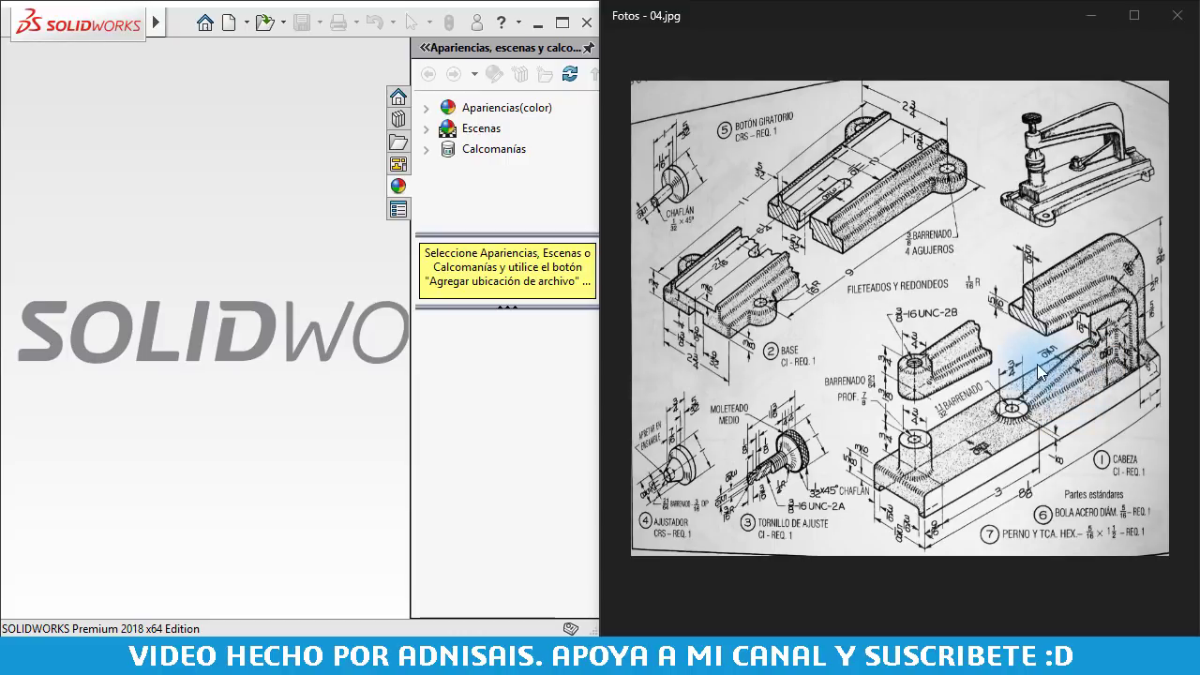
- Zoom and pan the 04.jpg reference drawing onto the Cabeza part's base, bosses and arm
click(1026, 453)
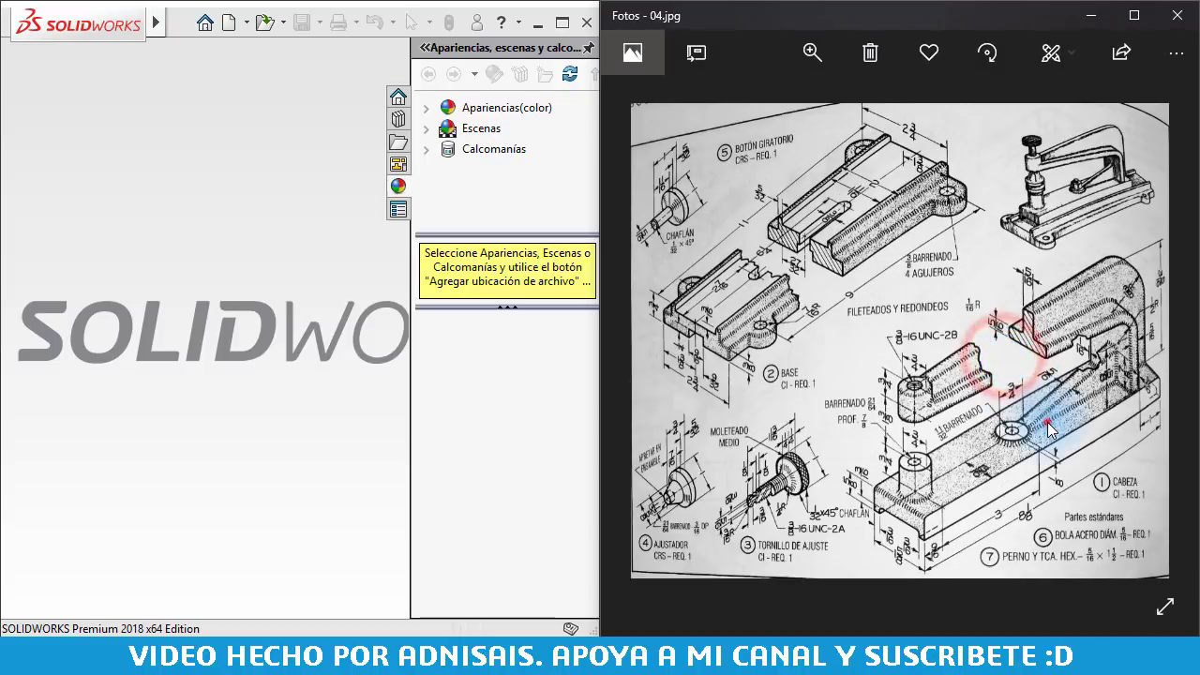
double_click(1051, 429)
drag(902, 294, 940, 286)
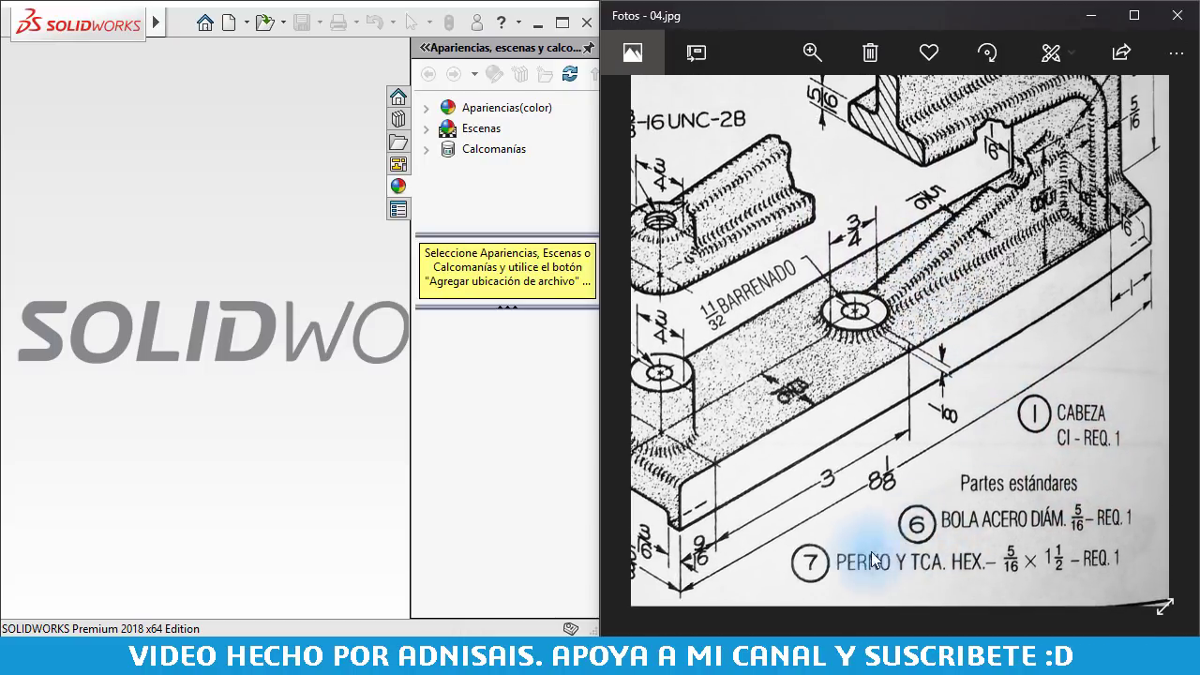
drag(925, 258, 1014, 281)
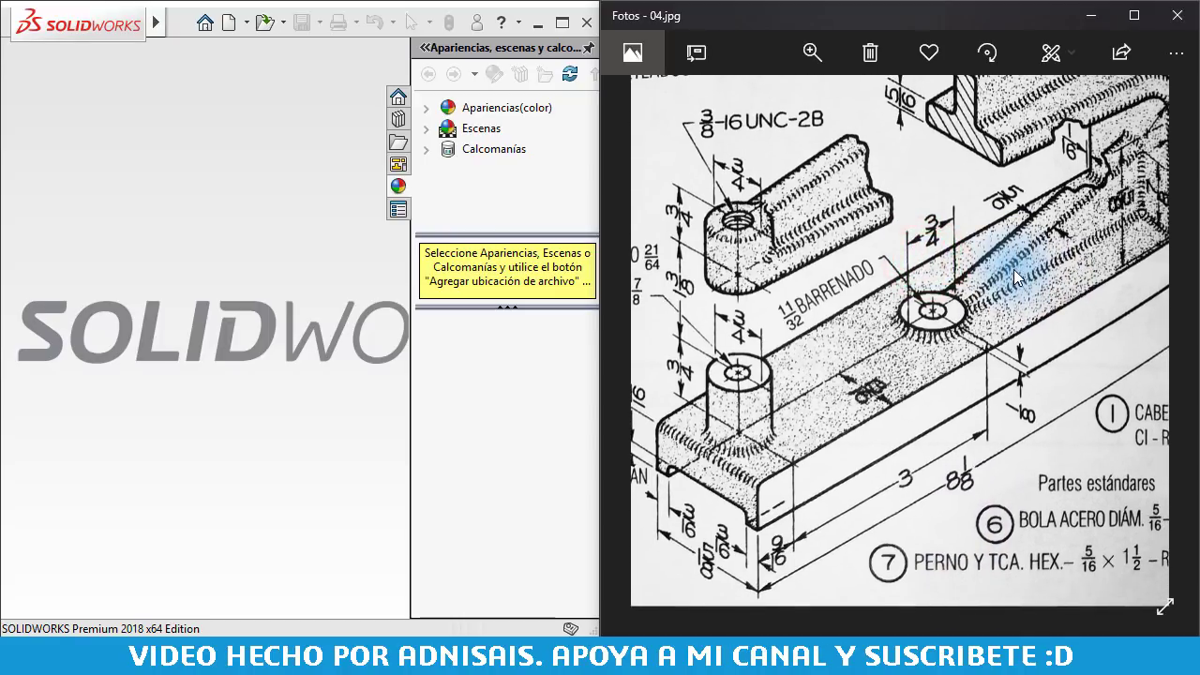
scroll(1015, 276, down, 2)
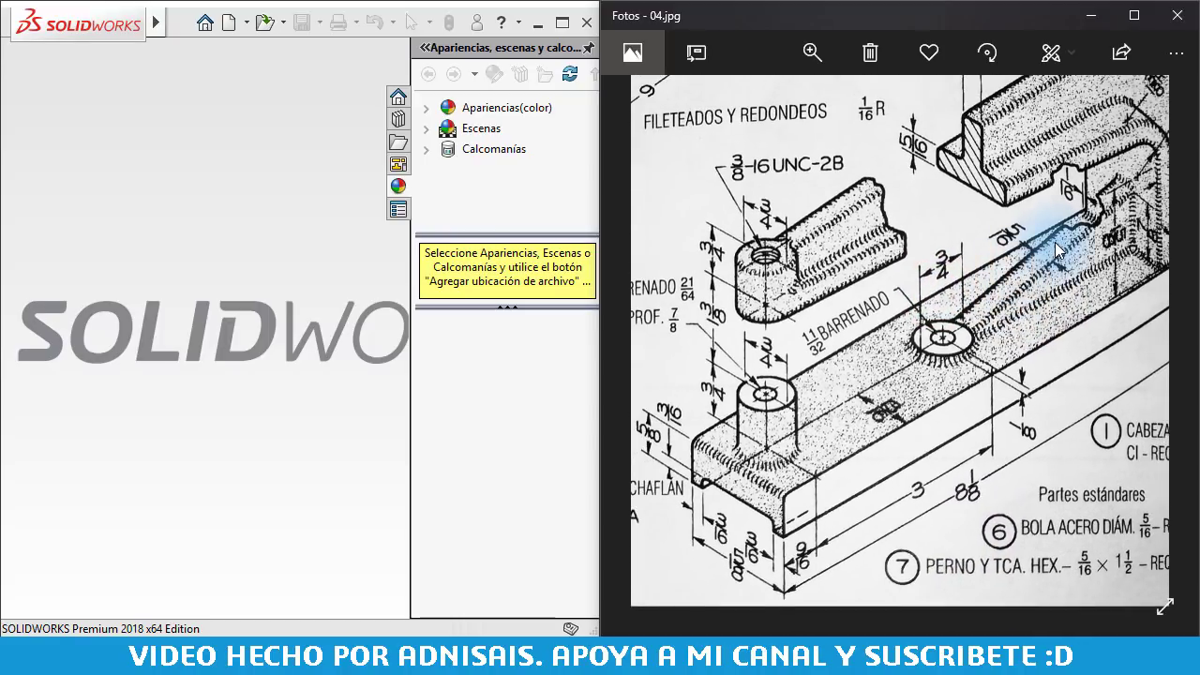
scroll(1055, 247, down, 2)
scroll(1050, 267, down, 1)
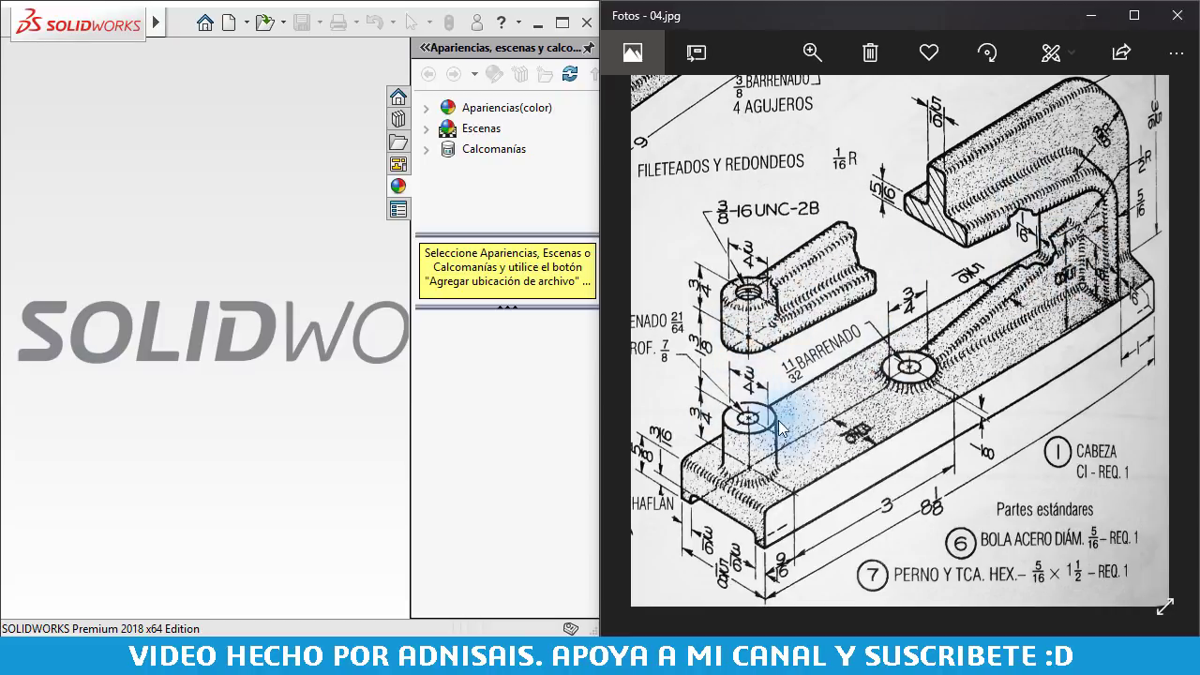
- Create a new part, Pieza1, from the Pulgadas inch template
click(287, 249)
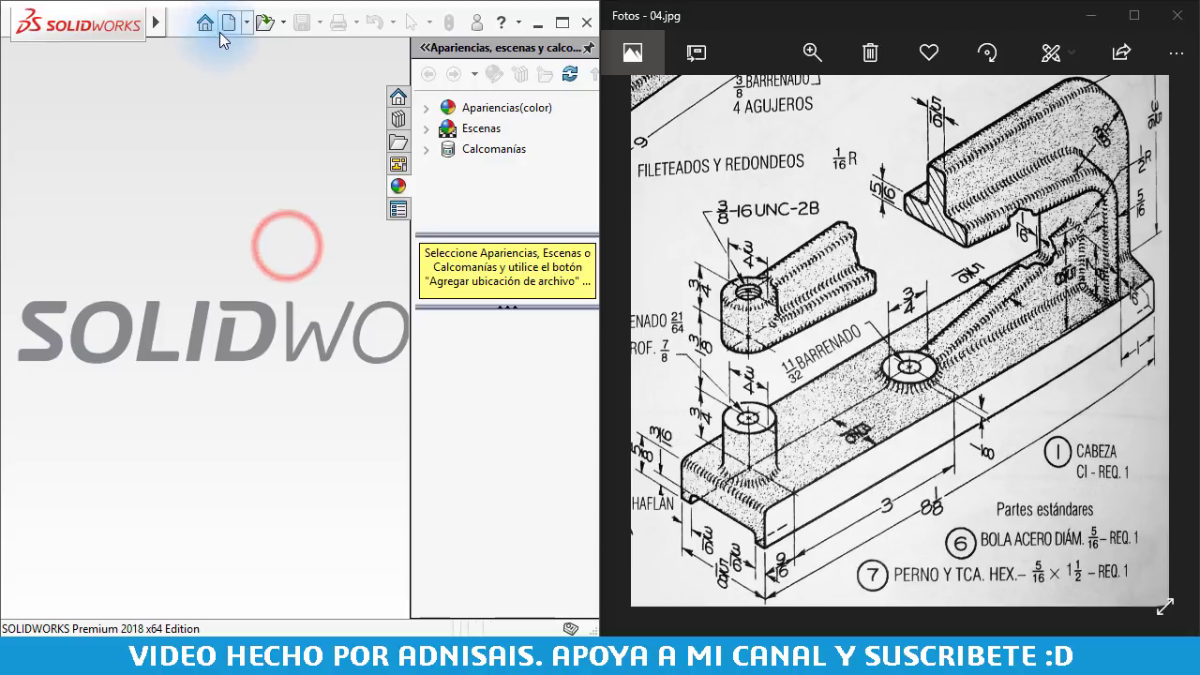
click(228, 22)
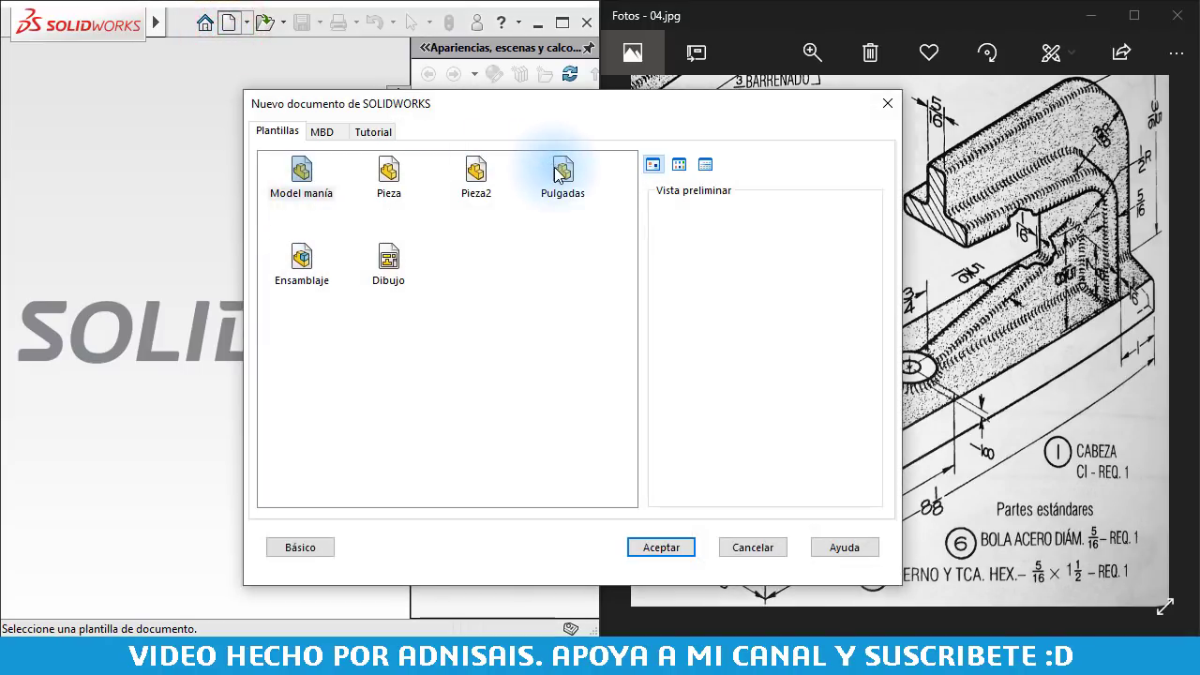
double_click(561, 172)
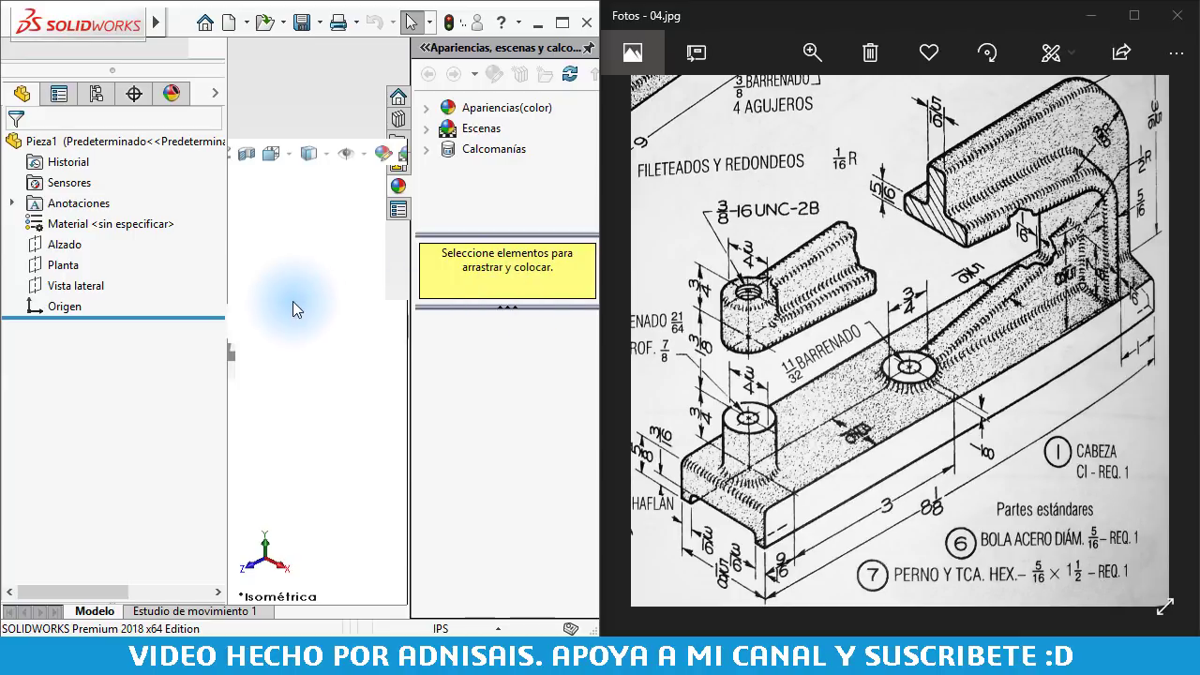
click(291, 305)
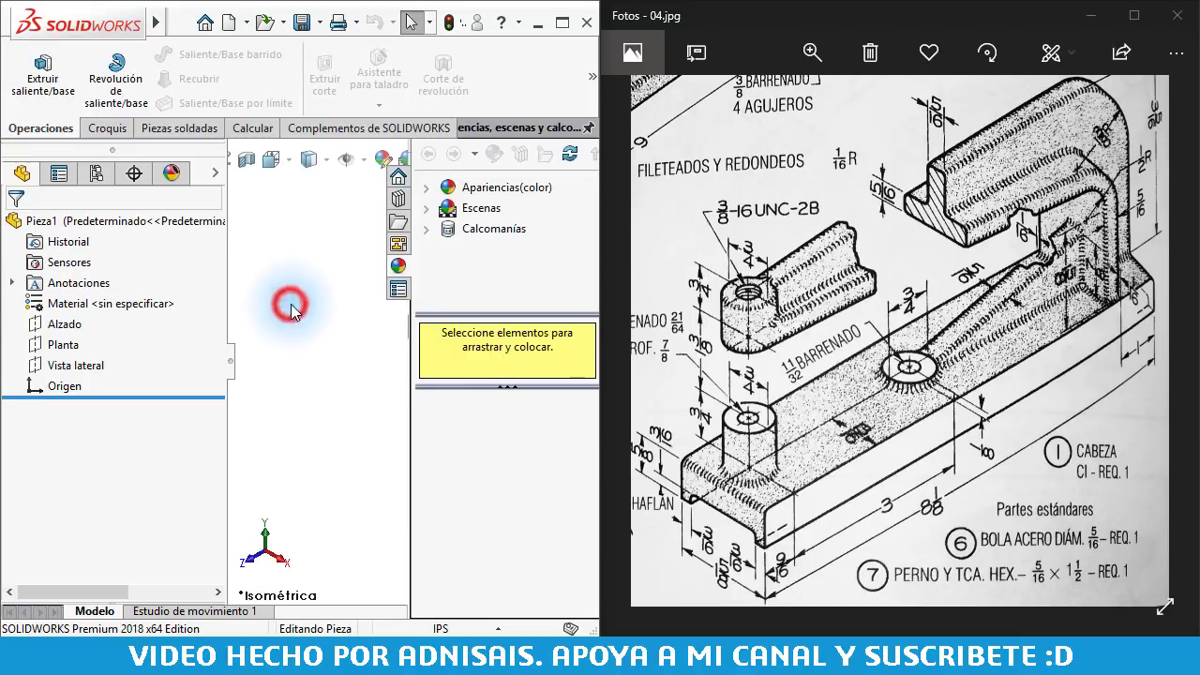
- Close the appearances, scenes and decals pane and shift the reference drawing slightly right
click(594, 129)
click(325, 212)
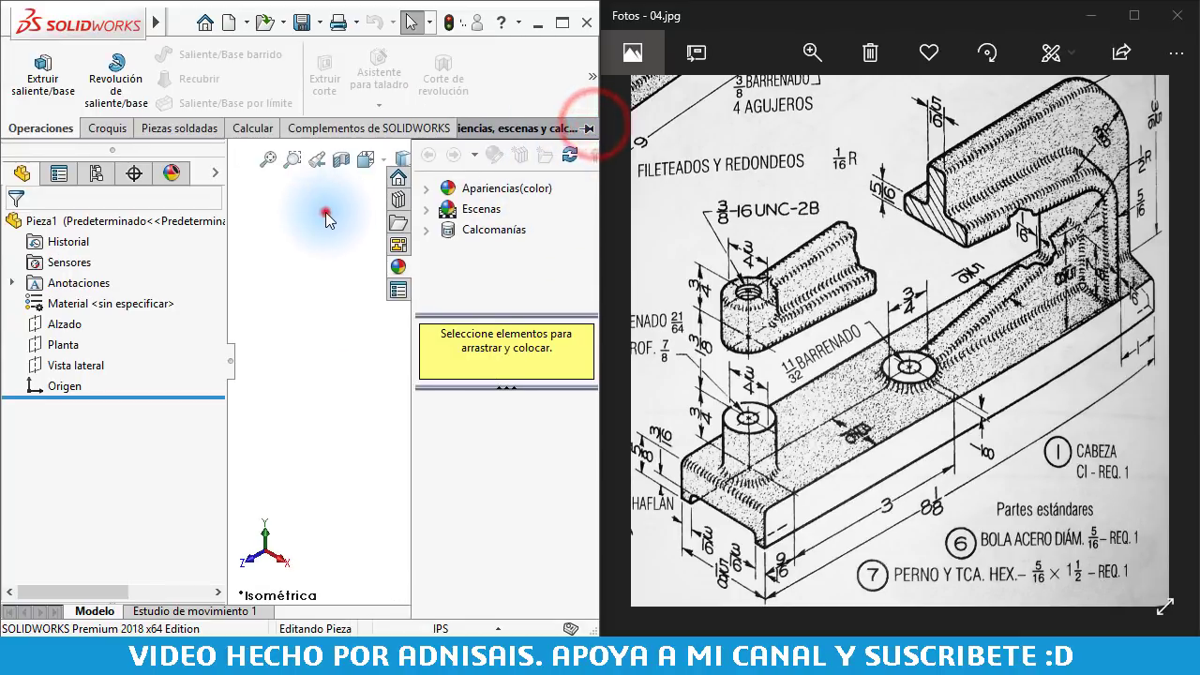
scroll(937, 413, down, 2)
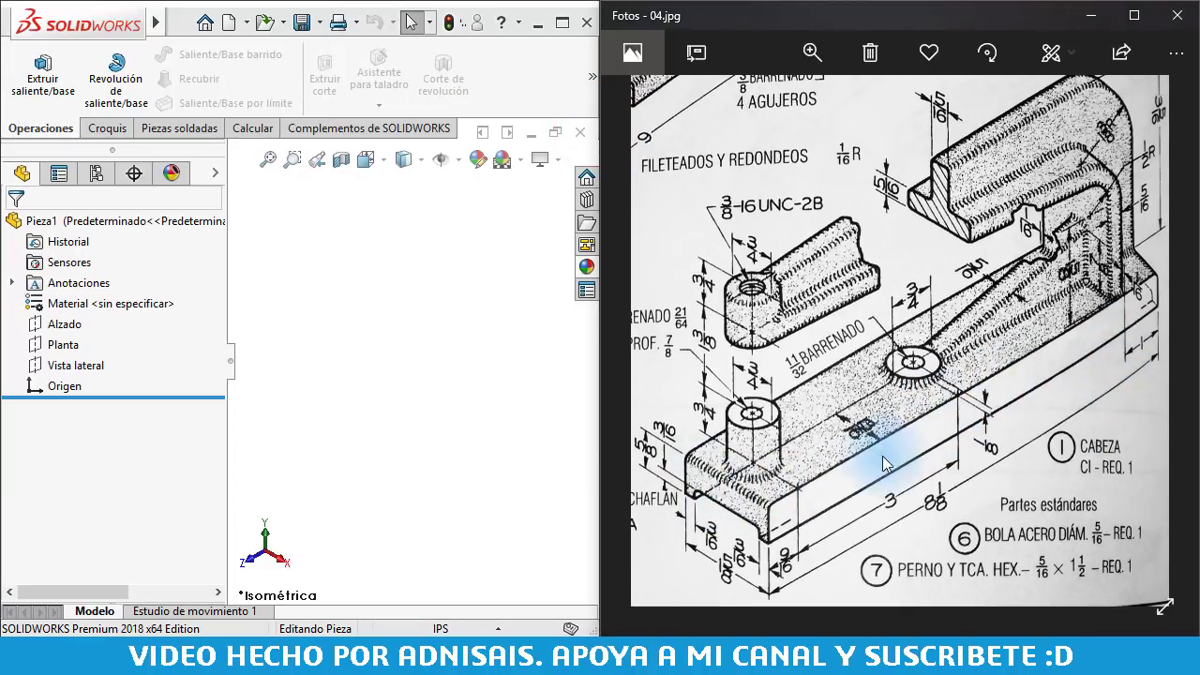
mouse_move(745, 511)
mouse_down()
mouse_move(787, 511)
mouse_move(747, 494)
mouse_up()
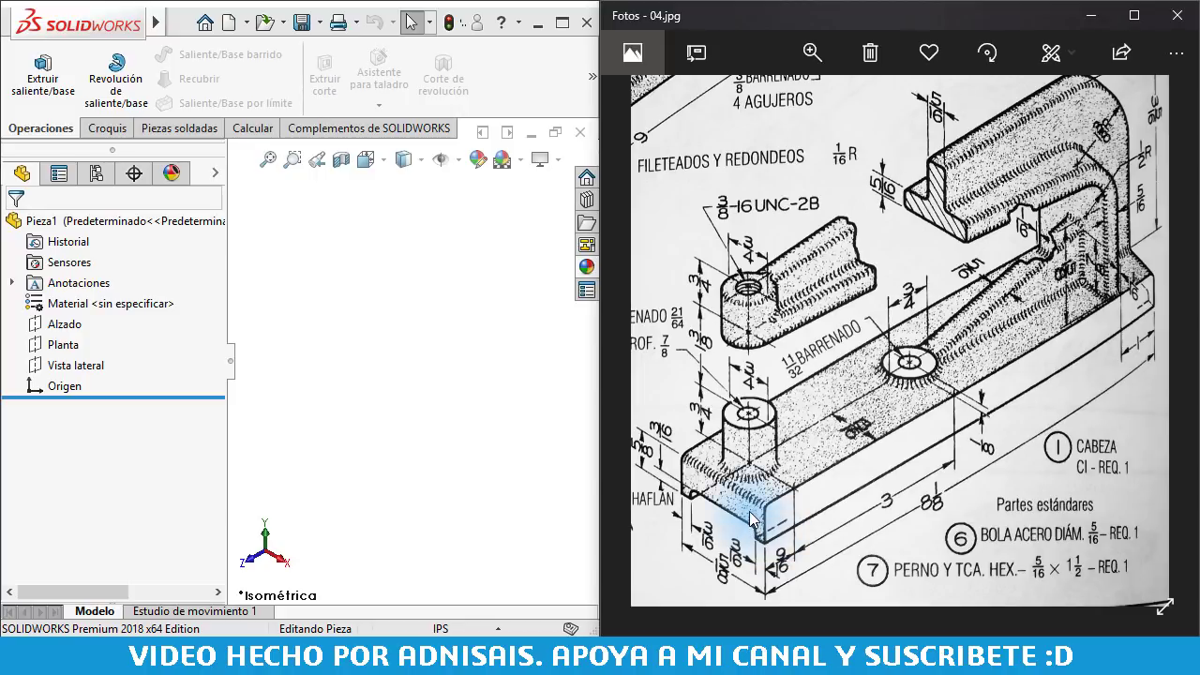
- Start a sketch on the Alzado plane with a vertical centerline up from the origin
click(370, 355)
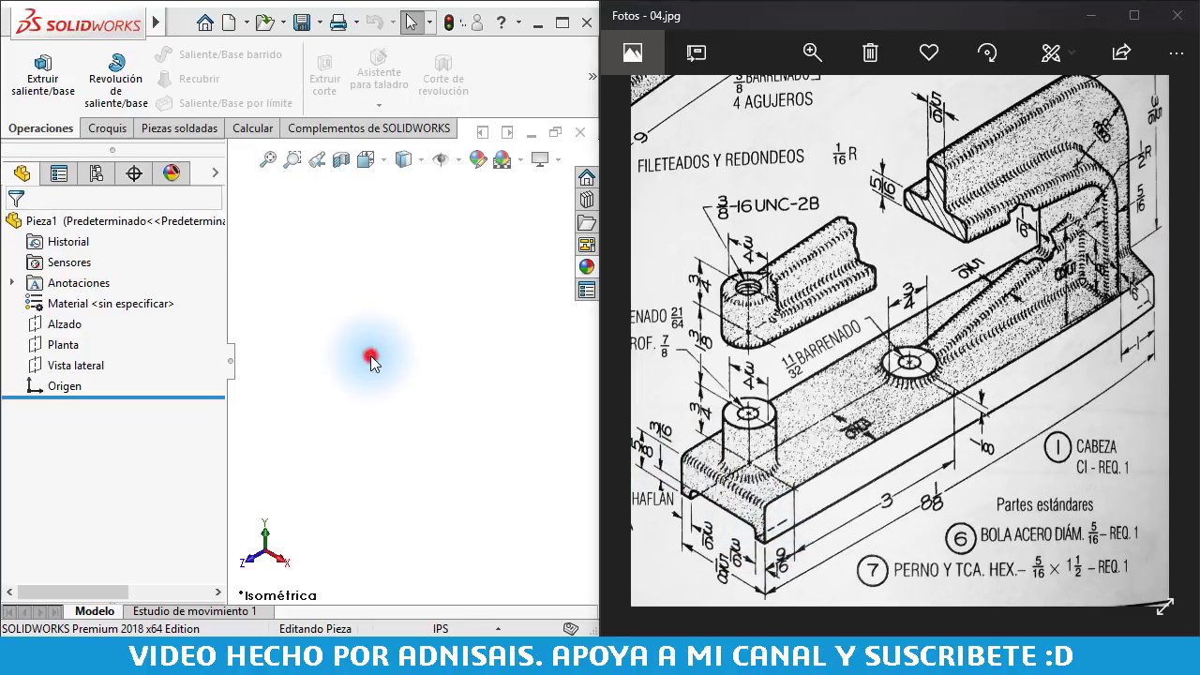
click(45, 326)
click(81, 284)
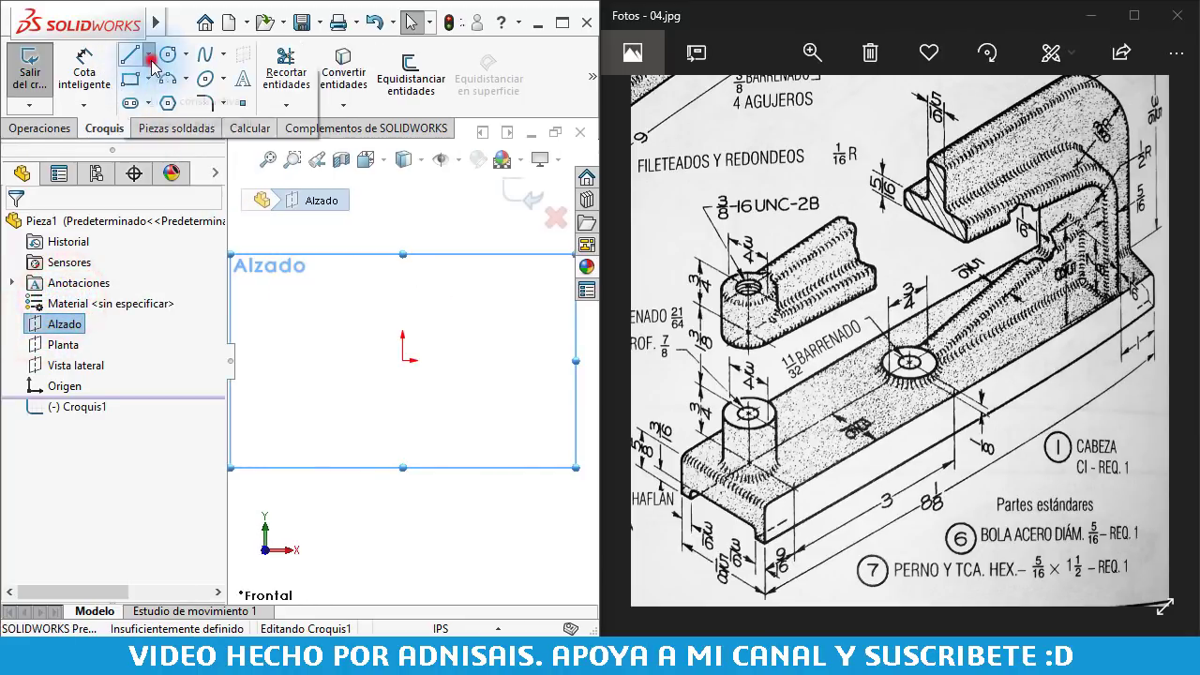
click(150, 58)
click(164, 92)
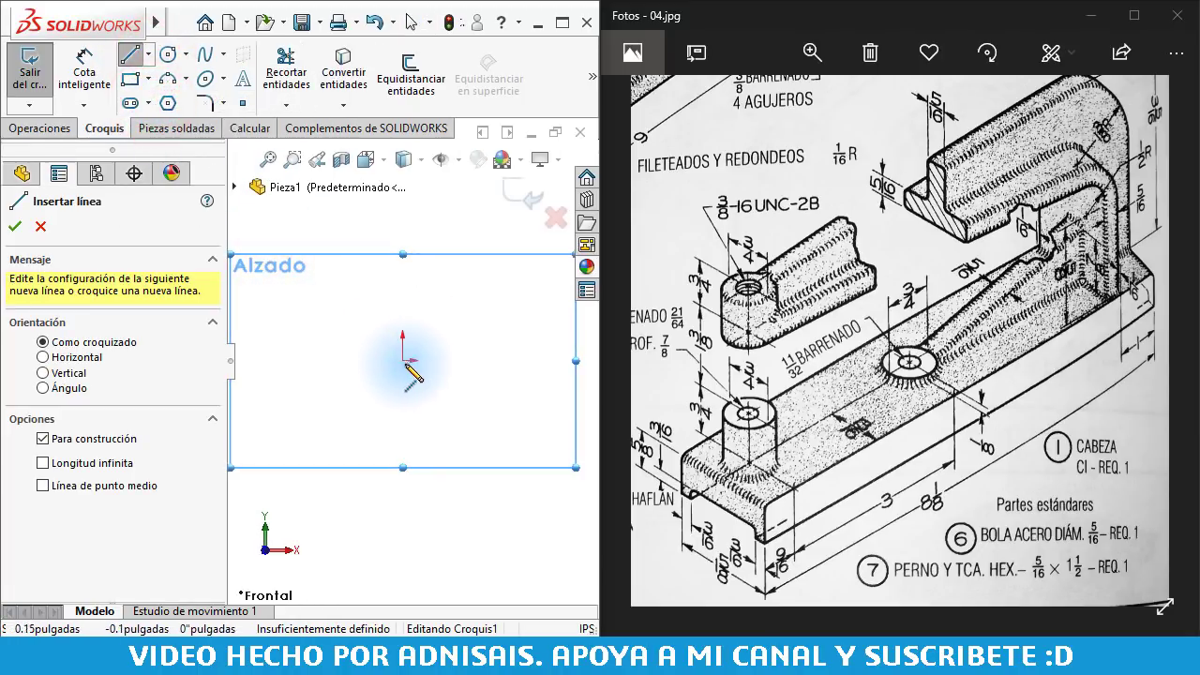
drag(403, 360, 403, 220)
key(Escape)
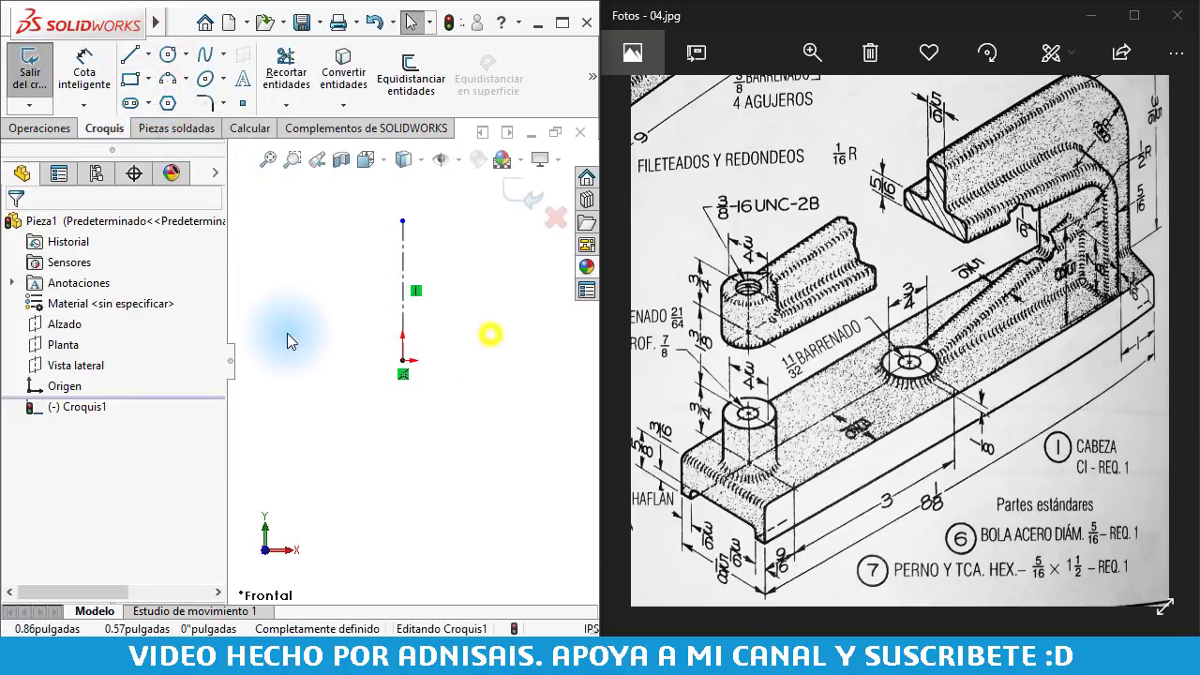
- Draw the stepped half-outline of lines from the centerline out to the left
key(l)
drag(403, 329, 375, 338)
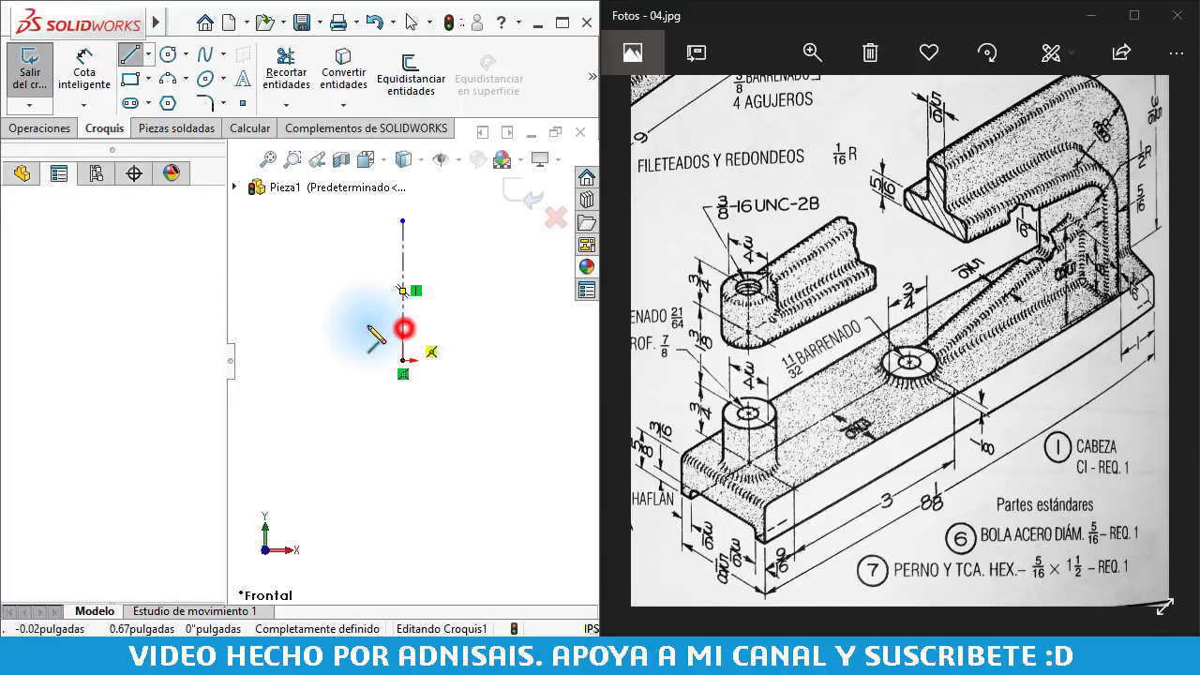
click(320, 328)
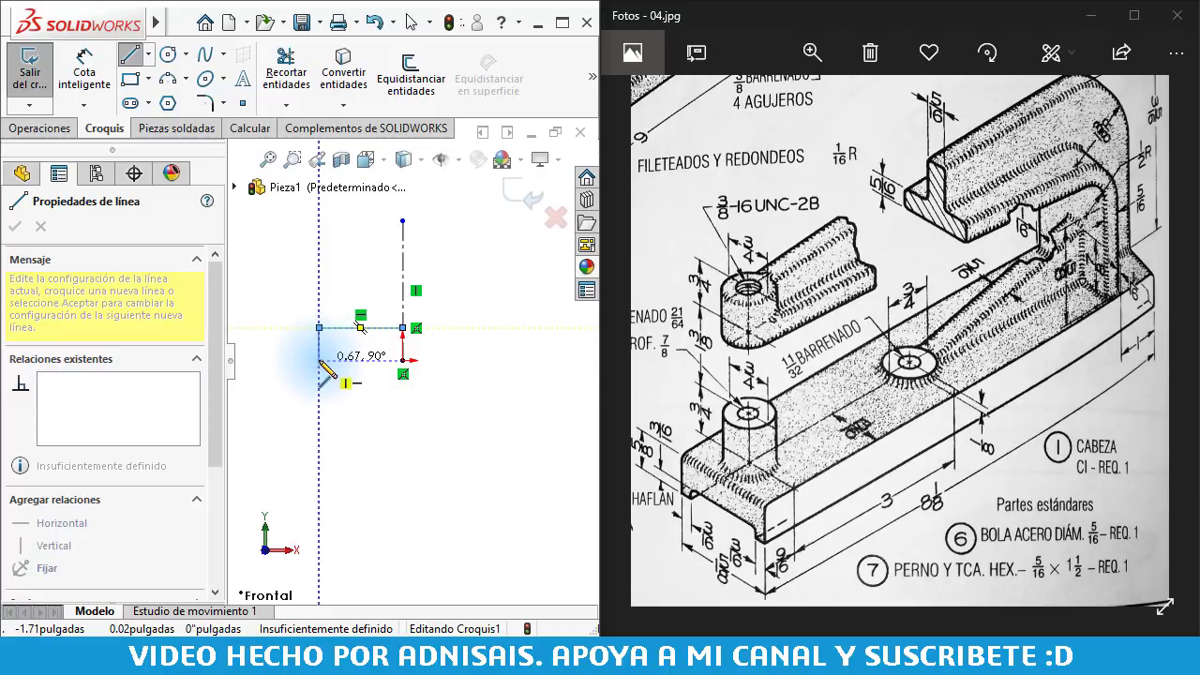
click(320, 360)
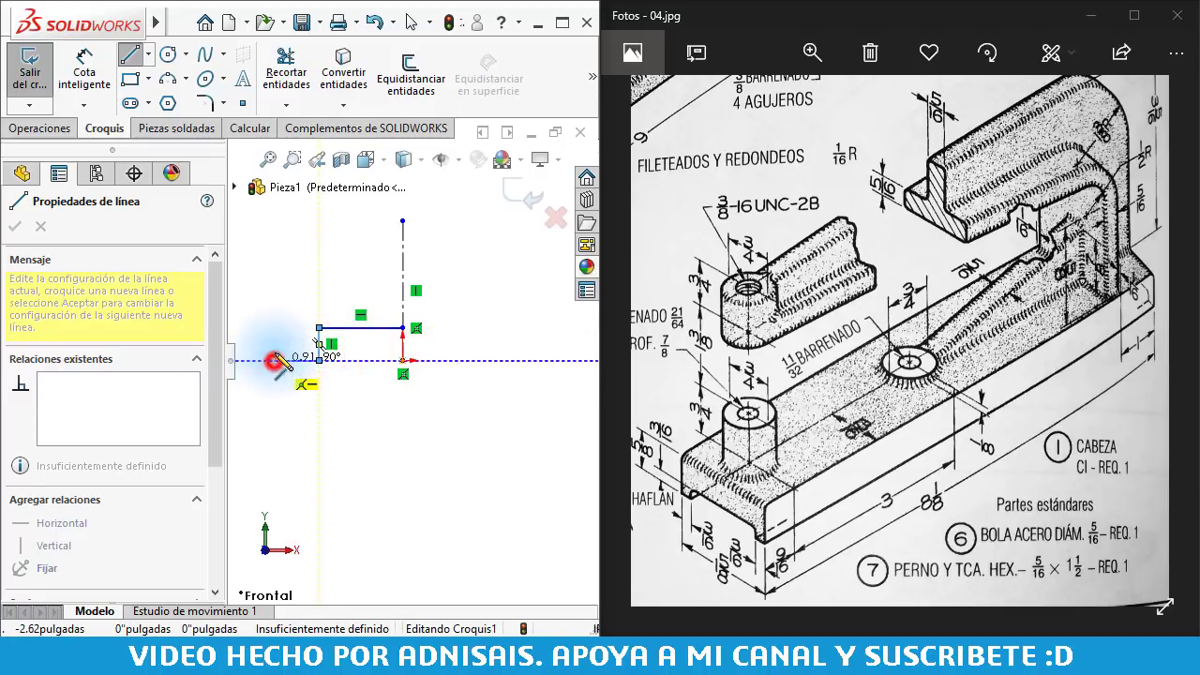
click(273, 360)
click(274, 256)
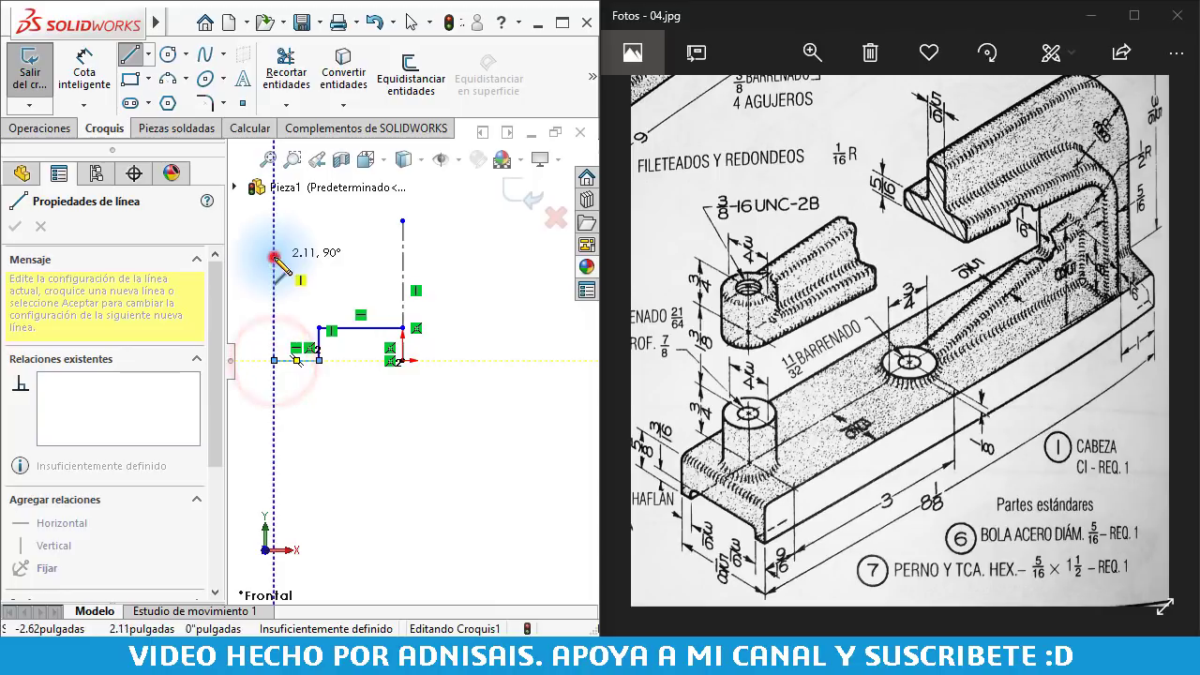
click(403, 256)
key(Escape)
- Mirror the outline lines about the centerline with Crear simetría de entidades
drag(278, 225, 509, 392)
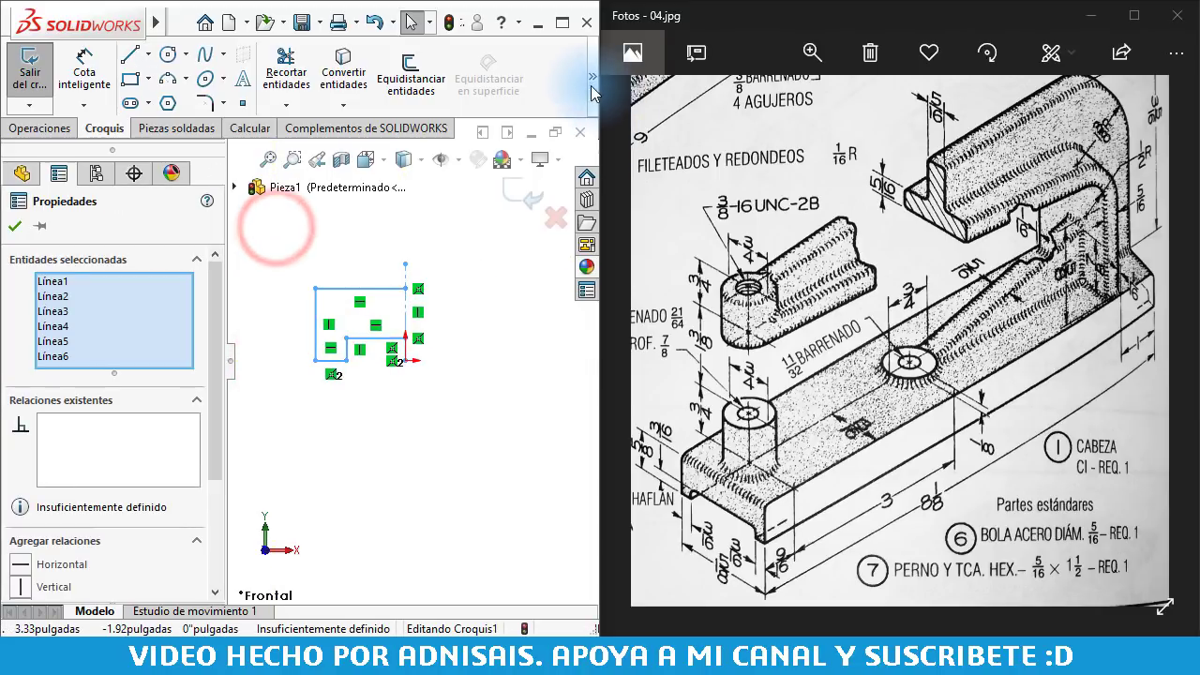
click(591, 88)
click(549, 123)
- Dimension the profile's overall width to 1 5/8"
click(413, 426)
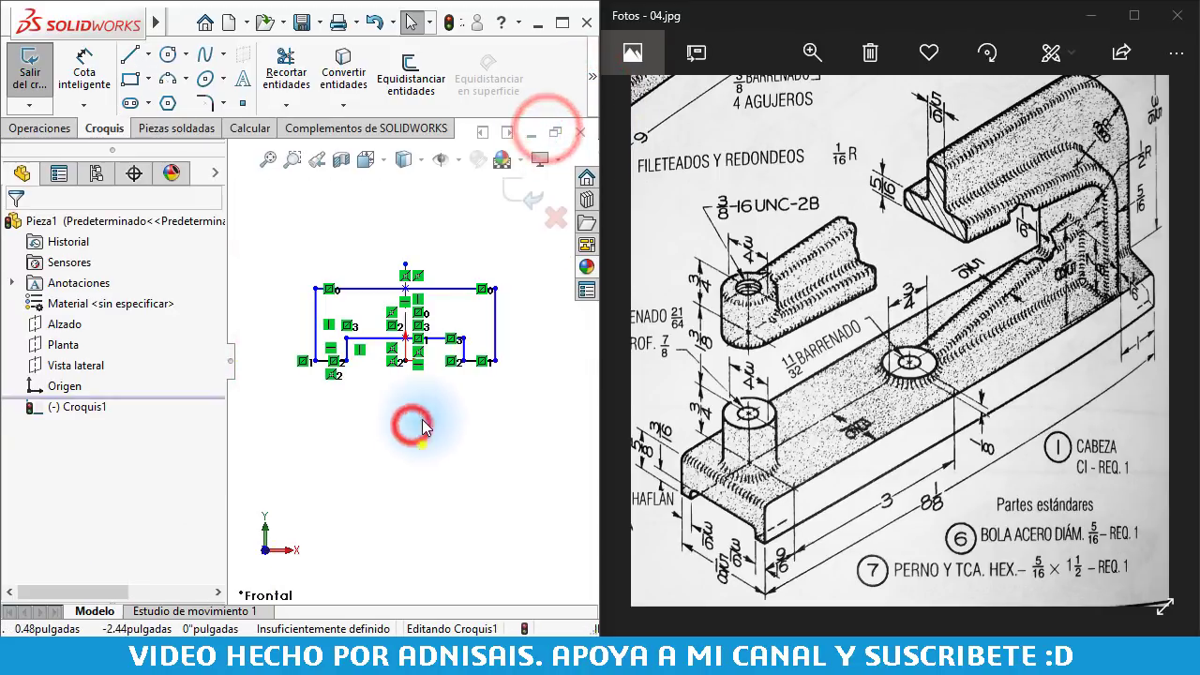
right_drag(422, 426, 412, 199)
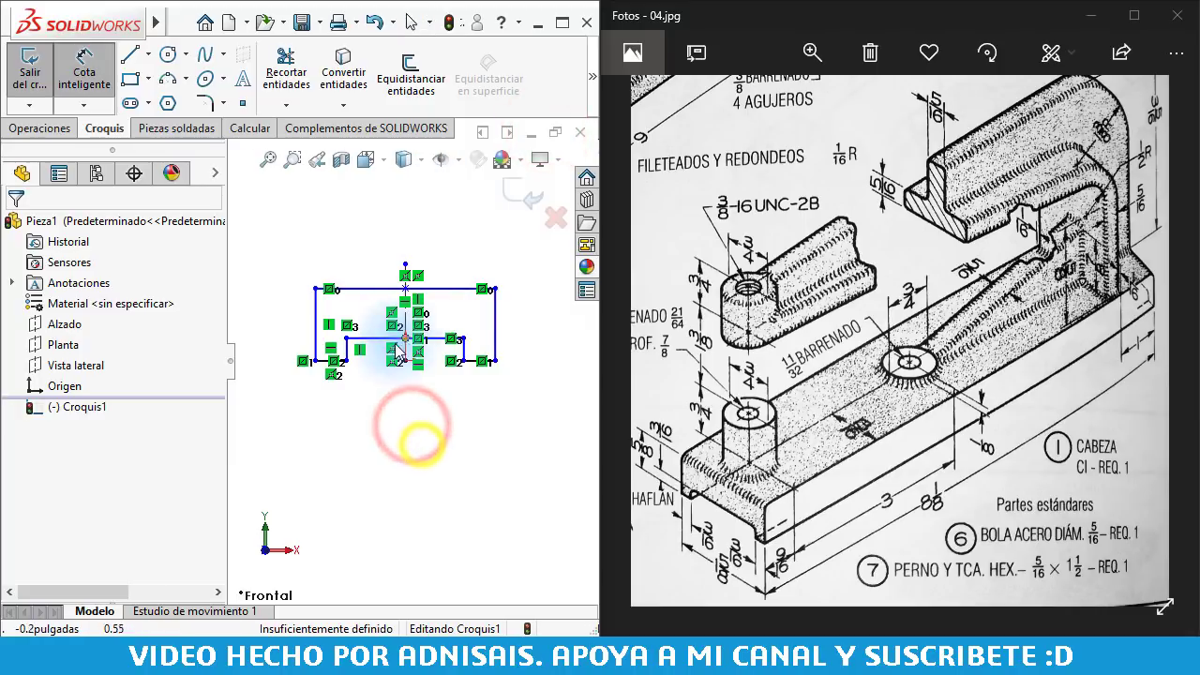
click(319, 325)
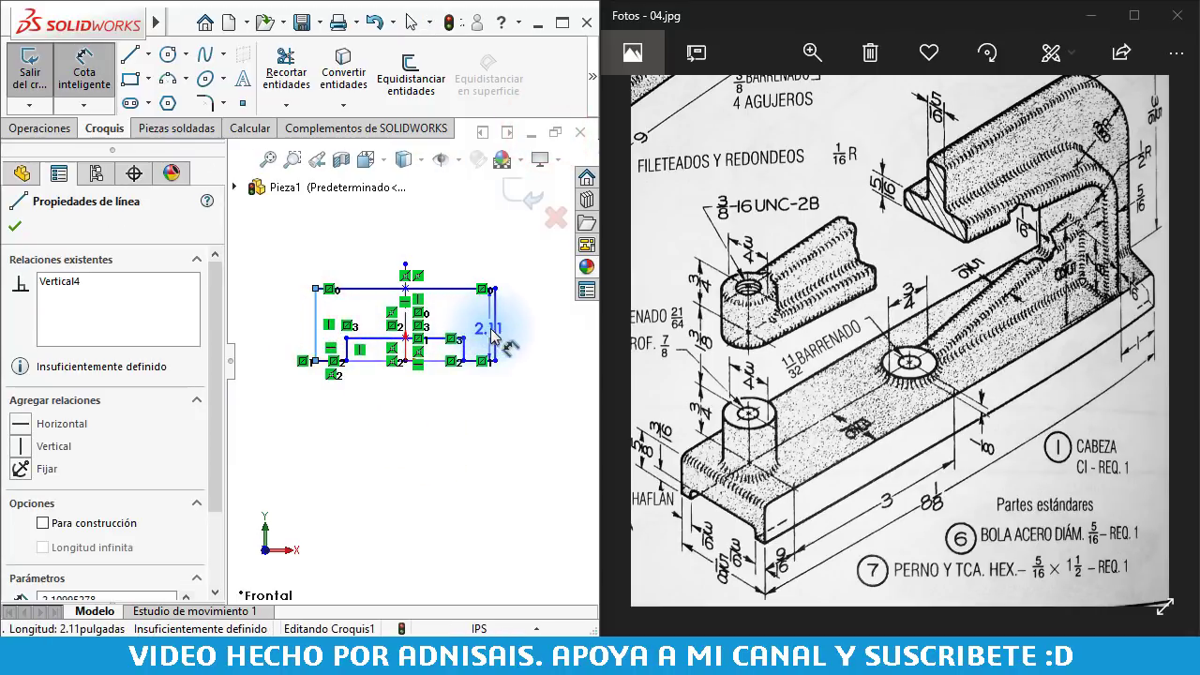
click(493, 330)
click(403, 490)
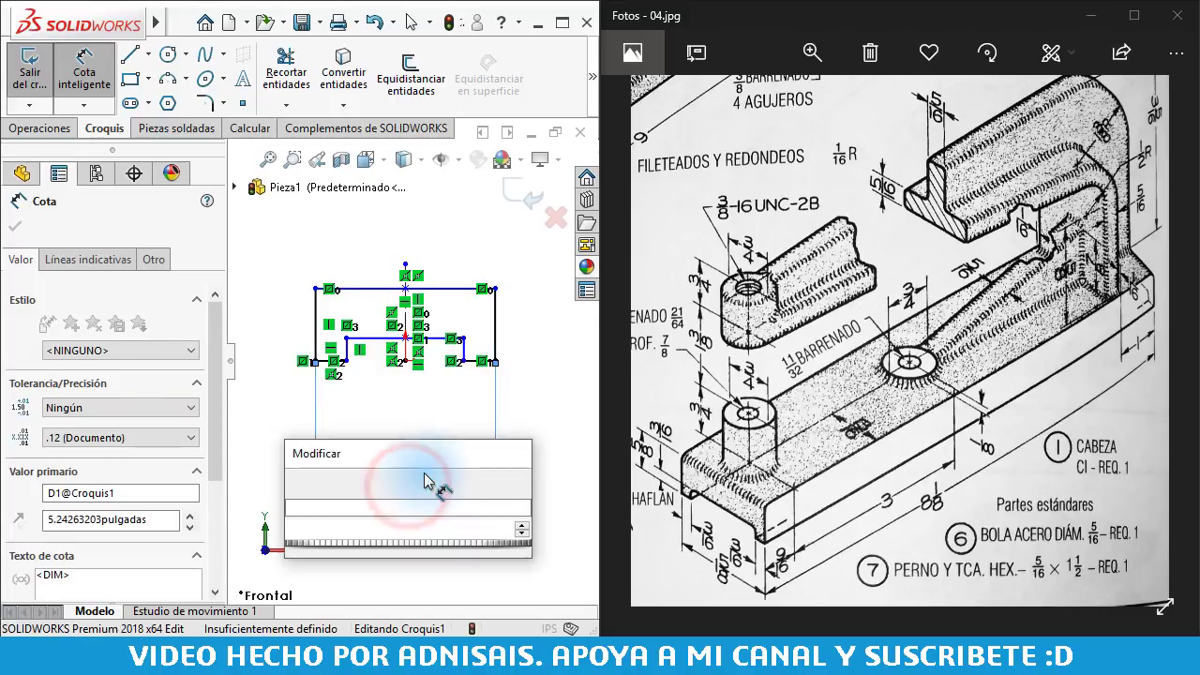
text(1 5/8)
key(Return)
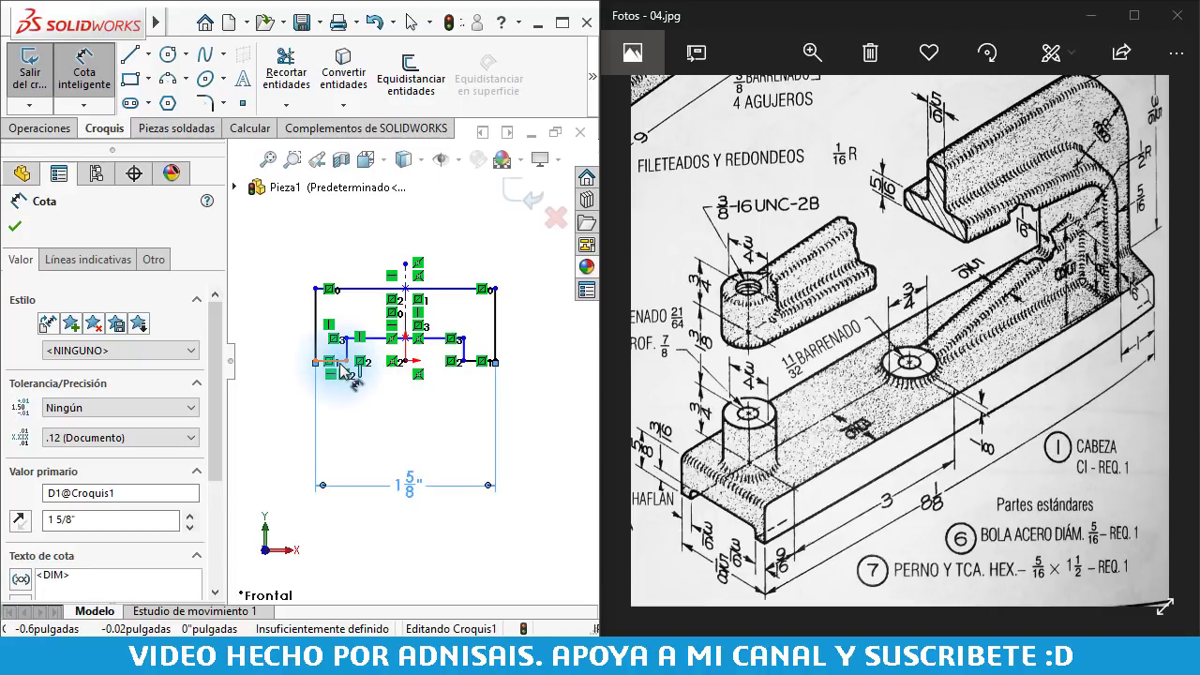
- Add the 5/8" vertical height dimension on the left of the profile
click(340, 363)
click(343, 290)
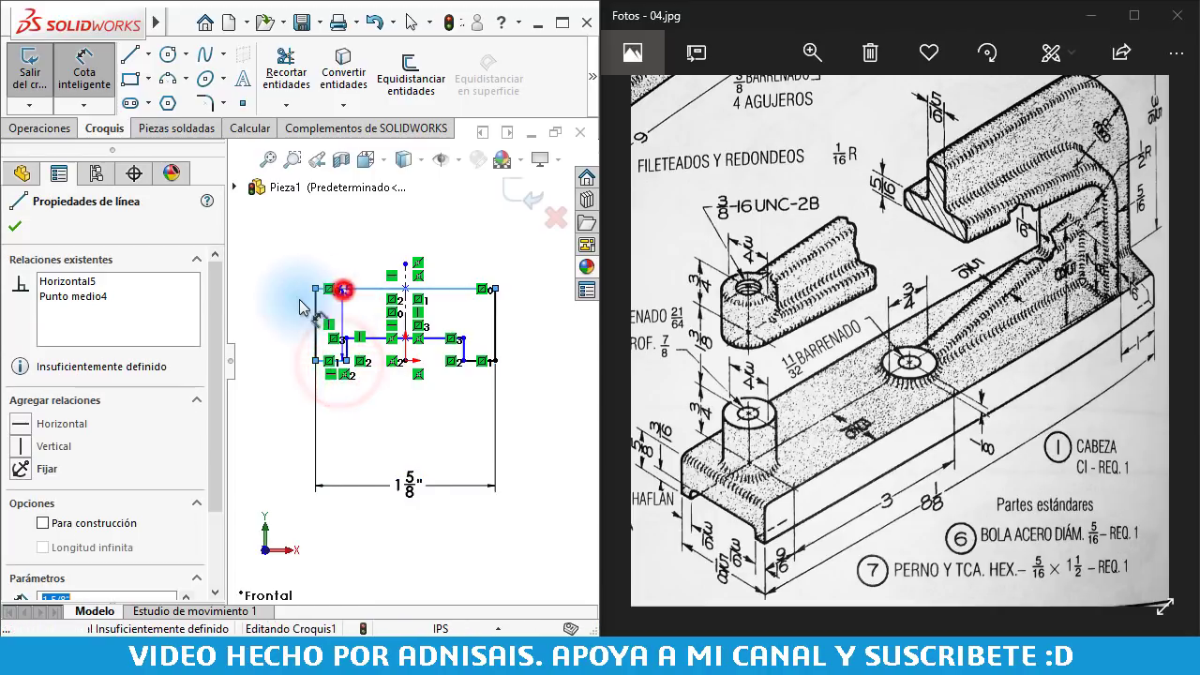
click(267, 298)
key(Return)
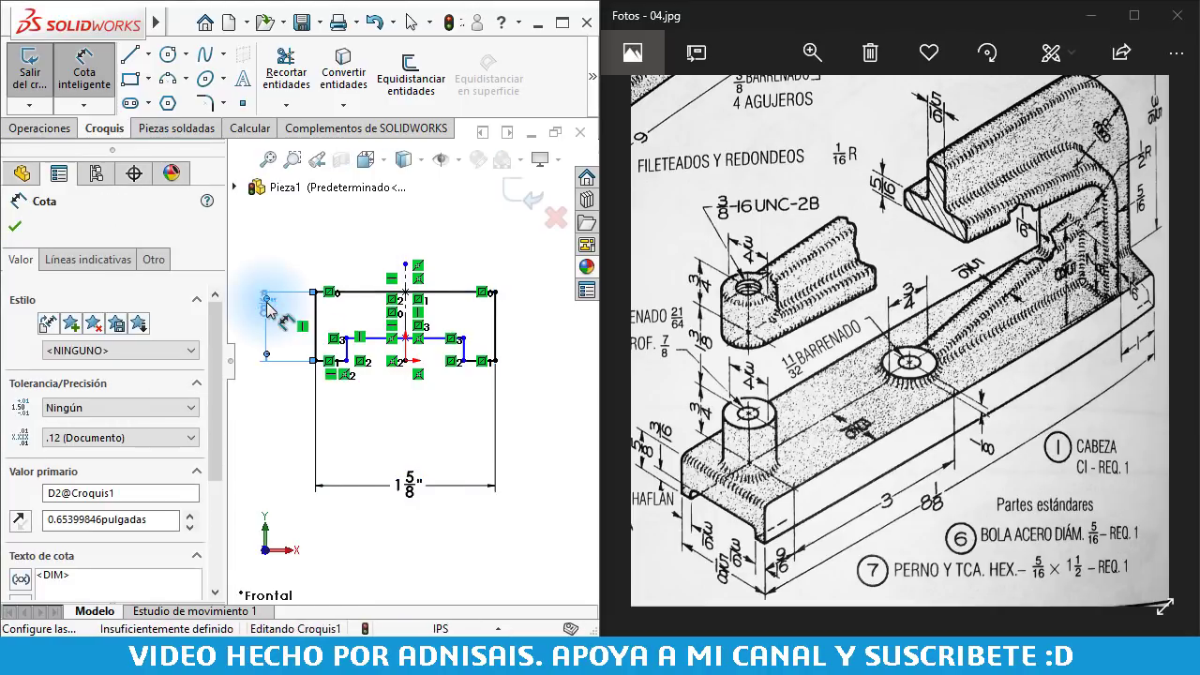
scroll(298, 365, down, 3)
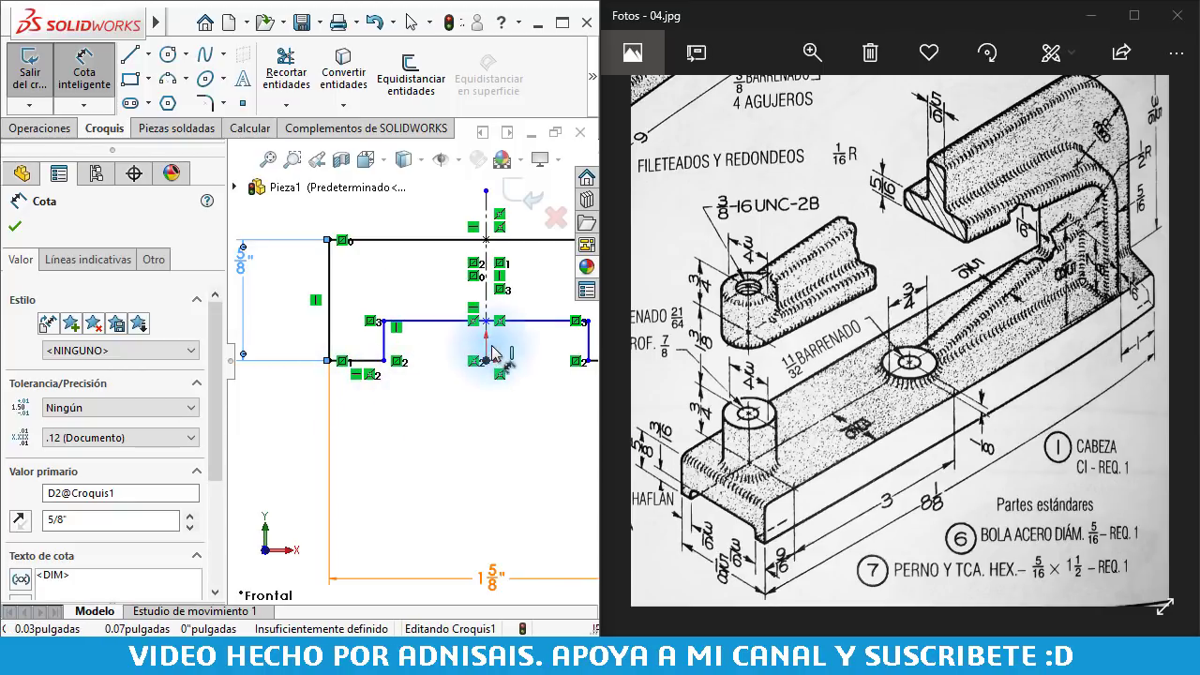
- Dimension the small step 3/16" wide and 3/16" tall, fully defining the sketch
click(367, 360)
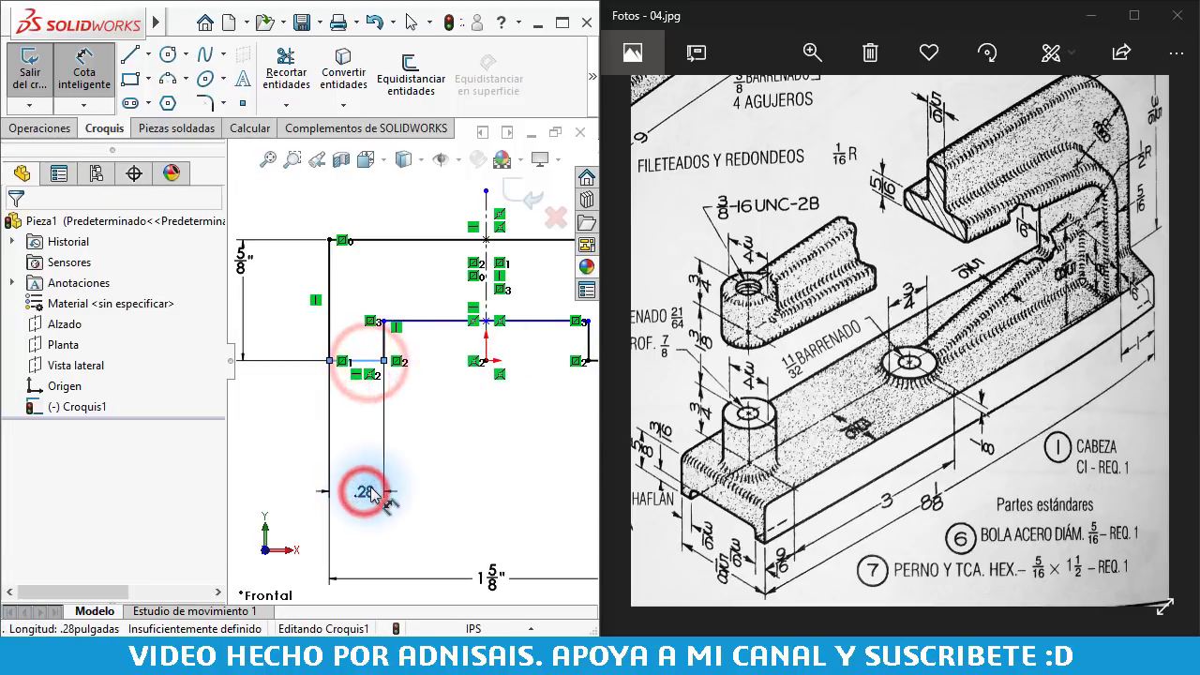
click(371, 494)
text(3/16)
key(Return)
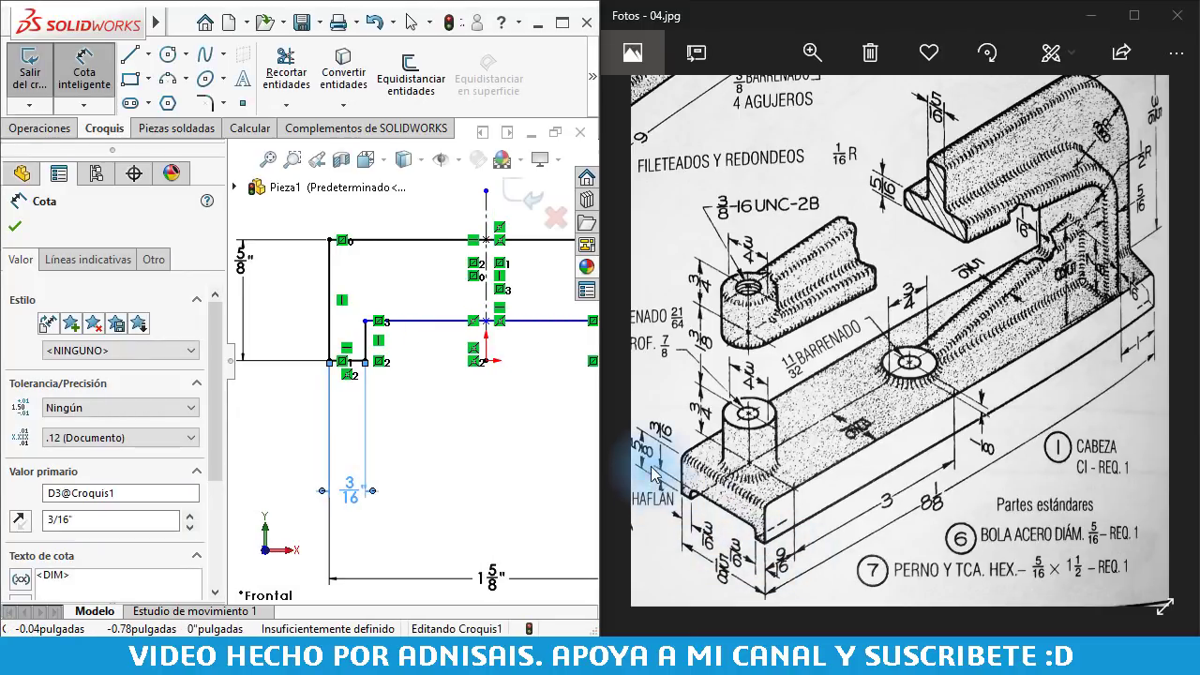
click(365, 342)
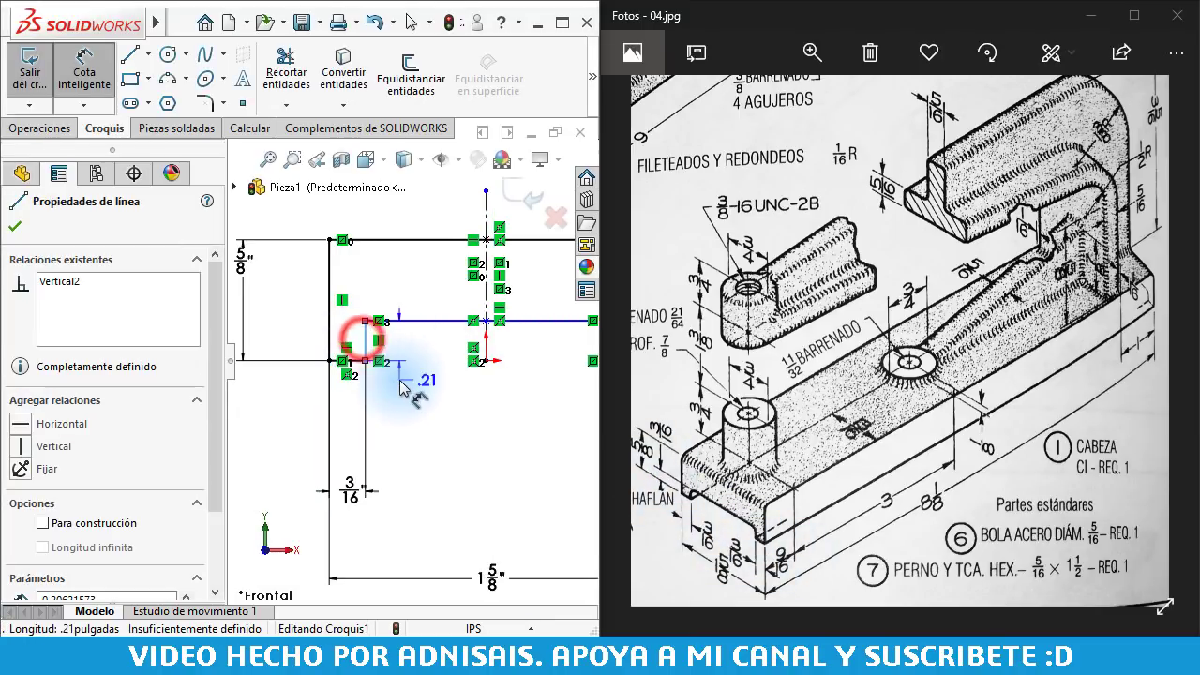
click(406, 384)
text(3/1)
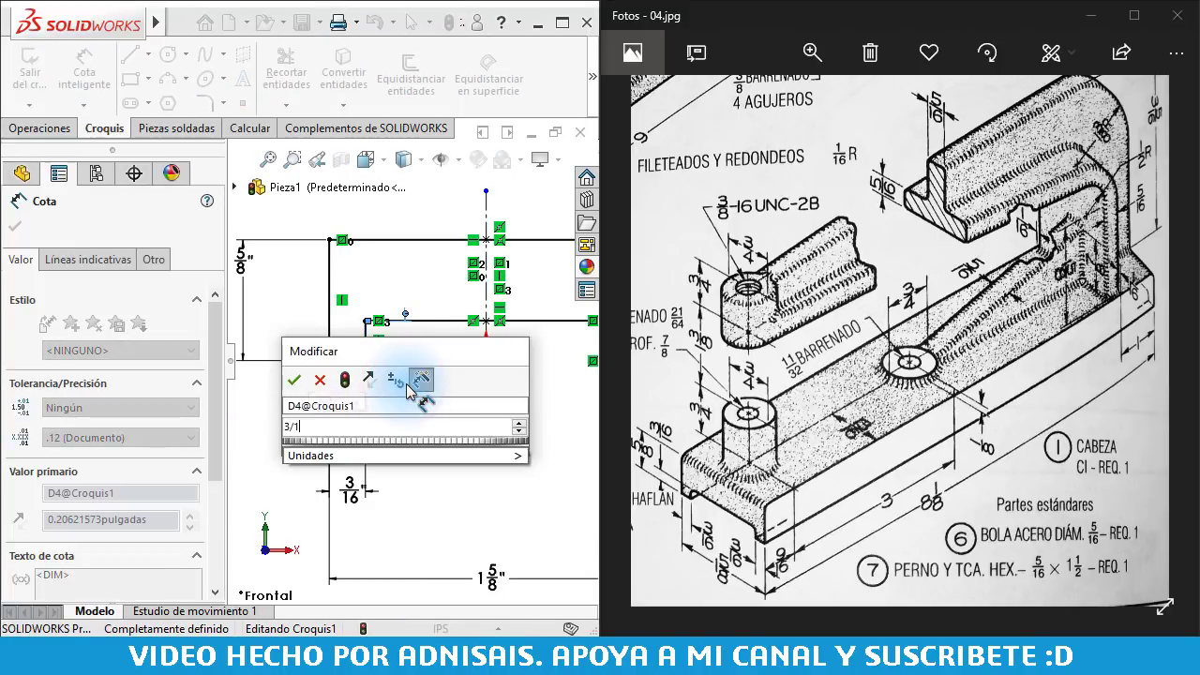
text(6")
key(Return)
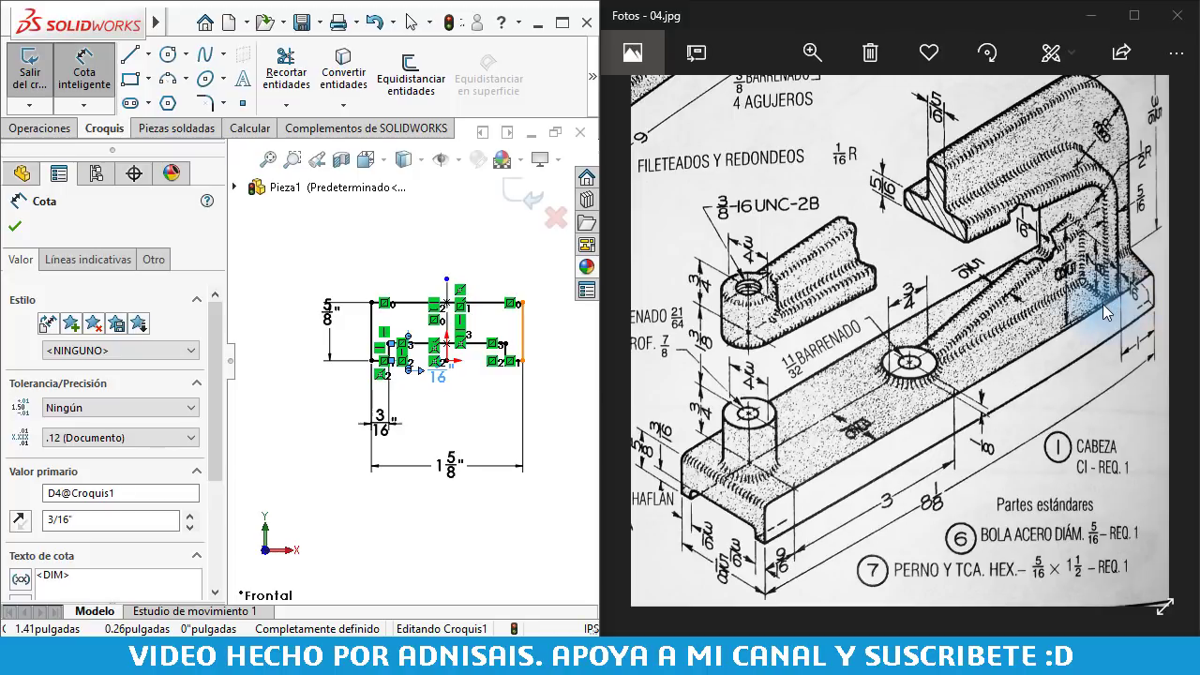
- Extrude Croquis1 with Plano medio to 8 1/8" to form the base block
click(37, 127)
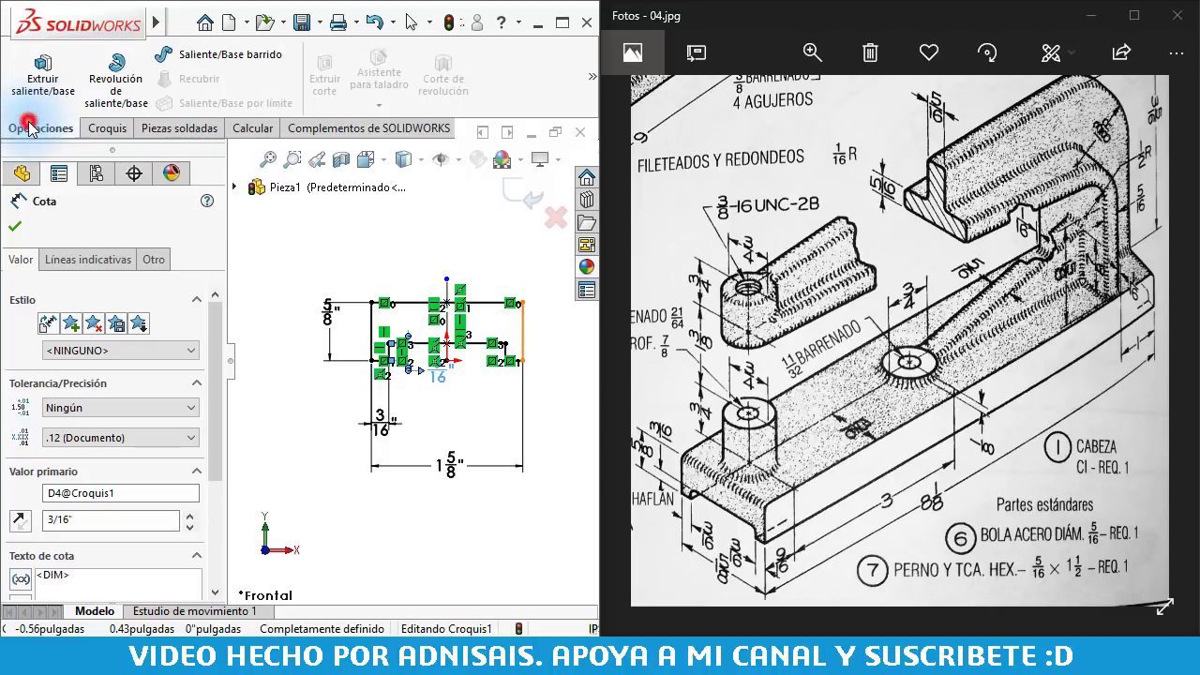
click(33, 92)
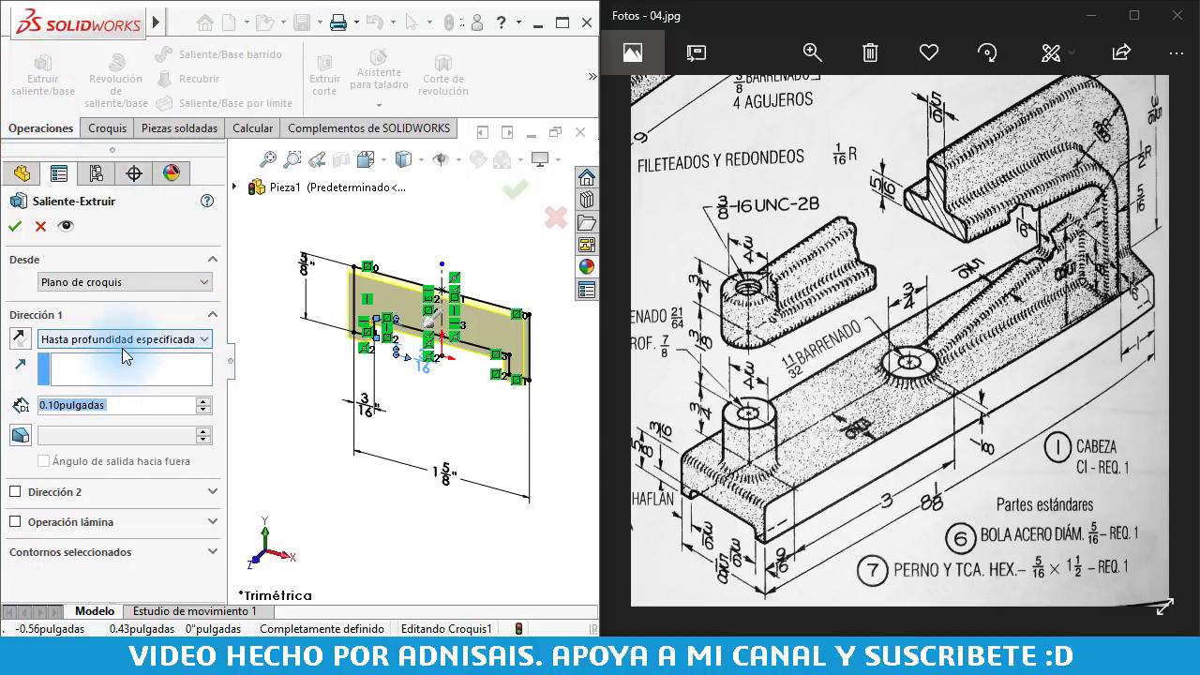
click(125, 340)
click(114, 418)
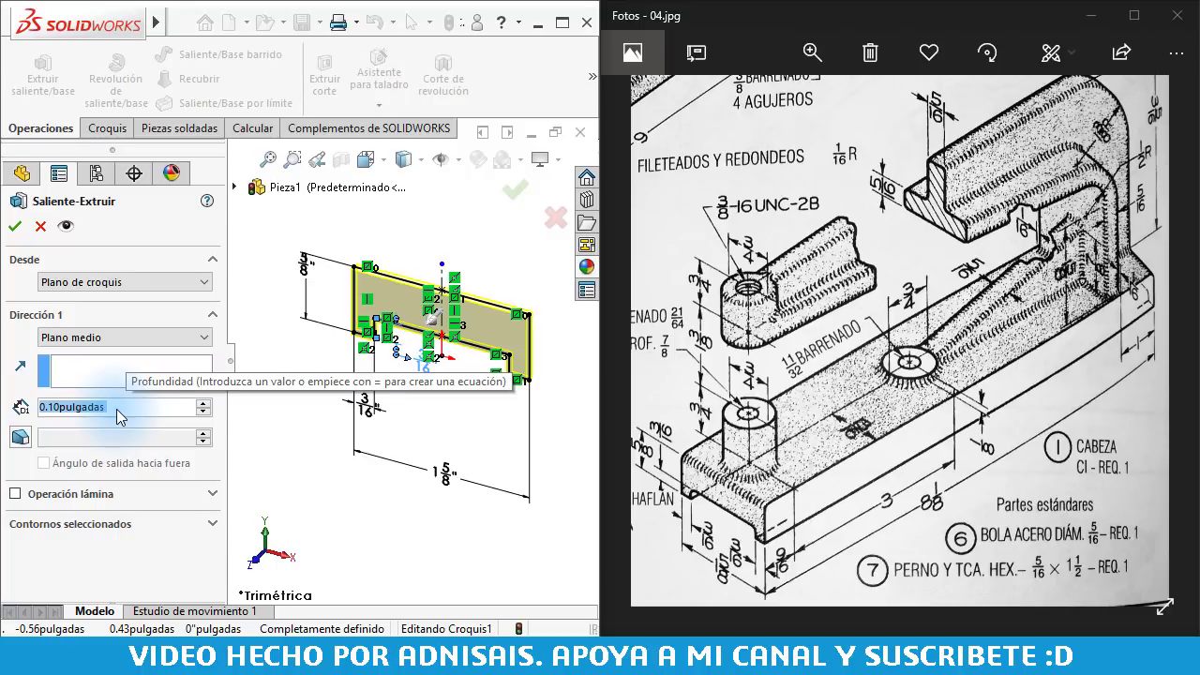
text(8 1/8)
key(Return)
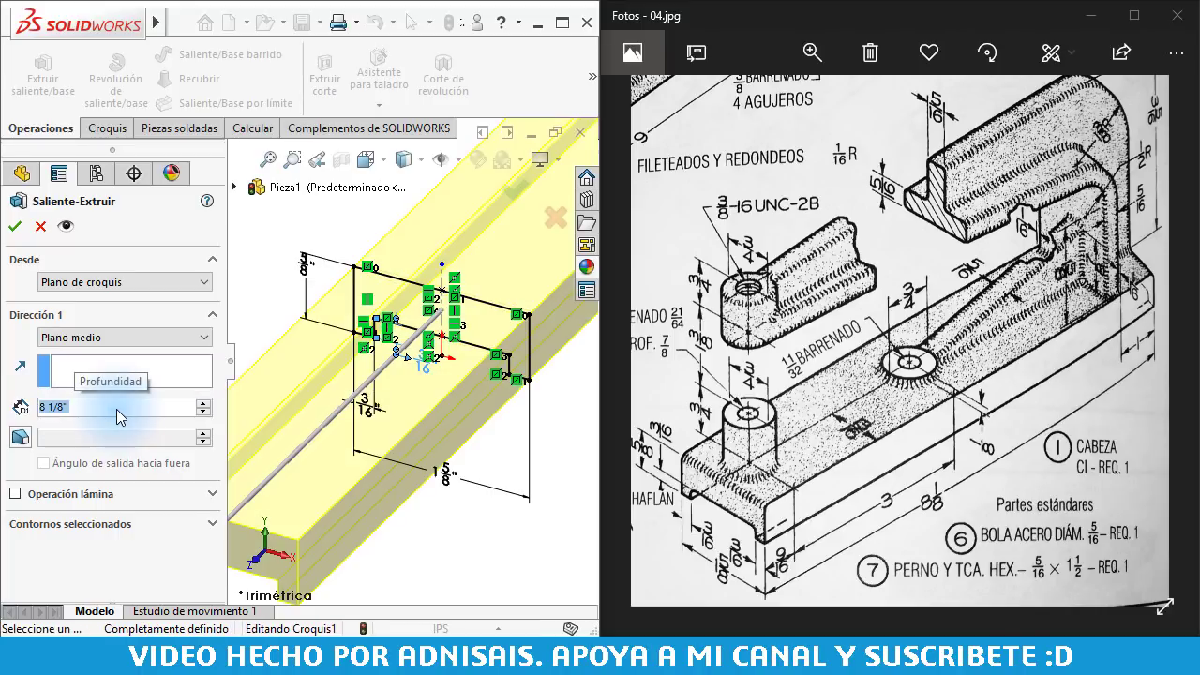
key(Return)
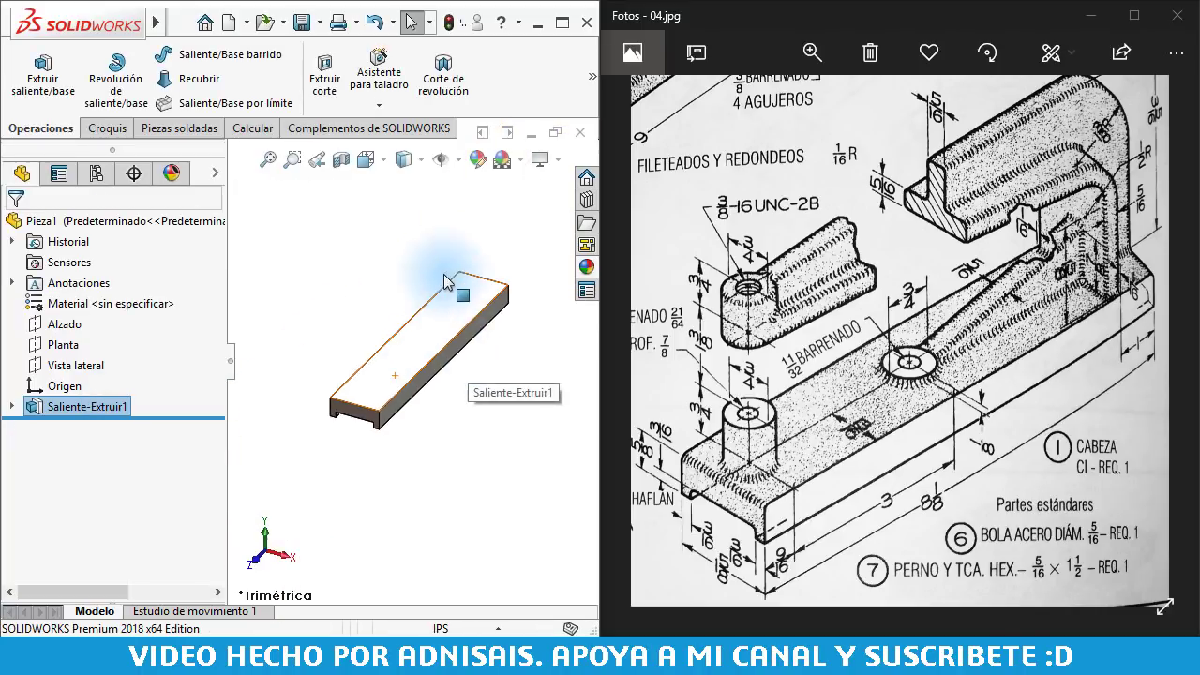
- Start a new sketch, Croquis2, on the Vista lateral plane
scroll(442, 259, down, 1)
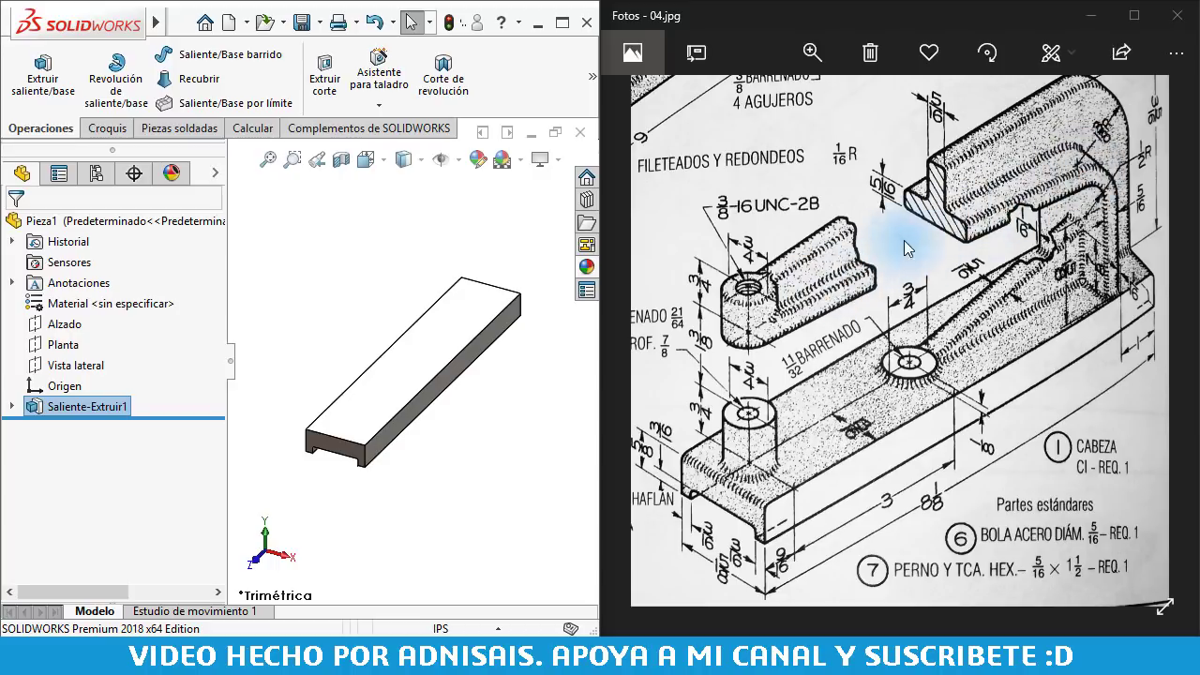
click(77, 366)
click(92, 330)
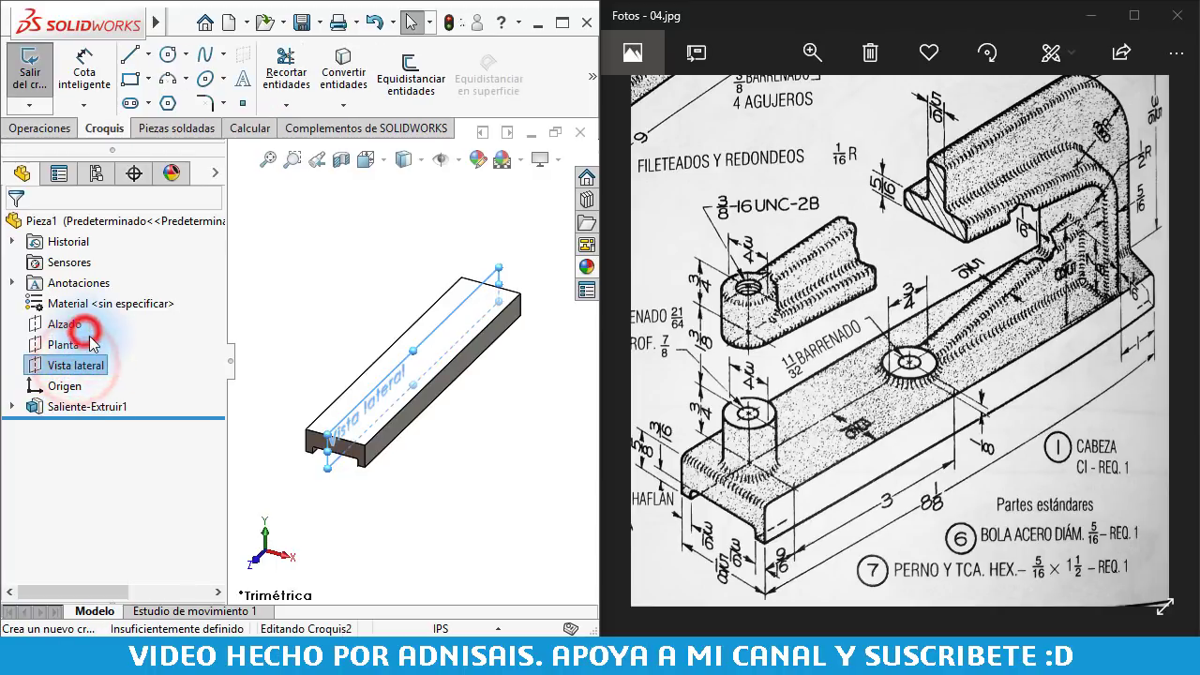
- Start a vertical arm line from the base block's top edge in Croquis2
scroll(281, 403, up, 2)
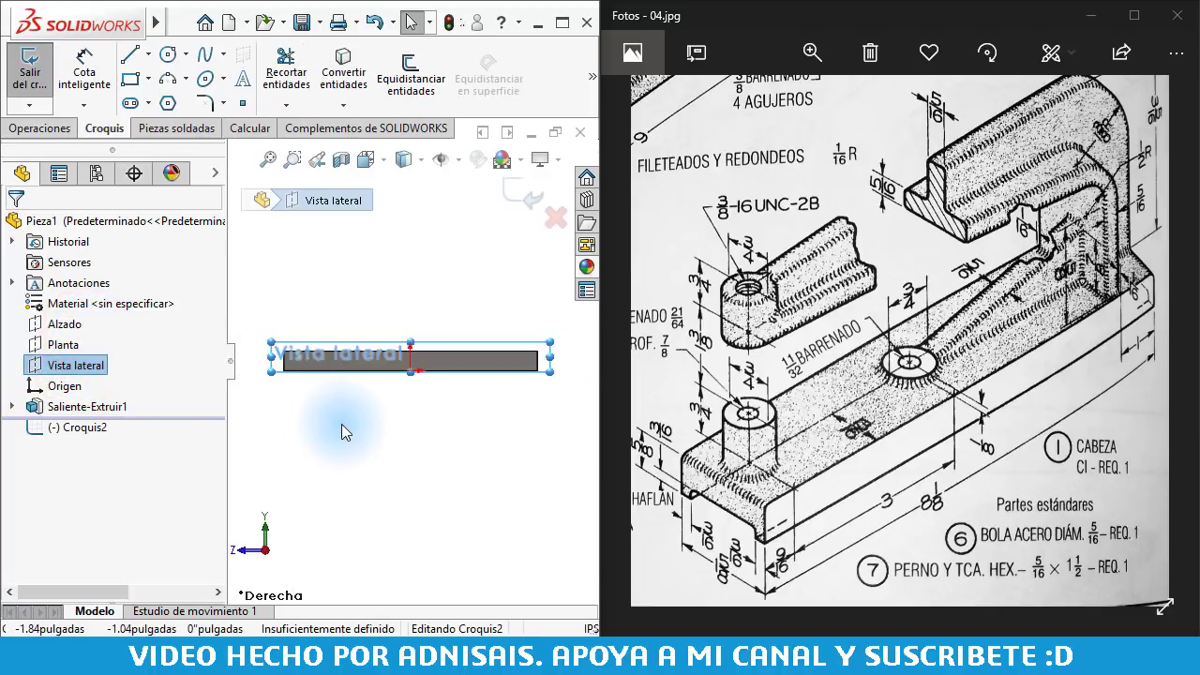
click(501, 490)
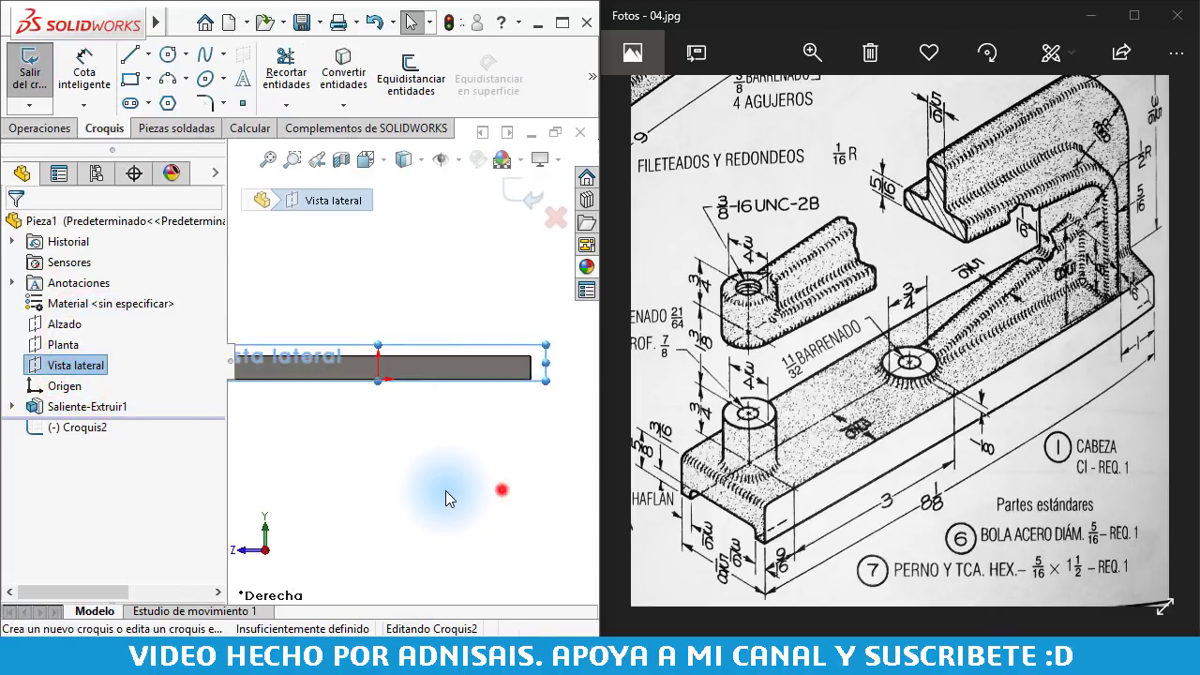
right_drag(476, 293, 384, 305)
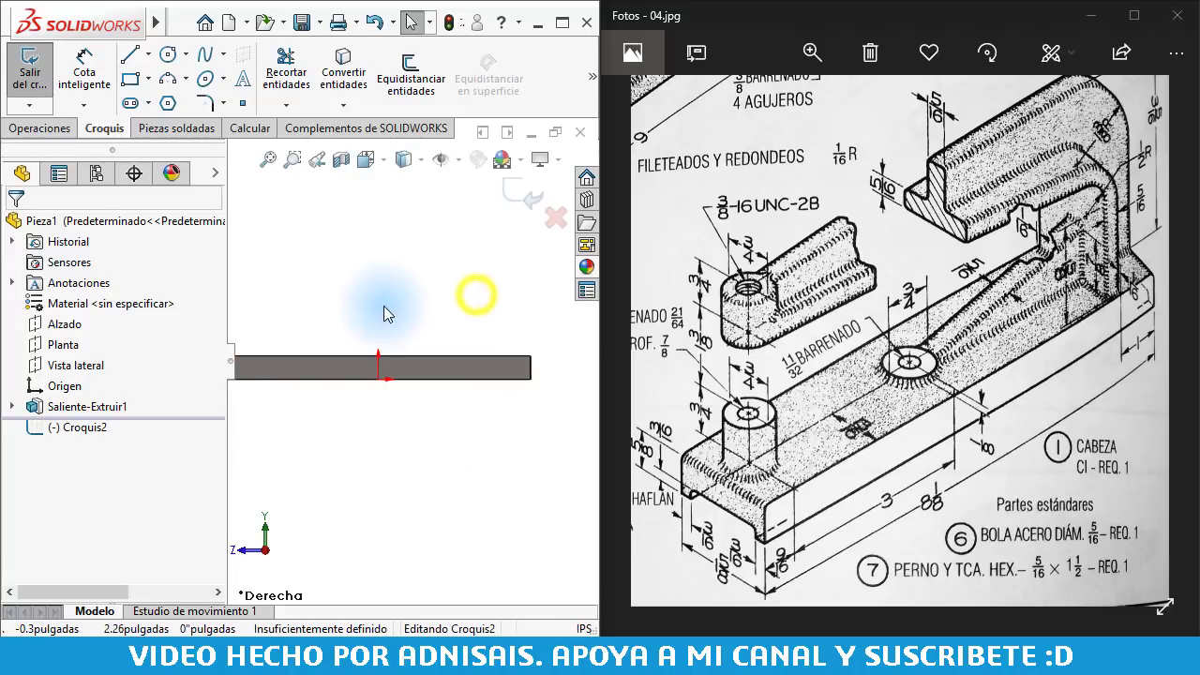
click(470, 357)
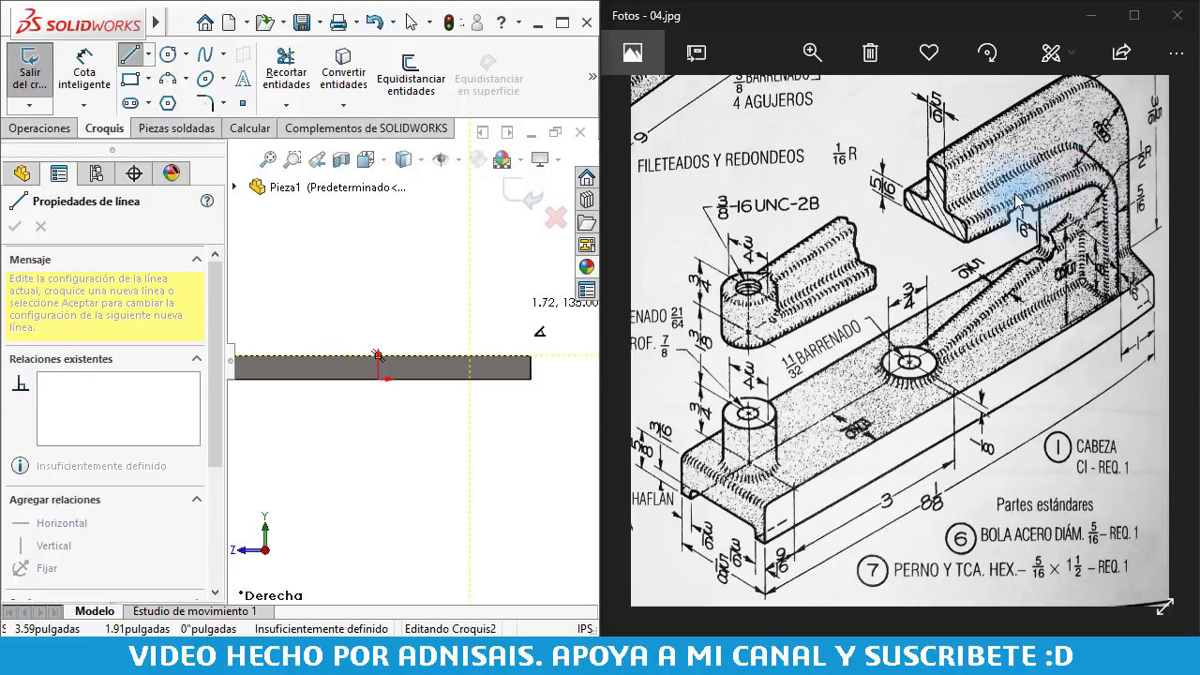
- Draw the vertical line, a tangent arc over the top and a long line slanting left
click(470, 252)
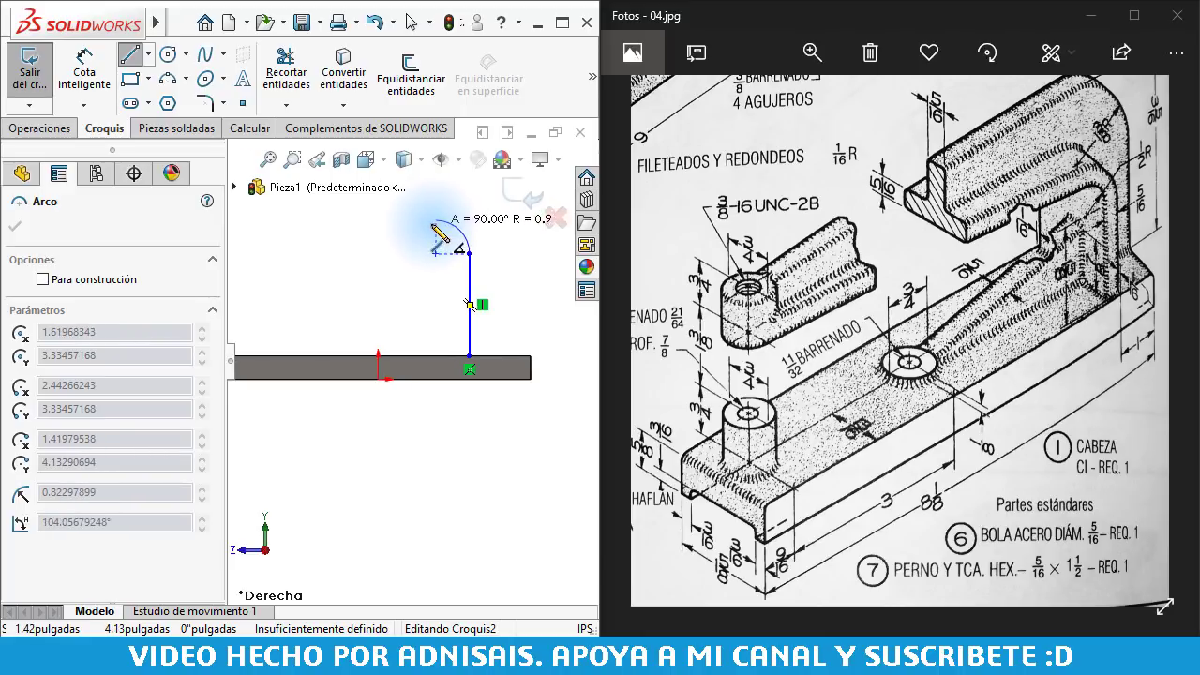
click(432, 225)
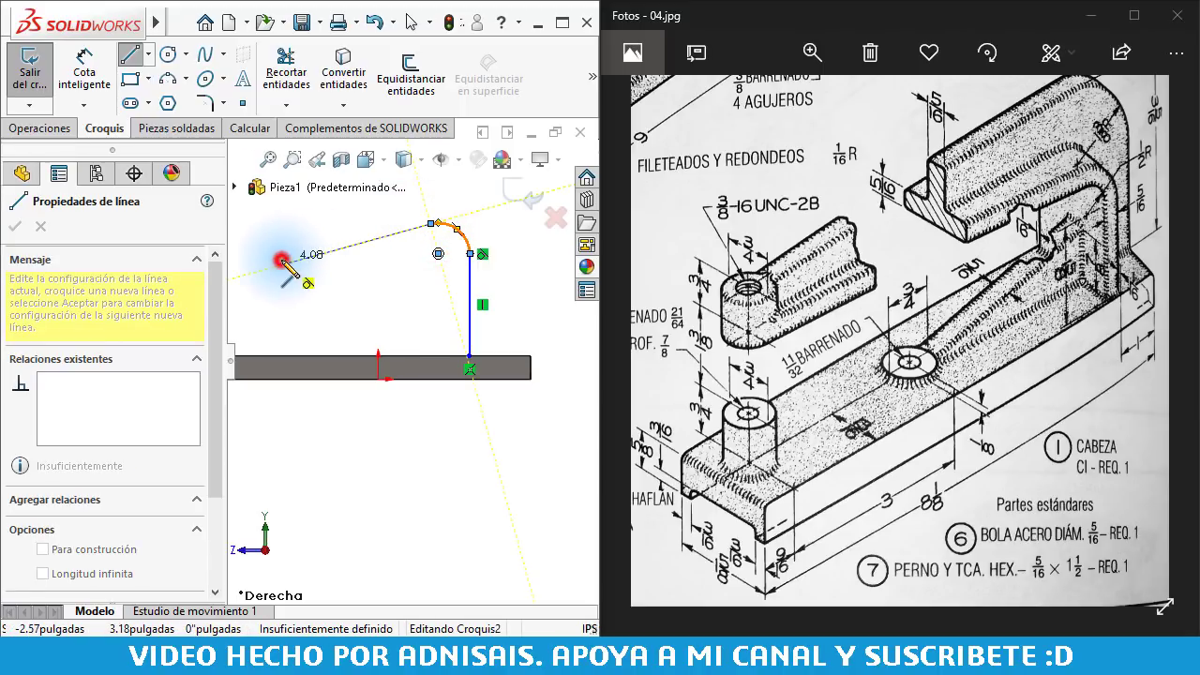
double_click(281, 260)
key(f)
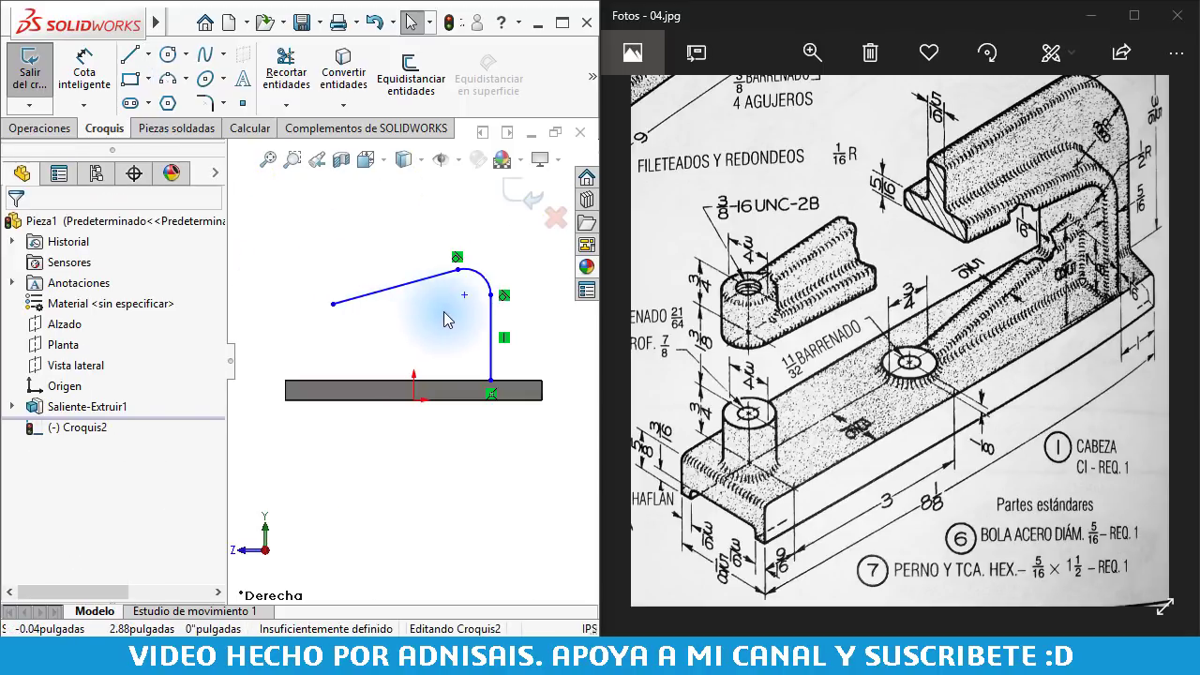
- Zoom and pan the Photos reference drawing to read the arm and front boss dimensions
click(923, 254)
scroll(942, 238, up, 1)
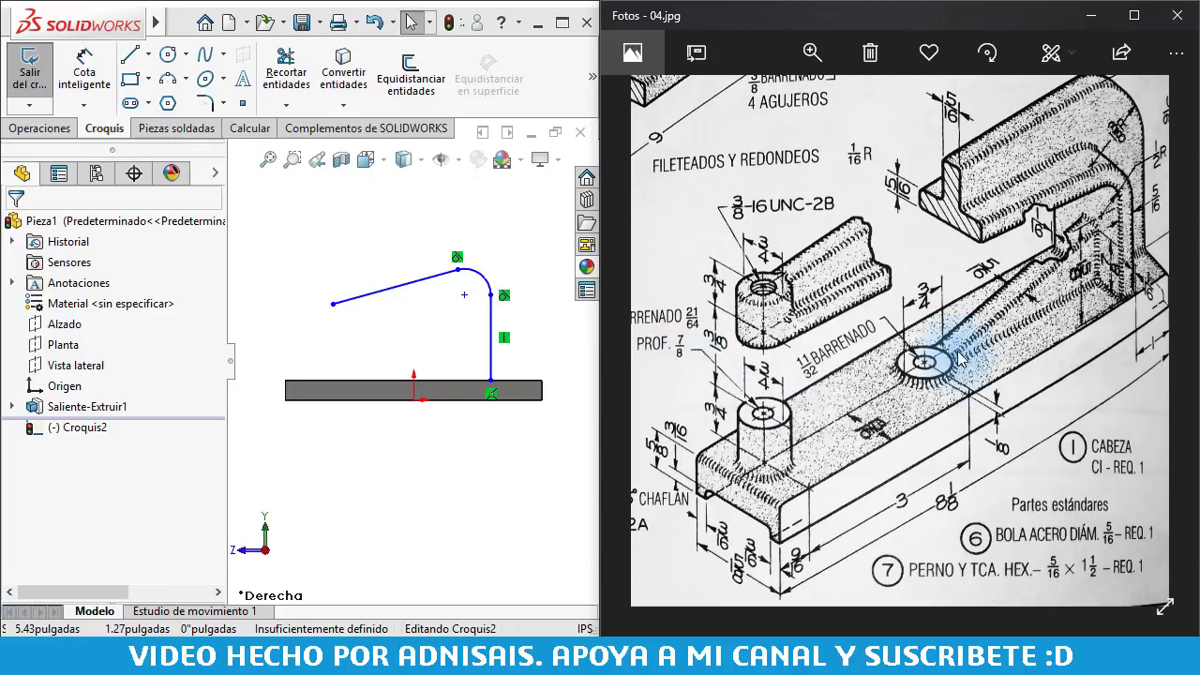
scroll(872, 366, up, 1)
scroll(910, 377, up, 1)
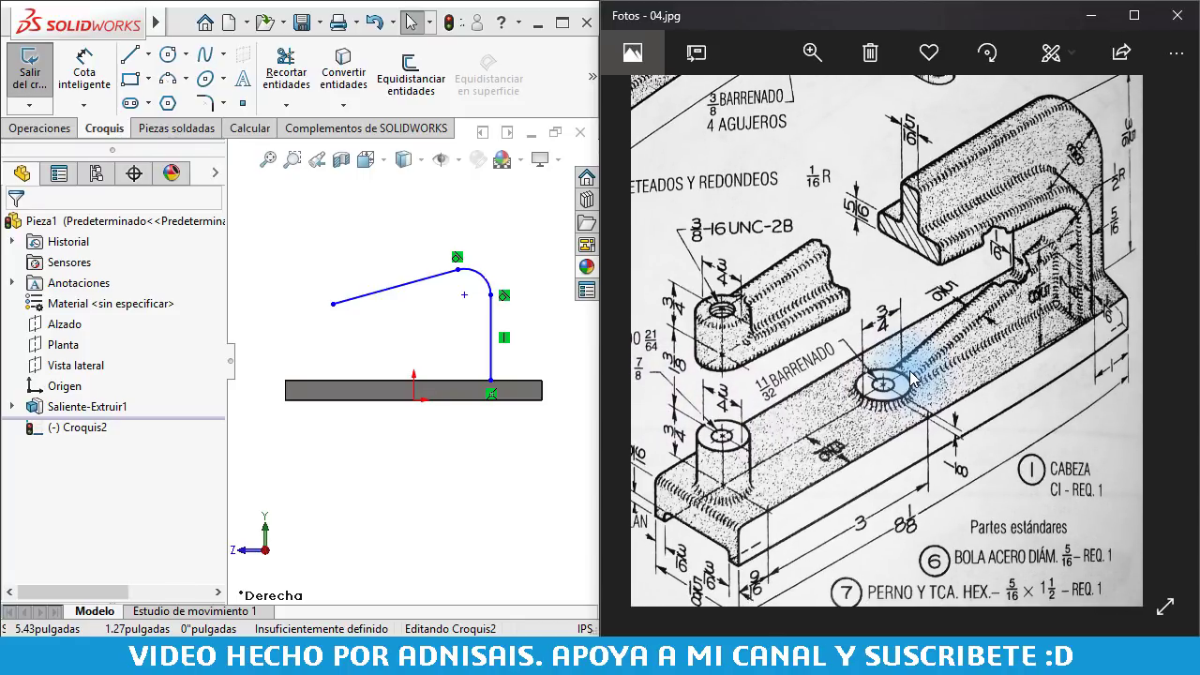
scroll(909, 377, up, 1)
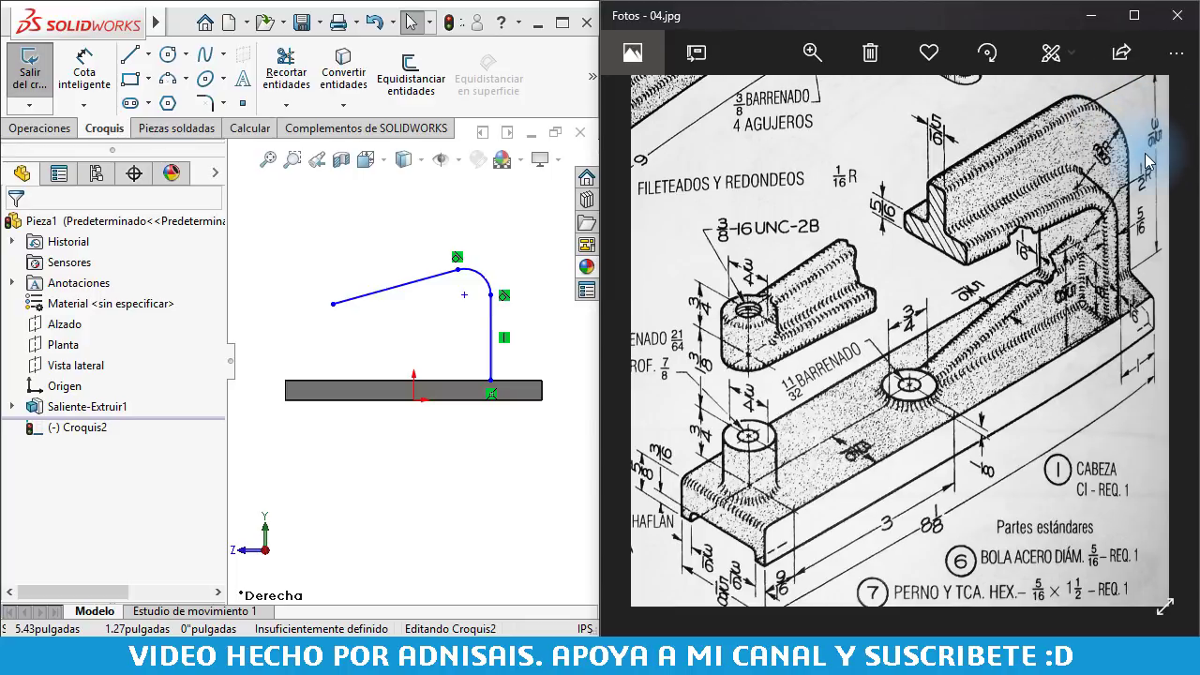
scroll(705, 385, up, 2)
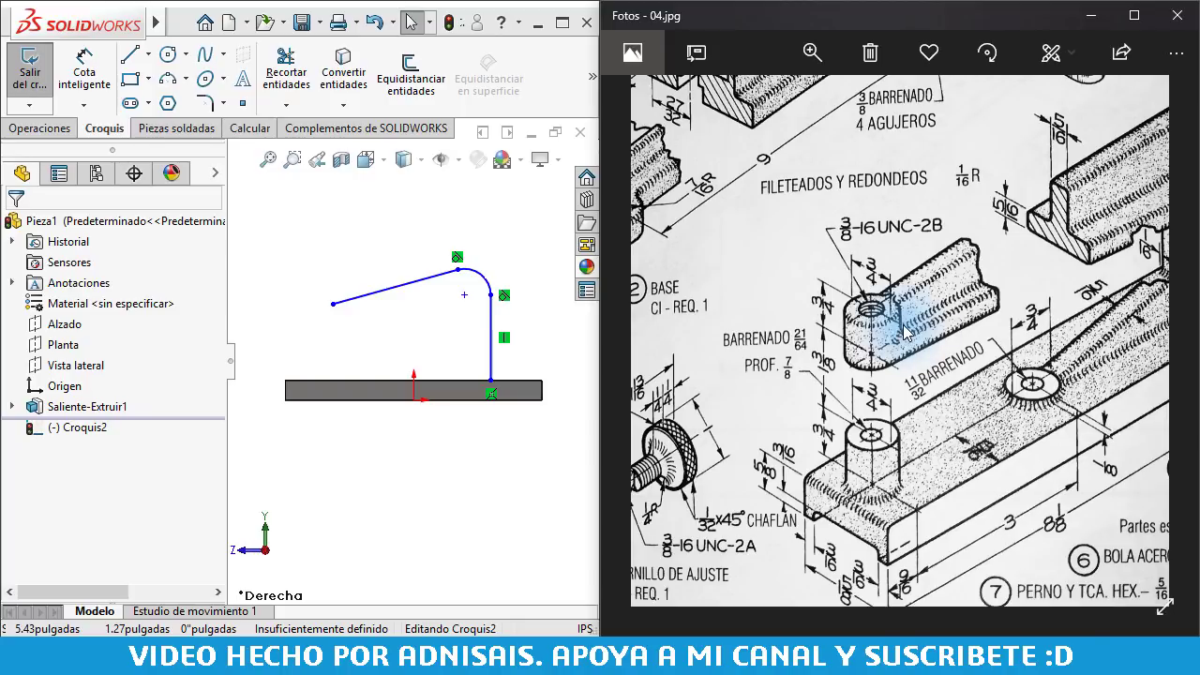
mouse_move(905, 330)
mouse_down()
mouse_move(839, 340)
mouse_move(754, 379)
mouse_move(764, 374)
mouse_up()
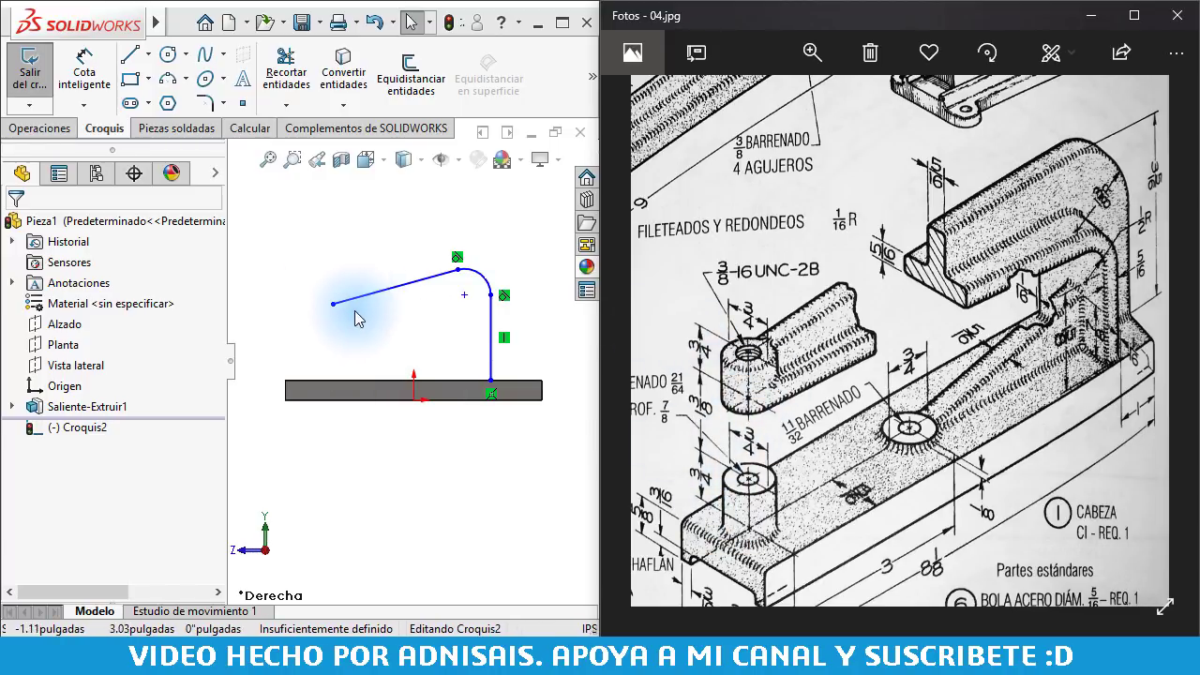
- Dimension the arc centre 1 5/8" above the block's top edge
click(77, 78)
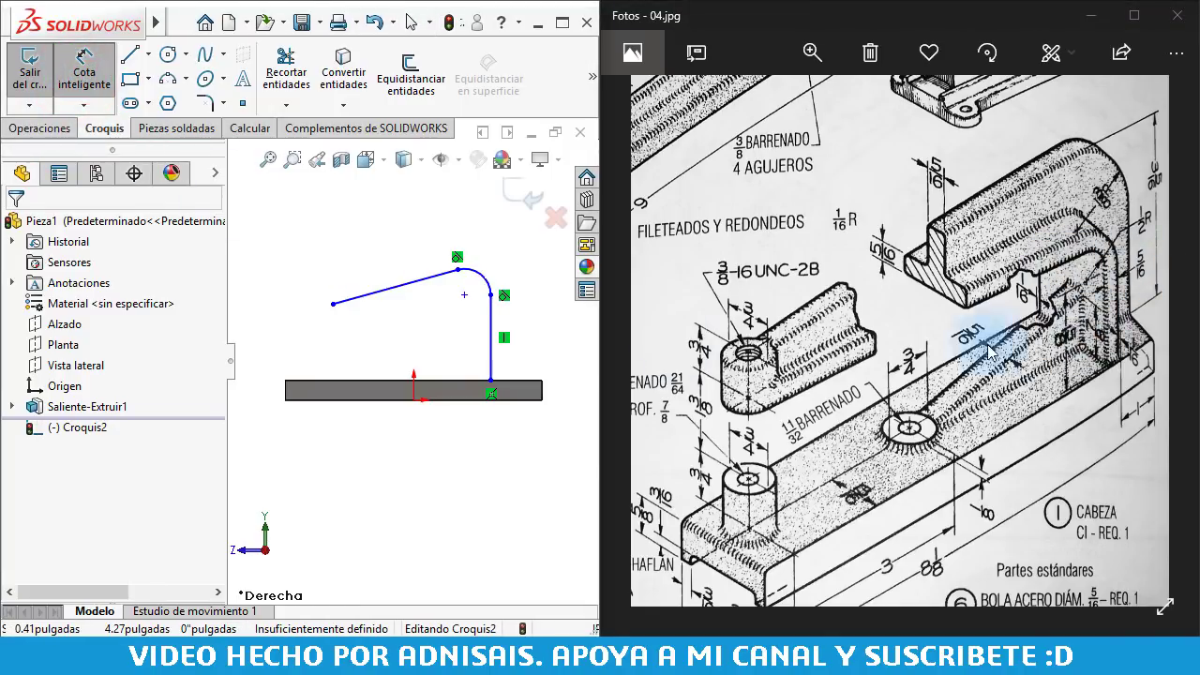
scroll(572, 366, down, 2)
click(406, 390)
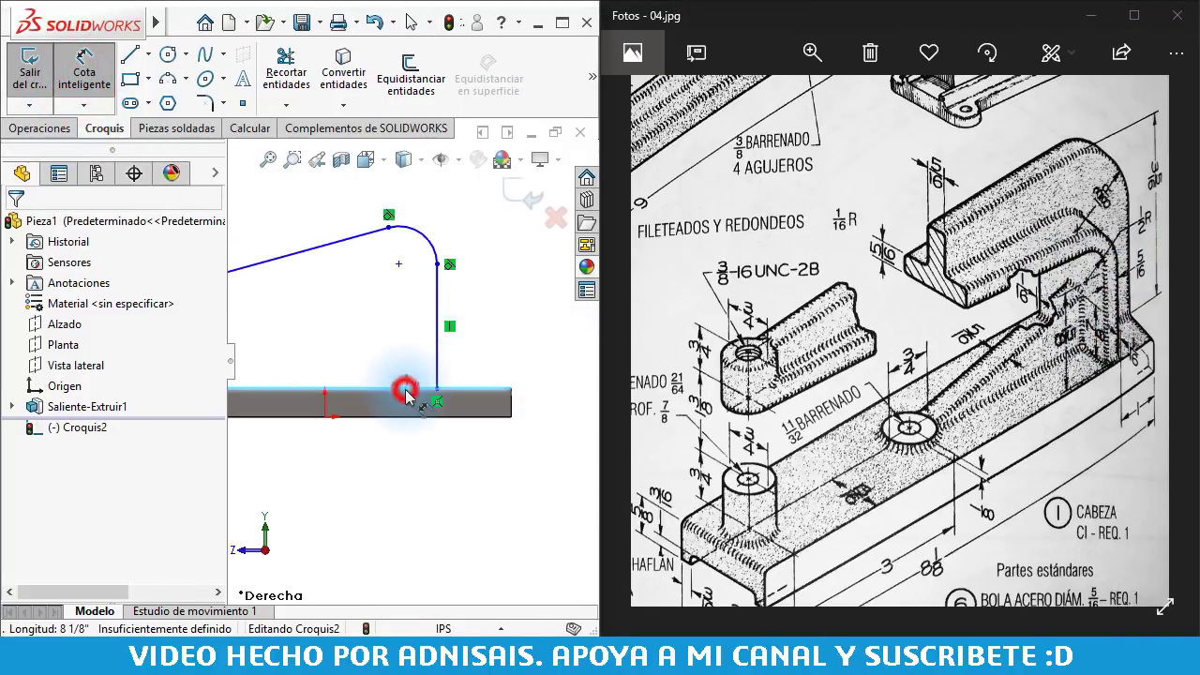
click(394, 265)
click(388, 308)
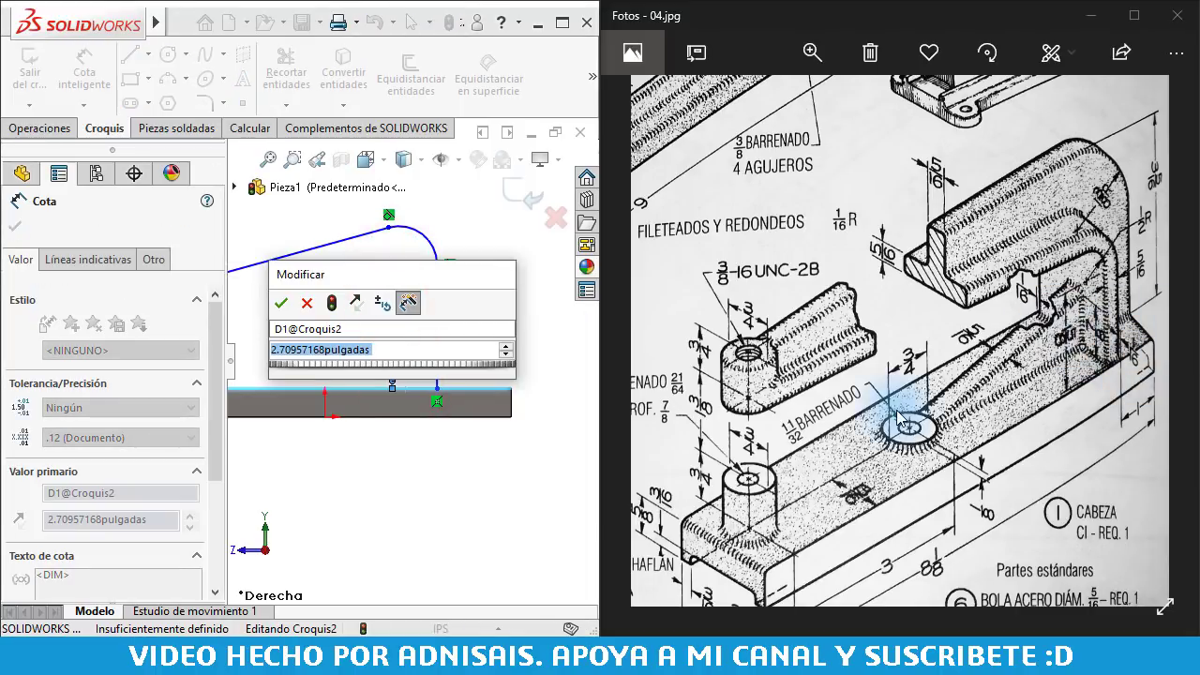
text(1)
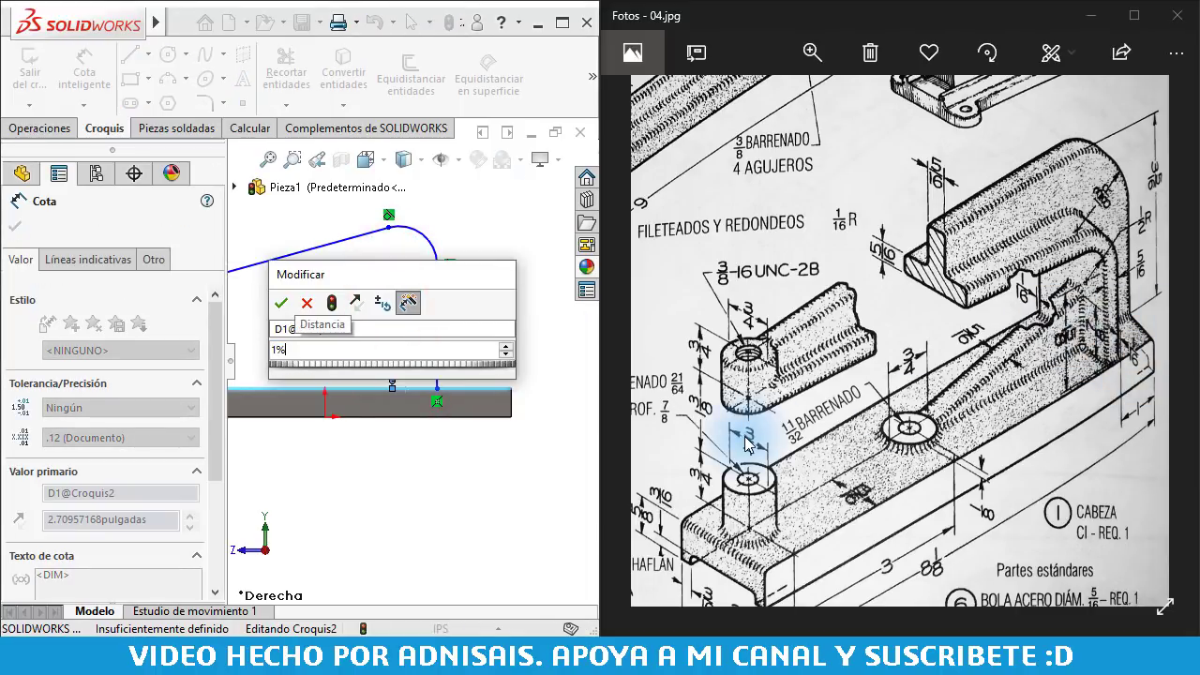
text( 5/8)
key(Return)
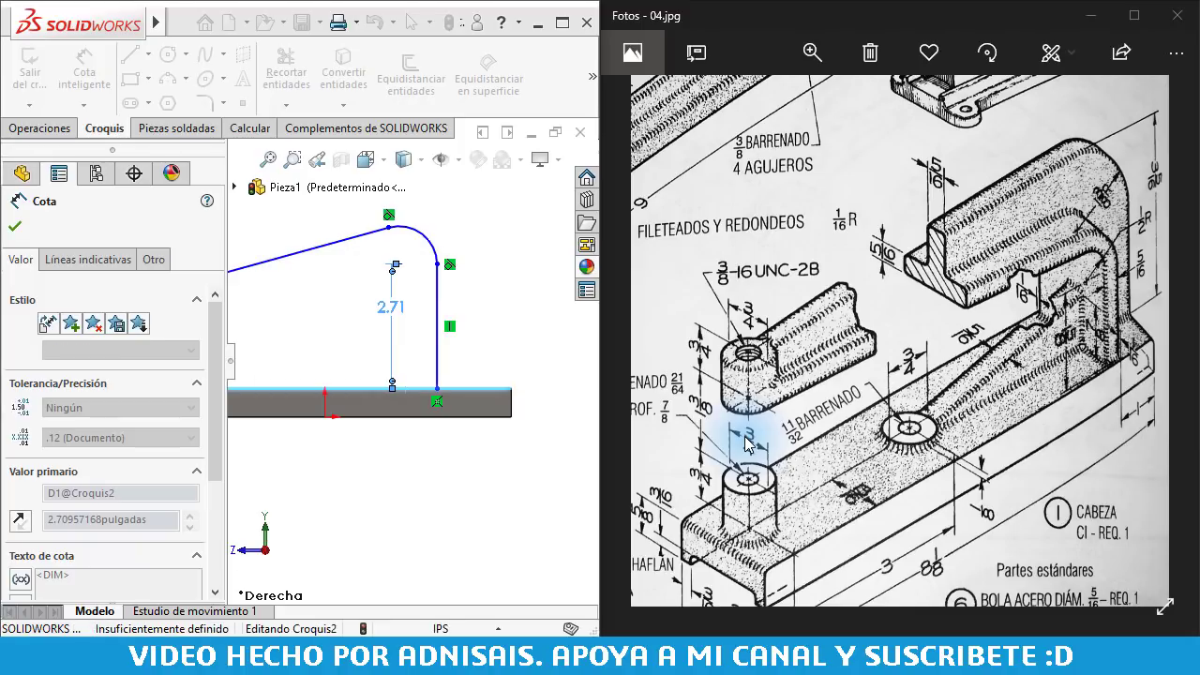
- Set the corner arc radius to 1/2"
click(415, 281)
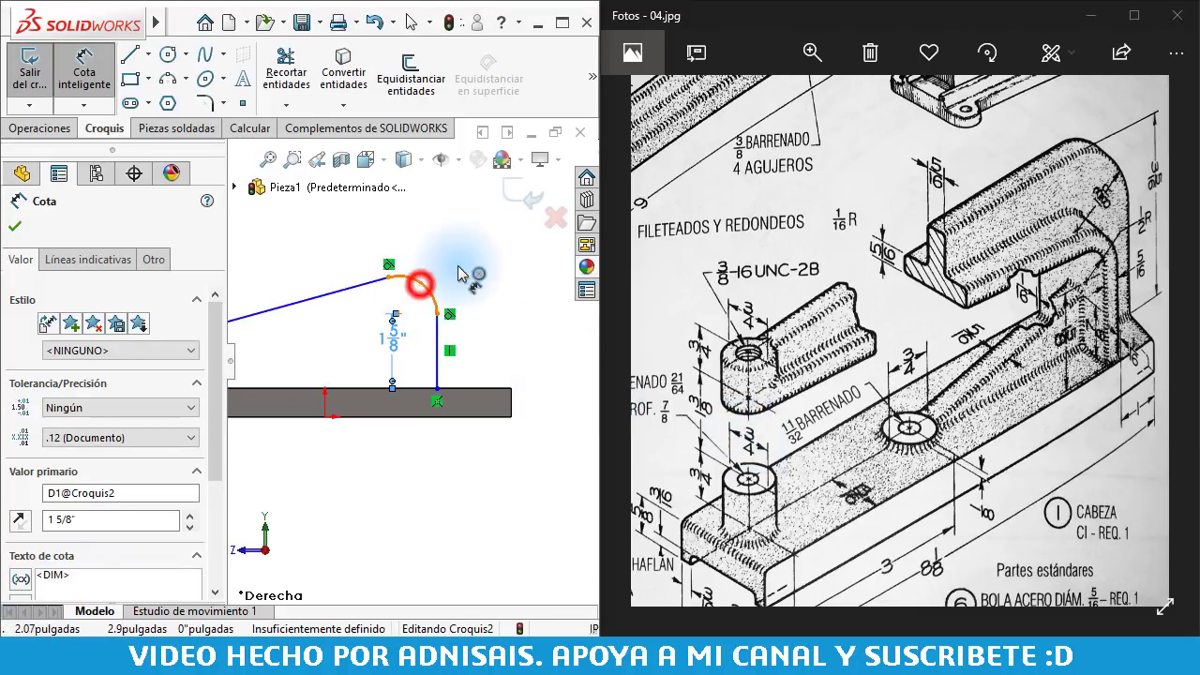
click(468, 265)
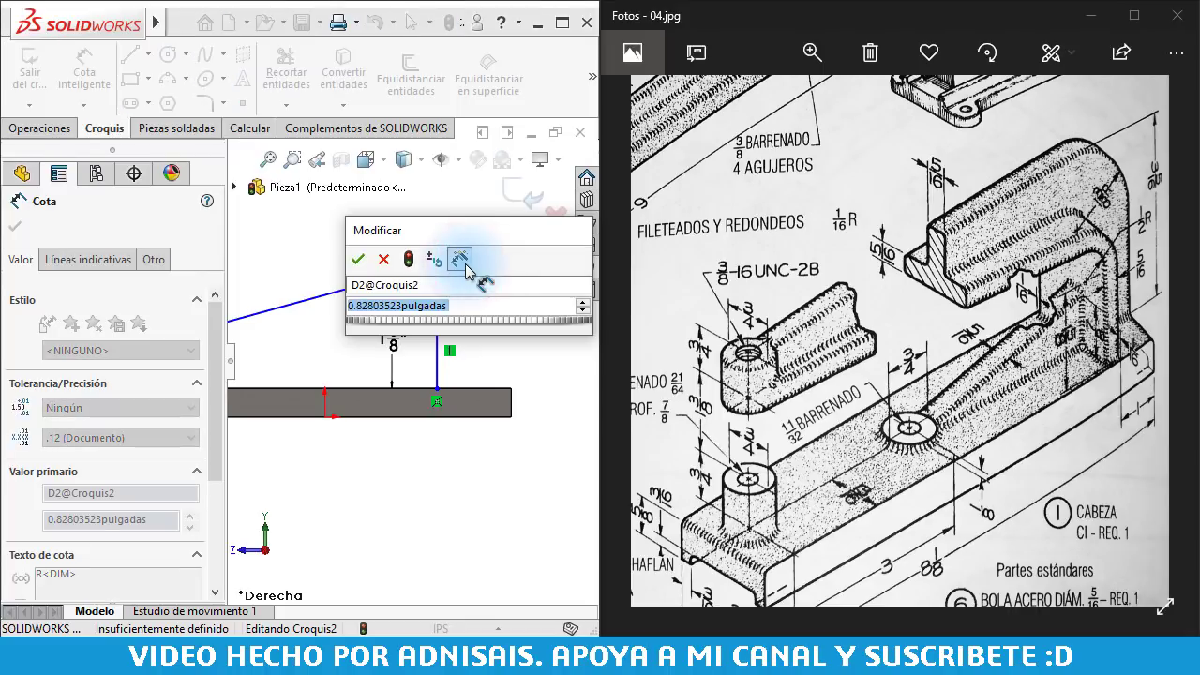
text(.5)
key(Return)
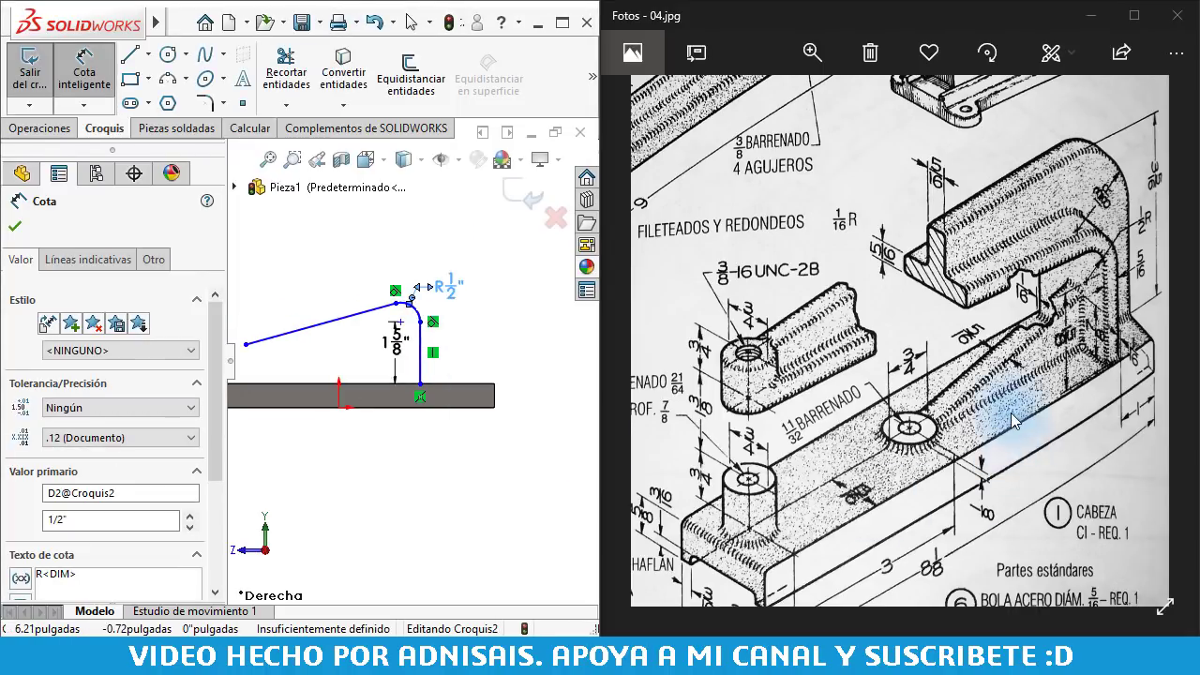
scroll(990, 355, down, 2)
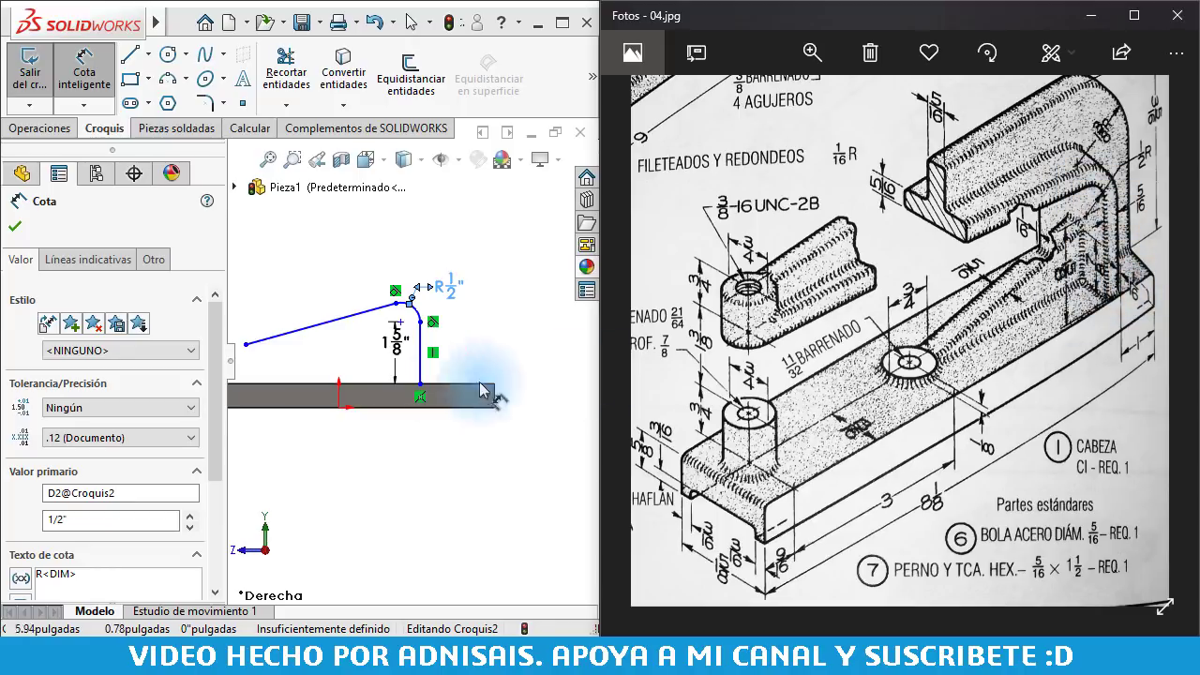
- Dimension the vertical line 1 5/16" from the base bar's right end
click(420, 369)
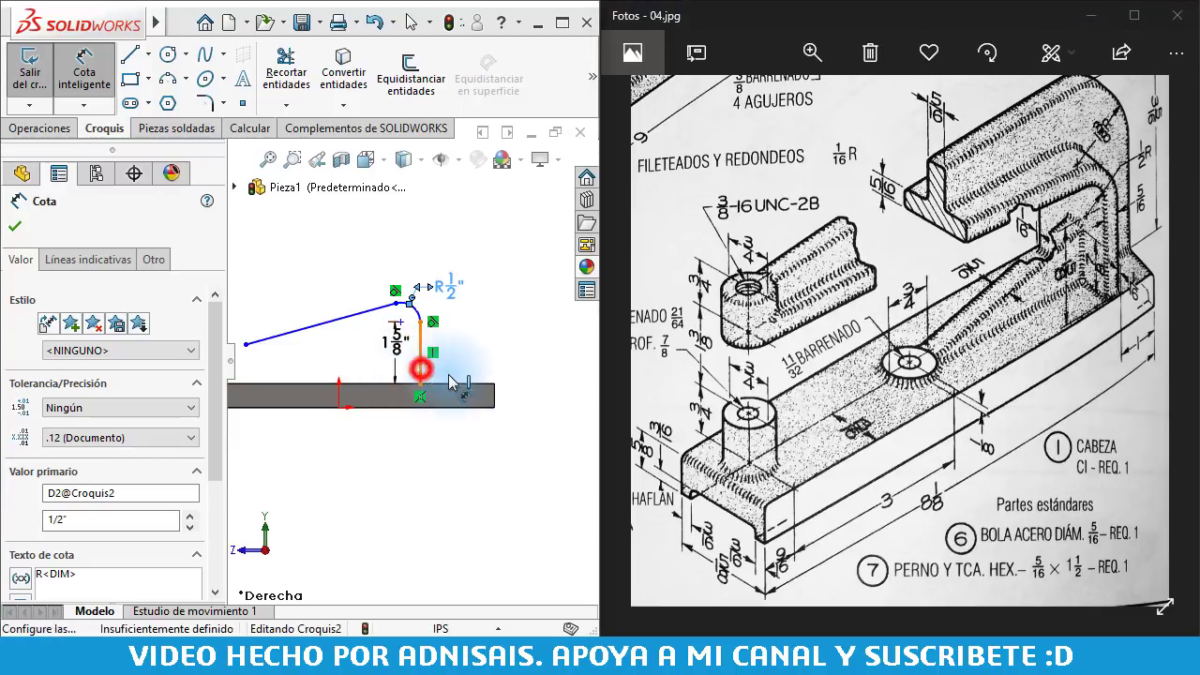
click(494, 395)
click(444, 481)
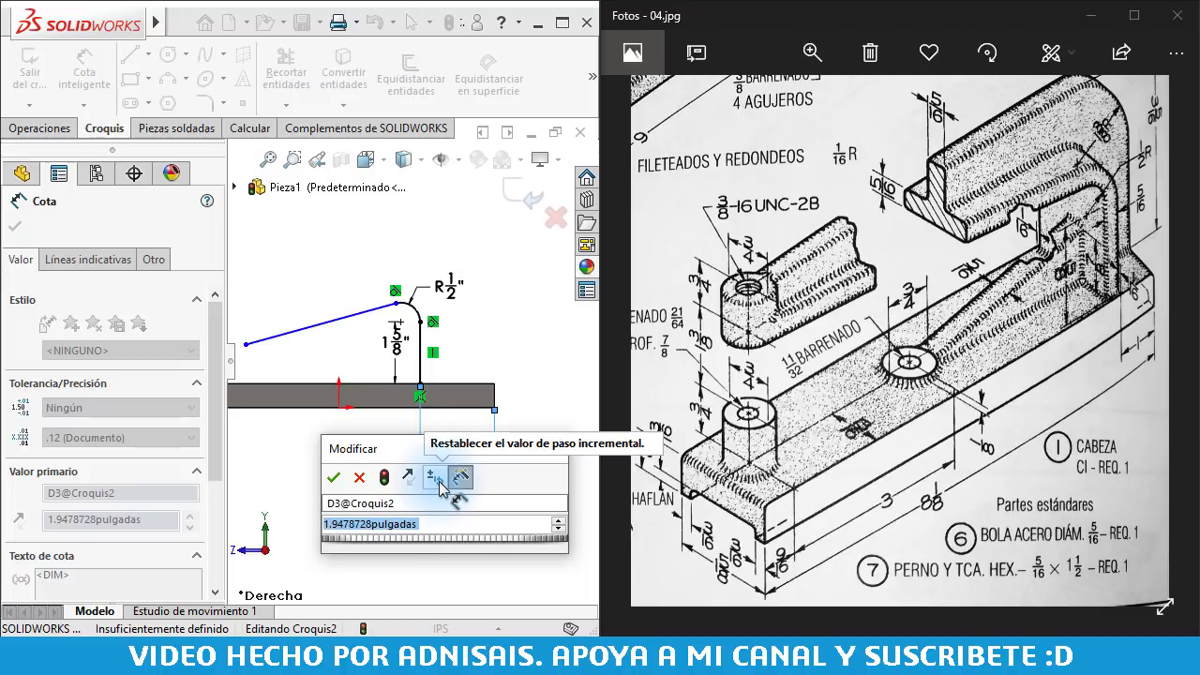
text(1)
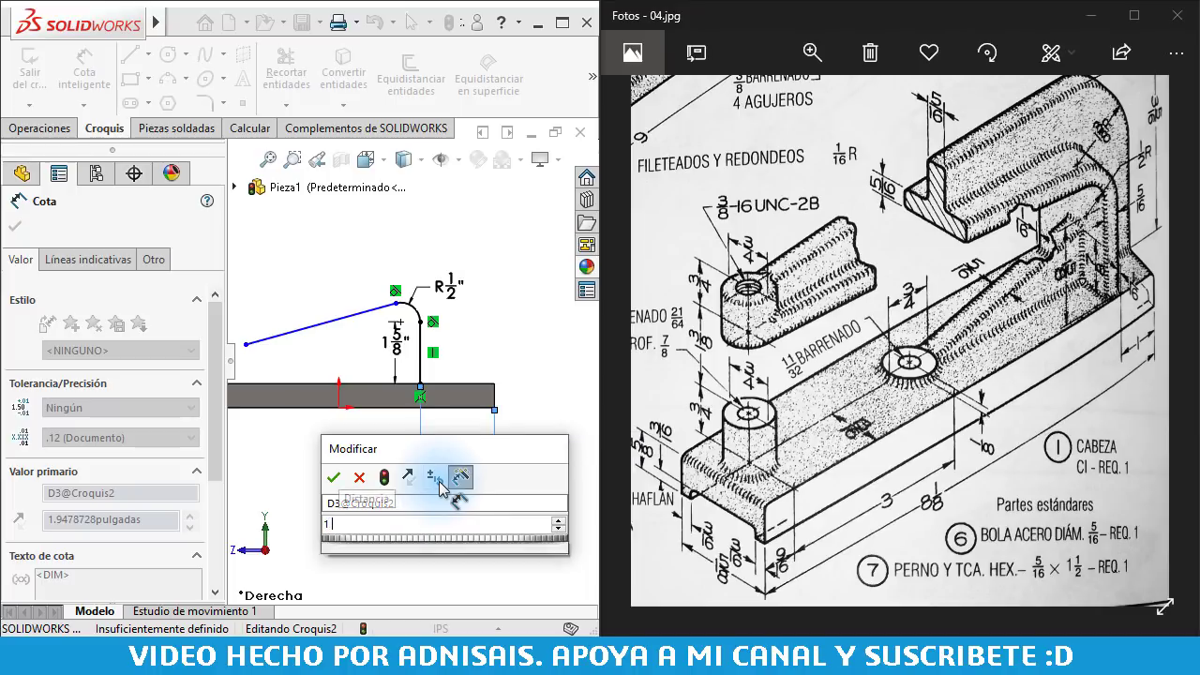
text( 5/16)
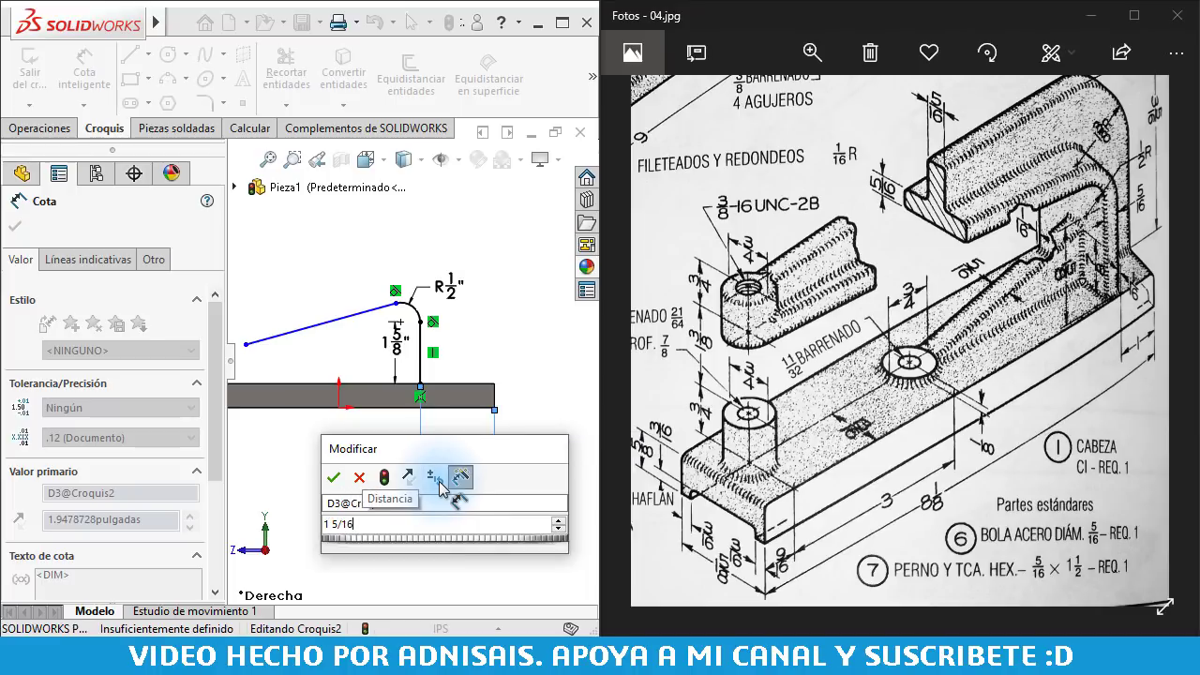
key(Return)
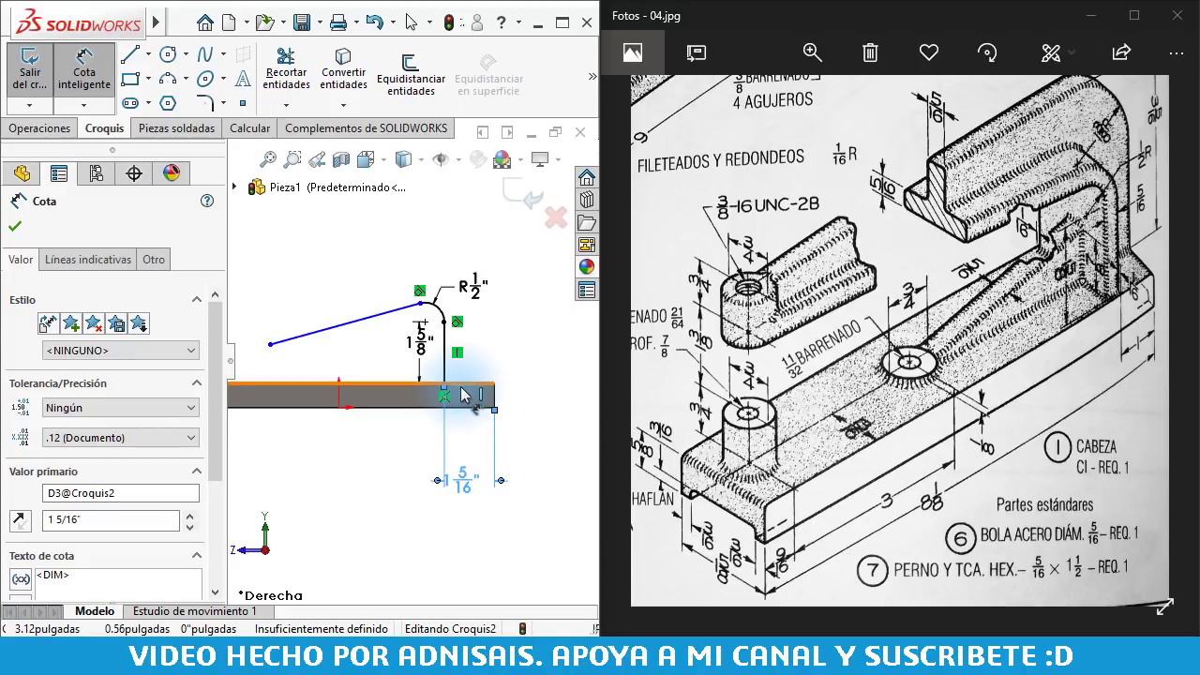
ctrl+middle_drag(461, 395, 598, 394)
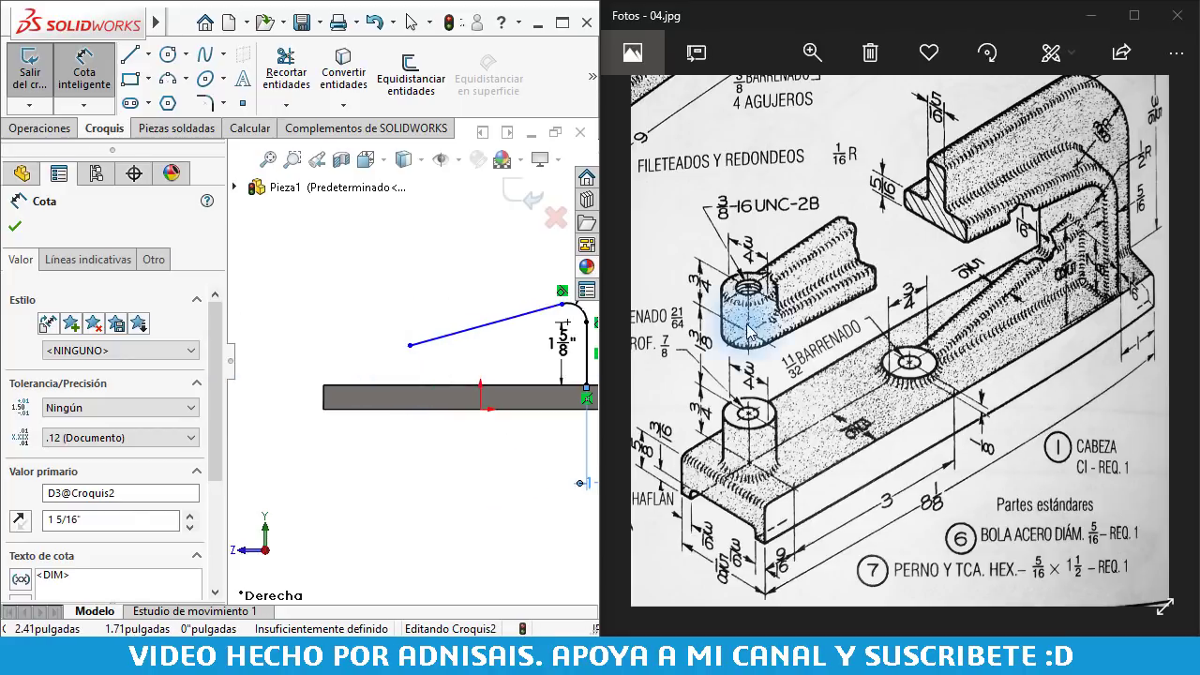
scroll(418, 362, down, 1)
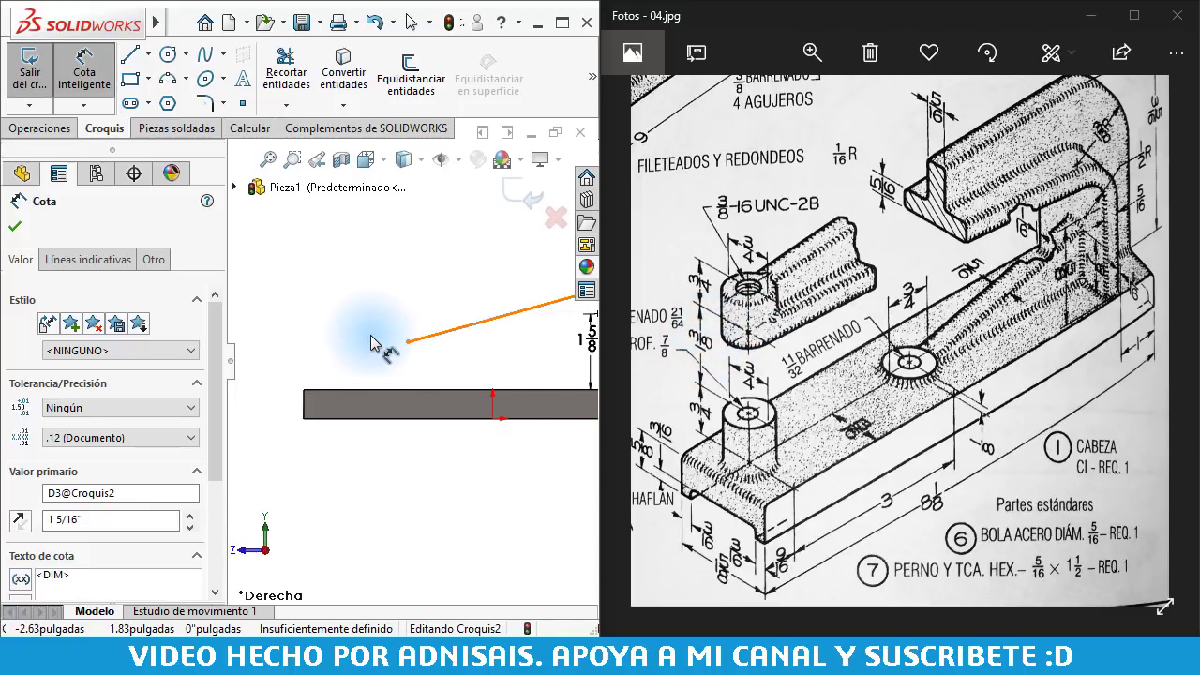
- Dimension the top line's left end 2 1/8" (3/4 + 1 3/8) above the base edge
click(410, 340)
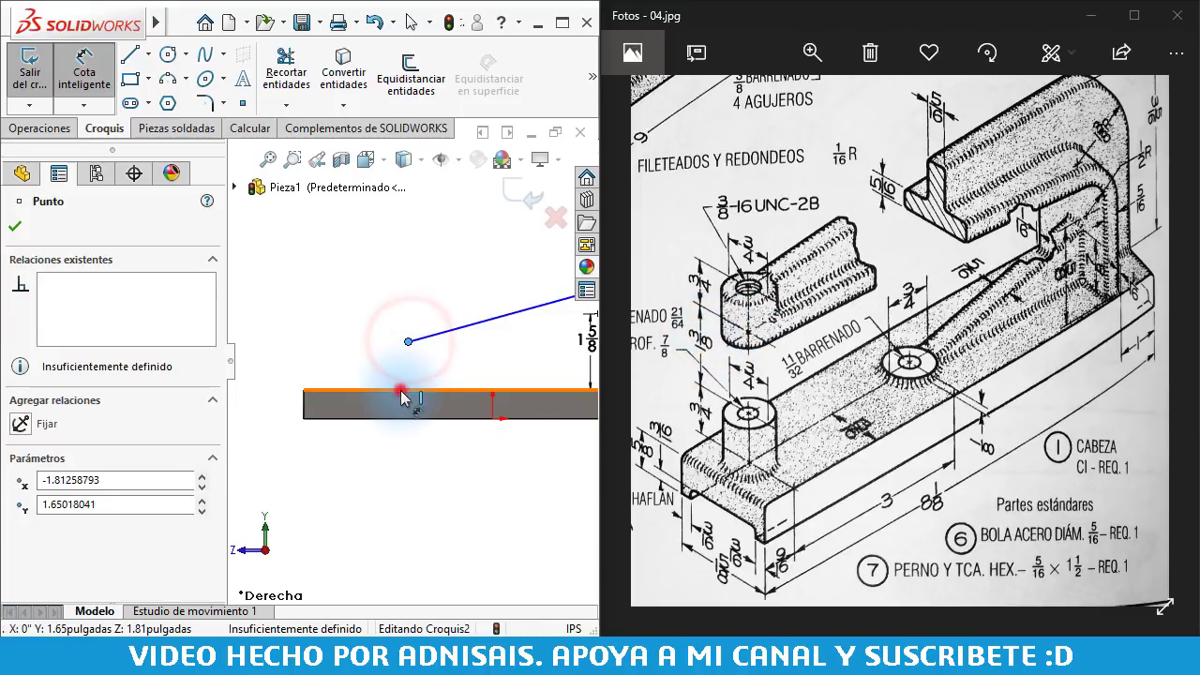
click(401, 391)
click(368, 377)
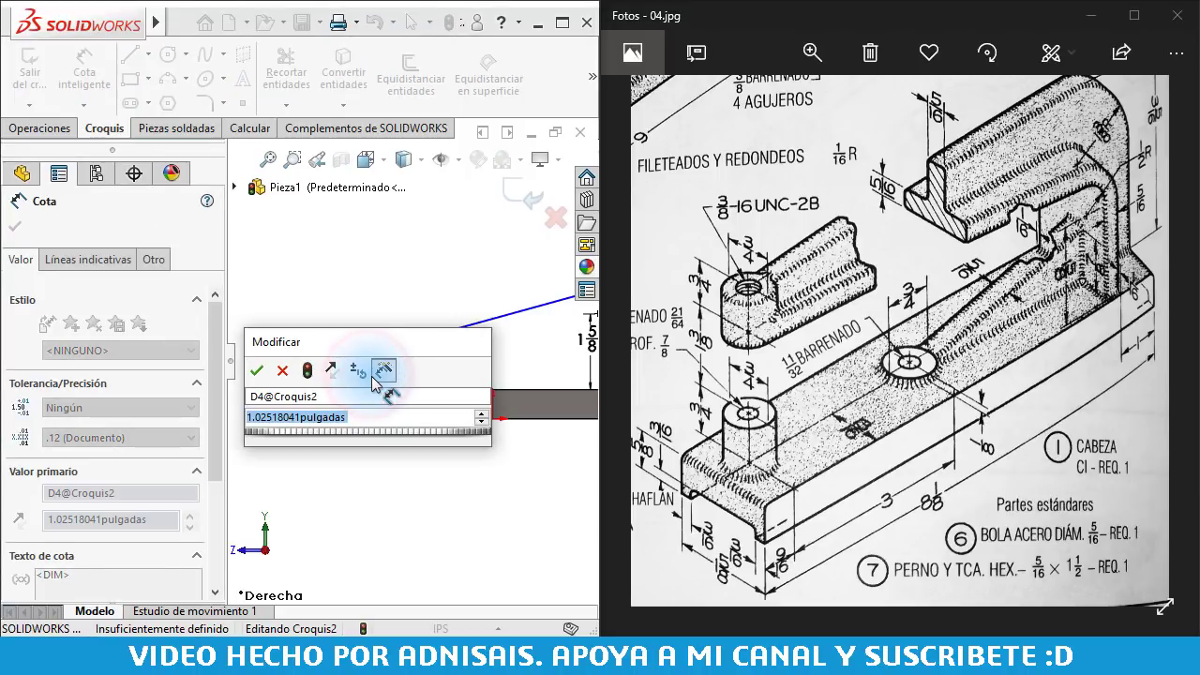
text(3)
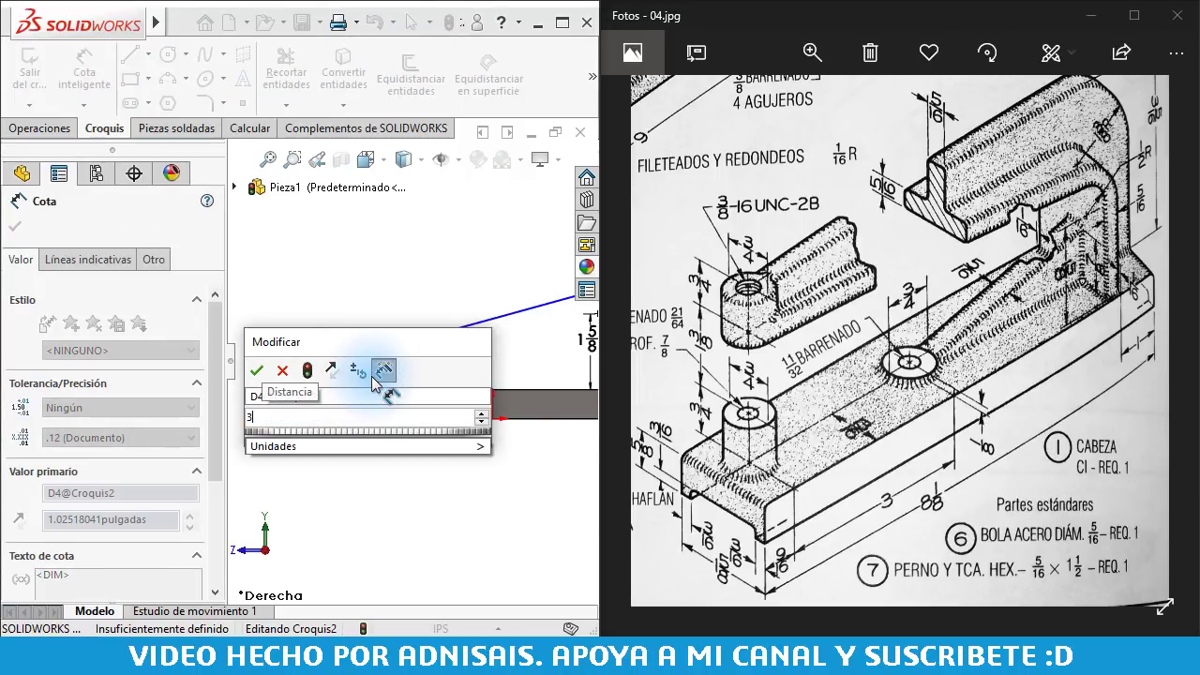
text(/4 + )
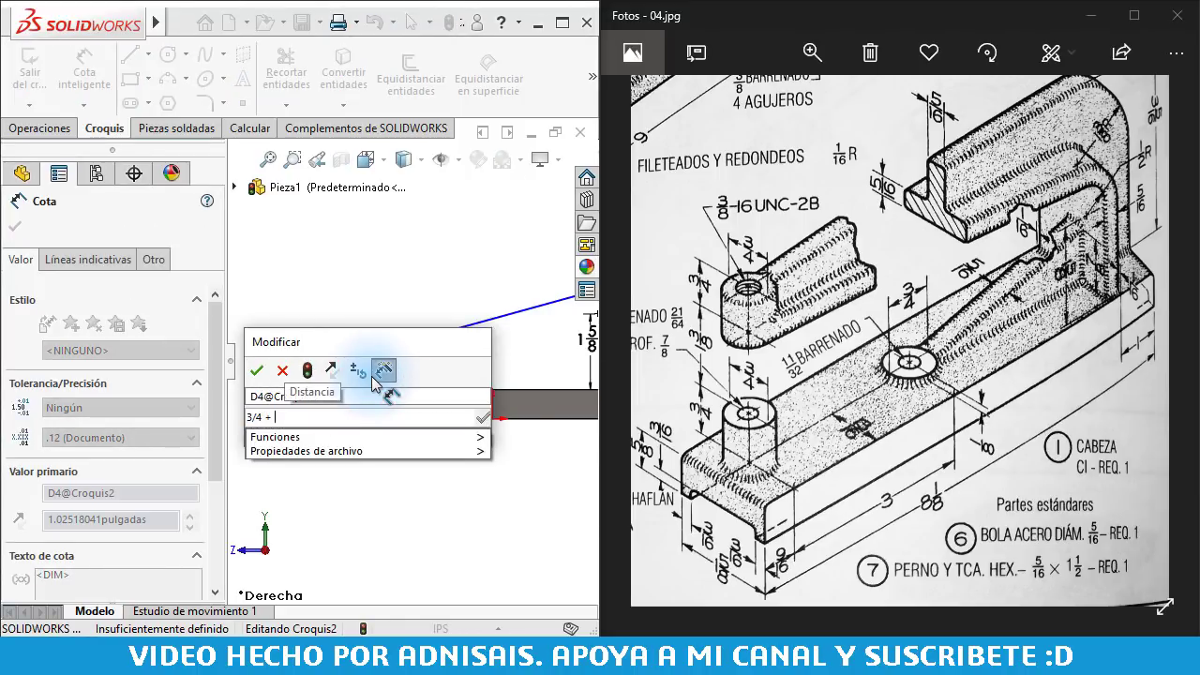
text(1 3)
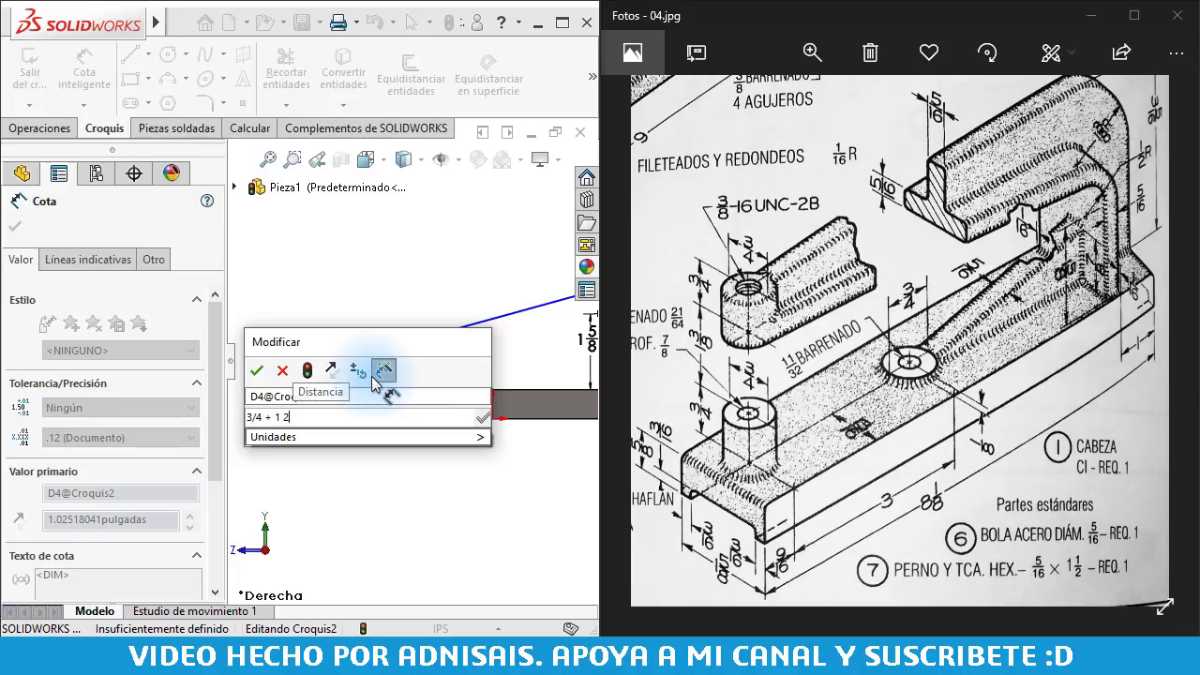
text(/8)
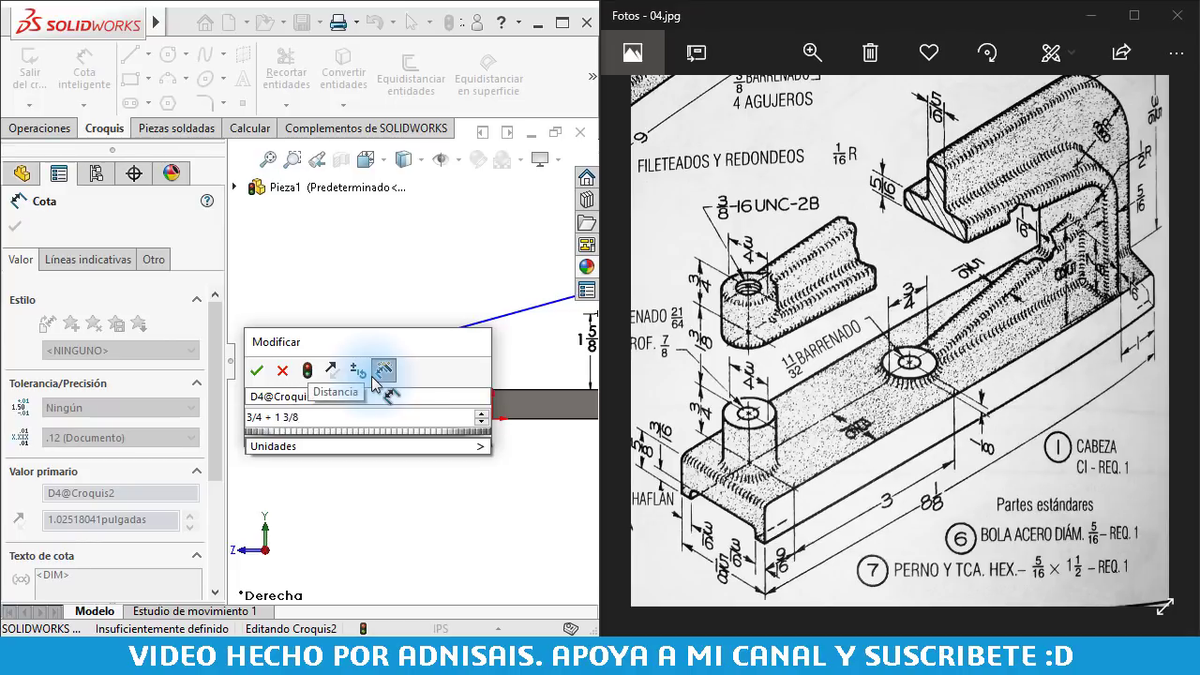
key(Return)
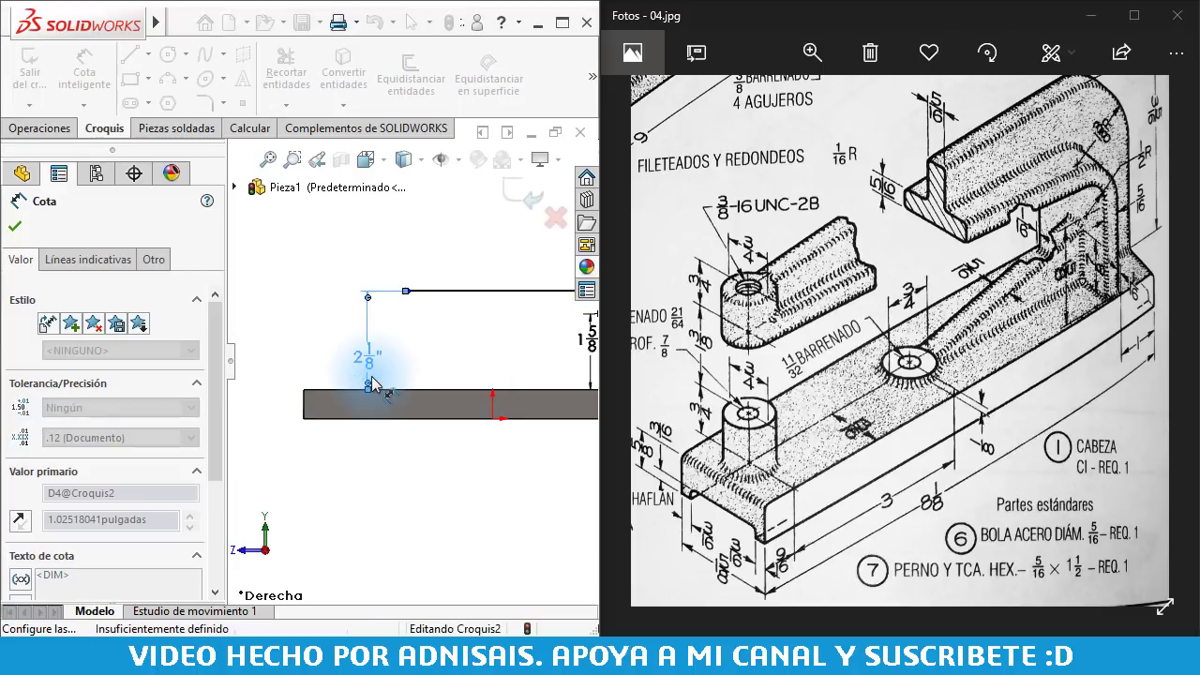
scroll(457, 368, up, 1)
scroll(459, 349, up, 1)
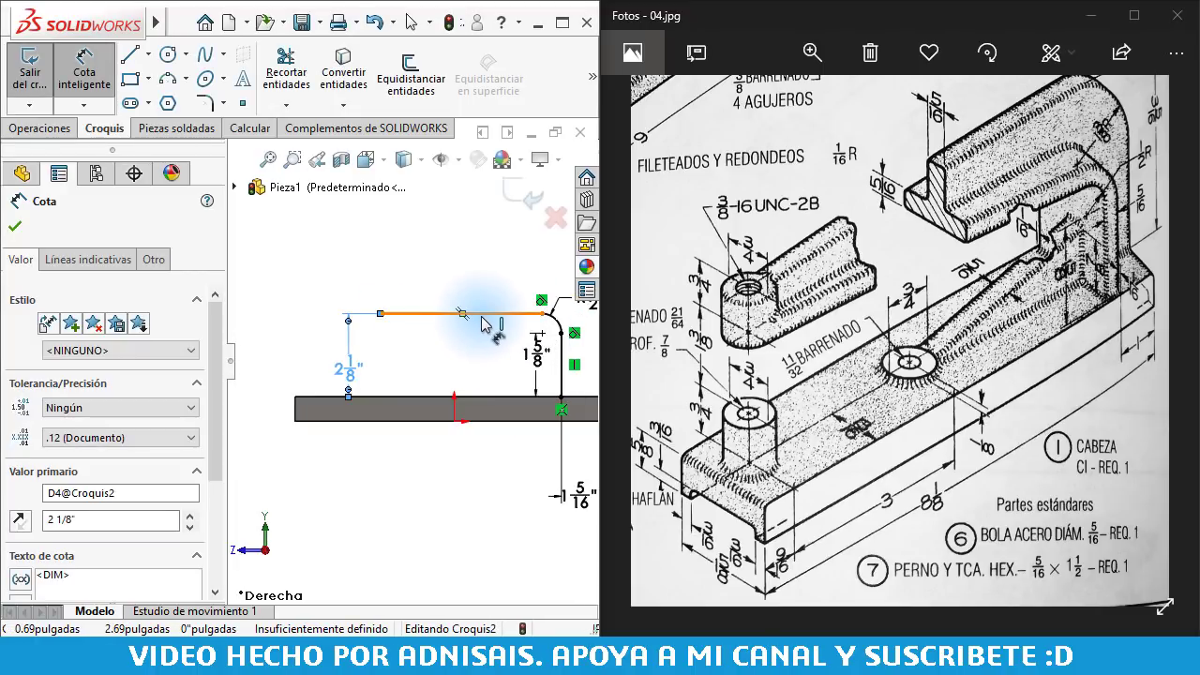
key(Escape)
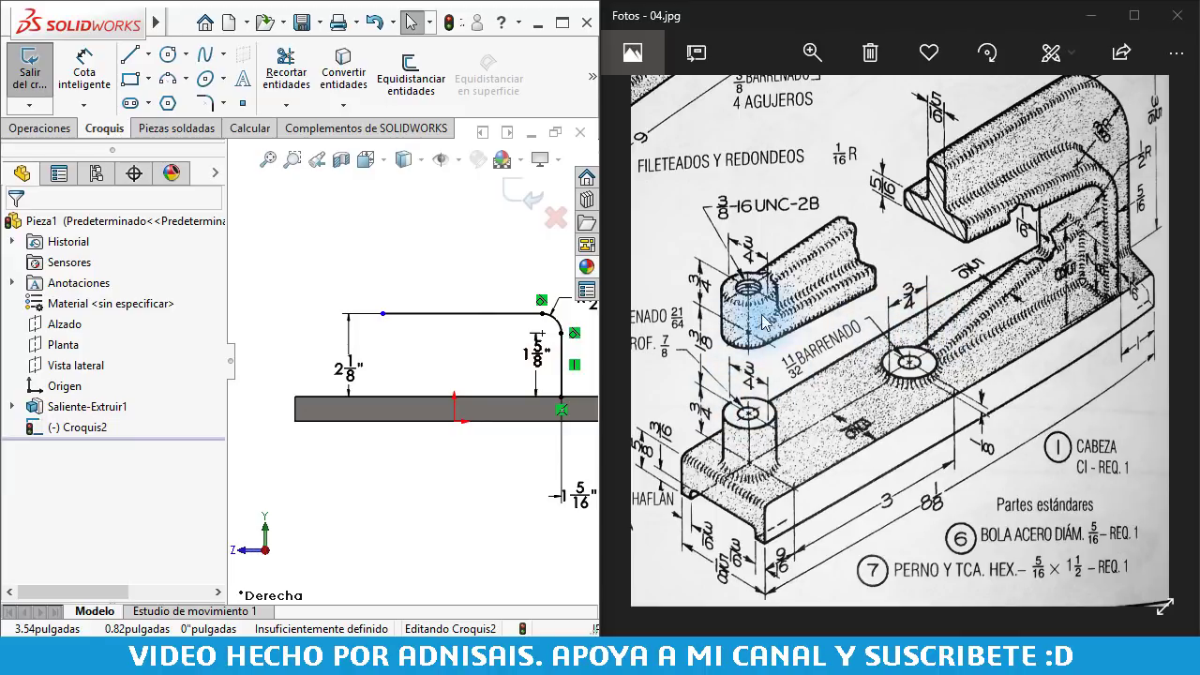
- Zoom into the Photos reference drawing and pan it to study the bosses and arm dimensions
scroll(1022, 150, up, 1)
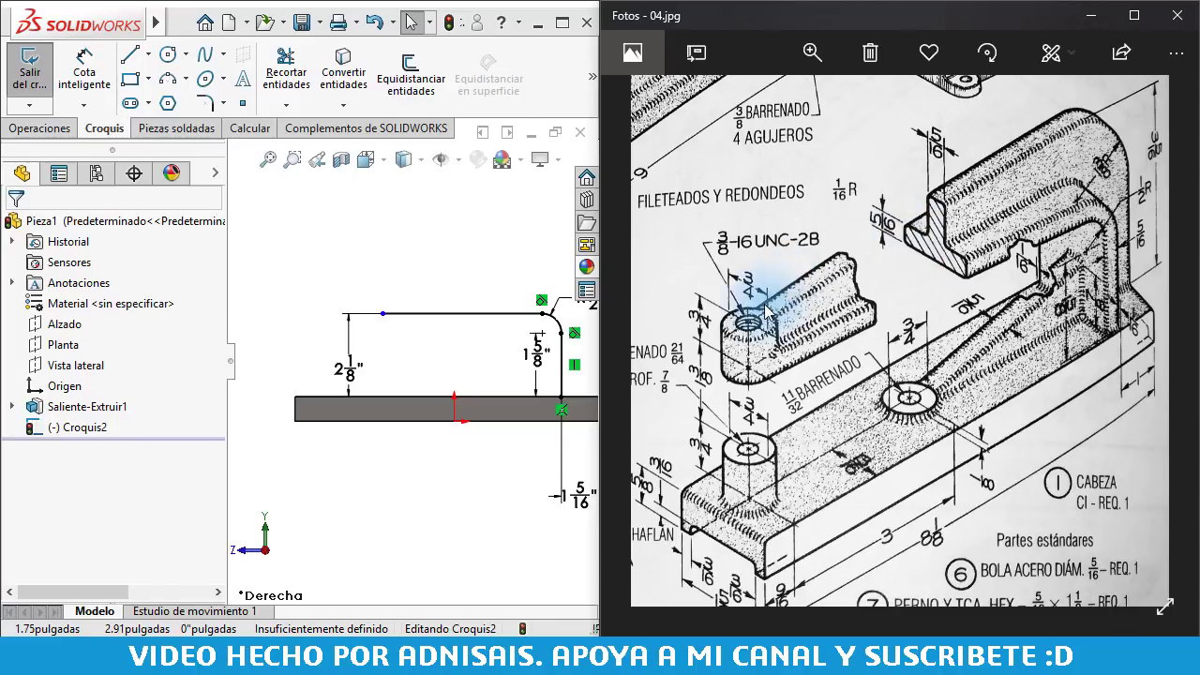
drag(876, 343, 898, 308)
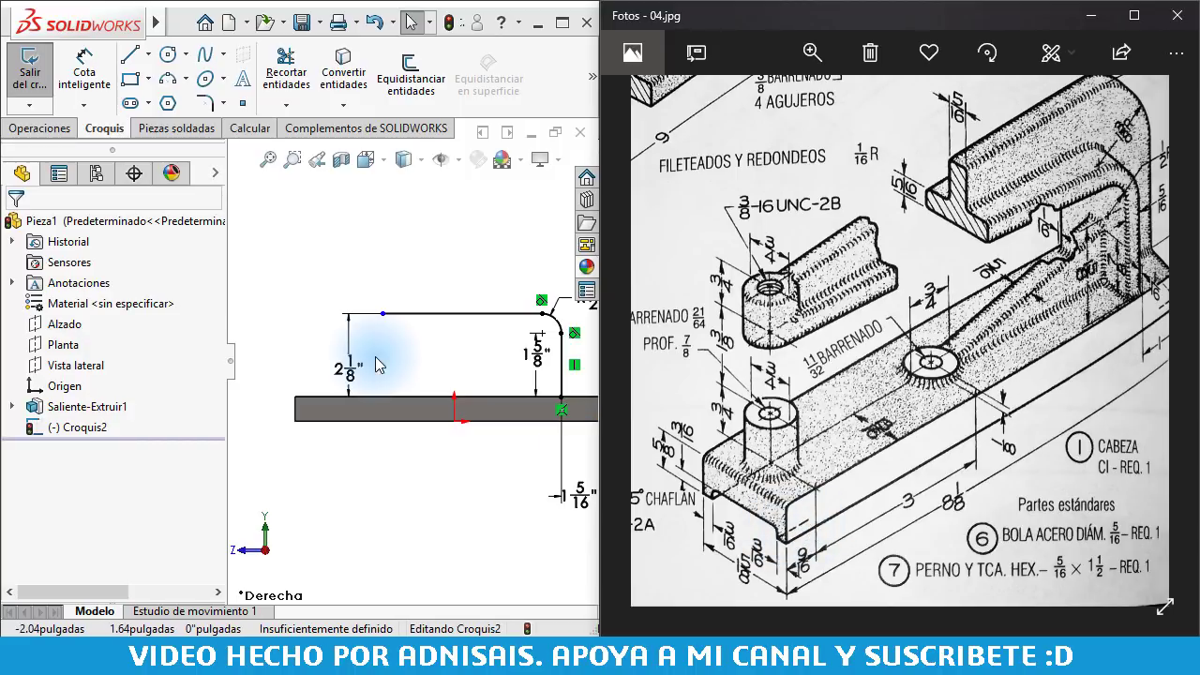
click(288, 344)
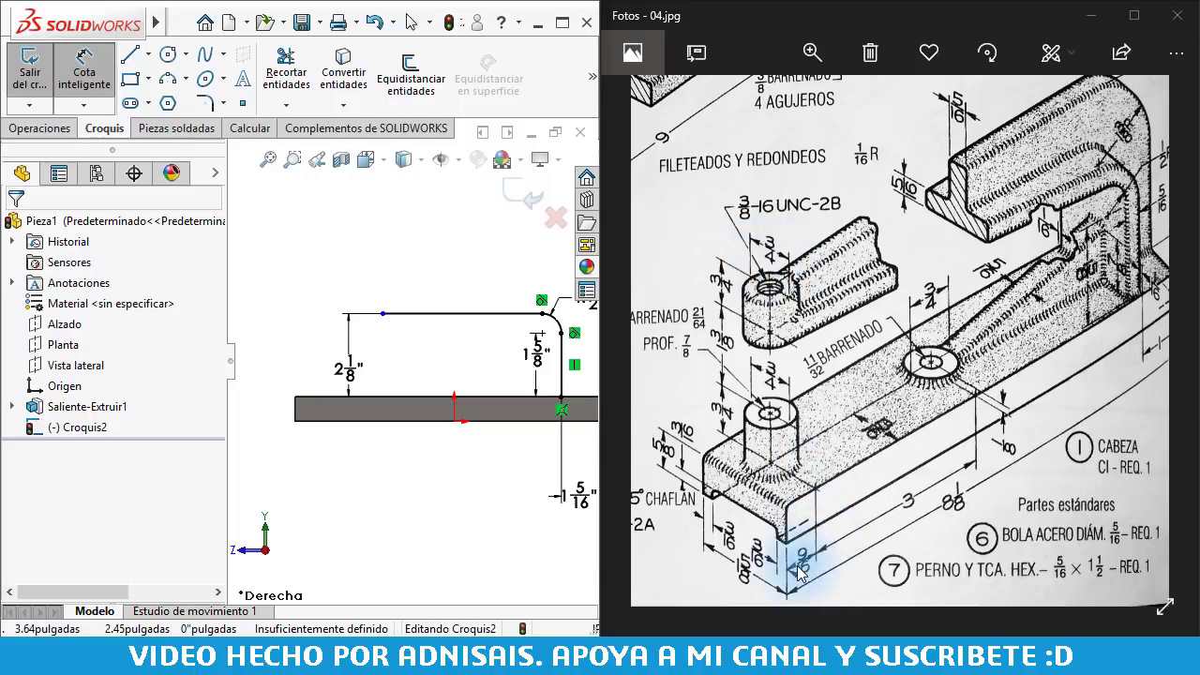
- Dimension the top line's left end 3/16" from the base's left end, fully defining Croquis2
click(298, 409)
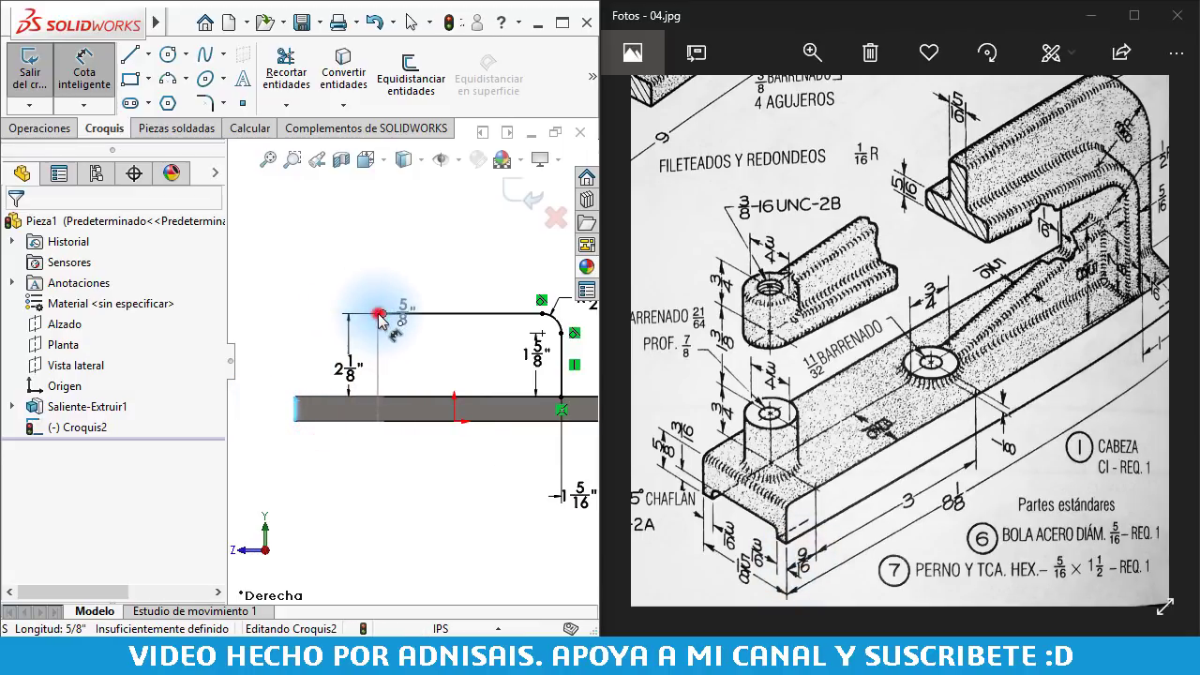
click(382, 312)
click(337, 286)
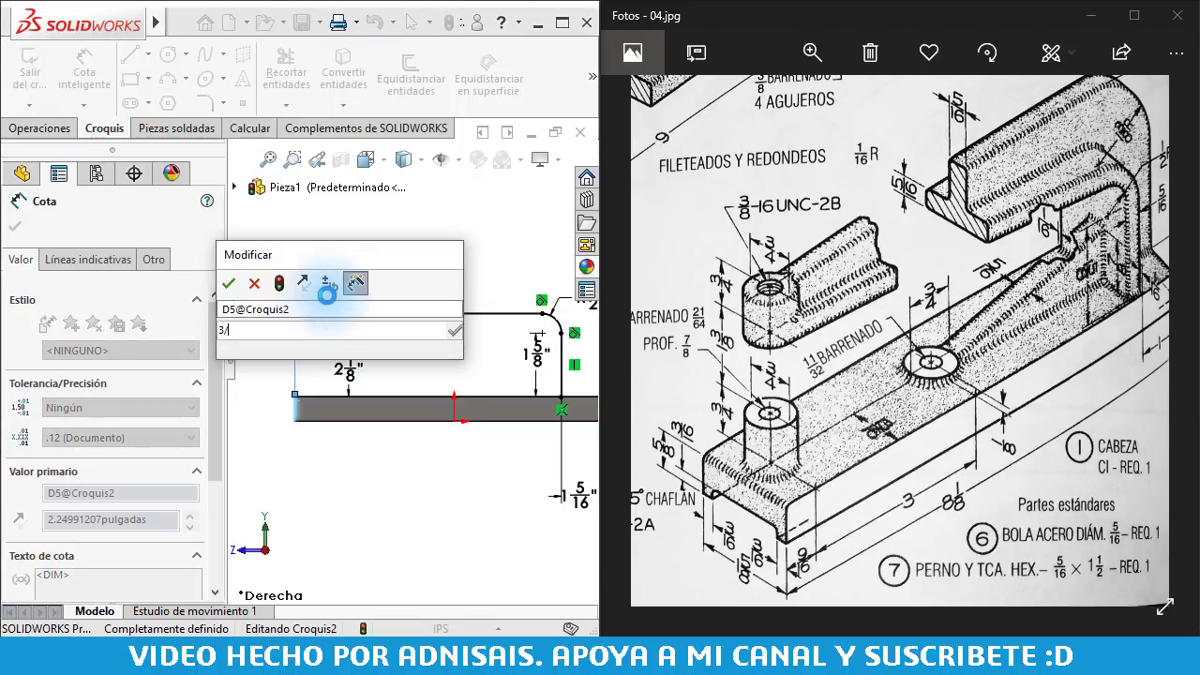
text(3/16)
key(Return)
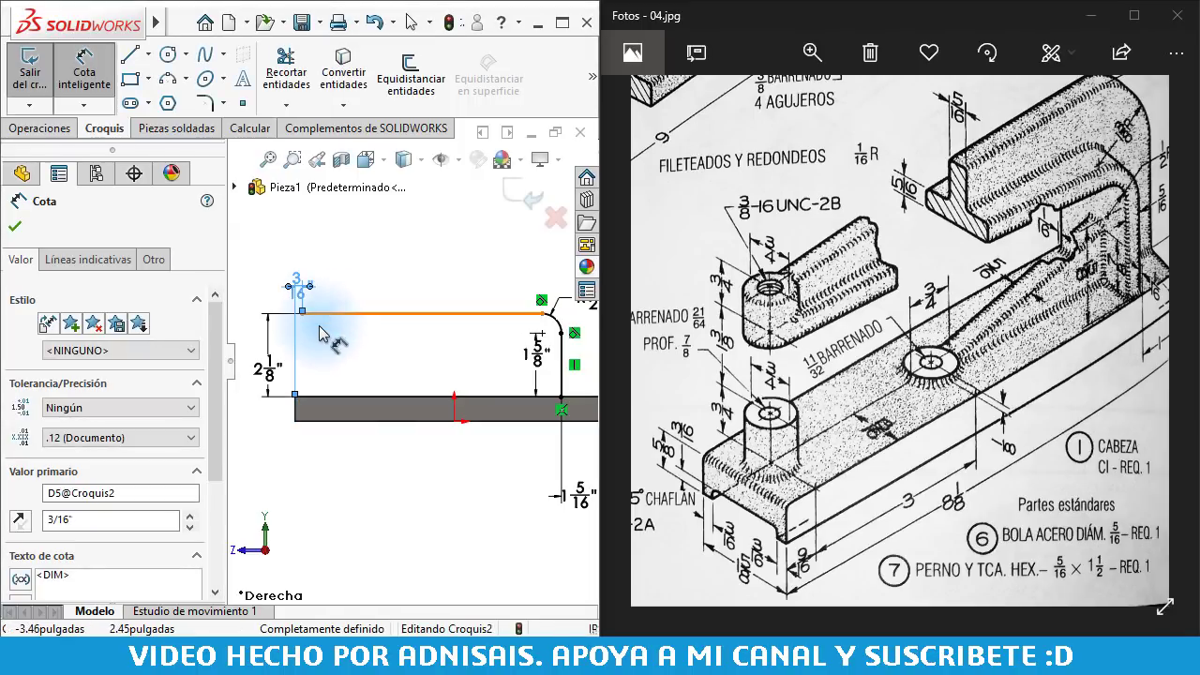
scroll(323, 328, down, 2)
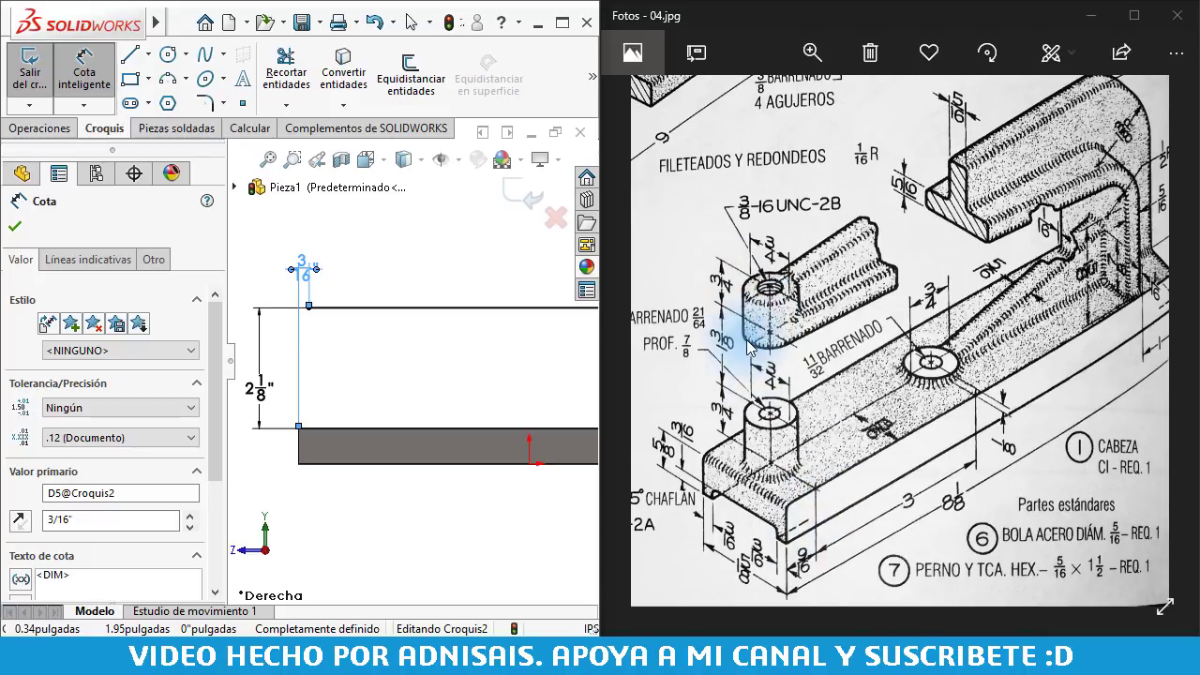
scroll(468, 310, up, 3)
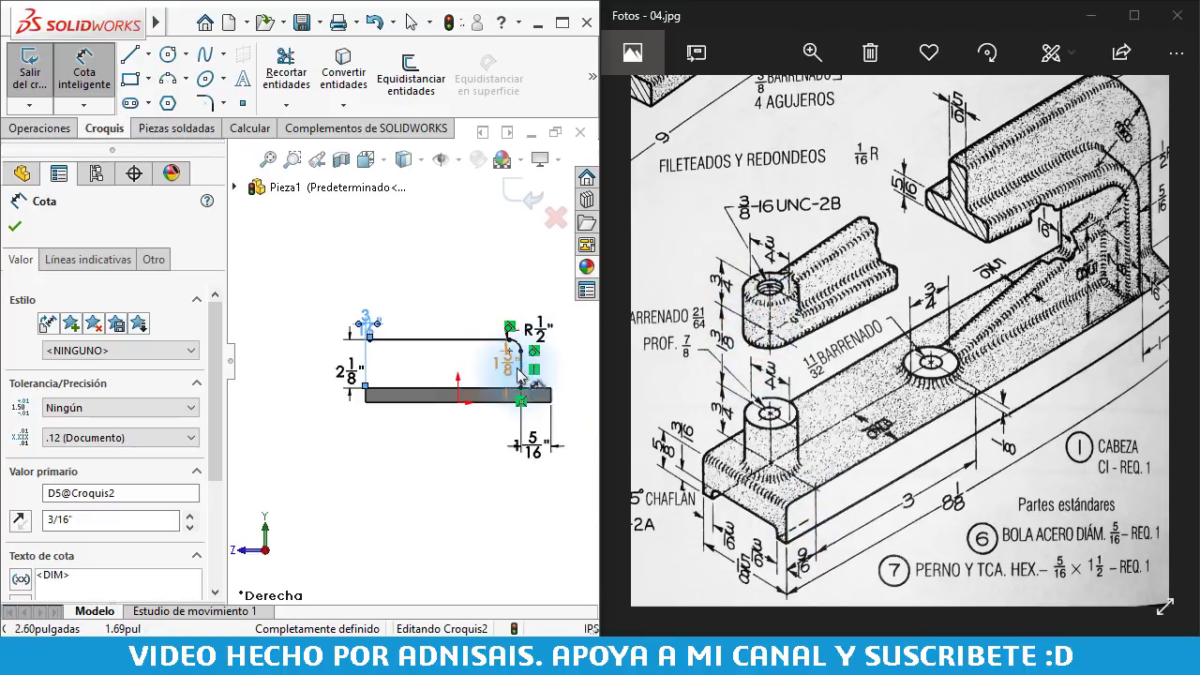
scroll(469, 322, down, 1)
key(Escape)
click(21, 127)
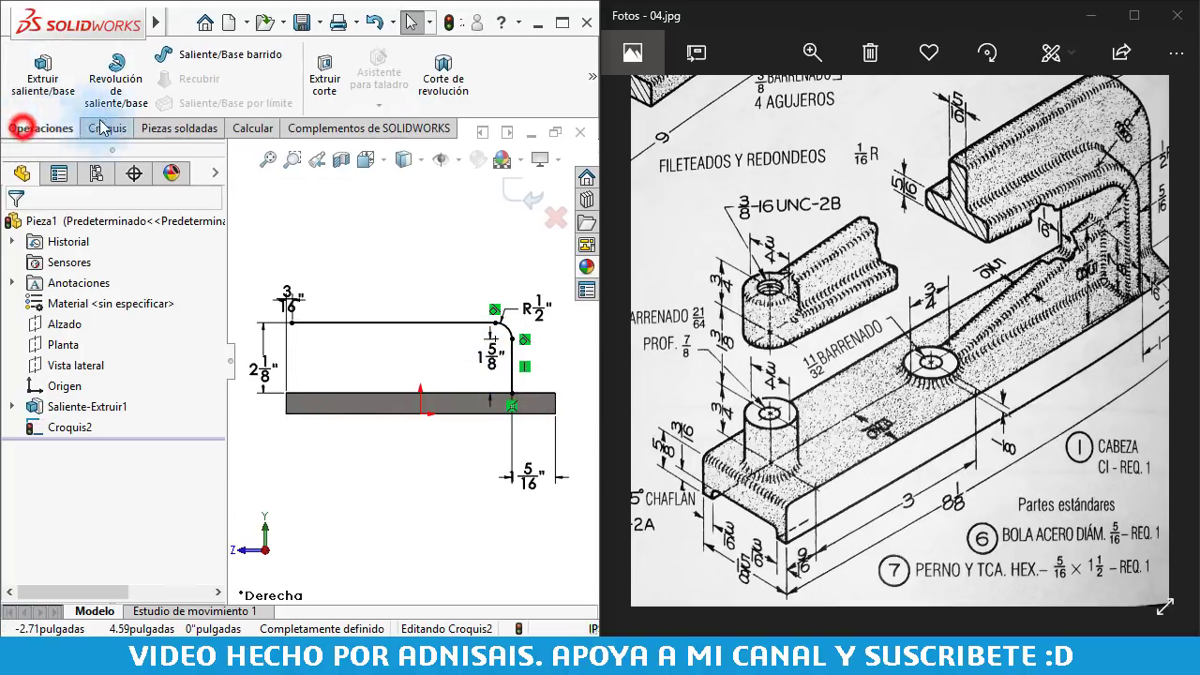
- Extrude the arm sketch with Plano medio to a depth of 1 1/2"
click(35, 91)
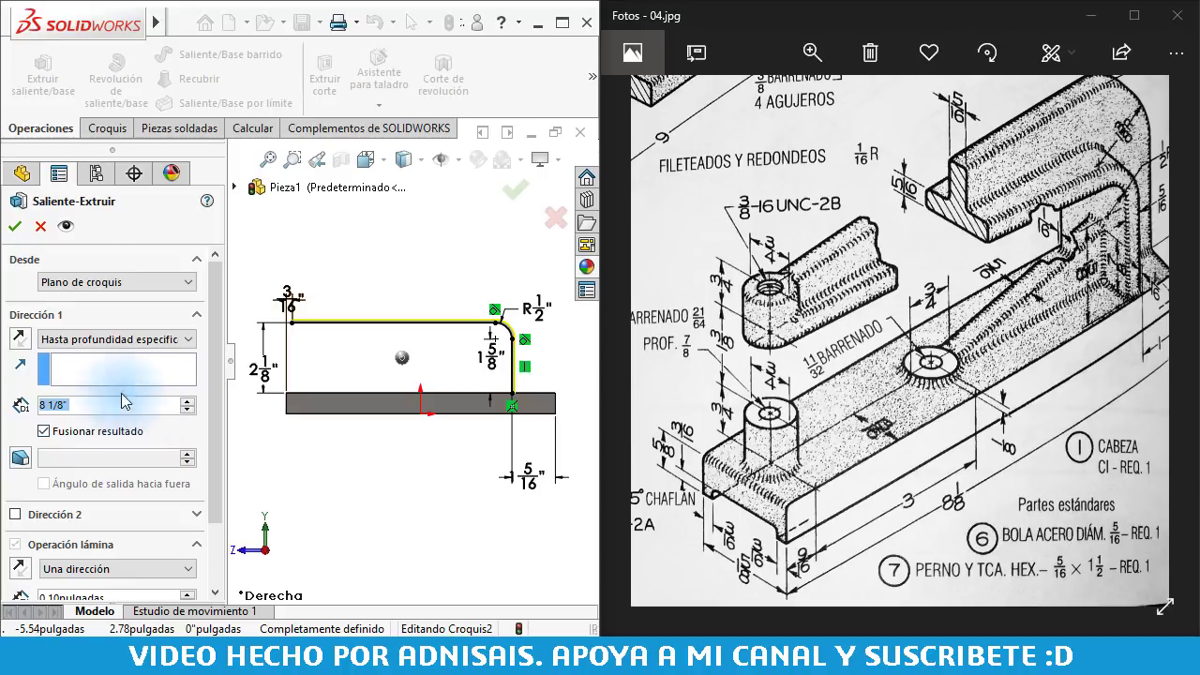
click(110, 340)
click(109, 440)
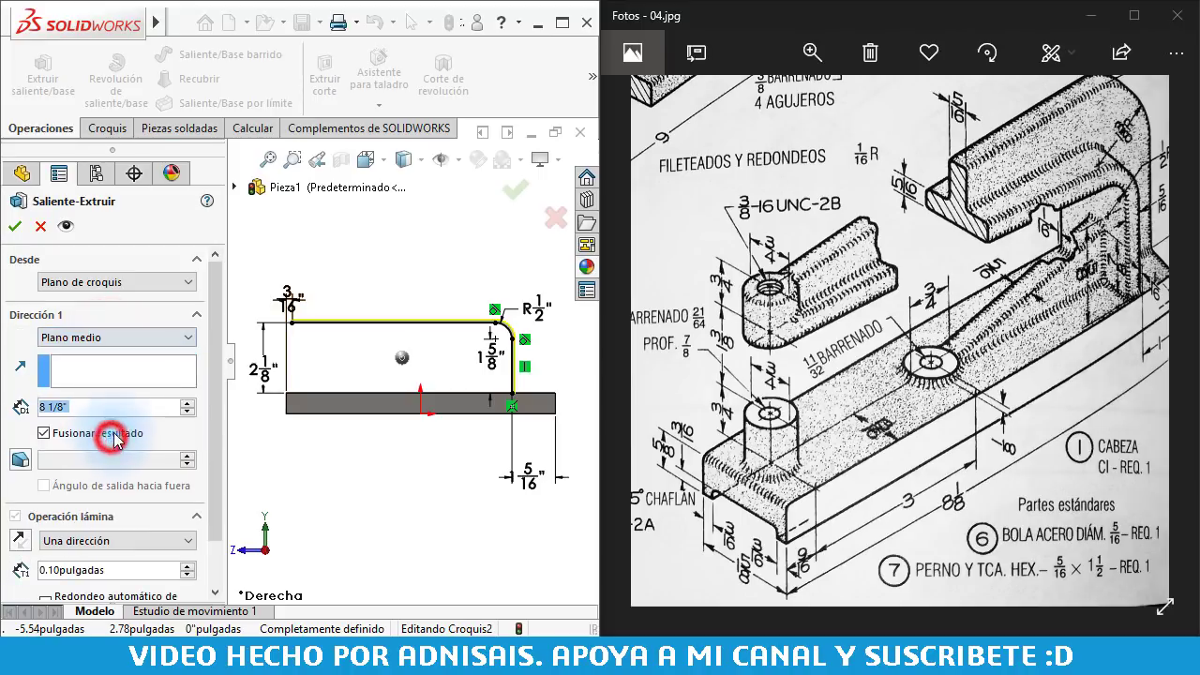
scroll(893, 312, up, 2)
scroll(975, 272, down, 2)
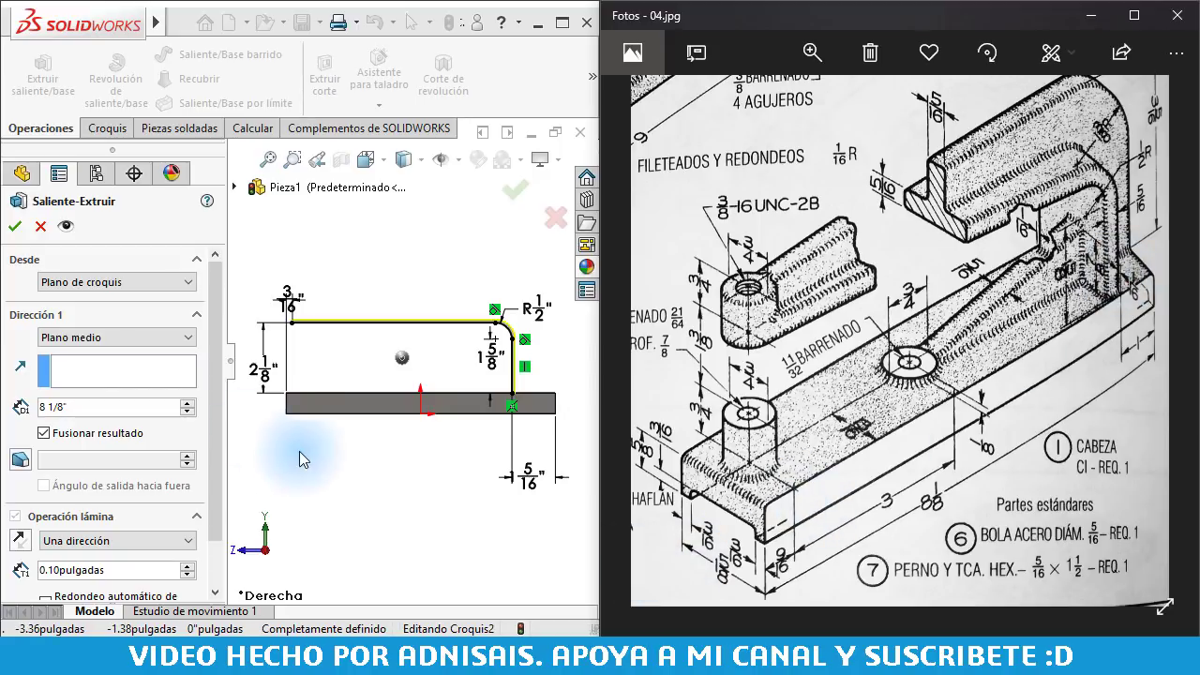
double_click(100, 406)
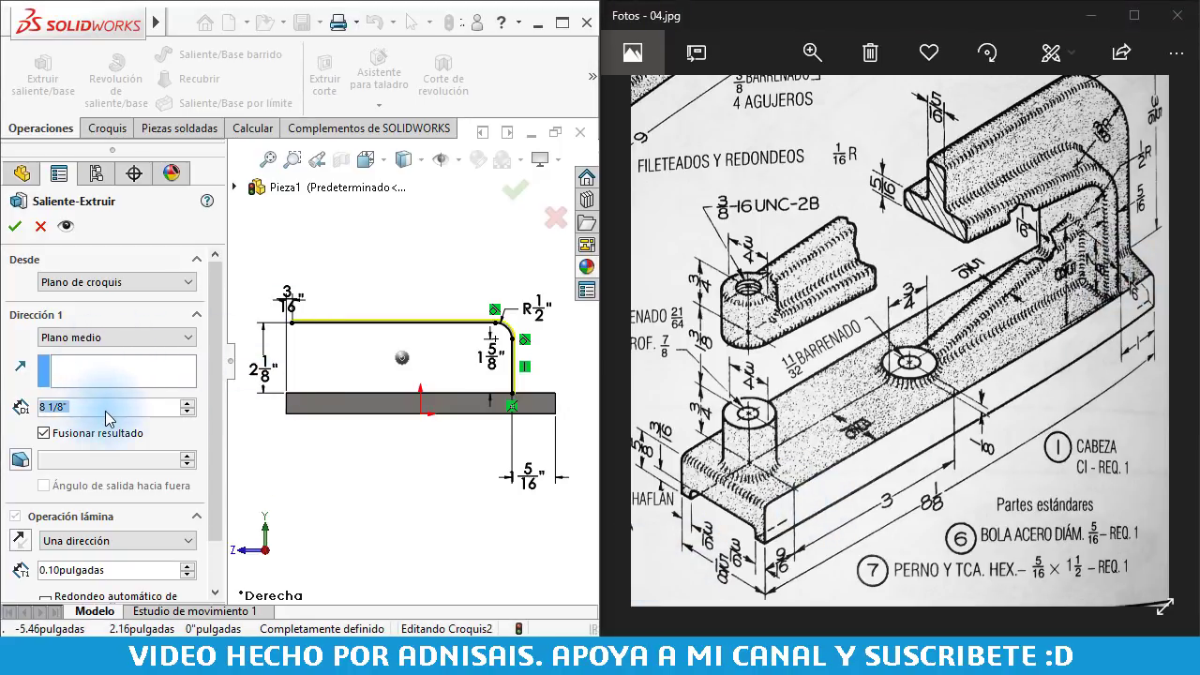
text(1 )
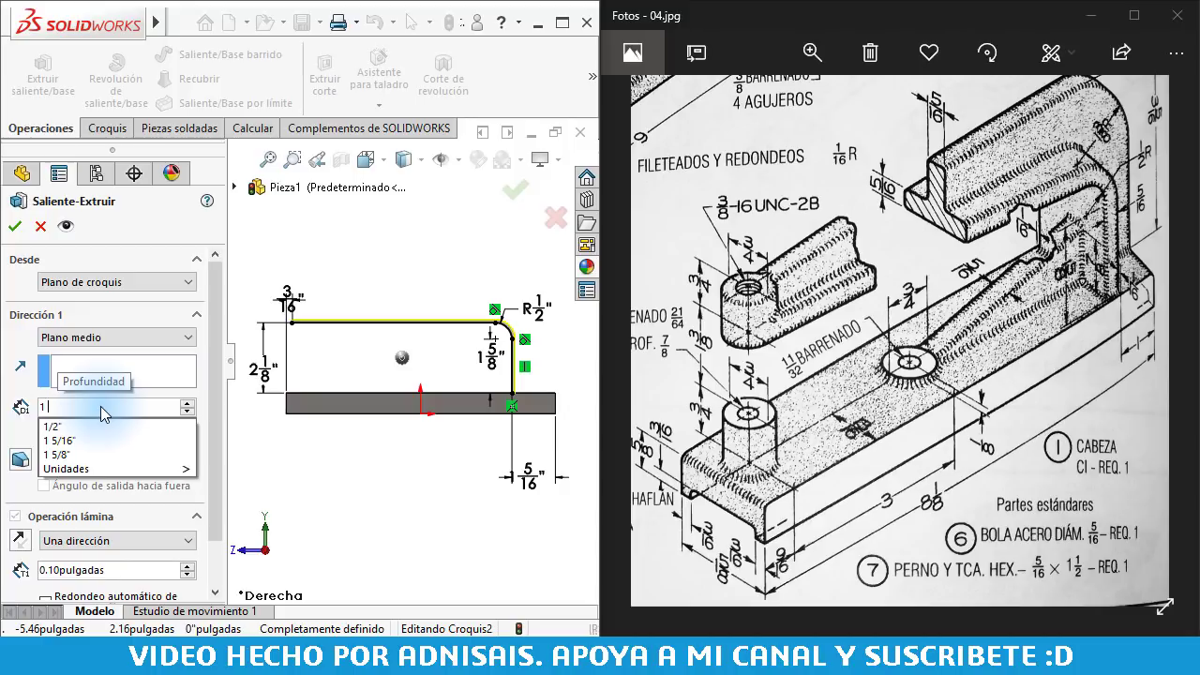
text(1)
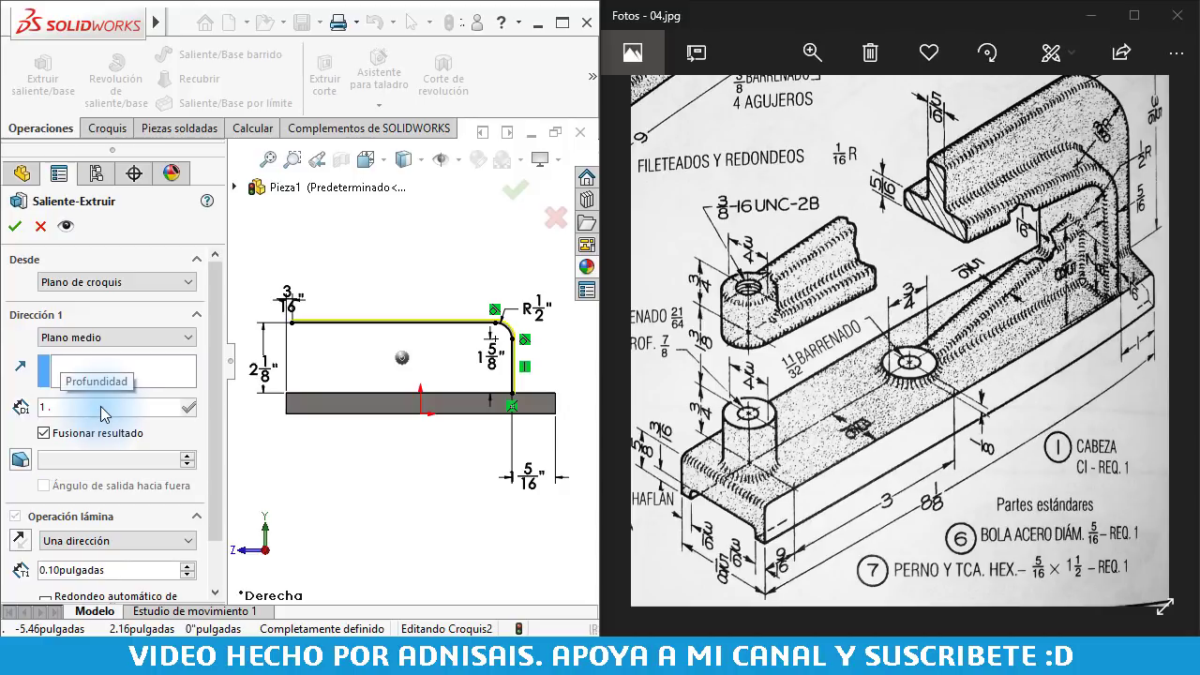
key(BackSpace)
key(BackSpace)
text(1/2)
key(Return)
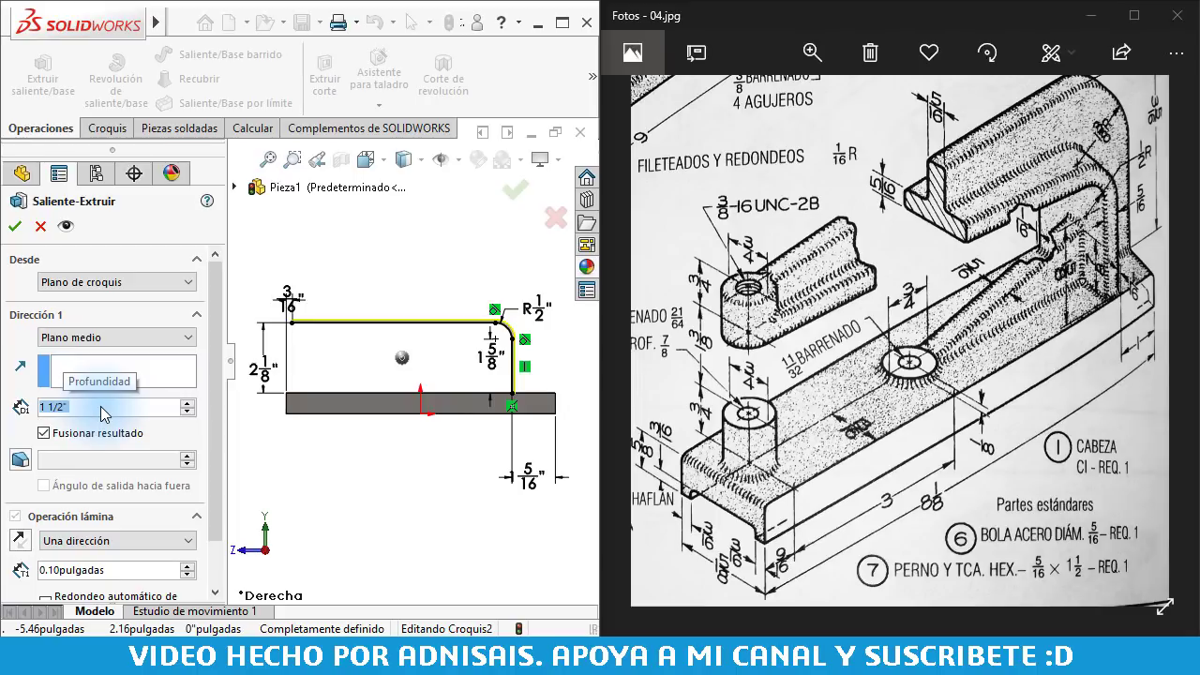
- Set the thin-feature wall thickness to 5/16" and accept Extruir-Lámina1
mouse_move(296, 389)
middle_down()
mouse_move(343, 428)
mouse_move(348, 396)
middle_up()
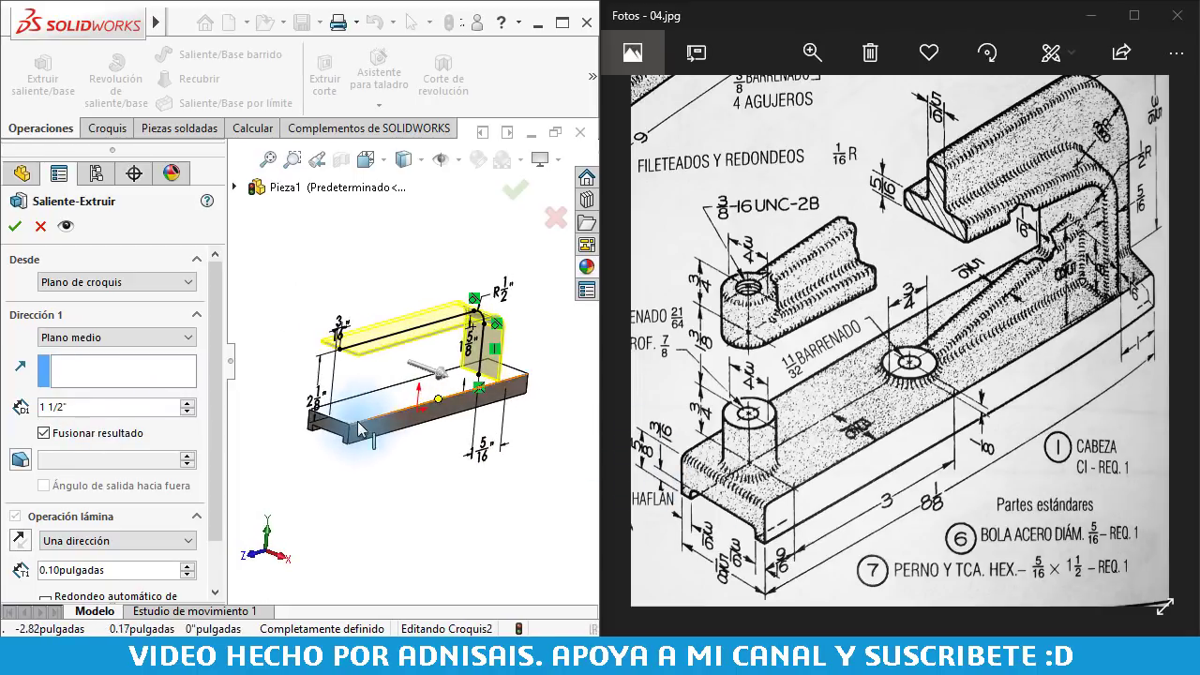
scroll(476, 379, down, 5)
scroll(478, 380, up, 5)
middle_drag(488, 385, 375, 450)
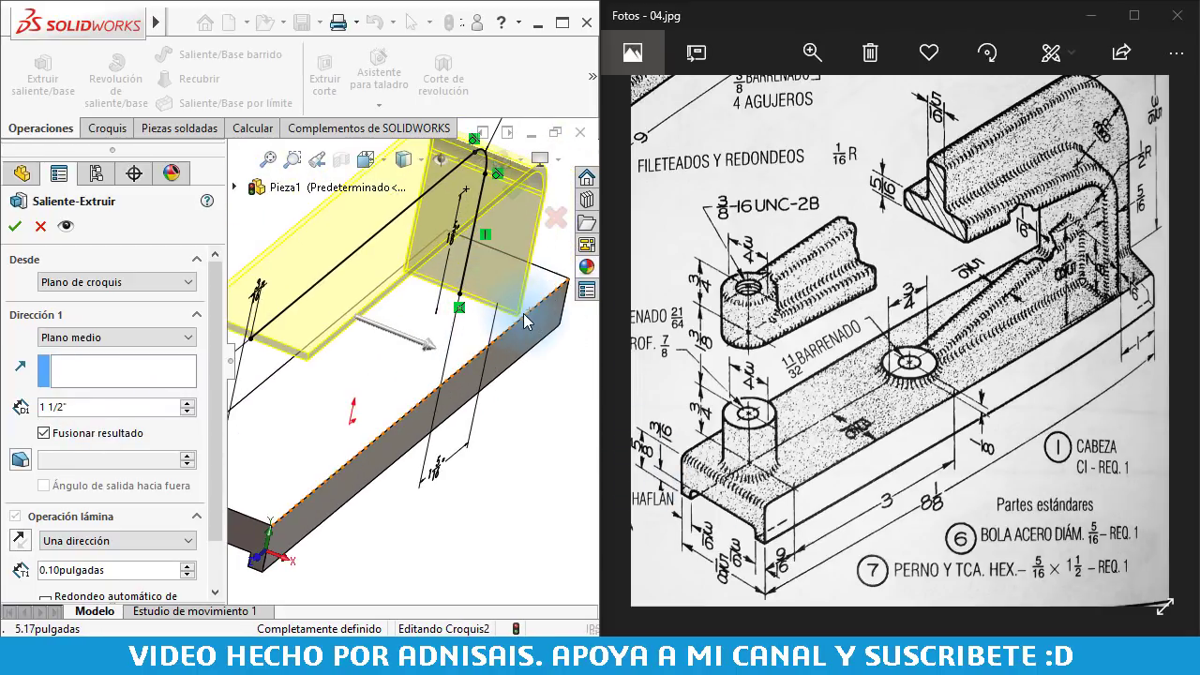
triple_click(147, 572)
text(5)
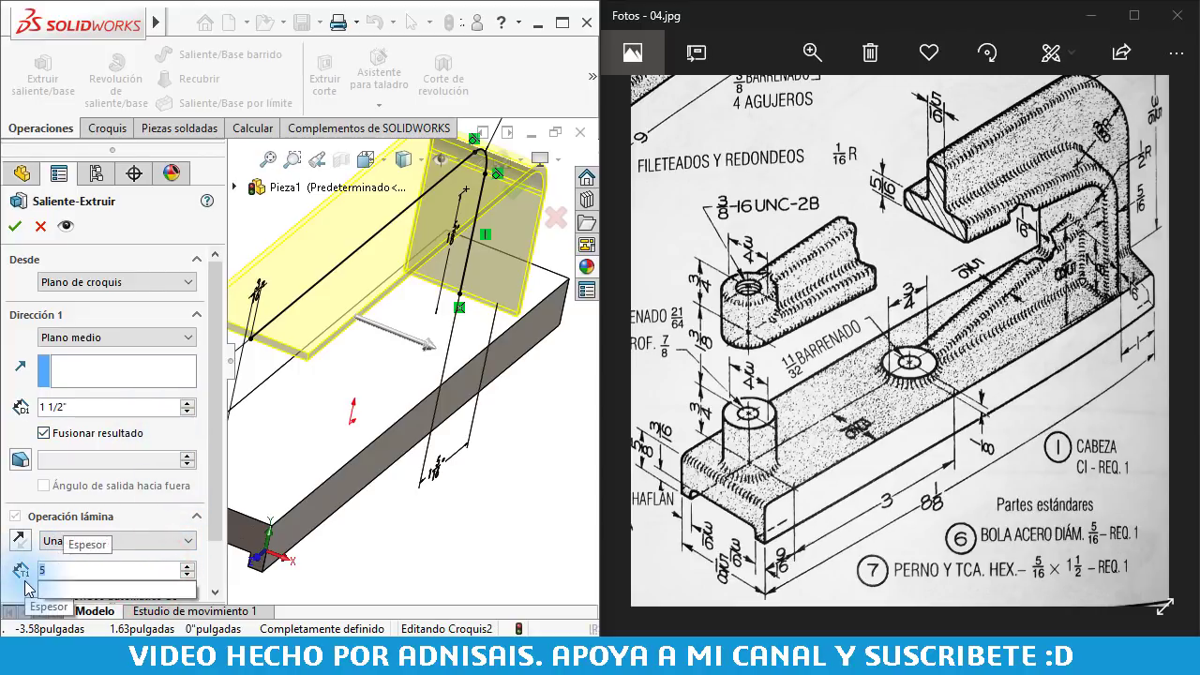
text(/16)
key(Return)
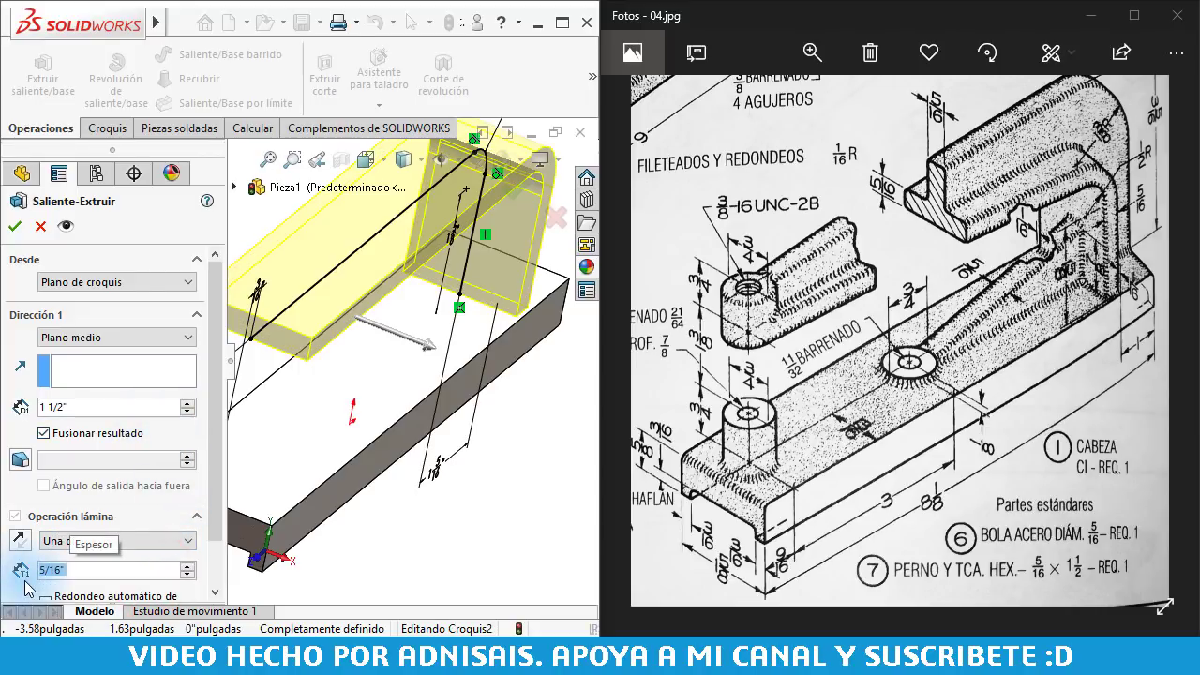
mouse_move(201, 528)
middle_down()
mouse_move(359, 385)
mouse_move(450, 365)
middle_up()
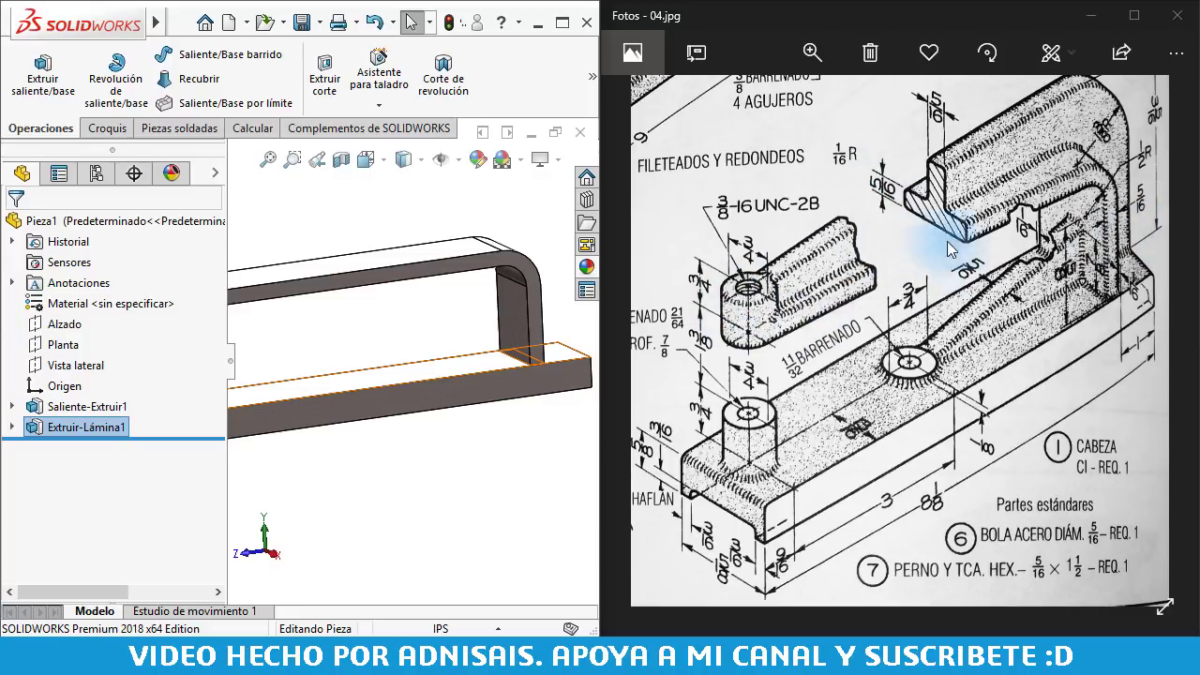
scroll(905, 338, up, 1)
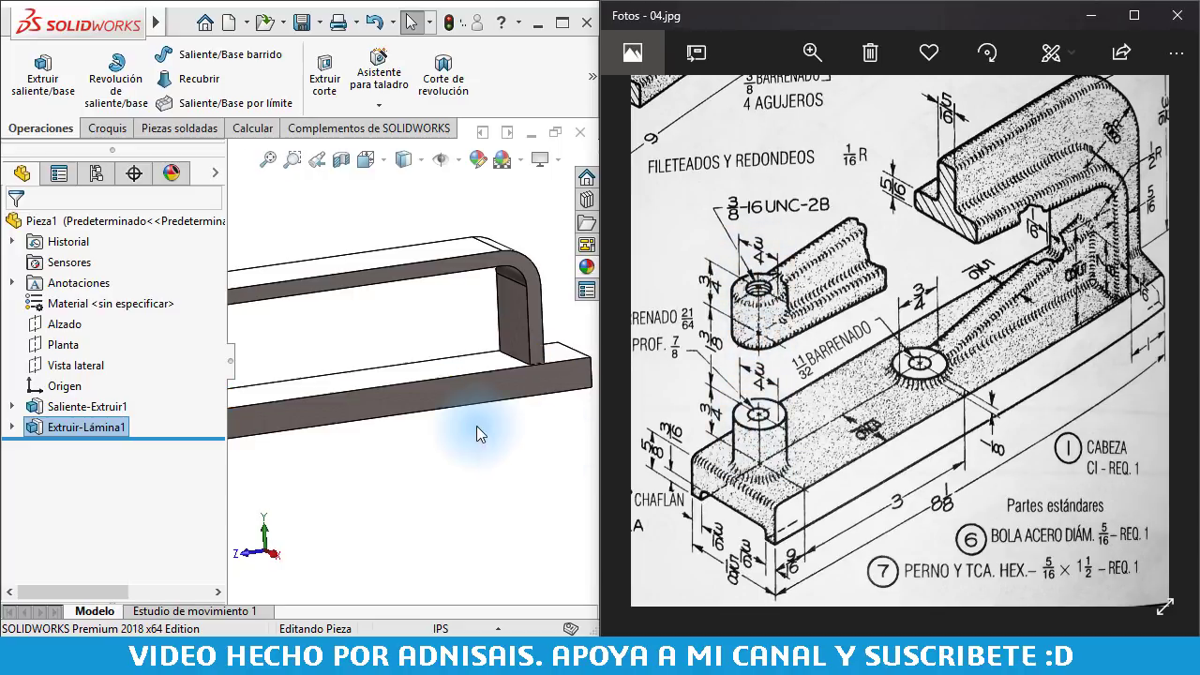
scroll(415, 431, up, 2)
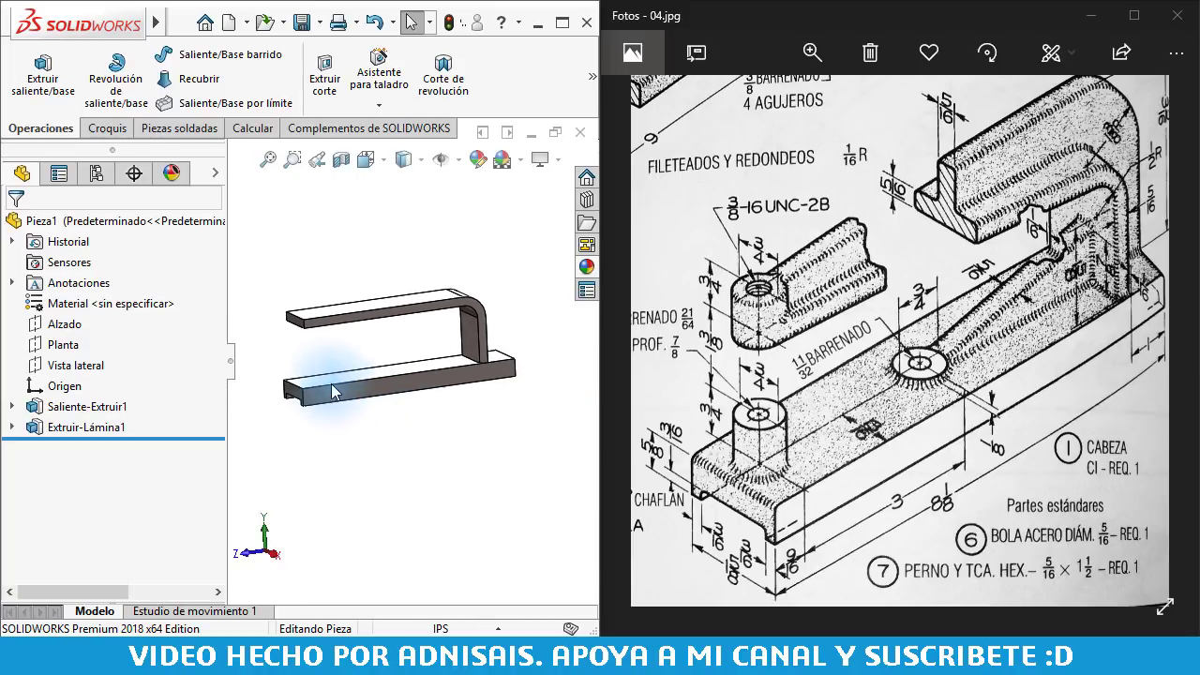
scroll(326, 384, down, 2)
scroll(326, 384, down, 2)
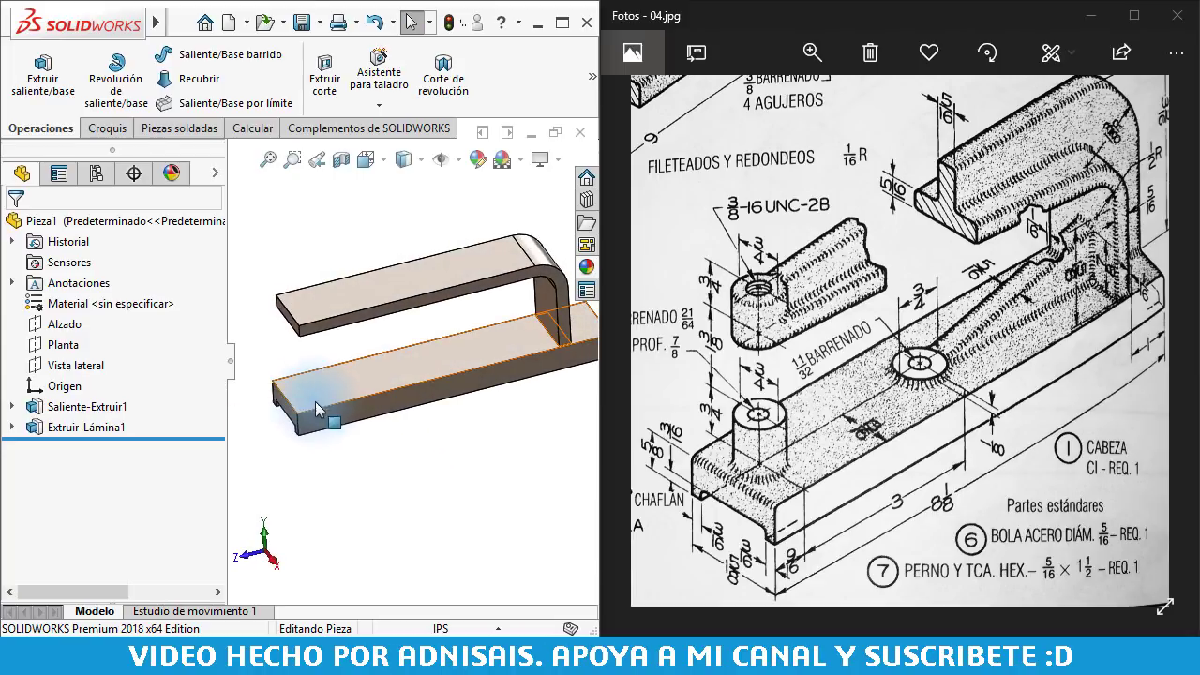
scroll(315, 401, down, 2)
scroll(323, 408, down, 2)
- Open a sketch on the base's top face and draw a circle on it
click(356, 354)
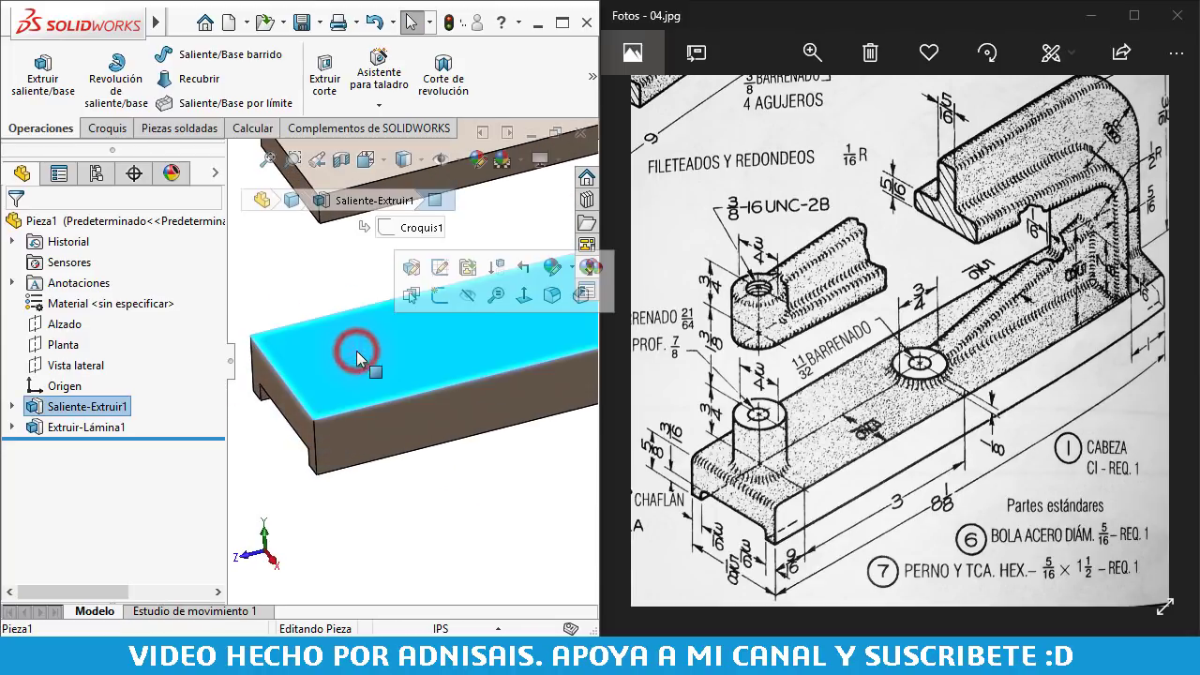
click(439, 305)
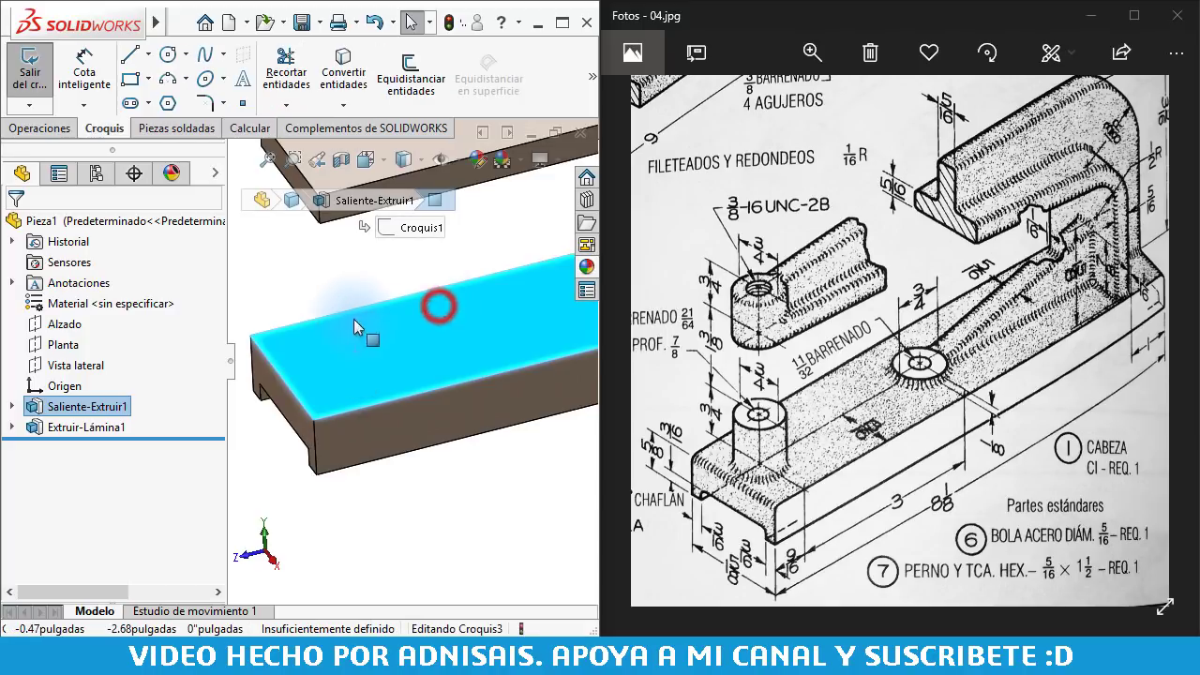
right_drag(305, 286, 357, 343)
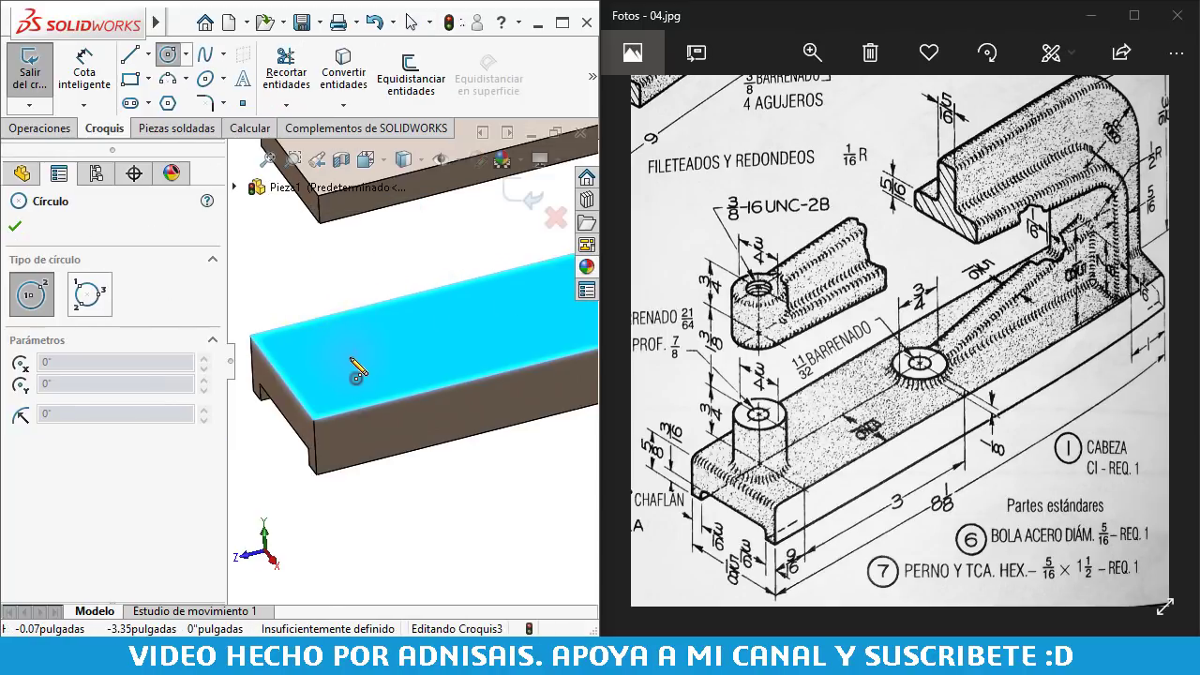
click(348, 360)
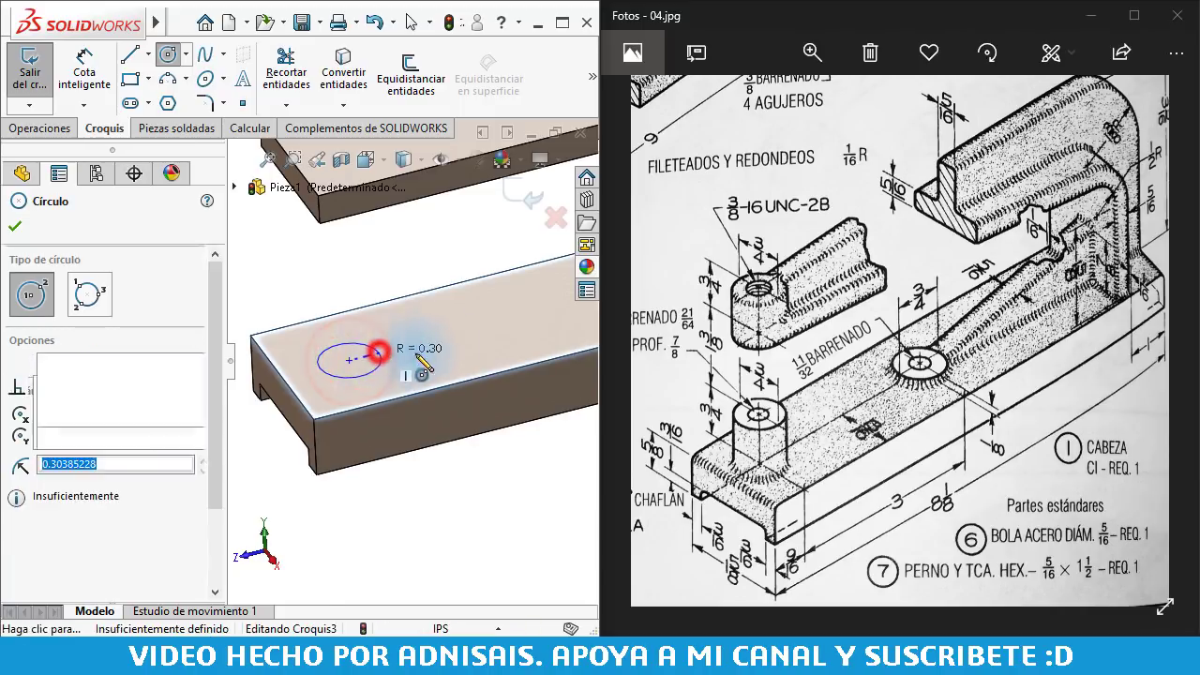
scroll(421, 363, up, 3)
key(Escape)
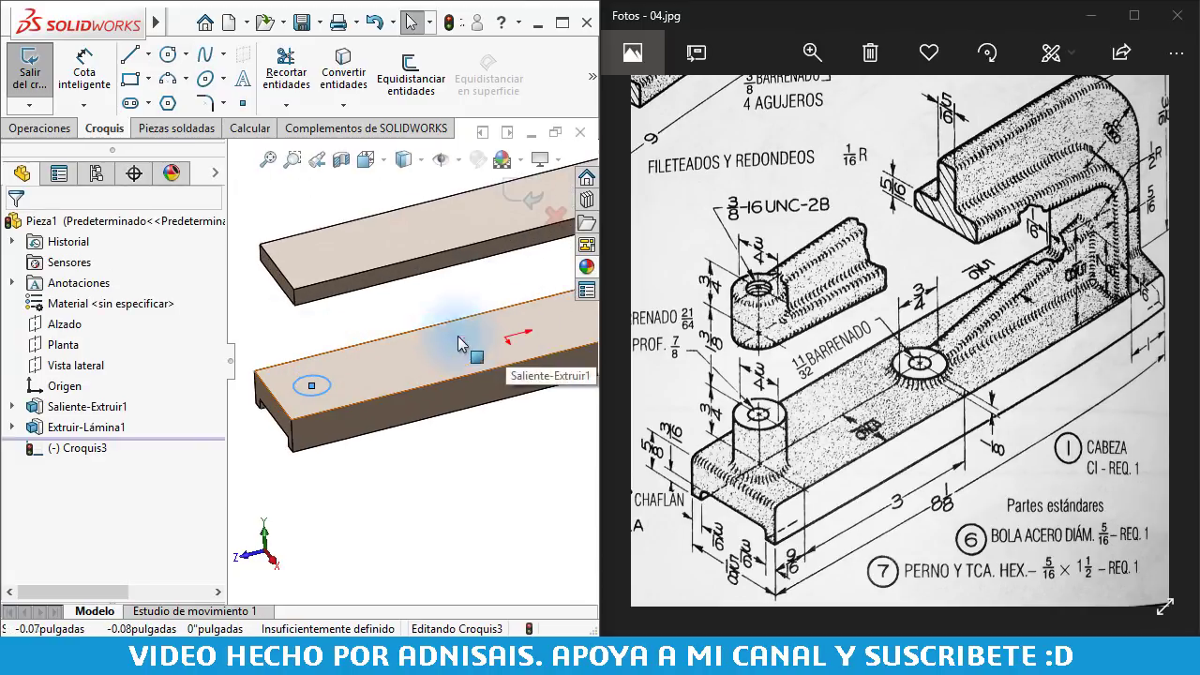
- Add a Vertical relation between the circle's centre and the origin
click(312, 385)
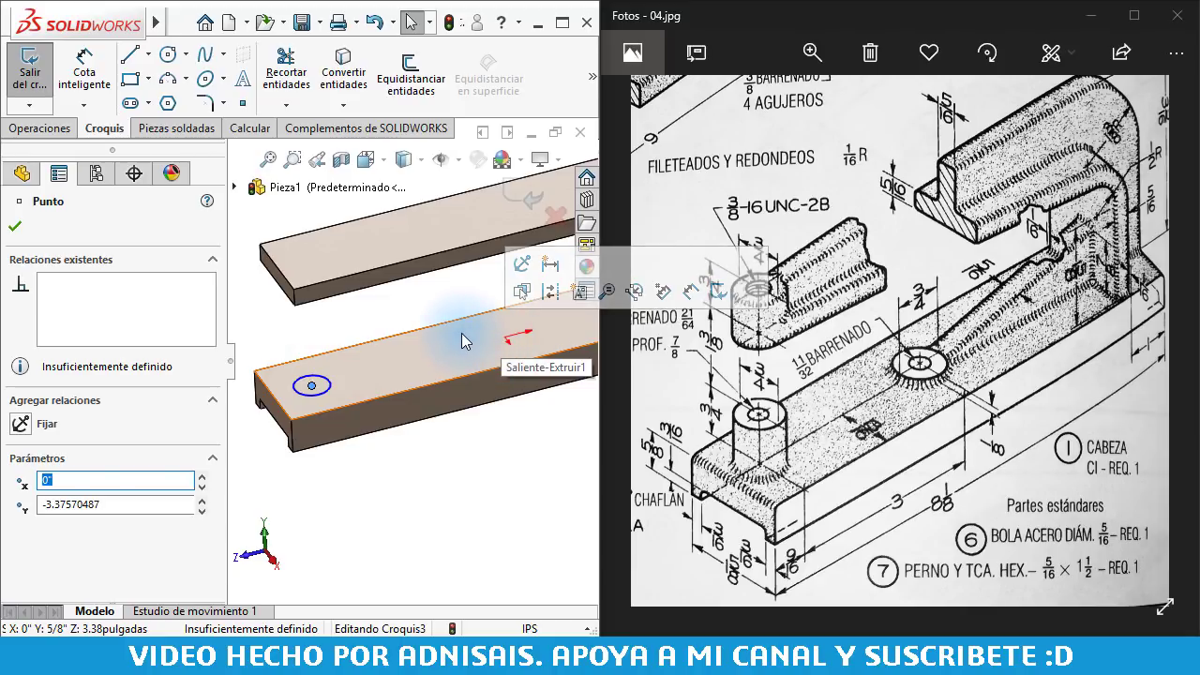
click(235, 191)
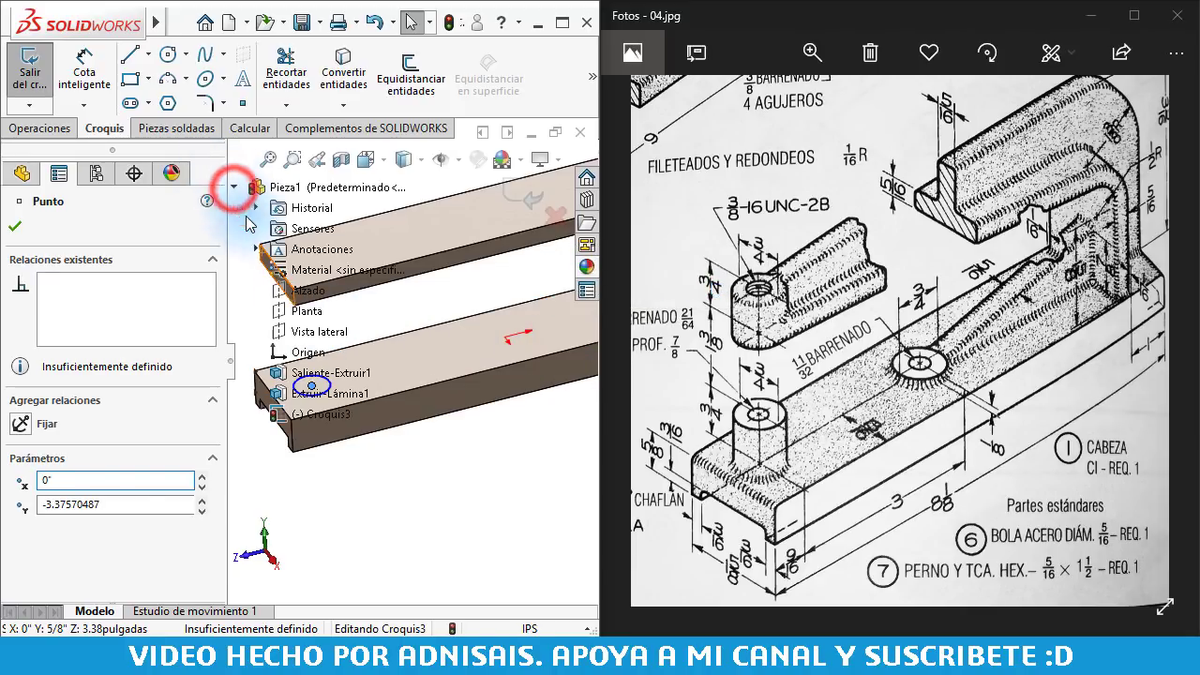
ctrl+click(298, 353)
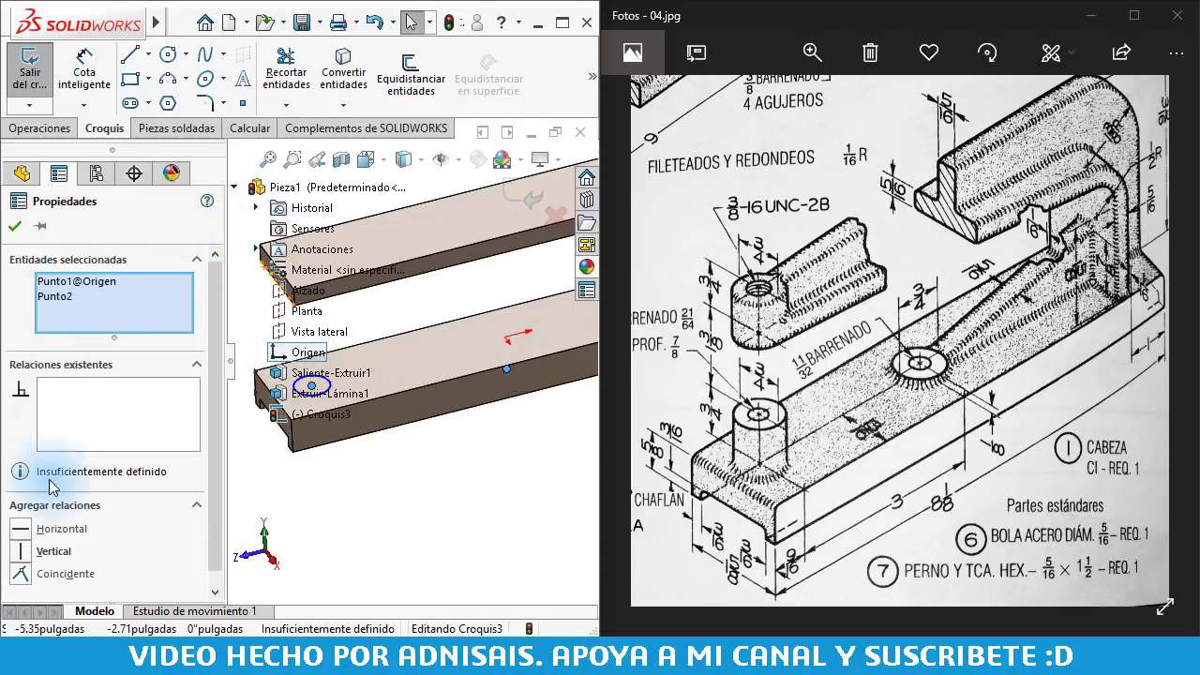
click(23, 555)
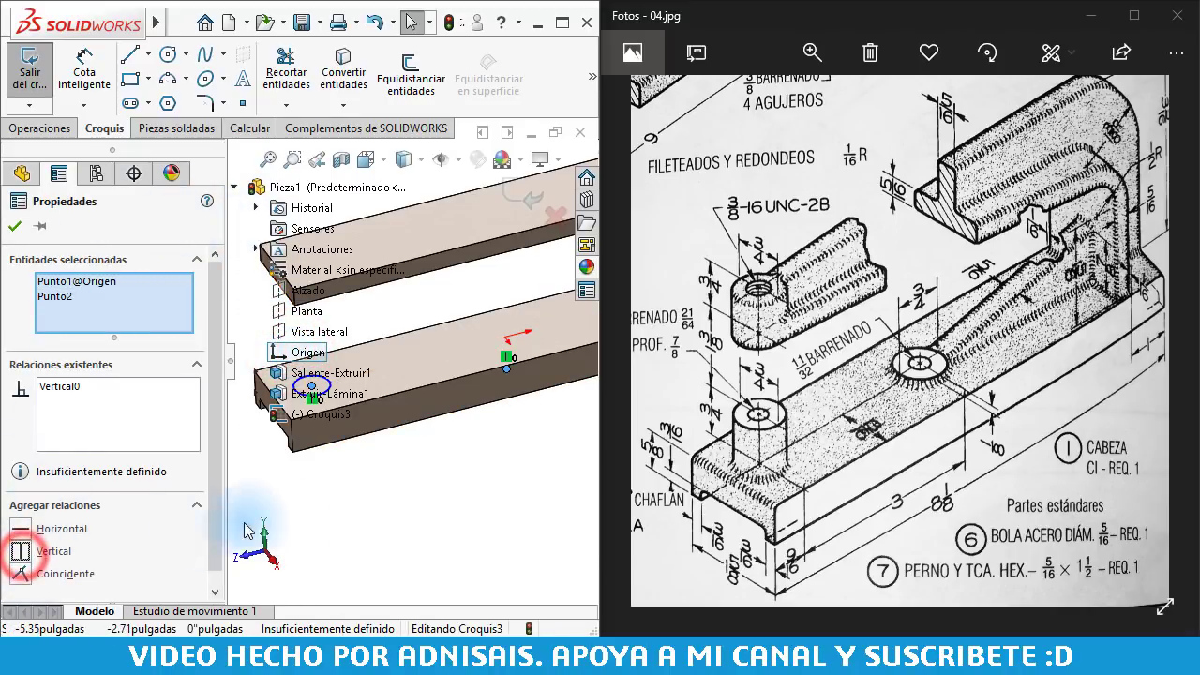
click(401, 510)
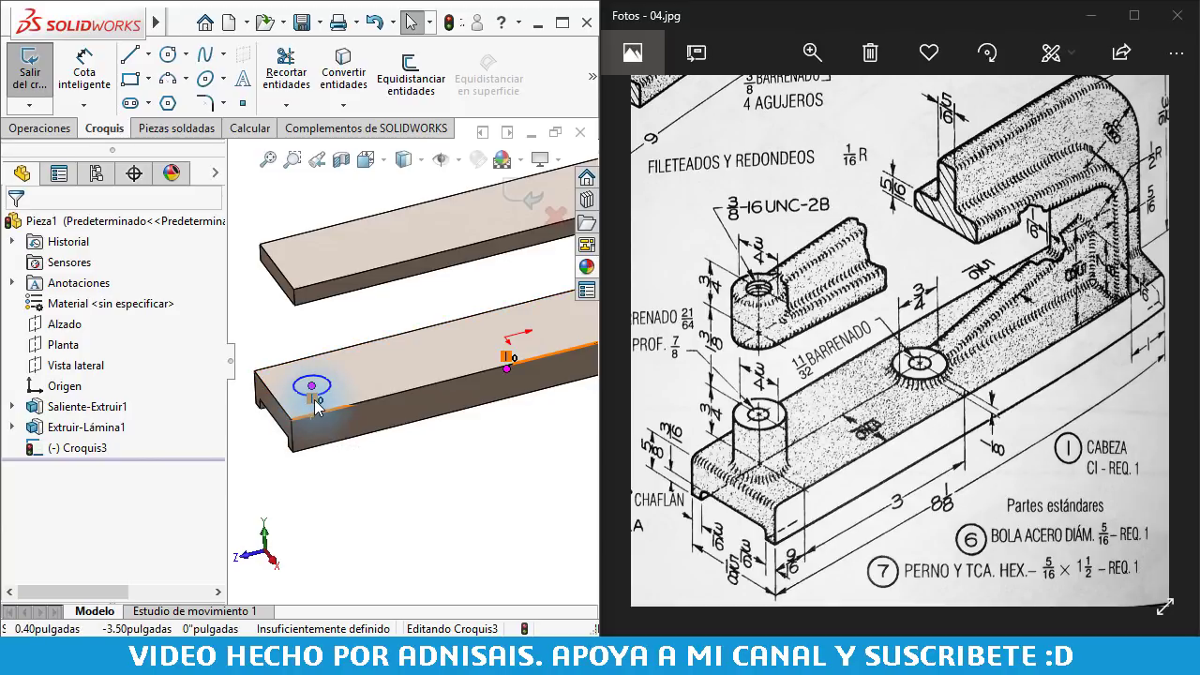
- Dimension the circle's diameter as 3/4"
right_drag(380, 478, 321, 397)
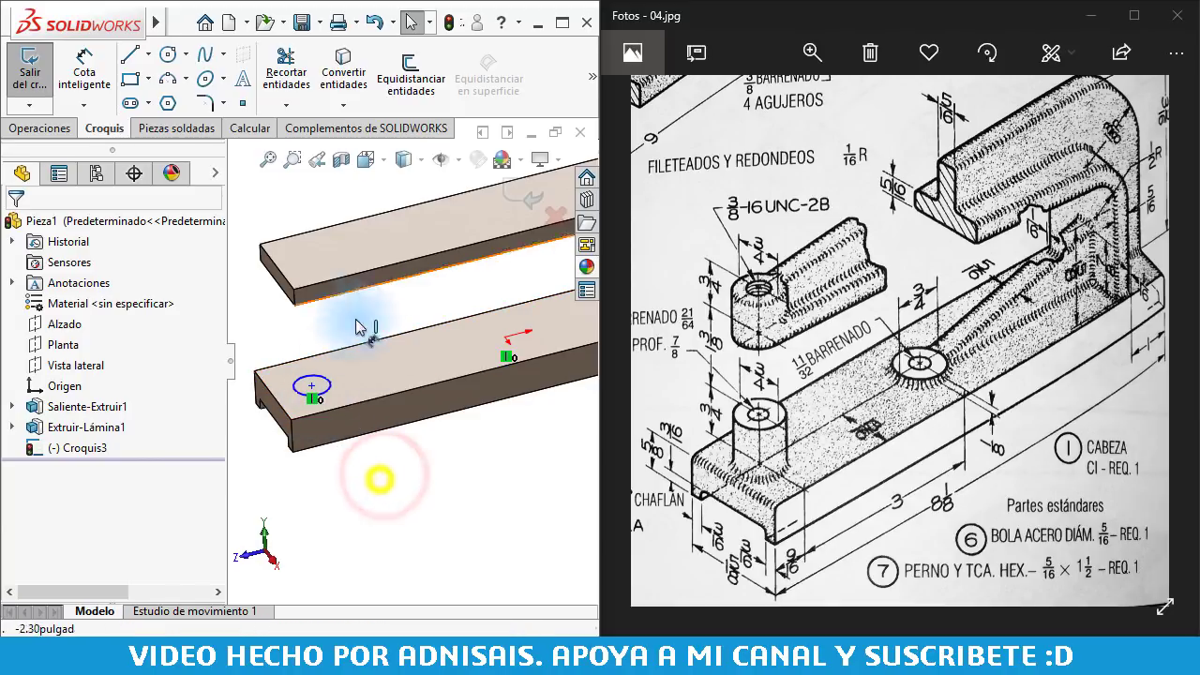
click(319, 386)
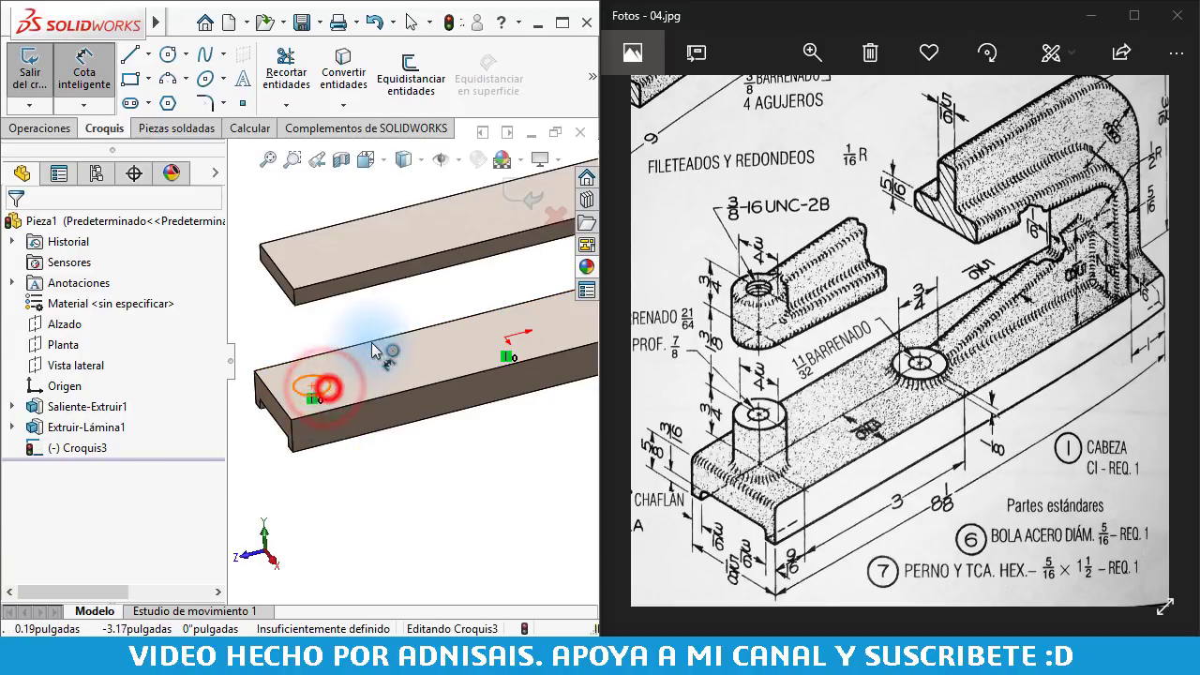
click(415, 315)
double_click(416, 315)
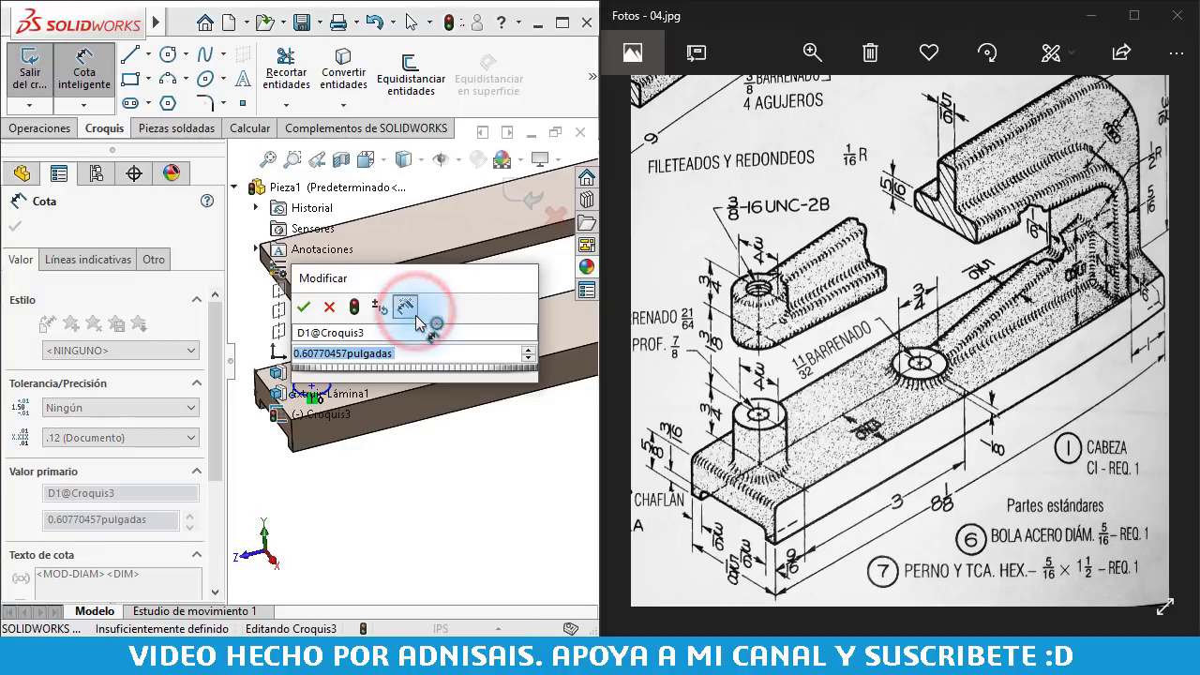
text(.7)
key(Return)
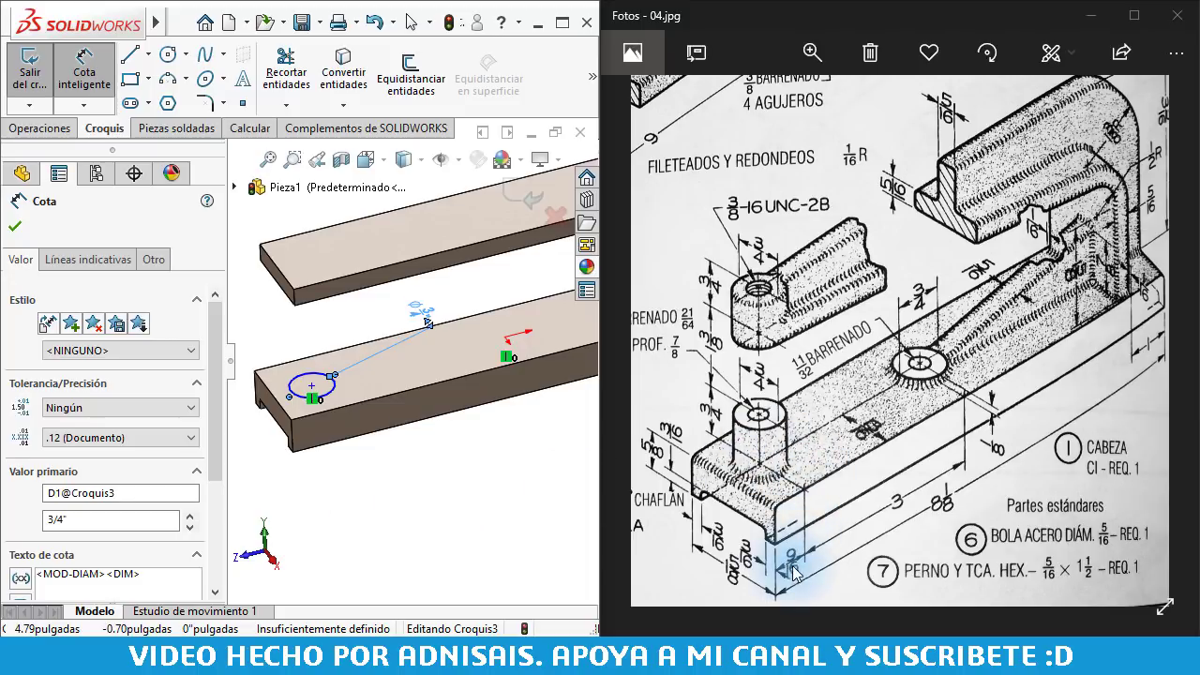
- Dimension the circle 9/16" from the base's front edge
click(281, 403)
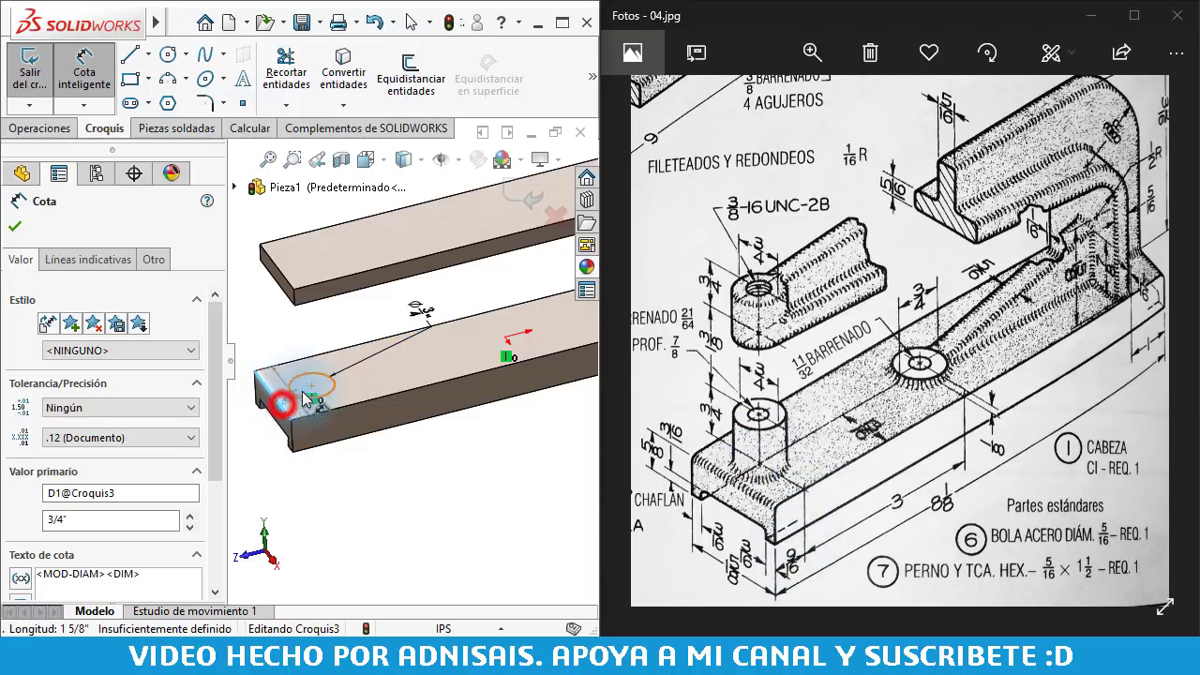
click(313, 385)
click(279, 350)
click(280, 353)
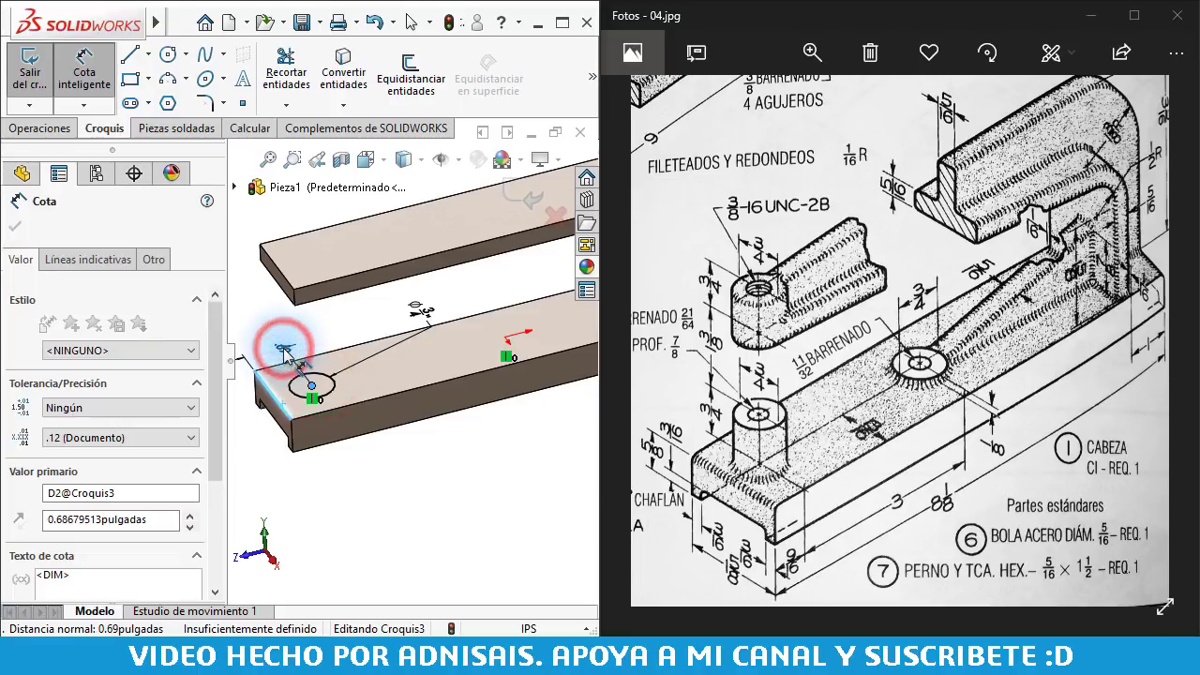
text(9/16)
key(Return)
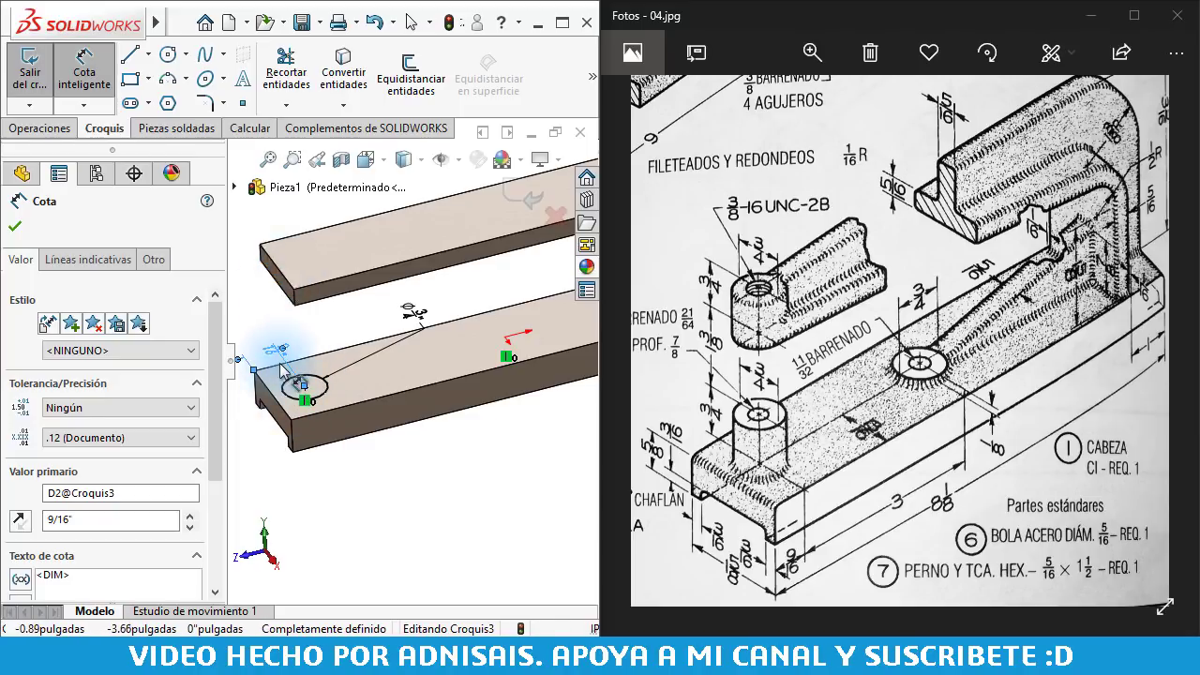
- Check the part from the top, then start an Extruded Boss/Base on the circle
key(ctrl+5)
scroll(402, 482, down, 2)
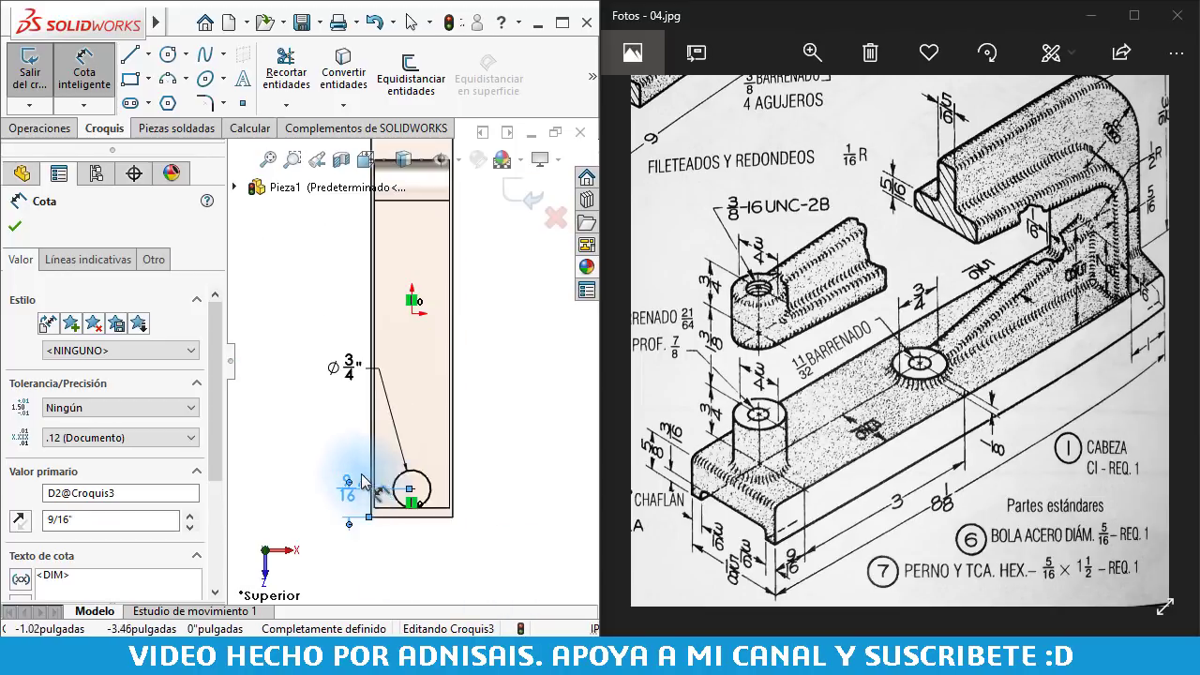
scroll(459, 497, down, 2)
scroll(412, 440, down, 2)
scroll(487, 417, down, 2)
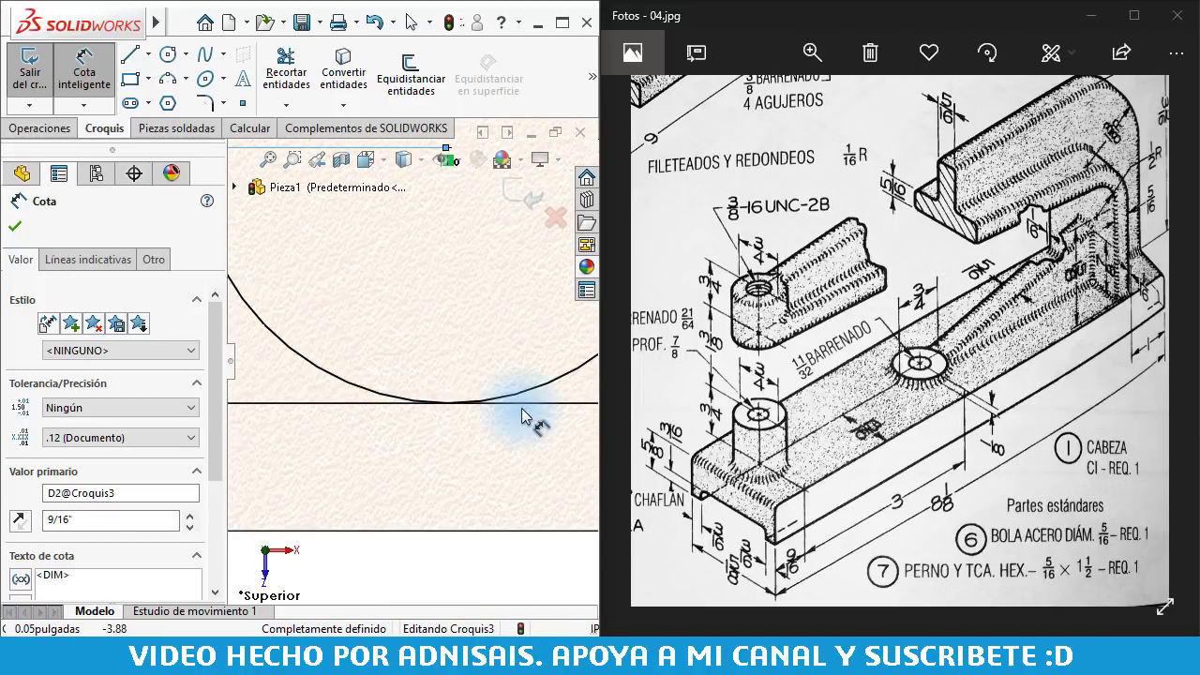
scroll(478, 413, up, 2)
scroll(497, 396, up, 3)
mouse_move(501, 397)
middle_down()
mouse_move(509, 316)
mouse_move(471, 286)
middle_up()
scroll(471, 286, up, 3)
mouse_move(448, 335)
middle_down()
mouse_move(591, 391)
mouse_move(471, 335)
mouse_move(456, 272)
mouse_move(509, 348)
mouse_move(482, 330)
mouse_move(294, 423)
middle_up()
scroll(497, 337, down, 3)
scroll(297, 422, down, 2)
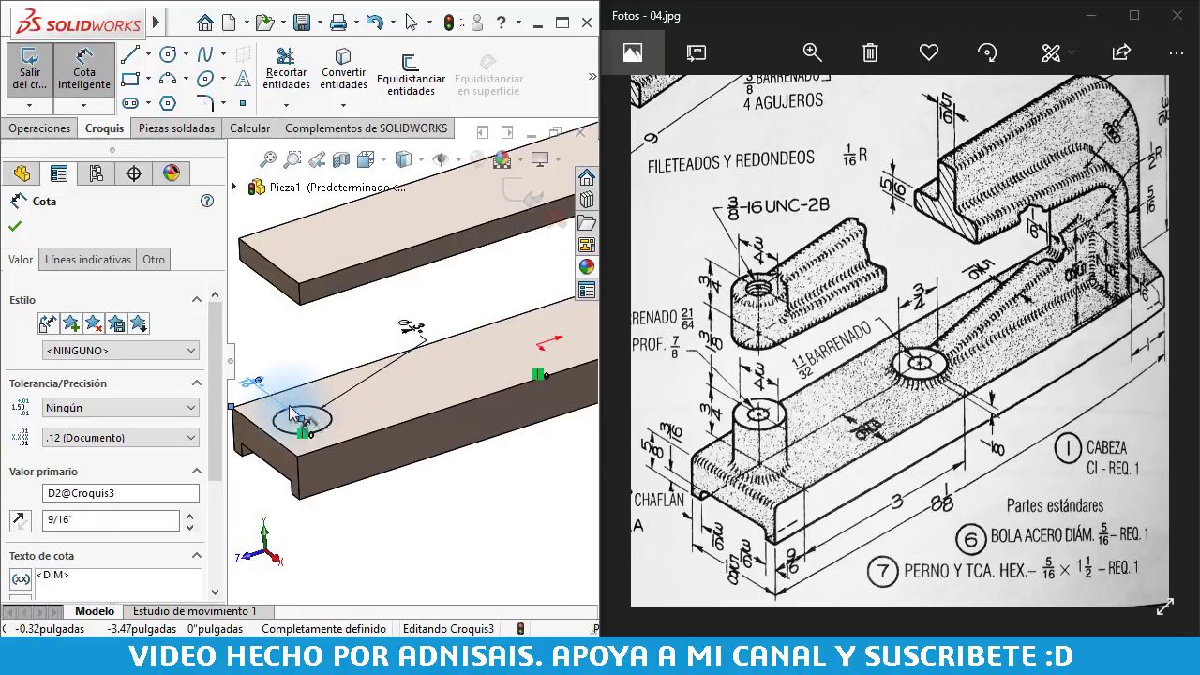
click(52, 126)
click(42, 70)
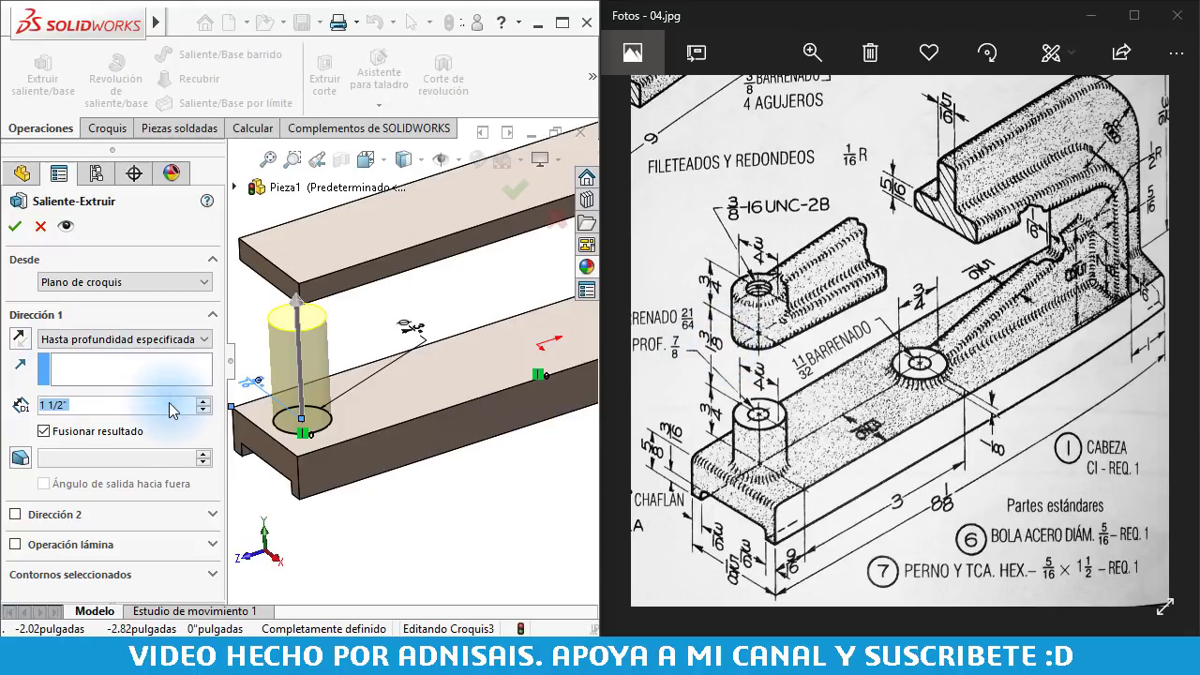
- Extrude the 3/4" circle 2 7/8" into the cylindrical boss Saliente-Extruir2
text(2 7/)
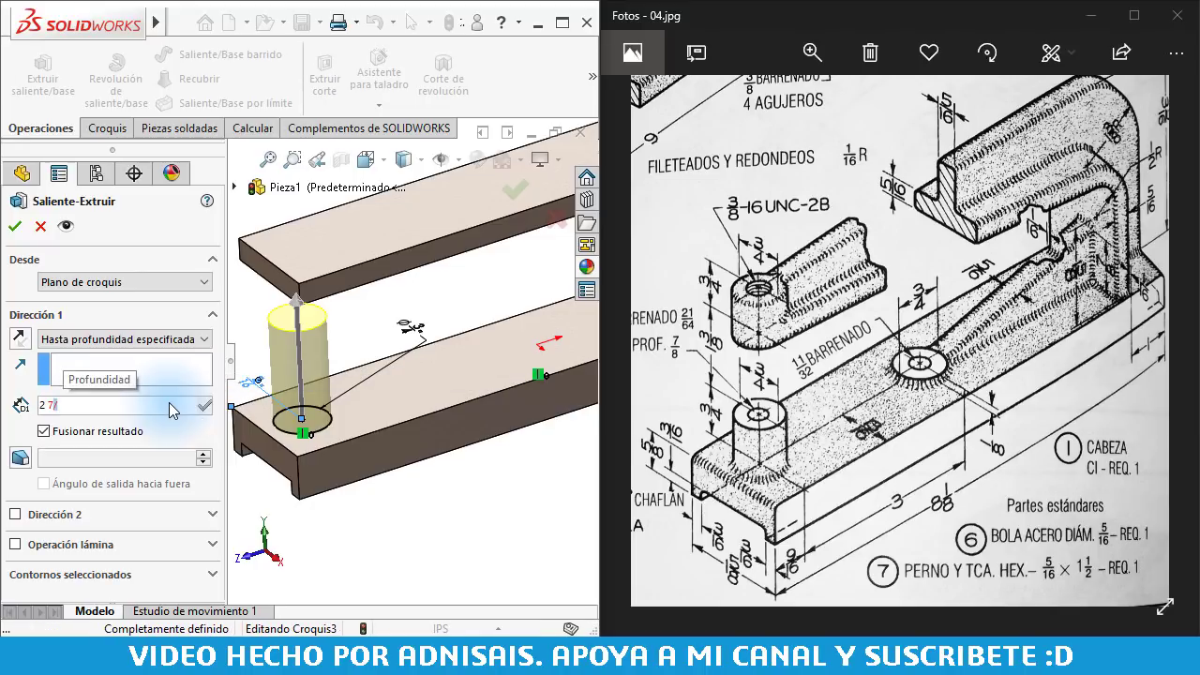
text(8)
key(Return)
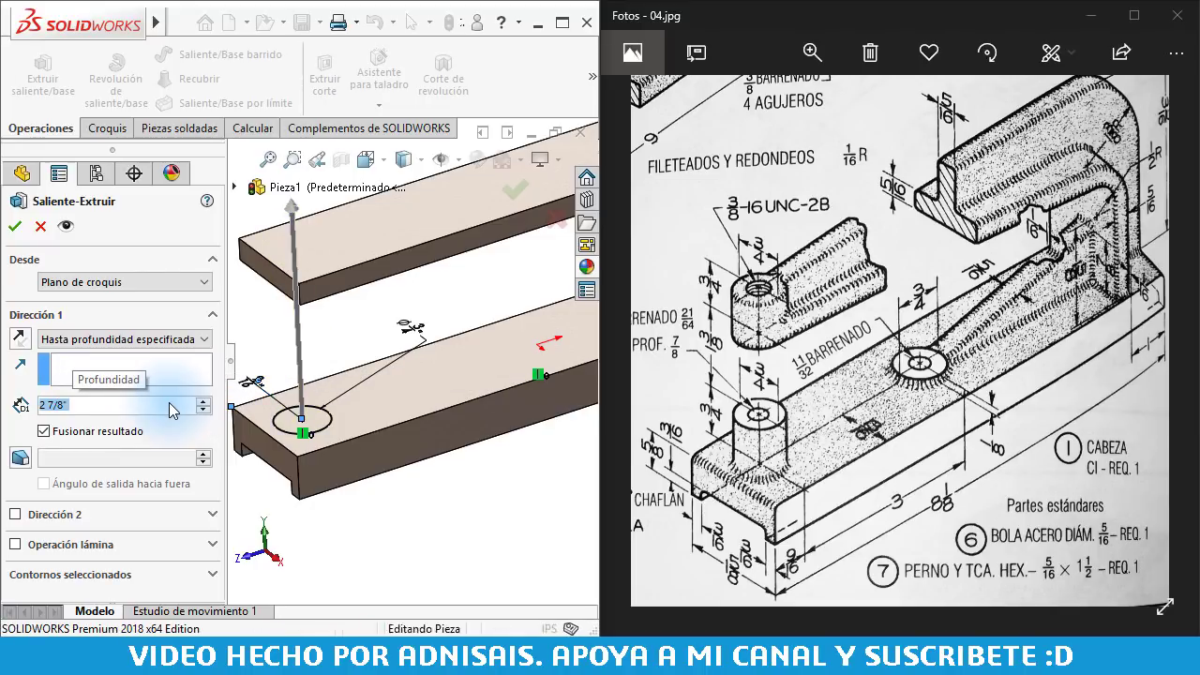
key(Return)
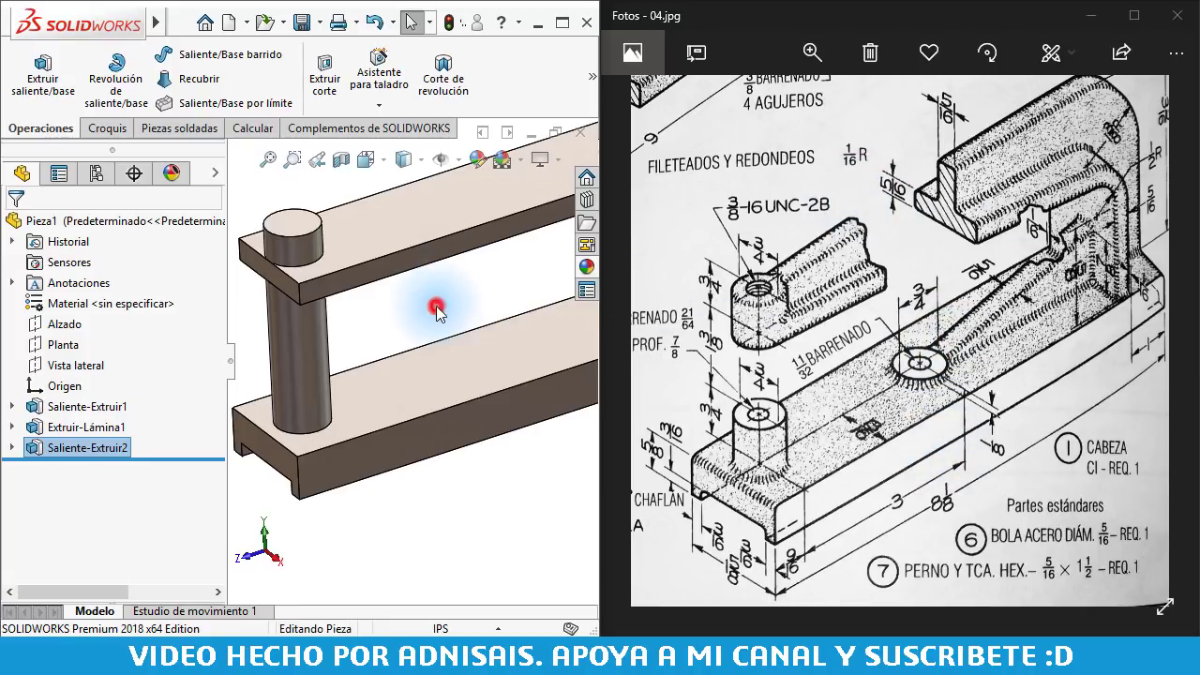
scroll(437, 311, up, 3)
scroll(442, 303, up, 2)
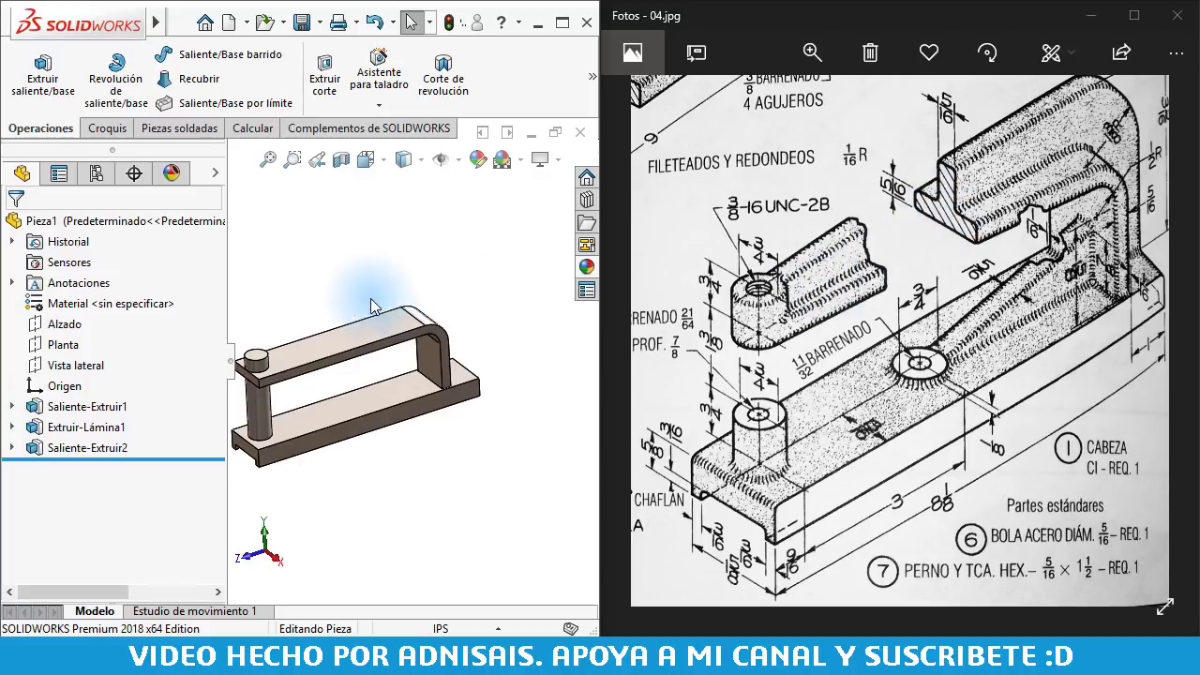
- Open a new sketch on the Vista lateral plane, viewed normal with Ctrl+8
click(51, 363)
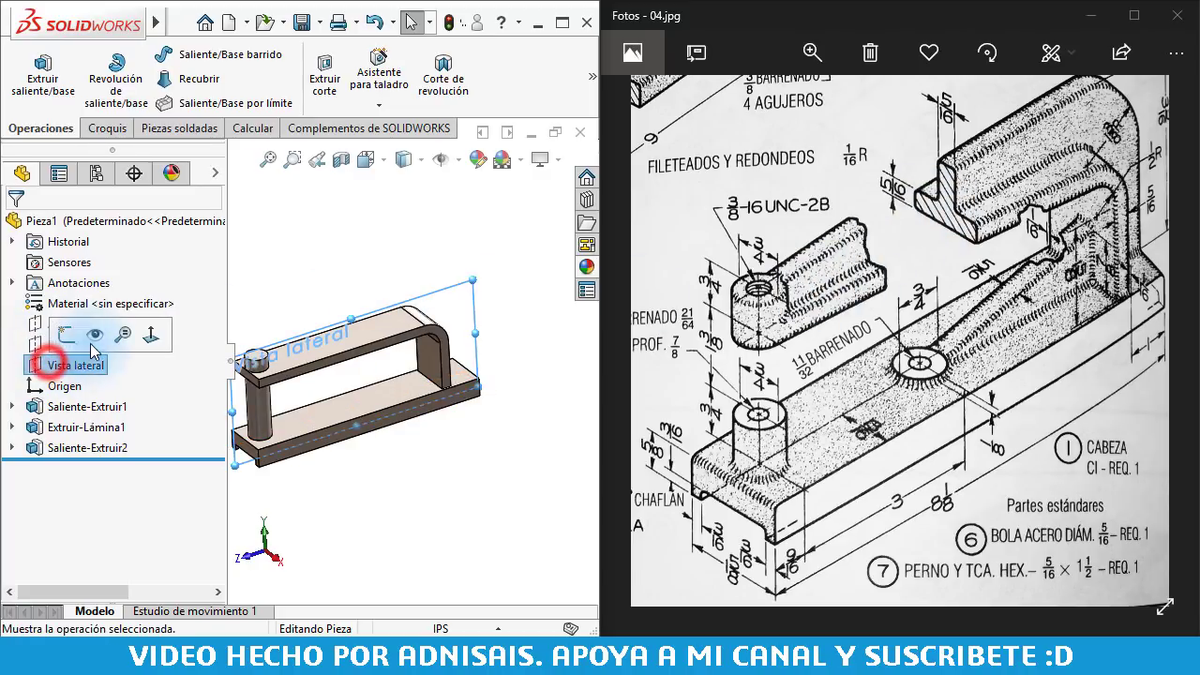
key(ctrl+8)
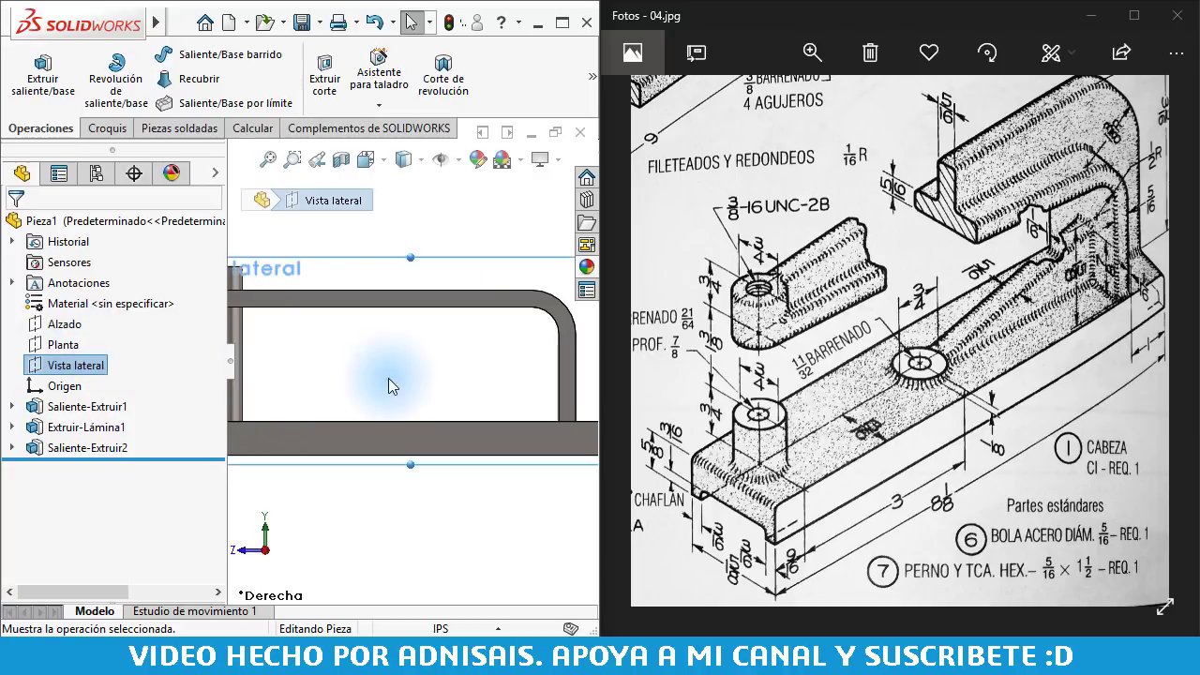
click(105, 127)
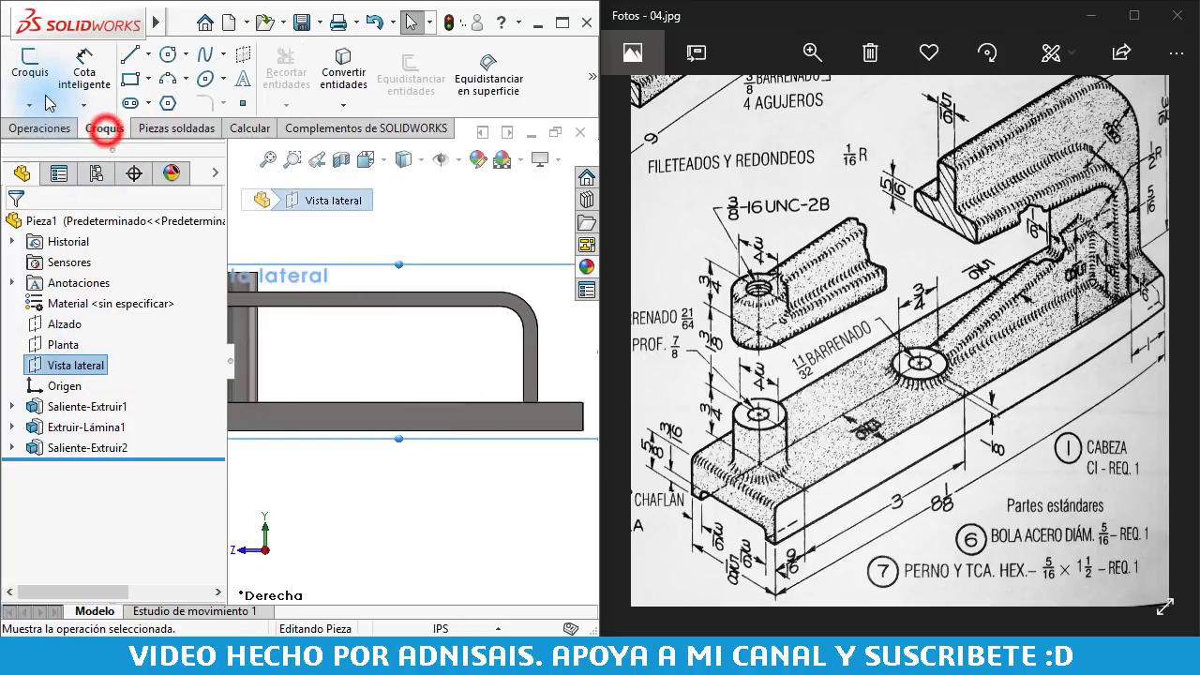
click(30, 71)
click(134, 62)
scroll(319, 319, down, 3)
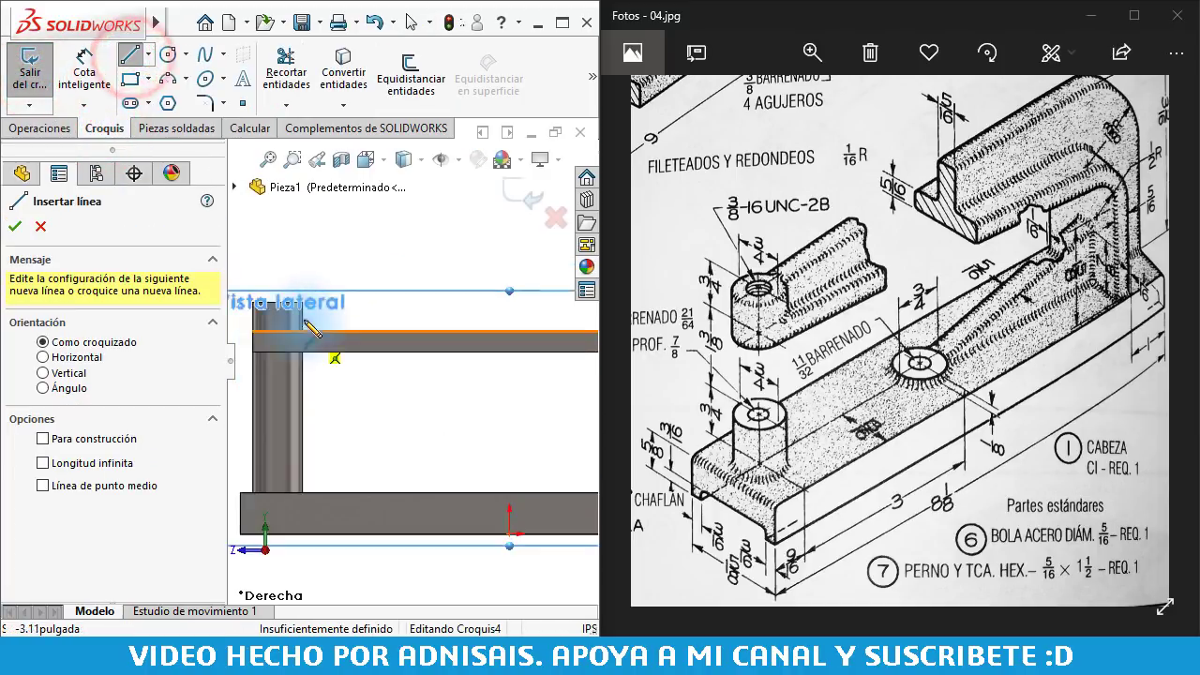
scroll(325, 324, down, 3)
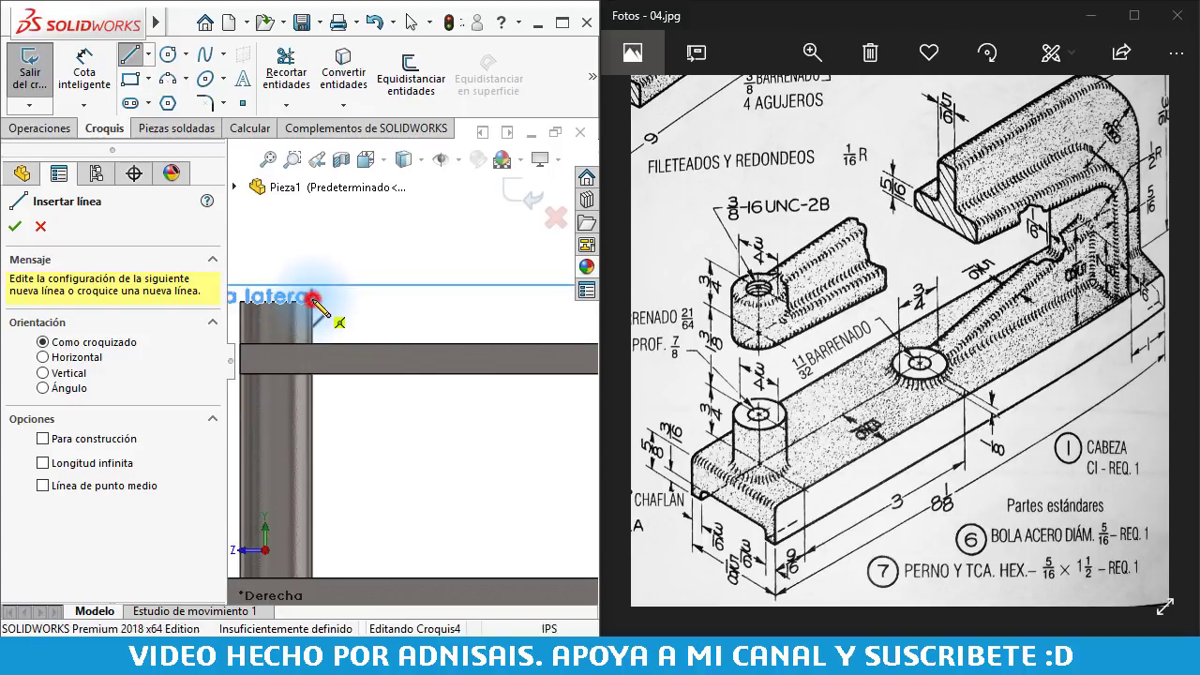
- Draw a line, tangent arc and vertical line ending on the base's right corner
click(312, 300)
scroll(506, 318, up, 3)
scroll(535, 343, down, 2)
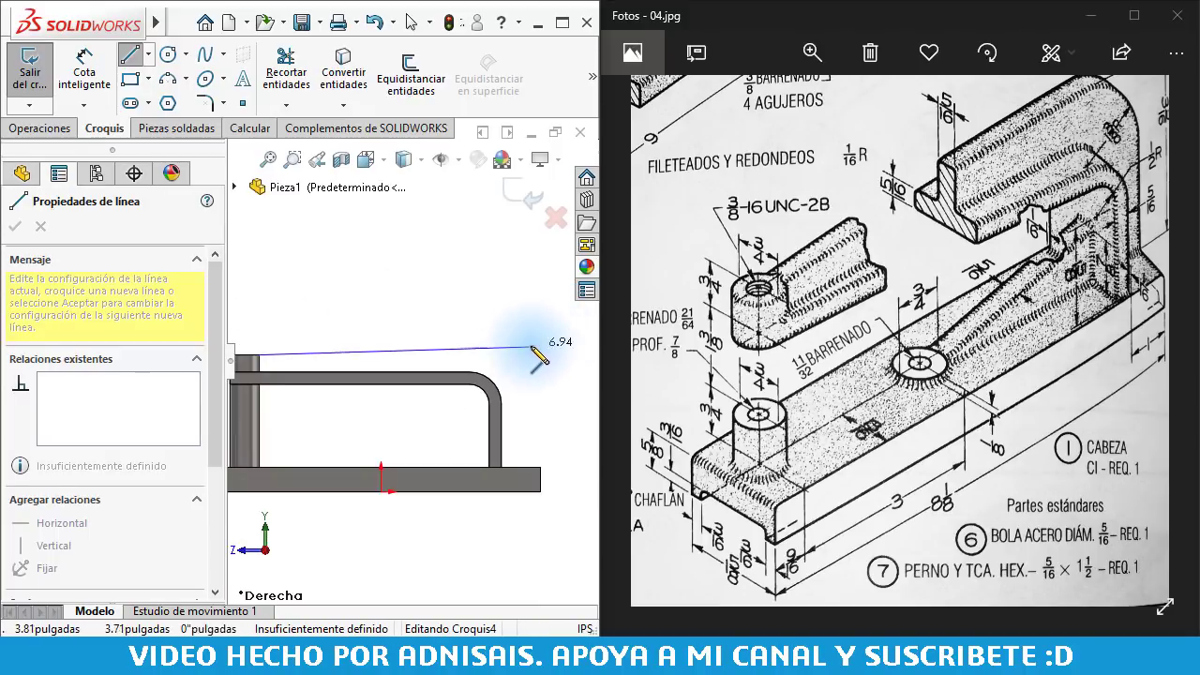
click(457, 349)
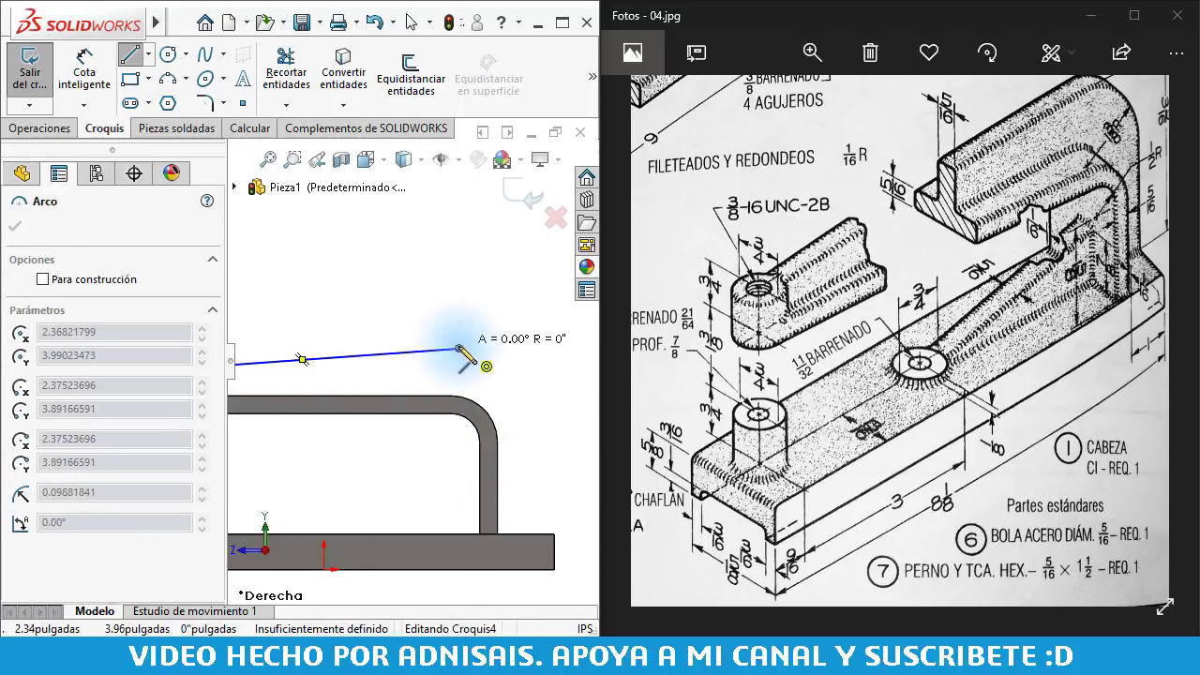
click(544, 424)
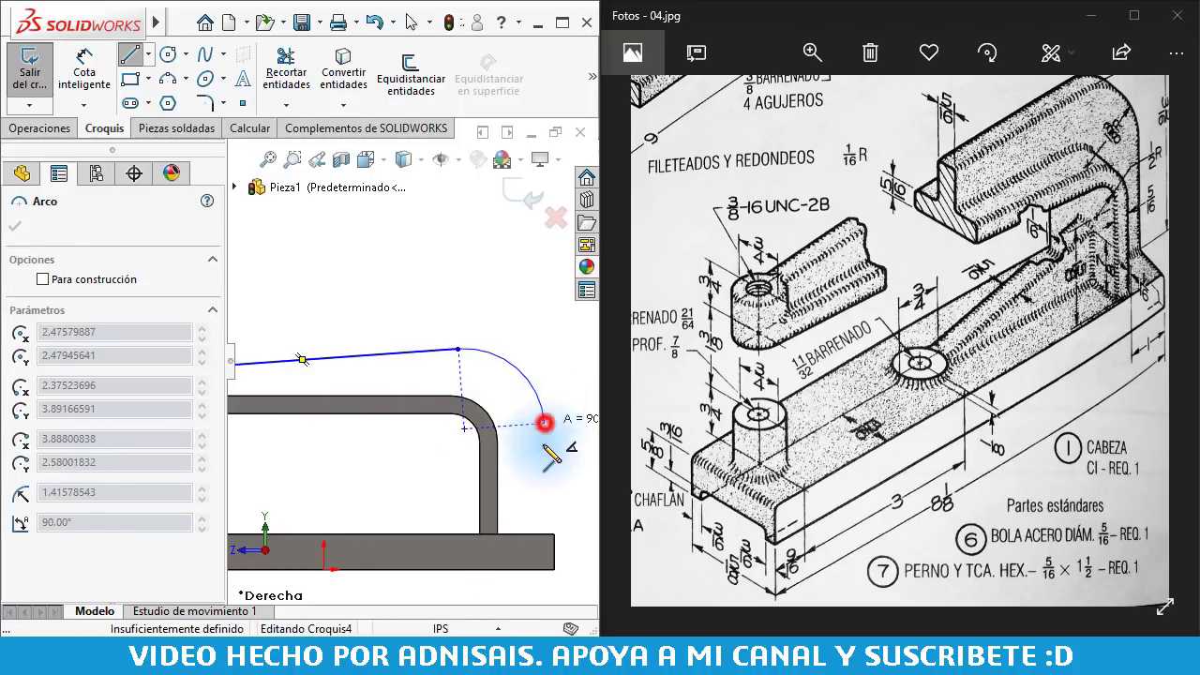
click(545, 536)
scroll(547, 532, down, 3)
key(Escape)
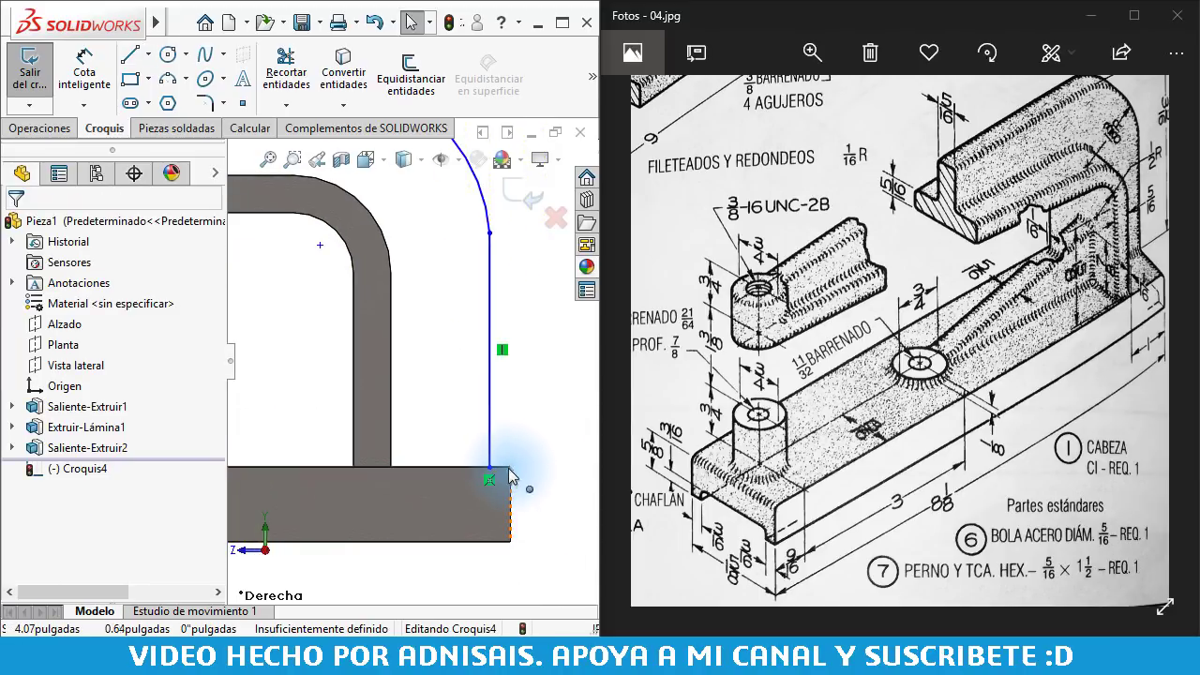
scroll(1031, 241, up, 1)
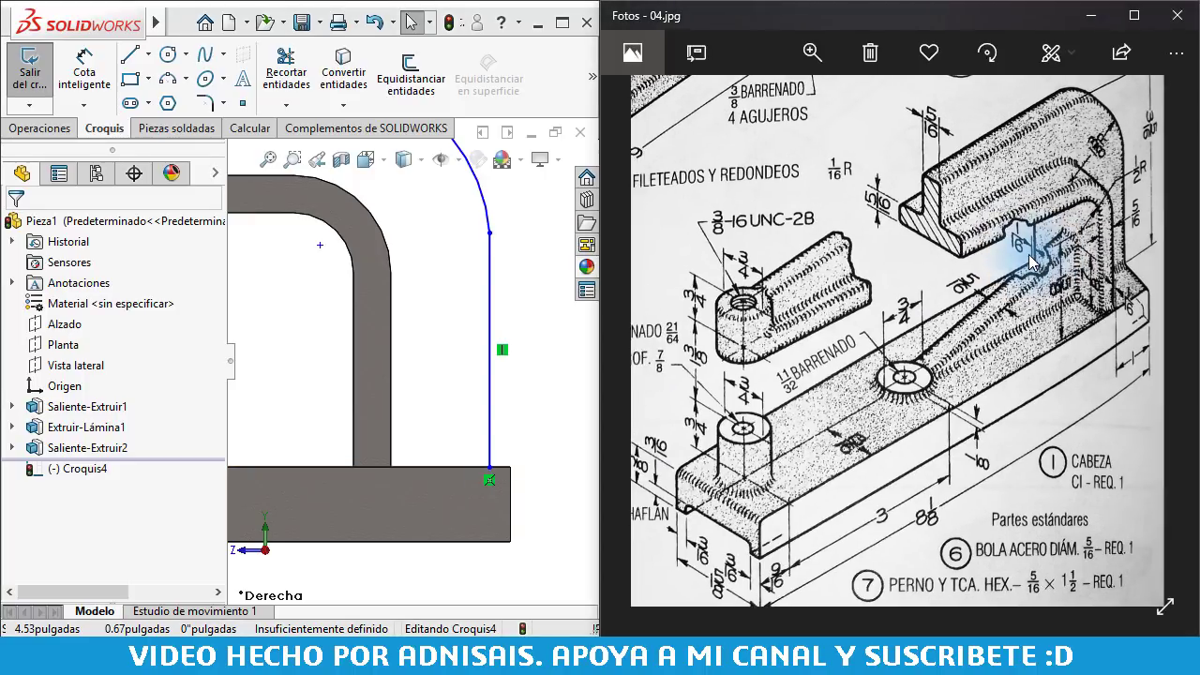
scroll(1031, 261, up, 1)
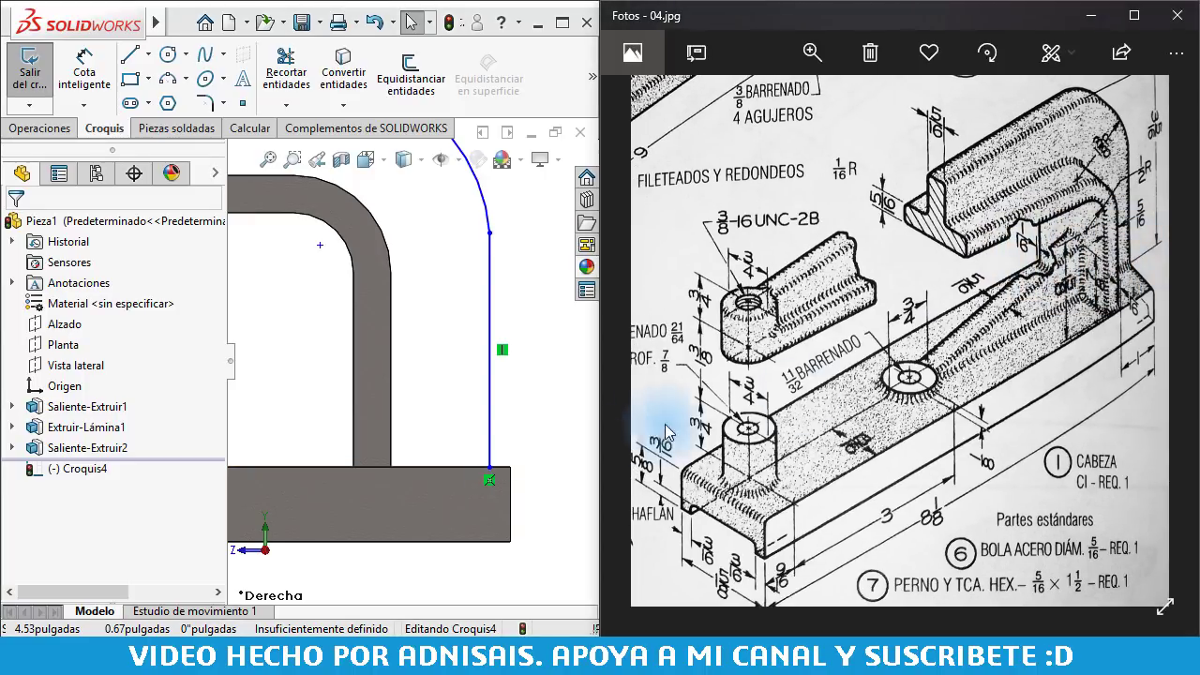
drag(489, 468, 509, 480)
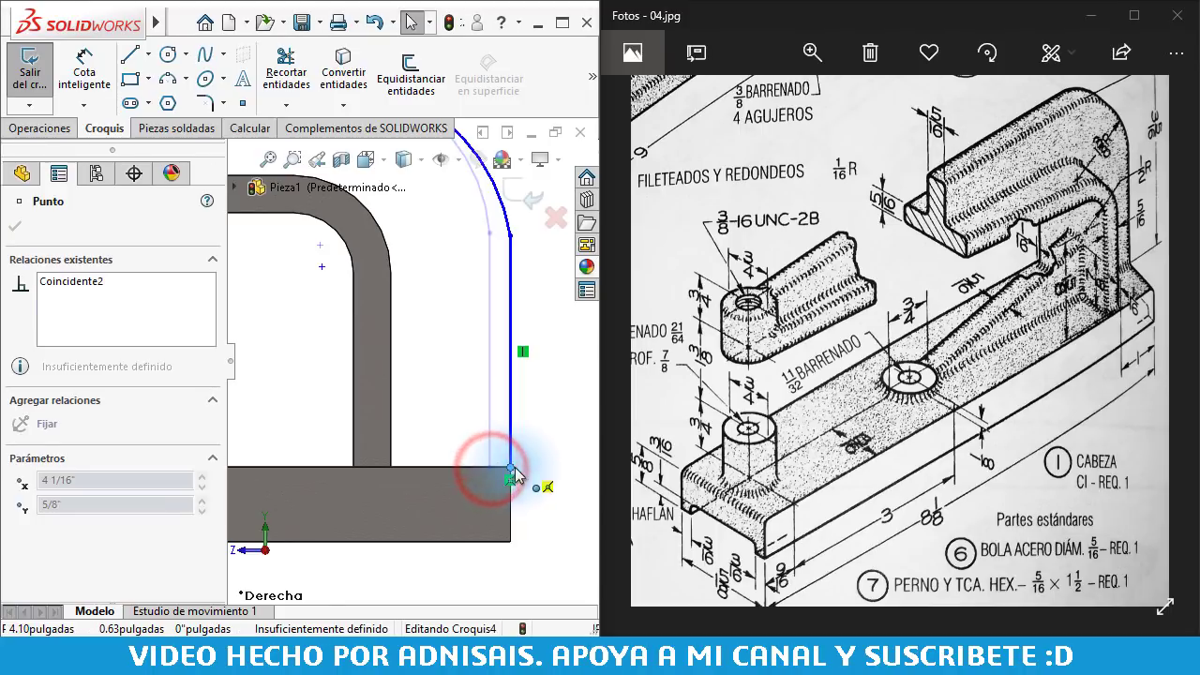
click(540, 525)
scroll(461, 275, up, 3)
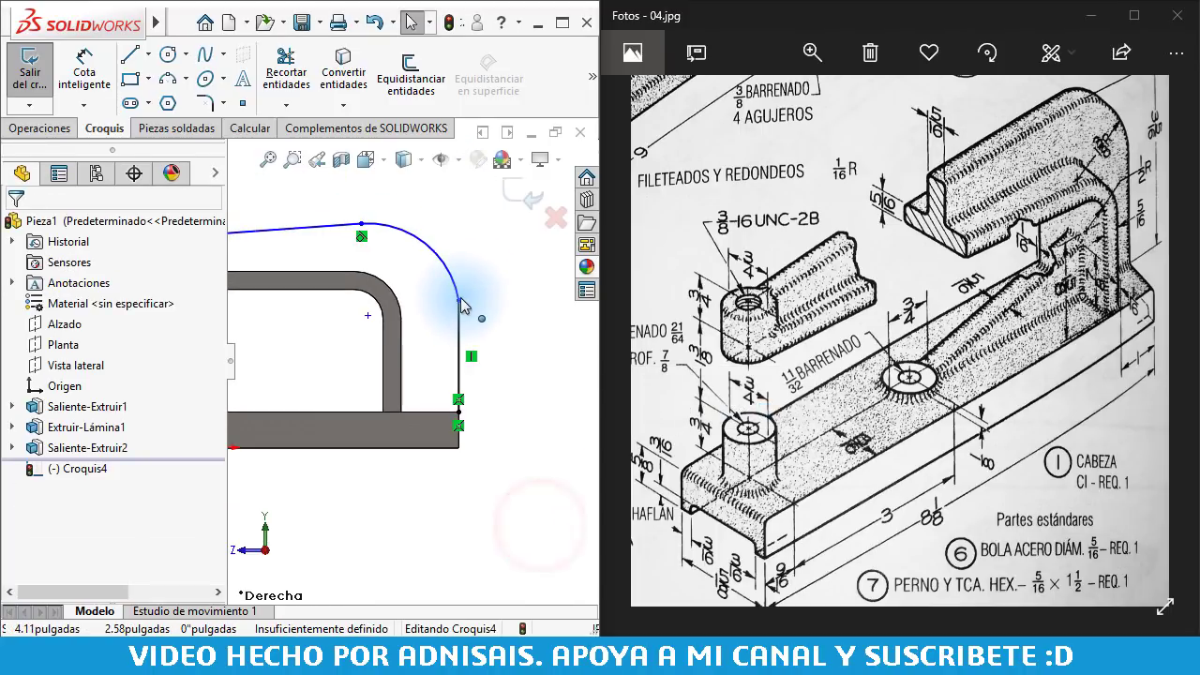
click(459, 299)
- Dimension the arc's top 3 5/16" above the base line
click(502, 349)
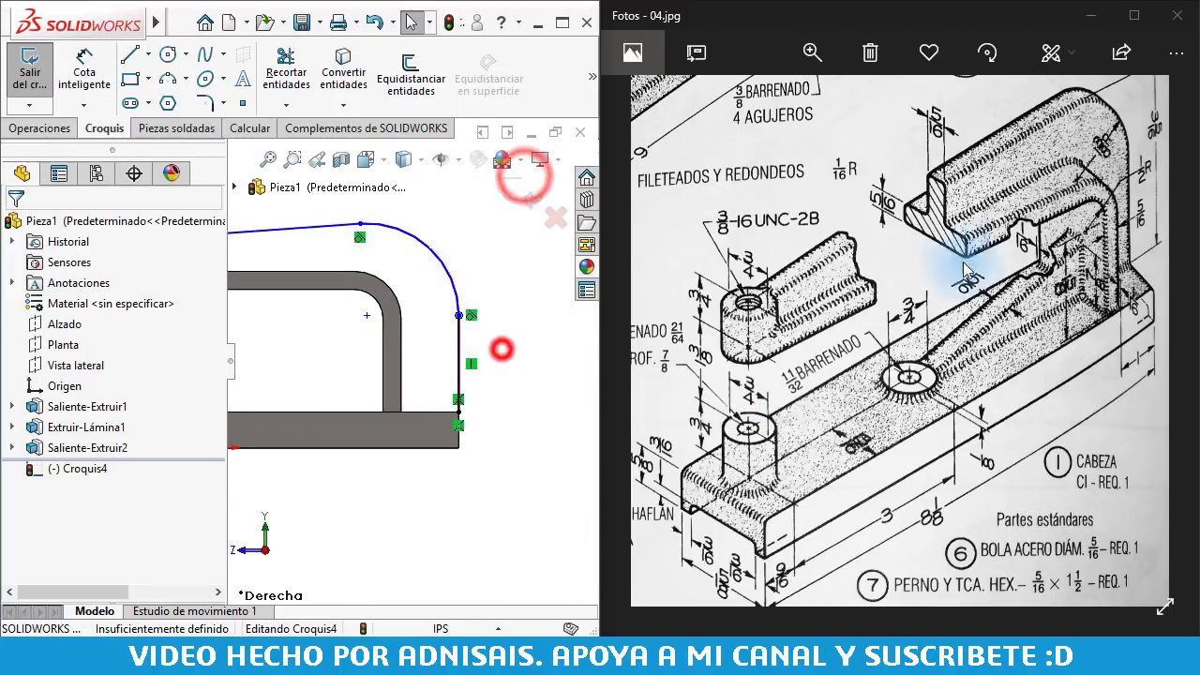
scroll(1001, 262, up, 1)
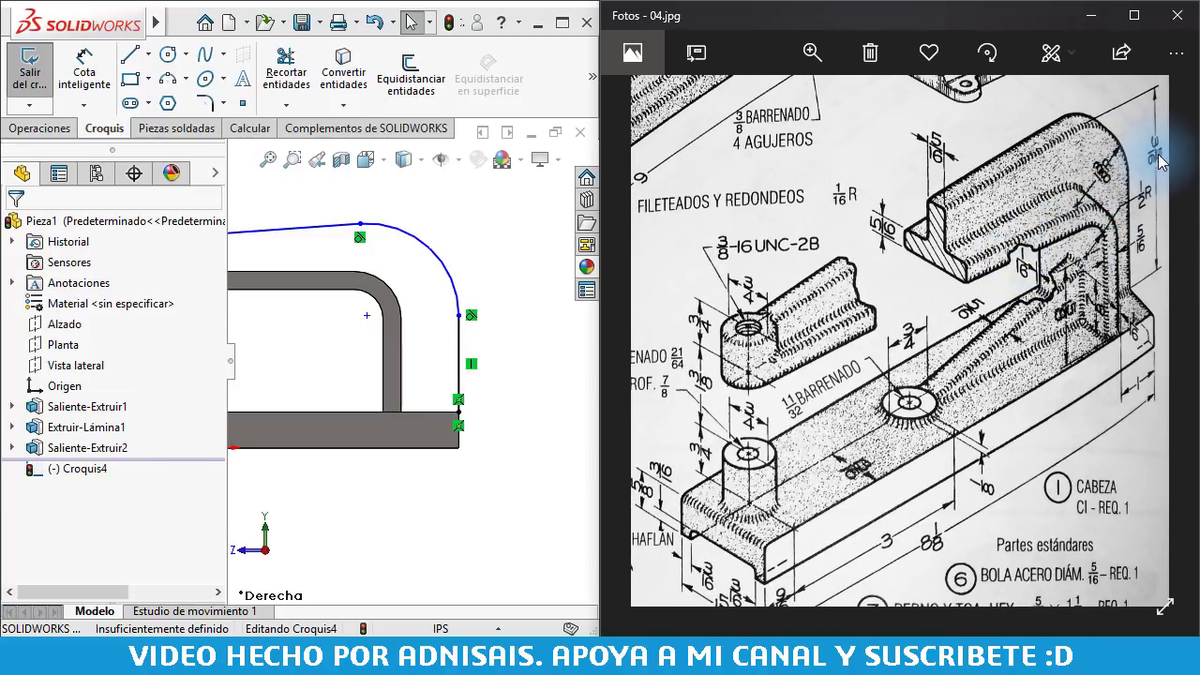
scroll(1160, 157, up, 3)
mouse_move(1146, 147)
mouse_down()
mouse_move(1135, 148)
mouse_move(1112, 228)
mouse_move(1141, 190)
mouse_up()
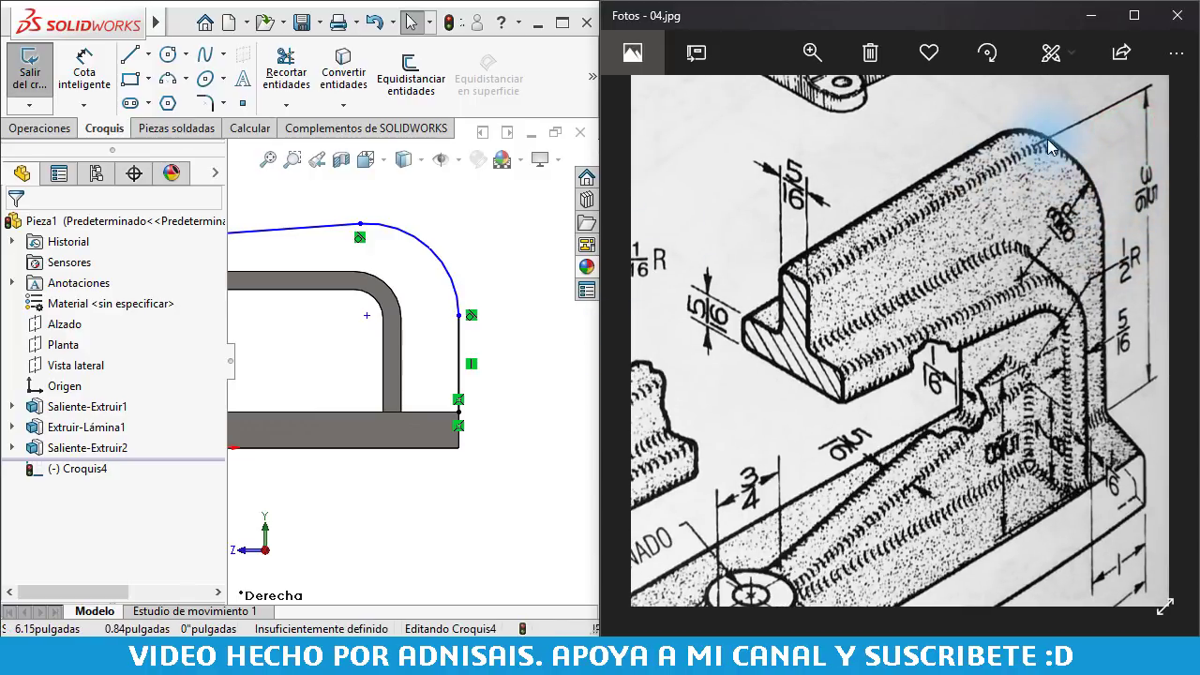
click(361, 226)
click(520, 493)
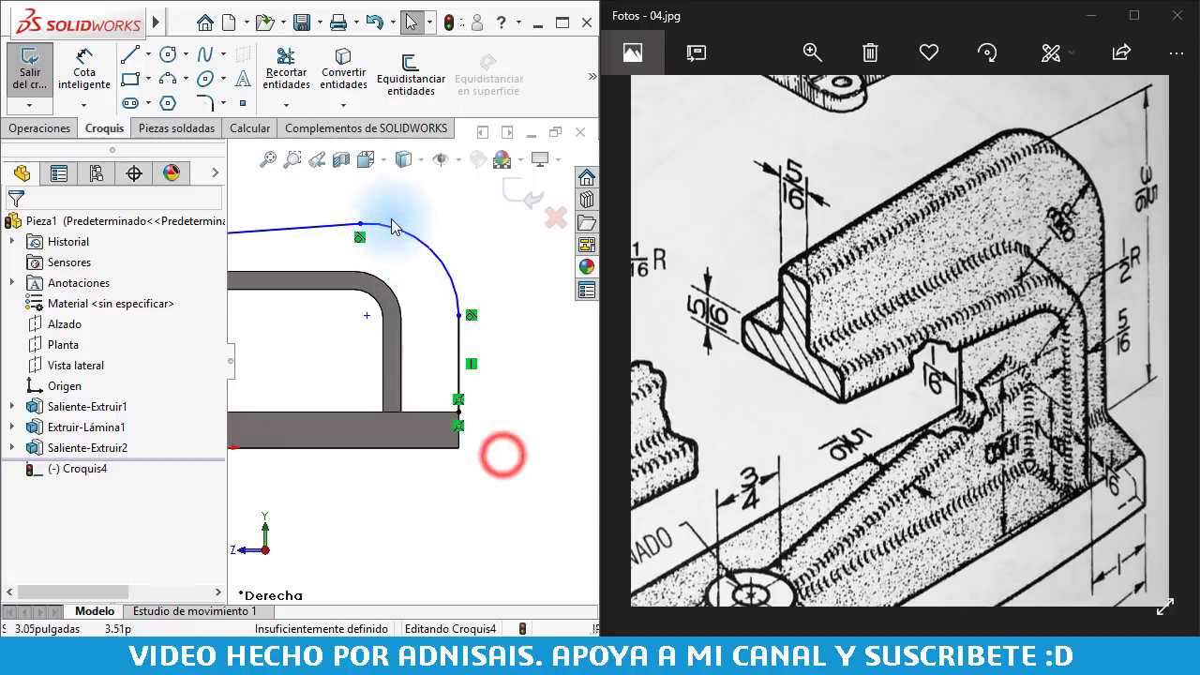
right_drag(503, 459, 490, 442)
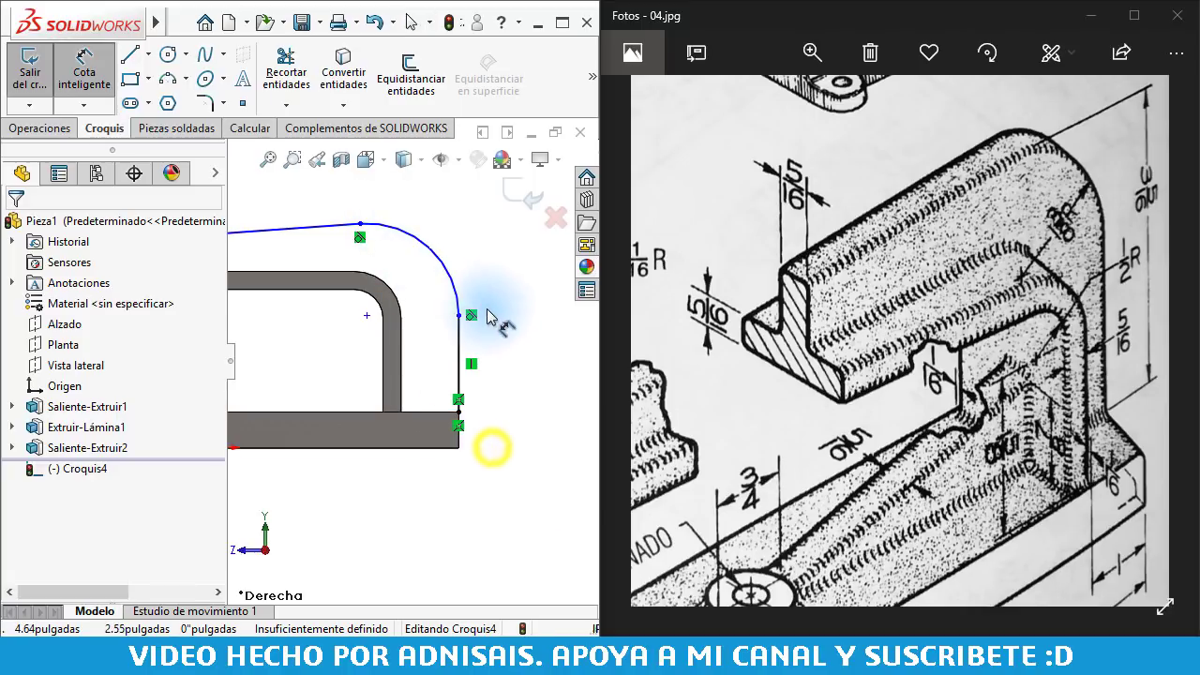
click(439, 415)
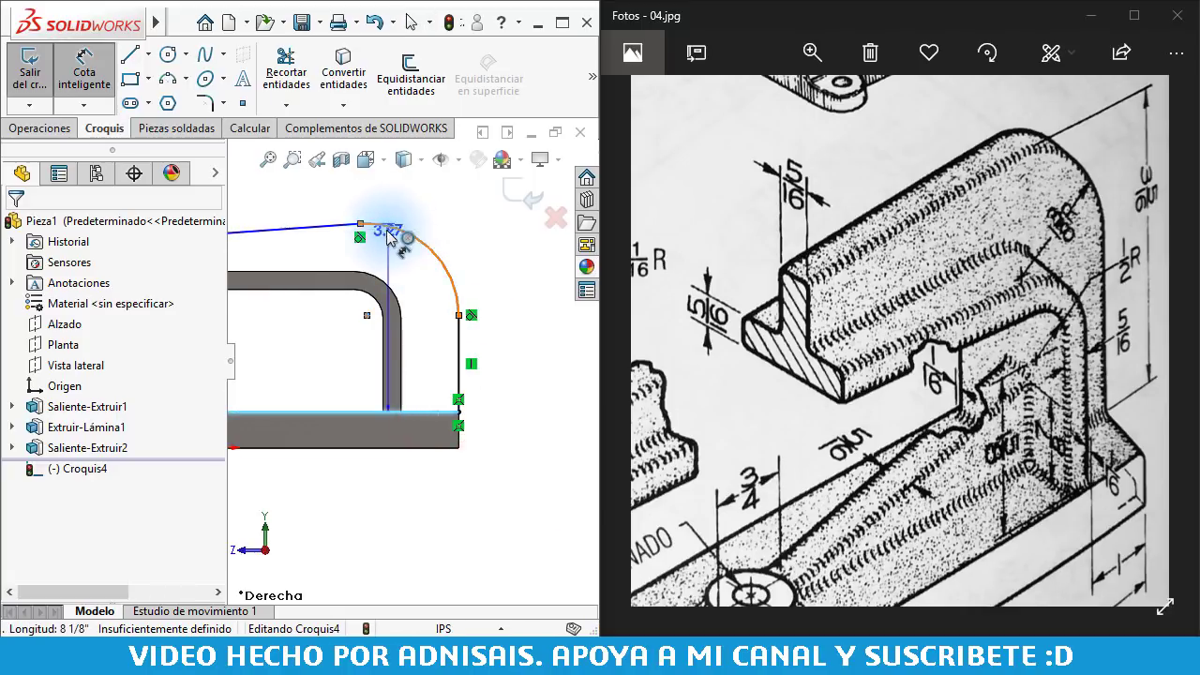
click(392, 234)
click(506, 264)
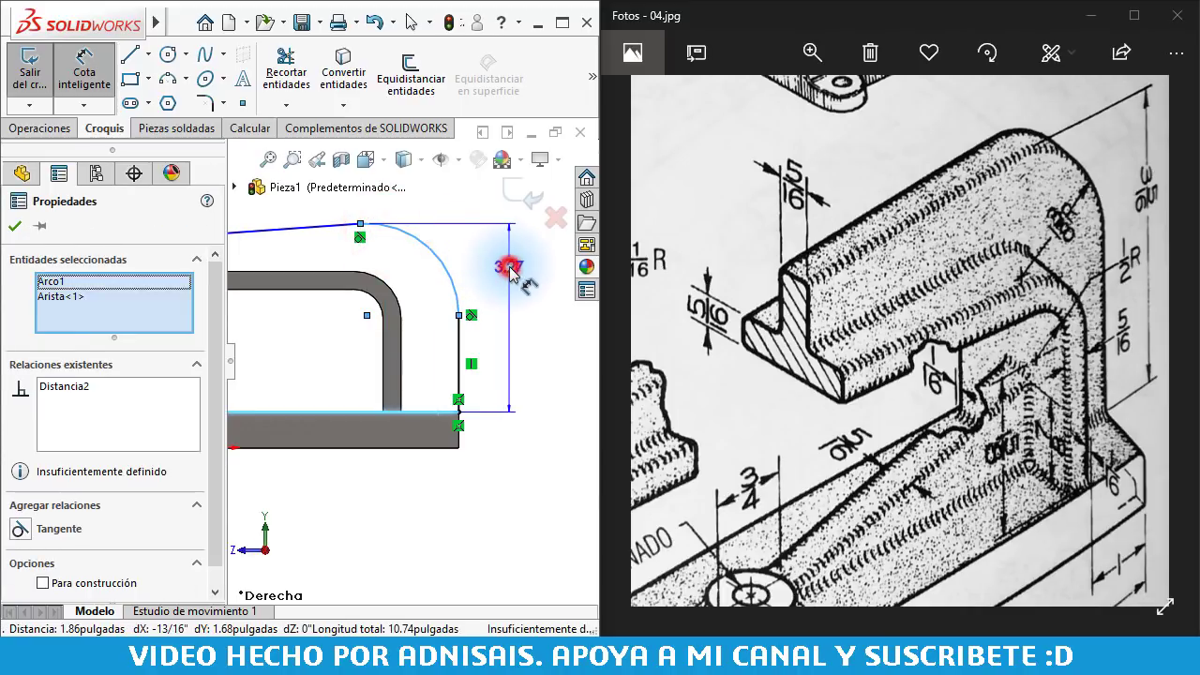
text(3)
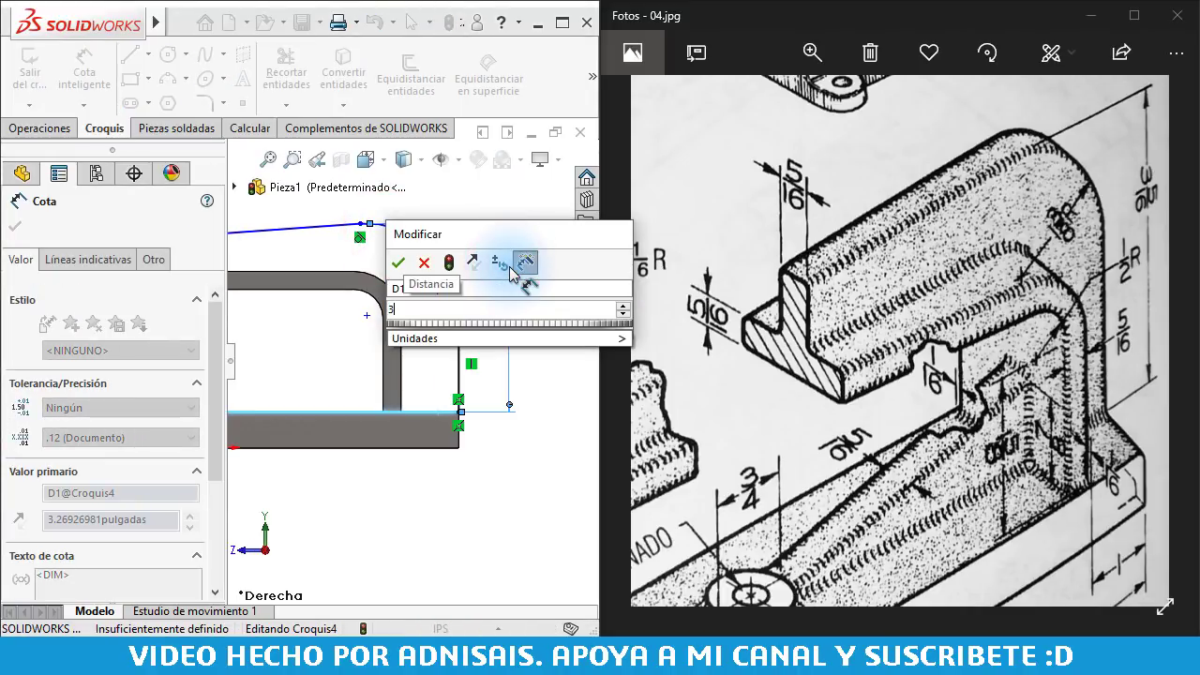
text(+5/16)
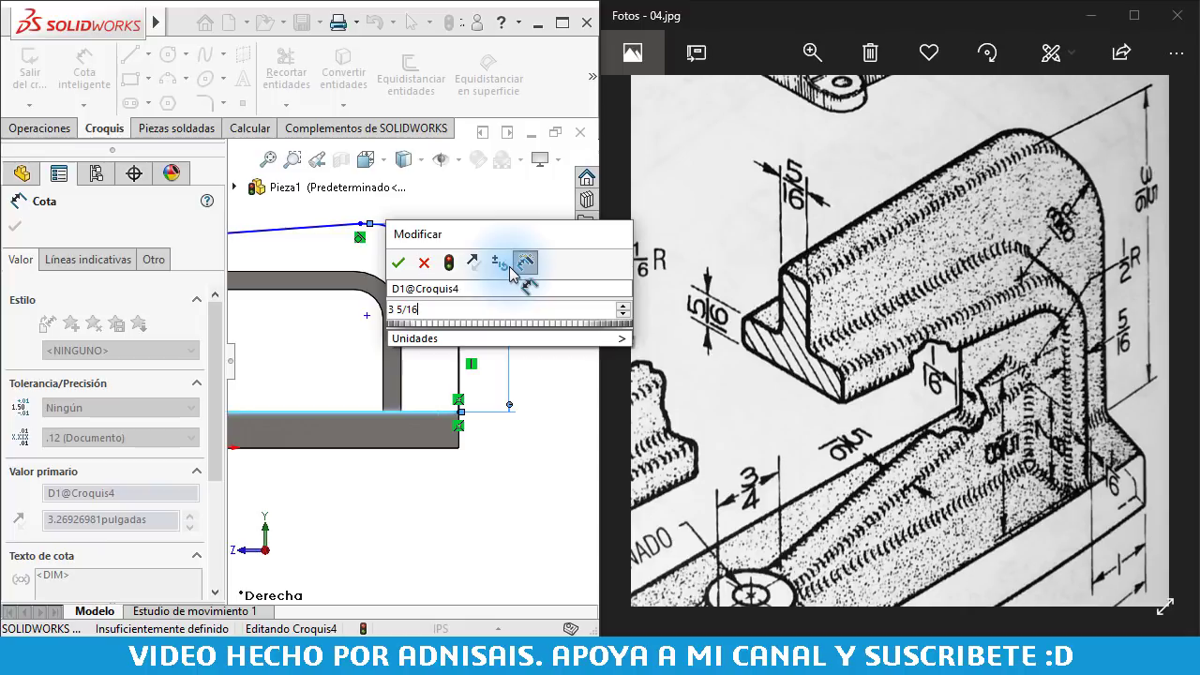
key(Return)
- Dimension the arc radius as 1 3/8", fully defining Croquis4
key(Escape)
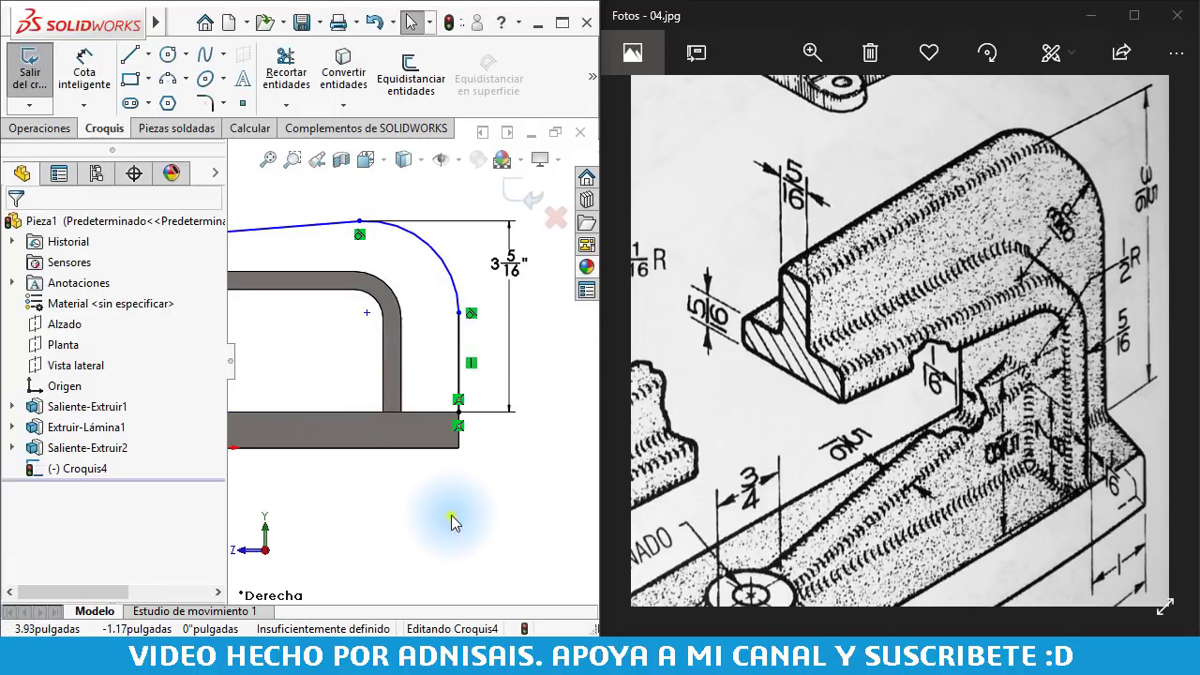
click(451, 516)
key(Return)
click(454, 286)
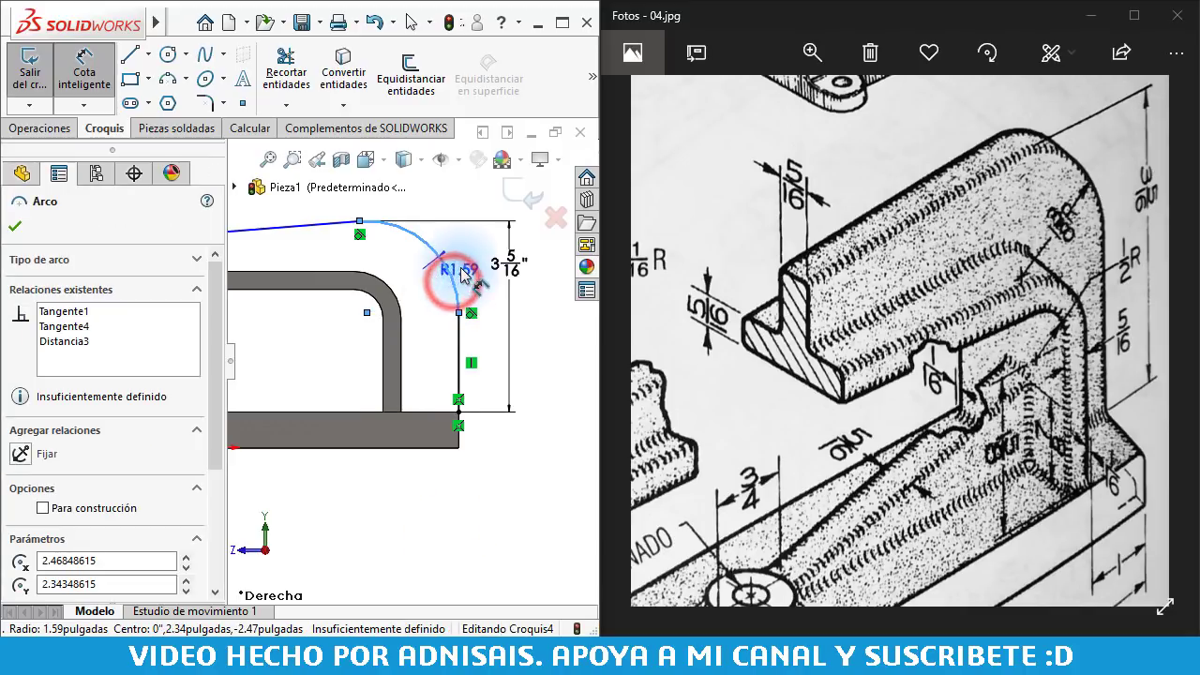
click(456, 221)
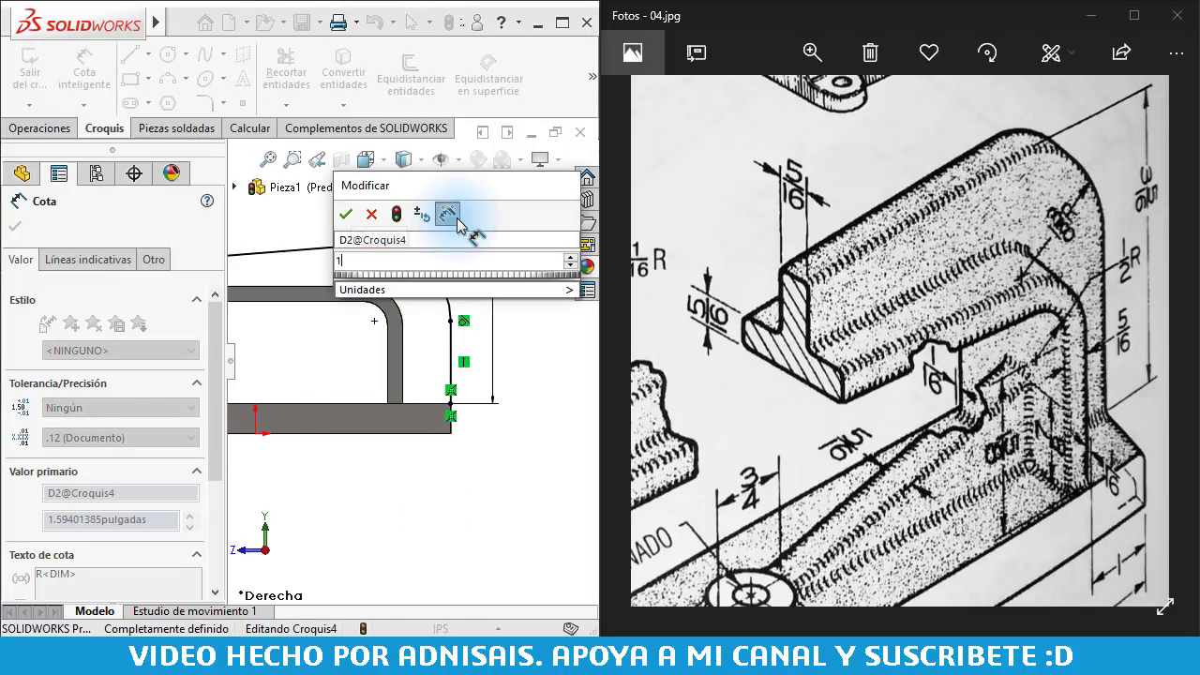
text(1 3/8)
key(Return)
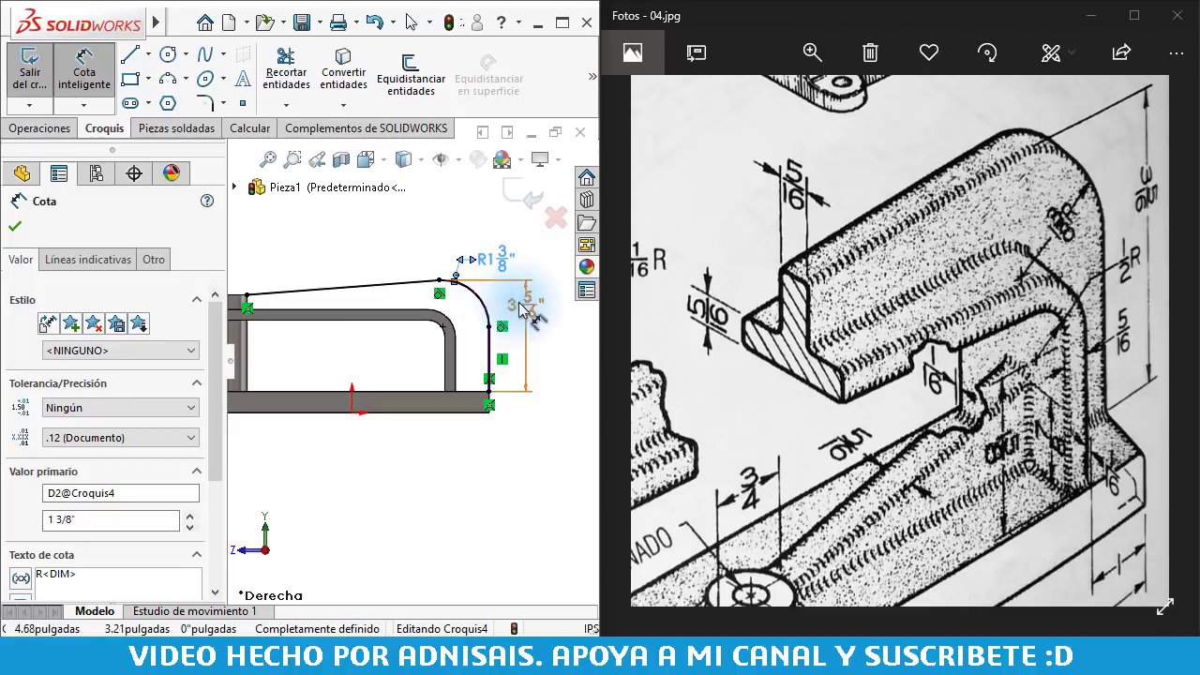
scroll(469, 338, up, 2)
scroll(343, 321, down, 3)
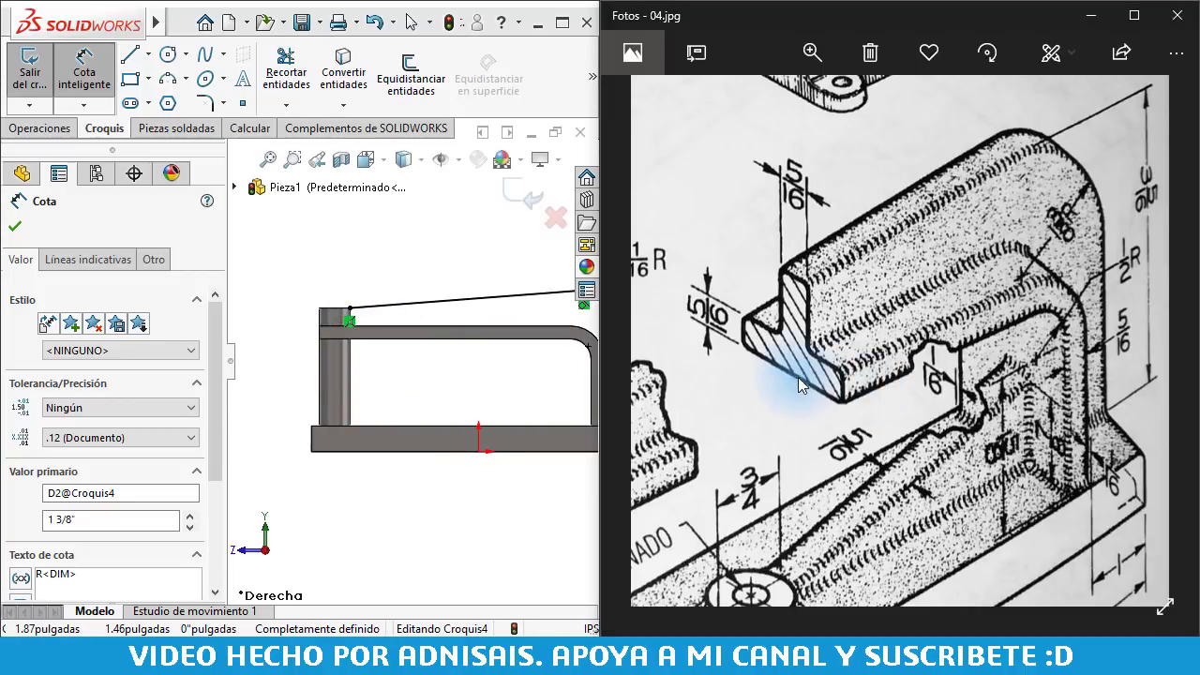
- Pan the reference drawing to the boss callouts and FILETEADOS Y REDONDEOS notes
drag(777, 375, 937, 268)
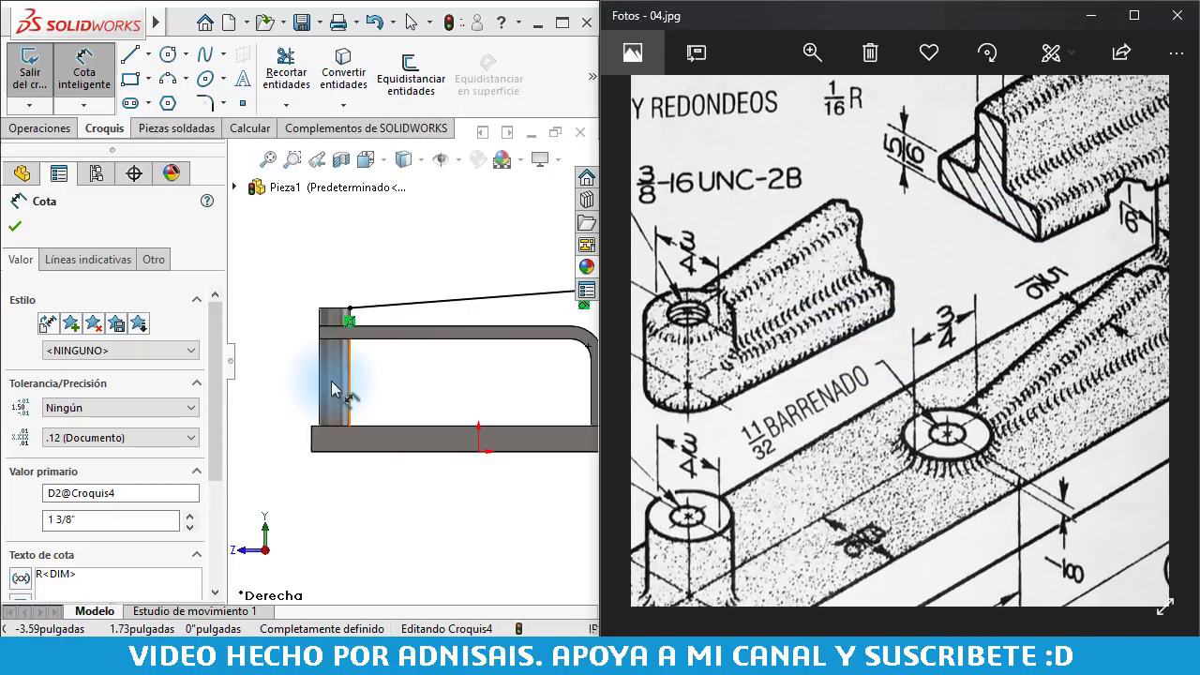
scroll(786, 375, up, 1)
mouse_move(785, 374)
mouse_down()
mouse_move(967, 350)
mouse_move(956, 349)
mouse_up()
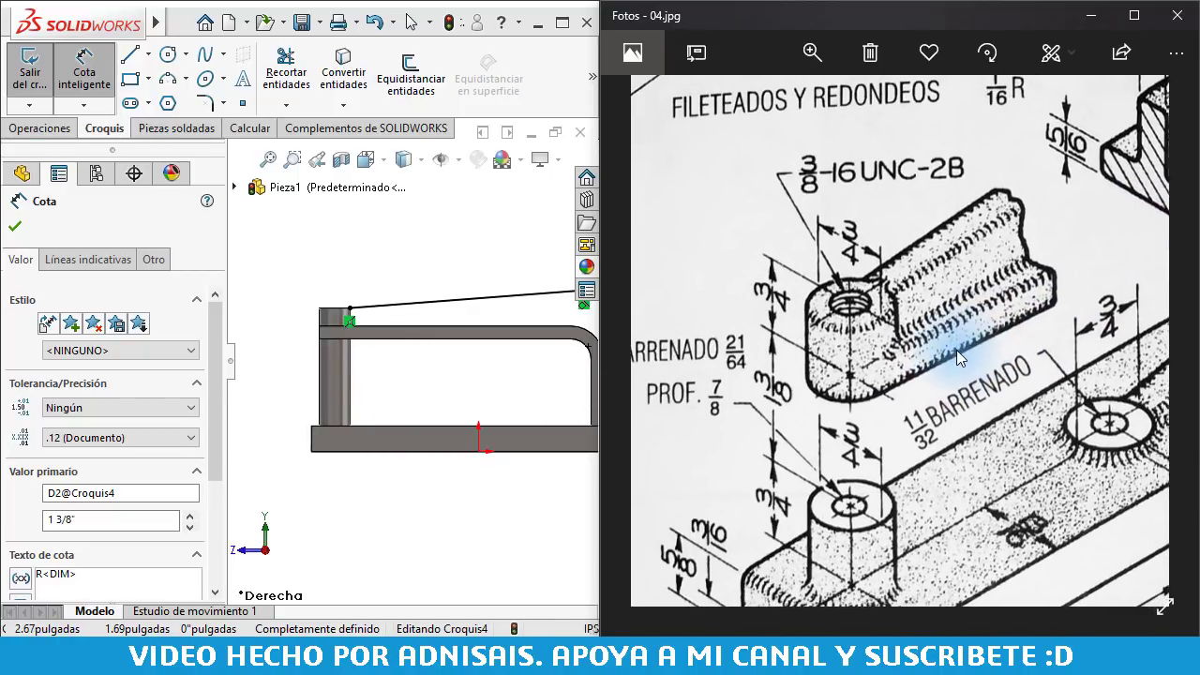
scroll(429, 290, up, 2)
scroll(469, 375, down, 1)
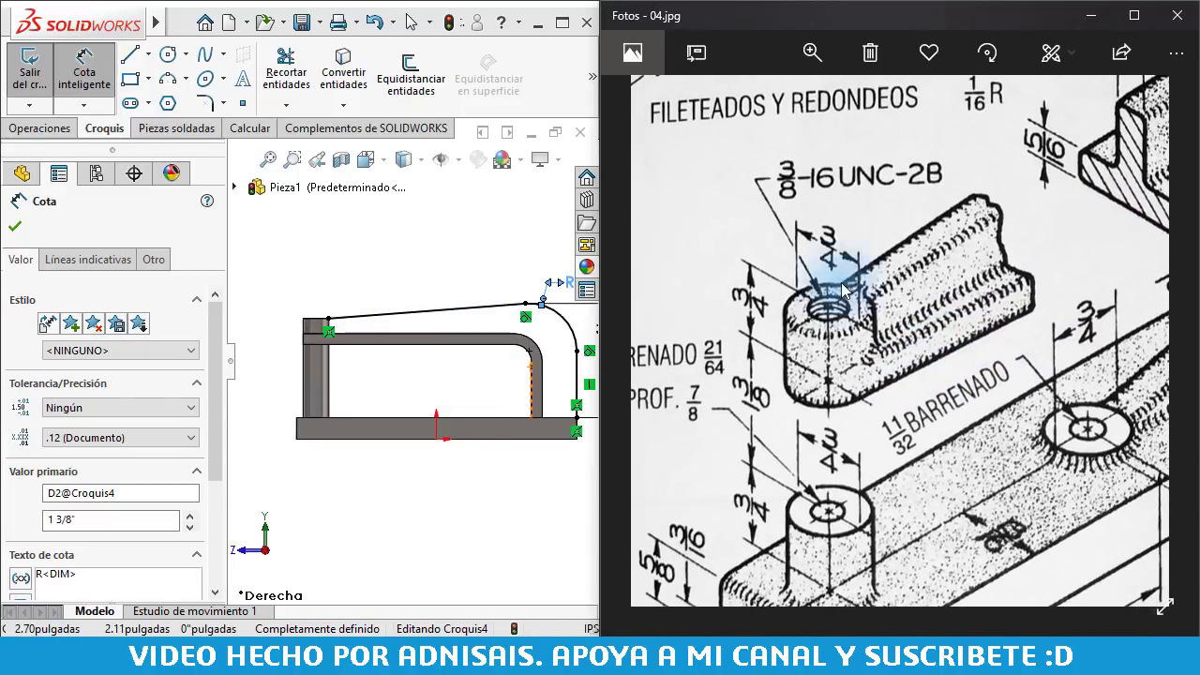
scroll(831, 267, down, 1)
scroll(906, 290, down, 1)
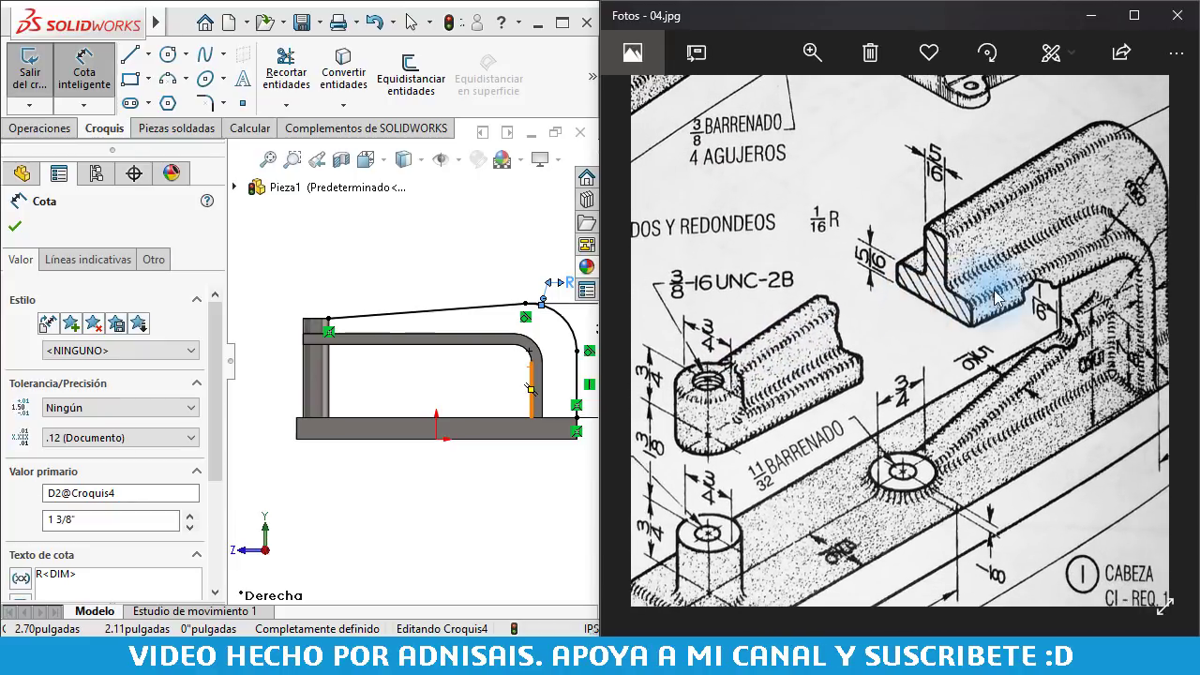
- Create rib Nervio1 from Croquis4 with a 5/16" thickness
click(39, 128)
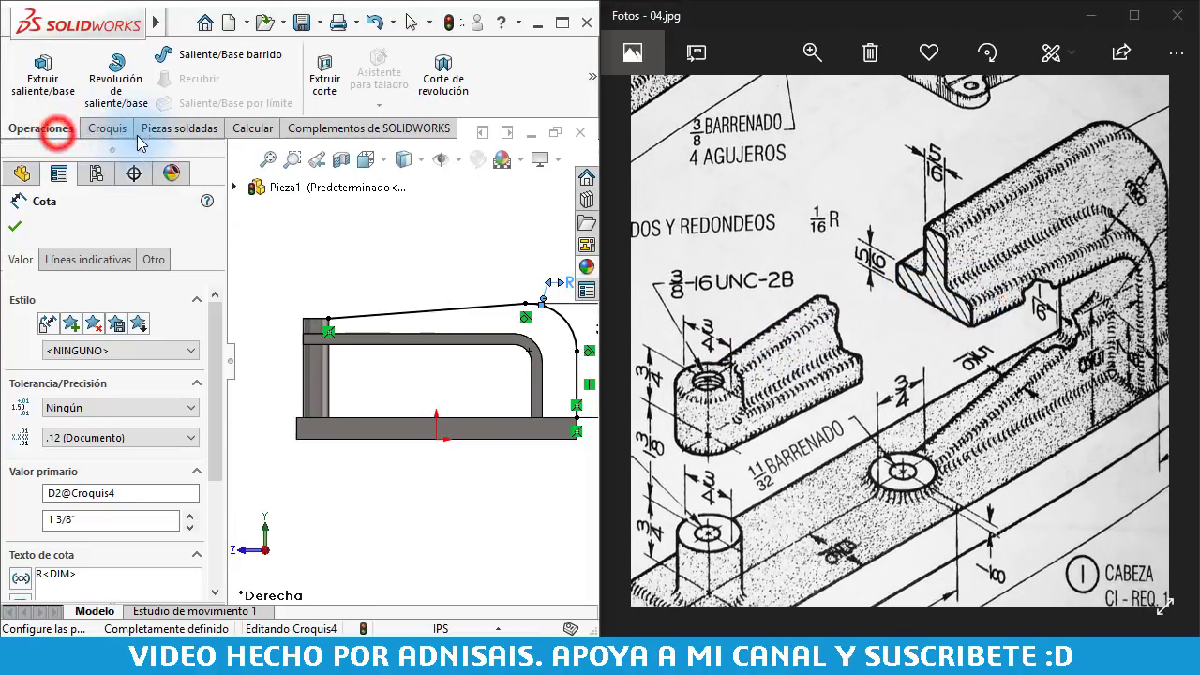
click(589, 89)
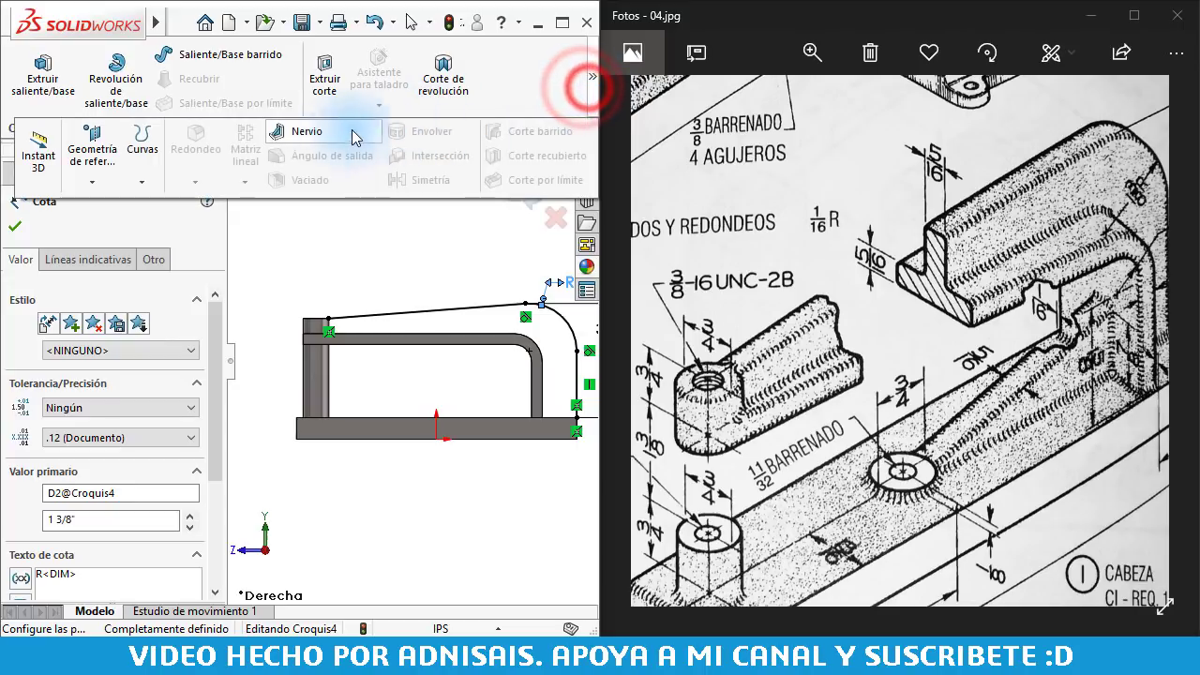
click(321, 128)
middle_drag(402, 351, 405, 370)
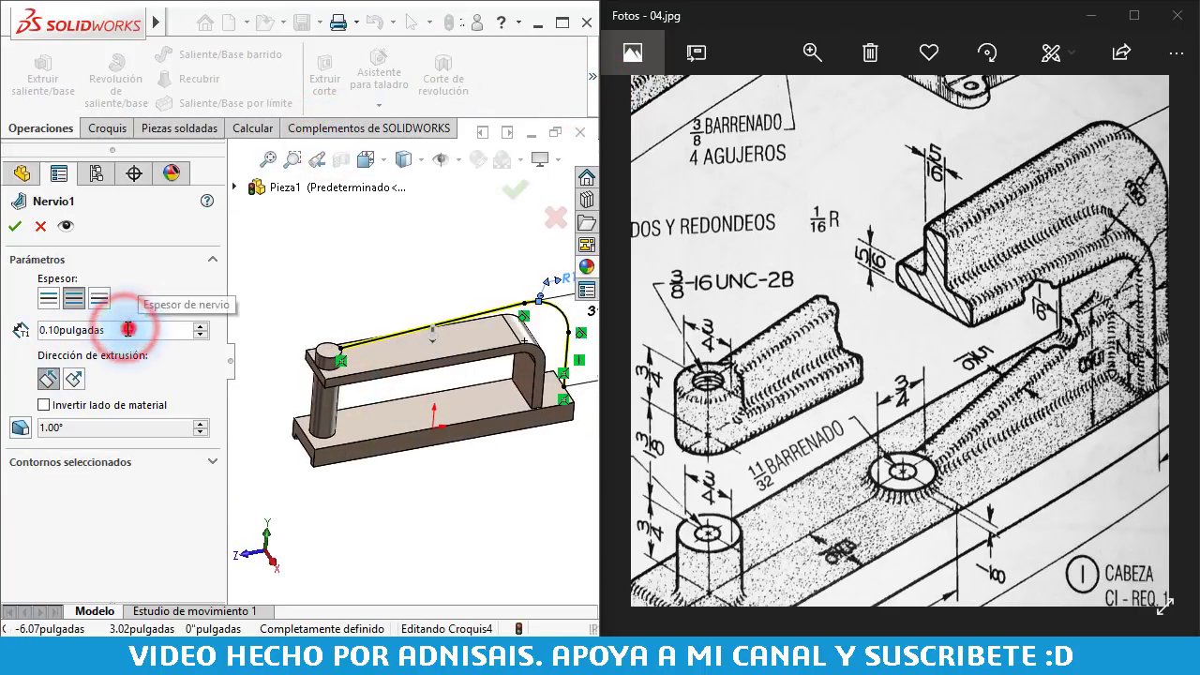
drag(130, 328, 3, 328)
text(5/)
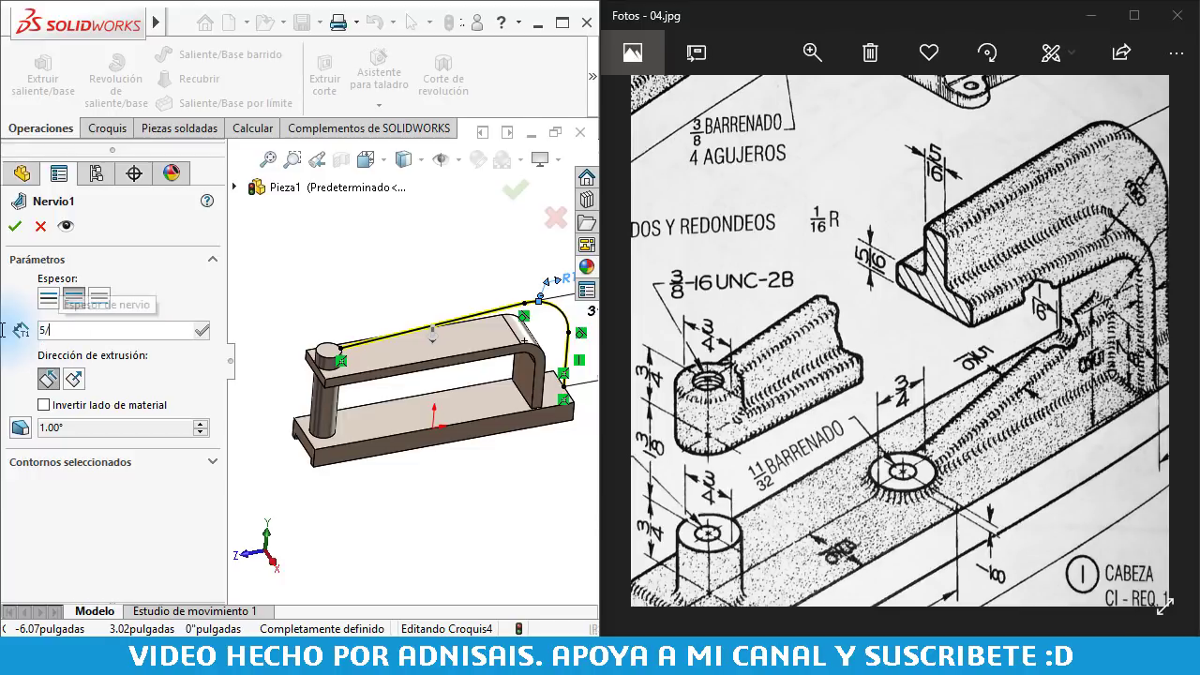
text(16)
key(Return)
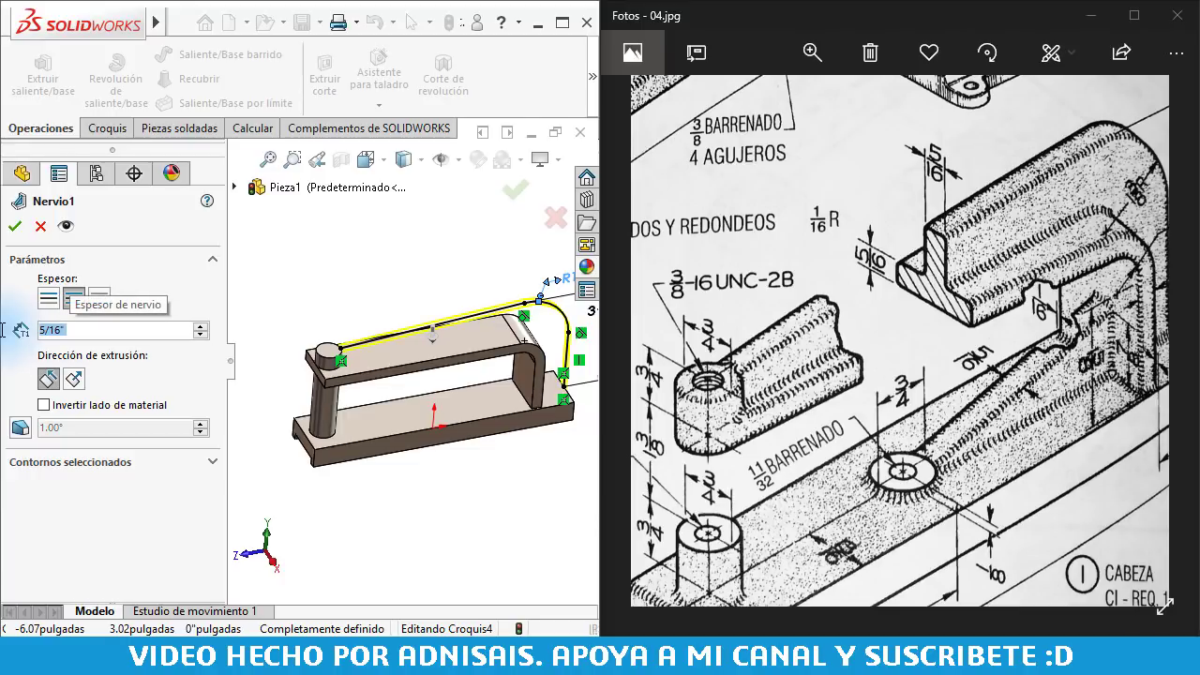
click(16, 228)
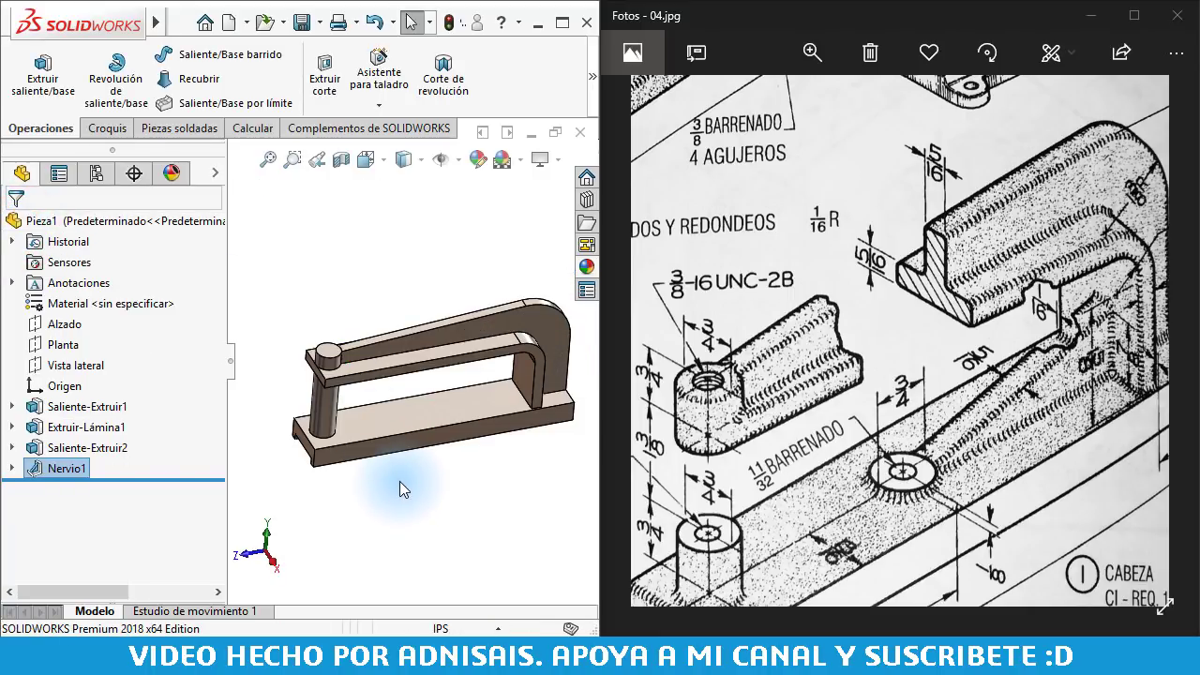
scroll(380, 347, down, 3)
scroll(384, 343, down, 3)
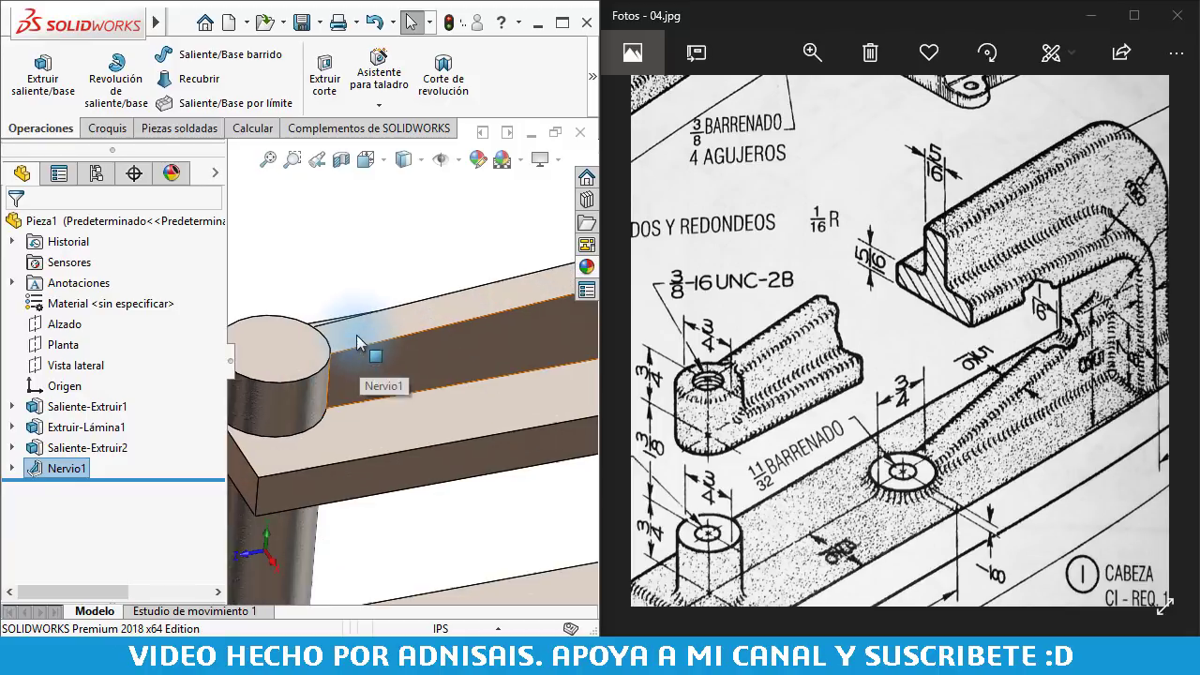
scroll(392, 343, down, 2)
scroll(389, 339, down, 1)
scroll(385, 336, down, 2)
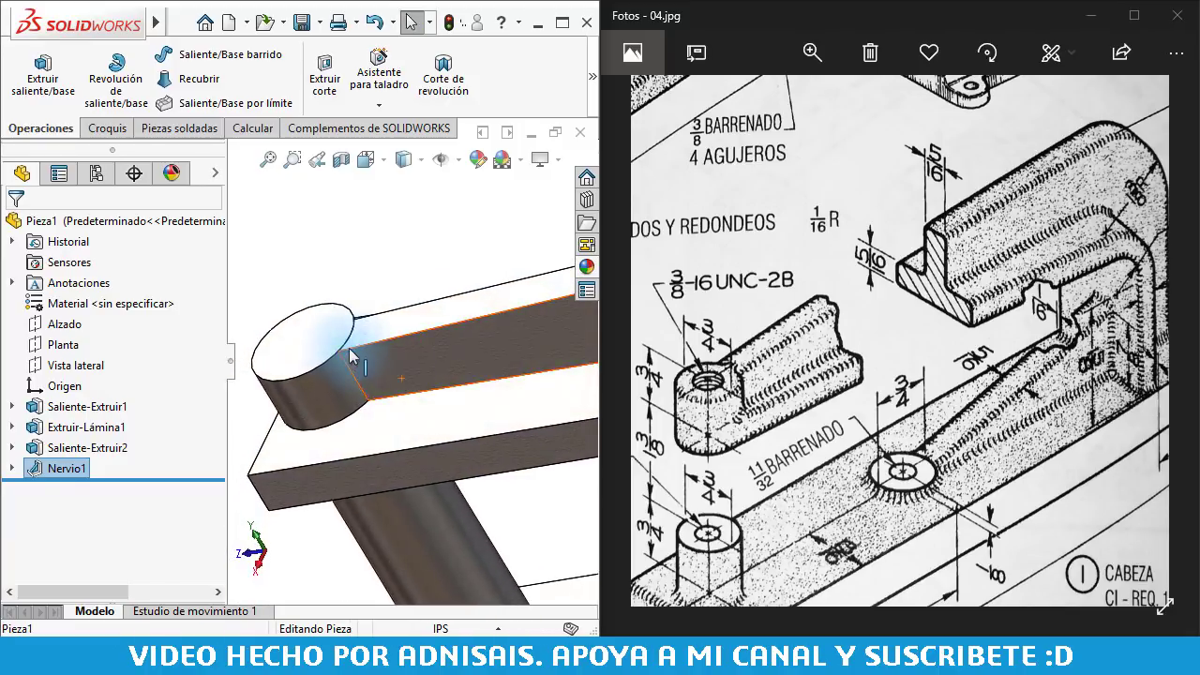
scroll(381, 332, down, 2)
scroll(380, 331, down, 2)
scroll(373, 339, down, 2)
scroll(371, 333, down, 1)
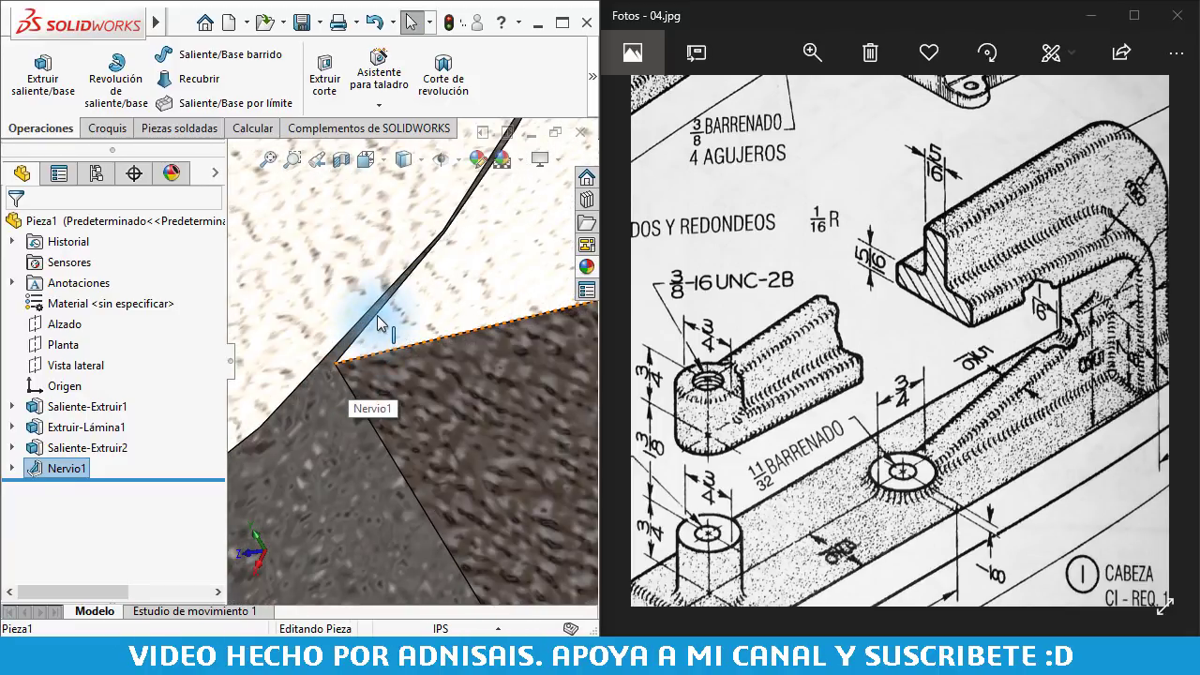
click(376, 319)
scroll(357, 333, down, 2)
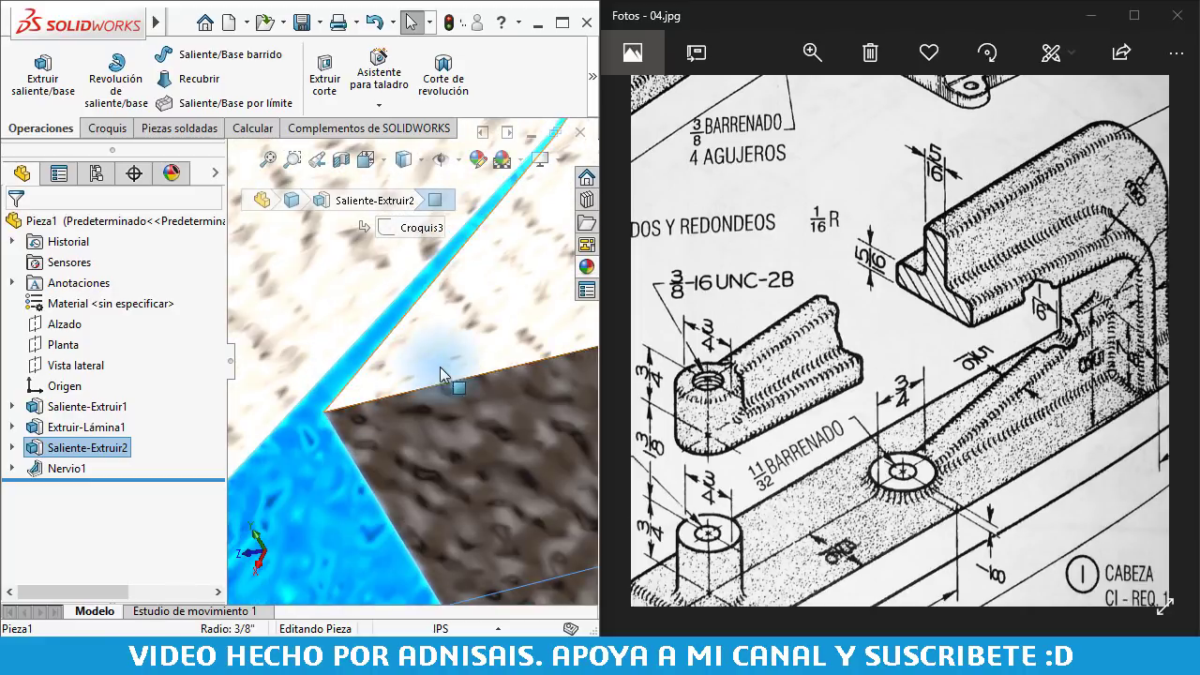
scroll(440, 372, up, 1)
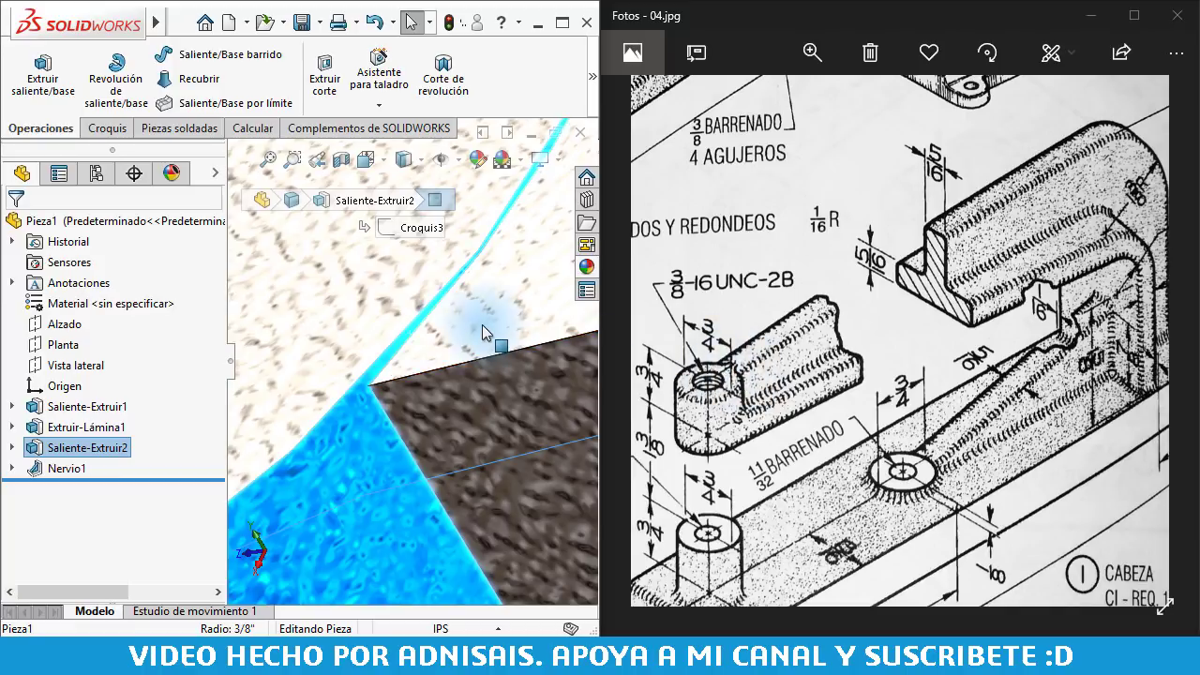
scroll(422, 361, up, 2)
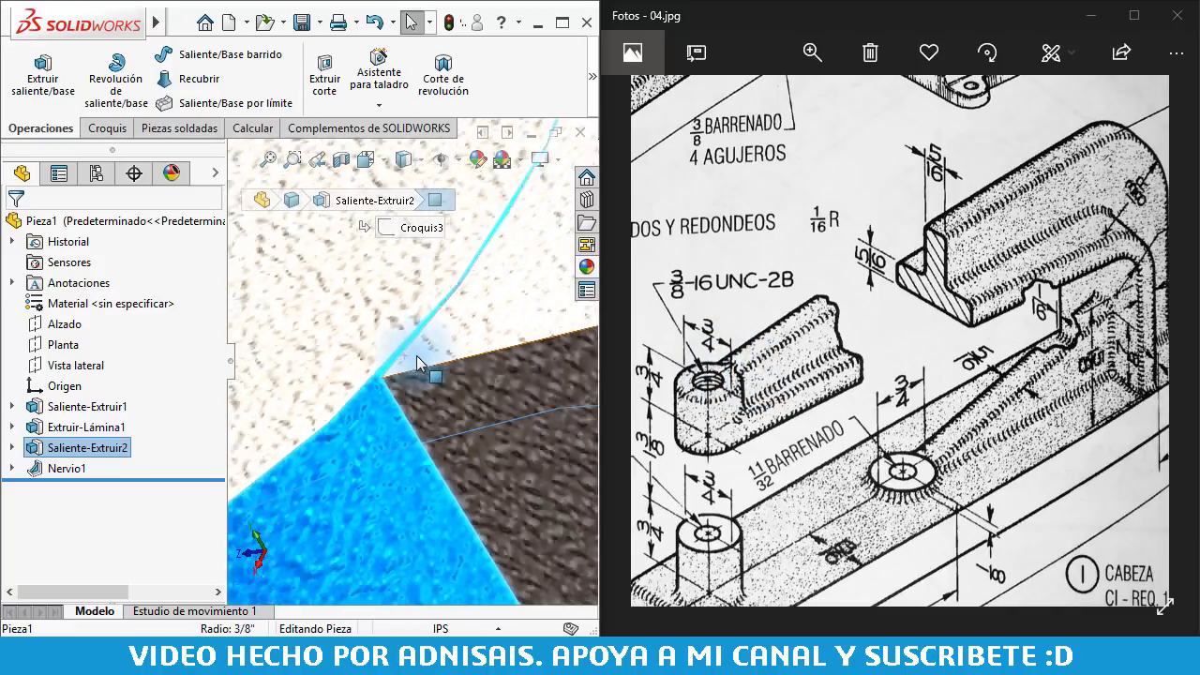
scroll(419, 362, up, 2)
scroll(417, 363, up, 2)
scroll(418, 362, up, 3)
scroll(422, 356, up, 2)
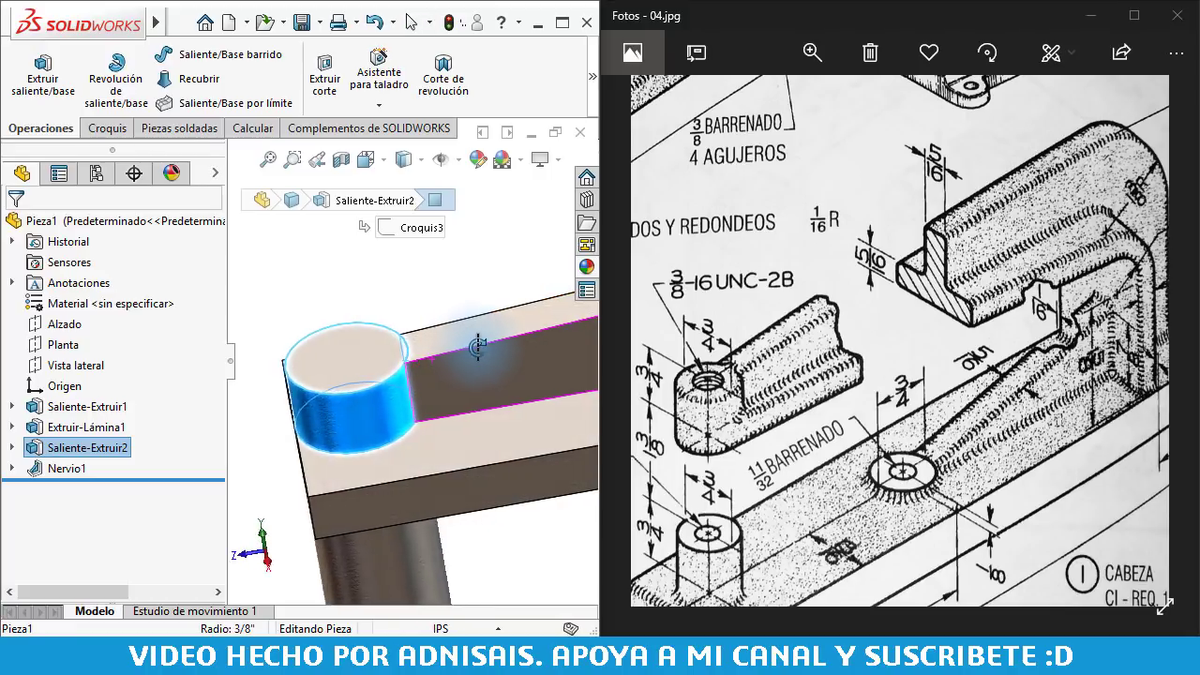
scroll(432, 338, up, 2)
scroll(439, 318, up, 1)
scroll(455, 351, up, 2)
scroll(460, 366, up, 2)
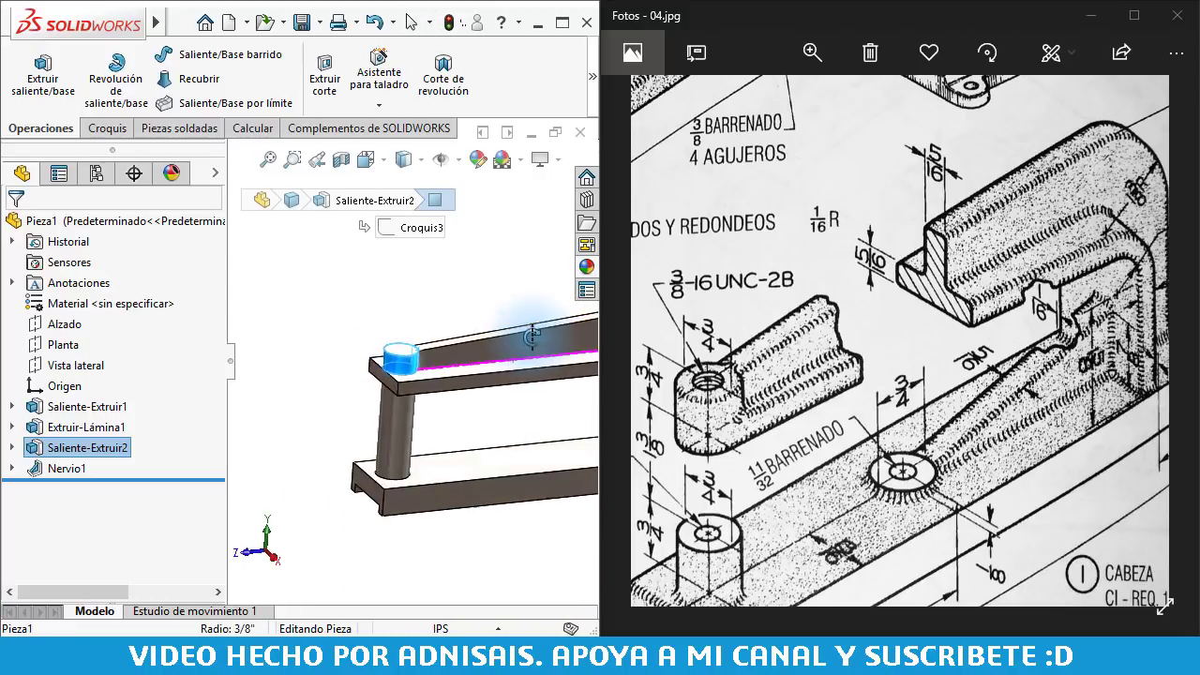
scroll(450, 375, up, 3)
scroll(441, 390, up, 1)
scroll(442, 390, down, 2)
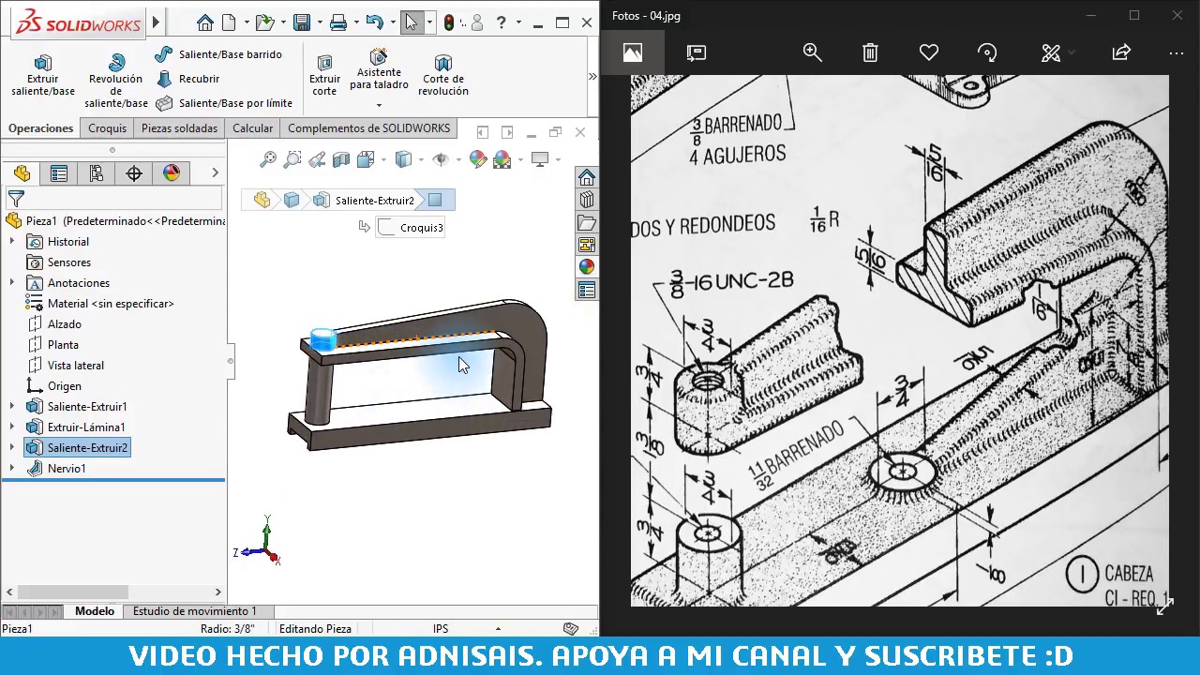
middle_drag(389, 361, 455, 339)
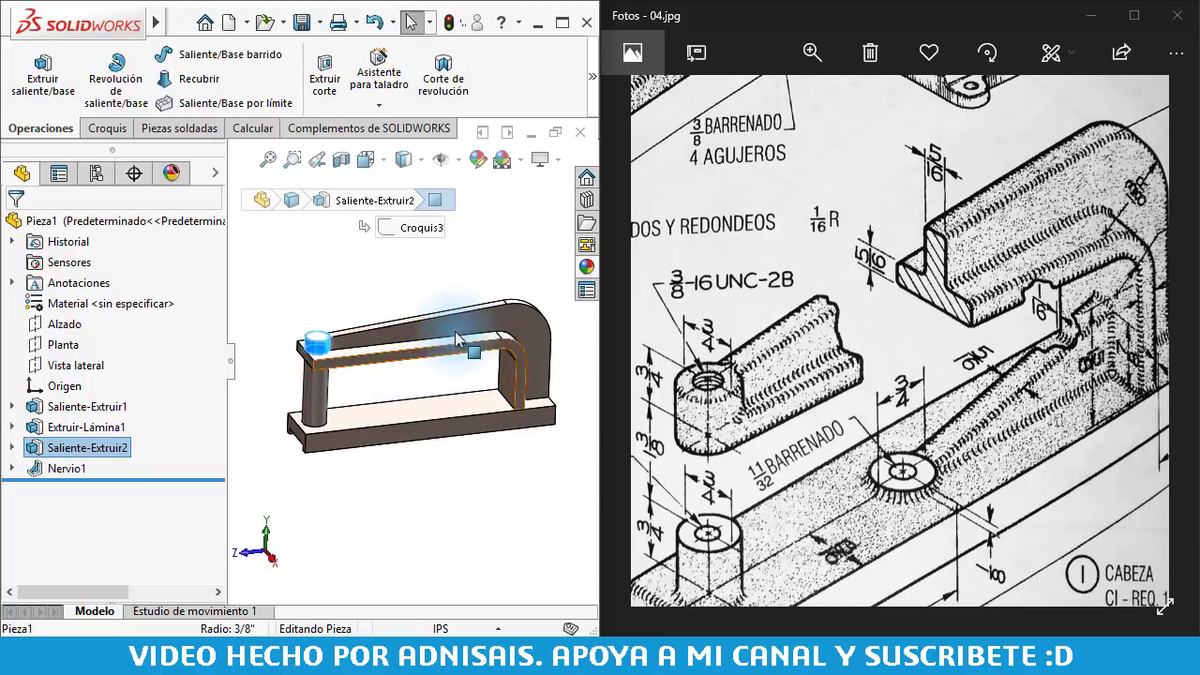
scroll(412, 371, up, 1)
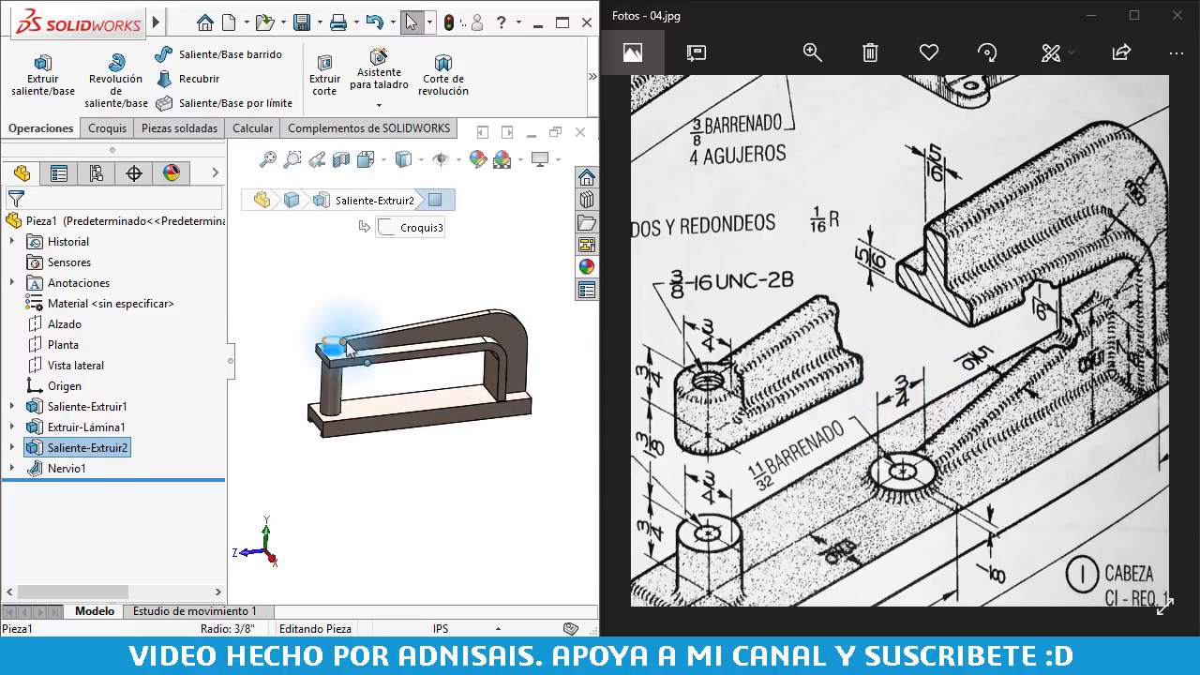
mouse_move(980, 412)
mouse_down()
mouse_move(1007, 335)
mouse_move(990, 307)
mouse_up()
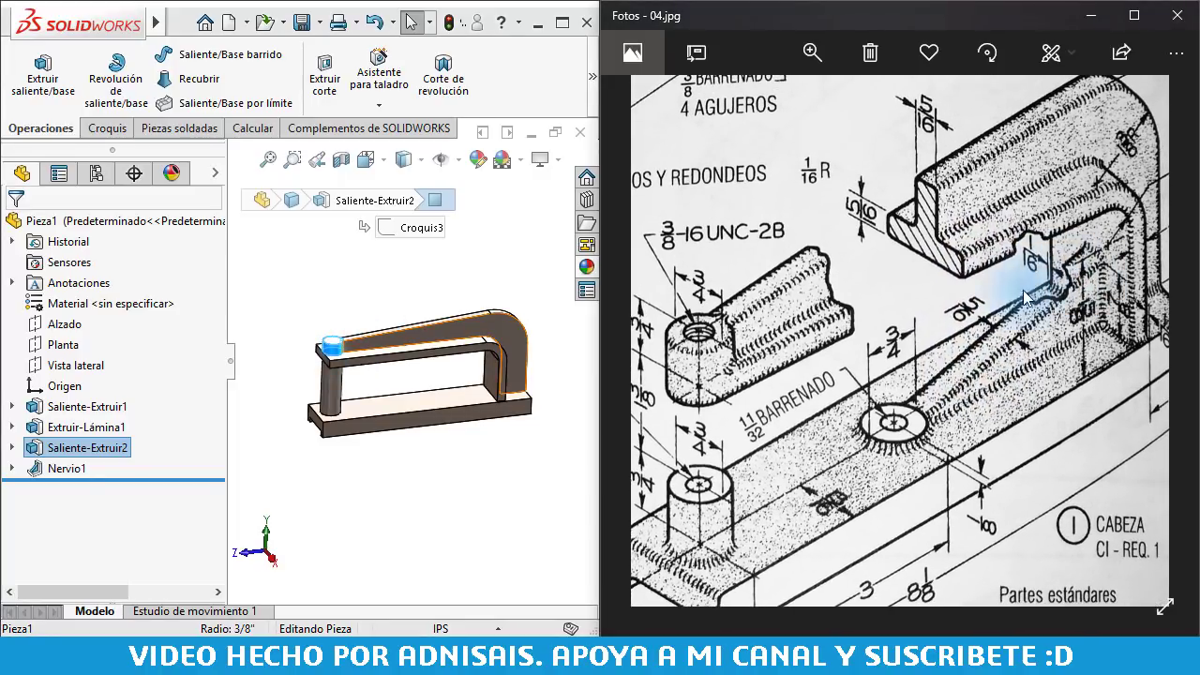
mouse_move(845, 314)
mouse_down()
mouse_move(871, 308)
mouse_move(920, 345)
mouse_up()
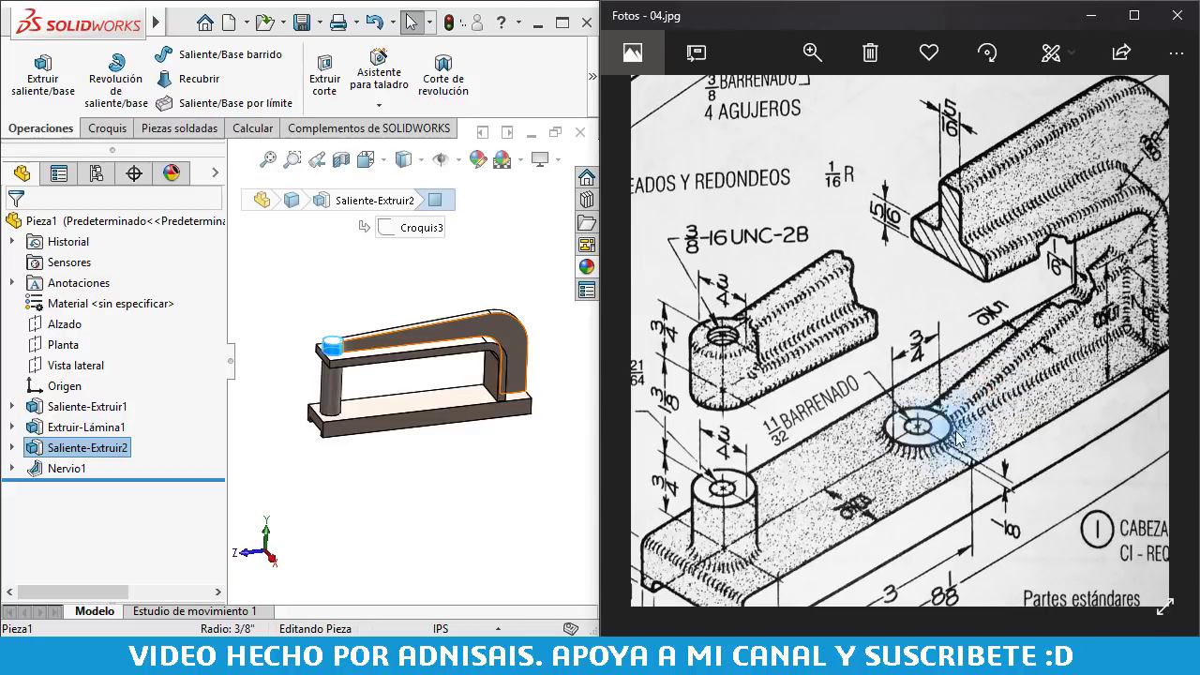
scroll(407, 429, down, 5)
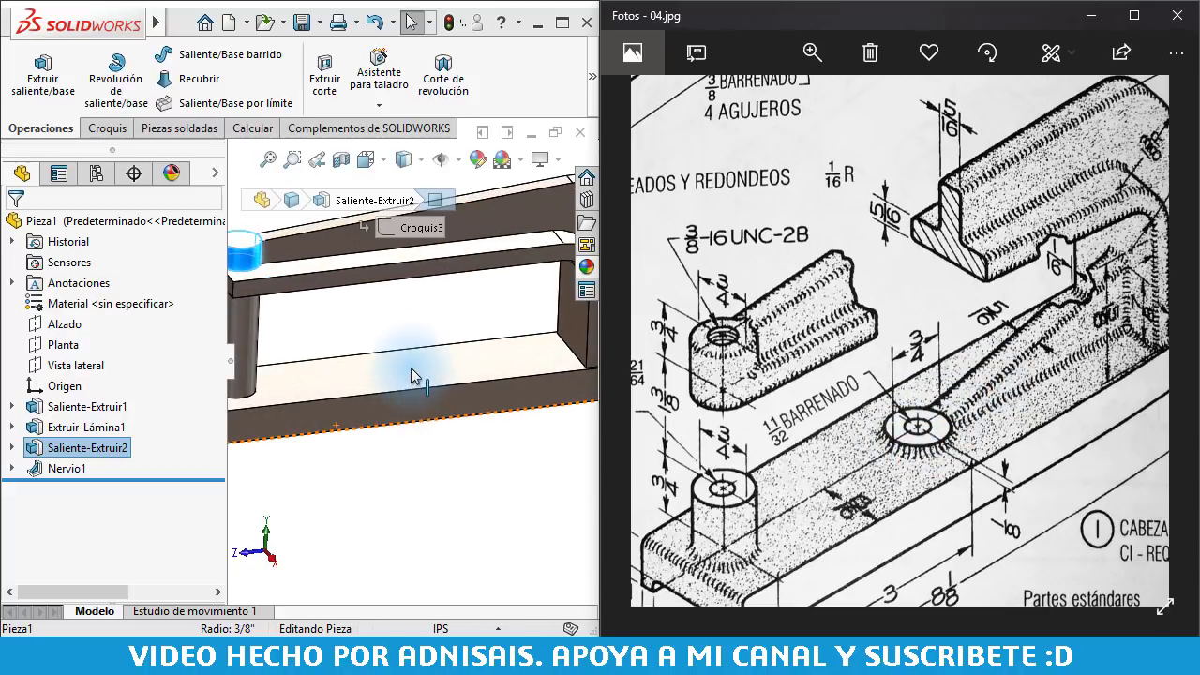
click(411, 368)
scroll(983, 402, down, 1)
scroll(983, 401, down, 2)
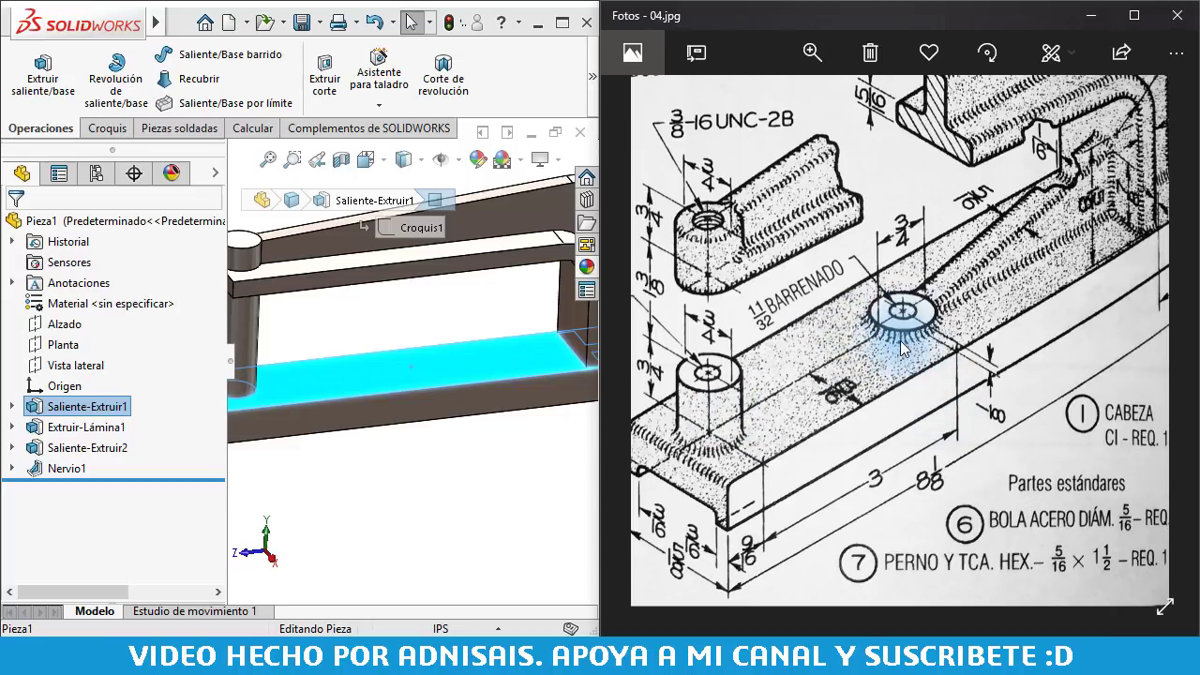
scroll(412, 389, up, 3)
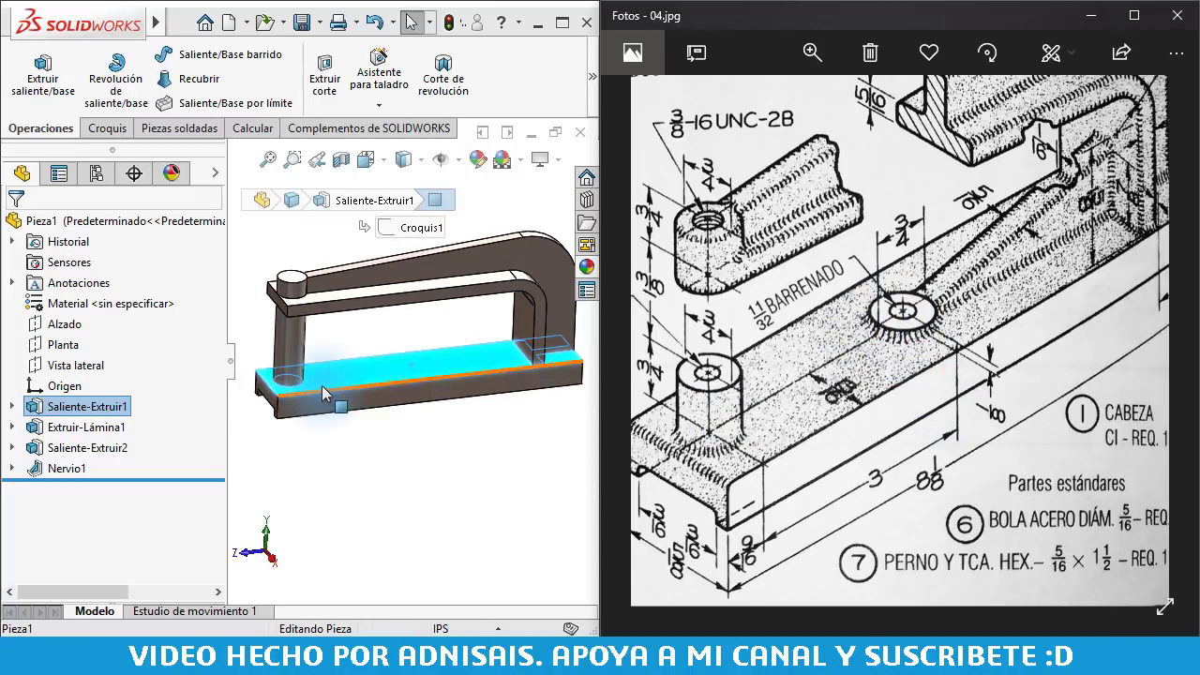
scroll(360, 379, down, 2)
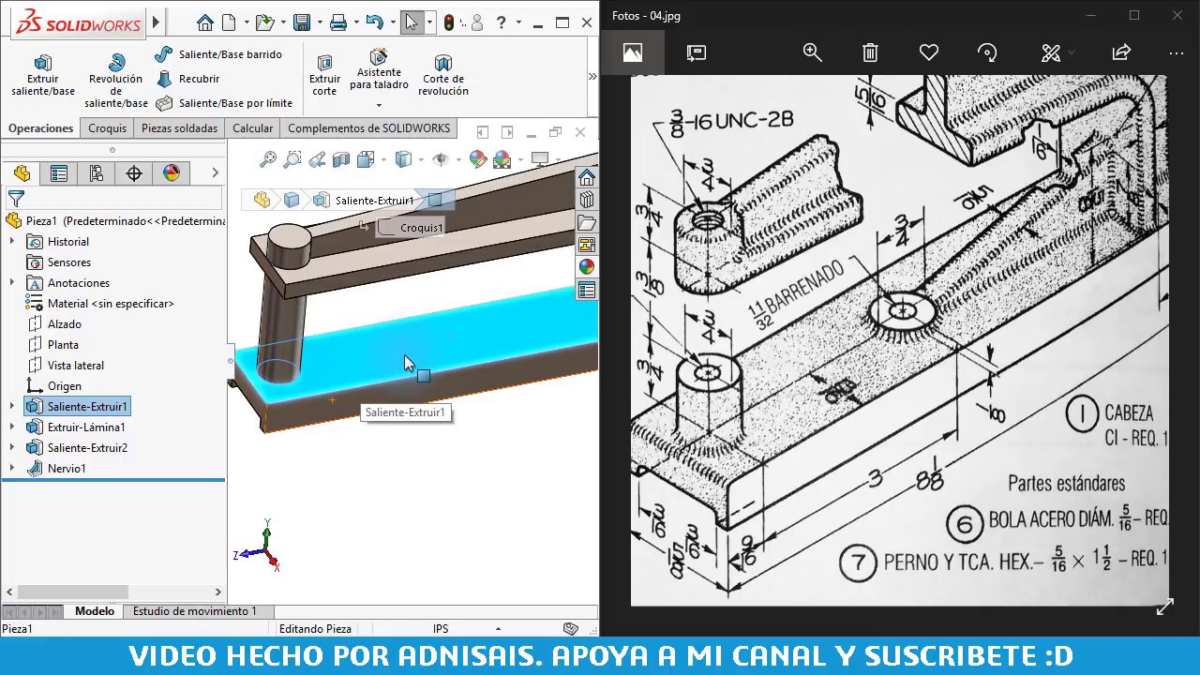
click(292, 354)
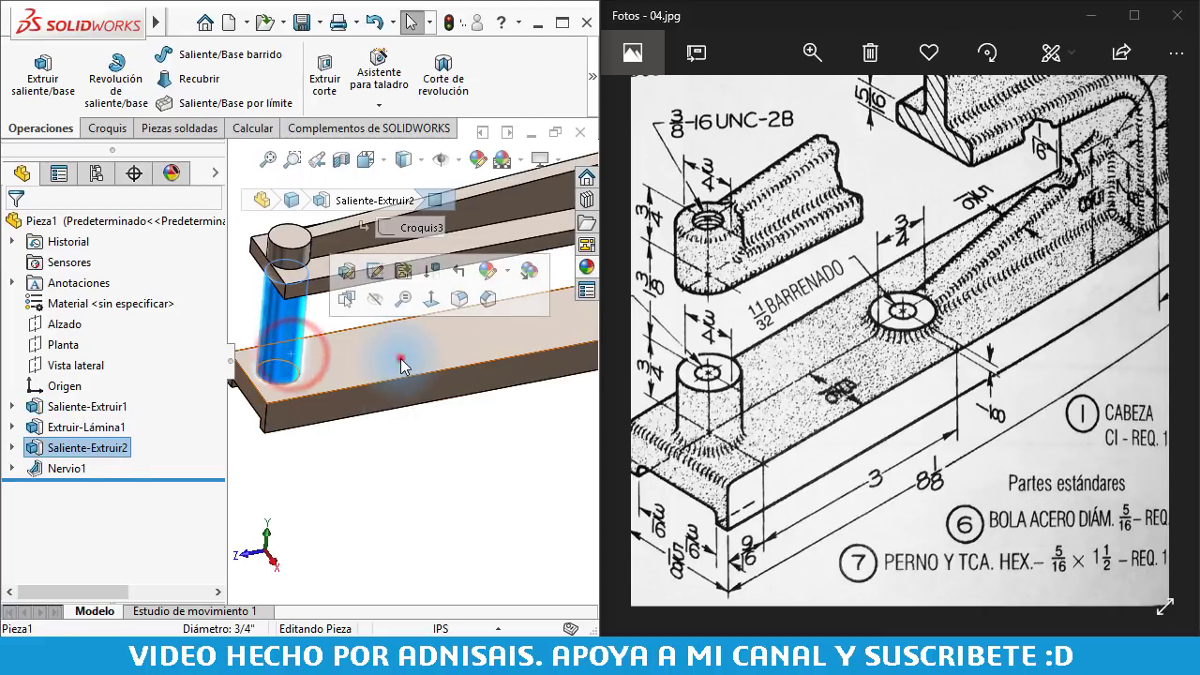
- Sketch a circle on the base plate's top face with its centre aligned to the origin
click(401, 364)
click(486, 306)
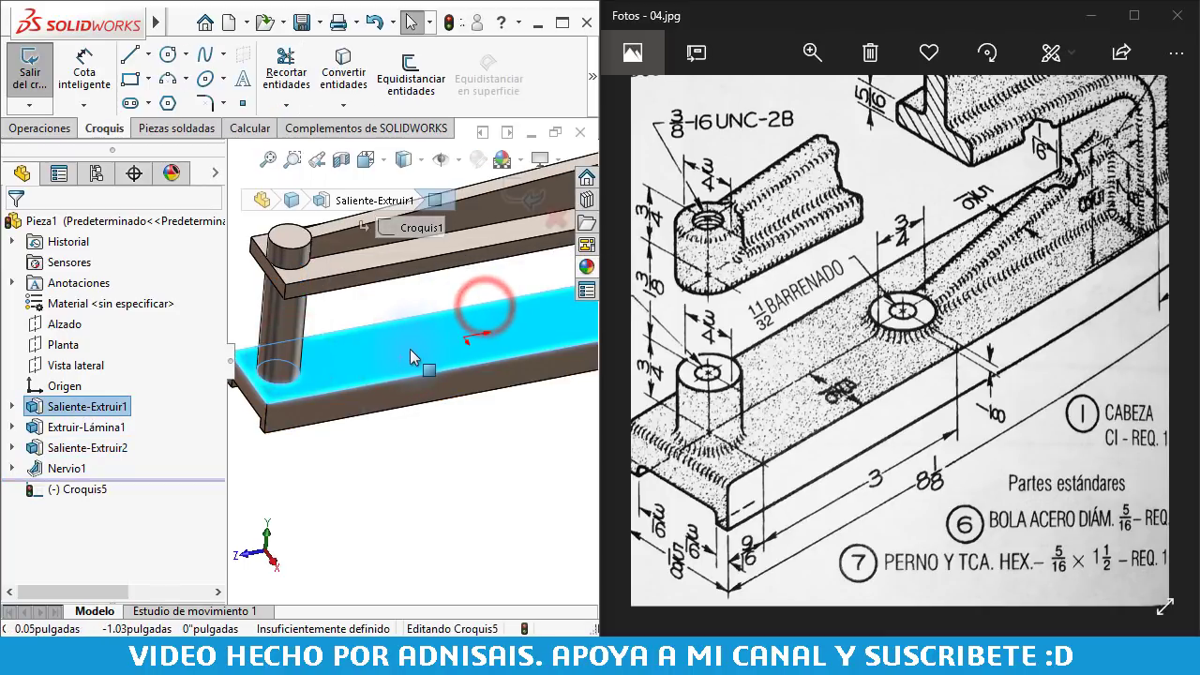
click(167, 53)
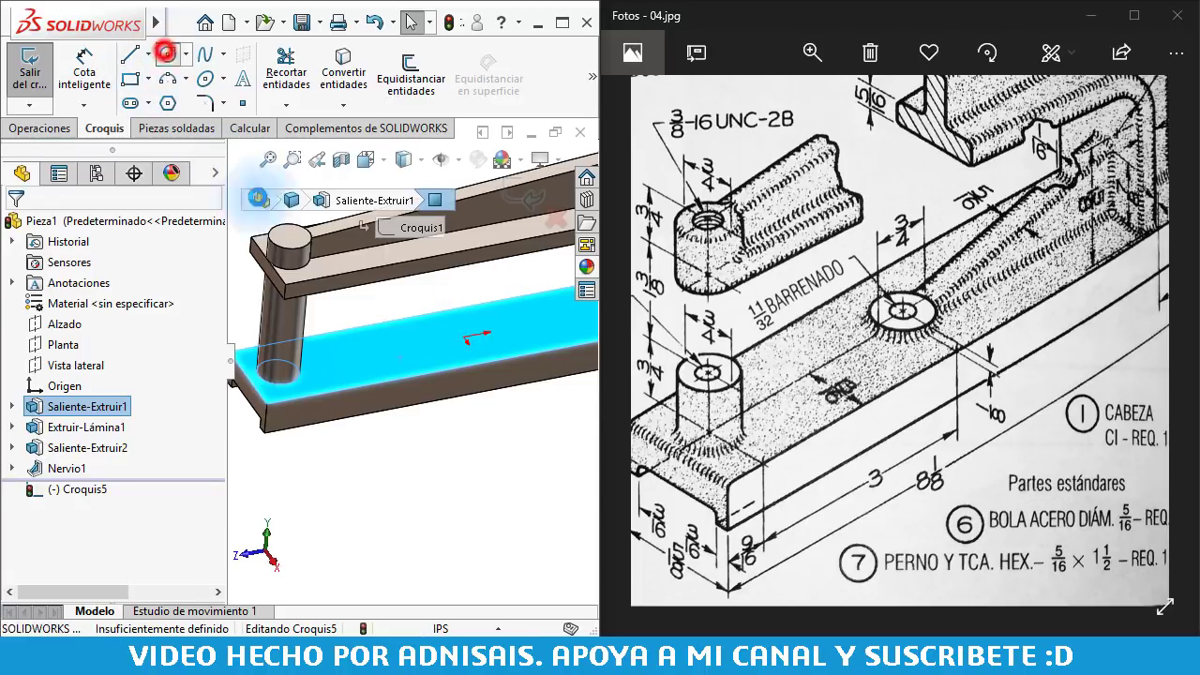
click(401, 350)
click(419, 349)
key(Escape)
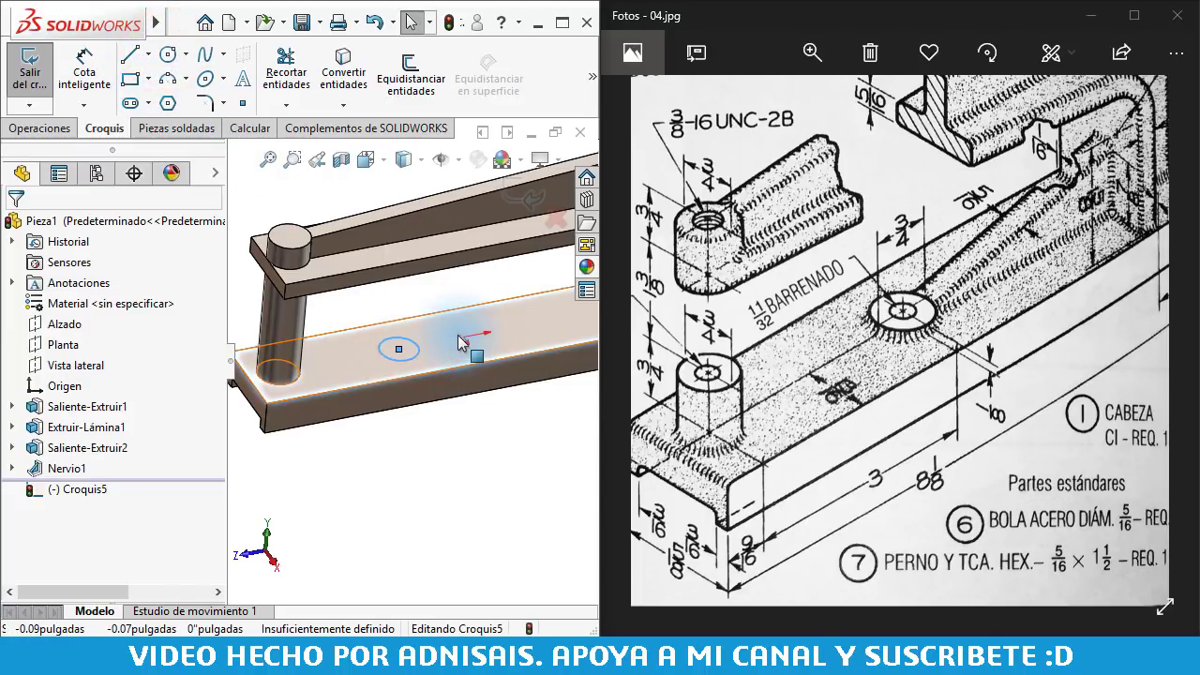
click(437, 300)
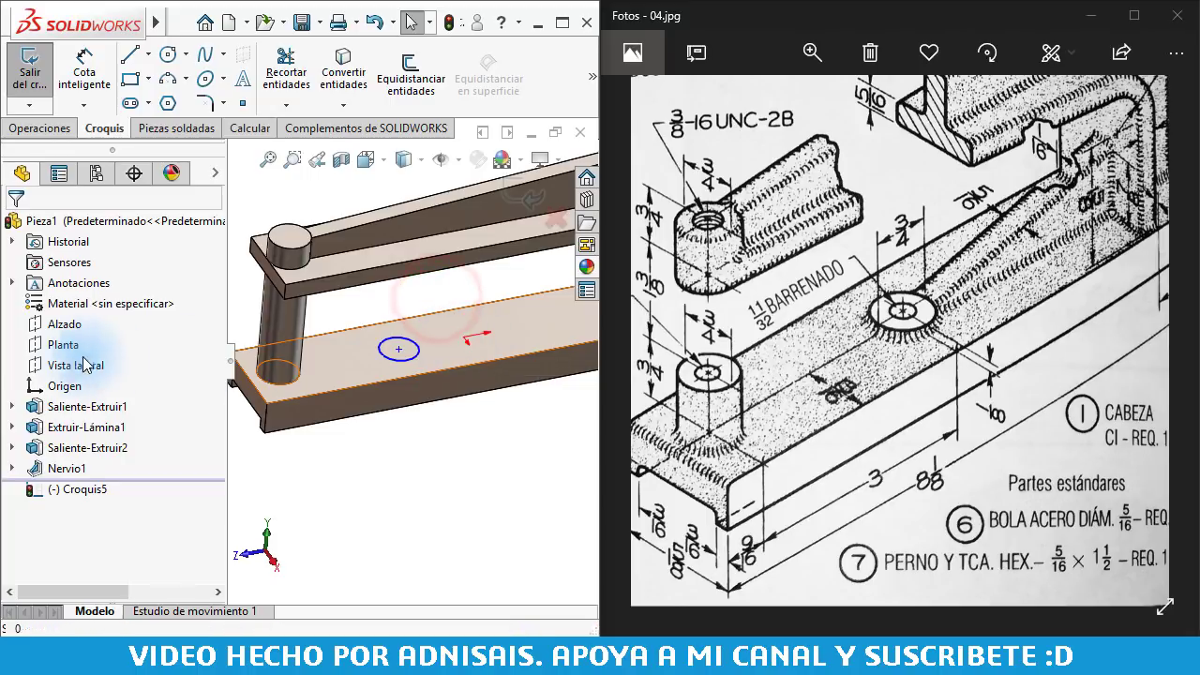
click(61, 385)
ctrl+click(399, 350)
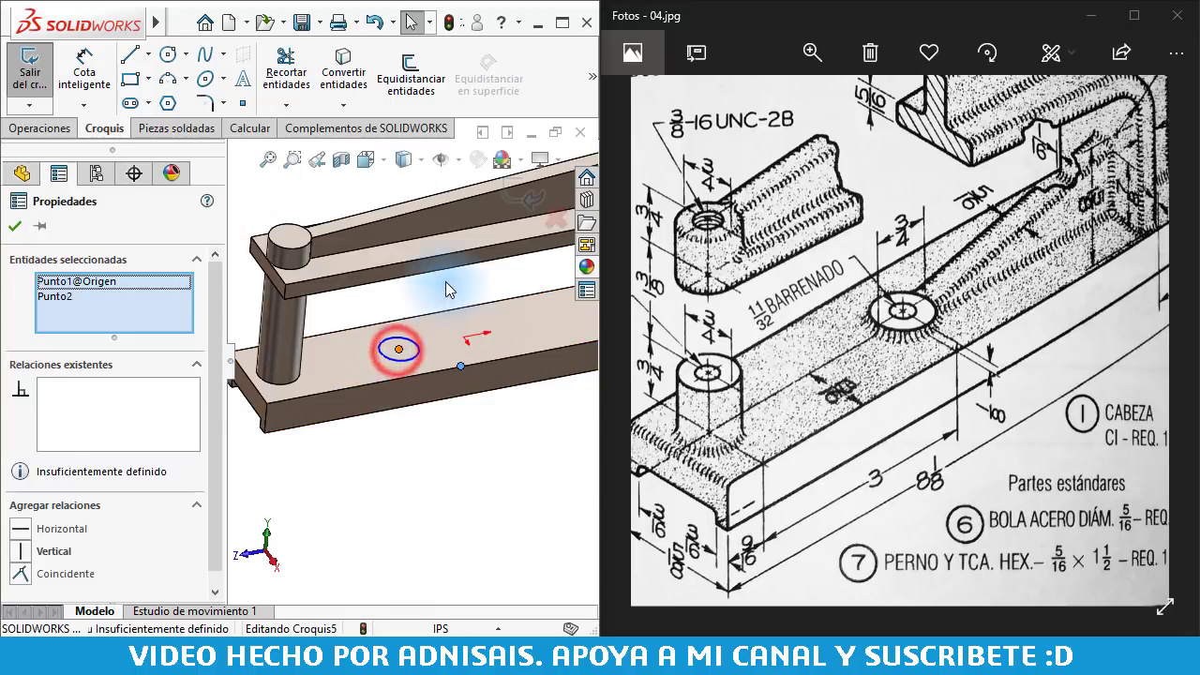
click(471, 261)
click(453, 470)
- Dimension the circle to 0.75 in diameter and 3 in from the post
key(d)
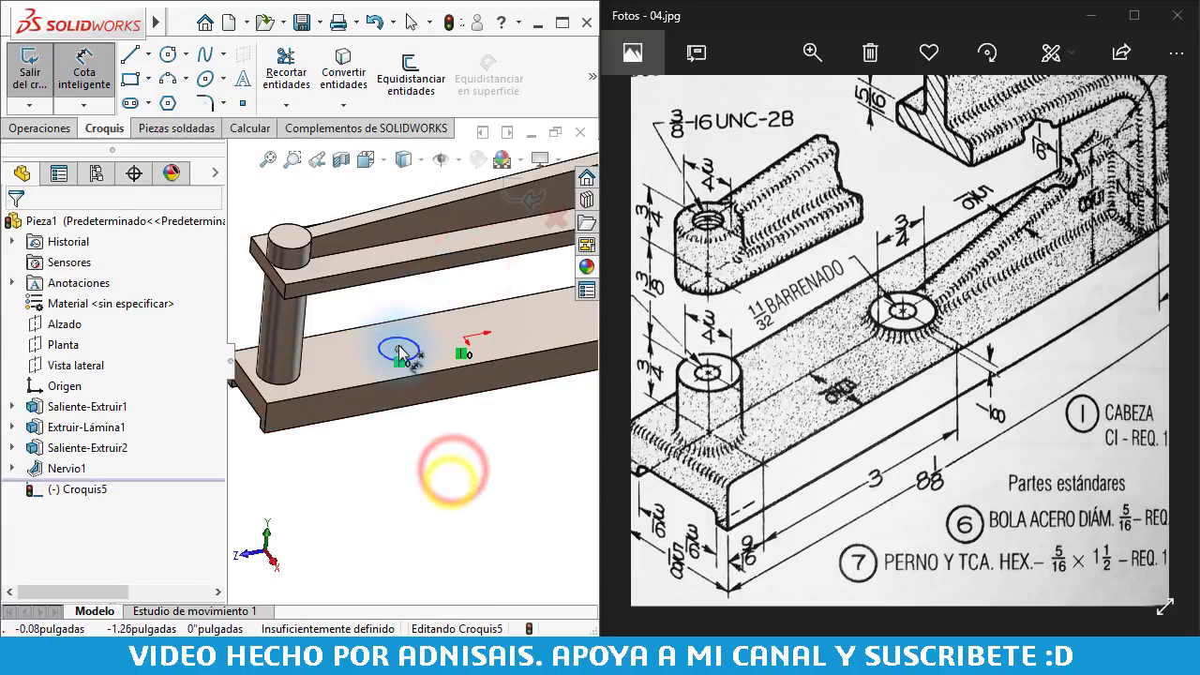
click(411, 345)
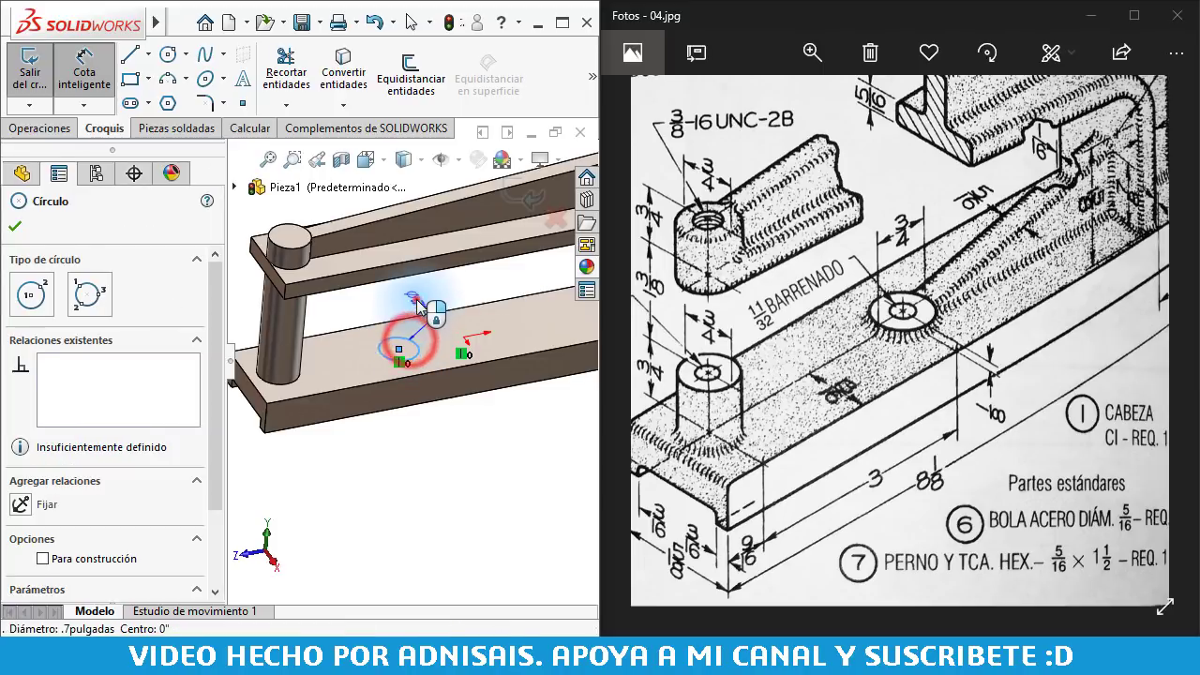
click(415, 296)
text(.75)
key(Return)
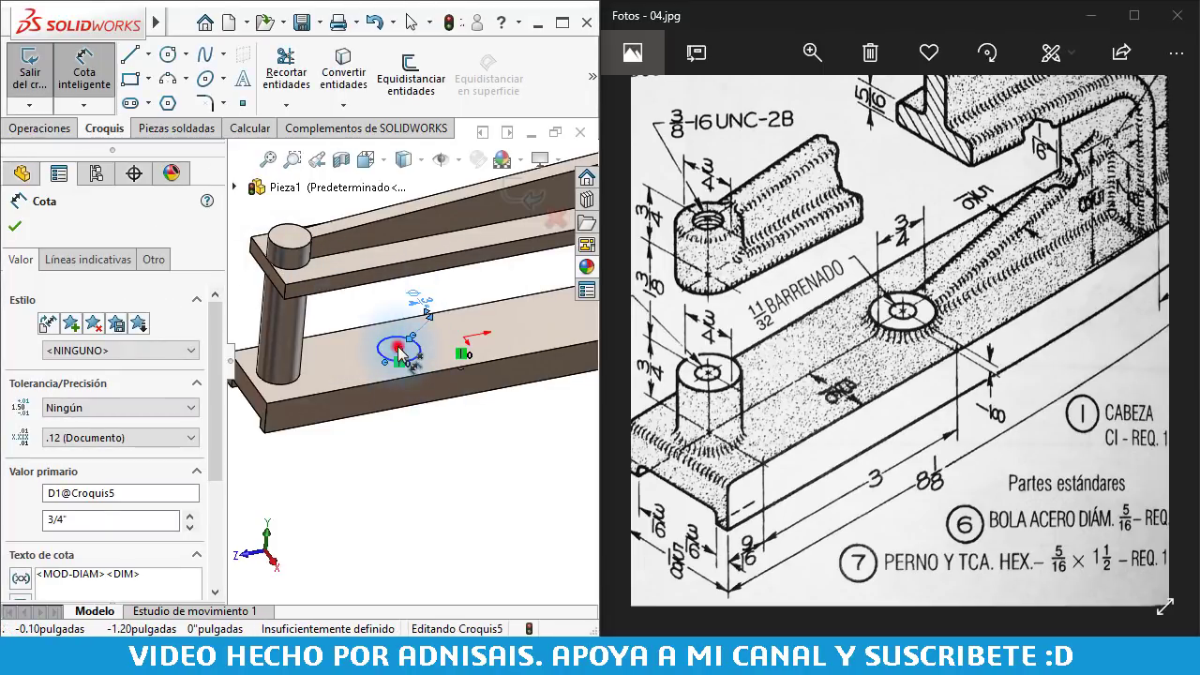
click(398, 349)
click(283, 385)
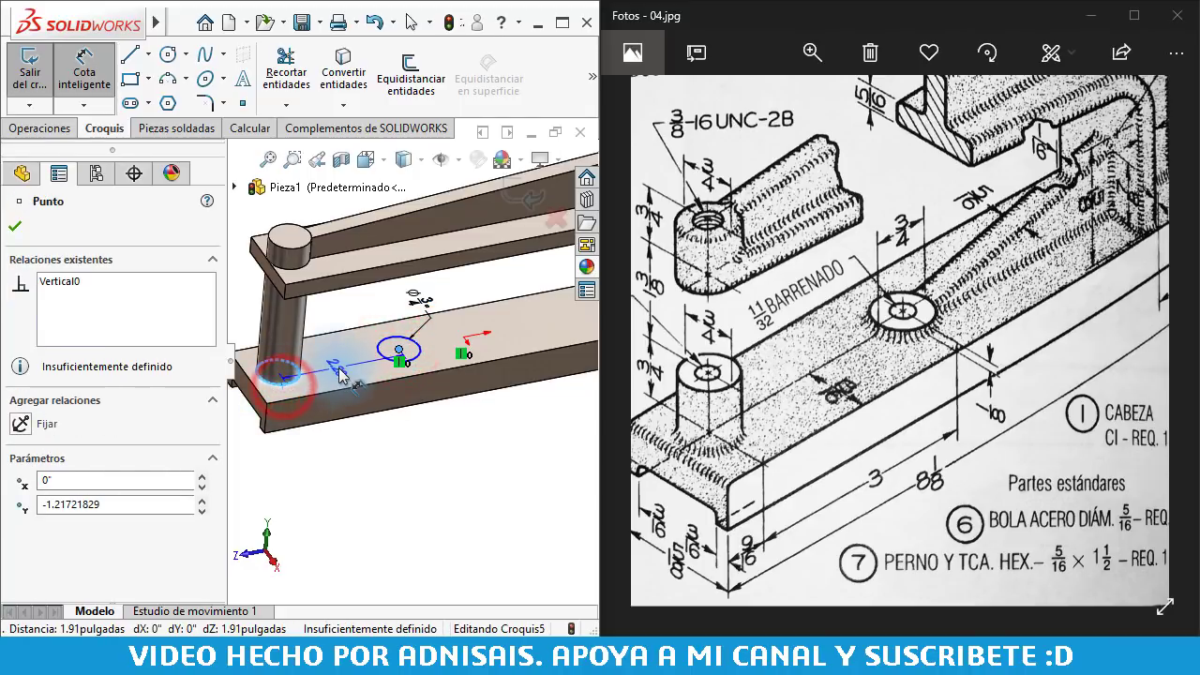
click(338, 373)
text(3)
key(Return)
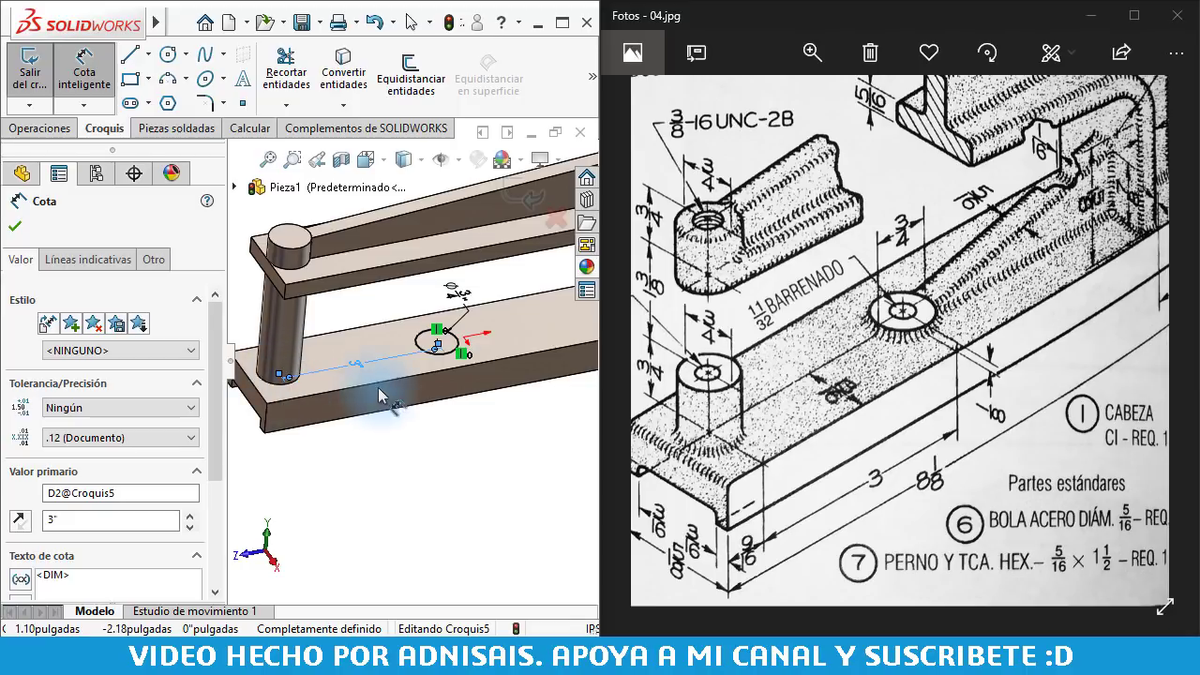
scroll(394, 347, down, 3)
key(Escape)
- Extrude the 3/4" circle 0.12 in to create Saliente-Extruir3
click(39, 128)
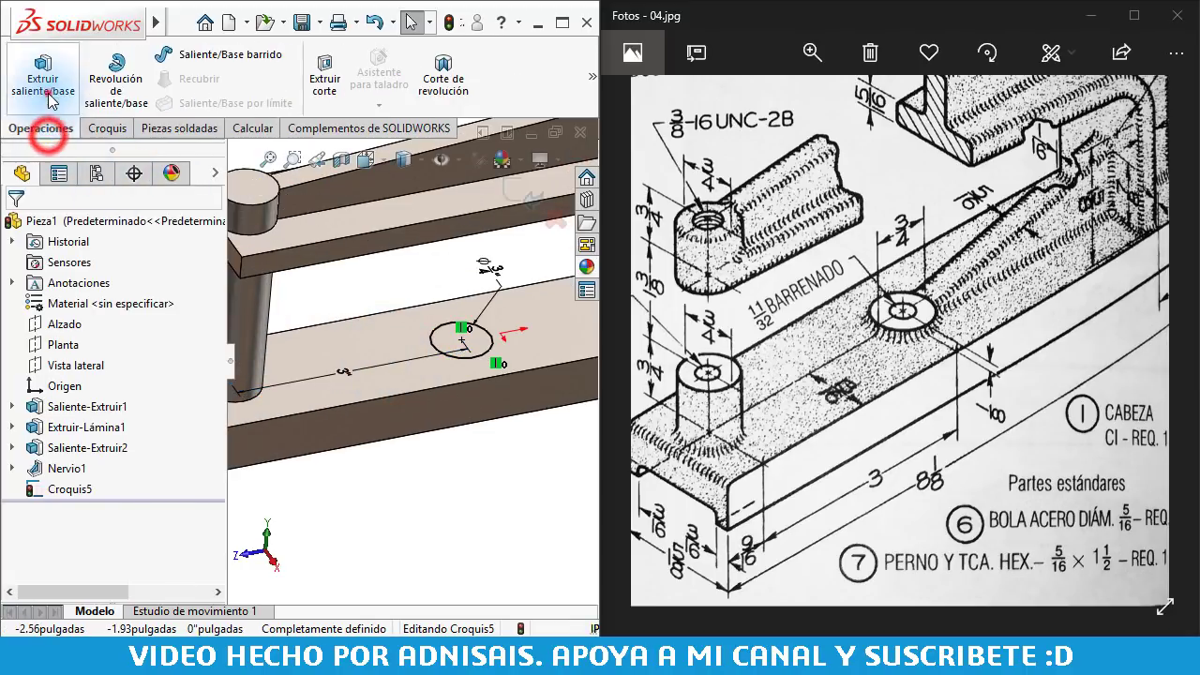
click(43, 74)
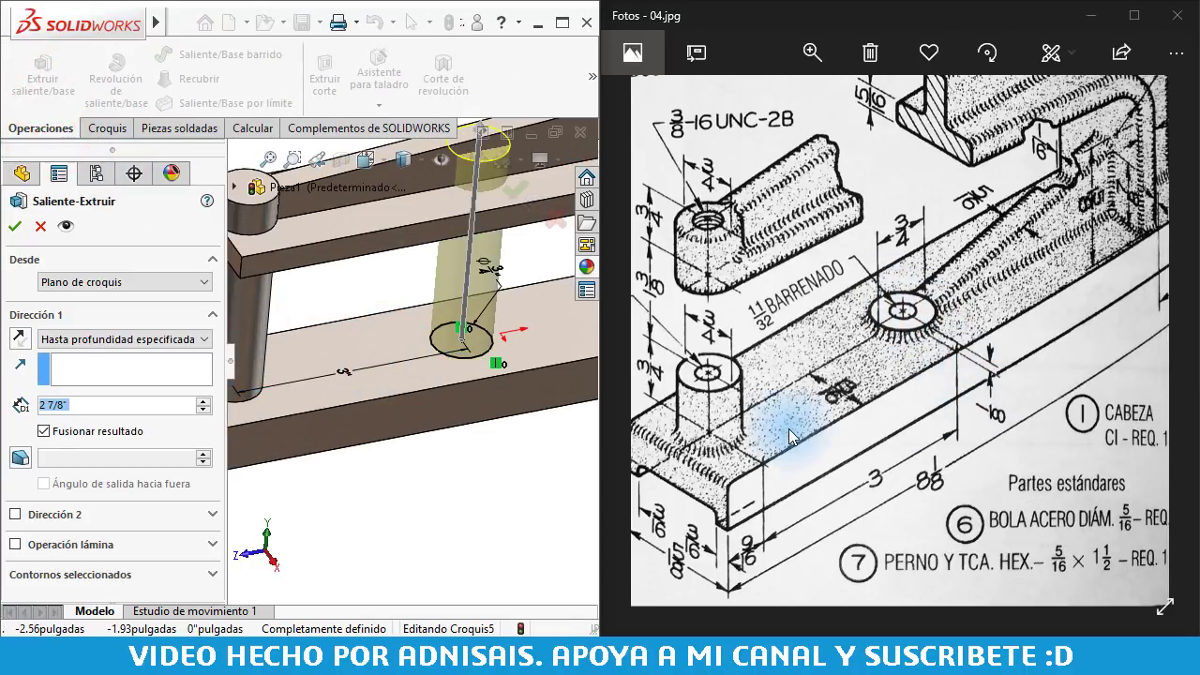
text(.12)
key(Return)
key(Return)
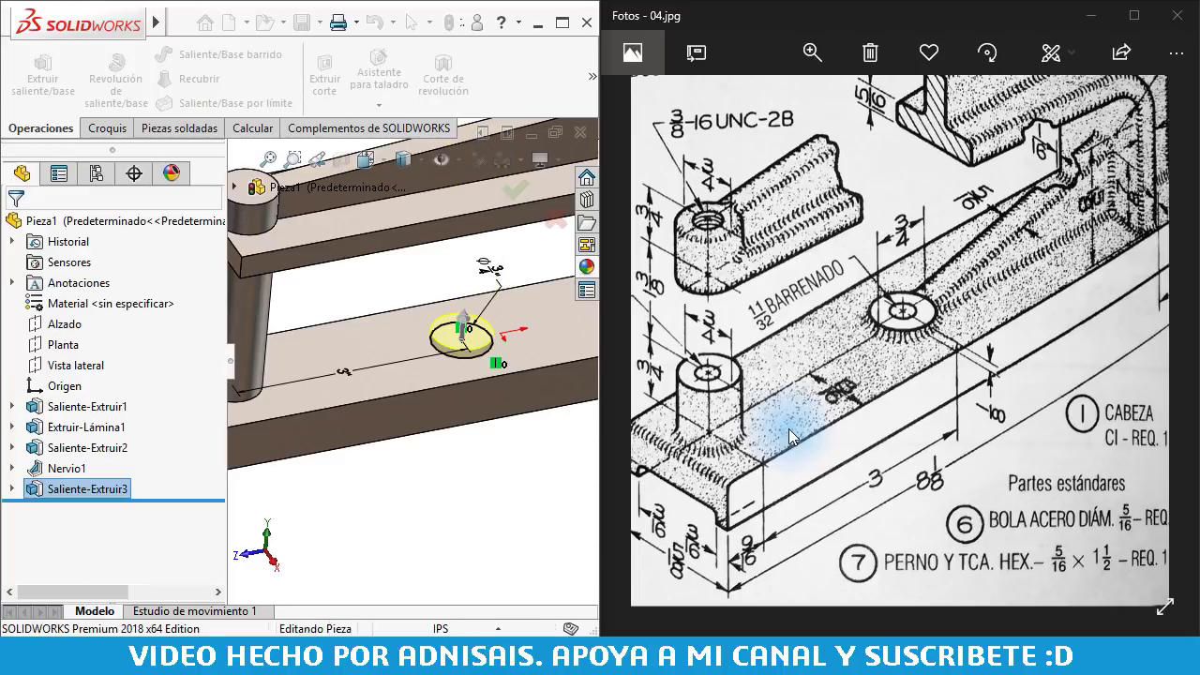
scroll(470, 374, up, 3)
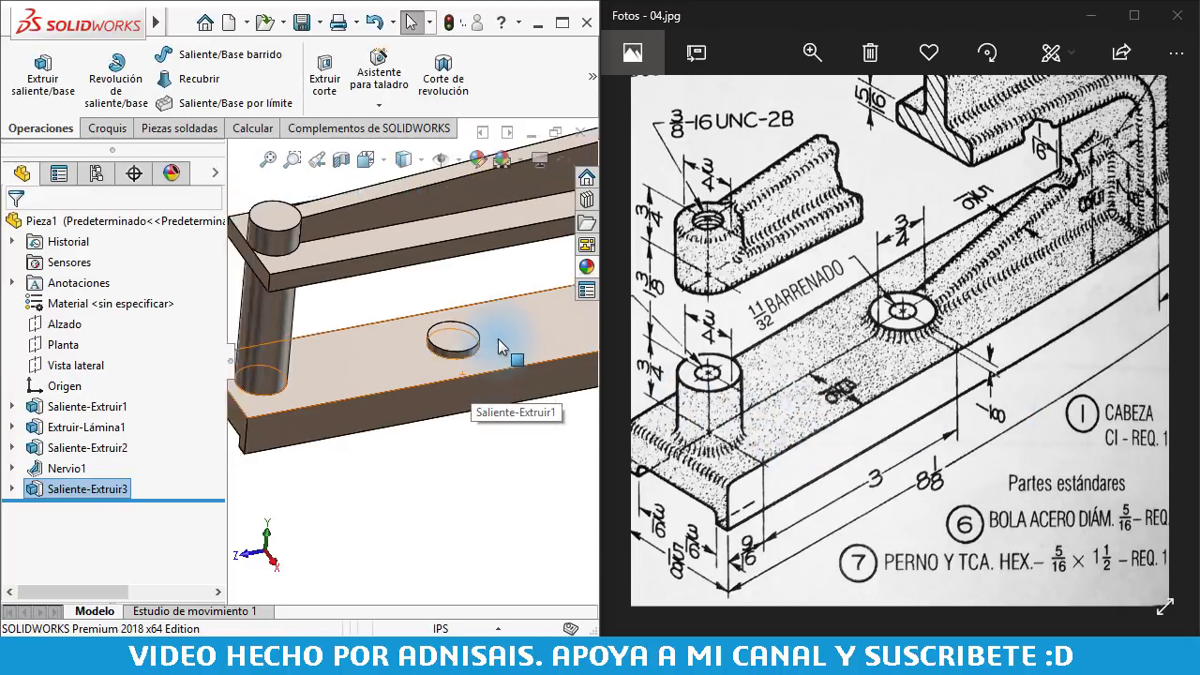
scroll(498, 338, up, 2)
scroll(513, 341, down, 2)
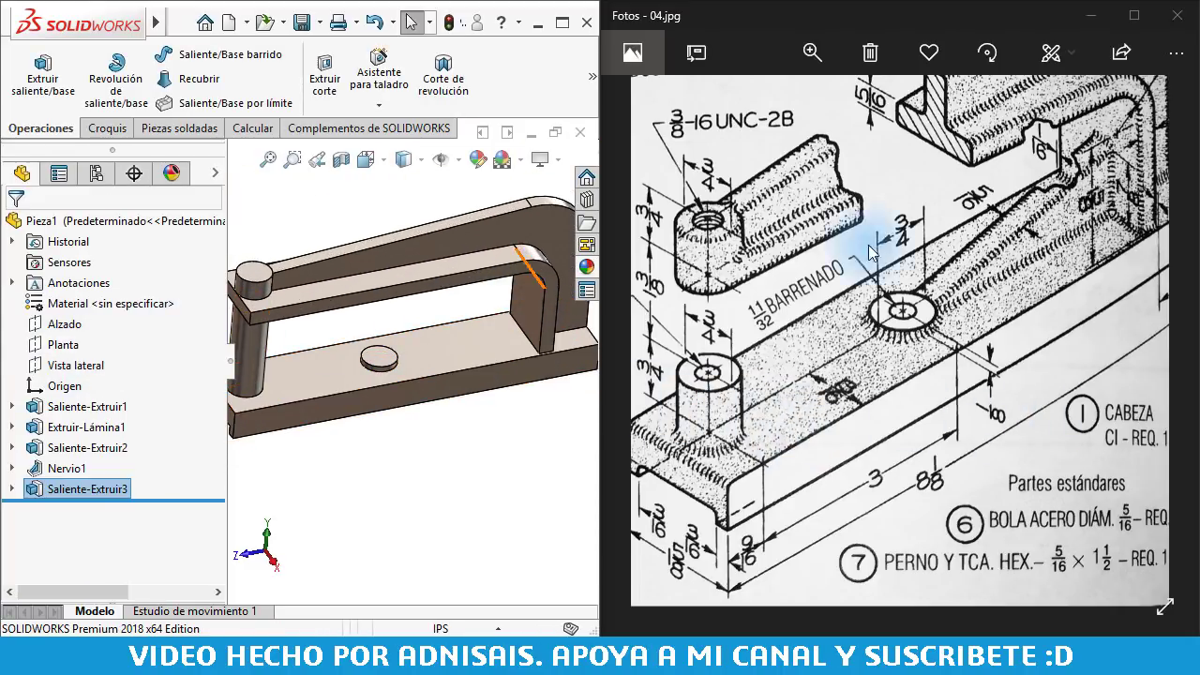
scroll(1061, 228, up, 2)
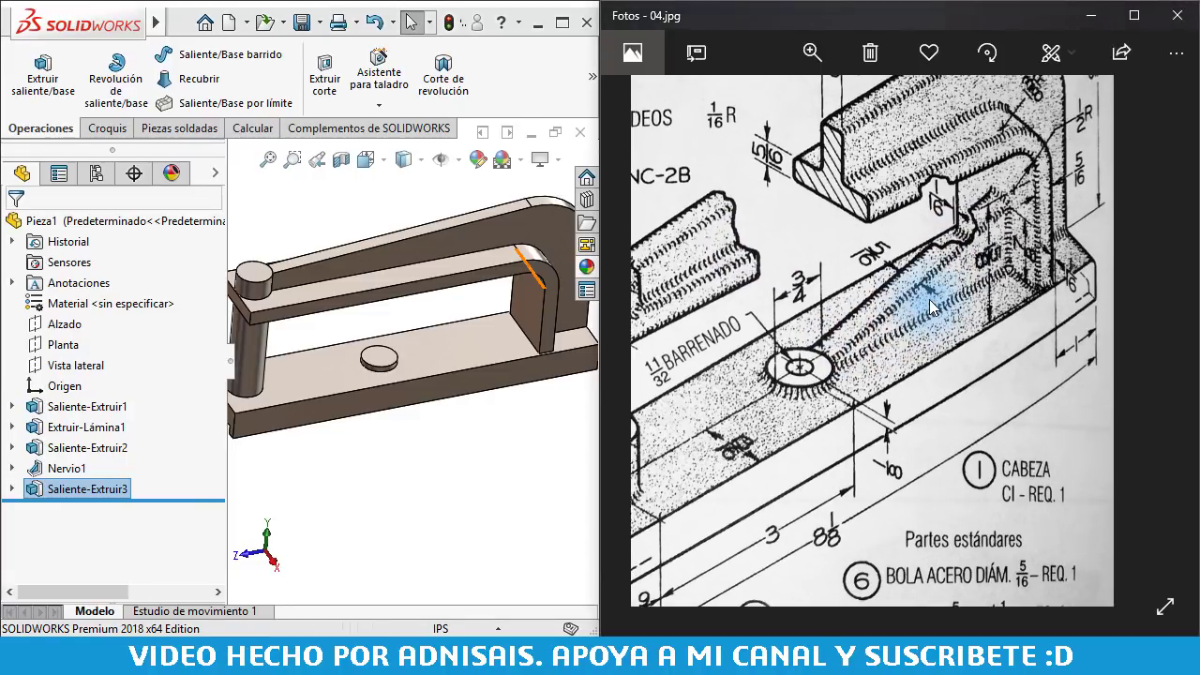
- Sketch a line on the side plane from the base's top edge toward the arm's bend
click(71, 365)
click(79, 334)
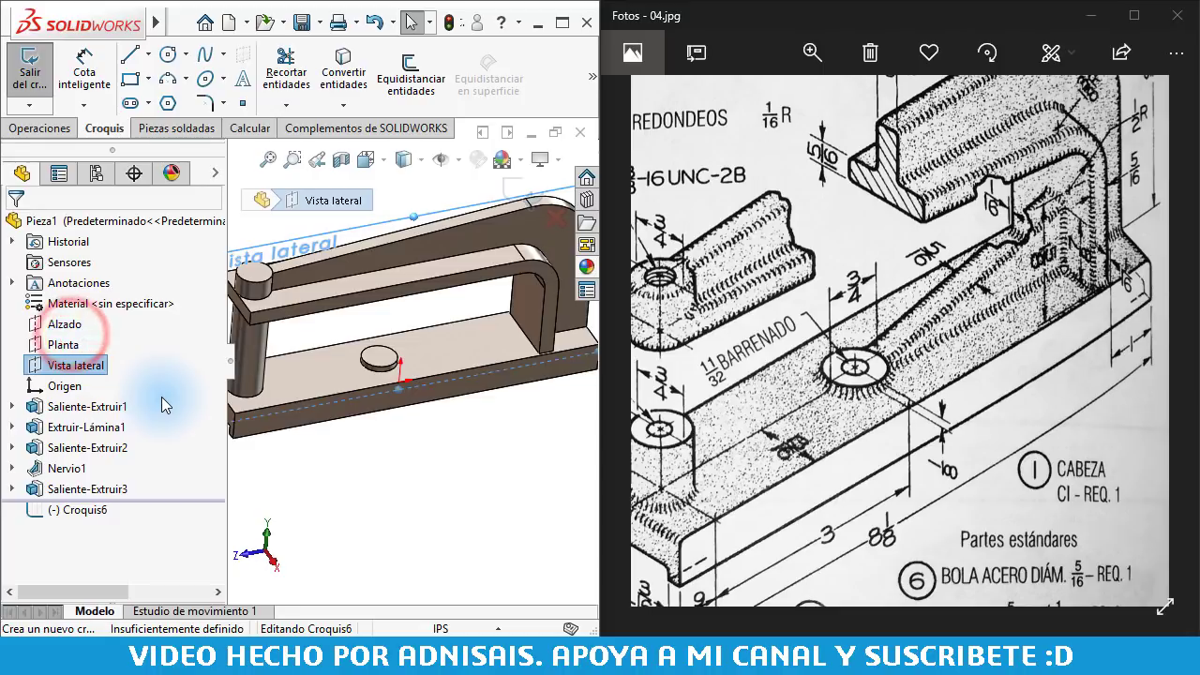
click(129, 54)
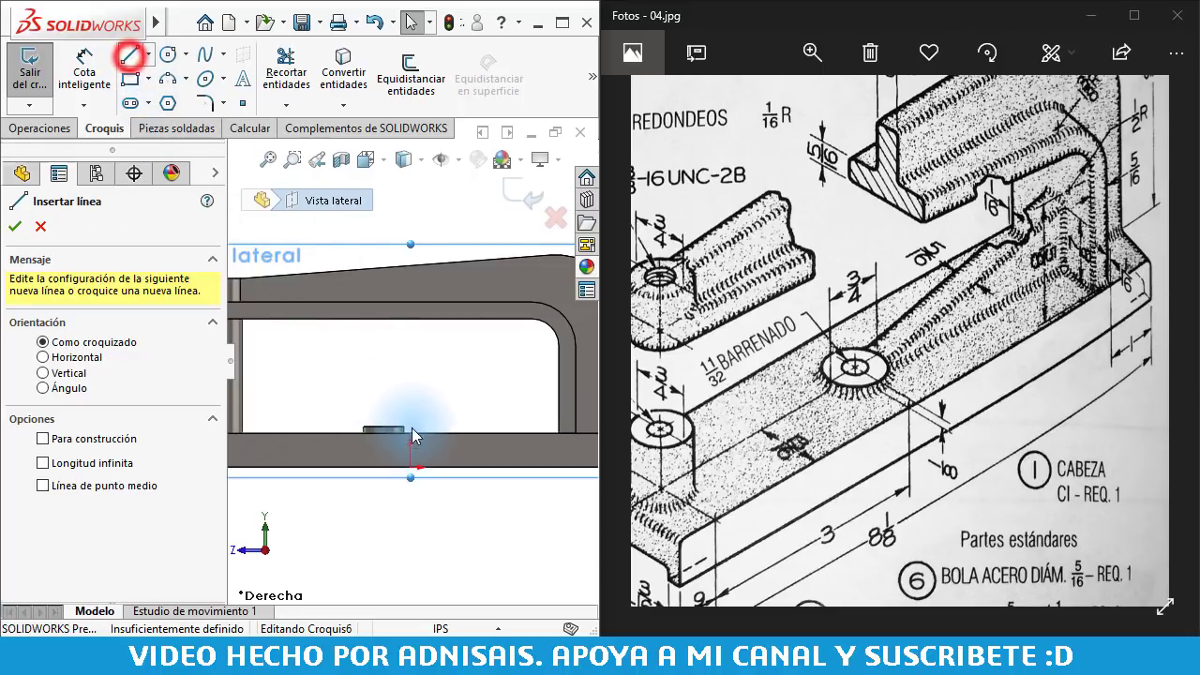
click(404, 428)
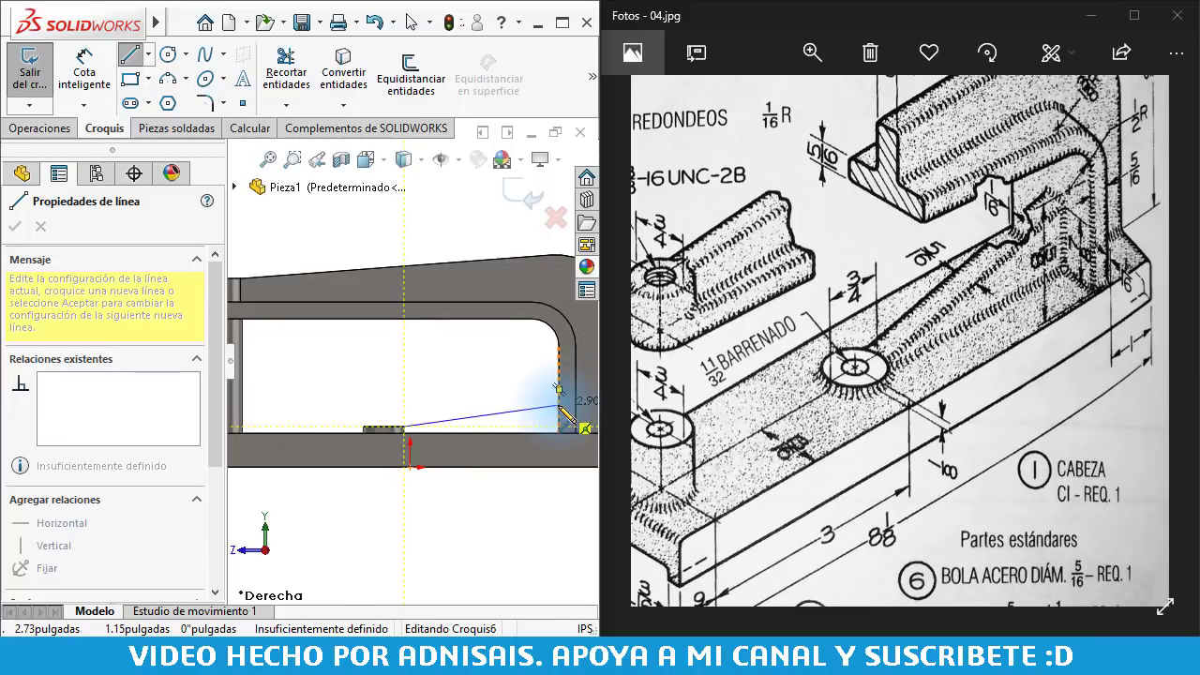
click(558, 406)
key(Escape)
scroll(494, 449, down, 2)
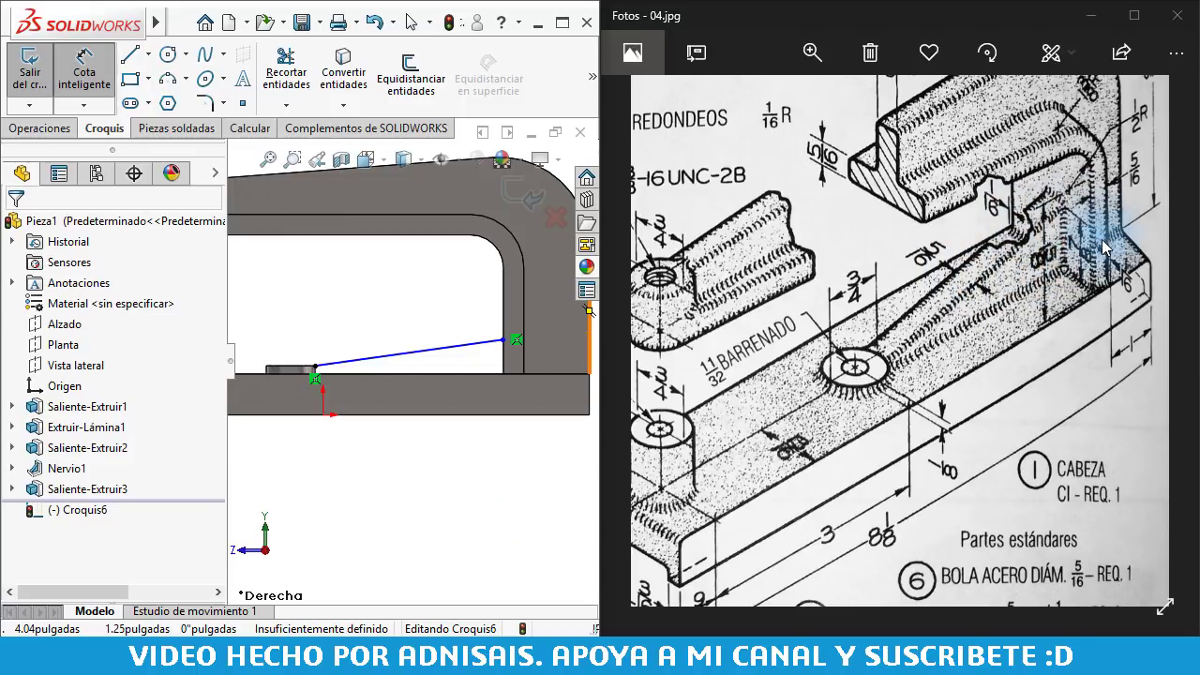
- Dimension the line's upper endpoint 7/8 in above the base edge
click(505, 342)
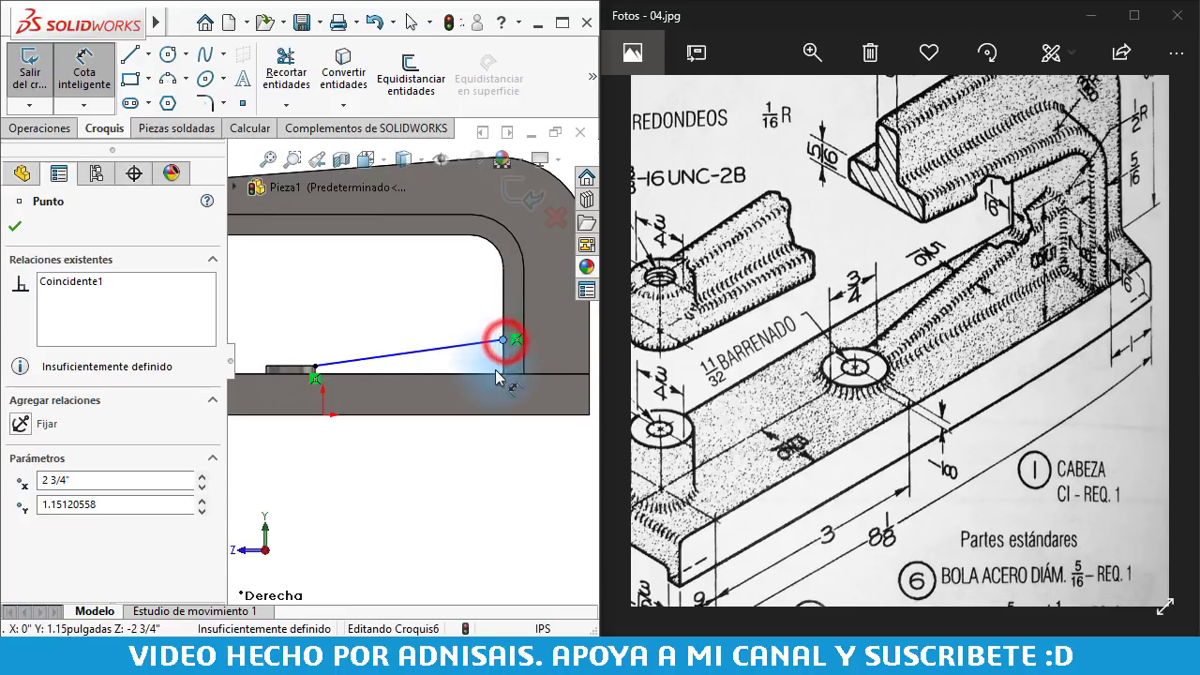
click(493, 373)
click(561, 354)
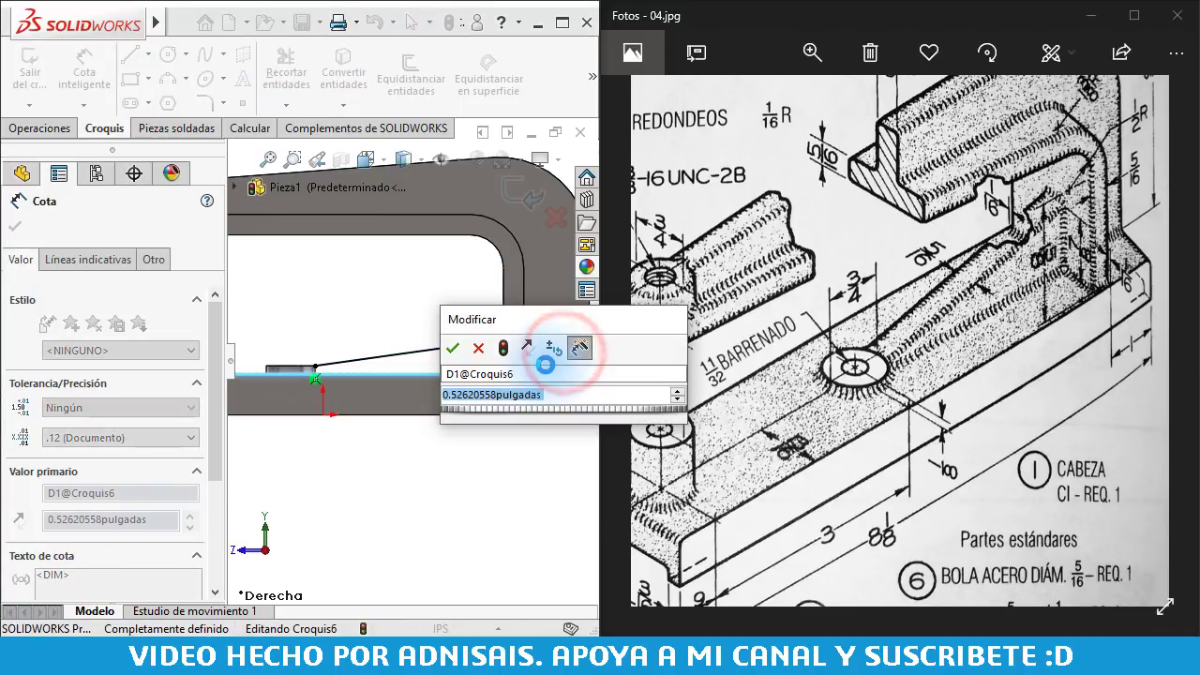
text(7/8)
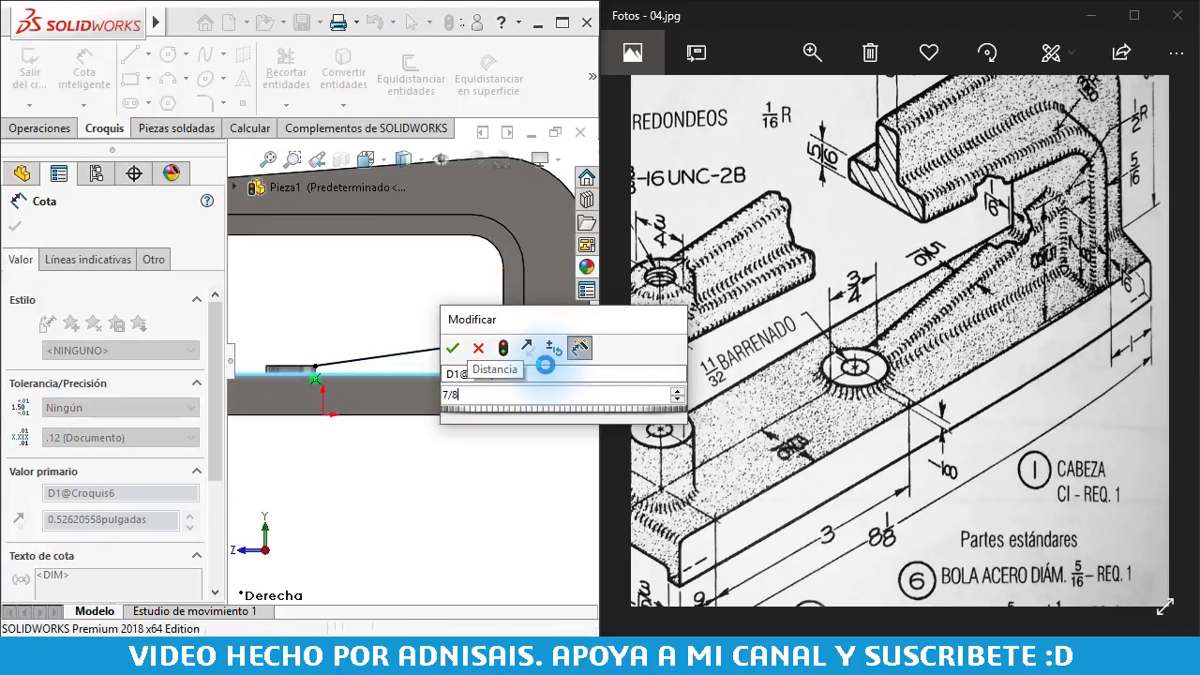
key(Return)
middle_drag(506, 347, 361, 317)
key(Escape)
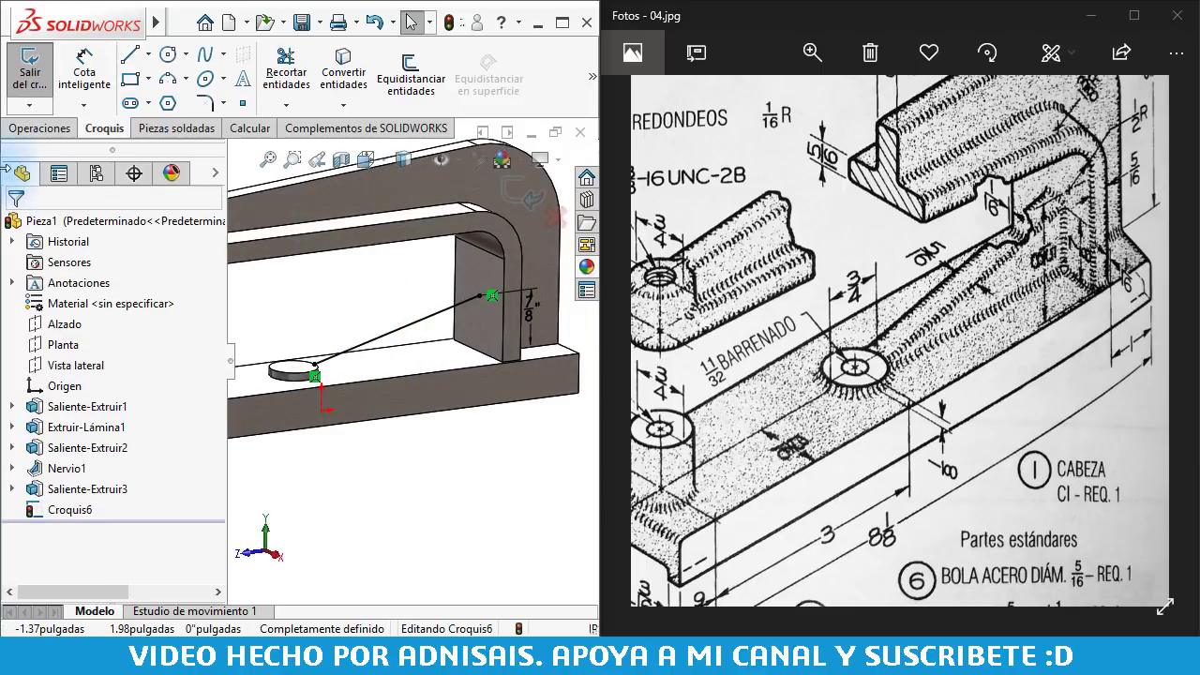
click(13, 134)
click(592, 76)
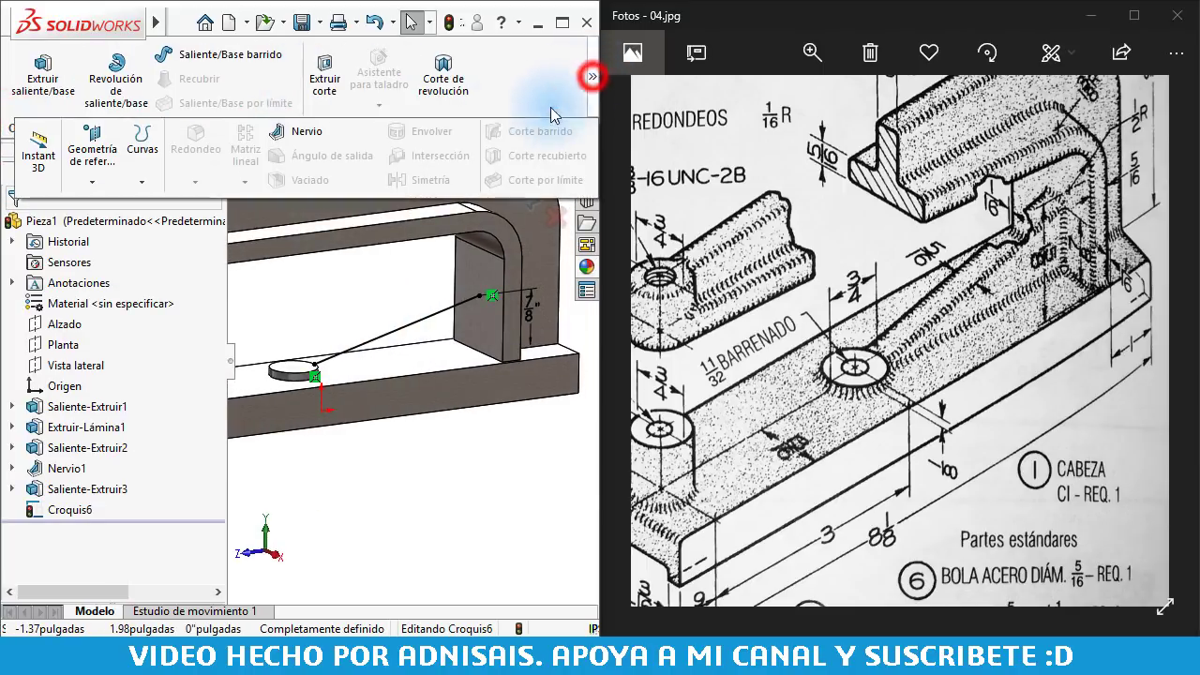
- Create rib Nervio2, 5/16 in thick from Croquis6, bracing the low boss to the arm
click(279, 137)
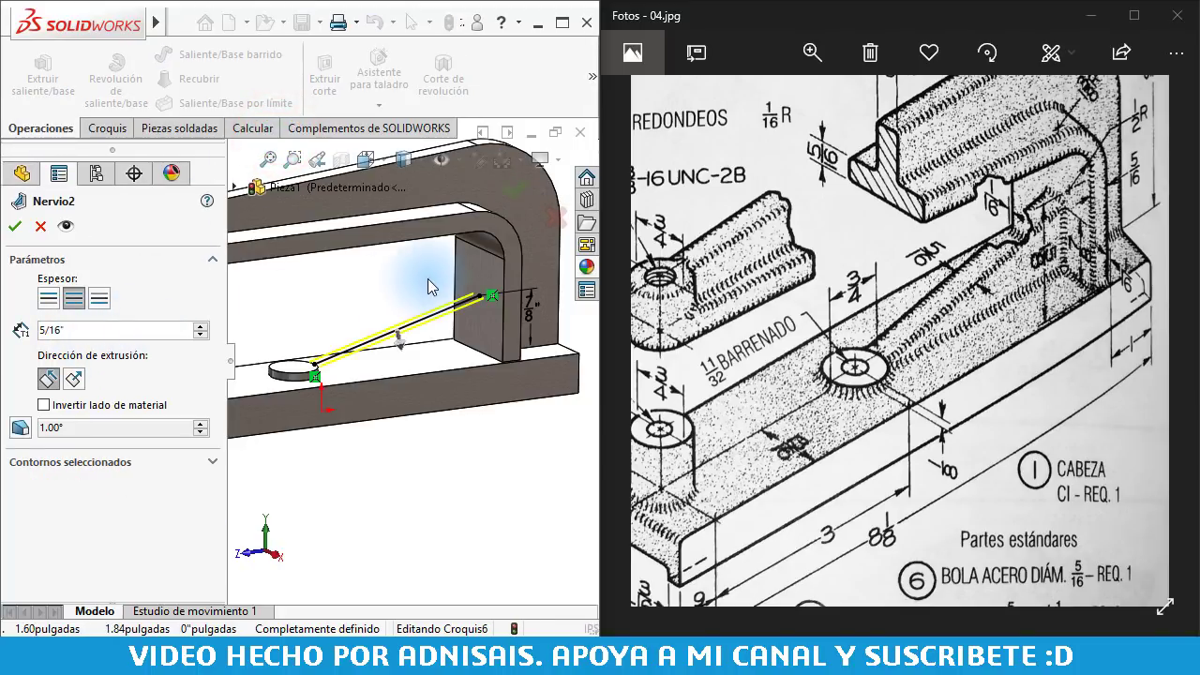
middle_drag(431, 286, 375, 309)
click(14, 226)
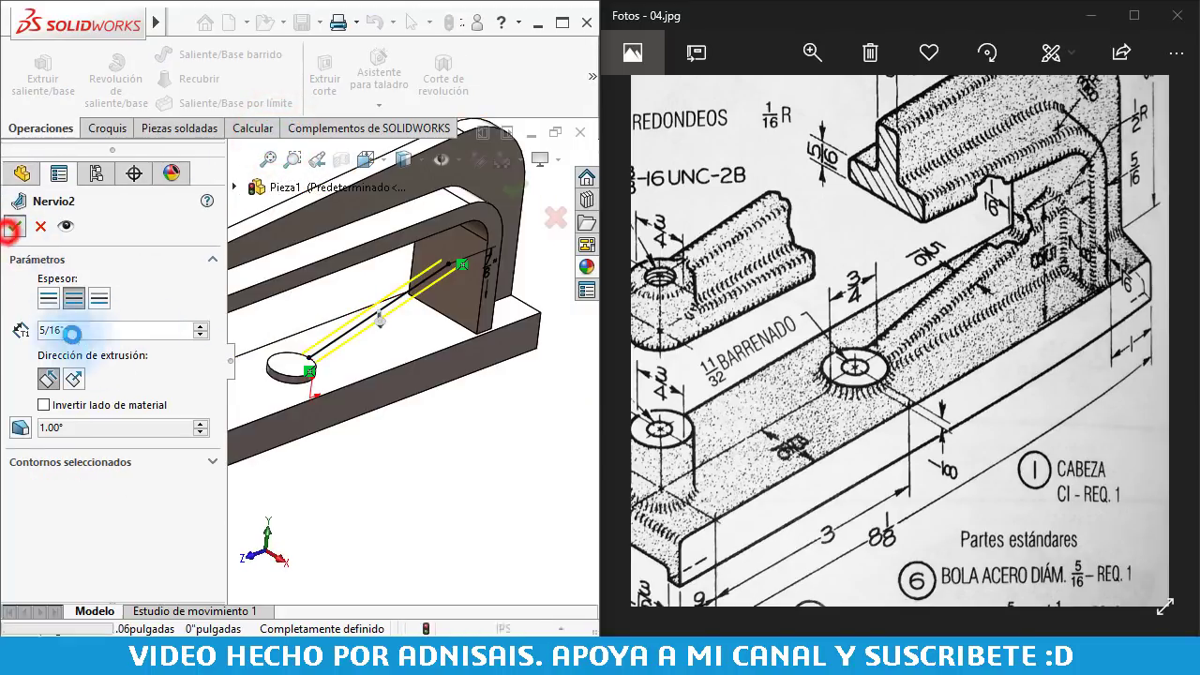
click(426, 457)
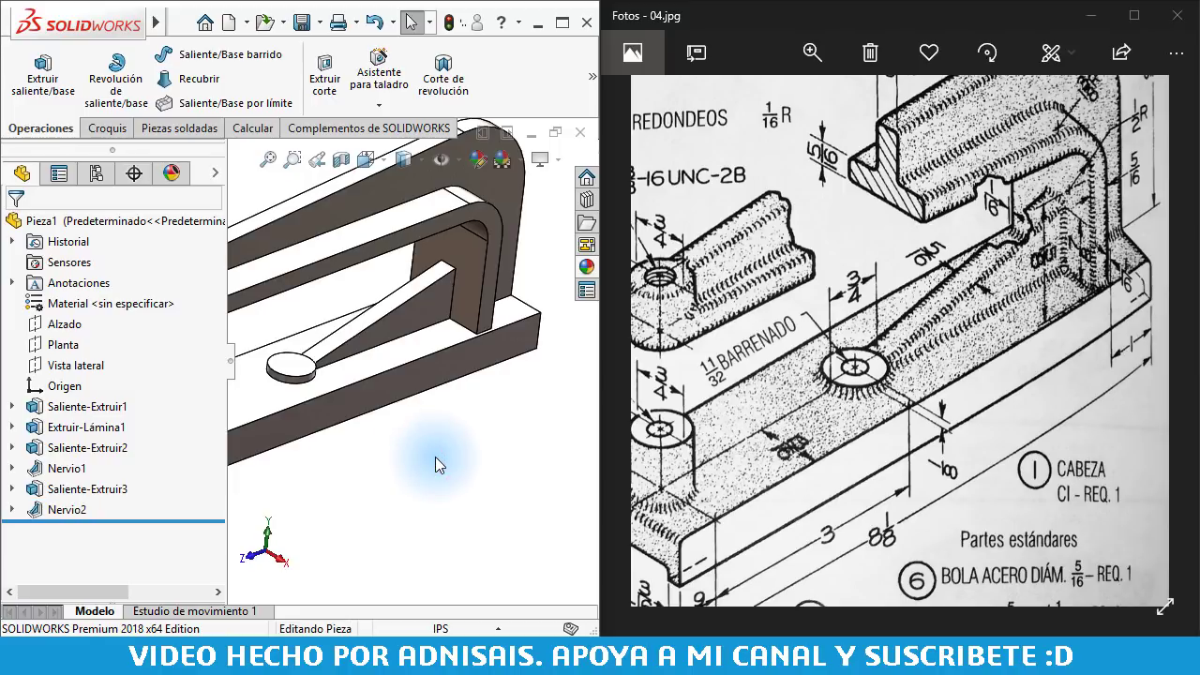
key(ctrl+7)
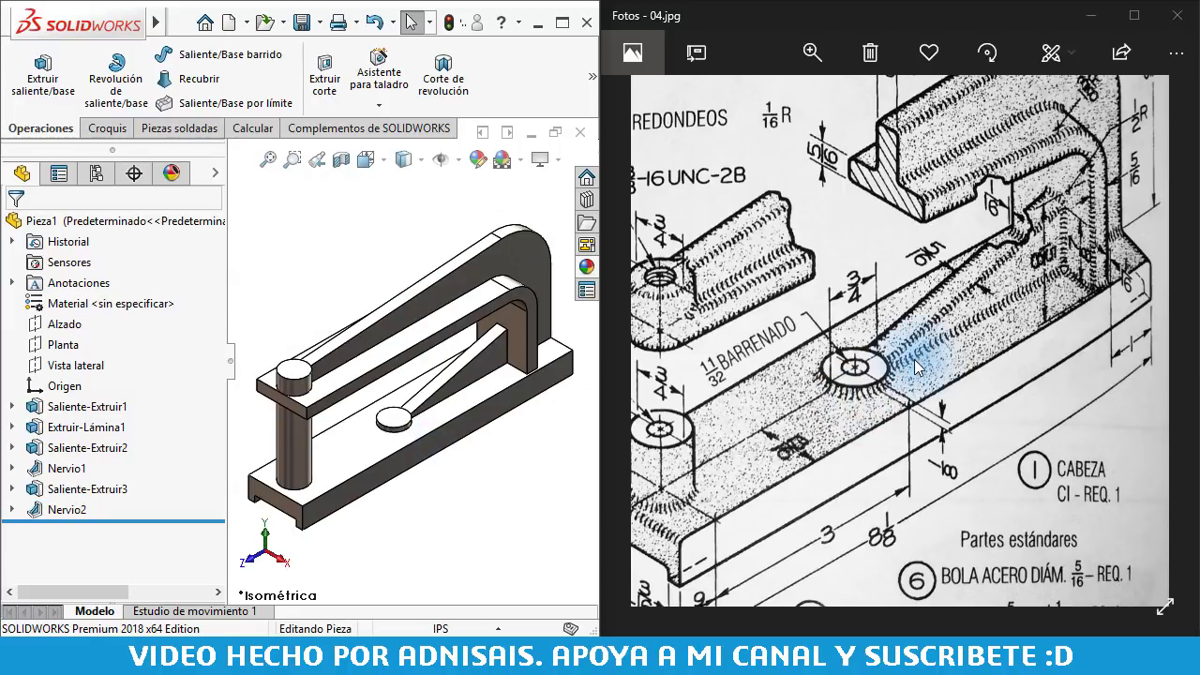
scroll(1005, 357, down, 3)
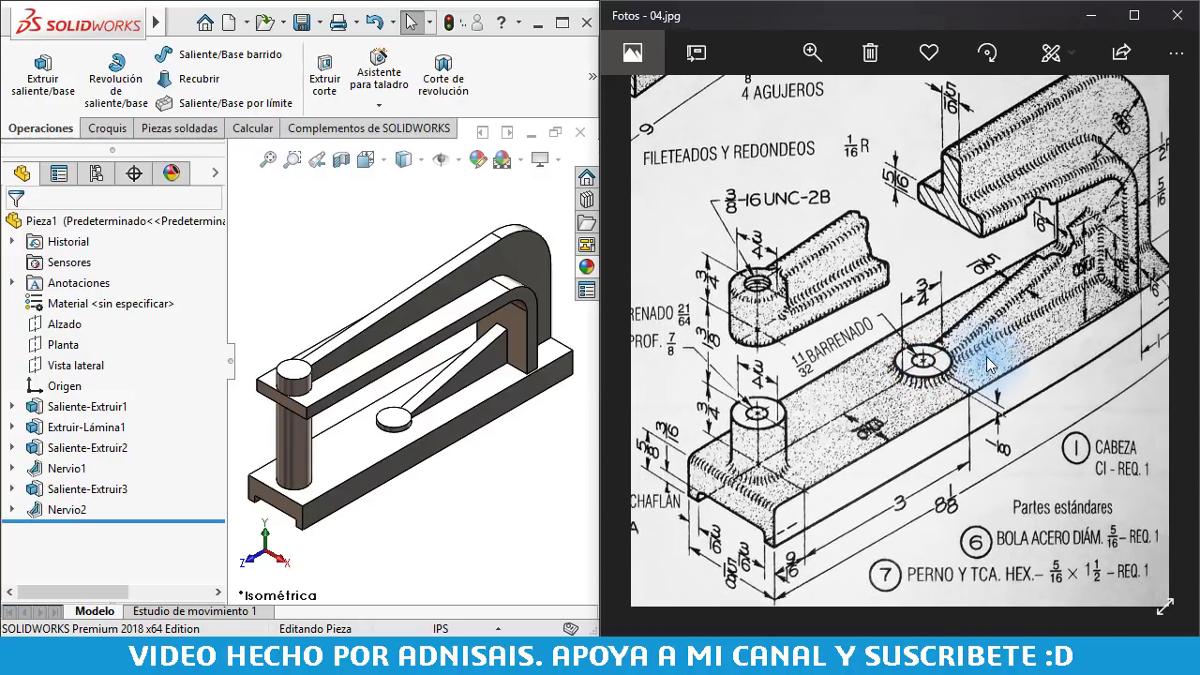
scroll(987, 362, down, 2)
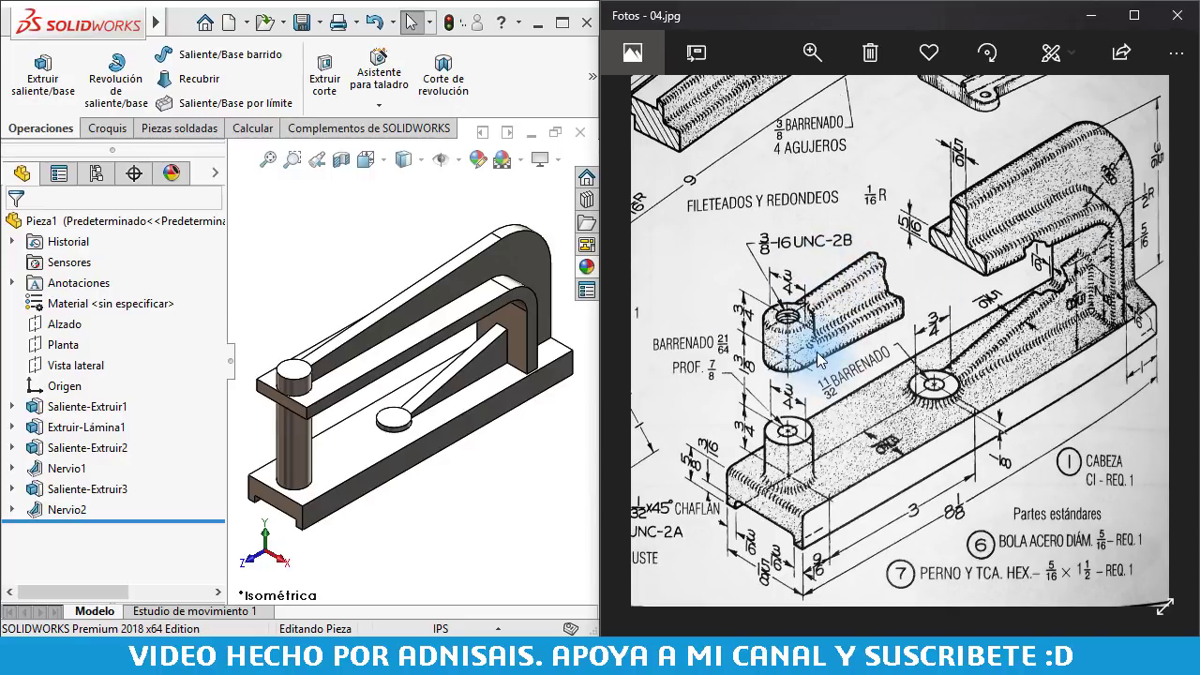
- Start a new sketch on the arm's top face
click(365, 361)
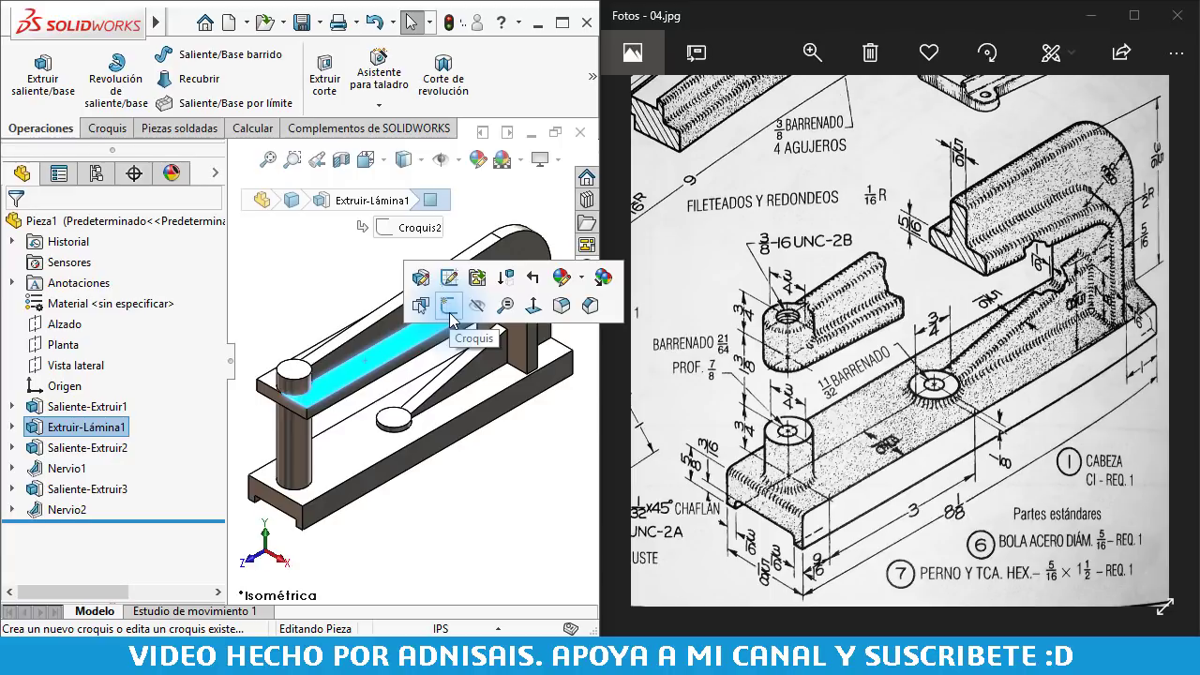
click(449, 312)
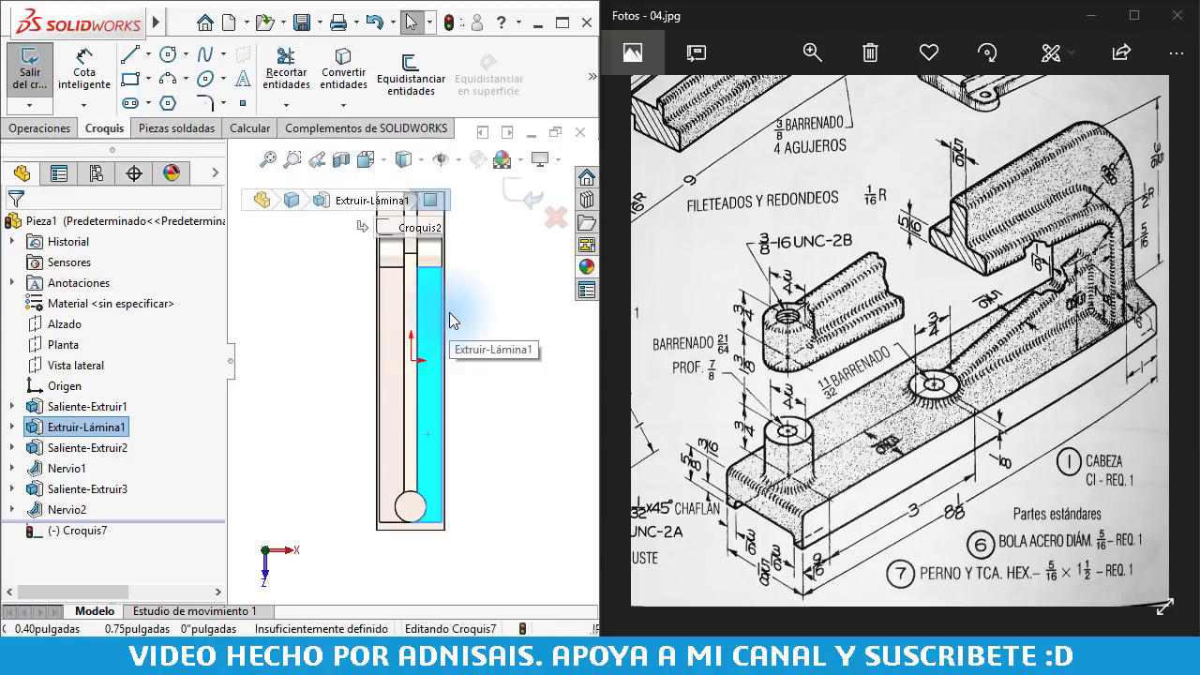
scroll(437, 340, down, 2)
scroll(432, 463, down, 2)
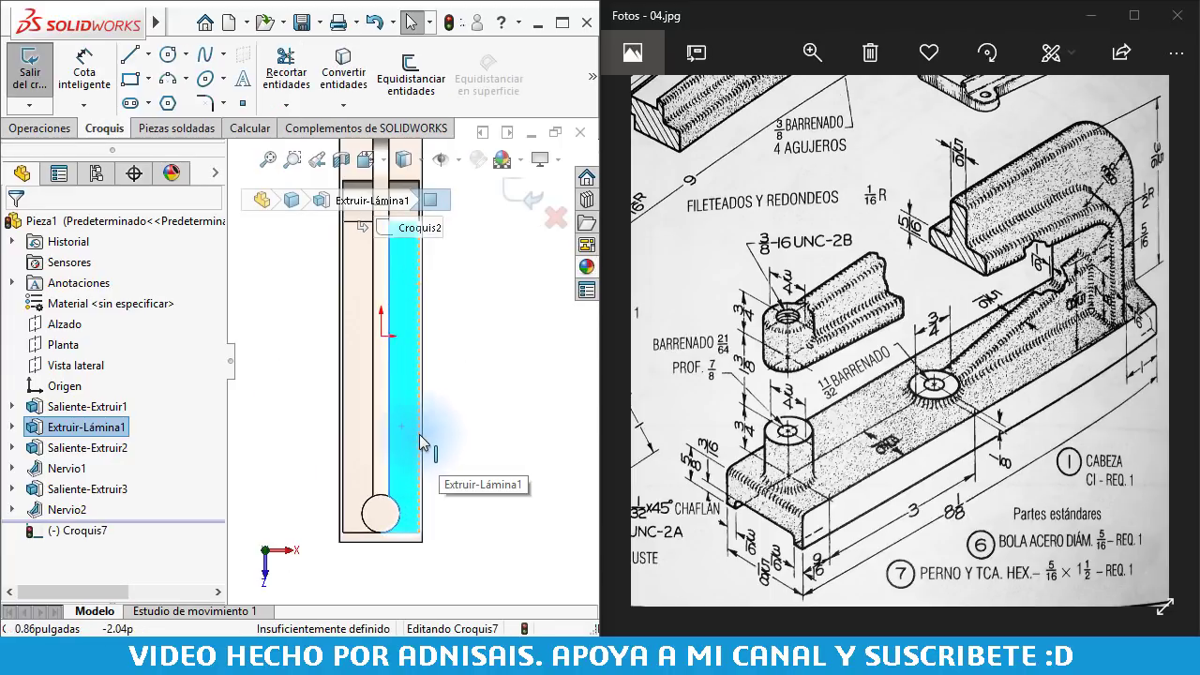
scroll(447, 376, up, 2)
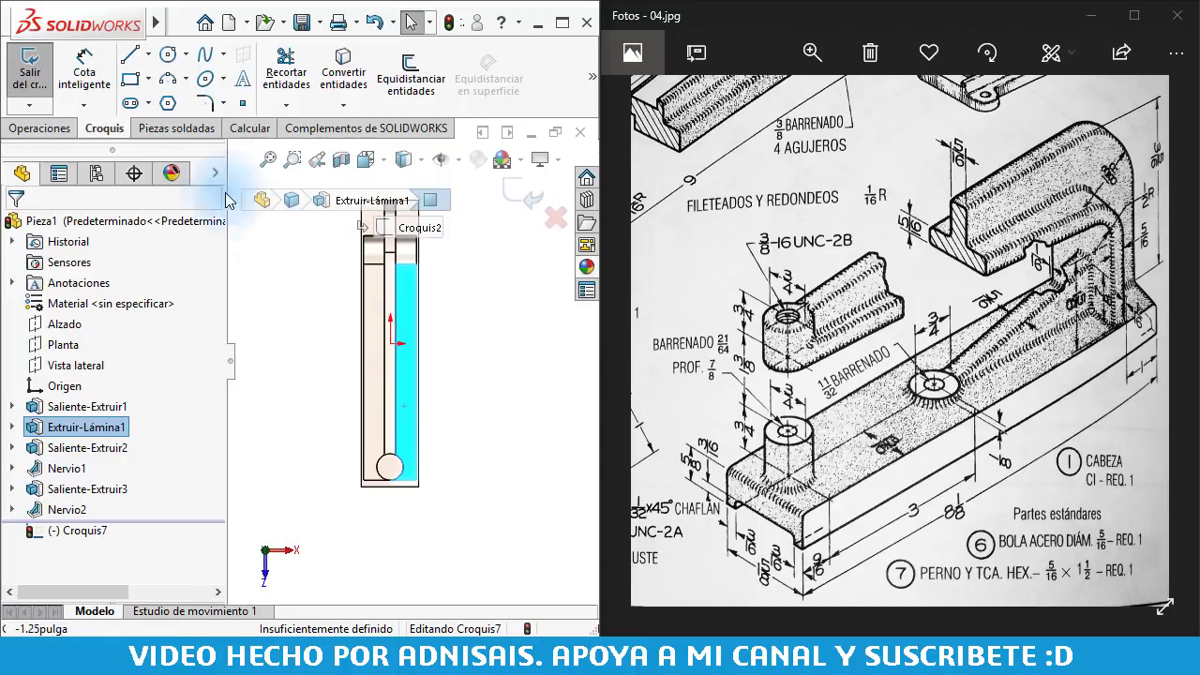
- Begin a line from the arm's edge running down toward the front boss circle
click(130, 56)
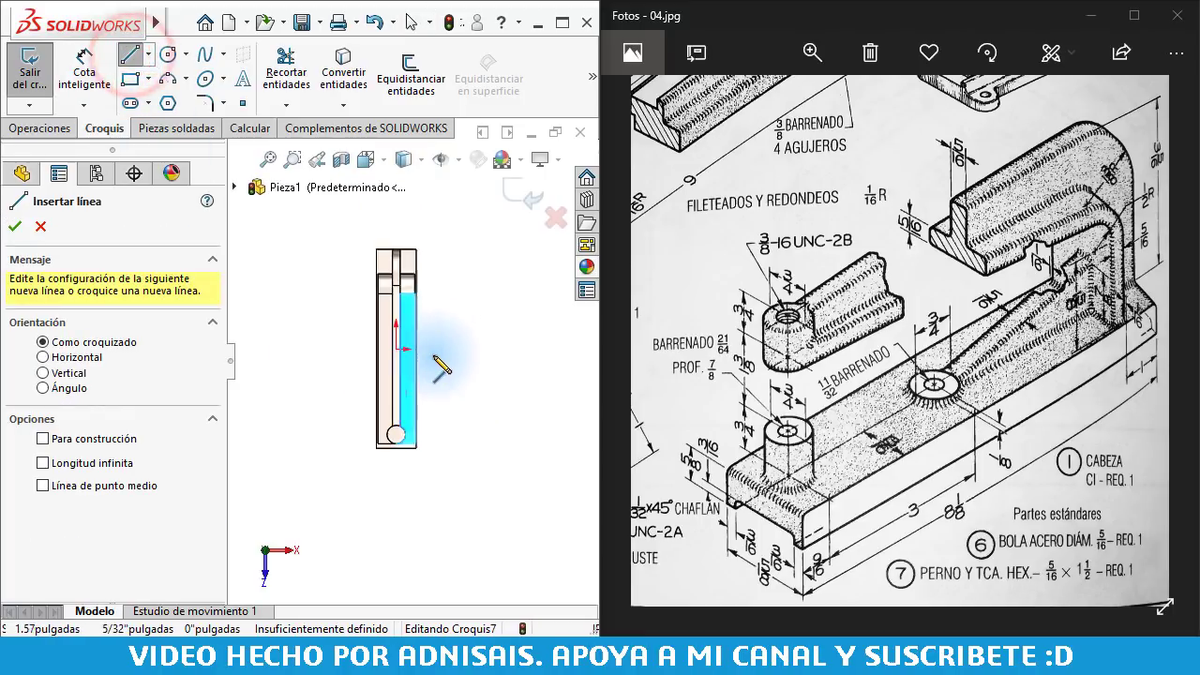
scroll(415, 356, down, 1)
scroll(403, 282, down, 2)
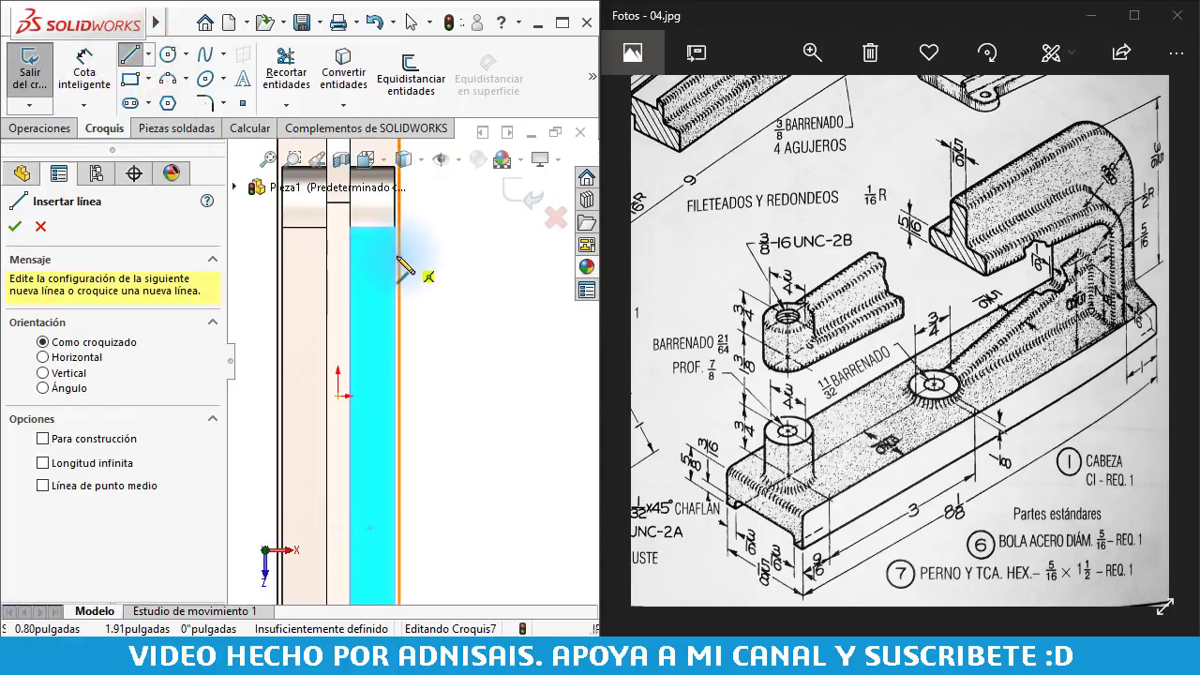
scroll(393, 227, down, 1)
scroll(413, 234, up, 2)
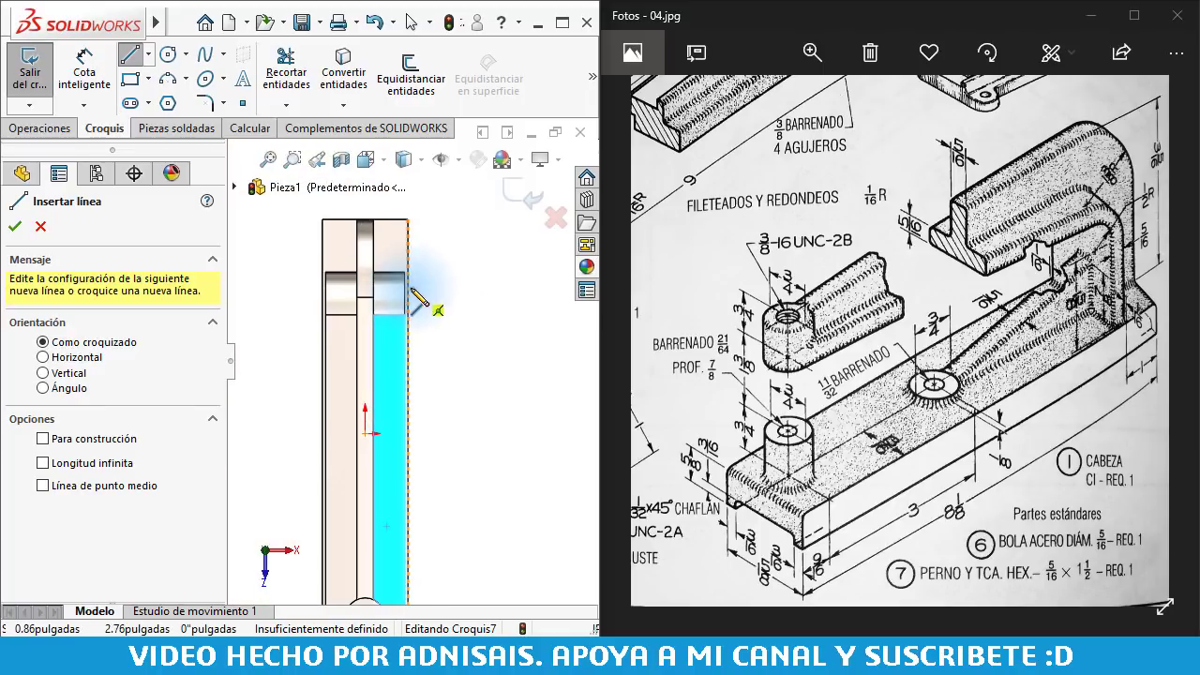
scroll(406, 274, down, 2)
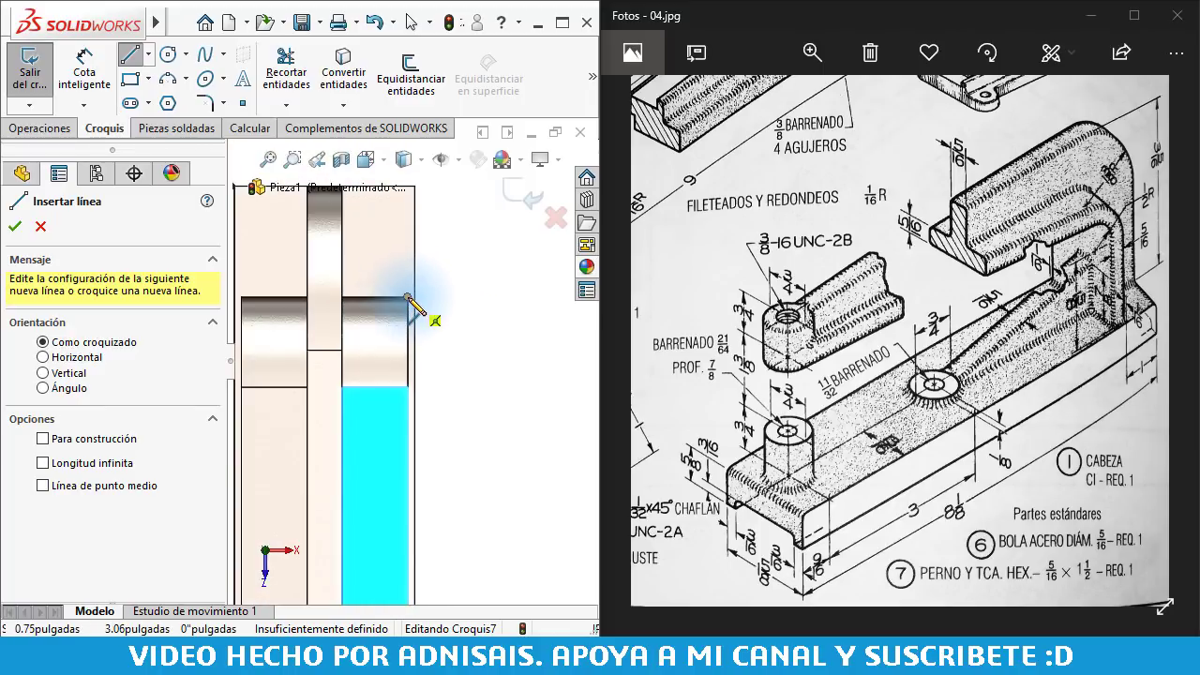
click(406, 298)
scroll(408, 310, up, 2)
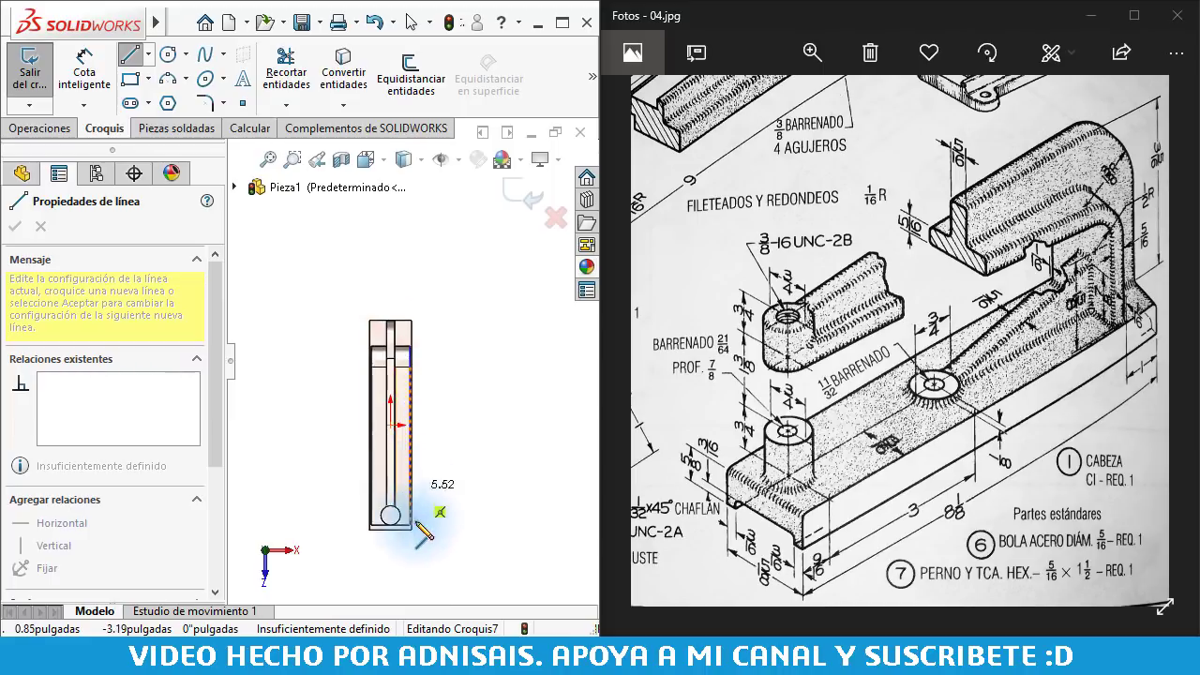
scroll(386, 507, down, 3)
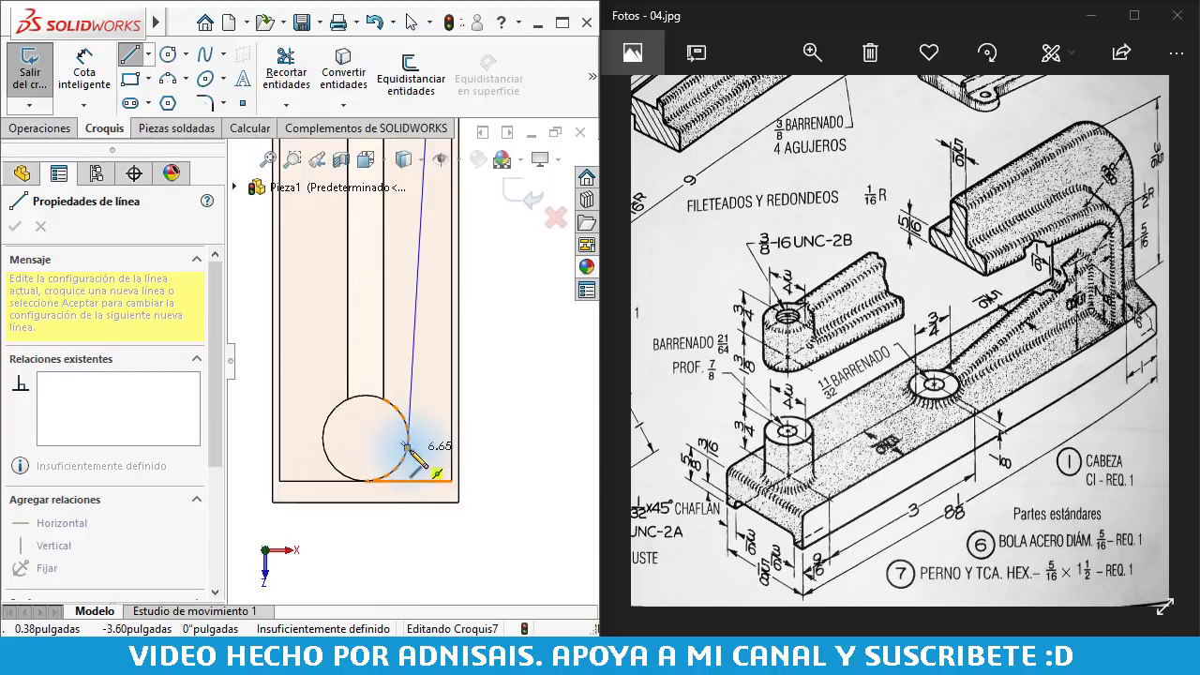
scroll(407, 447, down, 3)
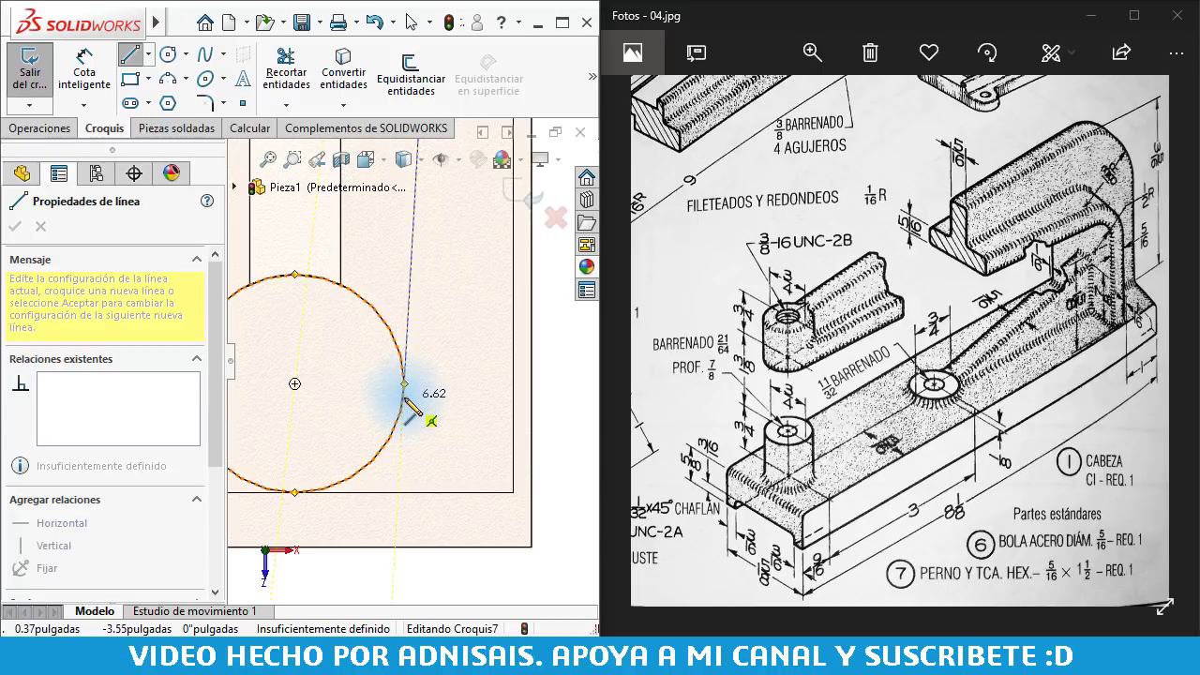
- End the line on the boss circle and make it tangent to the circle
click(384, 323)
key(Escape)
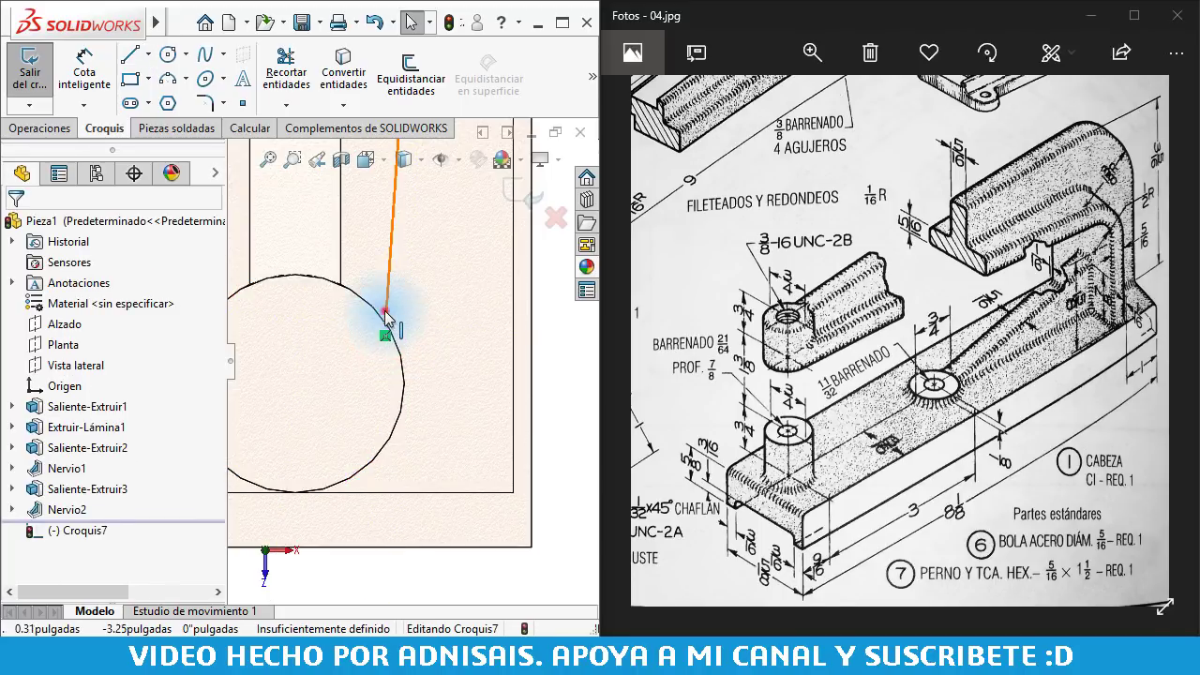
click(384, 315)
ctrl+click(401, 369)
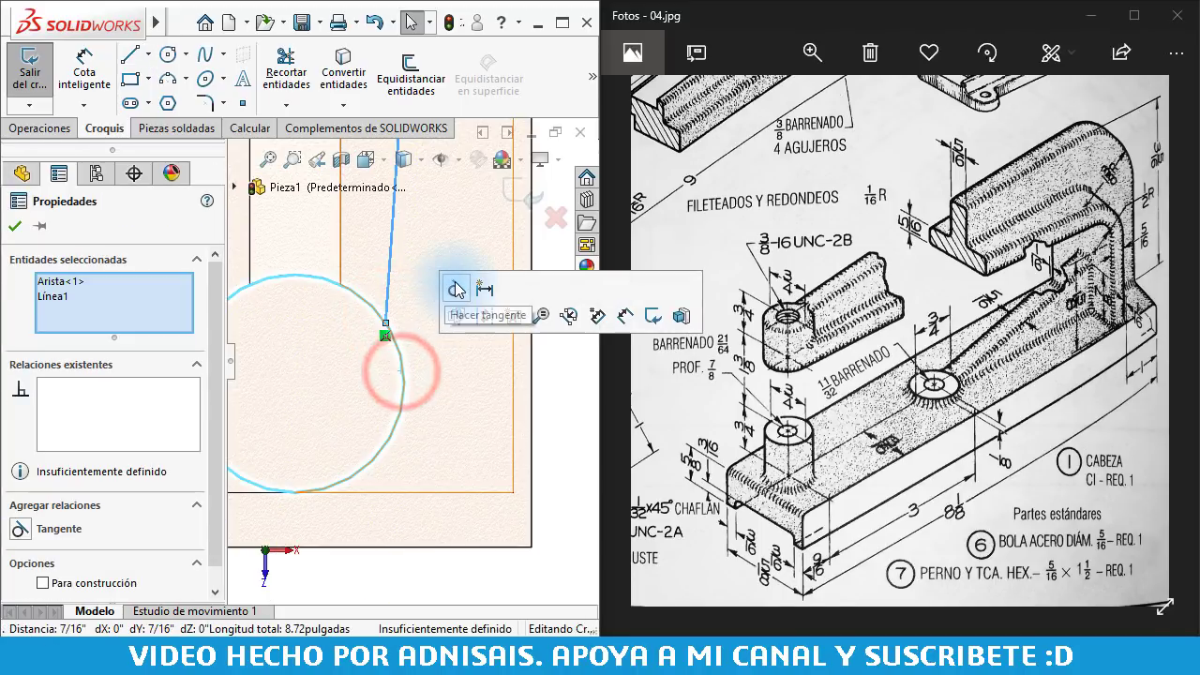
click(455, 289)
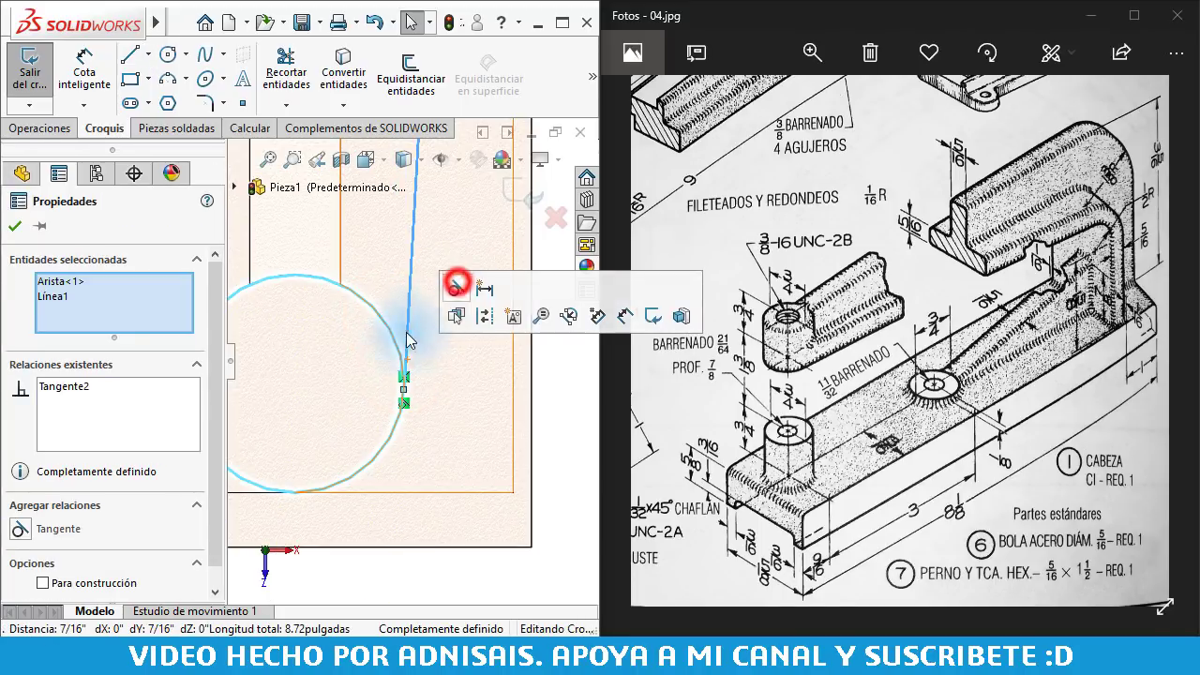
click(539, 456)
- Start a 3/8 in radius tangent arc around the boss from the tangent point
scroll(402, 375, up, 3)
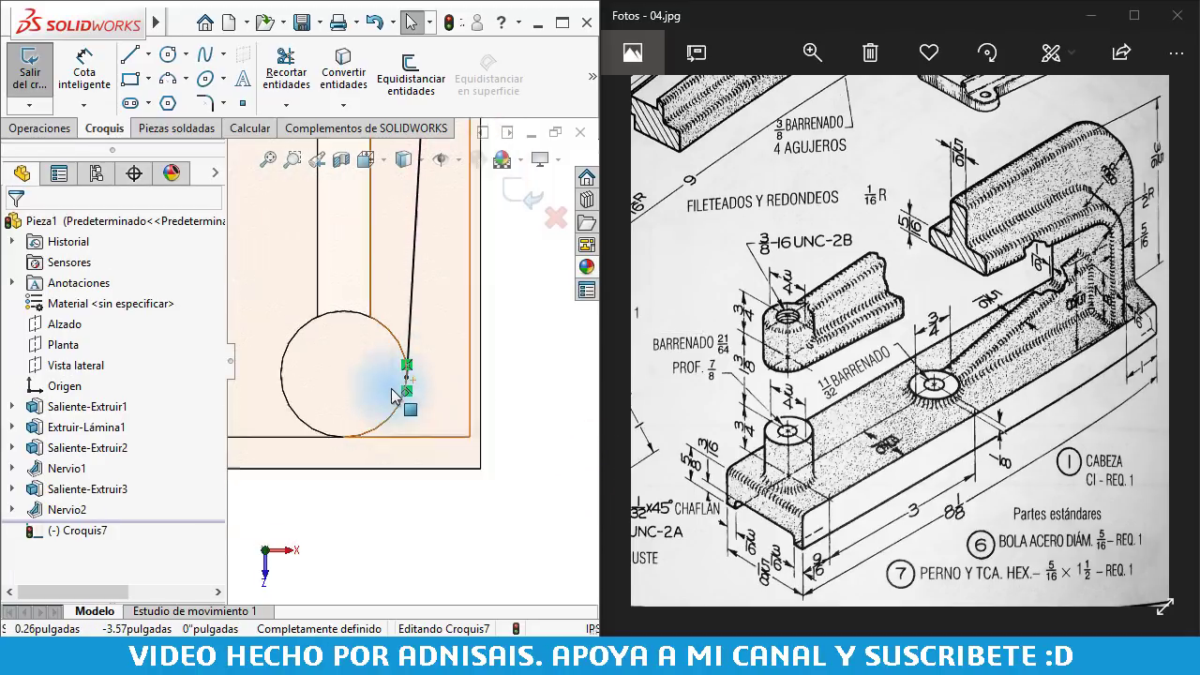
scroll(391, 388, down, 1)
click(131, 58)
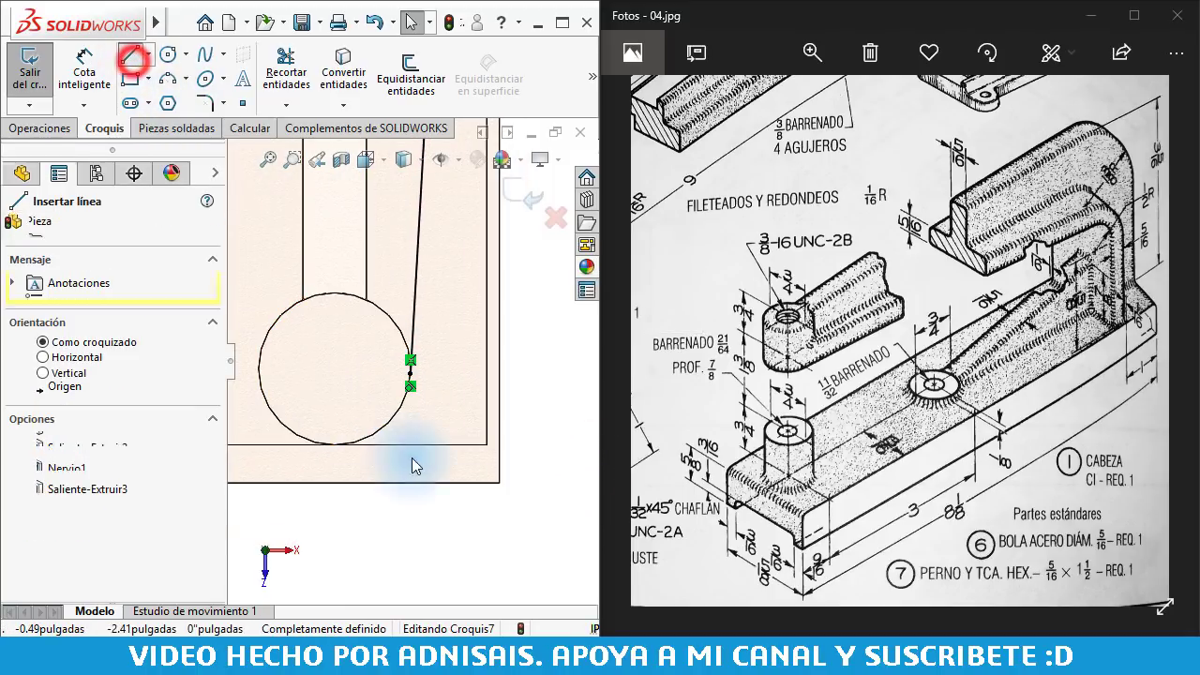
click(411, 385)
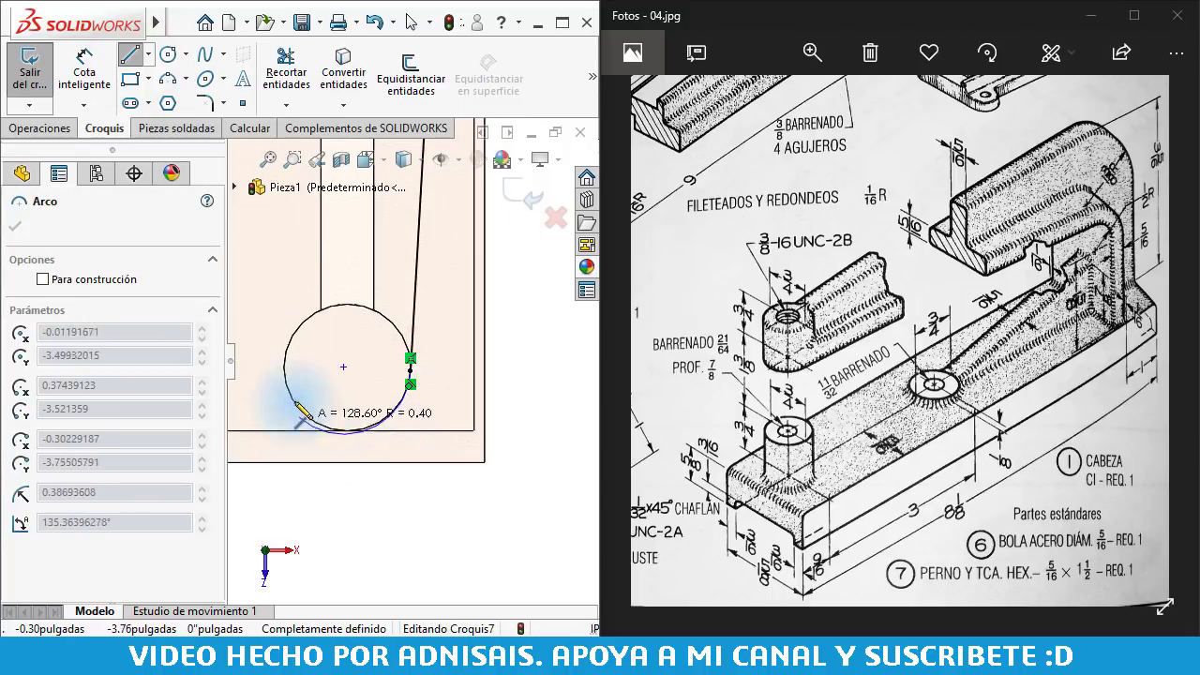
scroll(298, 407, down, 2)
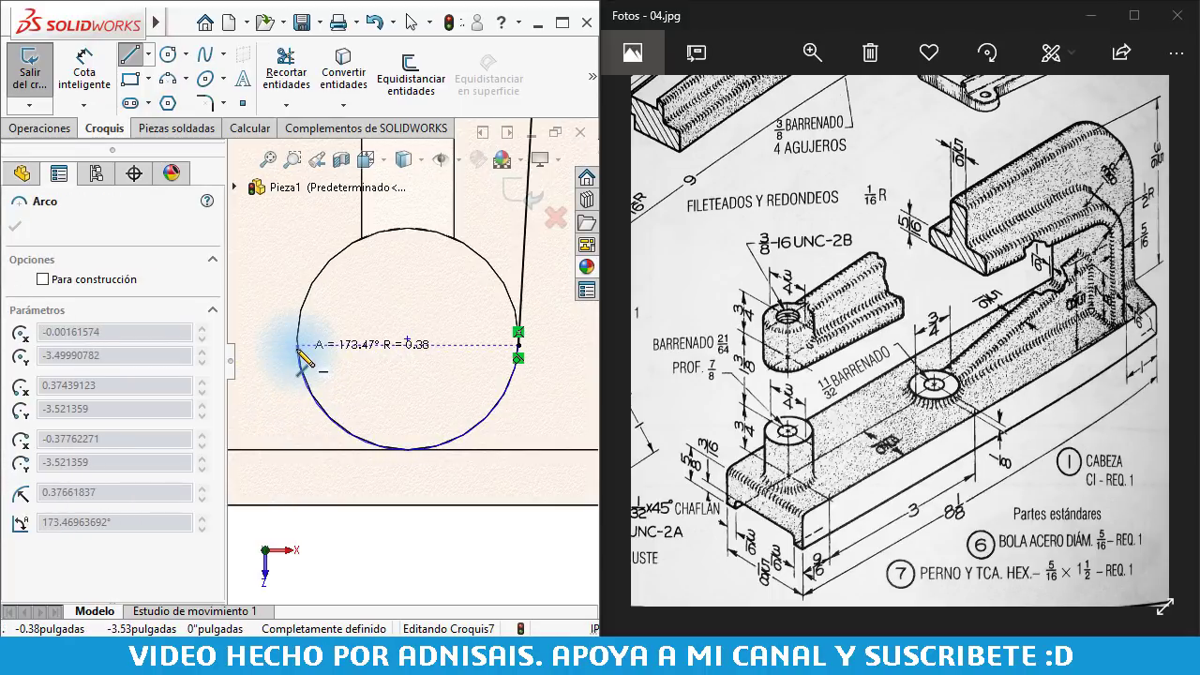
scroll(302, 363, down, 2)
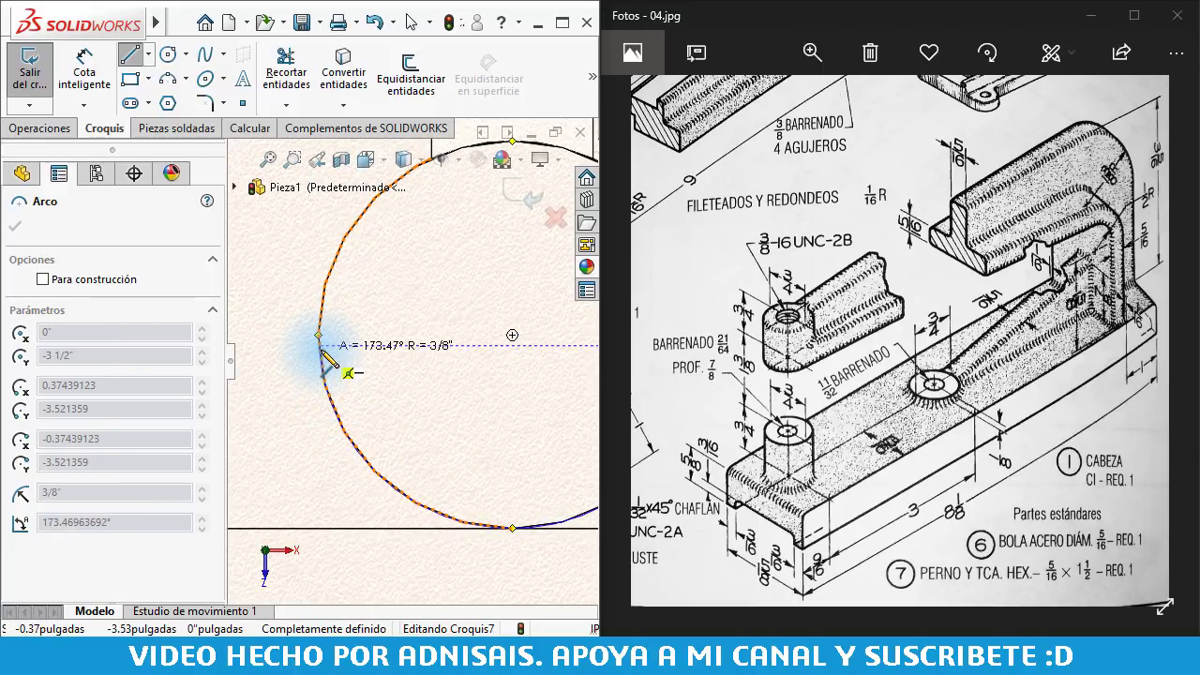
- Complete the 3/8 in tangent arc around the boss
click(322, 349)
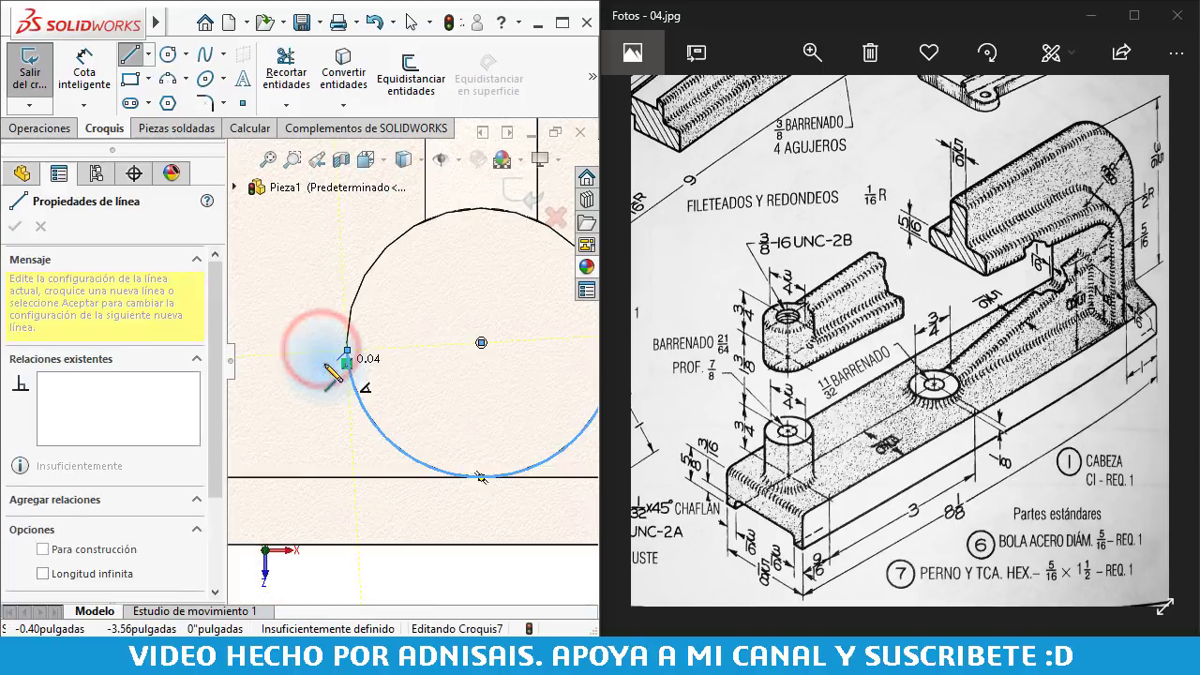
scroll(342, 300, up, 3)
scroll(370, 267, up, 3)
scroll(372, 263, up, 3)
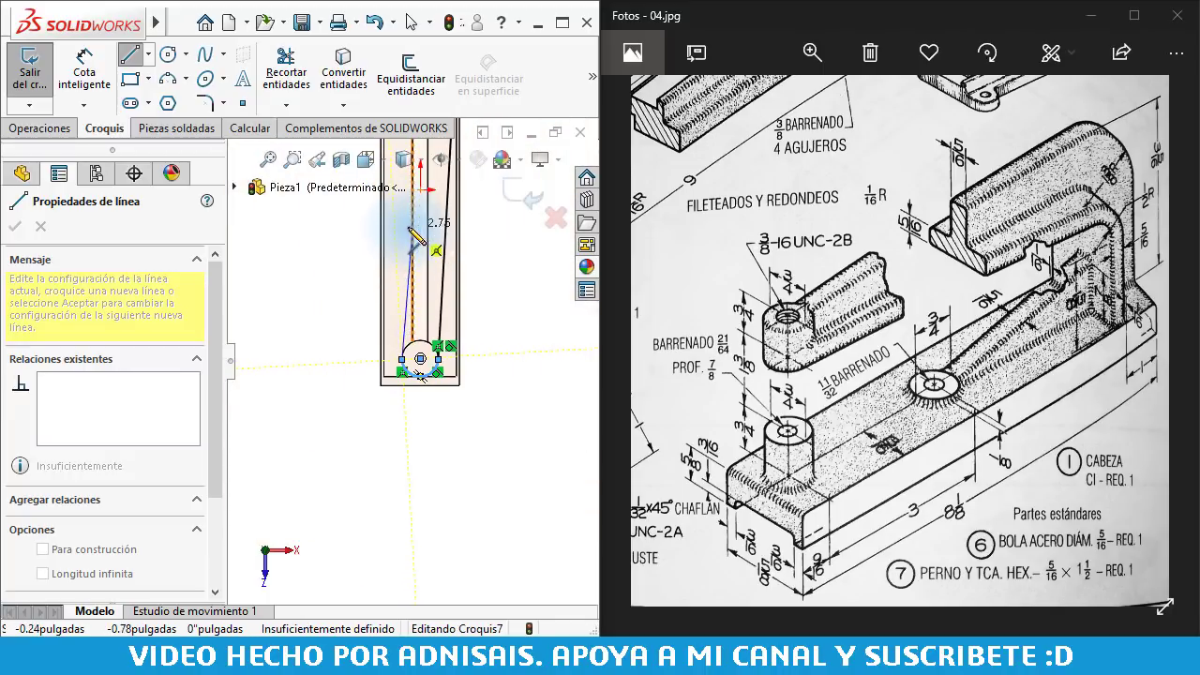
scroll(464, 309, up, 3)
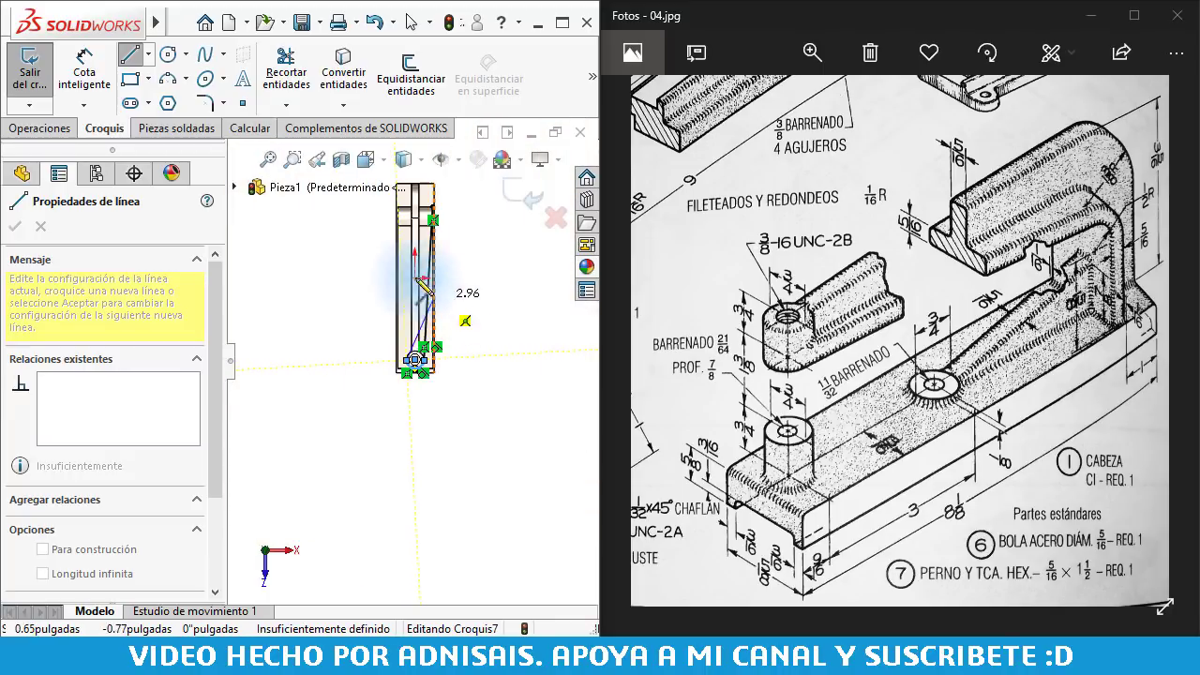
scroll(413, 282, up, 2)
scroll(405, 272, down, 2)
scroll(403, 273, down, 2)
scroll(401, 274, down, 3)
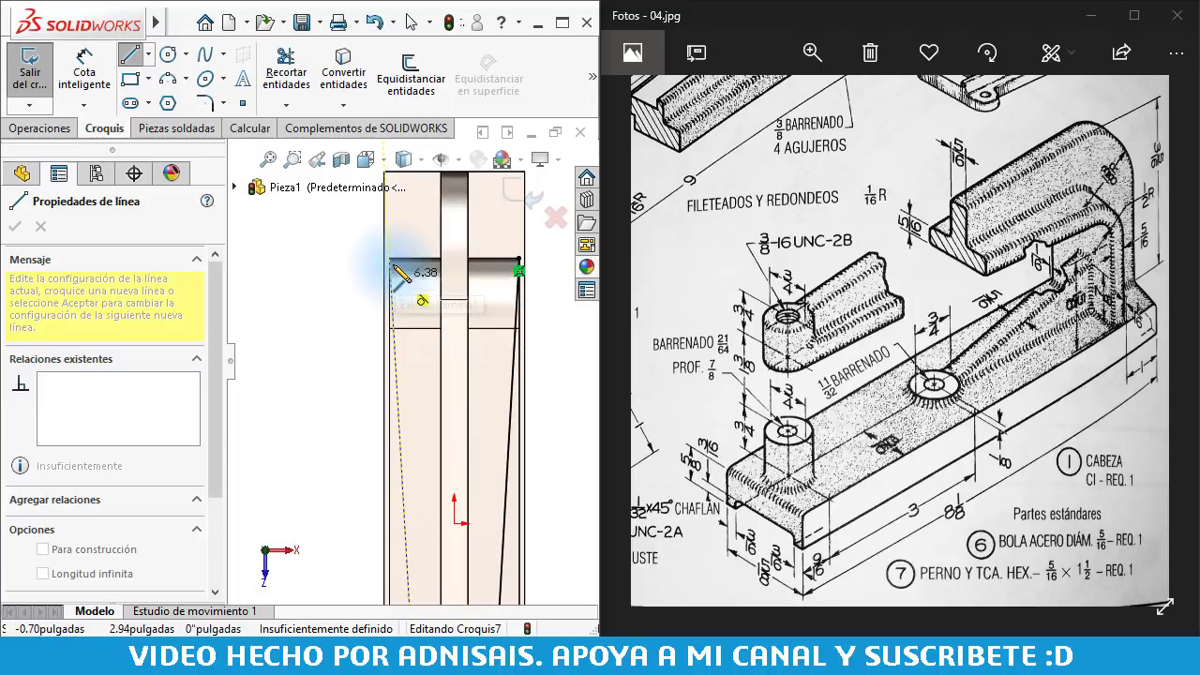
- Draw lines across the arm's top edge and down beside the boss, closing the outline
click(388, 260)
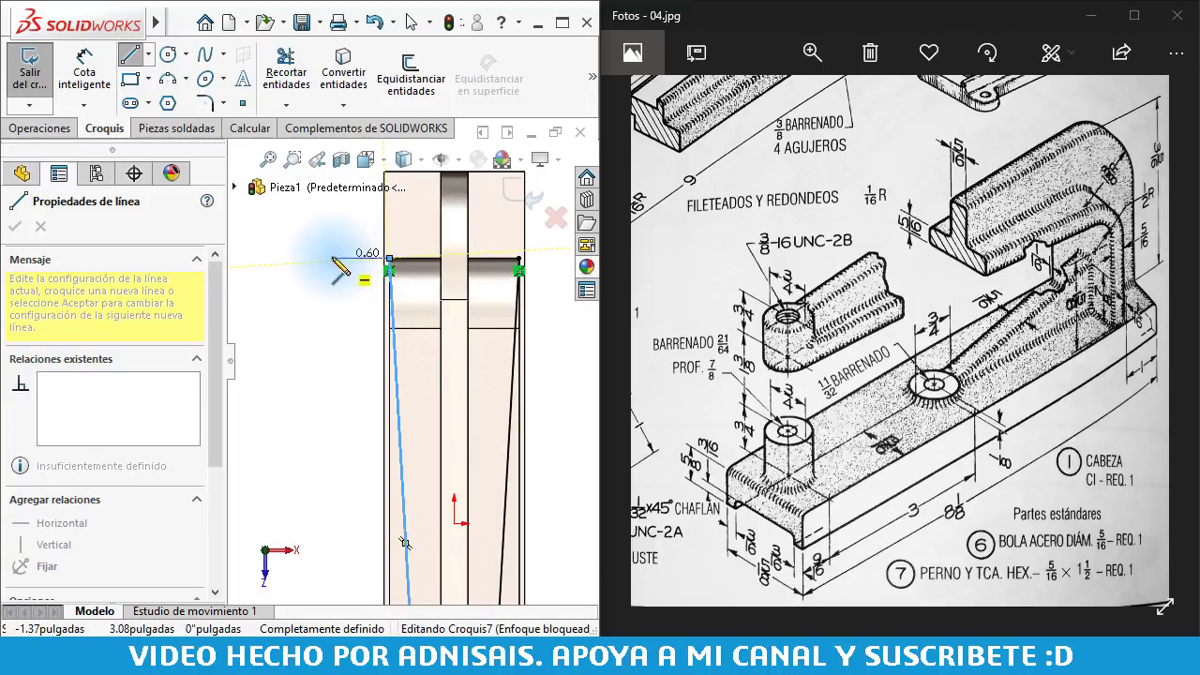
scroll(347, 366, up, 3)
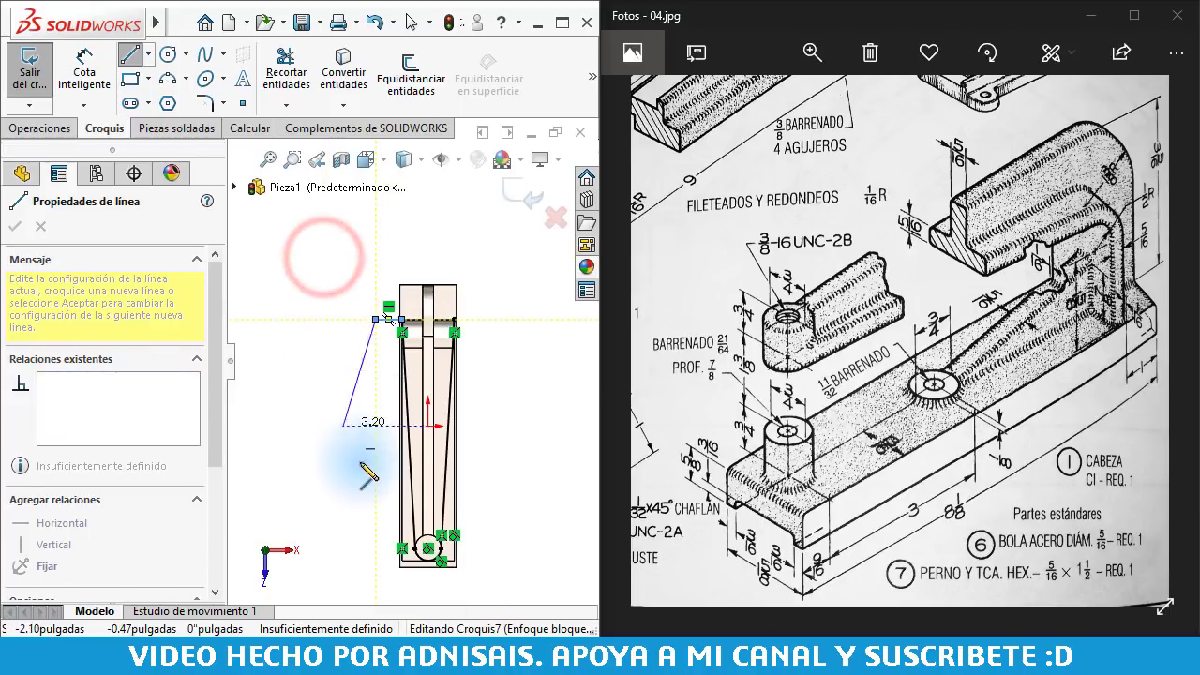
scroll(384, 487, up, 2)
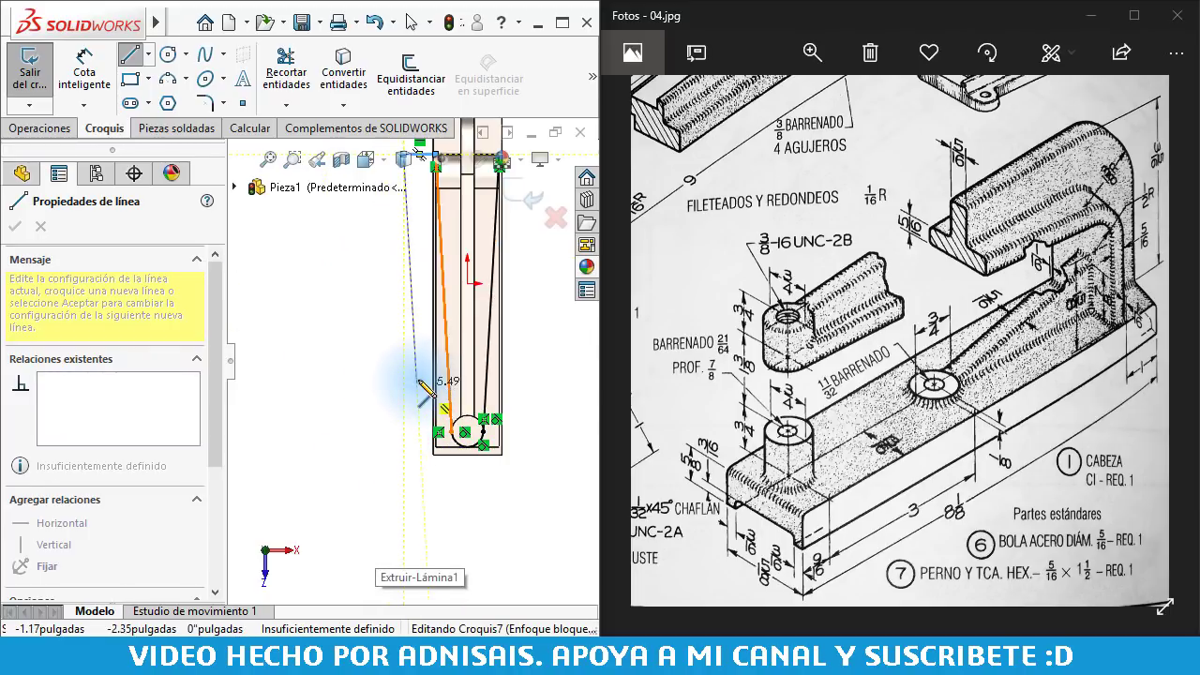
click(405, 447)
key(Escape)
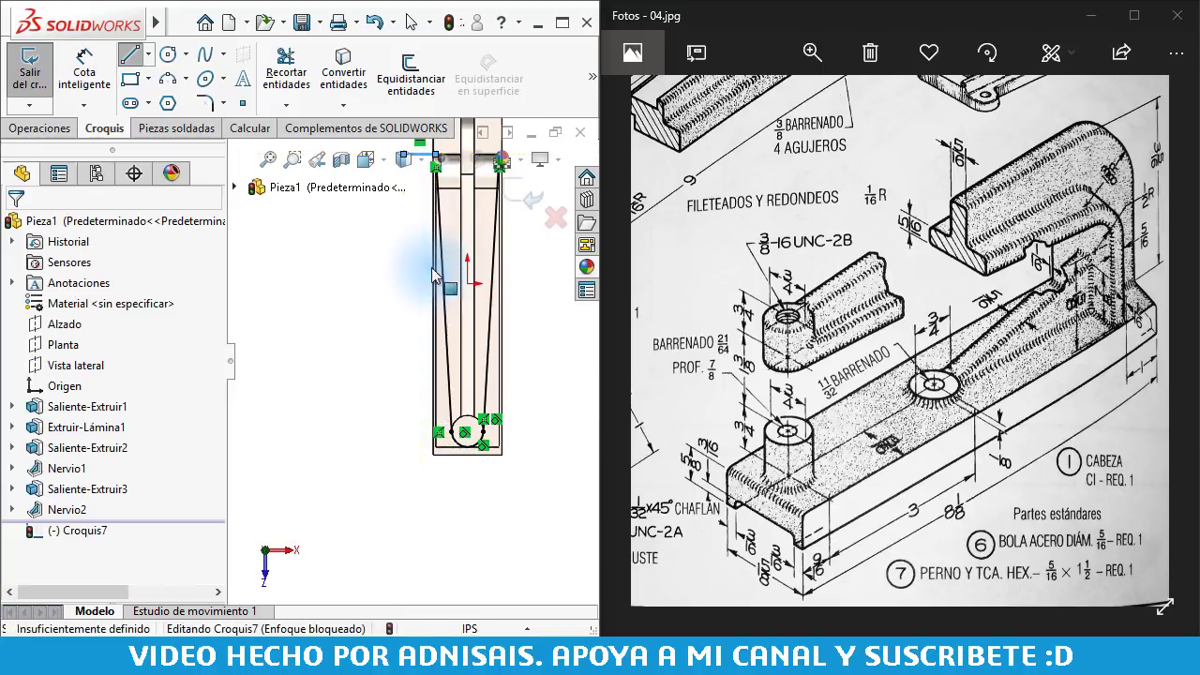
scroll(397, 249, down, 4)
scroll(551, 271, up, 1)
scroll(550, 271, down, 5)
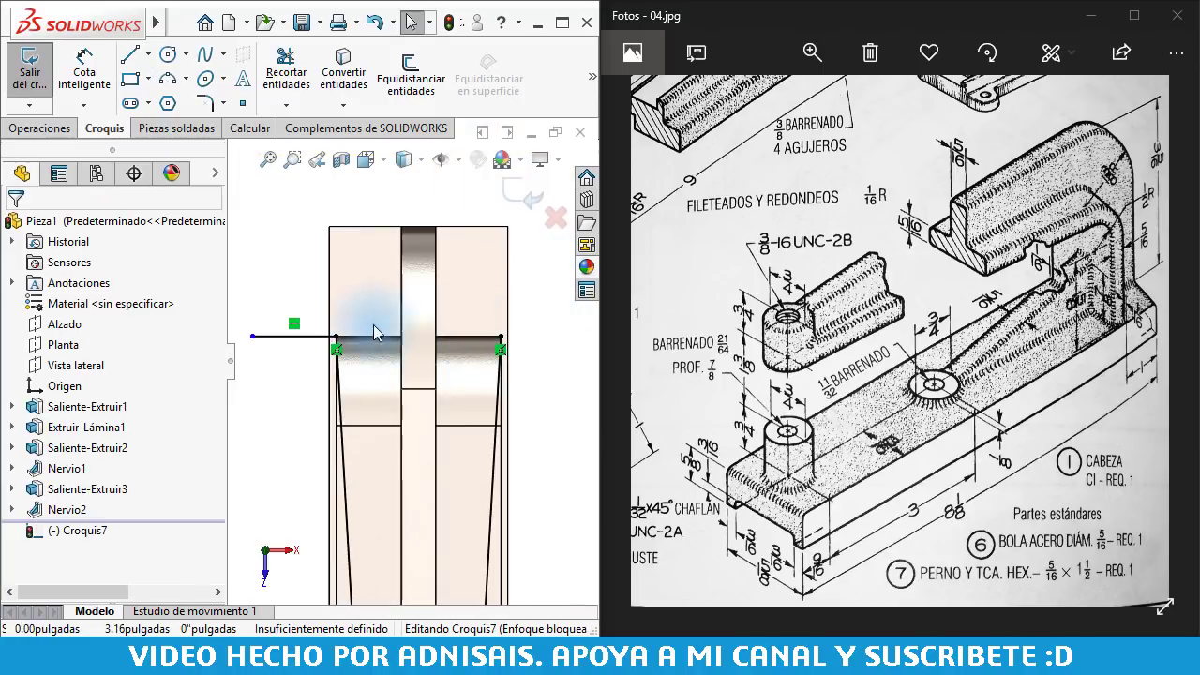
scroll(412, 335, up, 3)
drag(251, 337, 504, 337)
mouse_move(535, 416)
middle_down()
mouse_move(425, 278)
mouse_move(390, 337)
middle_up()
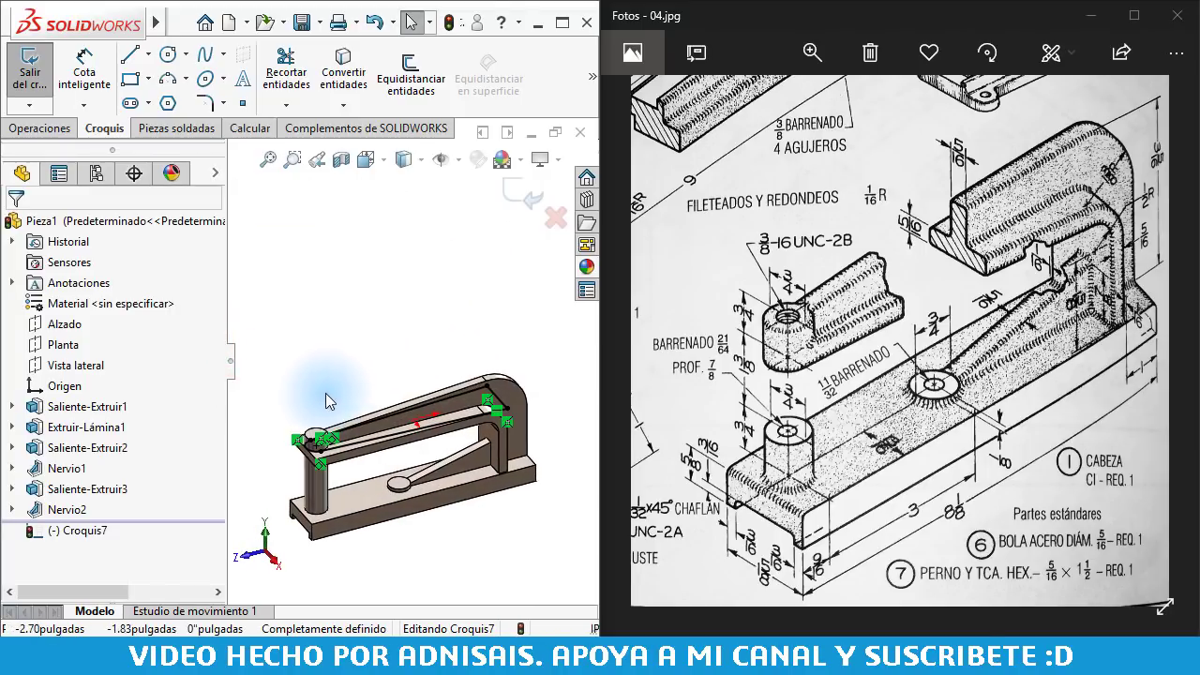
scroll(310, 370, down, 2)
- Extrude-cut Croquis7 Hasta el vértice at the base corner with Invertir lado a cortar checked
click(29, 132)
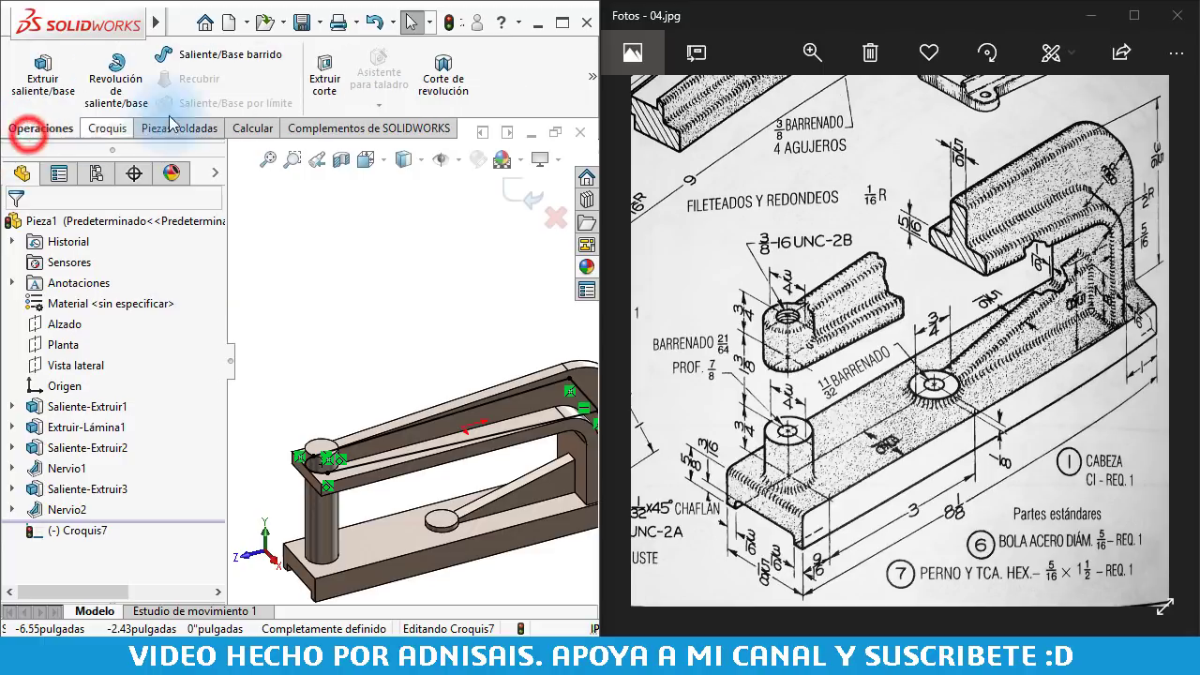
click(322, 77)
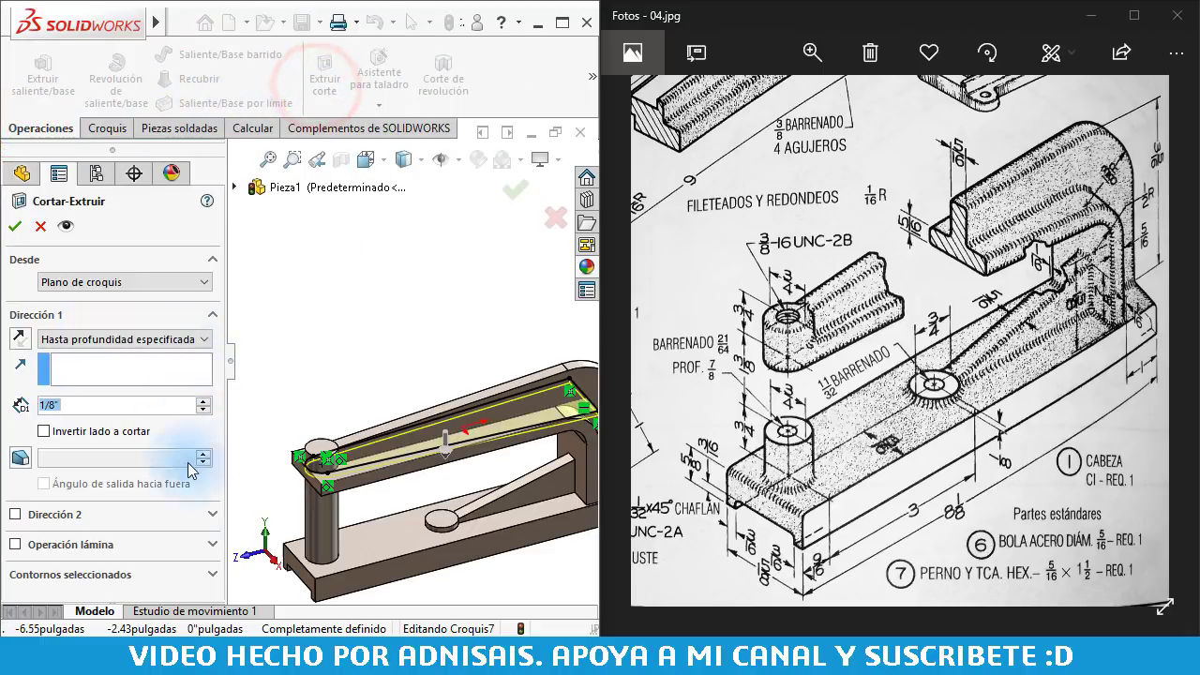
click(17, 339)
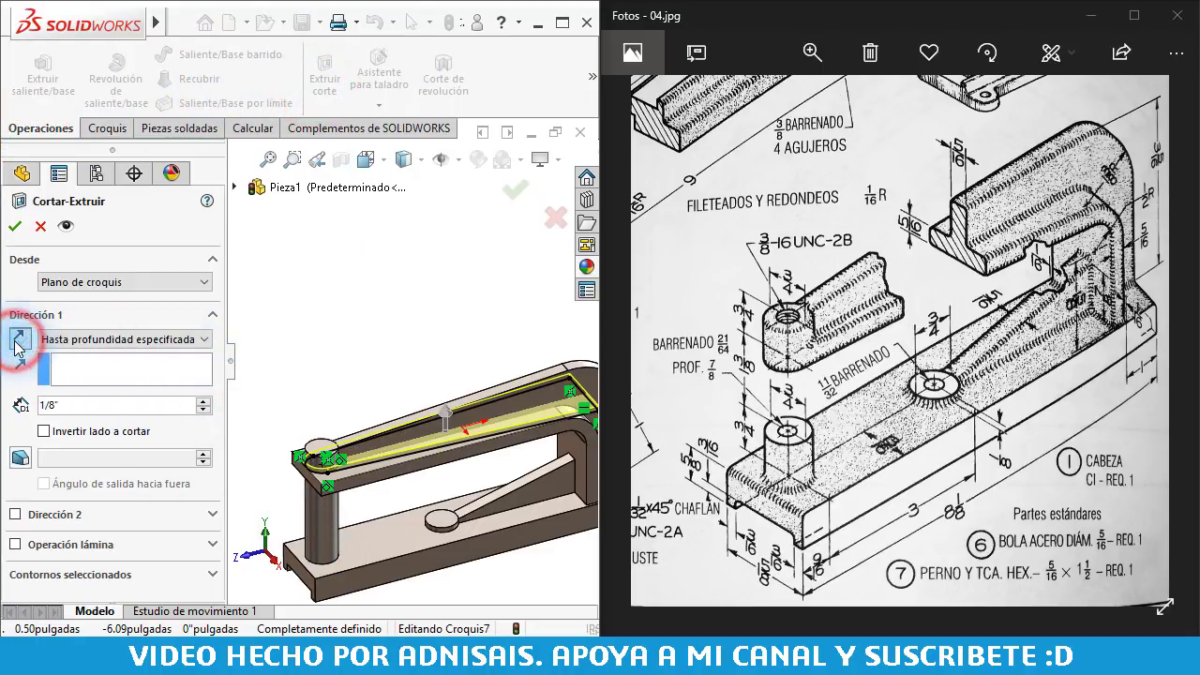
click(315, 586)
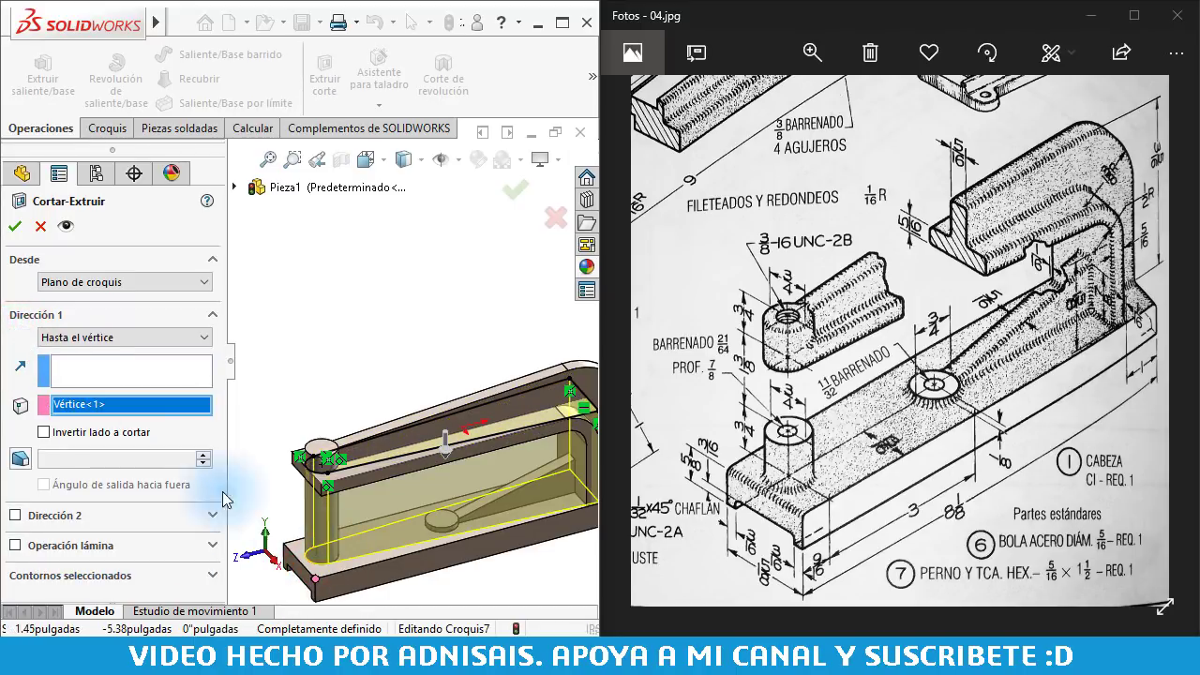
click(54, 434)
ctrl+middle_drag(377, 460, 346, 427)
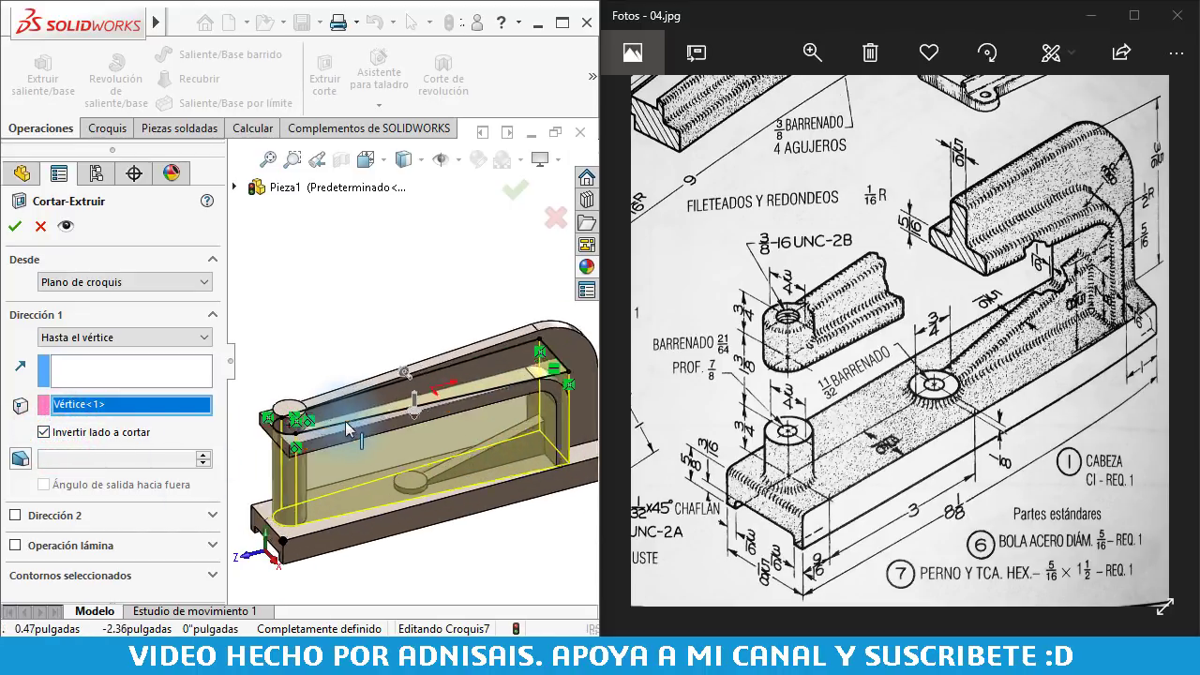
scroll(347, 428, down, 2)
click(15, 228)
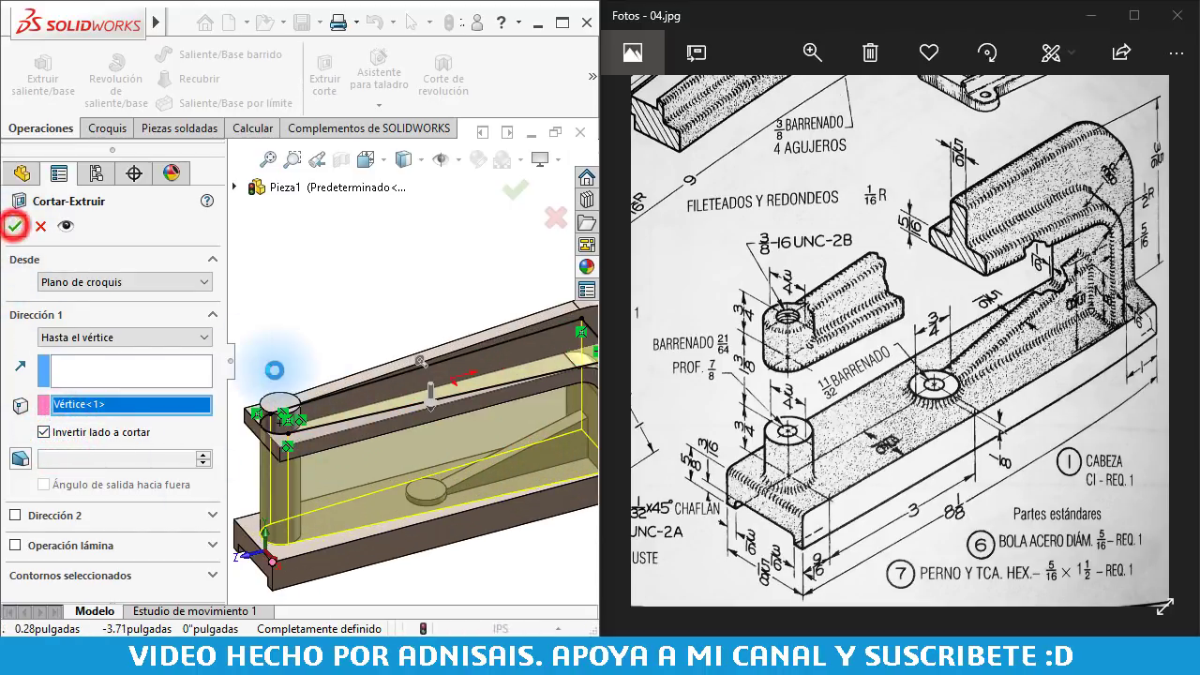
scroll(528, 413, up, 3)
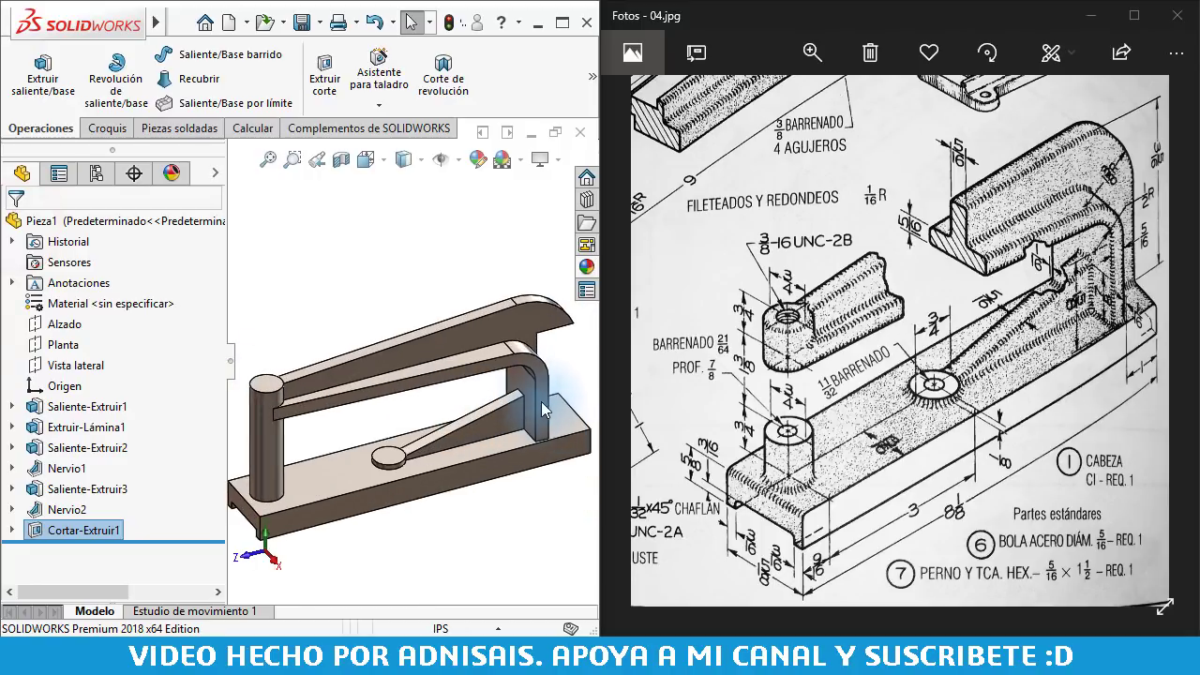
scroll(553, 349, down, 3)
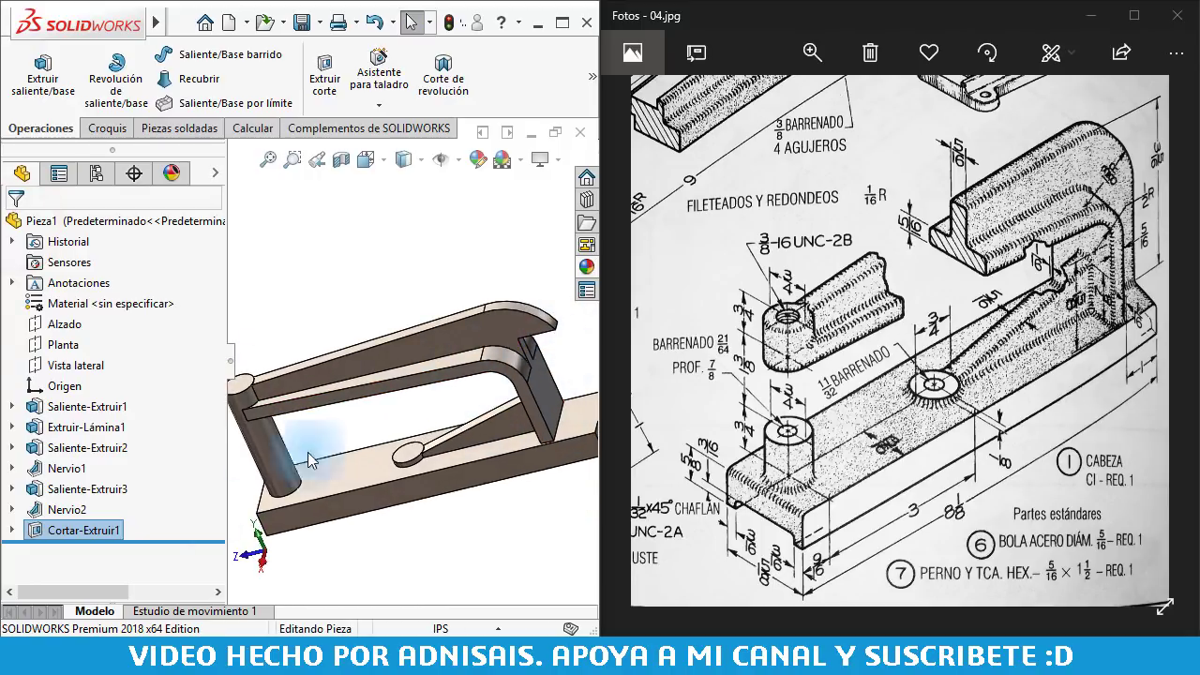
click(14, 530)
- Reopen Croquis7 under Cortar-Extruir1 for editing
click(47, 550)
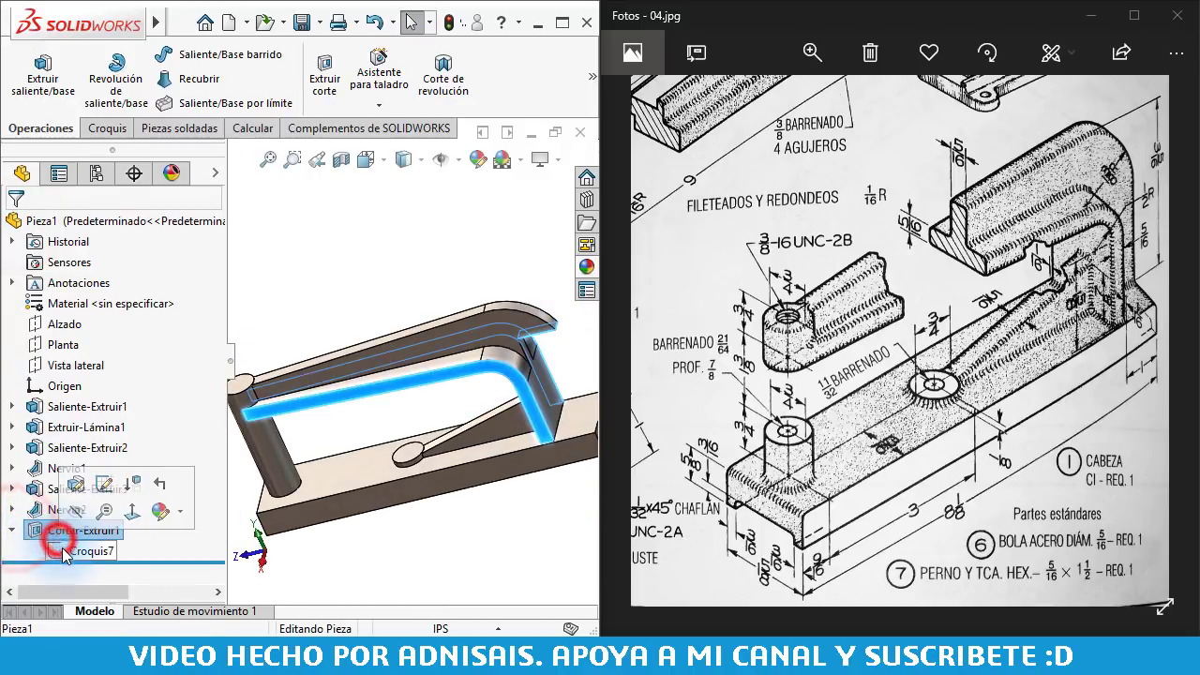
click(73, 494)
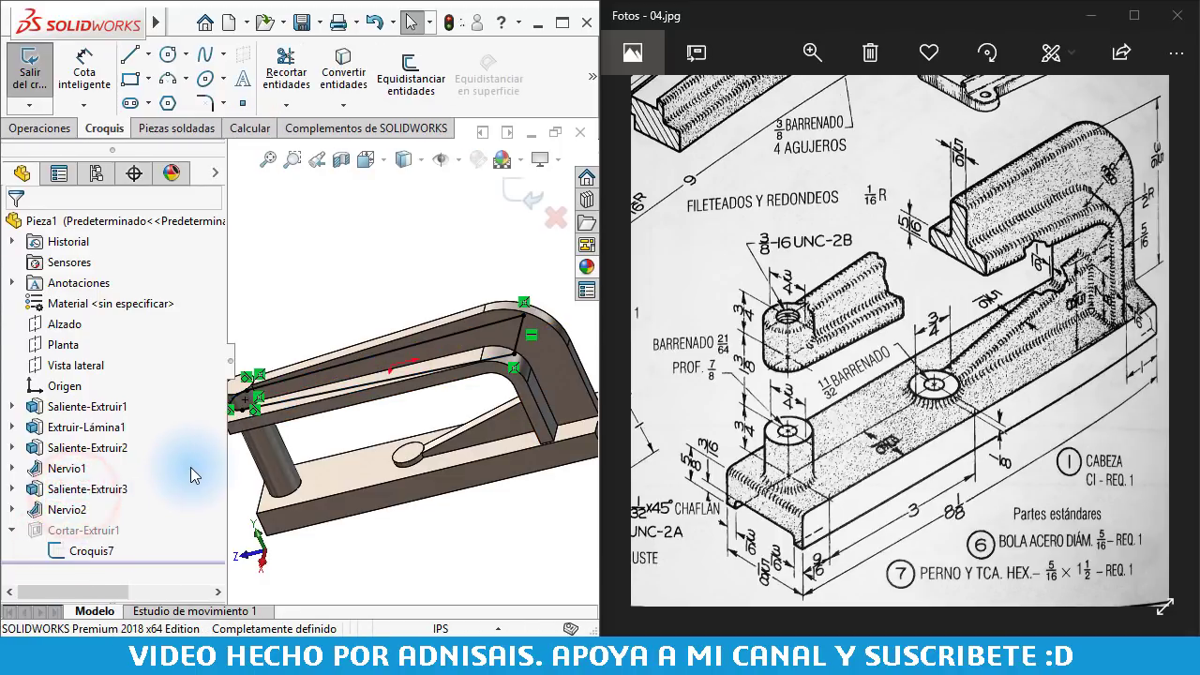
scroll(424, 315, down, 1)
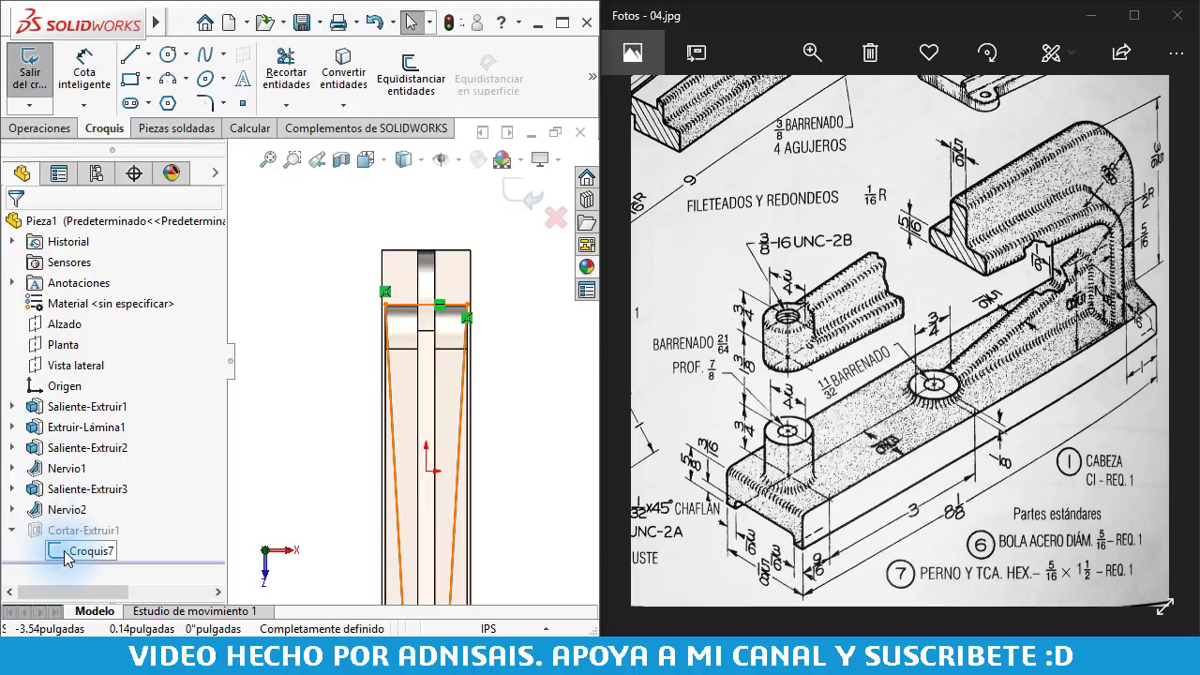
- Draw a vertical, horizontal and vertical line box above the 1 1/2" top line
click(424, 307)
key(l)
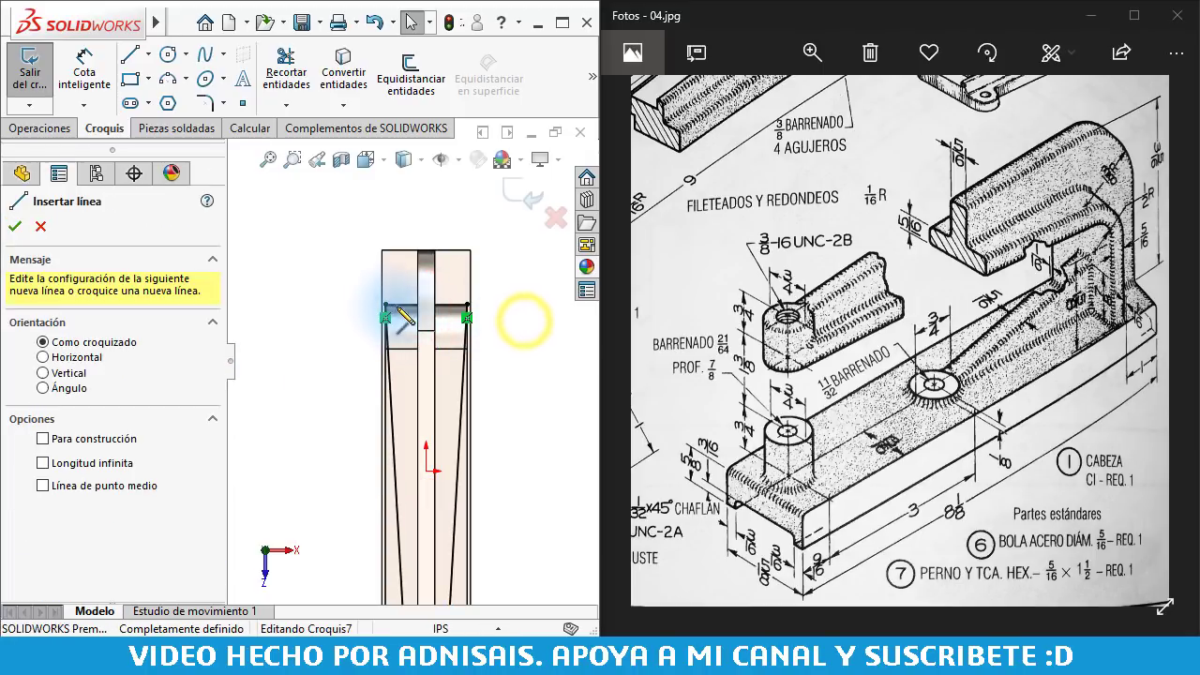
scroll(403, 319, down, 3)
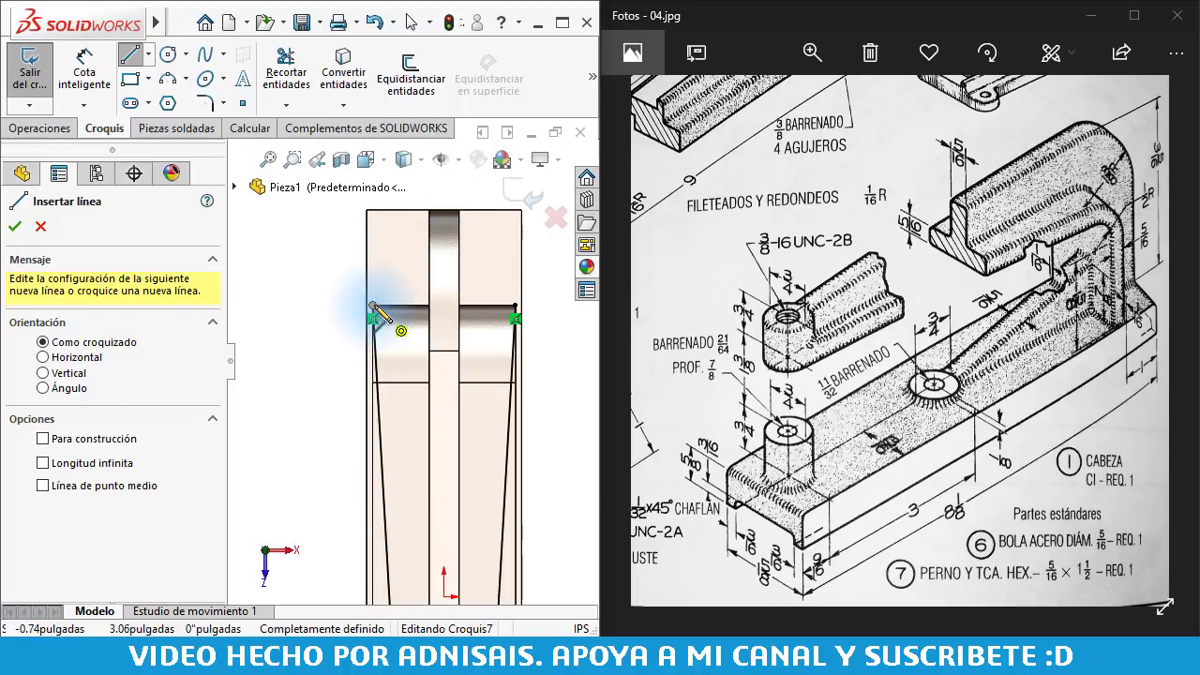
click(374, 315)
scroll(385, 281, up, 2)
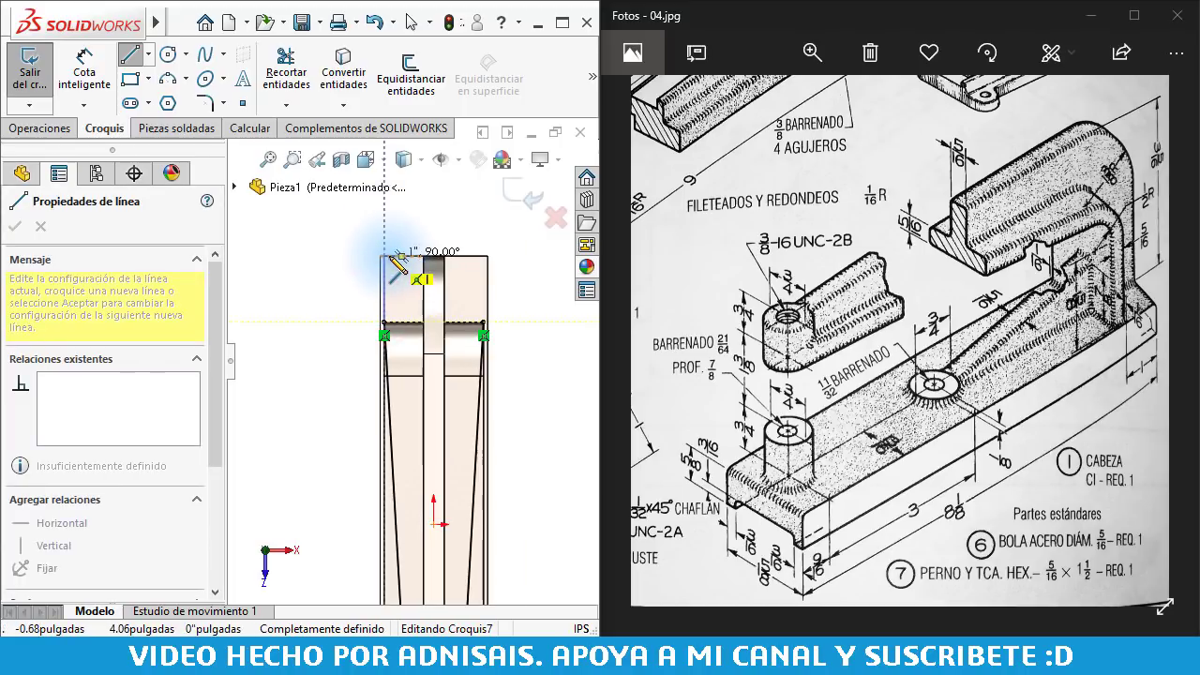
click(384, 256)
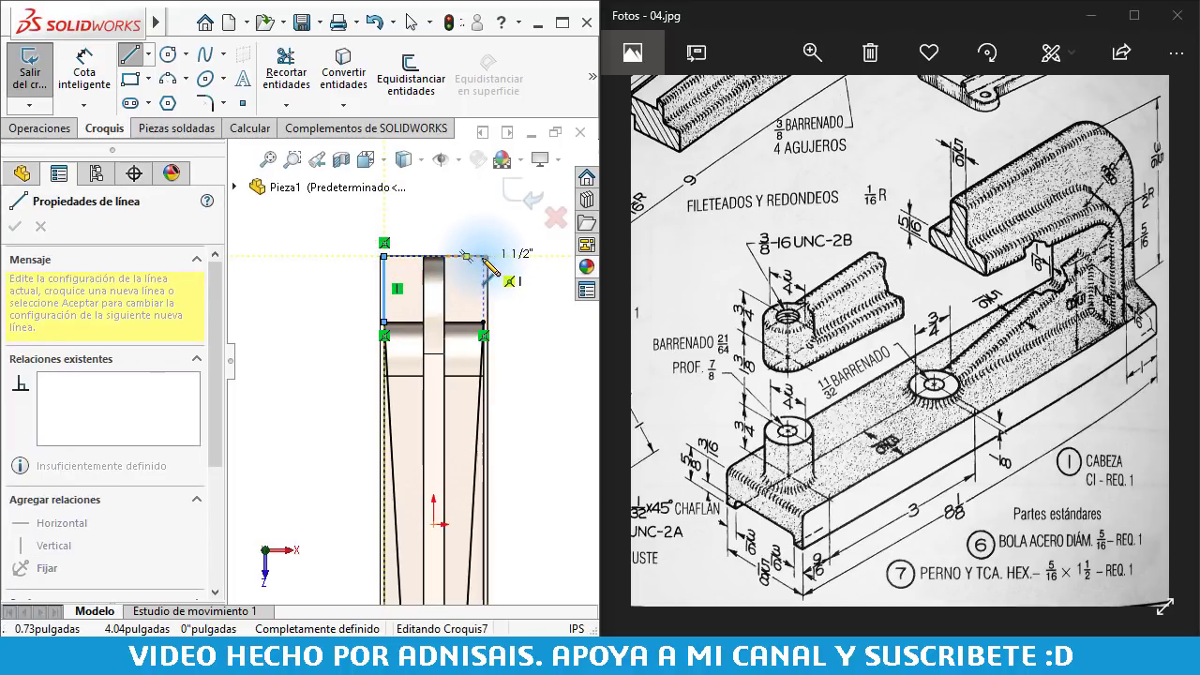
click(484, 256)
double_click(483, 322)
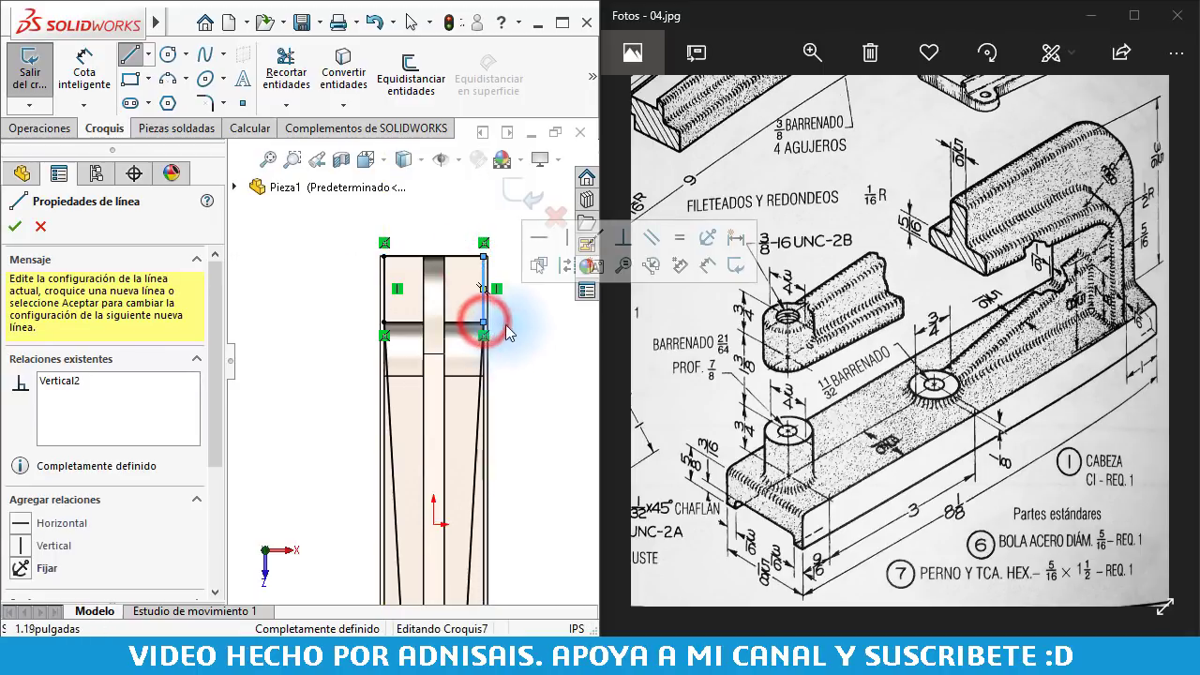
key(Escape)
mouse_move(490, 348)
middle_down()
mouse_move(429, 235)
mouse_move(393, 357)
mouse_move(509, 262)
mouse_move(453, 392)
middle_up()
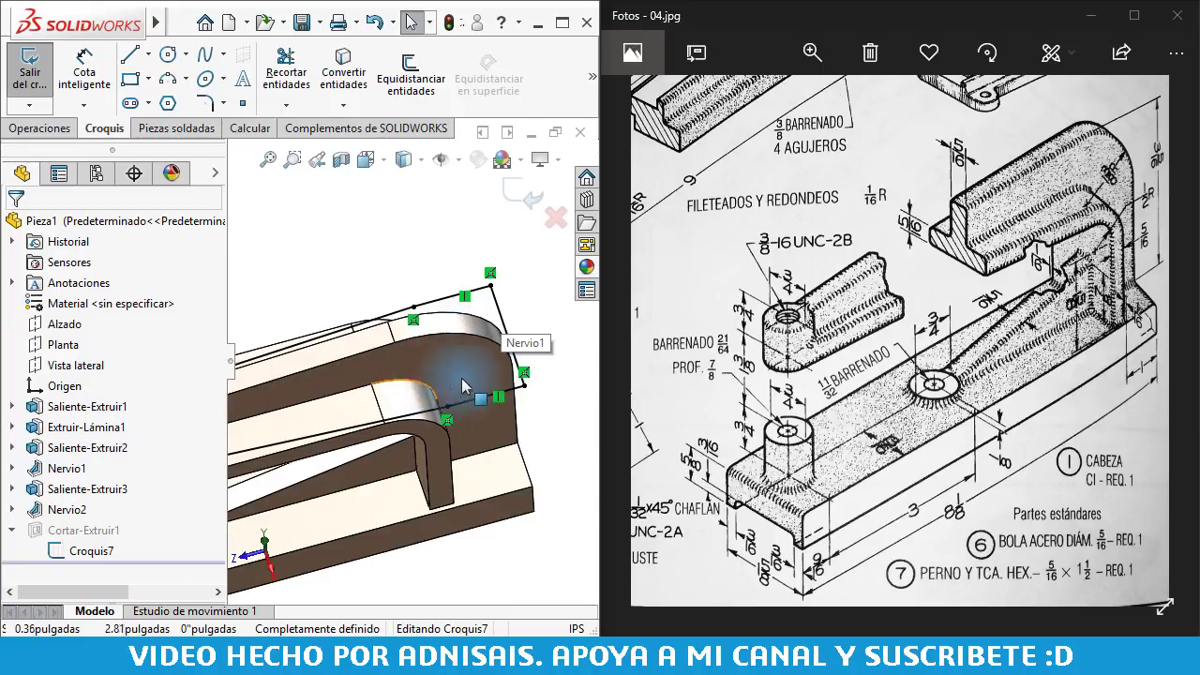
- Exit Croquis7 to rebuild Cortar-Extruir1, briefly showing the cut's sketch on the model
click(515, 195)
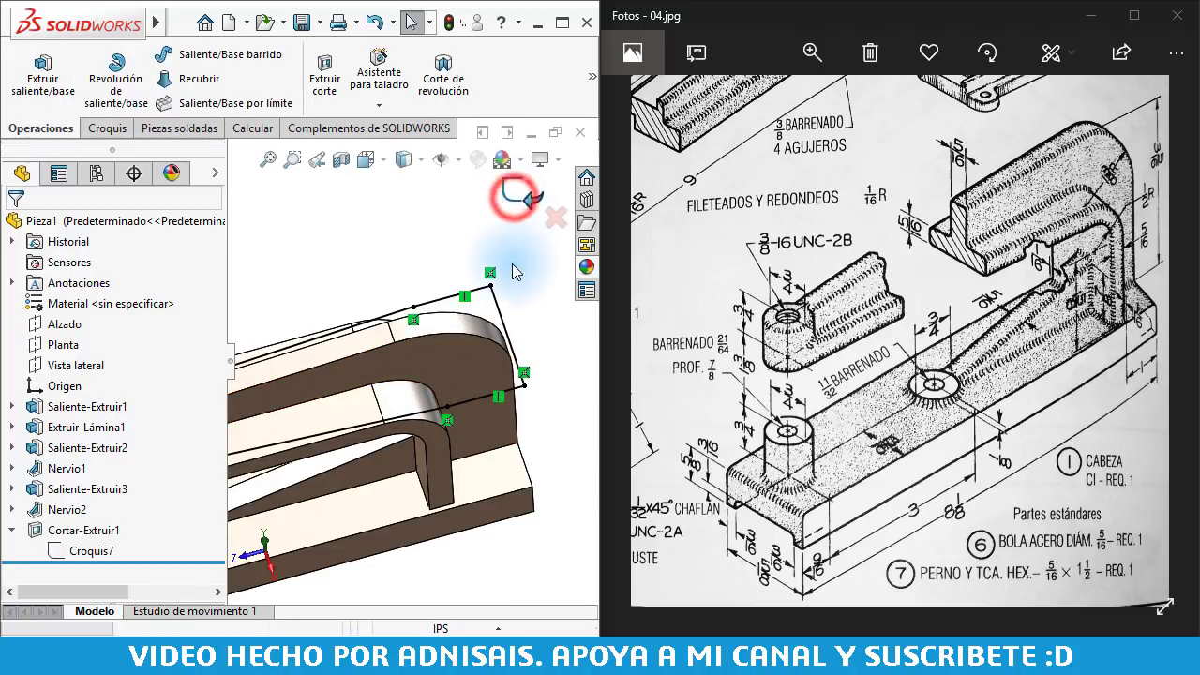
scroll(507, 286, up, 3)
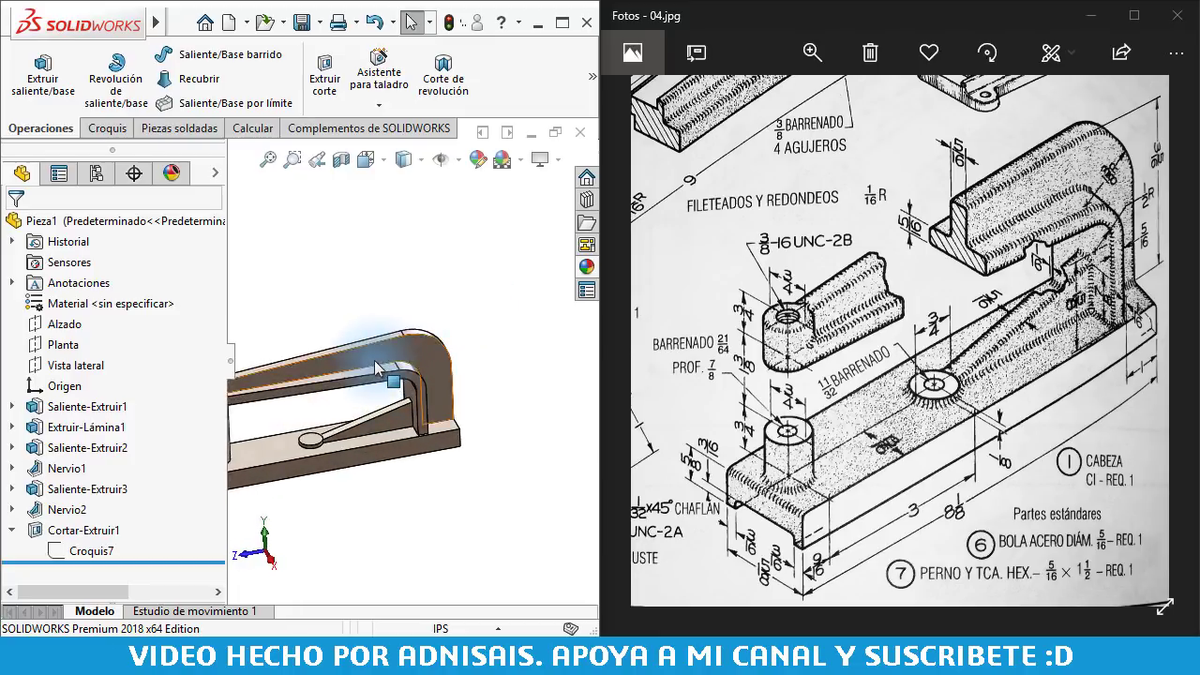
middle_drag(403, 361, 415, 375)
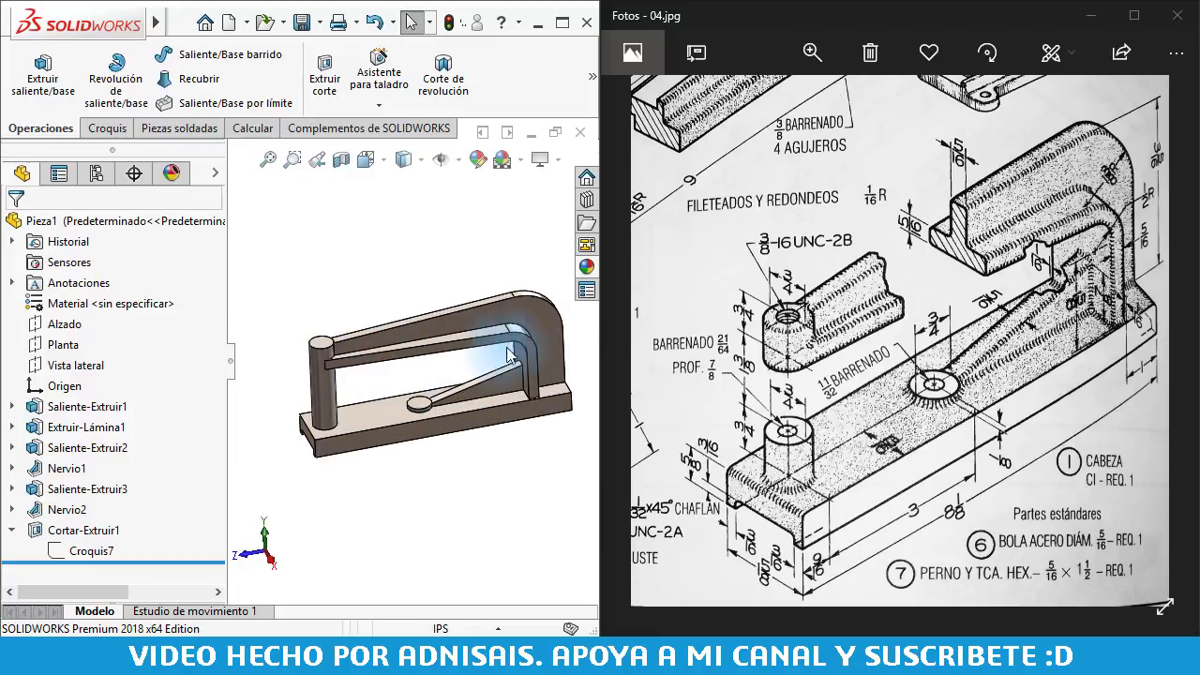
click(85, 551)
click(346, 551)
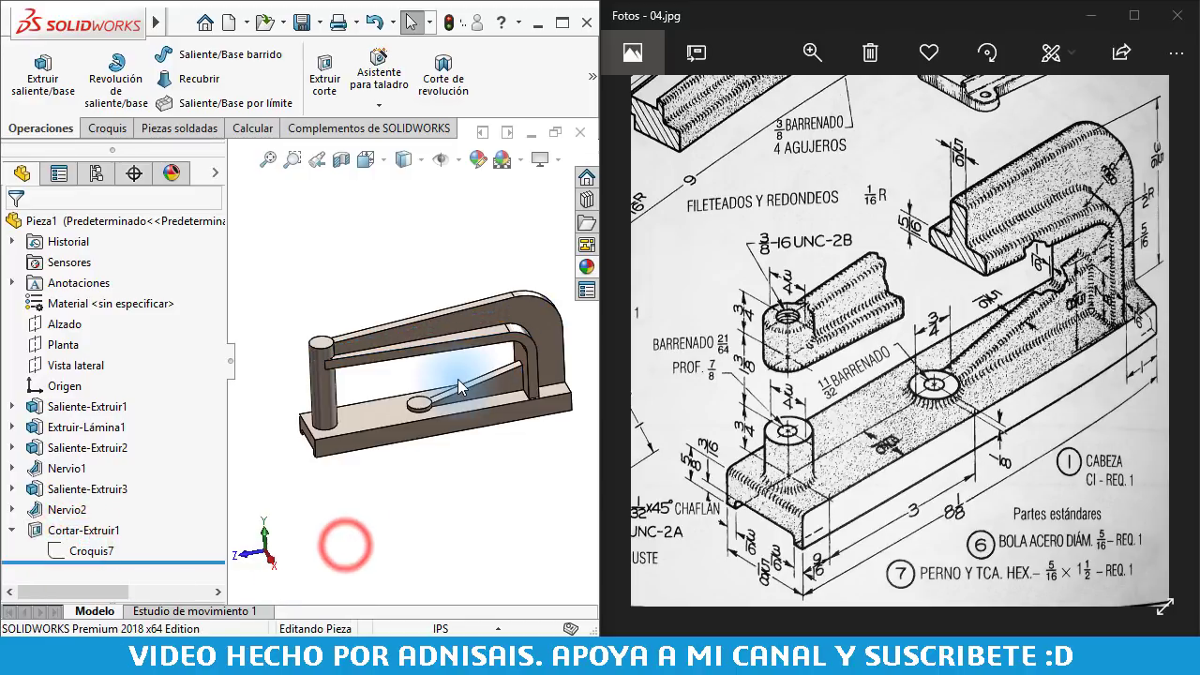
- Zoom and orbit around the C-frame corner to inspect the reshaped top of the arm
scroll(509, 367, down, 5)
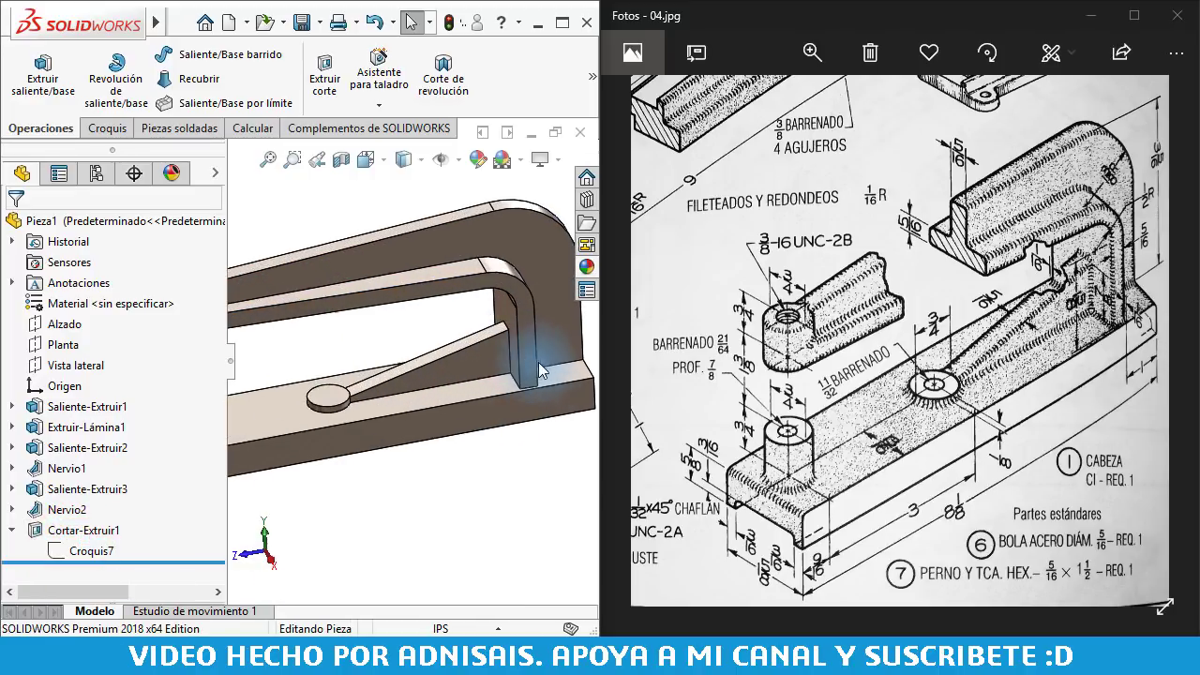
scroll(506, 364, down, 2)
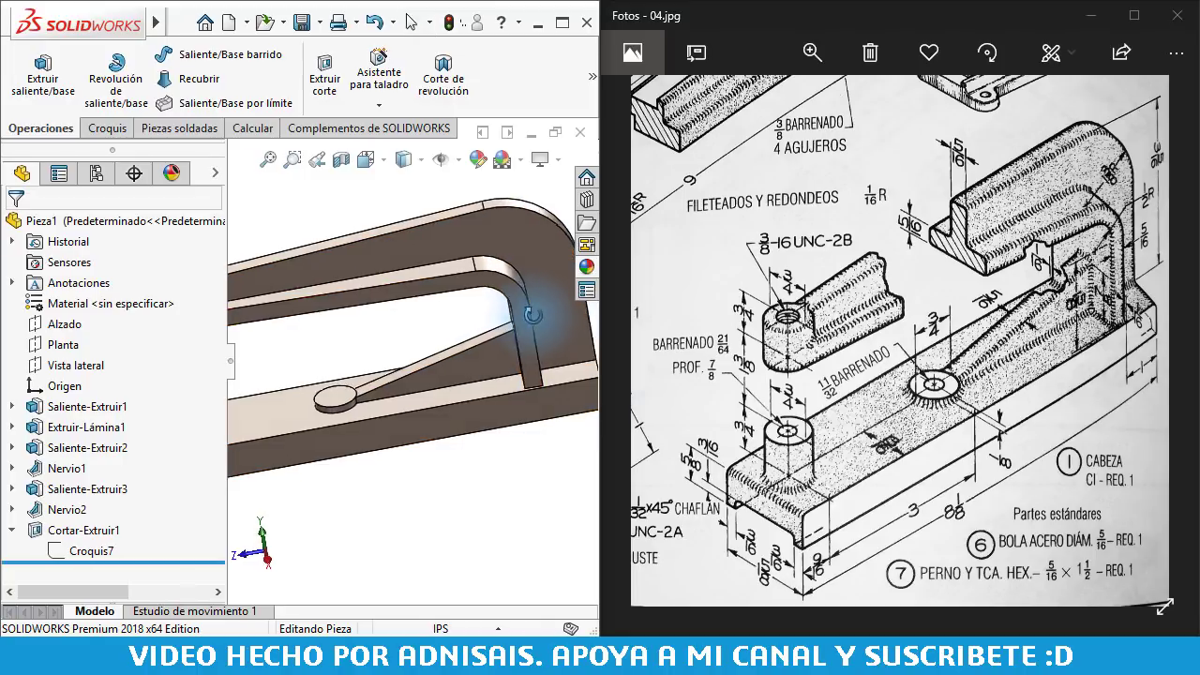
scroll(403, 357, up, 3)
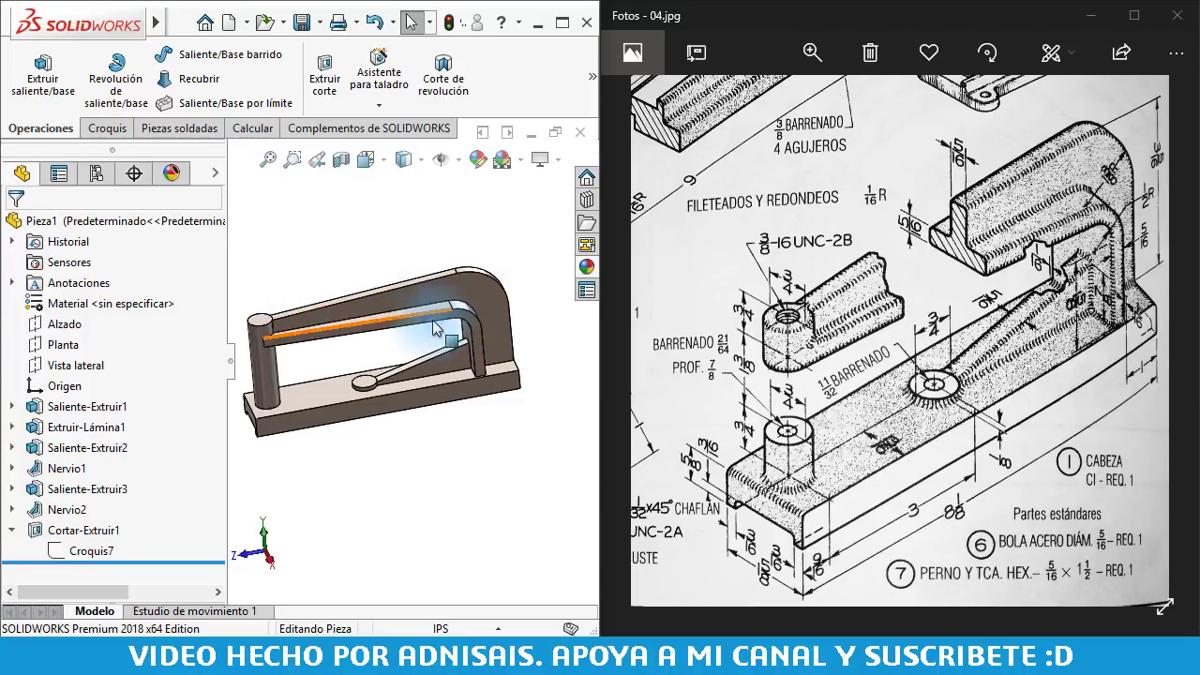
scroll(483, 368, down, 3)
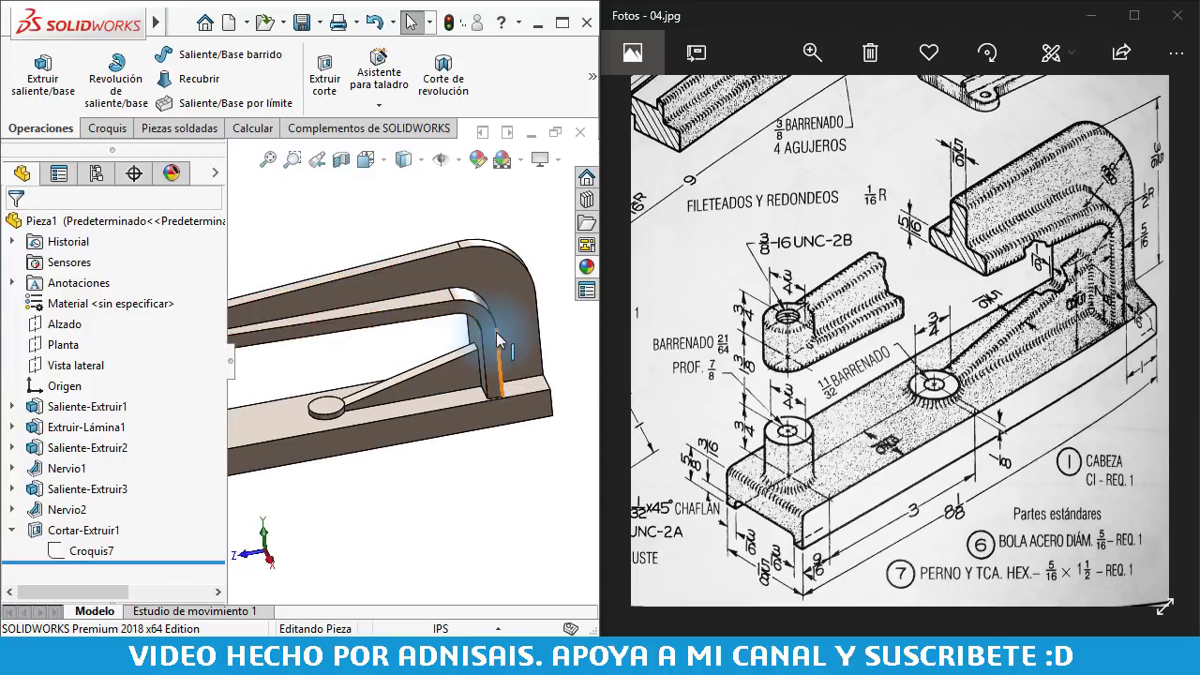
scroll(481, 416, down, 1)
scroll(495, 439, down, 2)
scroll(490, 402, down, 2)
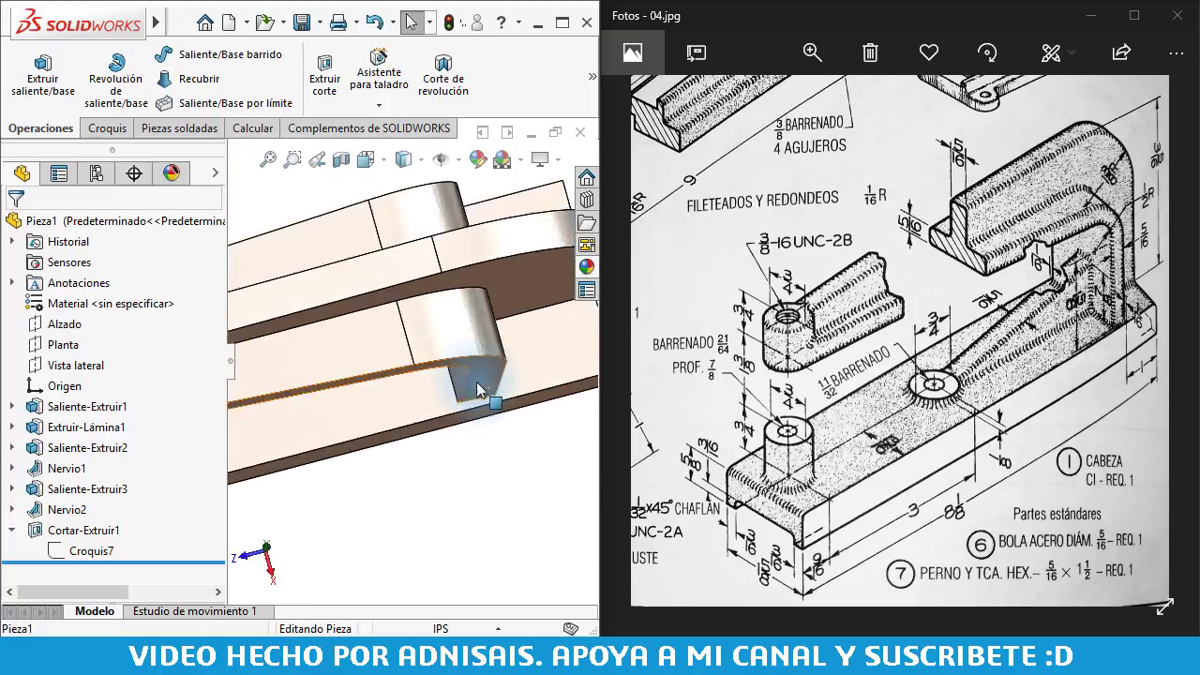
scroll(398, 442, down, 2)
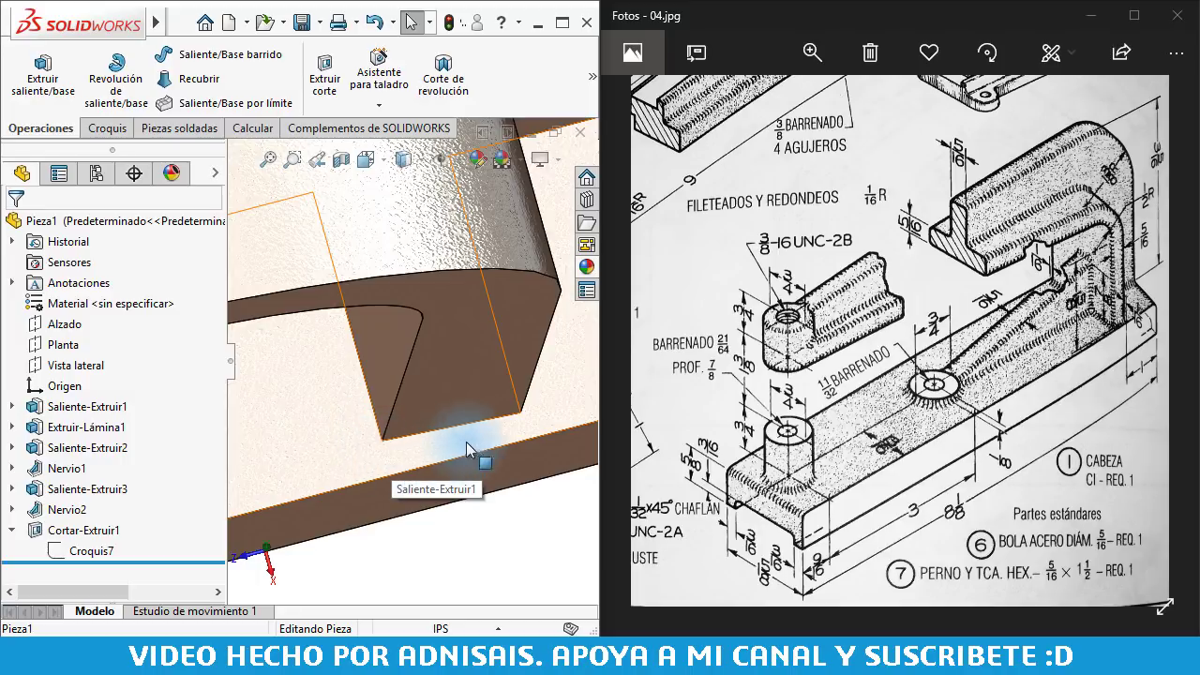
scroll(397, 469, up, 5)
scroll(319, 364, up, 3)
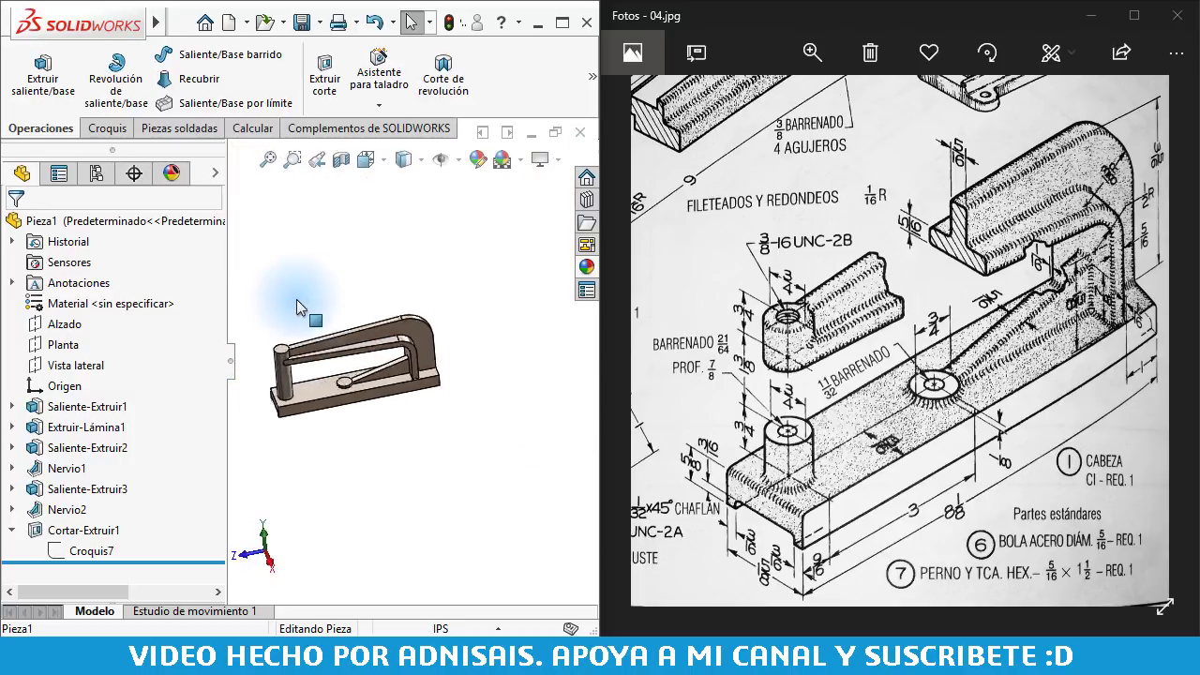
scroll(300, 388, down, 3)
scroll(450, 384, down, 2)
mouse_move(450, 383)
middle_down()
mouse_move(425, 305)
mouse_move(417, 316)
middle_up()
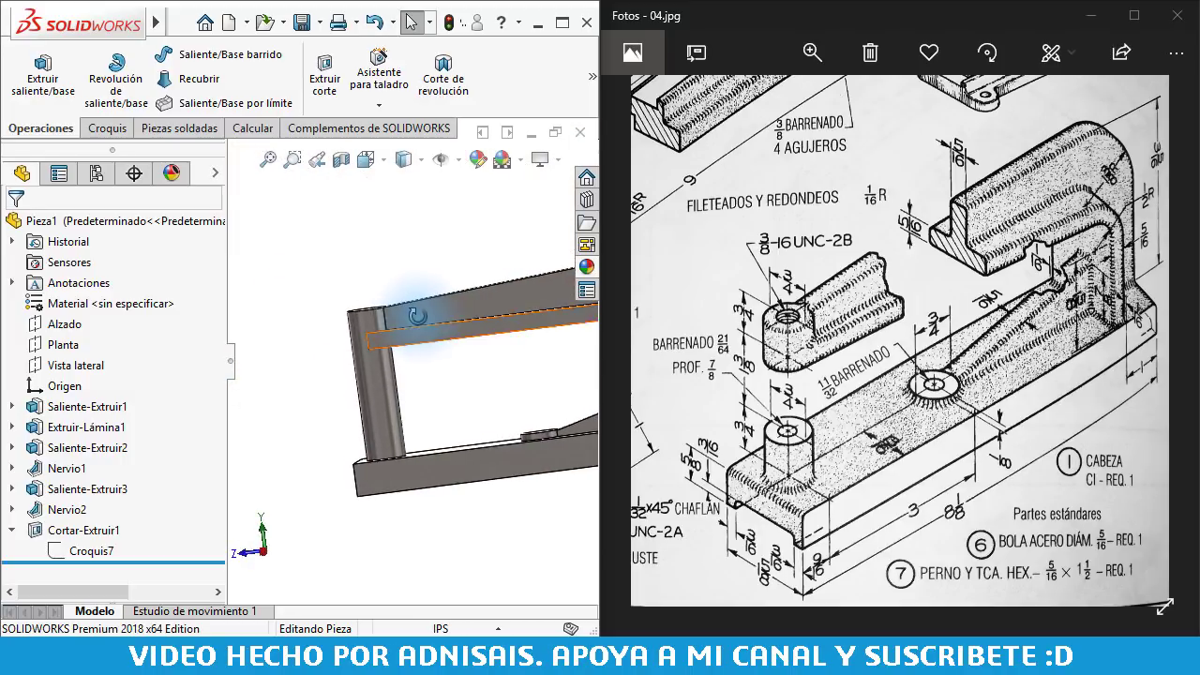
scroll(441, 383, up, 1)
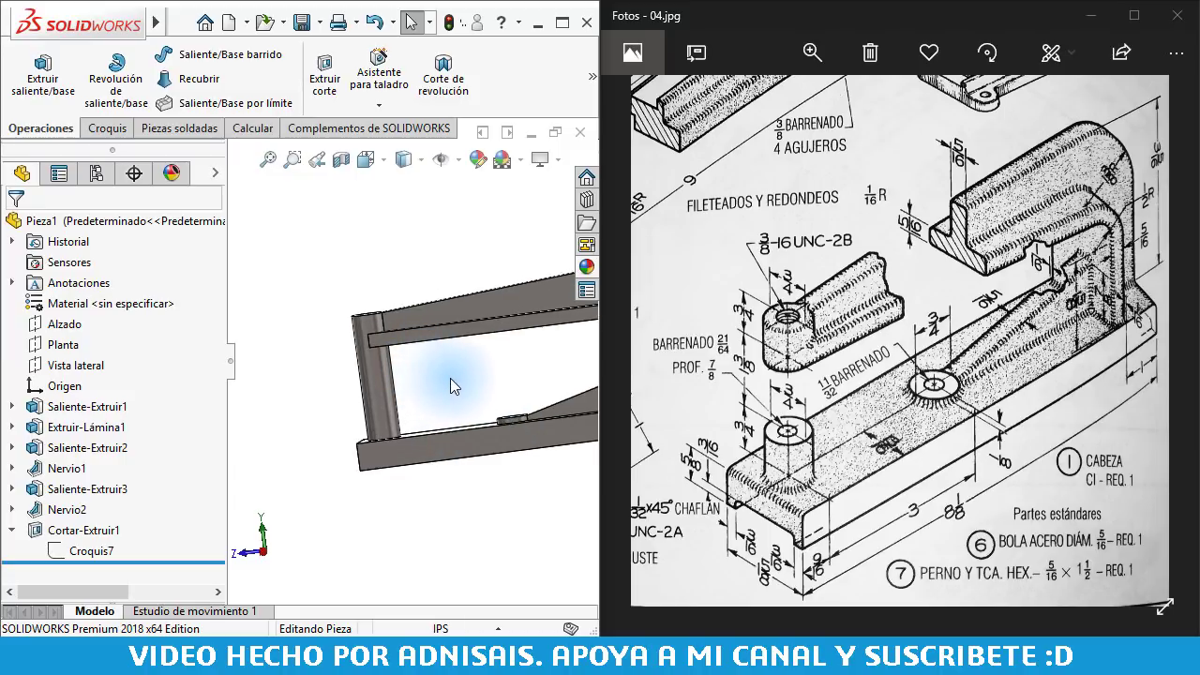
- Start a sketch on Vista lateral and draw a corner rectangle across the front post
click(54, 369)
click(37, 328)
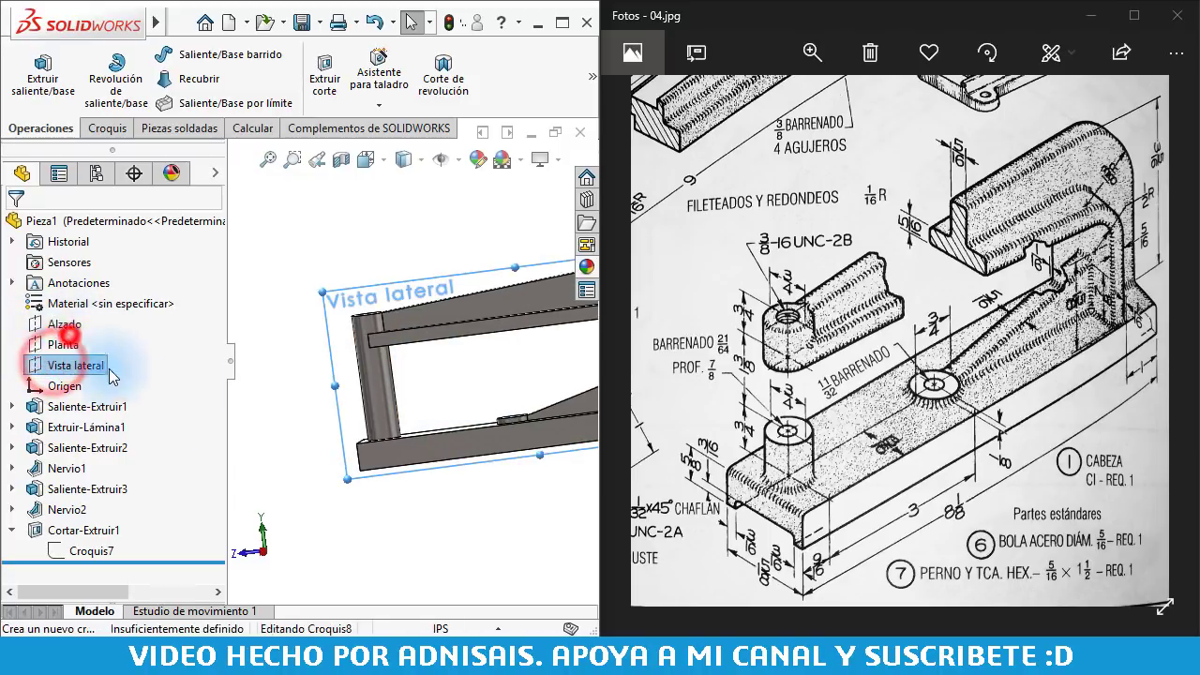
scroll(332, 318, up, 2)
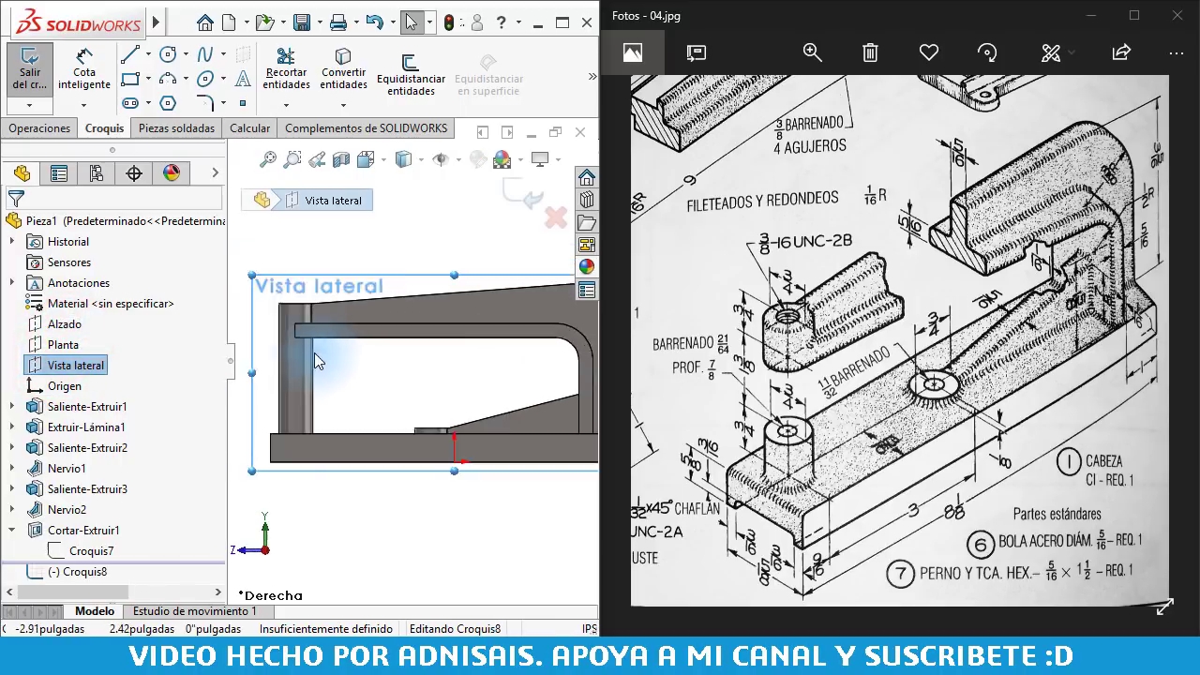
click(133, 80)
scroll(334, 348, down, 2)
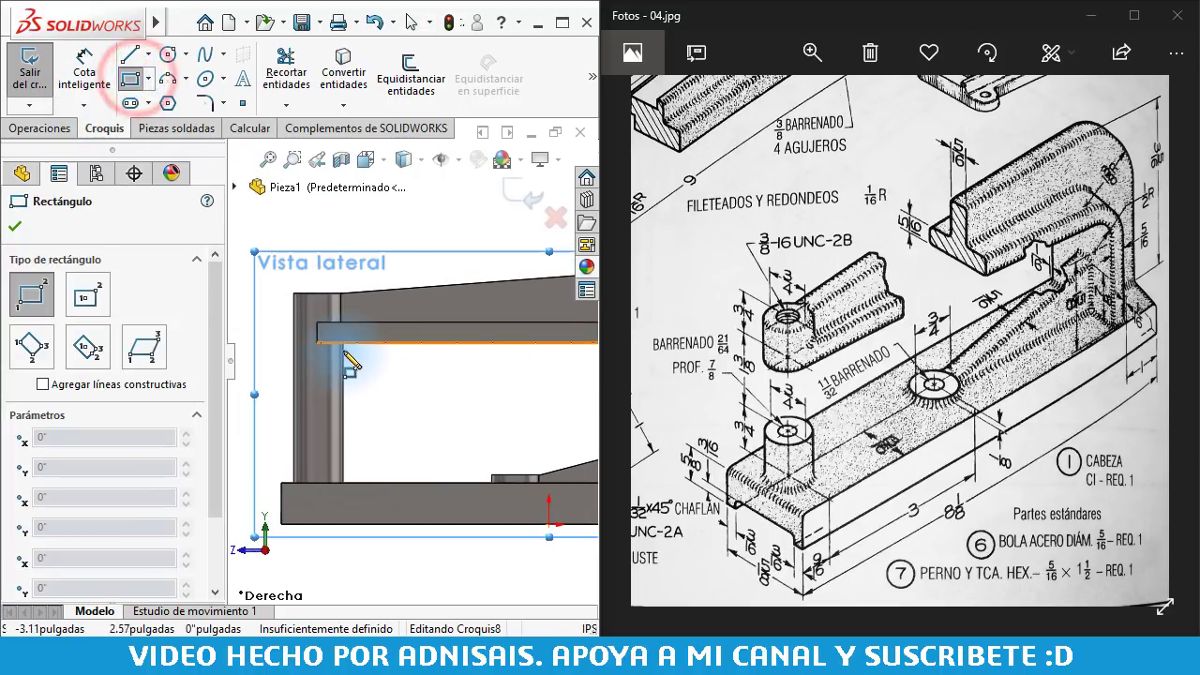
click(341, 343)
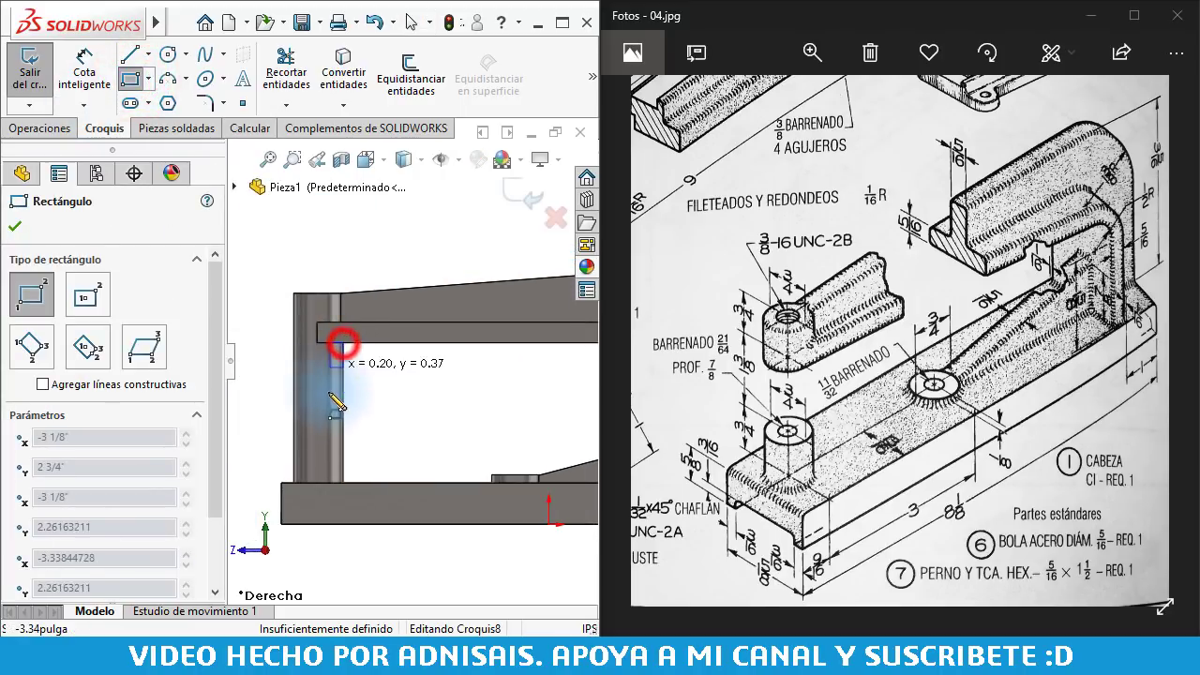
click(292, 427)
scroll(293, 428, down, 1)
key(Escape)
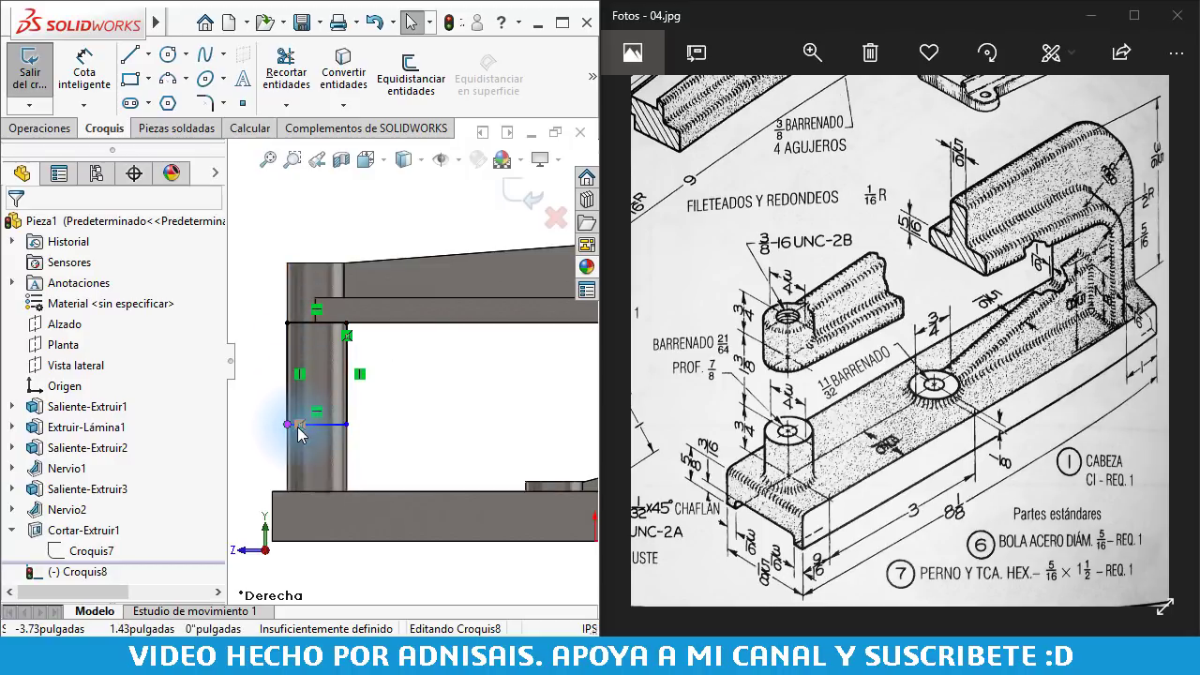
- Dimension the rectangle's bottom edge .75" above the base's top edge to fully define it
right_drag(422, 436, 403, 361)
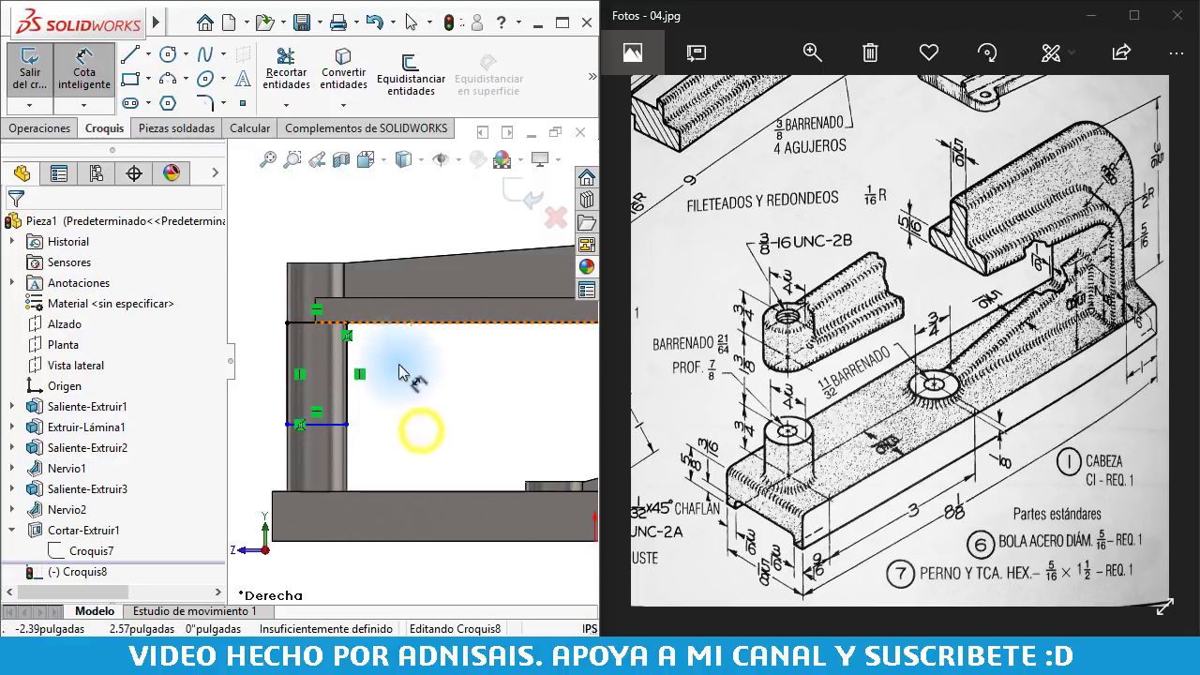
click(314, 422)
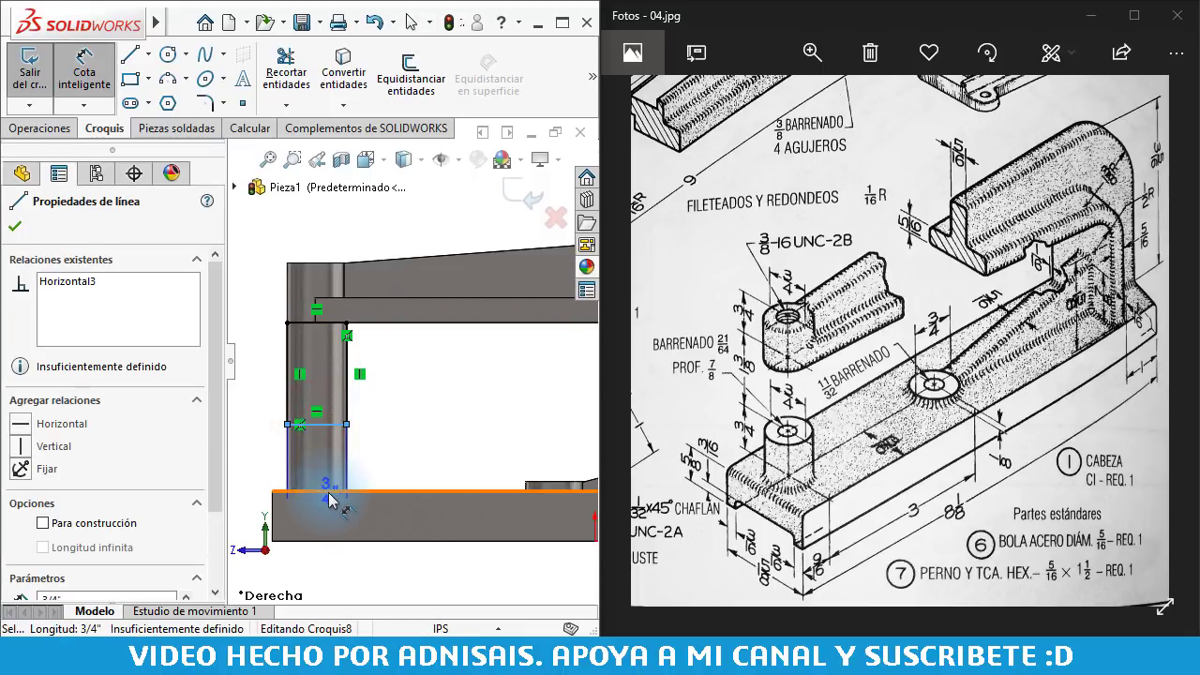
click(328, 492)
click(430, 471)
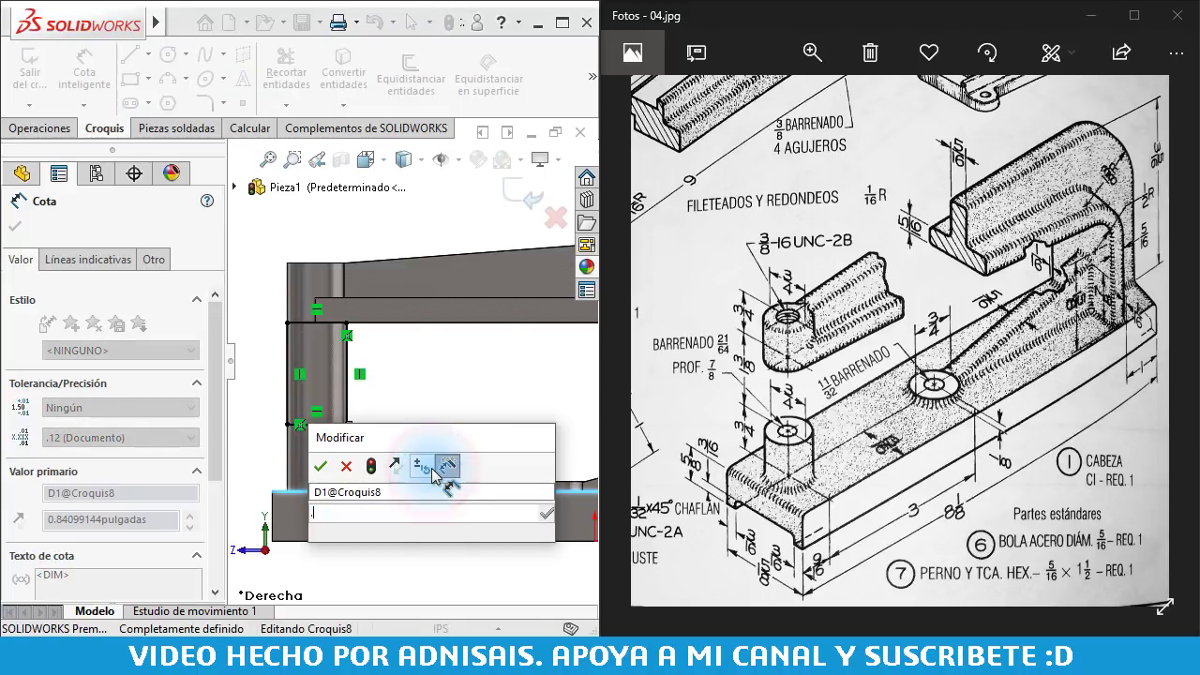
text(.75)
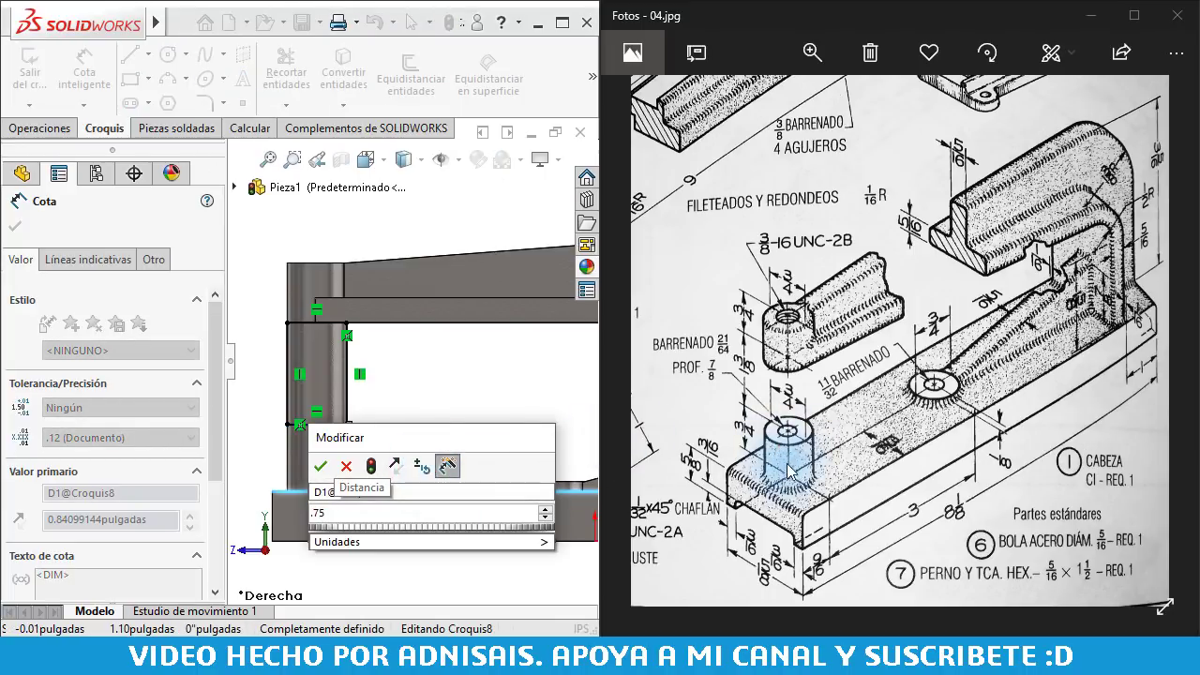
key(Return)
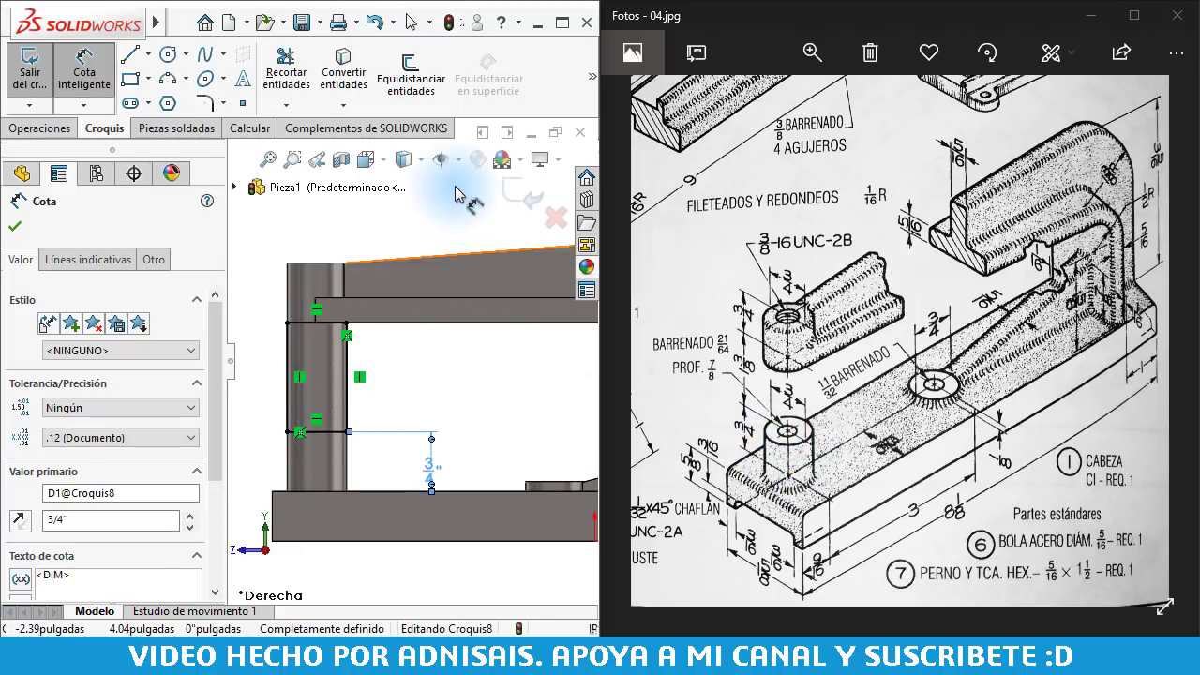
click(32, 129)
- Extrude-cut the Croquis8 rectangle with Por todo: ambos, separating the arm from the front boss
click(324, 75)
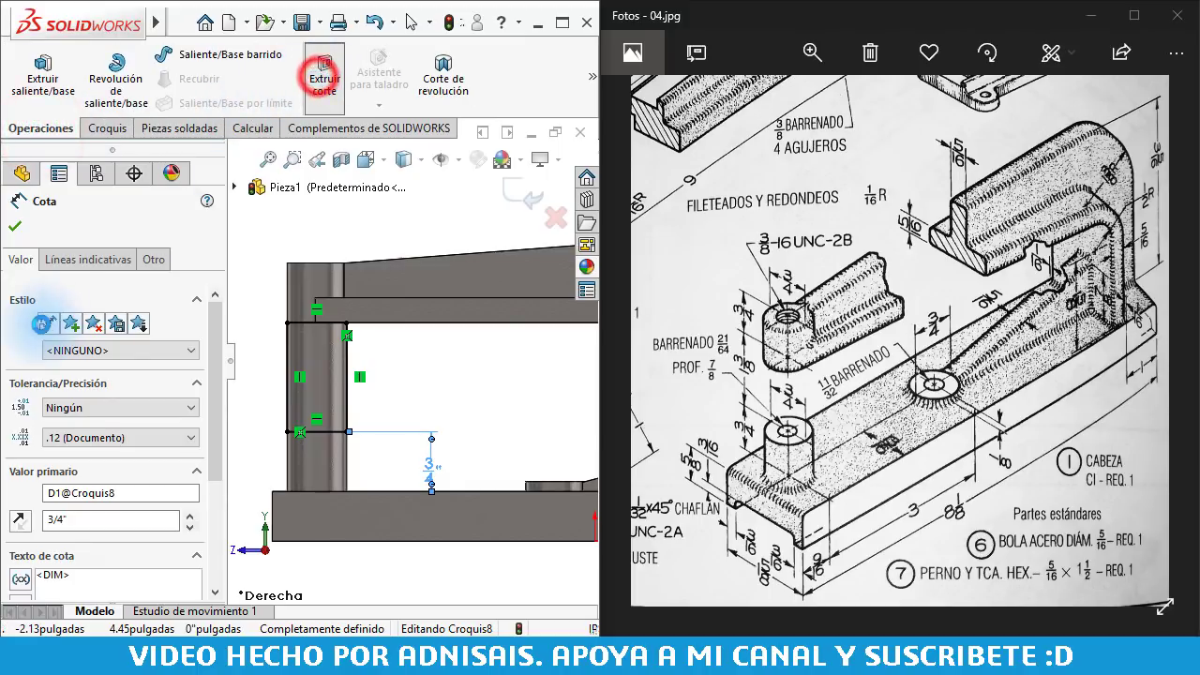
click(65, 340)
click(67, 375)
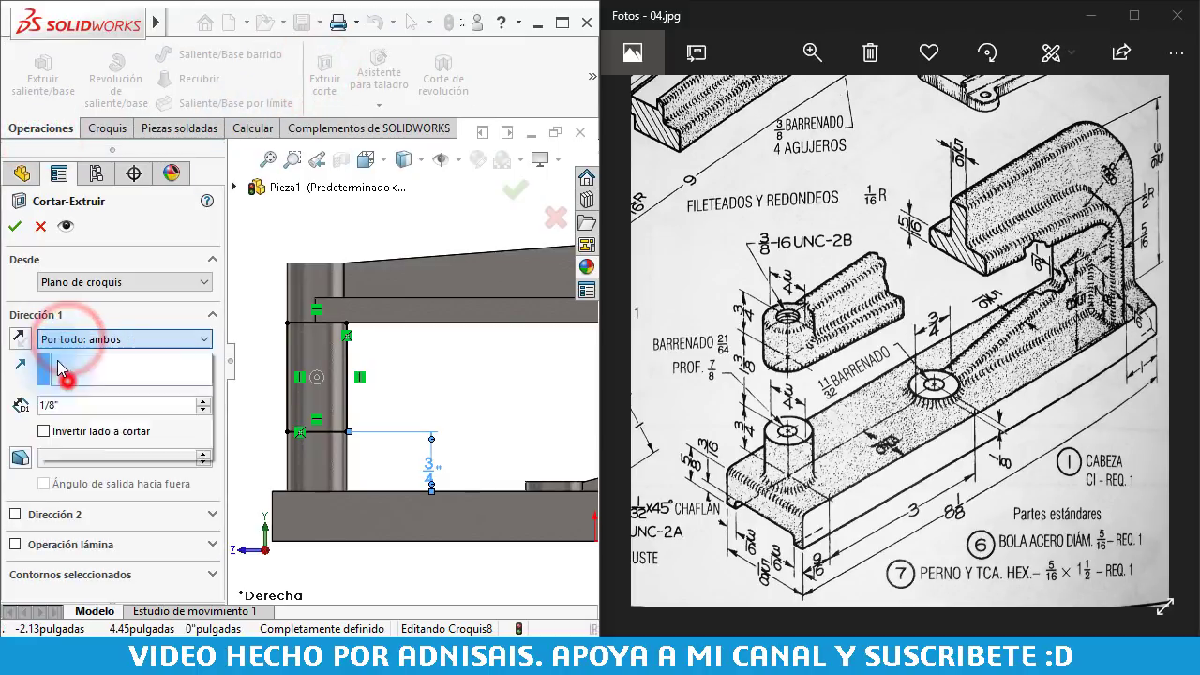
click(15, 226)
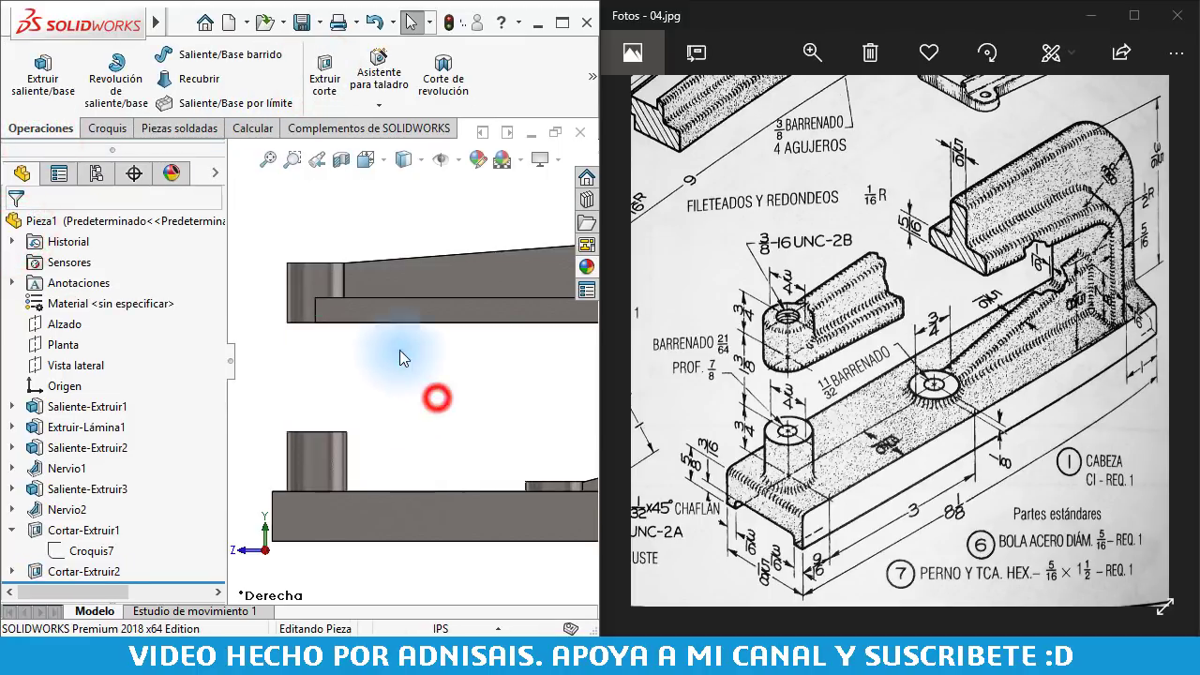
mouse_move(437, 397)
middle_down()
mouse_move(494, 364)
mouse_move(495, 375)
middle_up()
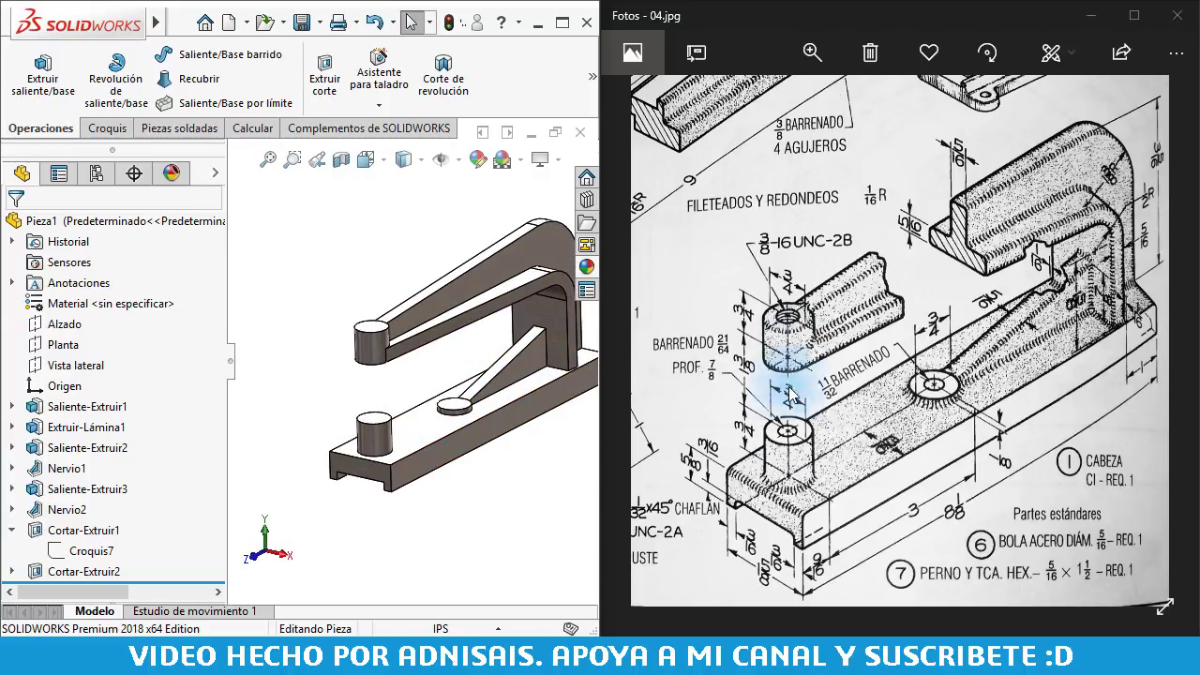
mouse_move(563, 412)
middle_down()
mouse_move(538, 403)
mouse_move(526, 423)
mouse_move(448, 362)
mouse_move(415, 389)
middle_up()
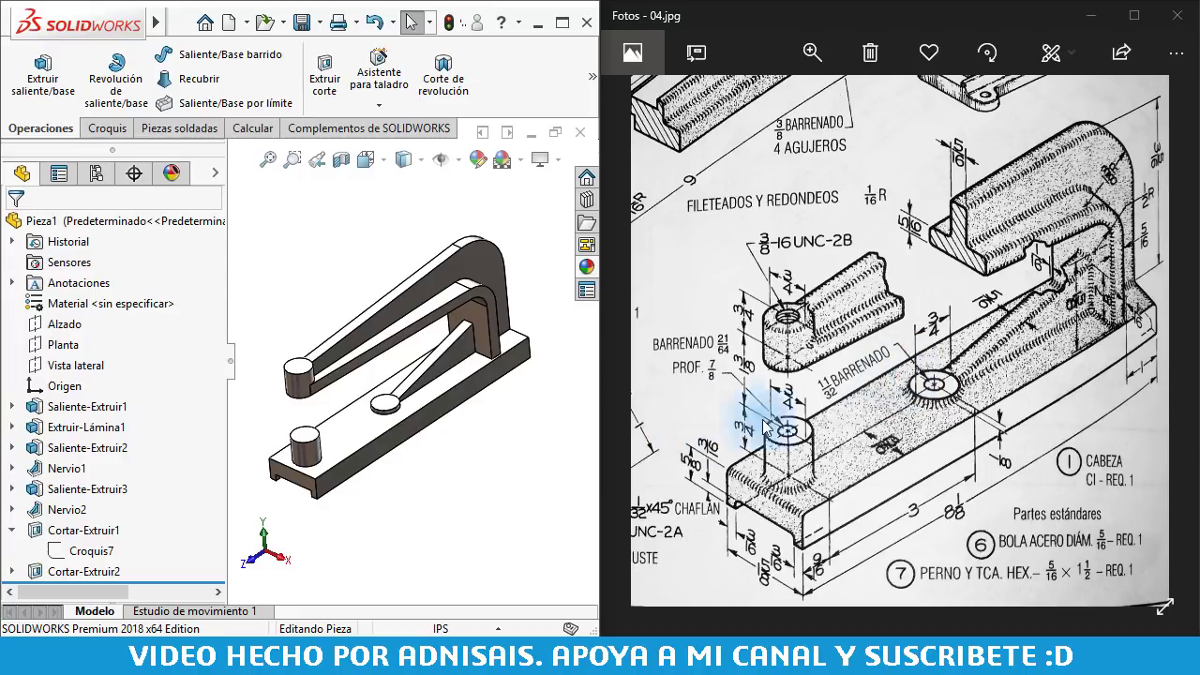
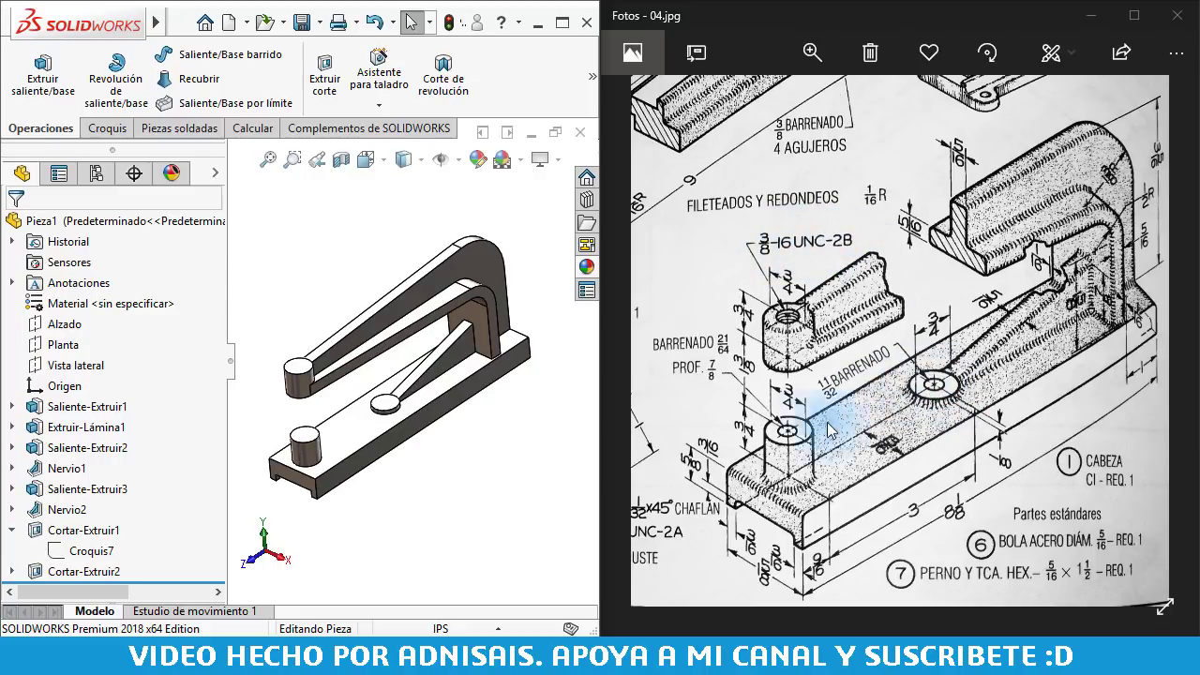
- Start a plain straight Hole Wizard hole with reset sizes and the full drill-size series
click(505, 482)
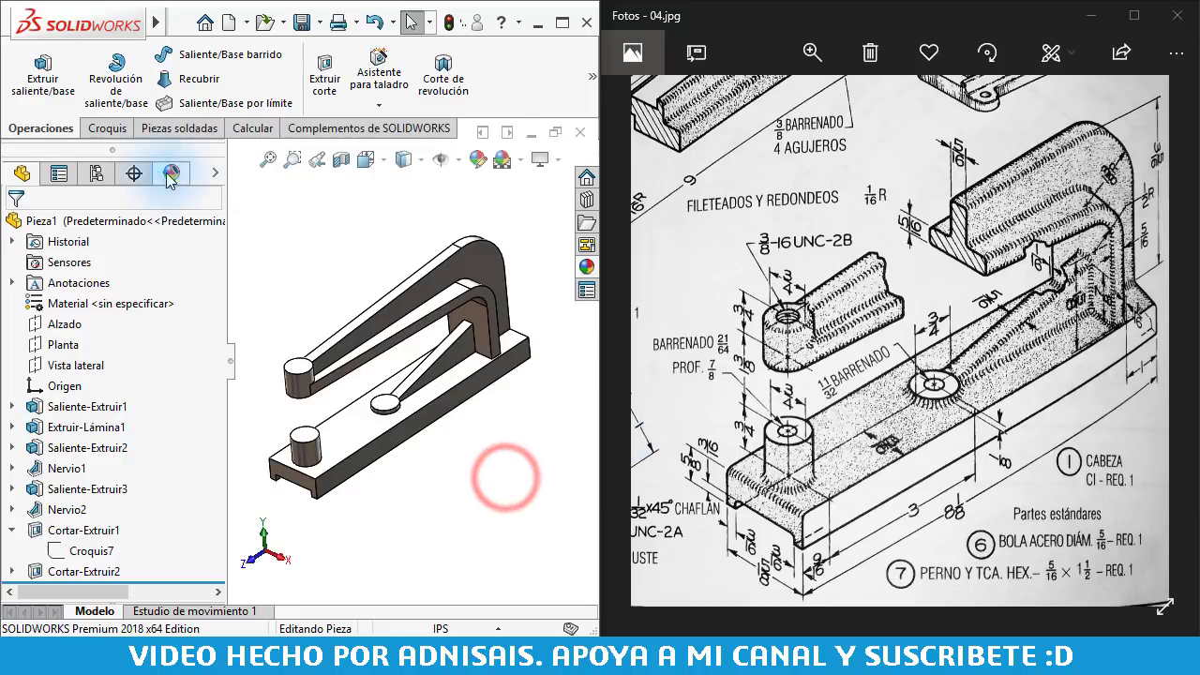
click(373, 85)
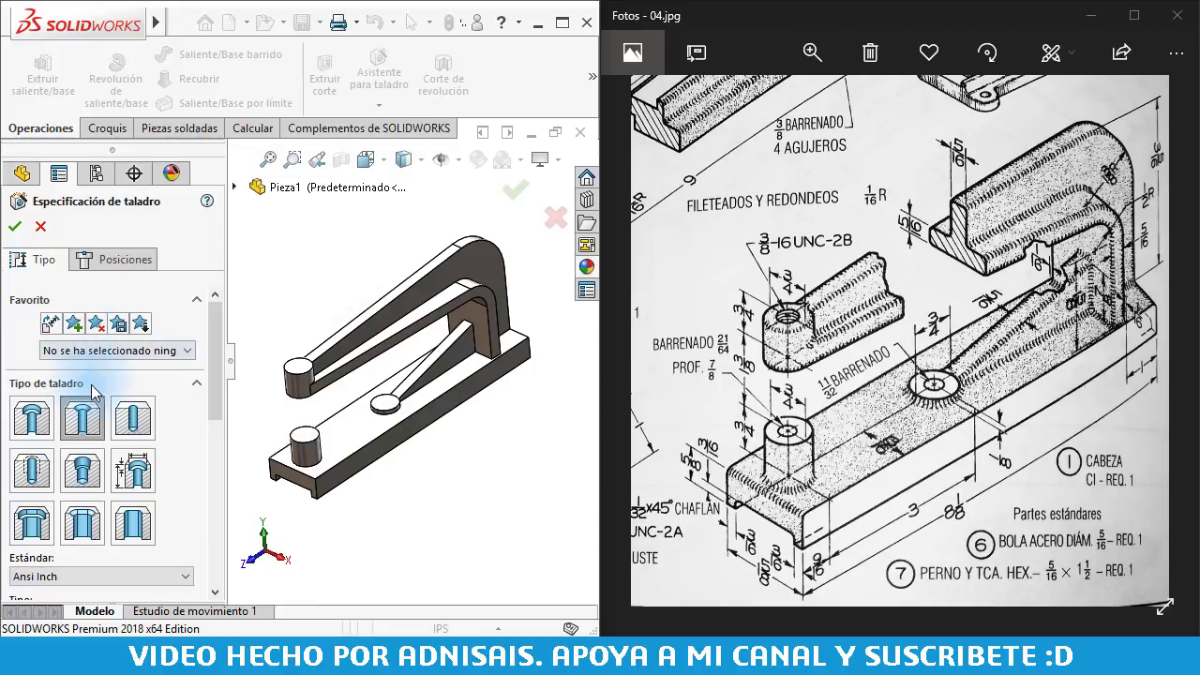
click(128, 420)
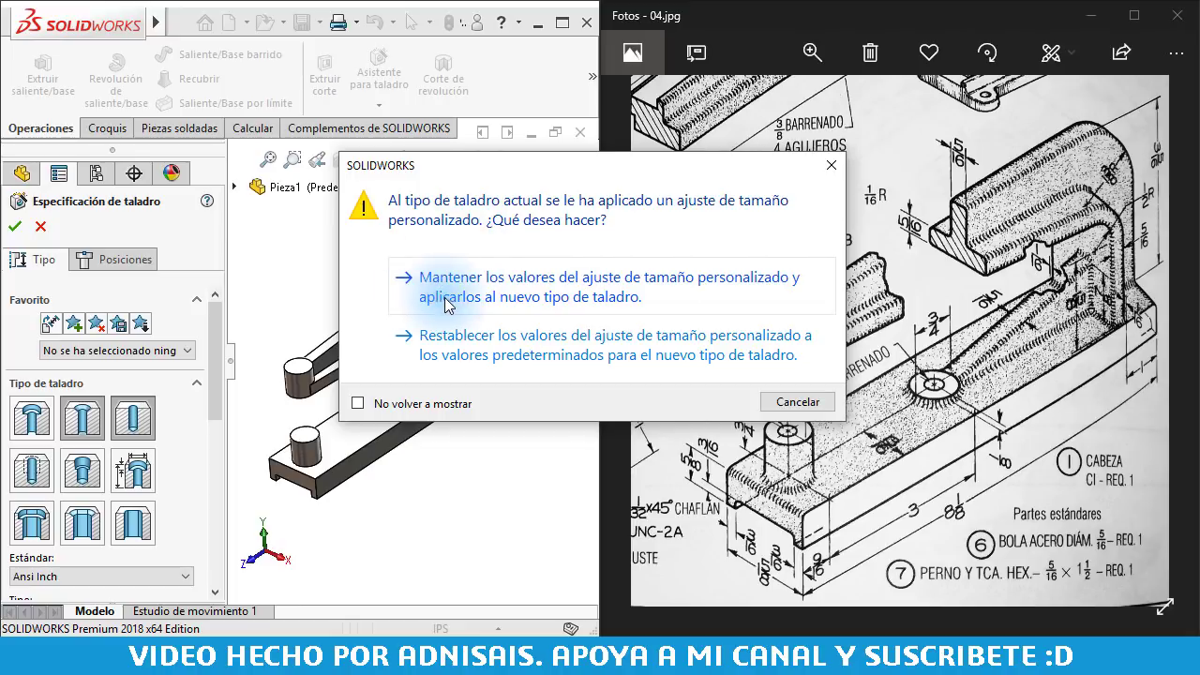
click(574, 348)
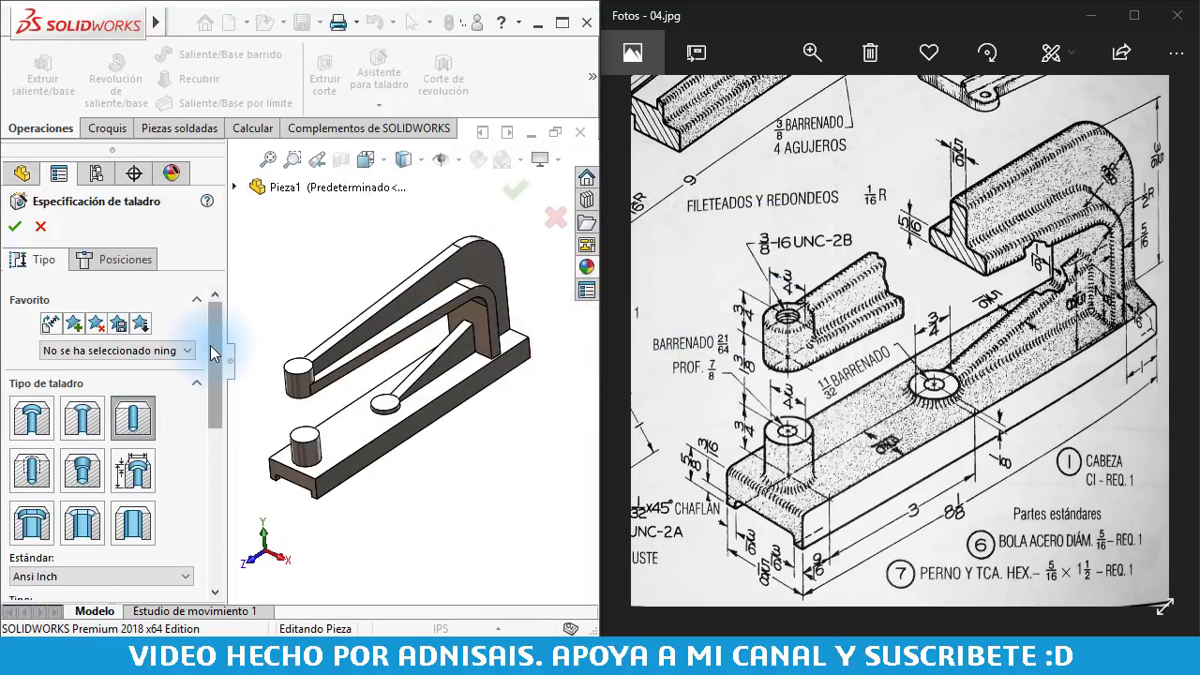
drag(210, 344, 219, 403)
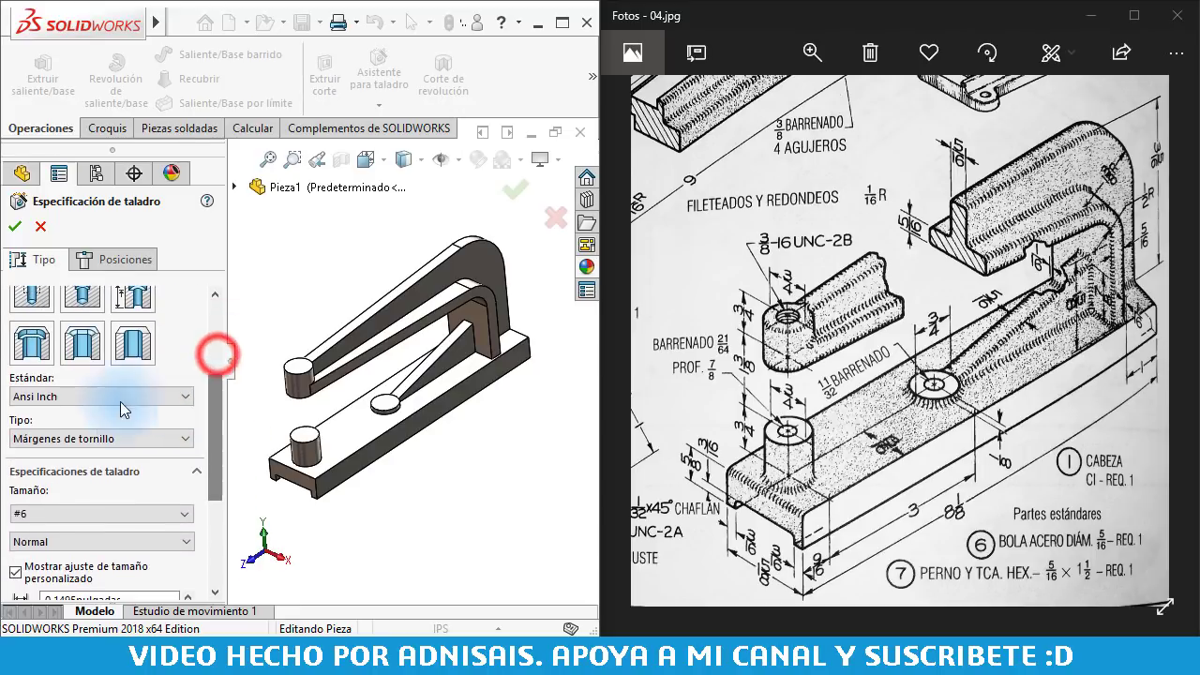
click(69, 439)
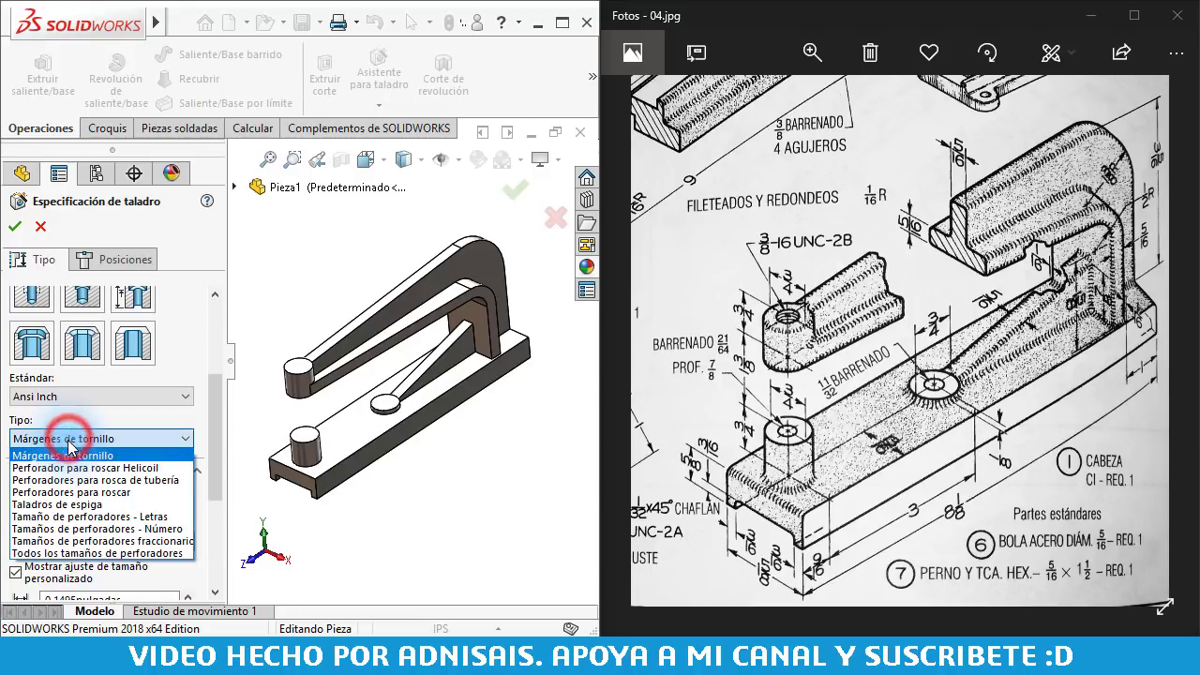
click(88, 553)
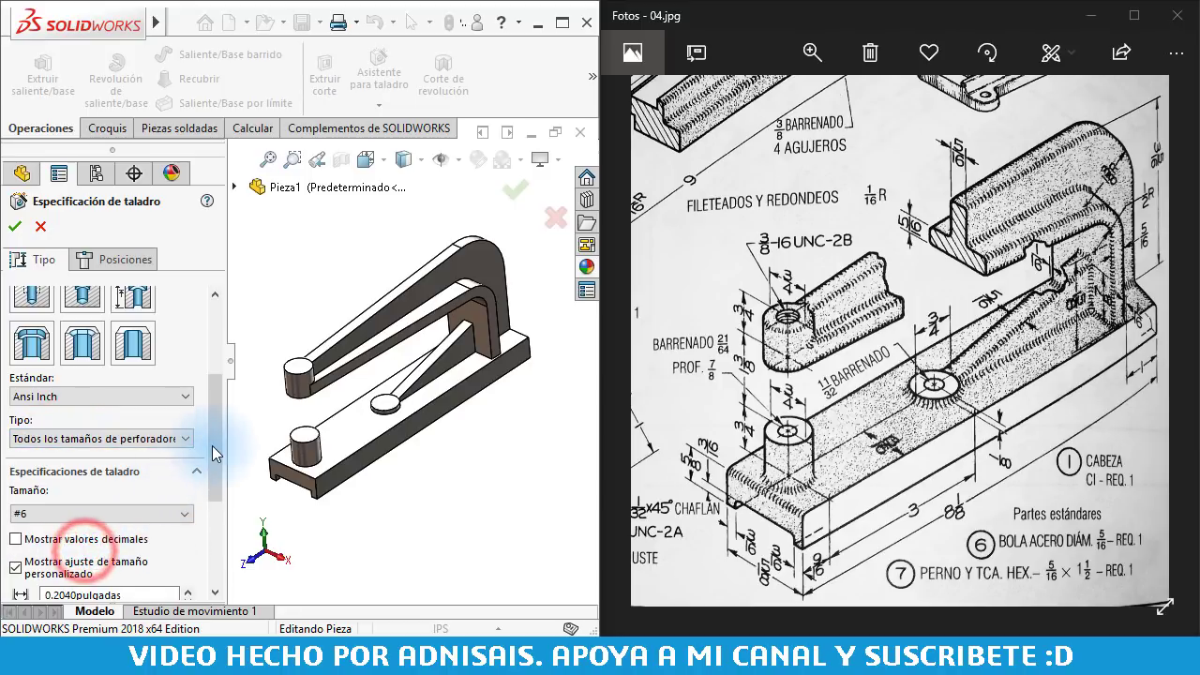
drag(215, 443, 215, 480)
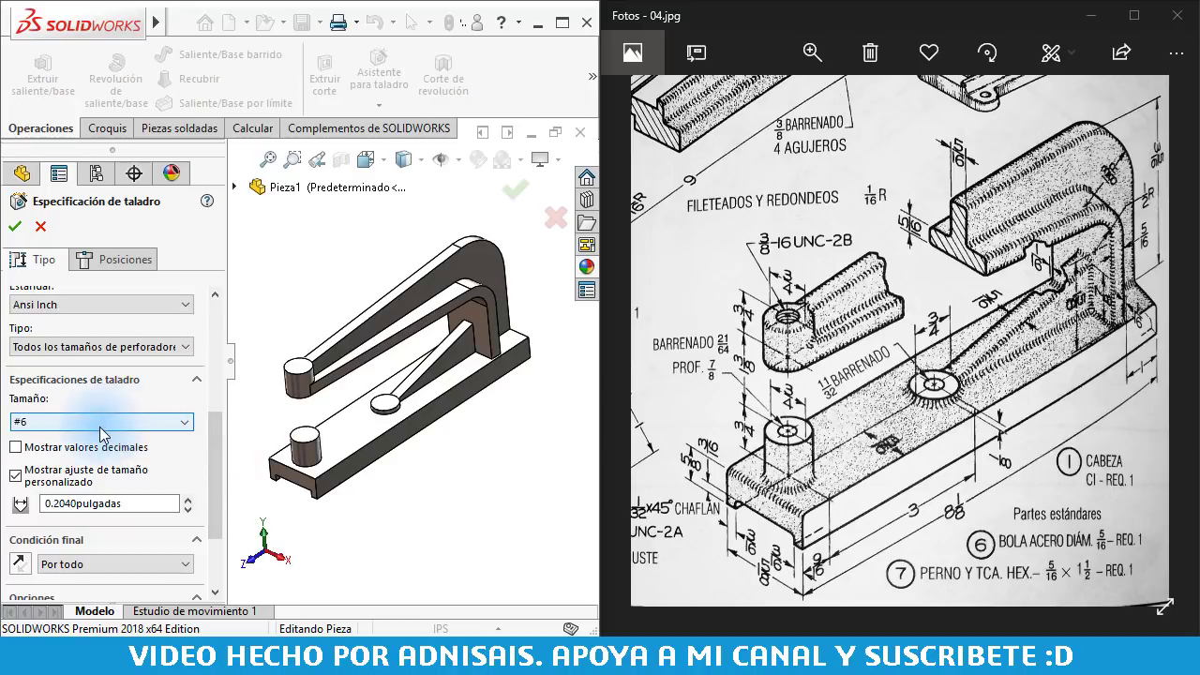
- Set the hole size to 11/32 with no custom size and no countersink
click(103, 434)
scroll(106, 497, down, 1)
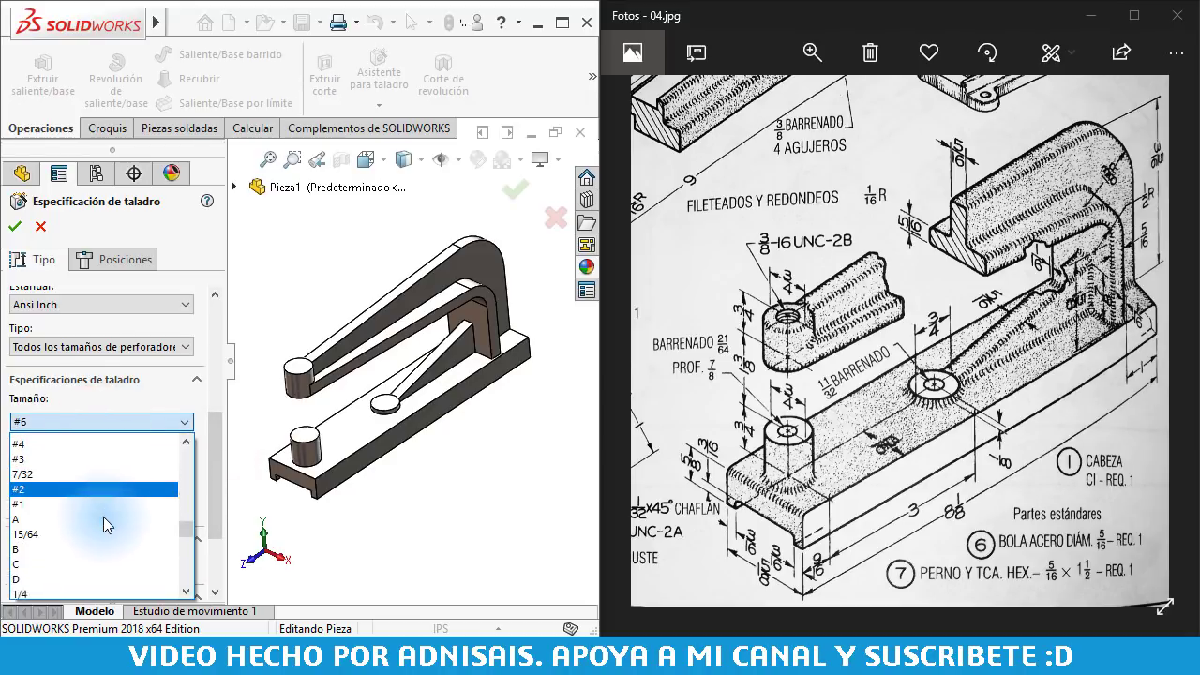
scroll(103, 520, down, 1)
scroll(101, 524, down, 1)
scroll(100, 525, down, 1)
scroll(99, 527, down, 1)
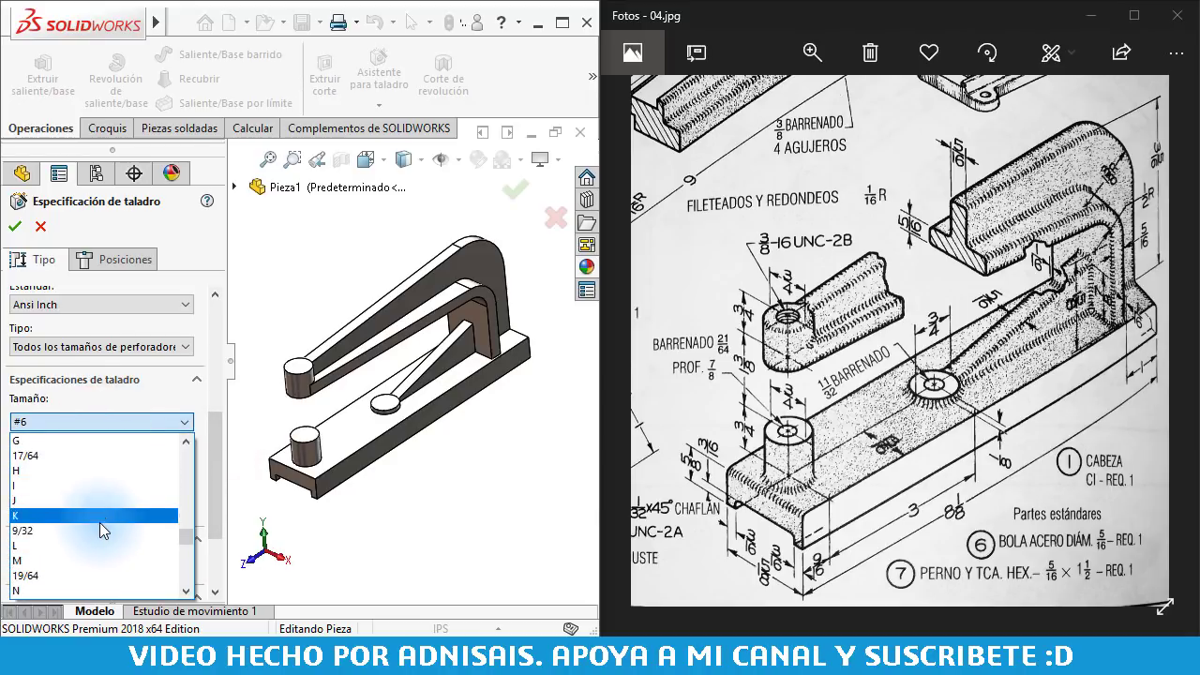
scroll(100, 525, down, 2)
scroll(98, 523, down, 1)
scroll(96, 527, down, 1)
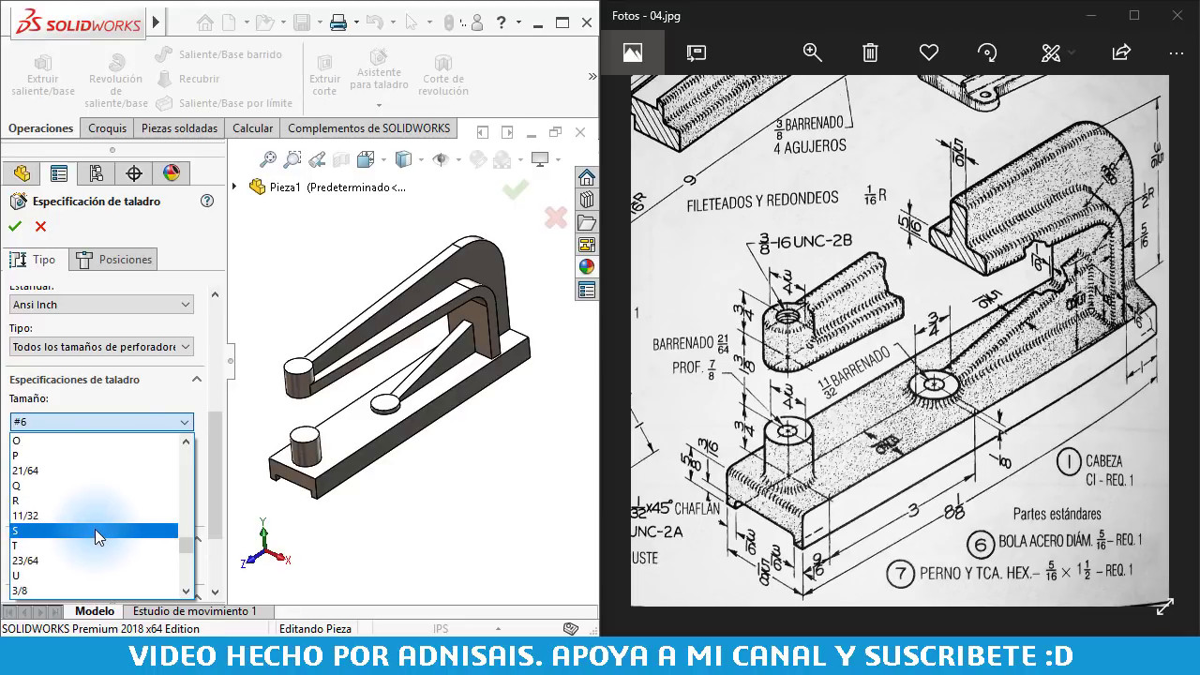
click(74, 514)
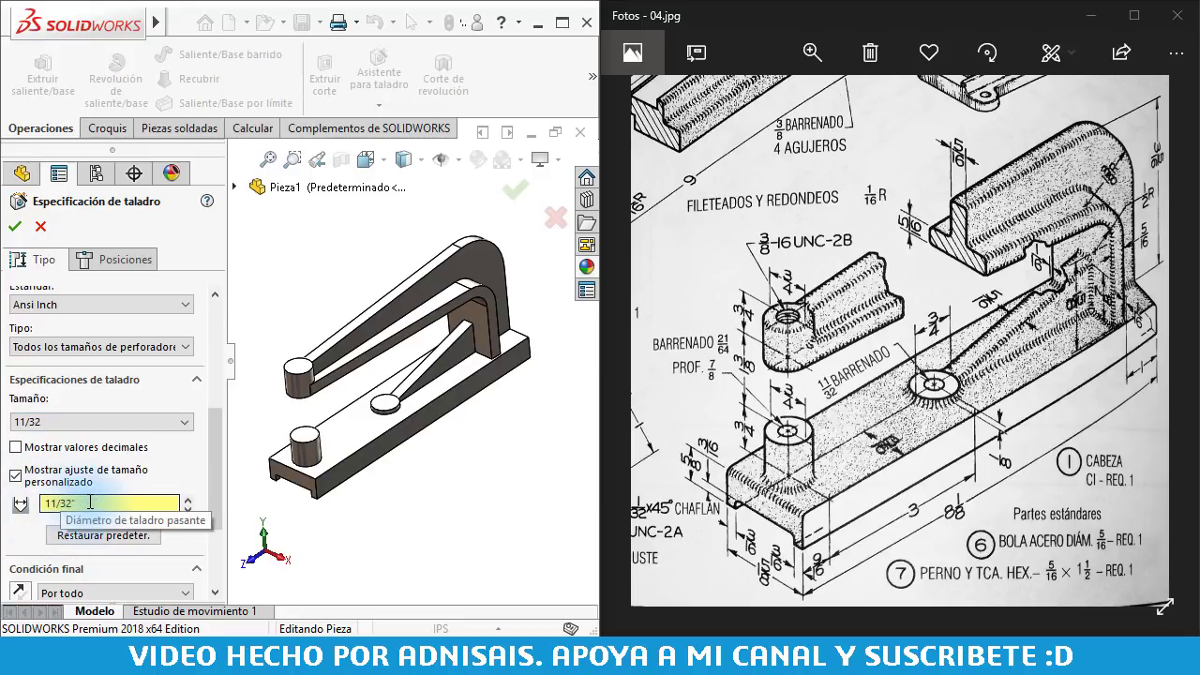
click(37, 479)
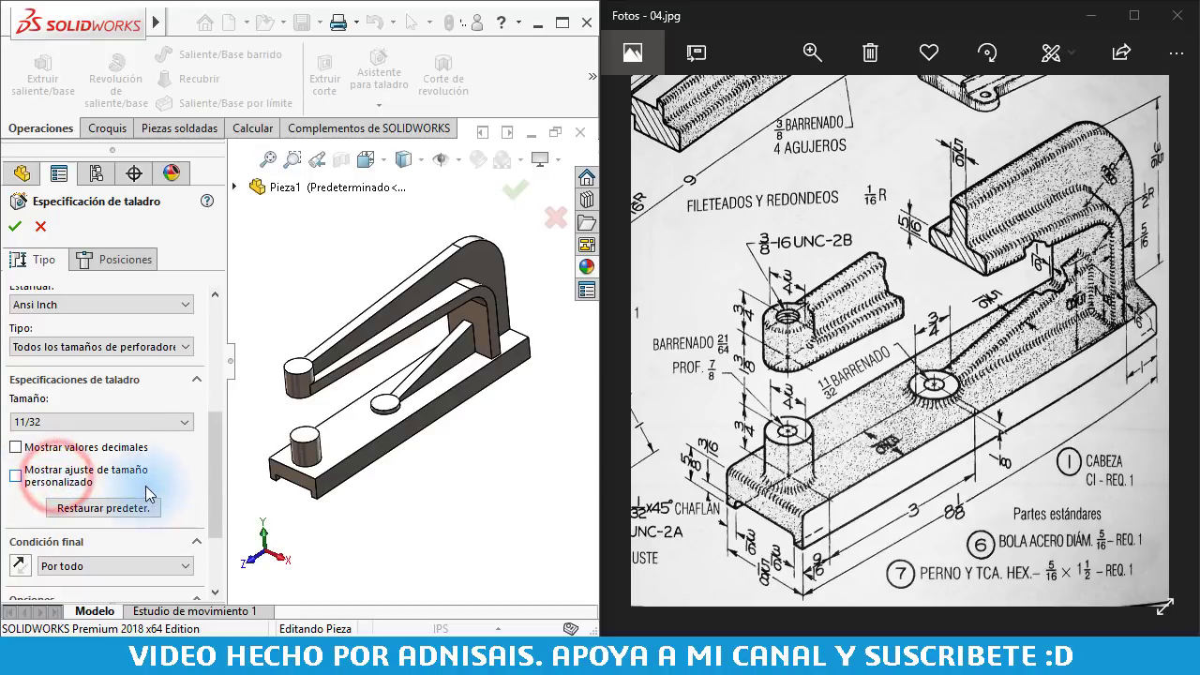
drag(214, 453, 210, 480)
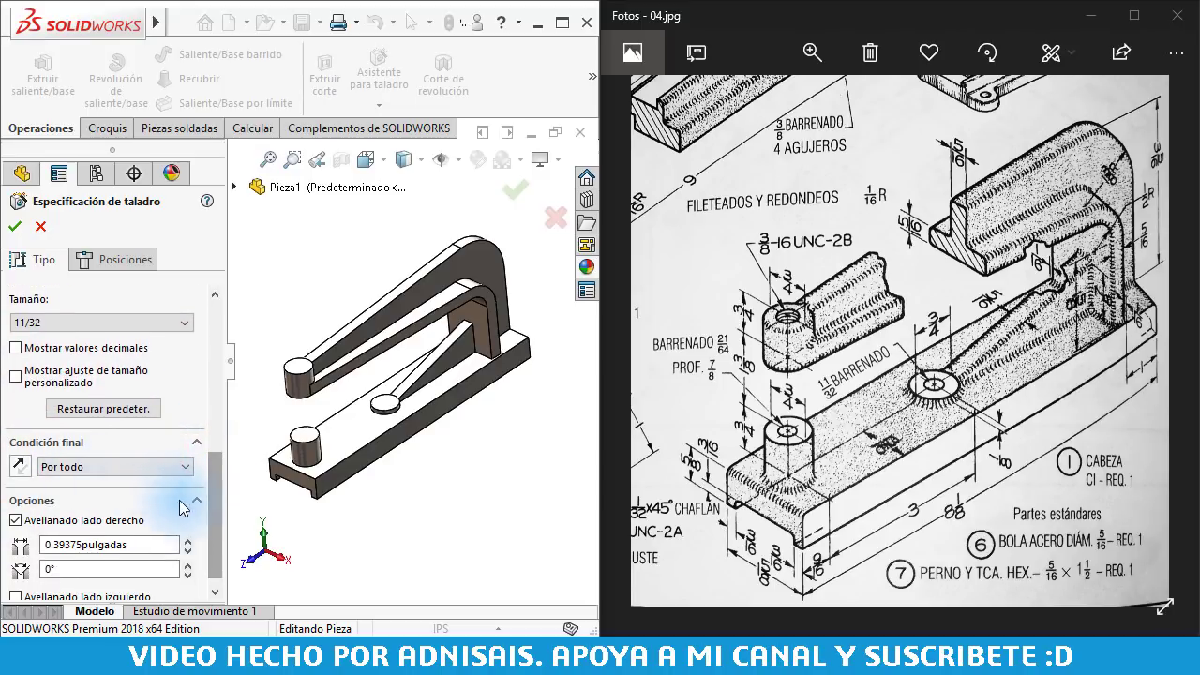
drag(216, 497, 216, 511)
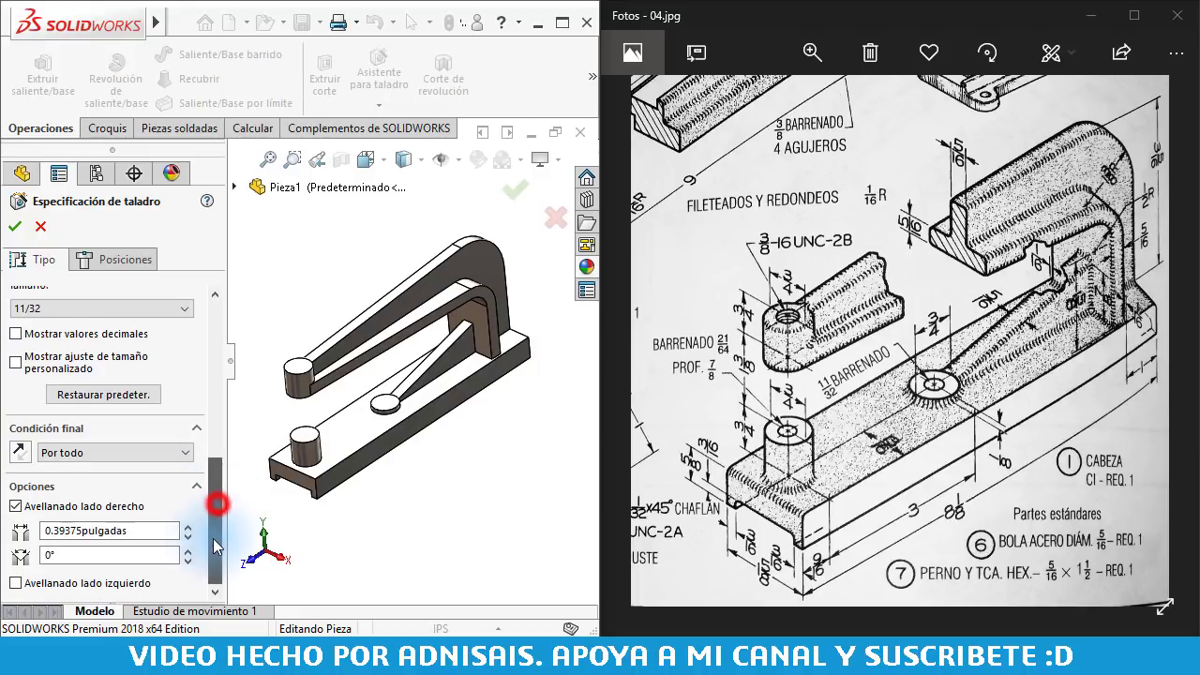
click(17, 509)
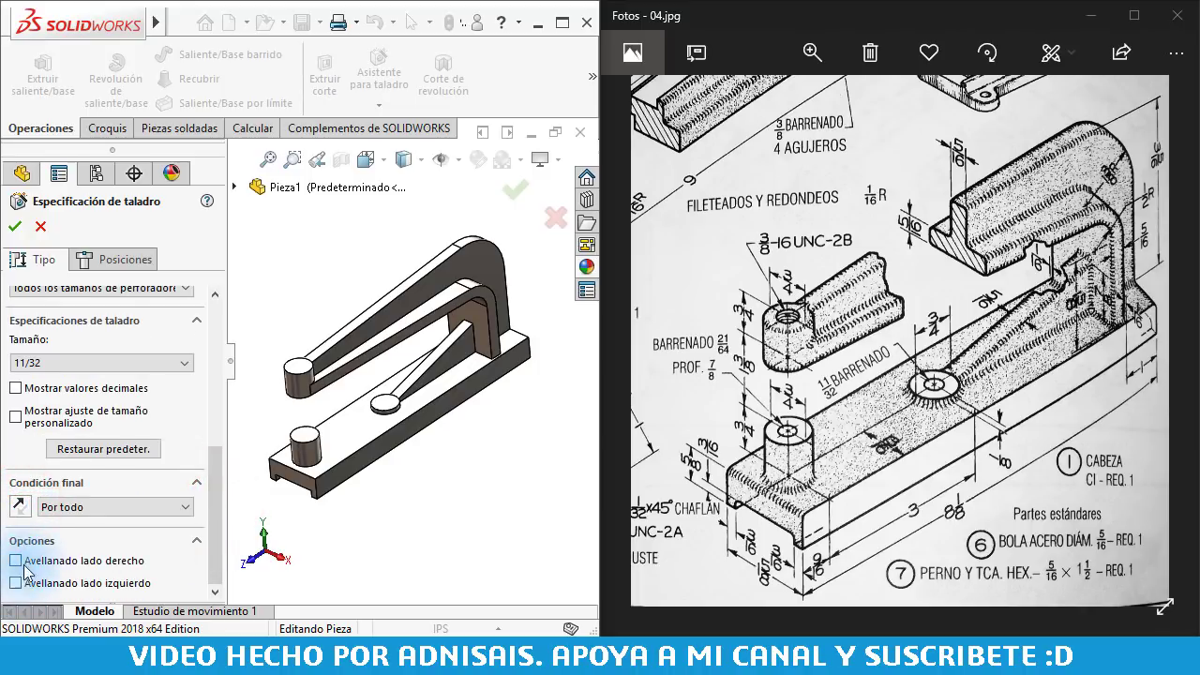
- Cut the 11/32 hole concentric with the round boss at the diagonal rib's end
click(123, 264)
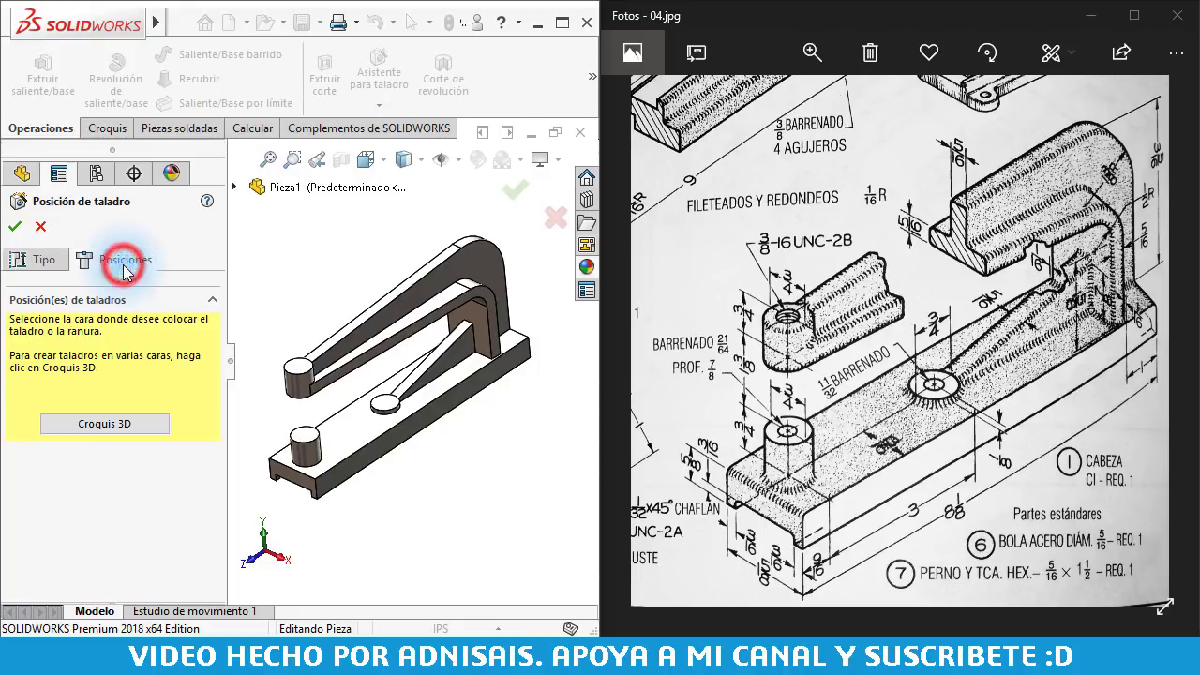
scroll(406, 387, down, 5)
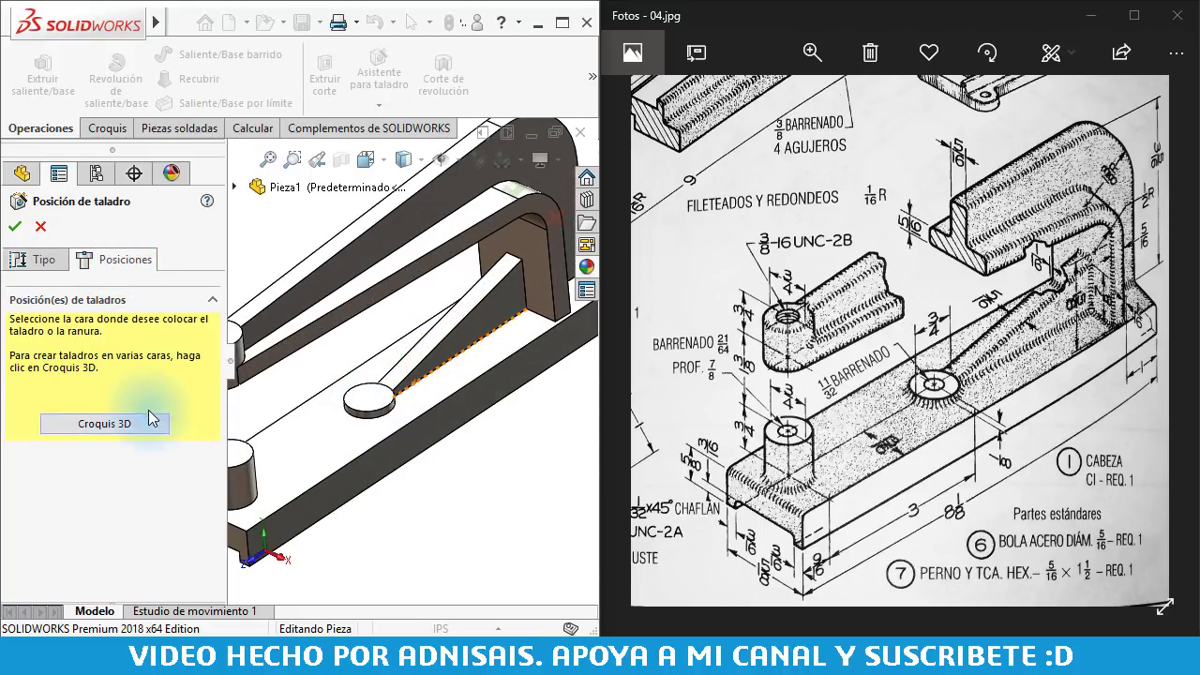
scroll(361, 398, down, 3)
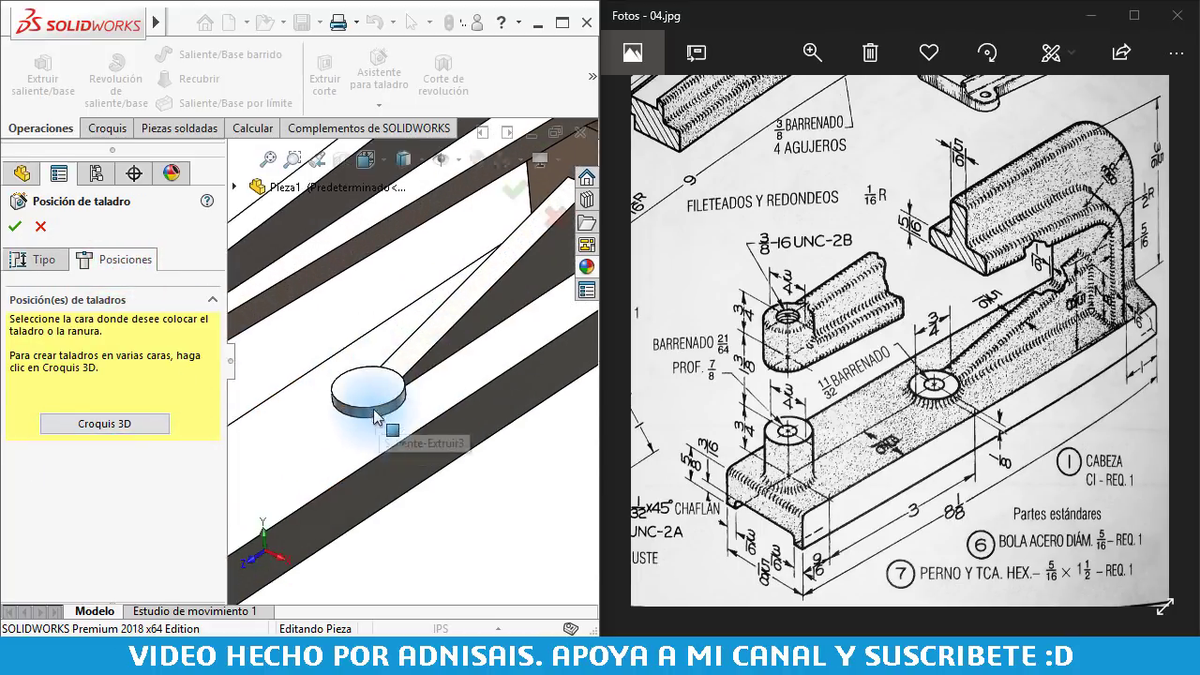
click(358, 396)
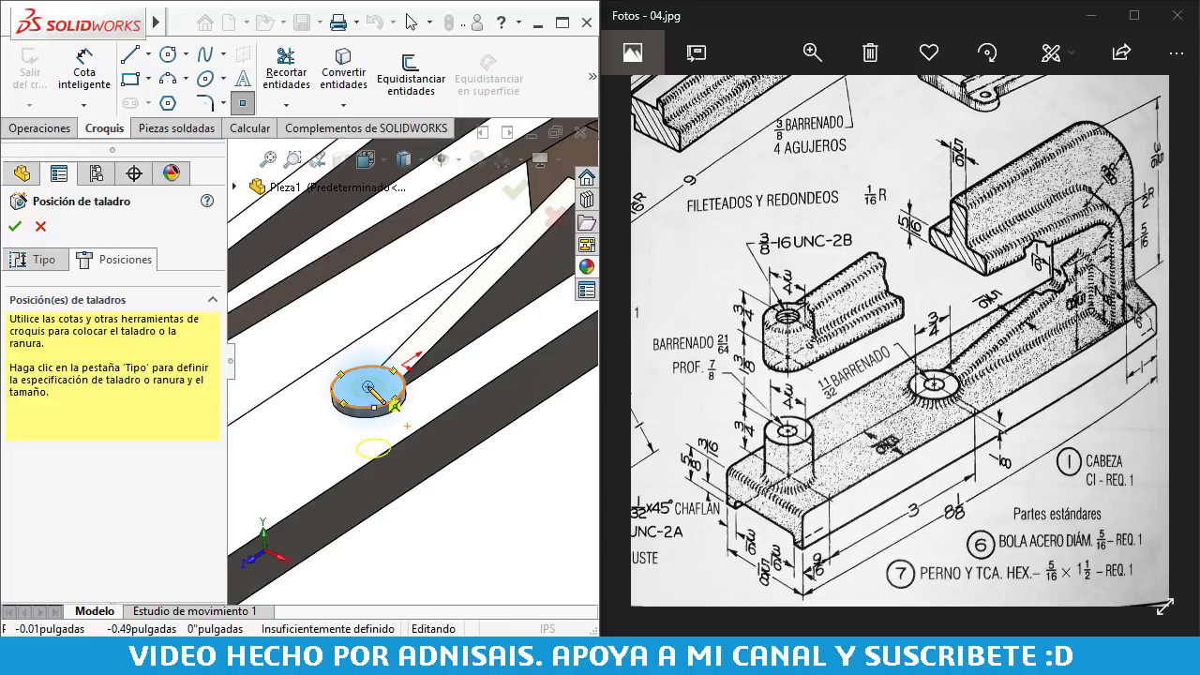
click(394, 403)
scroll(380, 398, up, 4)
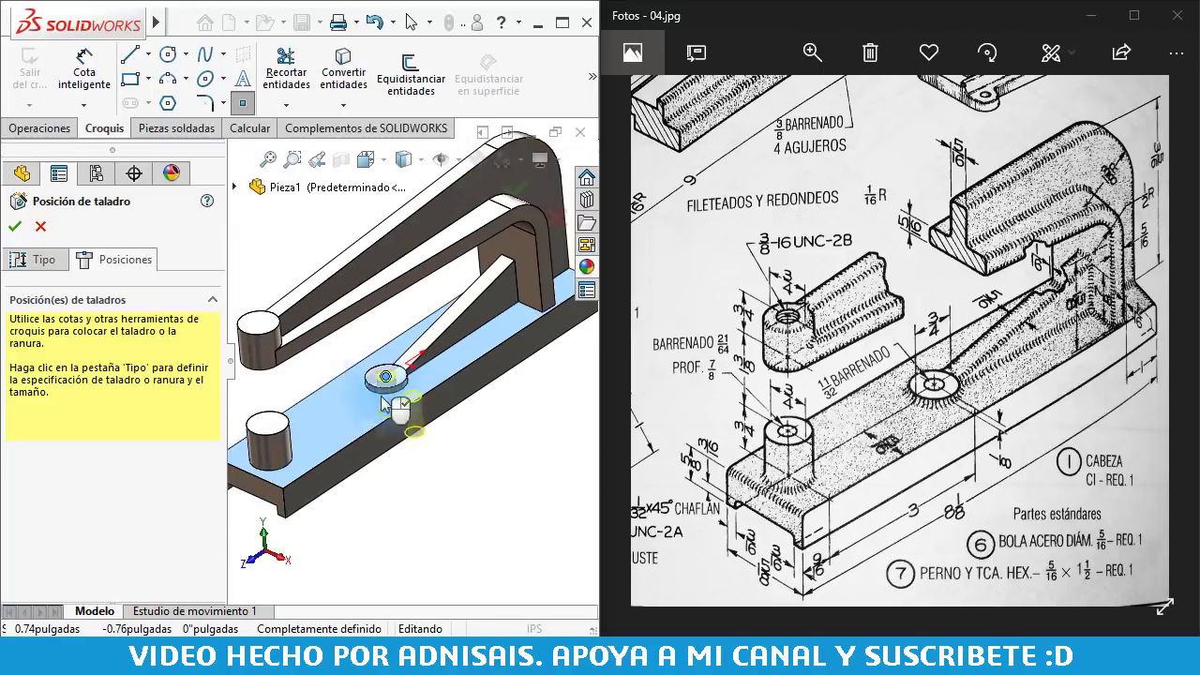
click(15, 226)
mouse_move(407, 457)
middle_down()
mouse_move(408, 478)
mouse_move(578, 456)
middle_up()
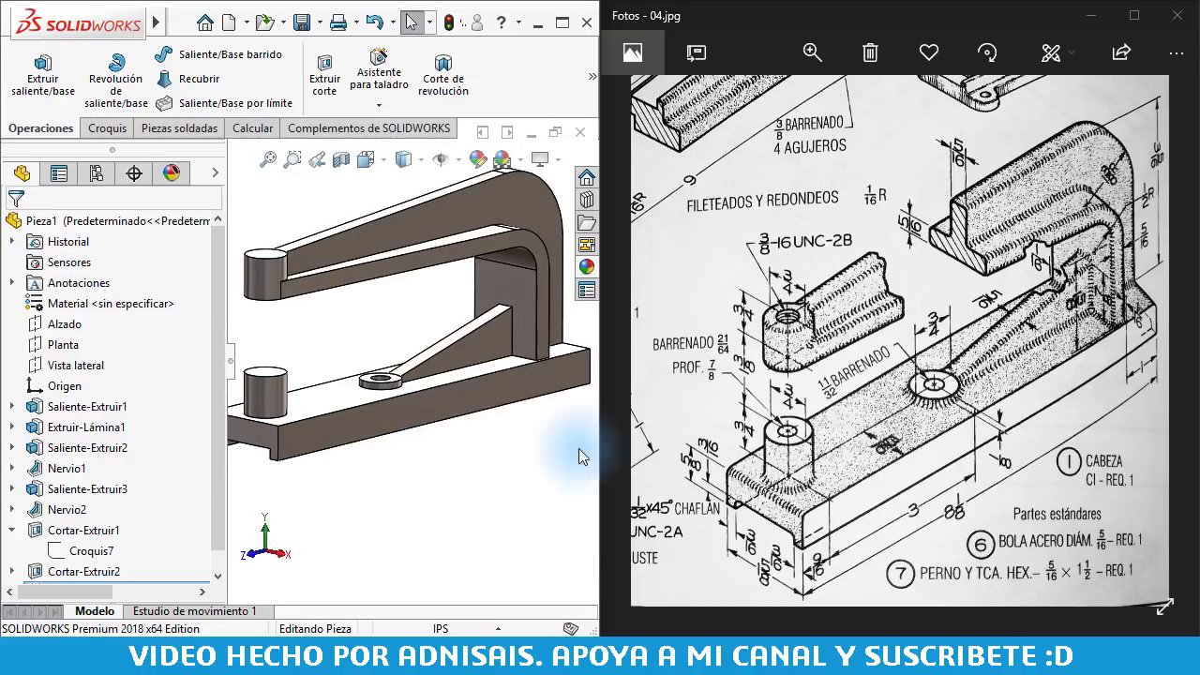
middle_drag(427, 393, 305, 373)
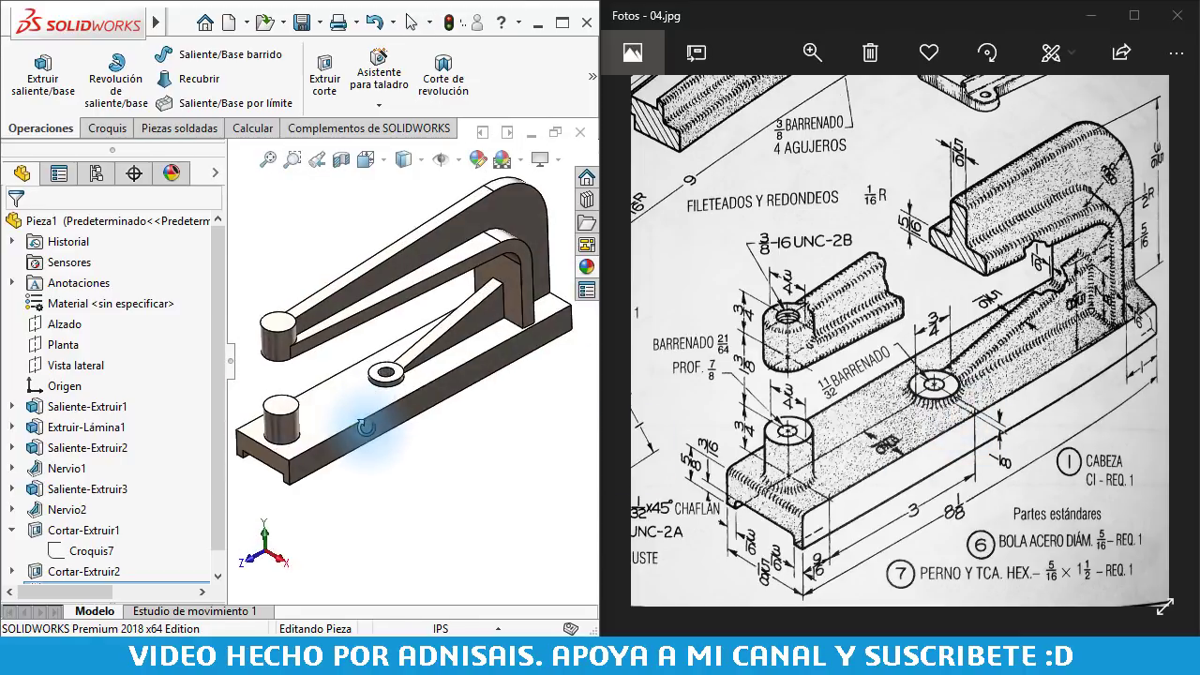
- Start a new Hole Wizard drilled hole sized 21/64
middle_drag(316, 234, 321, 354)
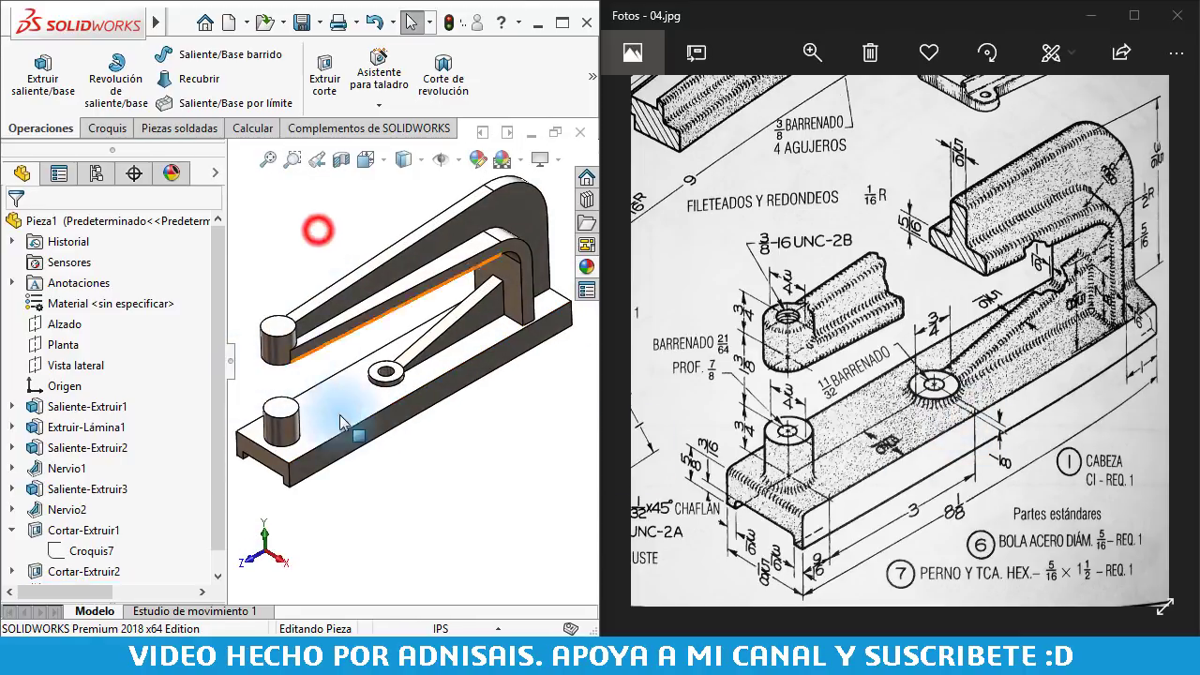
scroll(322, 355, down, 3)
click(379, 73)
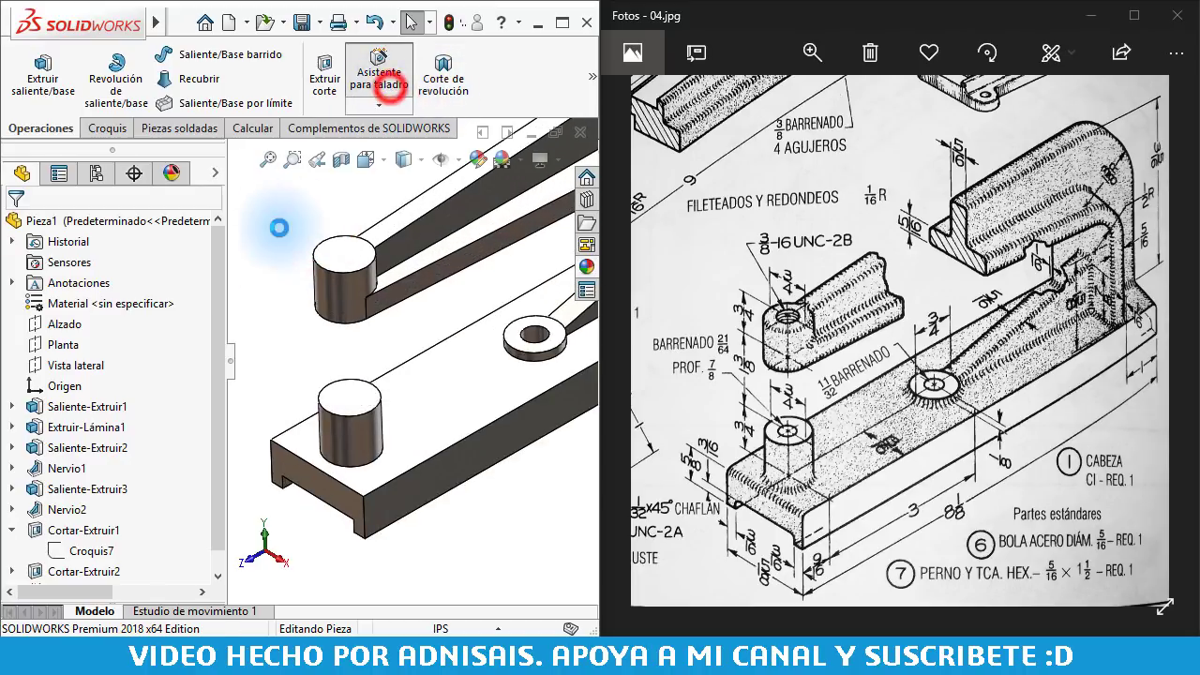
drag(218, 368, 214, 435)
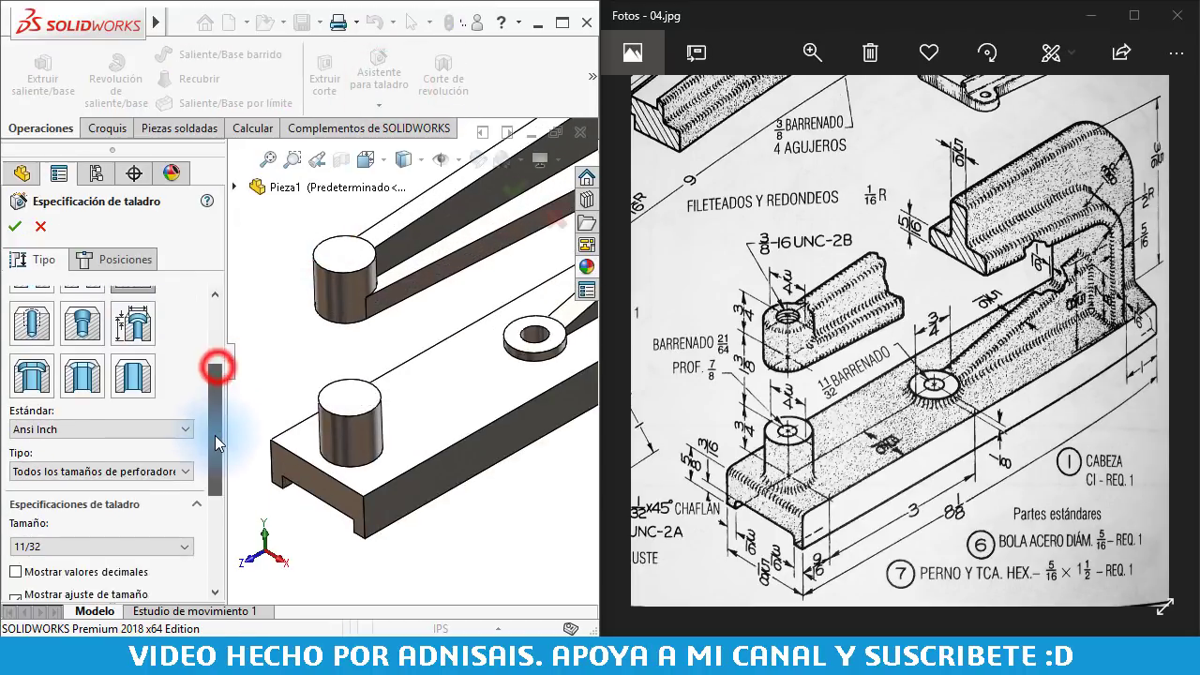
click(36, 481)
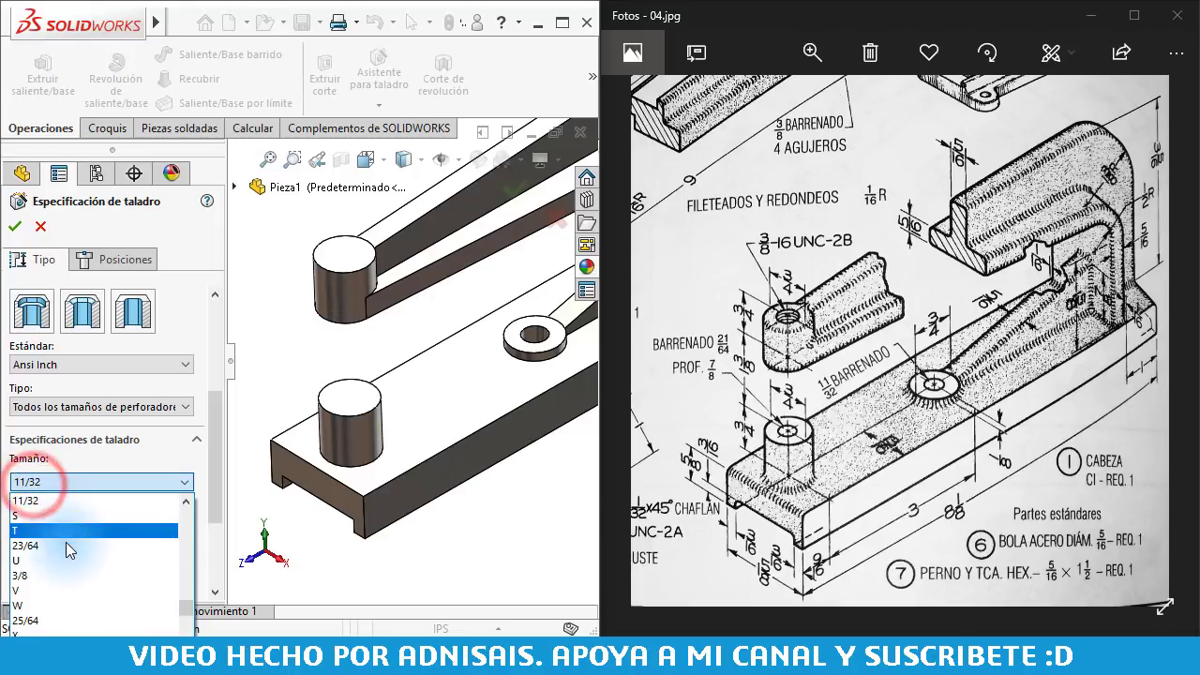
scroll(68, 565, up, 1)
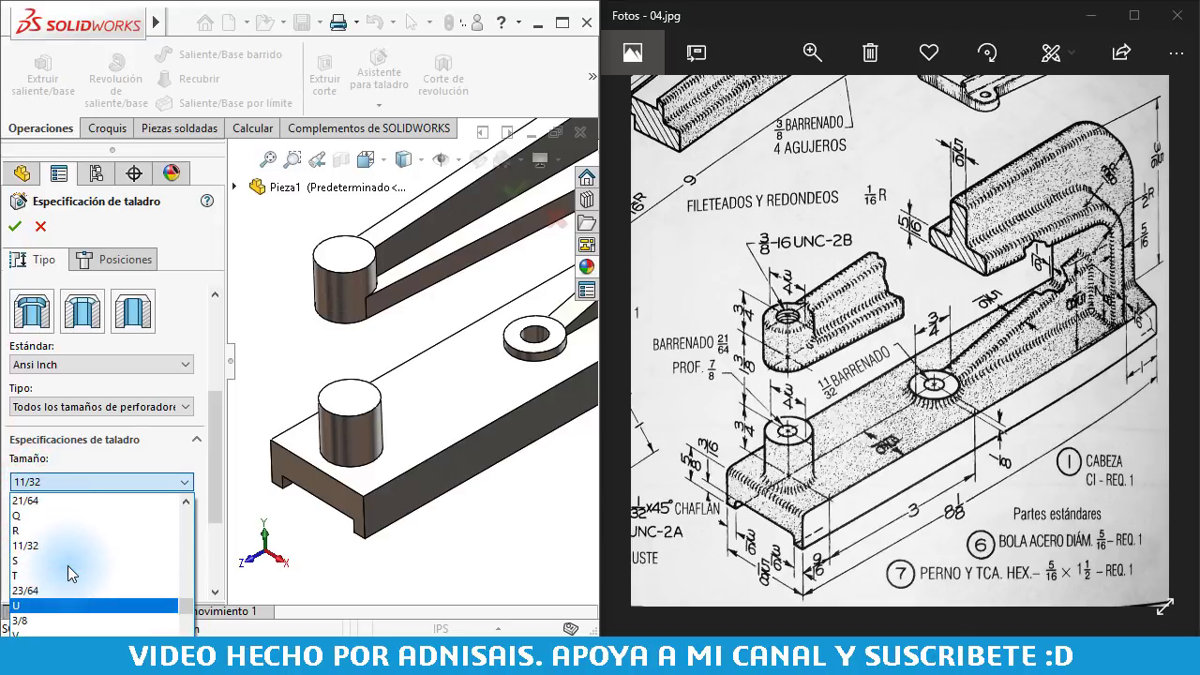
scroll(67, 565, up, 1)
scroll(68, 565, up, 1)
scroll(68, 565, up, 1)
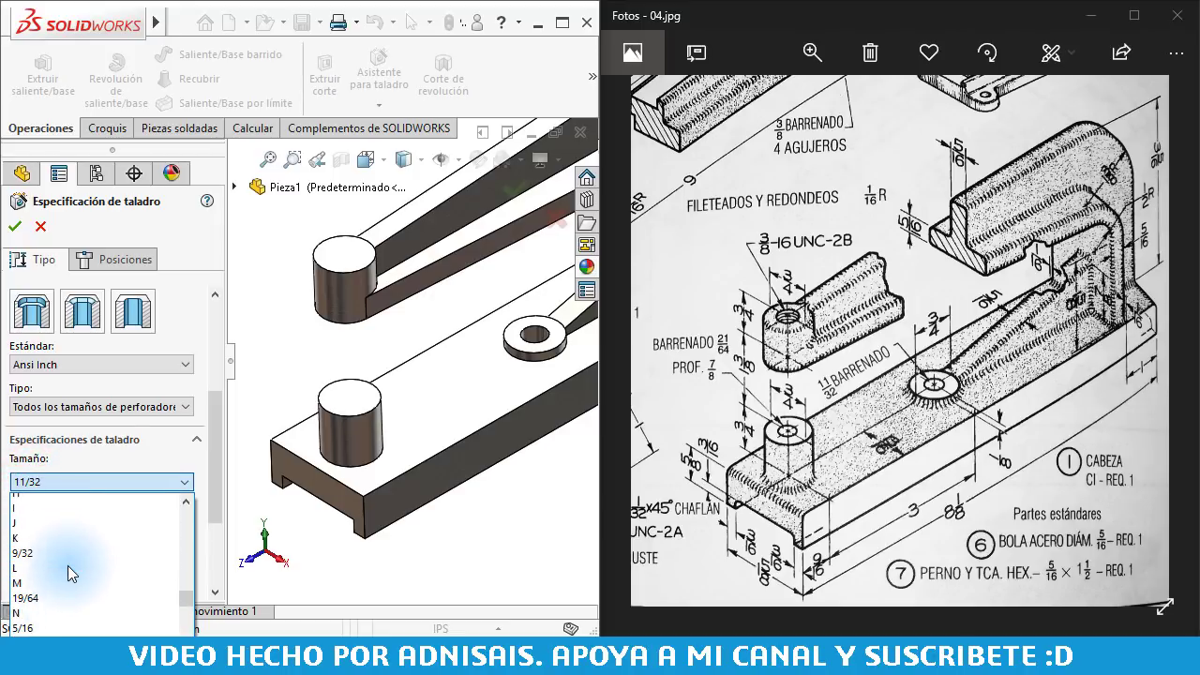
scroll(67, 565, up, 1)
scroll(68, 570, down, 2)
scroll(68, 575, down, 2)
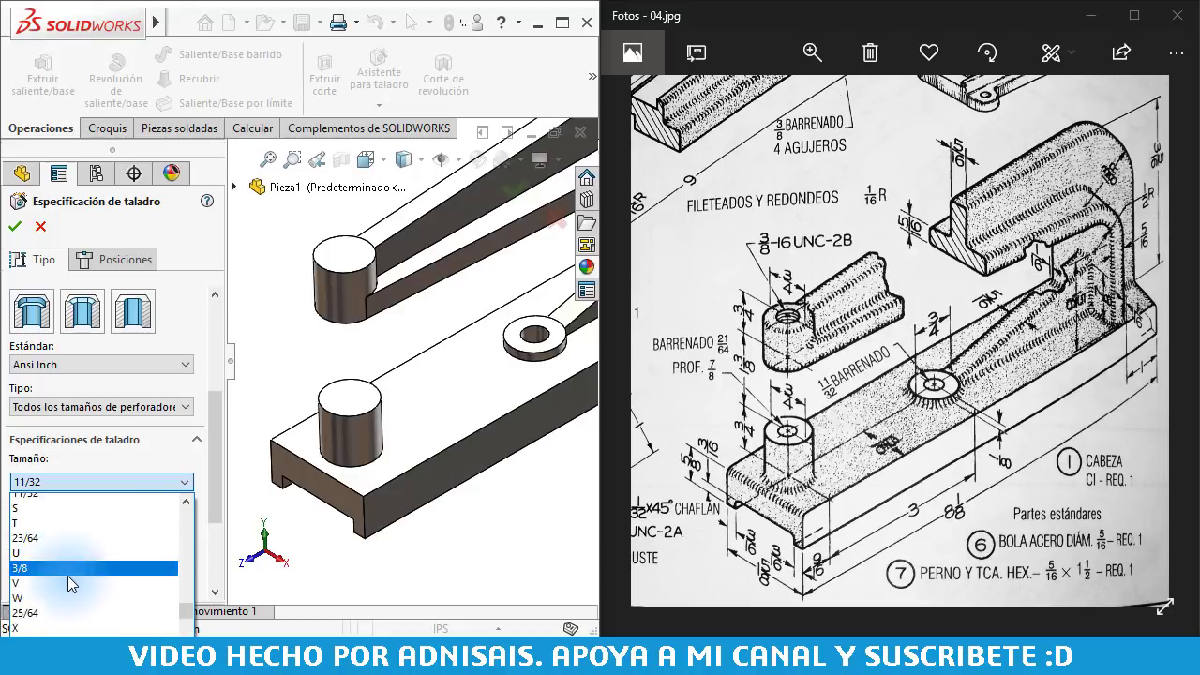
scroll(68, 575, down, 1)
scroll(67, 575, down, 1)
scroll(67, 576, down, 1)
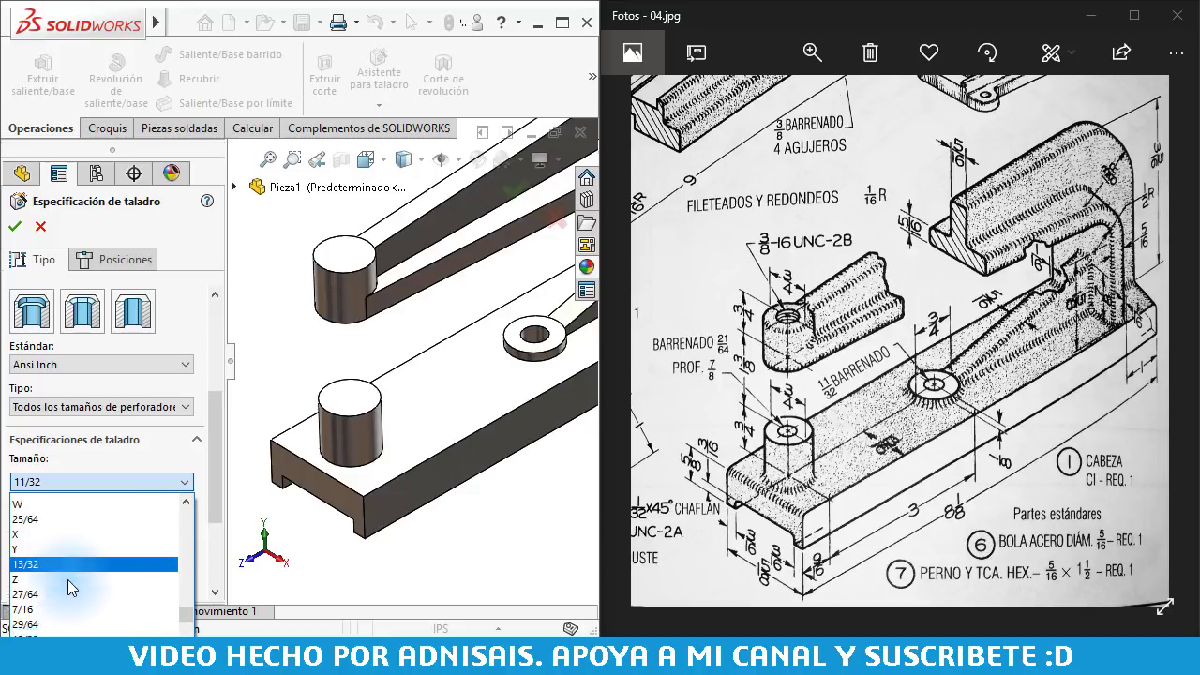
scroll(69, 573, down, 2)
scroll(70, 575, down, 1)
scroll(69, 574, down, 2)
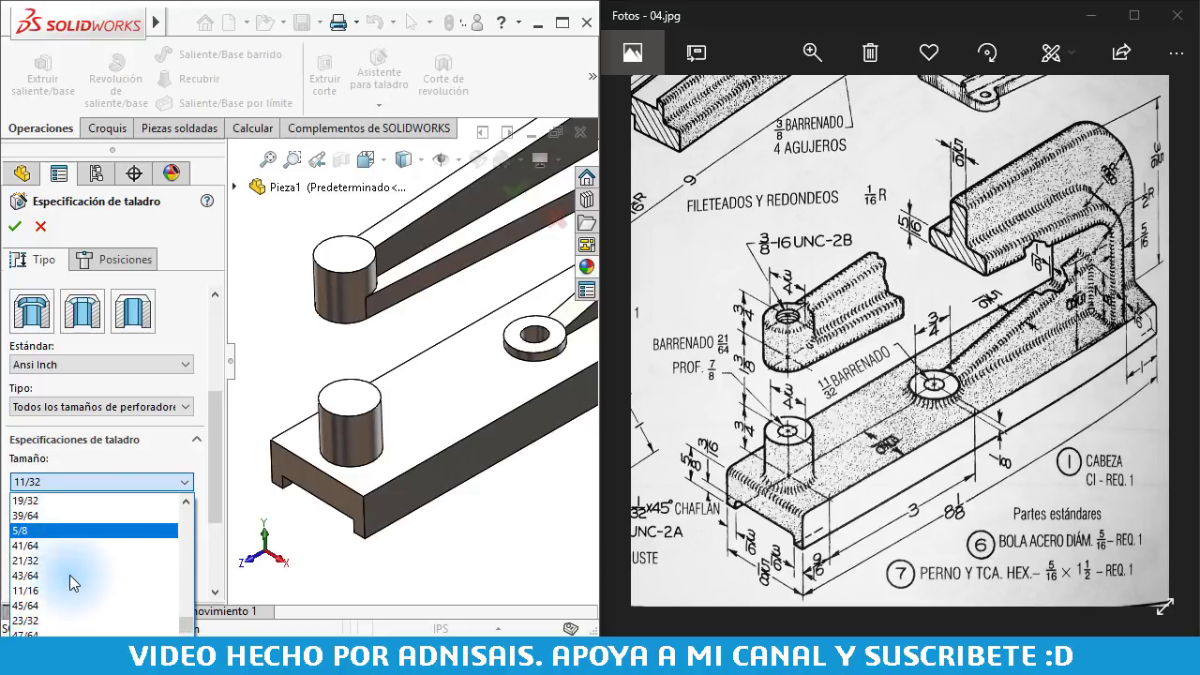
scroll(71, 575, down, 1)
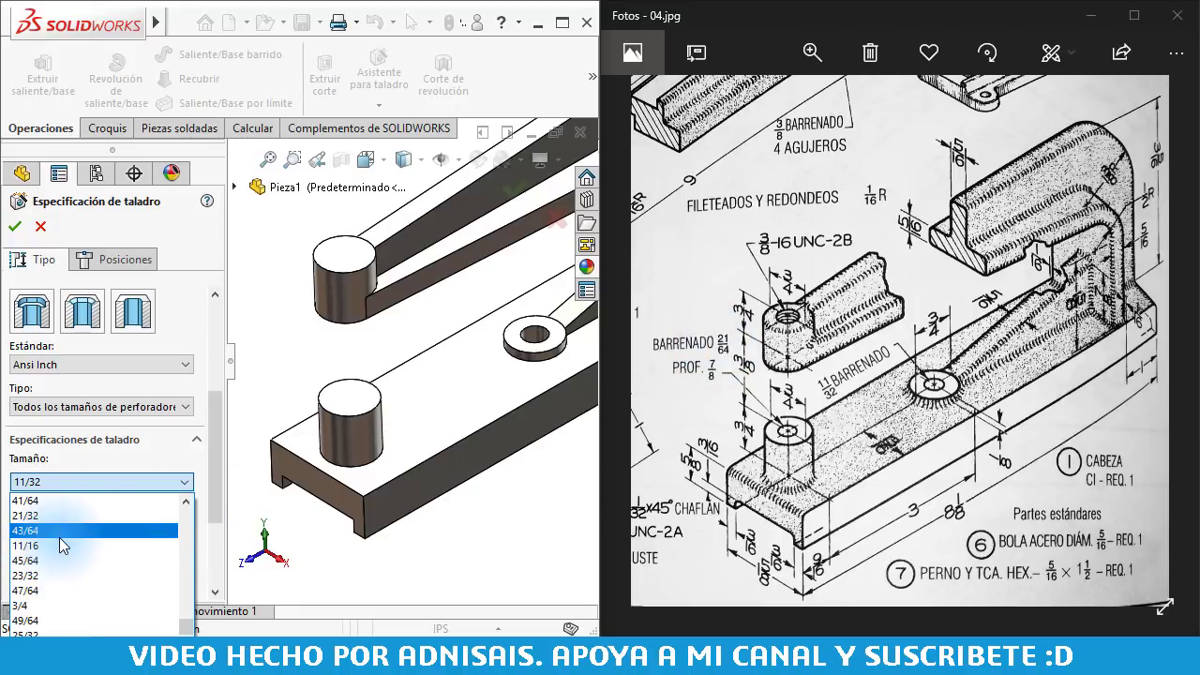
scroll(57, 537, up, 1)
scroll(56, 535, up, 1)
scroll(58, 540, up, 1)
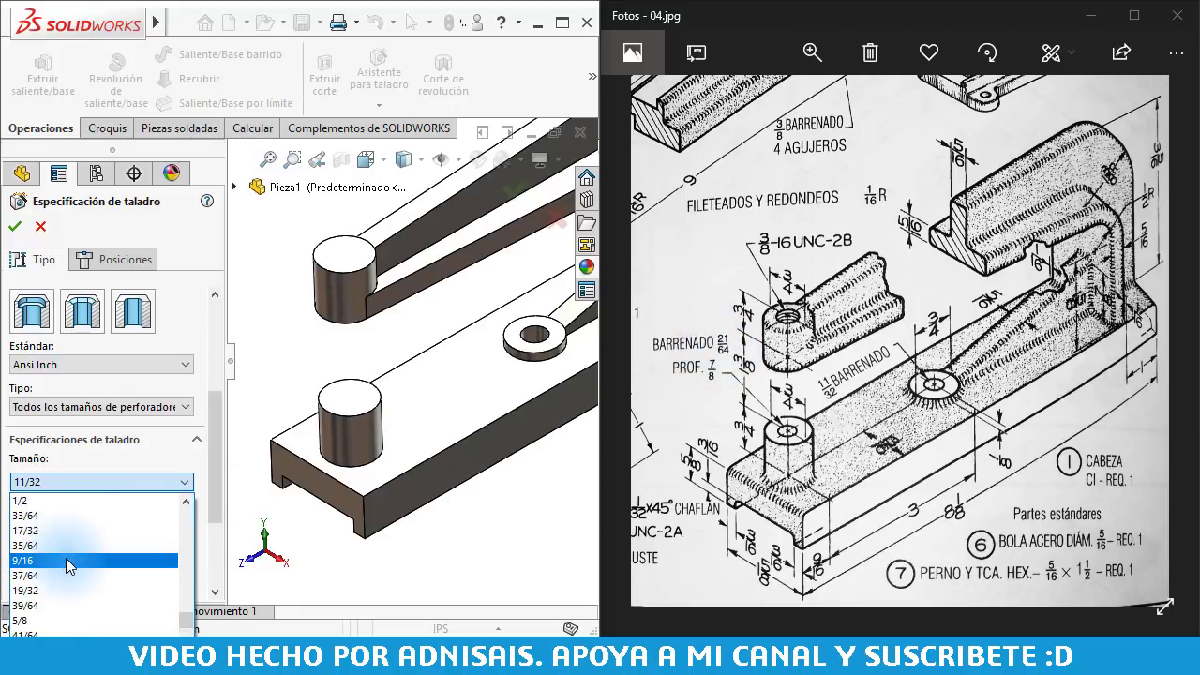
scroll(66, 558, up, 1)
scroll(66, 551, up, 1)
scroll(66, 551, up, 1)
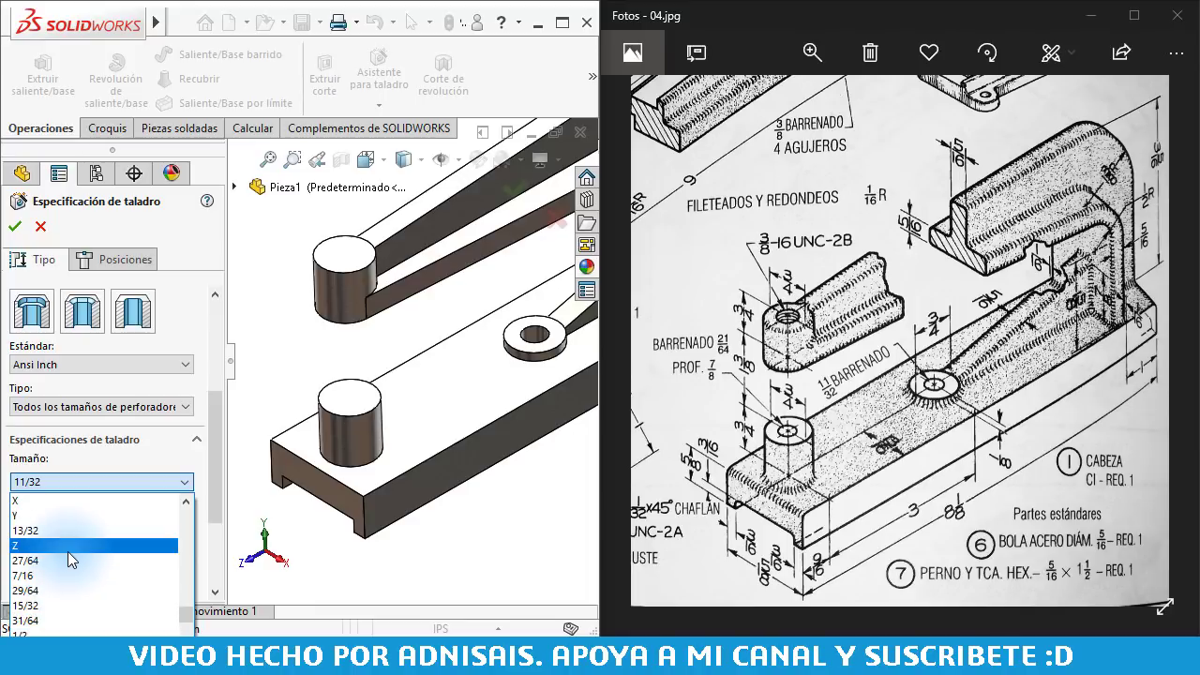
scroll(67, 551, up, 1)
scroll(69, 553, up, 2)
scroll(69, 552, up, 1)
scroll(68, 550, up, 1)
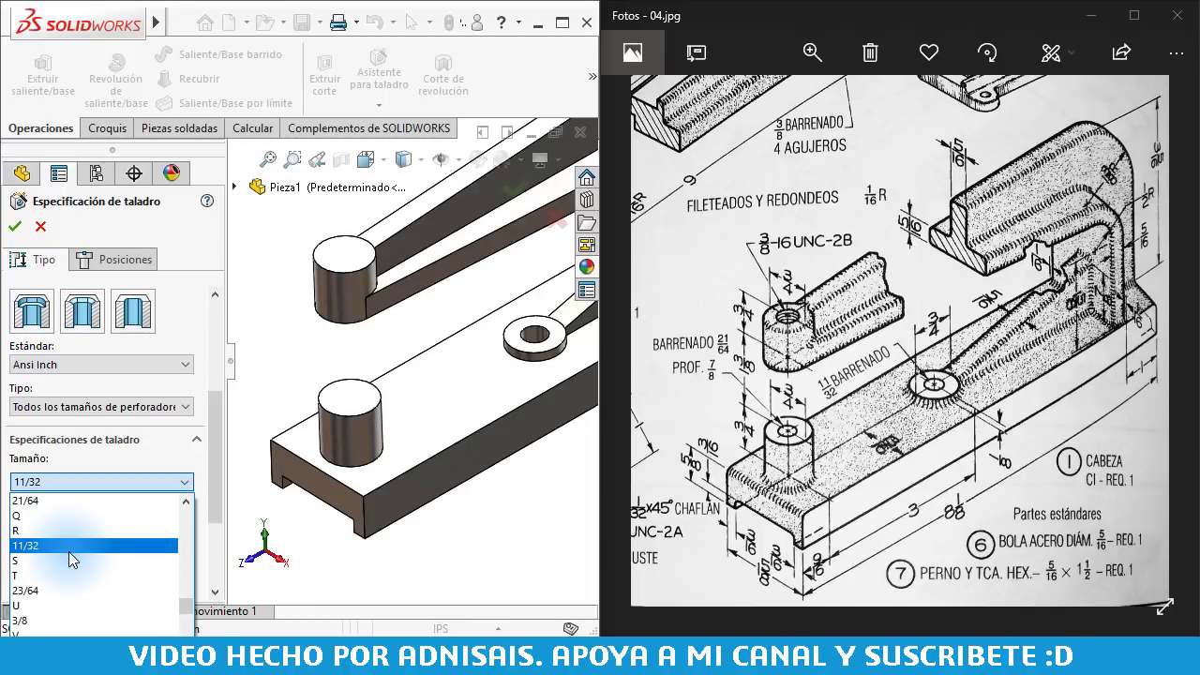
click(64, 547)
- Turn off the custom diameter and make the hole end at a specified 7/8" depth
click(41, 542)
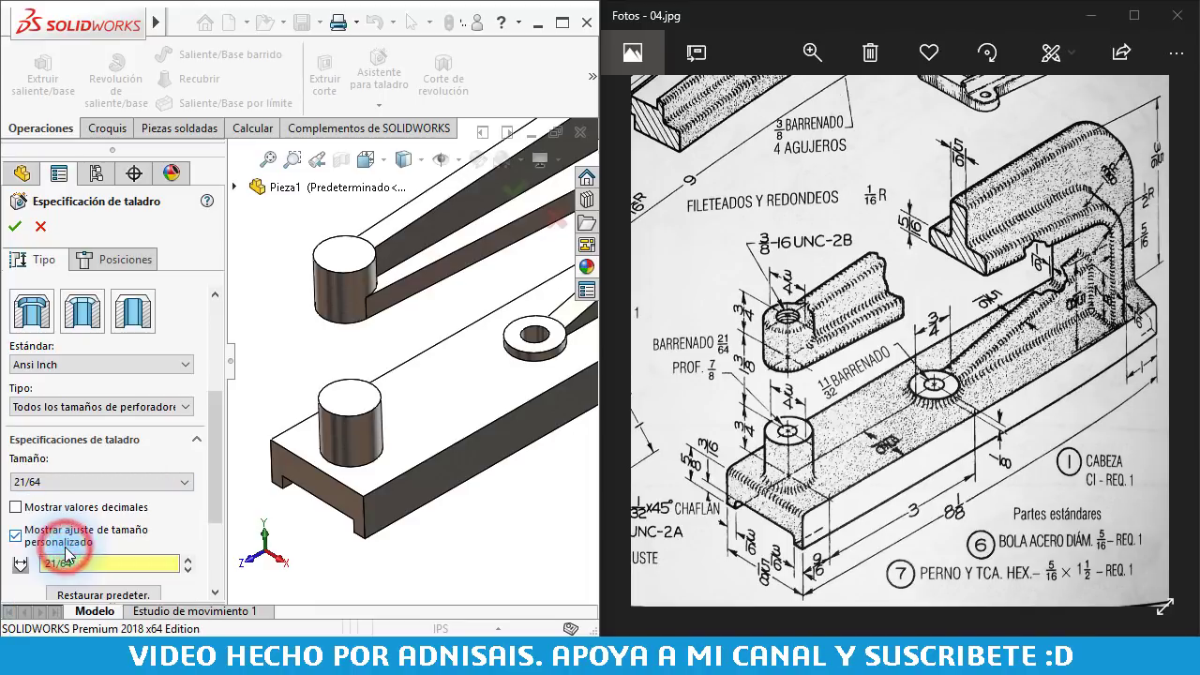
click(17, 536)
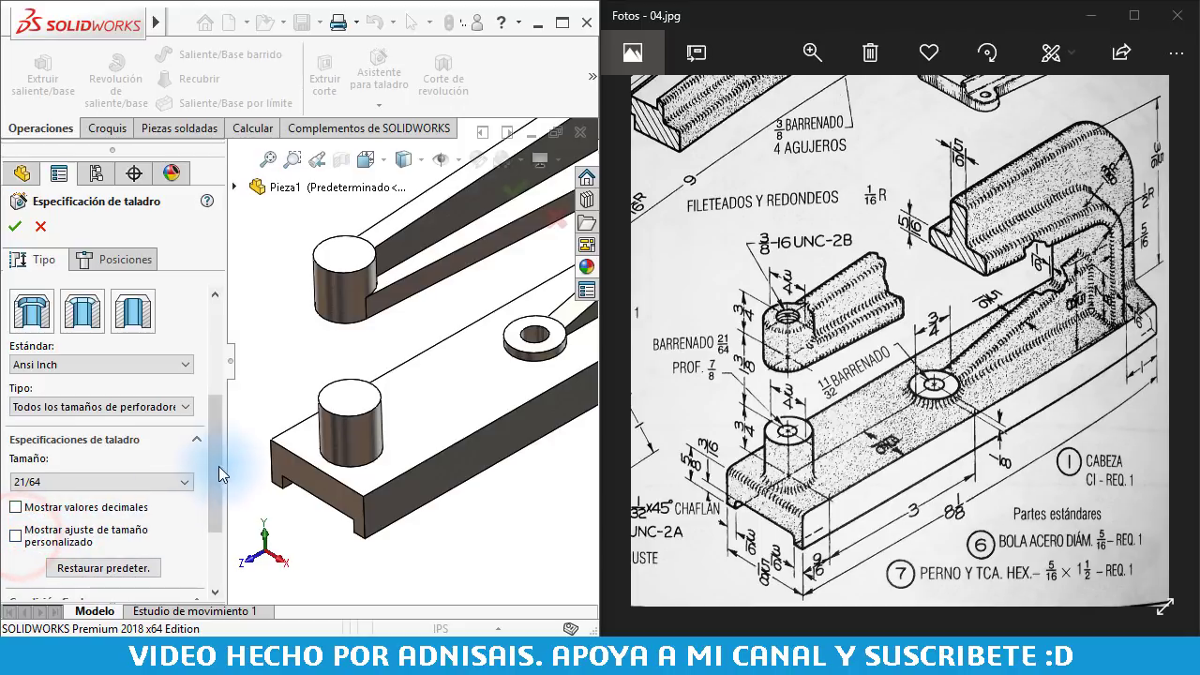
drag(216, 464, 204, 531)
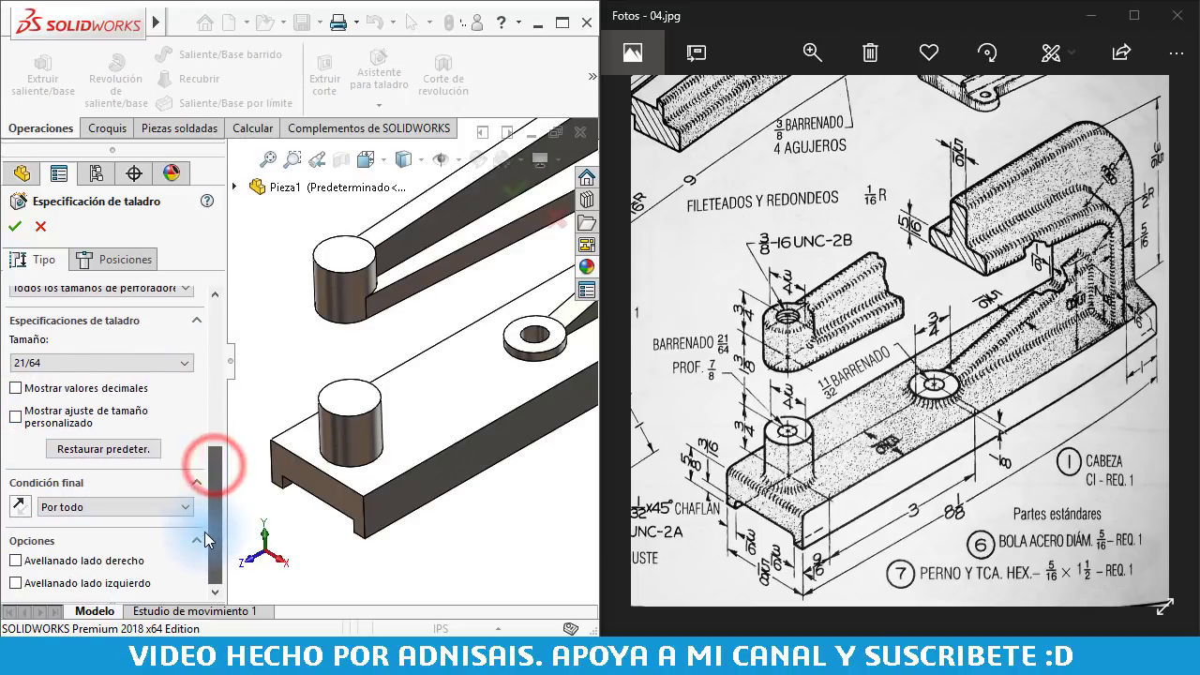
click(19, 506)
click(19, 506)
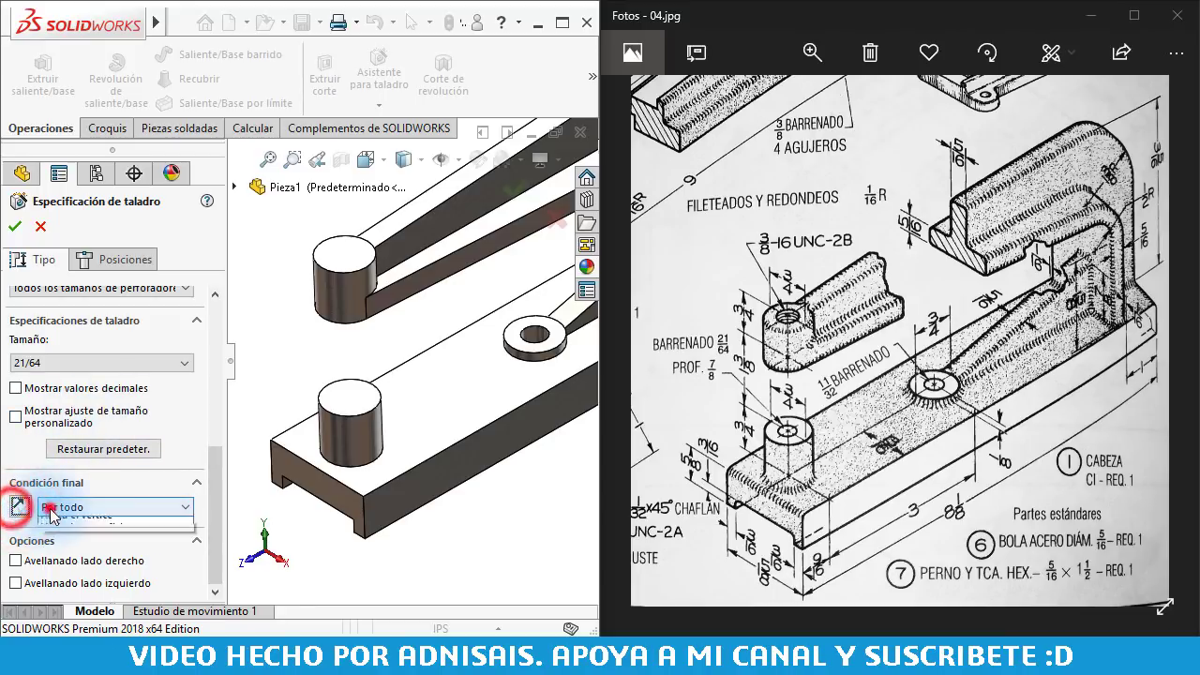
click(47, 506)
click(105, 524)
text(7/8")
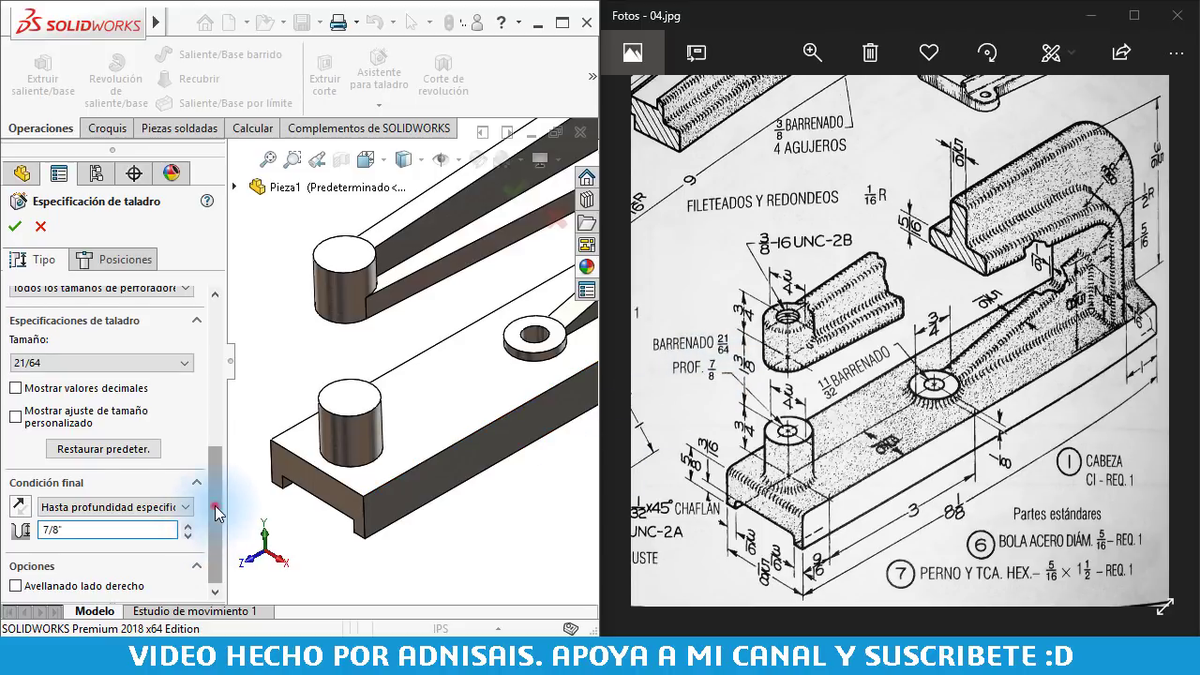
- Centre the 21/64 hole on the front round boss top, confirm it, and reopen Hole Wizard
click(125, 259)
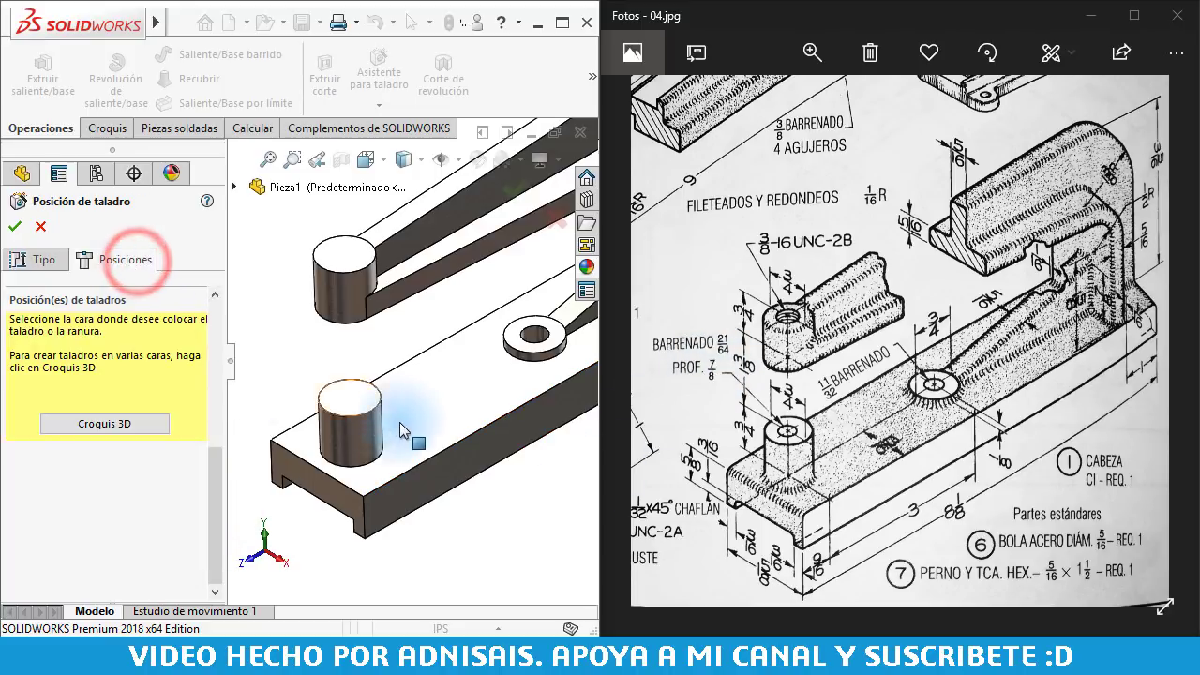
click(348, 405)
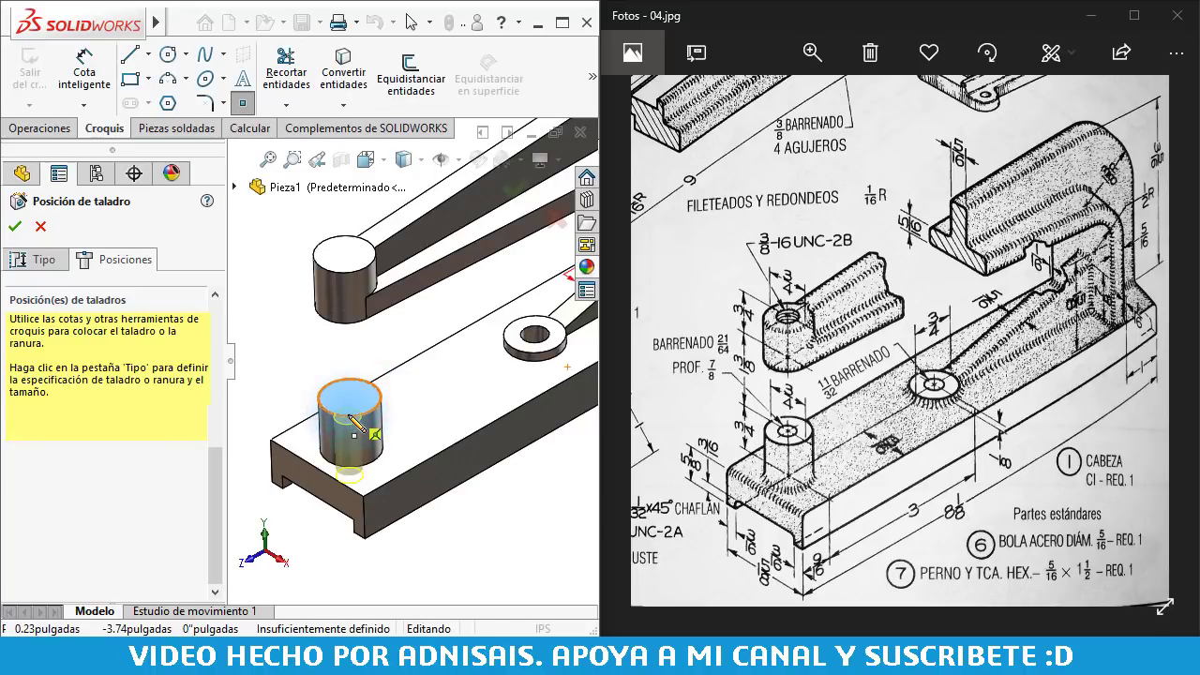
click(349, 397)
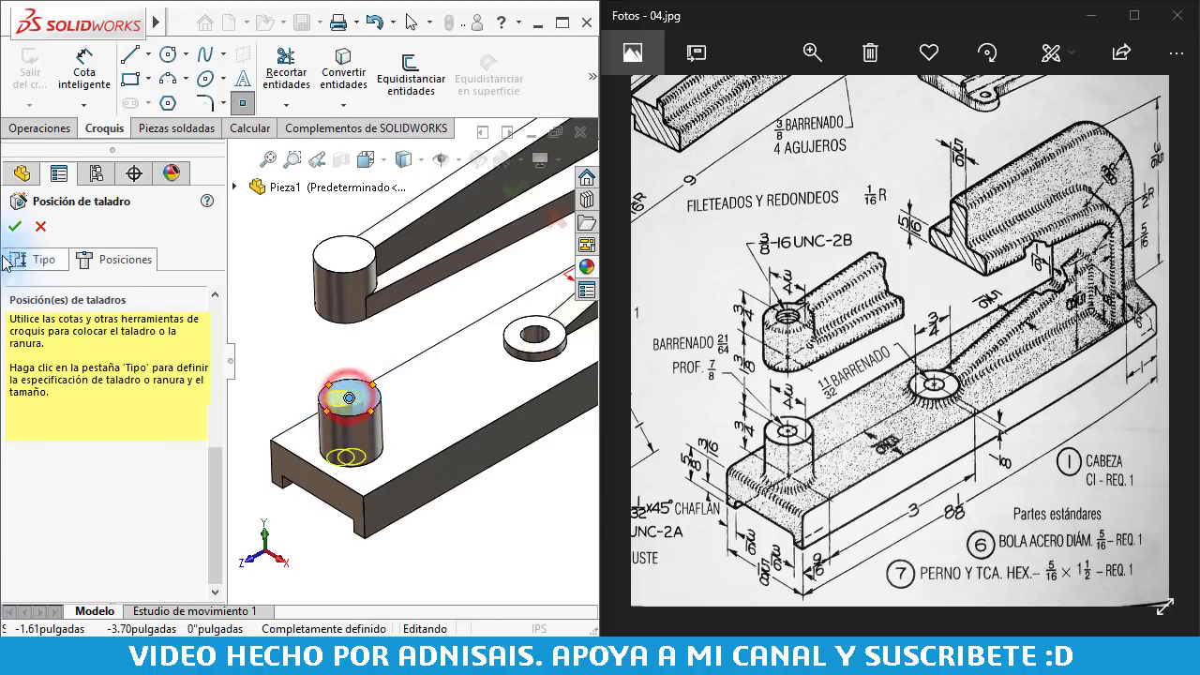
click(14, 228)
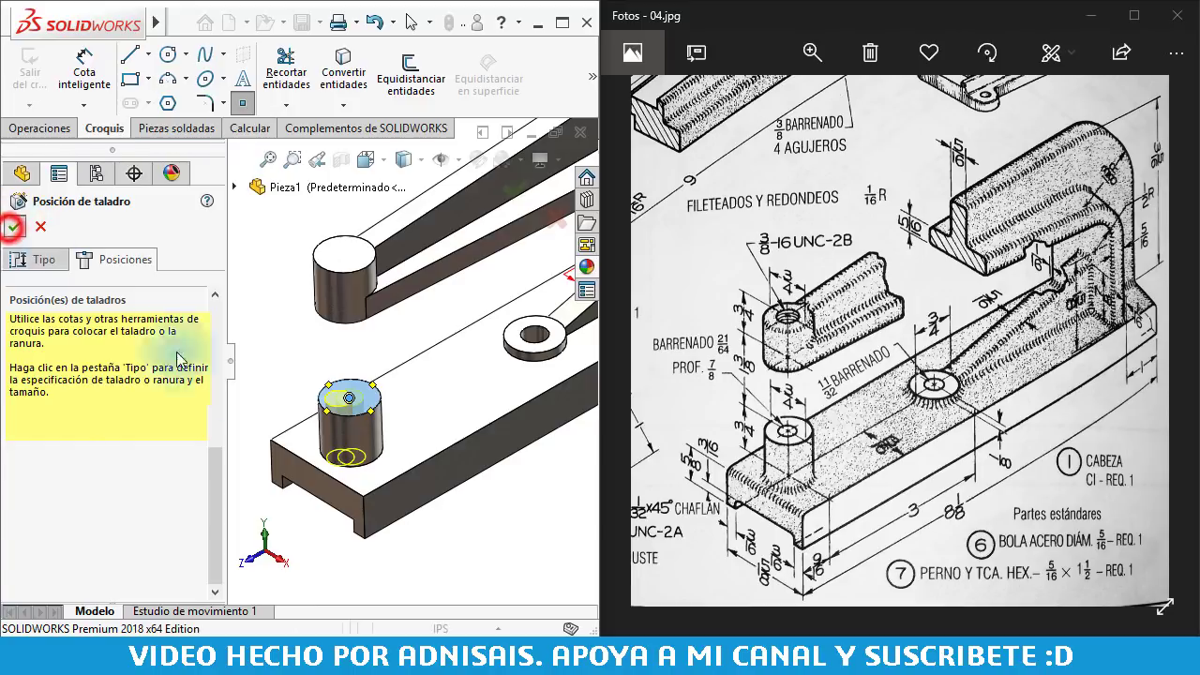
mouse_move(403, 394)
middle_down()
mouse_move(422, 325)
mouse_move(374, 455)
mouse_move(350, 413)
mouse_move(375, 332)
mouse_move(425, 296)
mouse_move(357, 291)
middle_up()
scroll(365, 468, up, 3)
click(379, 487)
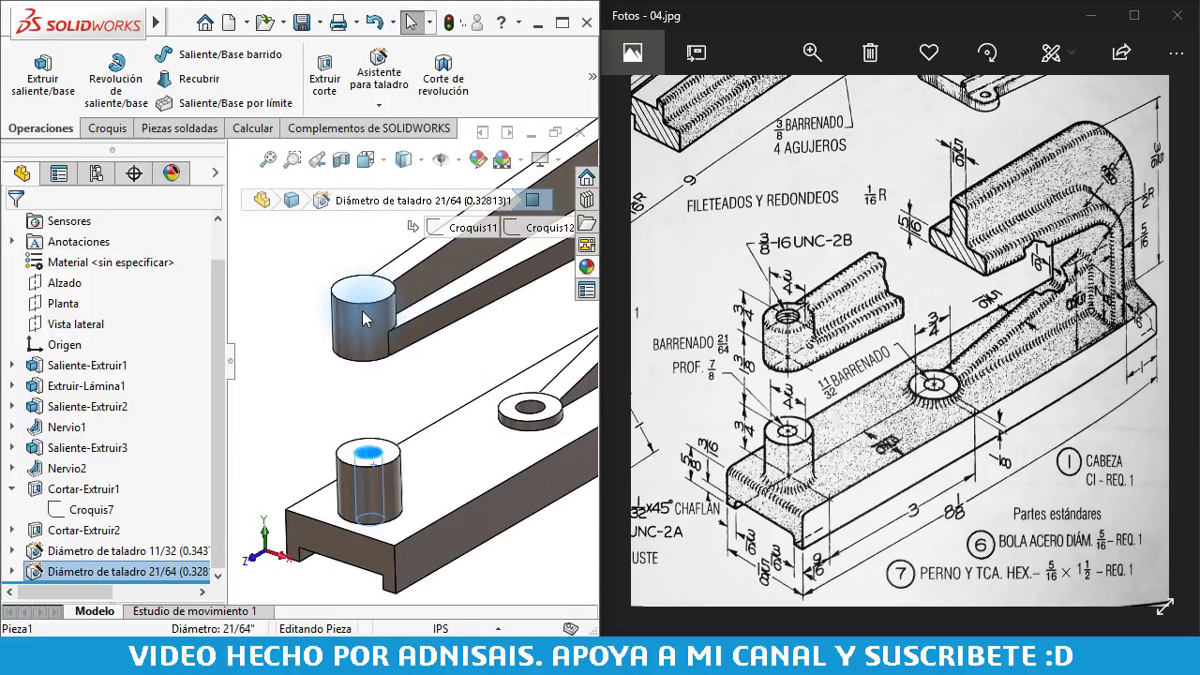
click(279, 290)
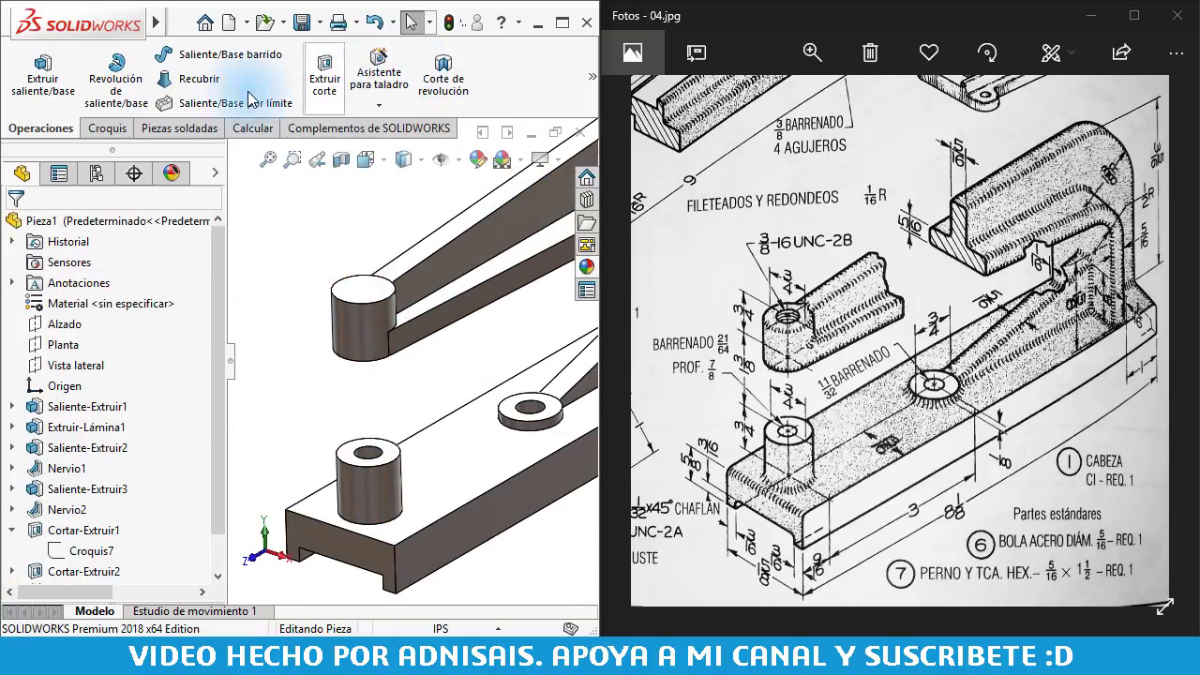
click(377, 82)
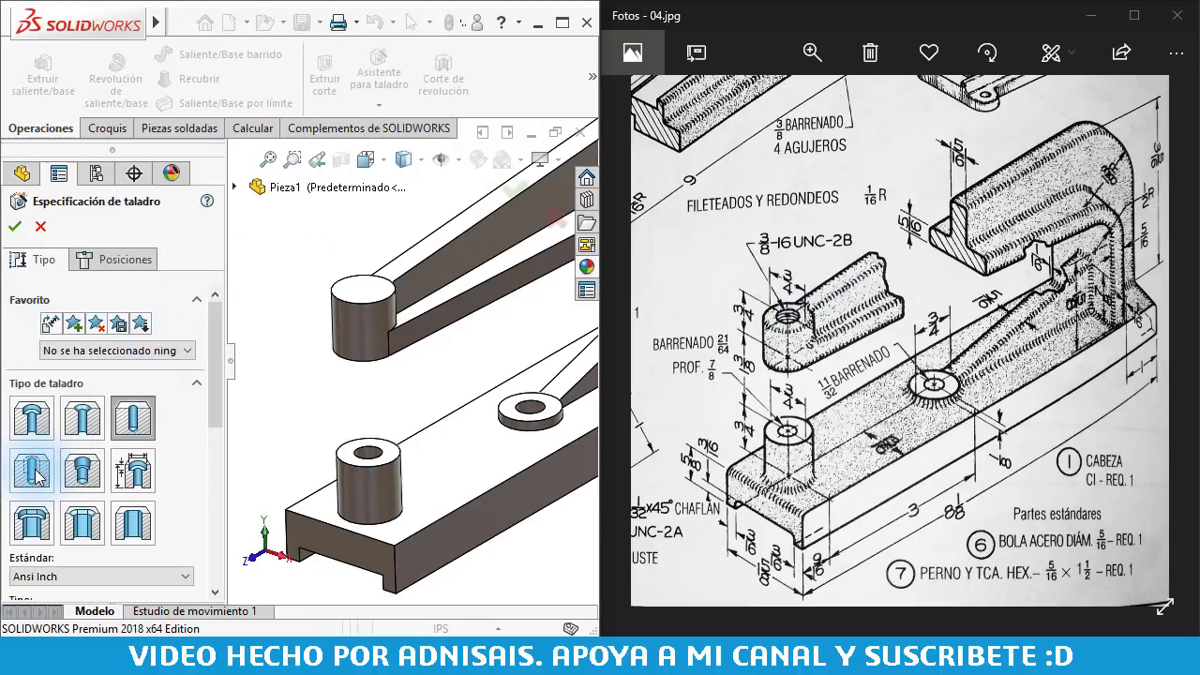
- Choose a tapped hole with default sizes and a 3/8-16 thread size
click(36, 478)
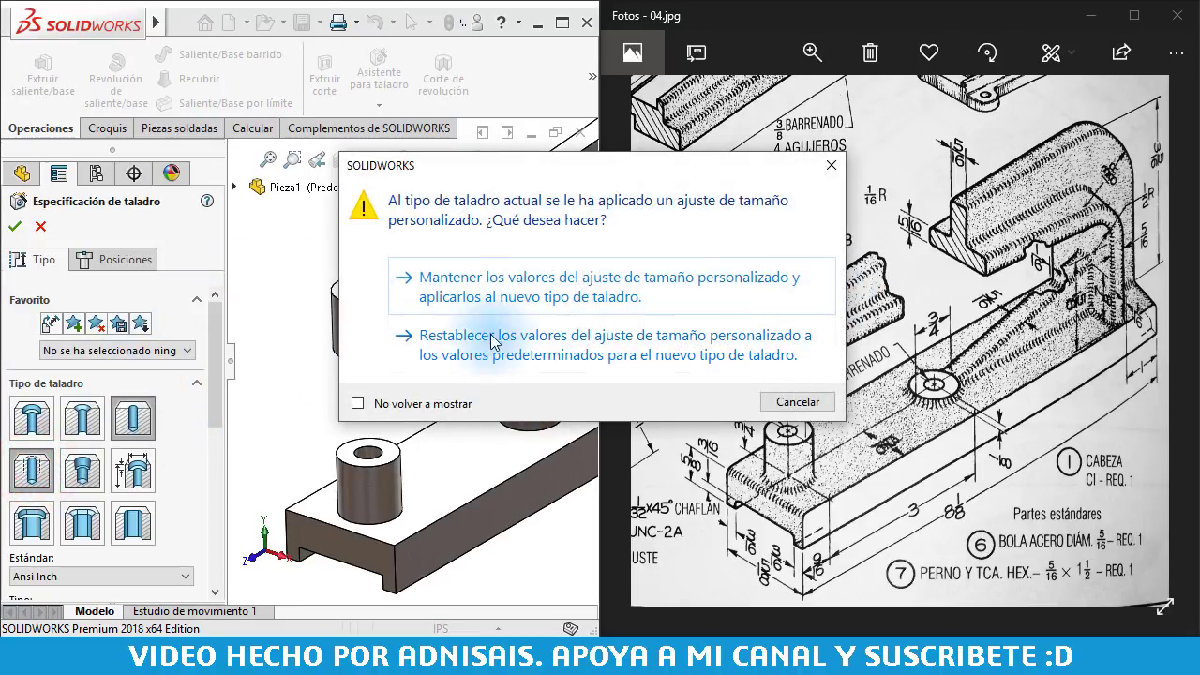
click(636, 353)
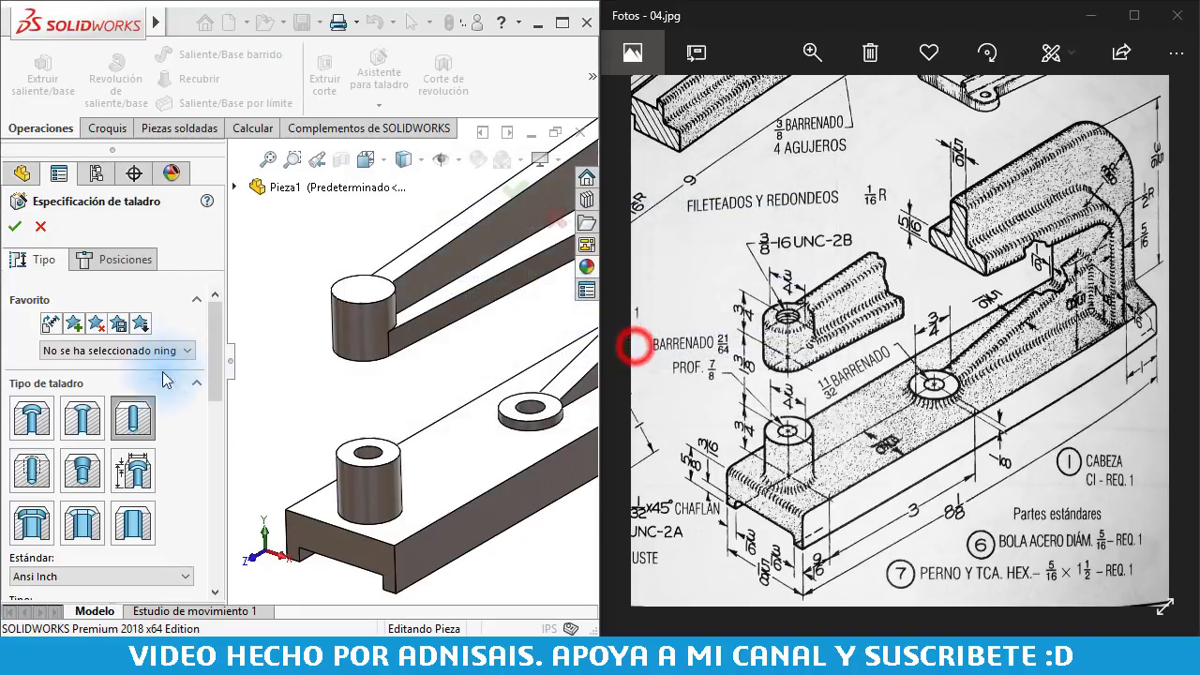
drag(217, 340, 214, 401)
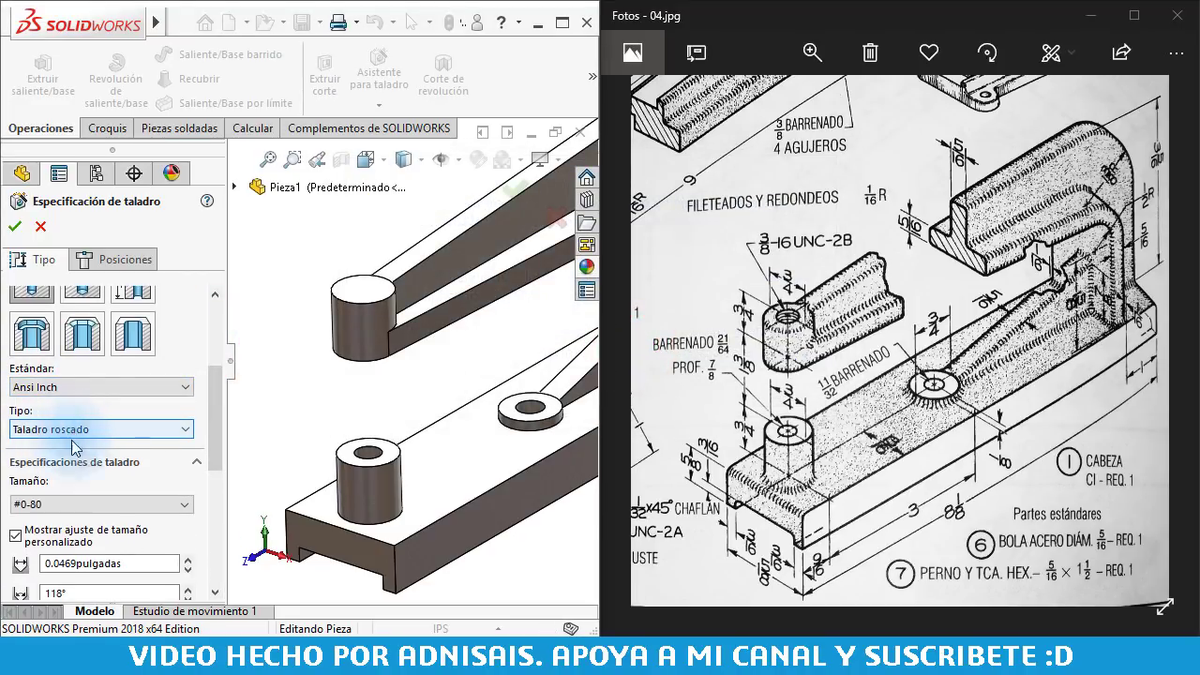
click(75, 503)
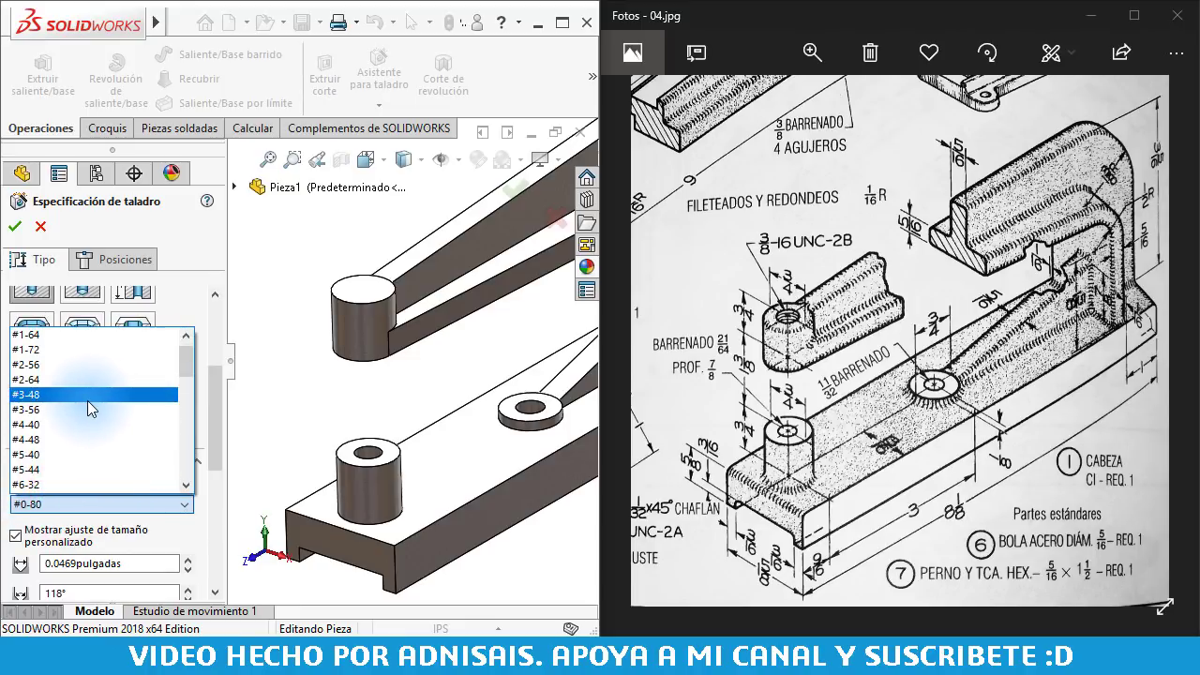
scroll(87, 400, down, 2)
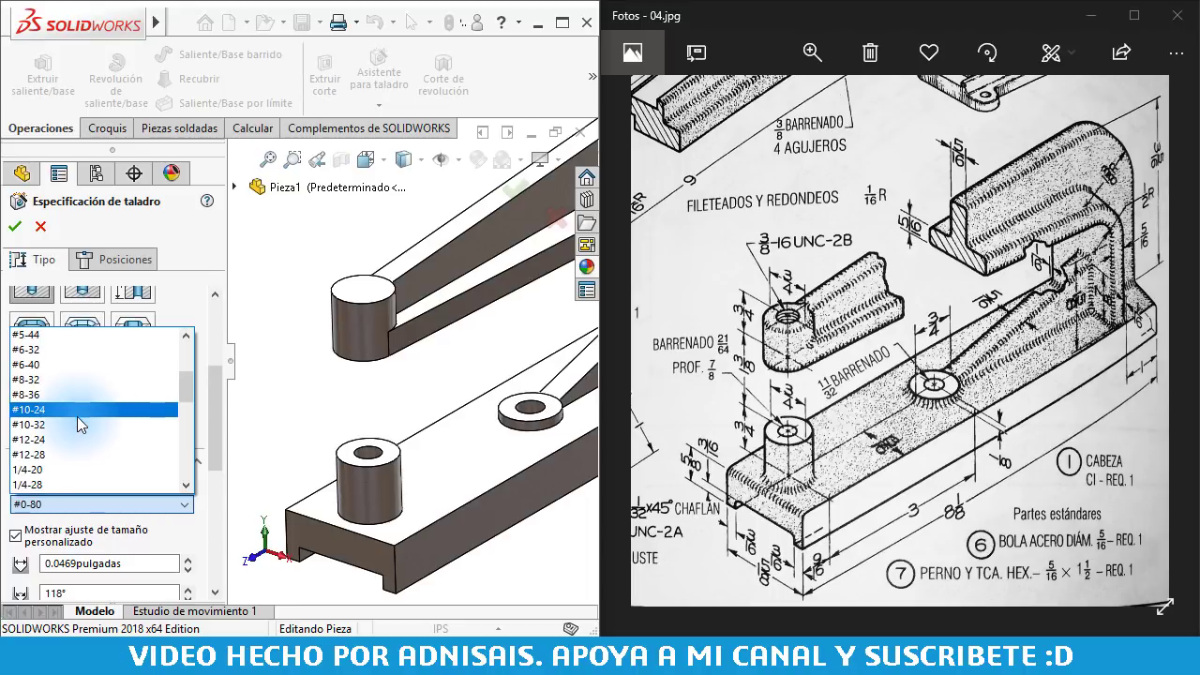
scroll(75, 413, down, 2)
scroll(64, 409, down, 2)
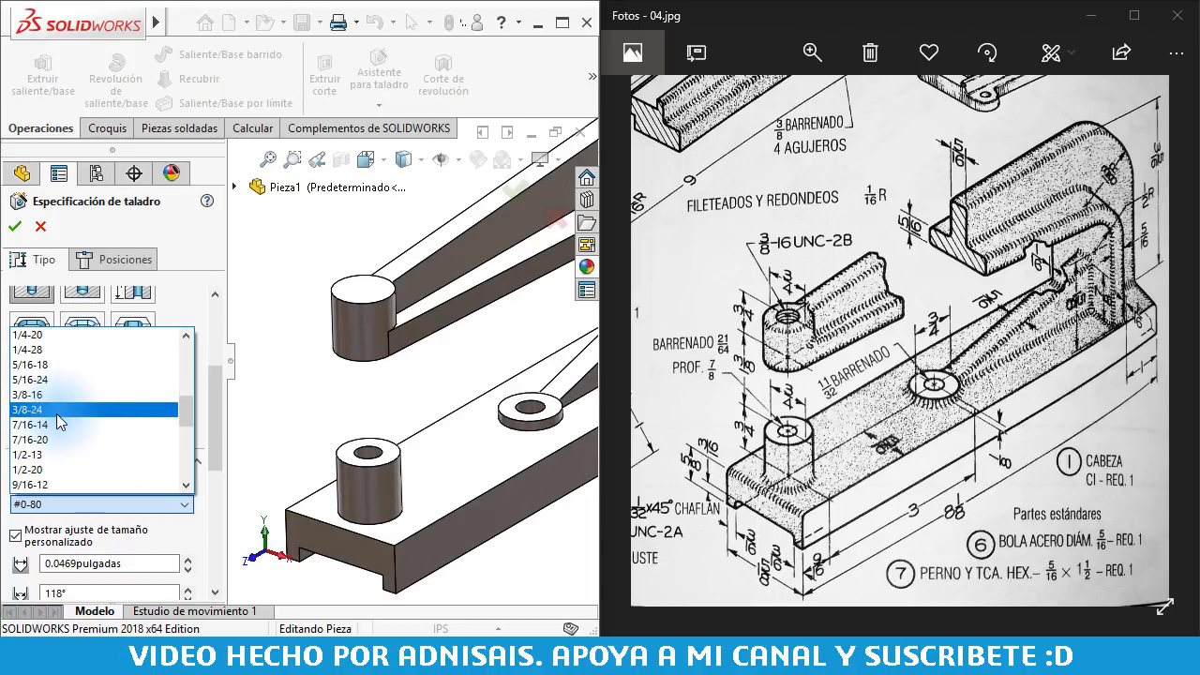
click(51, 395)
text(5/16")
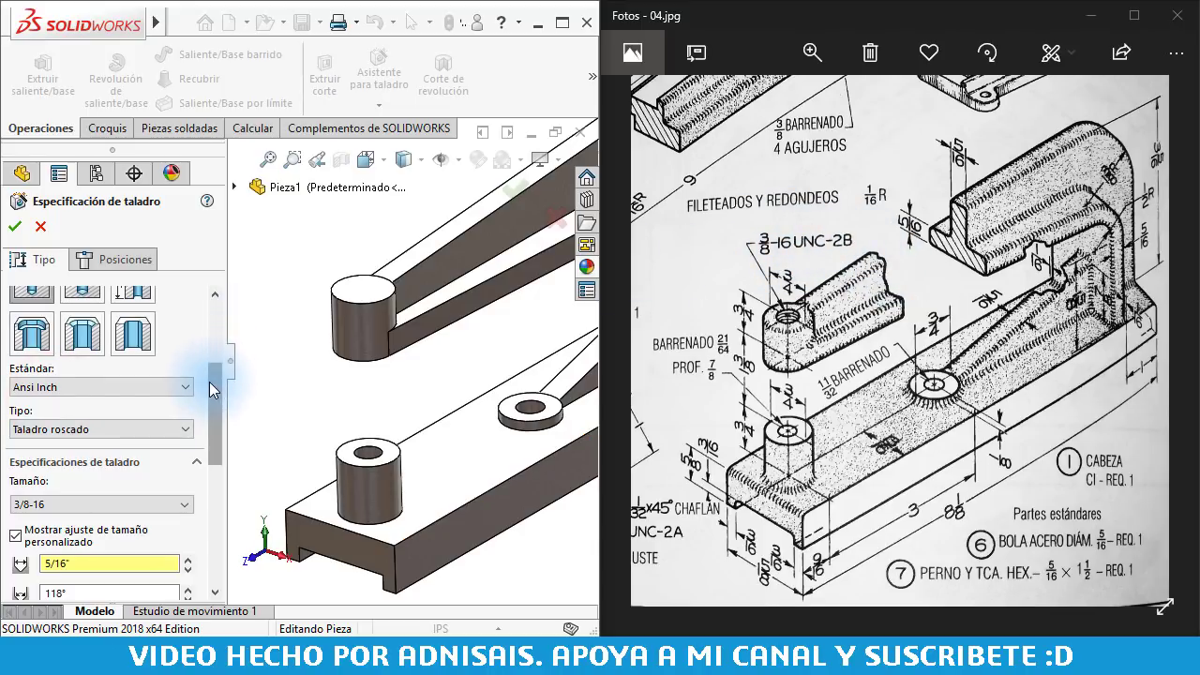
- Turn off the custom diameter and set the end condition to Hasta el siguiente (Up To Next)
drag(215, 385, 212, 417)
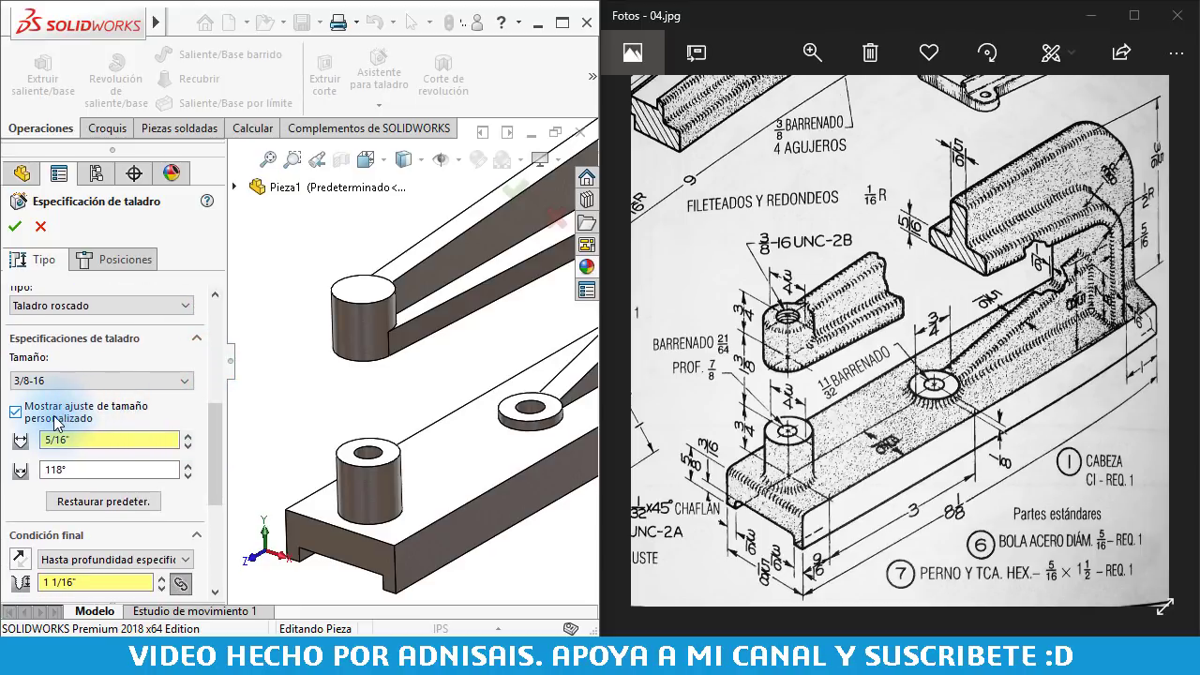
drag(209, 434, 214, 443)
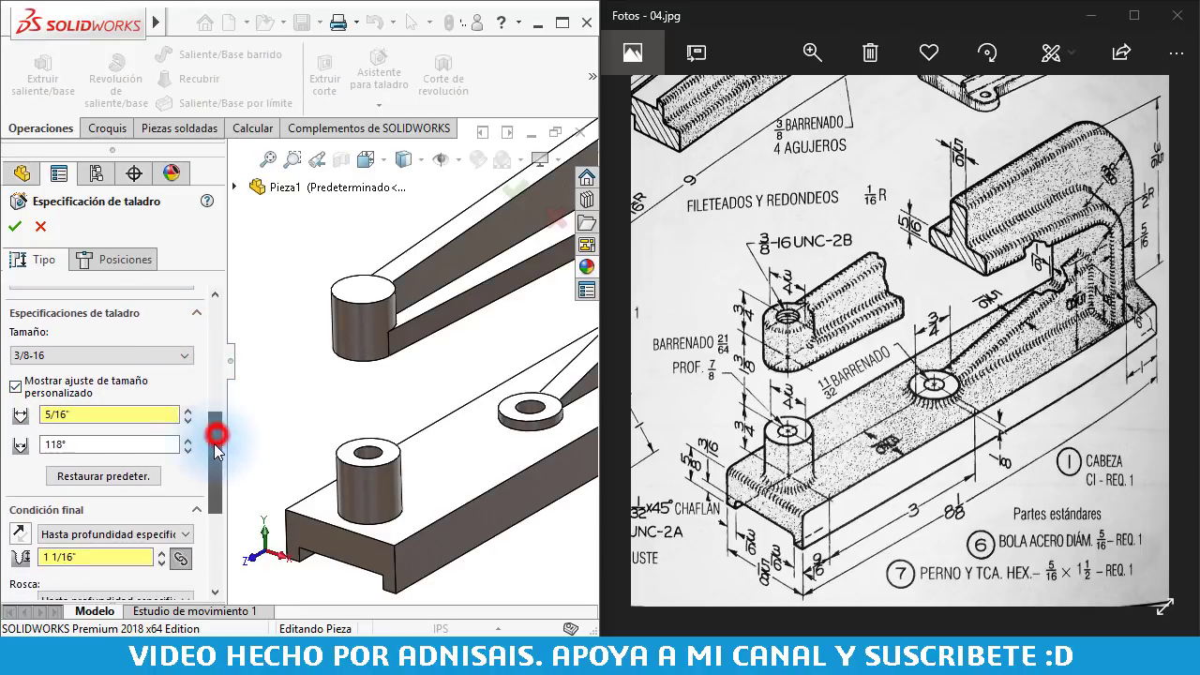
click(17, 383)
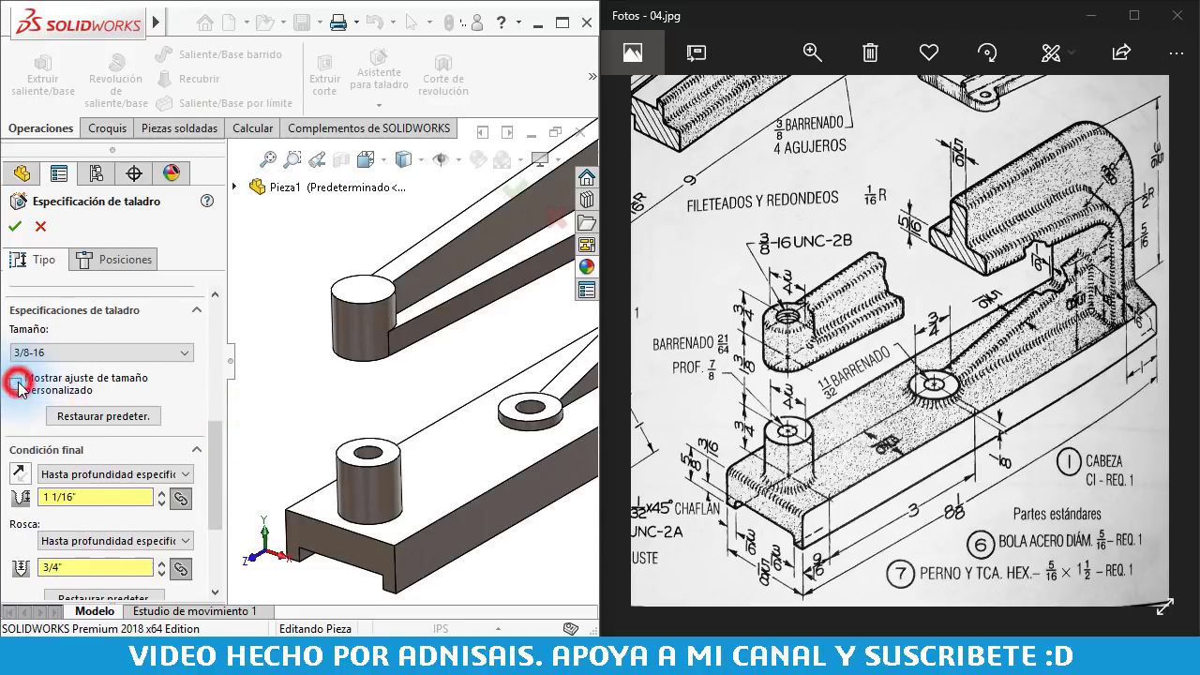
click(63, 478)
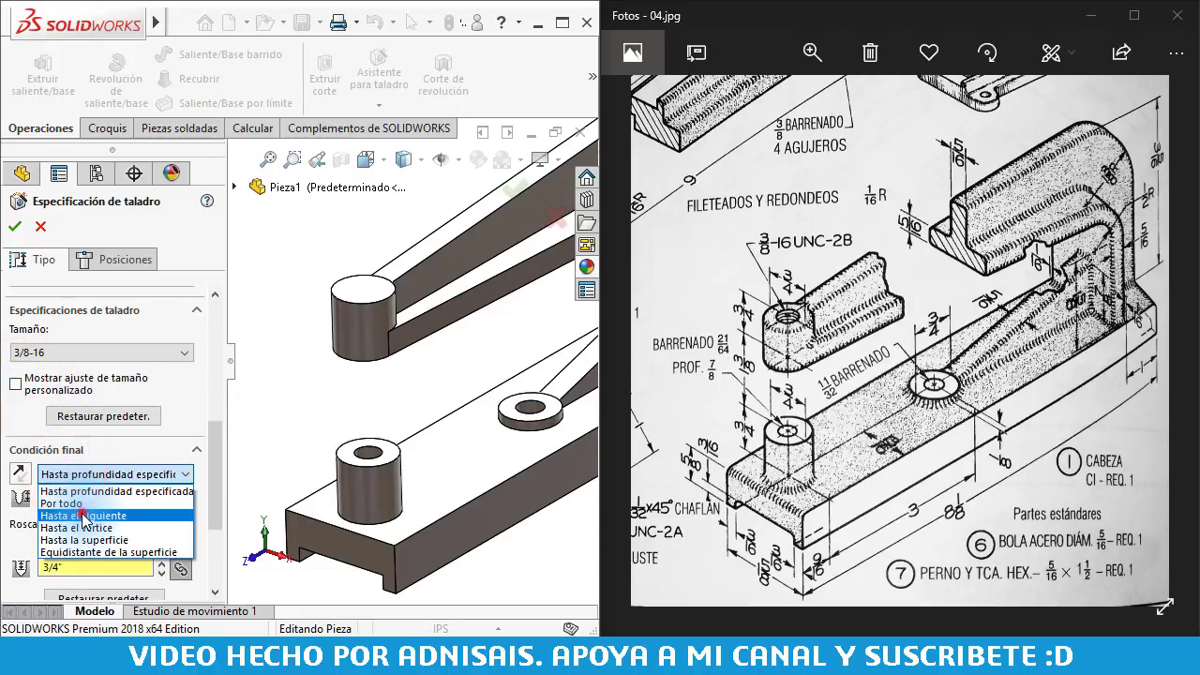
click(83, 515)
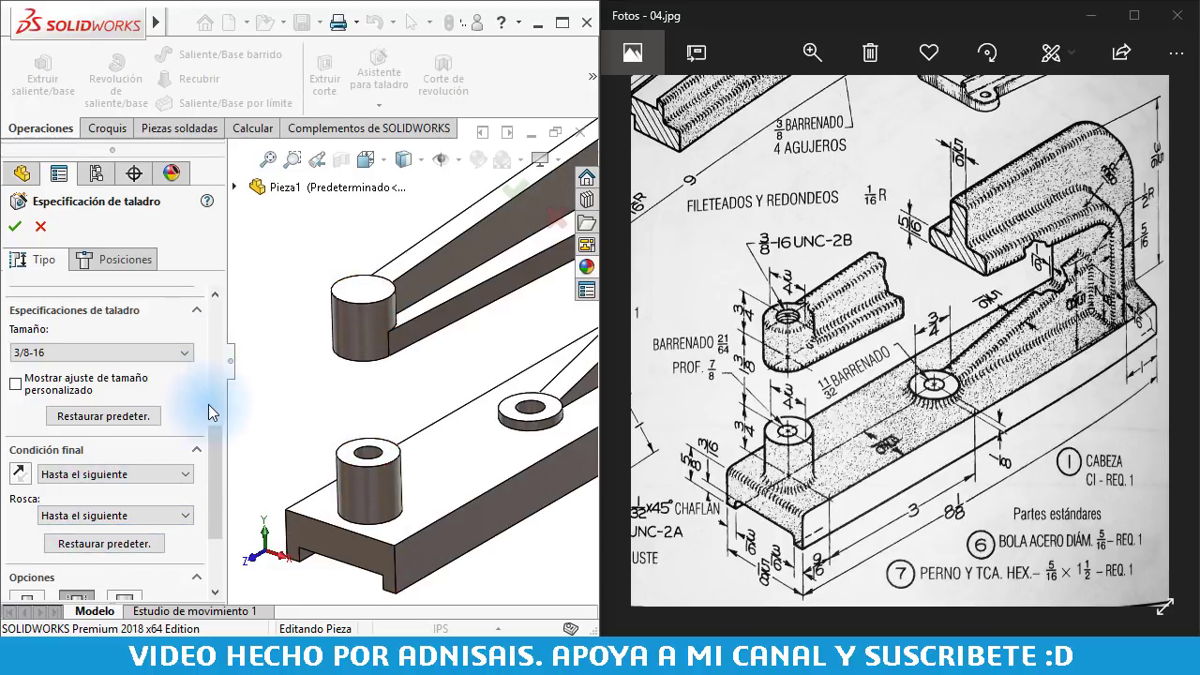
drag(214, 447, 192, 490)
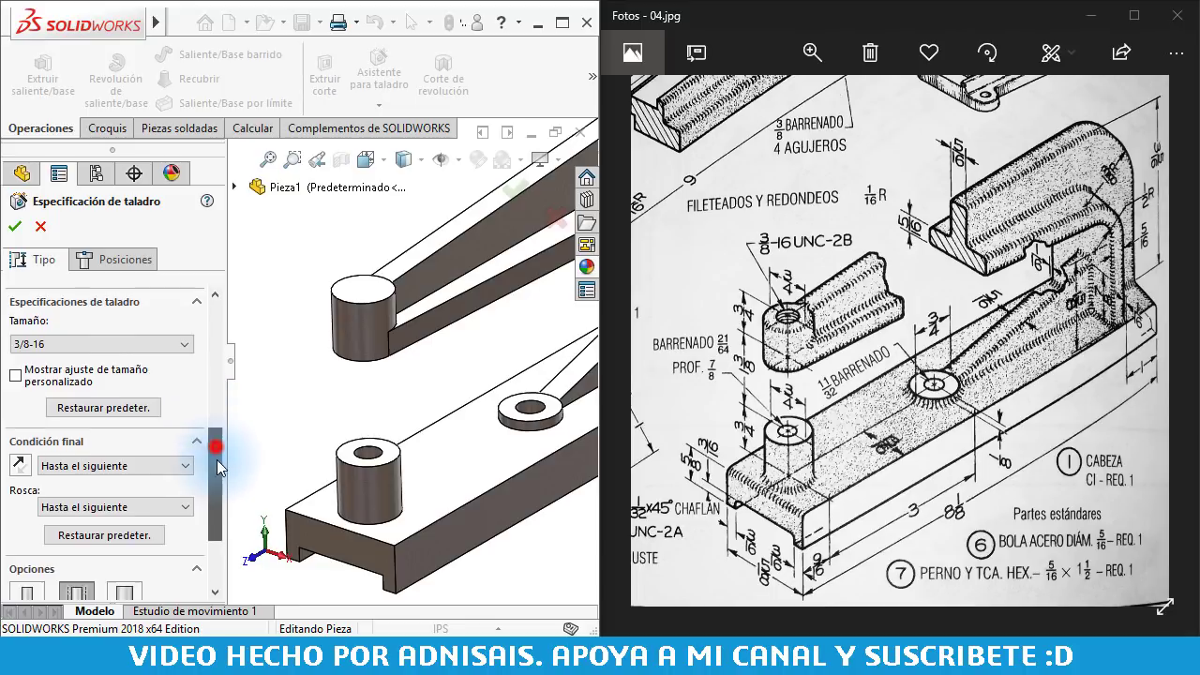
click(113, 259)
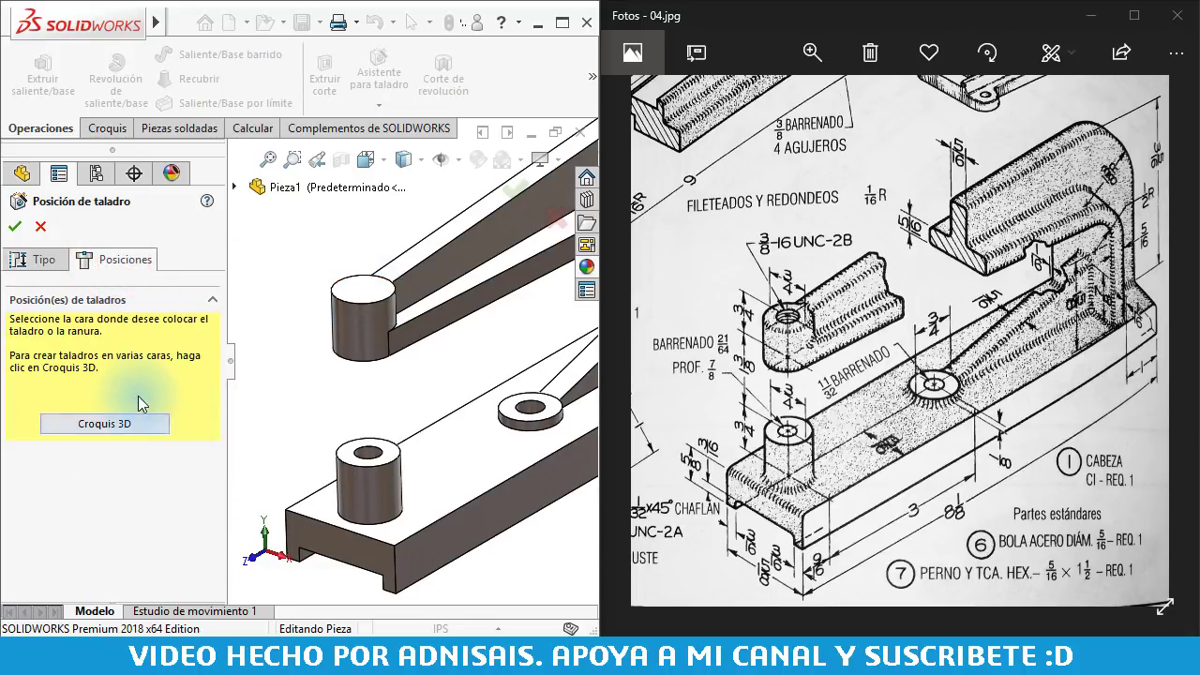
- Centre the 3/8-16 tapped hole on the arm cylinder's top face and create it
click(365, 301)
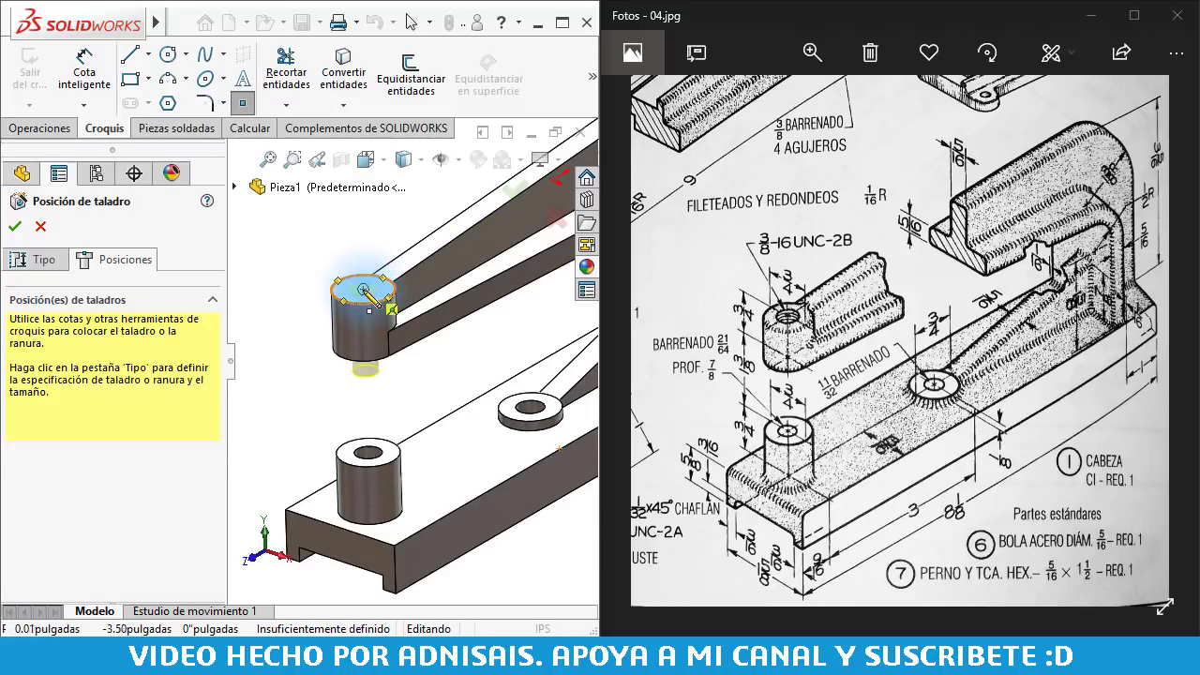
click(364, 290)
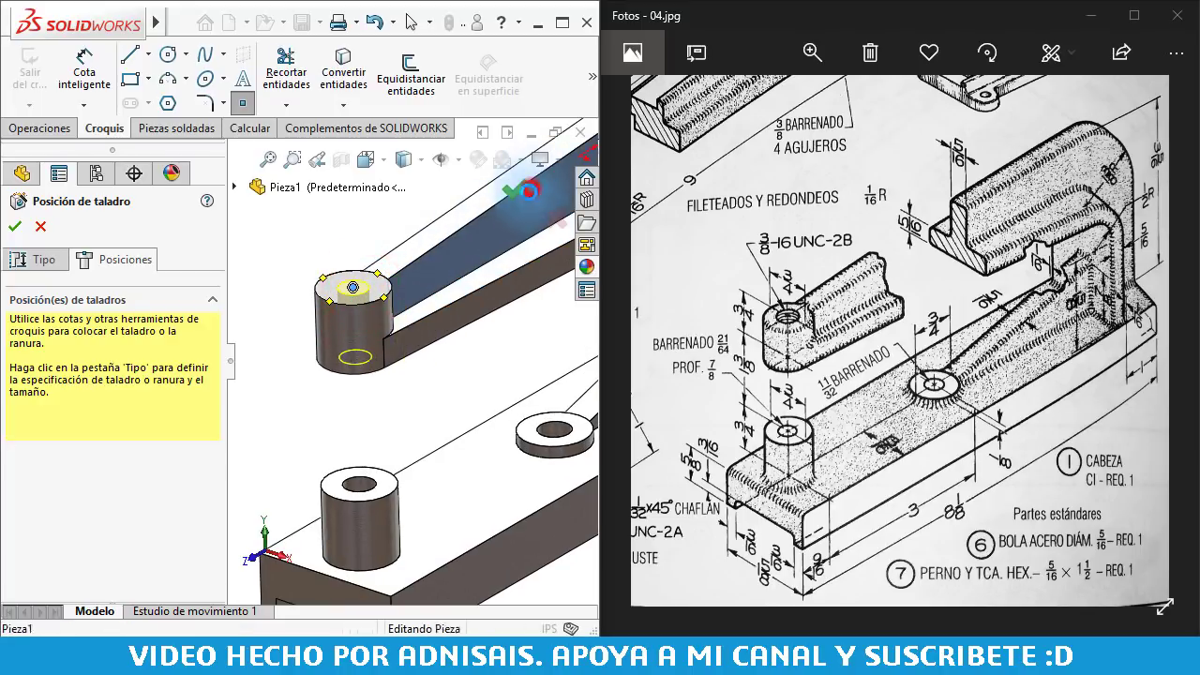
click(511, 191)
mouse_move(388, 374)
middle_down()
mouse_move(385, 433)
mouse_move(388, 421)
middle_up()
scroll(410, 359, down, 3)
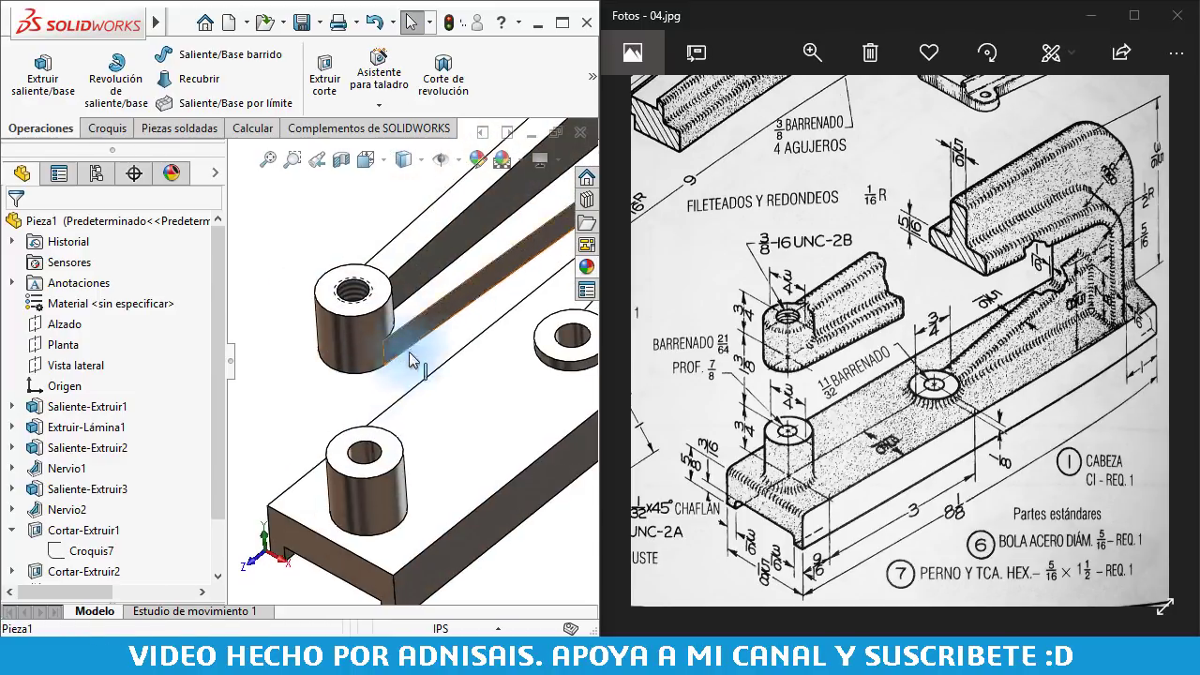
scroll(410, 359, up, 5)
scroll(479, 264, up, 3)
mouse_move(471, 275)
middle_down()
mouse_move(506, 328)
mouse_move(487, 298)
middle_up()
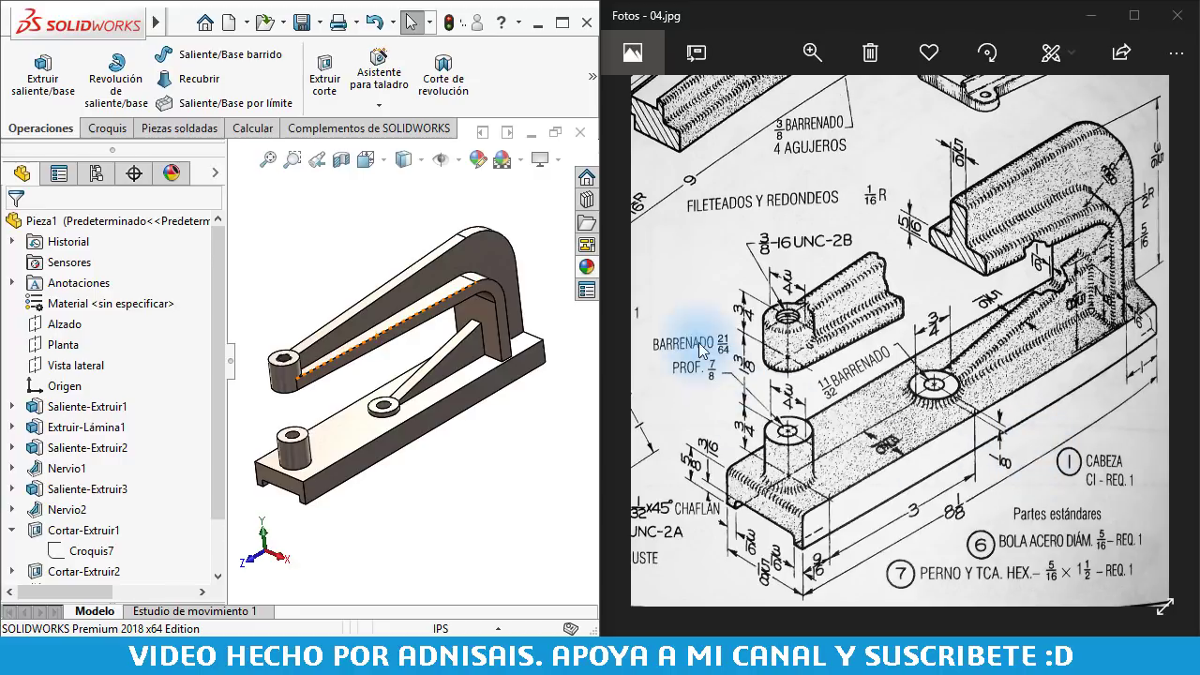
click(401, 224)
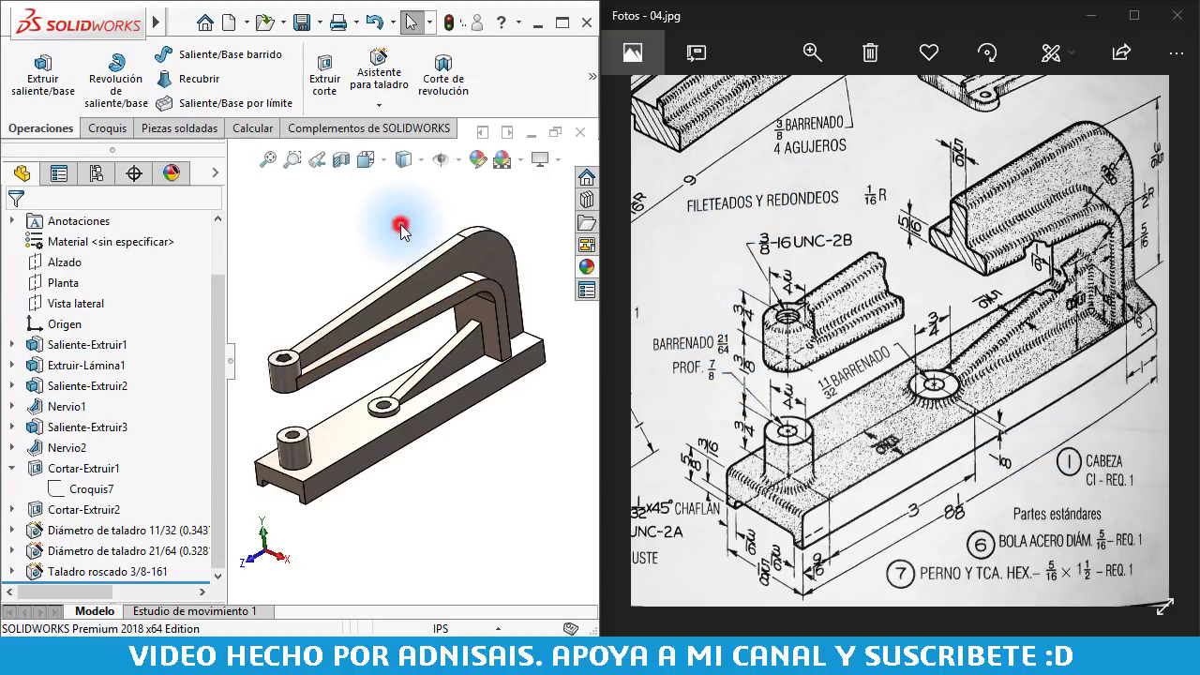
click(592, 79)
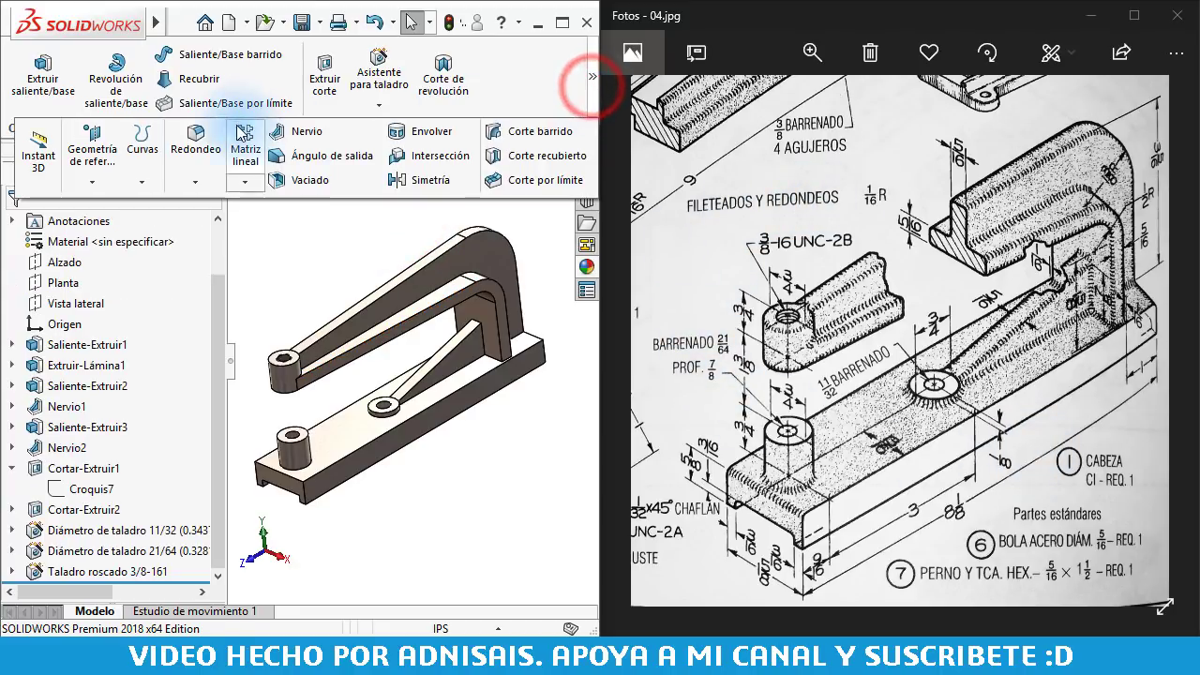
- Start a fillet with a 1/16-inch radius and activate its Items to Fillet list
click(199, 152)
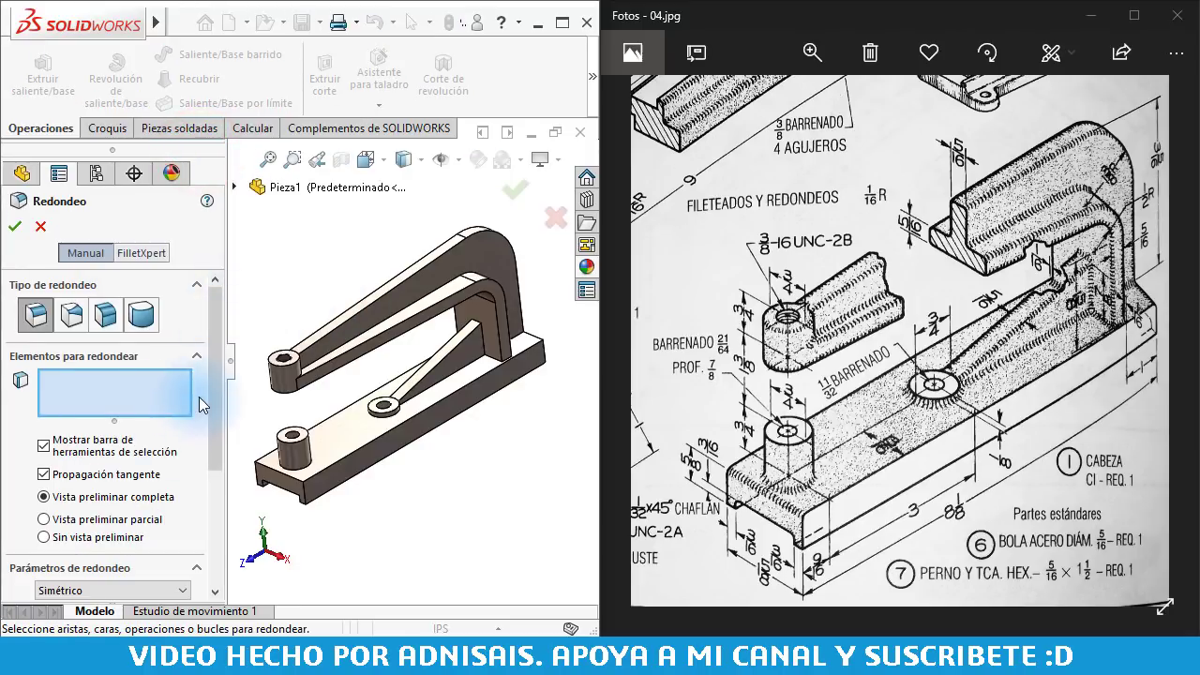
scroll(146, 502, down, 3)
text(1)
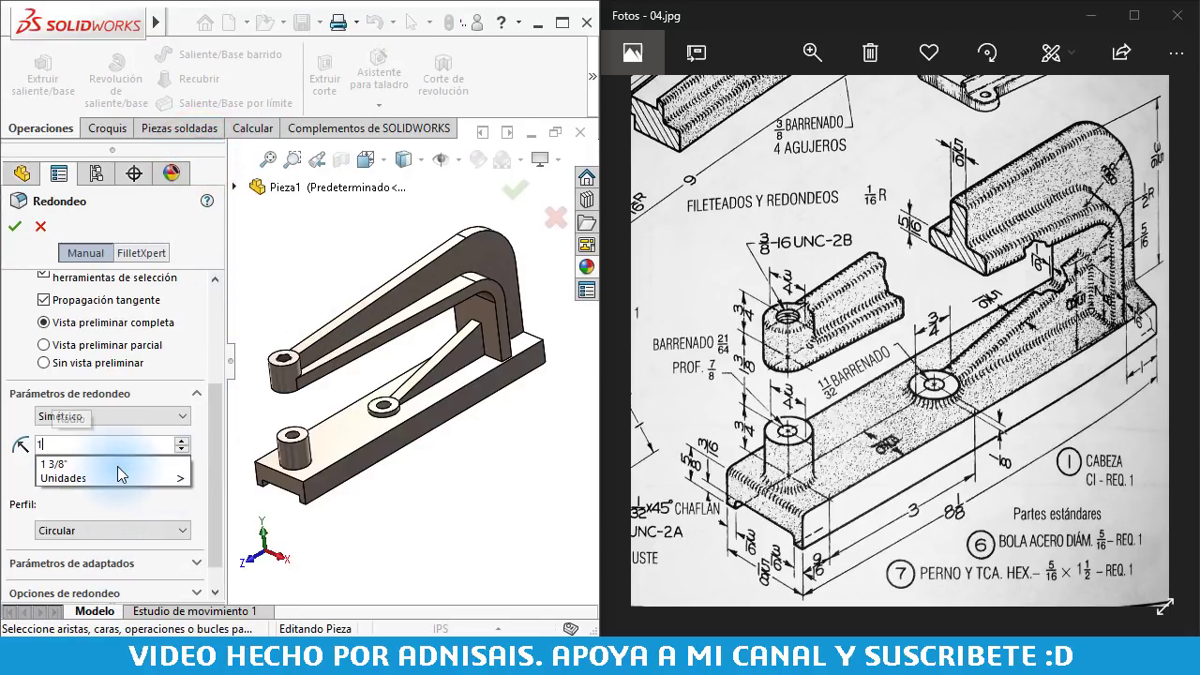
text(/1)
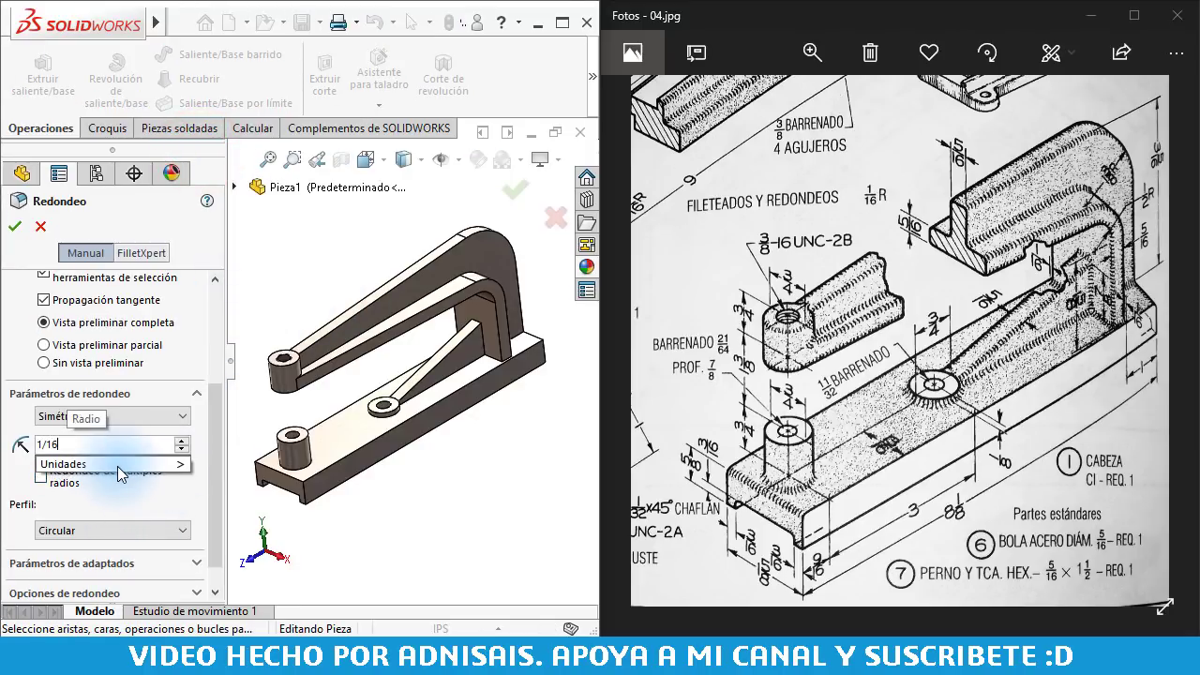
text(6)
click(215, 417)
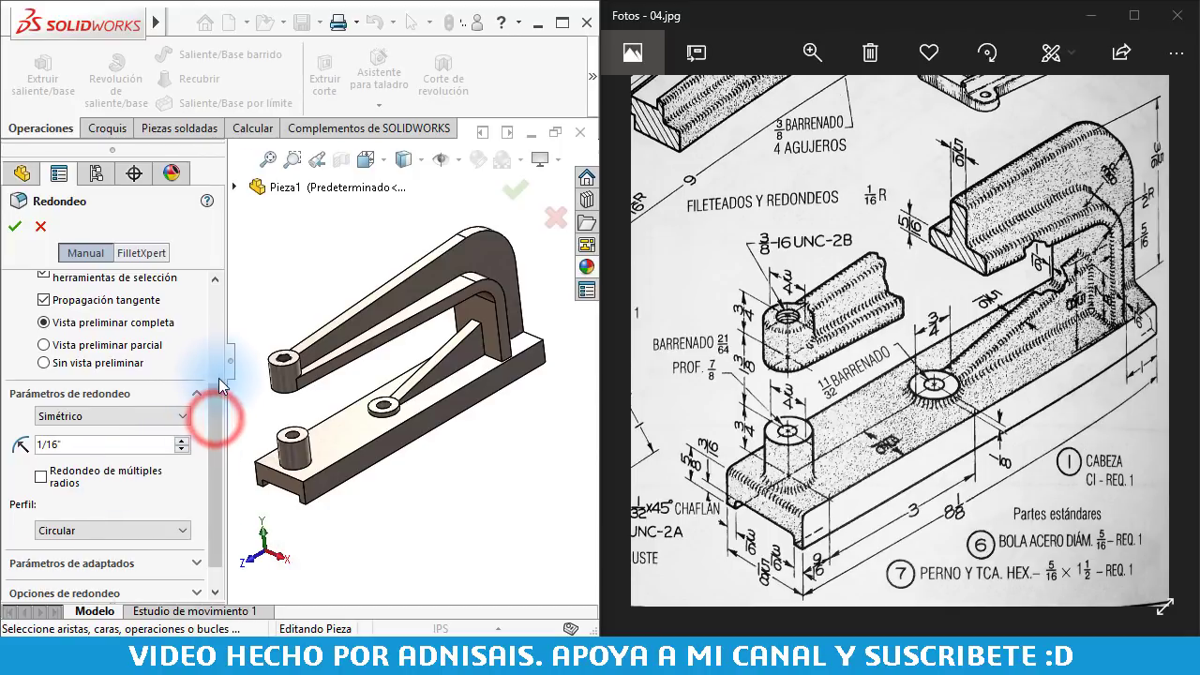
click(219, 377)
click(114, 379)
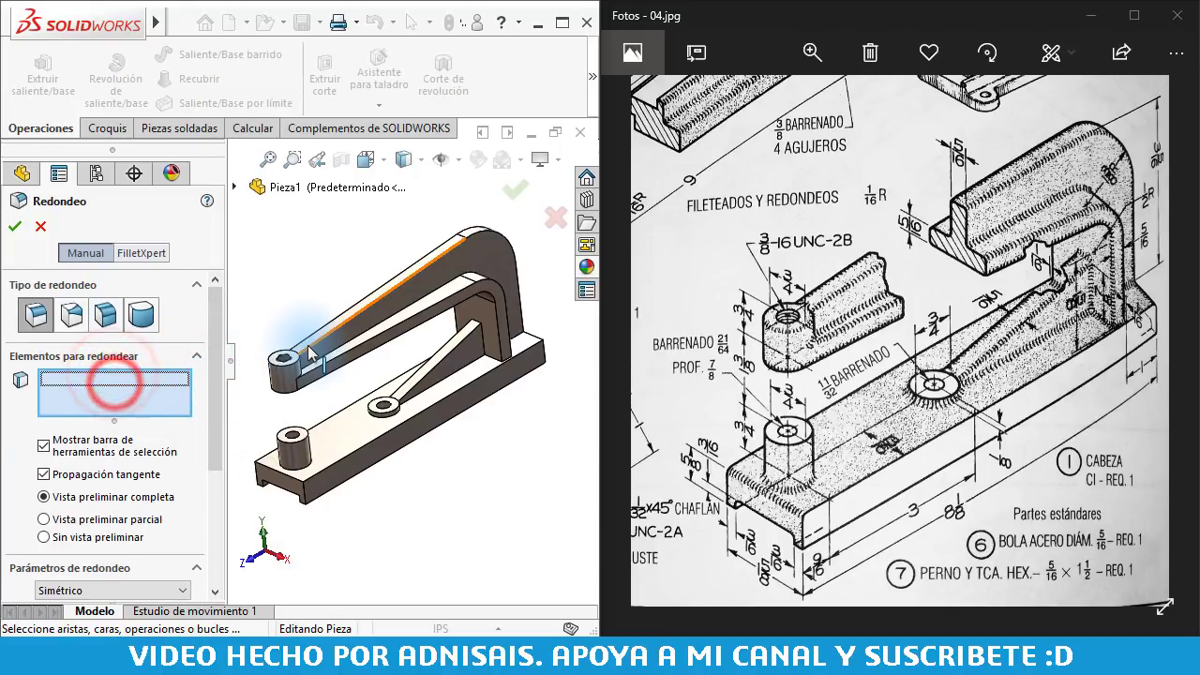
scroll(316, 352, down, 1)
scroll(324, 355, down, 2)
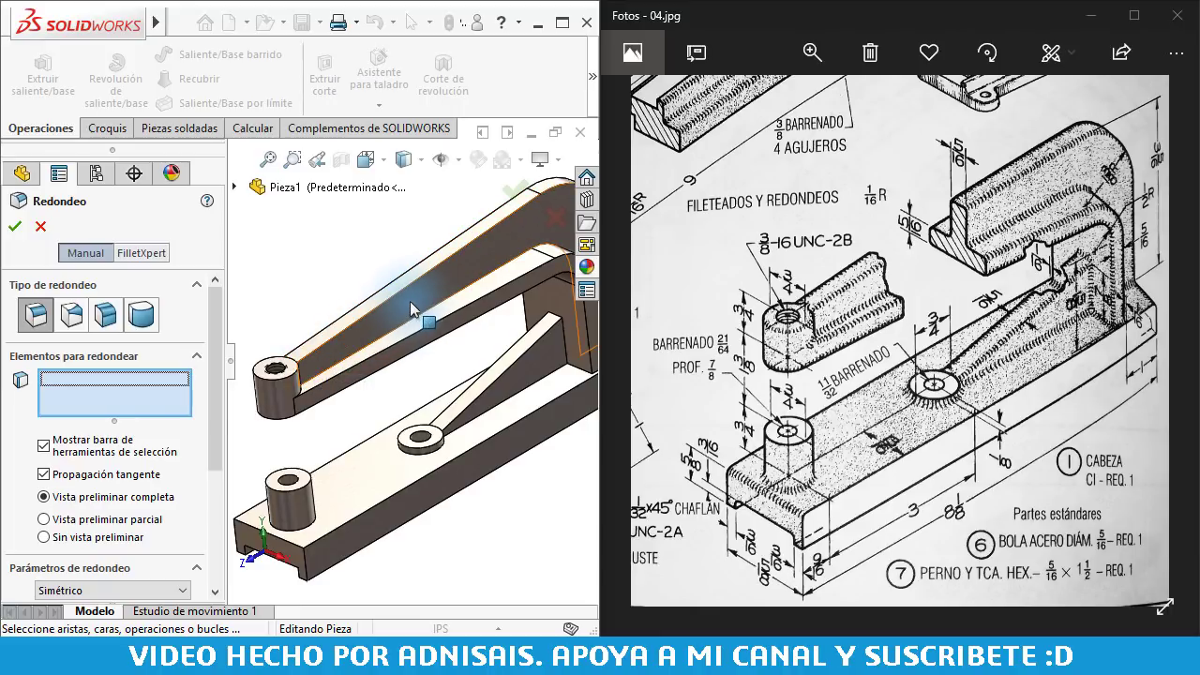
scroll(410, 310, up, 2)
- Add the frame's arch edges and the diagonal rib edges near the washer to the 1/16" fillet
click(511, 257)
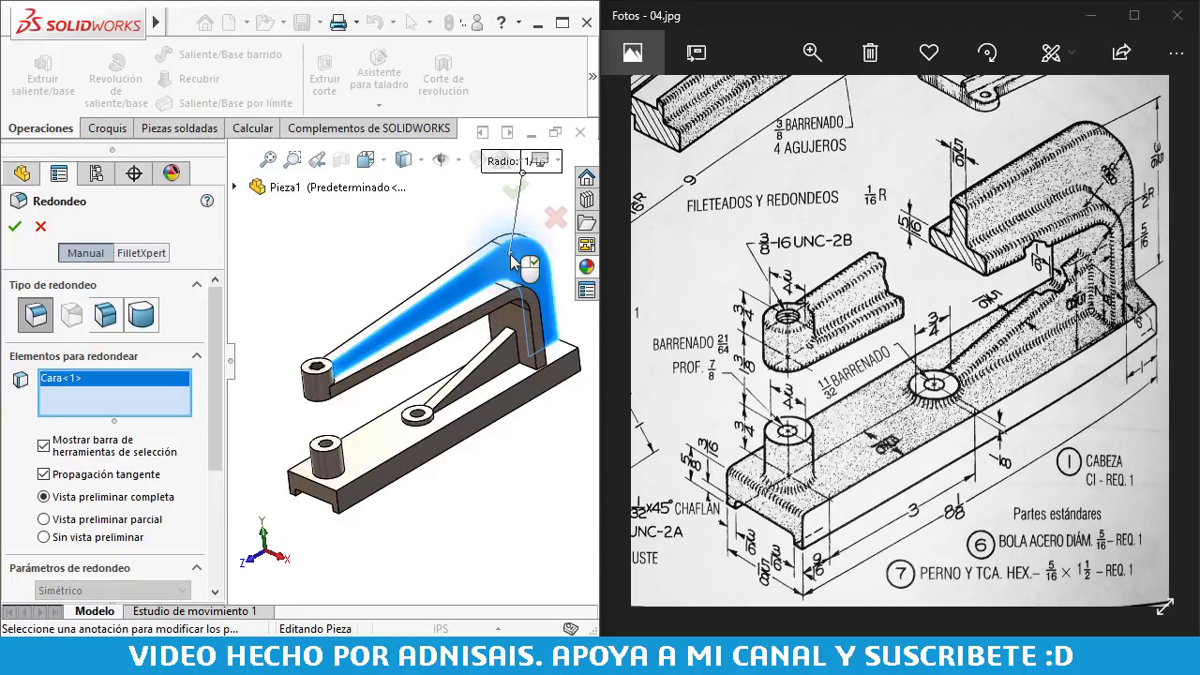
click(511, 255)
click(477, 270)
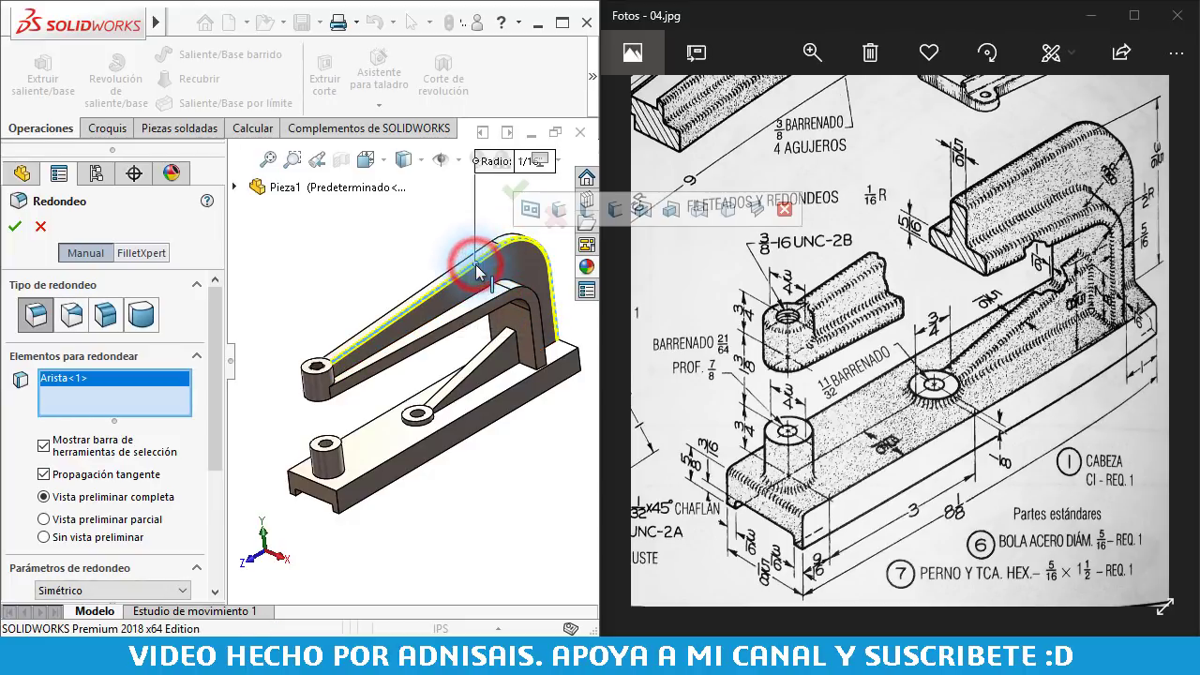
click(460, 268)
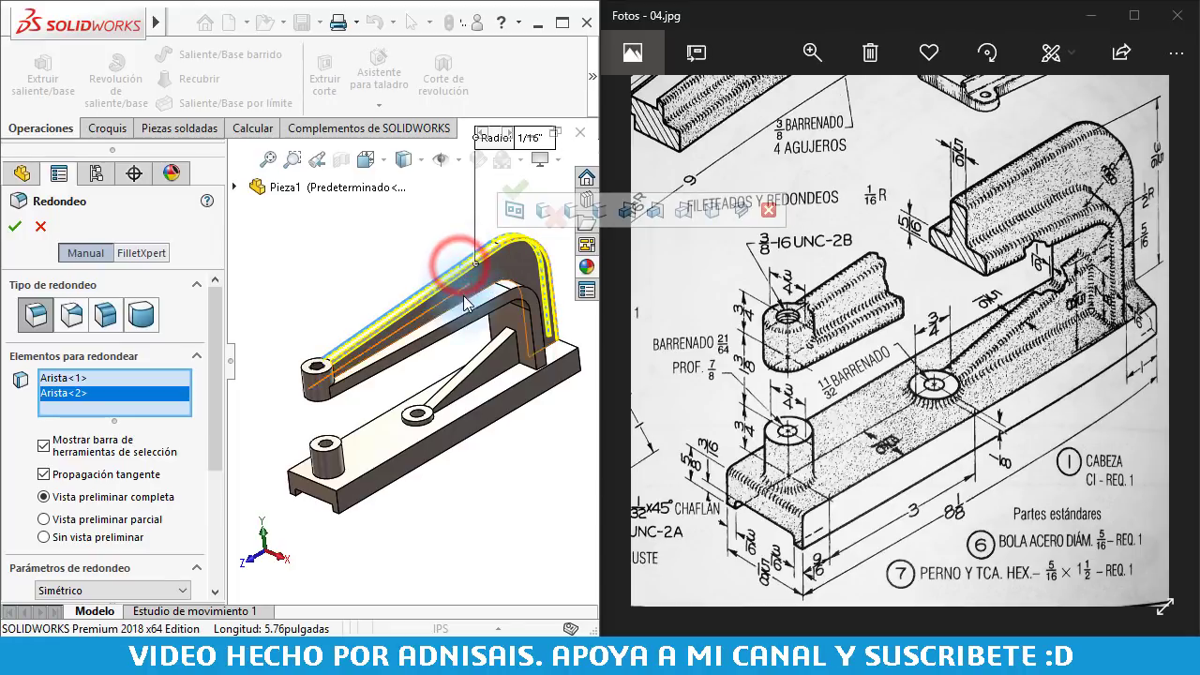
click(460, 313)
click(454, 307)
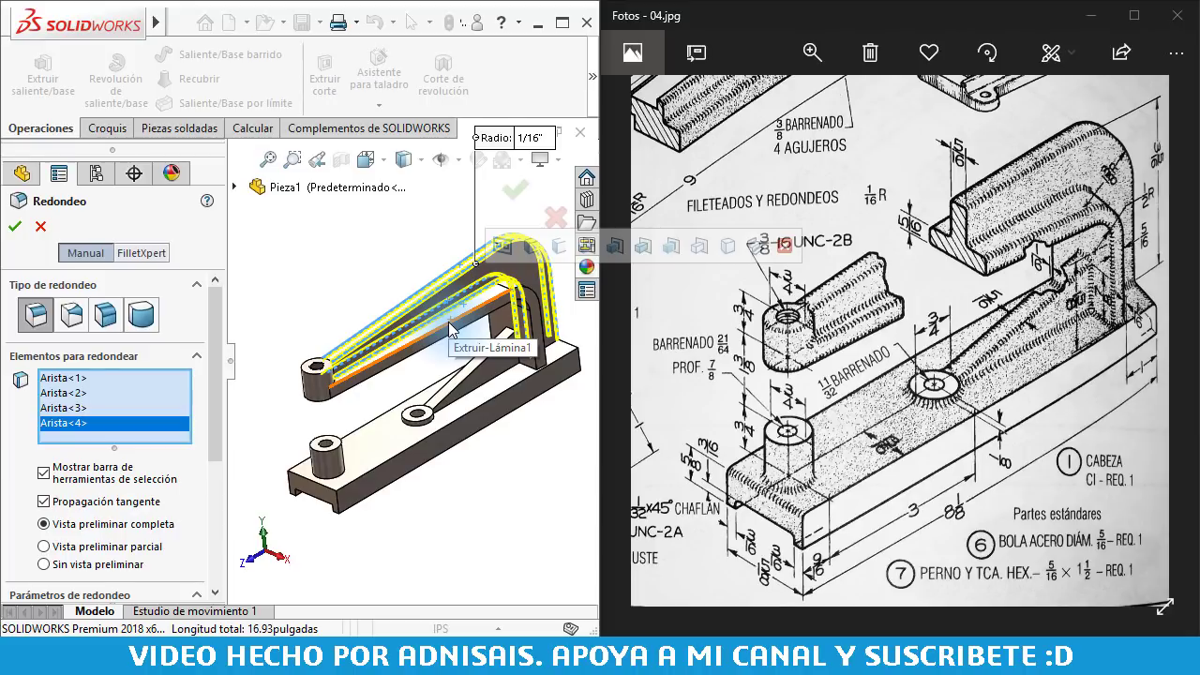
click(436, 330)
click(422, 350)
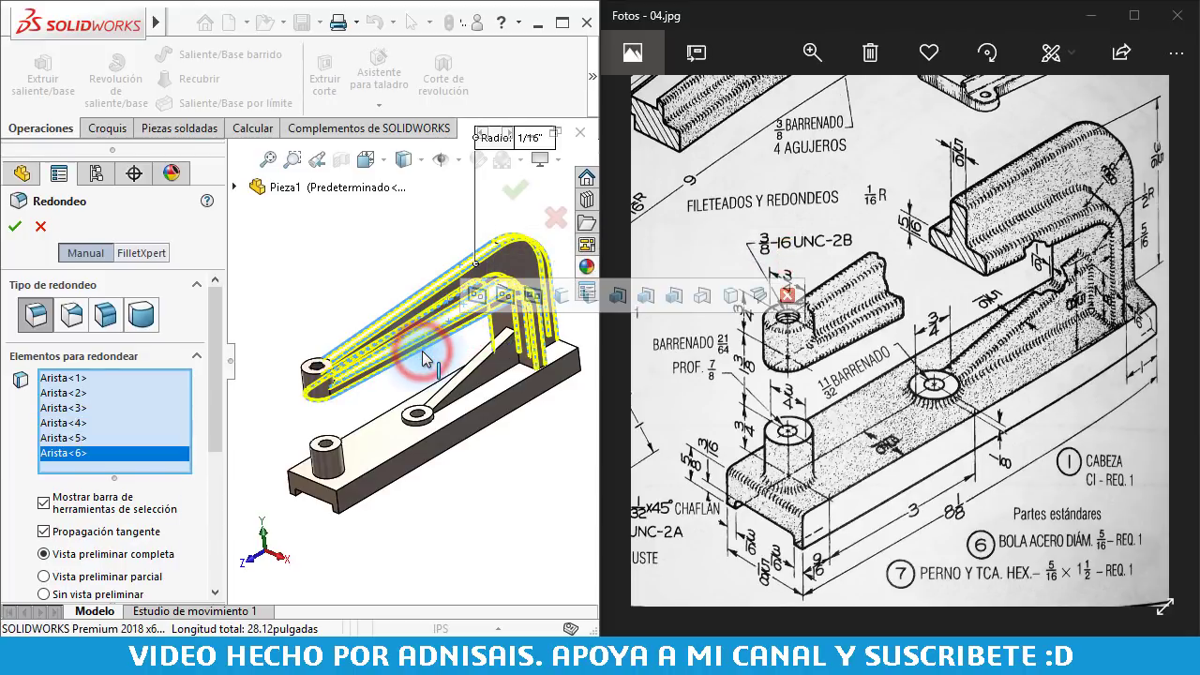
scroll(436, 359, down, 2)
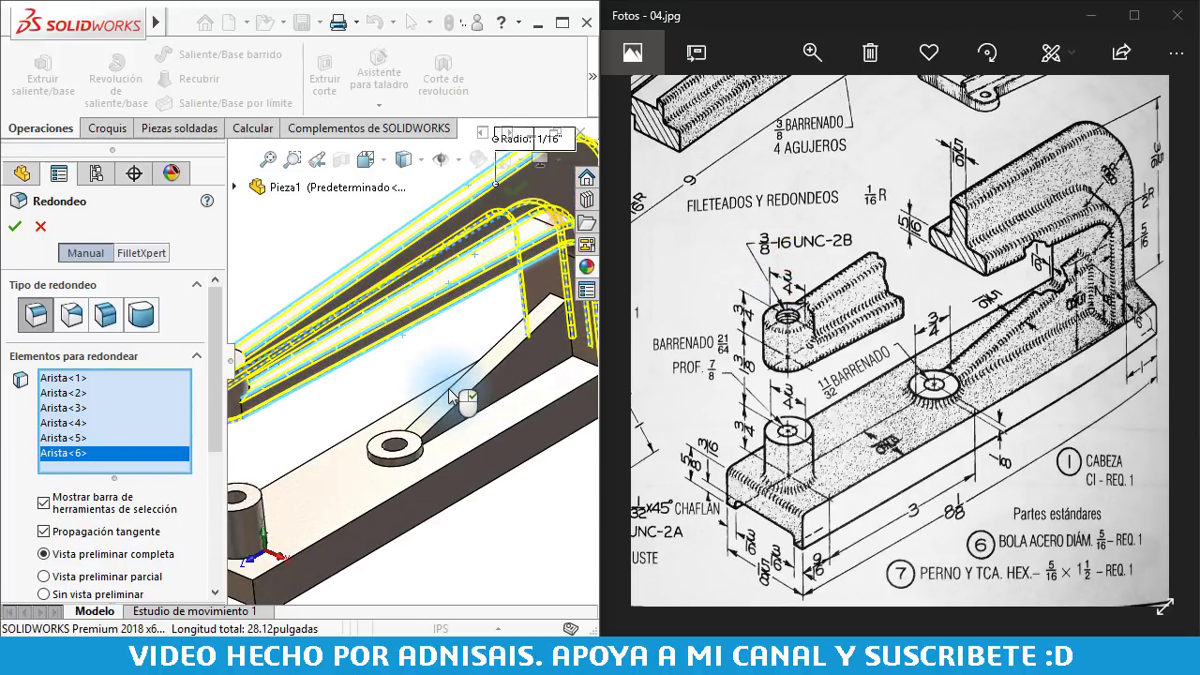
scroll(449, 388, down, 2)
click(461, 403)
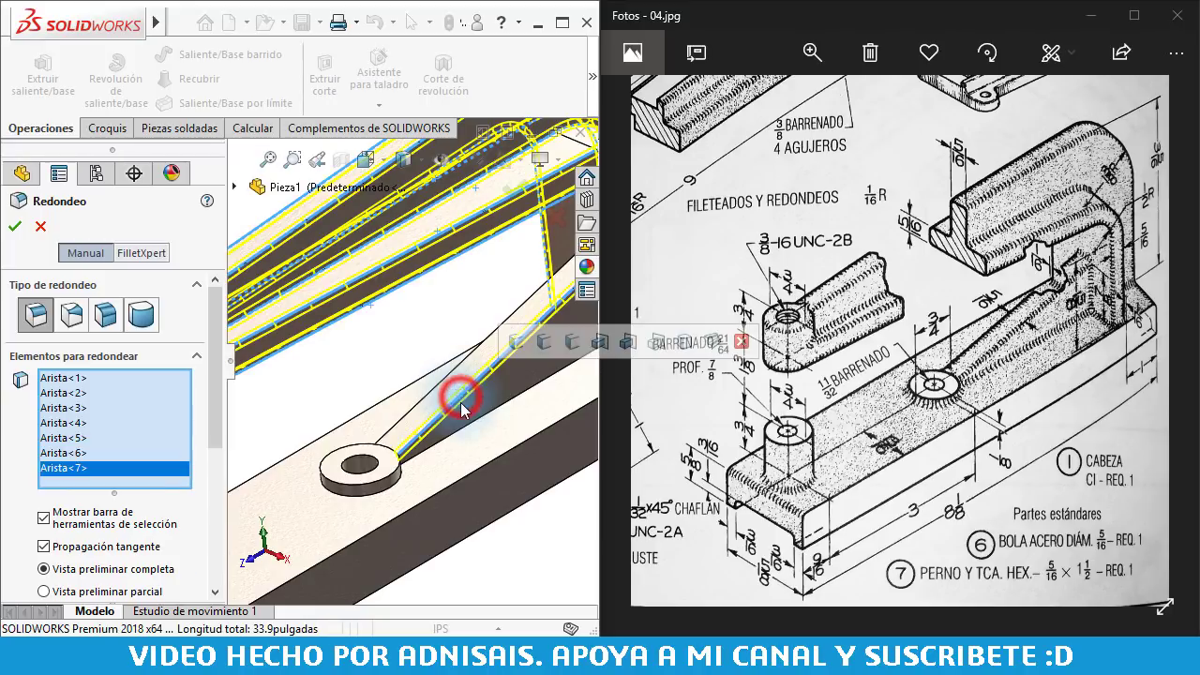
click(460, 434)
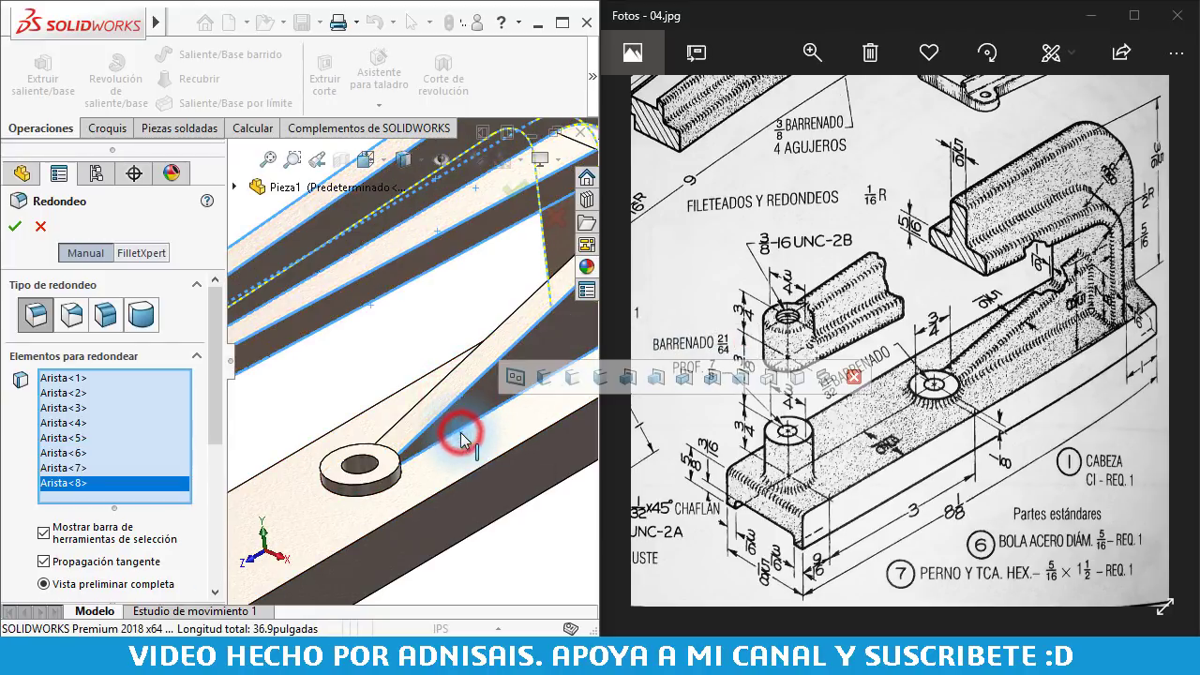
click(460, 434)
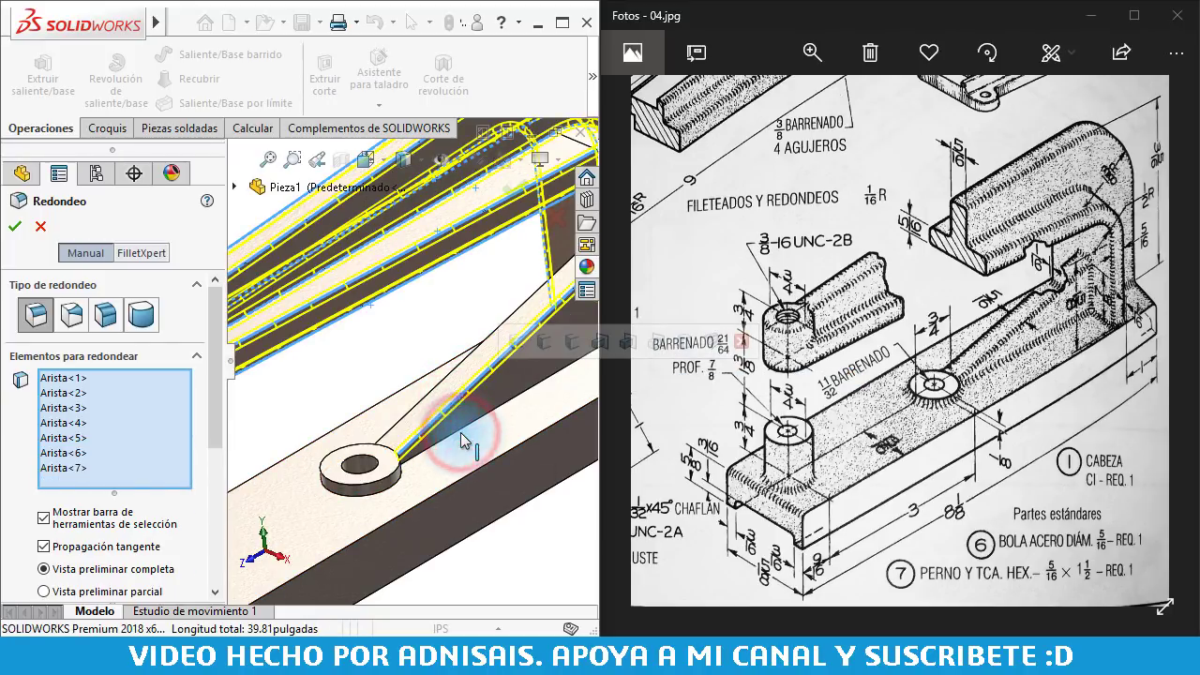
click(460, 432)
click(399, 483)
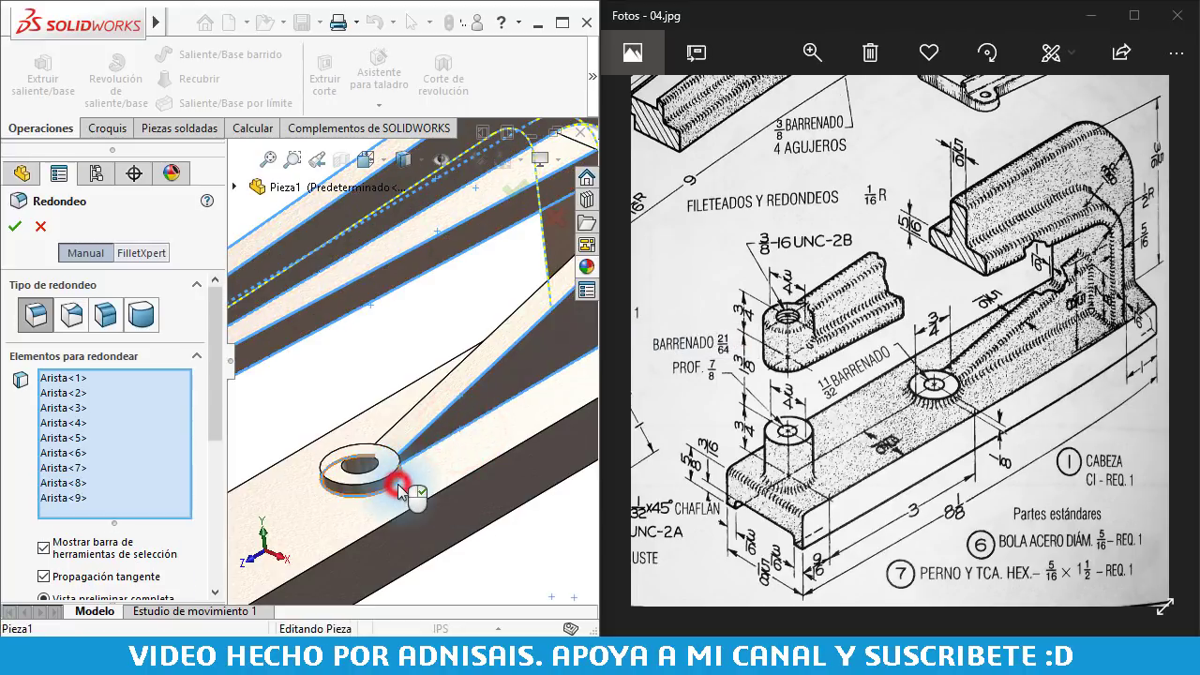
click(395, 481)
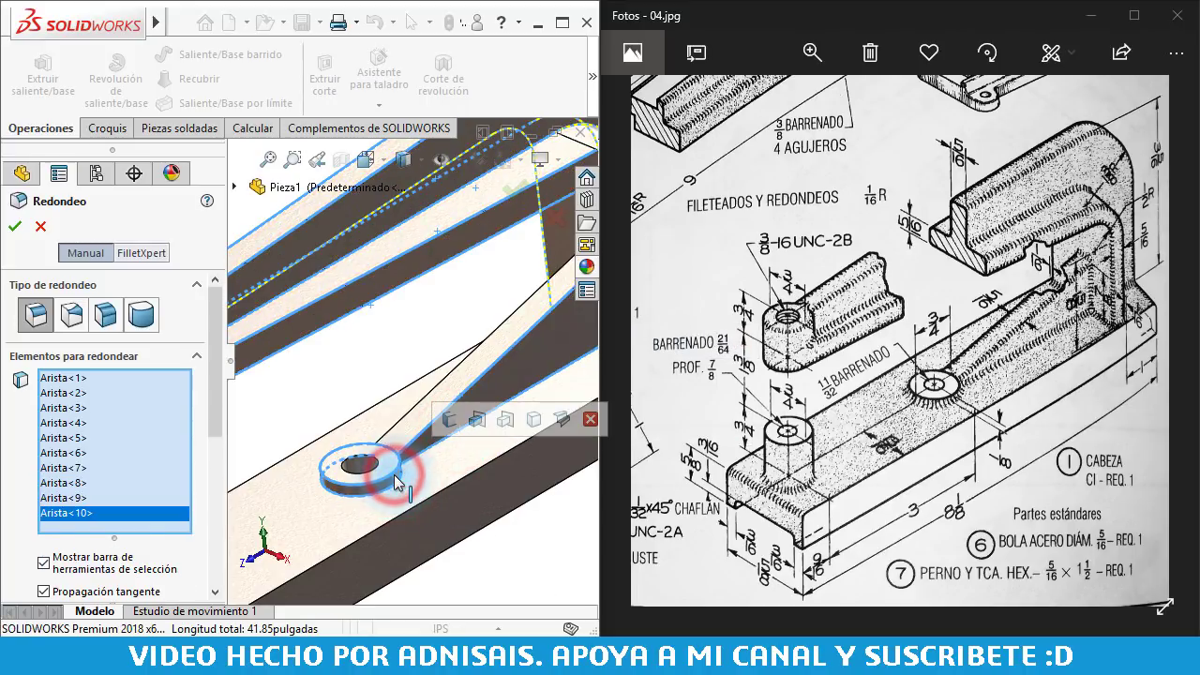
click(415, 463)
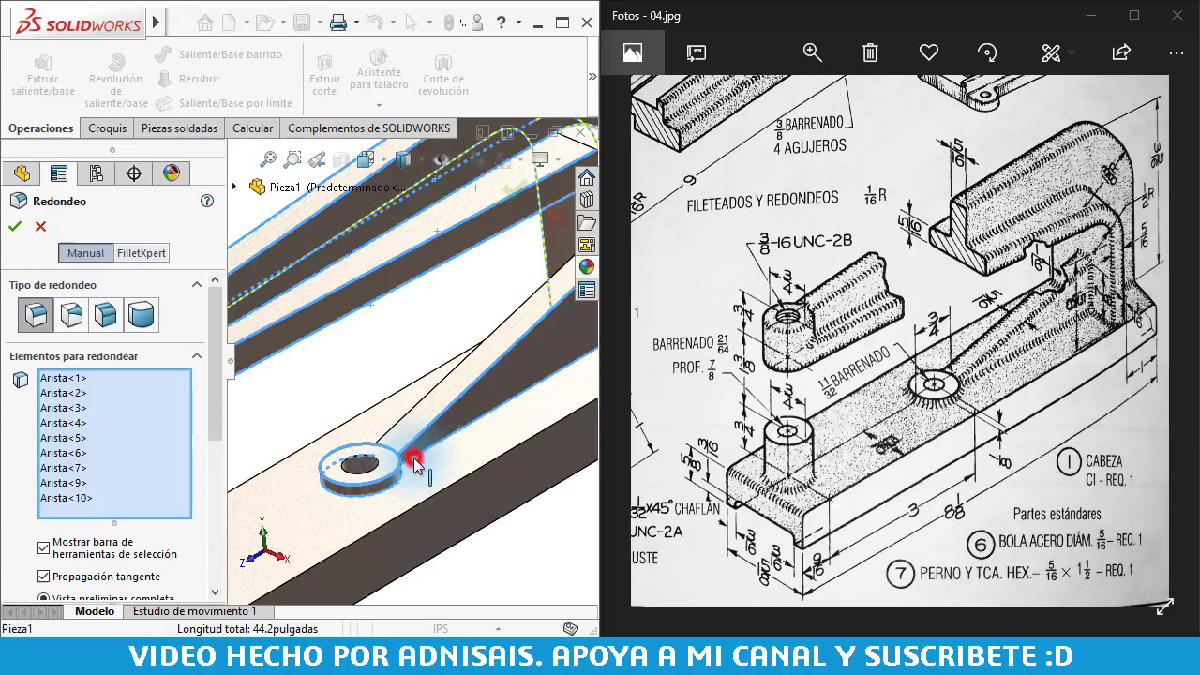
click(391, 476)
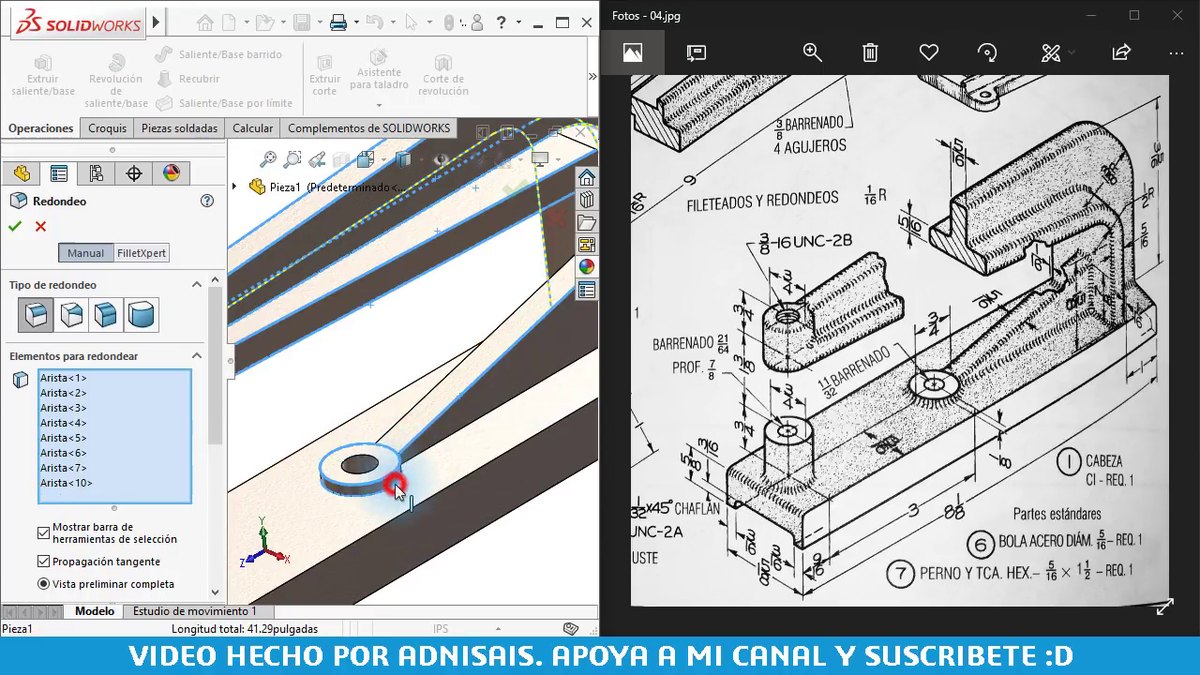
click(390, 475)
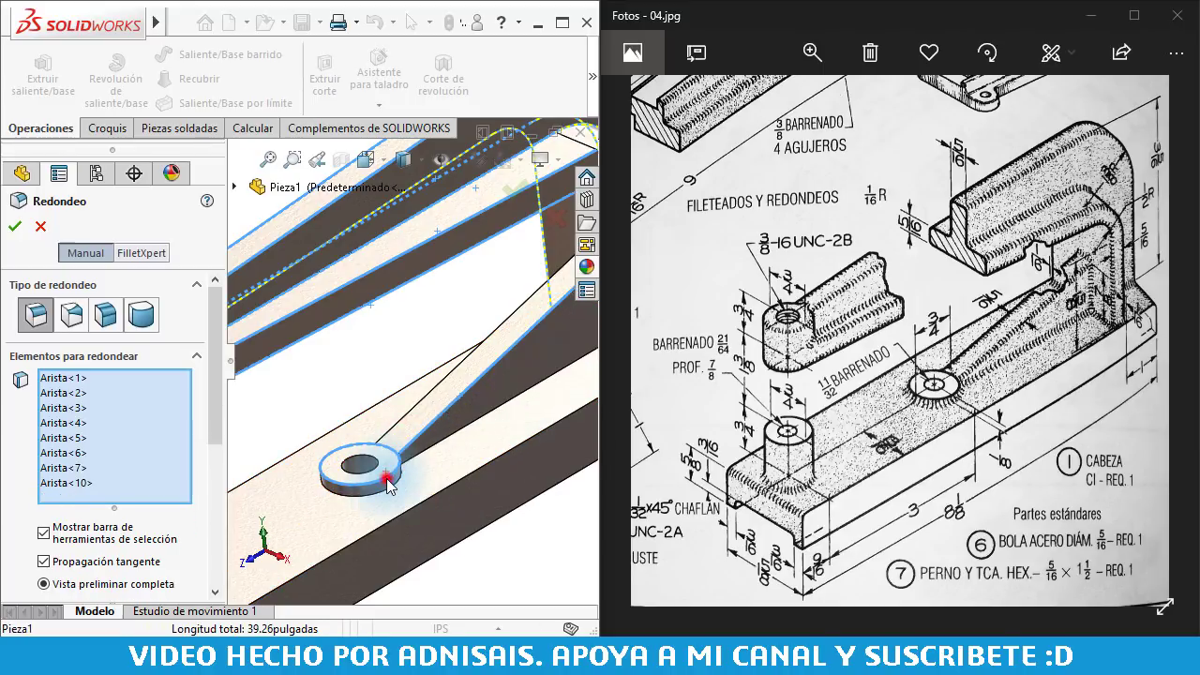
scroll(459, 389, up, 2)
scroll(462, 392, up, 2)
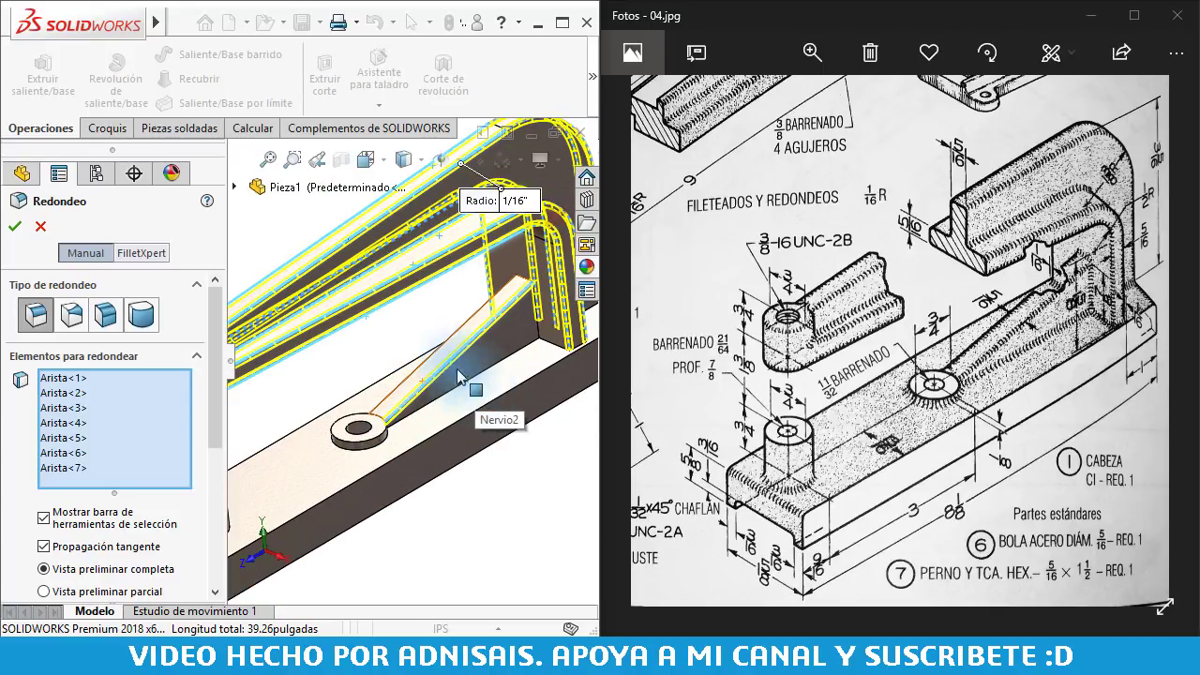
click(427, 361)
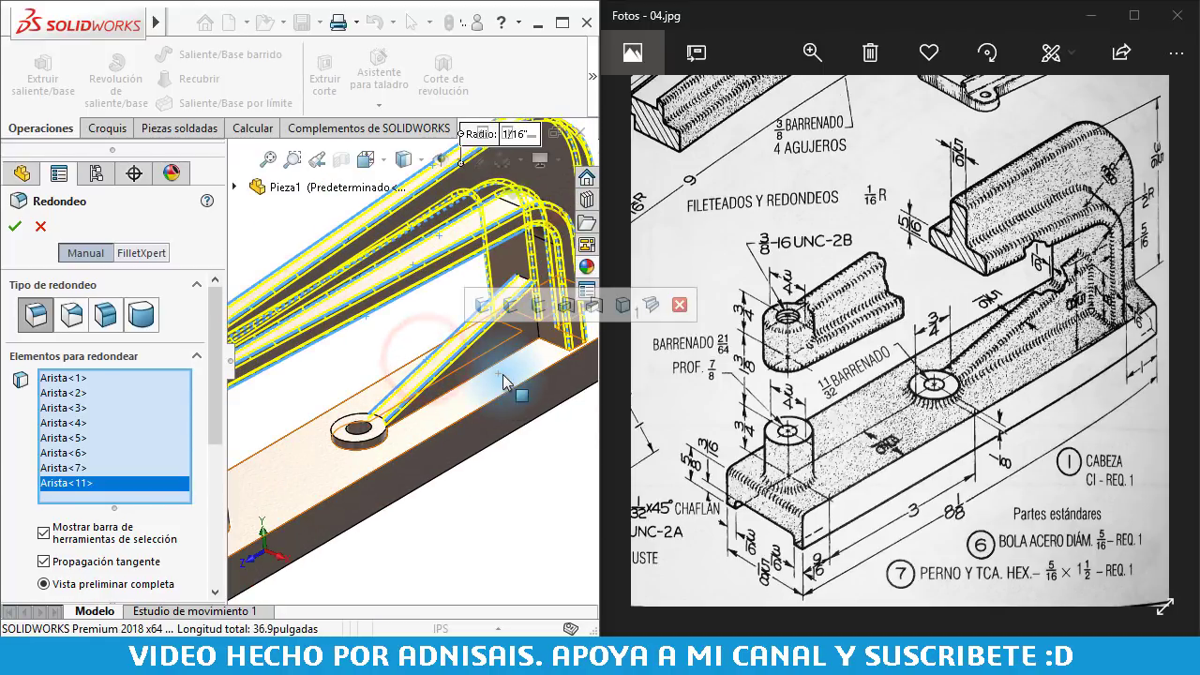
- Add more arch and rib edges plus the base hole's circular edge to the fillet
scroll(483, 402, up, 2)
scroll(477, 403, up, 2)
scroll(459, 379, down, 2)
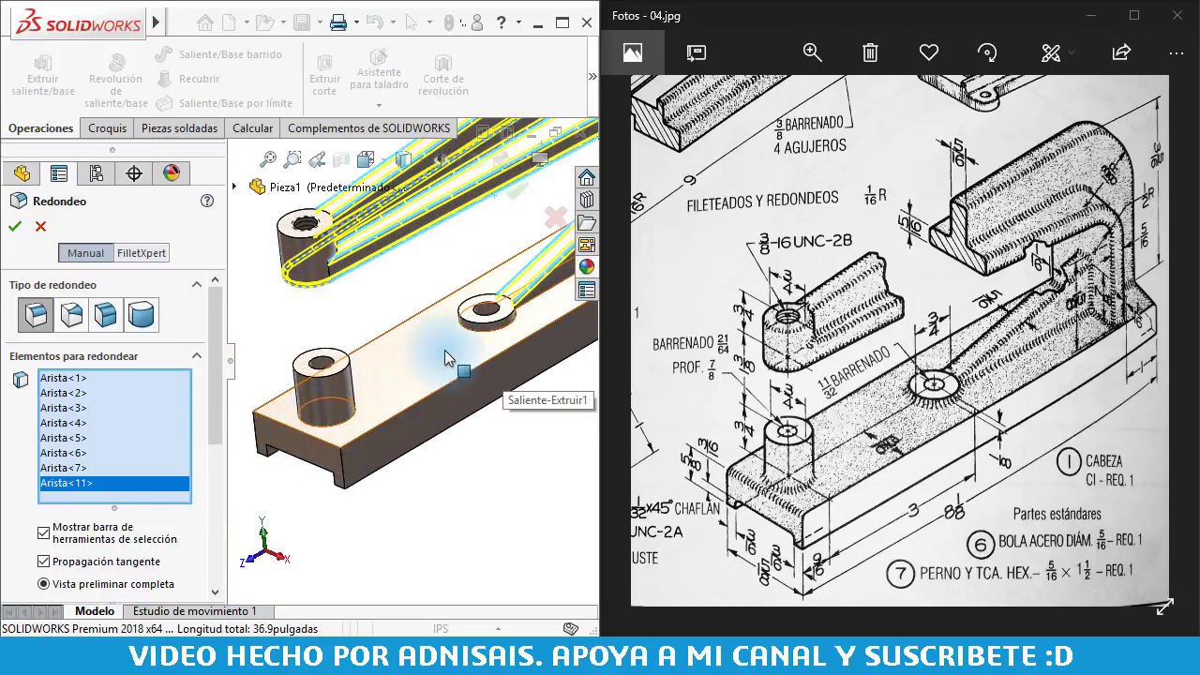
scroll(459, 356, up, 2)
middle_drag(462, 295, 415, 288)
scroll(415, 287, down, 2)
scroll(290, 323, down, 2)
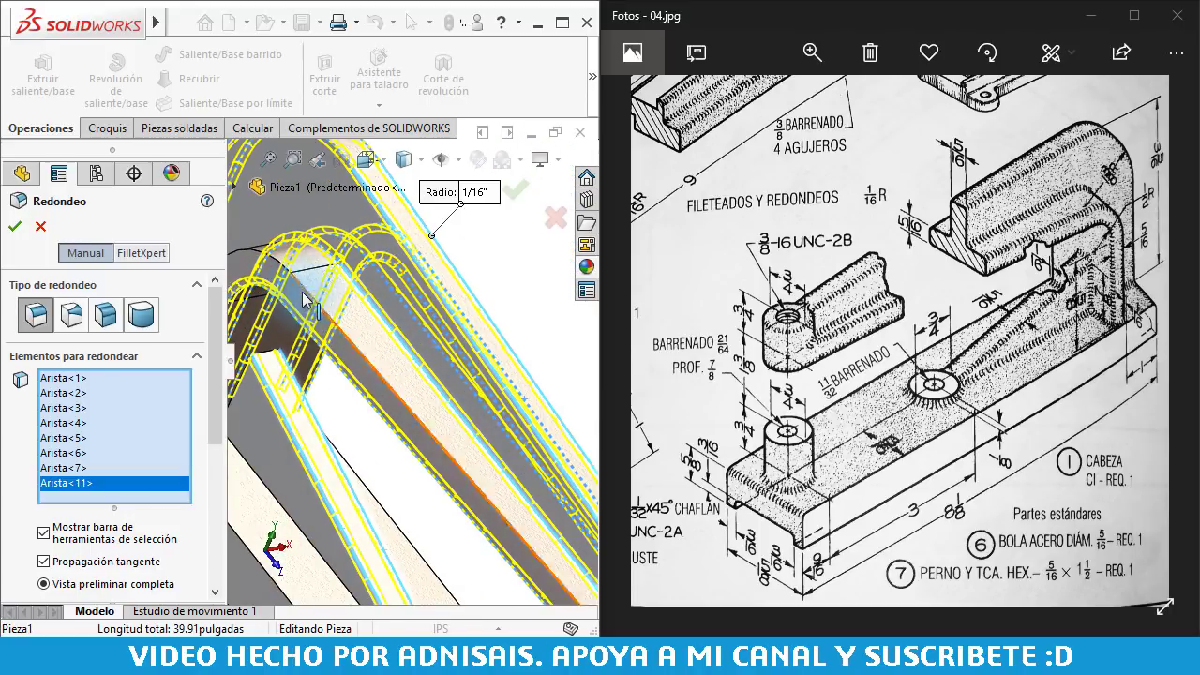
click(305, 300)
scroll(303, 291, up, 2)
scroll(318, 347, up, 2)
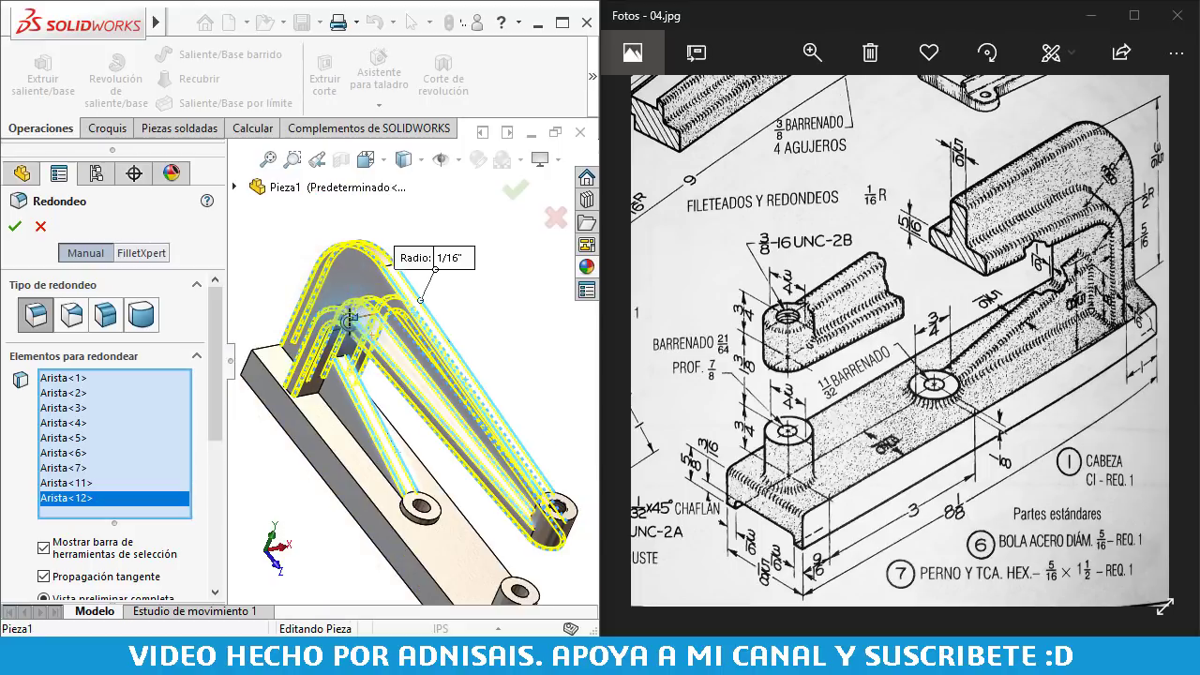
mouse_move(326, 359)
middle_down()
mouse_move(316, 375)
mouse_move(308, 268)
mouse_move(321, 268)
mouse_move(354, 319)
middle_up()
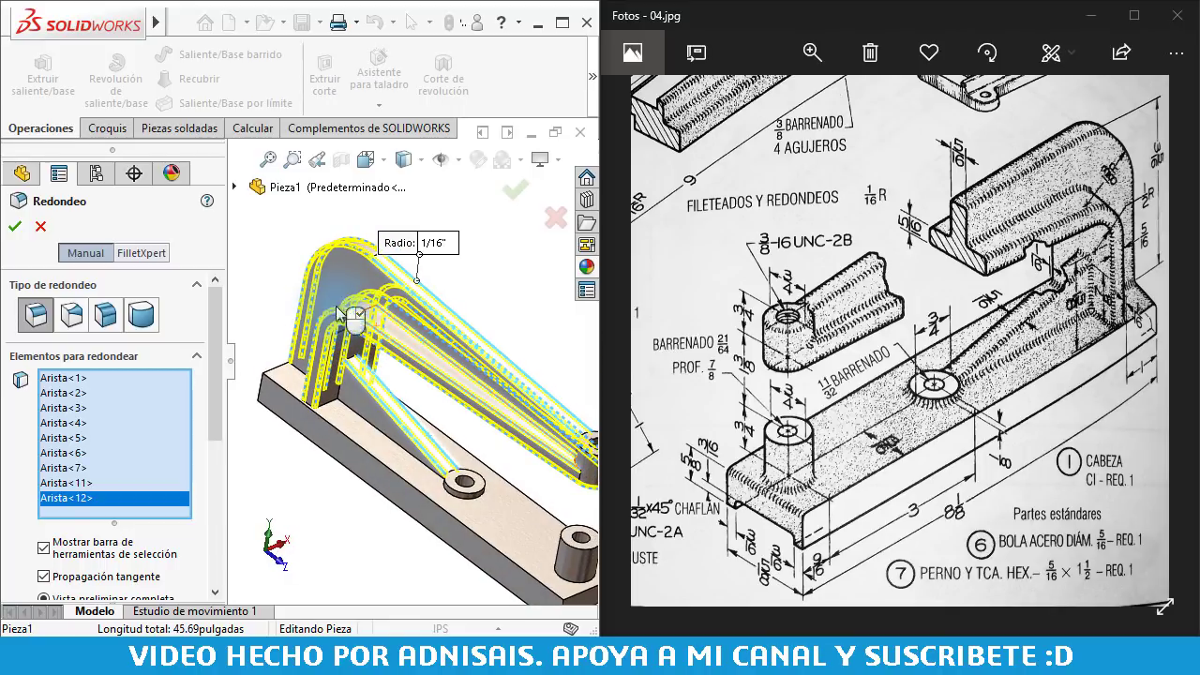
click(284, 372)
middle_drag(275, 367, 257, 462)
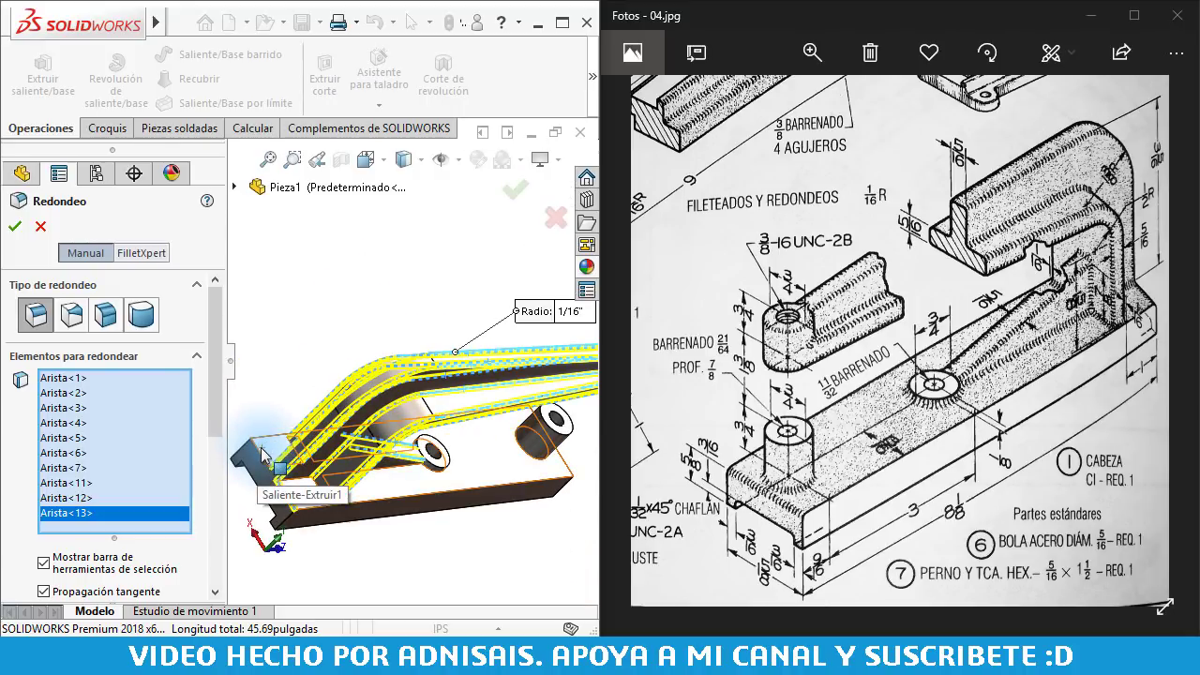
click(264, 454)
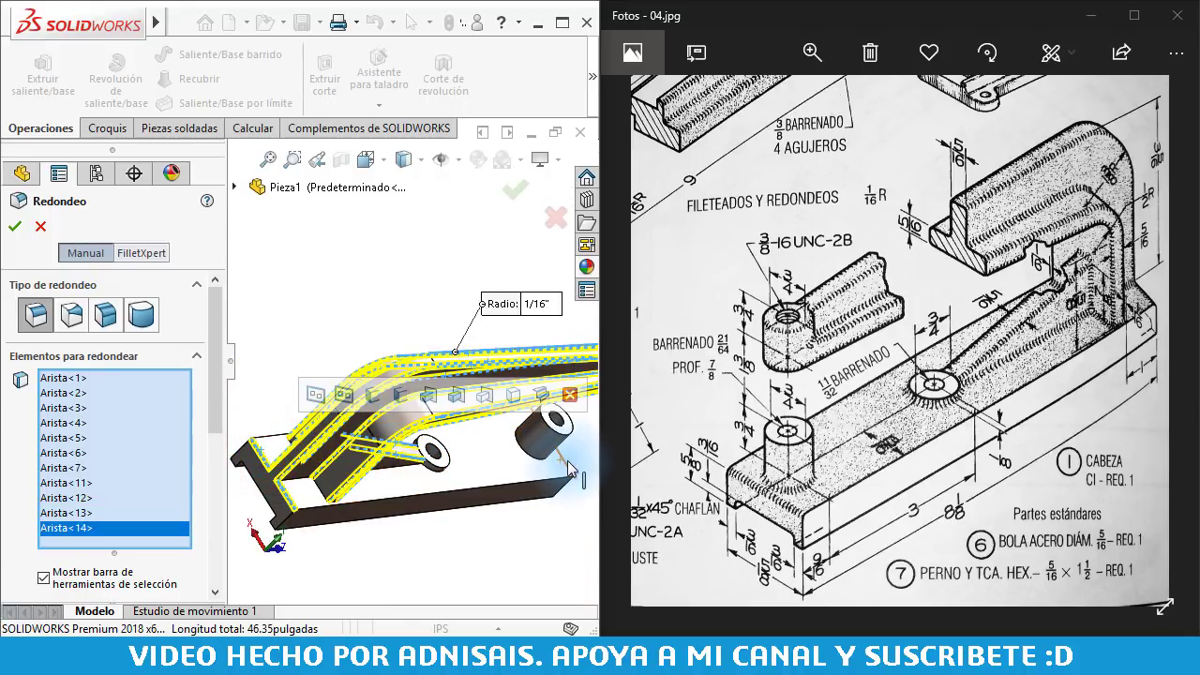
click(568, 466)
click(539, 464)
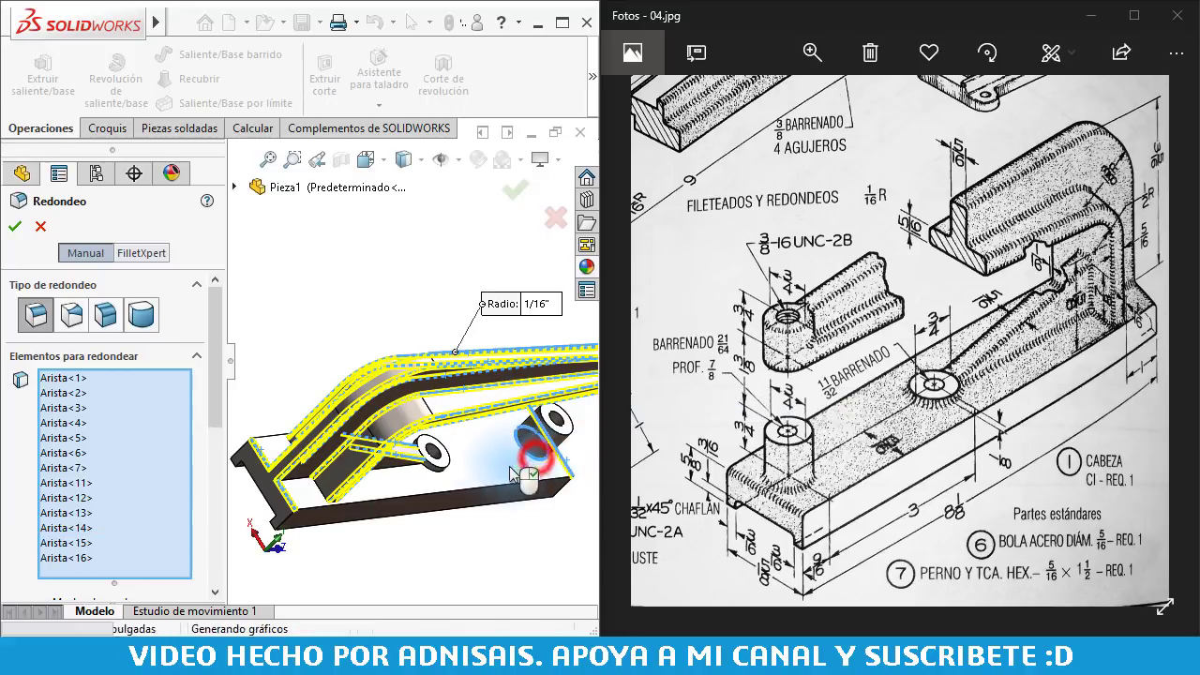
click(434, 476)
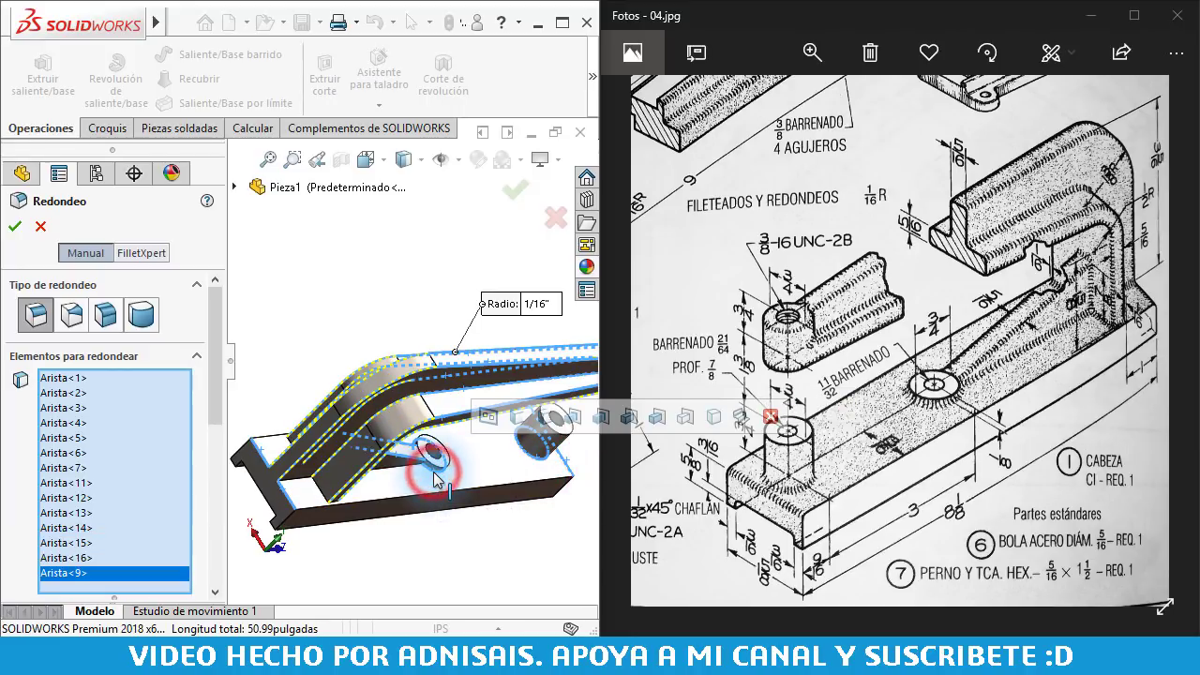
click(434, 478)
- Add the rib edges beside the upper boss and apply the 1/16" fillet
mouse_move(431, 482)
middle_down()
mouse_move(368, 452)
mouse_move(335, 362)
mouse_move(261, 397)
middle_up()
scroll(413, 387, down, 2)
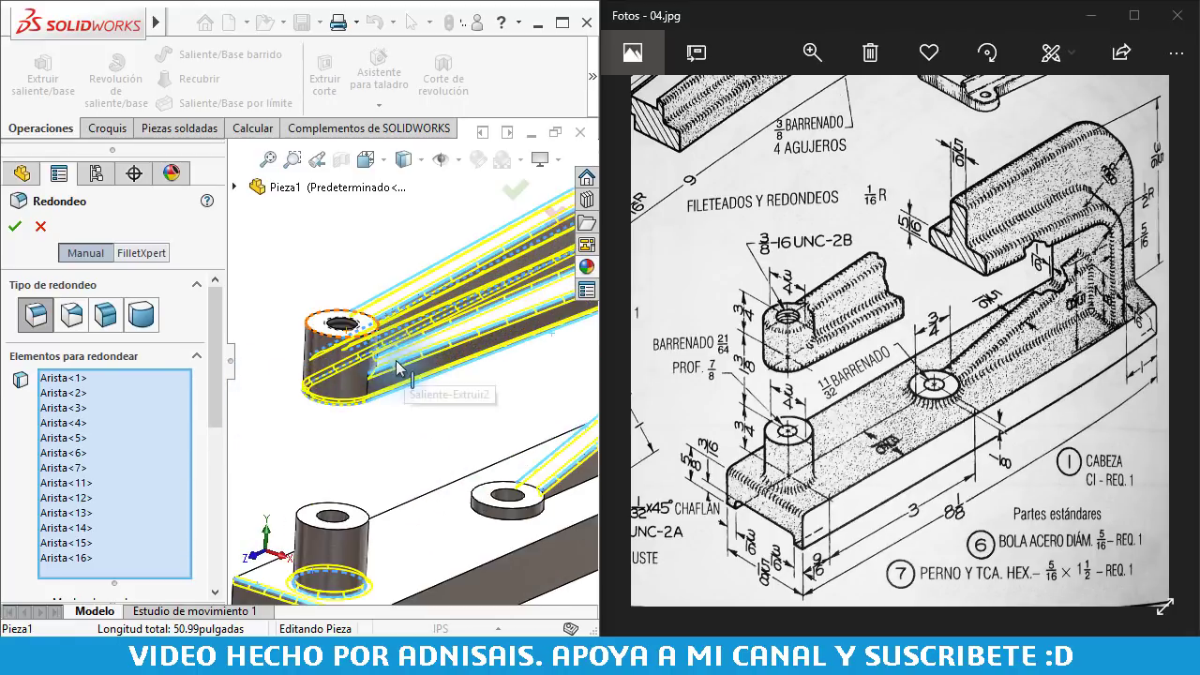
scroll(384, 388, down, 2)
scroll(353, 392, down, 2)
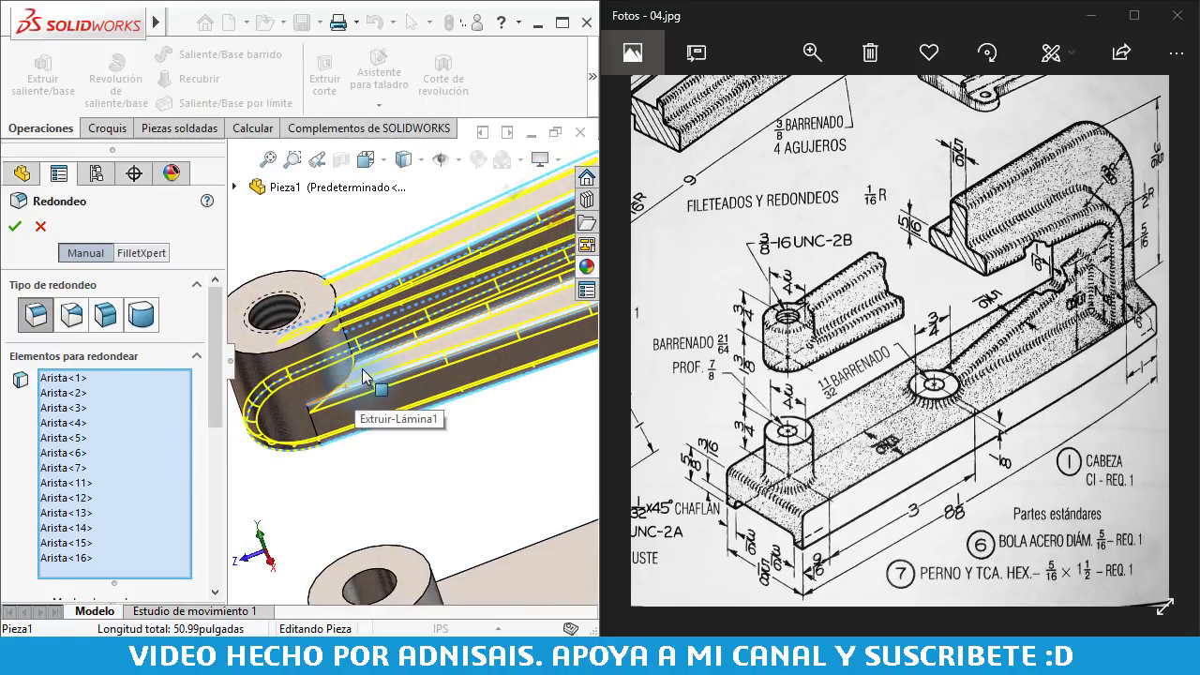
scroll(354, 368, down, 2)
click(314, 327)
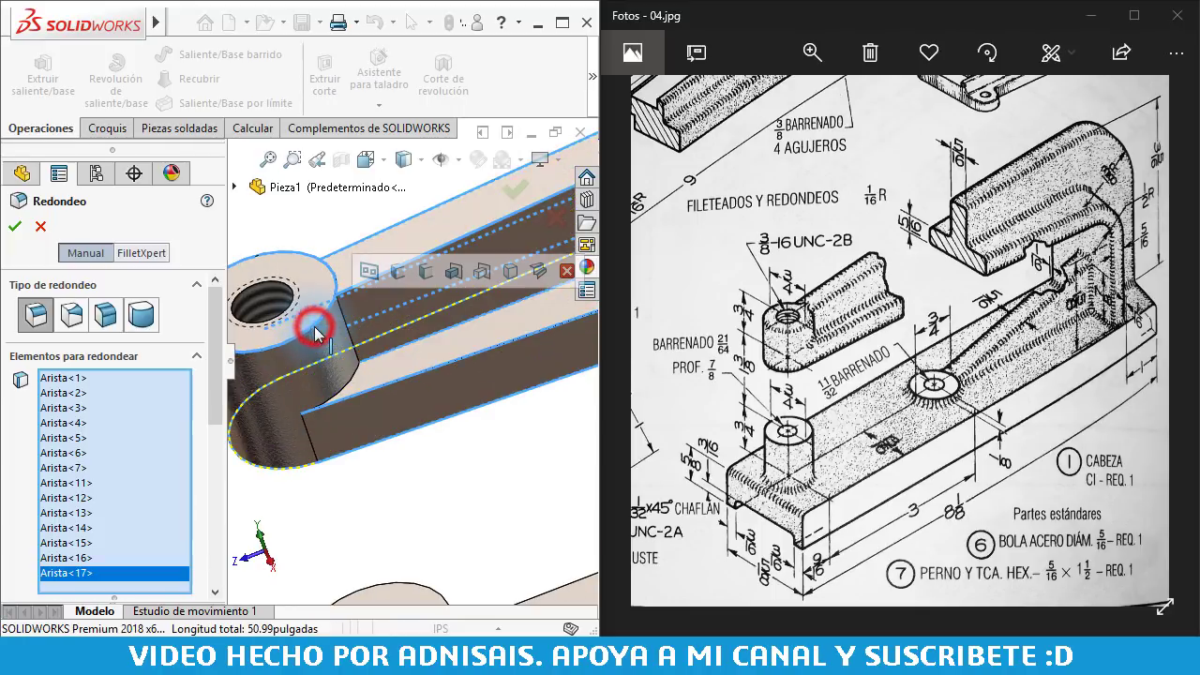
click(344, 318)
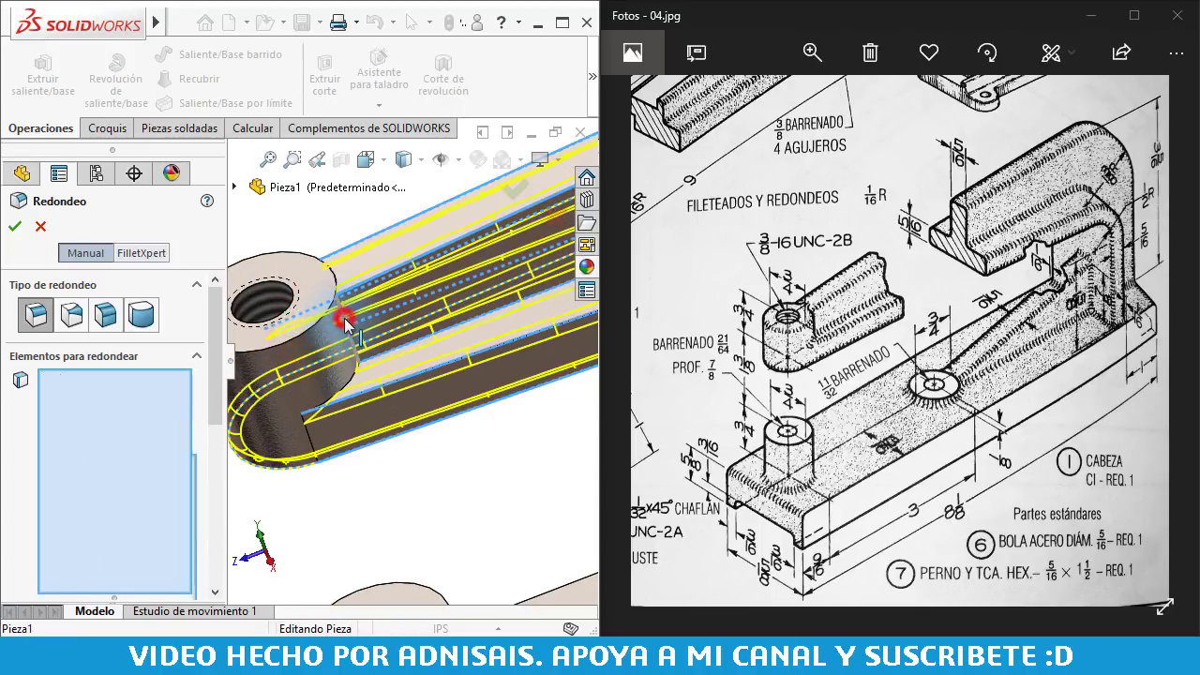
click(353, 378)
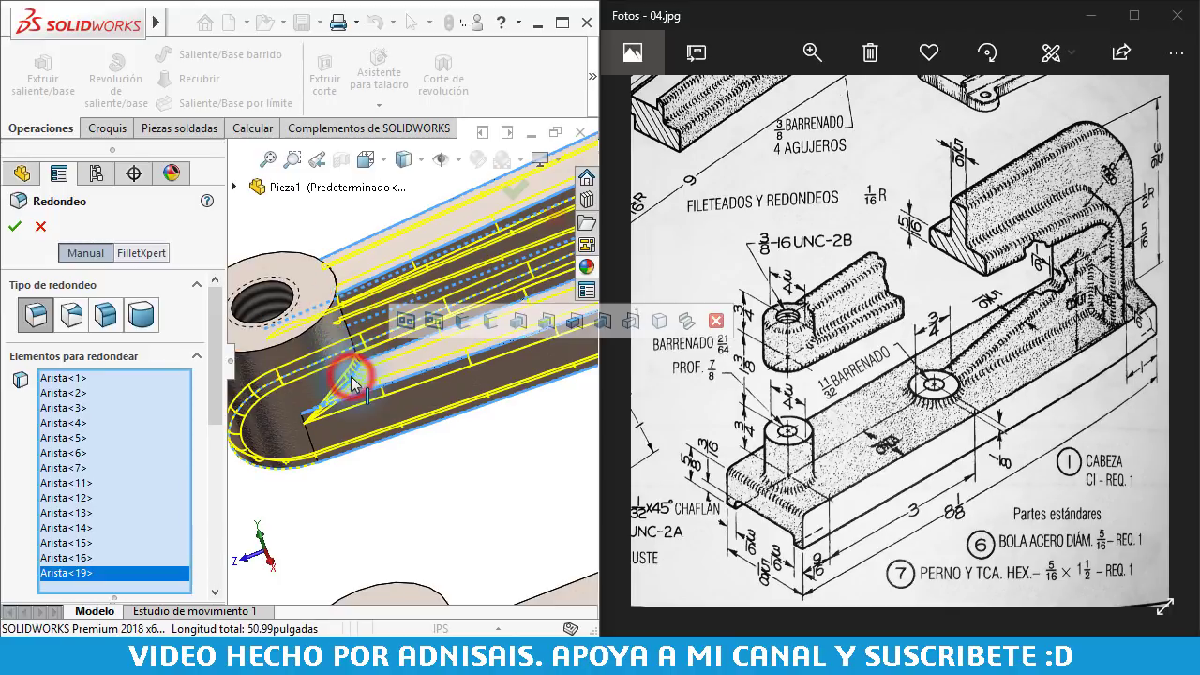
click(339, 329)
mouse_move(335, 327)
middle_down()
mouse_move(343, 419)
mouse_move(412, 345)
middle_up()
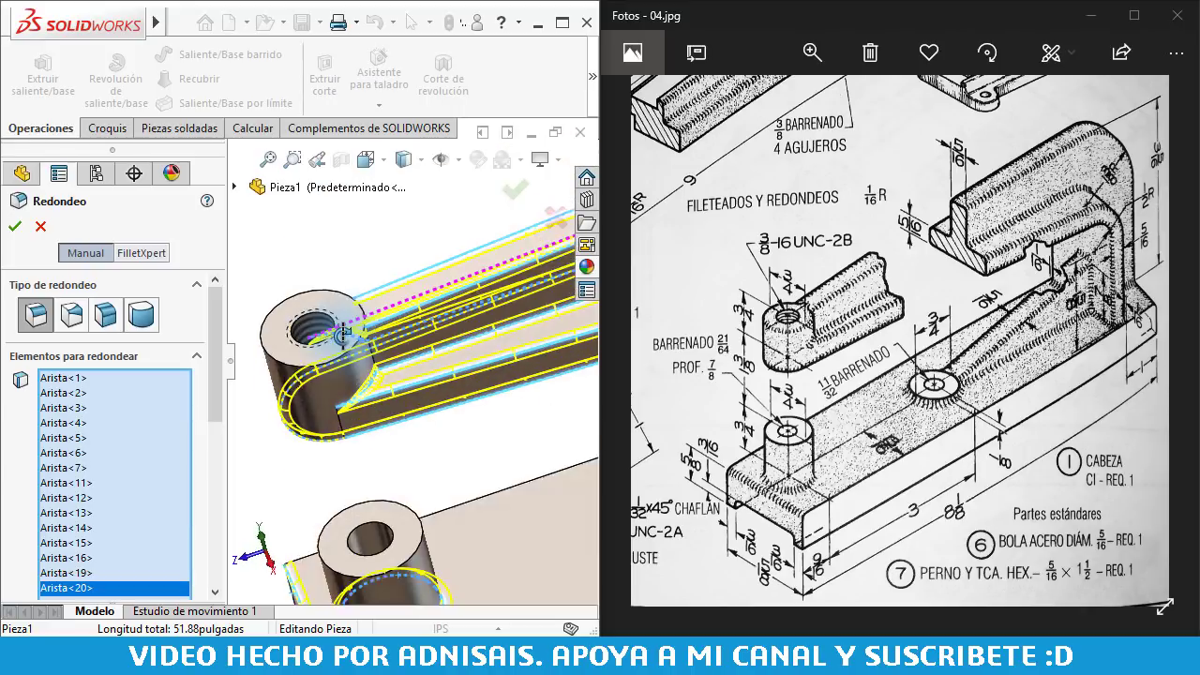
scroll(424, 331, up, 1)
scroll(425, 330, up, 1)
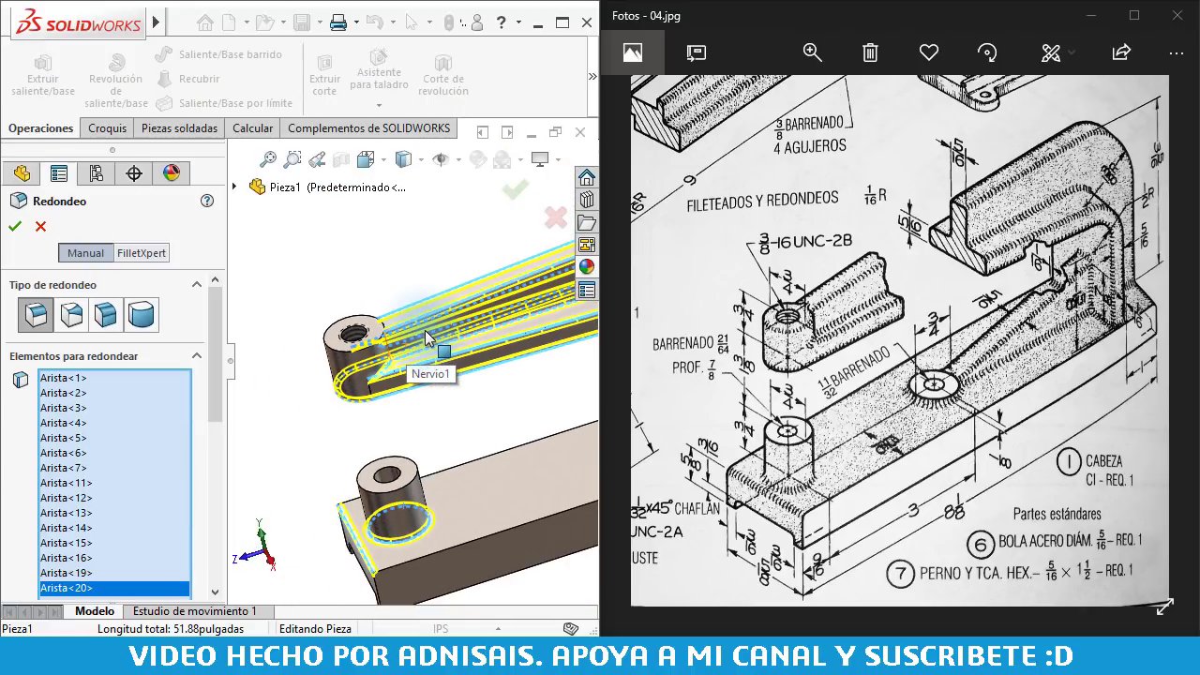
scroll(454, 405, up, 1)
middle_drag(453, 406, 493, 388)
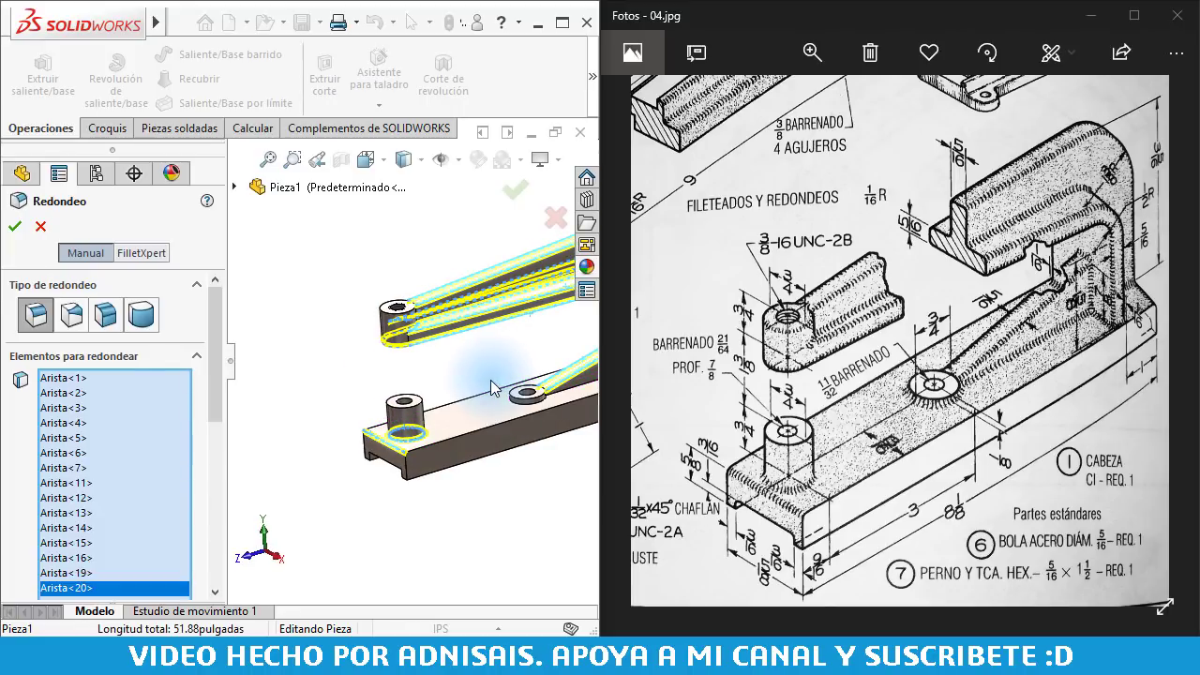
click(15, 231)
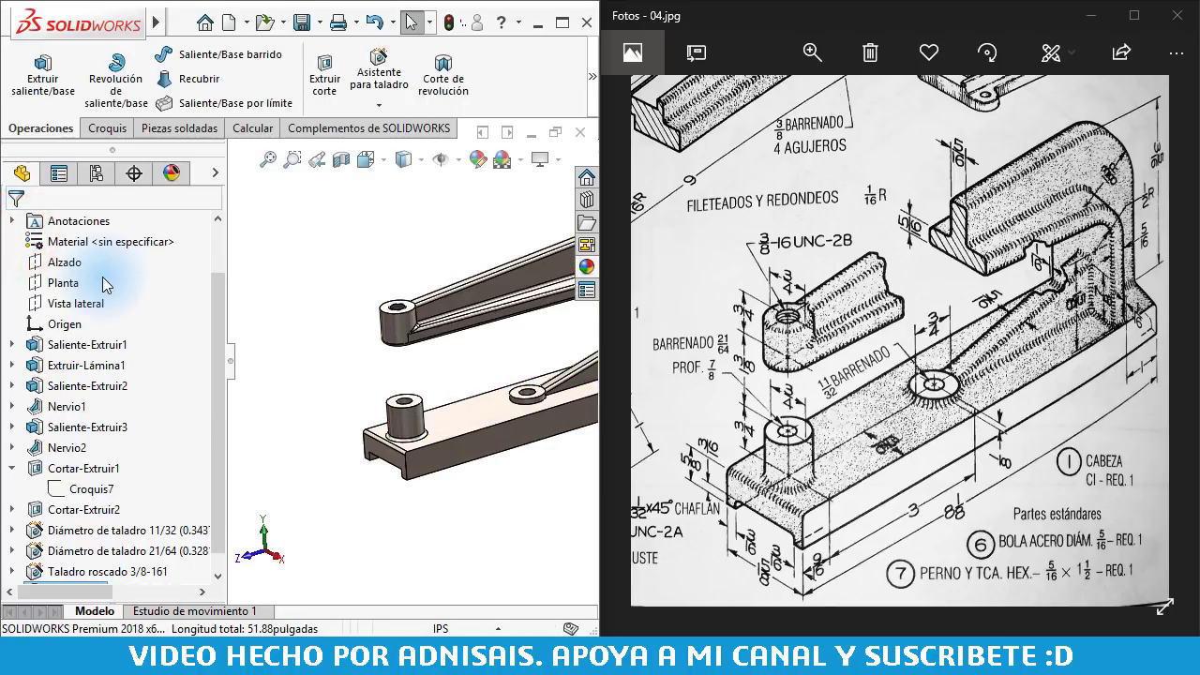
- Repeat the fillet command, confirm the 1/16" radius, and activate the Items to Fillet box
key(Return)
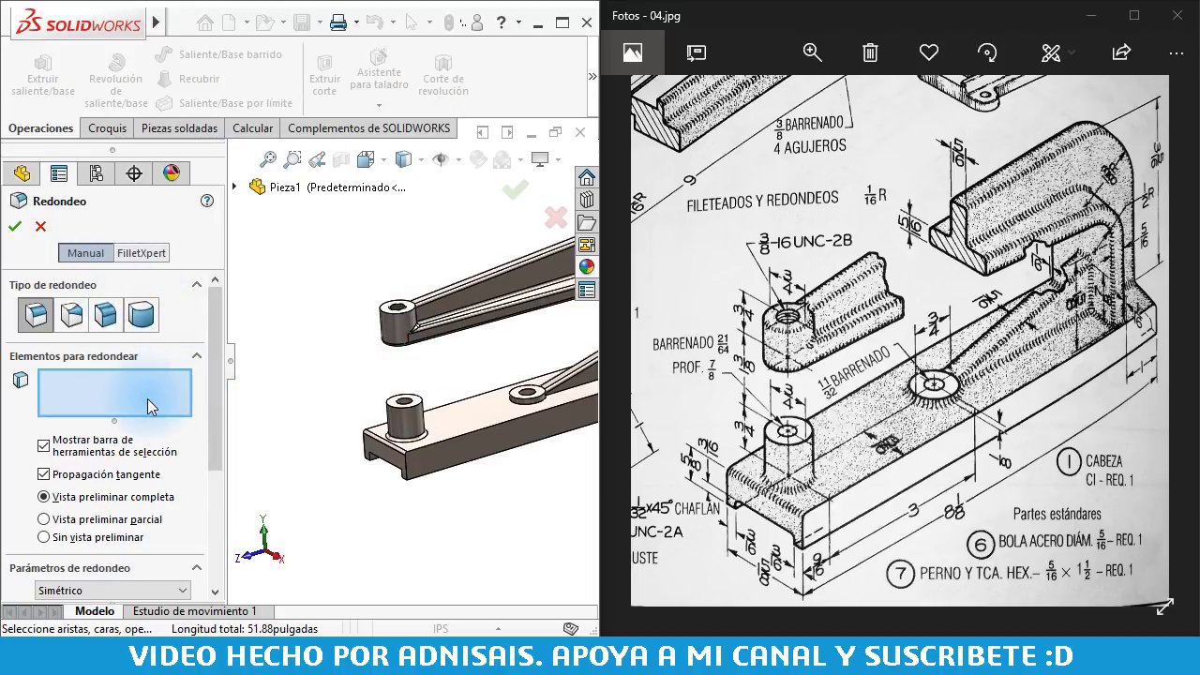
drag(214, 418, 216, 507)
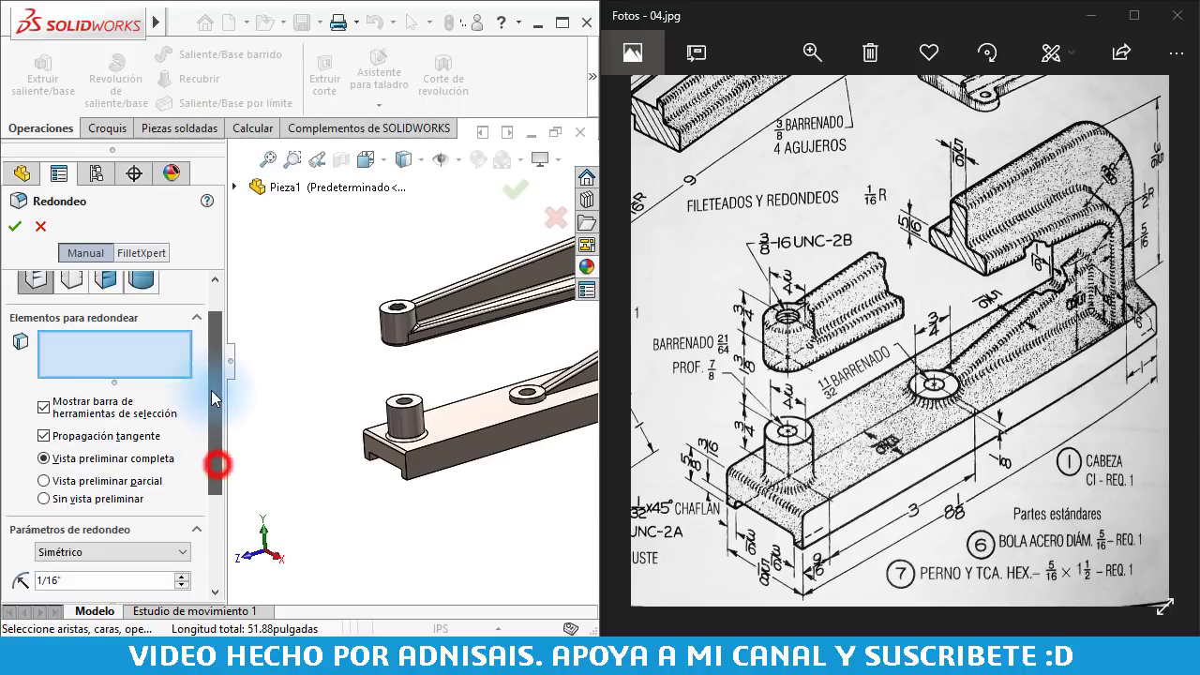
drag(214, 464, 212, 358)
click(114, 392)
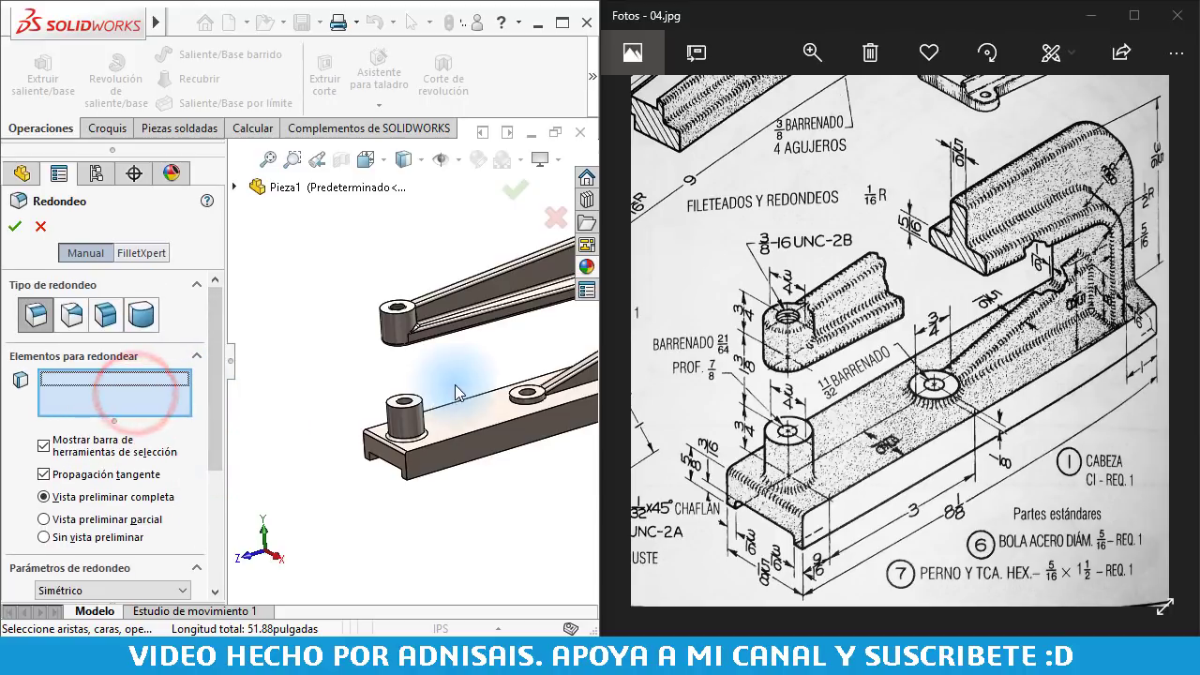
scroll(409, 349, down, 3)
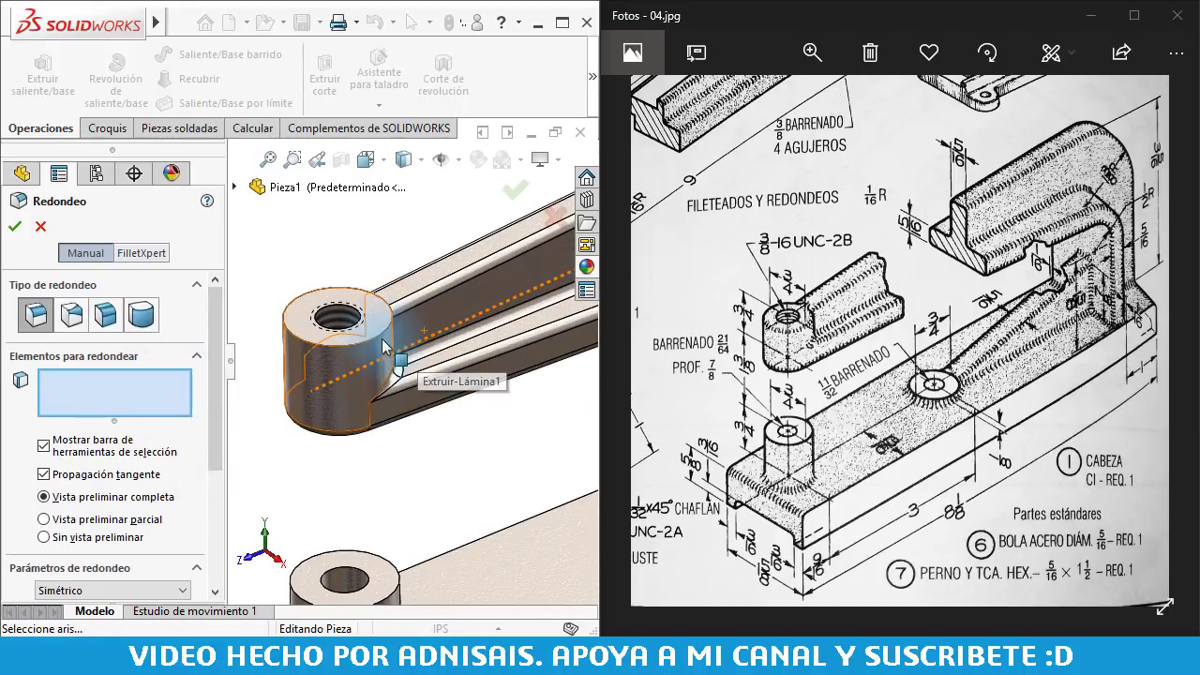
- Add three edges of the upper boss to the fillet and remove a stray edge
click(381, 339)
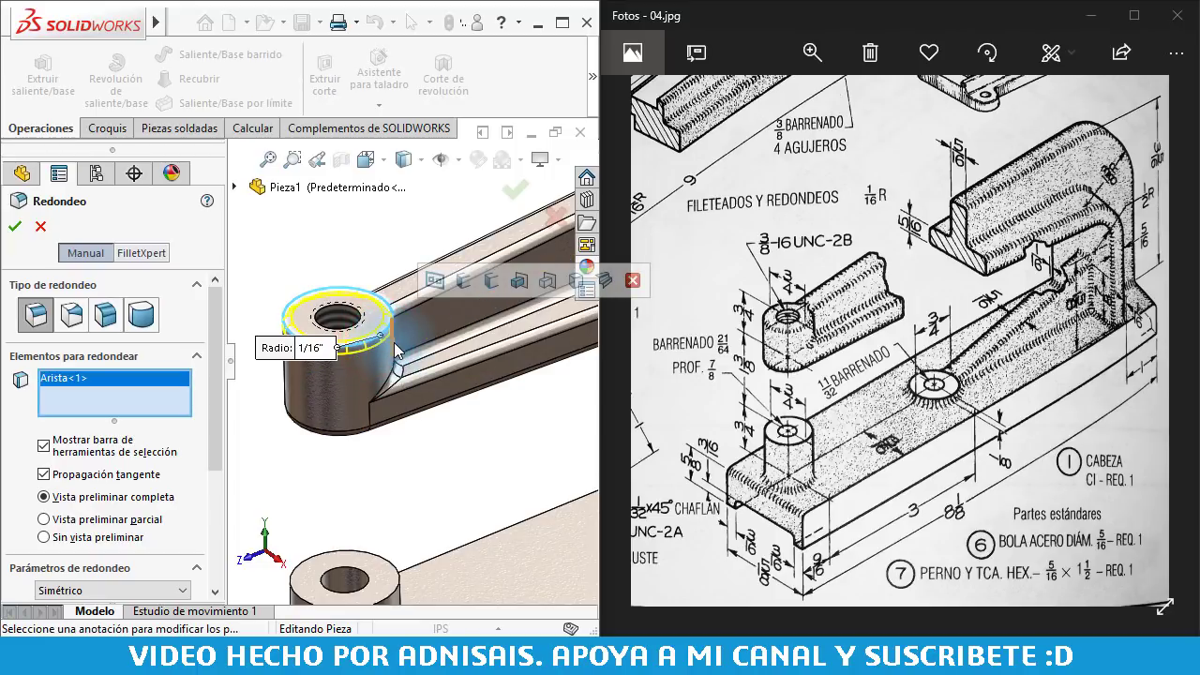
click(394, 337)
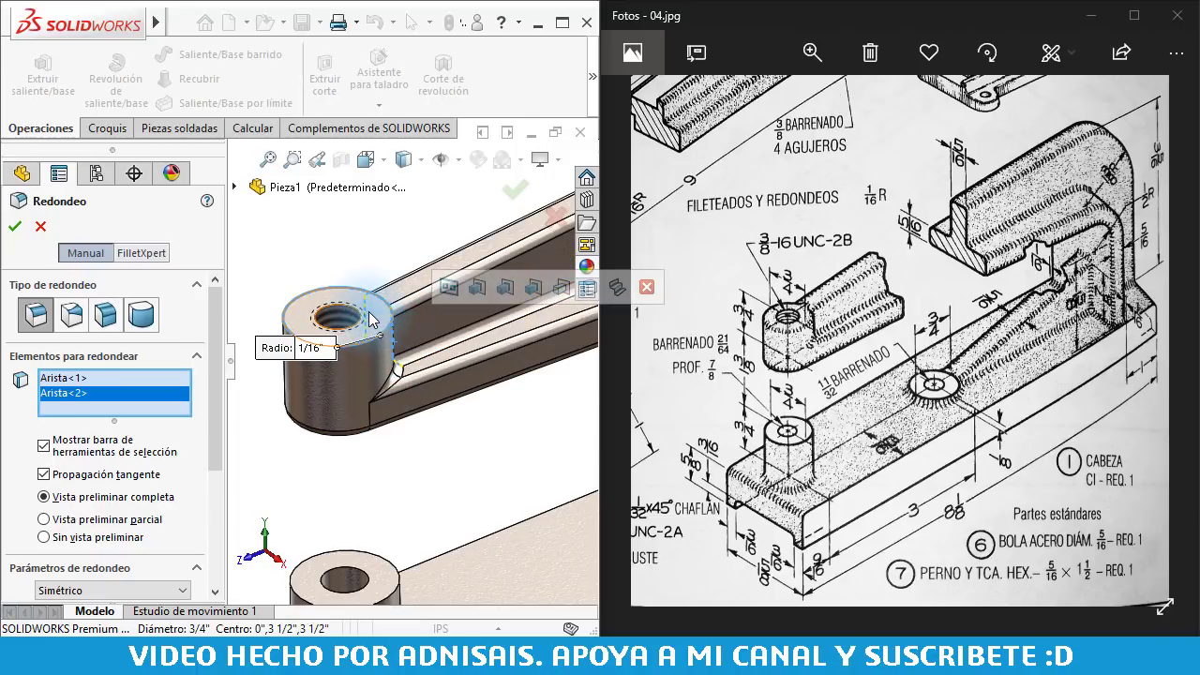
click(371, 317)
middle_drag(370, 317, 410, 349)
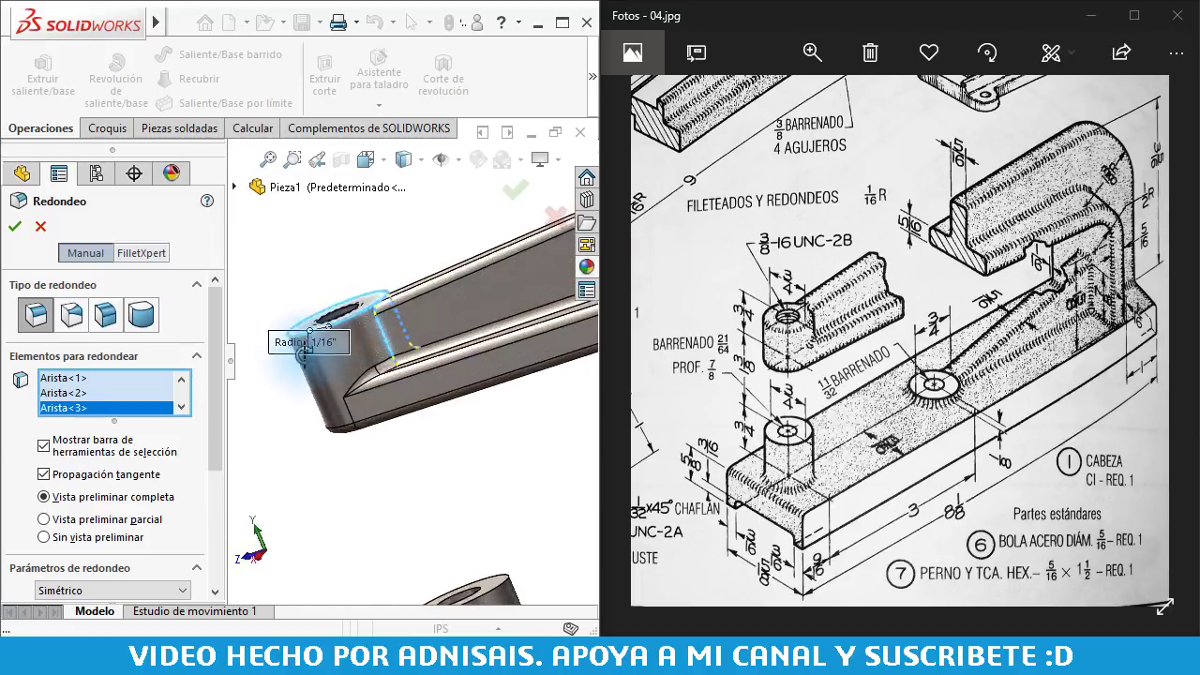
scroll(409, 348, down, 5)
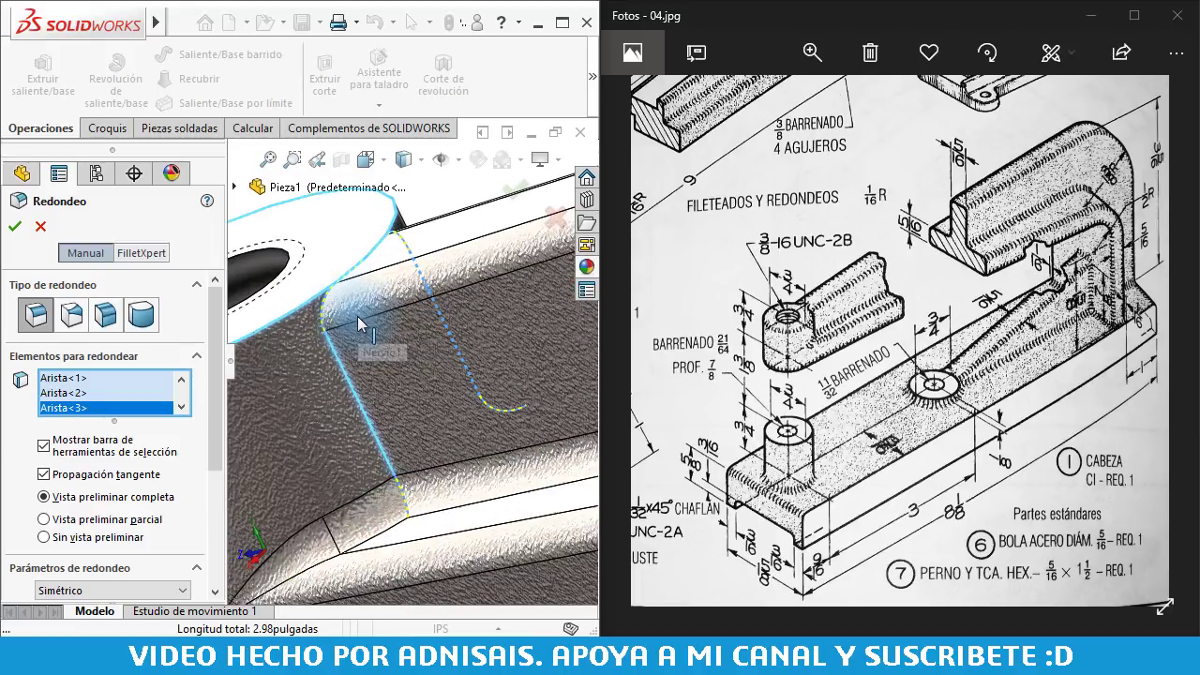
click(346, 375)
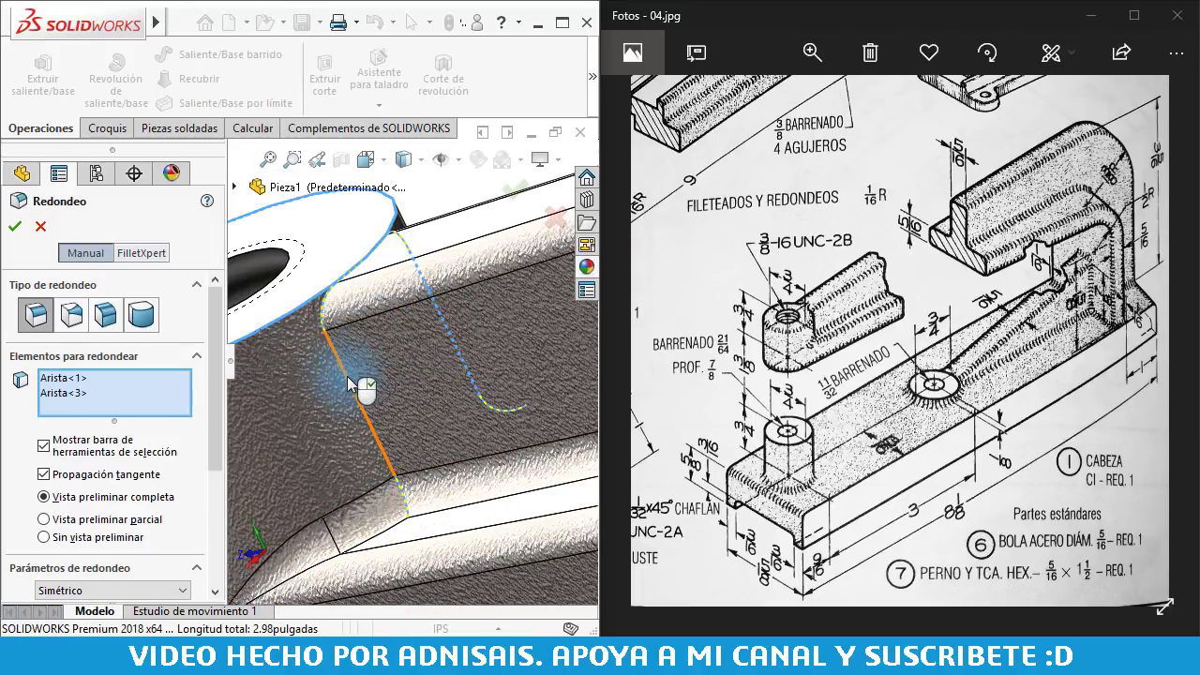
click(445, 326)
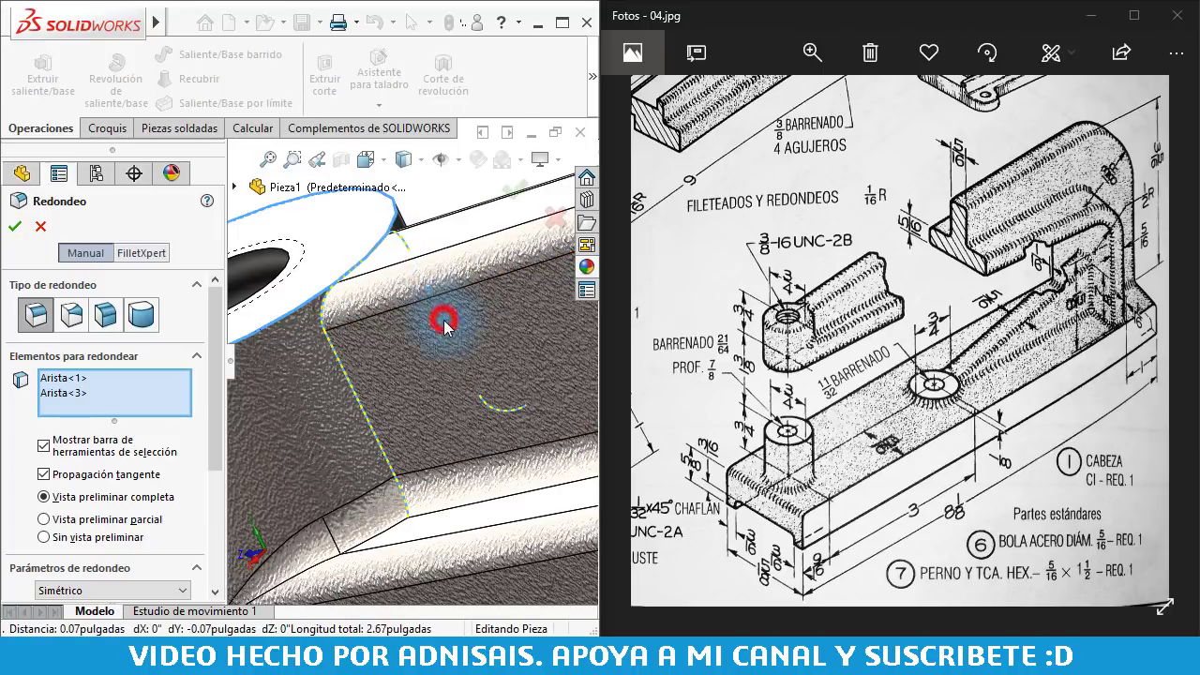
scroll(334, 314, up, 3)
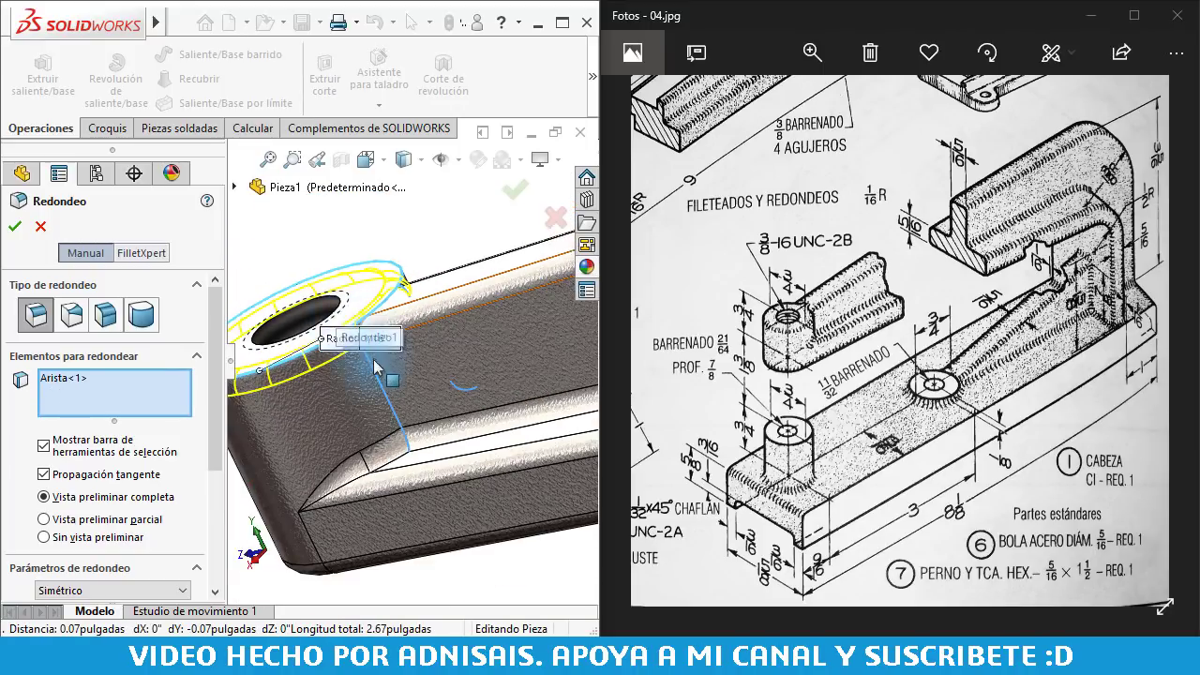
- Add the lower hole's ring edge and two adjacent rib edges to the fillet
middle_drag(334, 312, 393, 359)
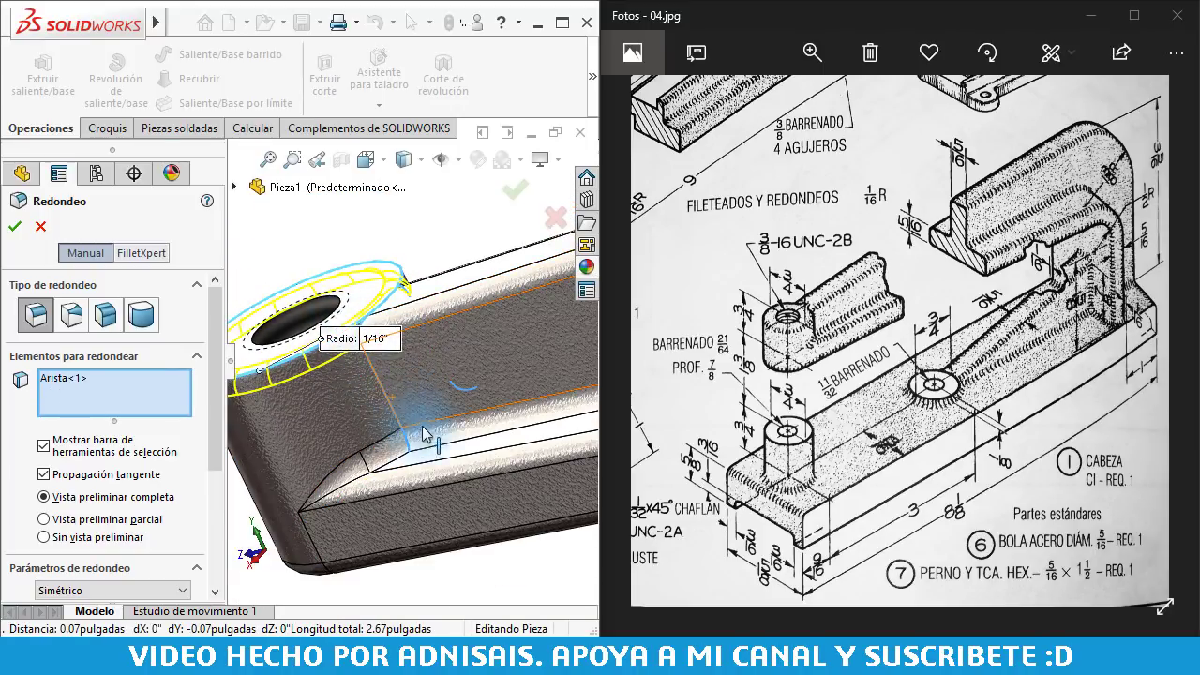
scroll(403, 394, up, 3)
scroll(507, 437, up, 2)
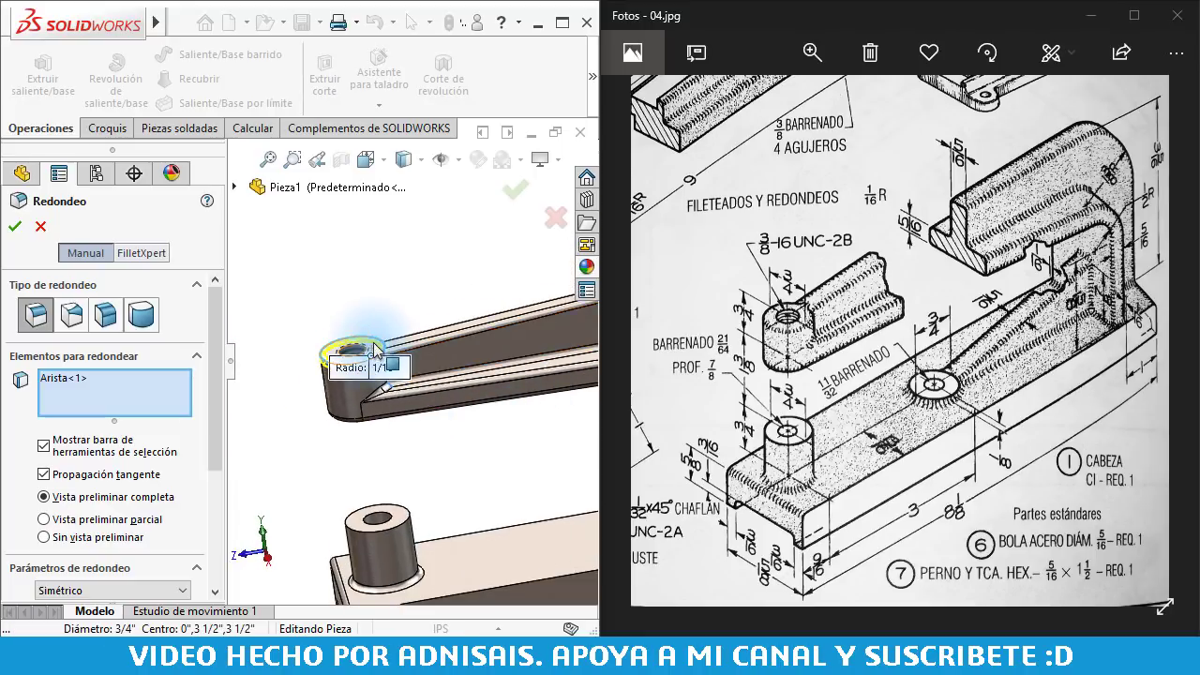
mouse_move(507, 430)
middle_down()
mouse_move(487, 413)
mouse_move(482, 440)
middle_up()
scroll(509, 427, down, 3)
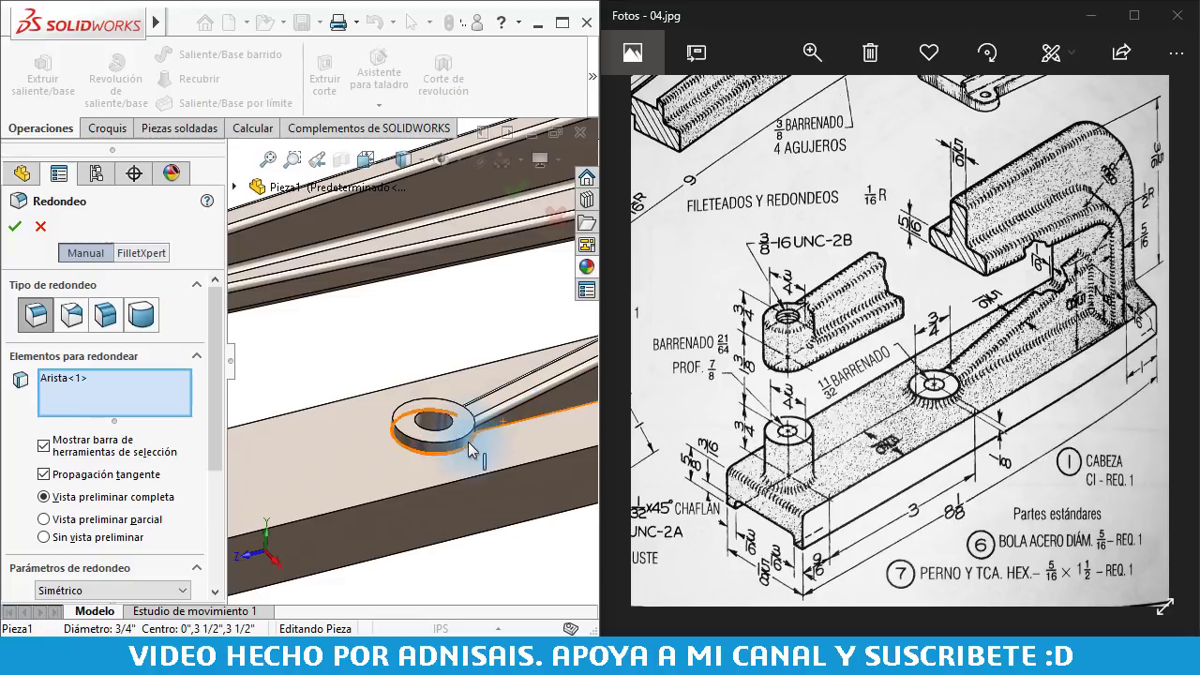
click(465, 451)
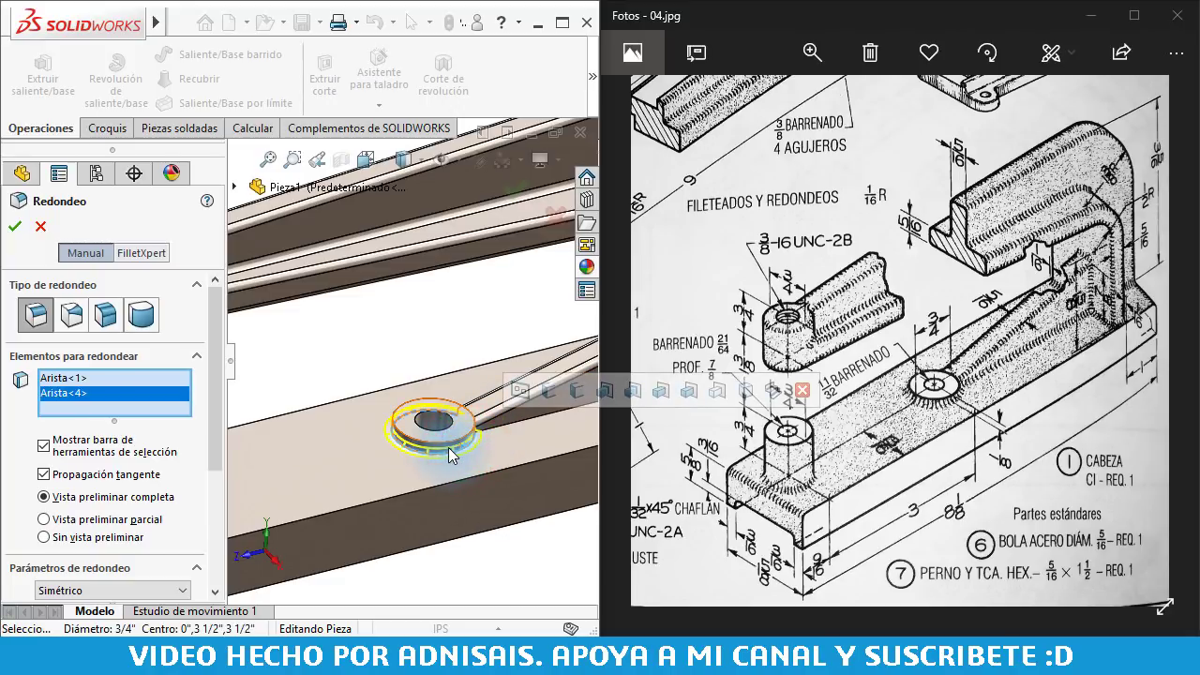
click(497, 431)
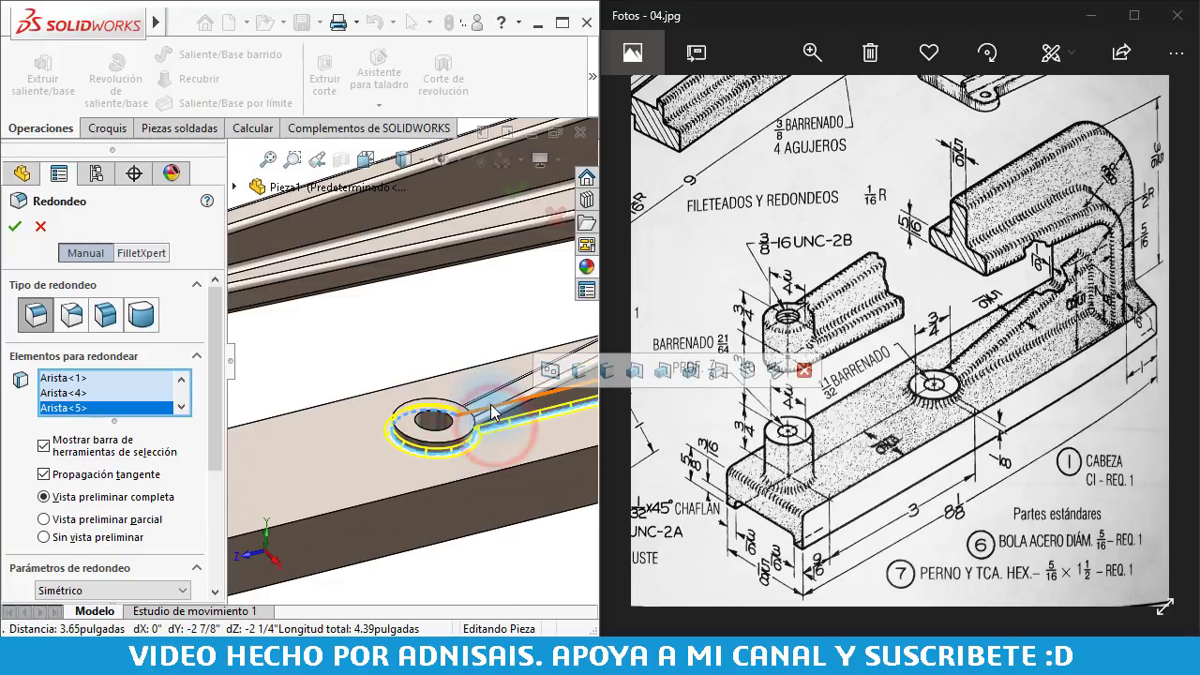
click(491, 409)
scroll(482, 398, up, 3)
scroll(525, 401, down, 2)
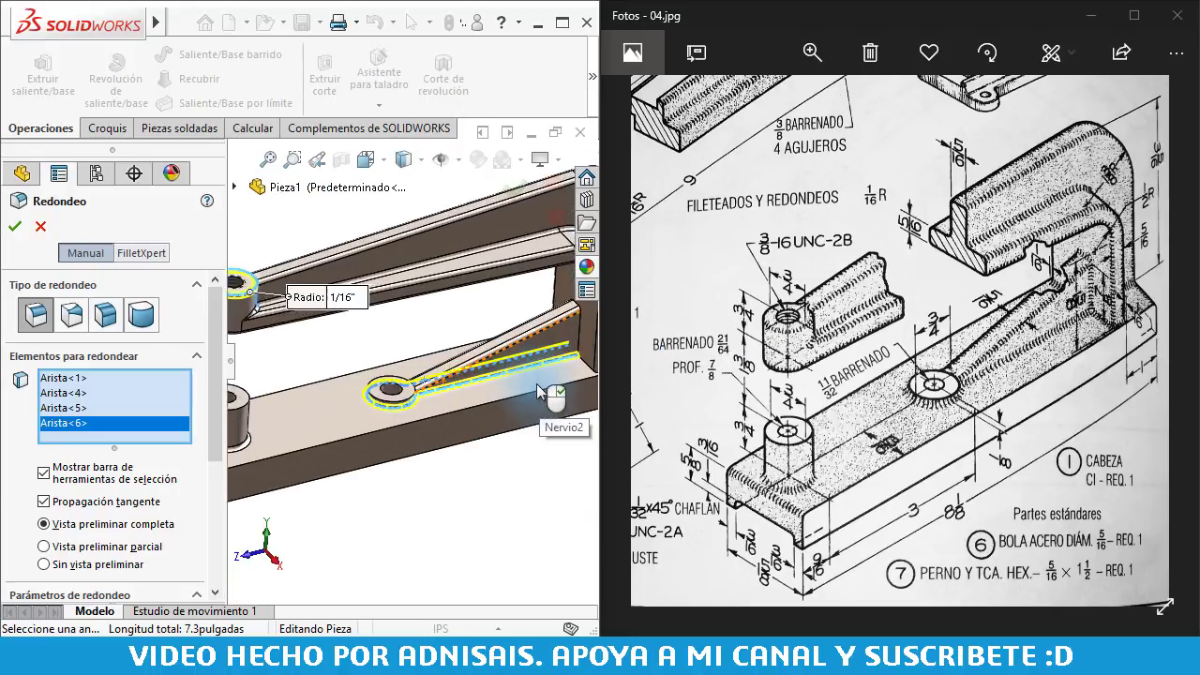
scroll(401, 391, down, 2)
scroll(401, 391, down, 2)
scroll(394, 399, down, 1)
scroll(384, 405, down, 3)
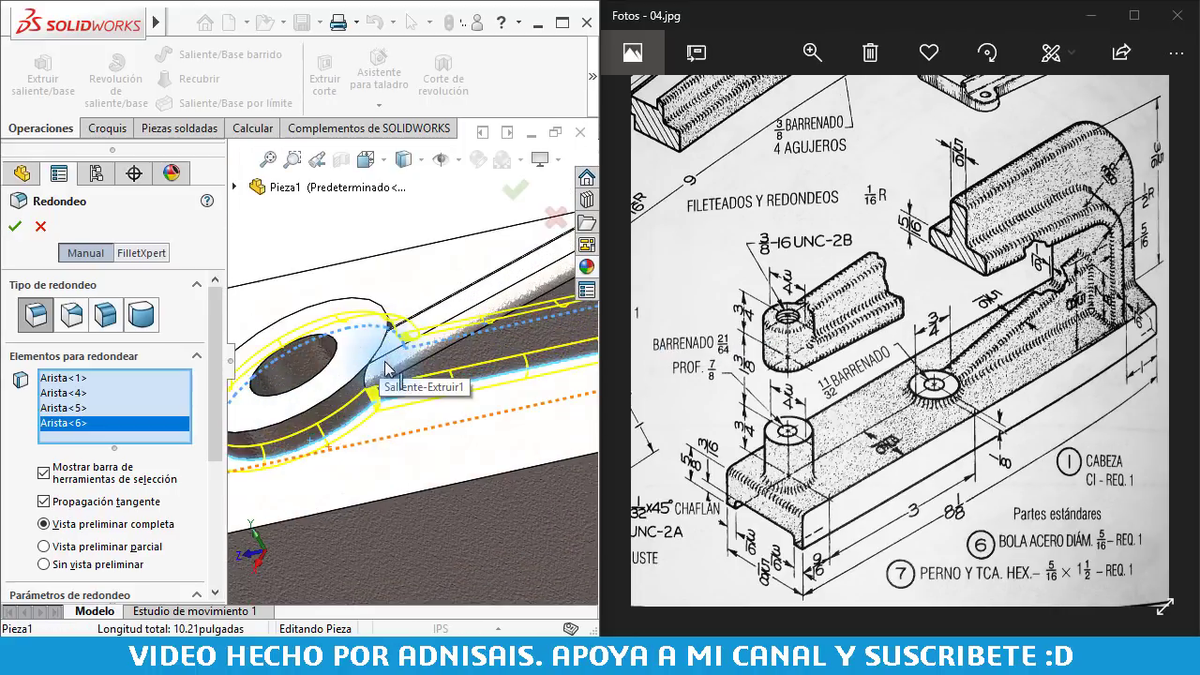
scroll(373, 412, down, 3)
click(372, 398)
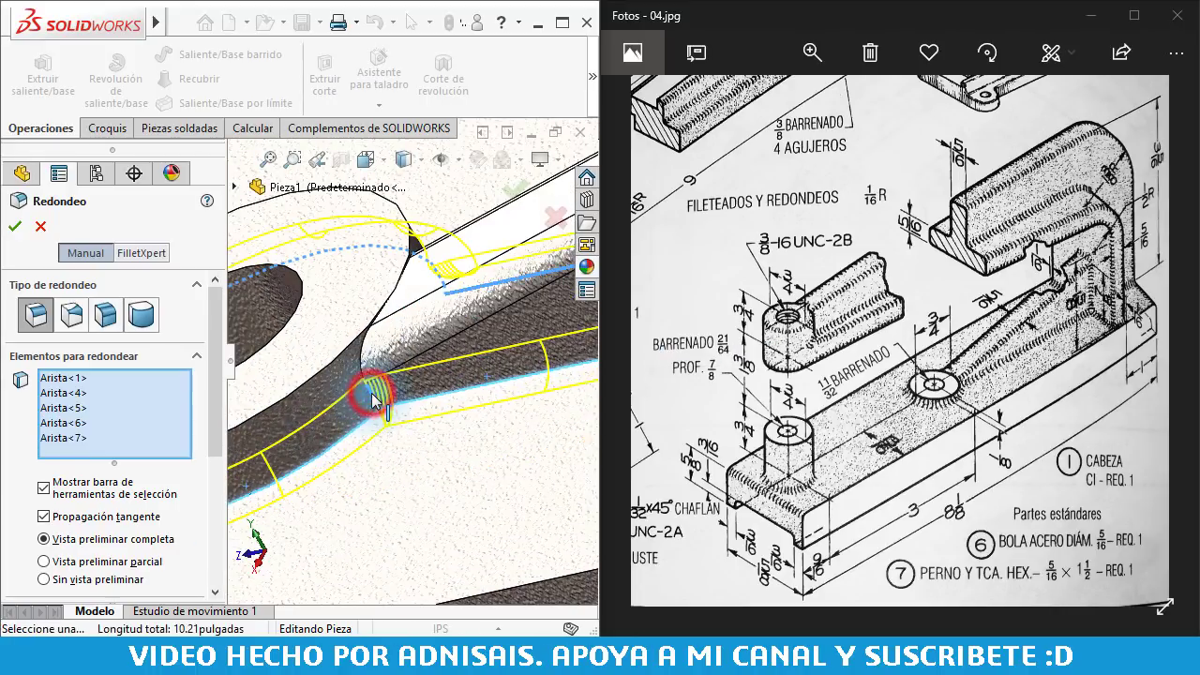
click(372, 398)
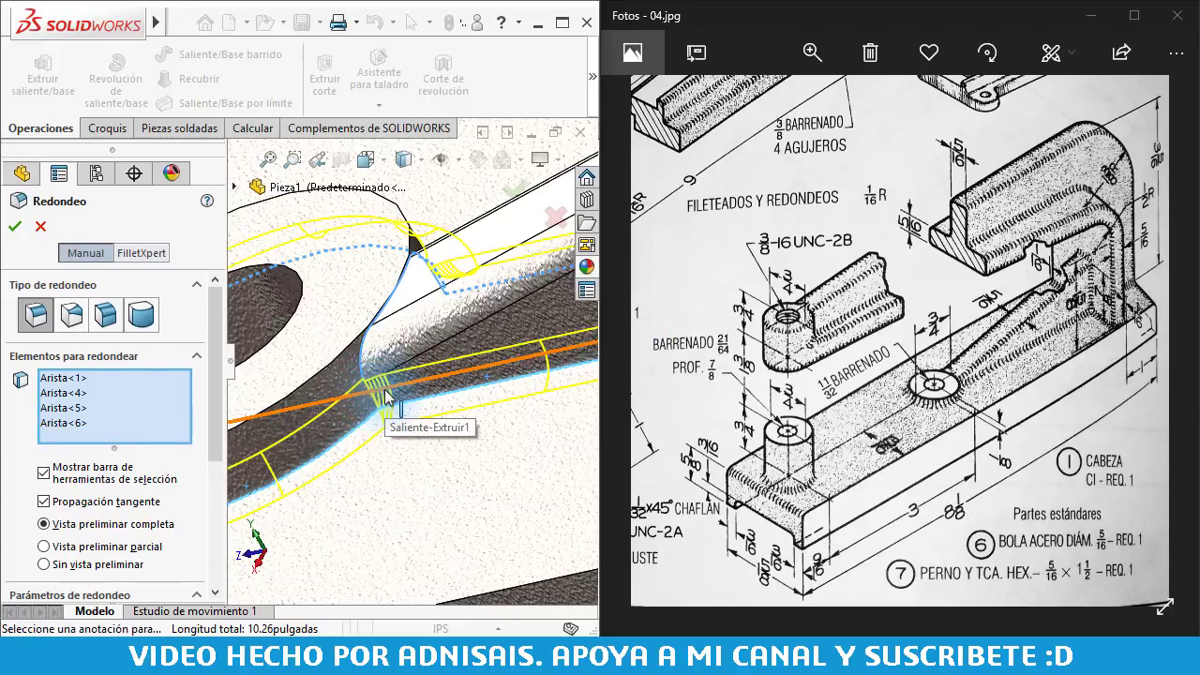
scroll(392, 389, up, 3)
scroll(441, 386, up, 3)
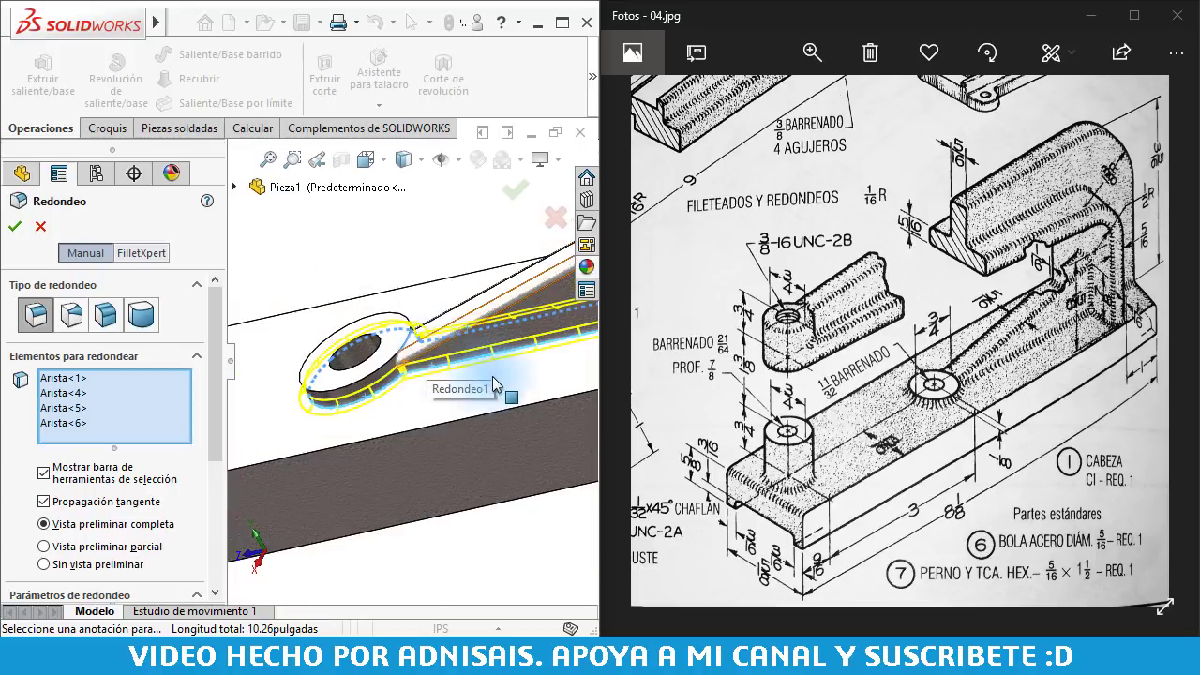
scroll(469, 380, up, 2)
scroll(553, 324, up, 2)
scroll(553, 323, up, 3)
- Add the three rib edges at the arch, apply the 1/16" fillet, and repeat the Fillet command
scroll(469, 356, down, 4)
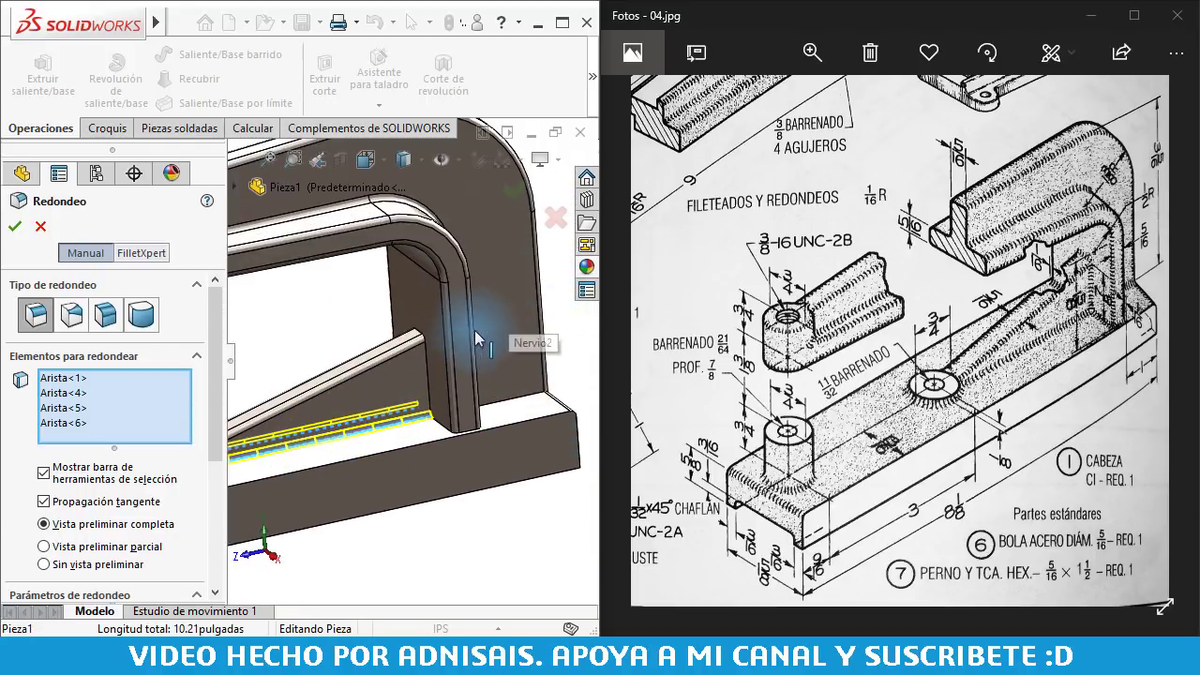
scroll(453, 364, down, 1)
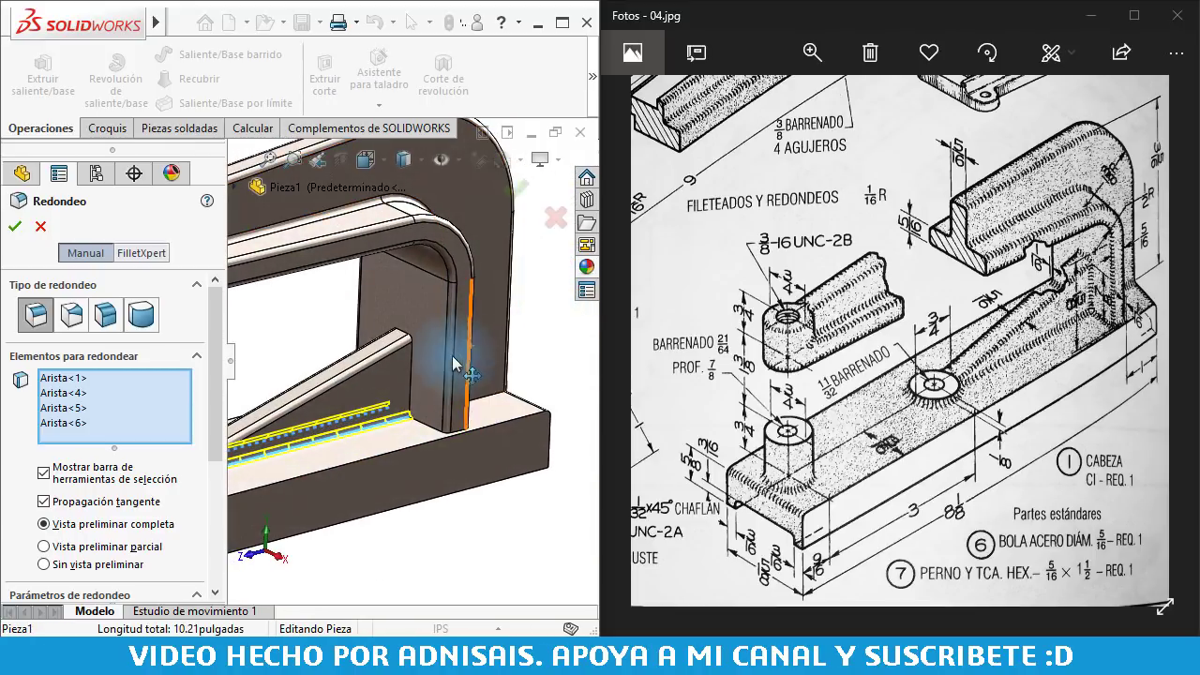
click(410, 384)
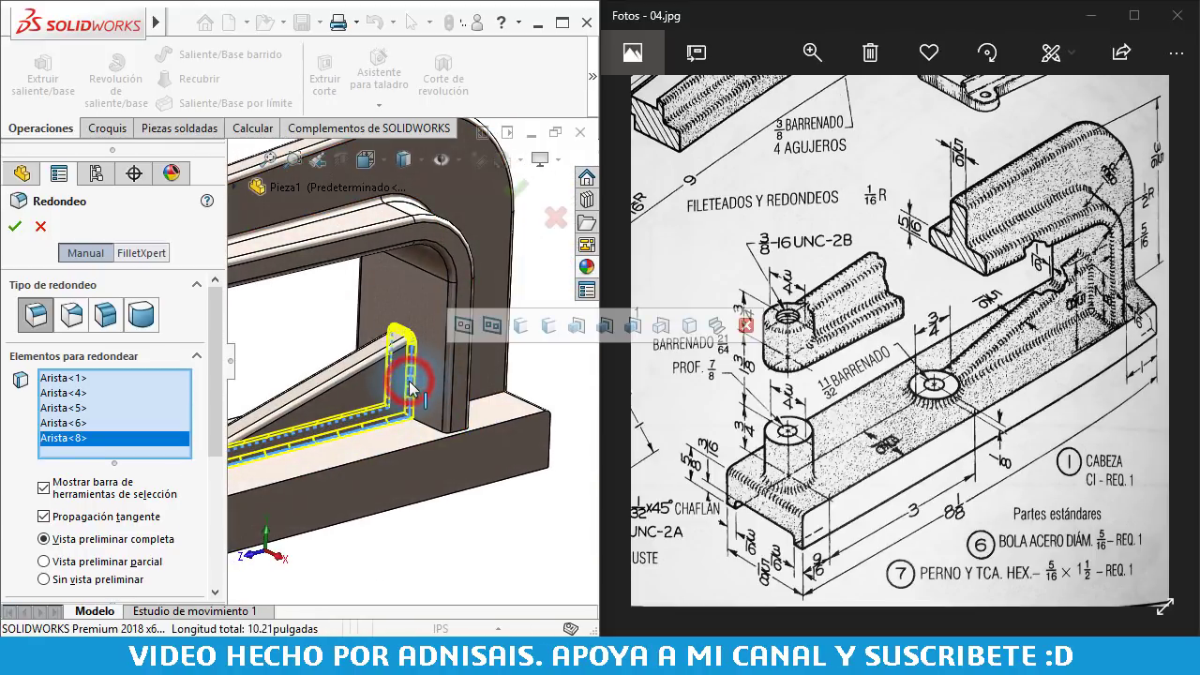
click(430, 432)
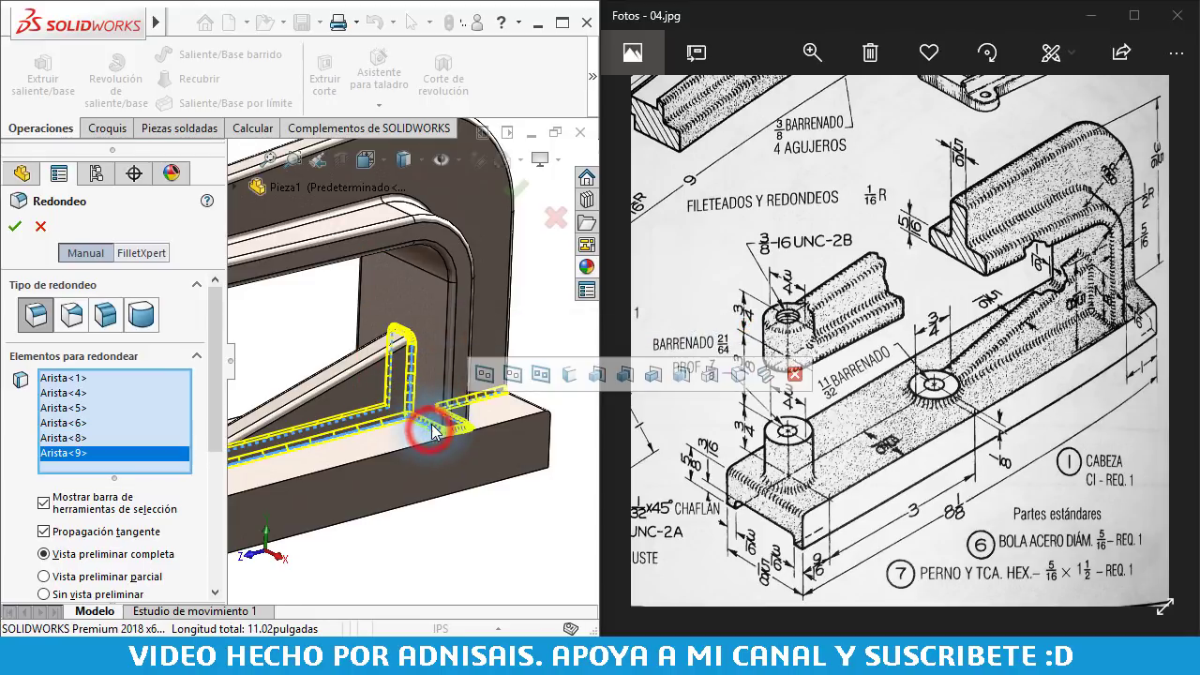
click(380, 403)
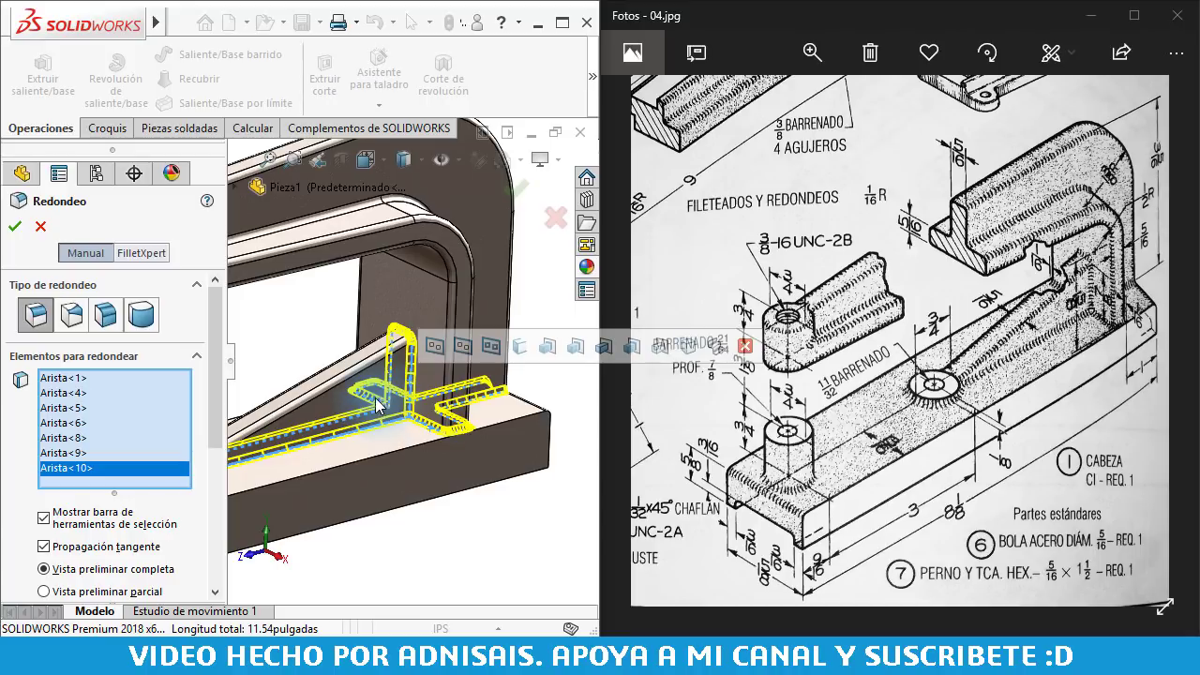
scroll(375, 405, down, 5)
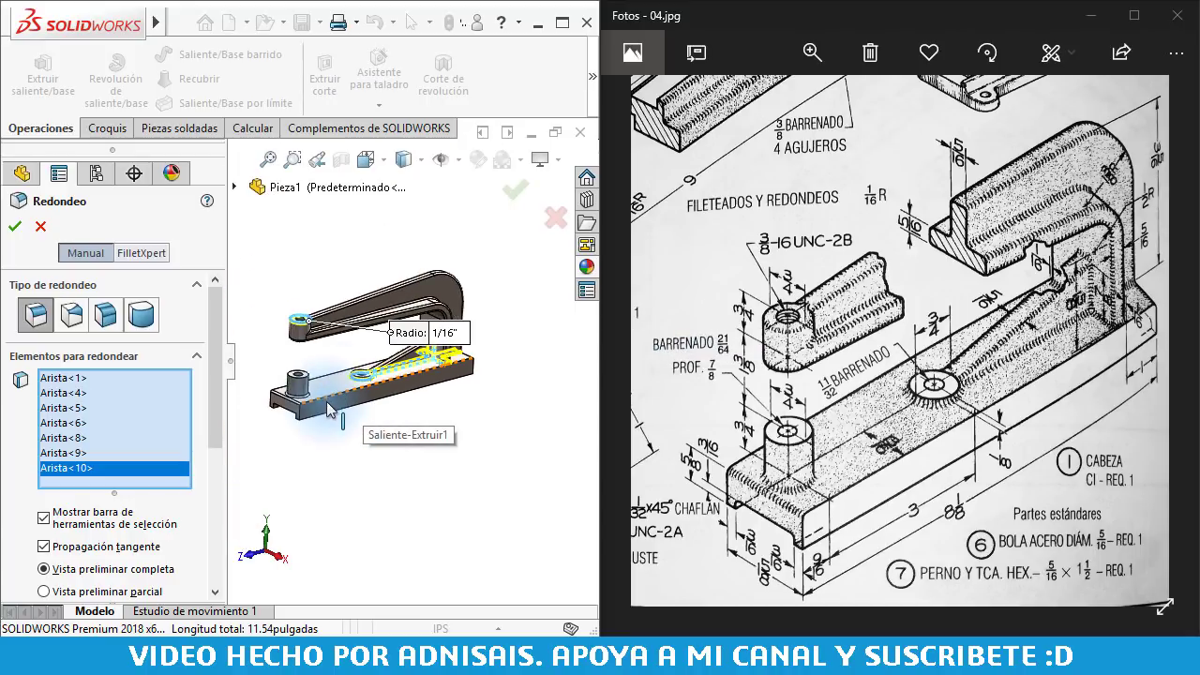
scroll(326, 407, up, 3)
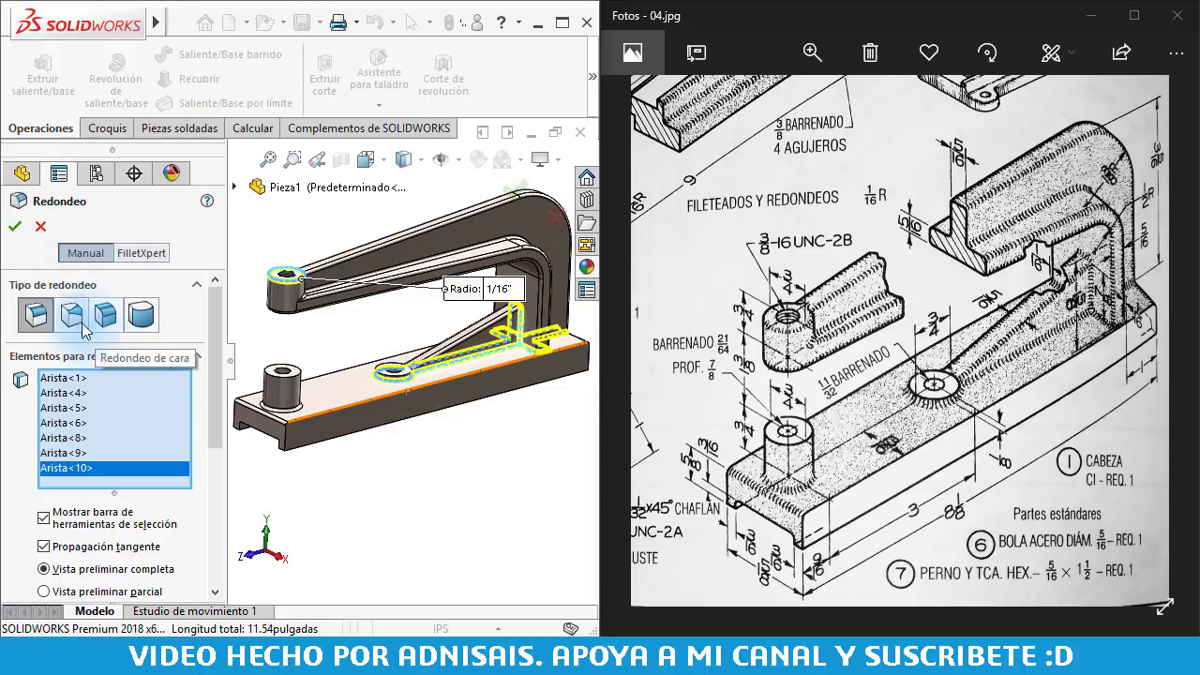
click(14, 226)
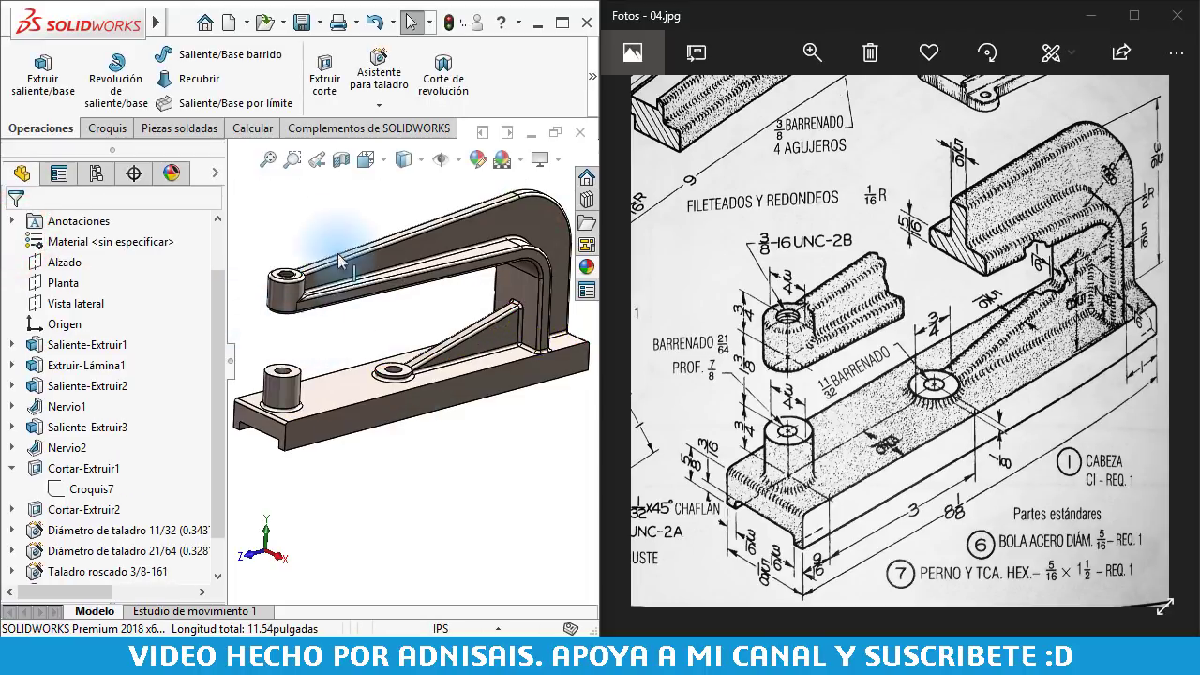
key(Return)
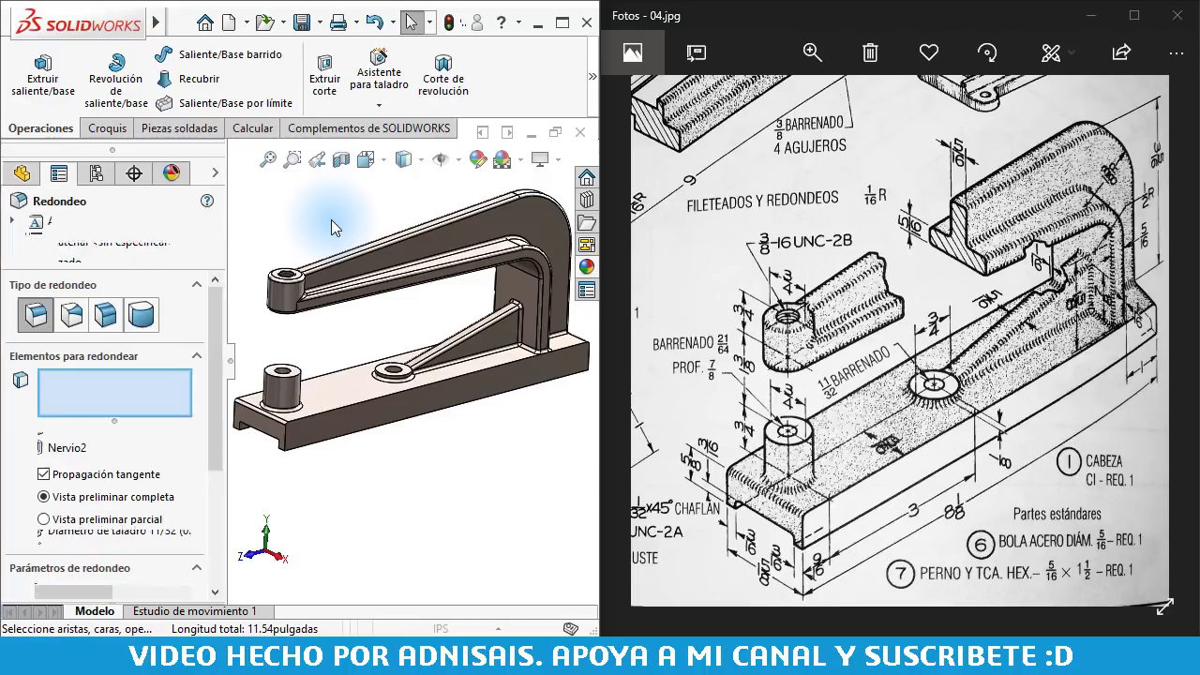
- Select only the single edge at the upper arm's end as the fillet item
scroll(284, 277, down, 3)
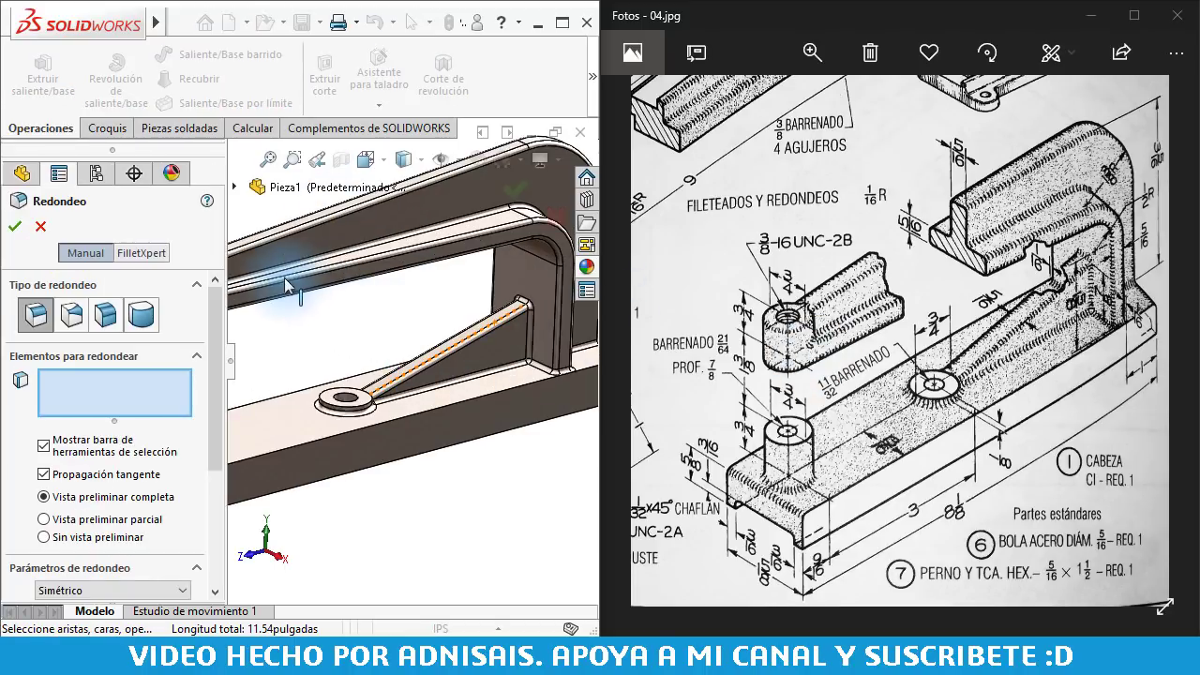
scroll(306, 345, down, 3)
scroll(391, 386, down, 2)
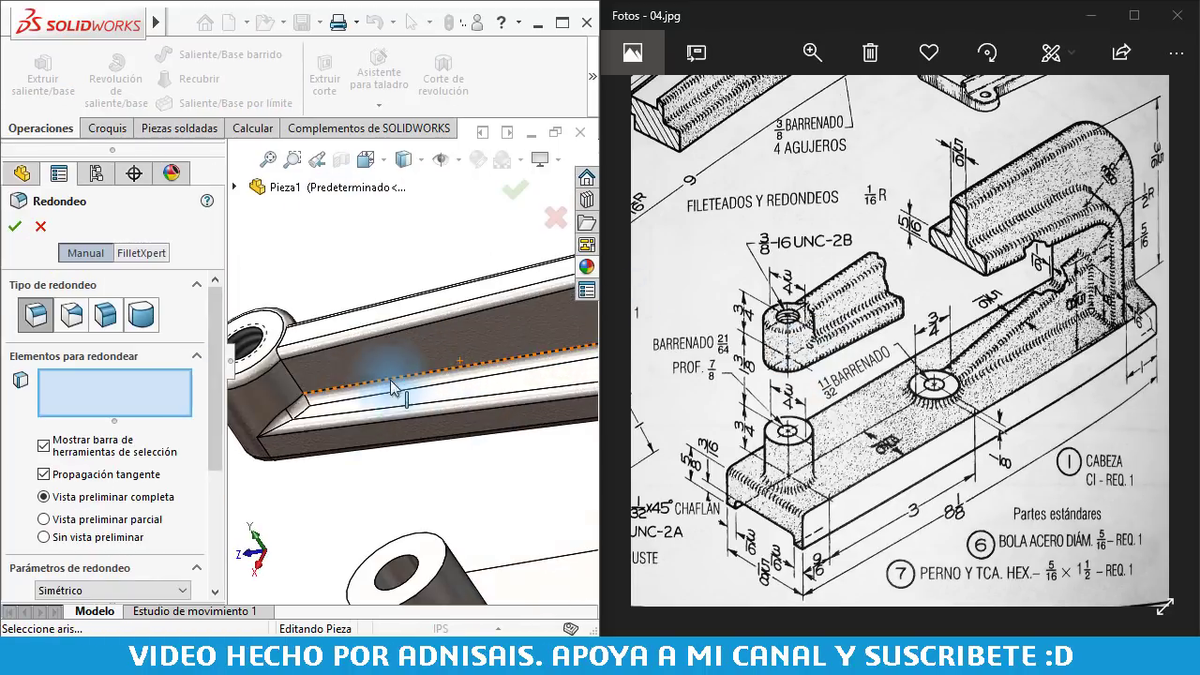
click(296, 386)
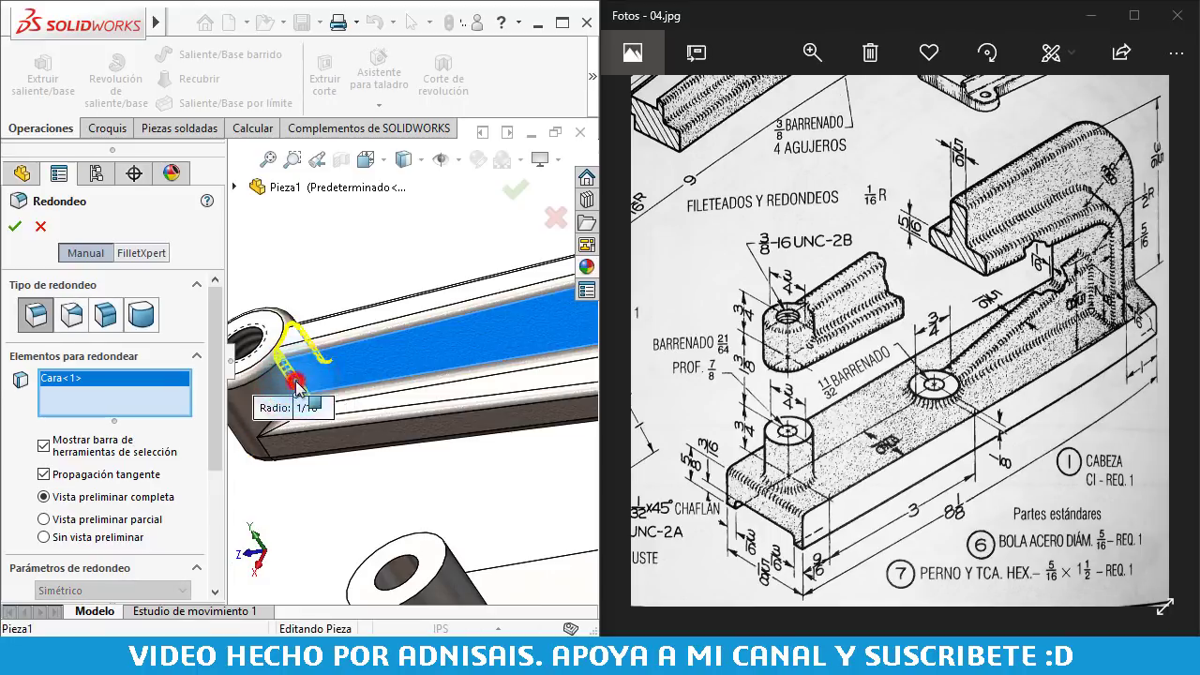
click(295, 384)
scroll(293, 370, down, 2)
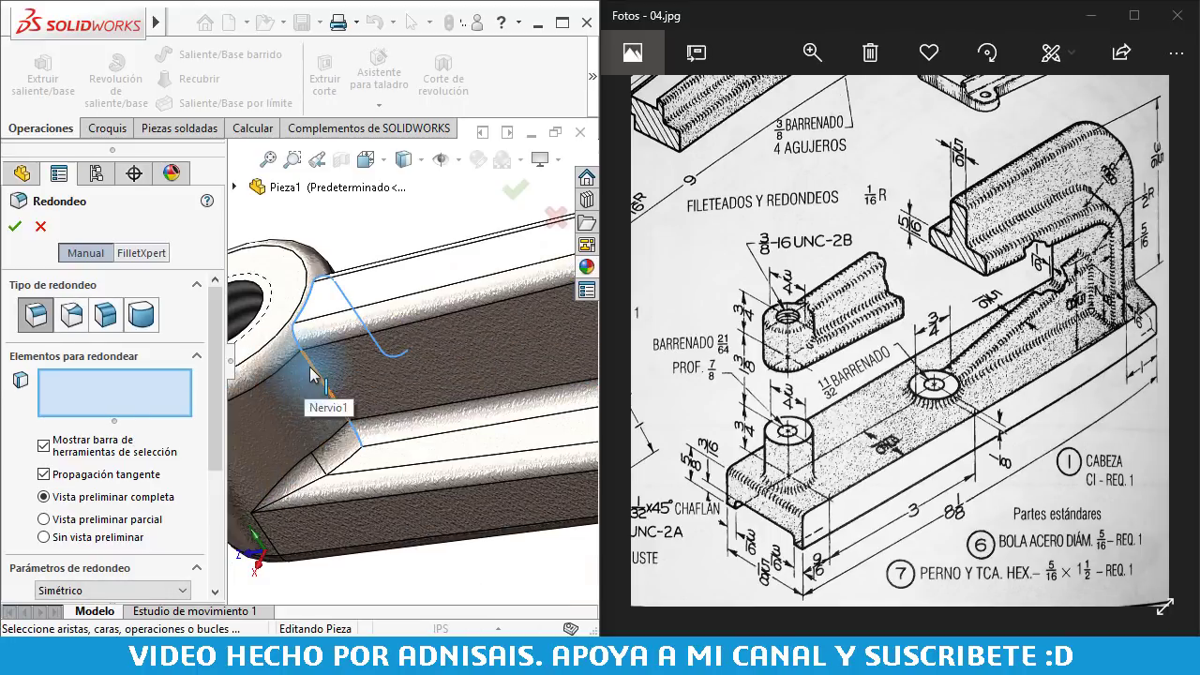
click(312, 371)
scroll(314, 373, up, 2)
scroll(366, 384, up, 2)
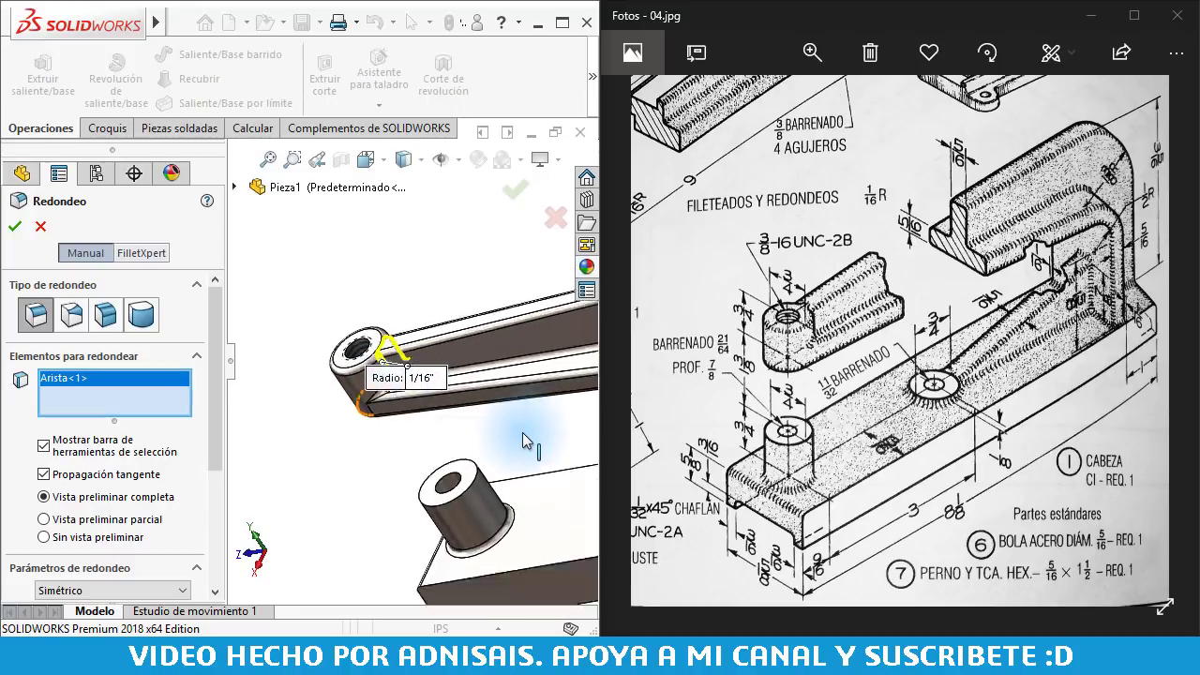
scroll(506, 417, up, 2)
scroll(440, 375, down, 3)
scroll(421, 385, down, 2)
scroll(425, 384, down, 2)
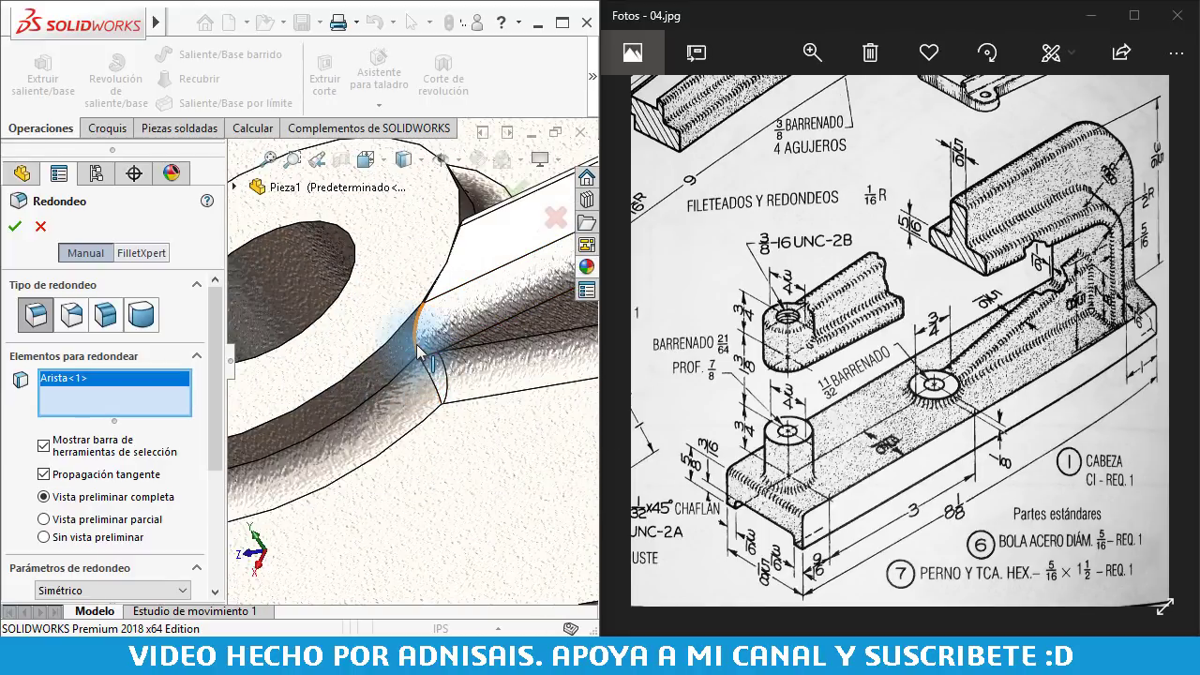
click(419, 352)
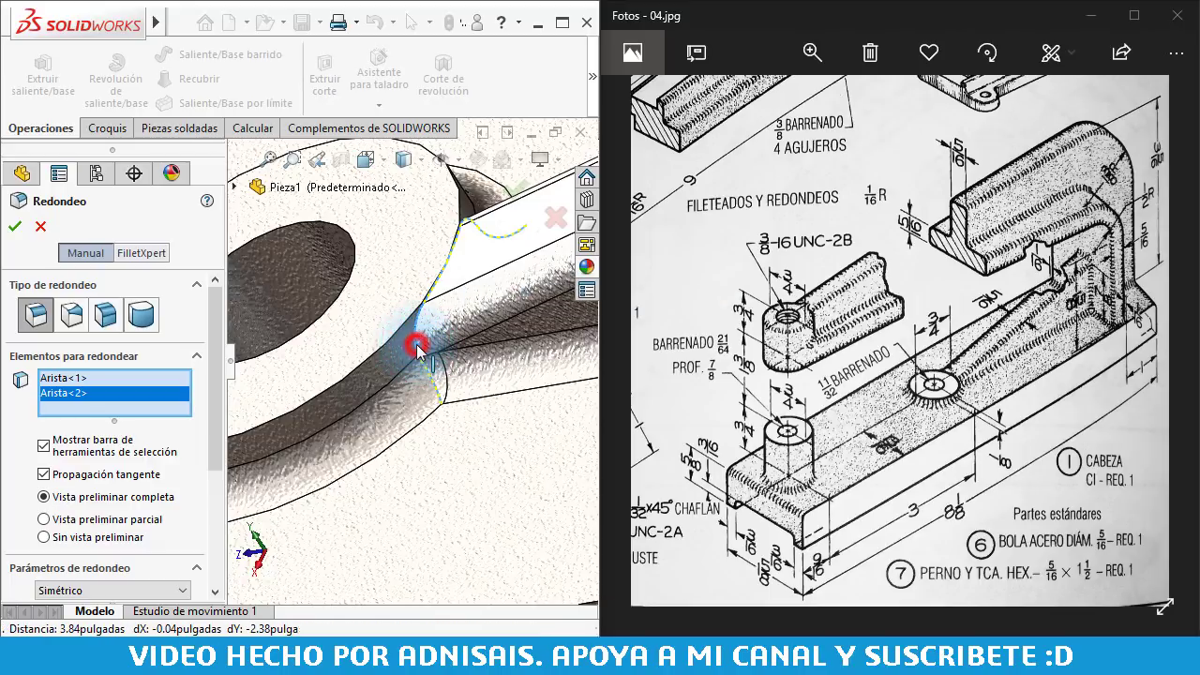
click(418, 352)
- Check the arm edge from another angle and apply the 1/16" fillet
scroll(421, 347, up, 2)
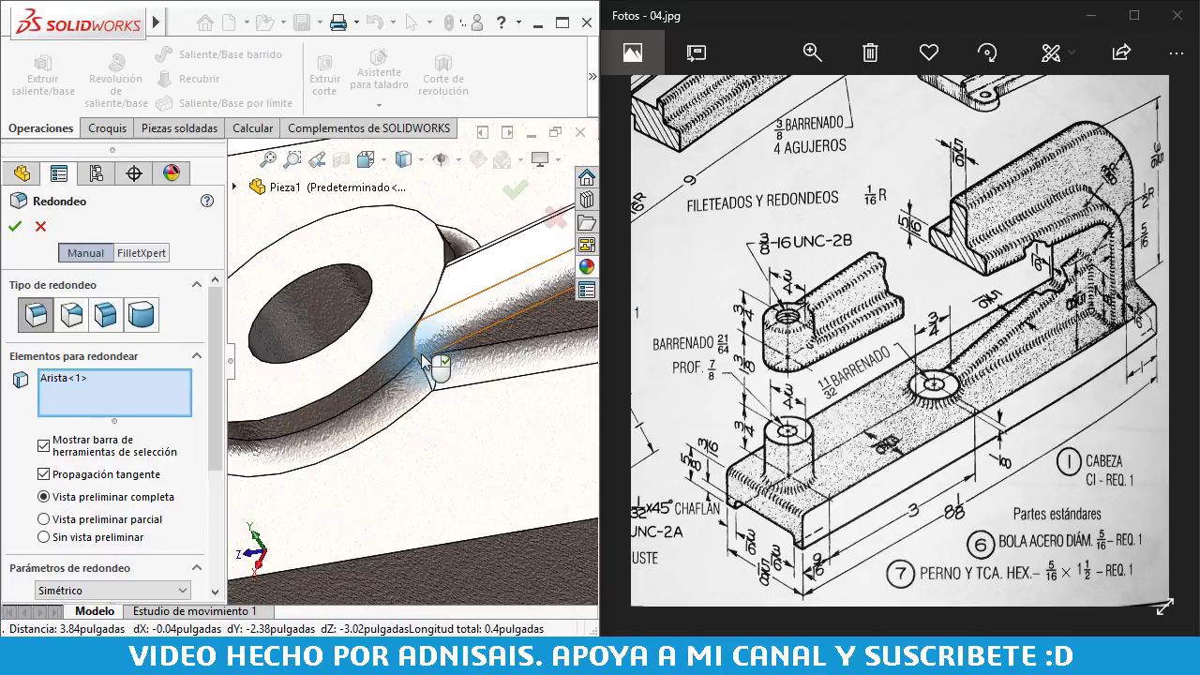
scroll(426, 354, up, 1)
scroll(460, 348, up, 1)
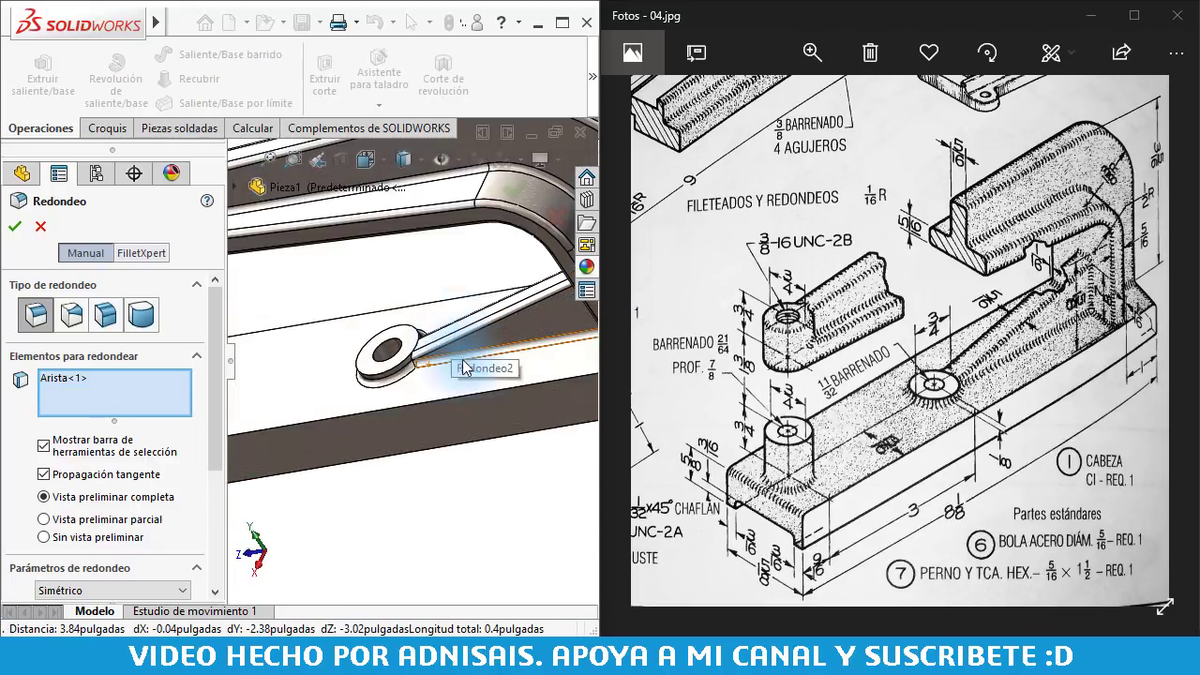
scroll(464, 361, up, 1)
mouse_move(504, 322)
middle_down()
mouse_move(375, 335)
mouse_move(370, 276)
mouse_move(369, 302)
middle_up()
scroll(375, 333, down, 1)
scroll(366, 319, down, 1)
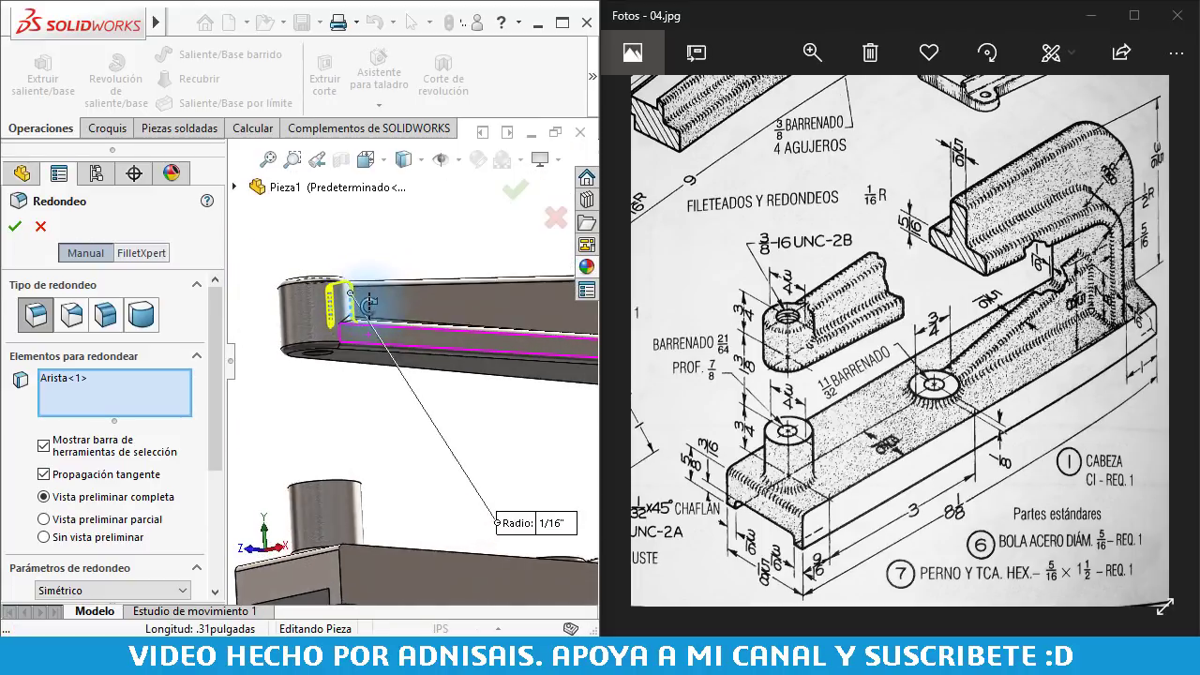
click(15, 227)
mouse_move(360, 359)
middle_down()
mouse_move(429, 388)
mouse_move(407, 375)
middle_up()
- Start saving the part and browse to UVM OTOÑO 2018 > Ejercicios encargados P1 > Piezas
key(ctrl+7)
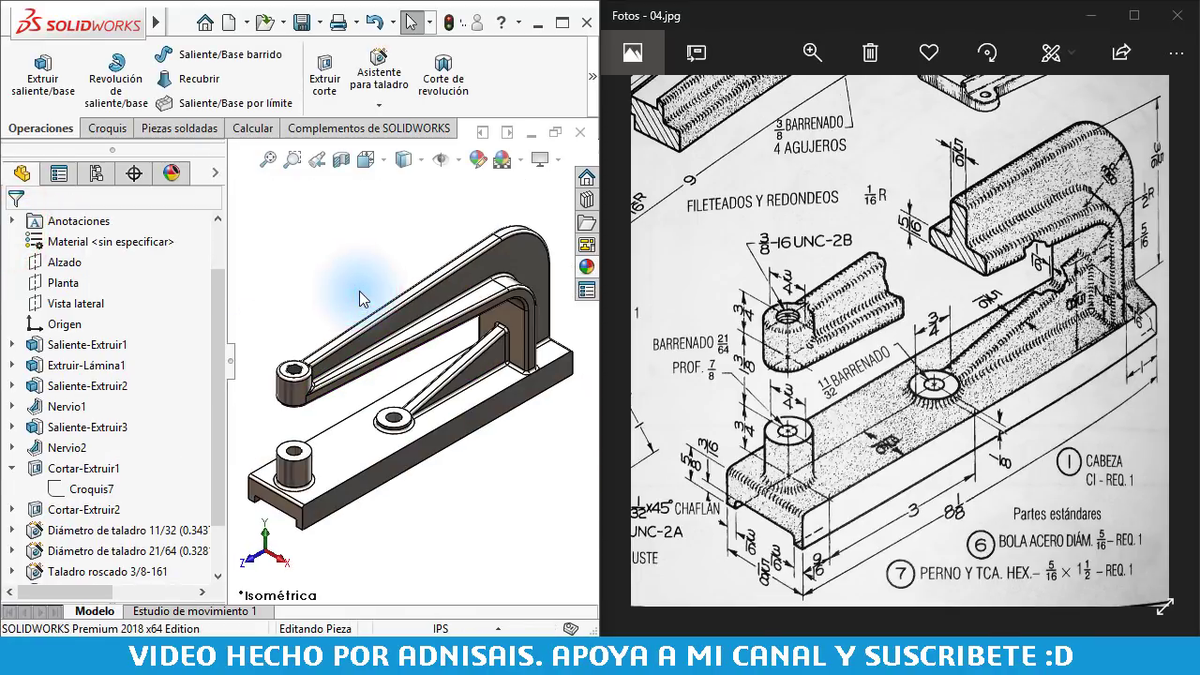
click(375, 435)
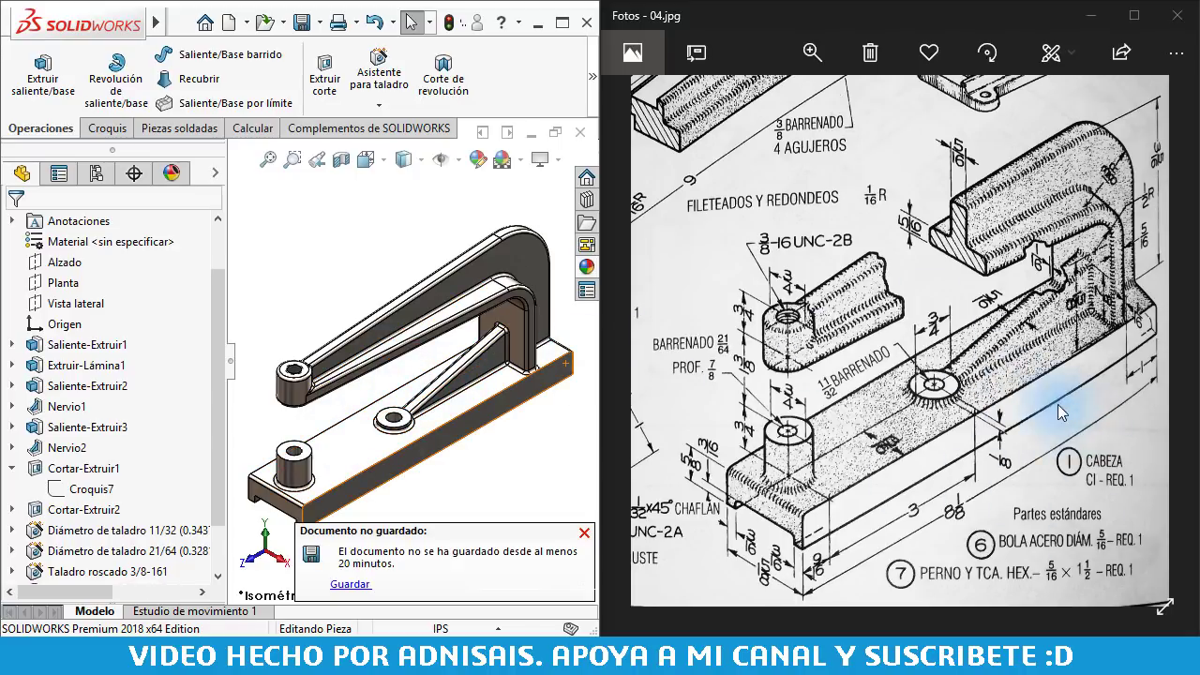
click(332, 270)
click(304, 25)
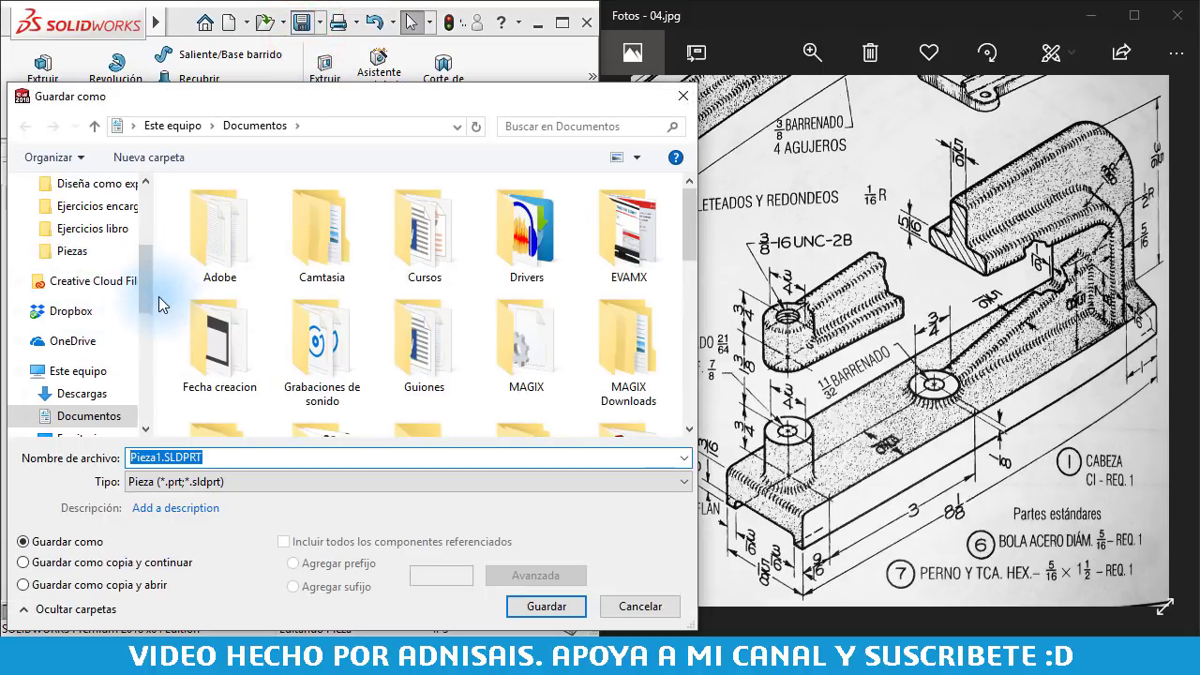
scroll(87, 239, up, 1)
scroll(87, 239, up, 1)
scroll(87, 239, up, 2)
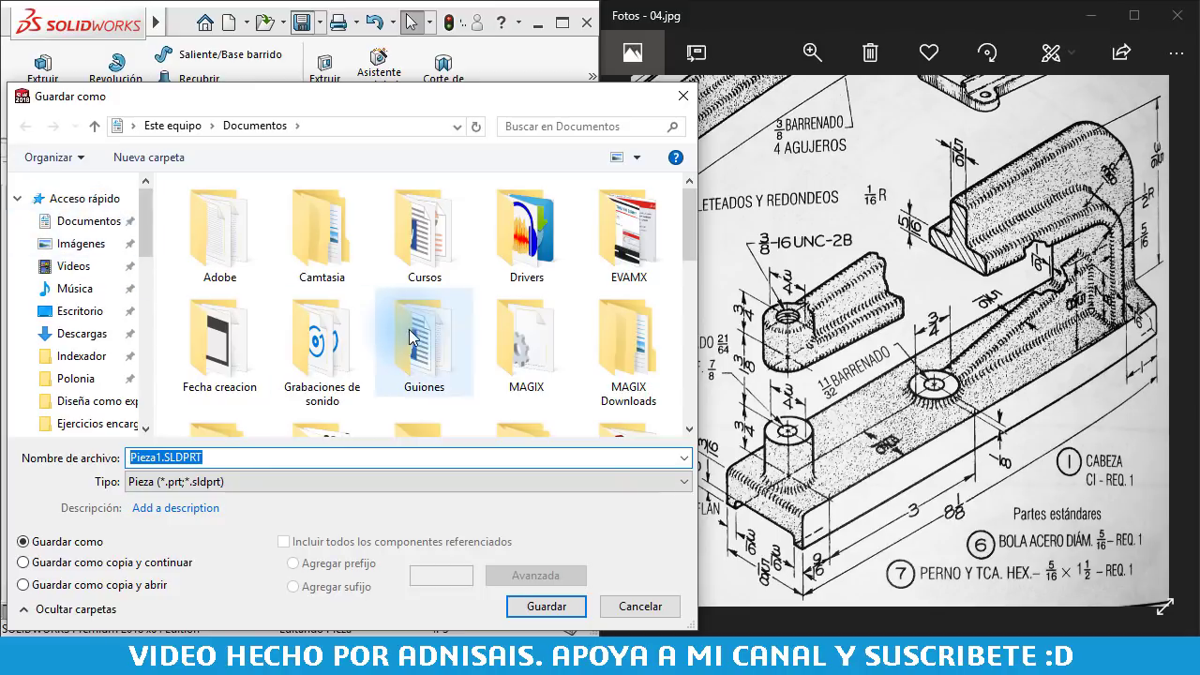
scroll(409, 329, down, 2)
scroll(441, 329, down, 3)
click(324, 249)
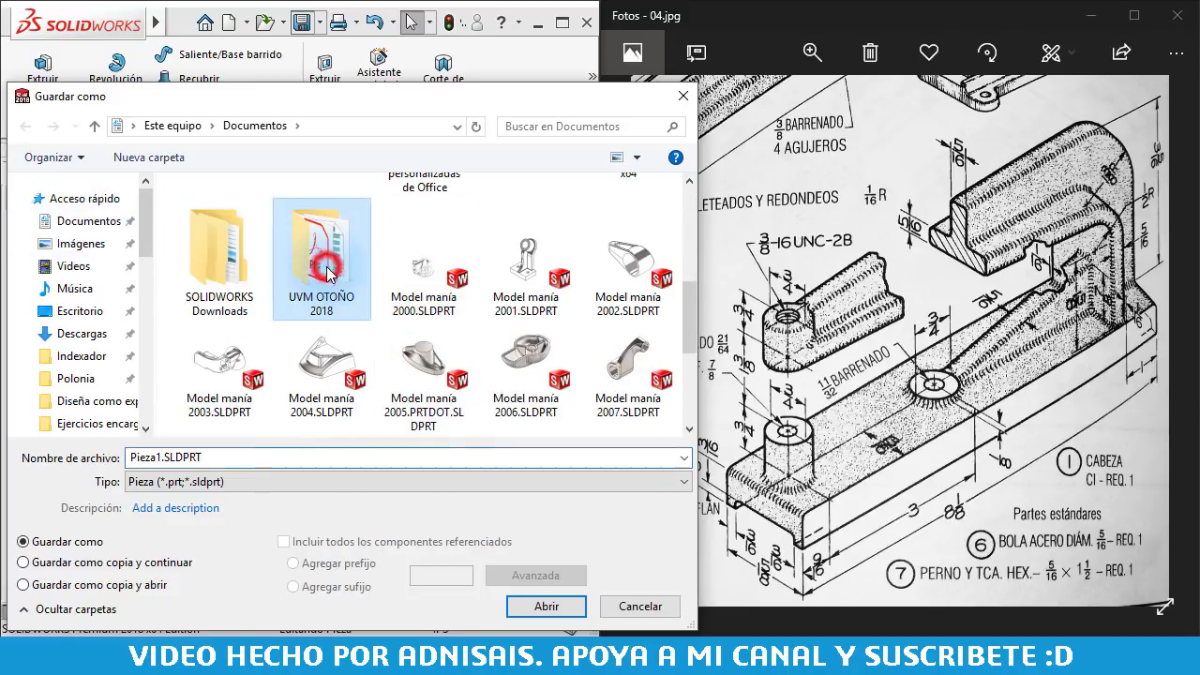
double_click(328, 249)
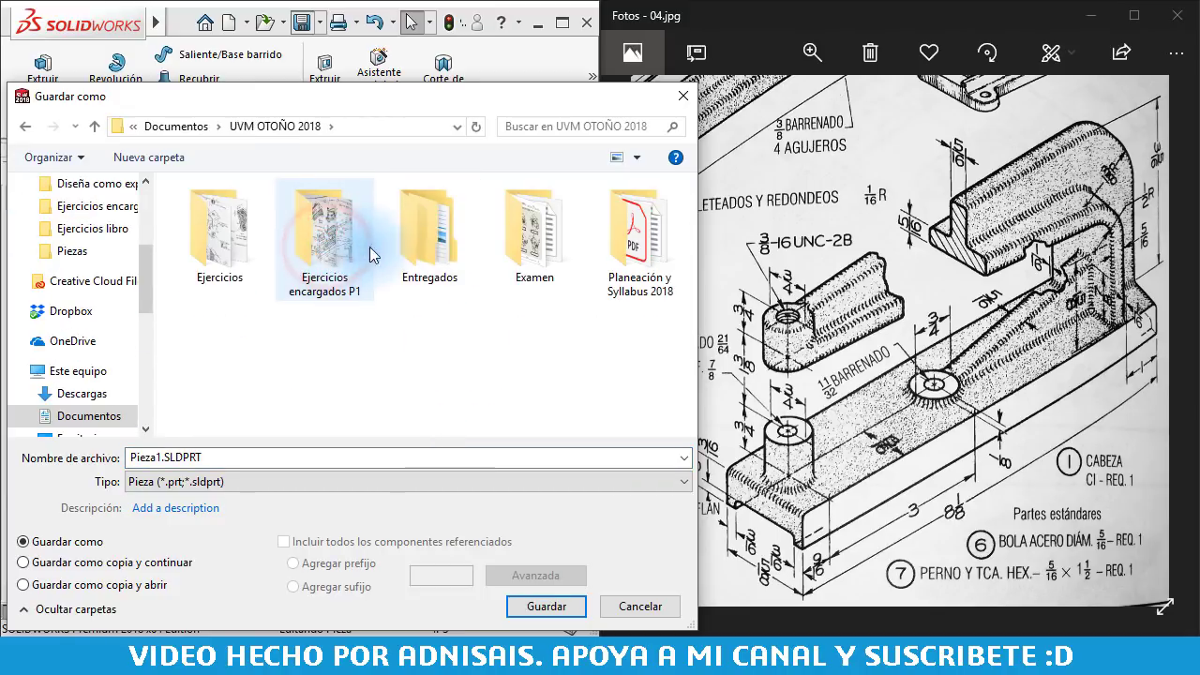
double_click(329, 253)
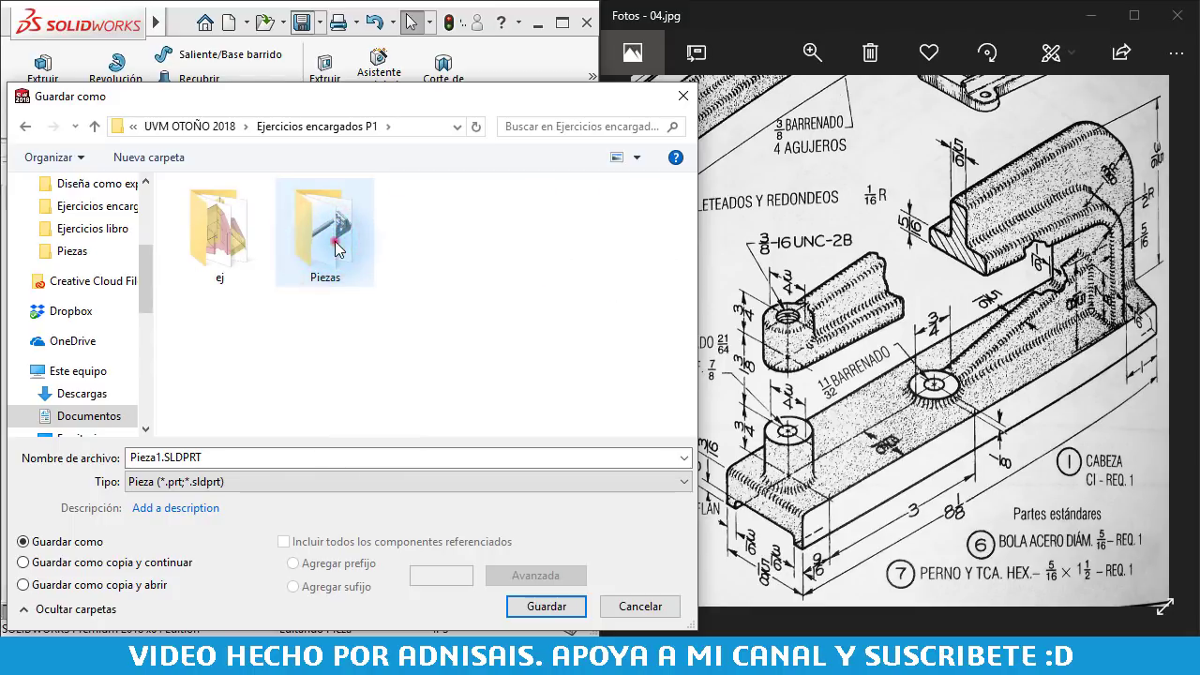
double_click(337, 248)
scroll(418, 312, down, 2)
scroll(458, 347, down, 5)
click(234, 457)
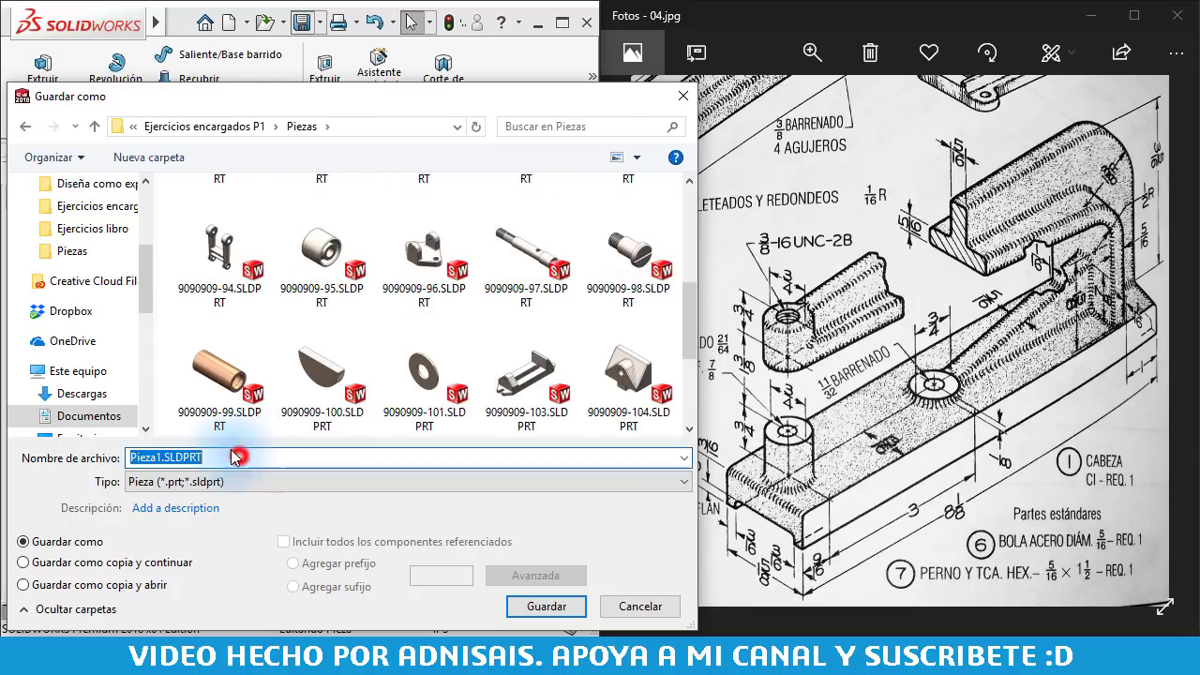
text(909-)
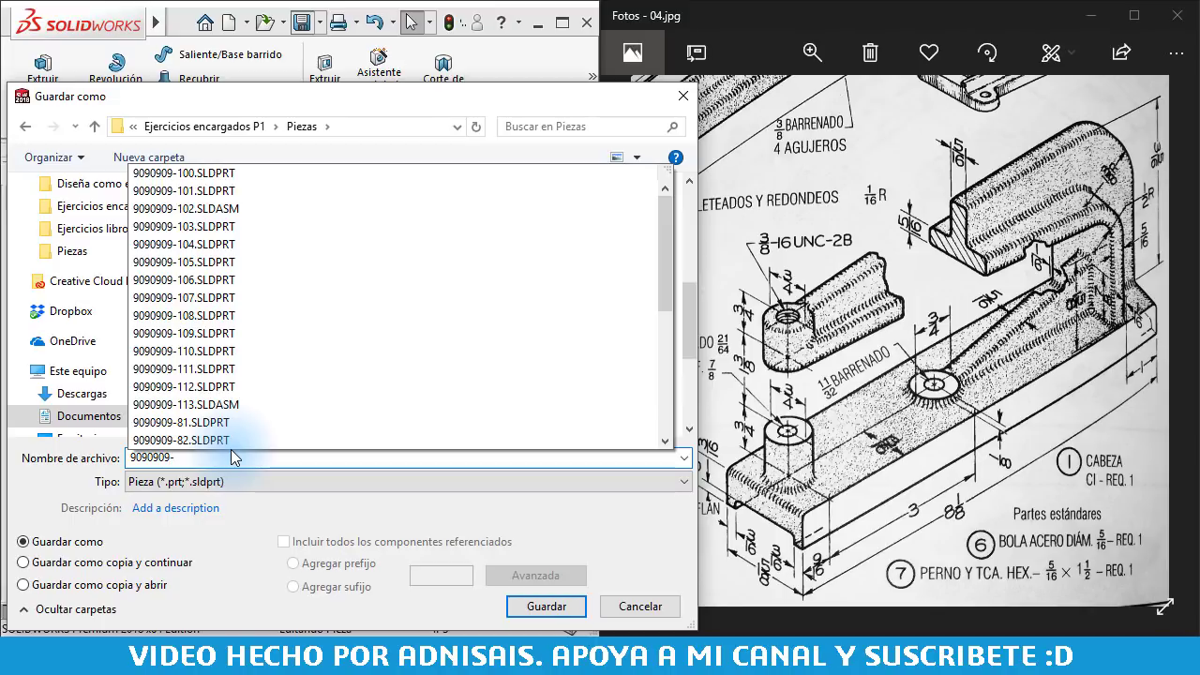
text(1)
text(14)
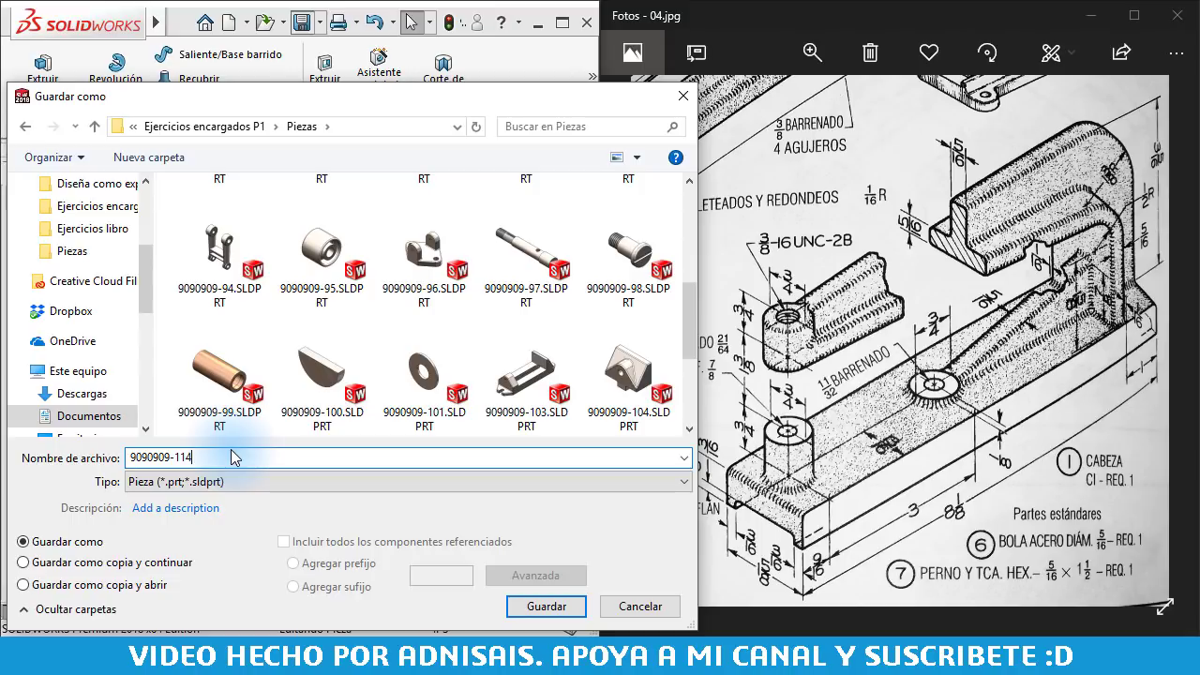
key(Return)
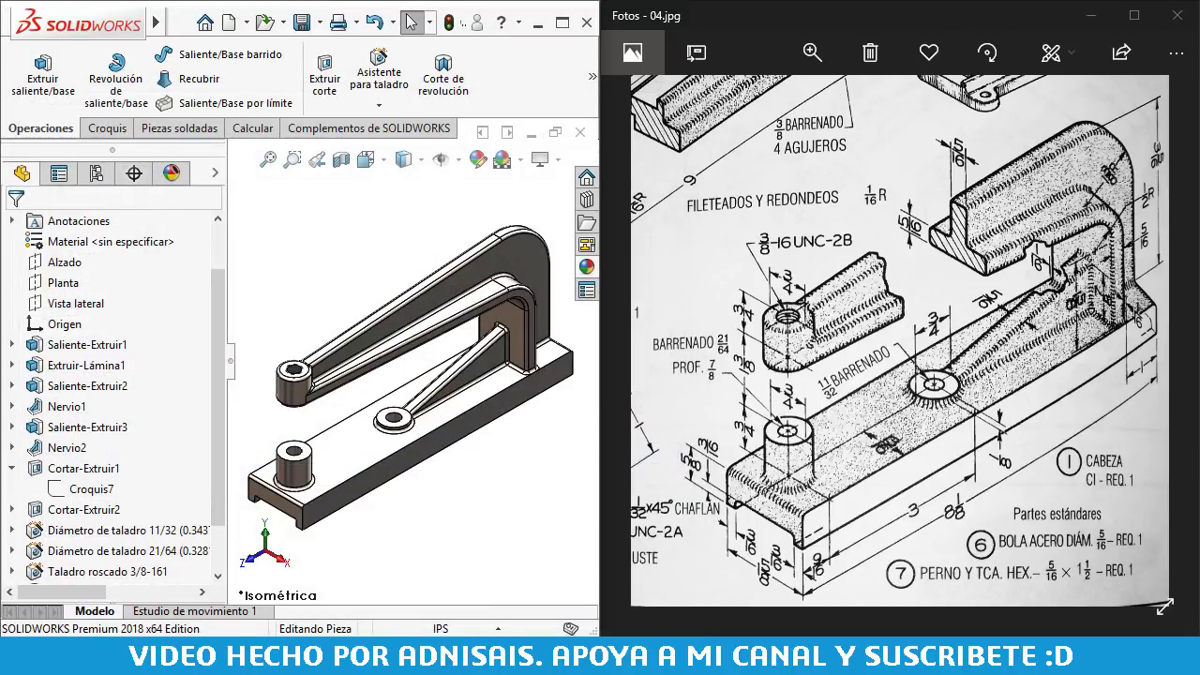
- Zoom and pan the Photos drawing to read the BASE part's dimensions, then start a new SOLIDWORKS document
scroll(924, 388, up, 2)
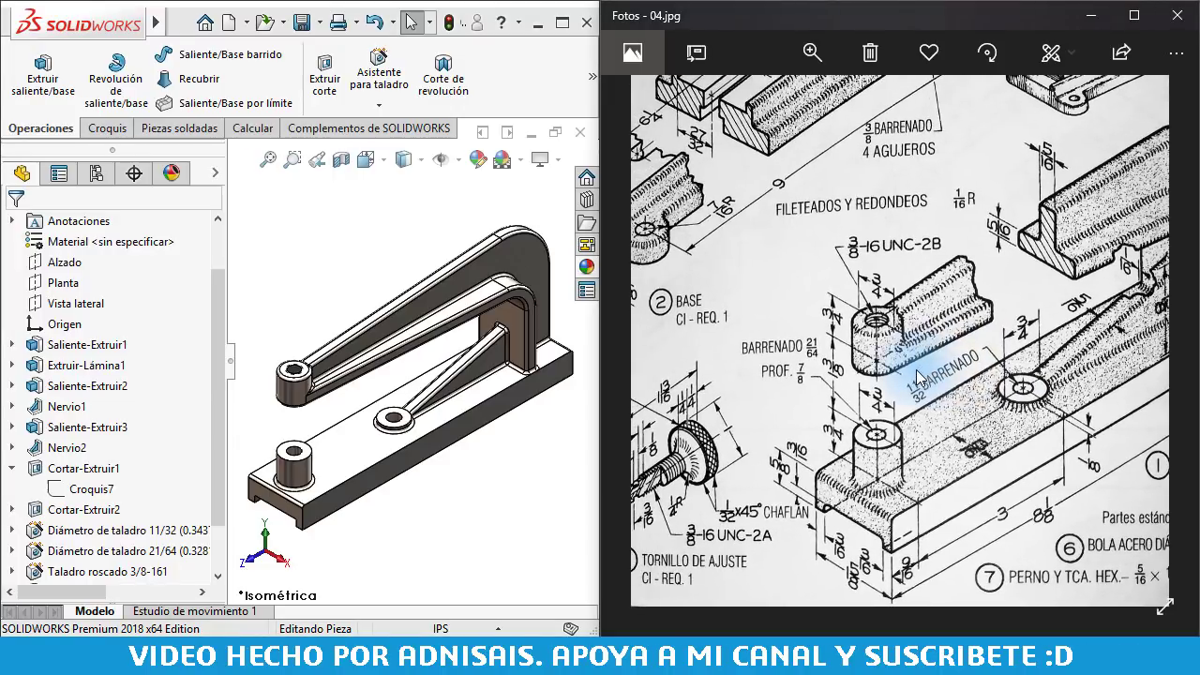
scroll(844, 369, down, 1)
scroll(863, 349, down, 2)
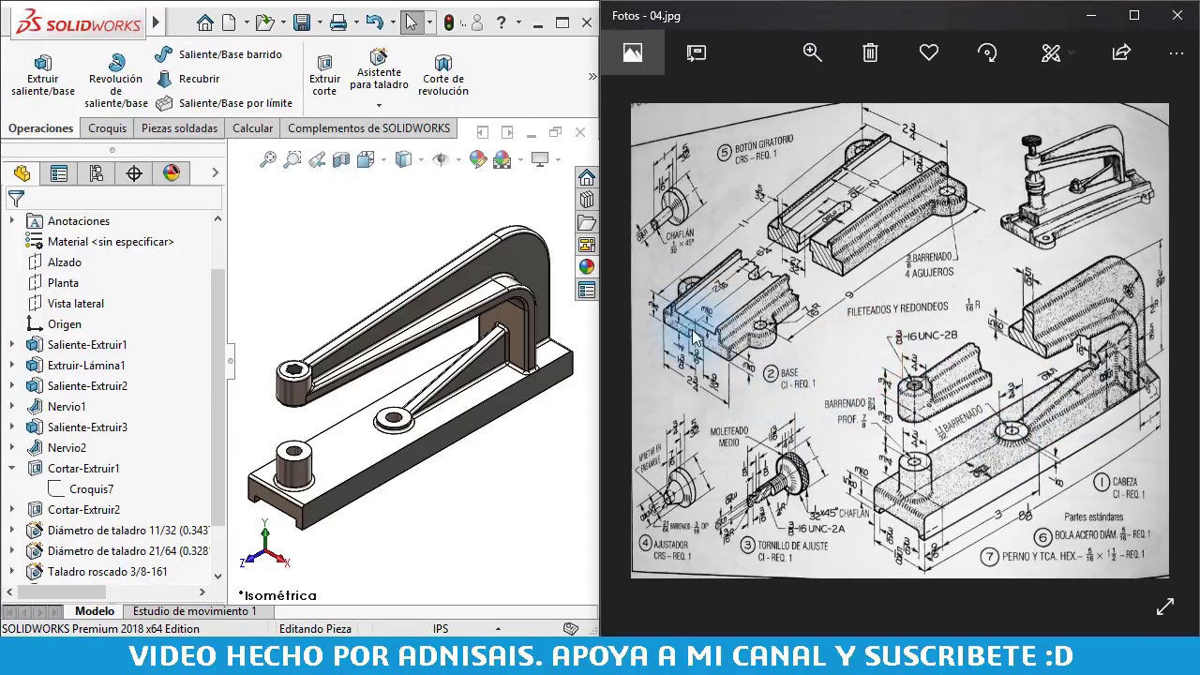
scroll(777, 272, up, 2)
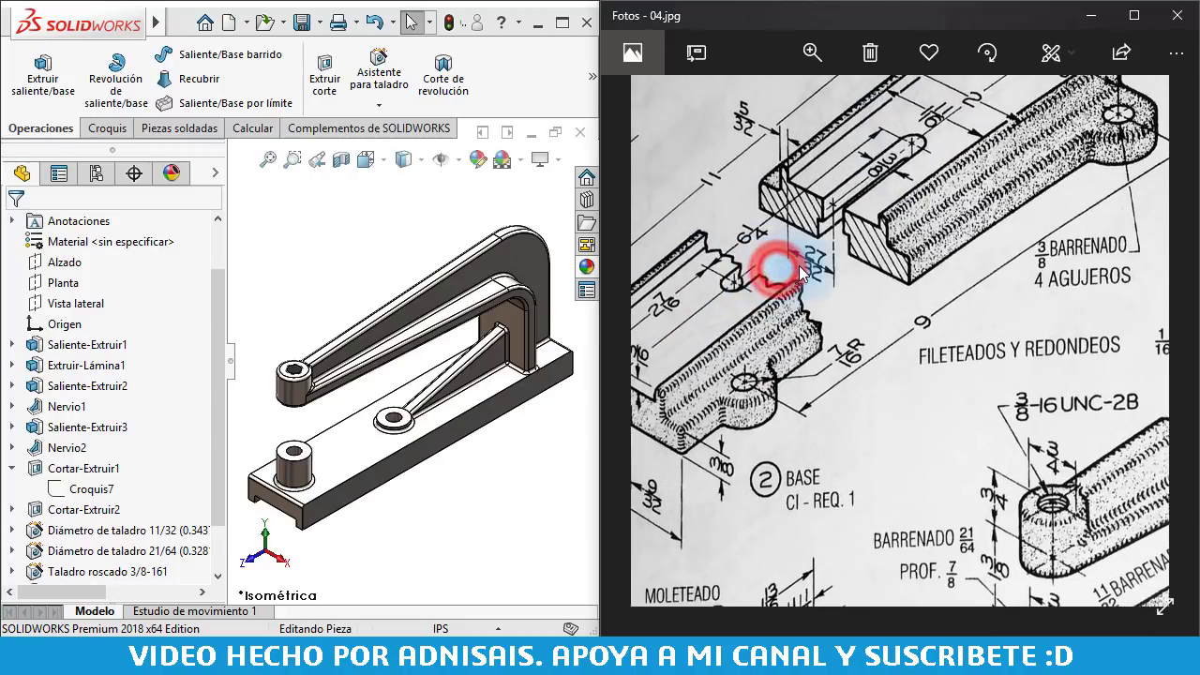
scroll(782, 264, up, 1)
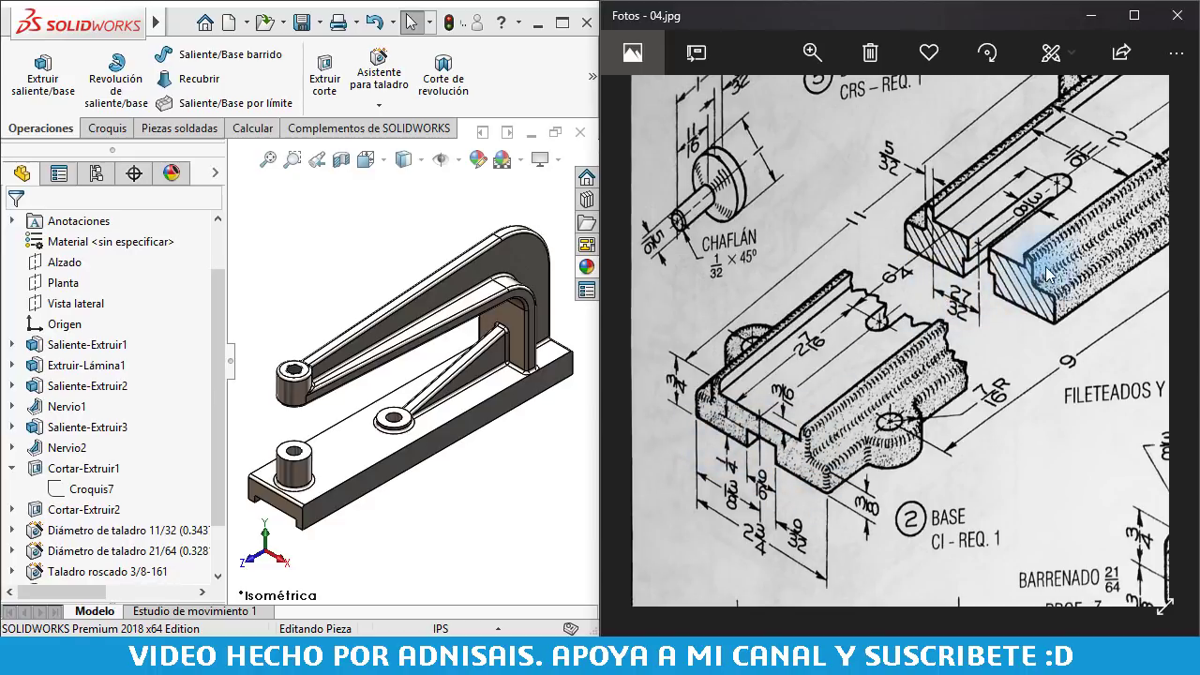
drag(1066, 264, 857, 415)
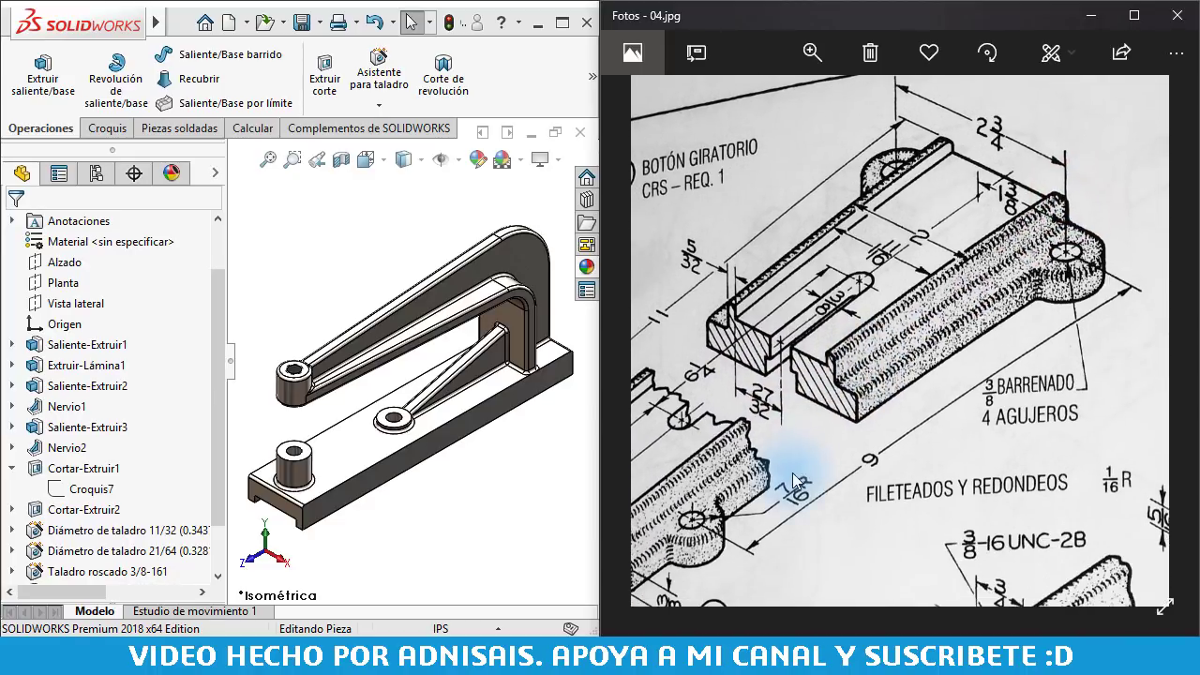
drag(721, 386, 871, 428)
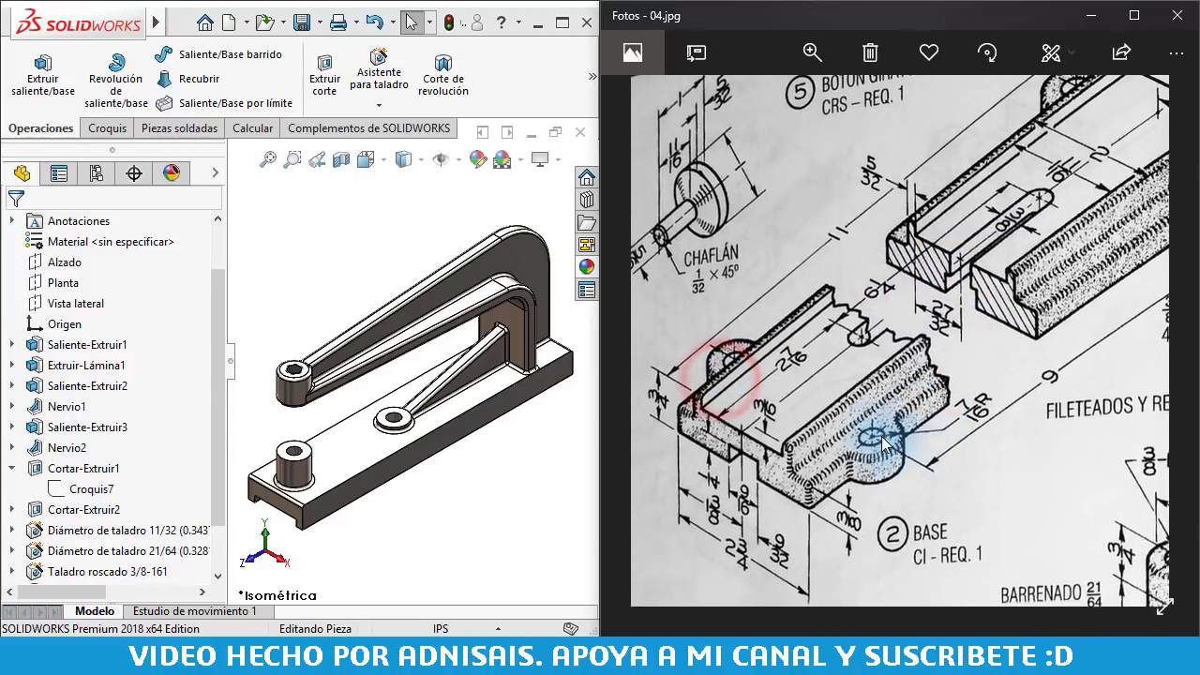
drag(1058, 275, 1111, 282)
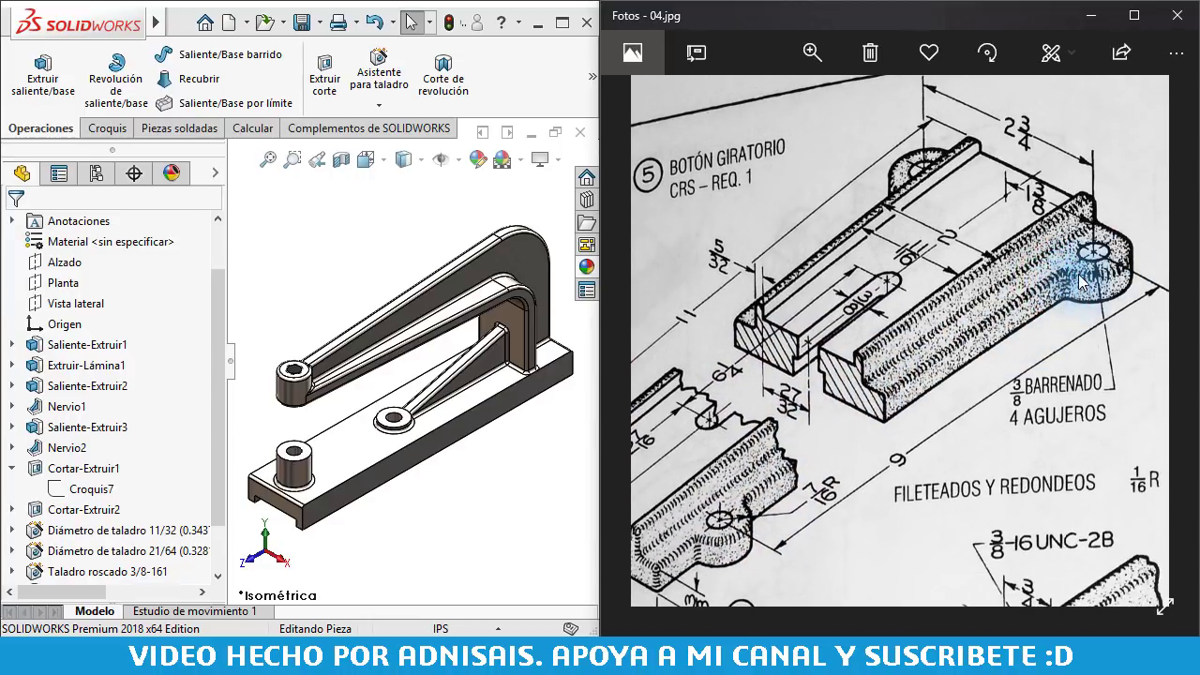
drag(907, 267, 1003, 239)
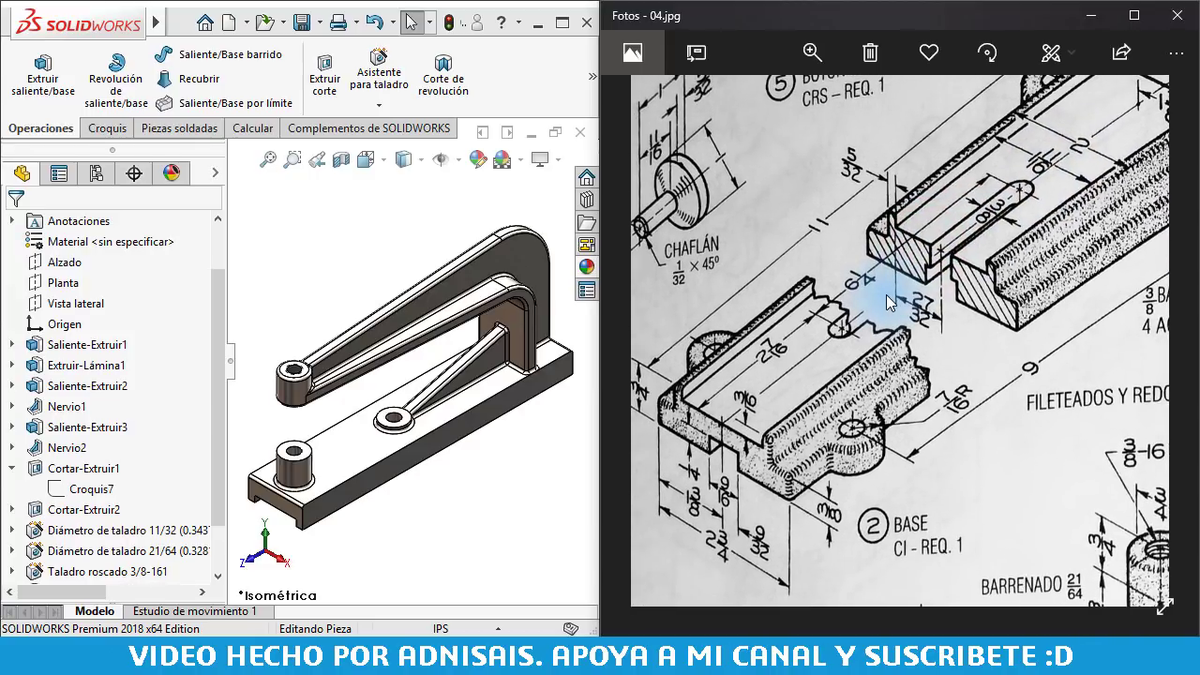
click(350, 237)
key(ctrl+n)
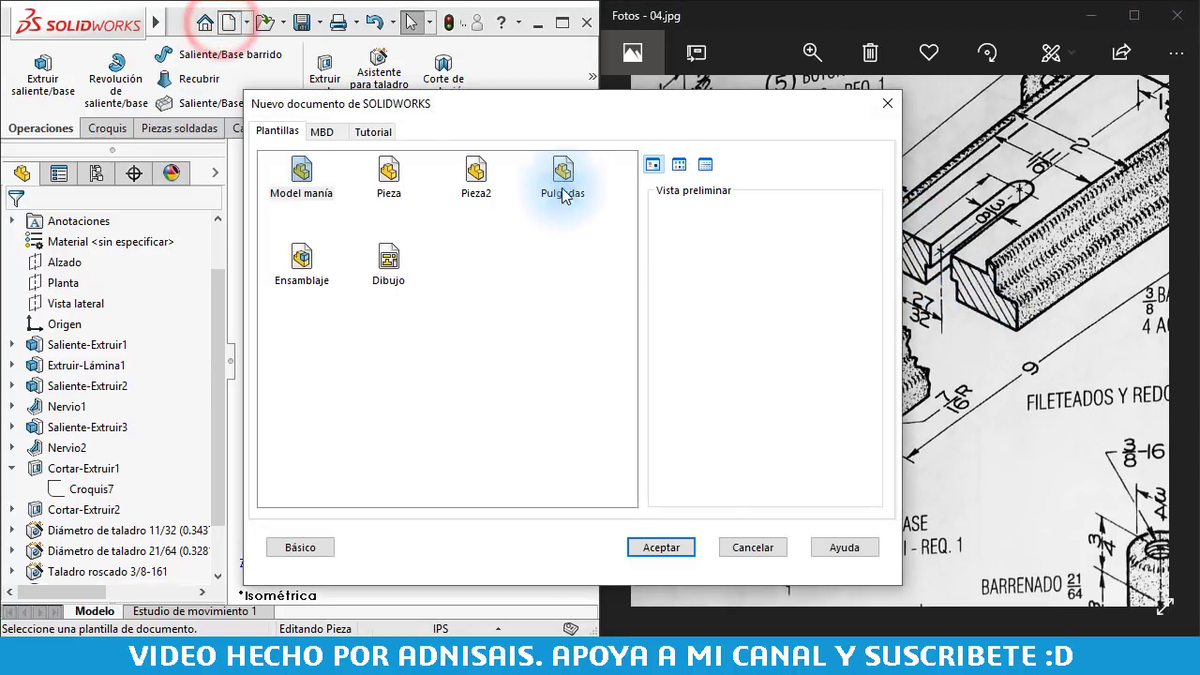
- Create a Pulgadas-template part and sketch a vertical construction centreline from the origin on the Alzado plane
click(560, 170)
double_click(563, 172)
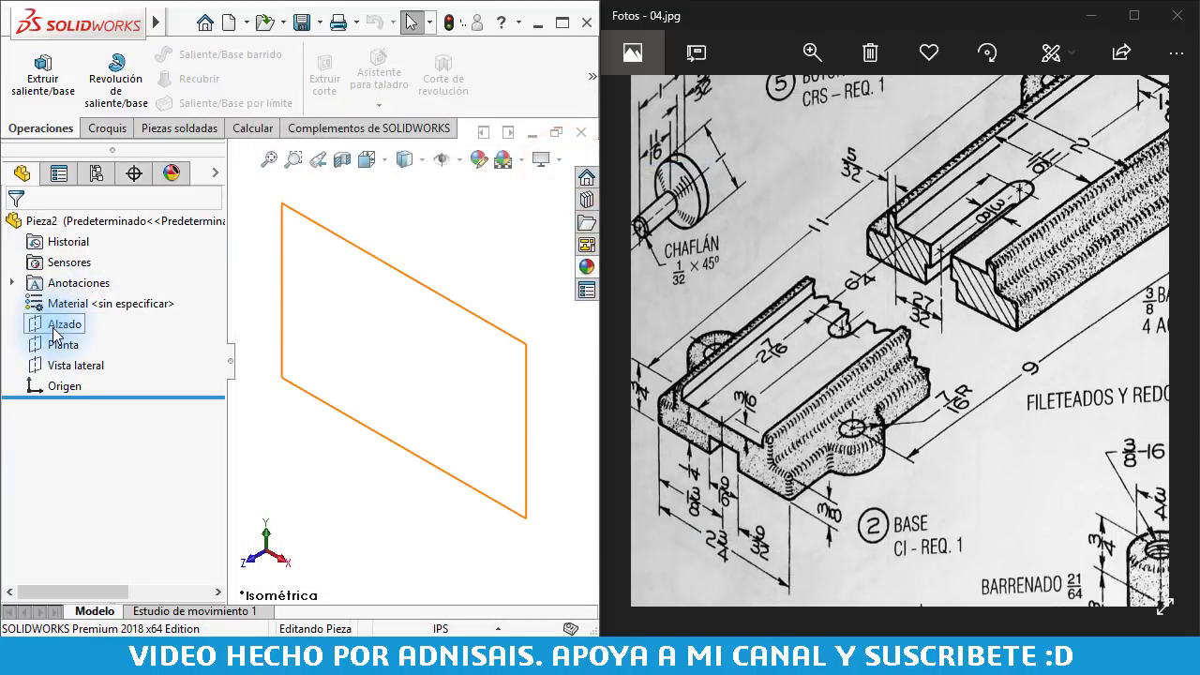
click(56, 323)
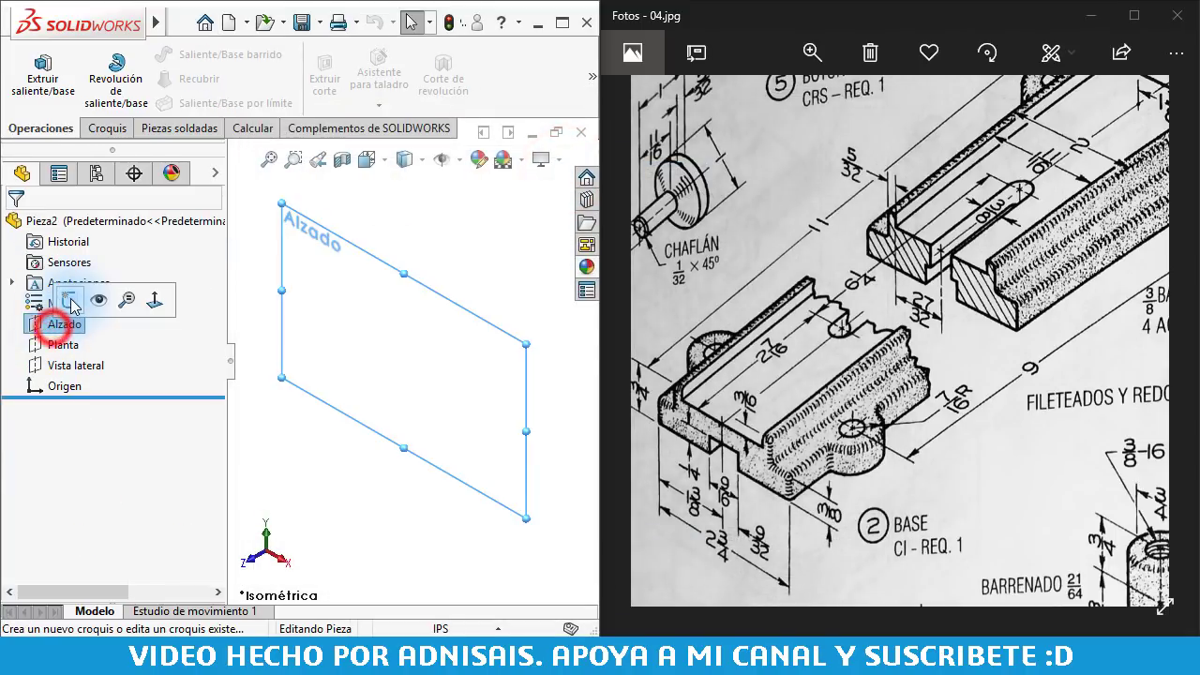
click(69, 303)
click(148, 54)
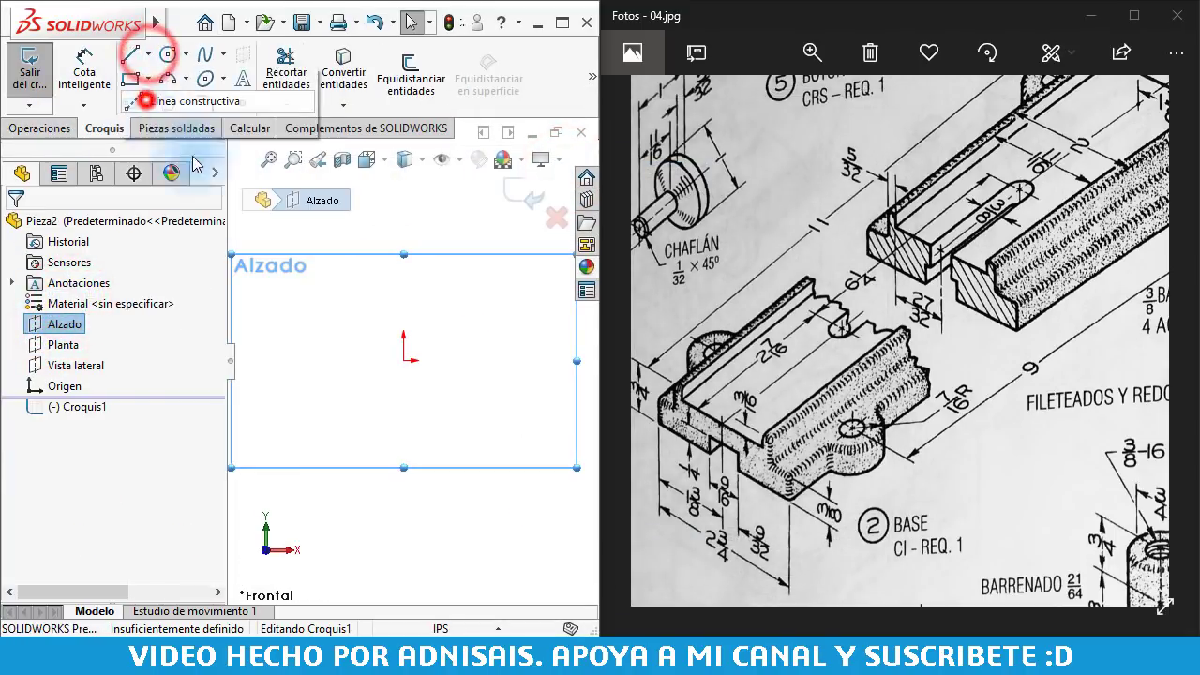
click(174, 98)
click(404, 359)
click(405, 220)
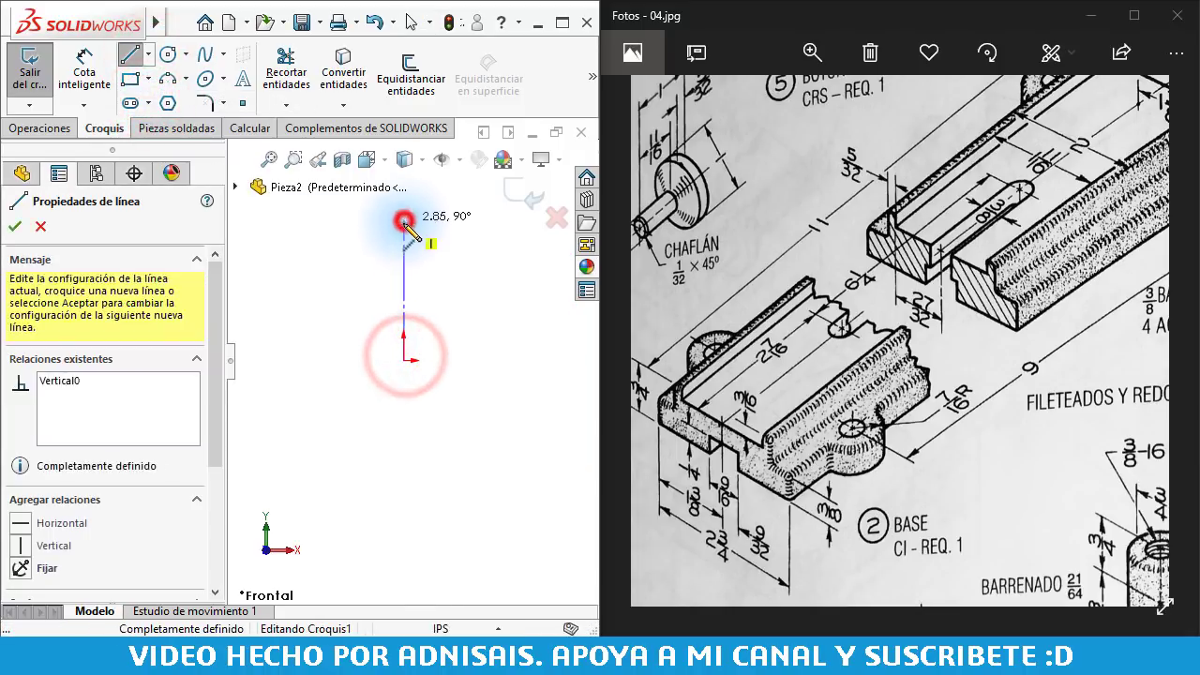
key(Escape)
- Draw the stepped half profile outline with connected line segments beside the centreline
scroll(365, 359, down, 2)
right_drag(429, 449, 266, 437)
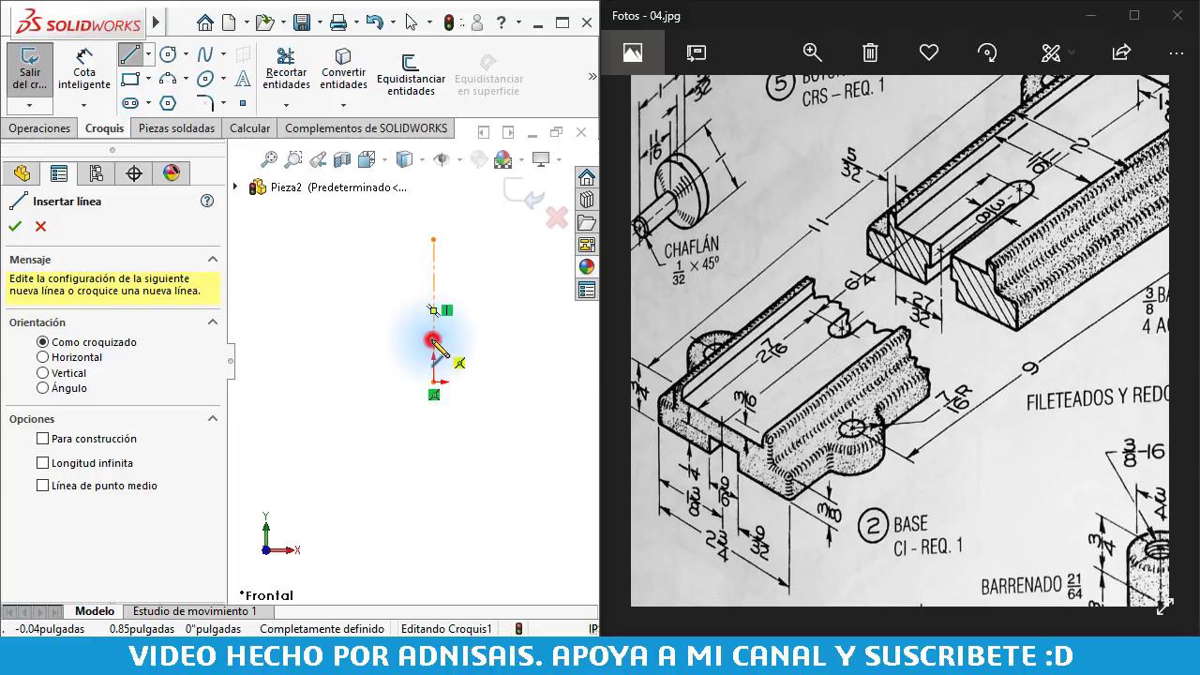
click(433, 340)
click(380, 338)
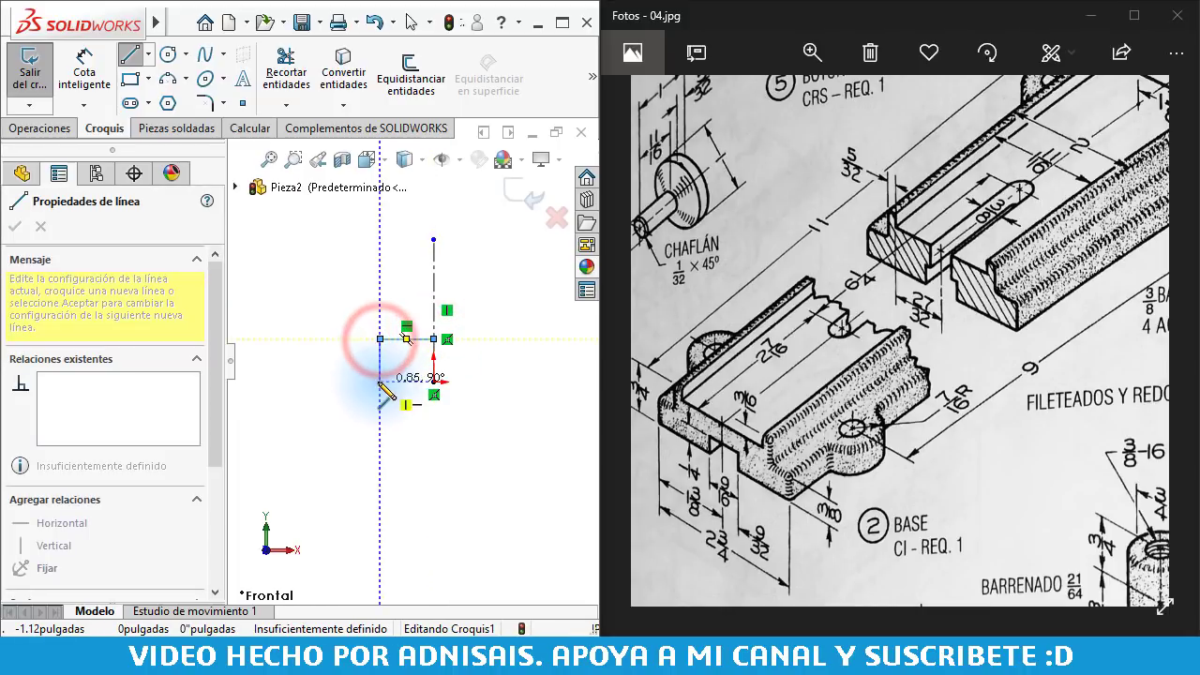
click(380, 381)
click(302, 382)
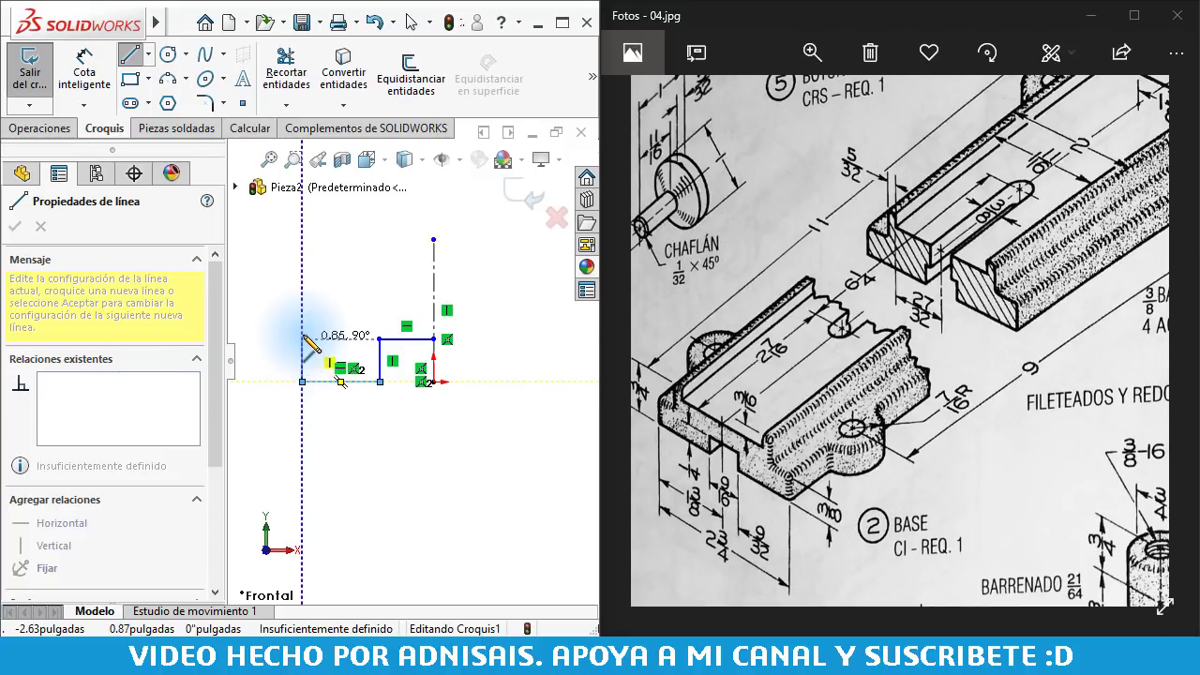
click(302, 320)
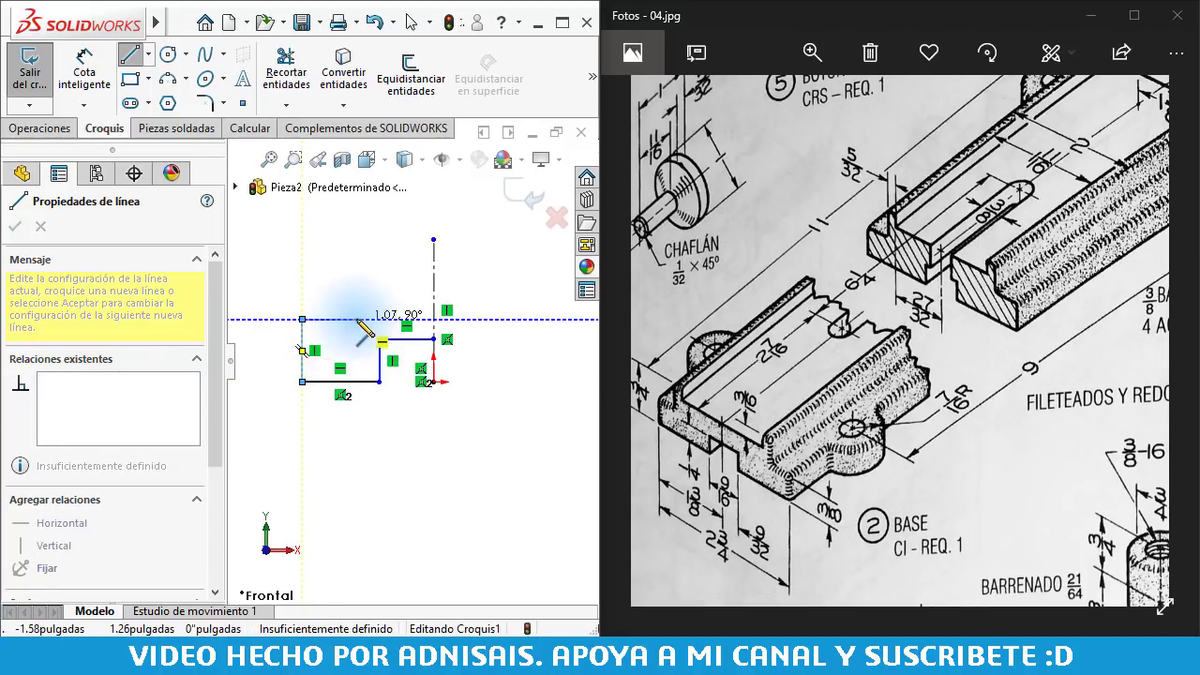
click(358, 319)
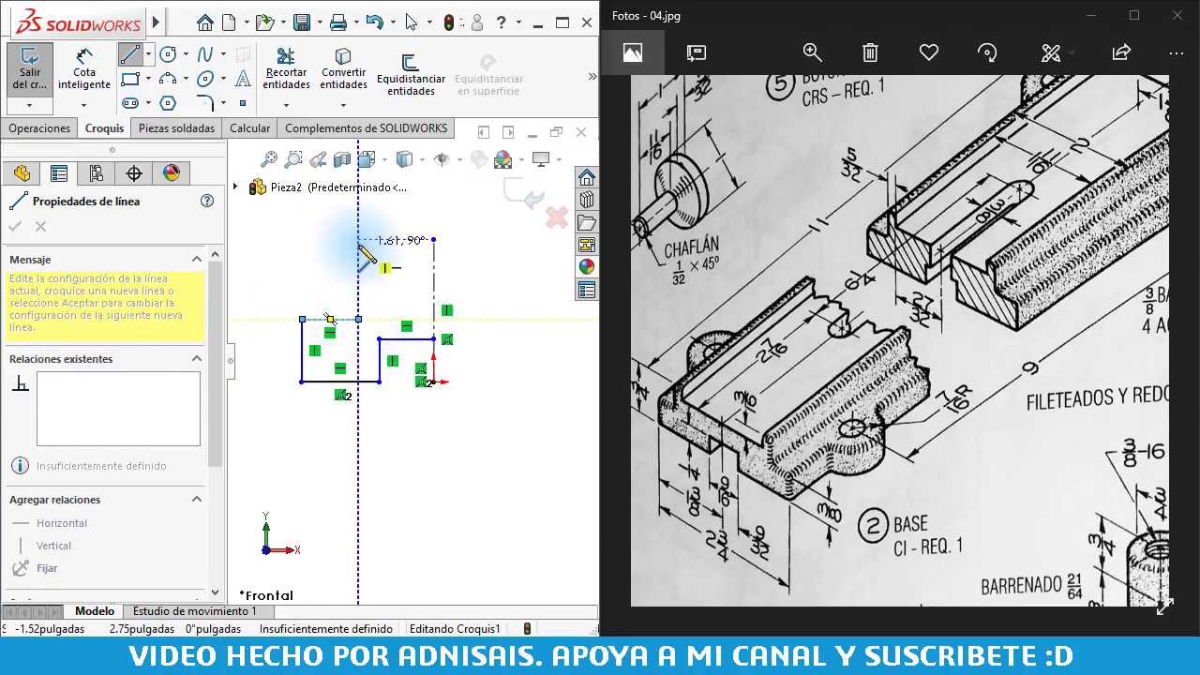
click(358, 240)
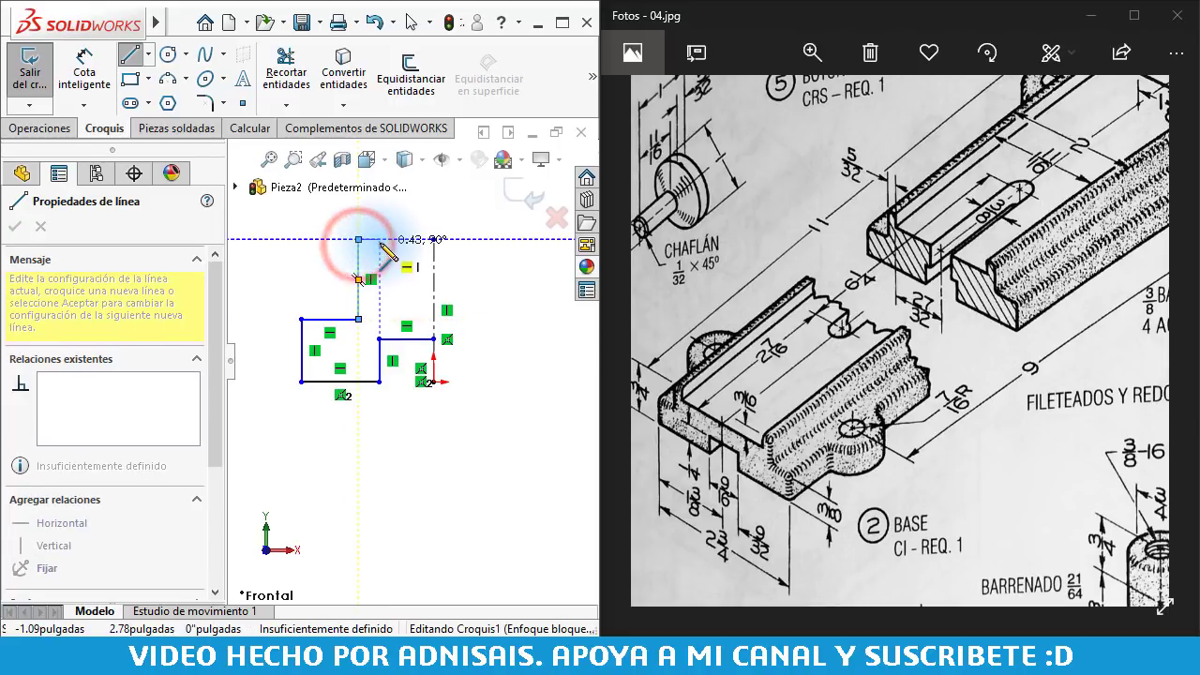
click(379, 240)
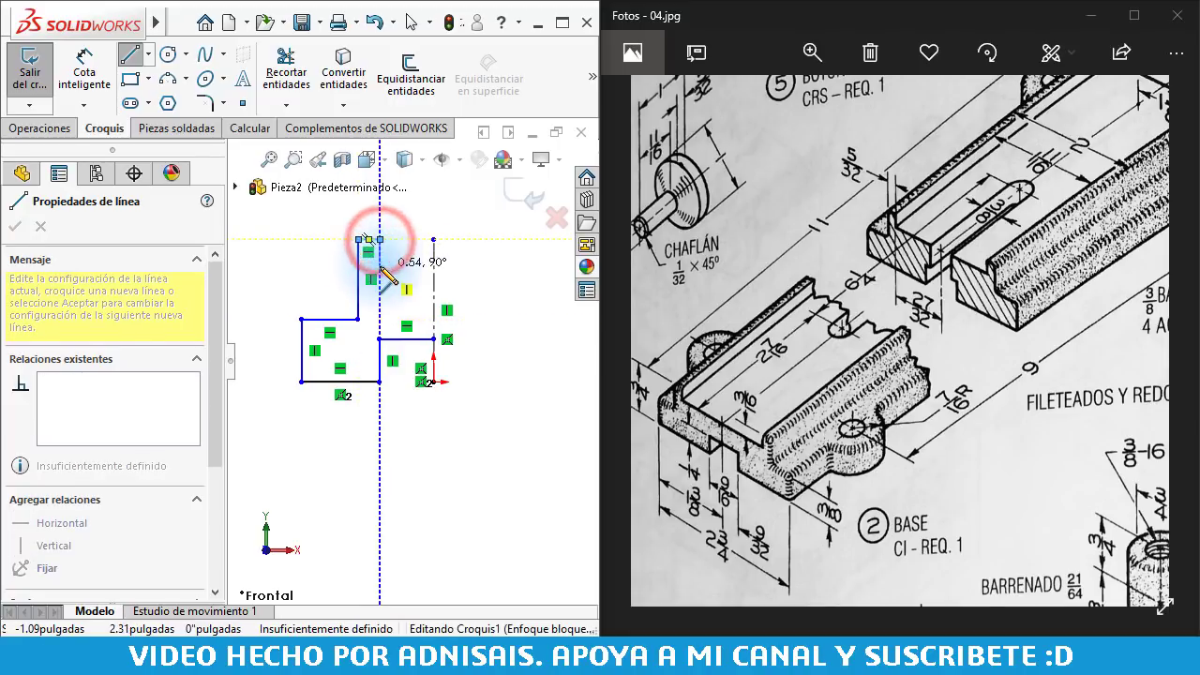
click(379, 267)
click(433, 267)
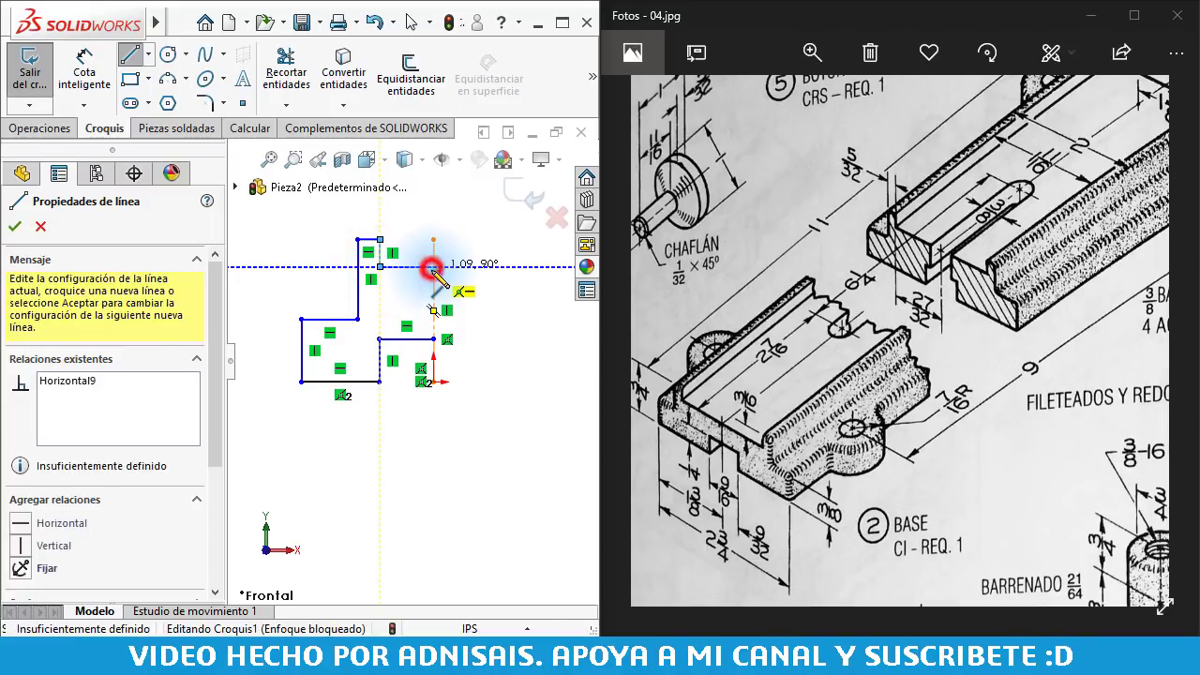
key(Escape)
- Mirror the half-profile lines across the centreline with Mirror Entities
drag(290, 230, 468, 407)
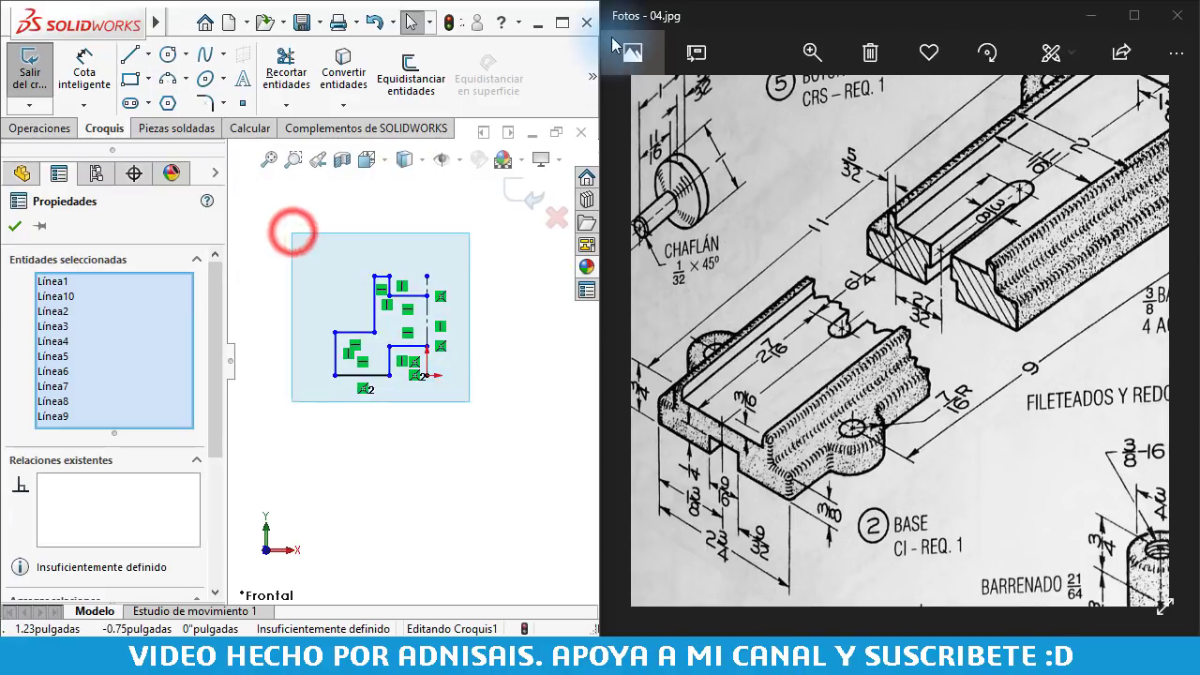
click(591, 75)
click(555, 132)
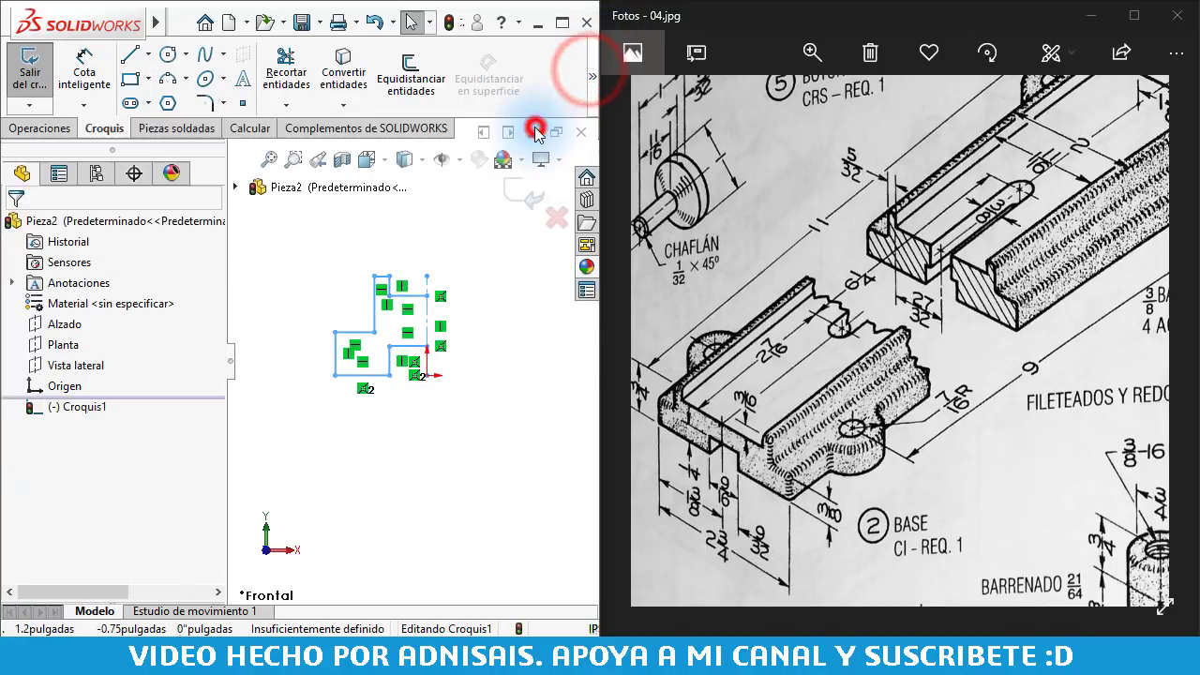
click(482, 449)
scroll(429, 401, down, 2)
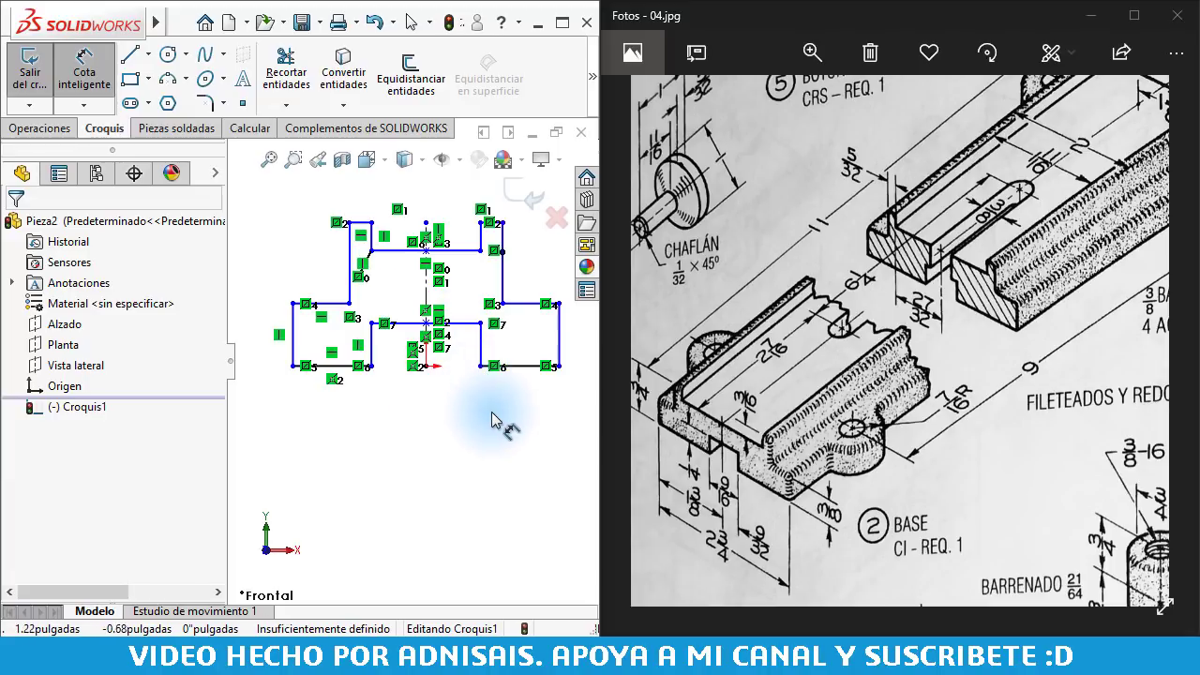
- Dimension the overall width at 2 3/4" and the centre line at 9/16"
click(293, 348)
click(560, 364)
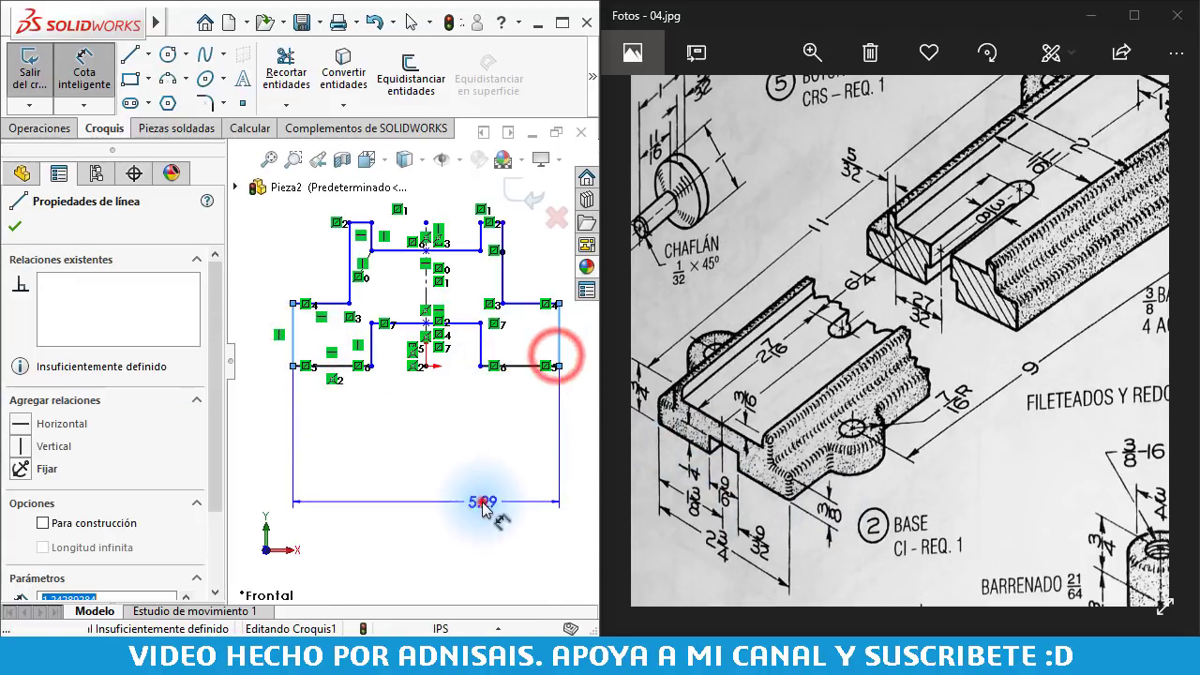
click(482, 506)
text(2 3)
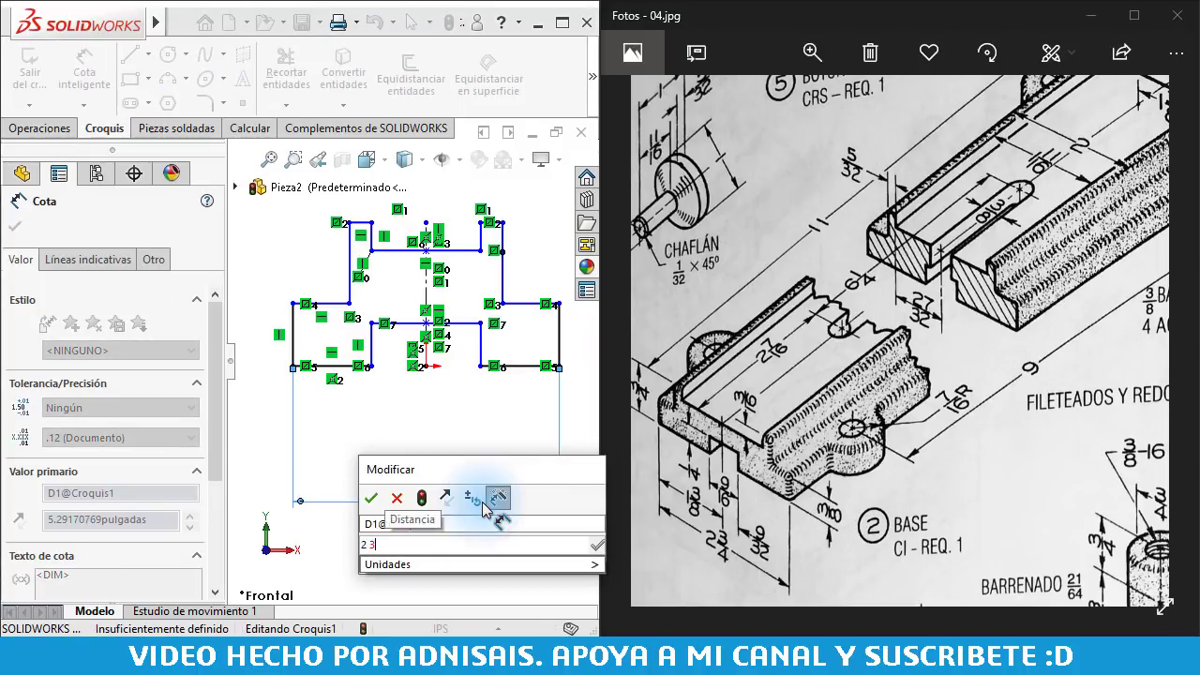
text(/4)
key(Return)
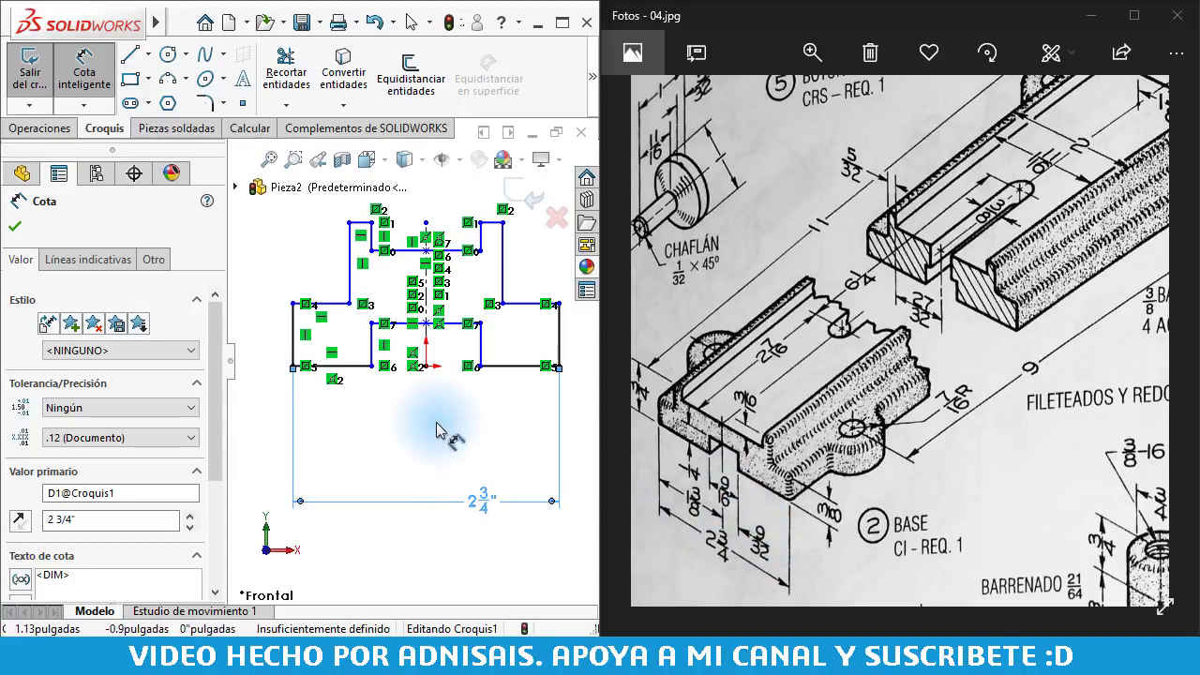
click(398, 325)
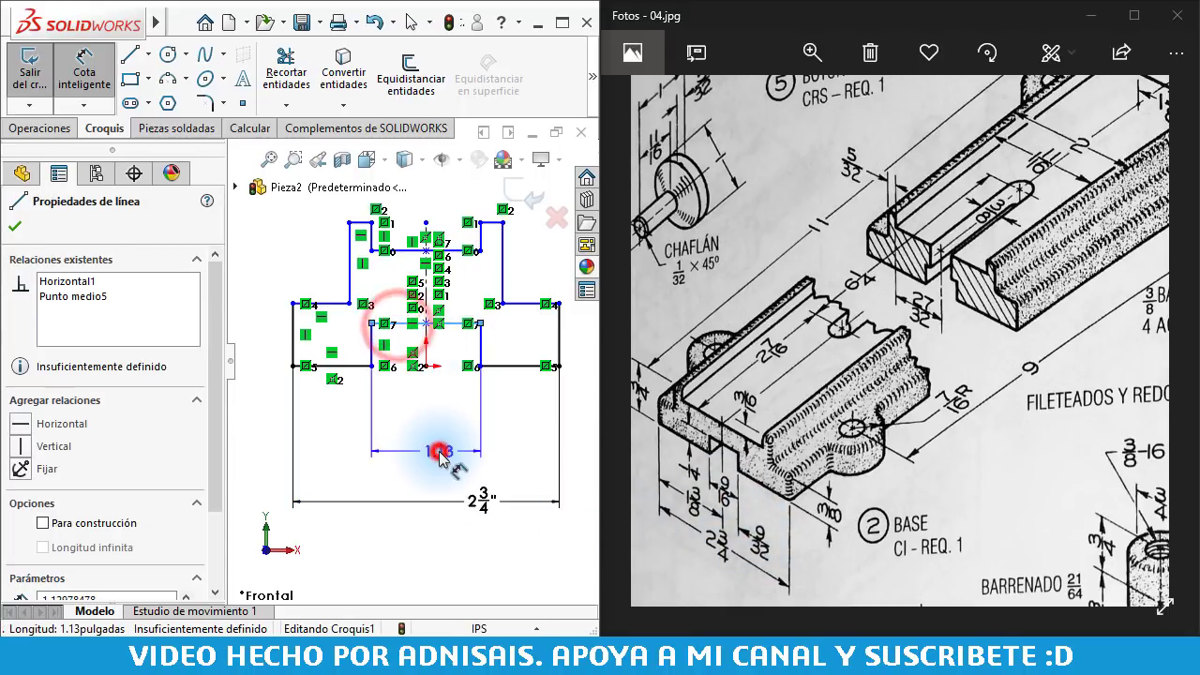
click(443, 451)
text(9/16)
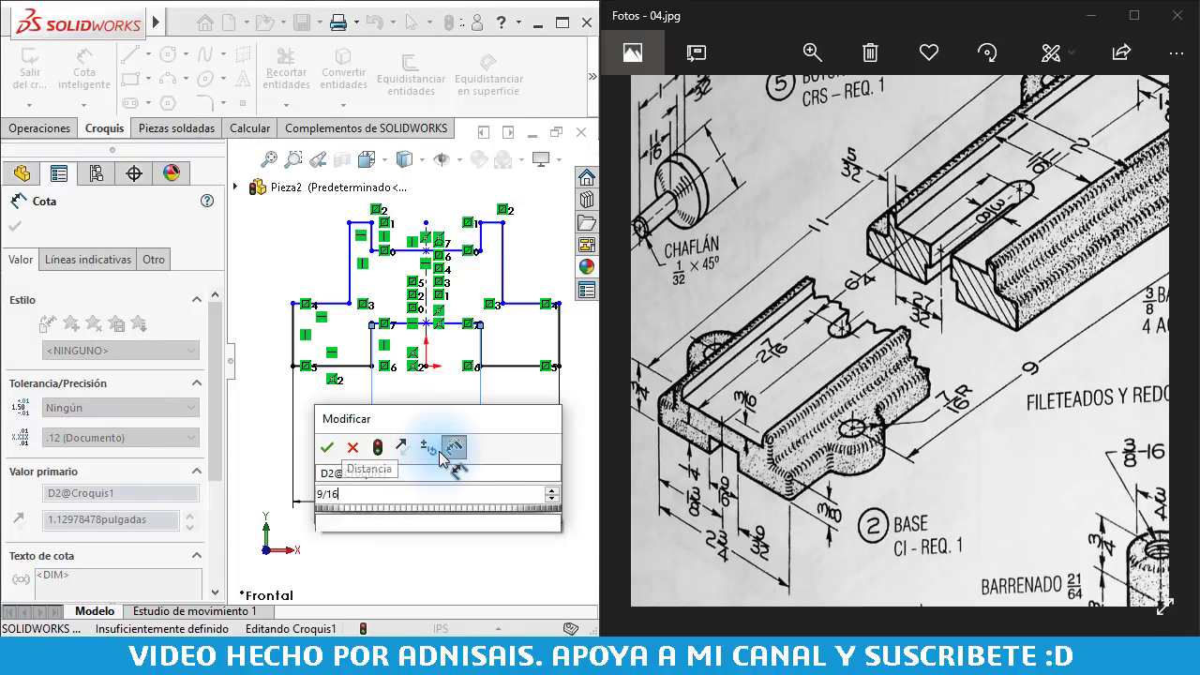
key(Return)
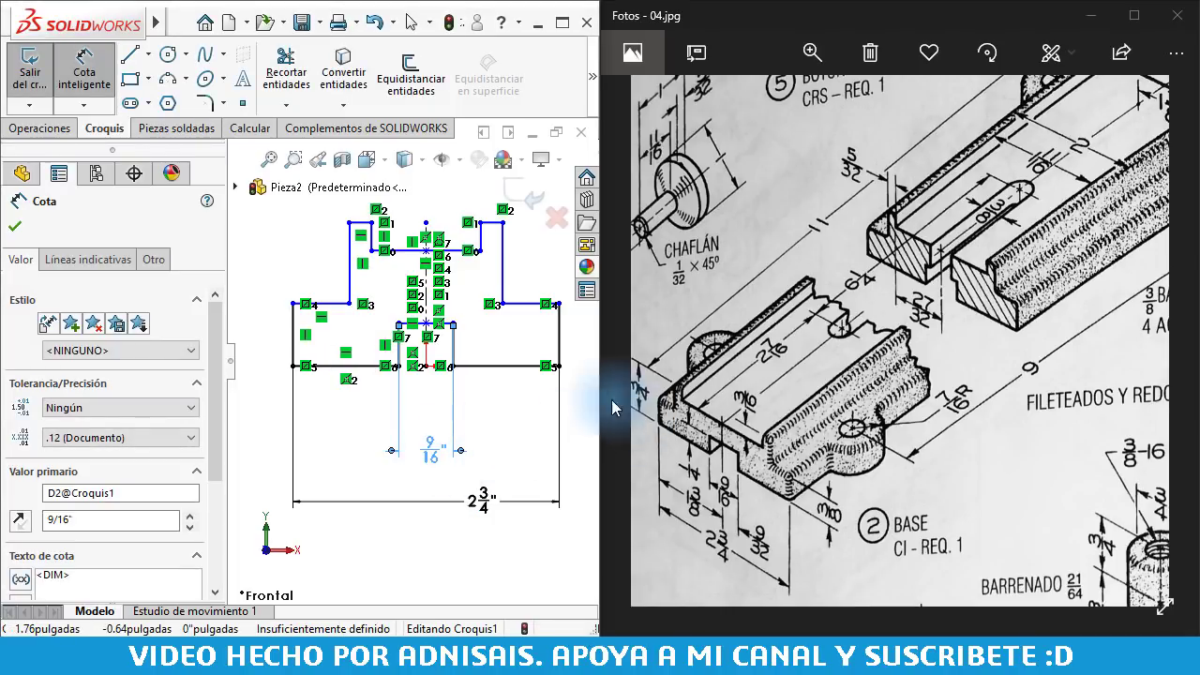
- Add the 3/4" overall height and the 3/8" left vertical line dimensions
click(329, 365)
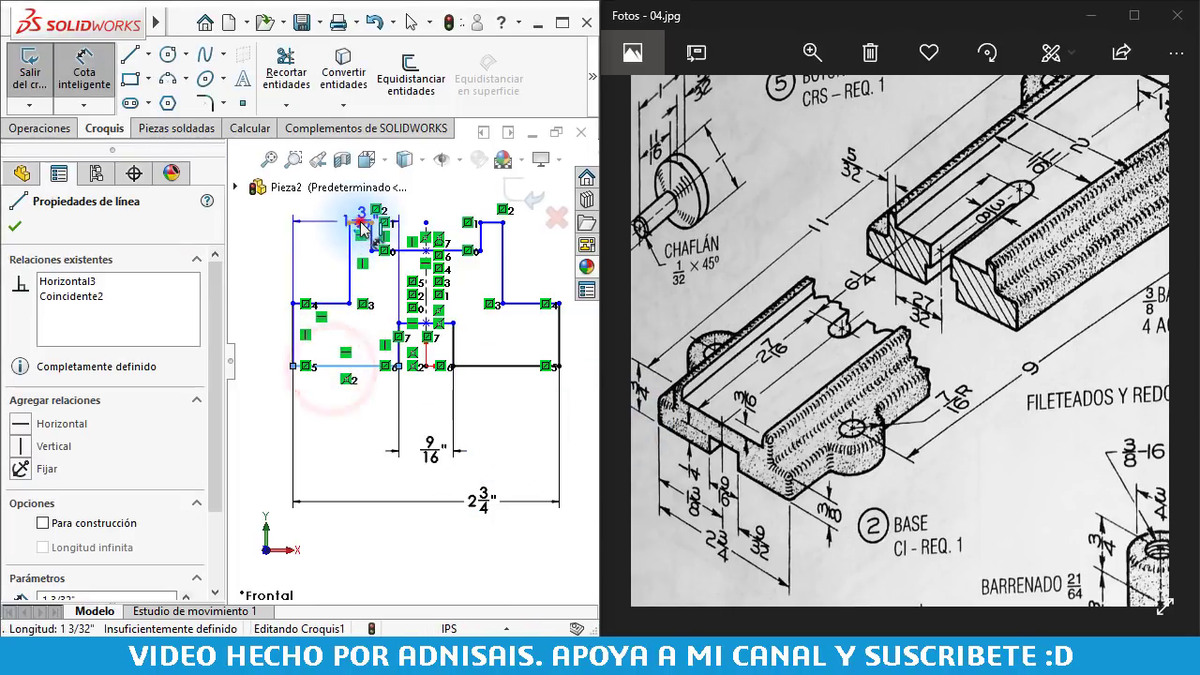
click(361, 222)
click(260, 267)
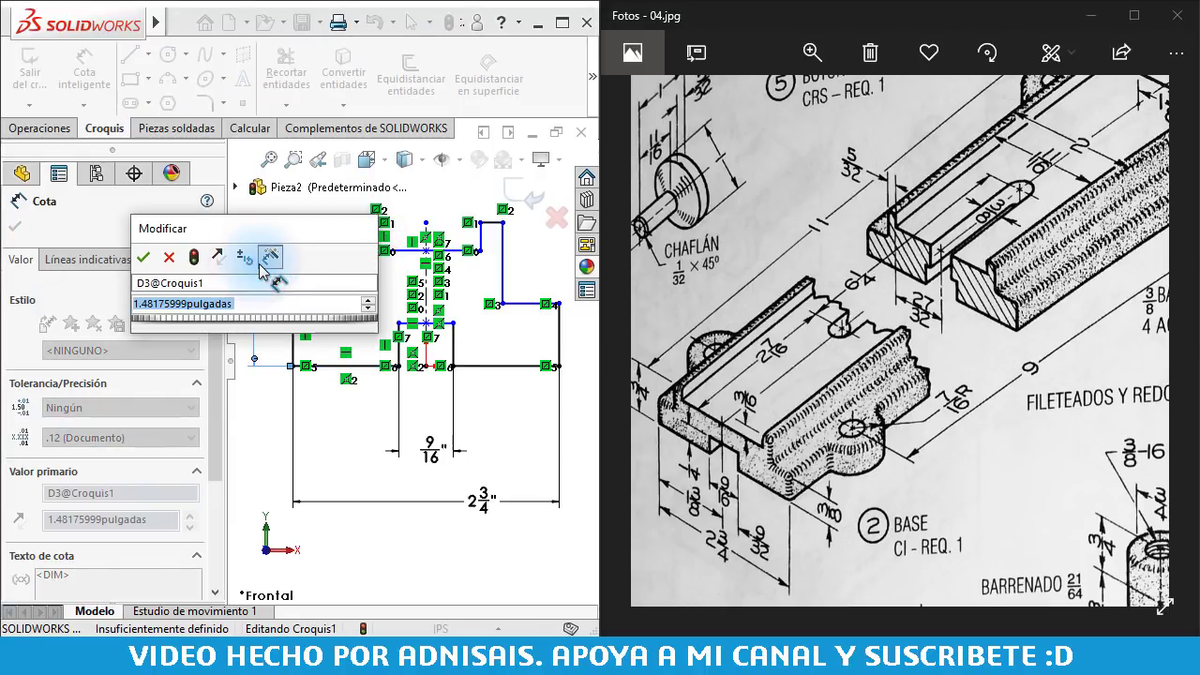
text(75)
key(Return)
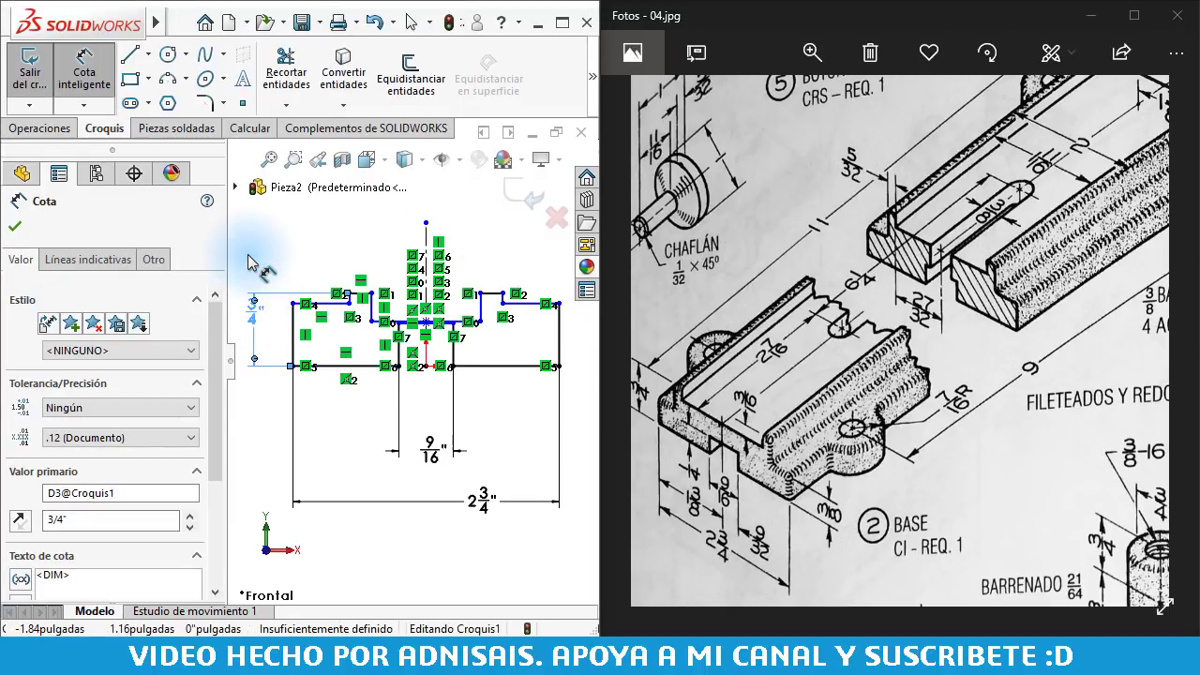
scroll(399, 328, down, 3)
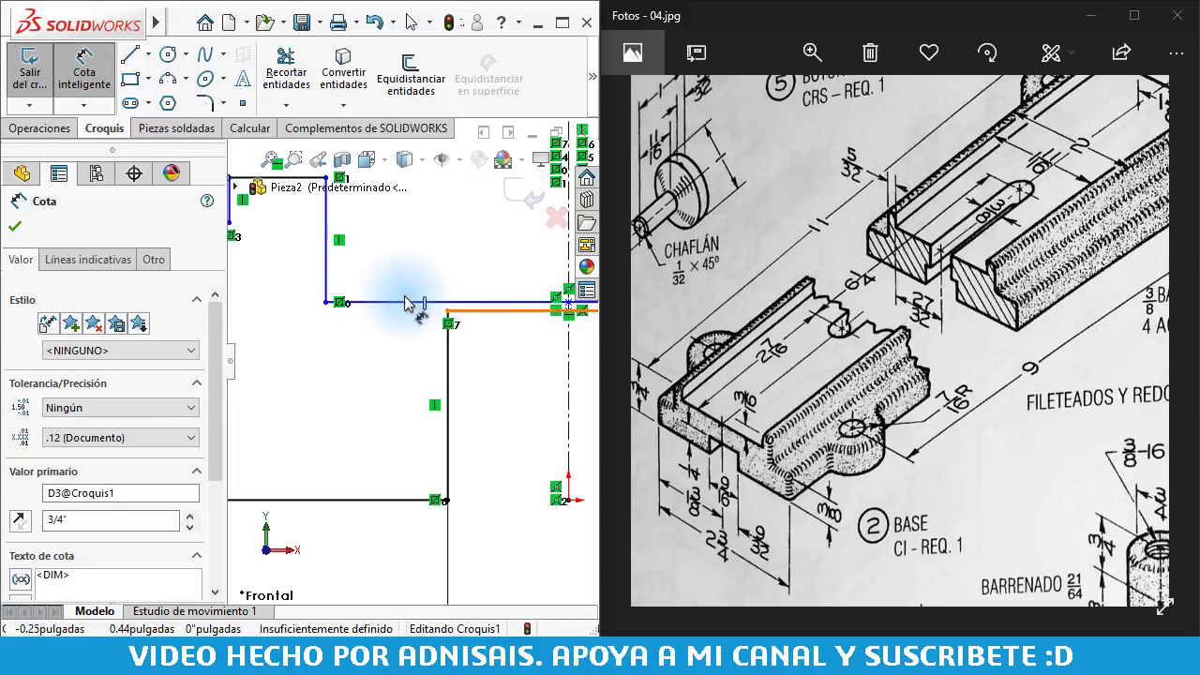
scroll(412, 314, up, 1)
scroll(392, 300, up, 2)
scroll(389, 326, up, 1)
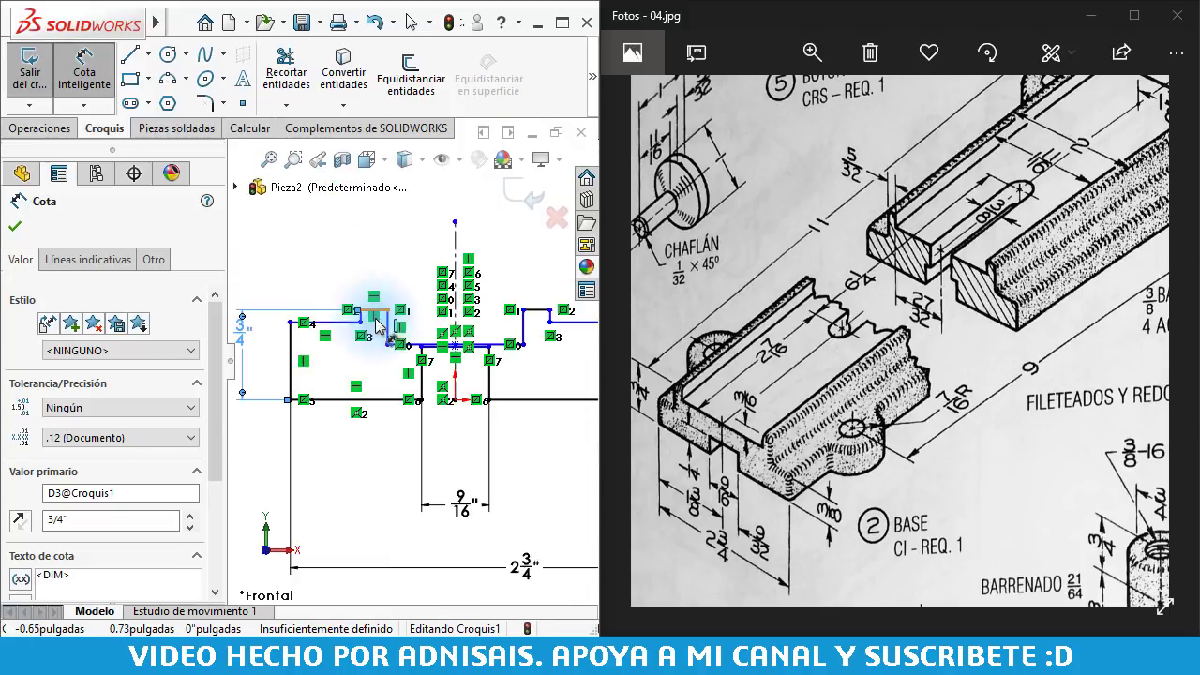
scroll(397, 337, up, 1)
scroll(375, 337, down, 1)
click(330, 345)
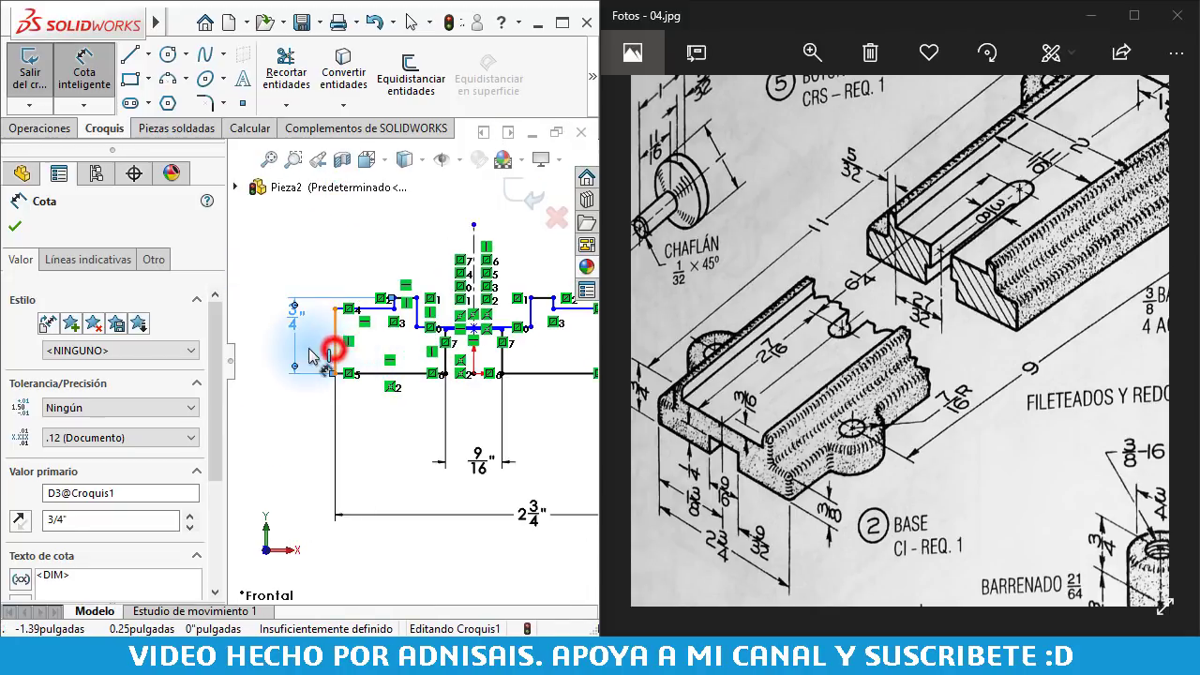
click(312, 348)
text(3)
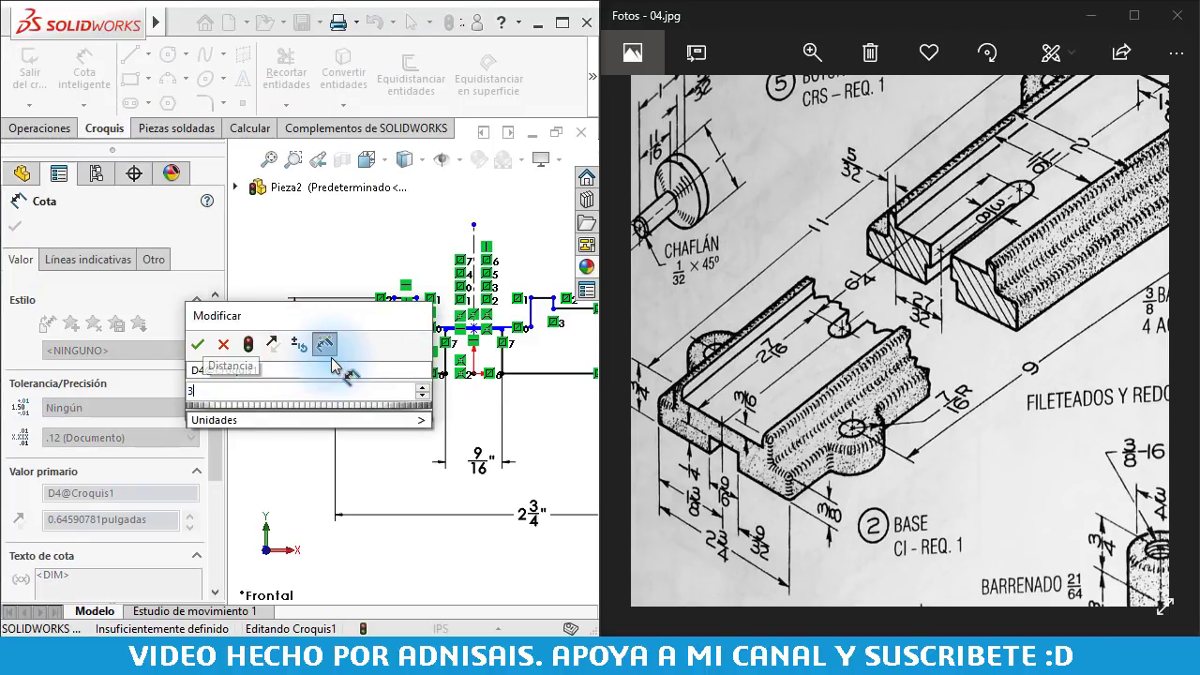
text(/8)
key(Return)
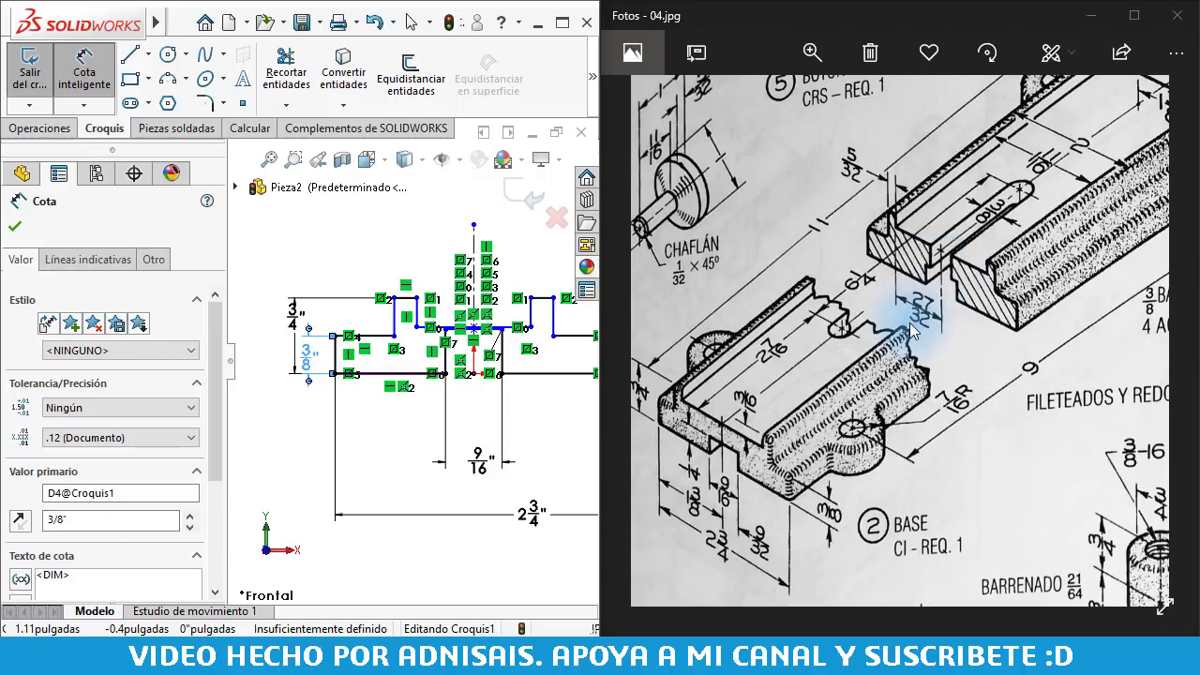
- Dimension the vertical step line height at 27/32"
scroll(442, 268, down, 2)
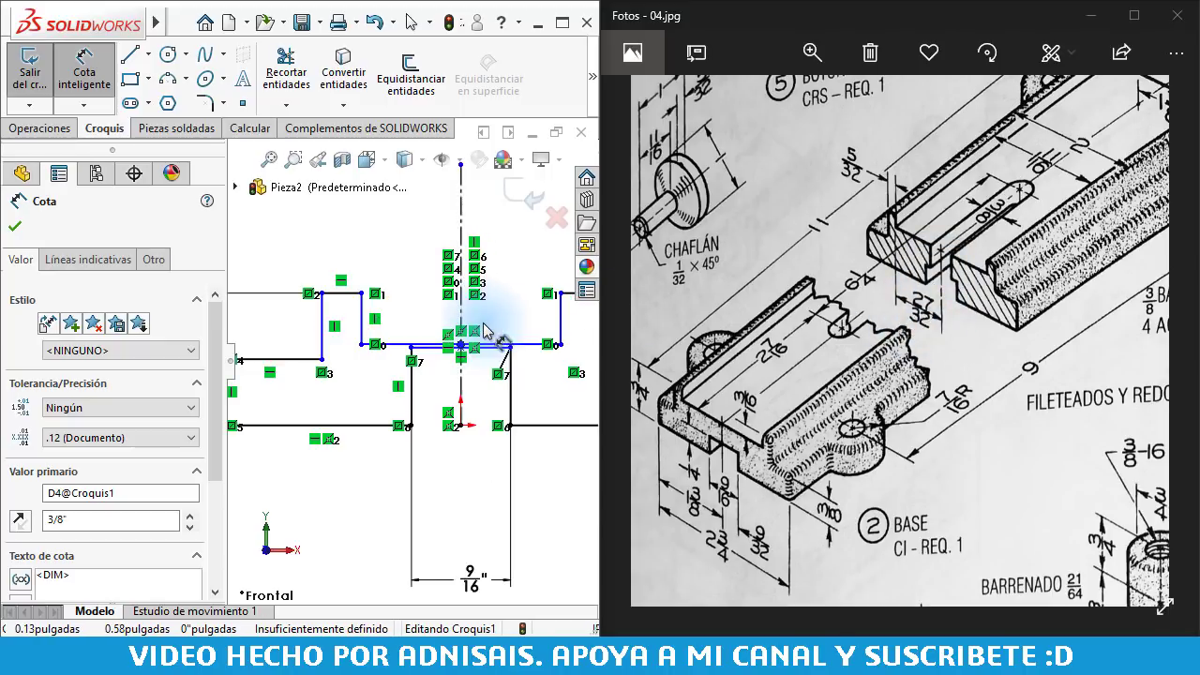
click(460, 232)
click(362, 309)
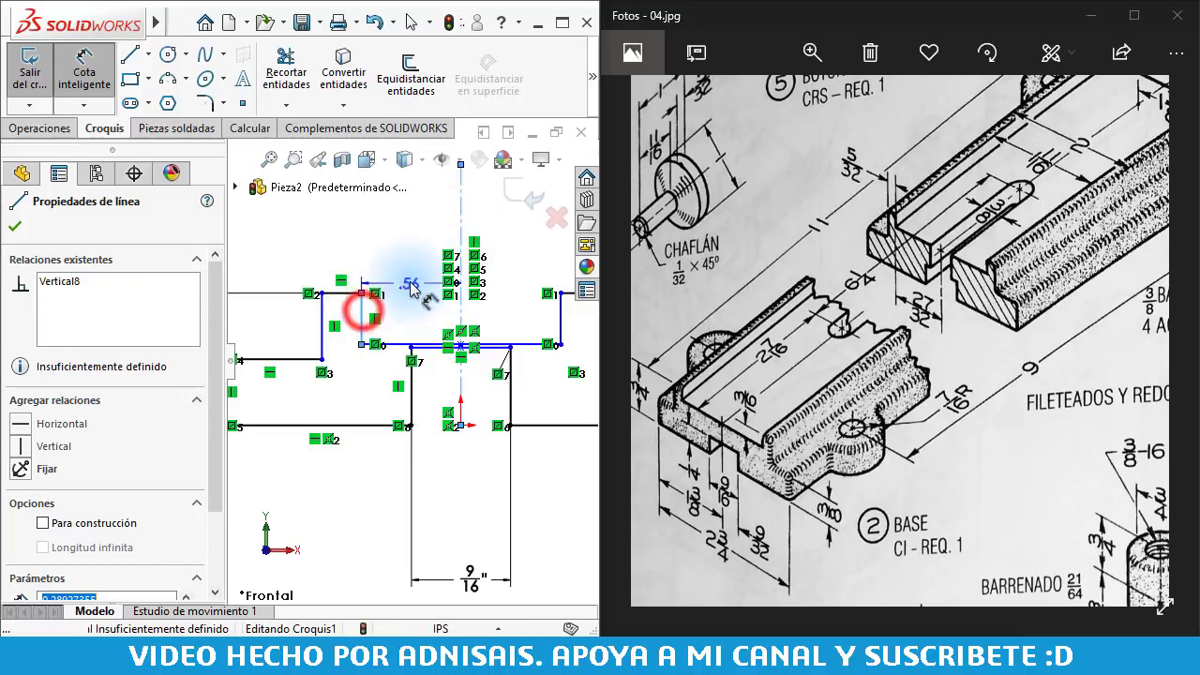
click(410, 281)
text(2)
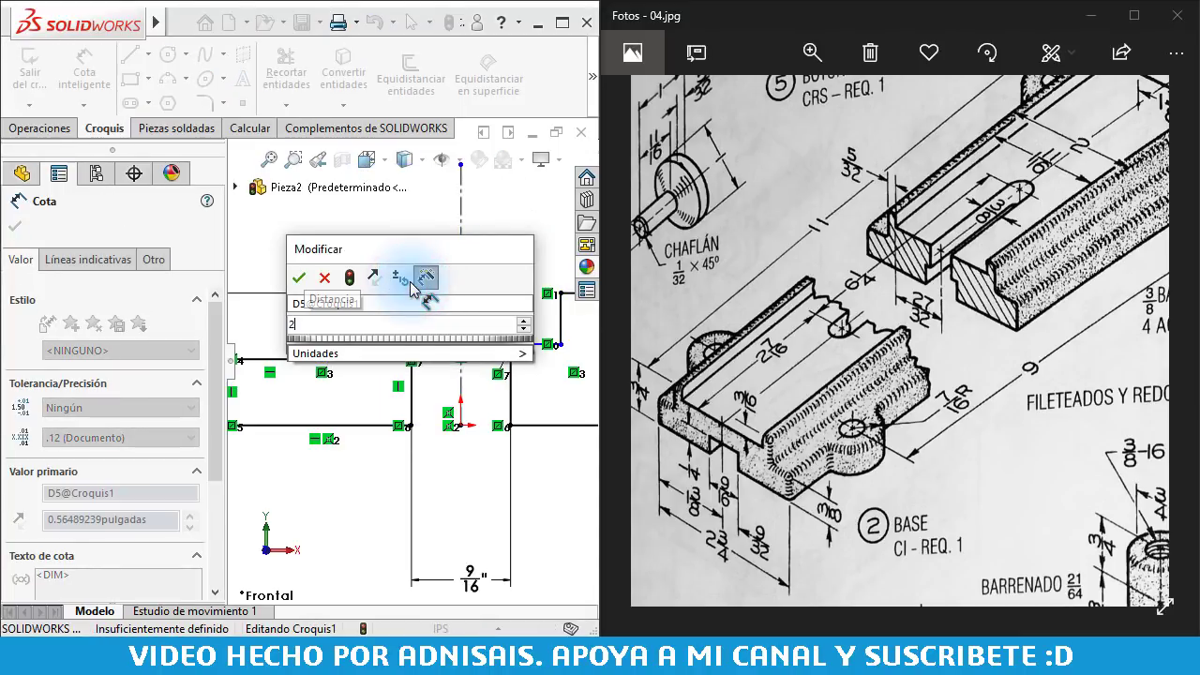
text(7/32)
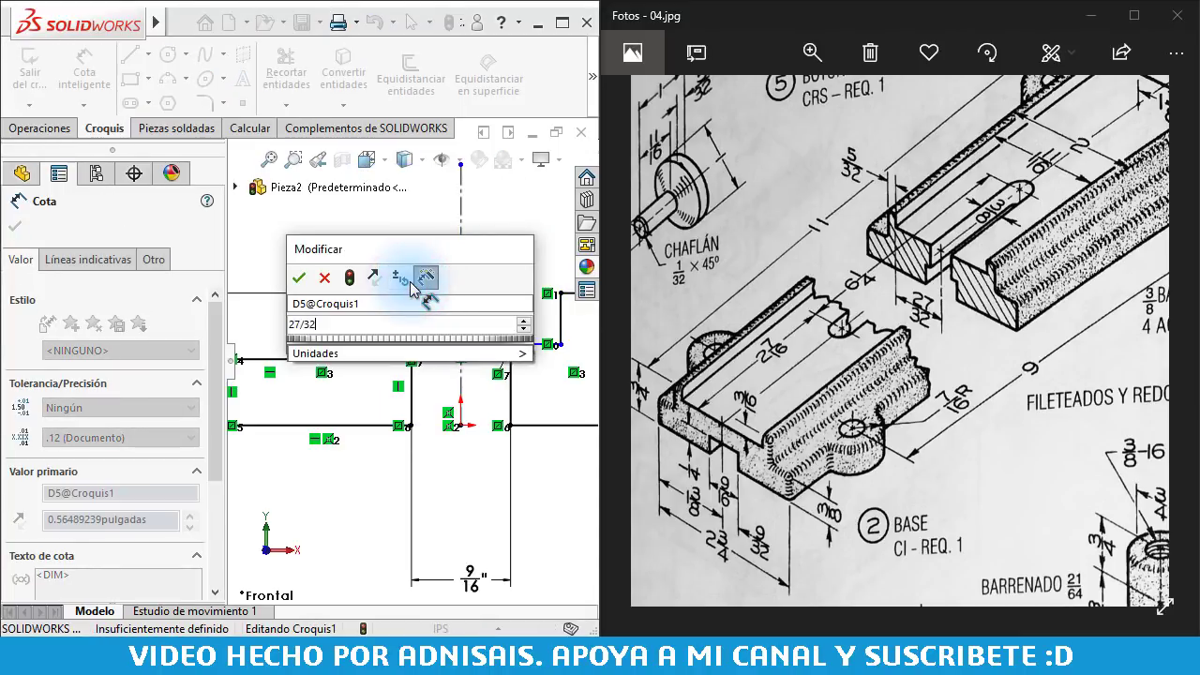
key(Return)
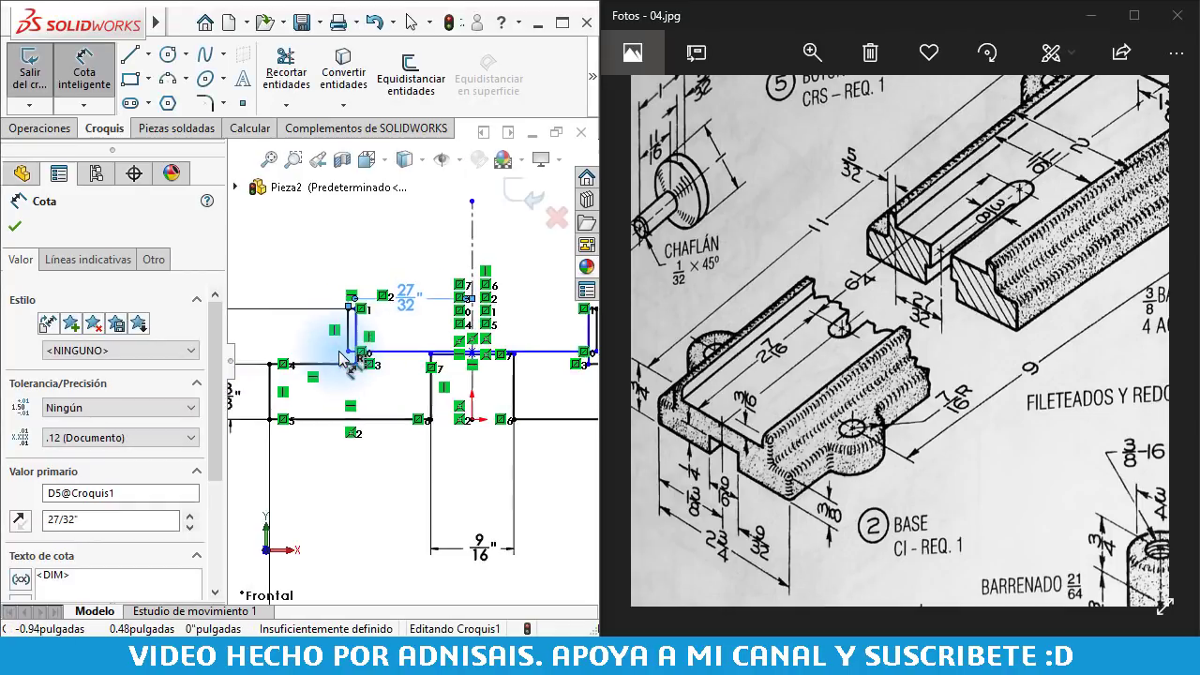
- Check the reference drawing and dimension the short top line at 5/32"
scroll(384, 347, down, 3)
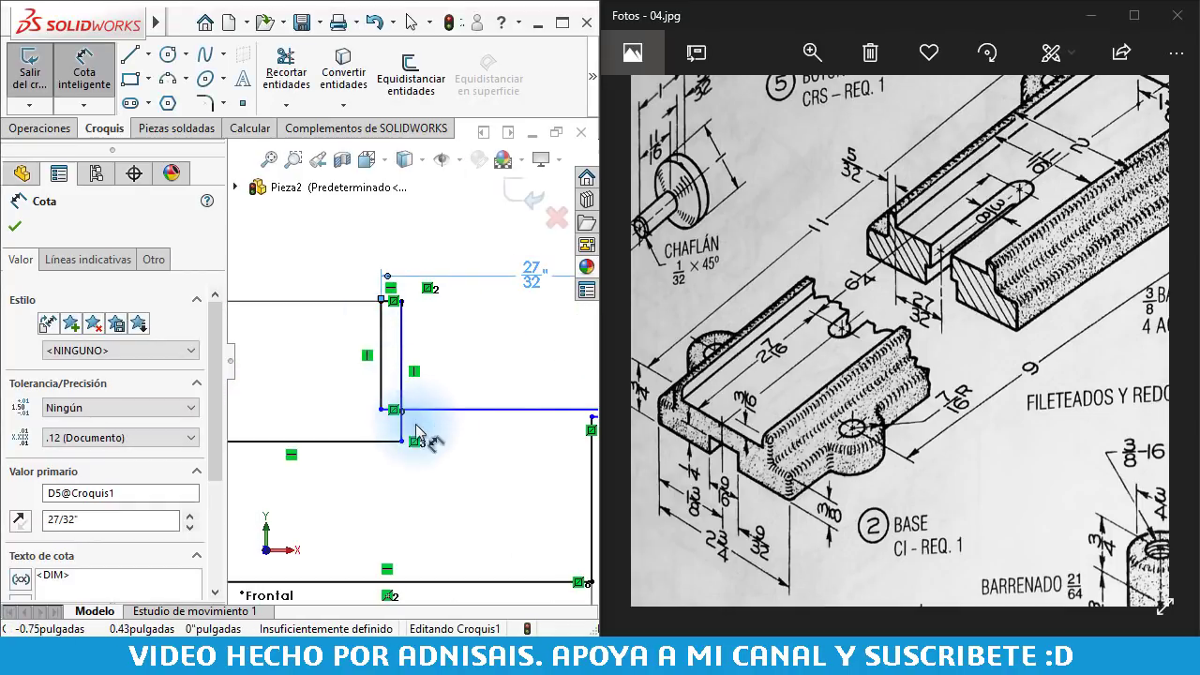
scroll(419, 409, up, 1)
scroll(419, 410, up, 1)
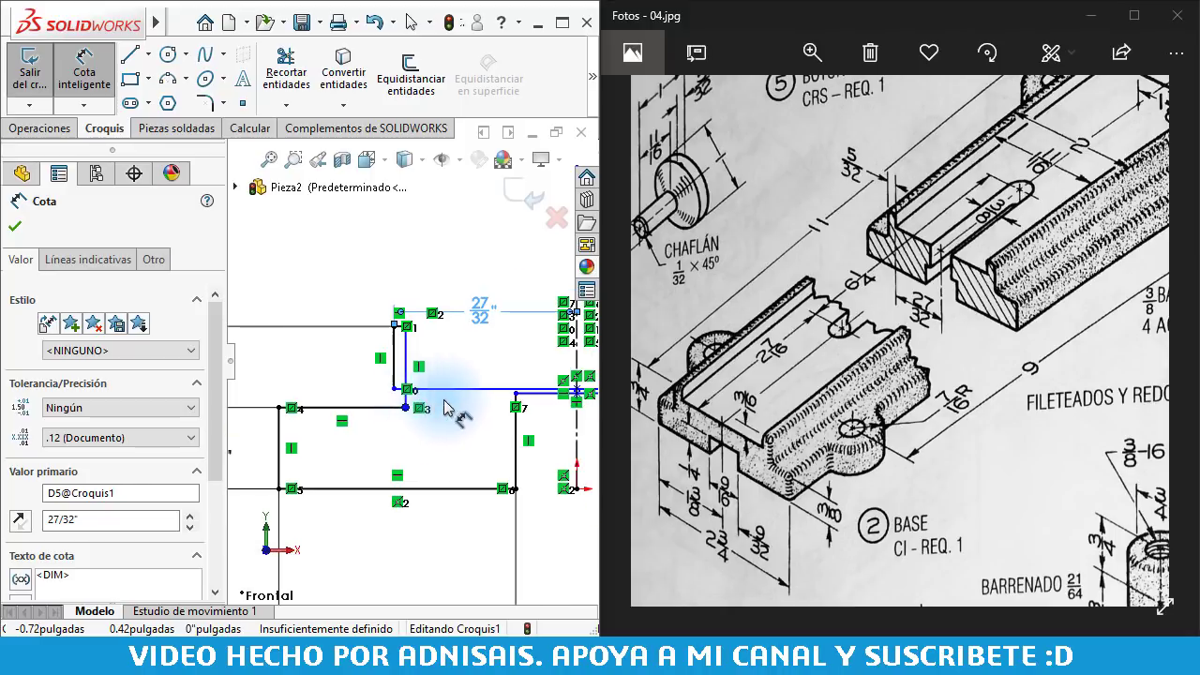
drag(900, 363, 856, 422)
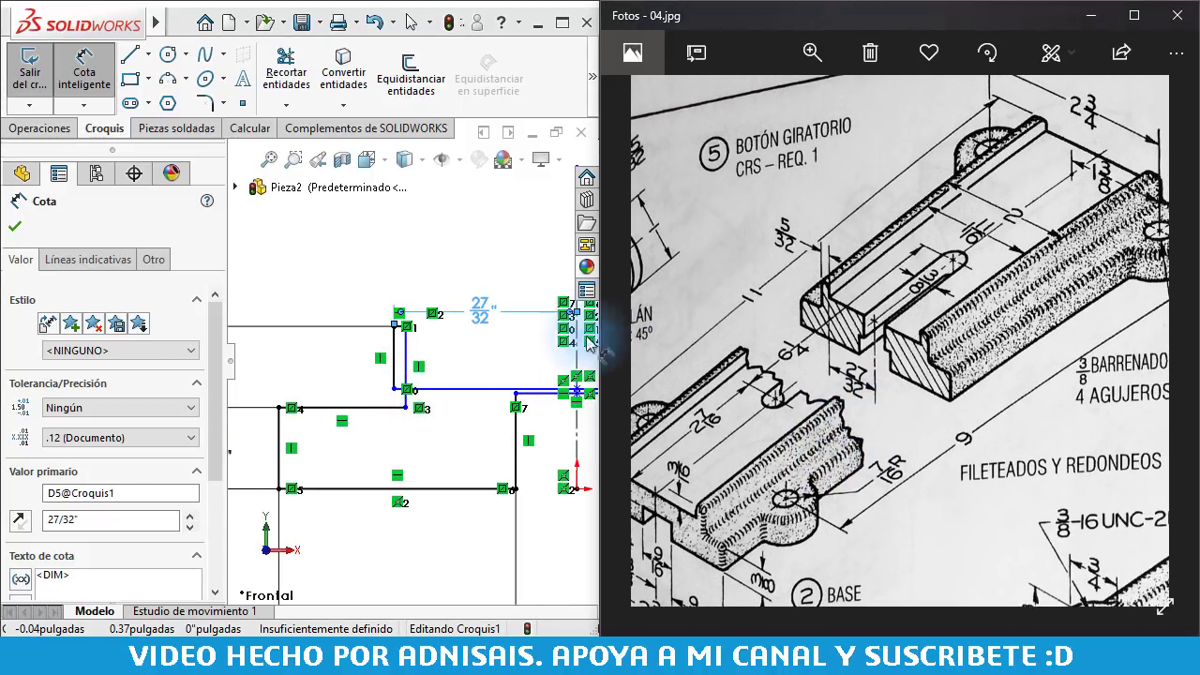
scroll(399, 317, down, 2)
scroll(415, 460, down, 1)
scroll(385, 466, down, 1)
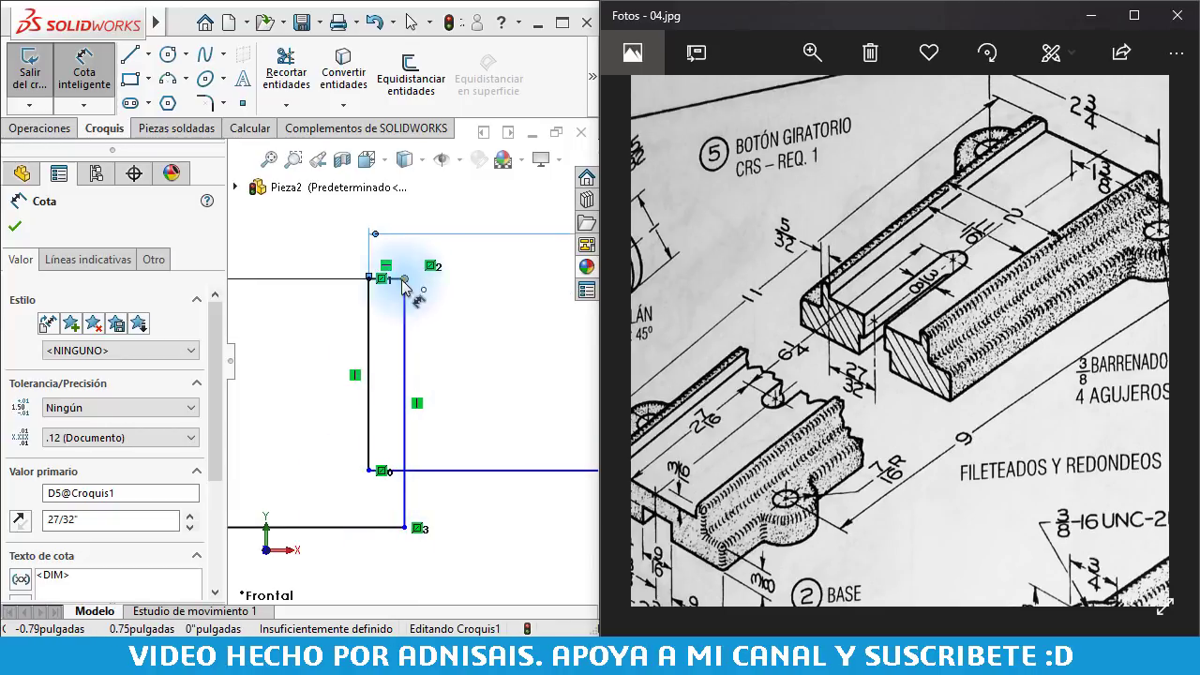
scroll(335, 277, up, 1)
scroll(327, 290, up, 1)
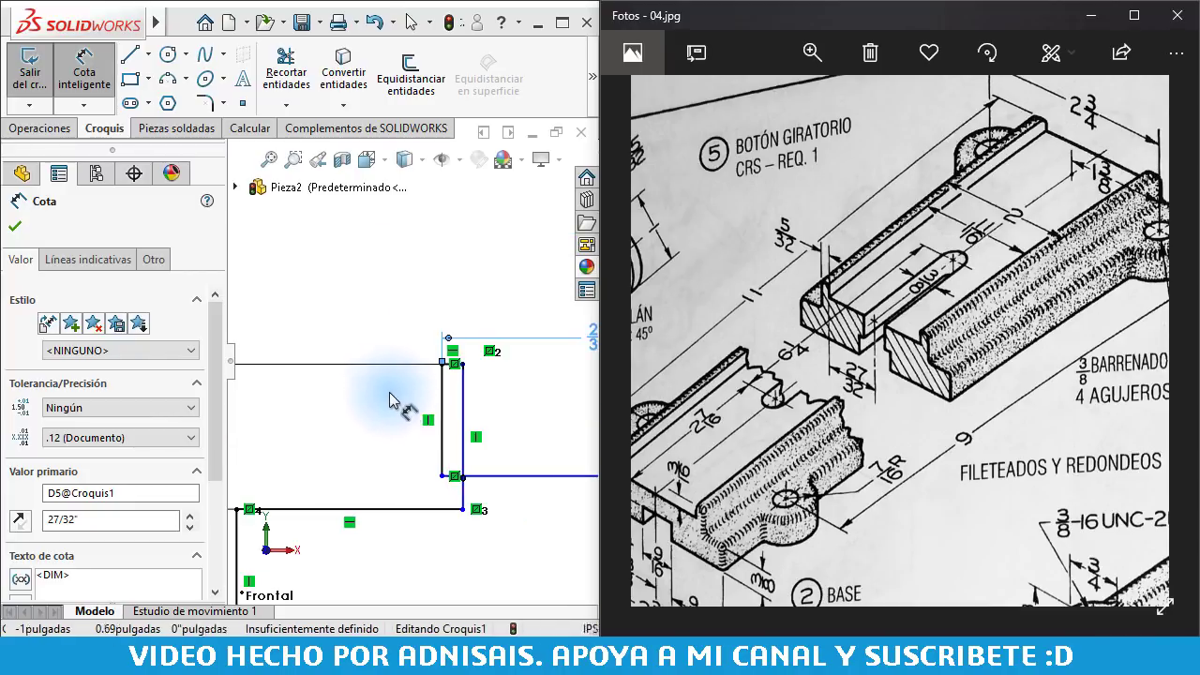
scroll(448, 361, down, 1)
click(472, 336)
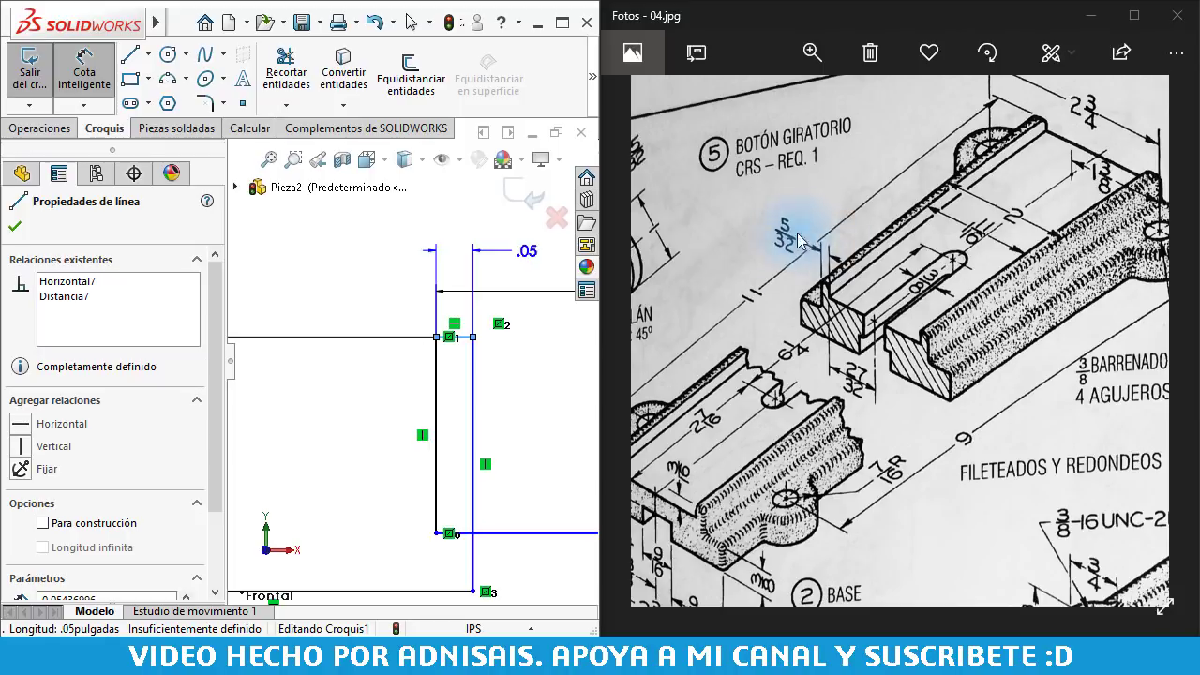
click(454, 230)
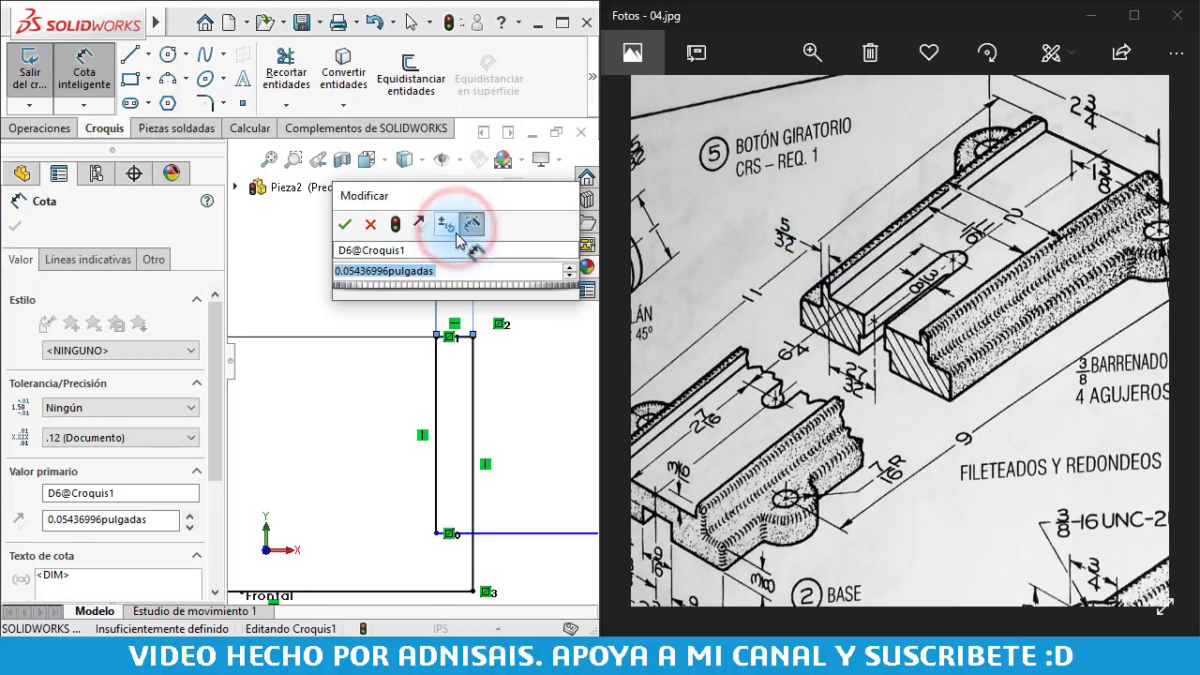
key(BackSpace)
text(=)
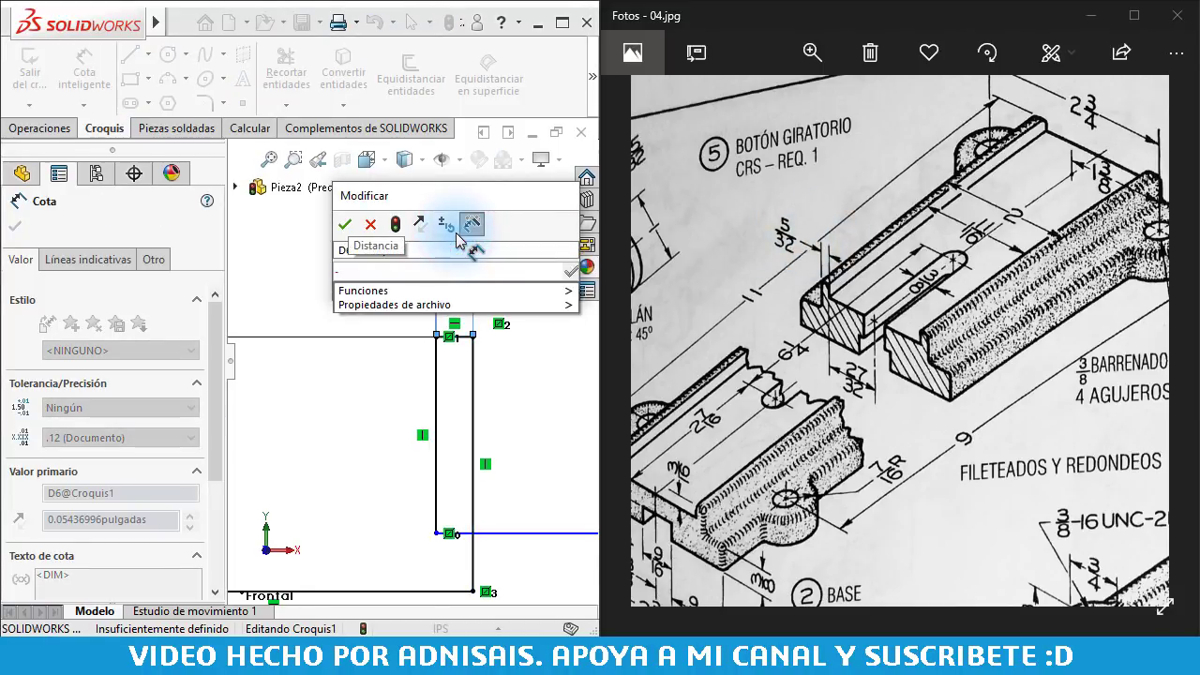
text(5/3)
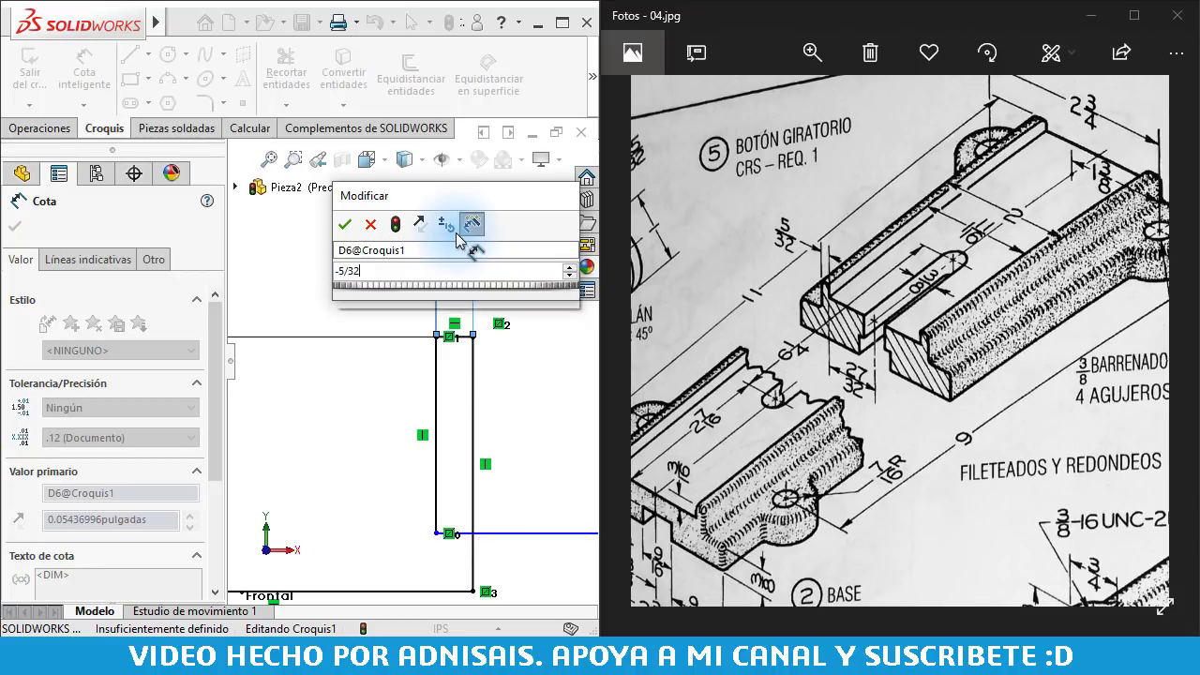
text(2)
key(Return)
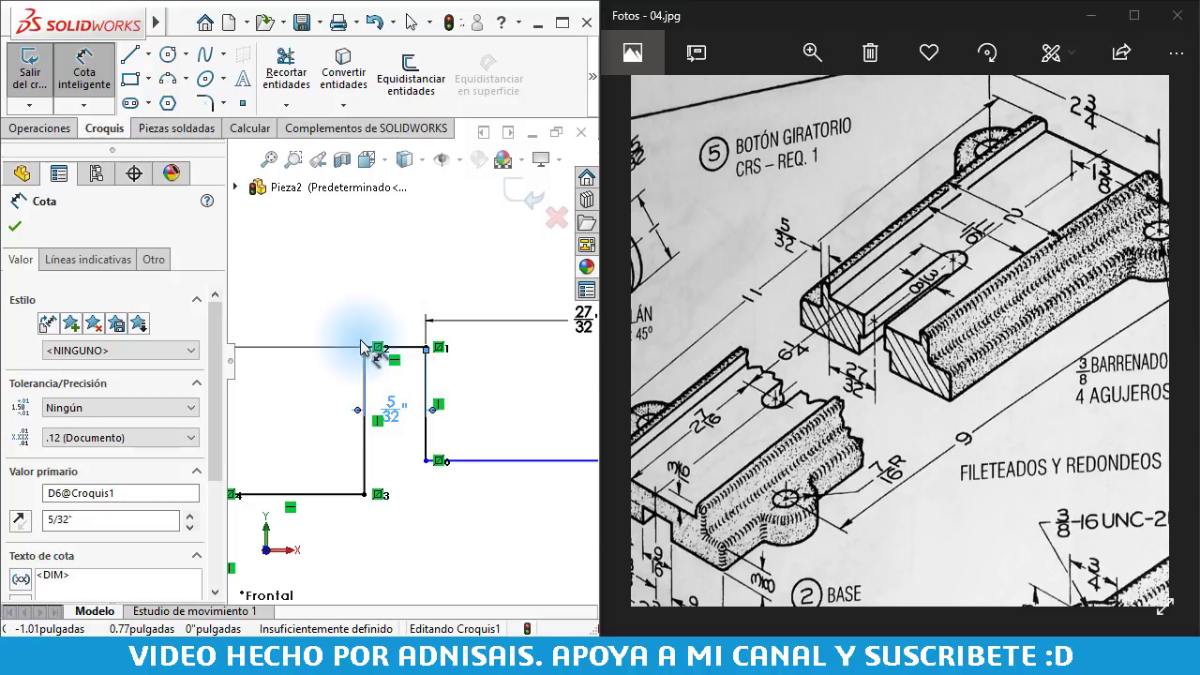
- Move the 5/32 label left and dimension the short vertical line at 27/32"
scroll(396, 356, up, 2)
scroll(401, 412, up, 2)
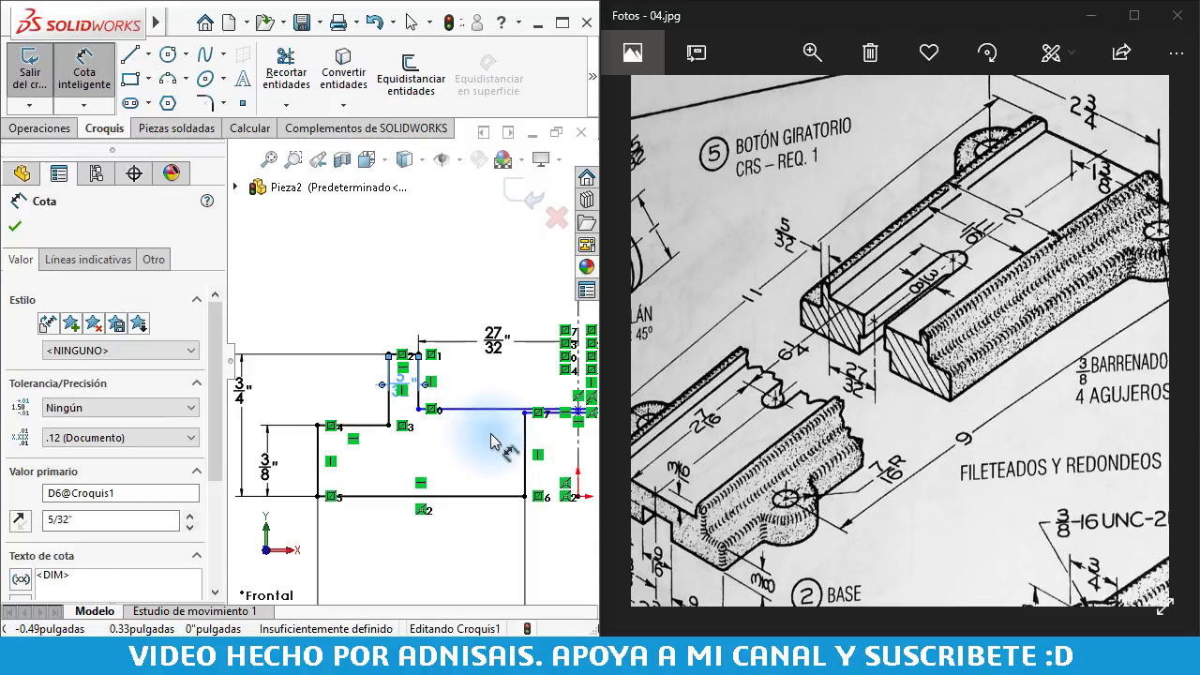
drag(980, 415, 1052, 363)
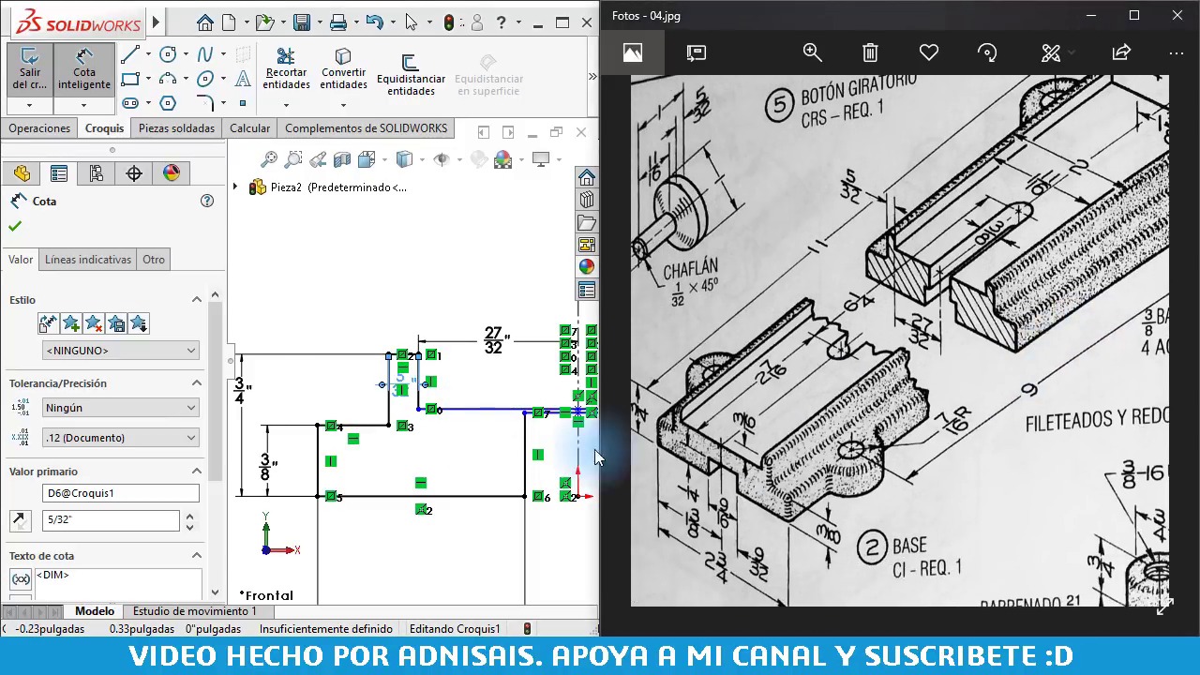
click(417, 394)
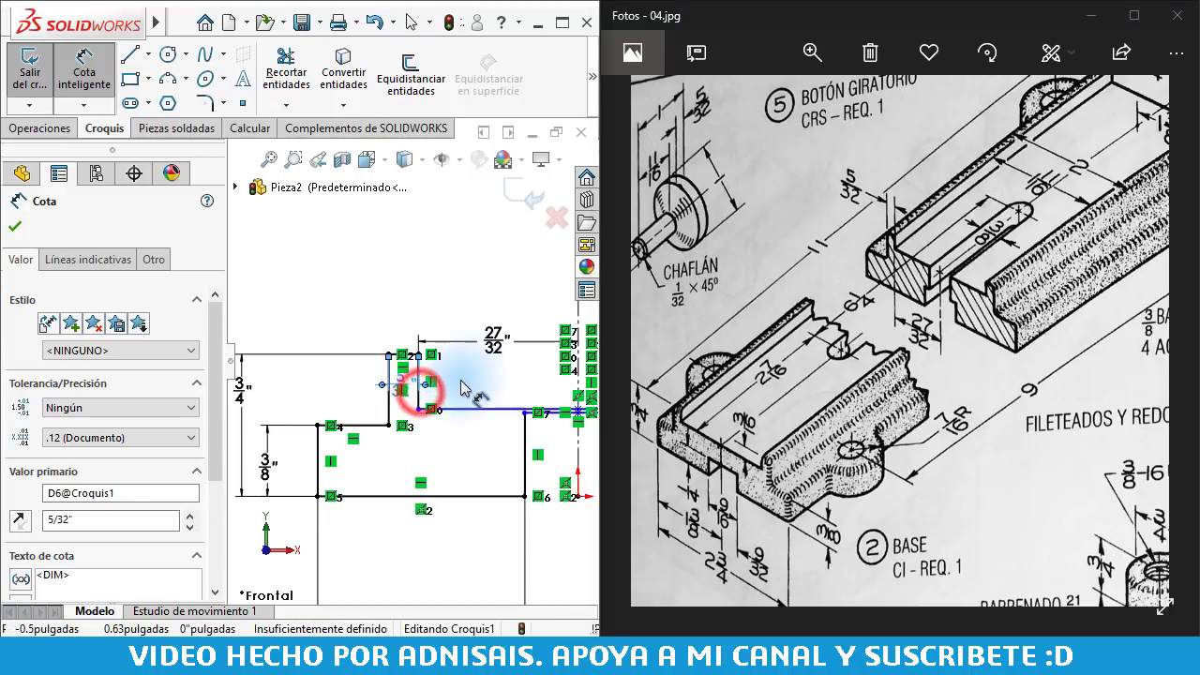
scroll(417, 394, down, 1)
scroll(410, 398, down, 1)
drag(384, 375, 316, 375)
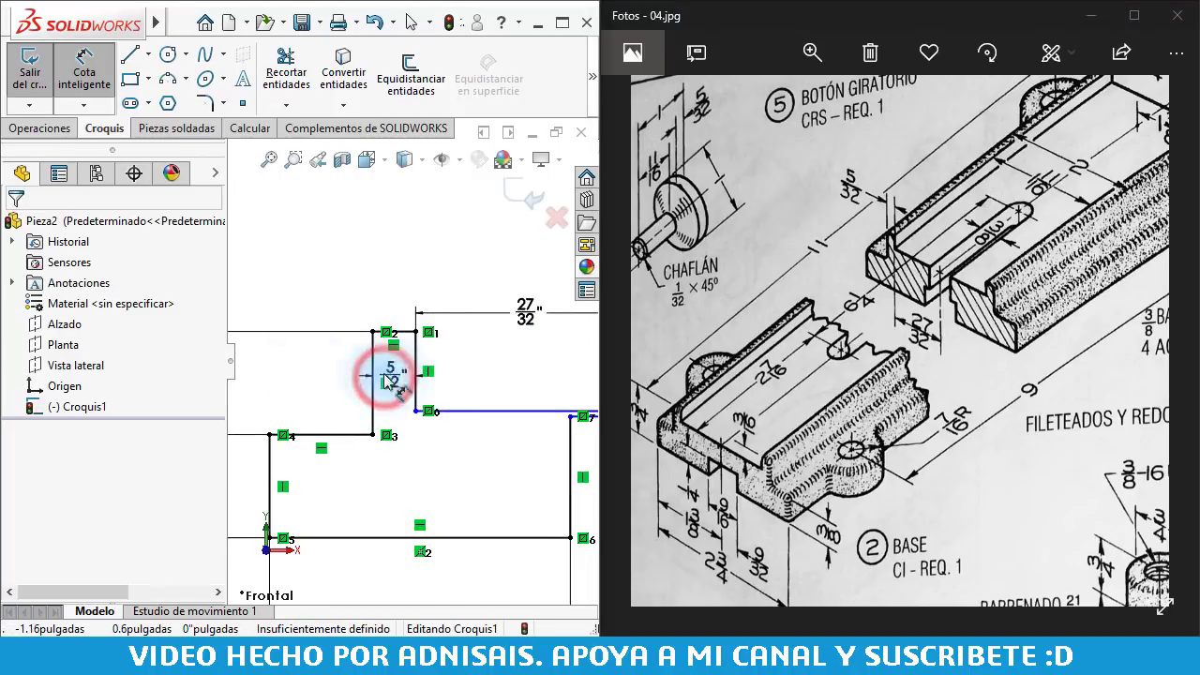
click(415, 389)
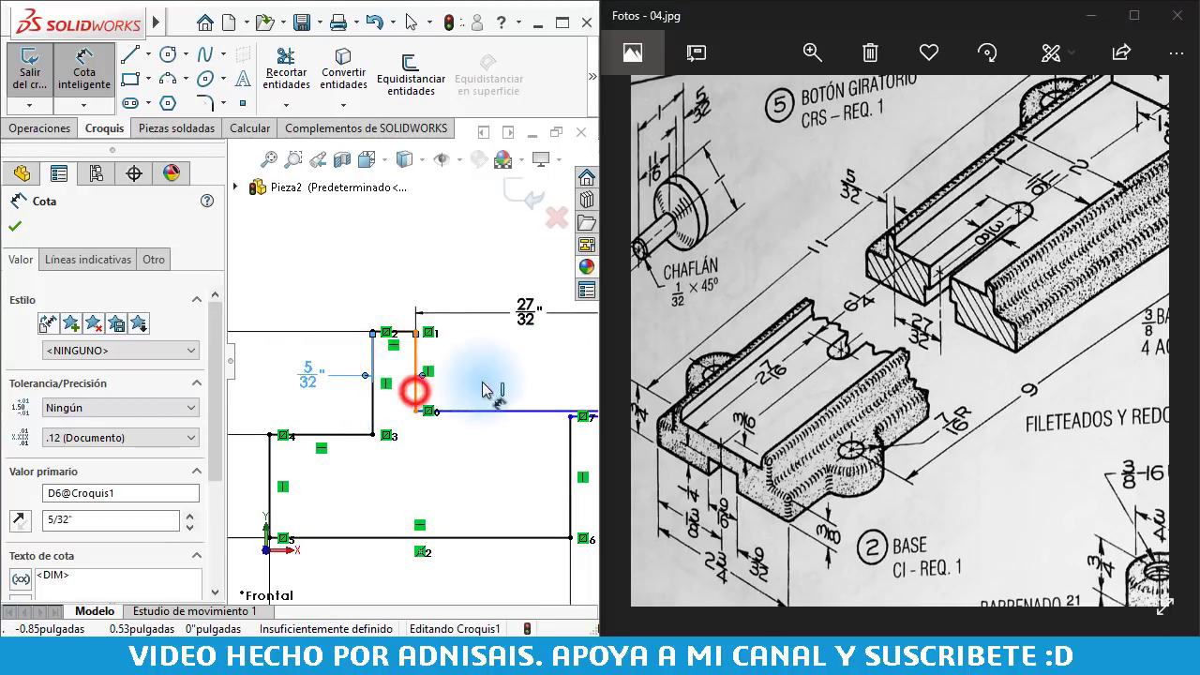
click(474, 267)
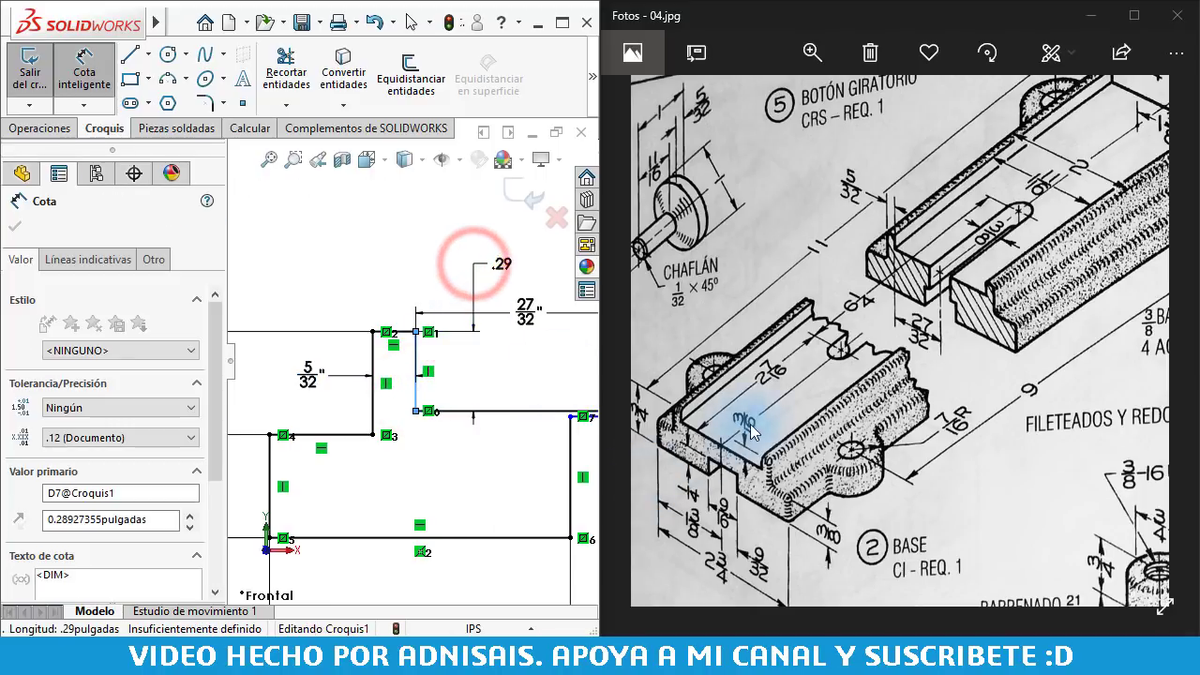
text(27/32)
text(3/1)
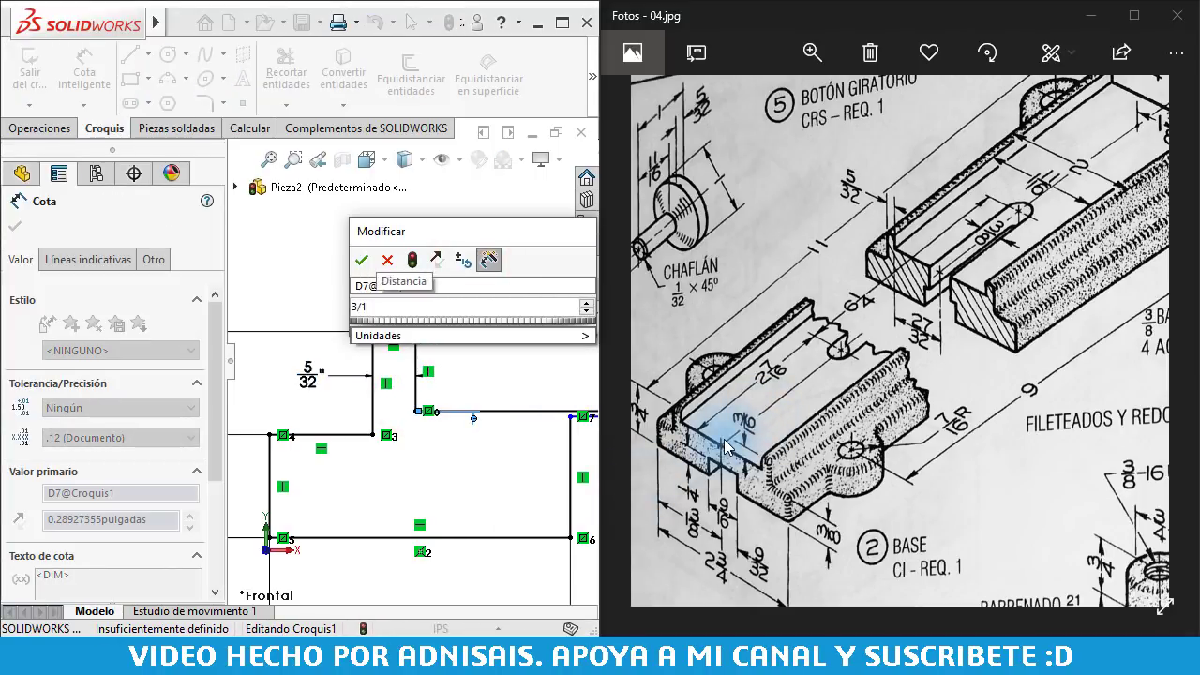
key(Return)
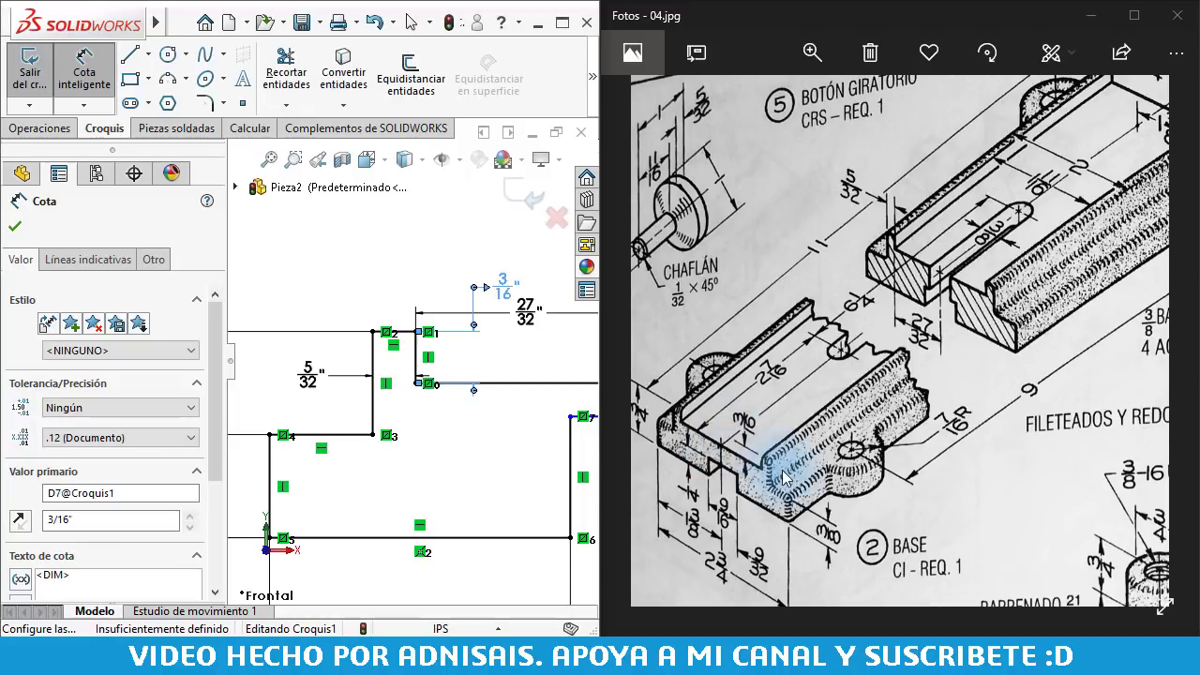
- Set the vertical line beside the lower step to .2 (3/16"), fully defining the sketch
scroll(558, 408, up, 3)
scroll(549, 409, down, 1)
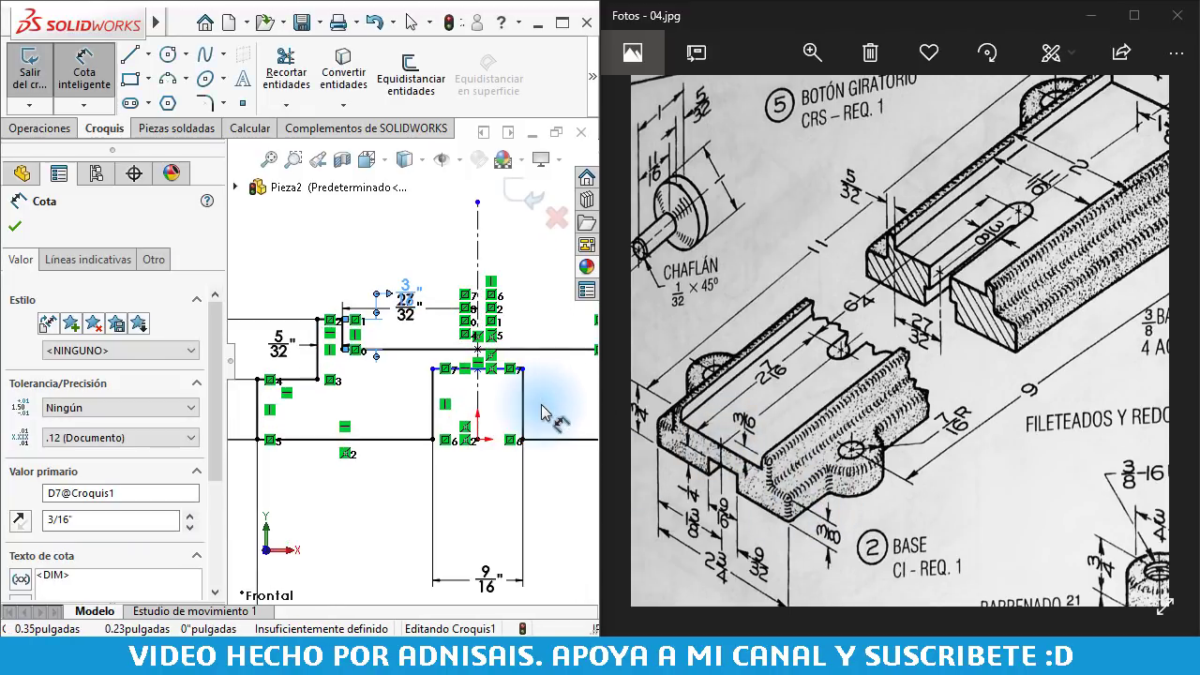
click(433, 426)
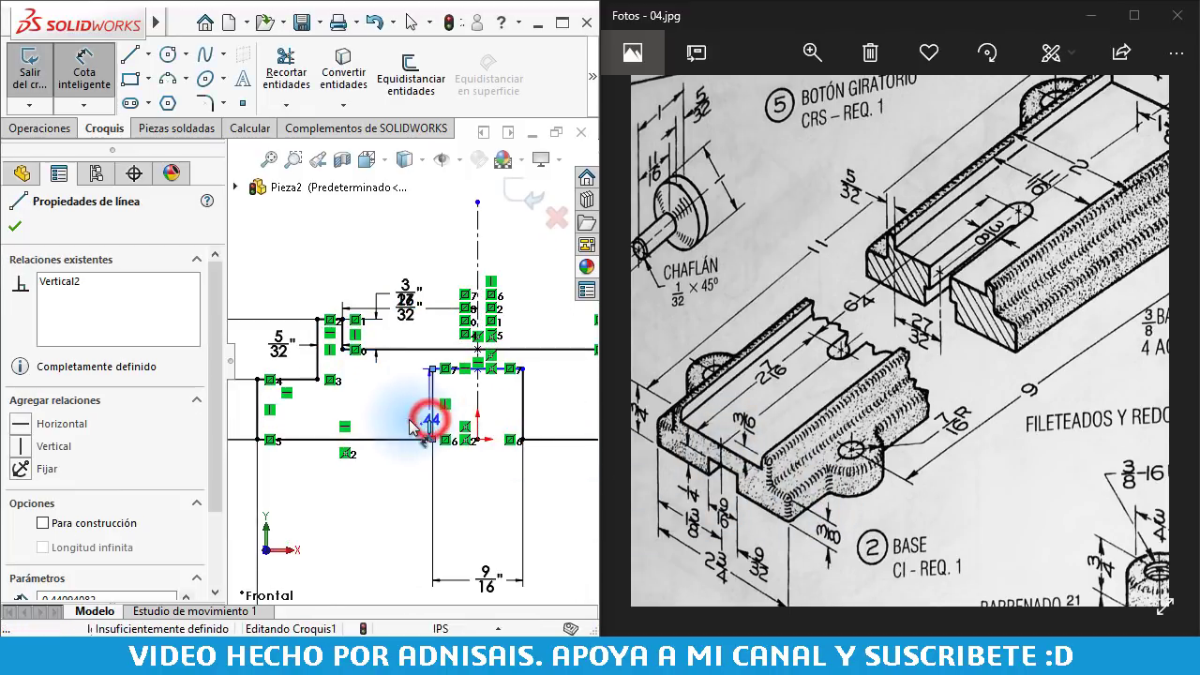
click(412, 427)
text(.2)
key(Return)
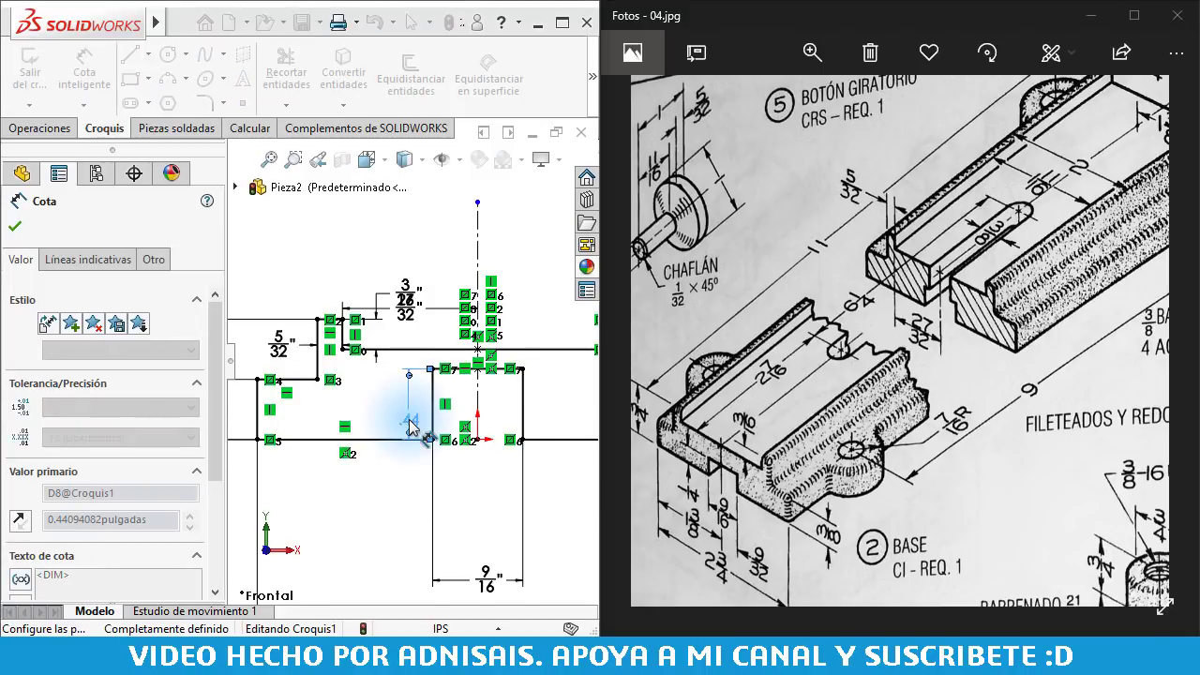
scroll(440, 427, up, 2)
key(Escape)
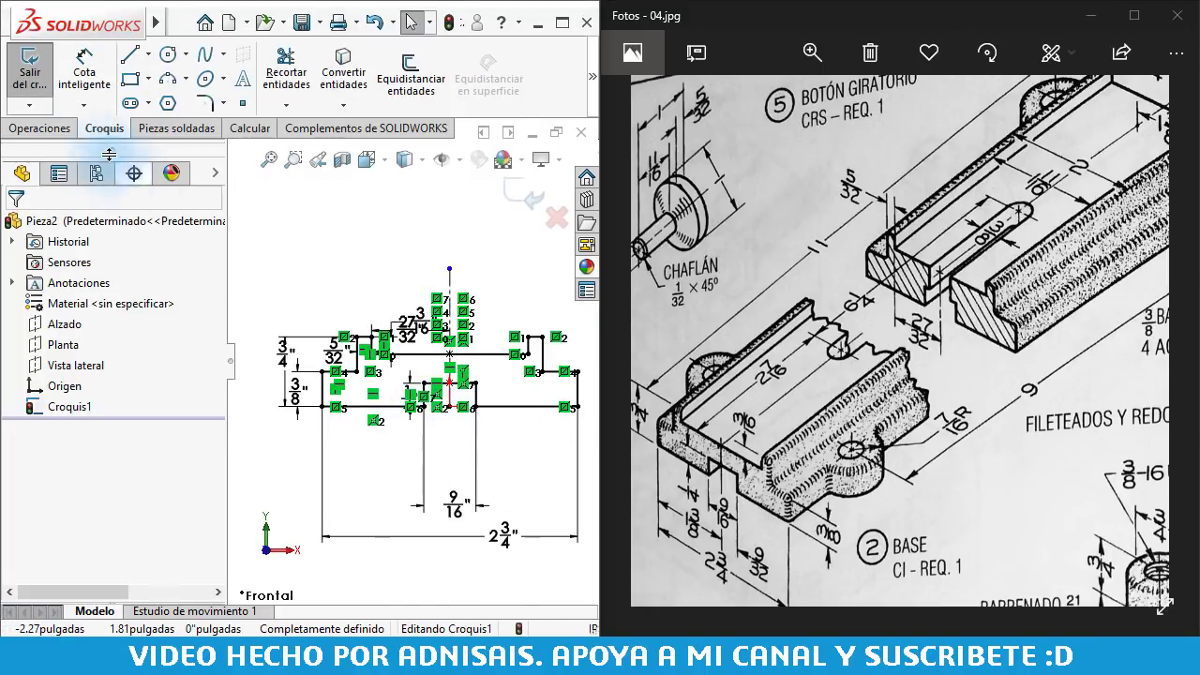
- Extrude the profile 11" with Mid Plane into Saliente-Extruir1 and compare against the reference drawing
click(39, 127)
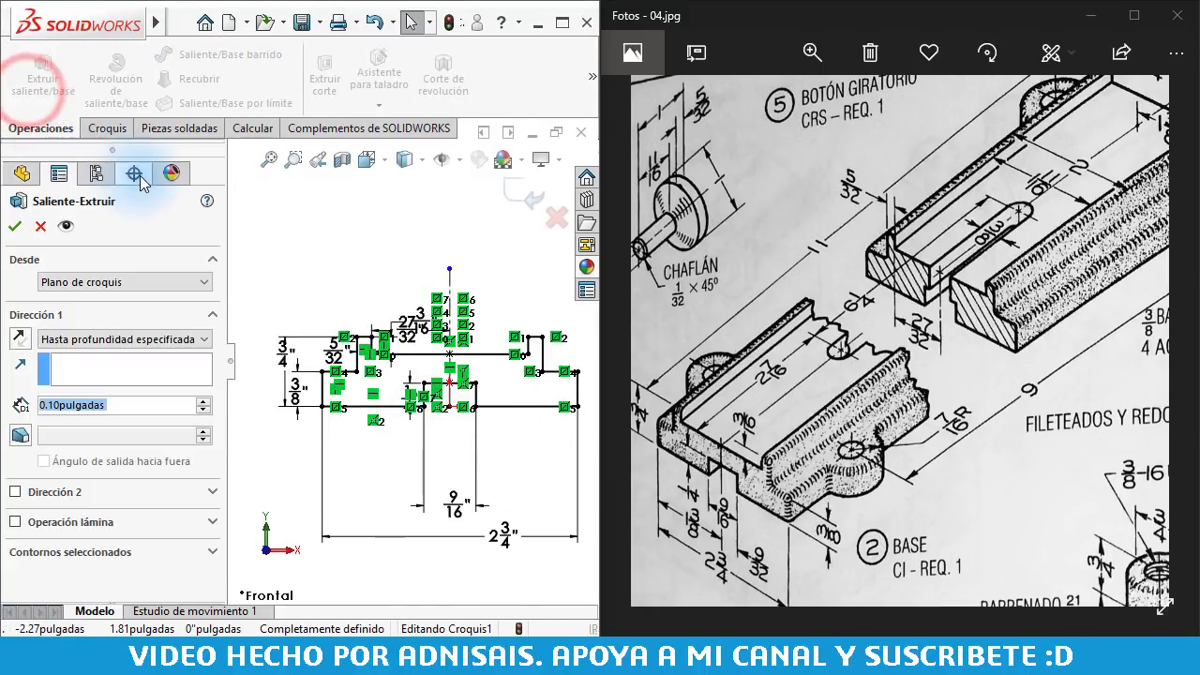
click(110, 339)
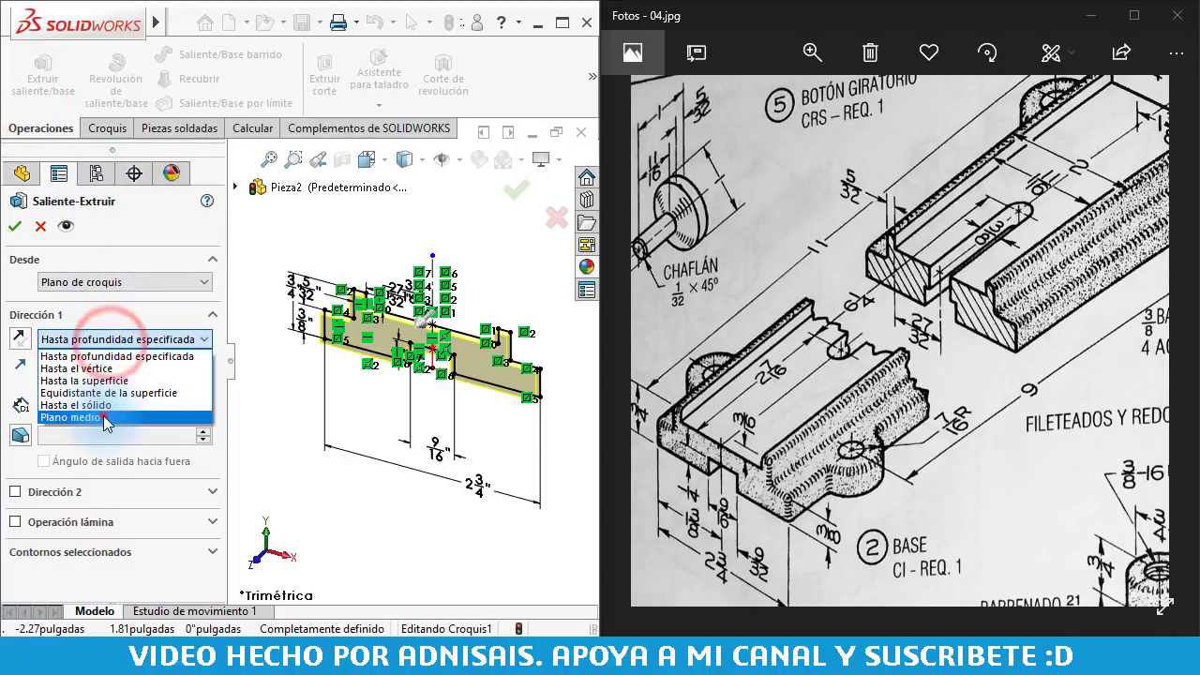
click(103, 416)
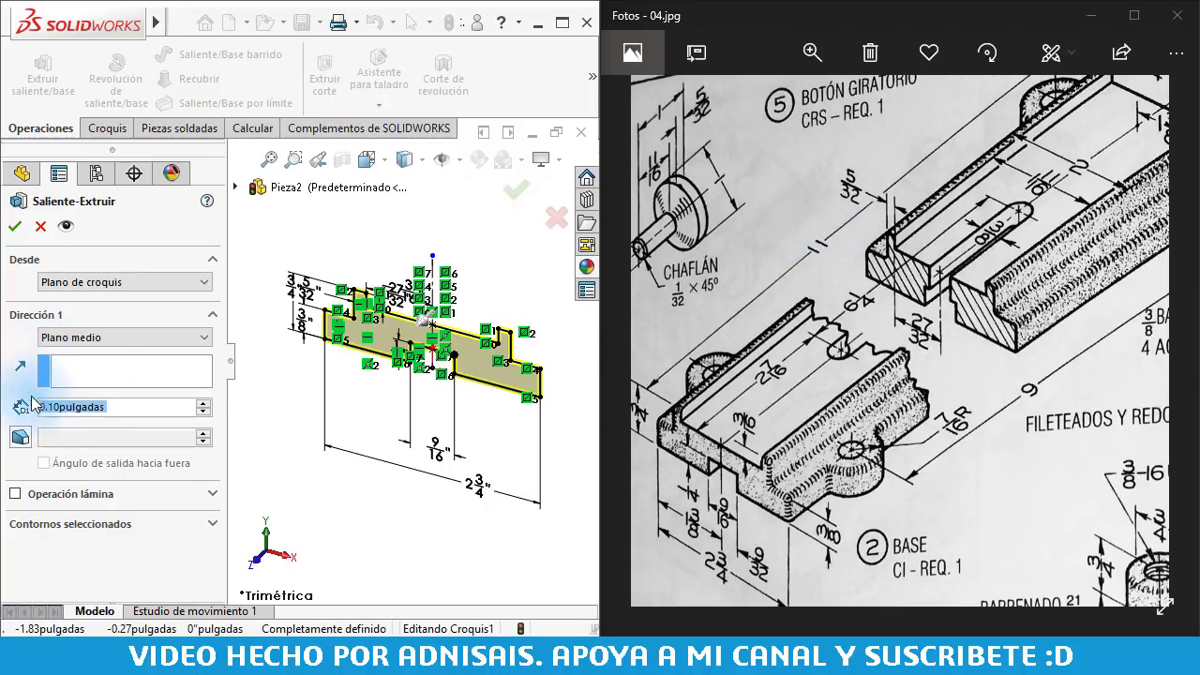
text(11)
key(Return)
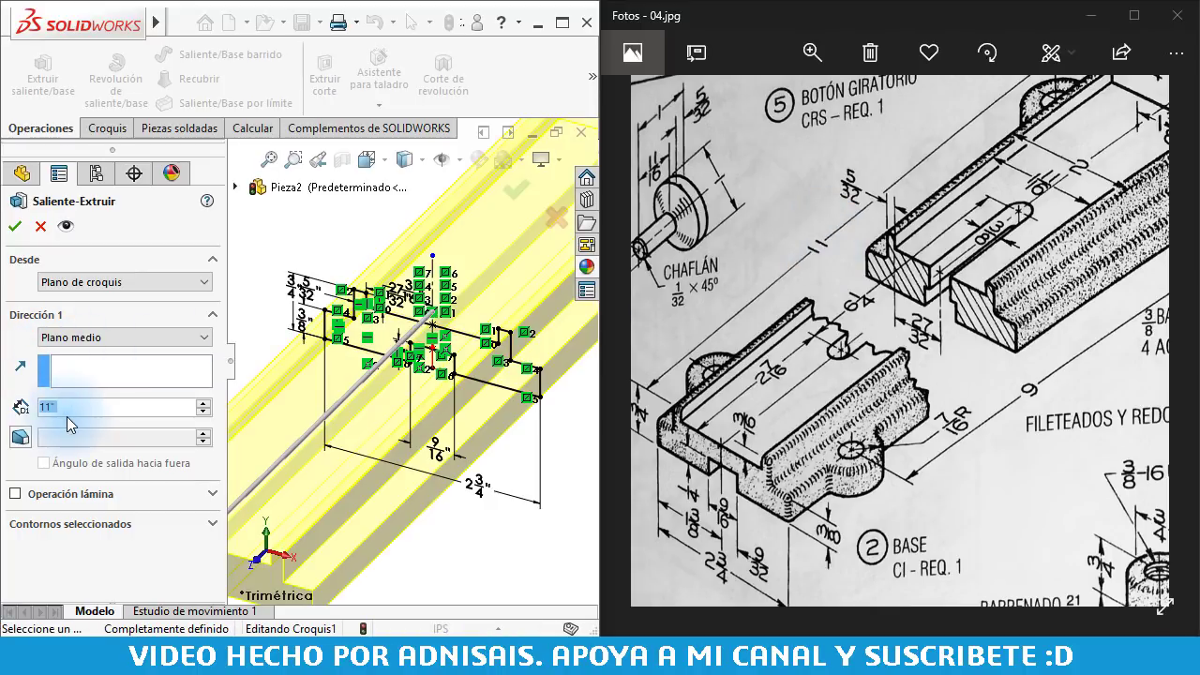
key(Return)
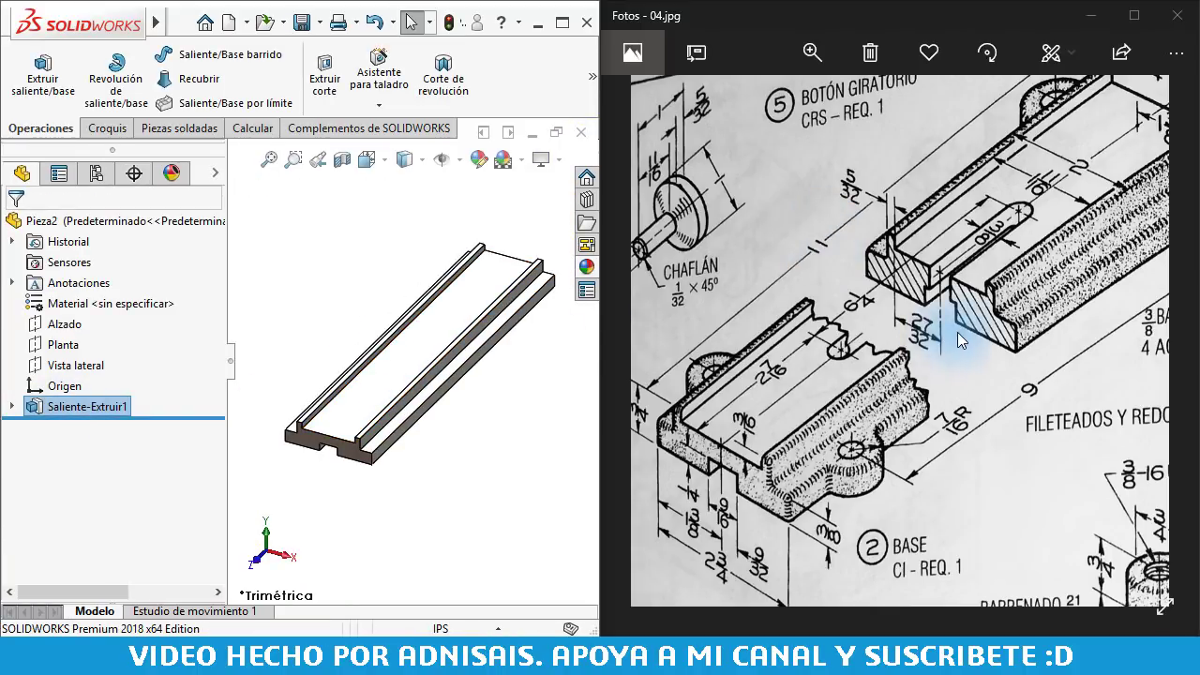
mouse_move(957, 332)
mouse_down()
mouse_move(905, 301)
mouse_move(885, 338)
mouse_move(968, 319)
mouse_up()
drag(1049, 301, 1100, 257)
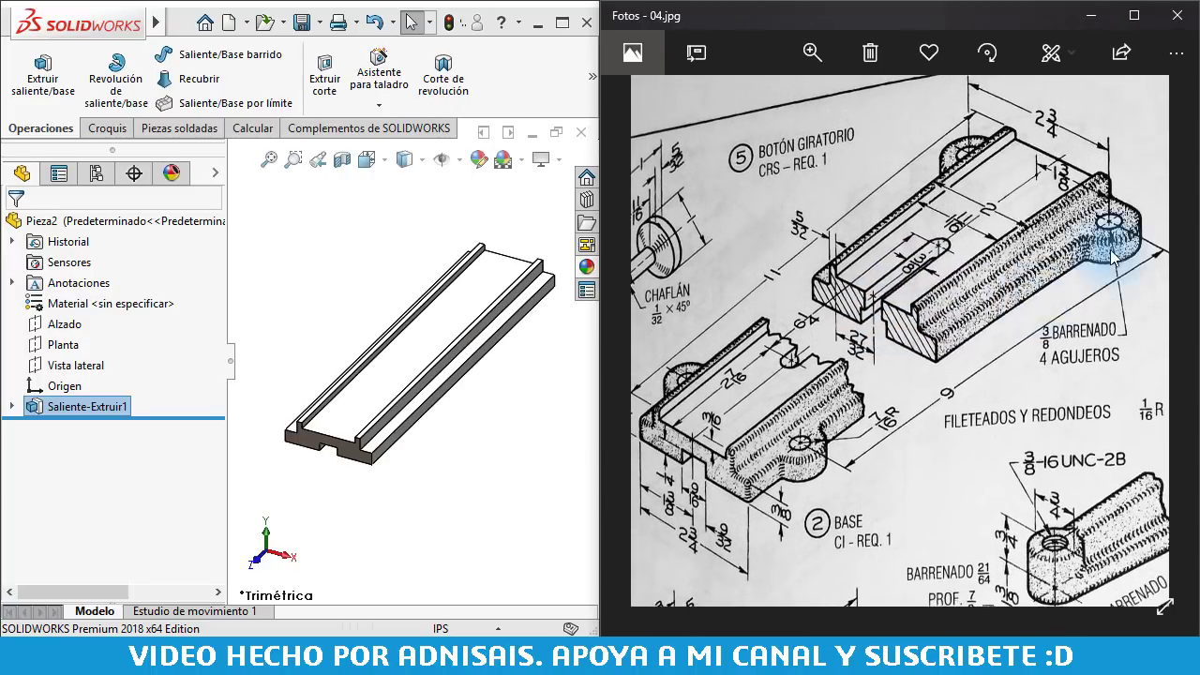
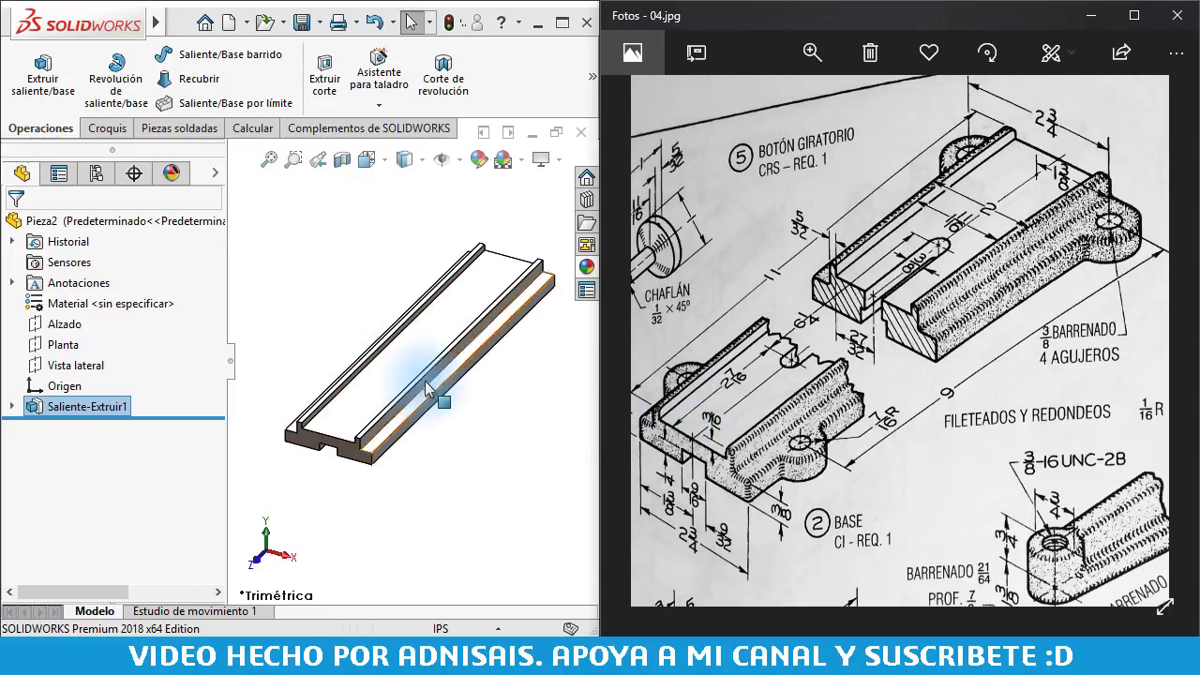
- Start a new sketch on the long flat face of the rail
middle_drag(425, 380, 440, 267)
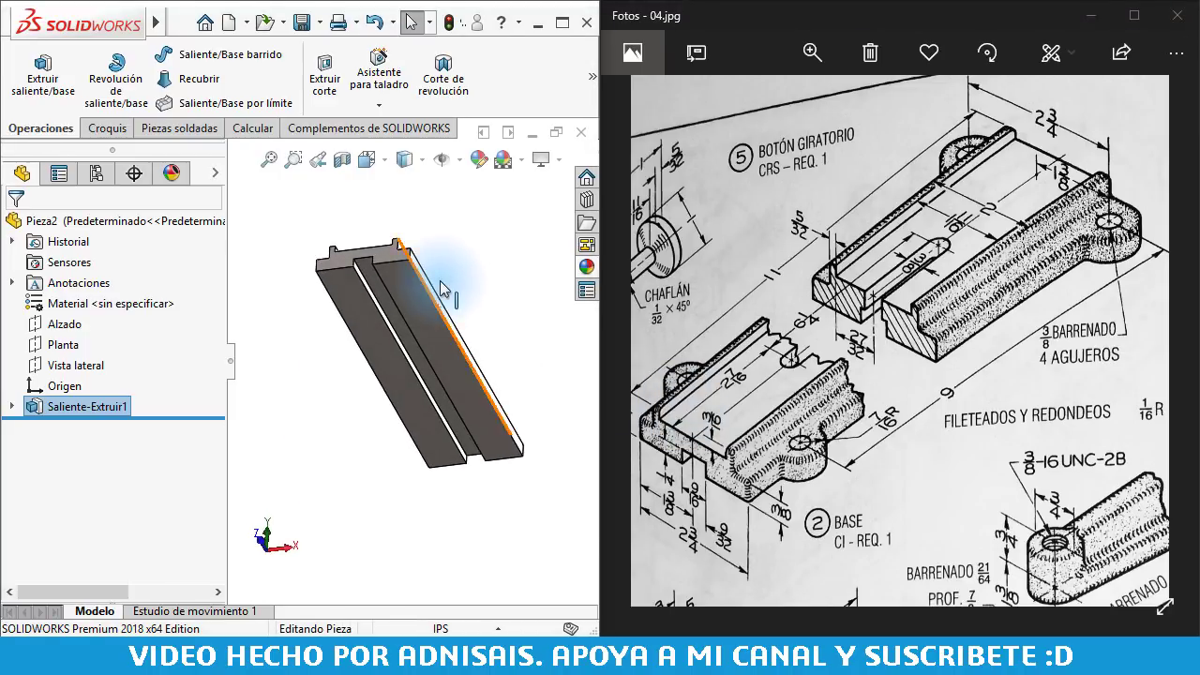
click(437, 362)
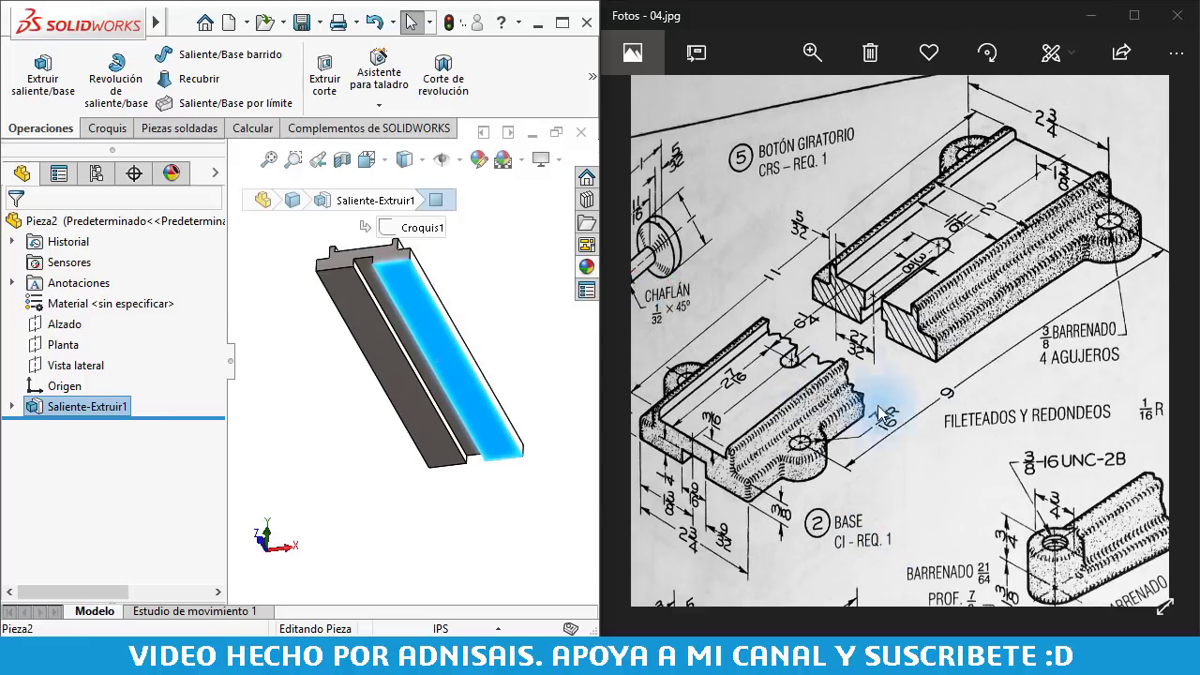
click(465, 380)
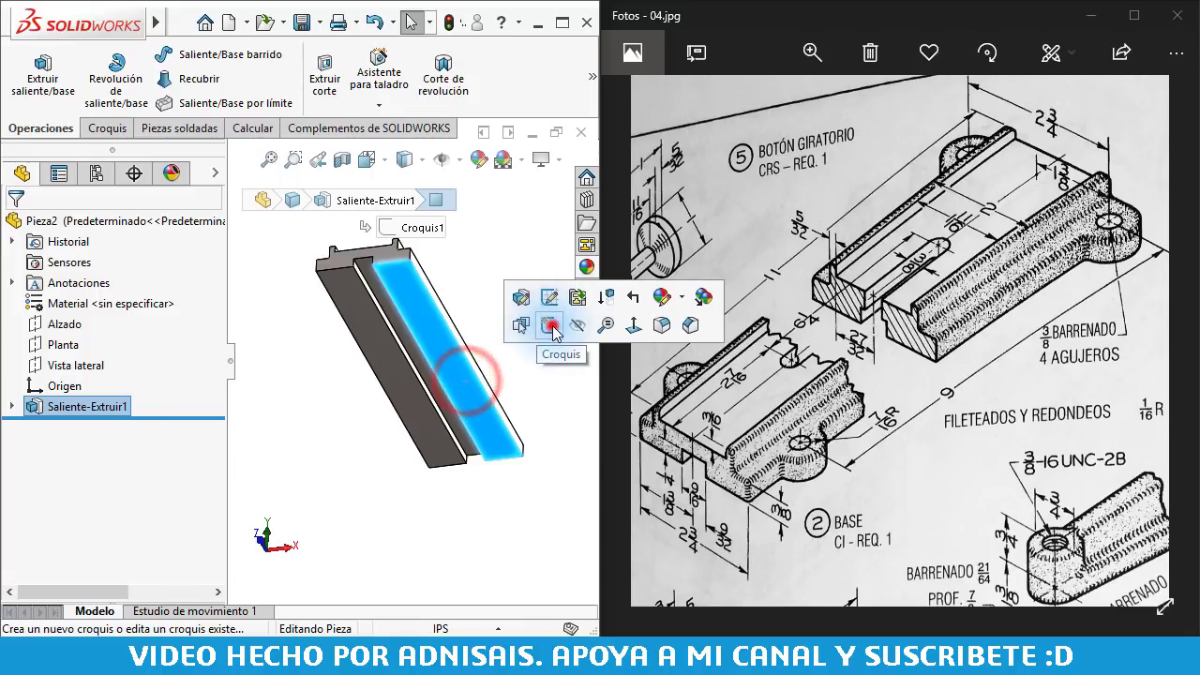
click(550, 325)
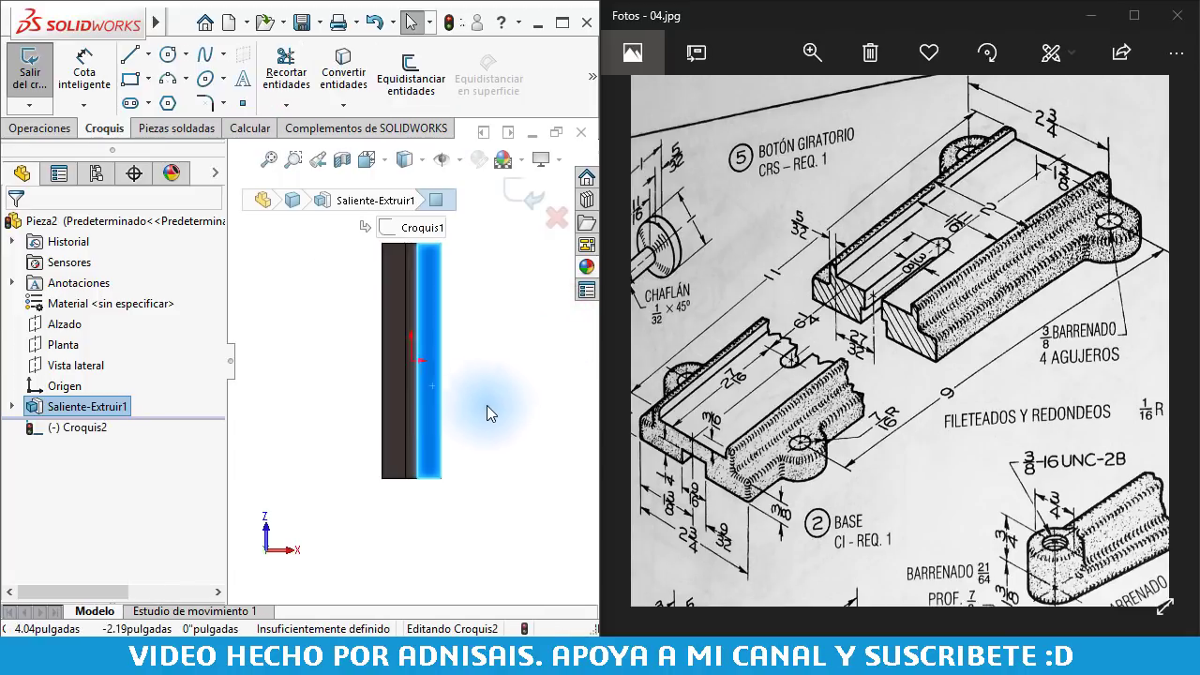
- Draw the first circle centred at the lower-left corner of the face
scroll(412, 361, down, 2)
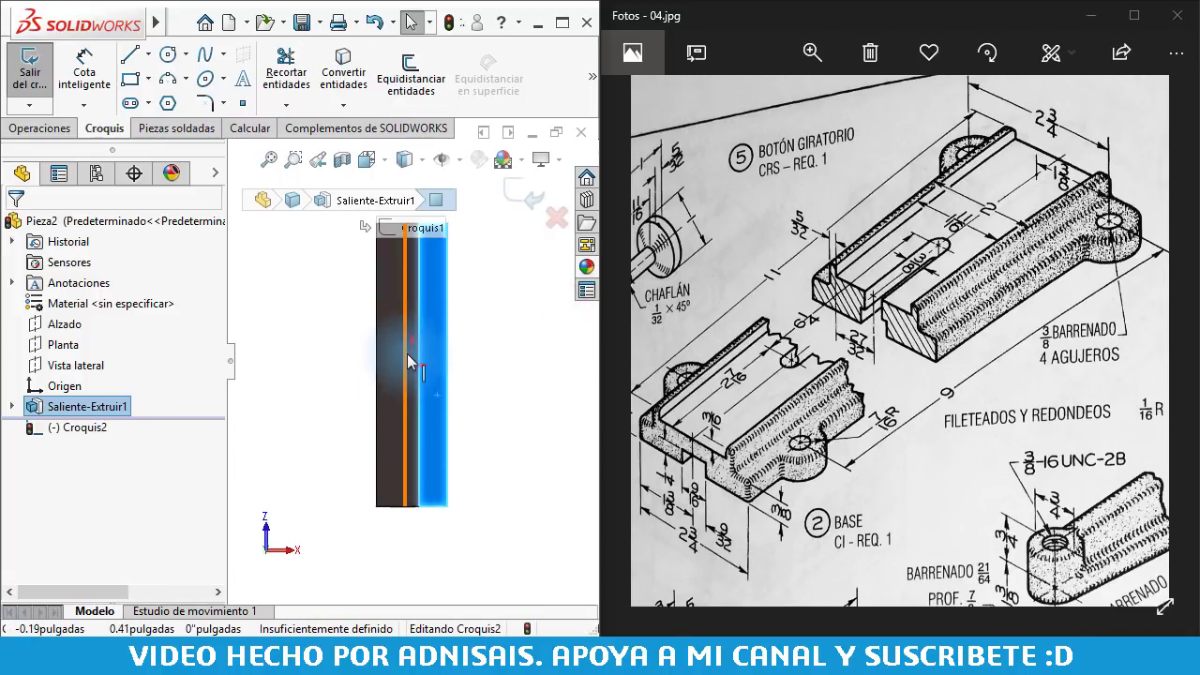
click(170, 56)
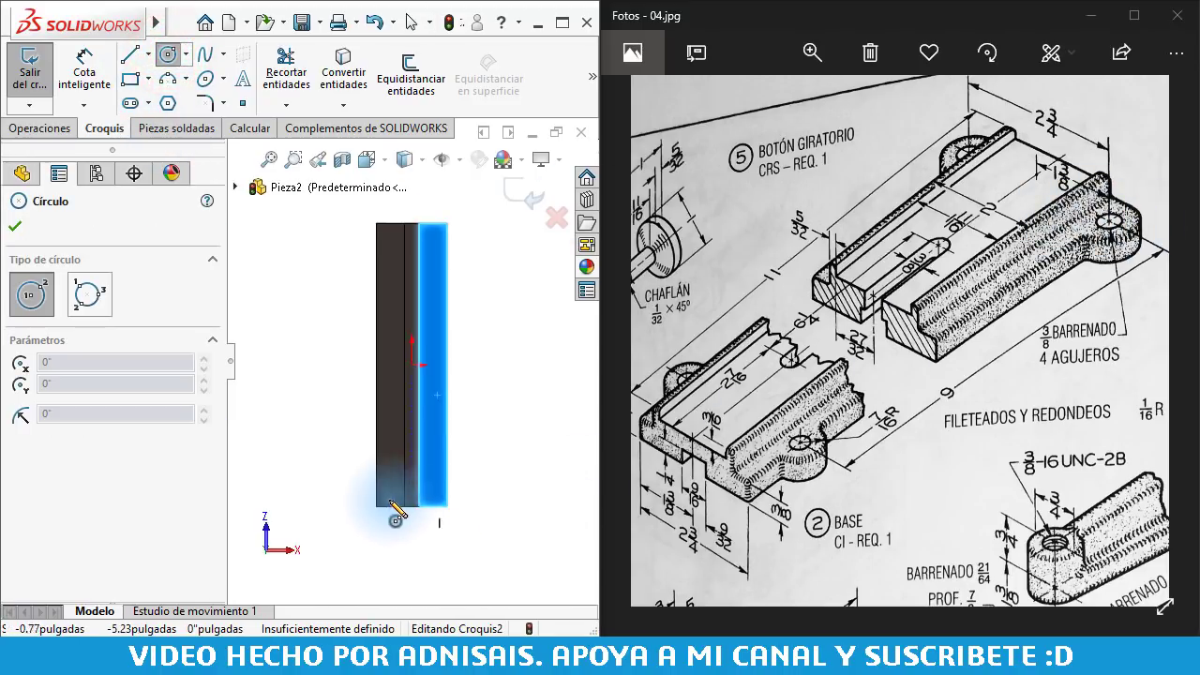
scroll(373, 499, down, 2)
click(381, 483)
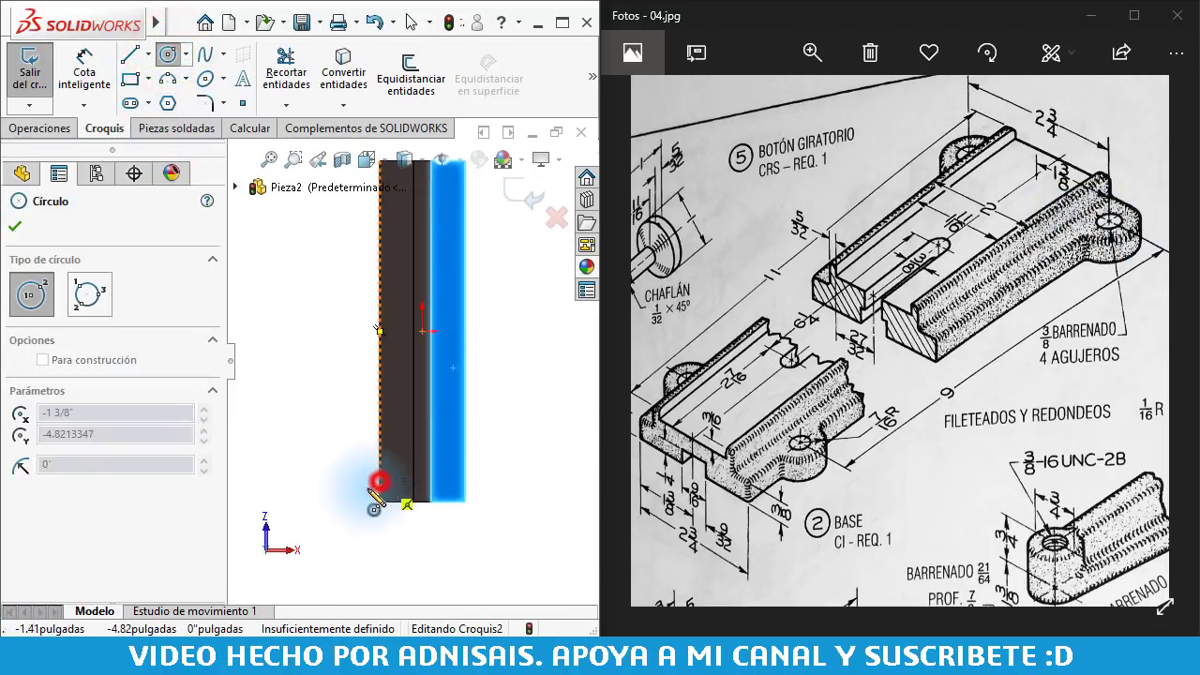
scroll(372, 504, down, 3)
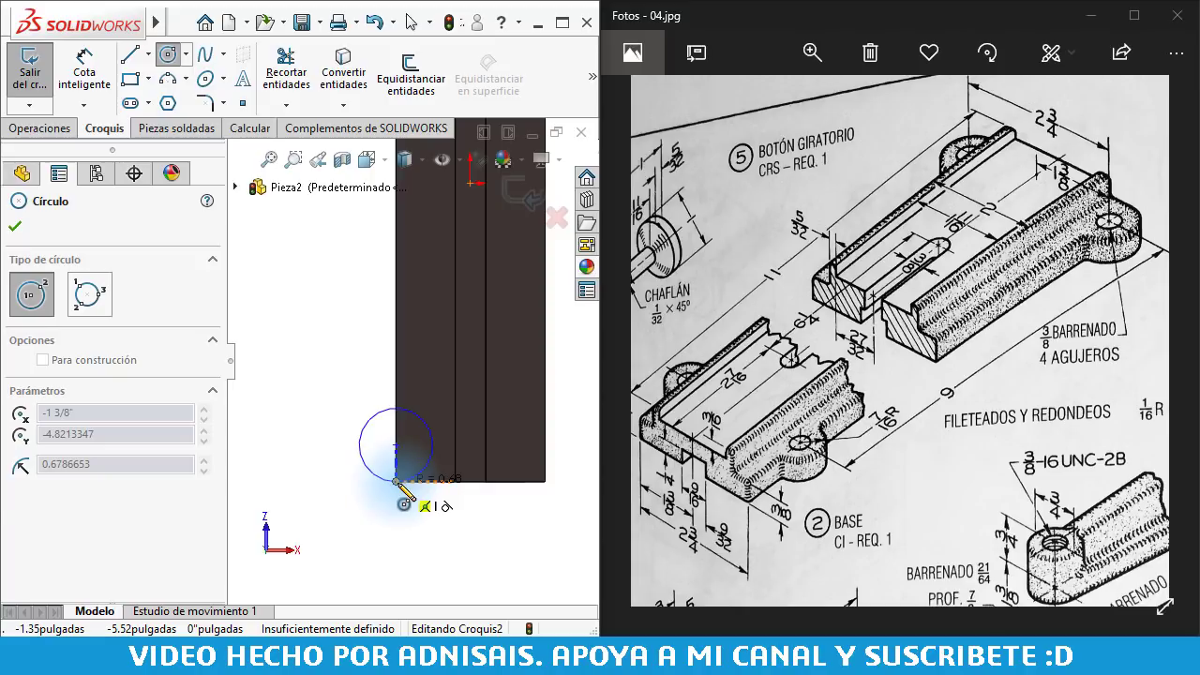
click(396, 479)
key(Escape)
- Draw a second circle centred on the left edge near the top
scroll(399, 479, down, 2)
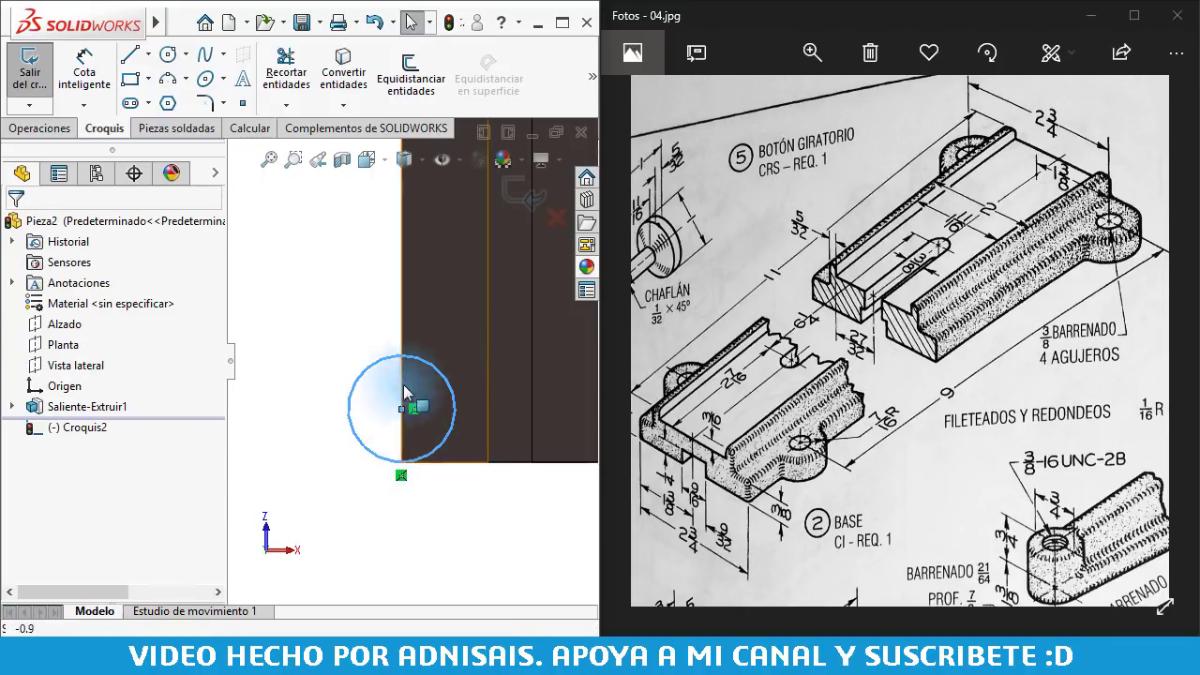
scroll(352, 329, up, 2)
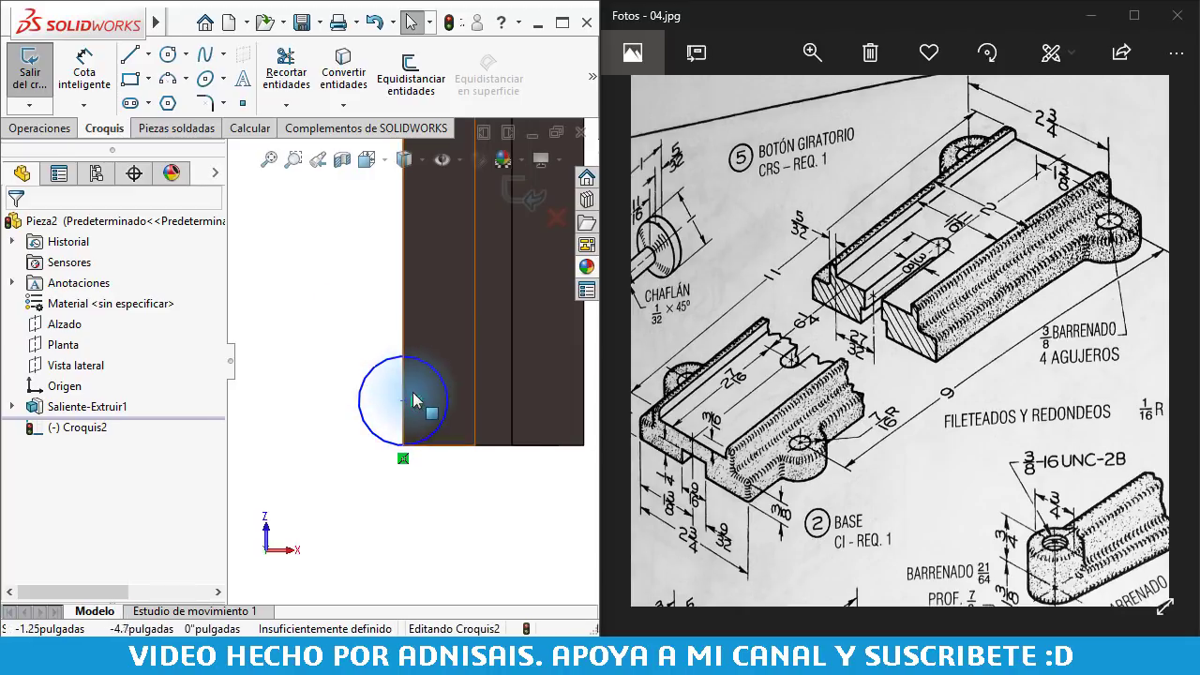
scroll(394, 366, up, 2)
scroll(375, 267, up, 2)
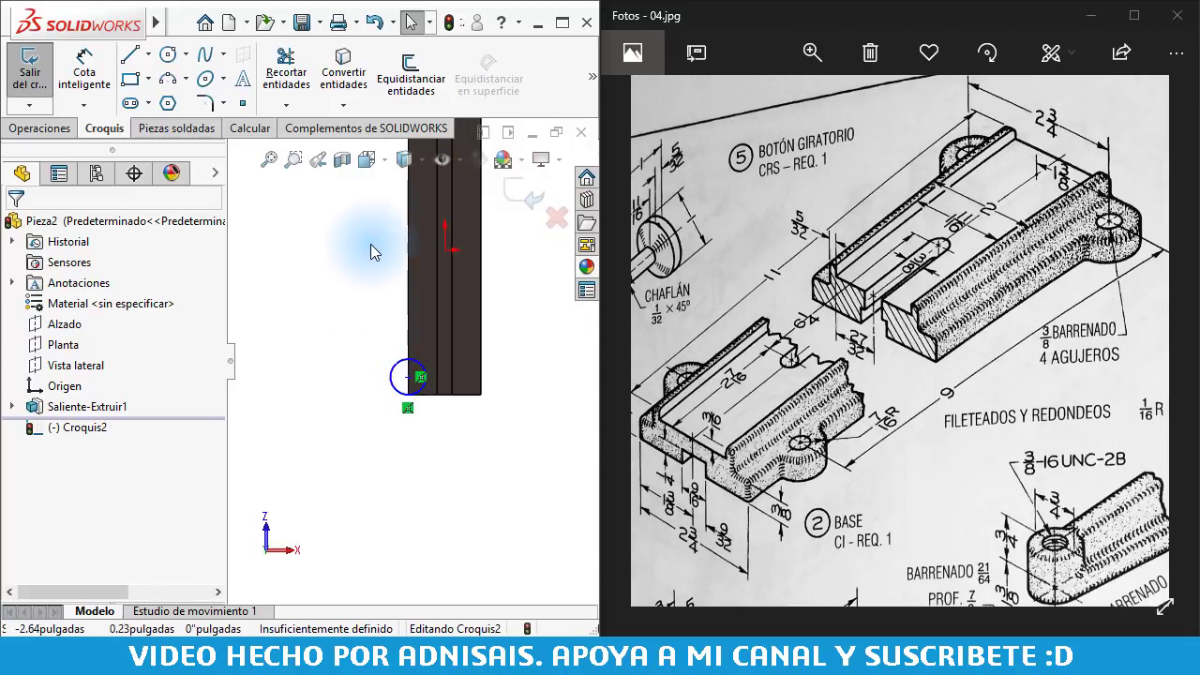
key(Return)
scroll(473, 239, down, 2)
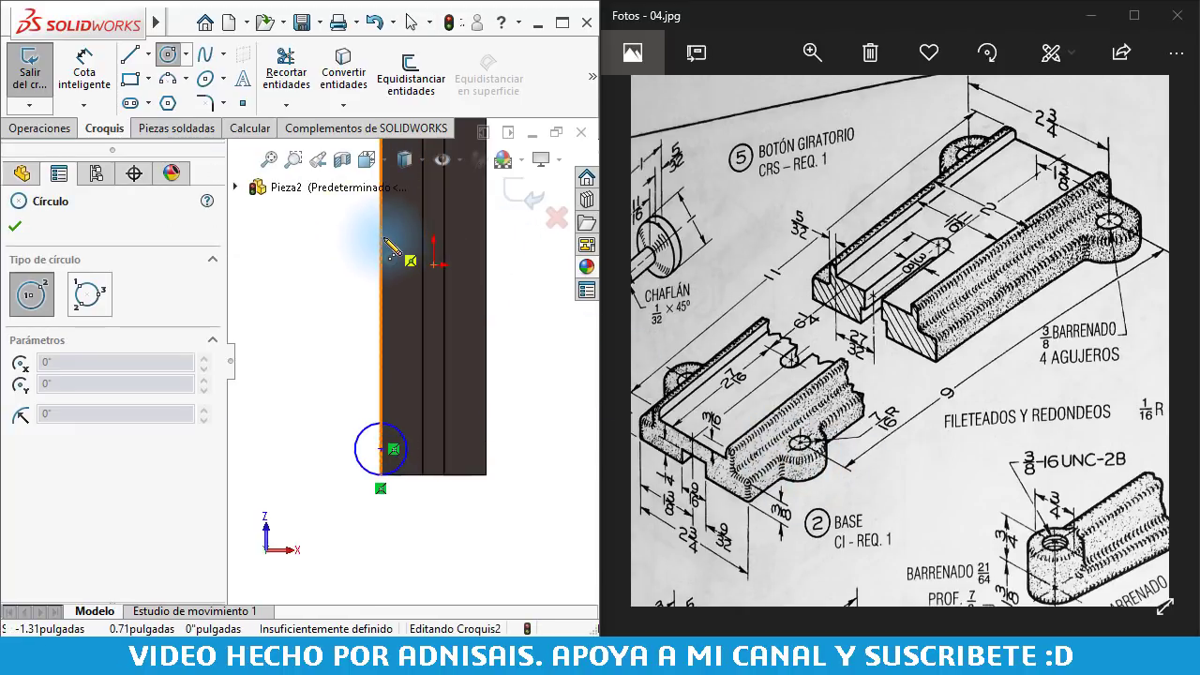
click(380, 220)
click(369, 241)
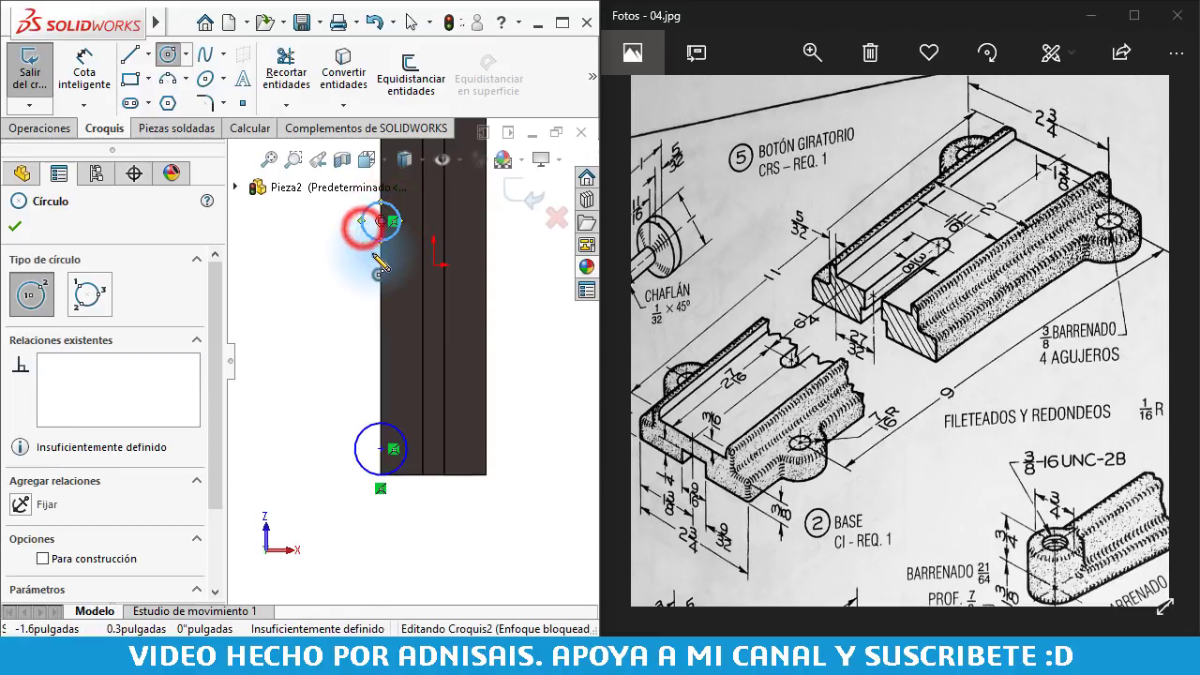
key(Escape)
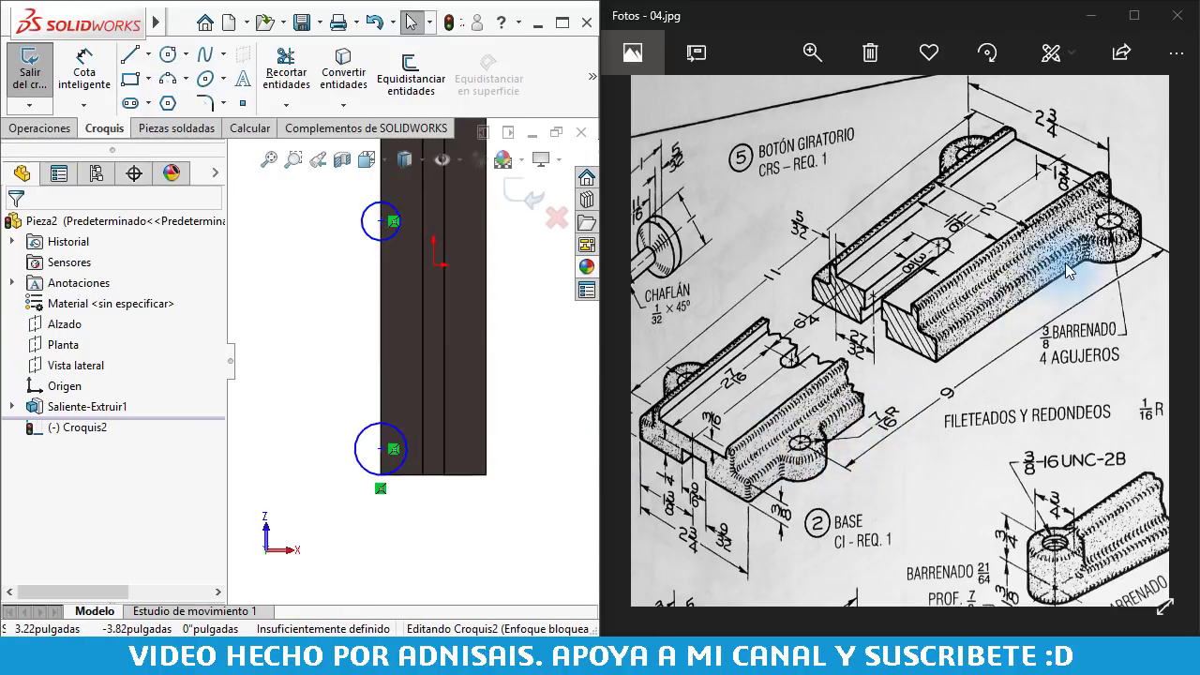
mouse_move(1076, 267)
mouse_down()
mouse_move(1020, 267)
mouse_move(1070, 270)
mouse_up()
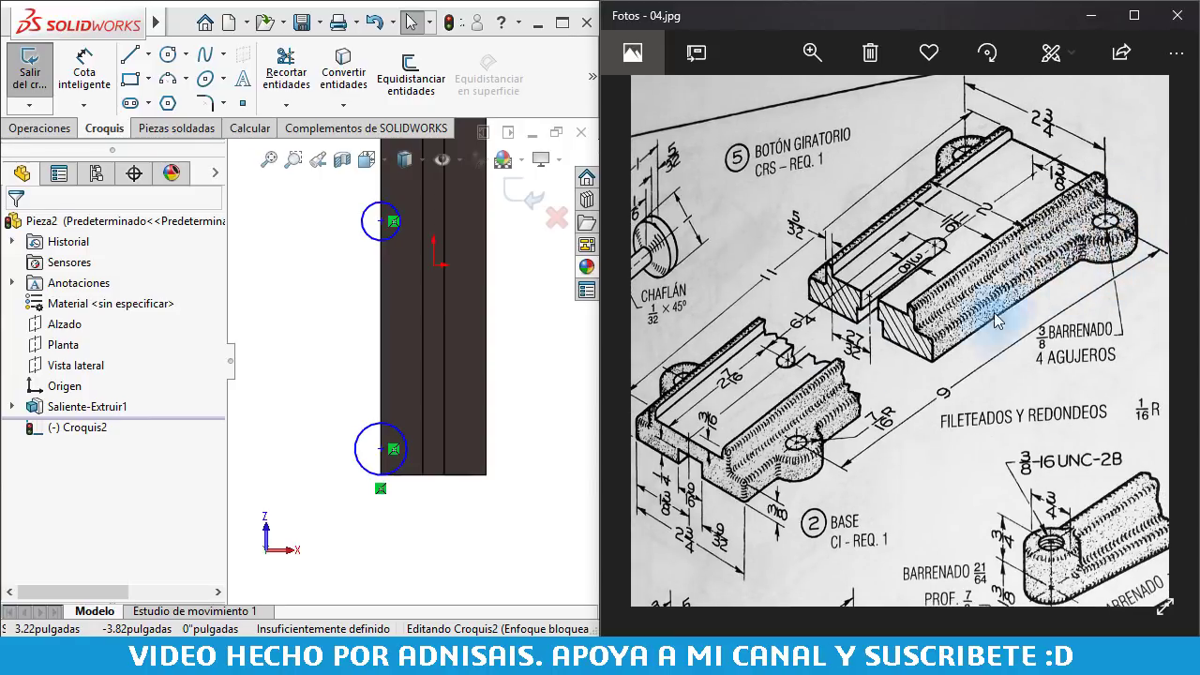
- Make the two circles equal and draw a vertical centreline up from the origin
scroll(314, 281, up, 2)
click(335, 223)
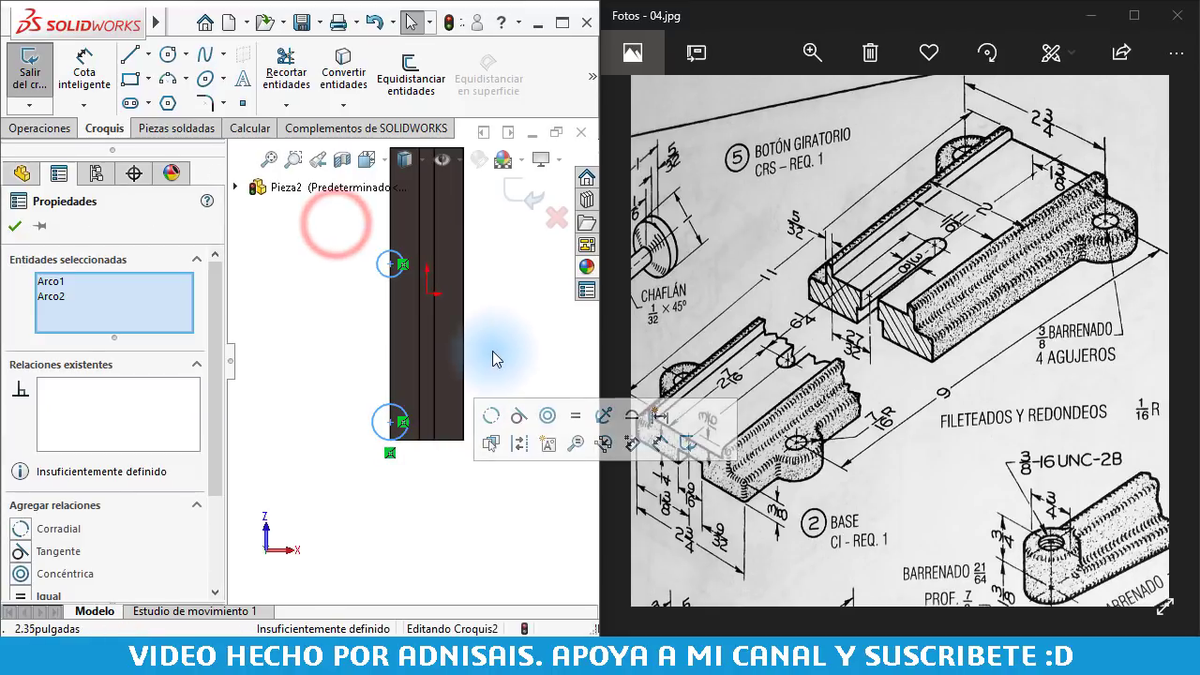
click(585, 420)
click(322, 268)
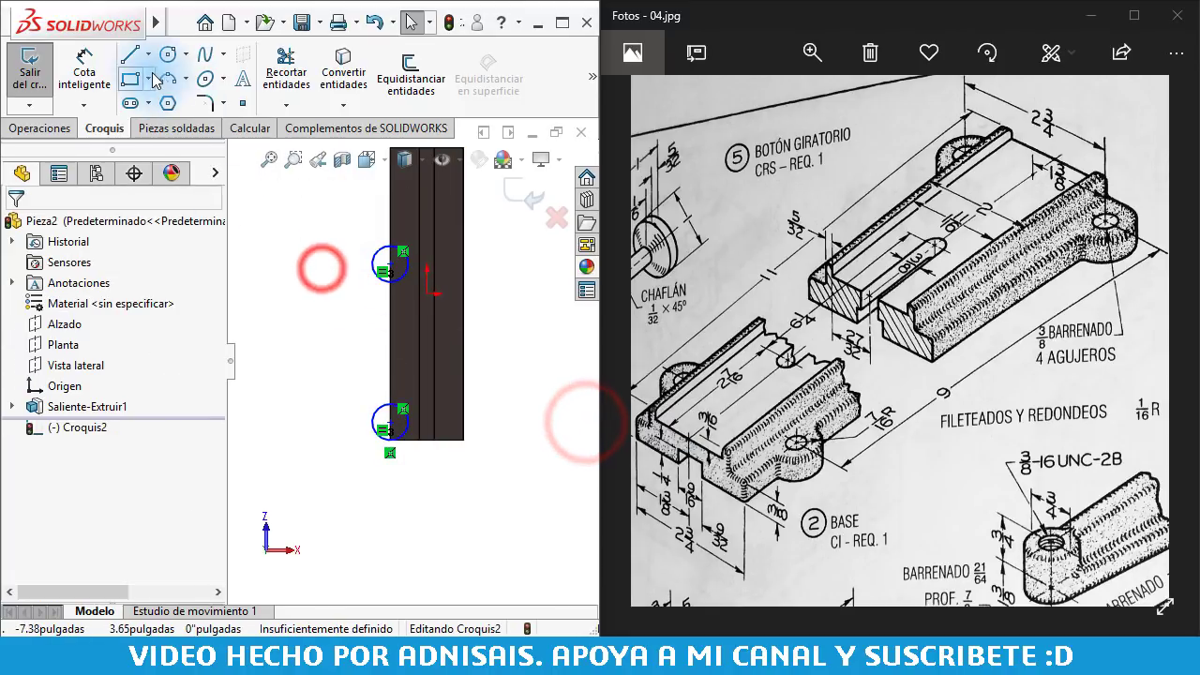
click(147, 53)
click(162, 101)
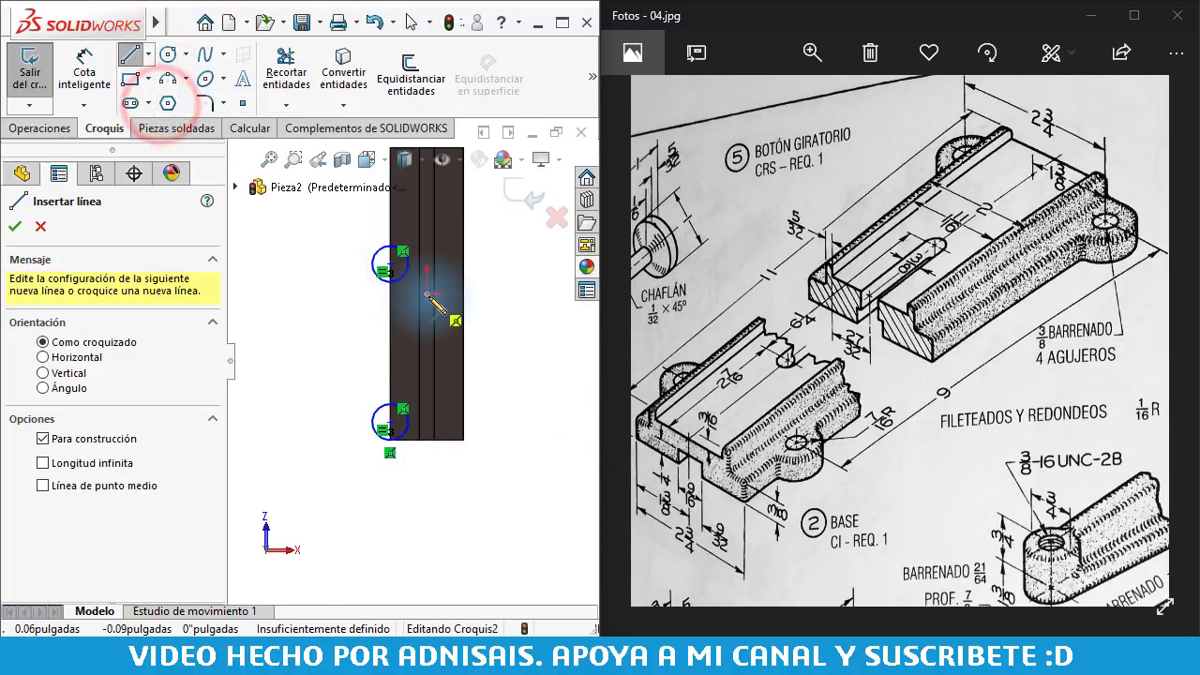
click(429, 294)
click(428, 222)
key(Escape)
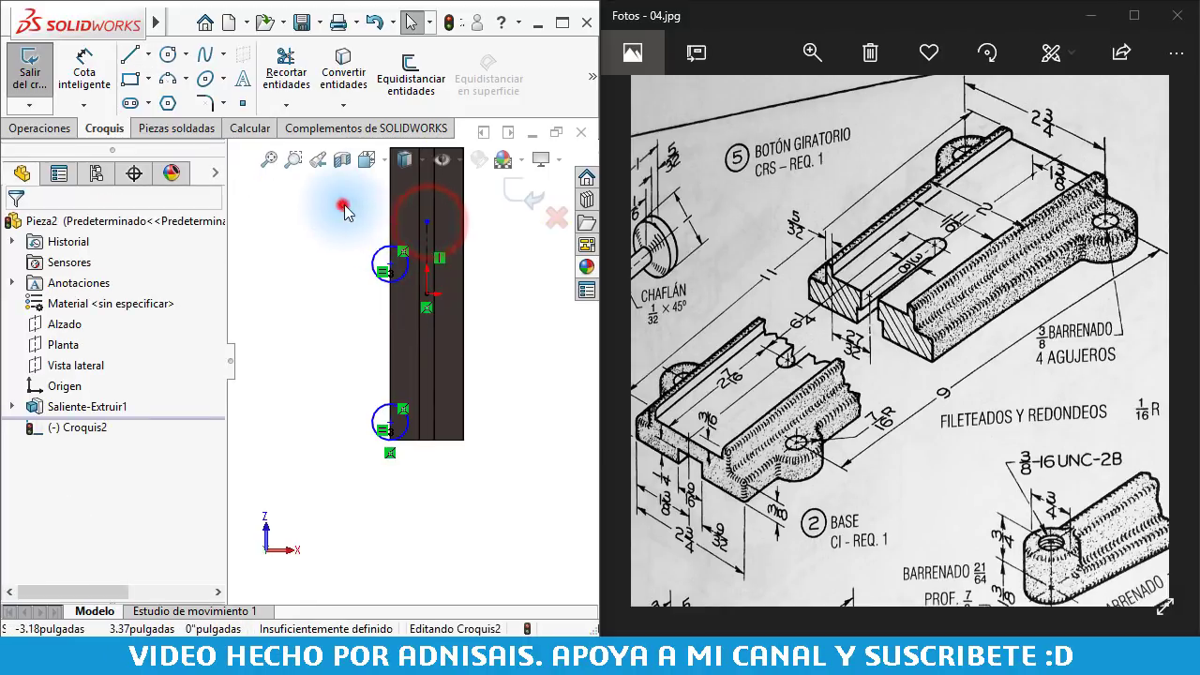
- Mirror both circles across the centreline to the right side
drag(342, 208, 463, 440)
drag(332, 206, 471, 500)
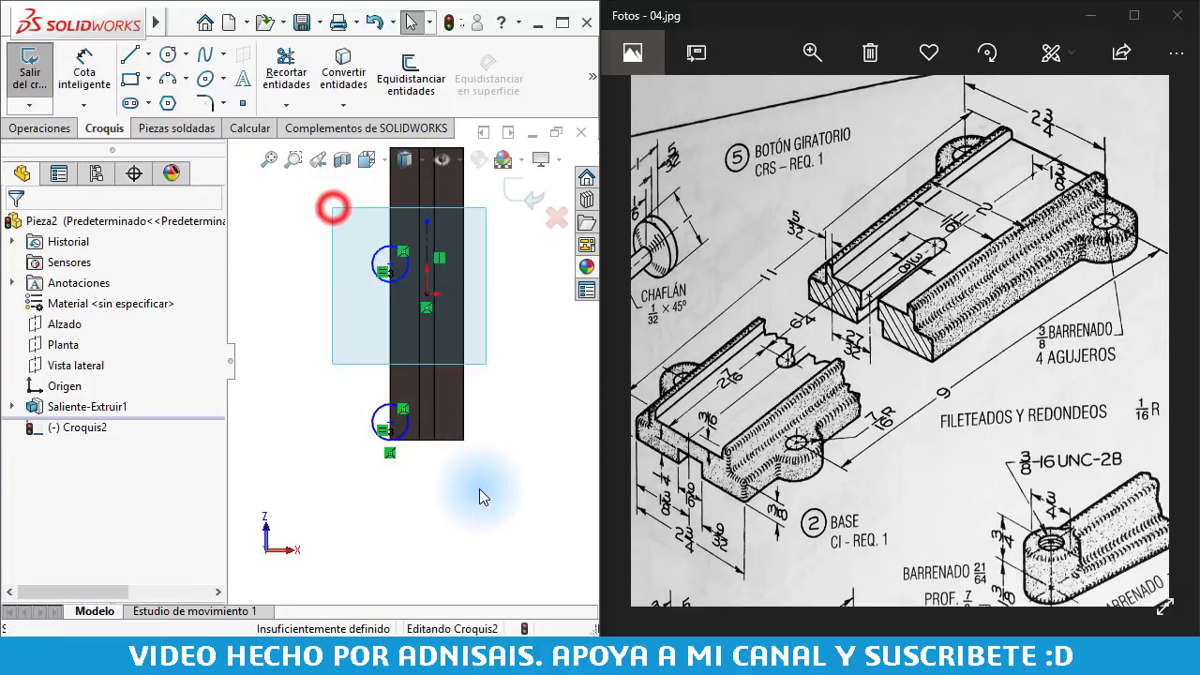
click(589, 103)
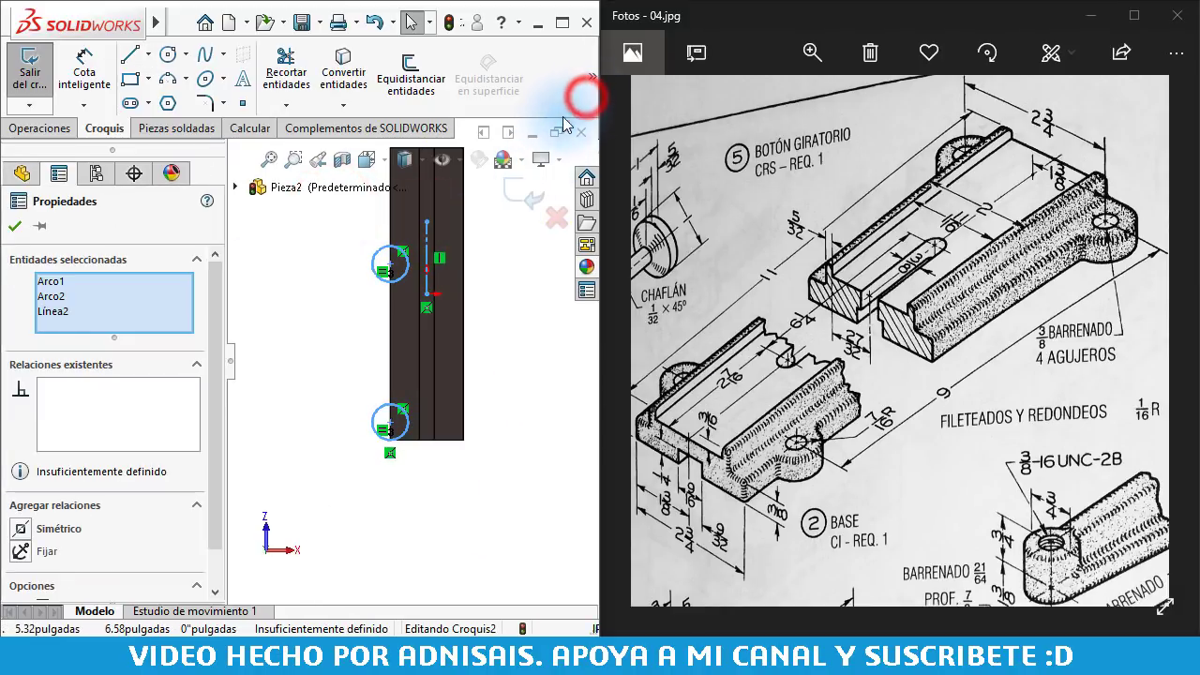
click(513, 131)
click(292, 307)
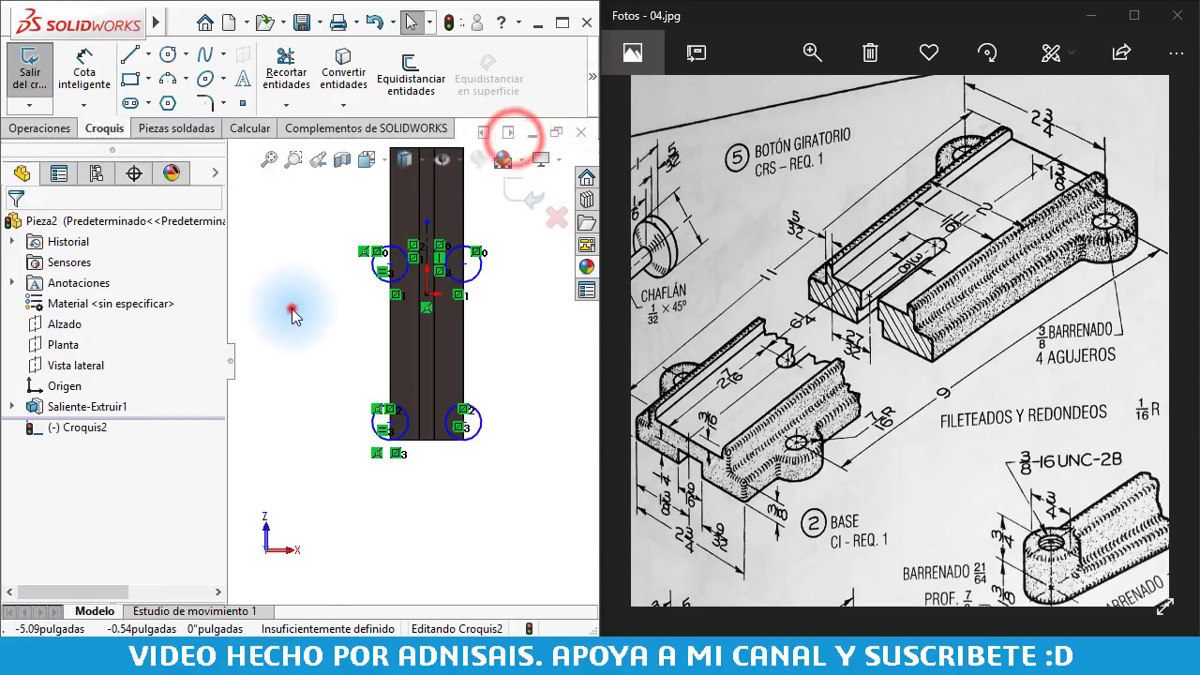
- Dimension the circle diameter 7/8" and the centre-to-centre distance 9"
click(373, 433)
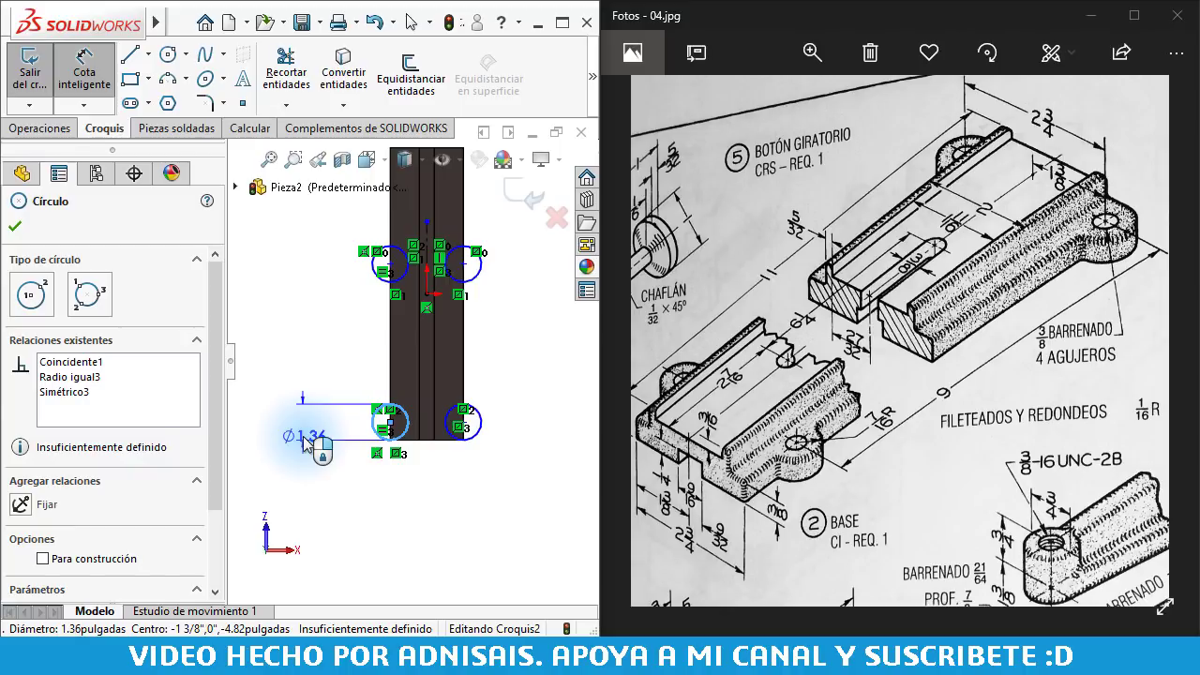
click(304, 439)
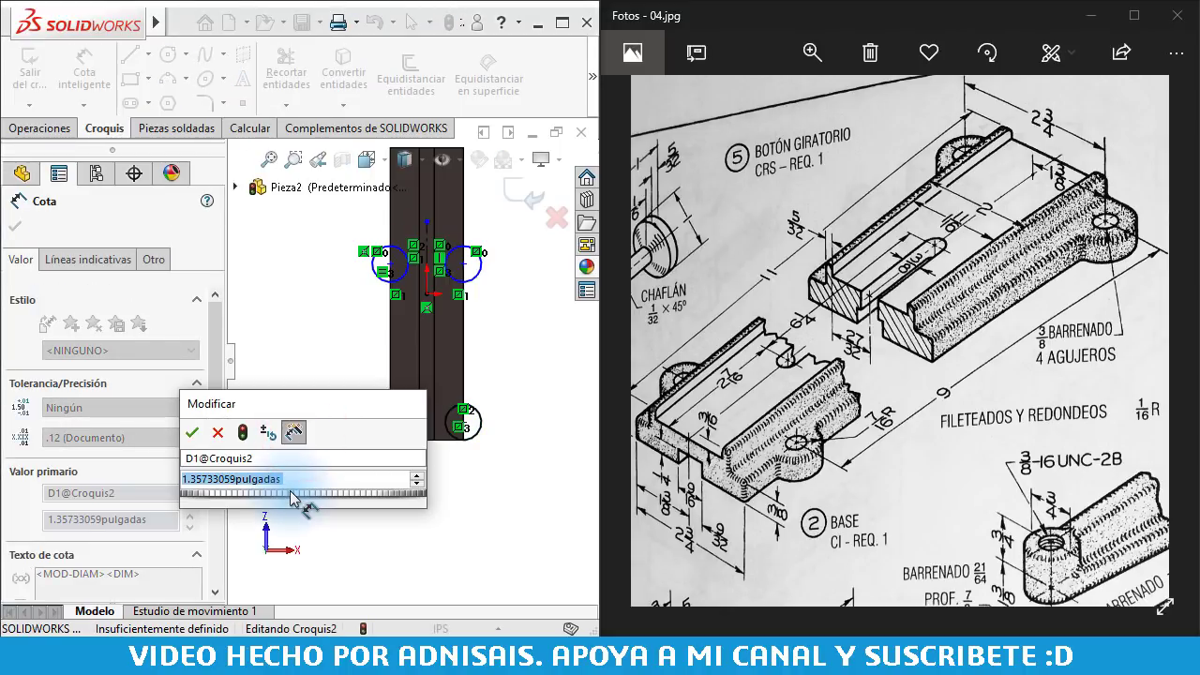
text(7)
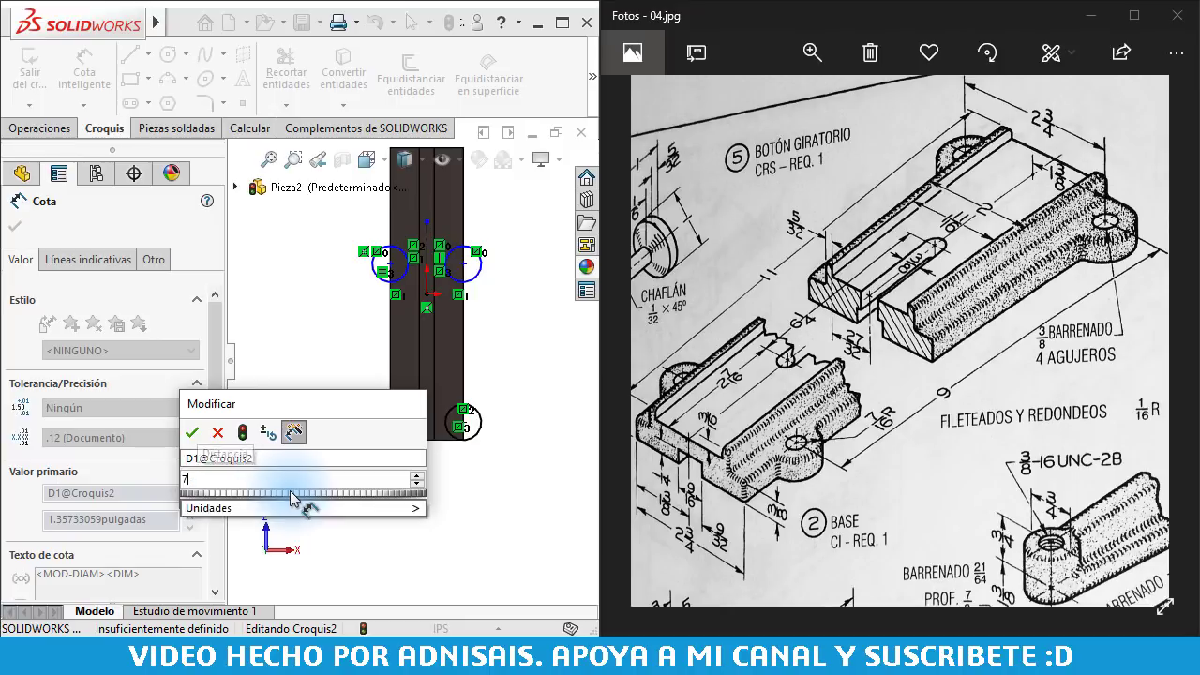
text(/8)
key(Return)
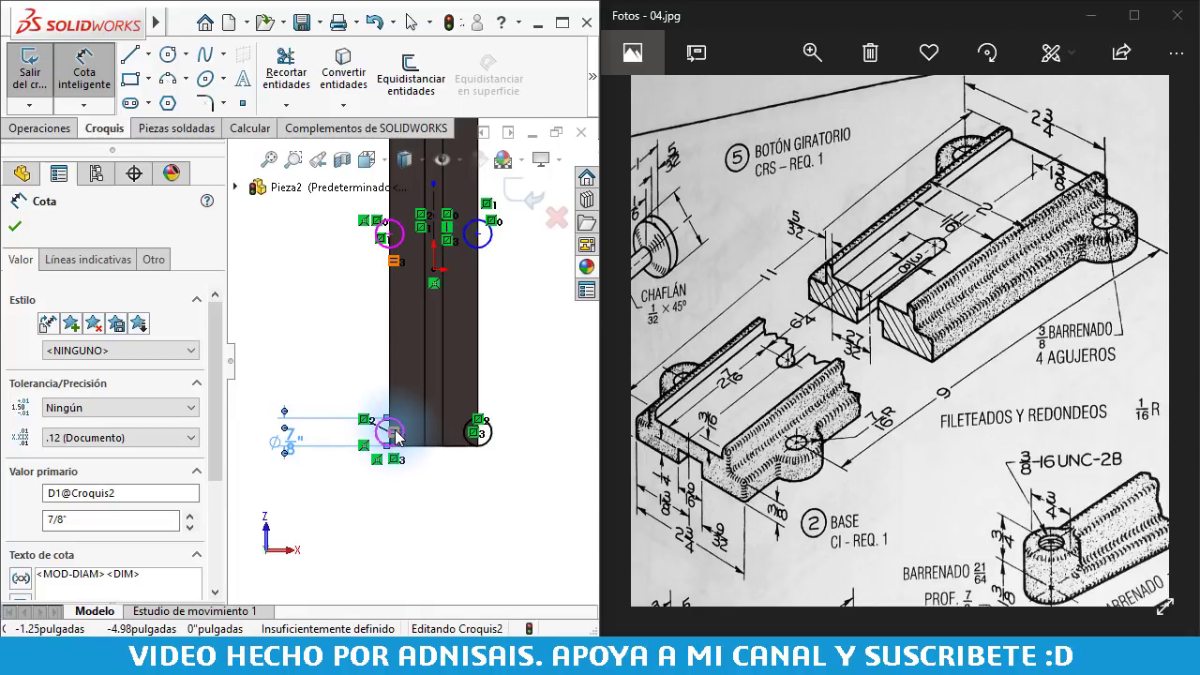
click(401, 427)
click(389, 244)
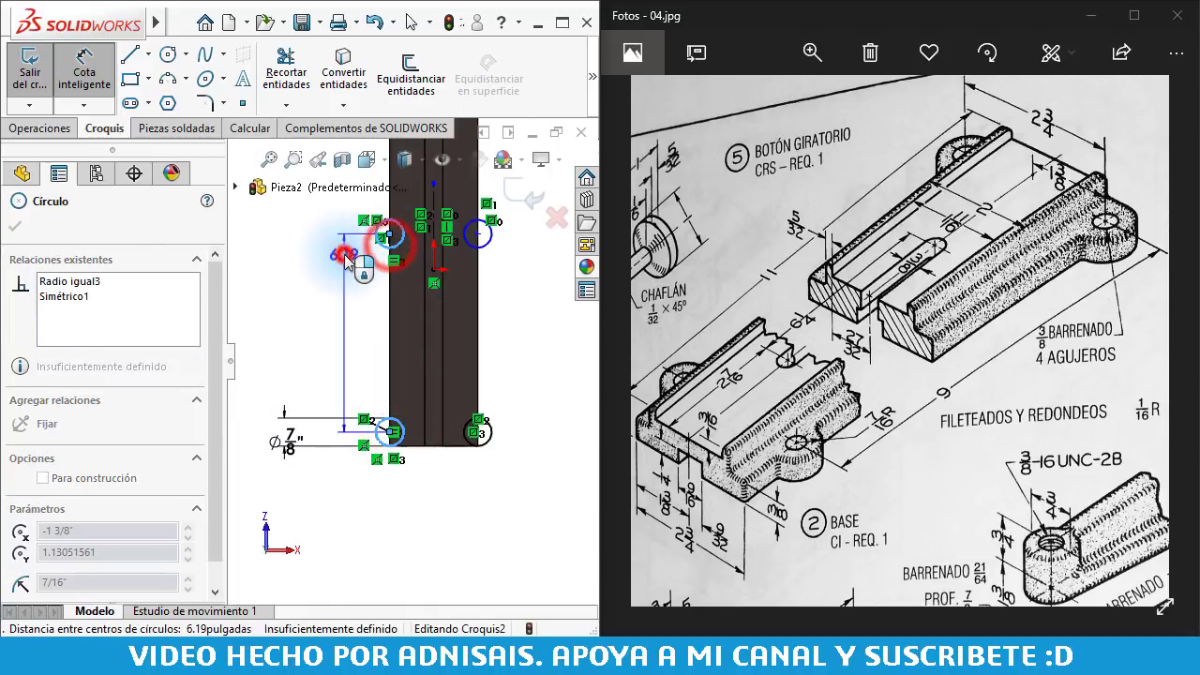
click(348, 258)
text(9301561pulgadas)
key(Return)
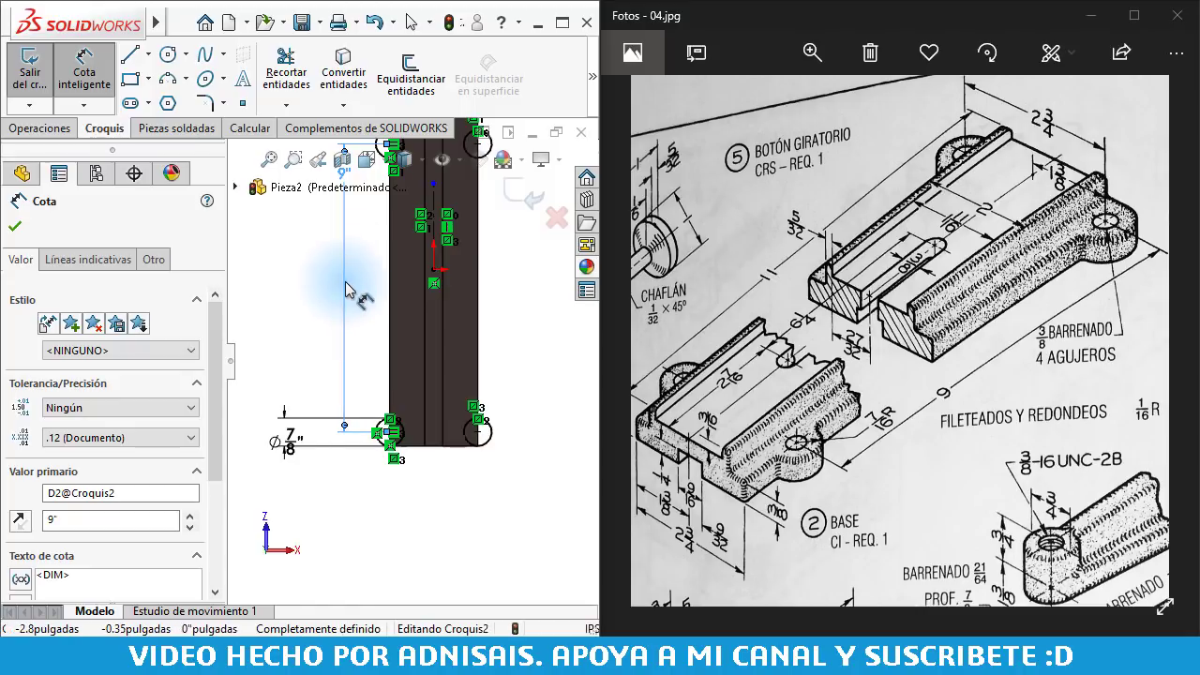
key(Escape)
middle_drag(348, 461, 440, 357)
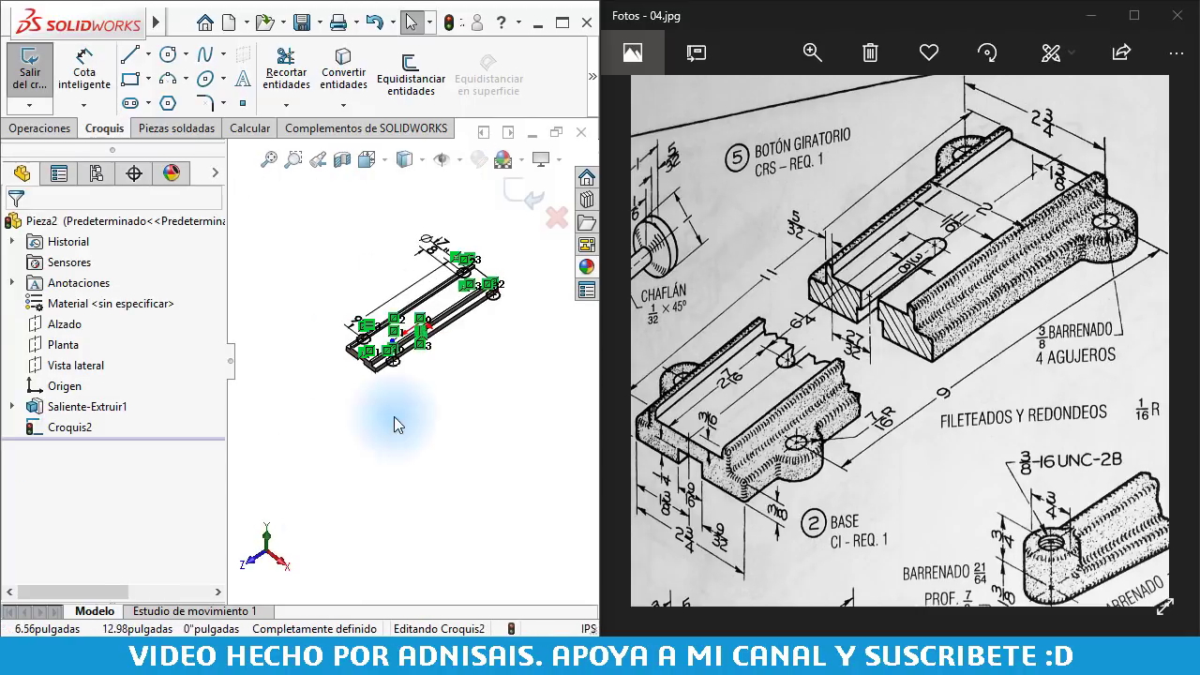
scroll(441, 356, down, 3)
- Extrude the four circles as a boss up to a corner vertex, forming rounded lugs
click(16, 130)
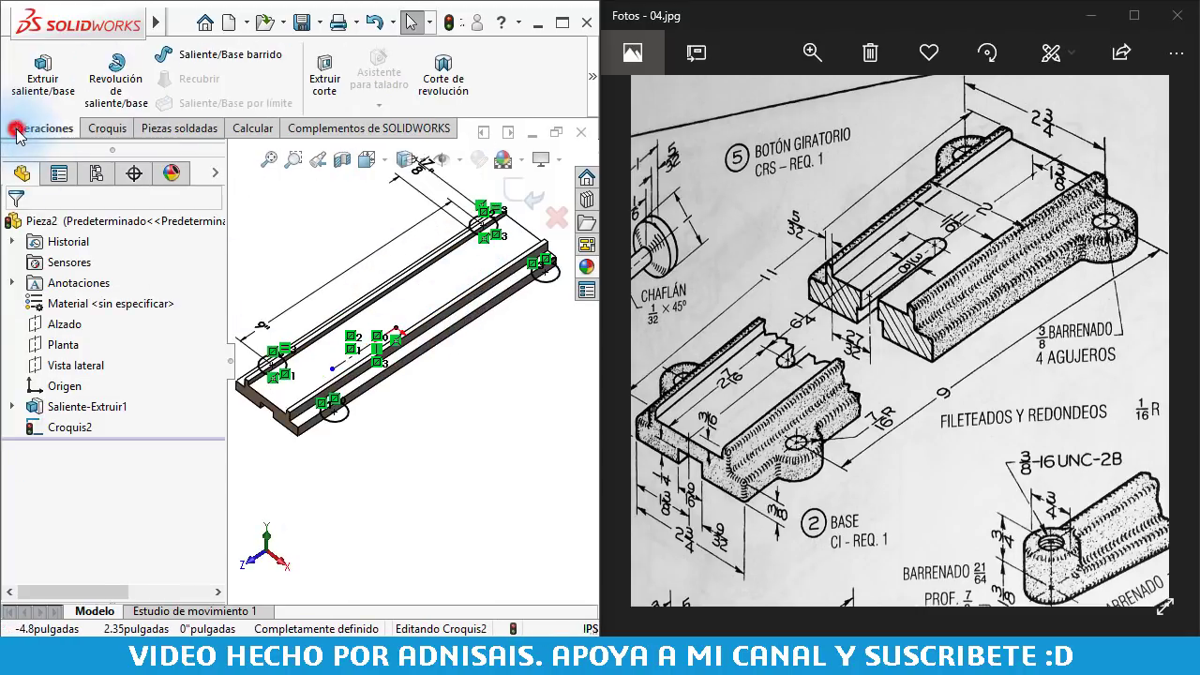
click(40, 103)
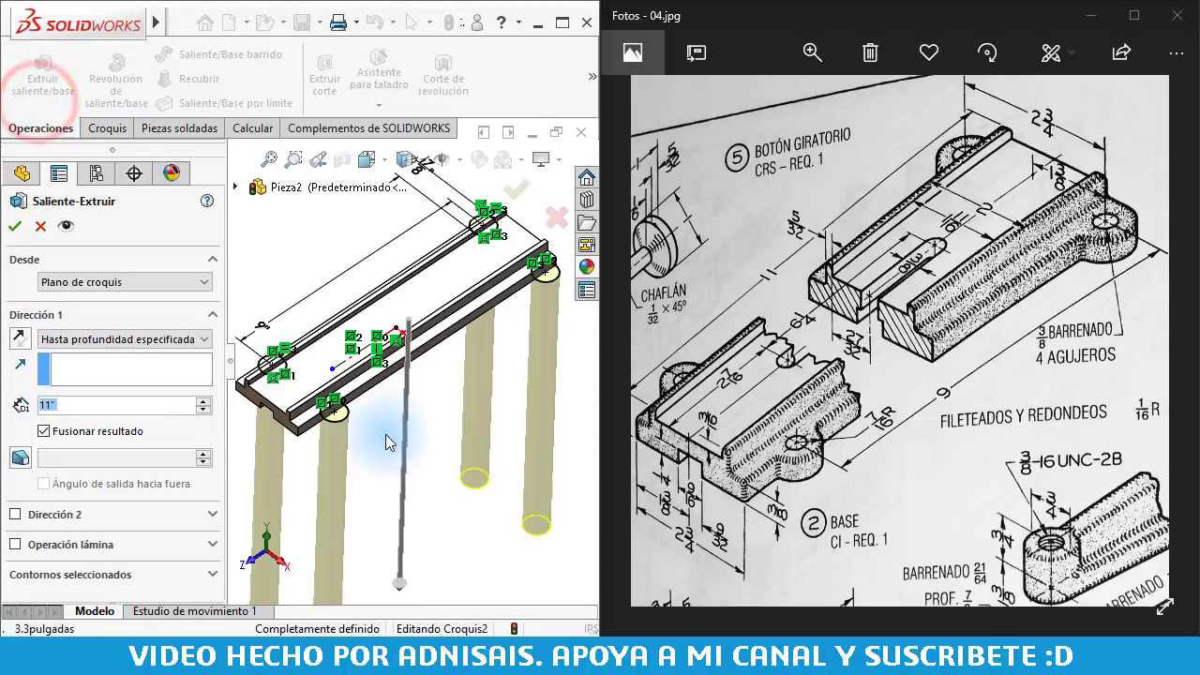
click(299, 426)
scroll(304, 424, down, 2)
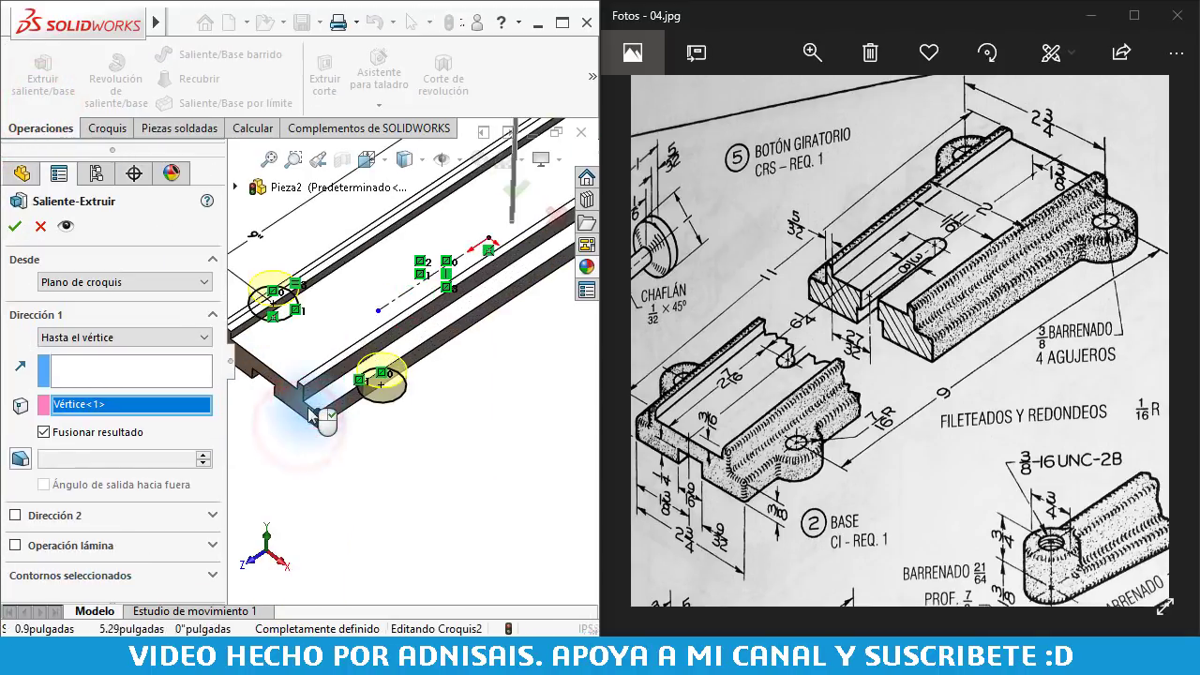
scroll(329, 419, down, 2)
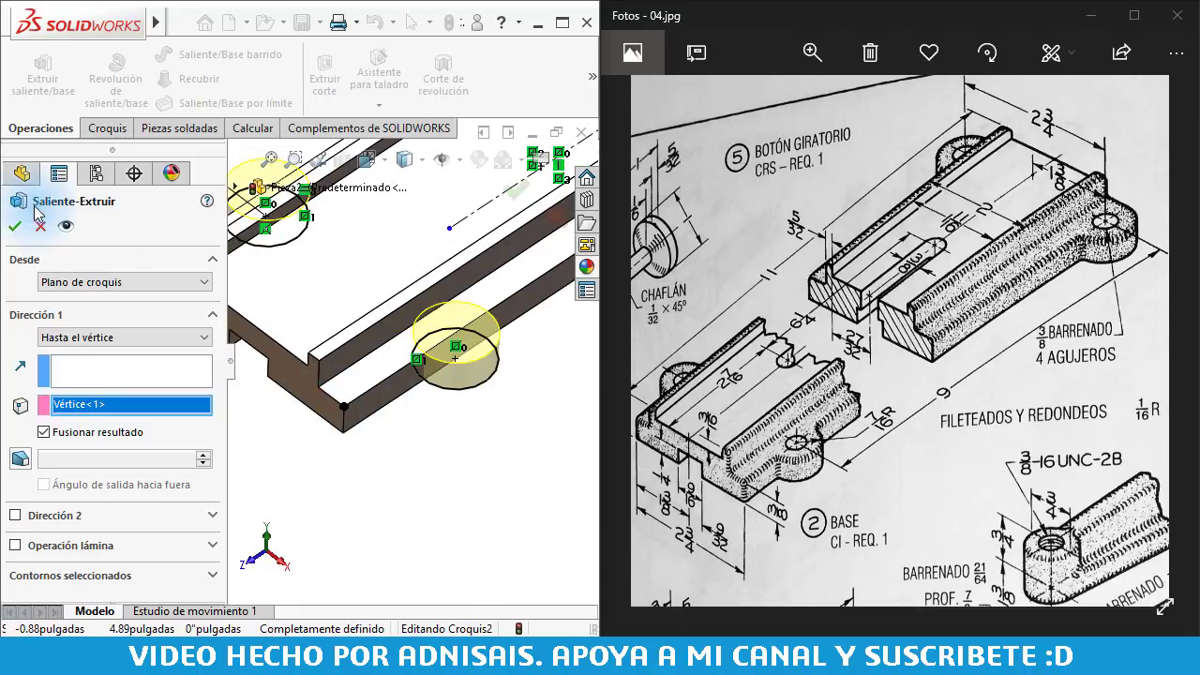
click(13, 227)
scroll(375, 371, up, 3)
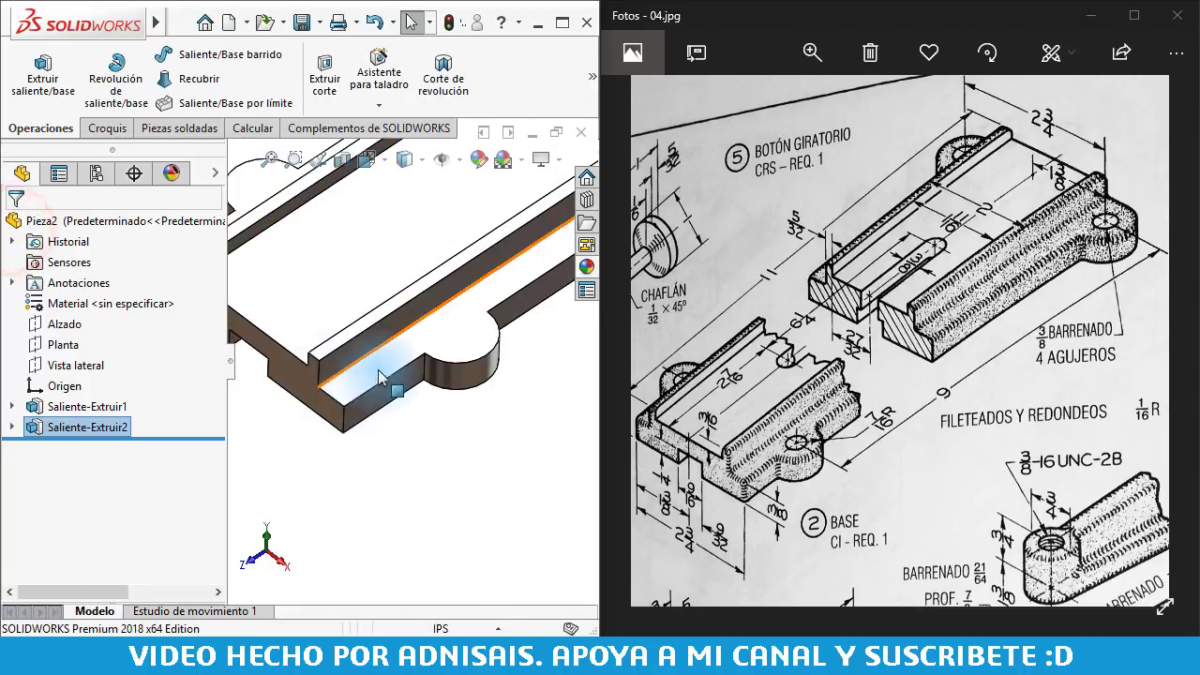
scroll(450, 347, up, 3)
ctrl+middle_drag(532, 294, 359, 409)
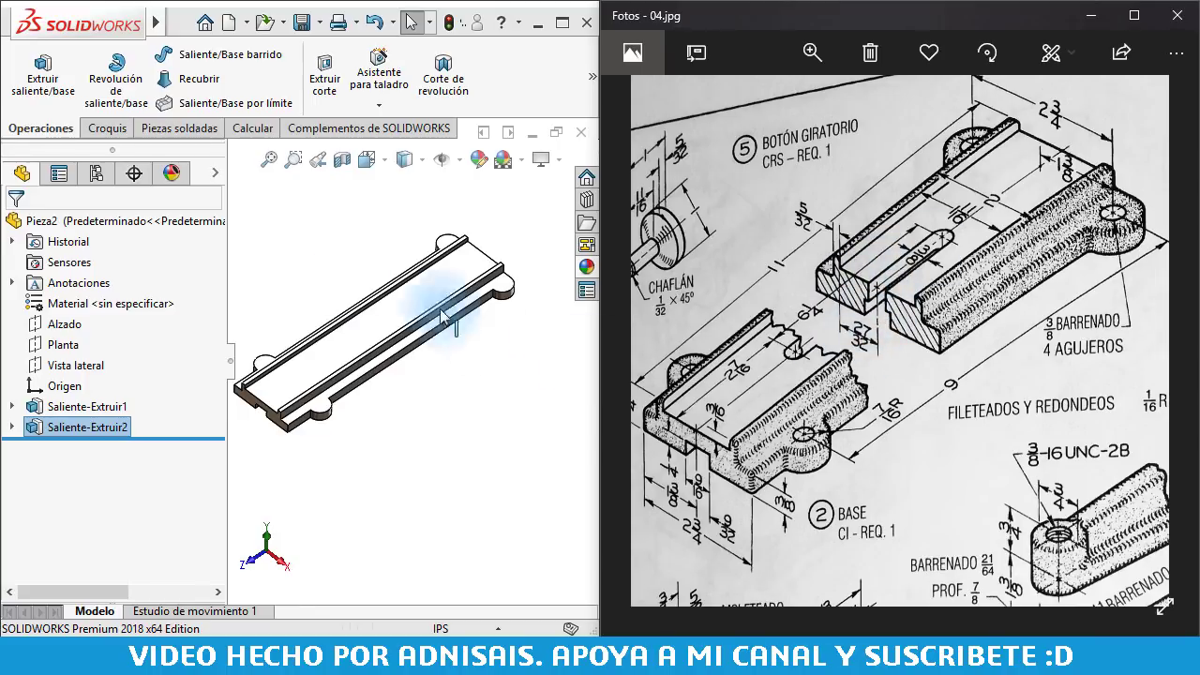
- Draw a straight slot down the middle of a new sketch on the base's top face
click(350, 327)
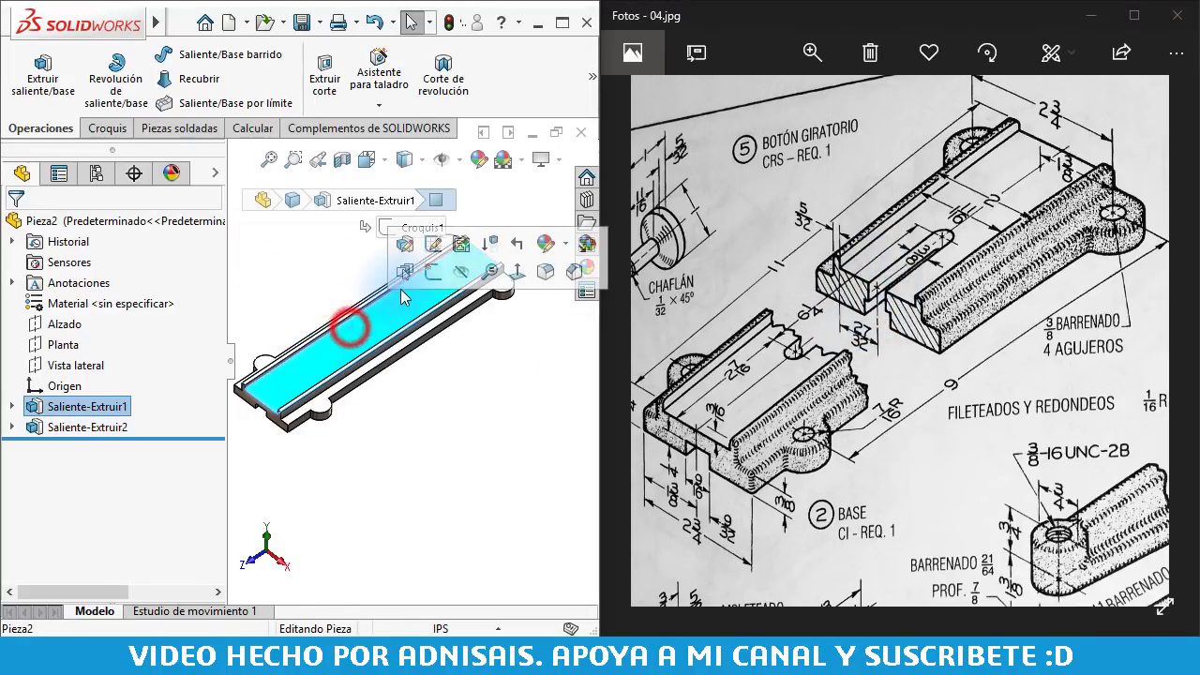
click(431, 272)
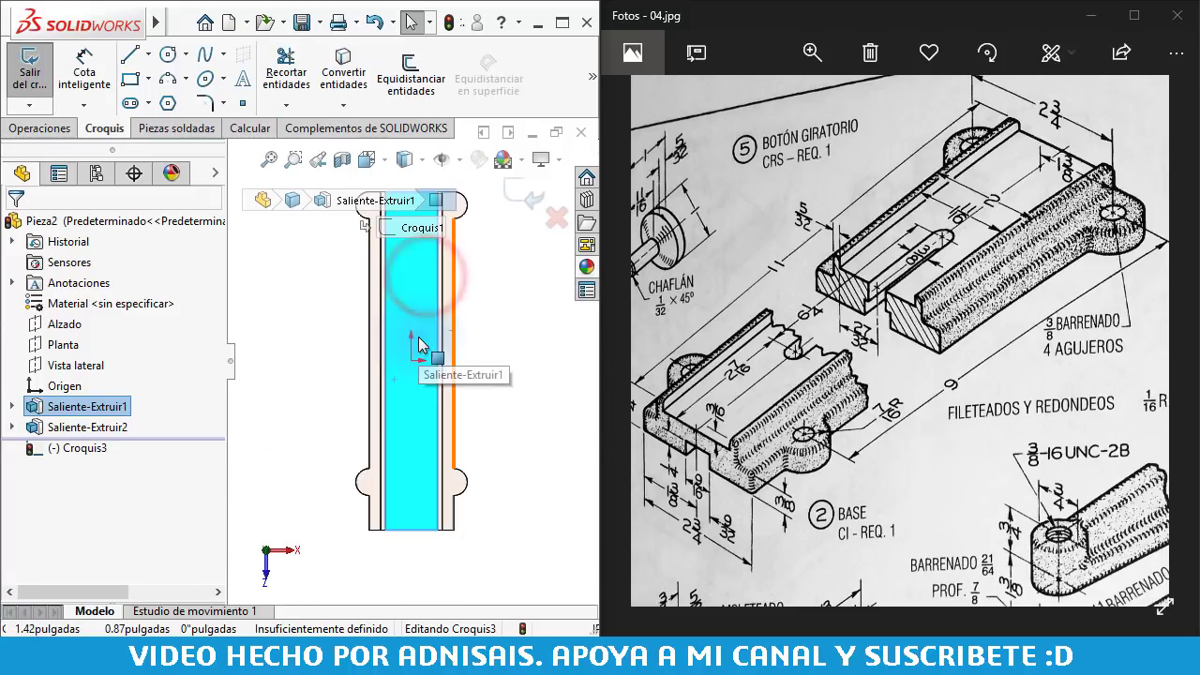
click(130, 103)
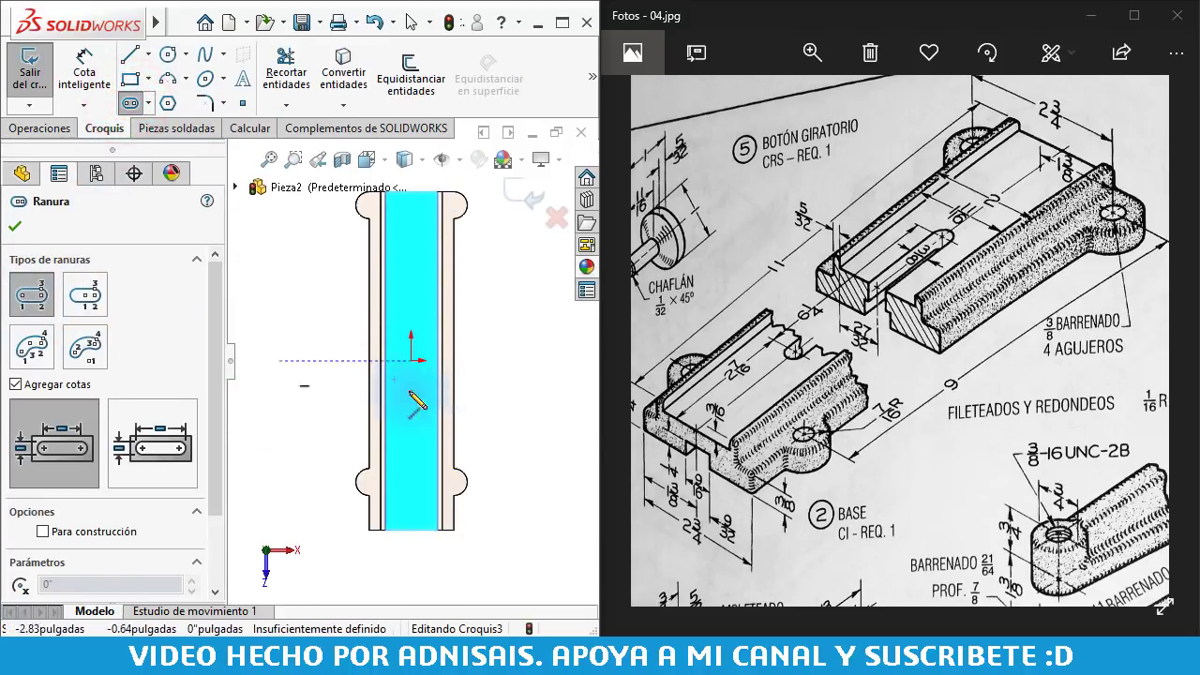
scroll(415, 403, down, 3)
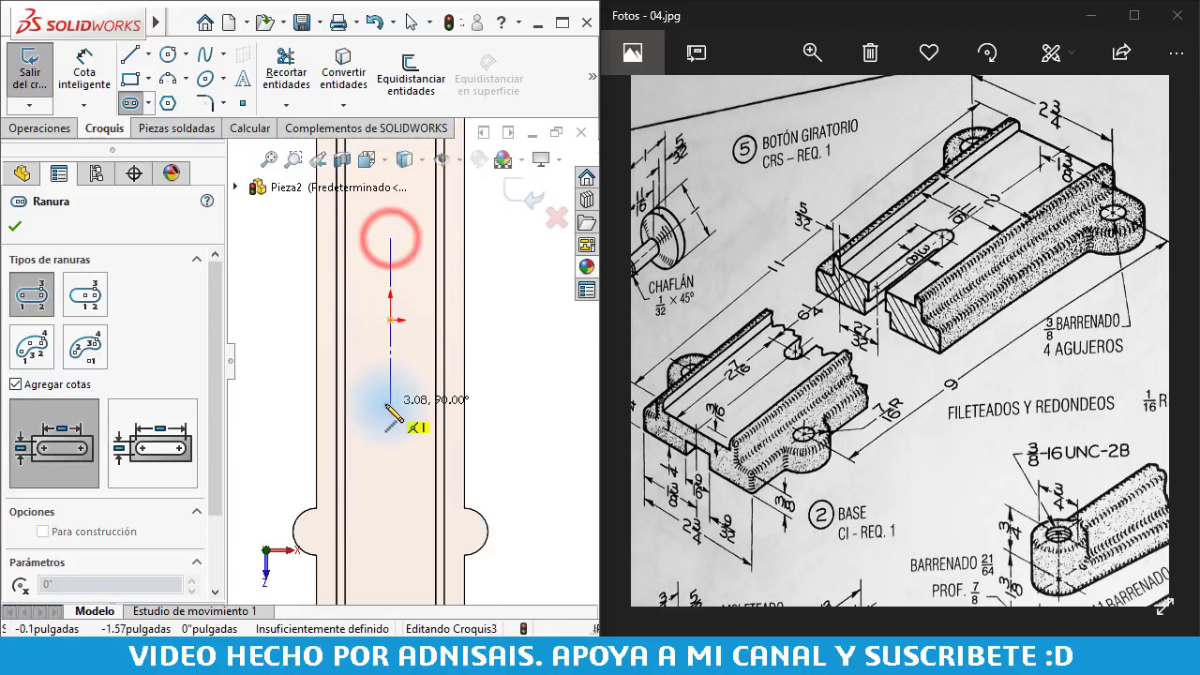
drag(391, 302, 390, 404)
click(410, 430)
scroll(412, 422, up, 1)
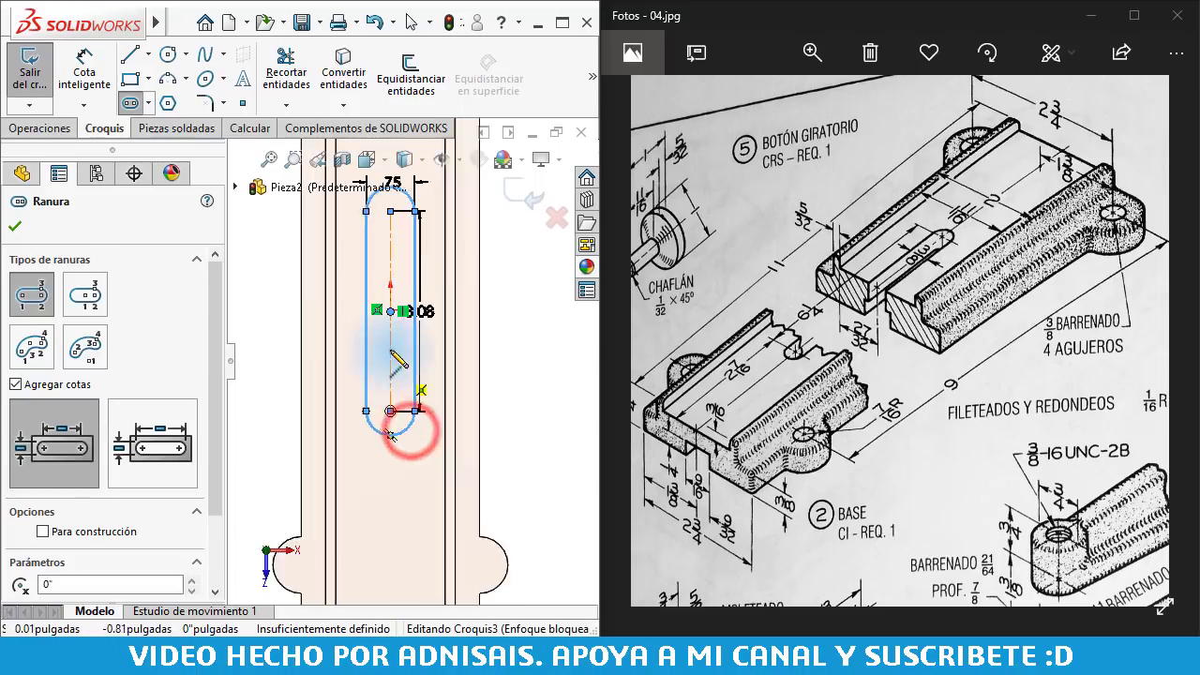
key(Escape)
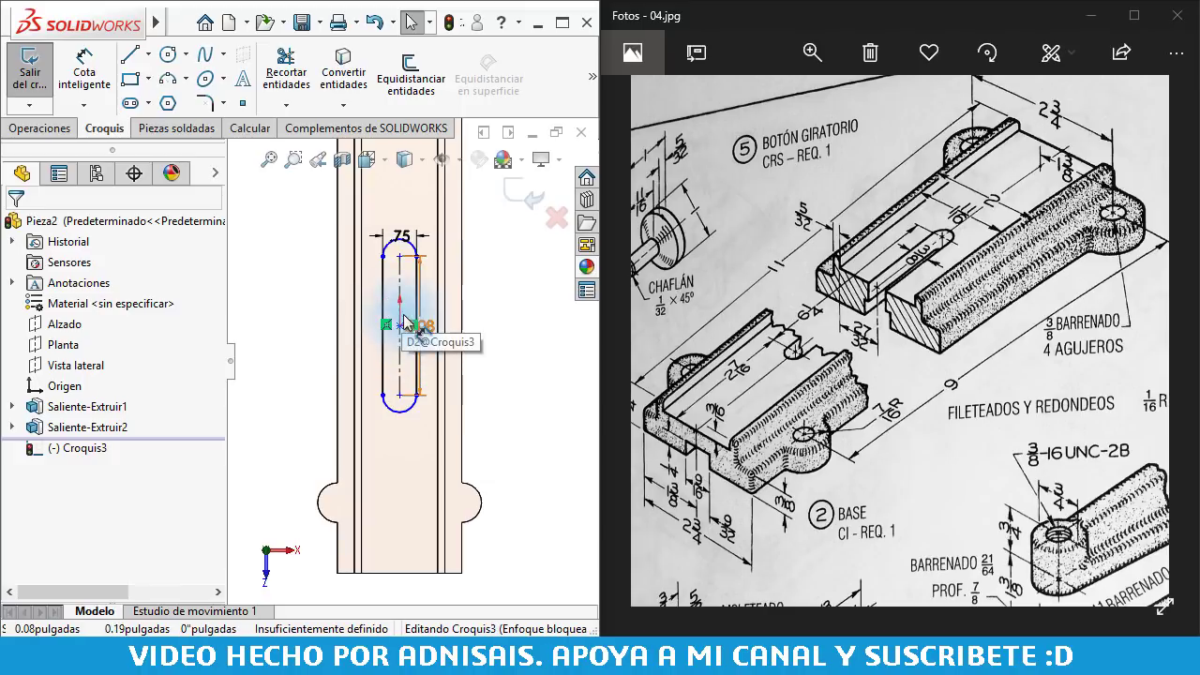
- Dimension the slot 6.25" long and 3/8" wide
drag(427, 325, 492, 333)
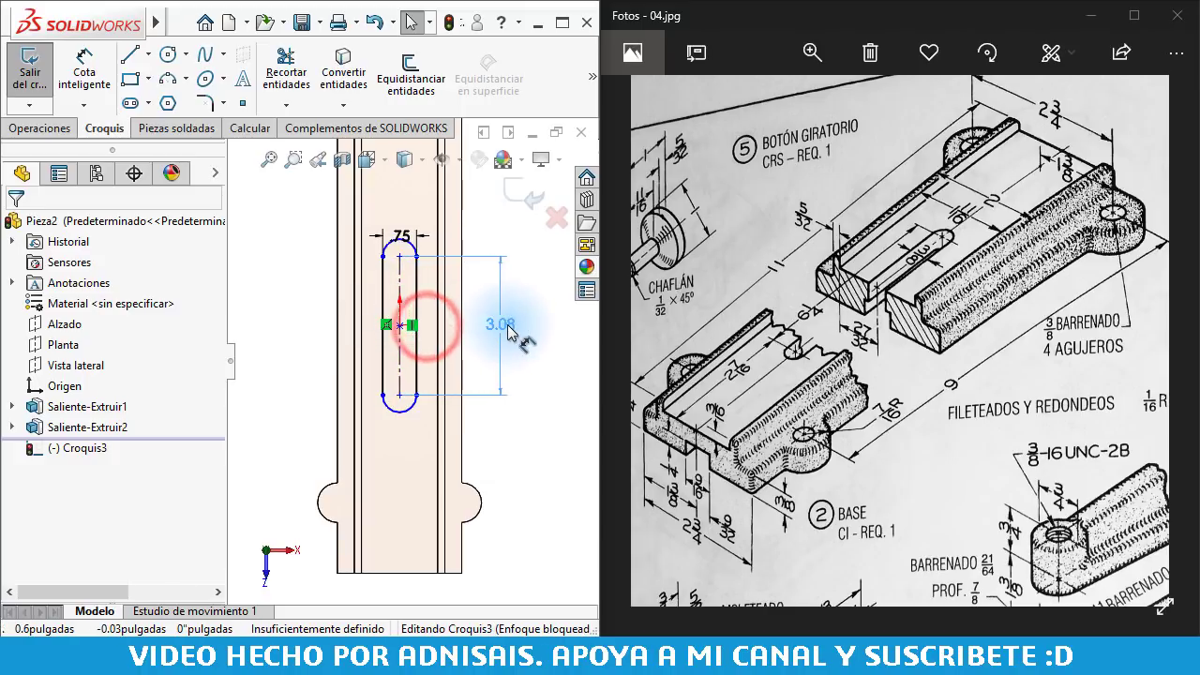
double_click(506, 324)
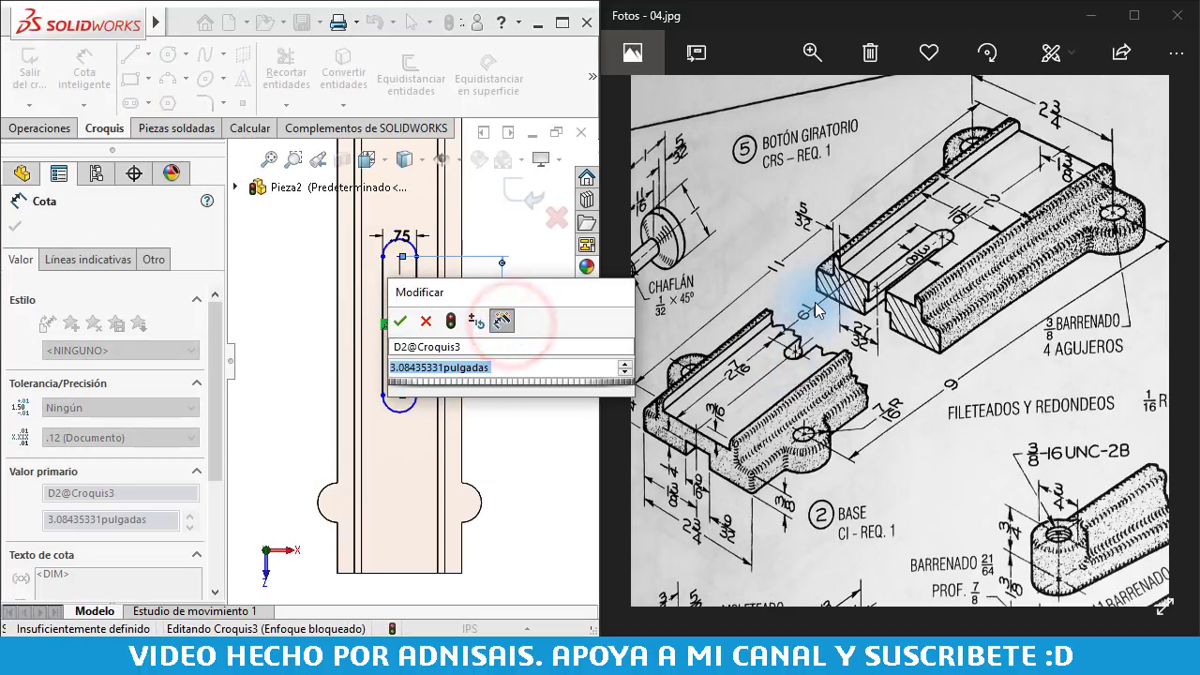
text(6.25)
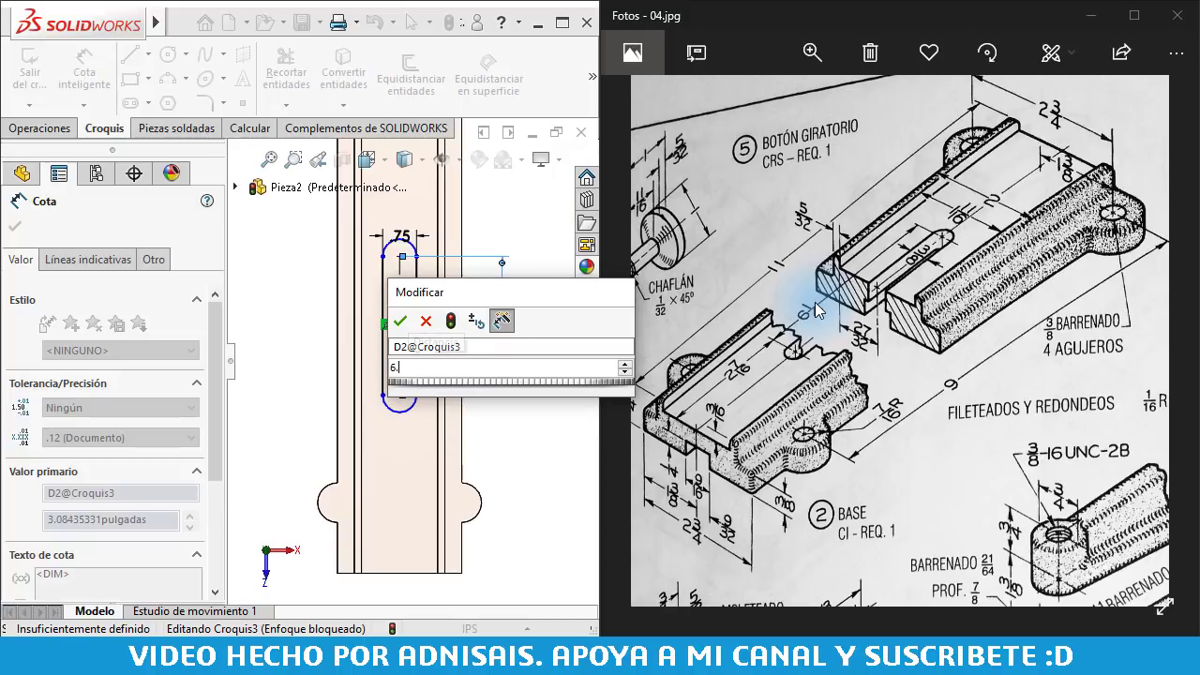
key(Return)
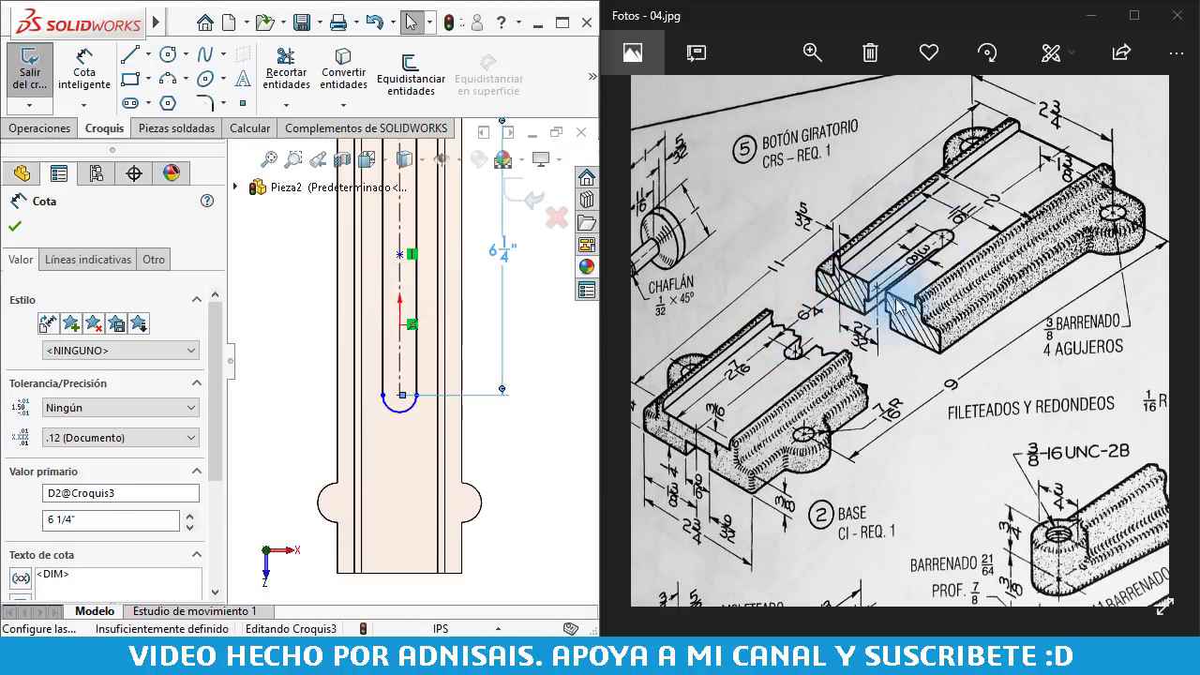
scroll(407, 369, up, 3)
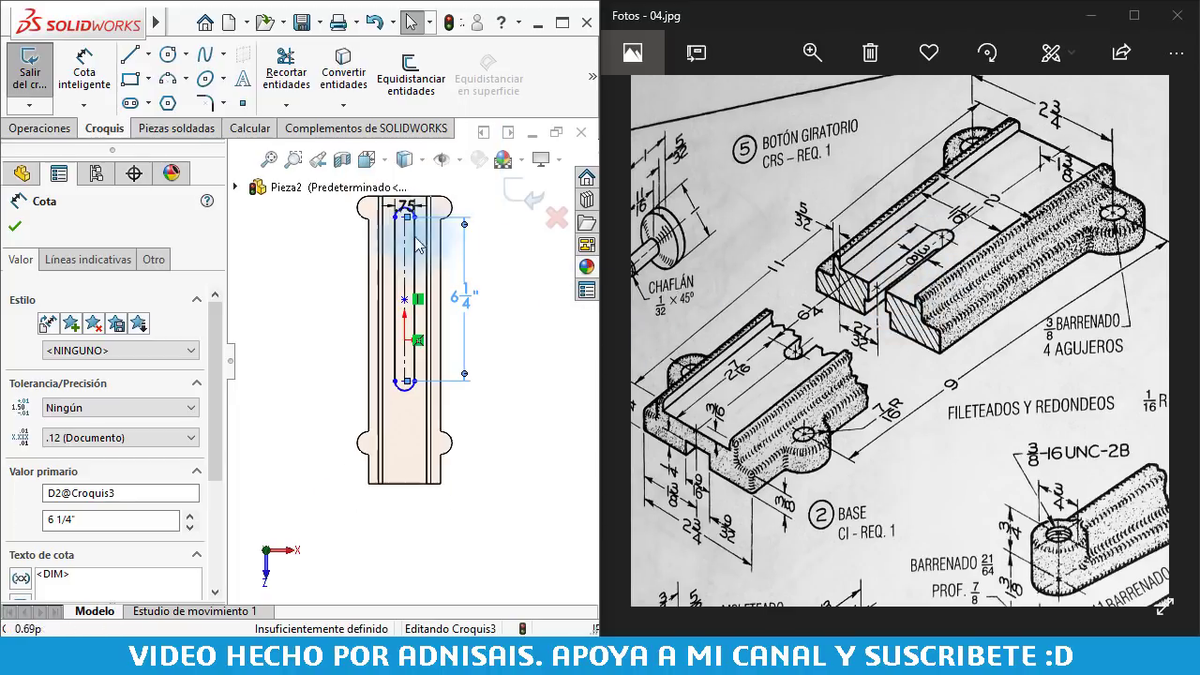
click(401, 214)
click(347, 214)
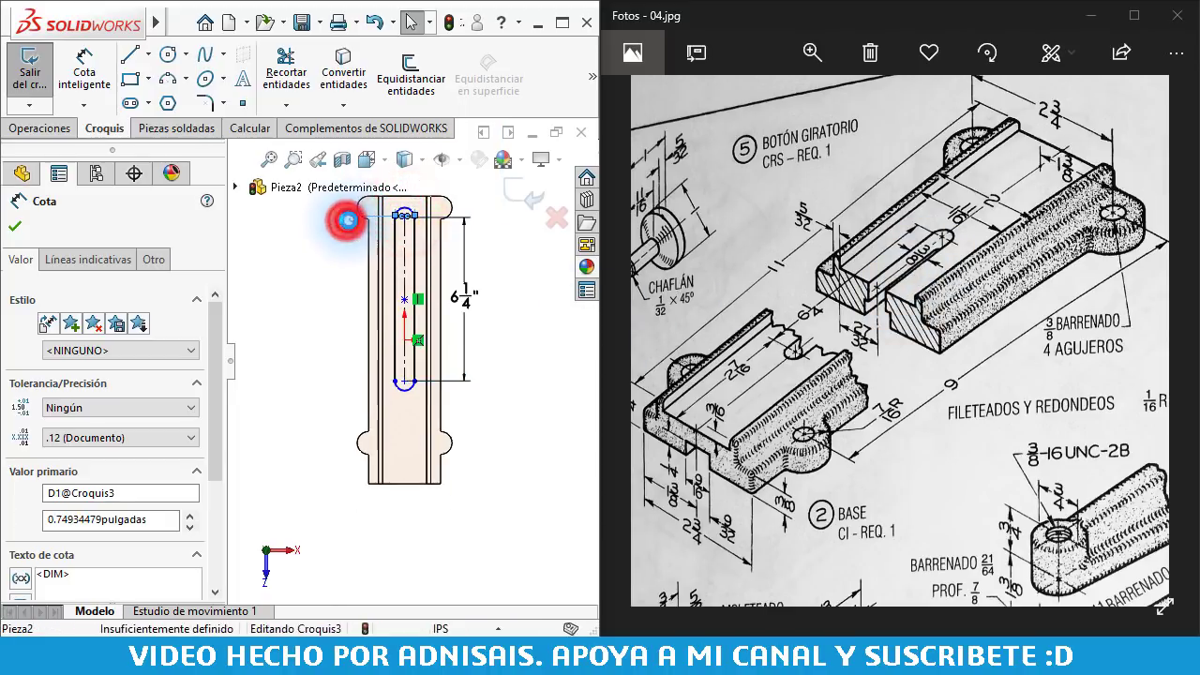
text(3/8)
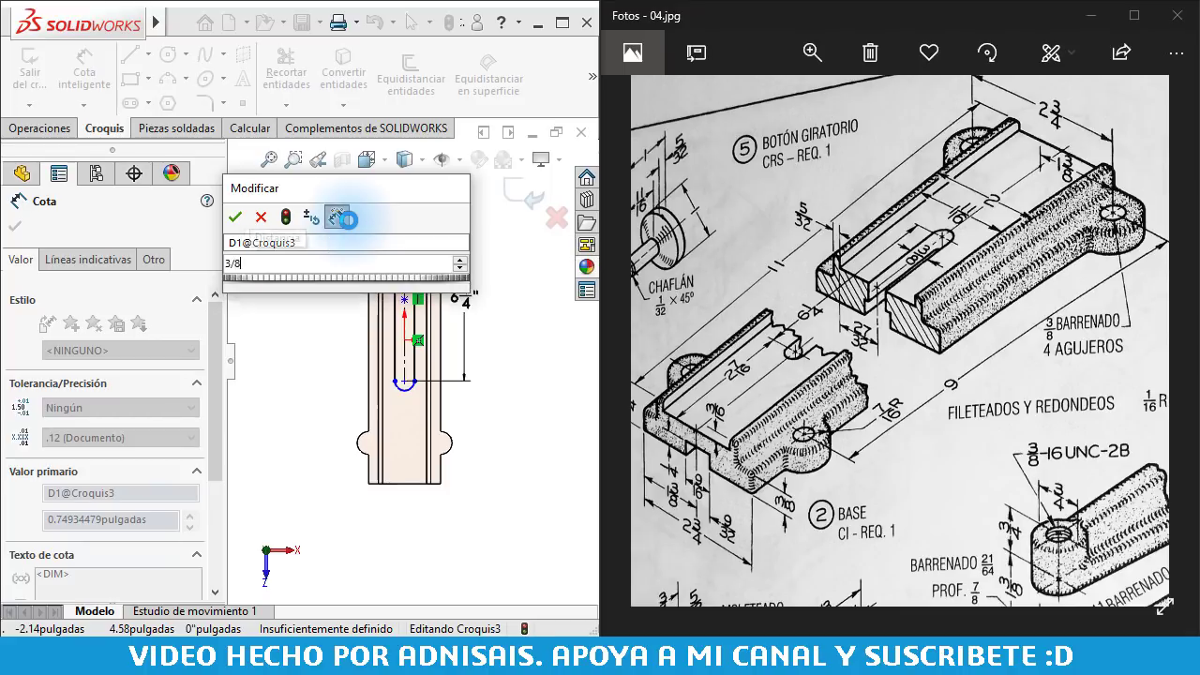
key(Return)
click(503, 520)
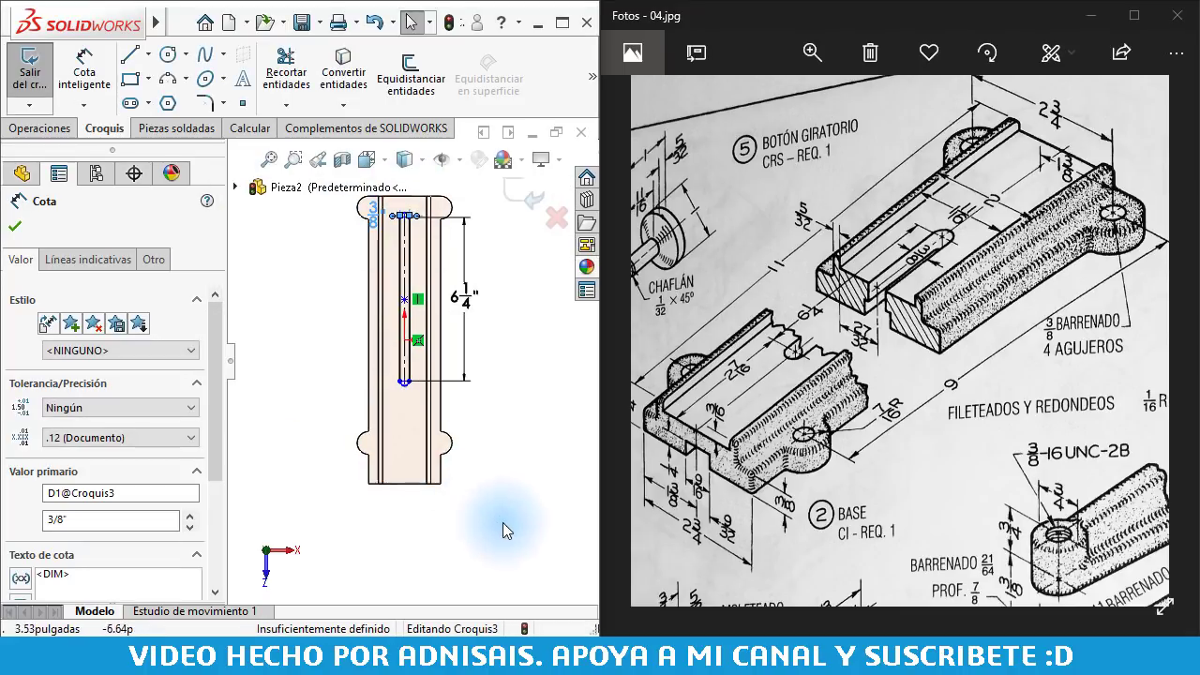
key(Escape)
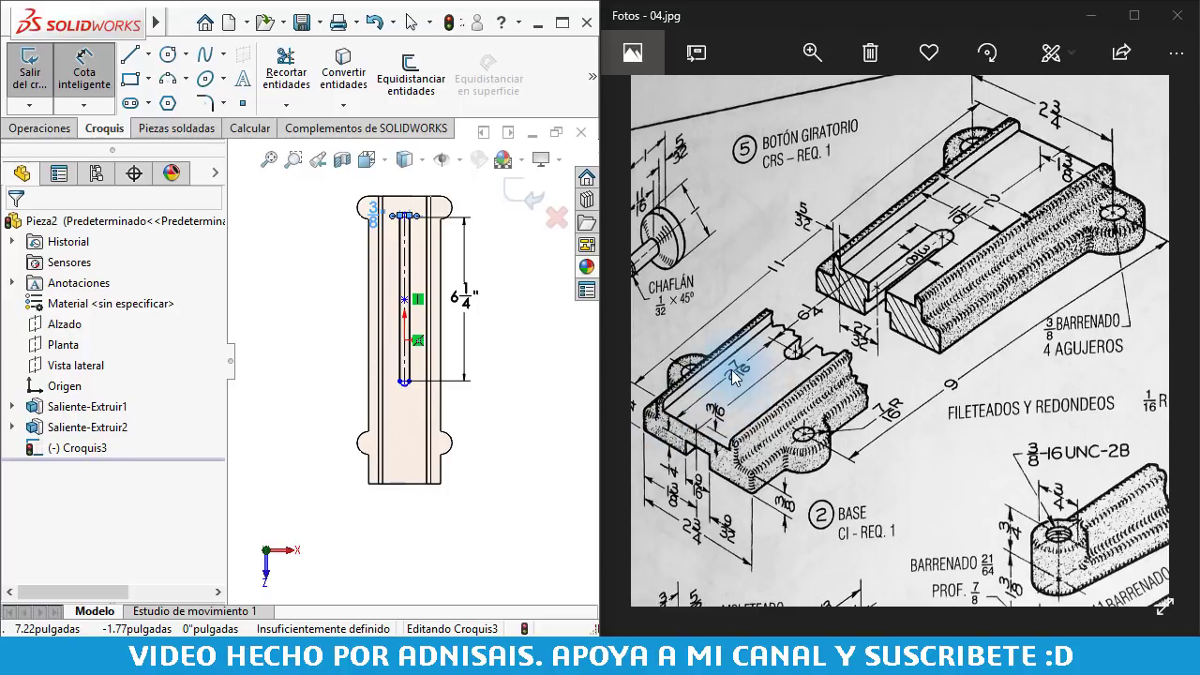
- Dimension the slot's lower end 2 7/16" from the part's bottom edge
click(404, 379)
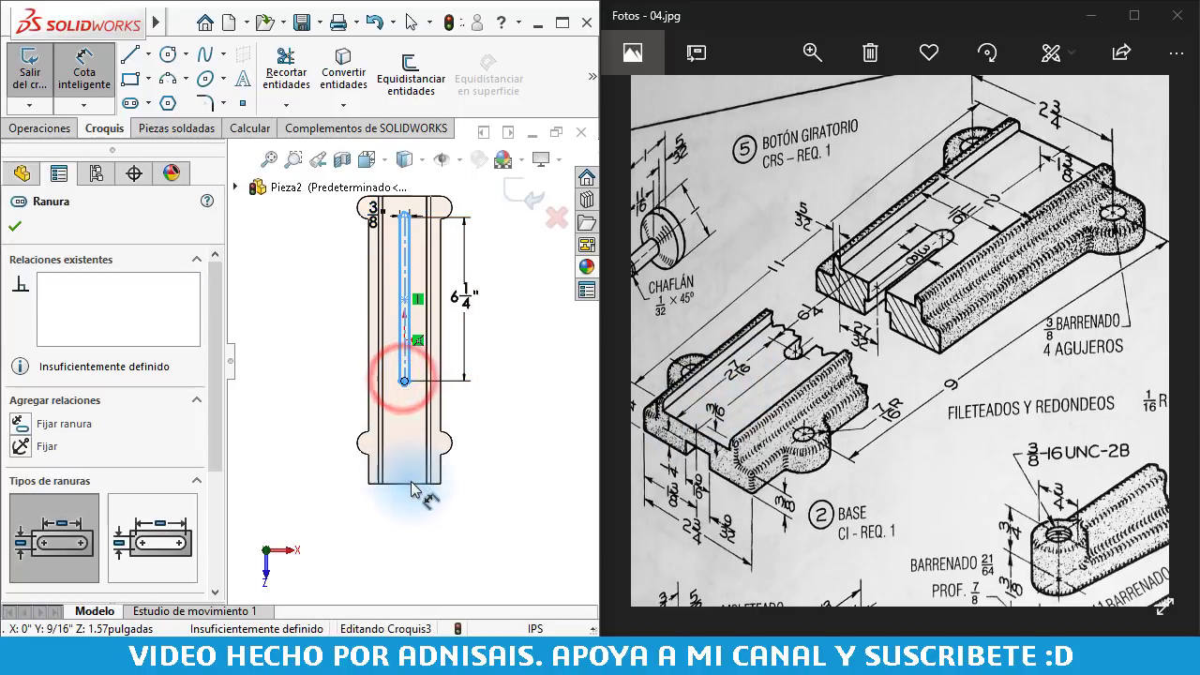
click(410, 483)
click(498, 450)
text(2)
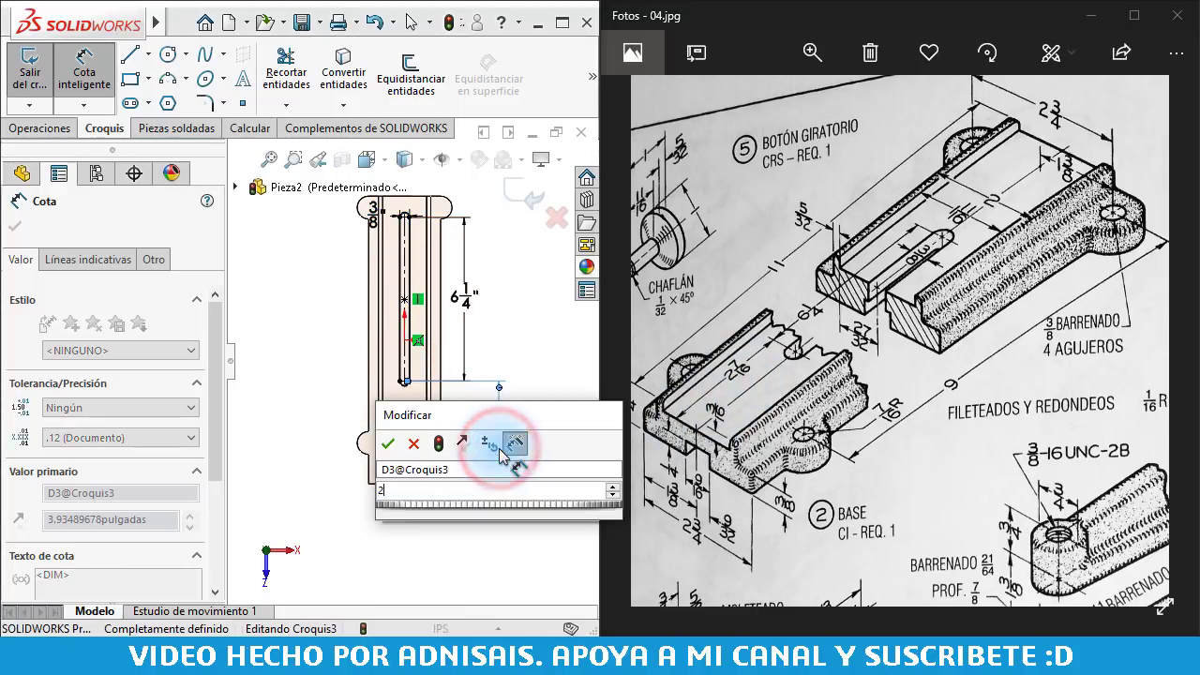
text( 1/2)
key(Return)
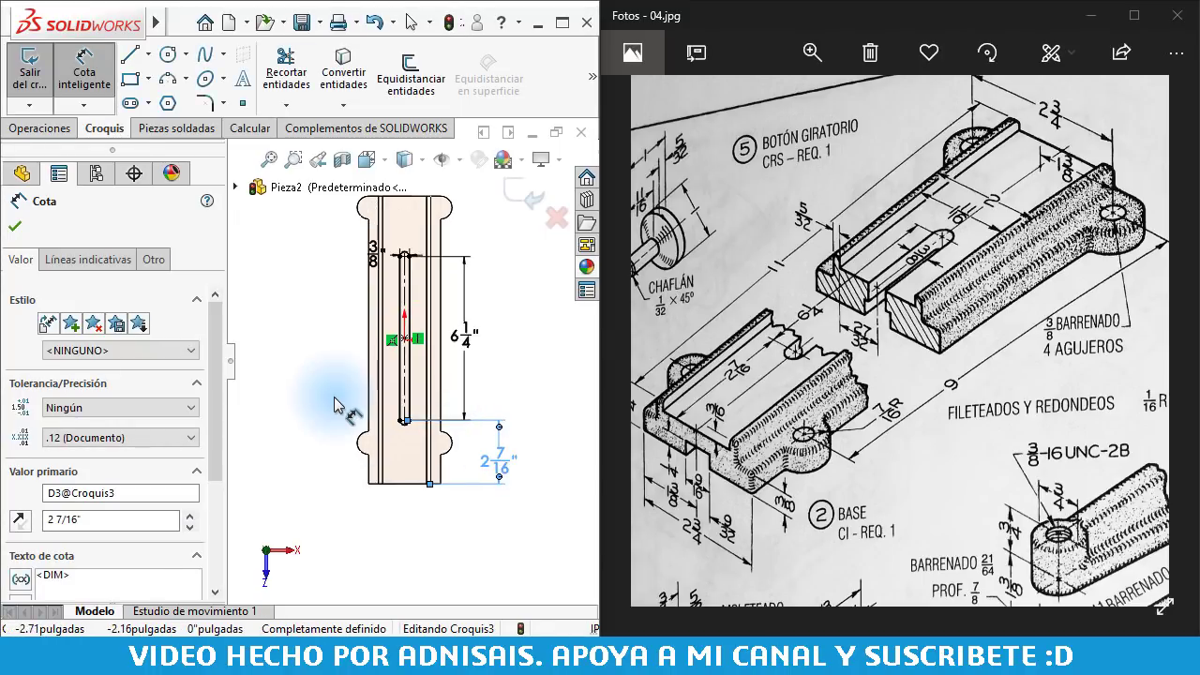
click(68, 136)
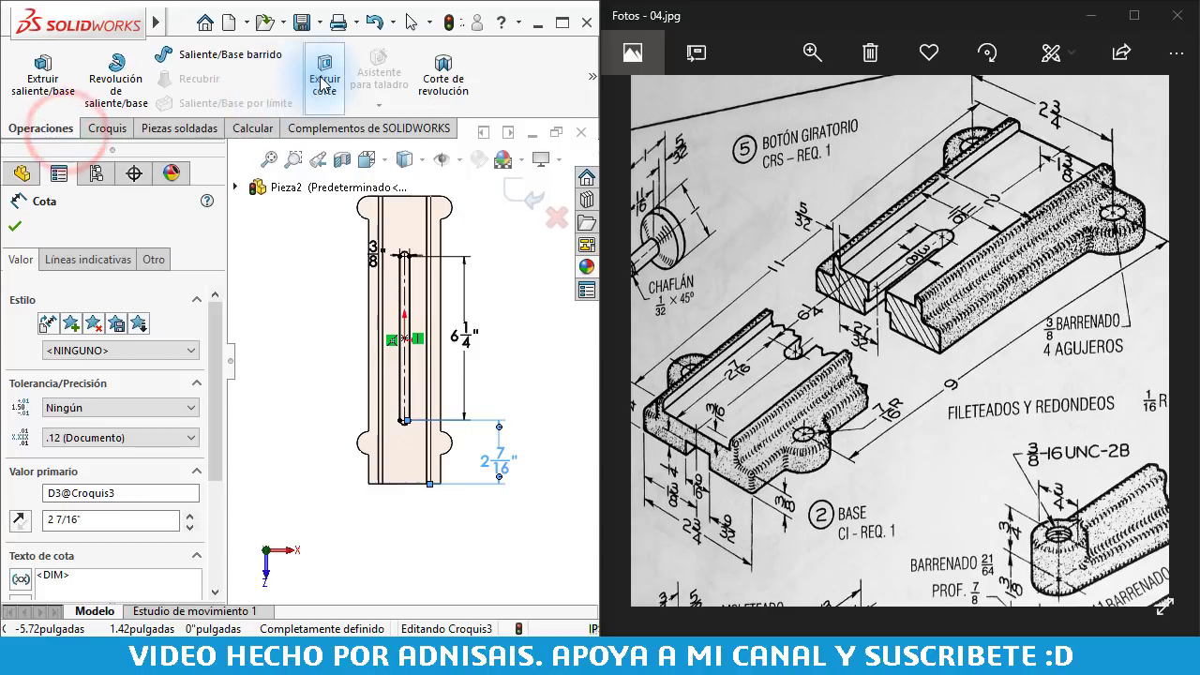
- Cut the slot sketch Through All, then inspect the result in isometric view
click(325, 68)
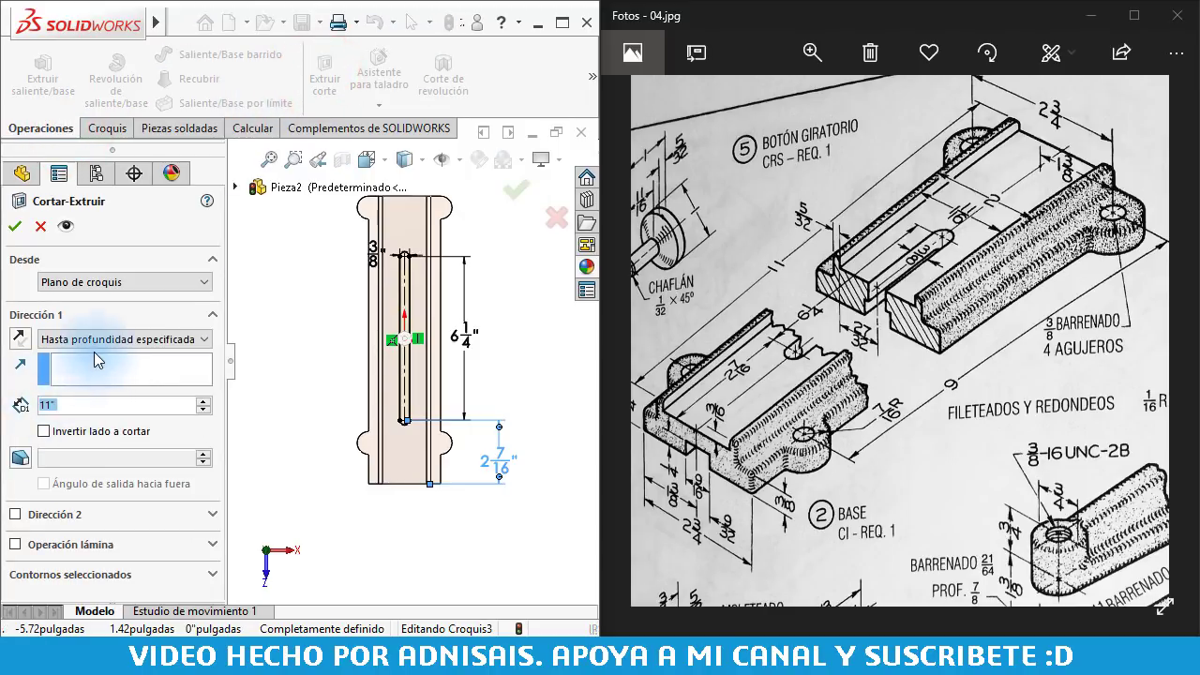
click(94, 340)
click(89, 365)
click(14, 226)
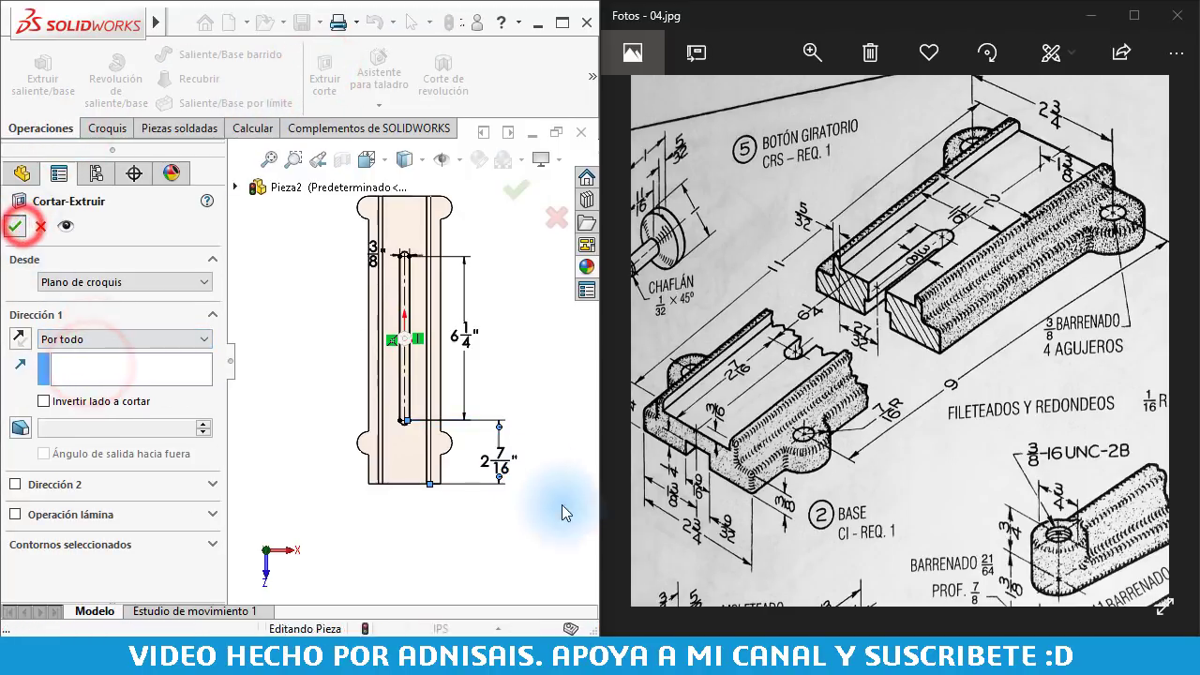
mouse_move(447, 490)
middle_down()
mouse_move(437, 259)
mouse_move(456, 246)
mouse_move(445, 241)
middle_up()
scroll(394, 318, down, 2)
middle_drag(394, 319, 362, 460)
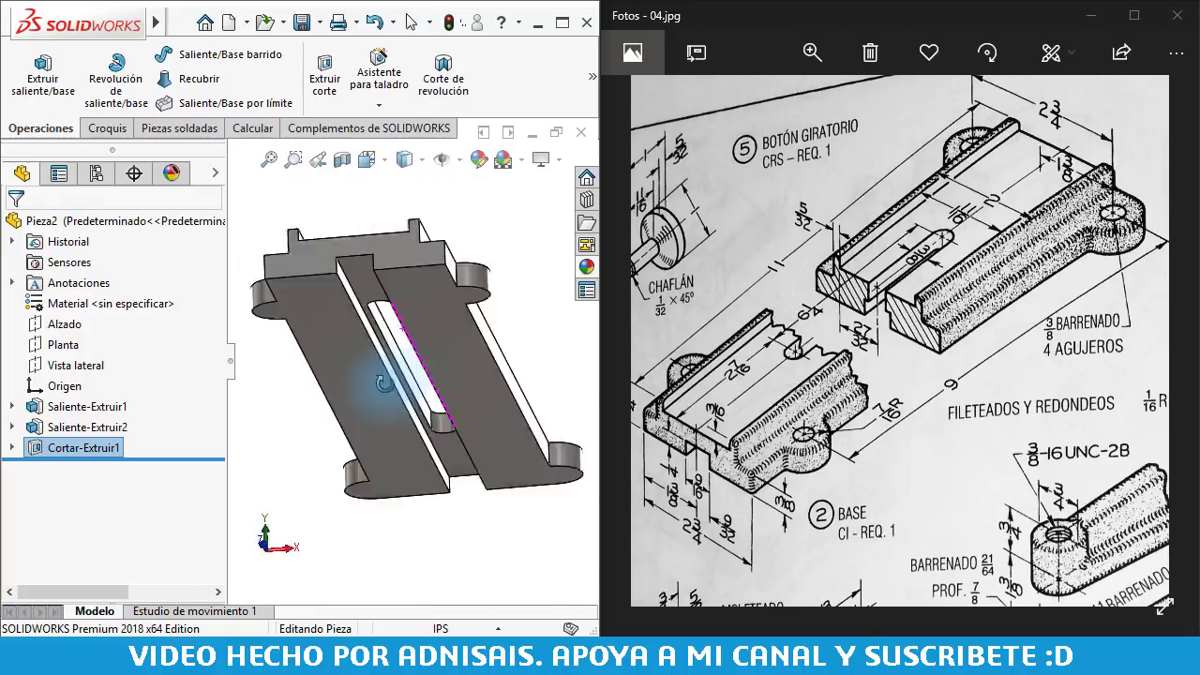
key(ctrl+7)
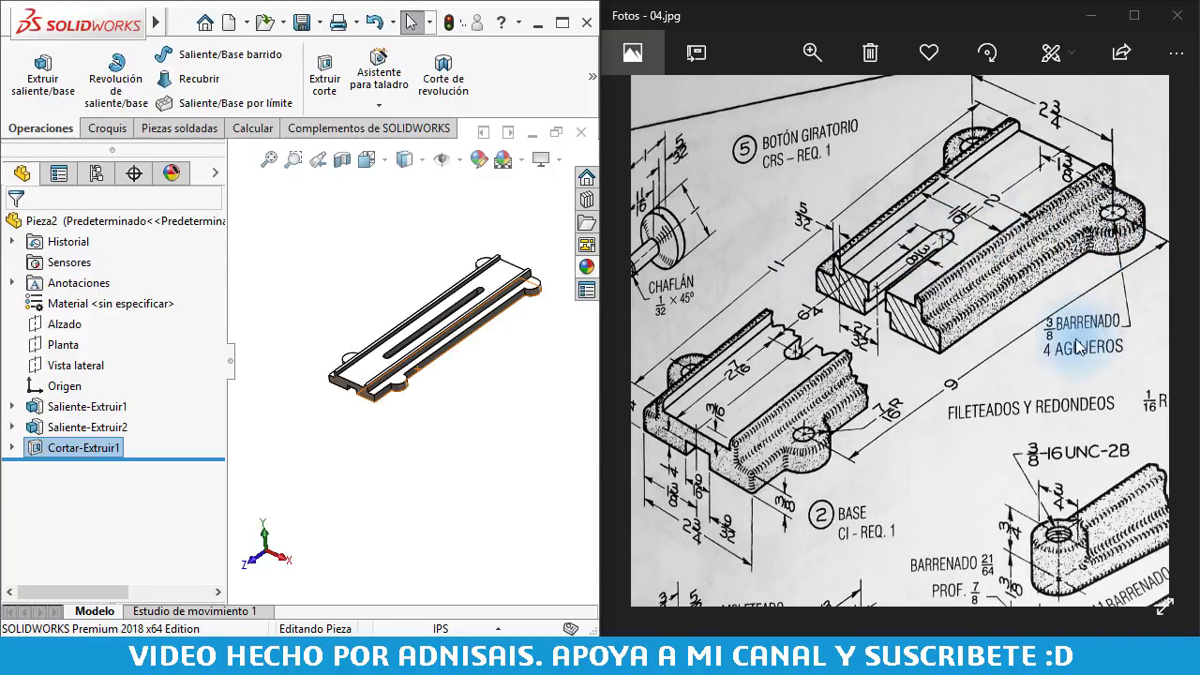
click(389, 225)
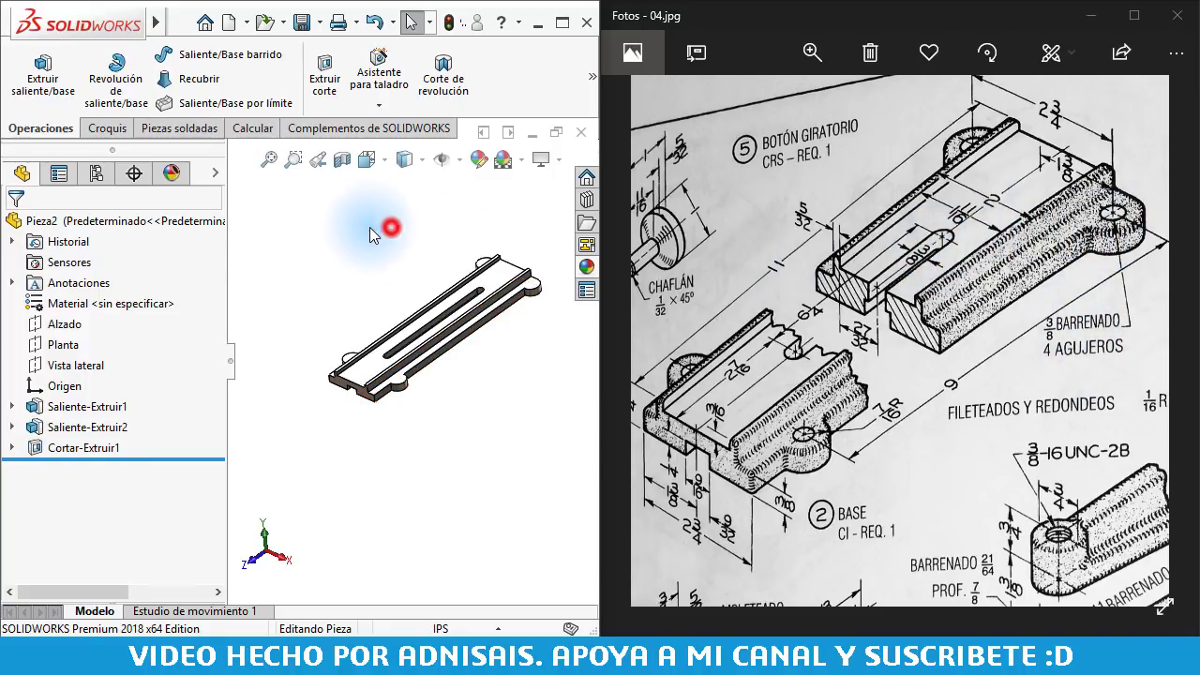
- Set up a Hole Wizard clearance hole: Ansi Inch, size 3/8, end condition Through All
click(382, 77)
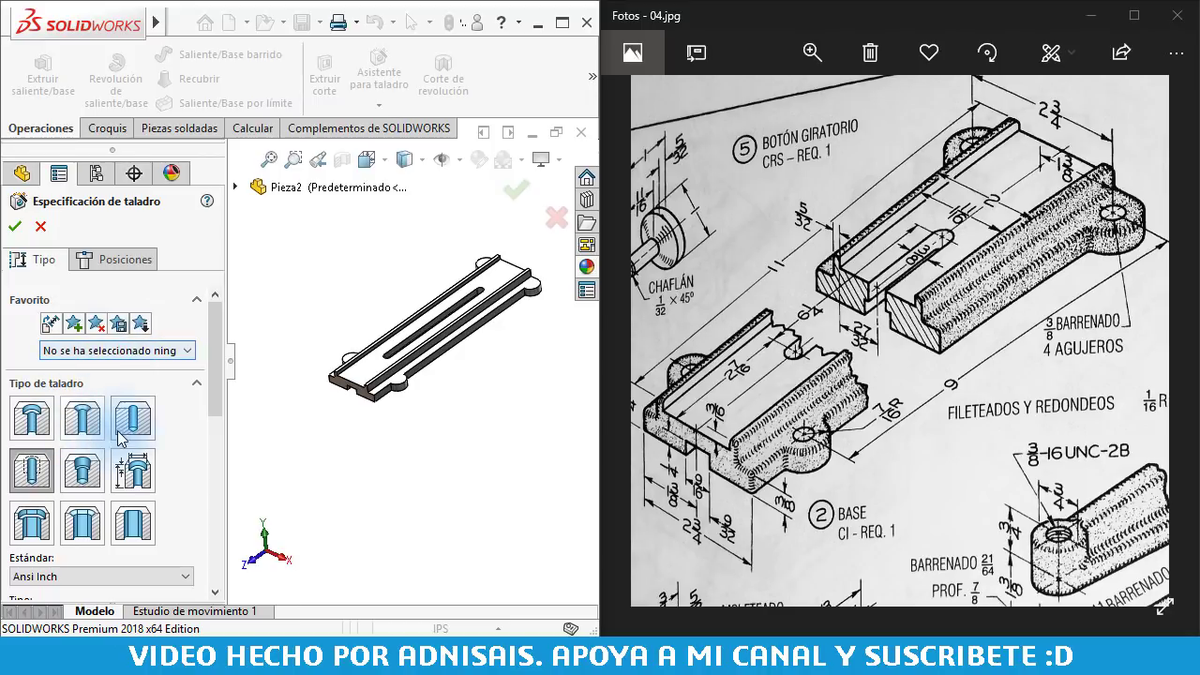
click(128, 427)
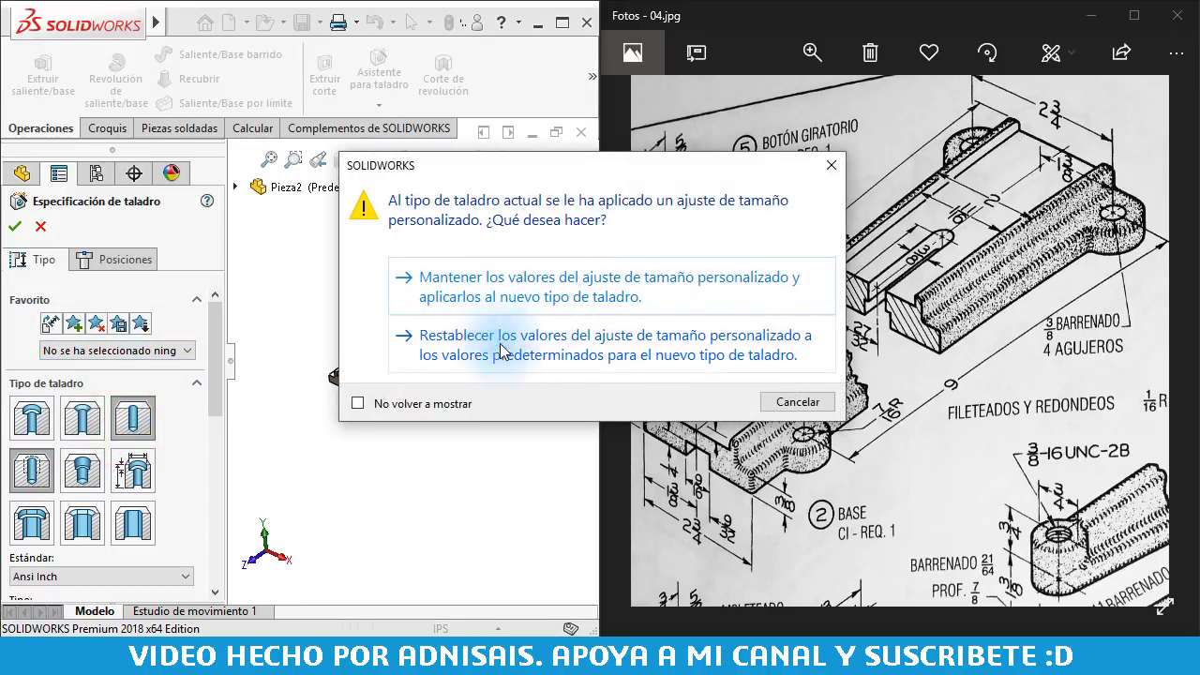
click(578, 346)
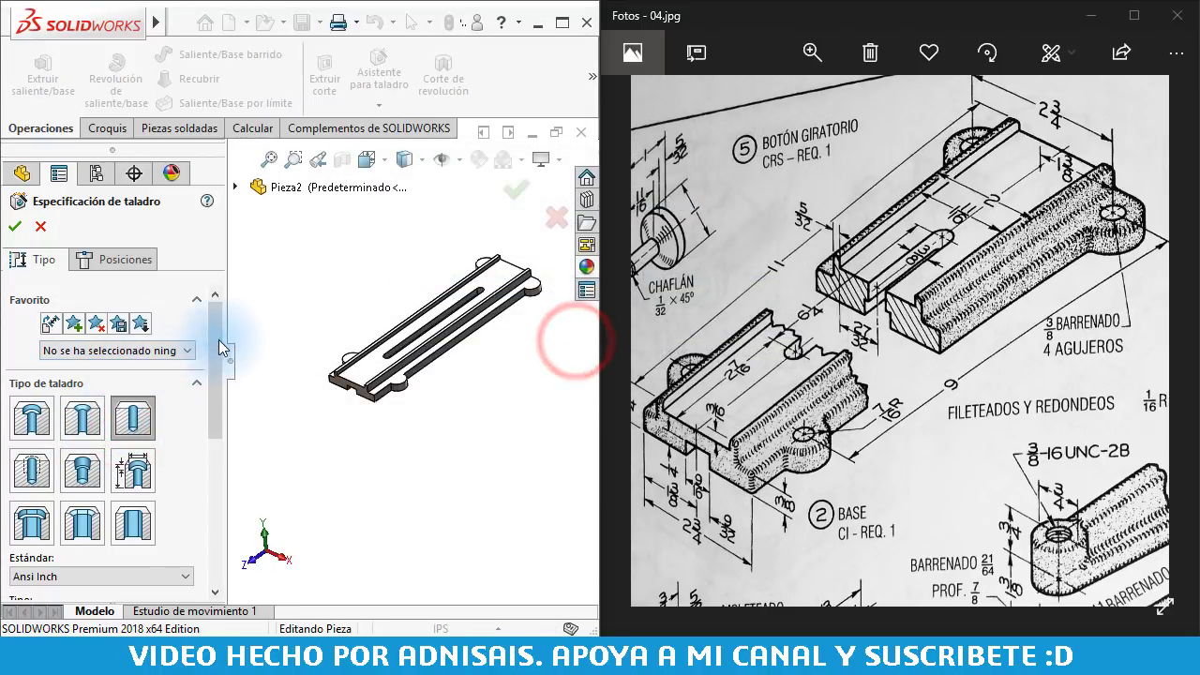
drag(217, 368, 209, 455)
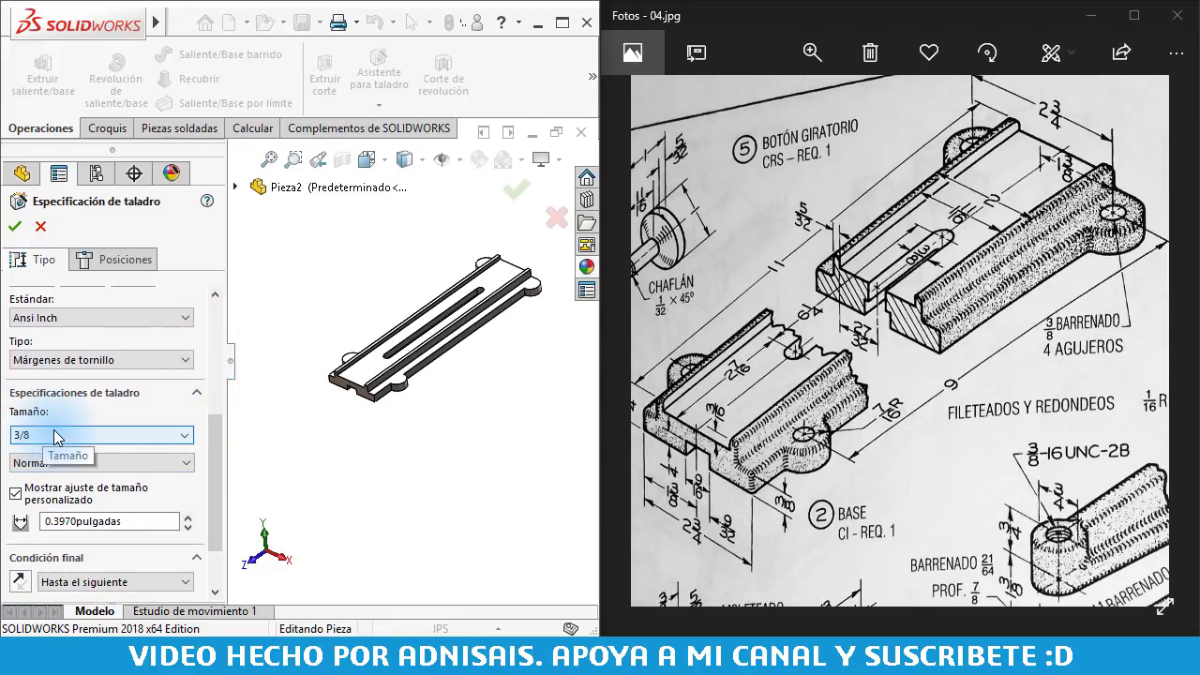
click(27, 497)
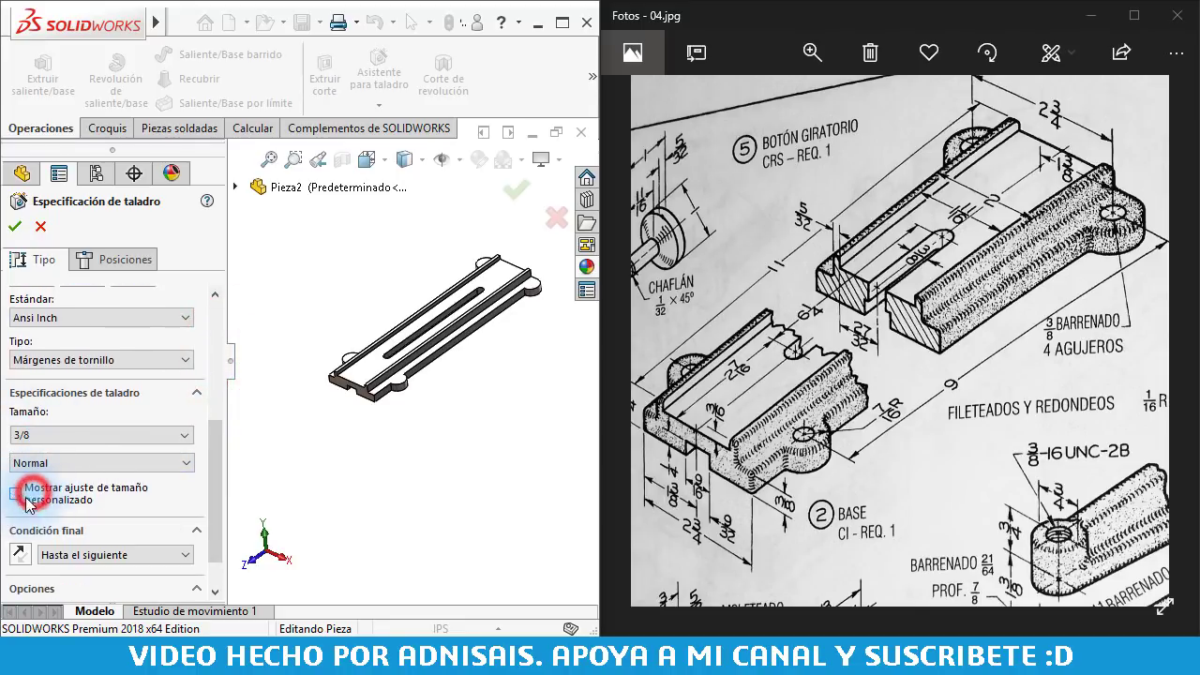
drag(215, 460, 211, 484)
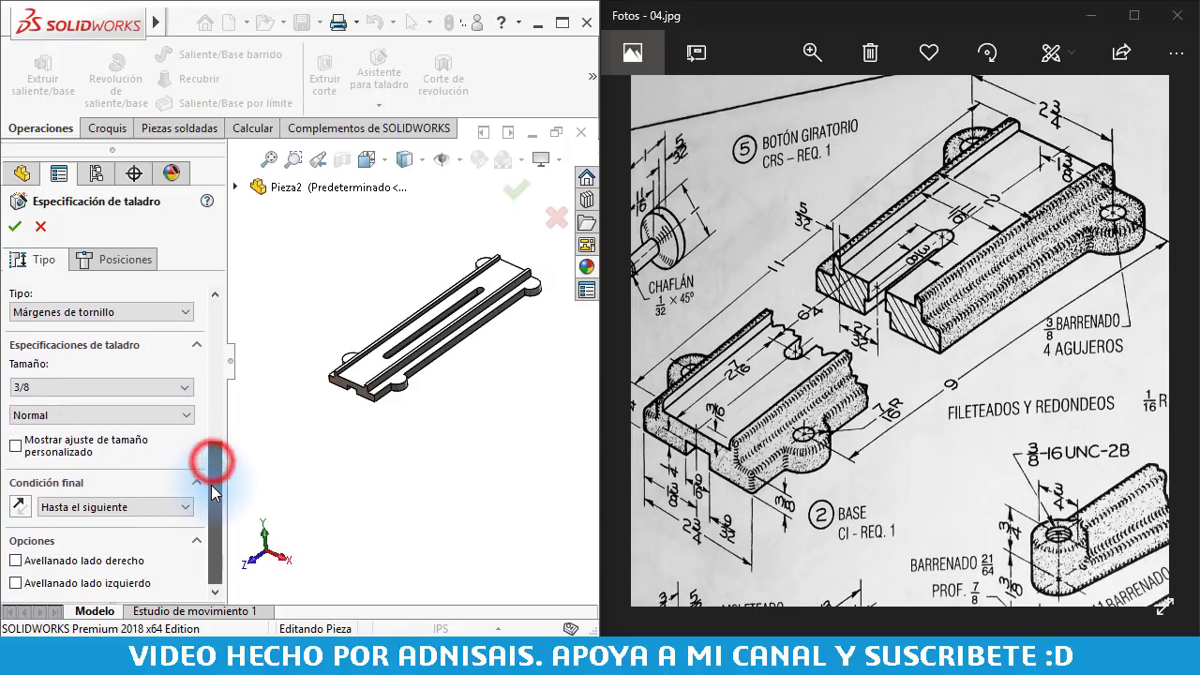
click(56, 506)
click(67, 535)
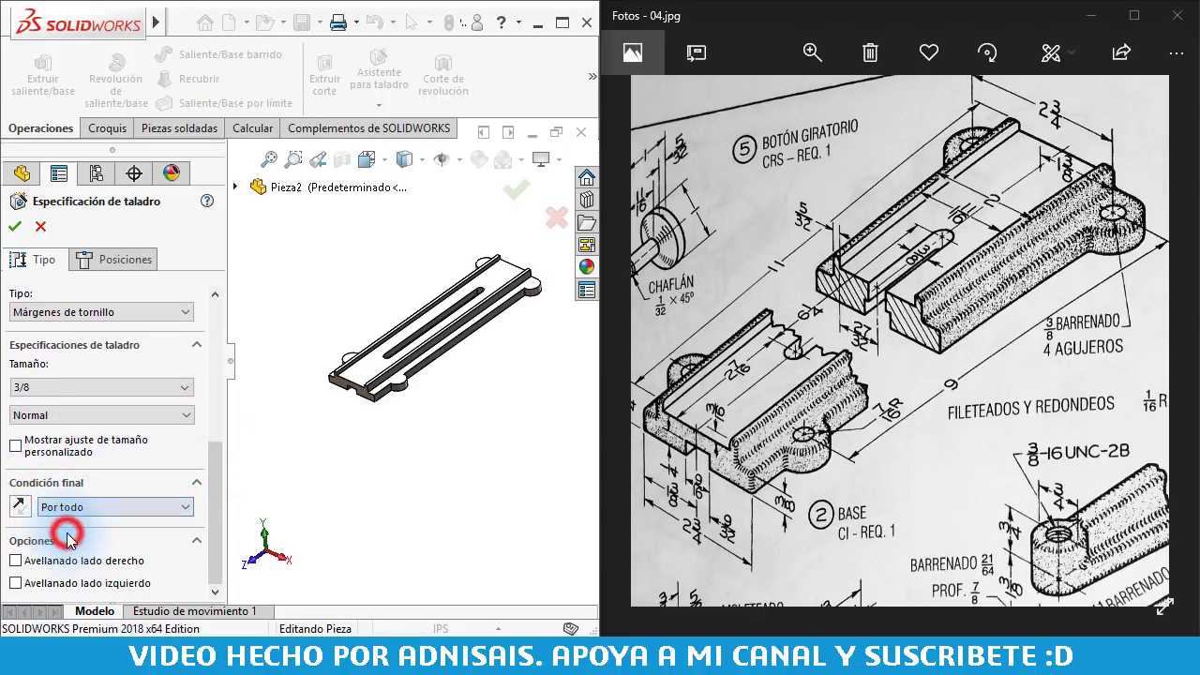
click(143, 262)
- Place hole points at the centres of the first tab arcs
scroll(380, 423, down, 5)
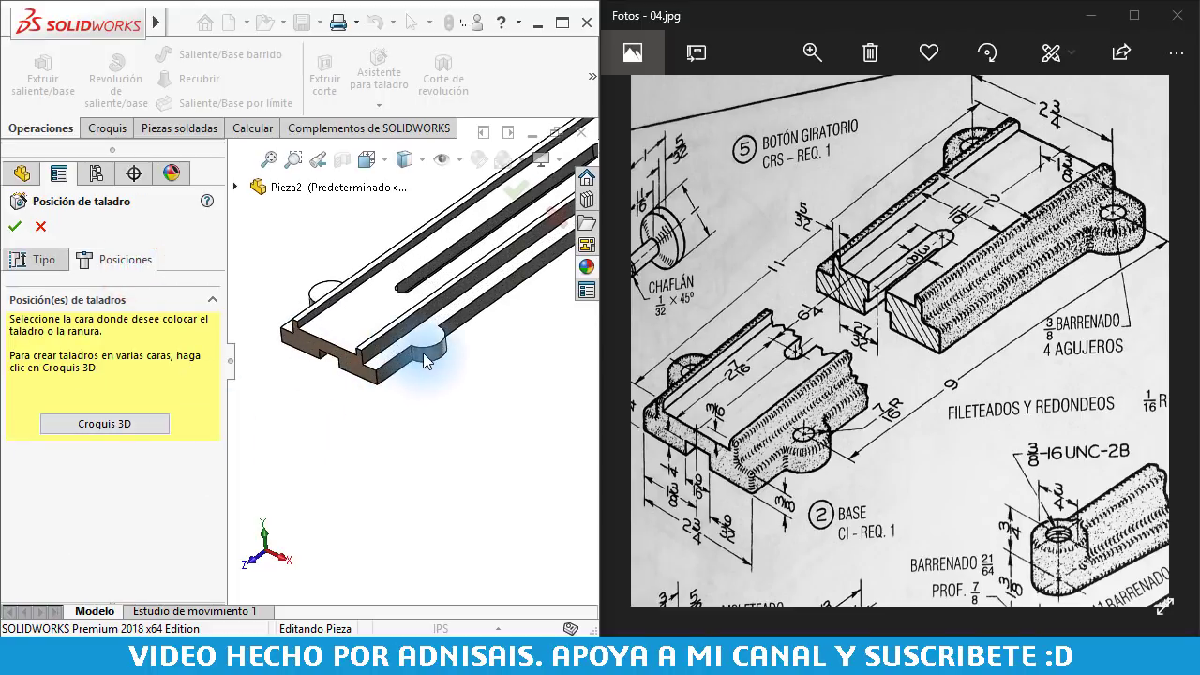
click(424, 345)
scroll(429, 348, down, 3)
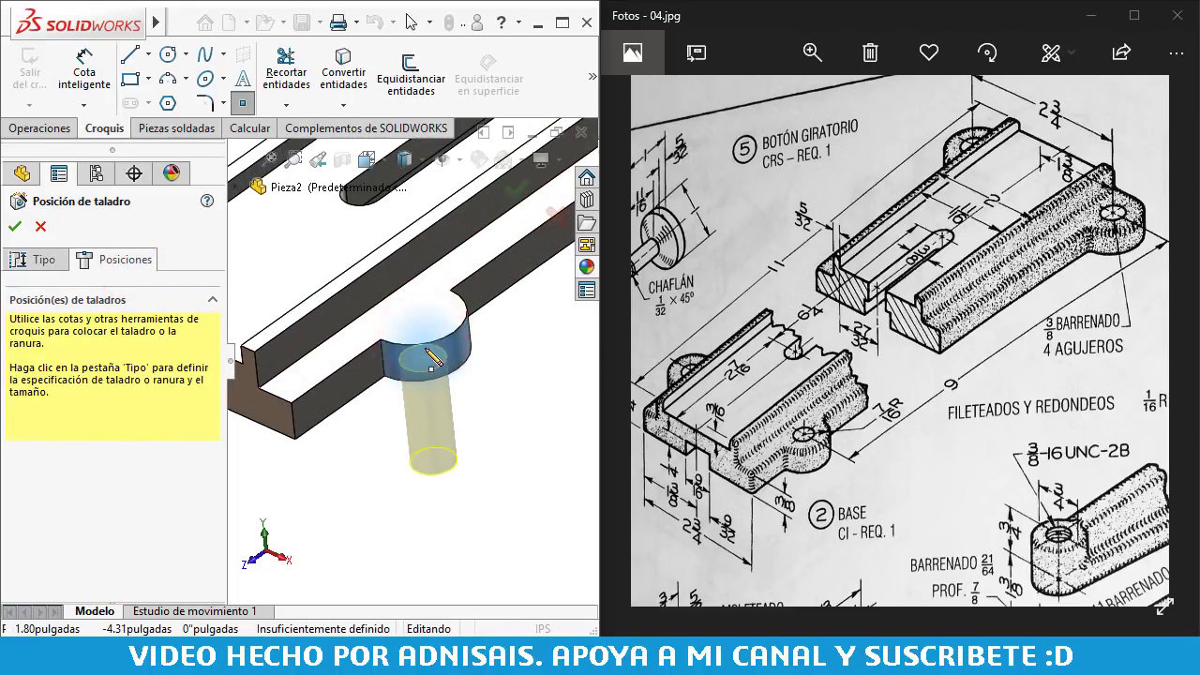
scroll(435, 352, down, 2)
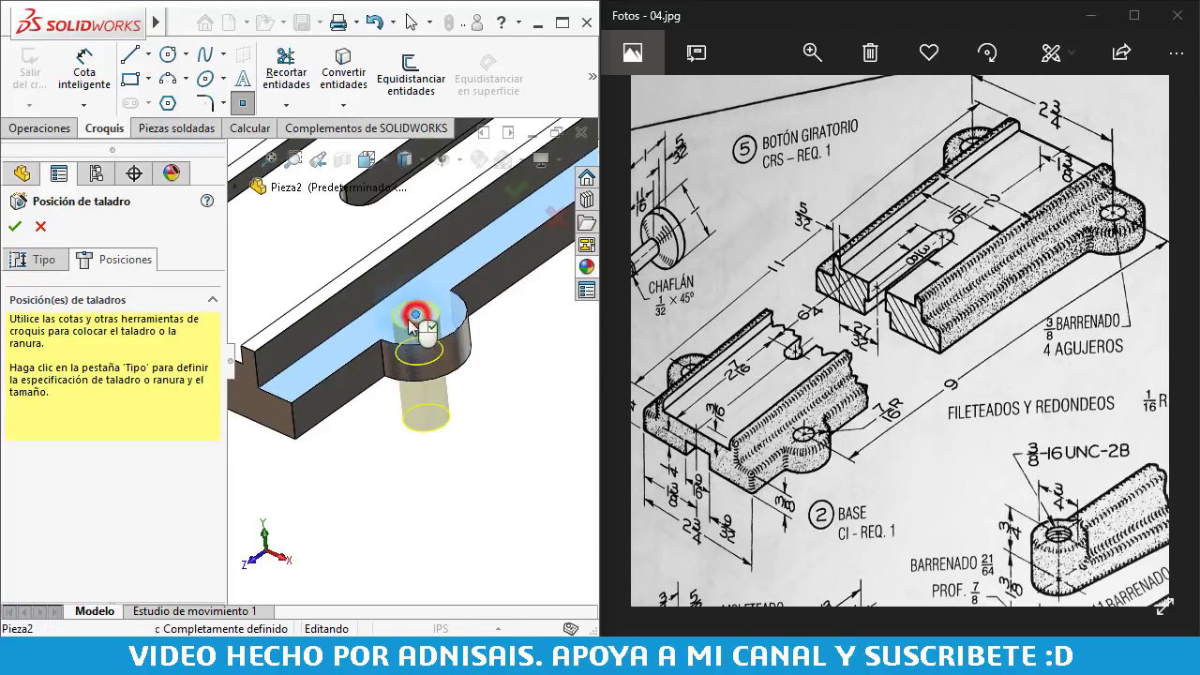
click(429, 330)
scroll(319, 281, up, 3)
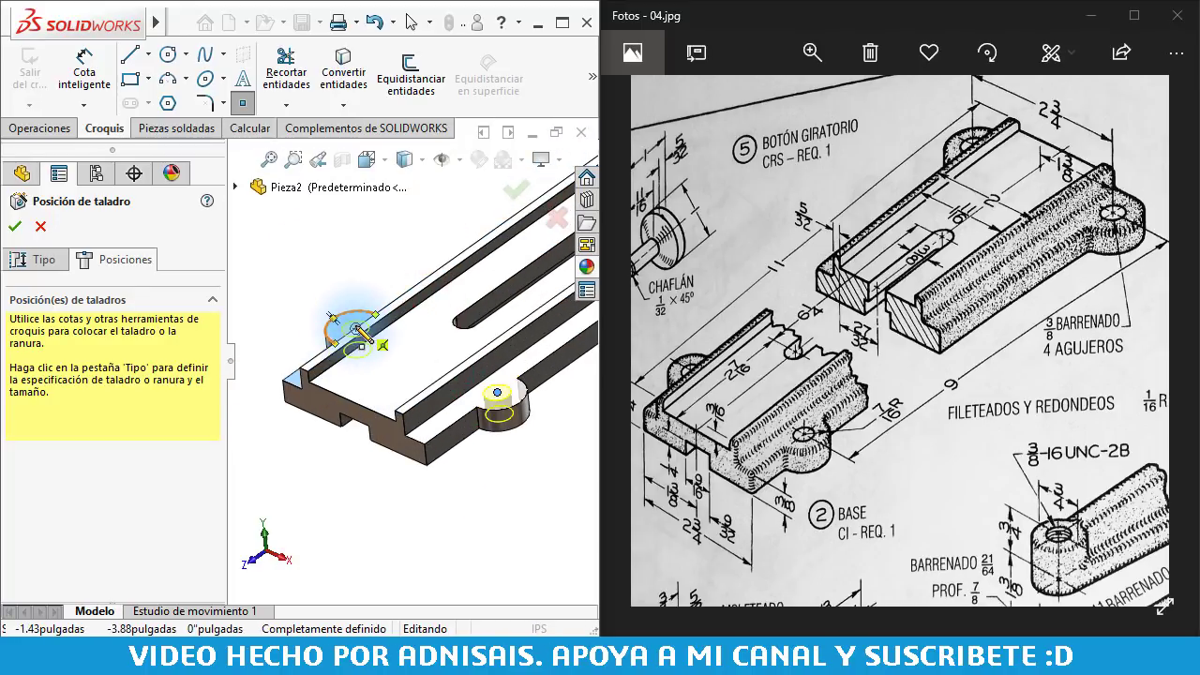
scroll(352, 324, up, 3)
middle_drag(525, 272, 494, 364)
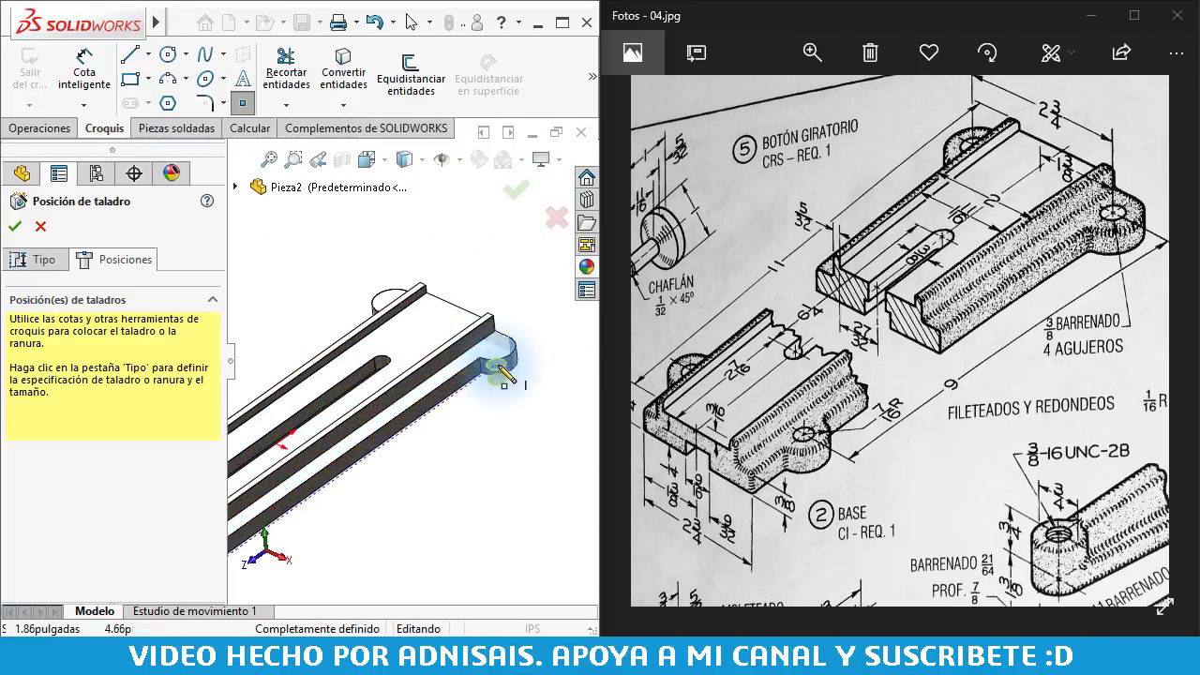
scroll(494, 364, down, 3)
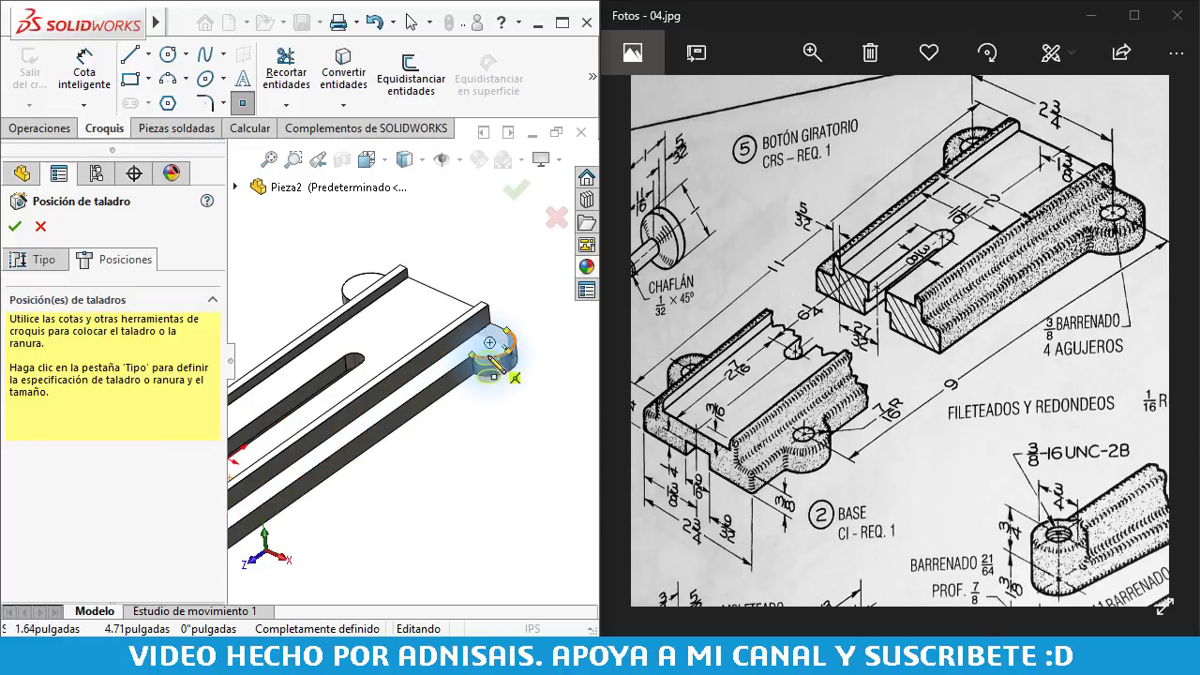
click(489, 342)
- Add the remaining hole point, select the stray point, and accept the 3/8 clearance holes
mouse_move(490, 342)
middle_down()
mouse_move(373, 292)
mouse_move(373, 274)
middle_up()
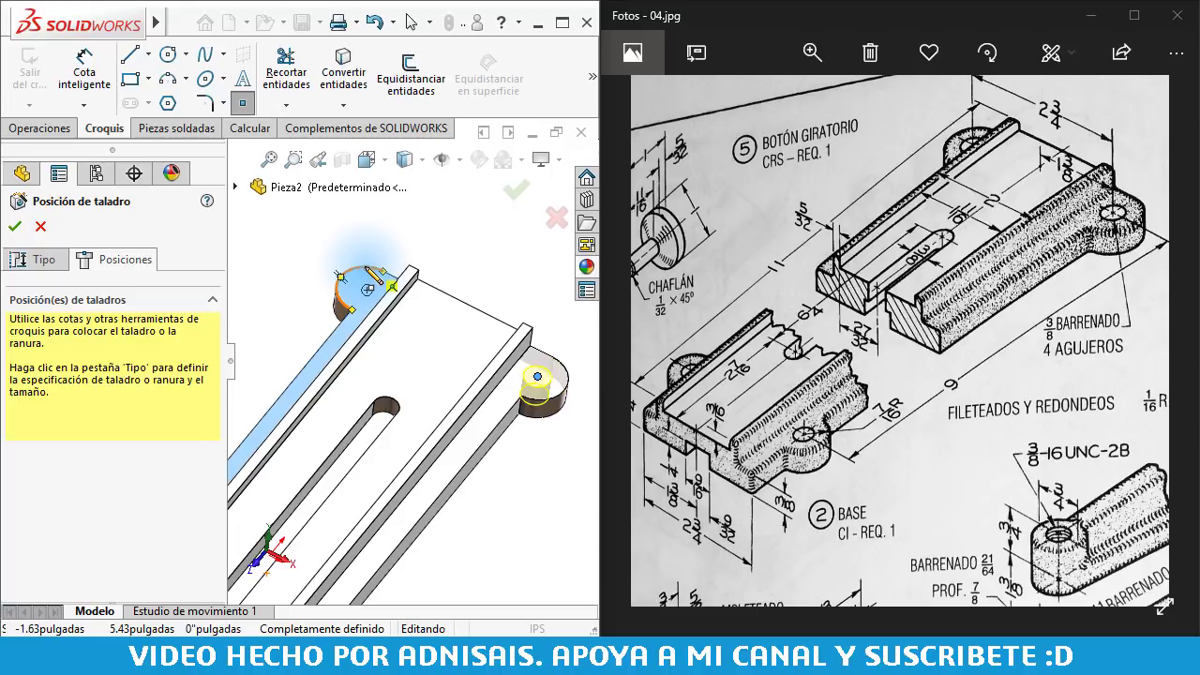
scroll(367, 293, up, 3)
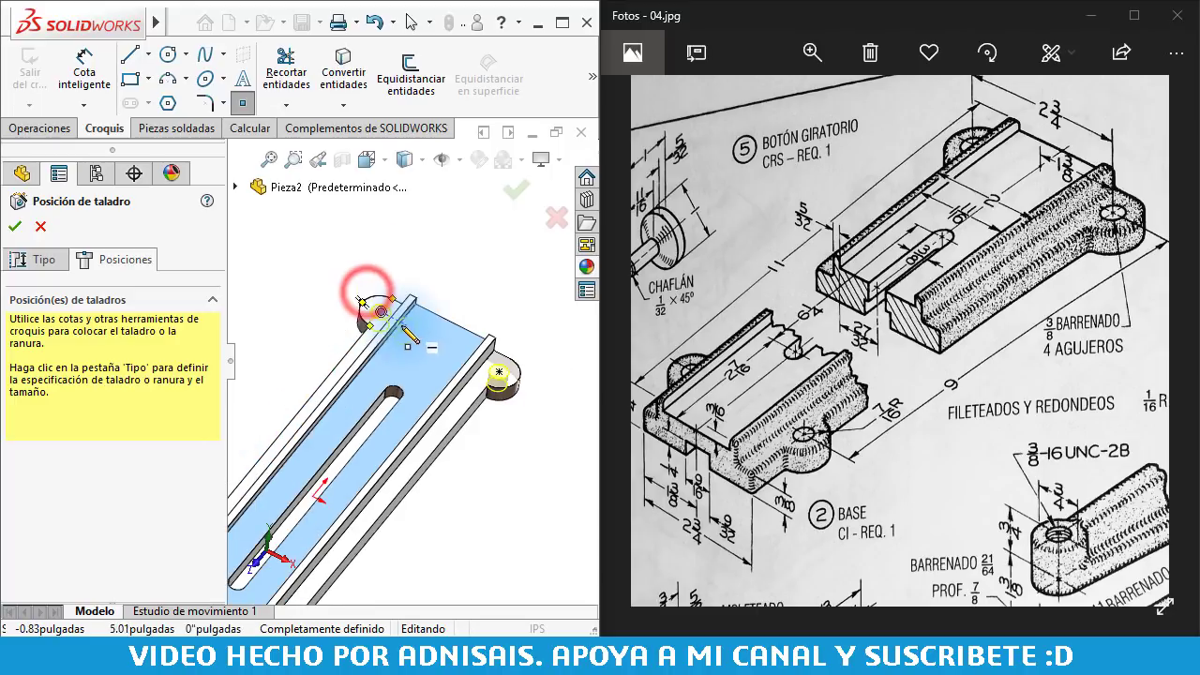
scroll(368, 294, up, 2)
click(504, 202)
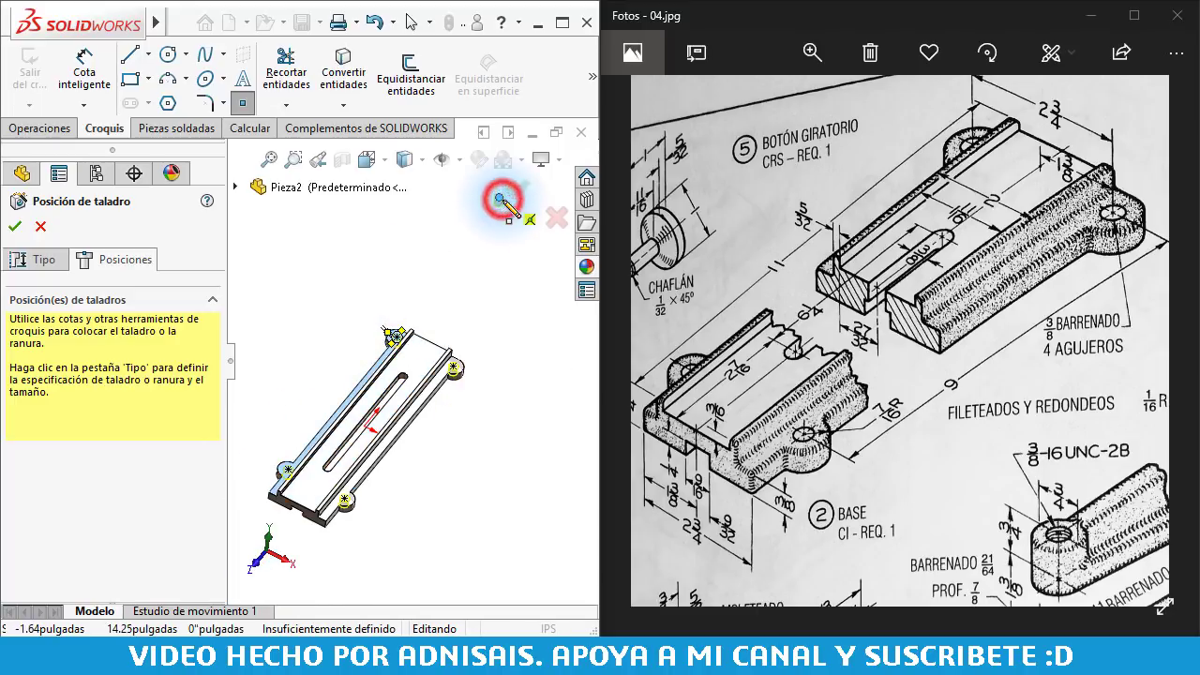
scroll(471, 255, up, 2)
click(450, 218)
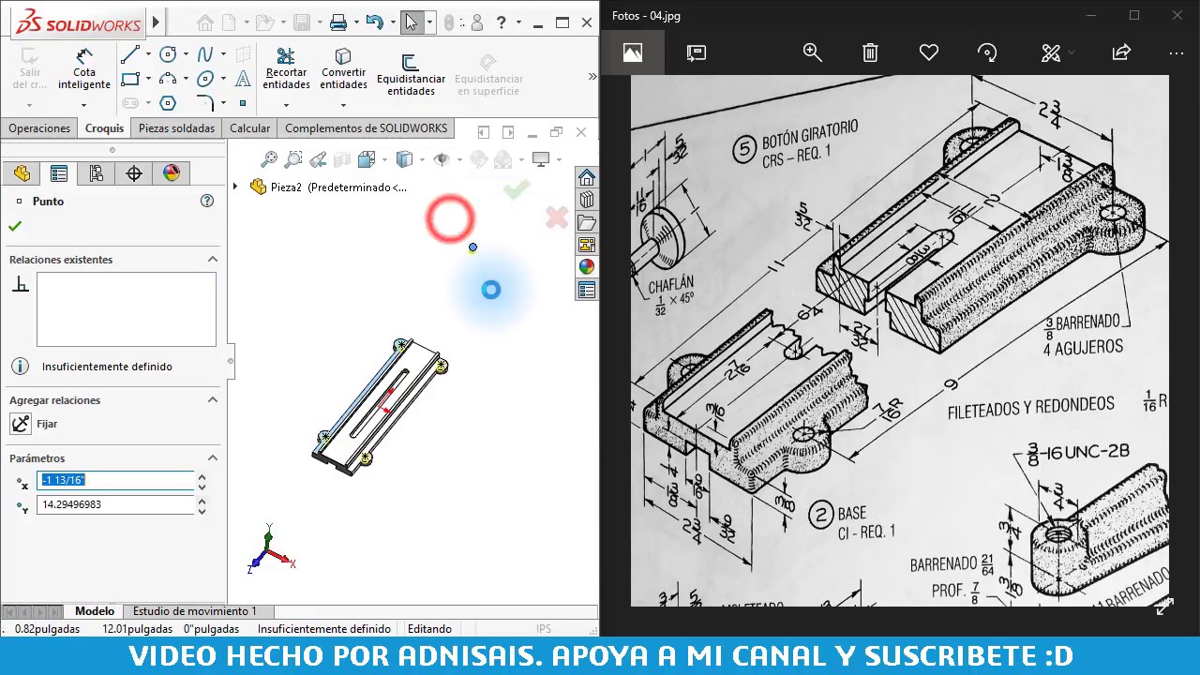
click(509, 199)
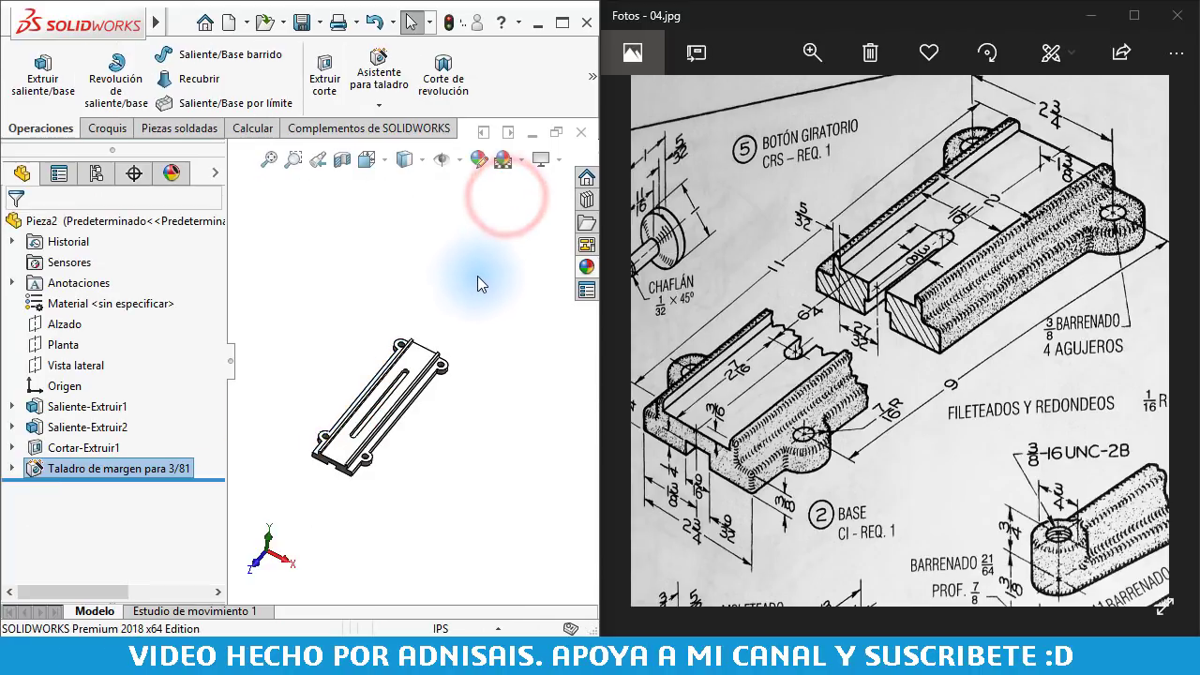
scroll(327, 417, down, 3)
mouse_move(468, 416)
middle_down()
mouse_move(421, 397)
mouse_move(522, 414)
middle_up()
click(478, 466)
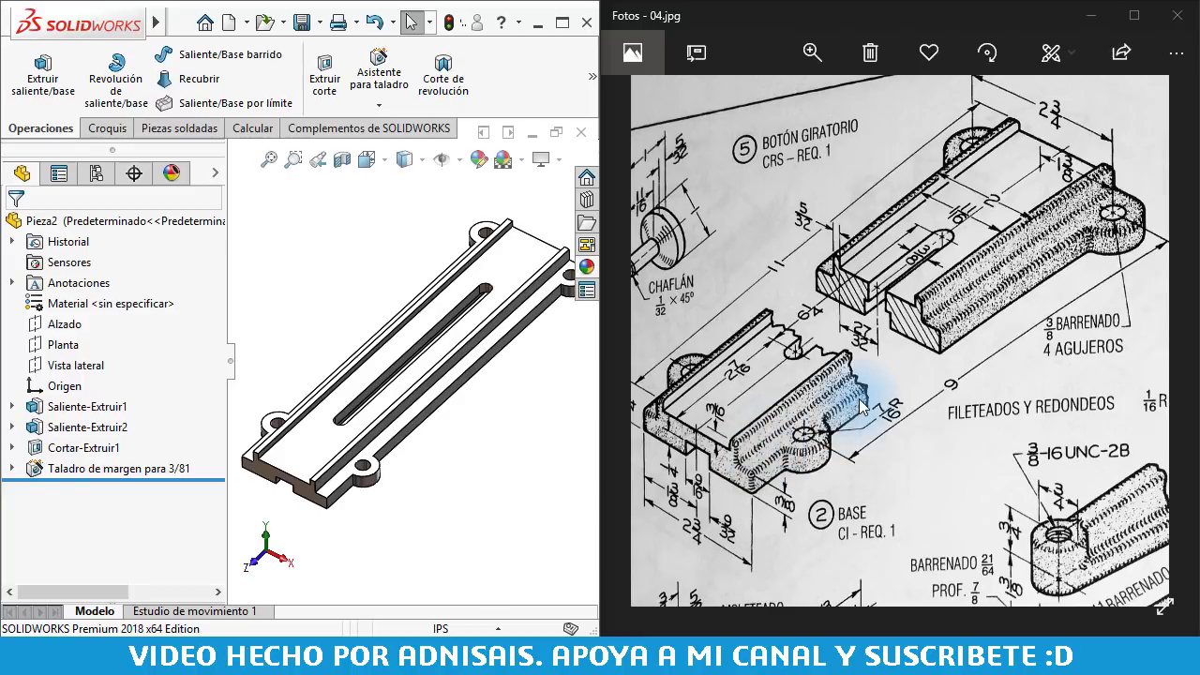
- Start a fillet and set its radius to 1/16"
click(592, 76)
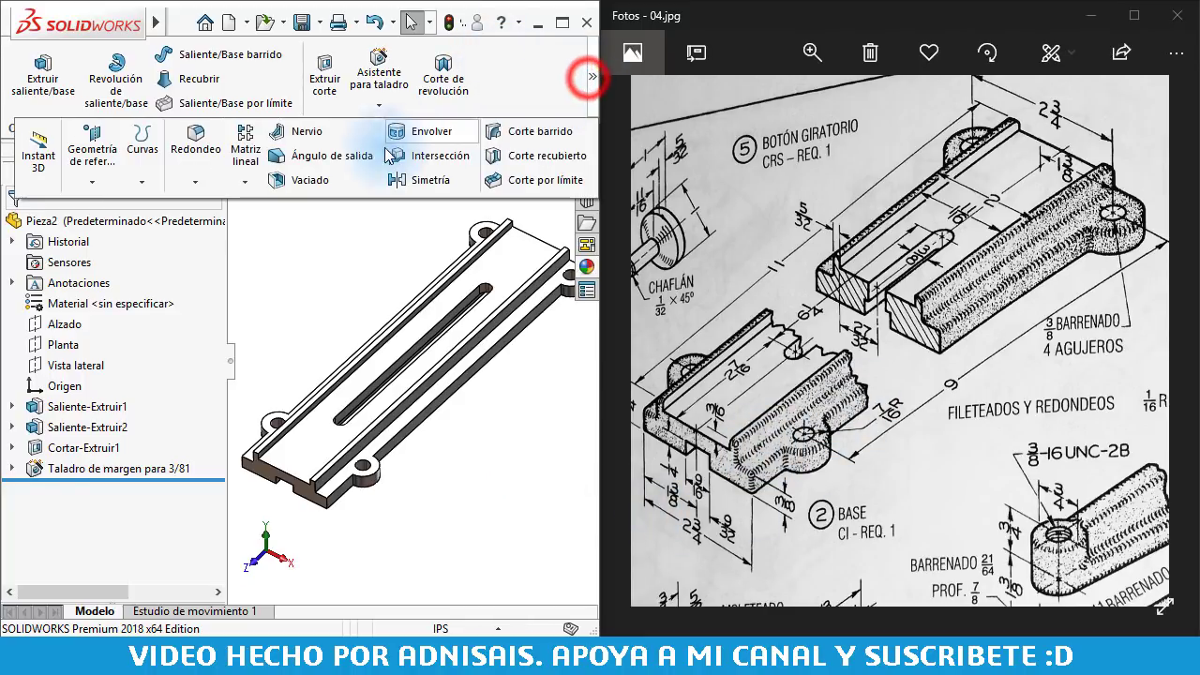
click(195, 142)
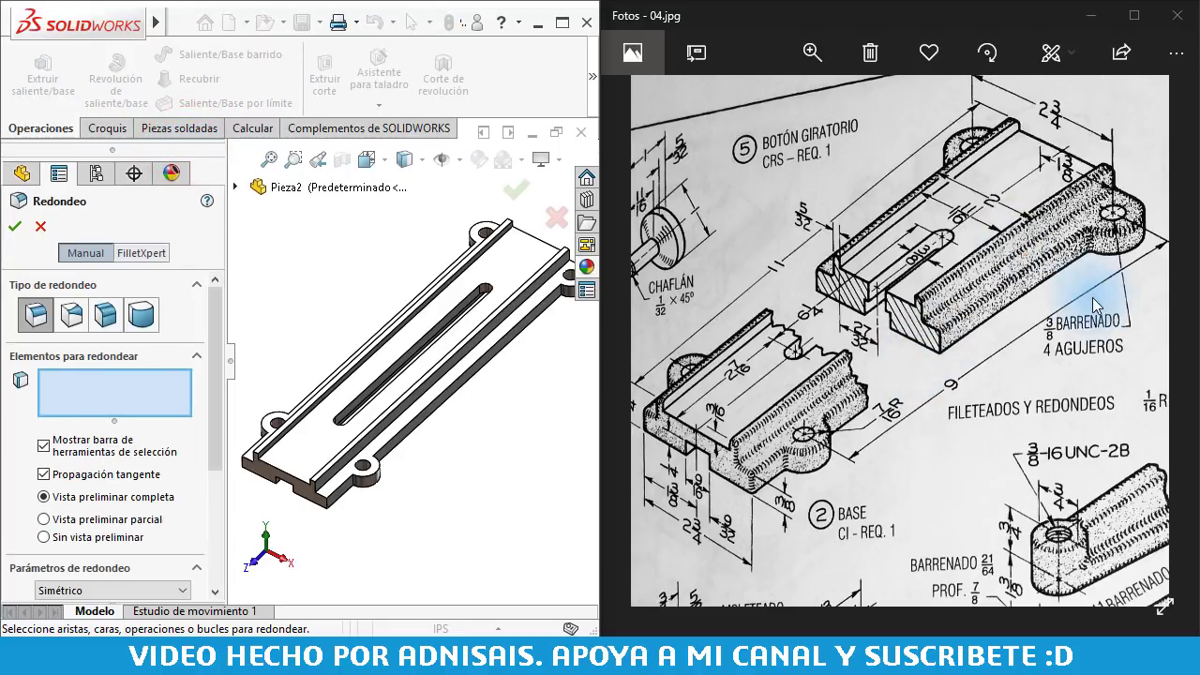
scroll(1023, 387, up, 2)
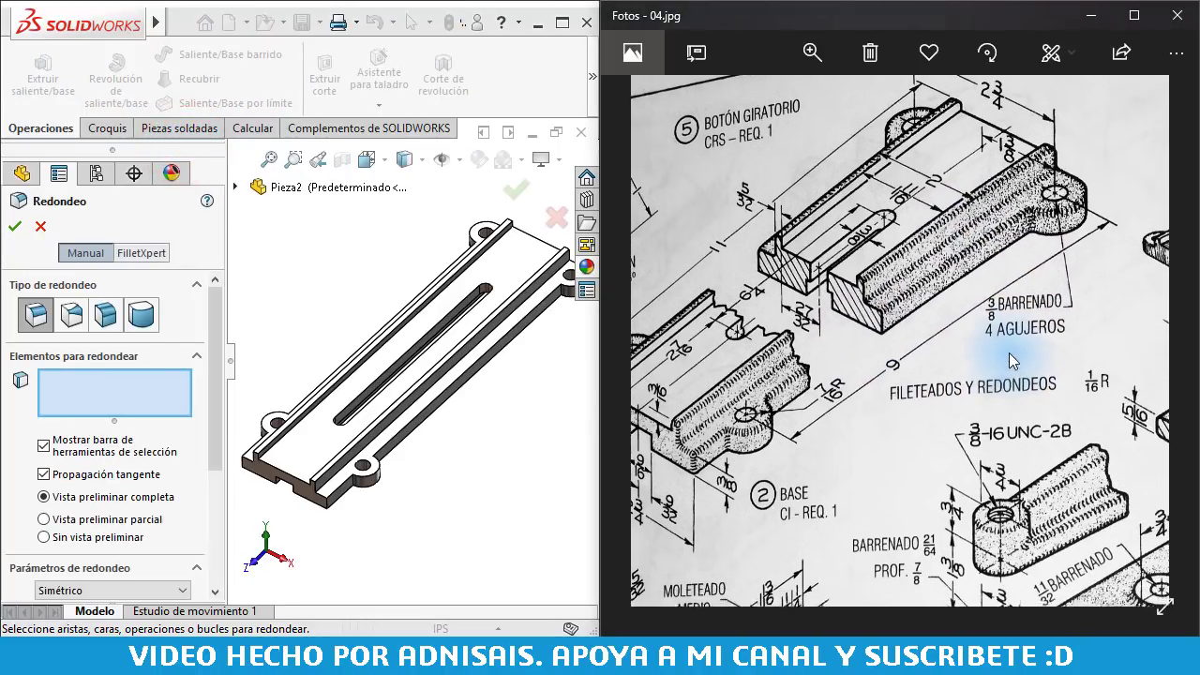
scroll(1109, 370, down, 1)
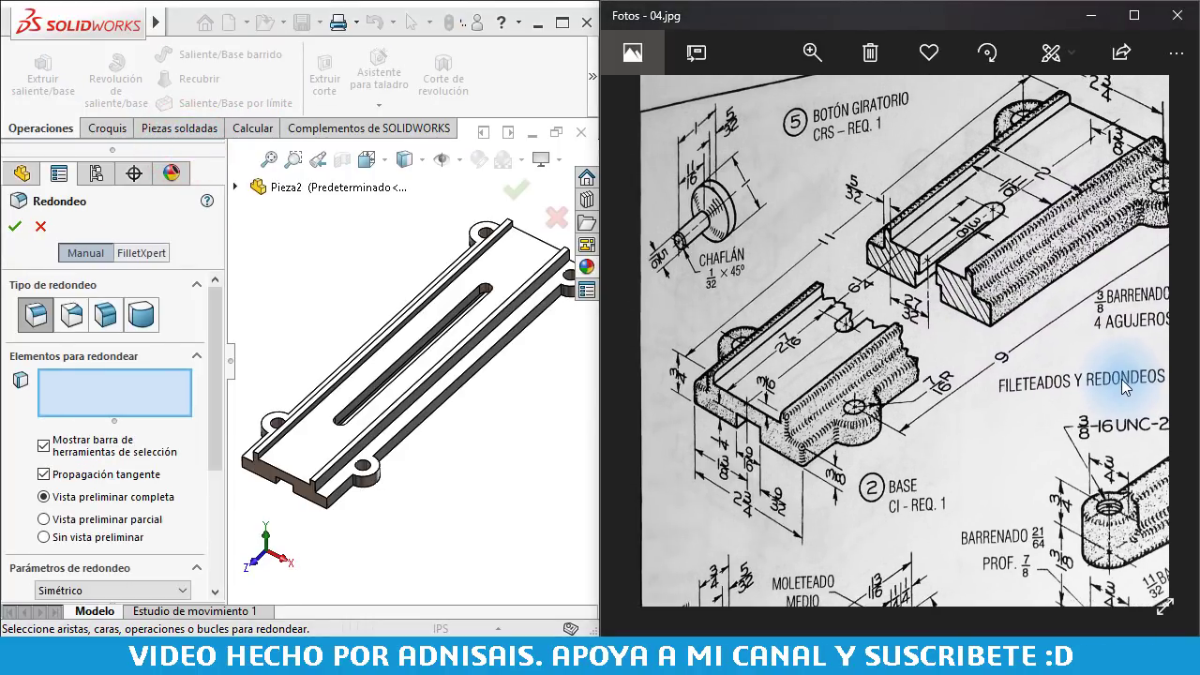
scroll(215, 366, down, 3)
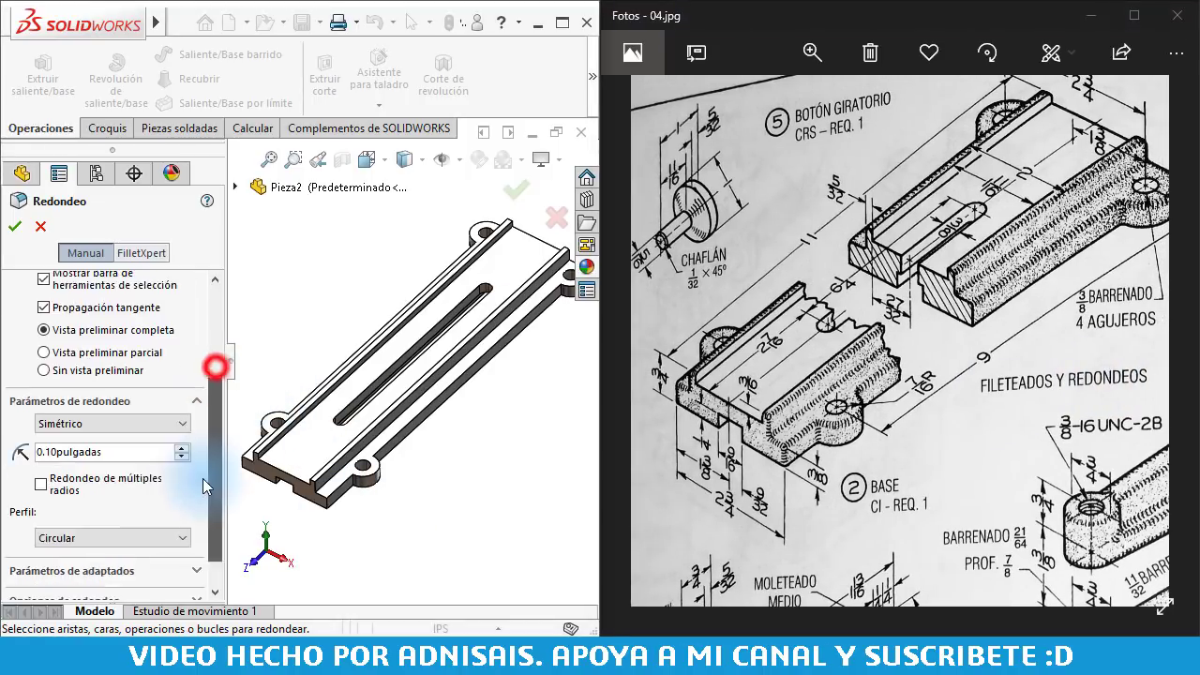
double_click(117, 414)
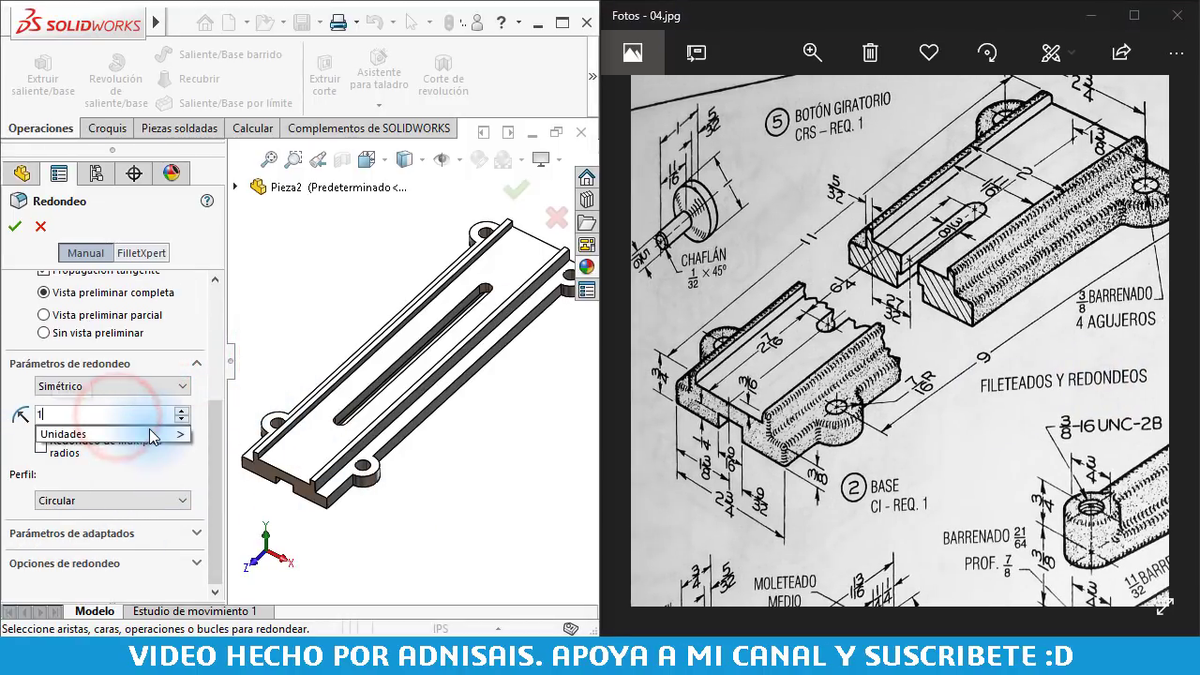
text(1/16)
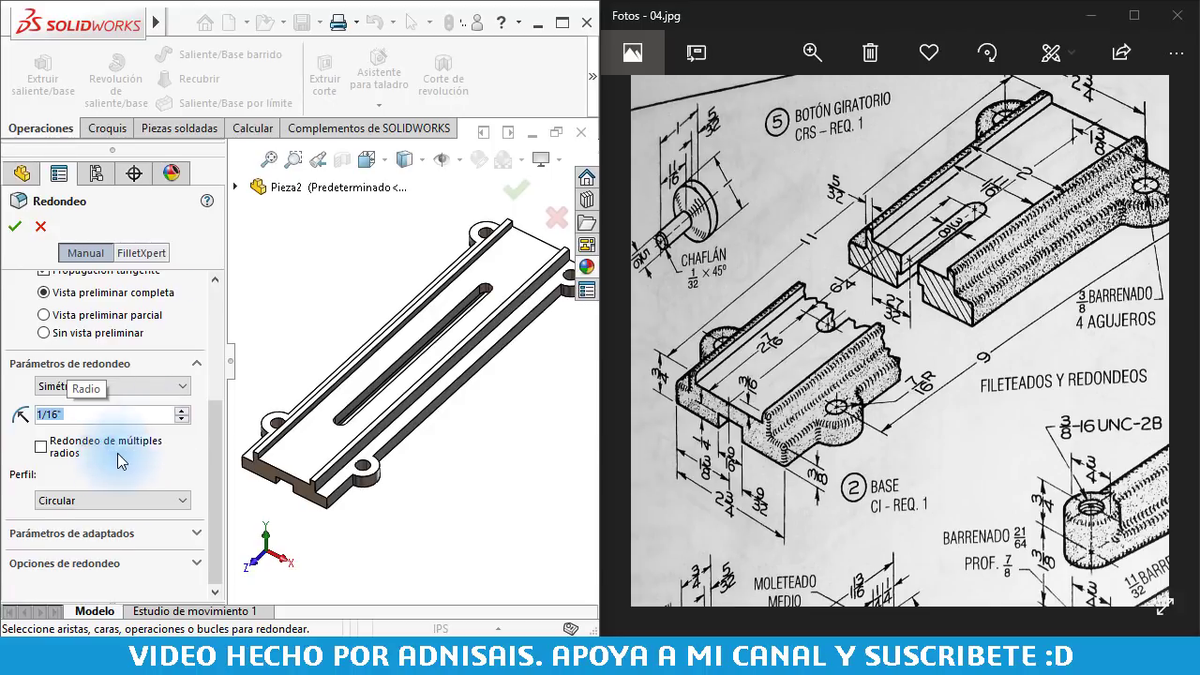
scroll(117, 452, up, 3)
click(89, 380)
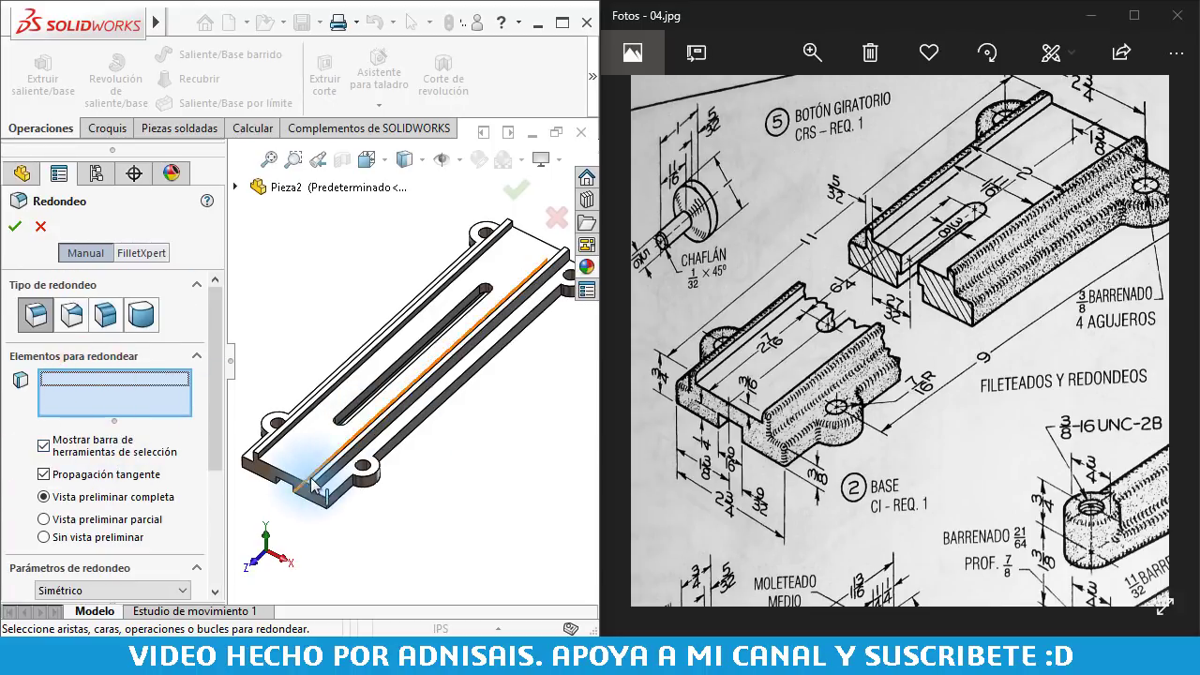
- Pick the long slot face and an adjacent edge as fillet items
scroll(319, 483, down, 3)
scroll(353, 455, down, 2)
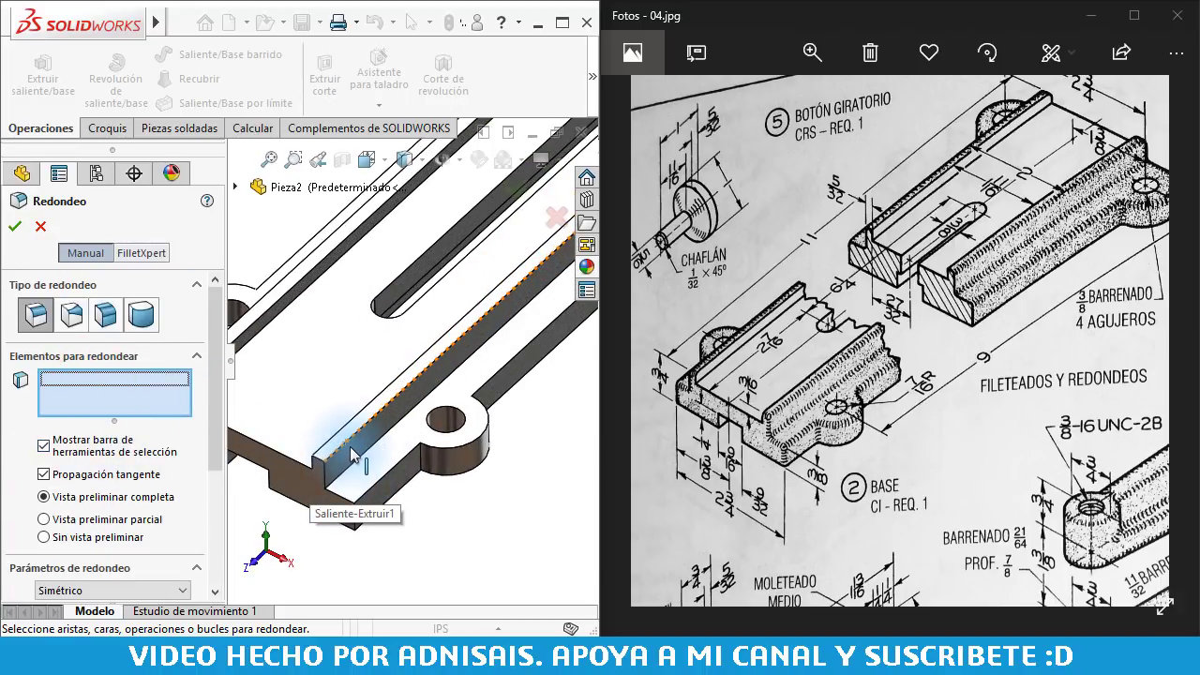
click(353, 452)
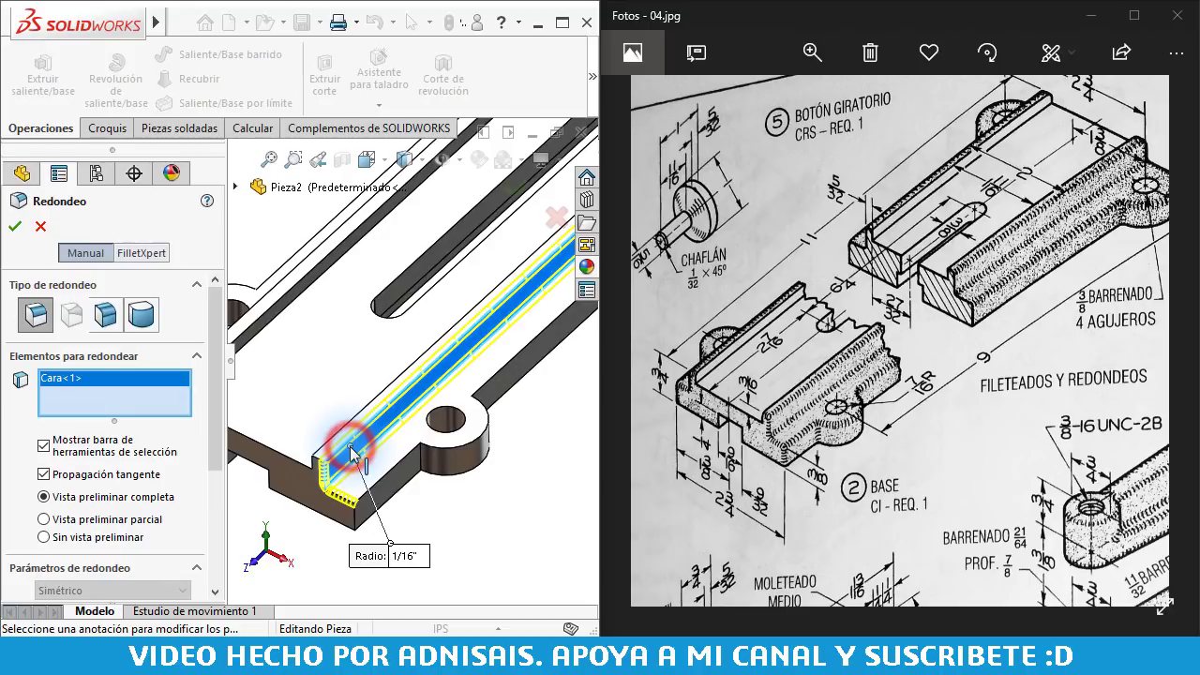
click(423, 464)
scroll(427, 450, up, 2)
scroll(429, 445, up, 2)
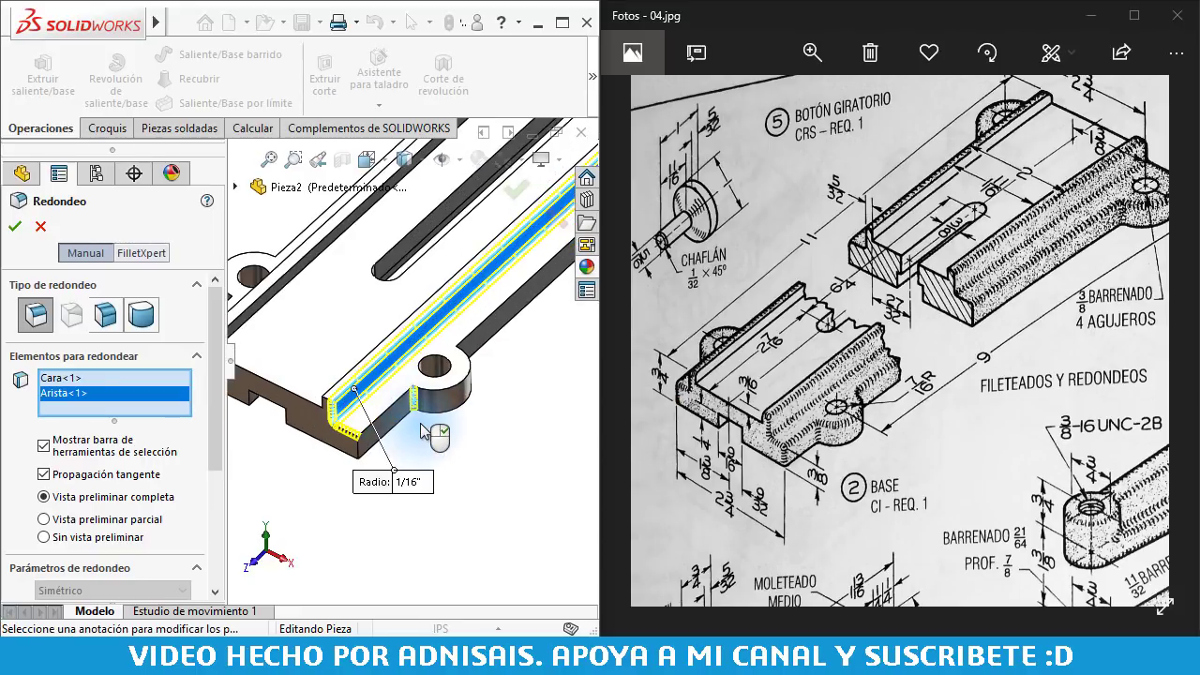
scroll(428, 442, up, 2)
scroll(469, 263, up, 2)
middle_drag(468, 267, 422, 347)
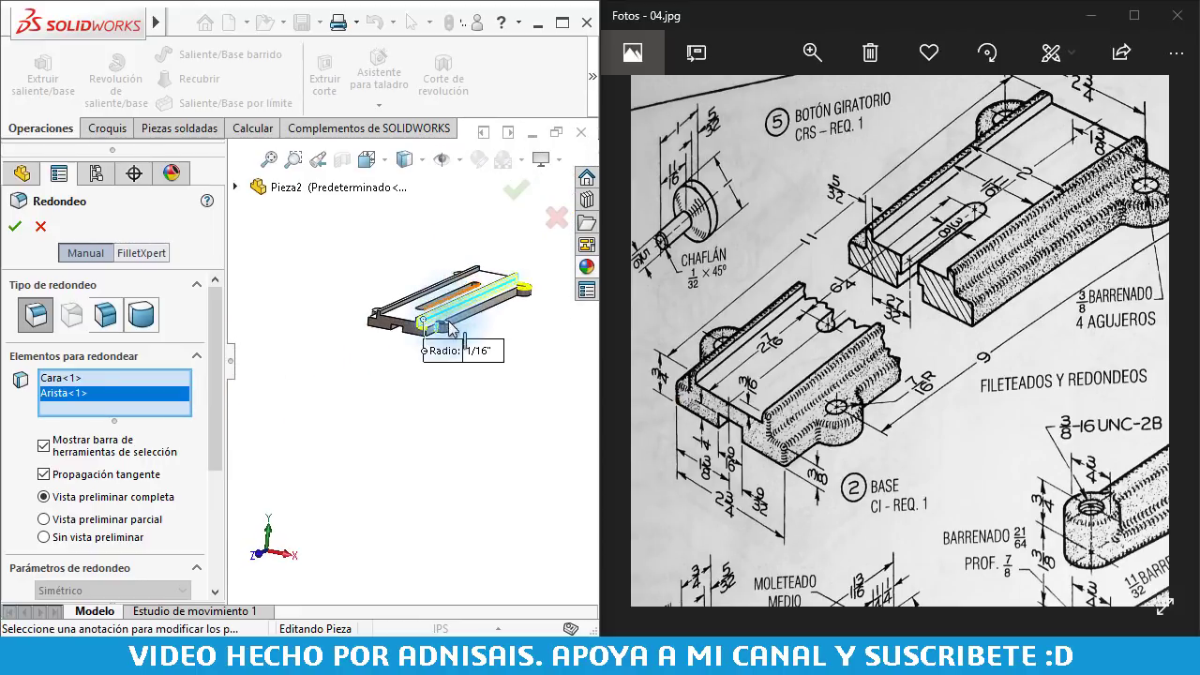
scroll(419, 354, down, 2)
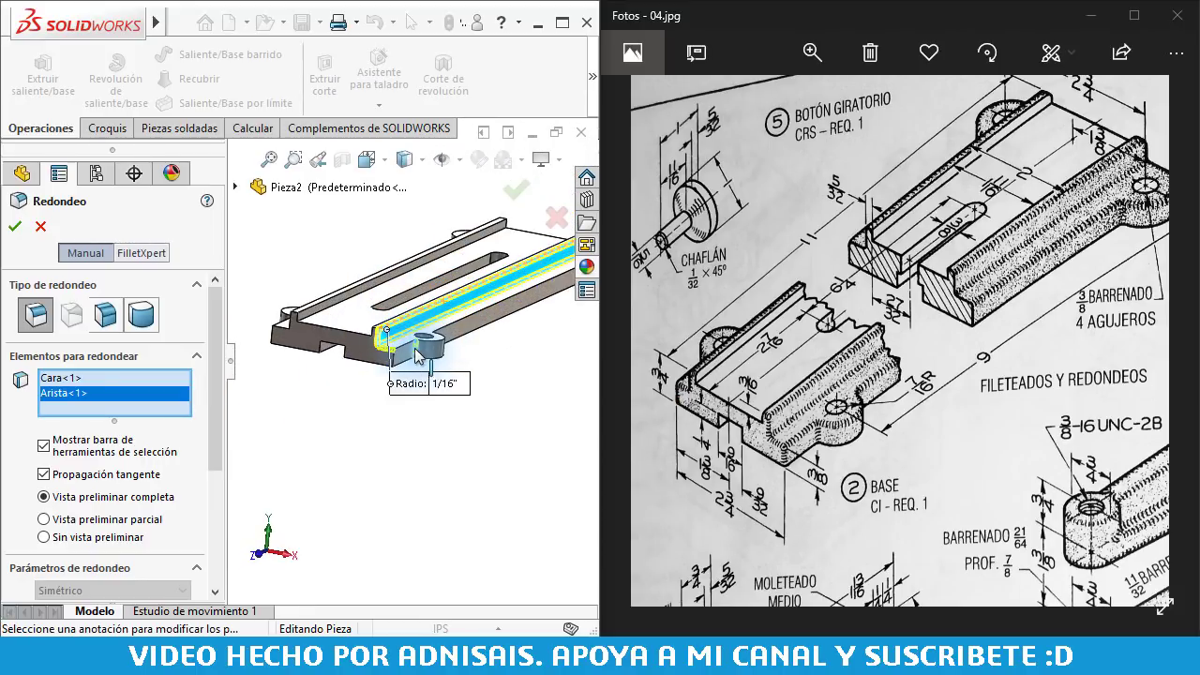
- Clear those picks and select the lug base edge with its connected six-edge loop
right_click(121, 403)
click(150, 413)
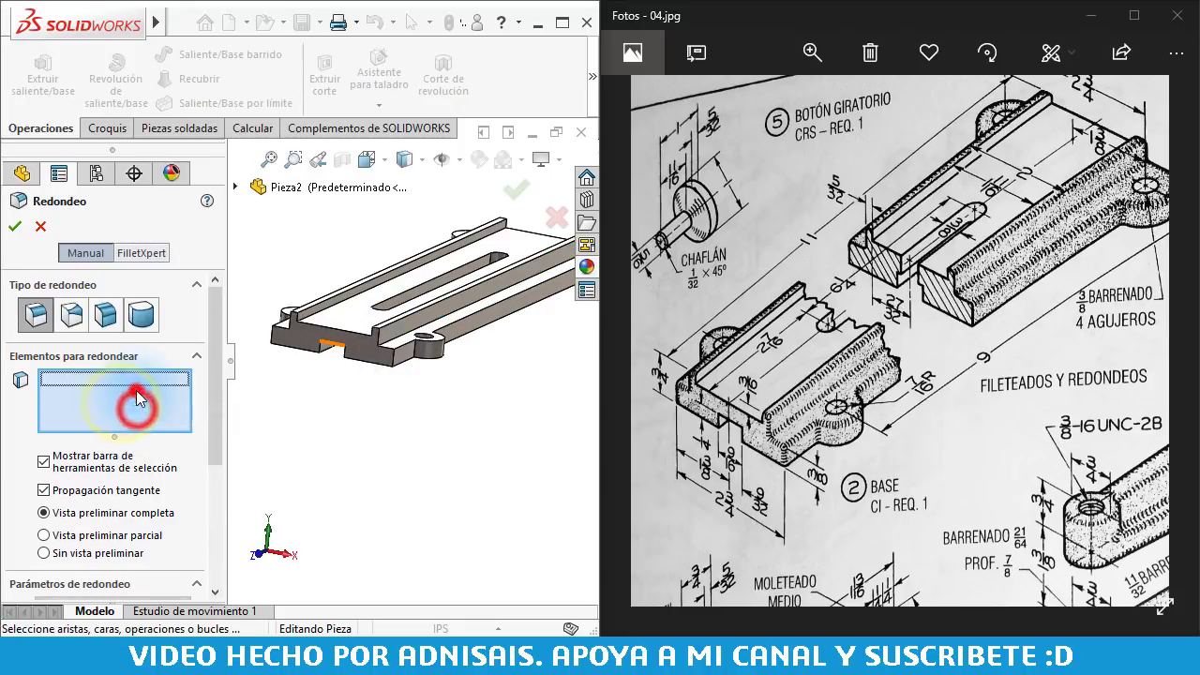
click(416, 349)
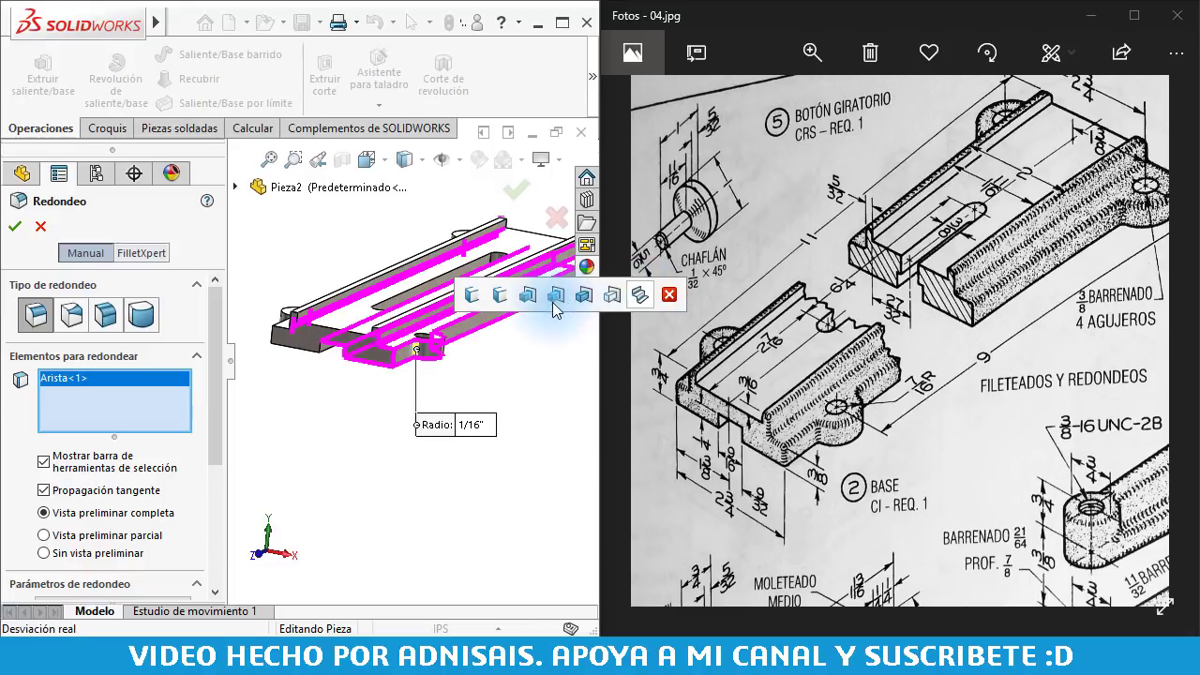
click(467, 296)
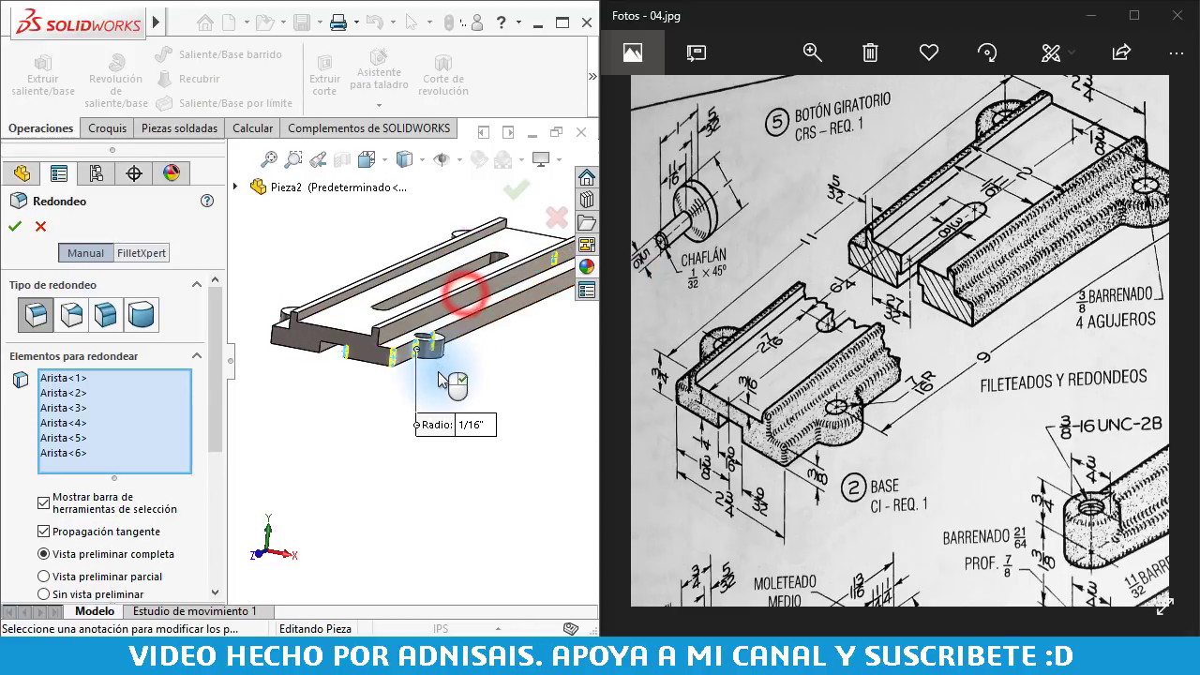
scroll(375, 365, down, 3)
- Clear the loop and add the first rail wall face plus four rail and lug edges
right_click(146, 425)
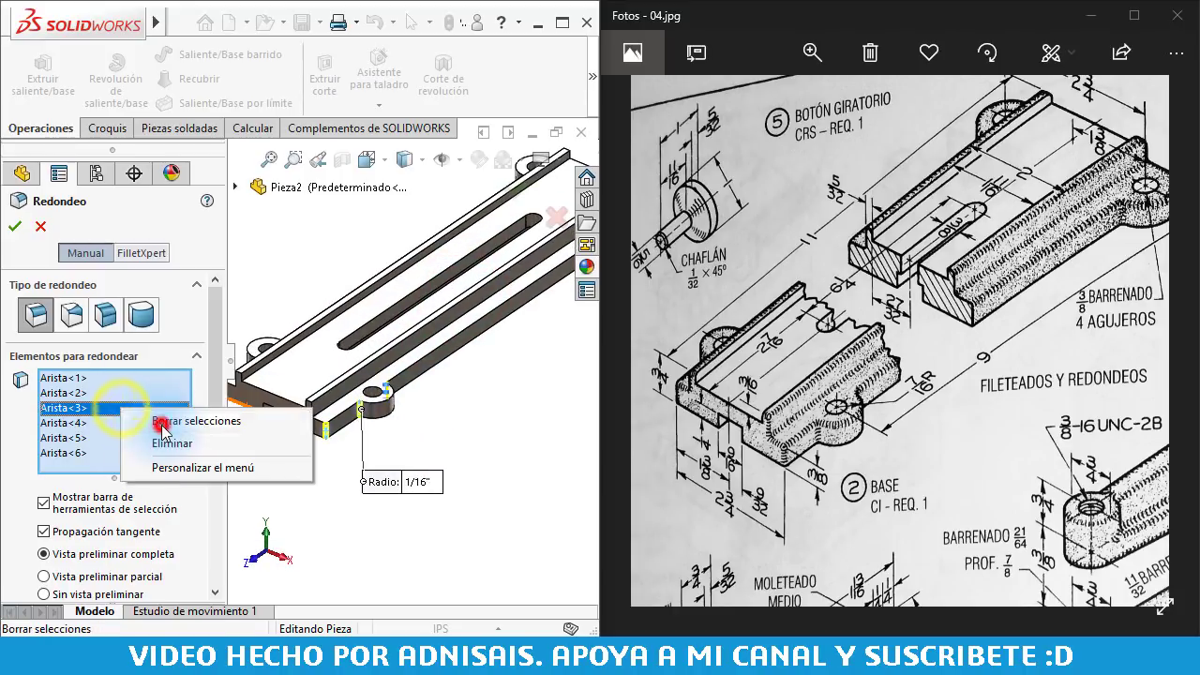
click(164, 421)
scroll(326, 403, down, 3)
scroll(328, 404, down, 2)
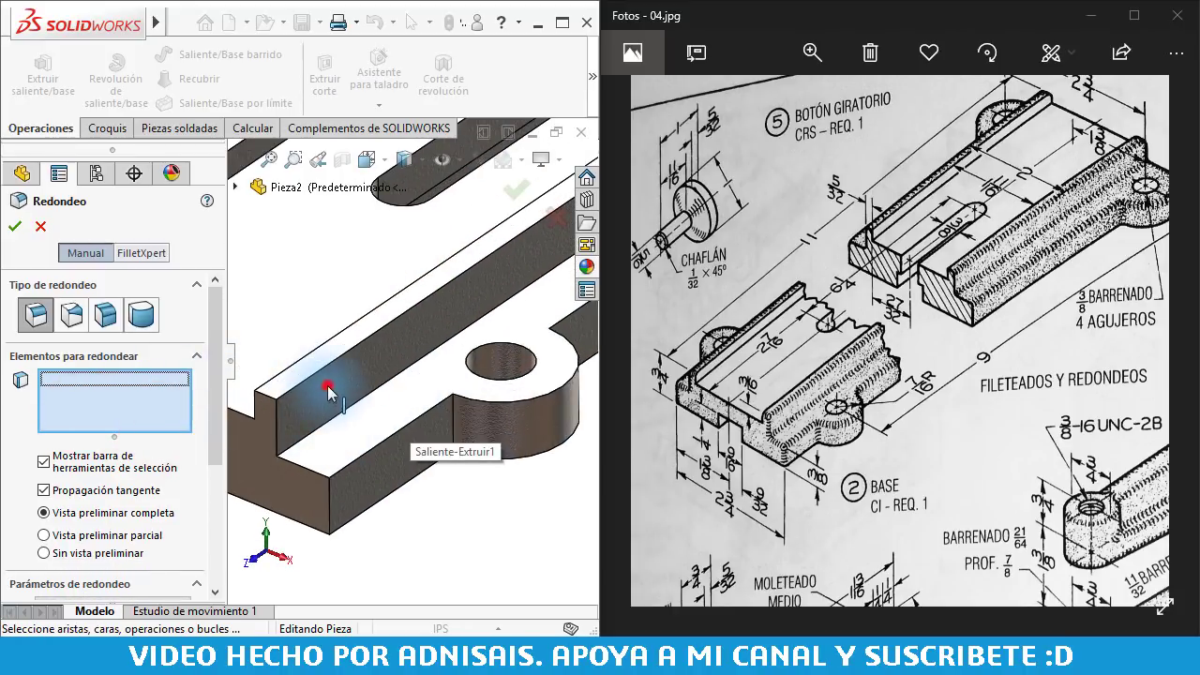
click(321, 377)
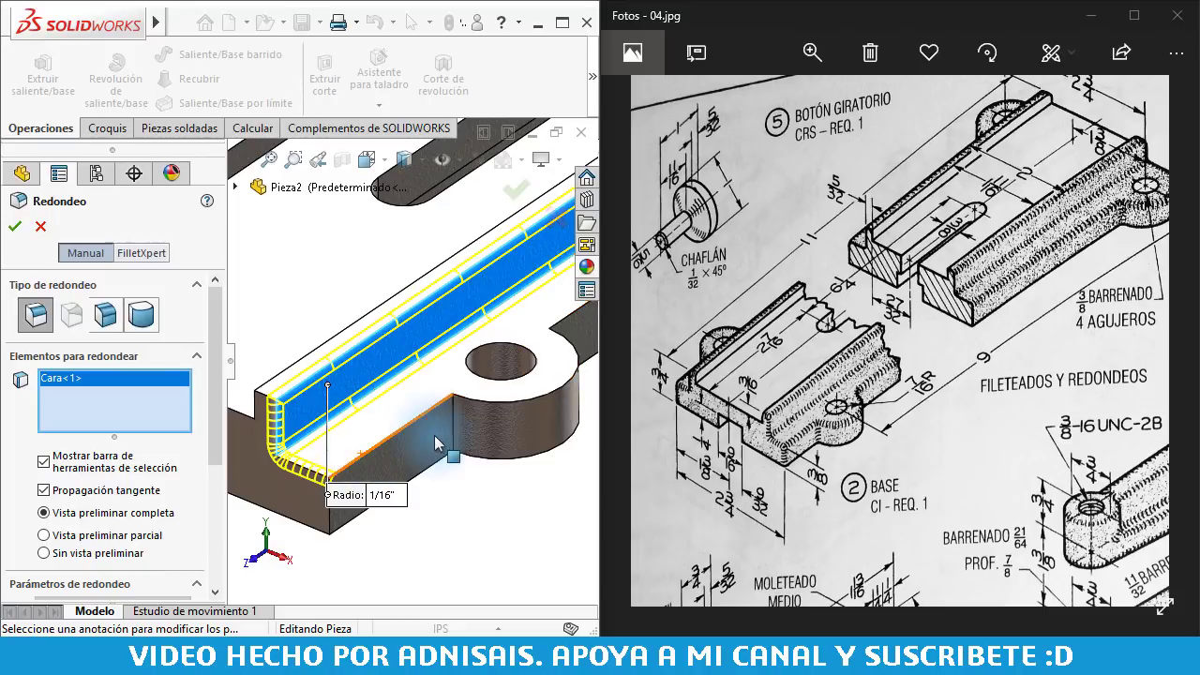
click(328, 514)
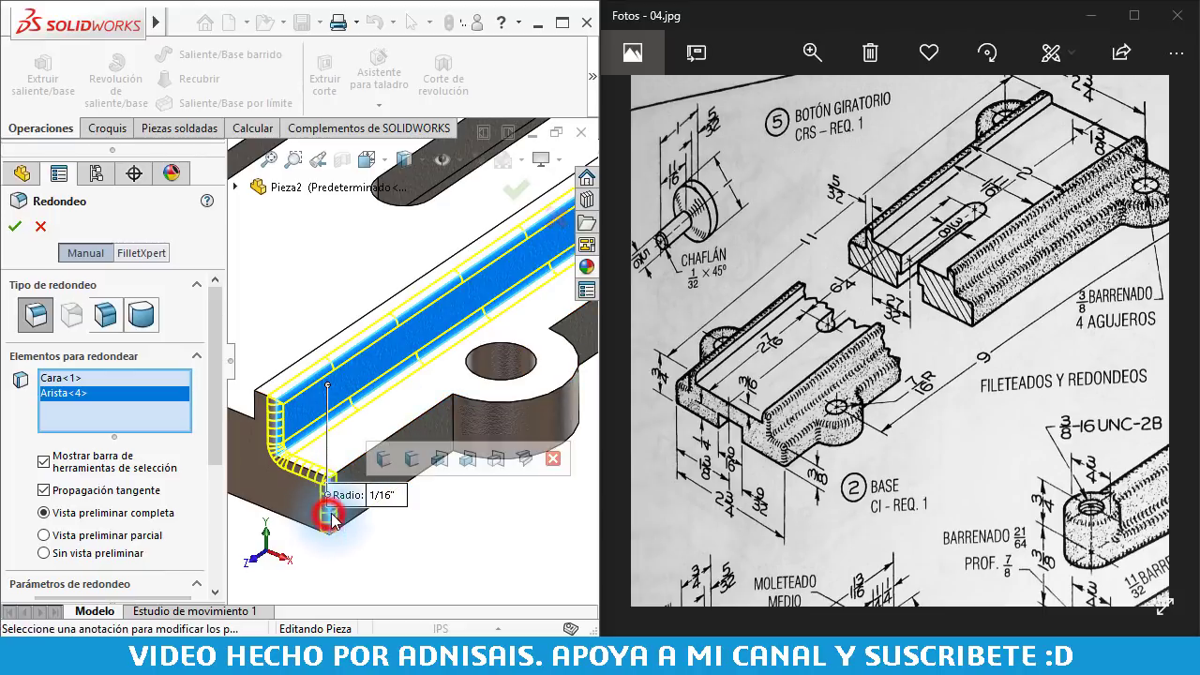
click(456, 406)
scroll(504, 373, up, 1)
scroll(505, 373, up, 1)
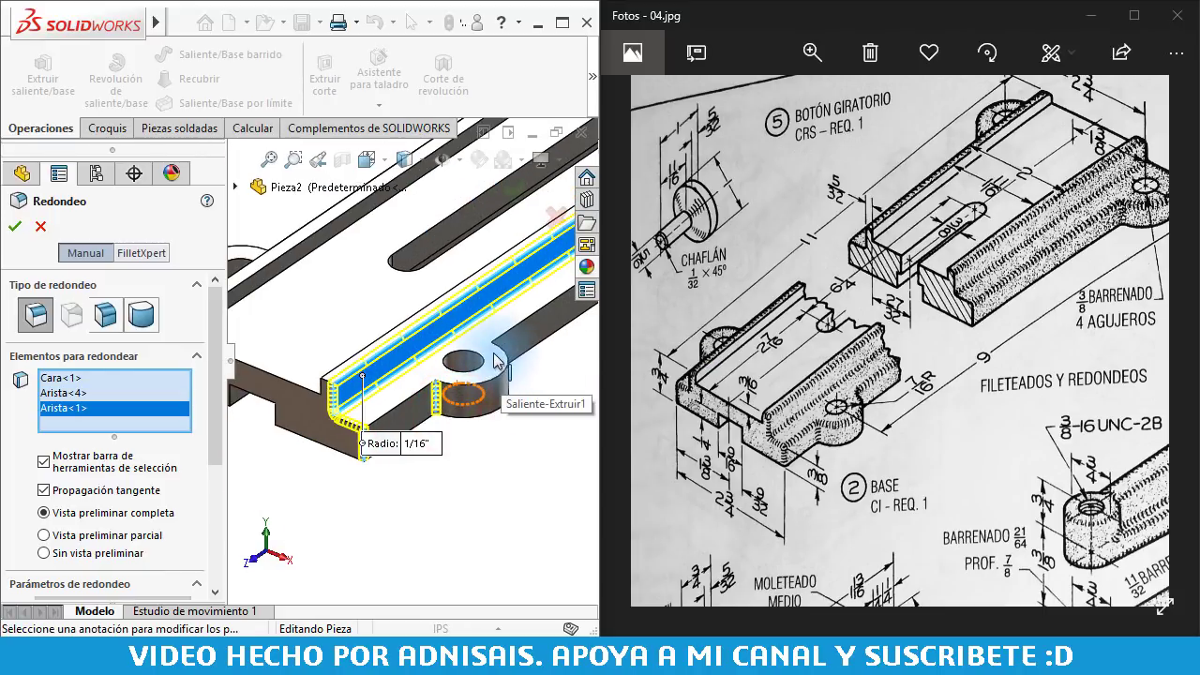
click(491, 361)
scroll(506, 309, up, 2)
scroll(507, 333, down, 2)
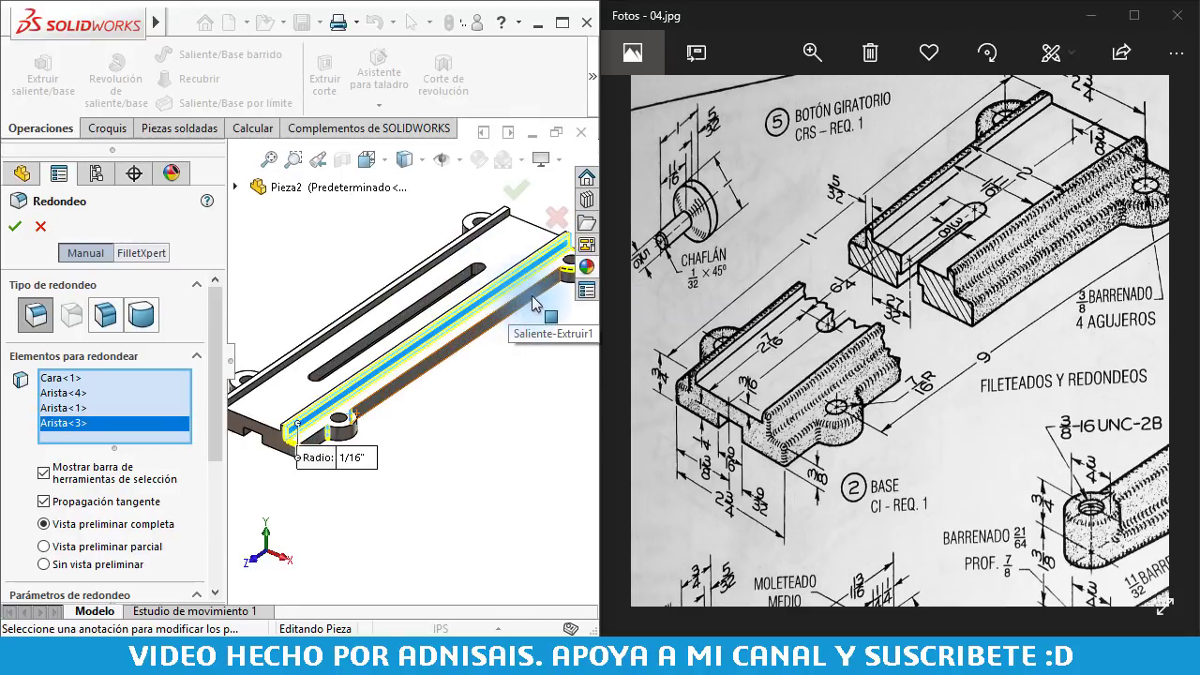
scroll(495, 327, down, 1)
scroll(494, 323, down, 1)
click(472, 333)
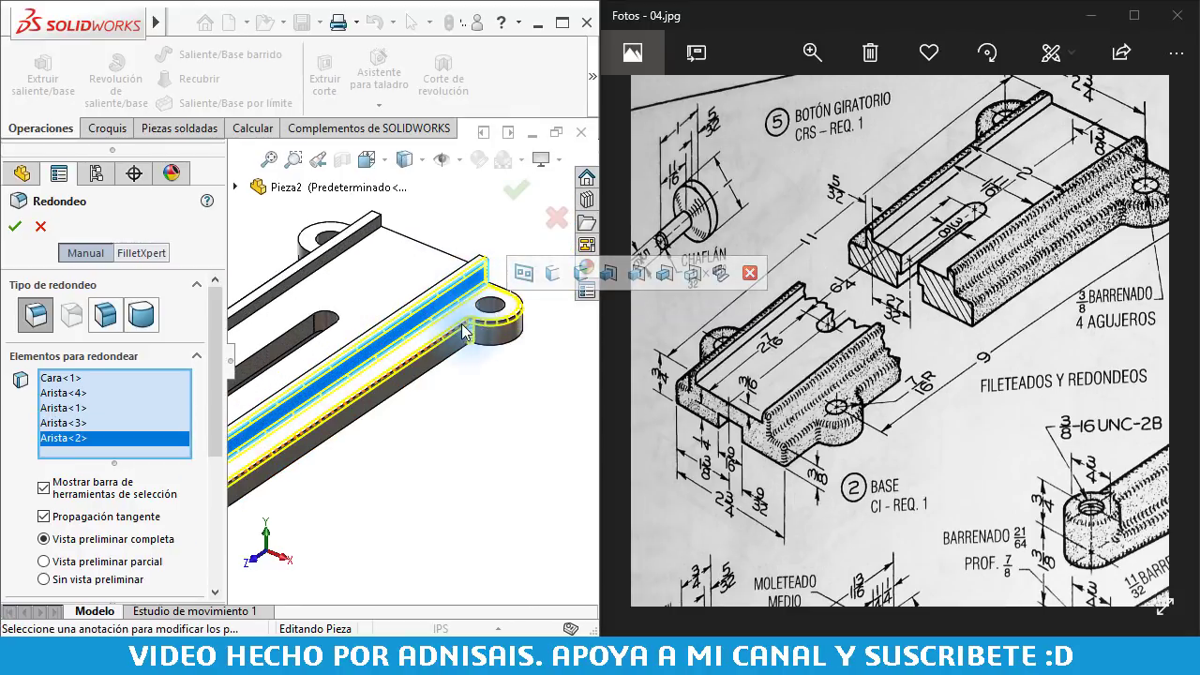
- Add the rail's end edge and the far corner edge to the fillet
middle_drag(494, 302, 282, 480)
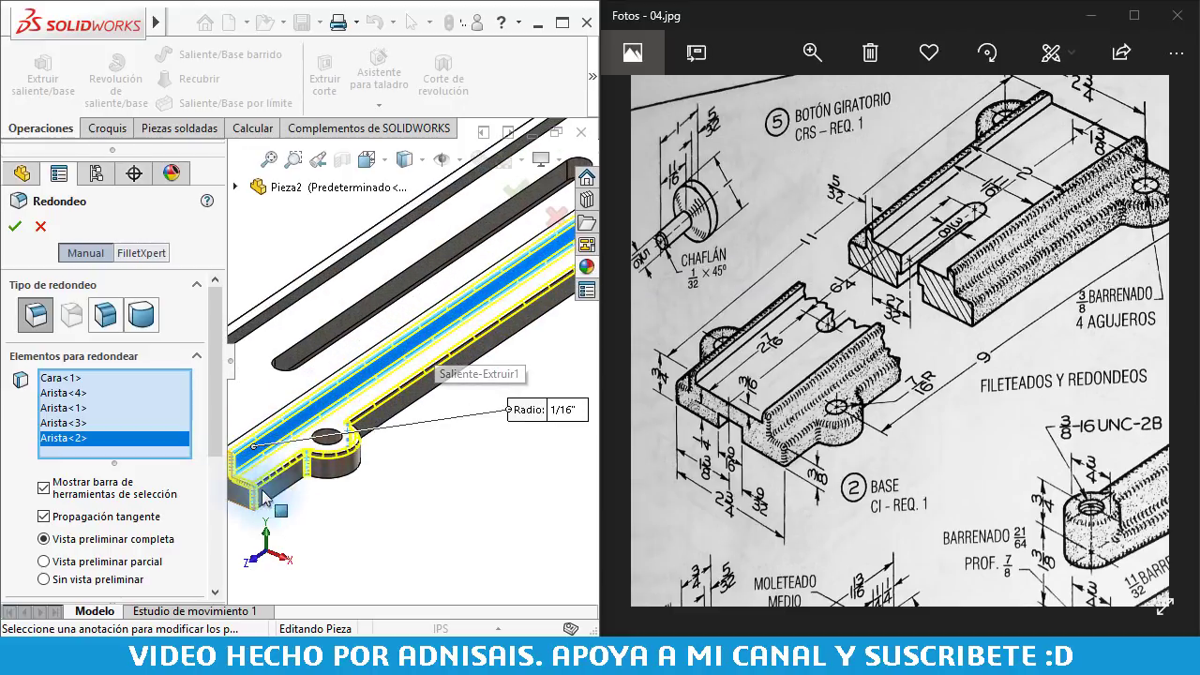
scroll(355, 411, up, 3)
scroll(354, 410, down, 2)
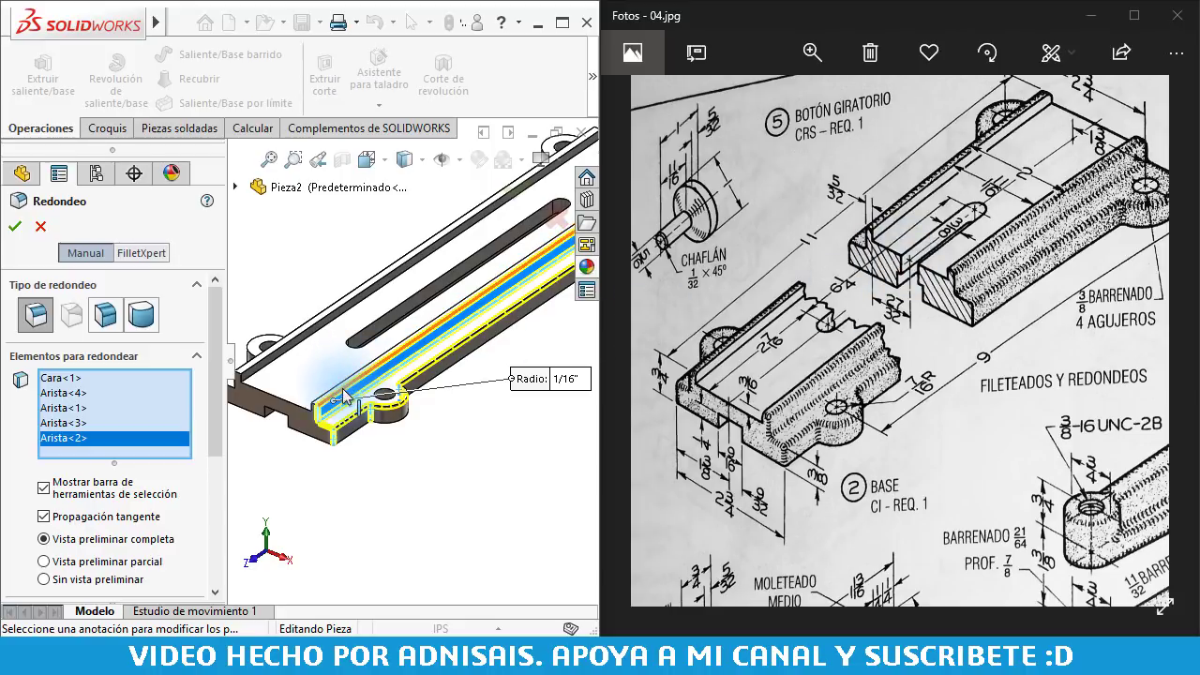
scroll(314, 405, down, 2)
scroll(309, 408, down, 2)
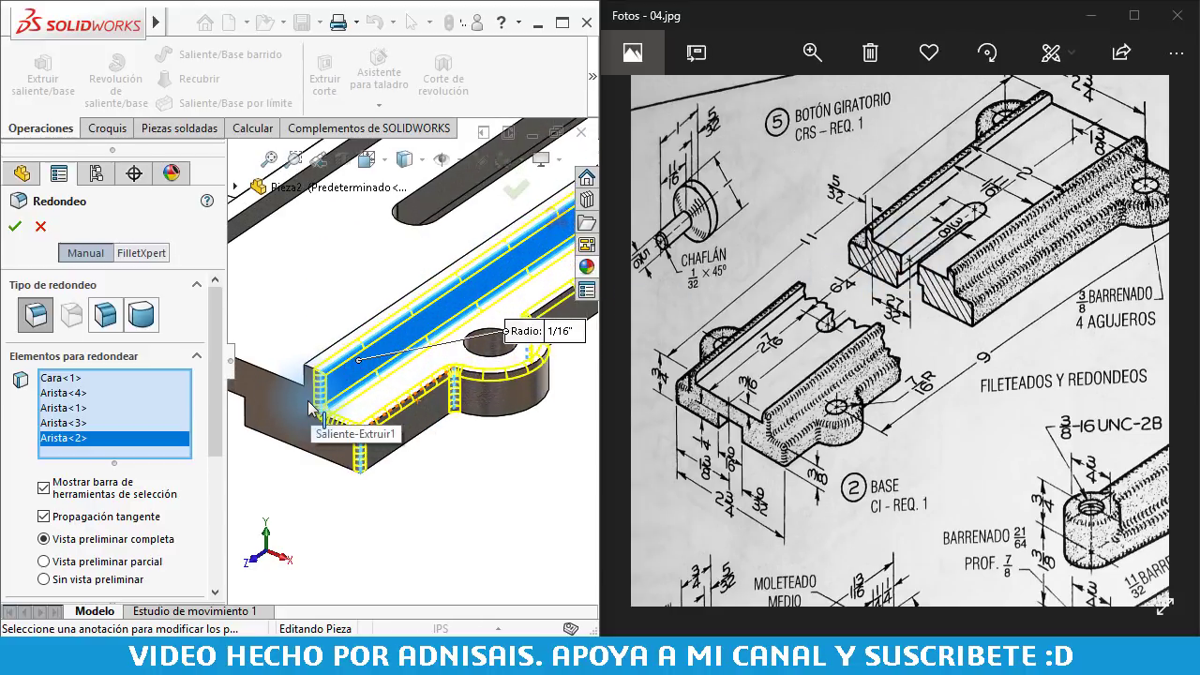
scroll(309, 403, down, 1)
scroll(314, 399, down, 1)
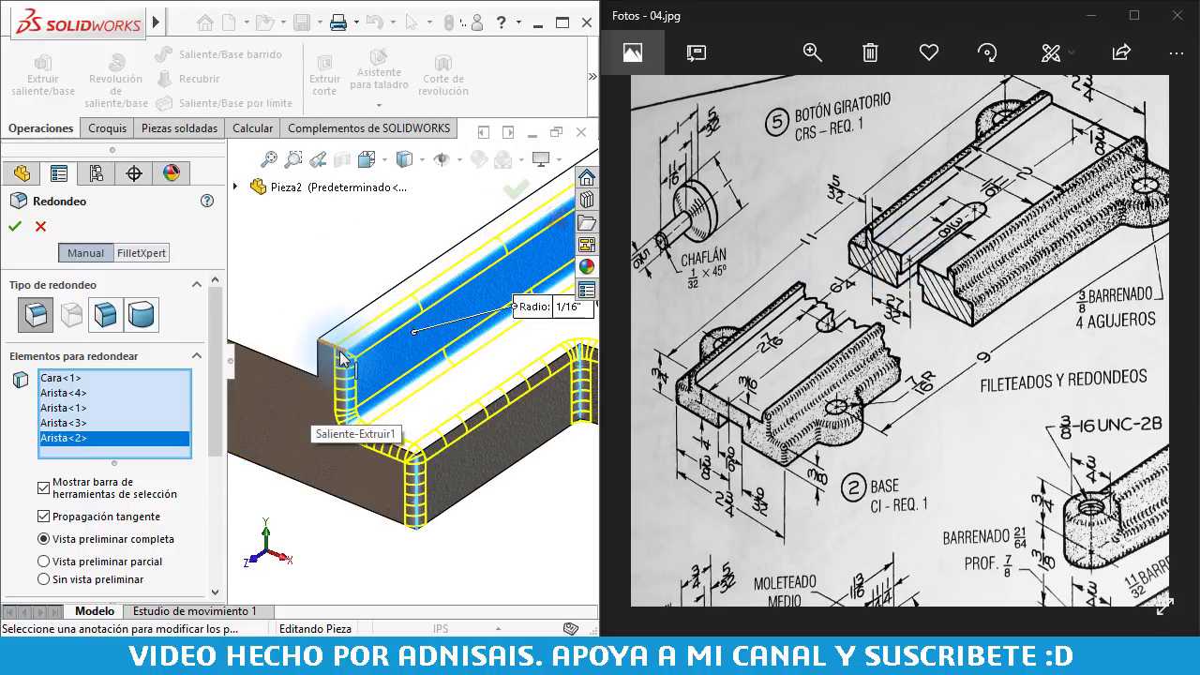
click(343, 359)
scroll(422, 351, up, 3)
scroll(497, 318, up, 3)
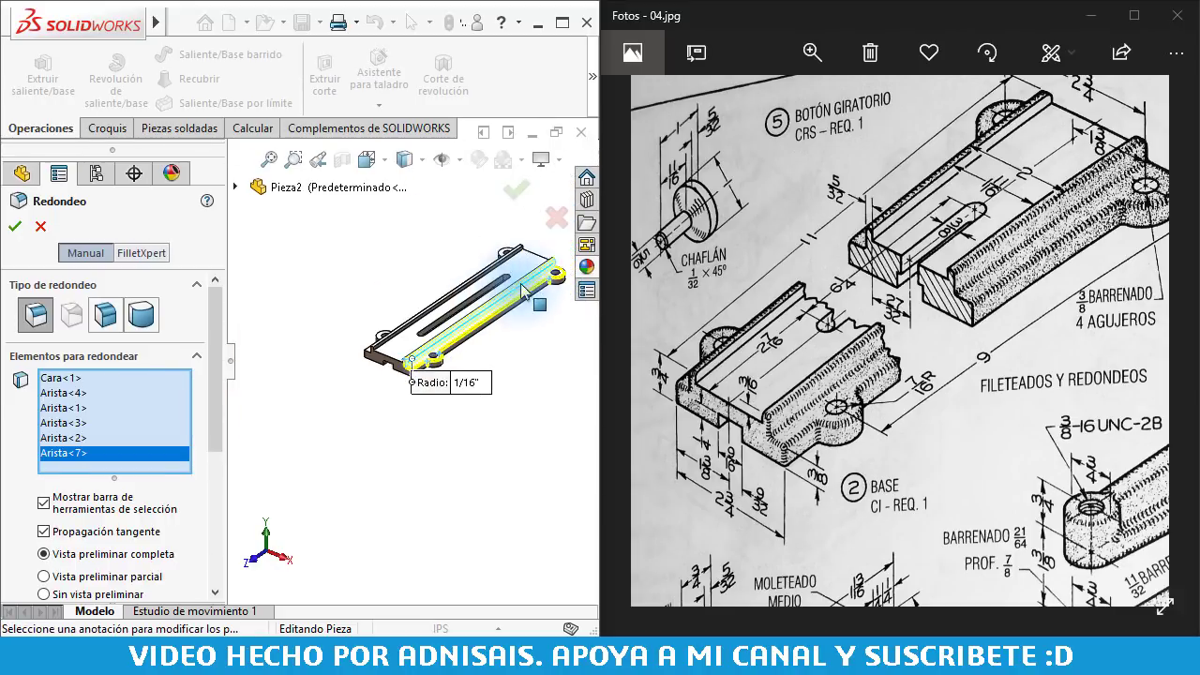
scroll(522, 290, down, 3)
scroll(530, 285, down, 2)
scroll(539, 279, down, 2)
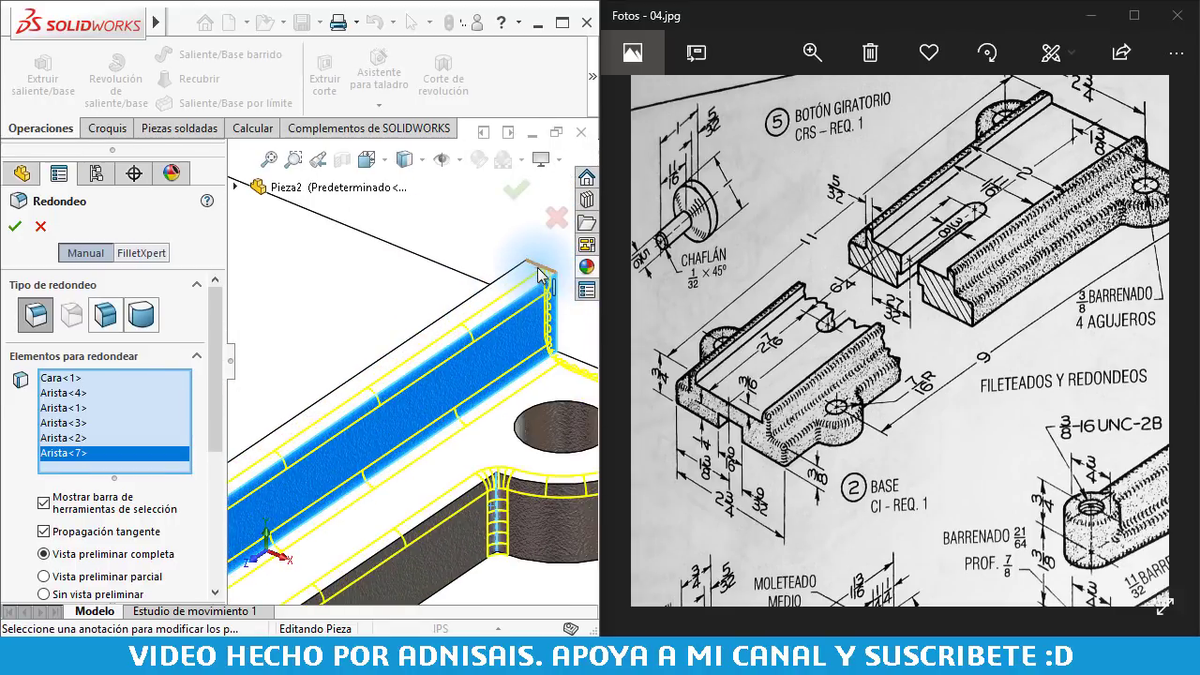
click(540, 274)
scroll(469, 319, up, 3)
scroll(375, 398, up, 2)
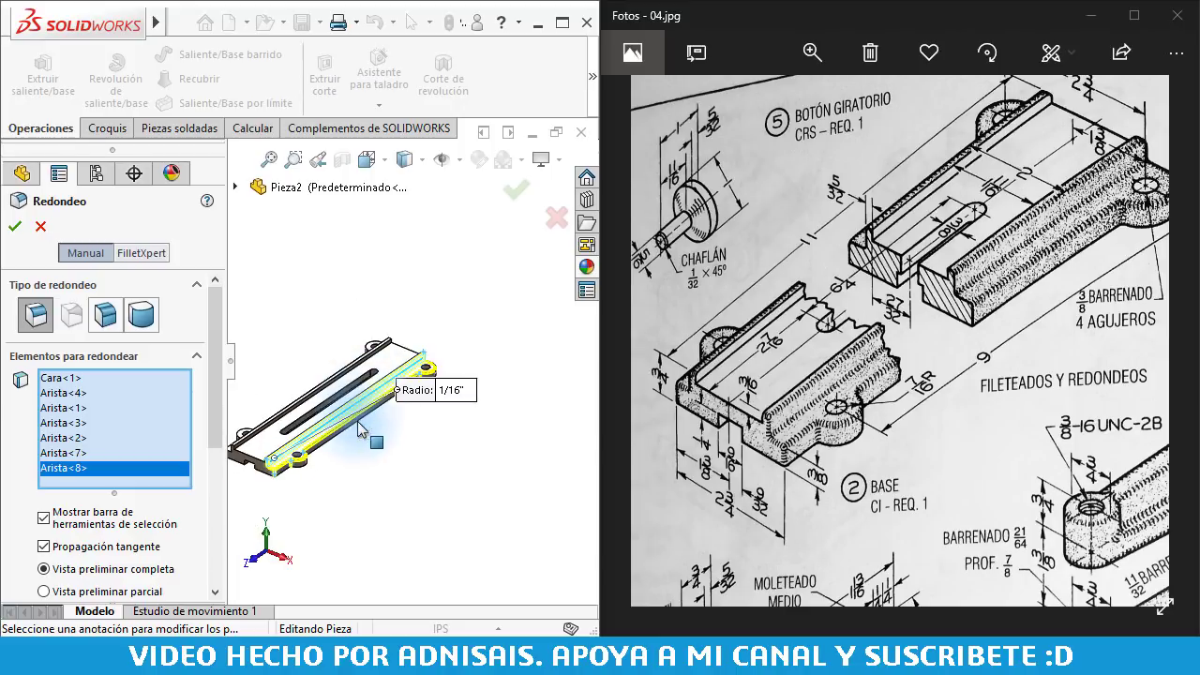
- Add the second rail wall face with its corner, vertical and lug edges
mouse_move(357, 421)
middle_down()
mouse_move(415, 369)
mouse_move(450, 415)
mouse_move(402, 482)
middle_up()
scroll(532, 363, down, 4)
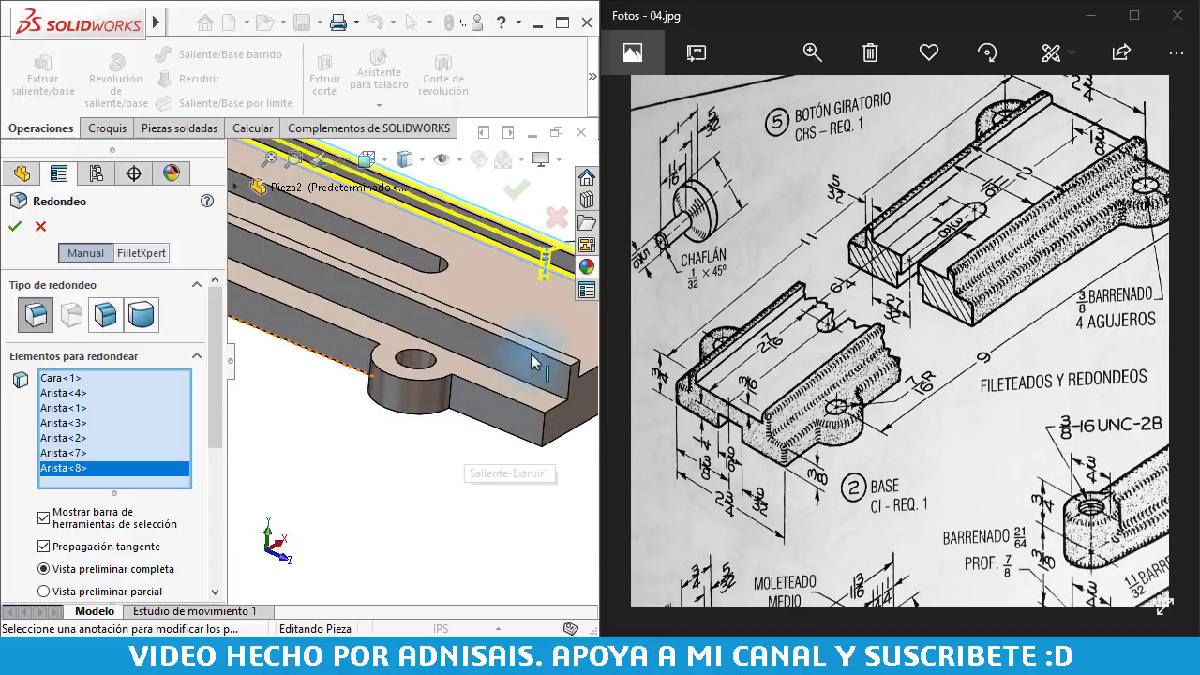
click(531, 362)
scroll(553, 349, down, 4)
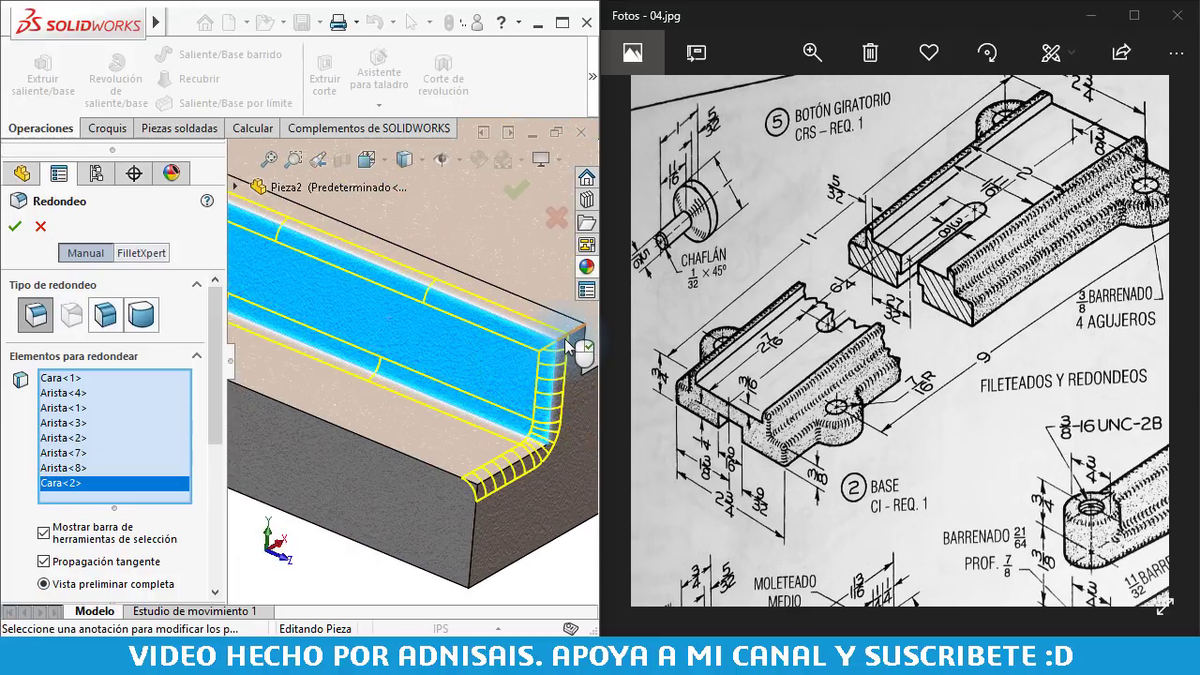
click(564, 338)
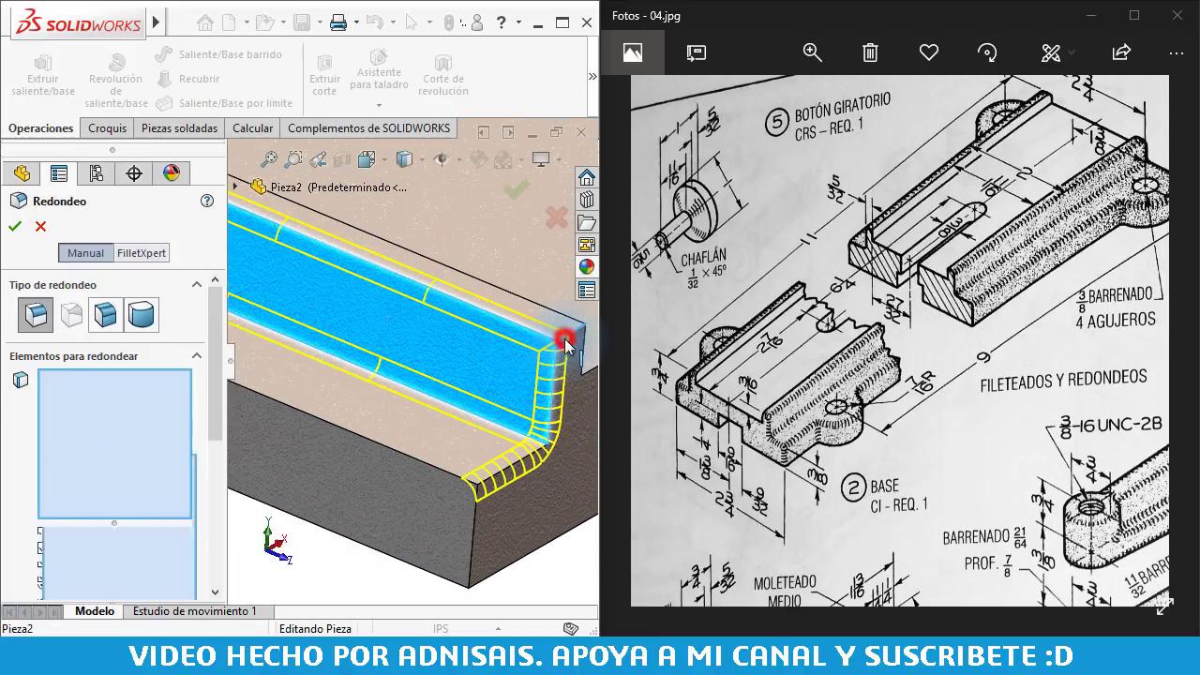
click(473, 533)
mouse_move(394, 461)
middle_down()
mouse_move(459, 346)
mouse_move(392, 368)
middle_up()
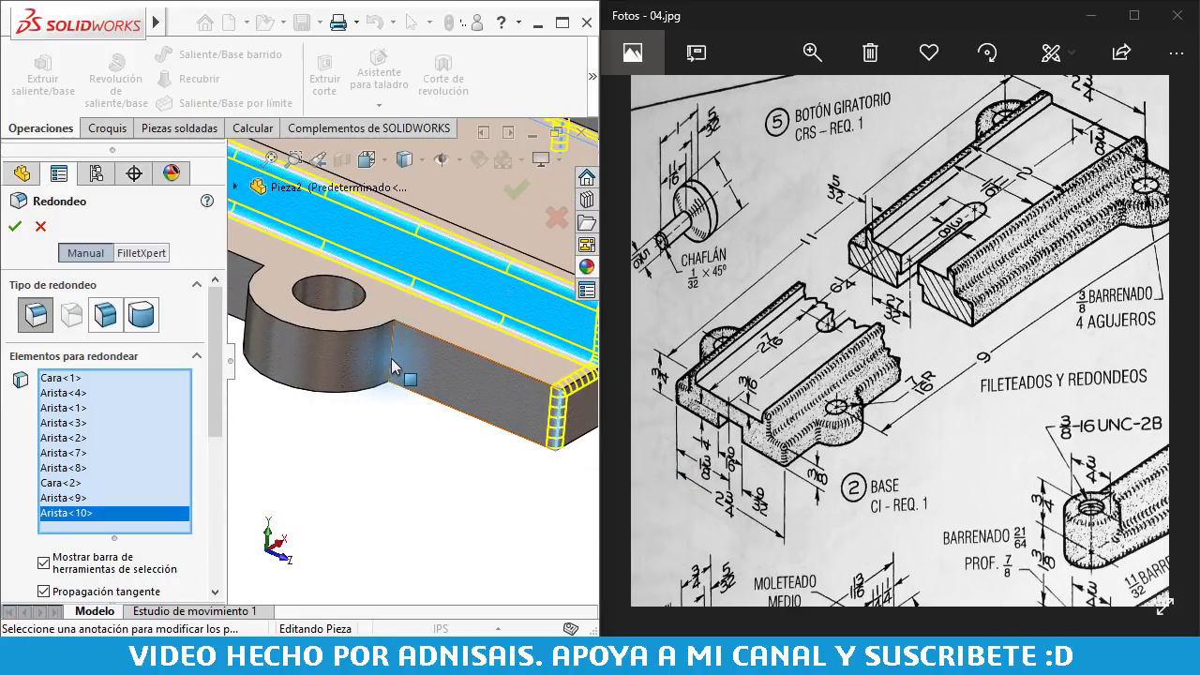
click(392, 364)
click(262, 271)
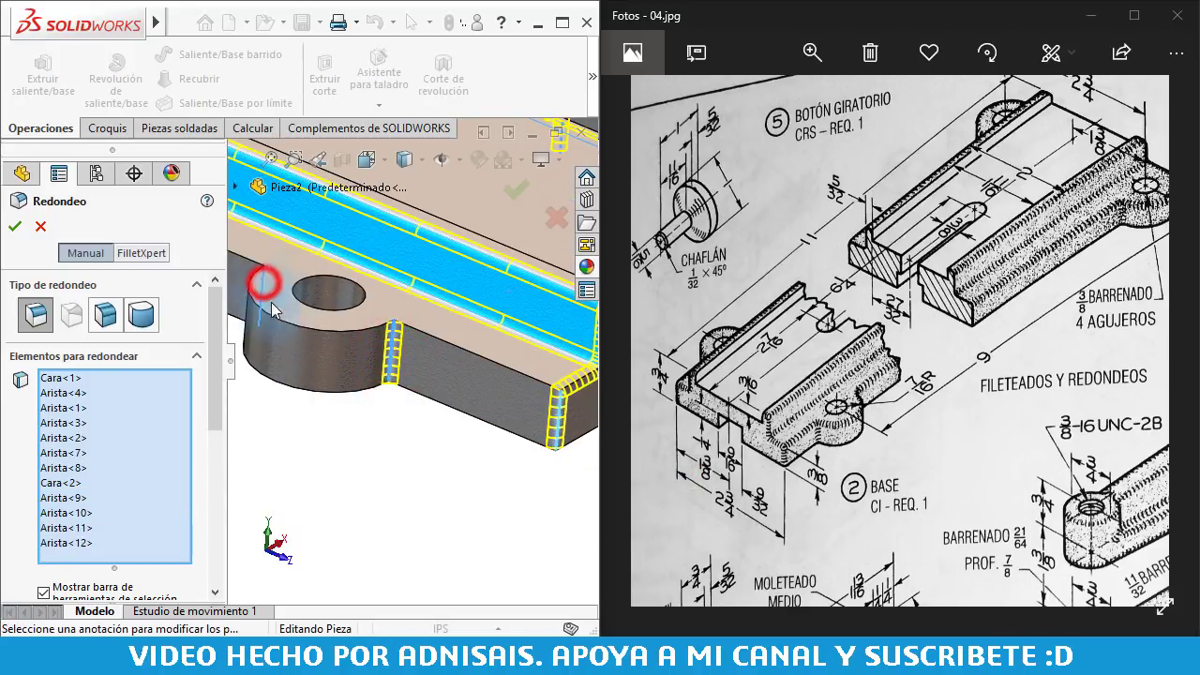
- Add the lug-to-wall edge and the far wall corner edge to the fillet
mouse_move(262, 271)
middle_down()
mouse_move(260, 312)
mouse_move(335, 320)
middle_up()
scroll(428, 322, down, 3)
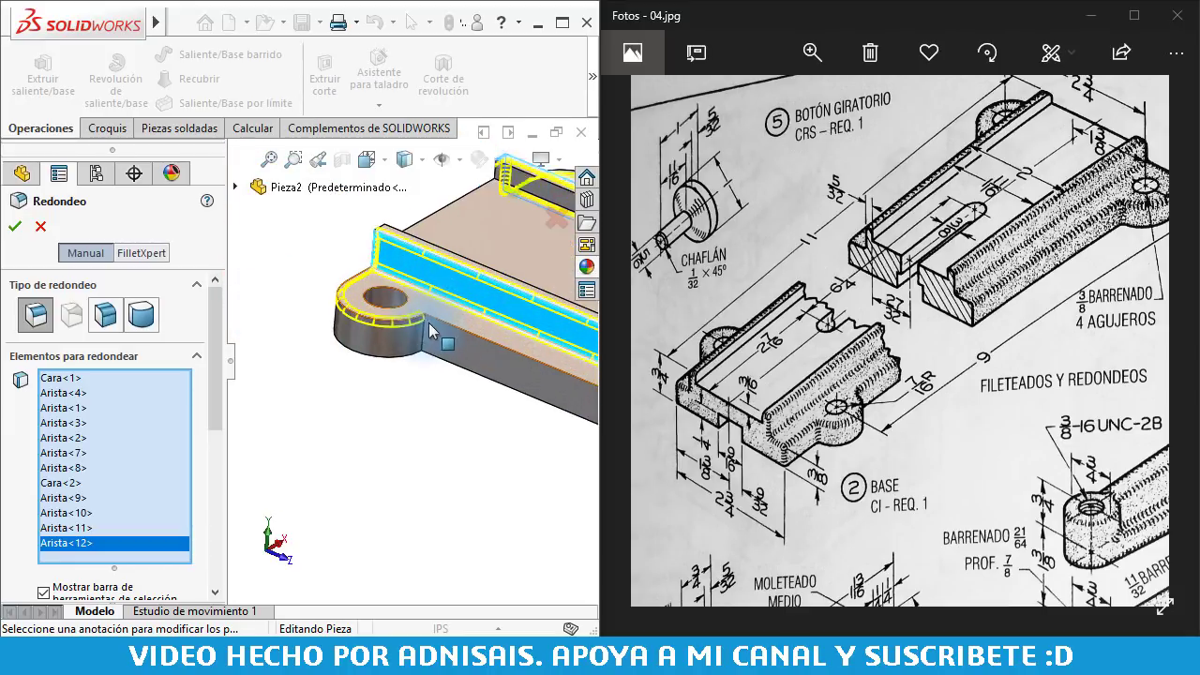
scroll(419, 332, down, 2)
click(416, 335)
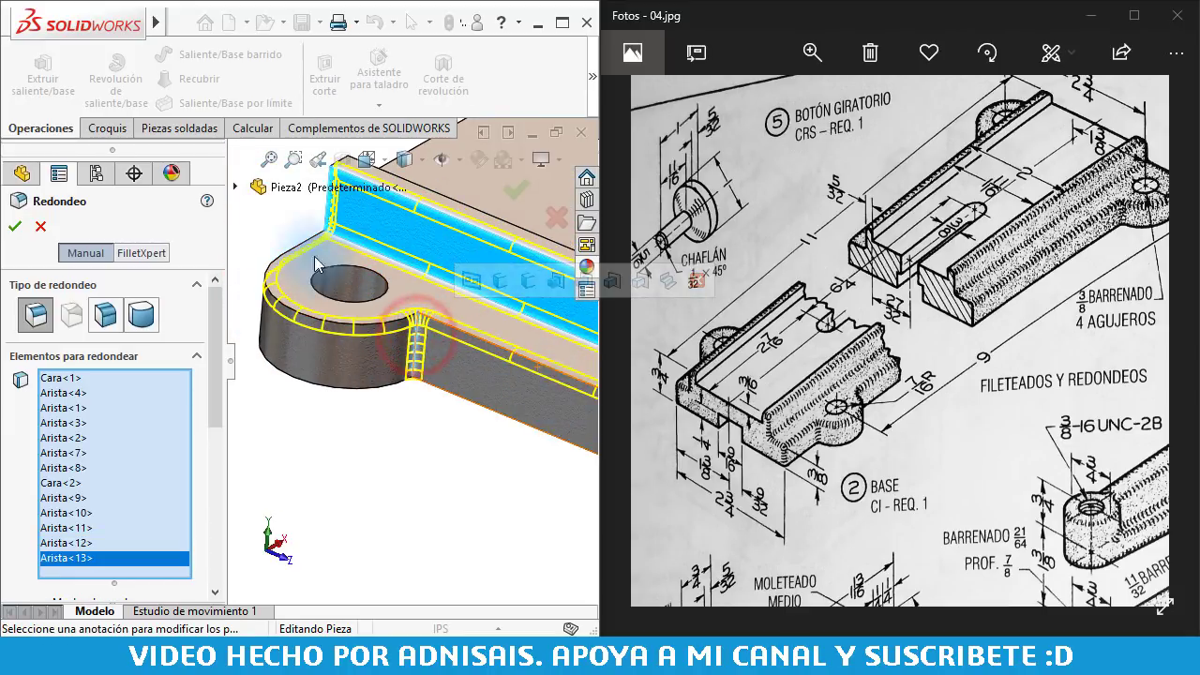
middle_drag(344, 253, 380, 284)
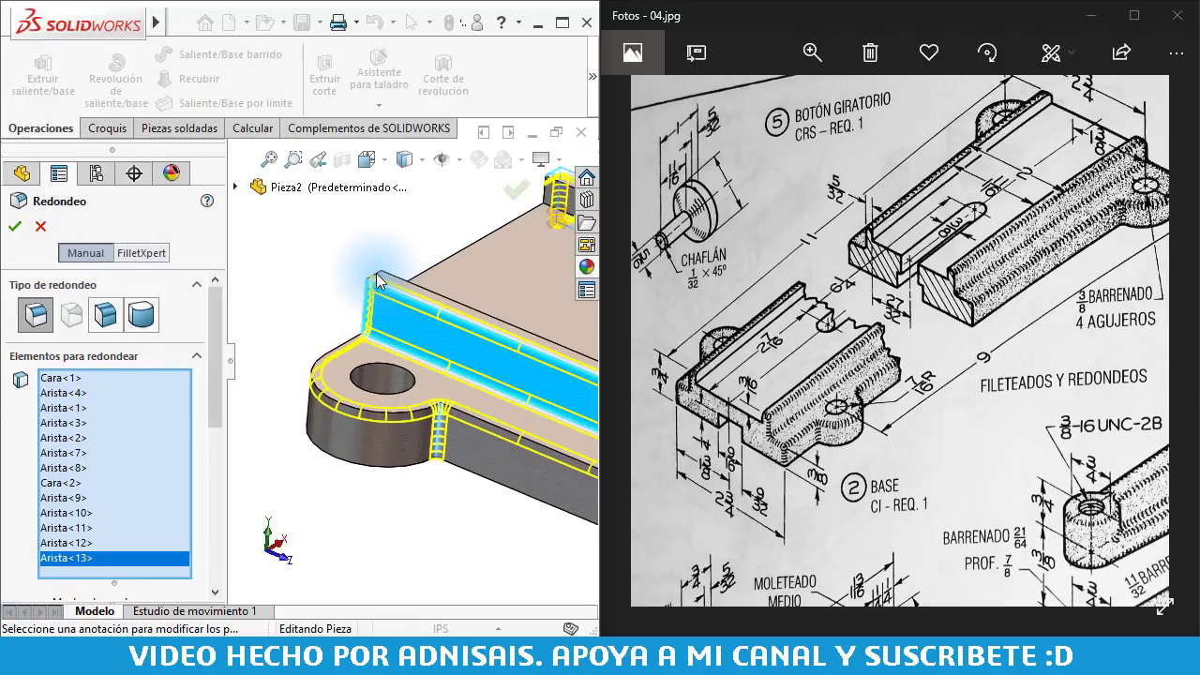
scroll(380, 274, down, 2)
scroll(408, 298, down, 2)
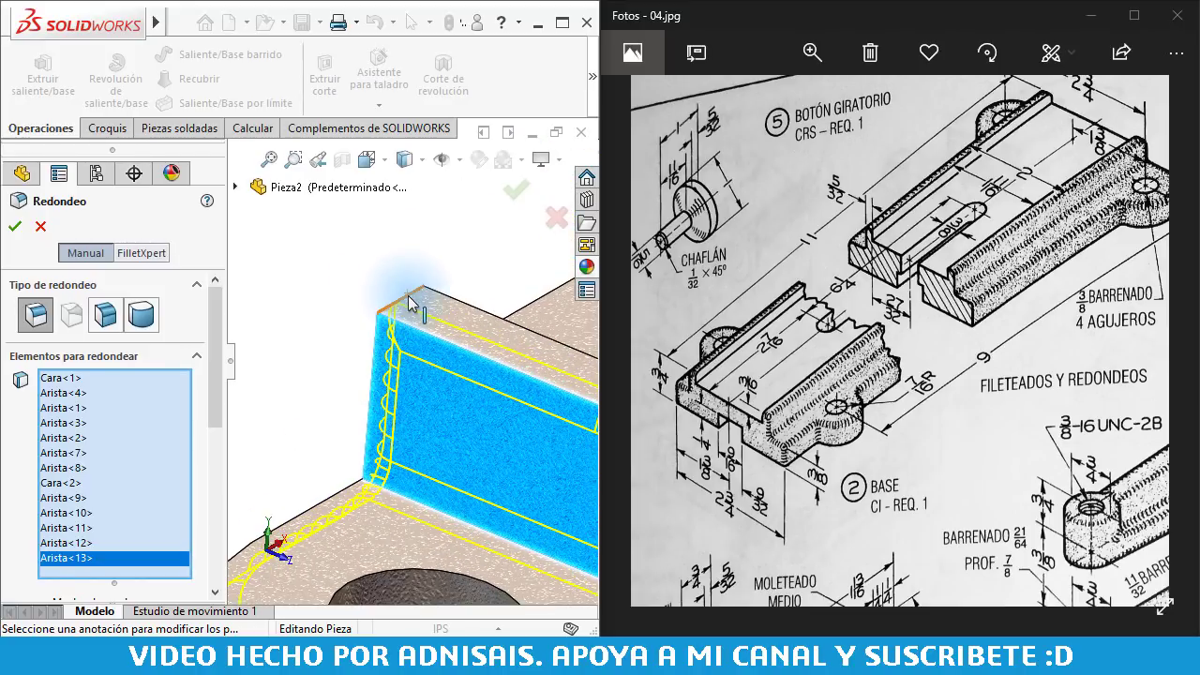
click(409, 300)
scroll(407, 298, up, 3)
scroll(407, 298, up, 3)
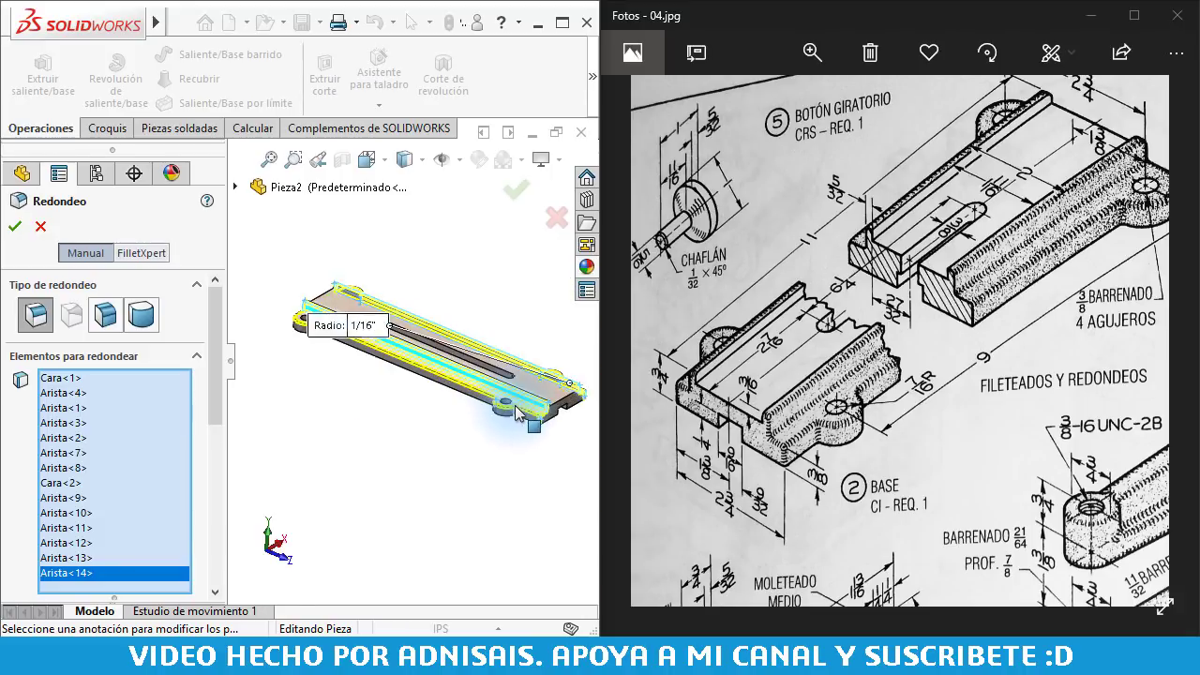
scroll(518, 412, down, 3)
scroll(544, 403, down, 2)
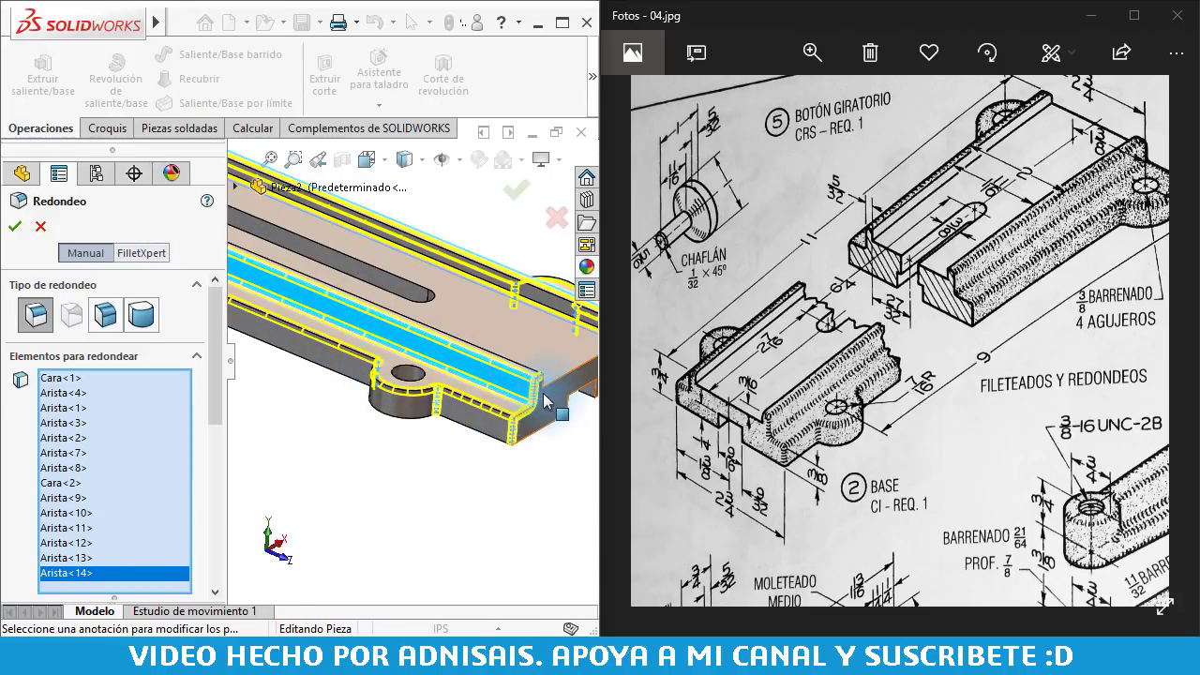
scroll(545, 401, up, 1)
- Accept the 1/16" fillet and inspect the plate in isometric view
click(16, 228)
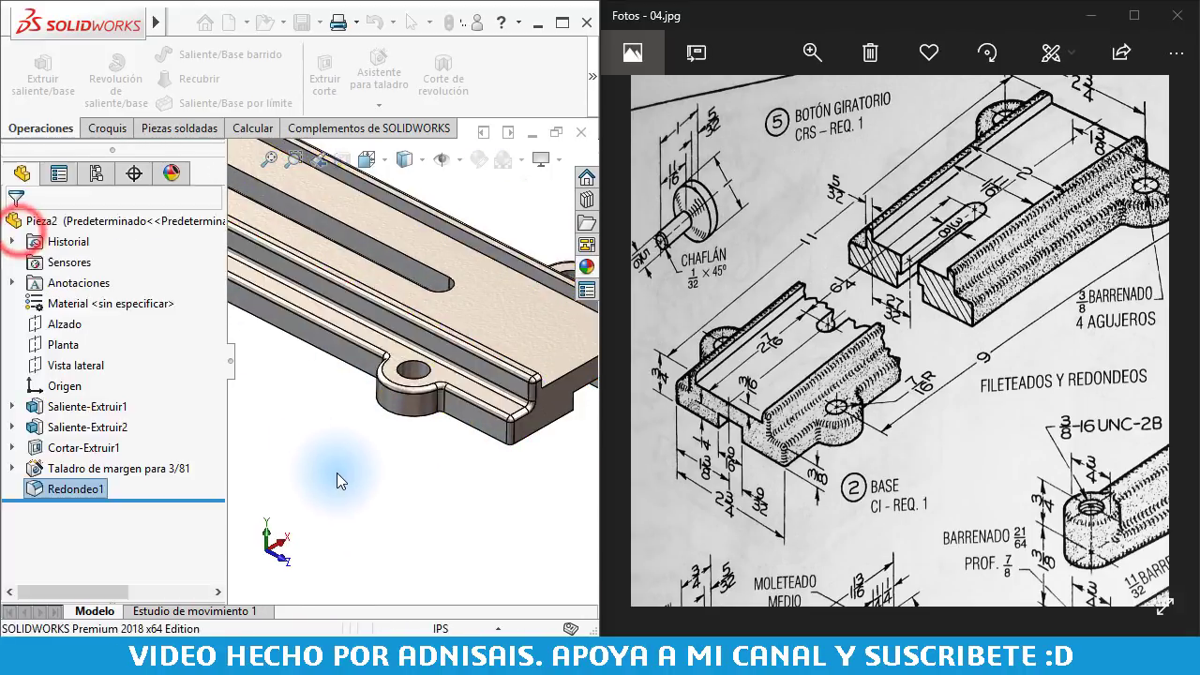
click(337, 473)
key(ctrl+7)
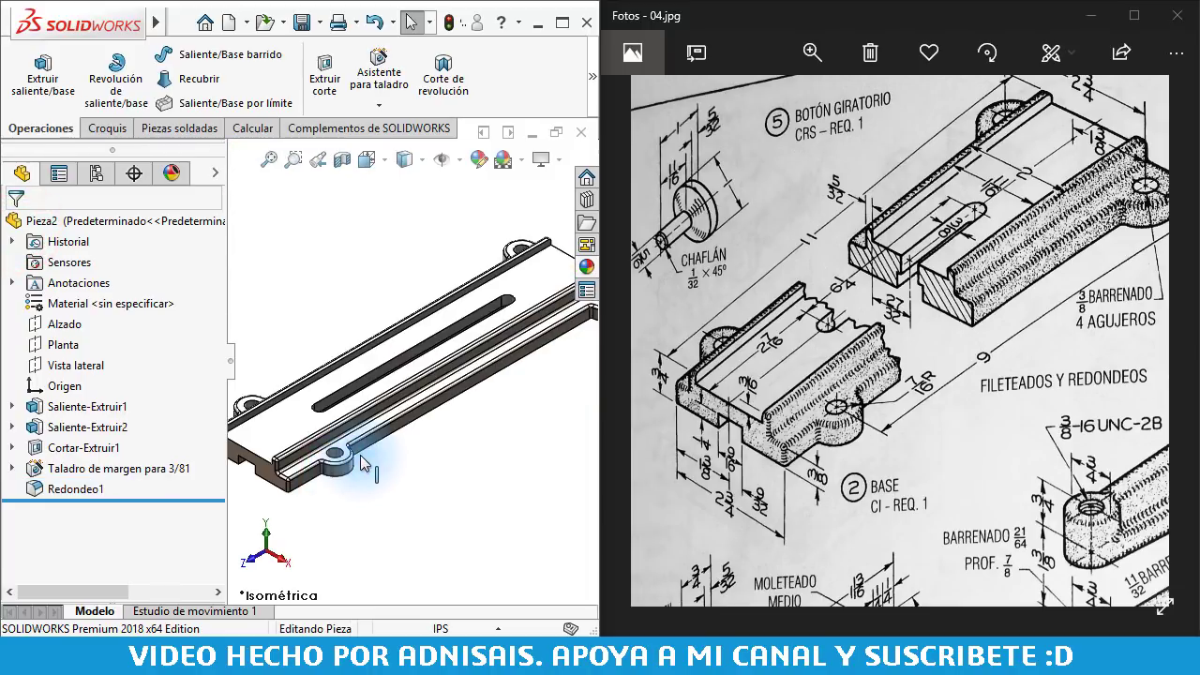
scroll(339, 464, down, 4)
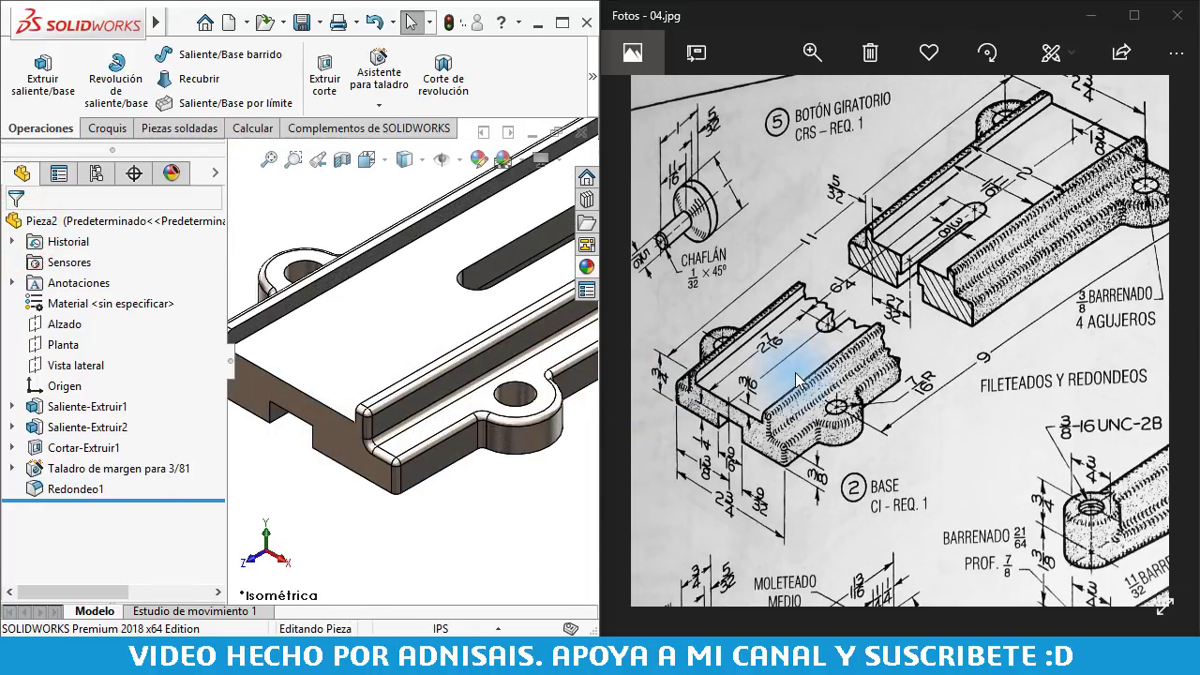
scroll(481, 506, up, 1)
scroll(479, 468, up, 1)
scroll(479, 461, up, 2)
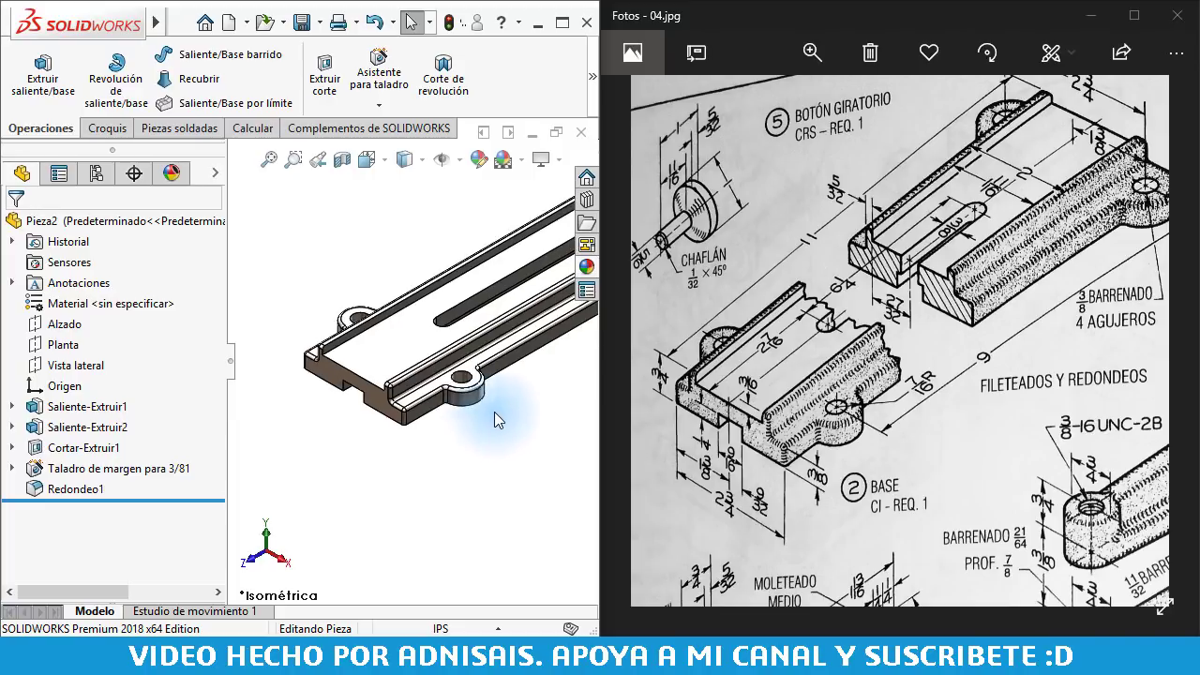
scroll(494, 412, up, 1)
click(423, 251)
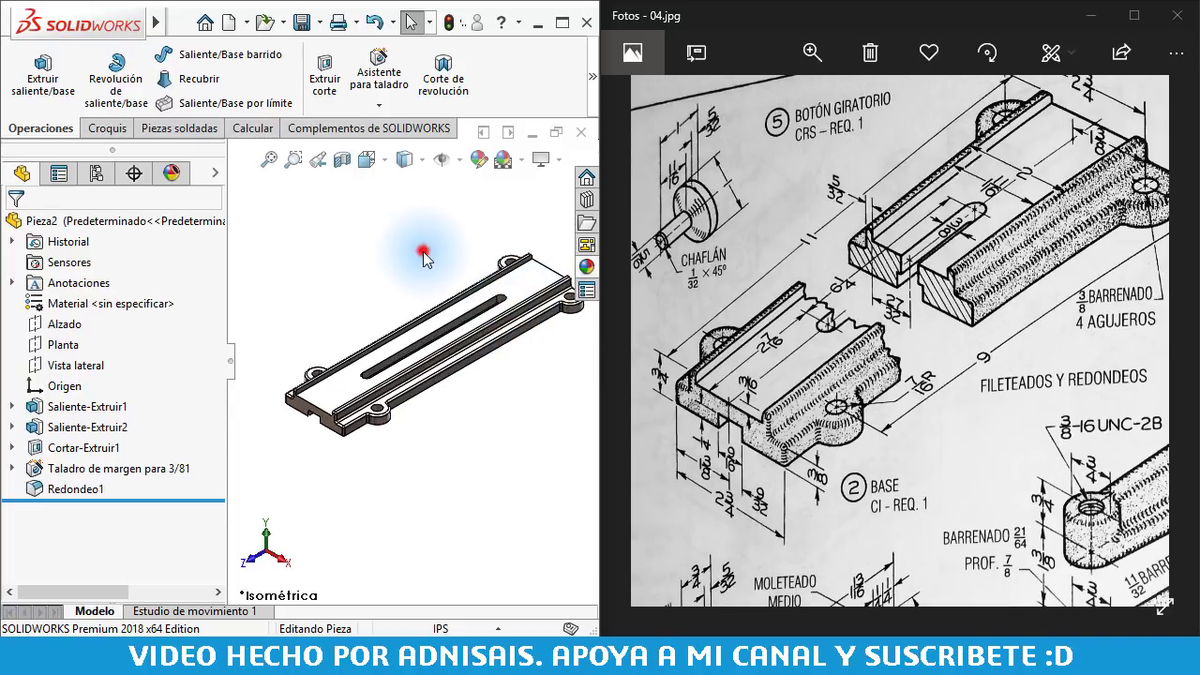
click(301, 21)
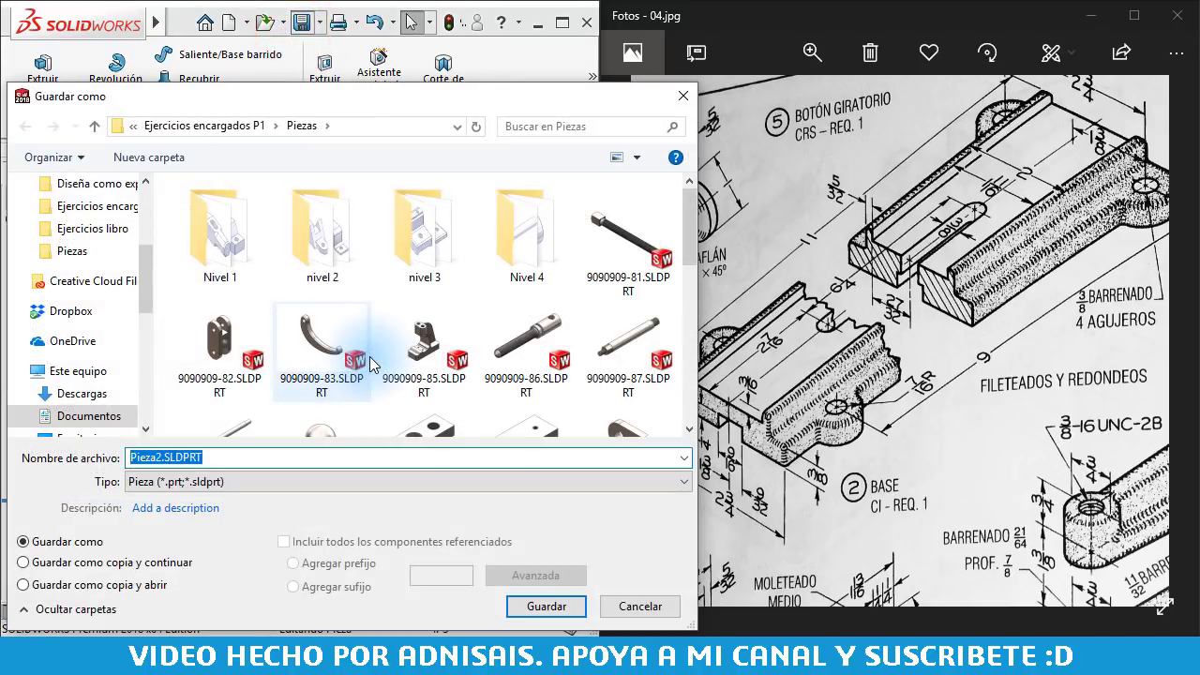
text(9090909-)
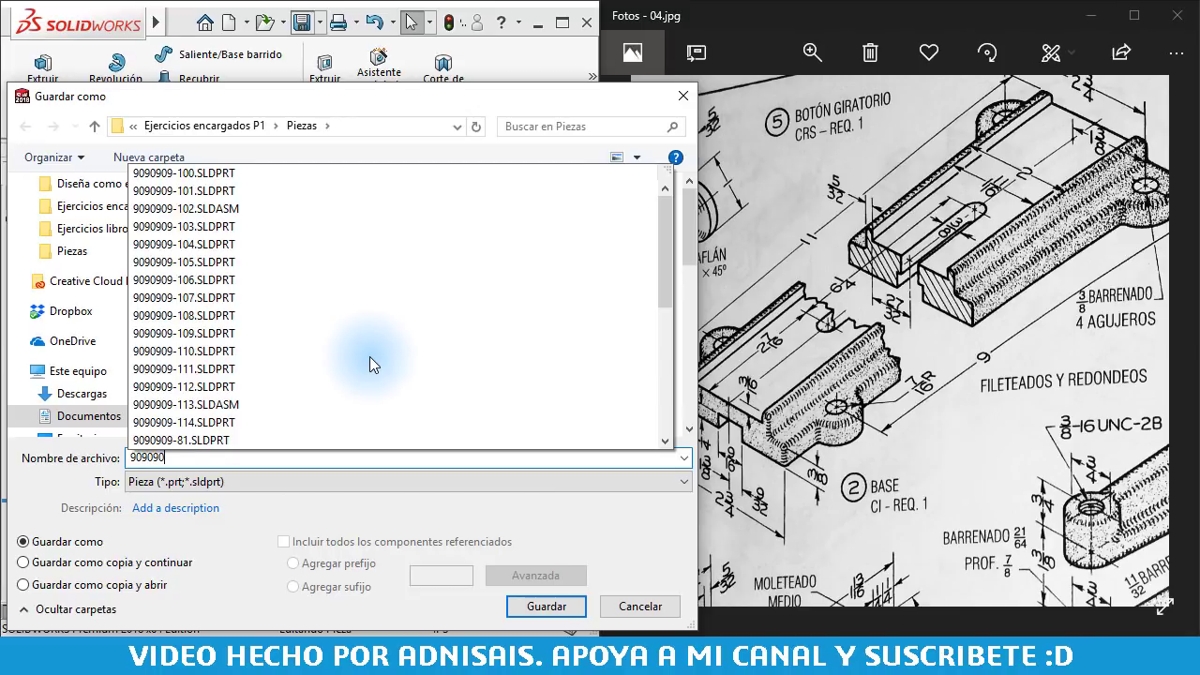
text(1)
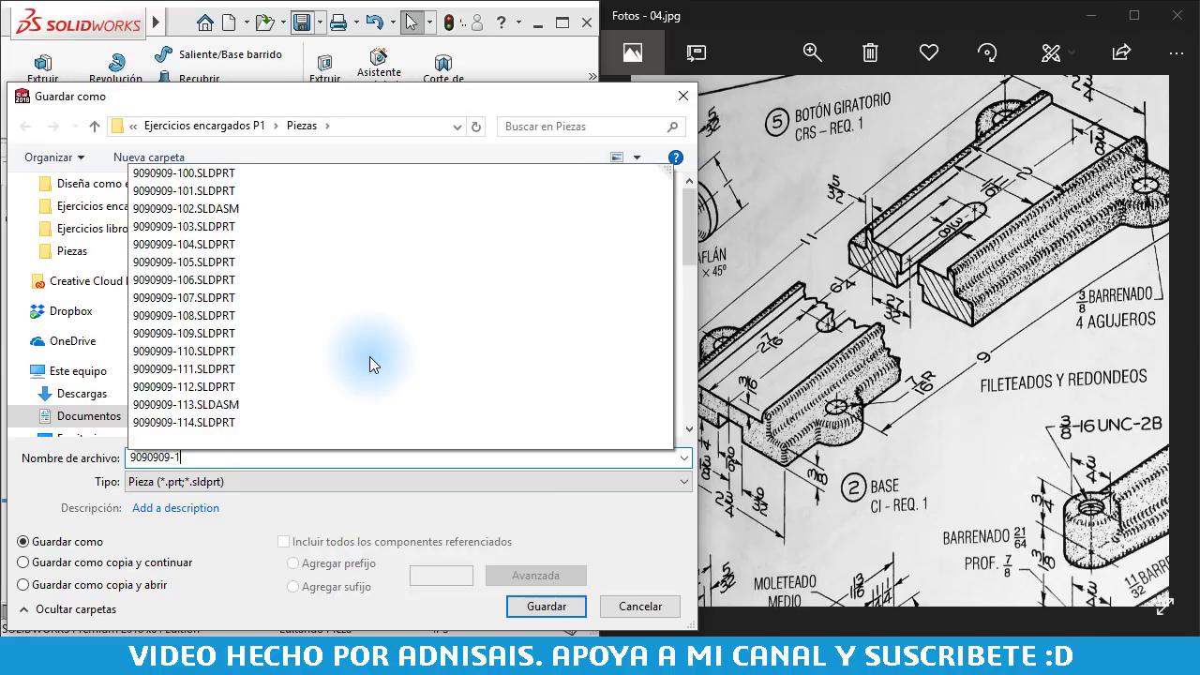
text(15)
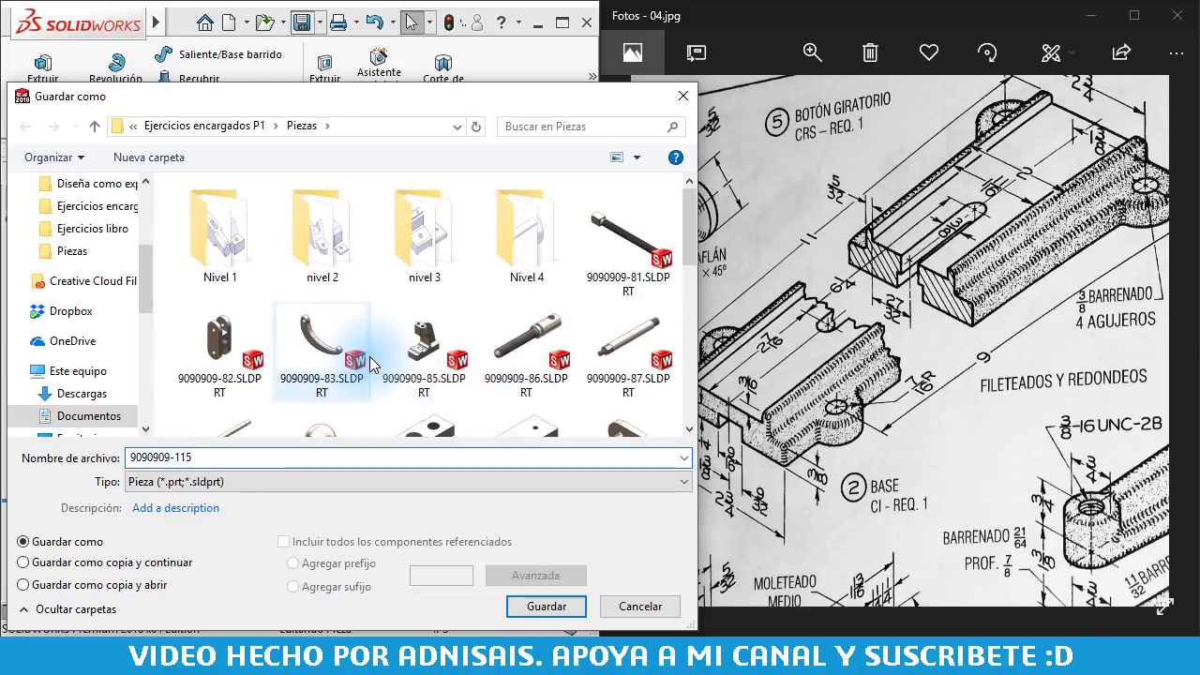
key(Return)
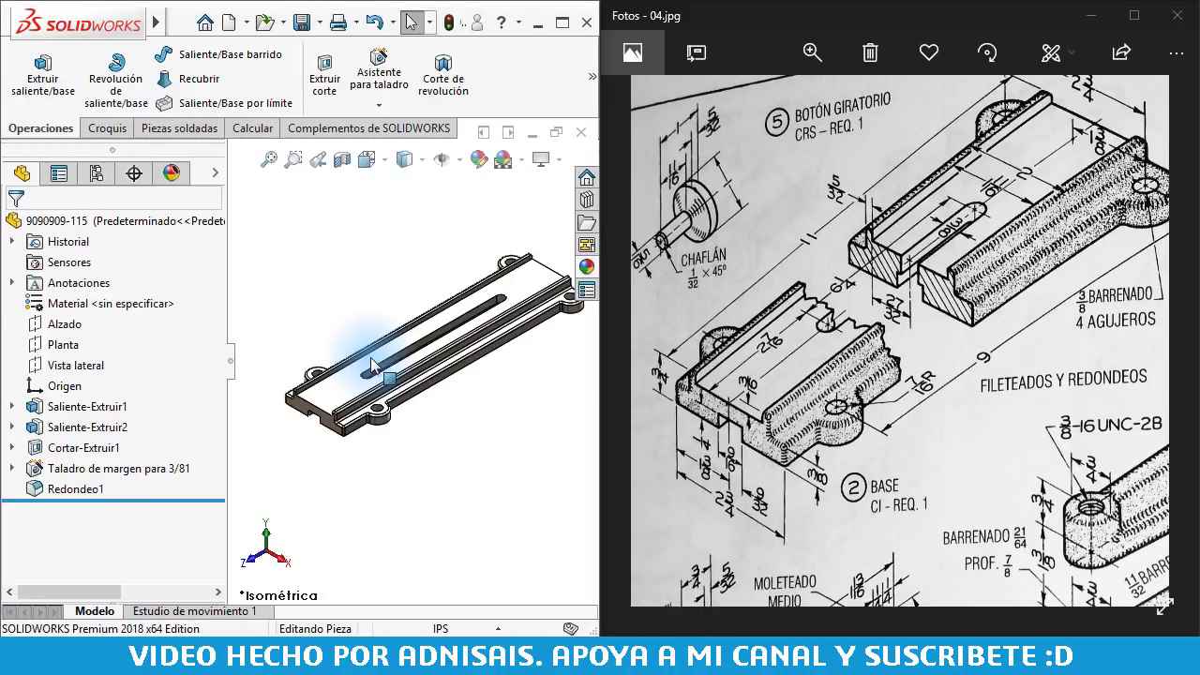
- Scroll the reference sheet down to the Tornillo de ajuste drawing, then return to SOLIDWORKS
scroll(871, 319, down, 2)
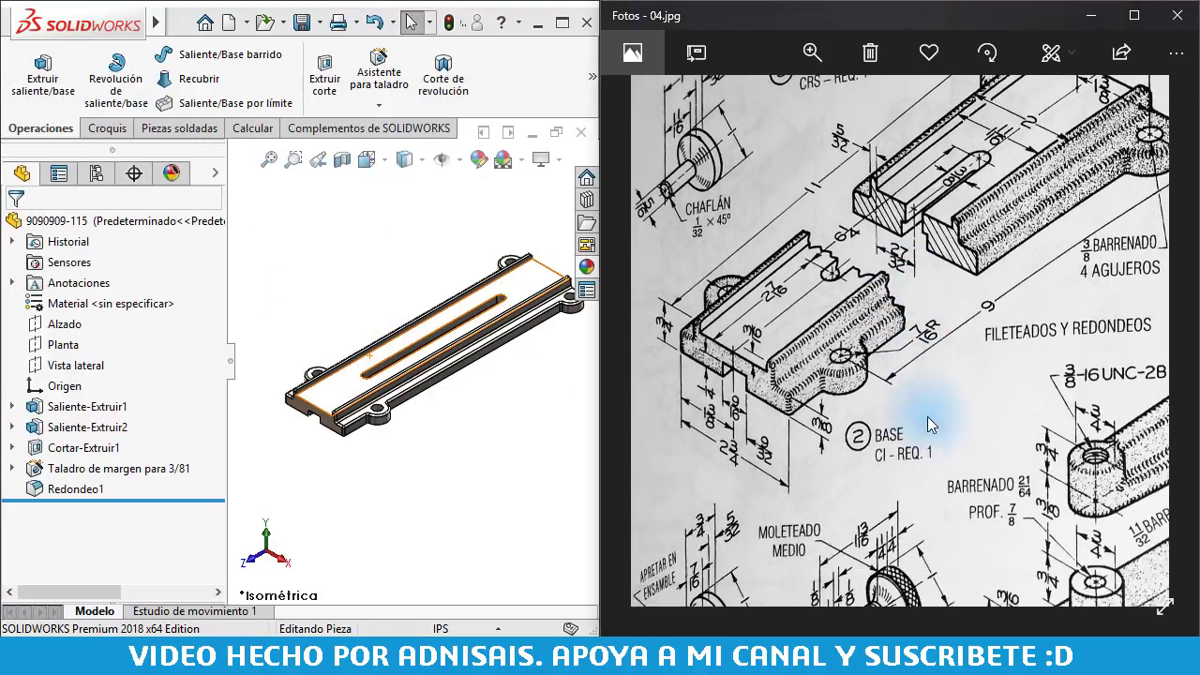
scroll(927, 418, down, 5)
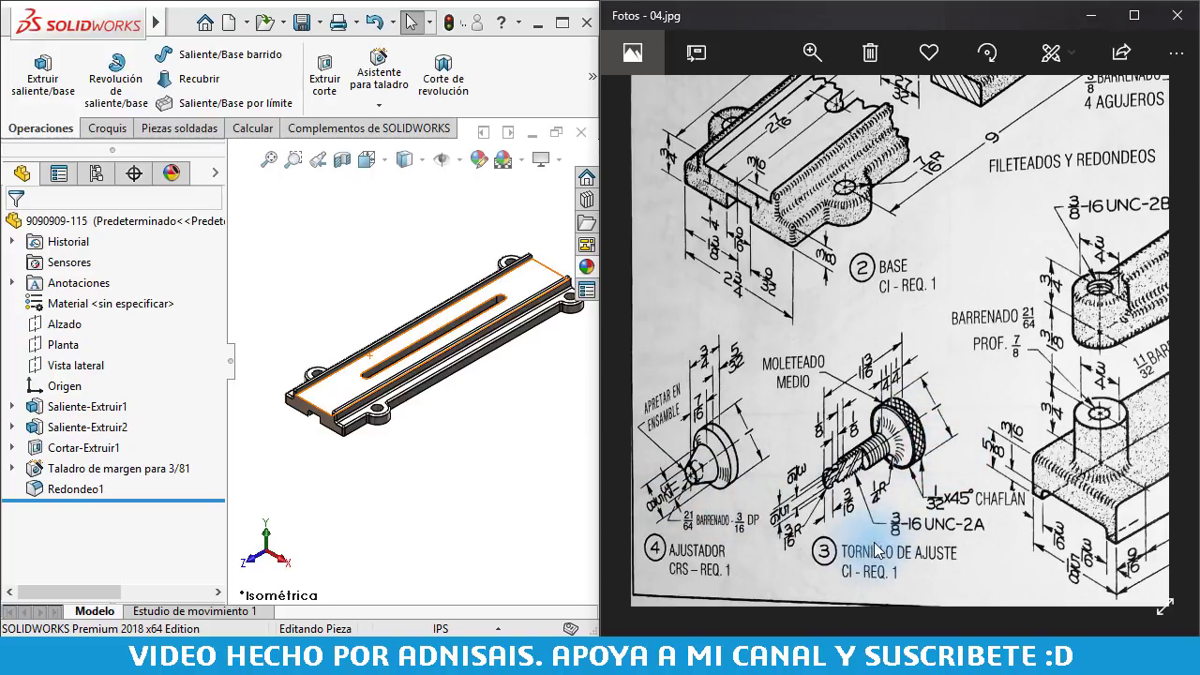
click(509, 491)
- Create Pieza3 from the Pulgadas inch part template and zoom in on the screw drawing
key(ctrl+n)
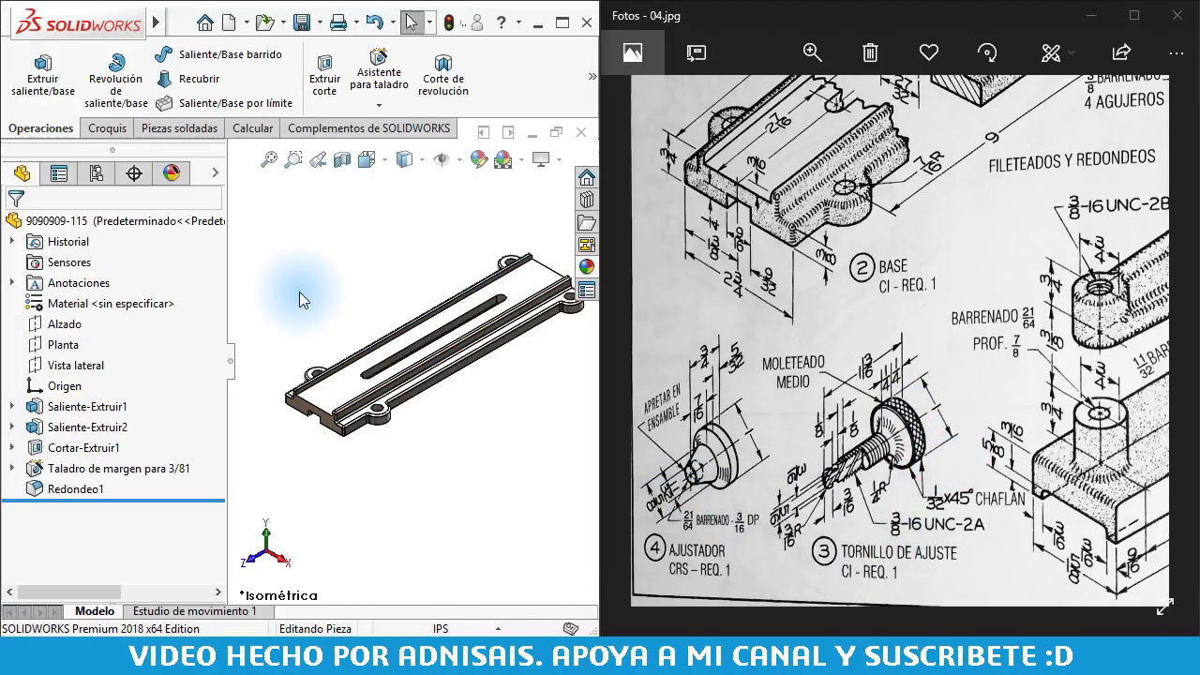
double_click(565, 173)
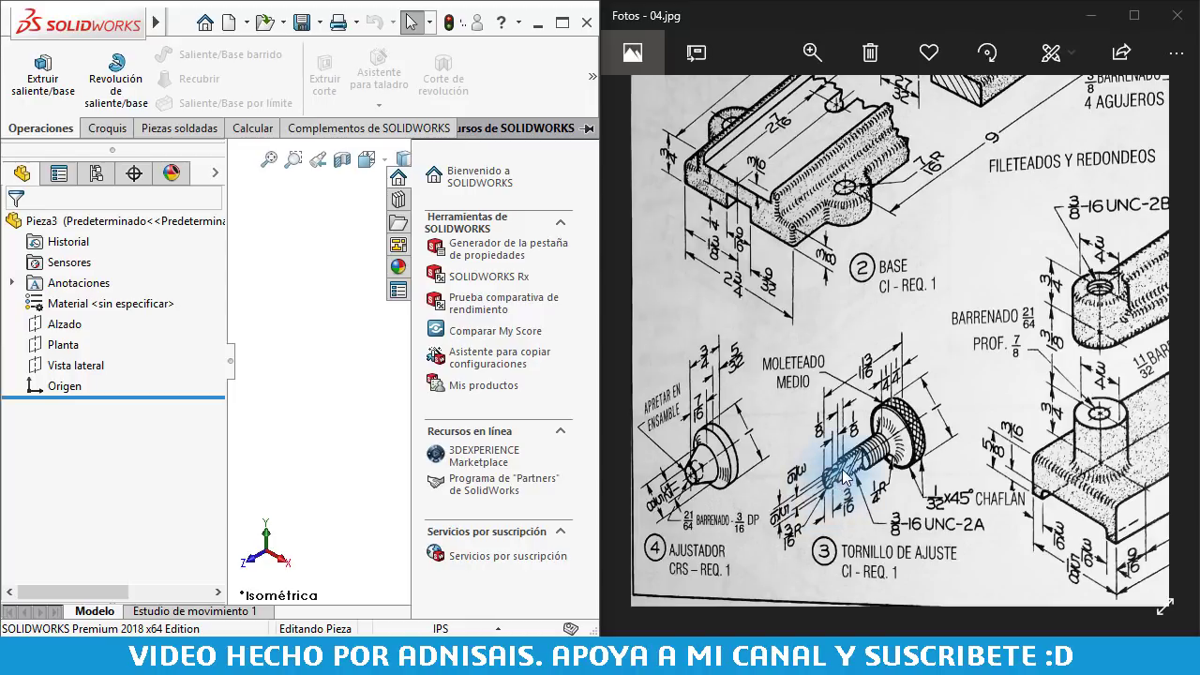
ctrl+scroll(838, 490, up, 2)
ctrl+scroll(856, 488, up, 1)
ctrl+scroll(844, 464, up, 1)
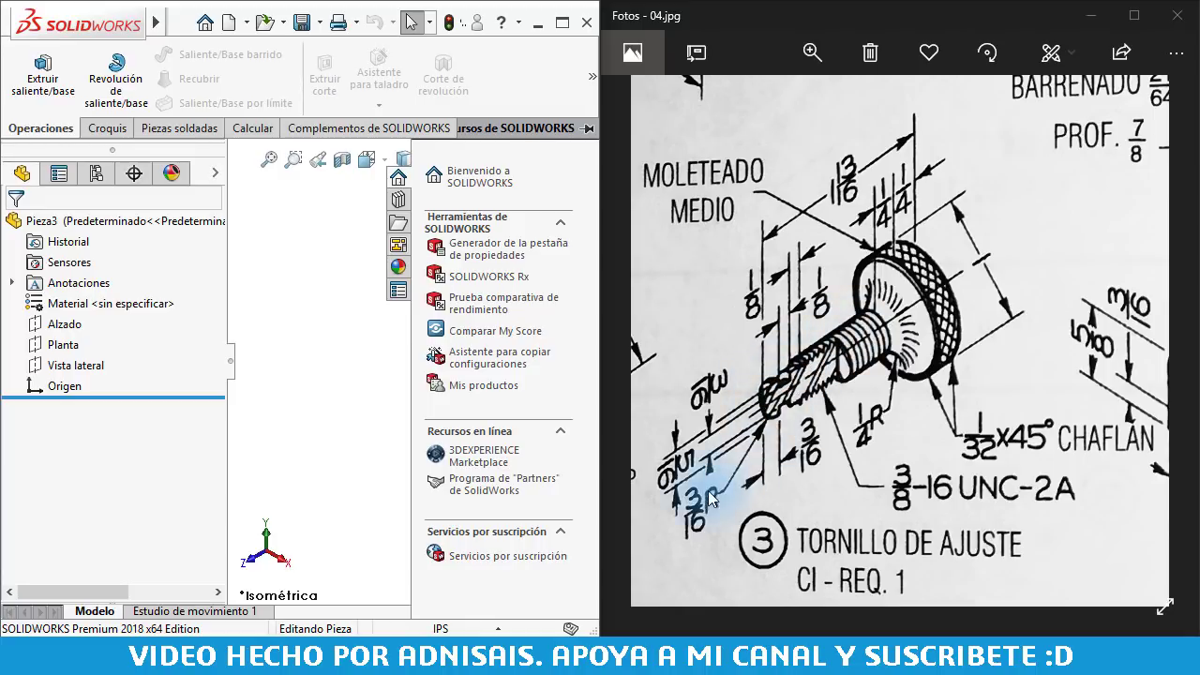
- Start a sketch on Vista lateral and draw a horizontal centreline ending at the origin
click(365, 378)
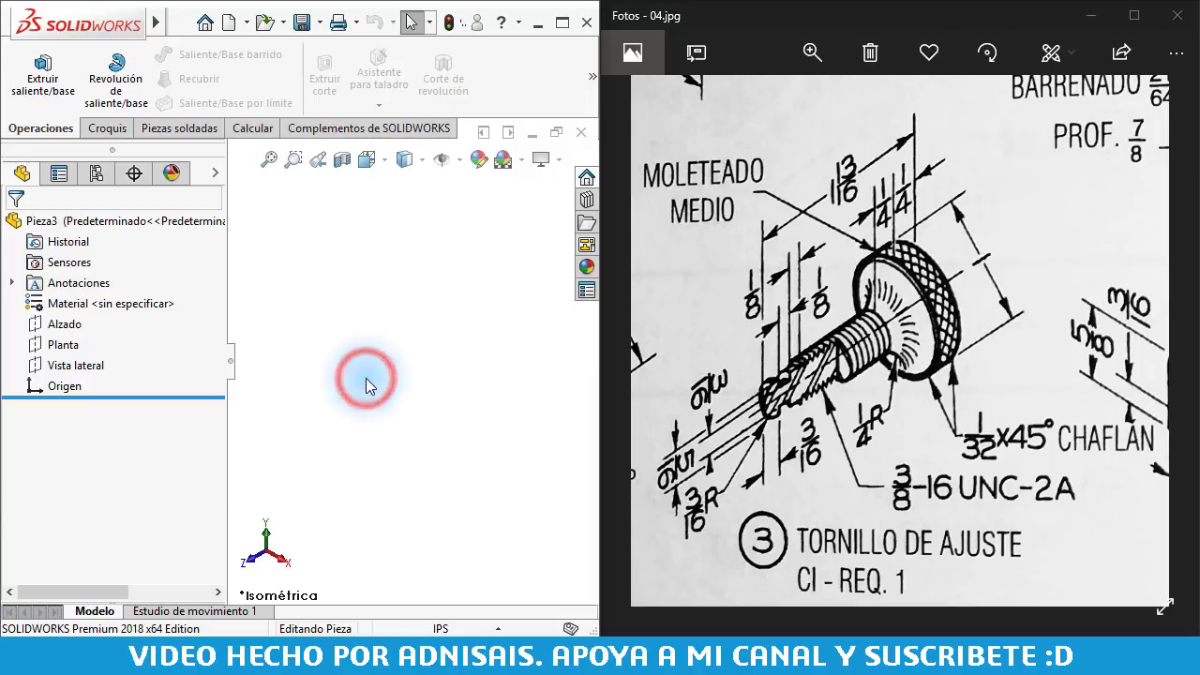
click(76, 362)
click(94, 328)
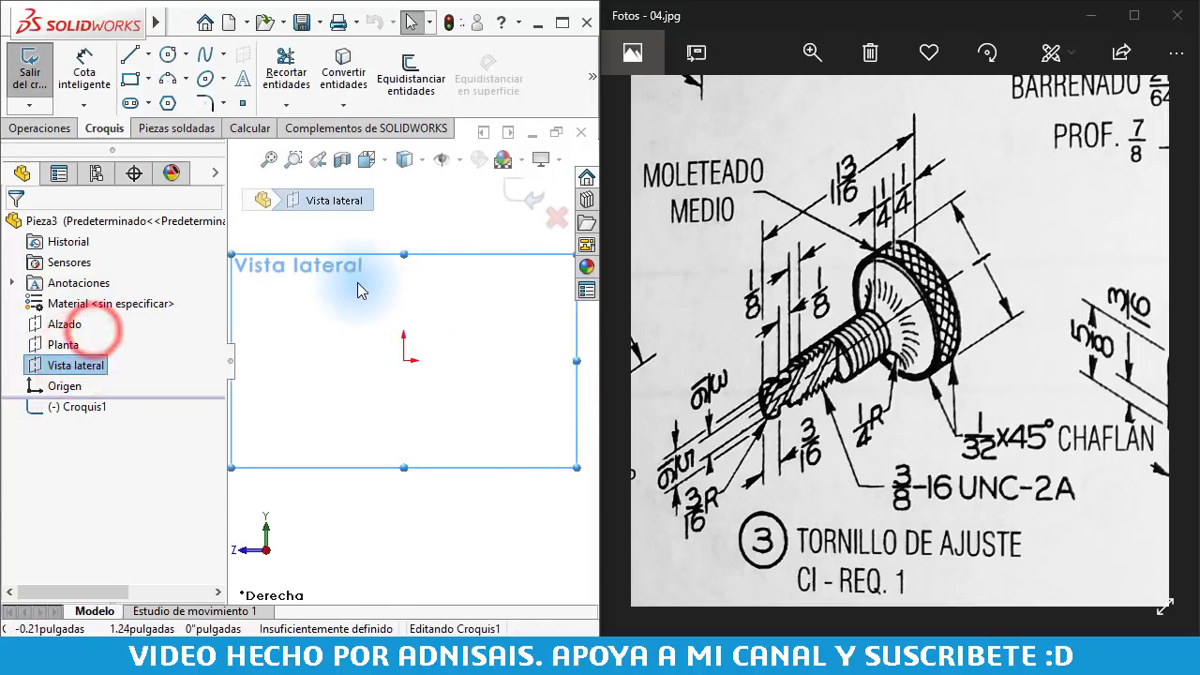
click(146, 55)
click(188, 100)
click(403, 360)
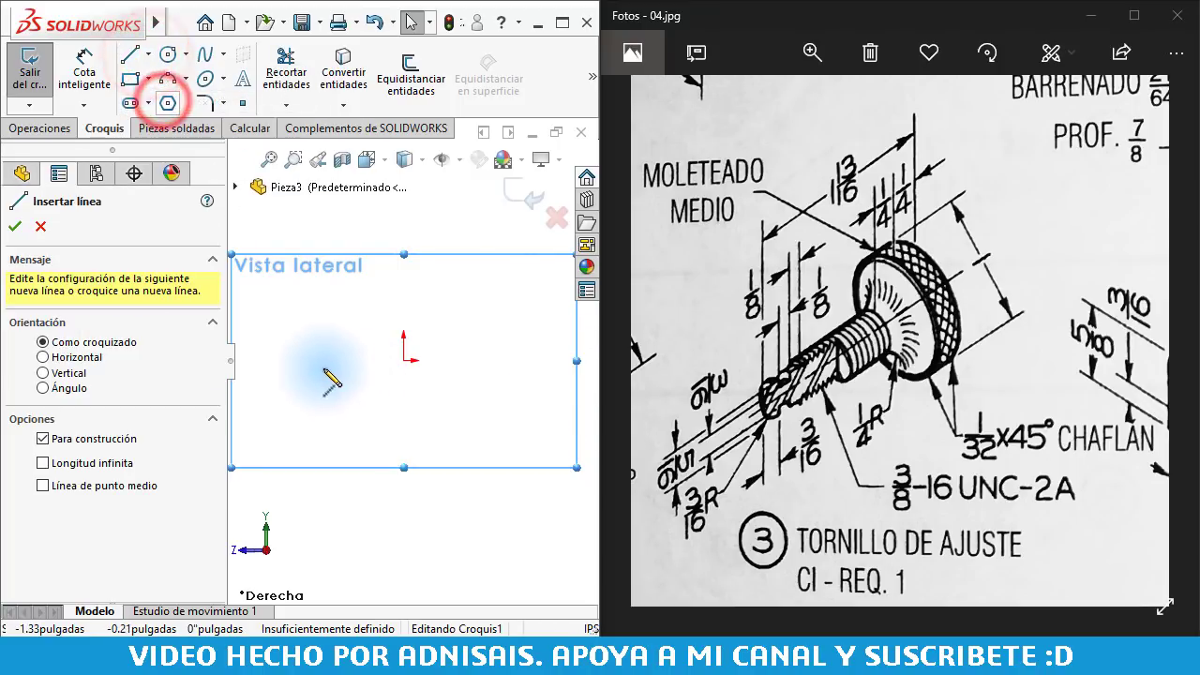
click(246, 359)
click(404, 360)
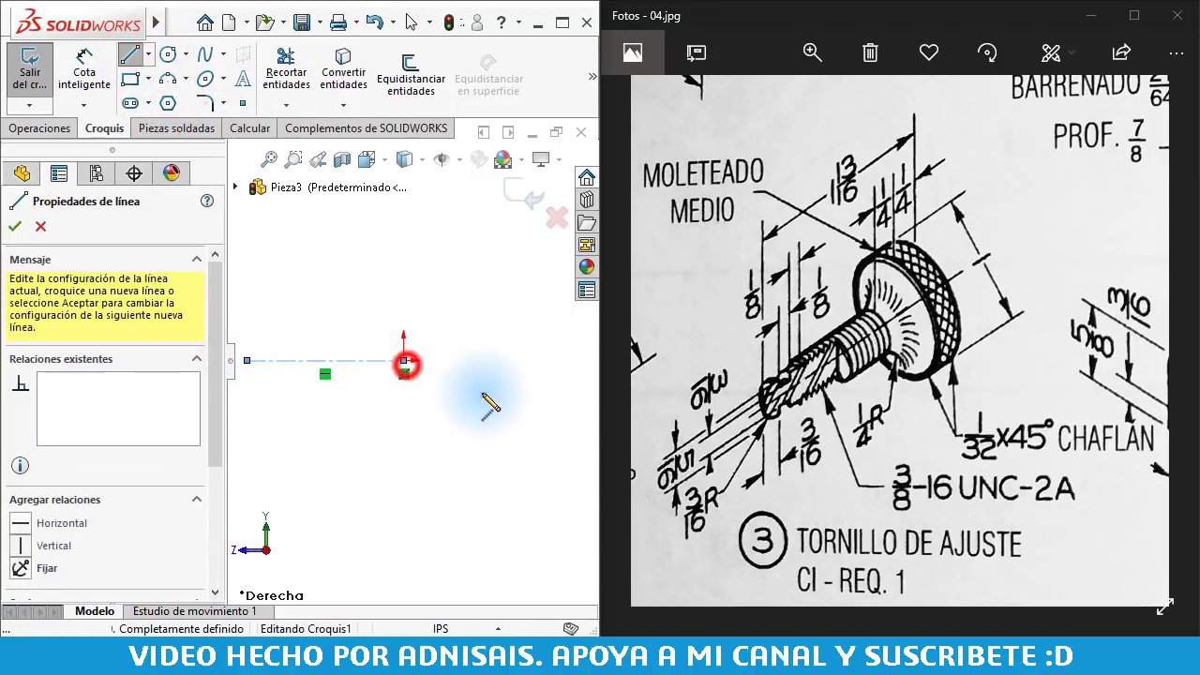
scroll(494, 424, up, 1)
click(495, 425)
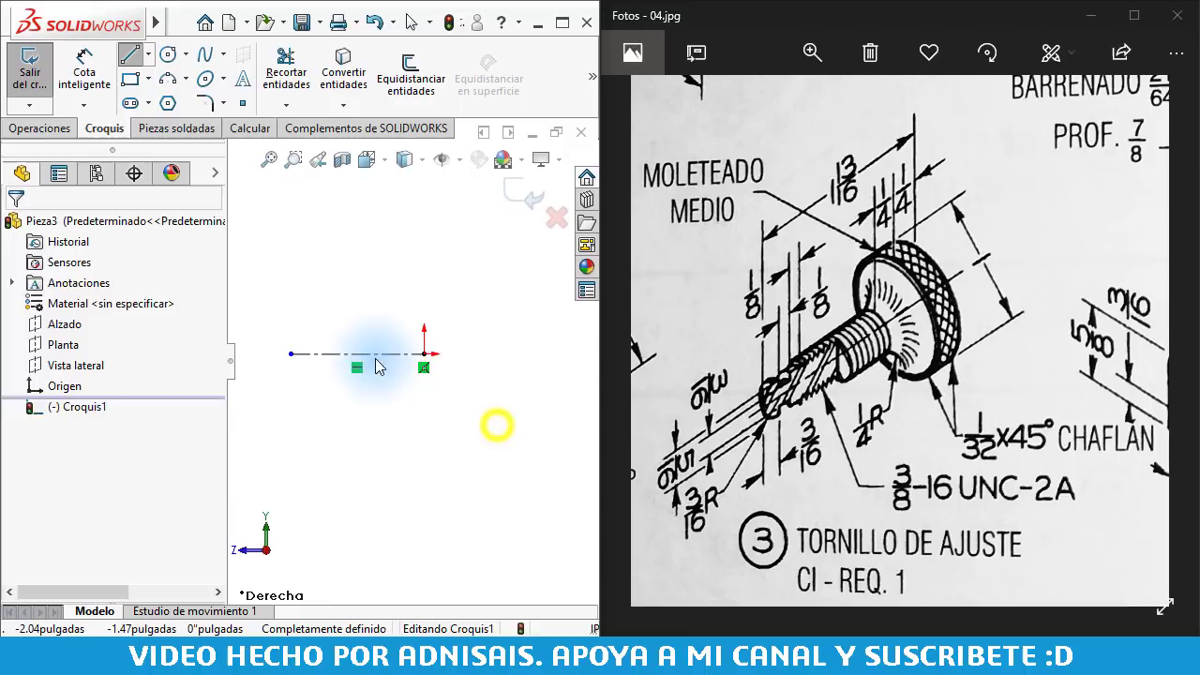
- Draw the stepped head-and-shank half-profile, closing its loose end onto the centreline
click(425, 354)
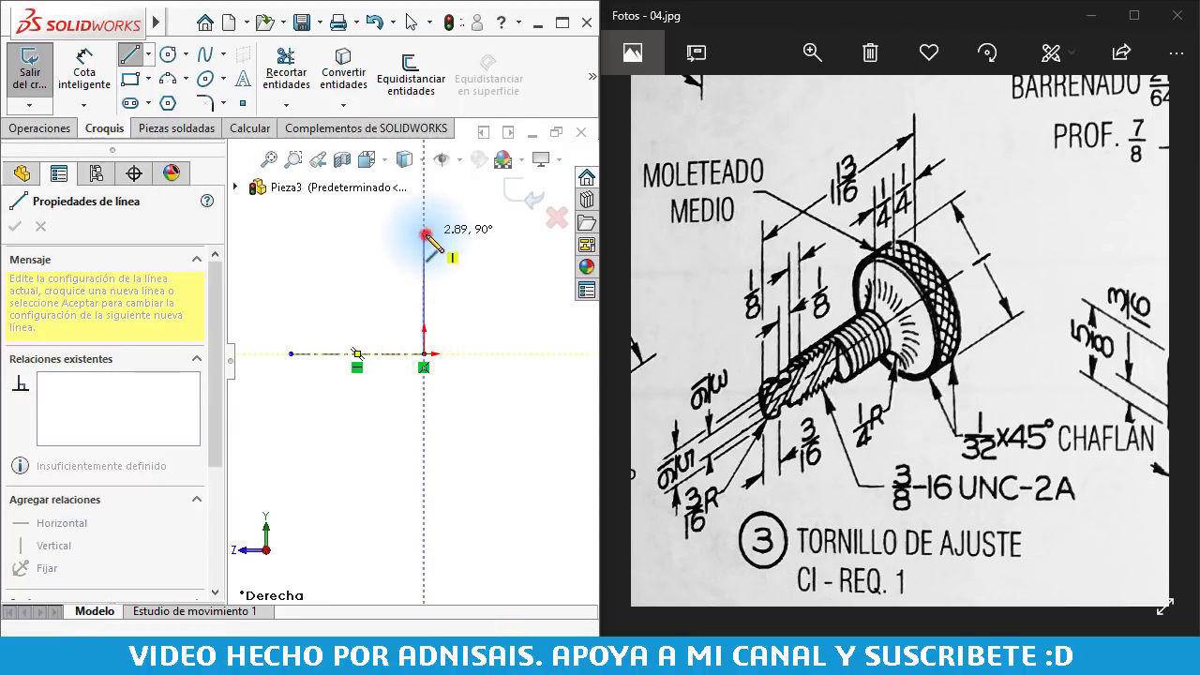
click(425, 233)
click(371, 233)
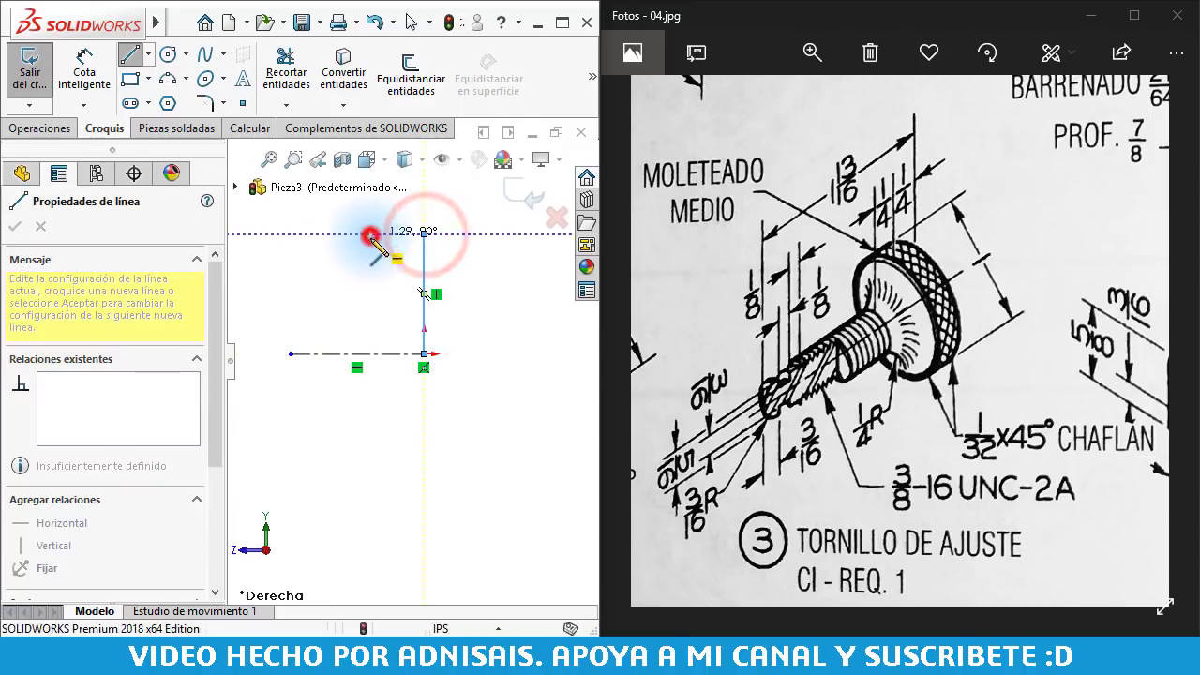
click(371, 293)
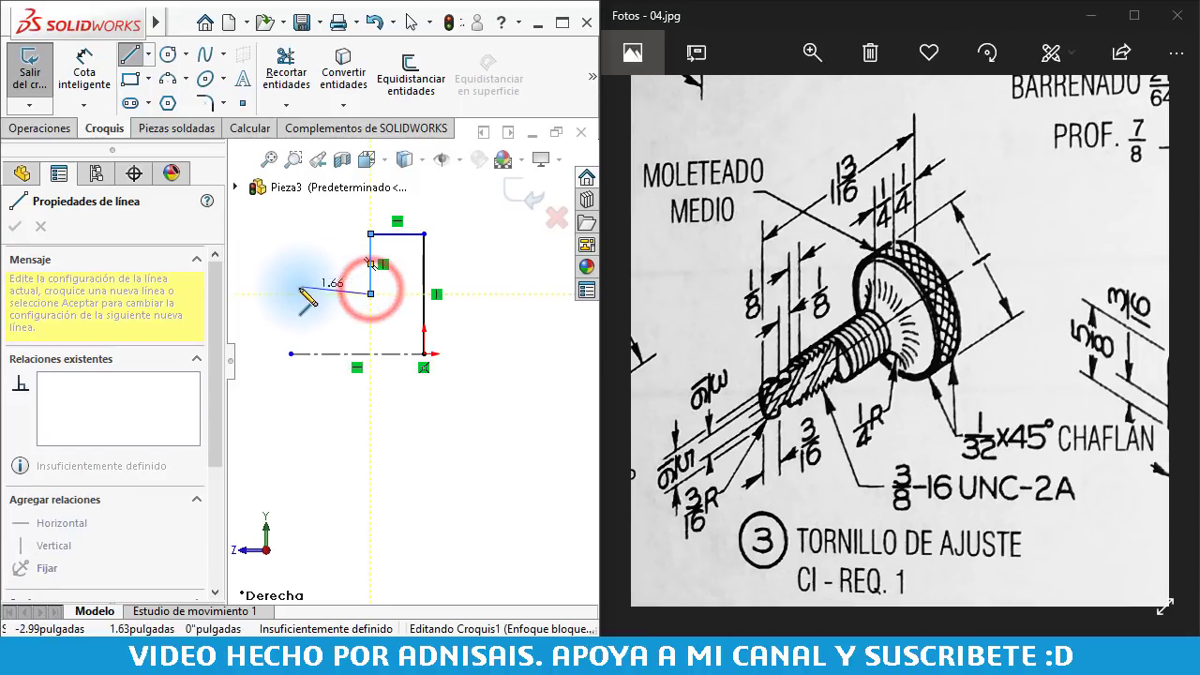
scroll(277, 309, down, 2)
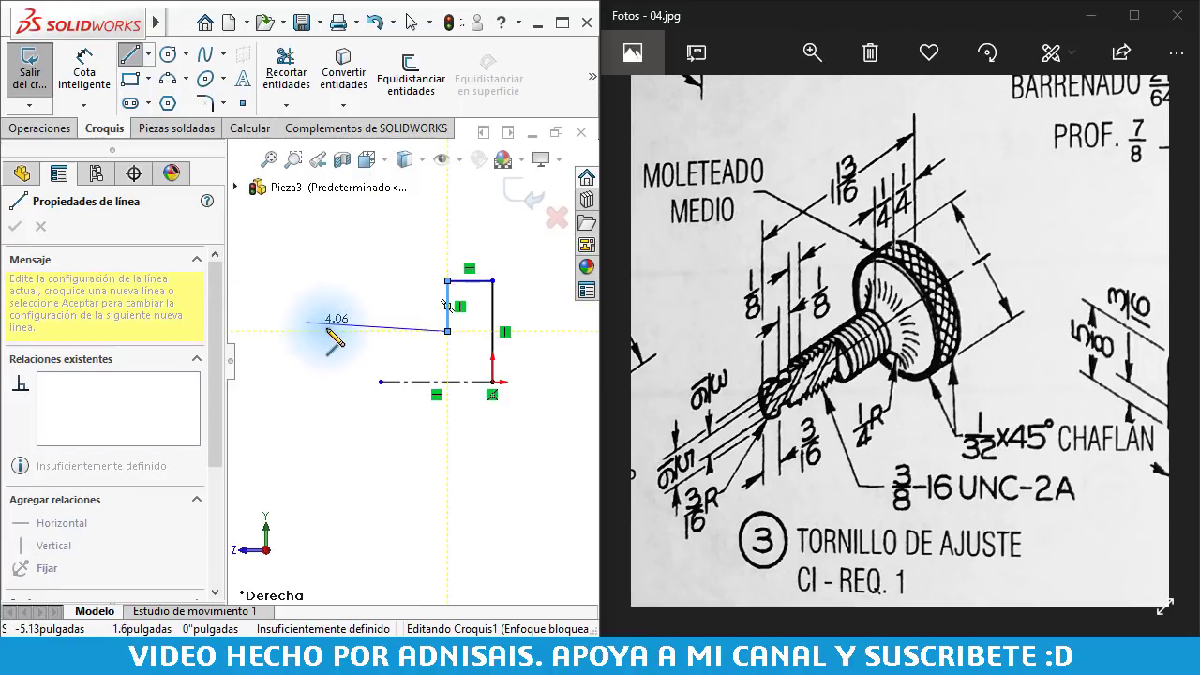
click(336, 331)
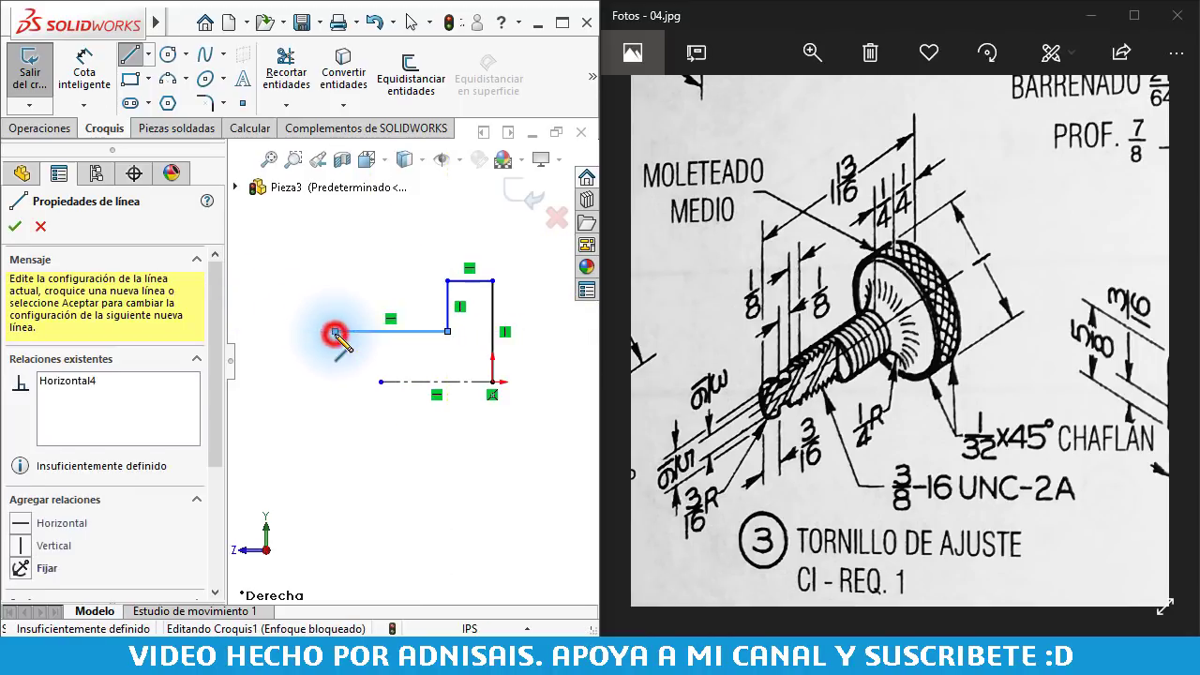
drag(336, 347, 316, 332)
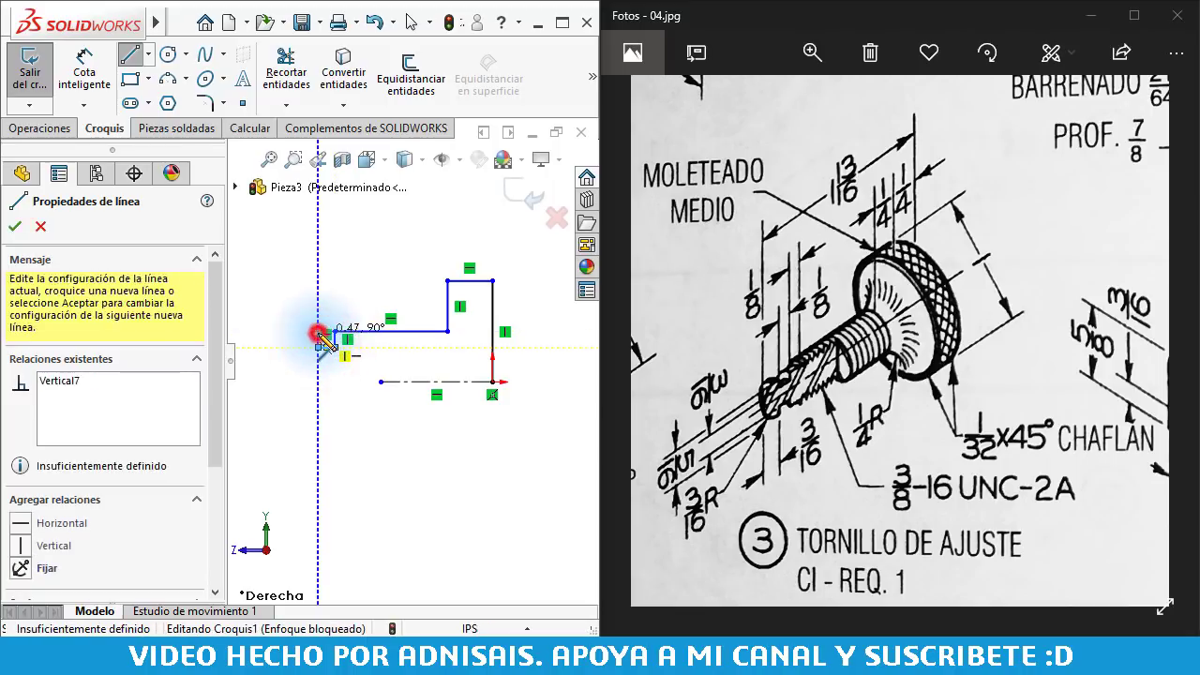
click(293, 382)
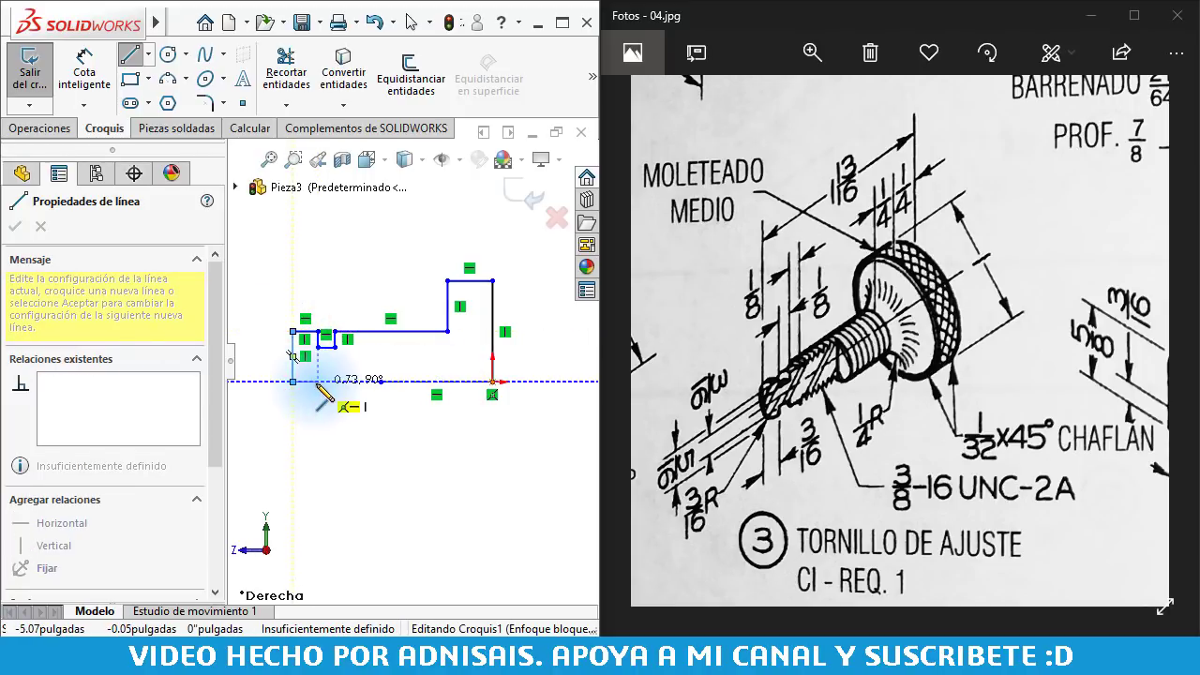
key(Escape)
key(Escape)
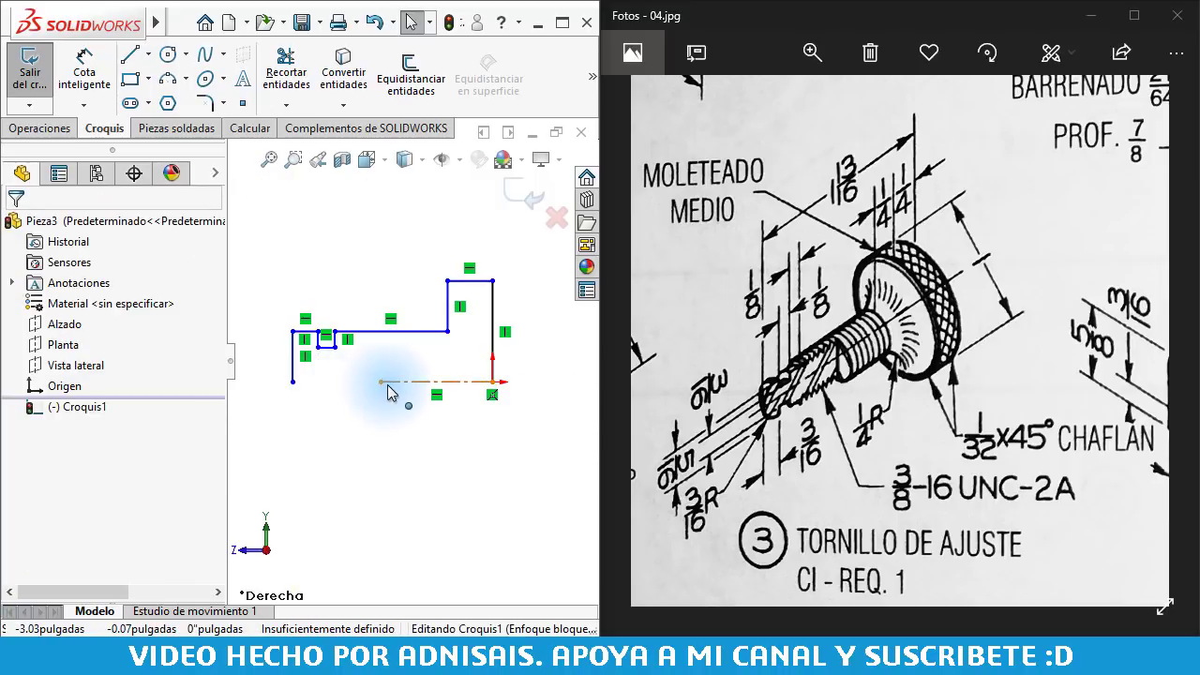
mouse_move(380, 388)
mouse_down()
mouse_move(220, 389)
mouse_move(281, 389)
mouse_up()
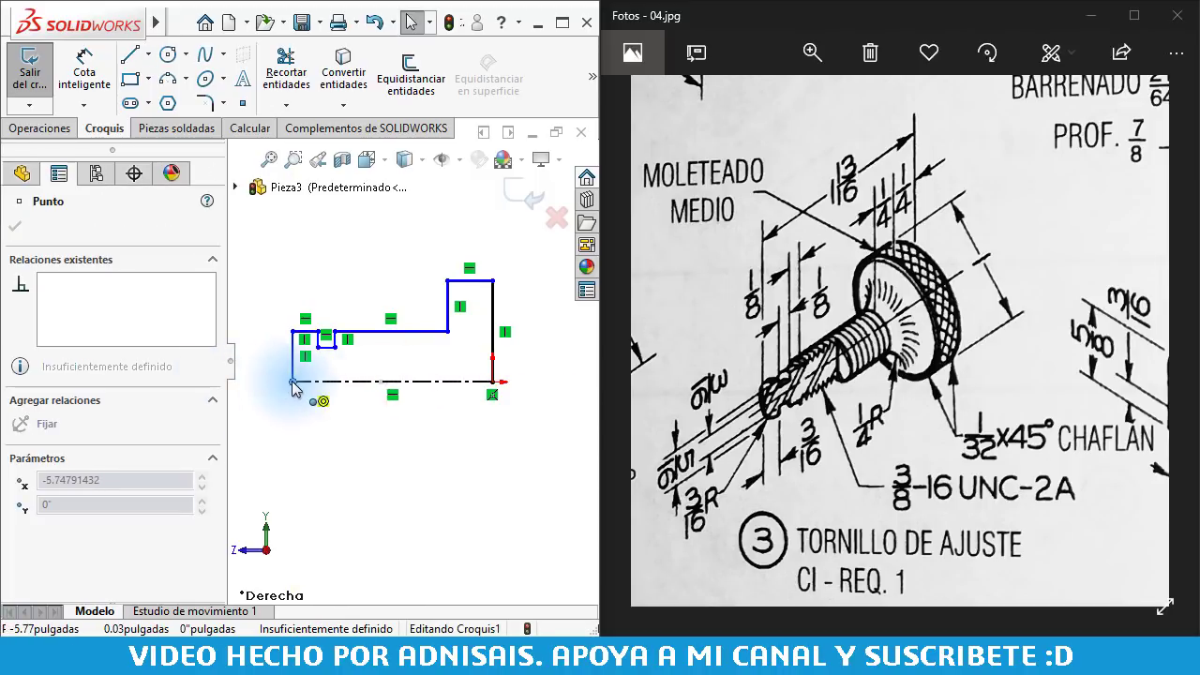
- Add a 1" diameter dimension to the screw head
click(363, 424)
key(z)
right_drag(482, 471, 478, 368)
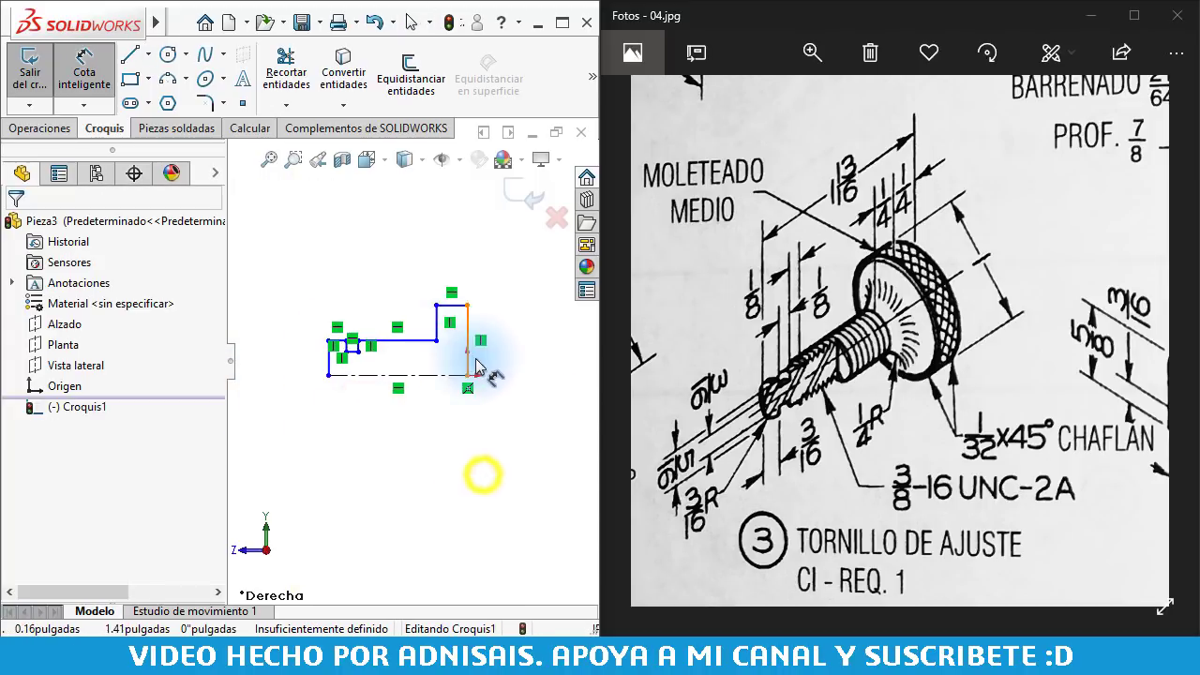
scroll(485, 368, down, 2)
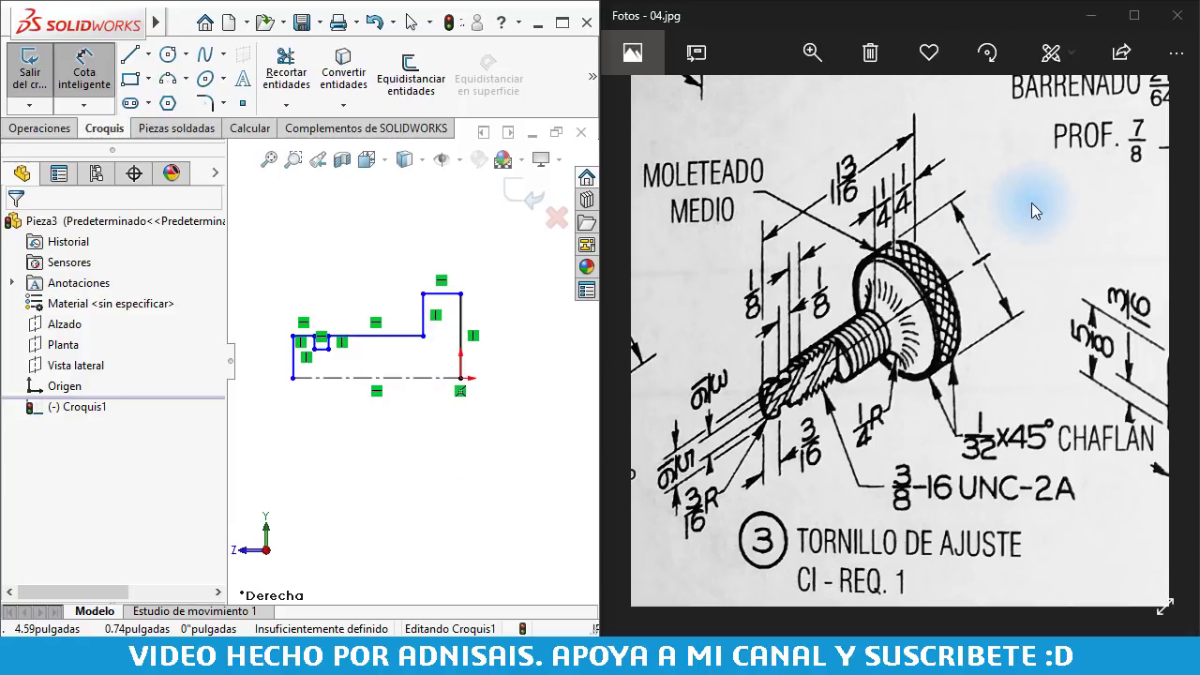
click(451, 296)
click(441, 377)
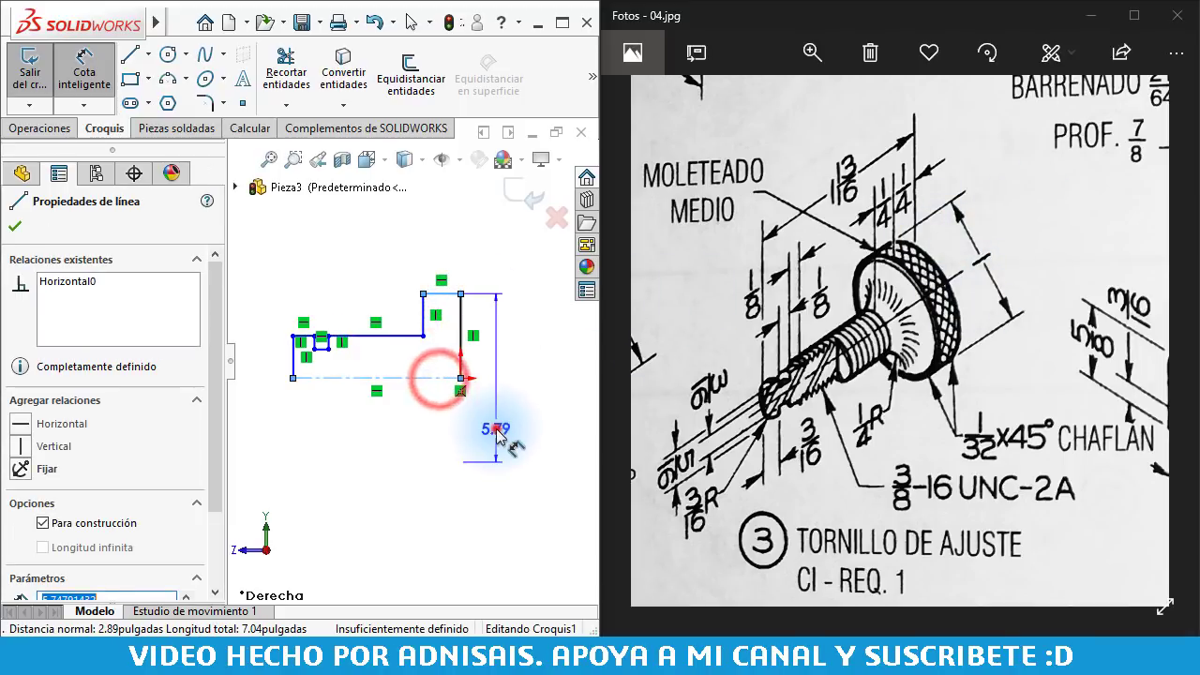
click(498, 434)
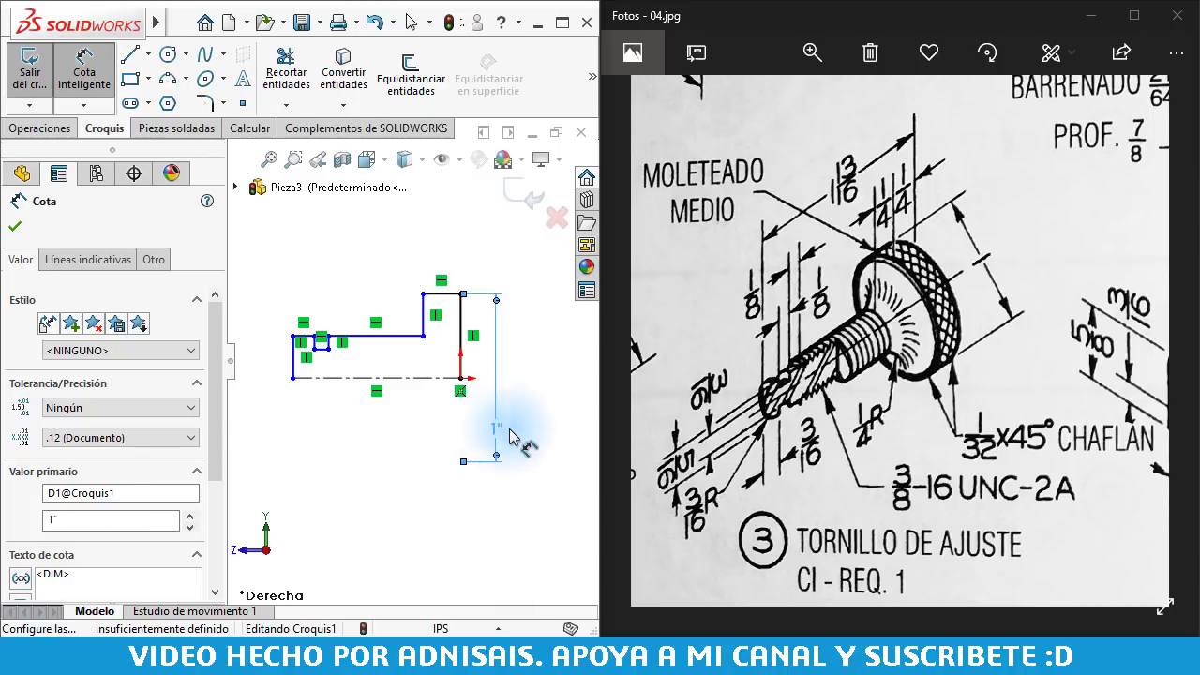
click(768, 457)
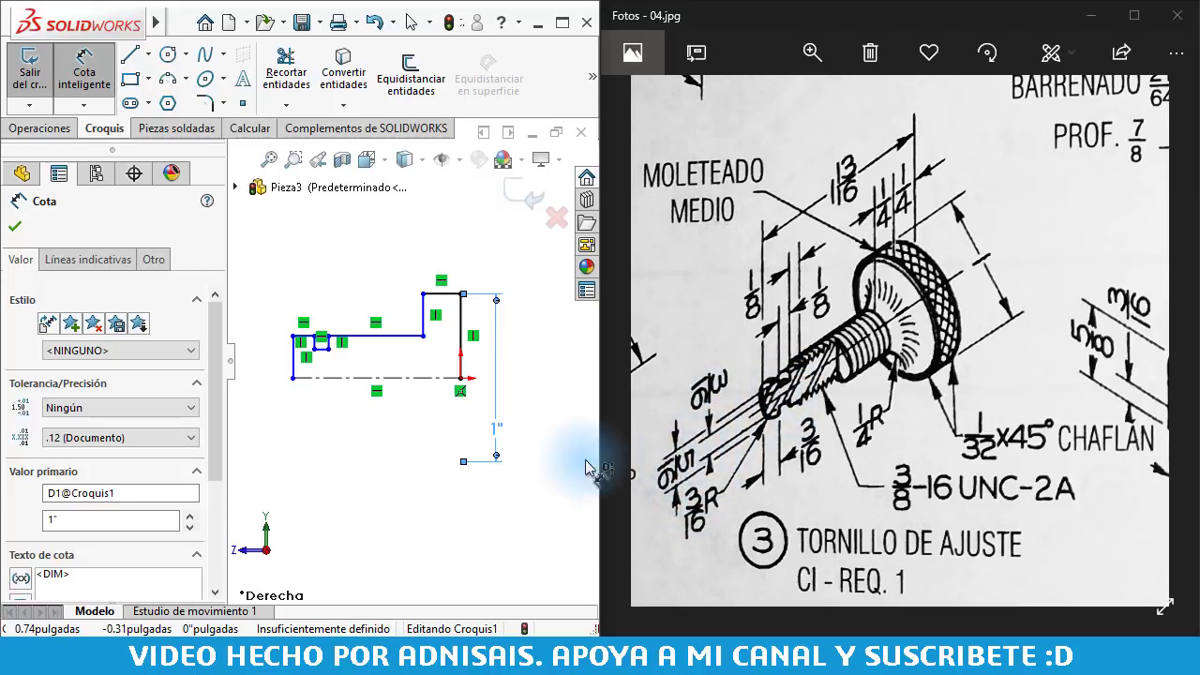
- Dimension the left-end step to 5/16" and the short line to 3/16"
click(374, 335)
click(267, 379)
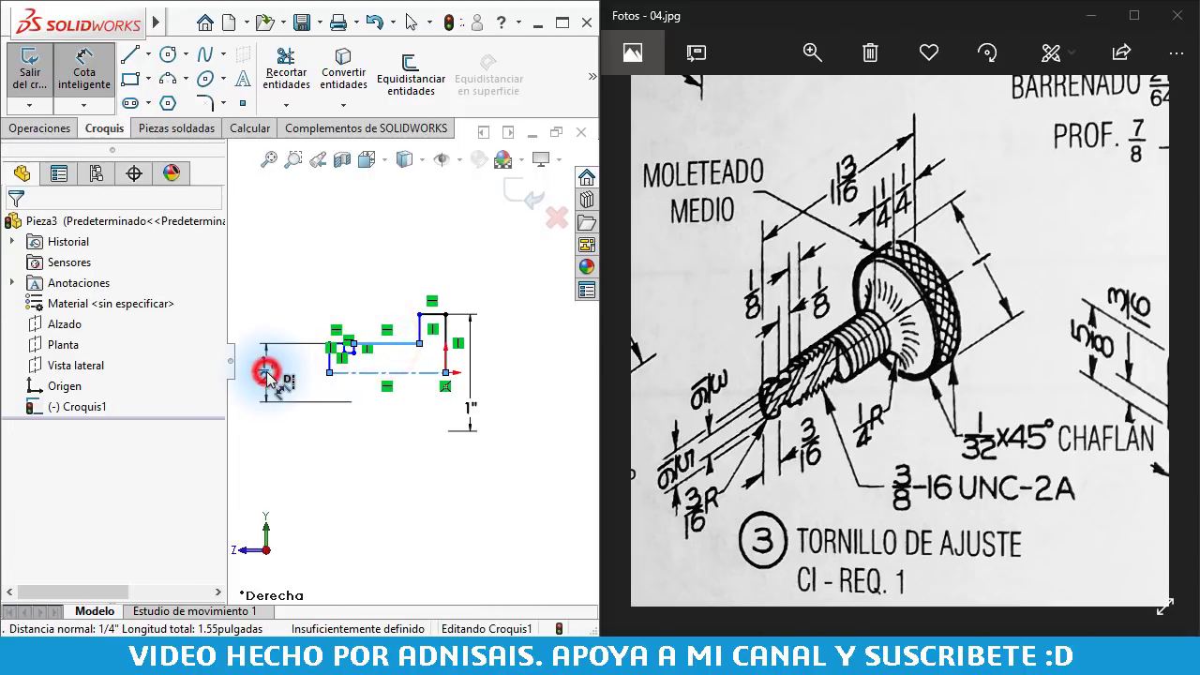
click(269, 380)
text(5/16)
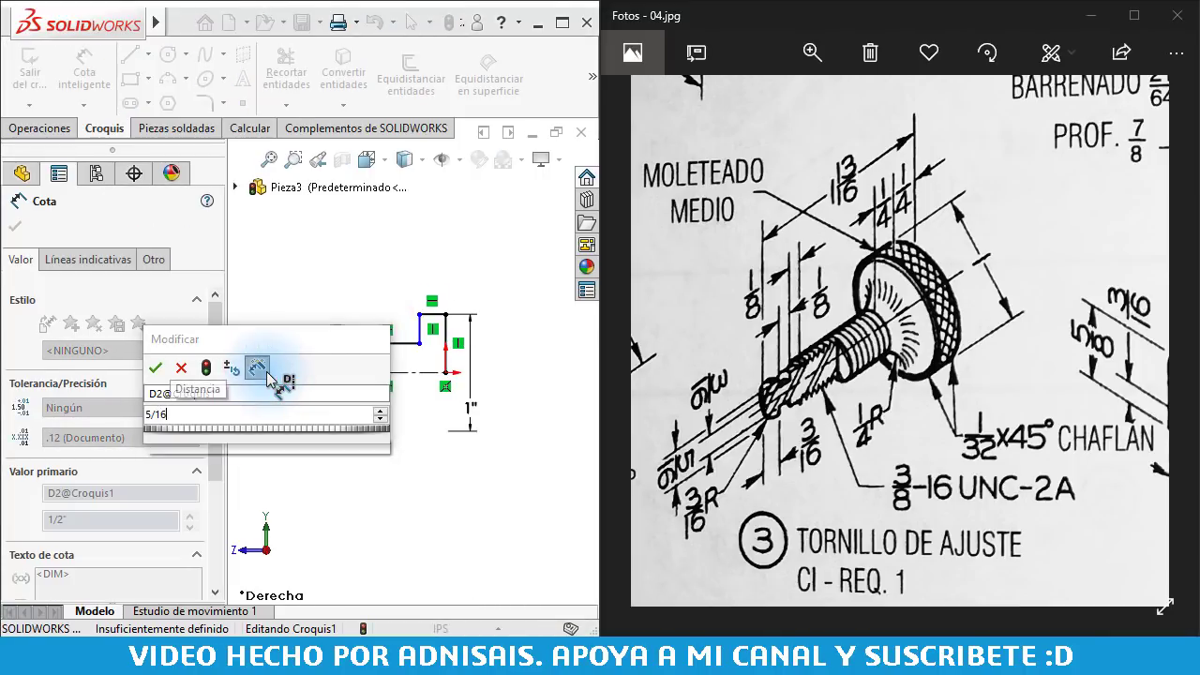
key(Return)
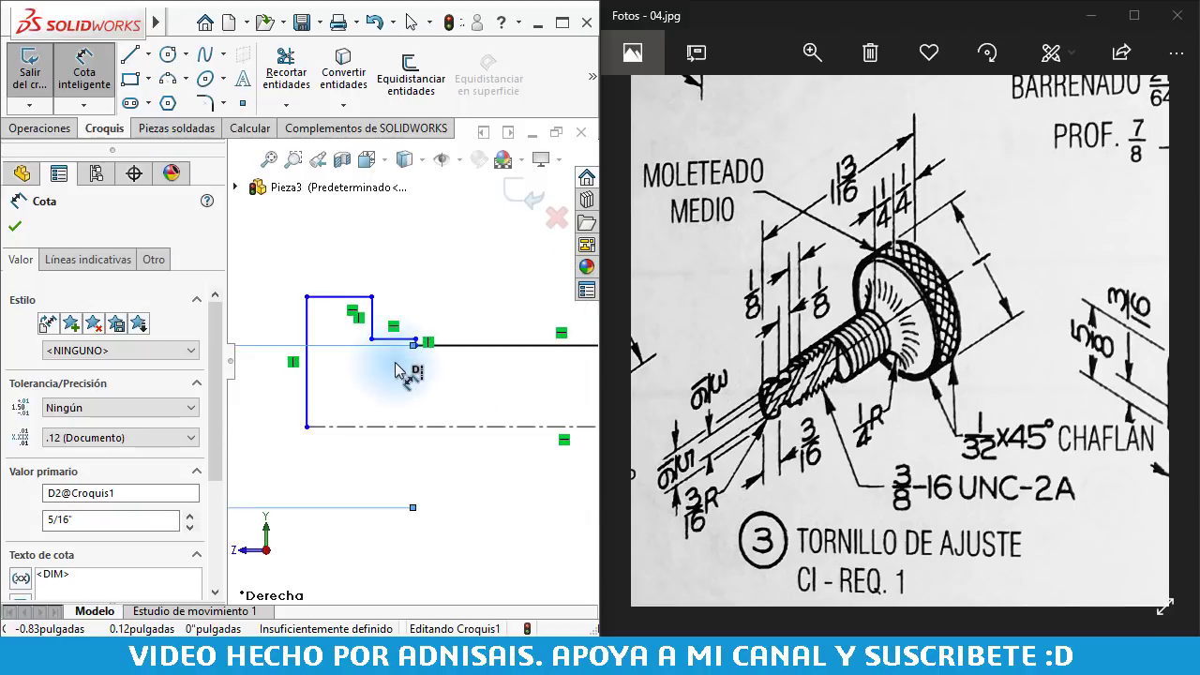
click(403, 327)
click(290, 417)
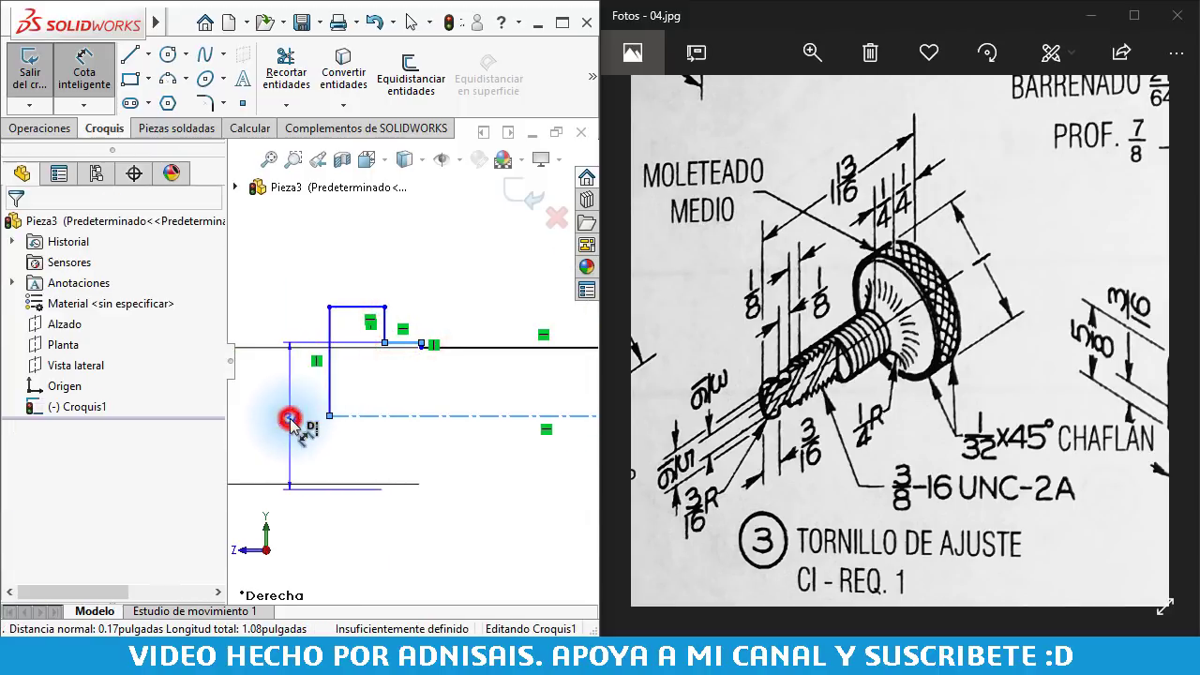
text(3/)
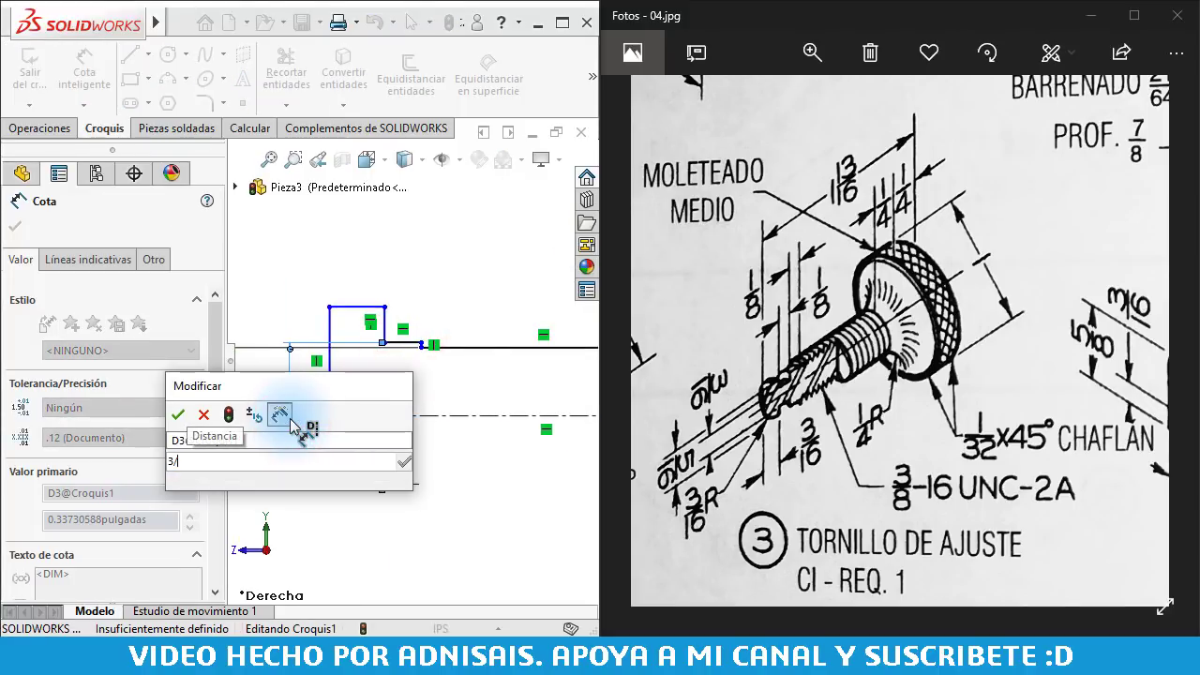
text(16)
key(Return)
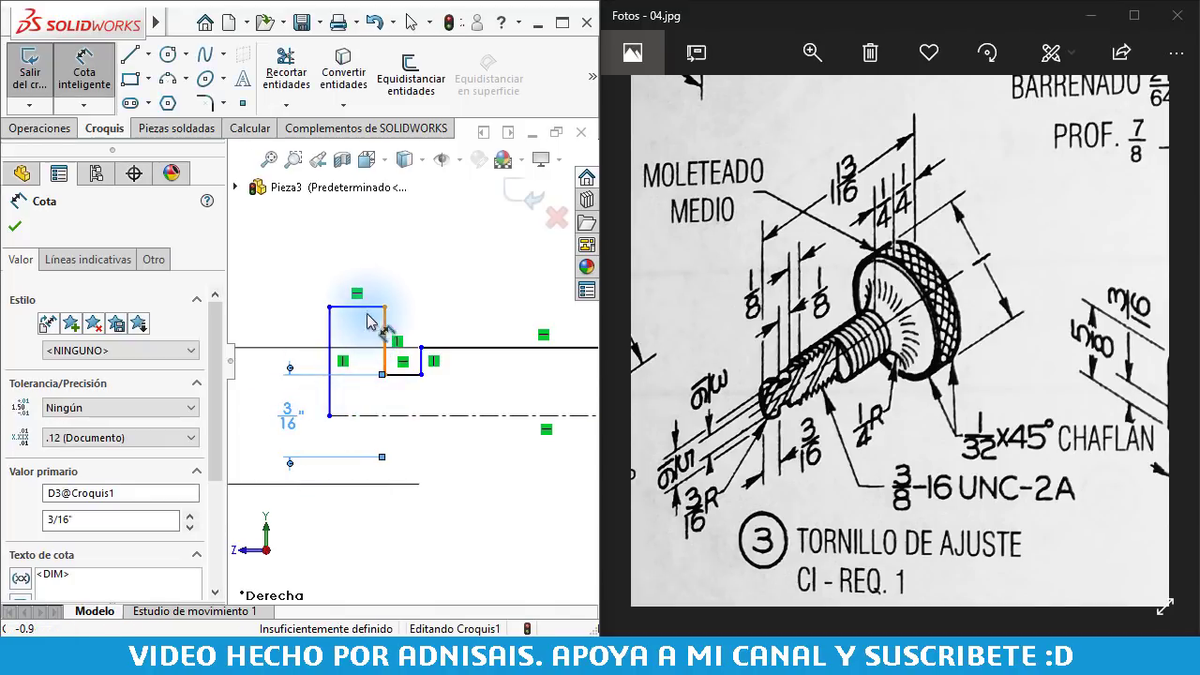
key(Escape)
- Make the left step's top line collinear with the right horizontal line
click(379, 308)
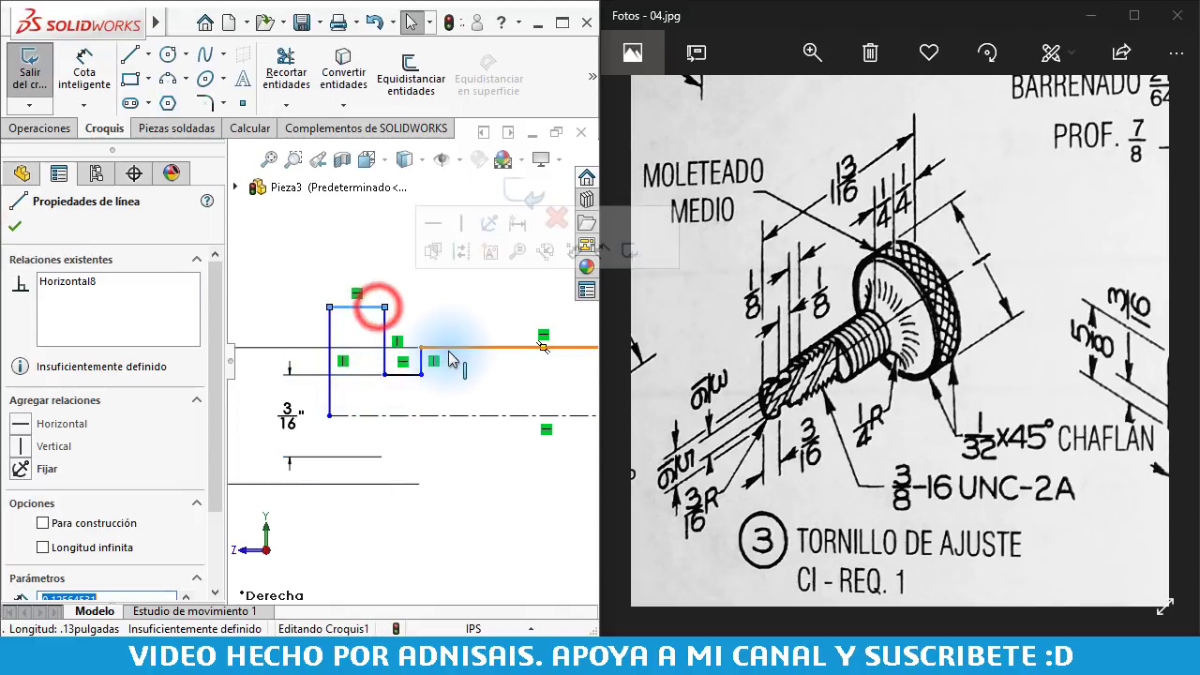
ctrl+click(450, 347)
click(563, 269)
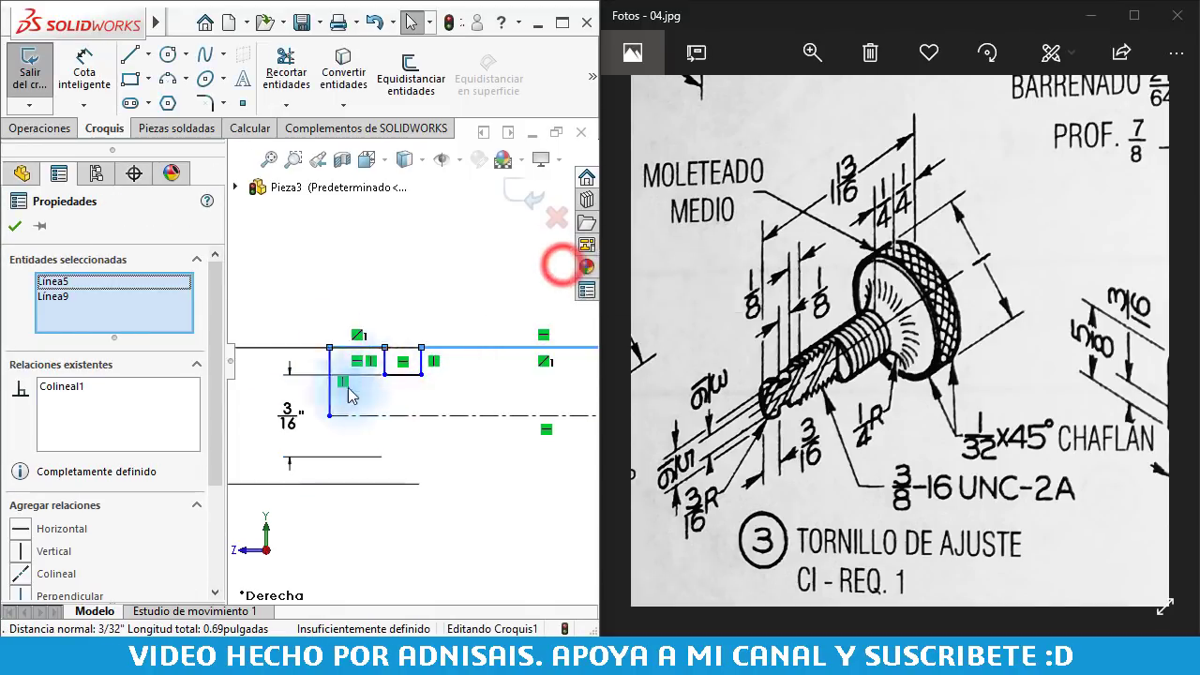
click(397, 275)
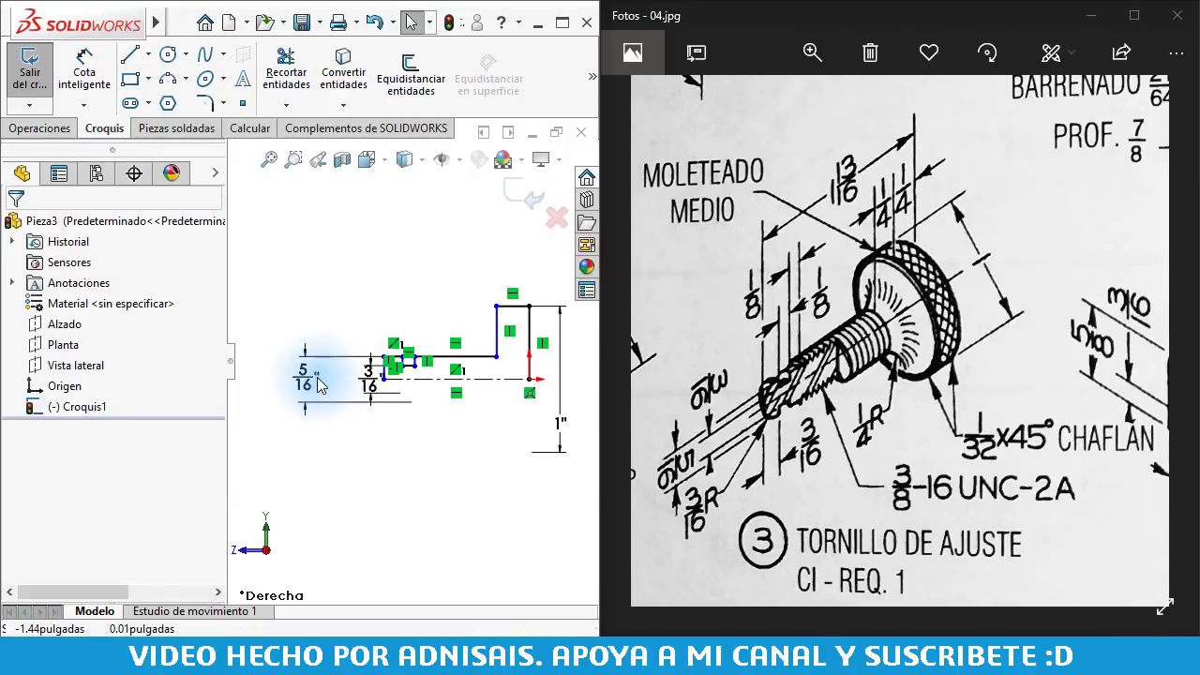
- Place the 5/16" dimension on the screw profile
click(309, 375)
scroll(444, 373, up, 3)
click(462, 398)
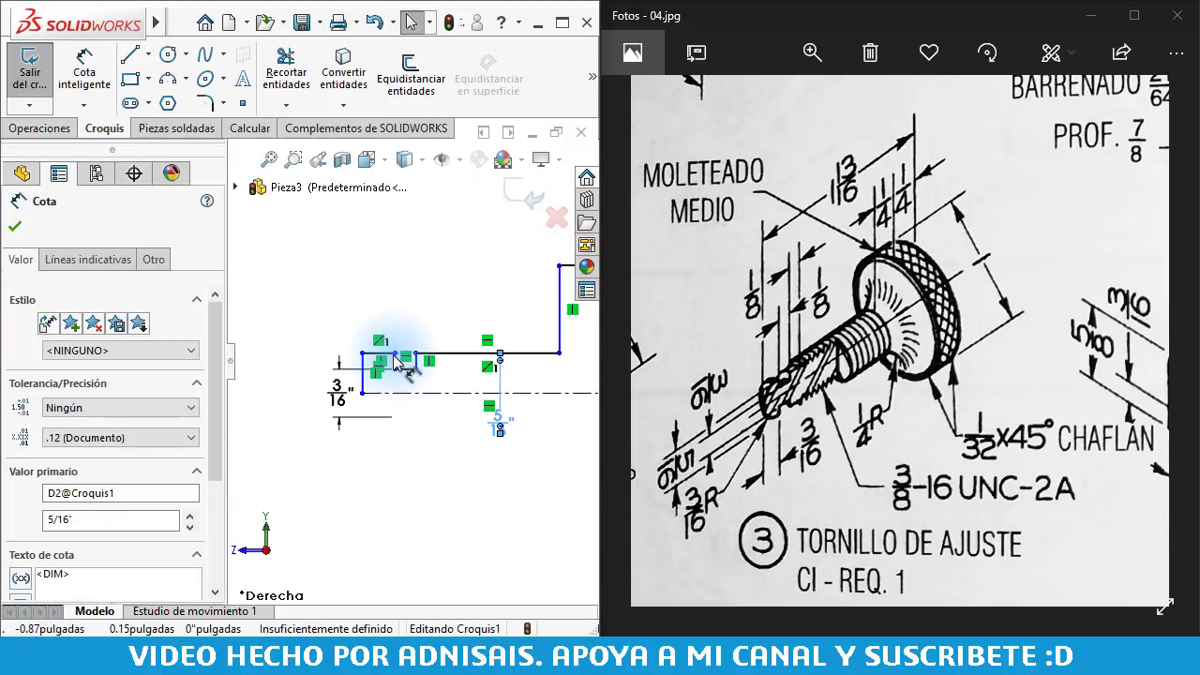
scroll(410, 379, down, 3)
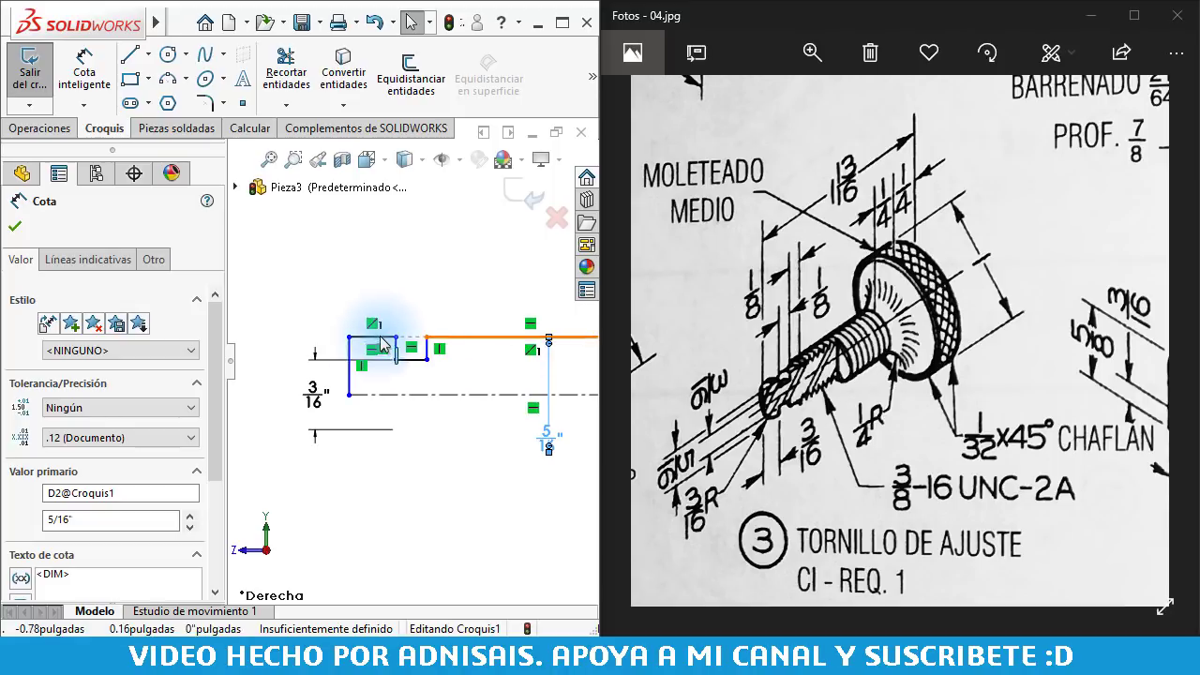
click(459, 480)
scroll(468, 346, up, 2)
scroll(498, 420, down, 2)
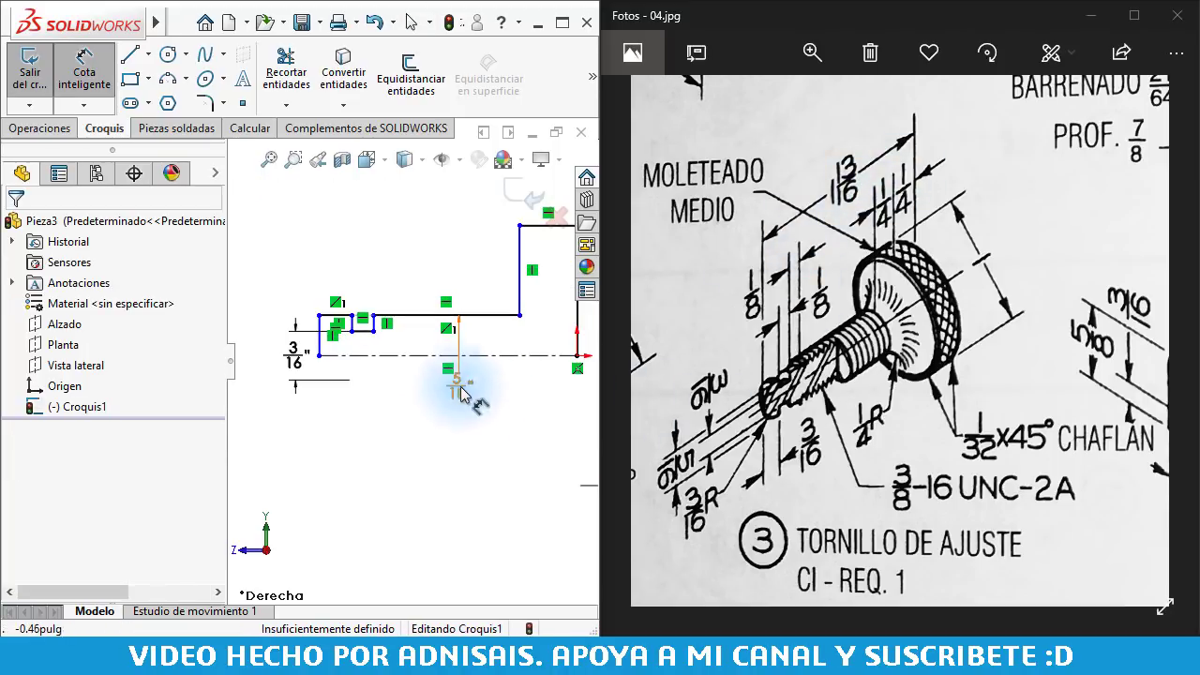
- Dimension the overall length along the centreline as 1 13/16"
click(509, 354)
click(479, 494)
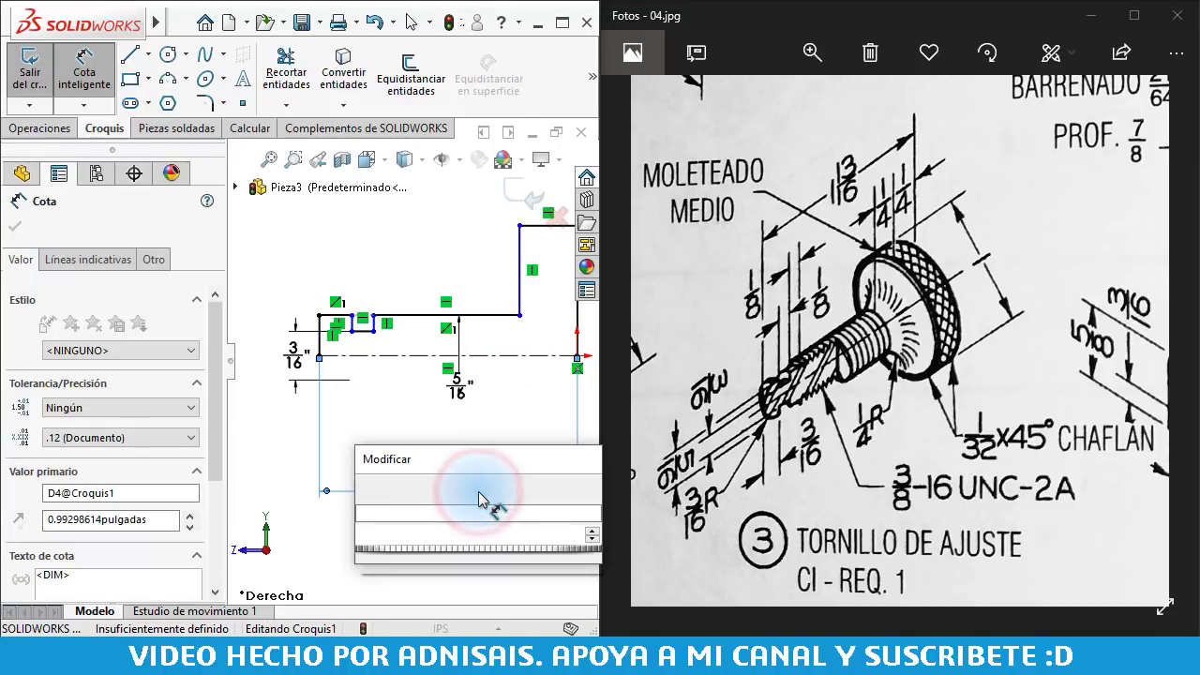
text(1 13/16)
key(Return)
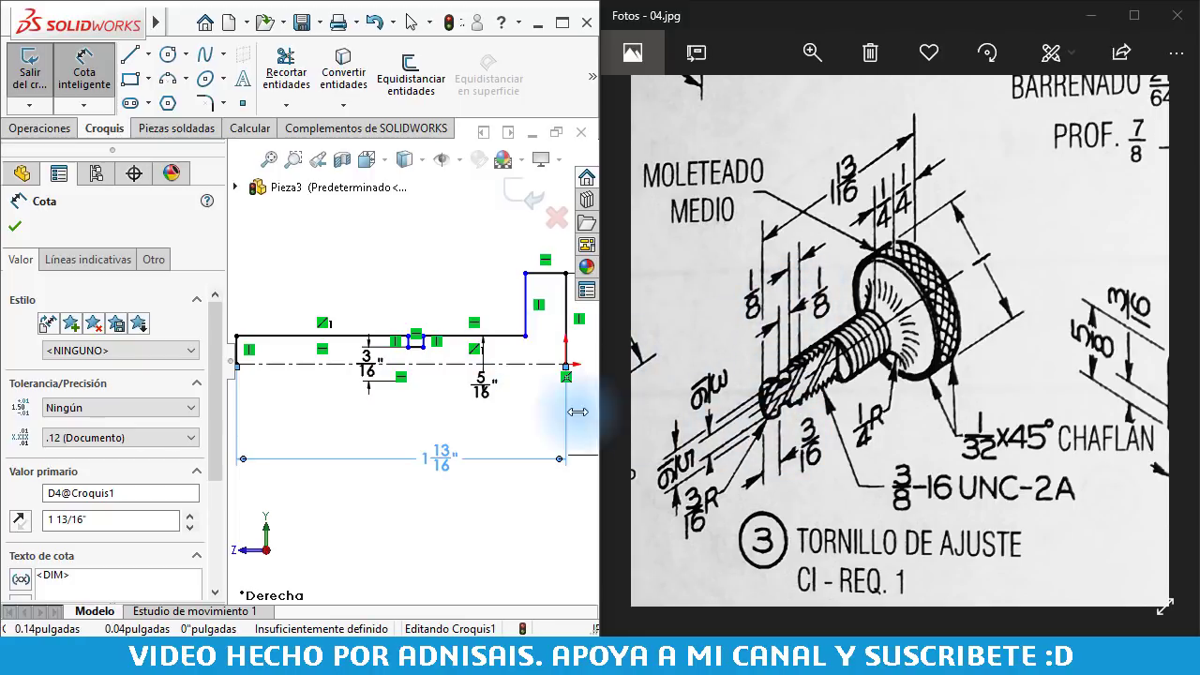
- Dimension the top-left line 3/16" and the next short line 1/8", then shift the 5/16 label left
scroll(397, 340, up, 1)
click(302, 339)
click(309, 295)
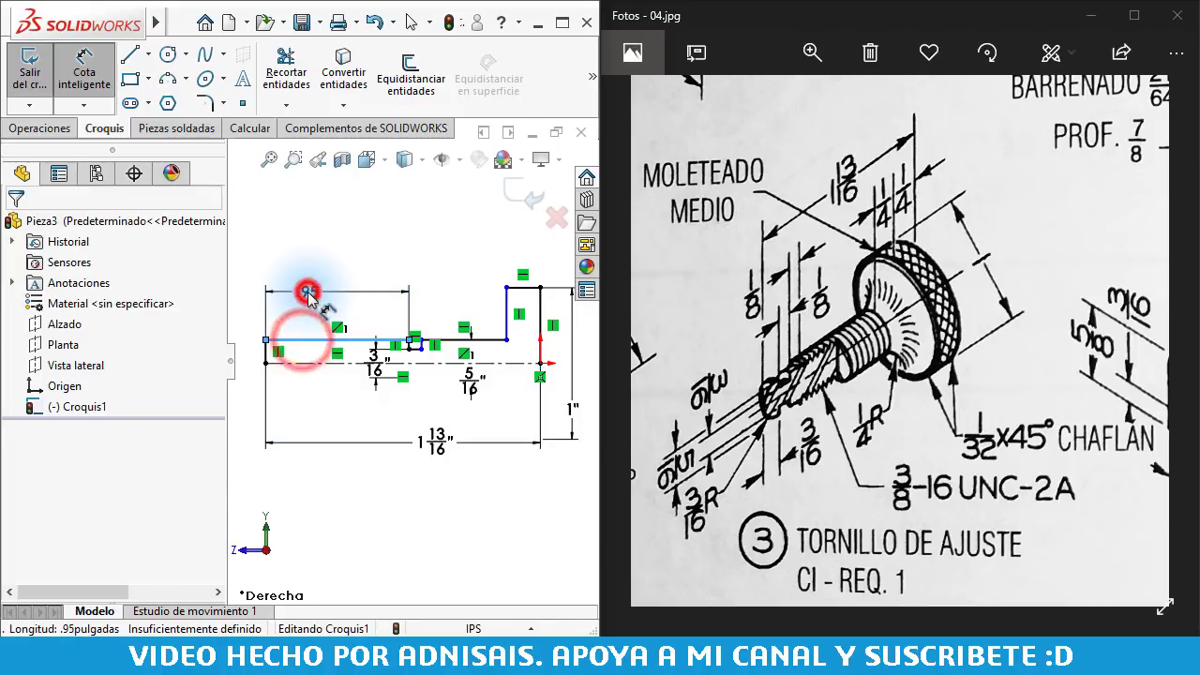
text(3/16)
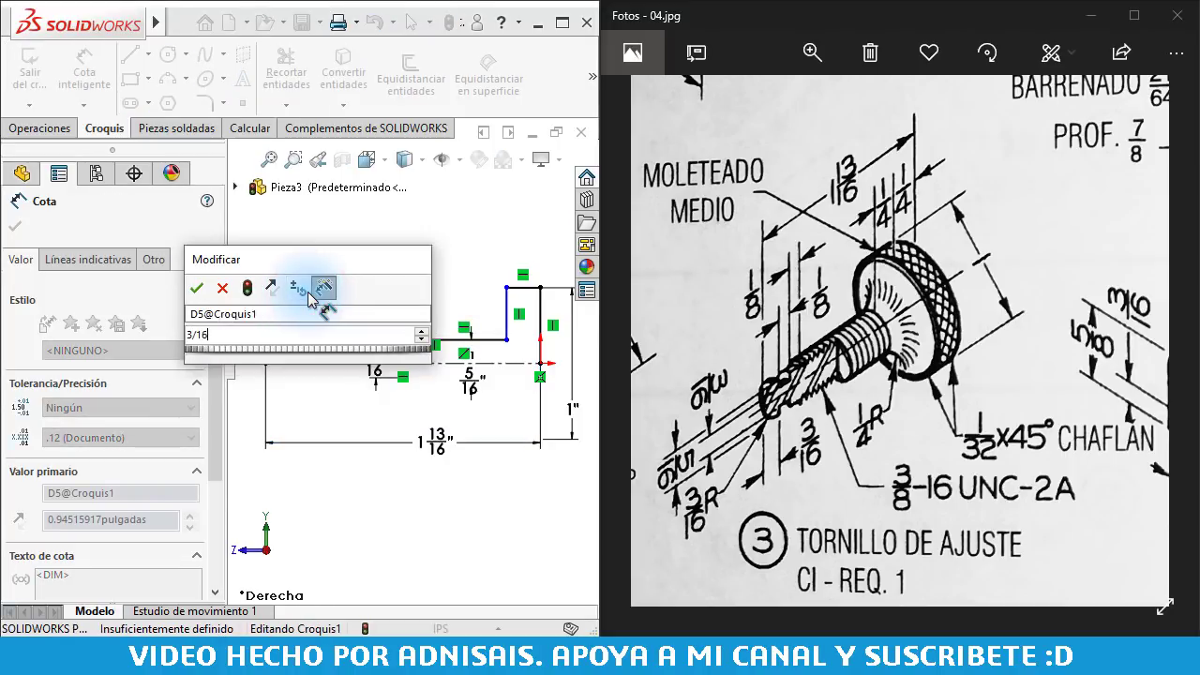
key(Return)
click(336, 349)
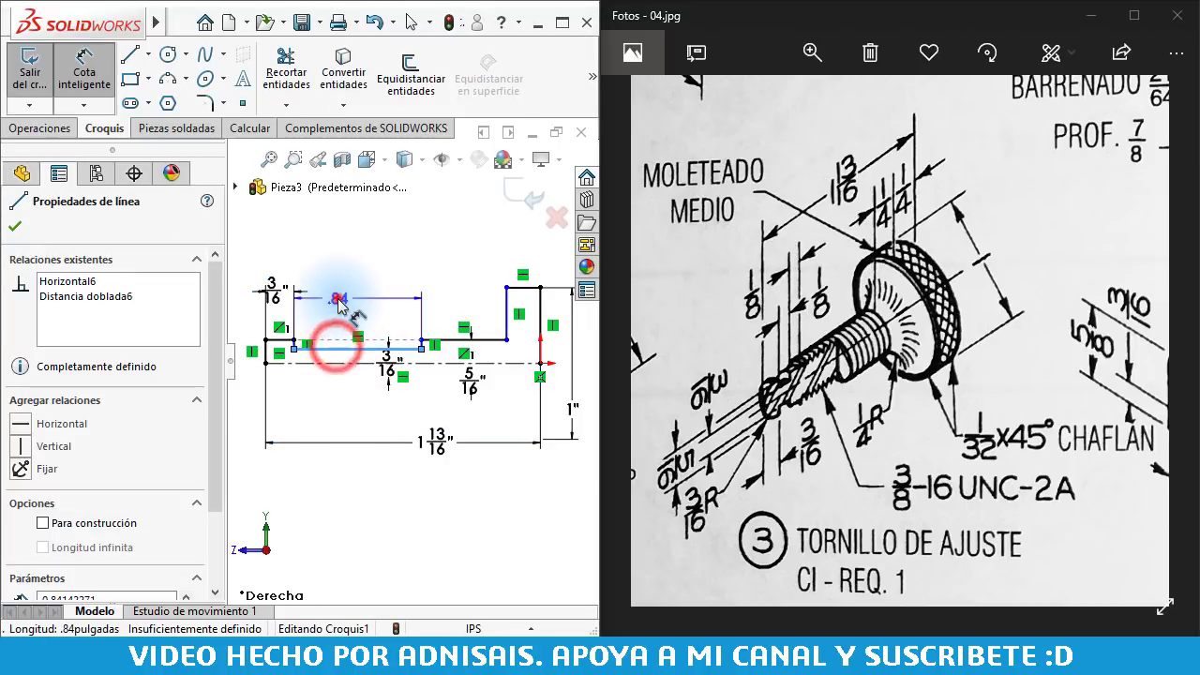
click(338, 296)
text(1/8)
key(Return)
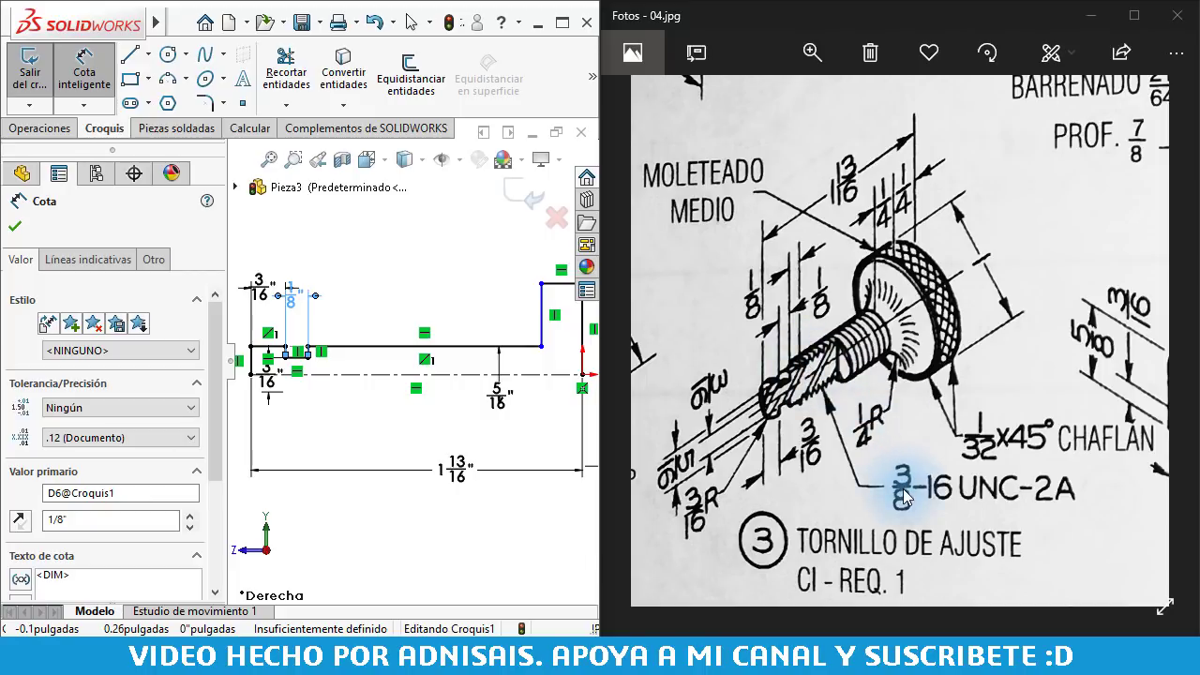
key(Escape)
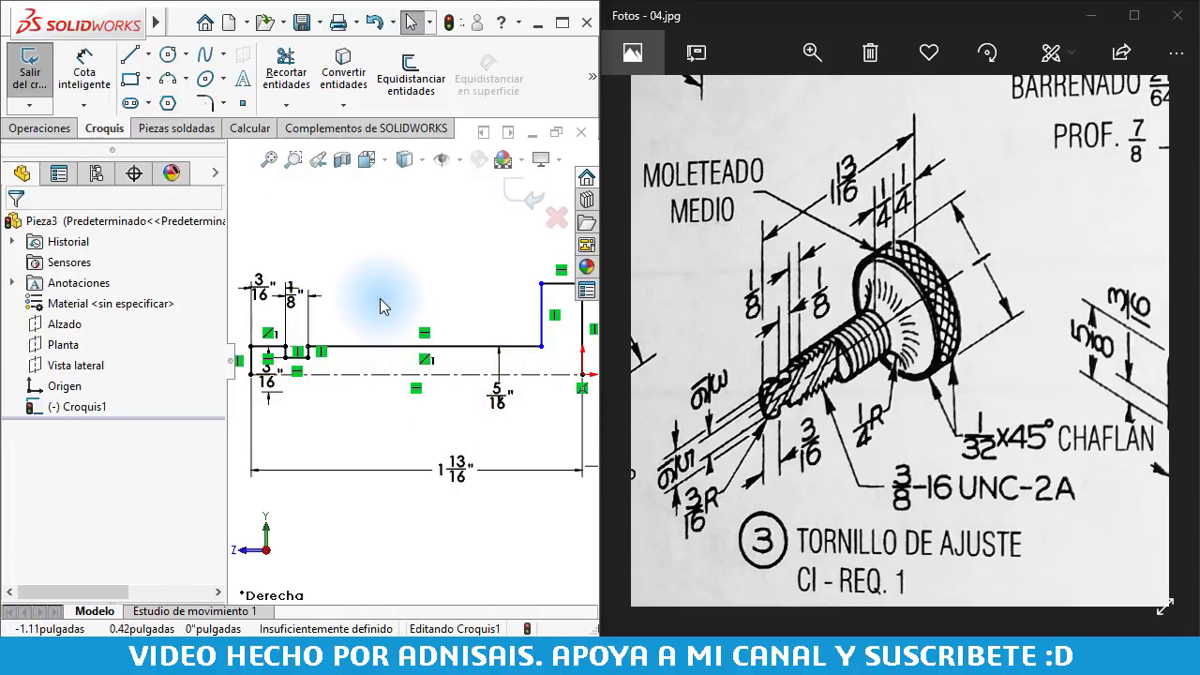
drag(496, 395, 330, 398)
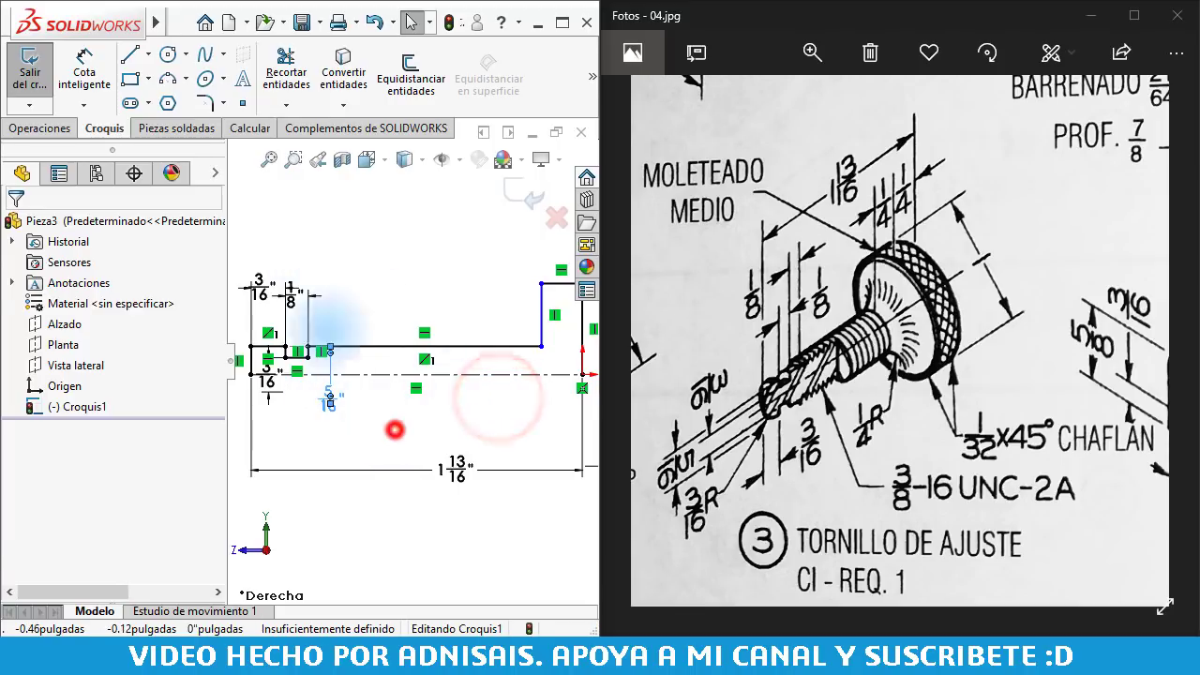
- Draw a new thread-height line along the shank and trim away the old lower shank line
click(394, 430)
click(129, 54)
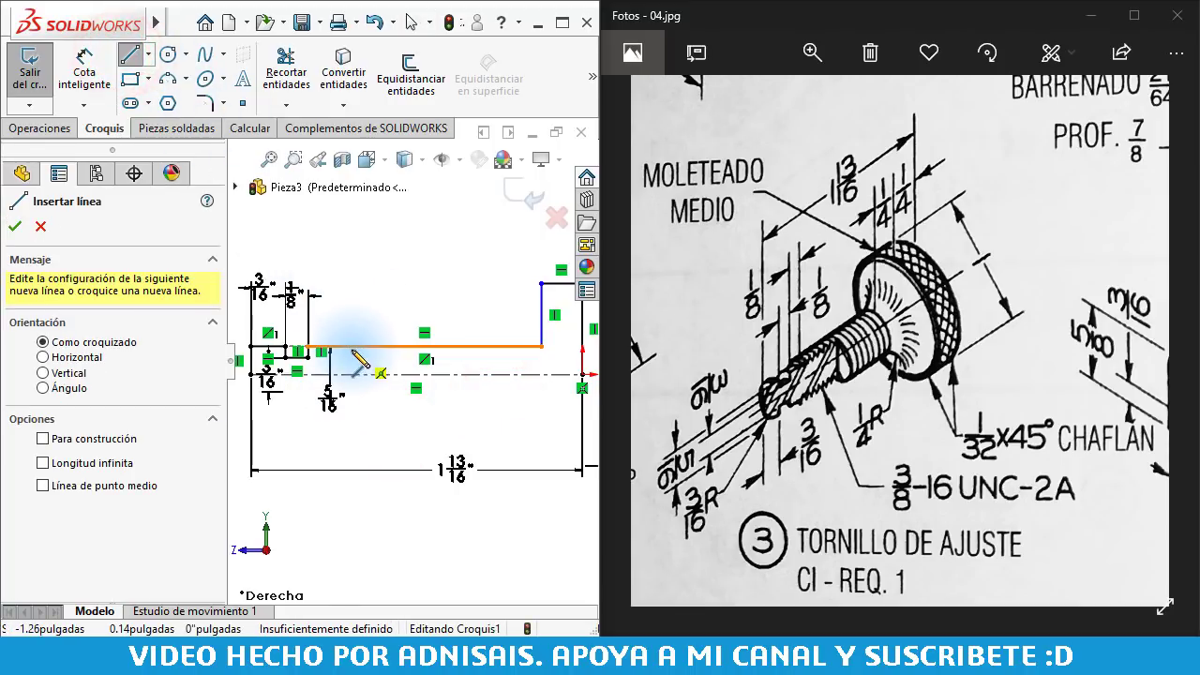
click(346, 346)
click(346, 323)
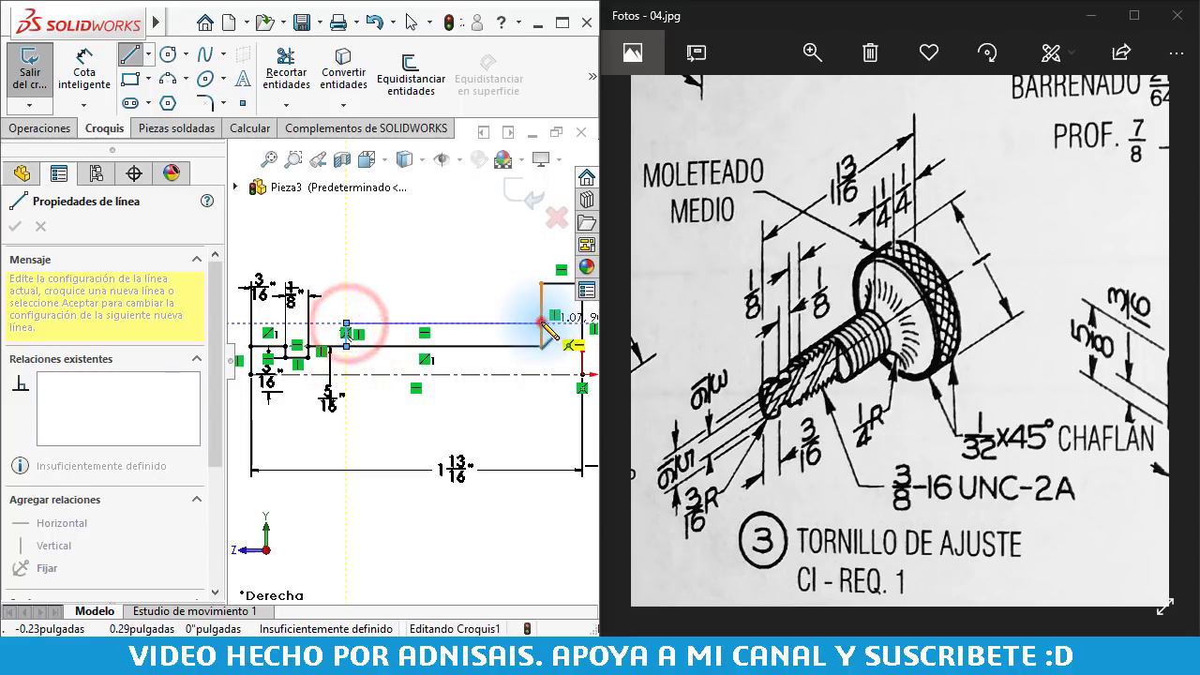
click(540, 323)
key(Escape)
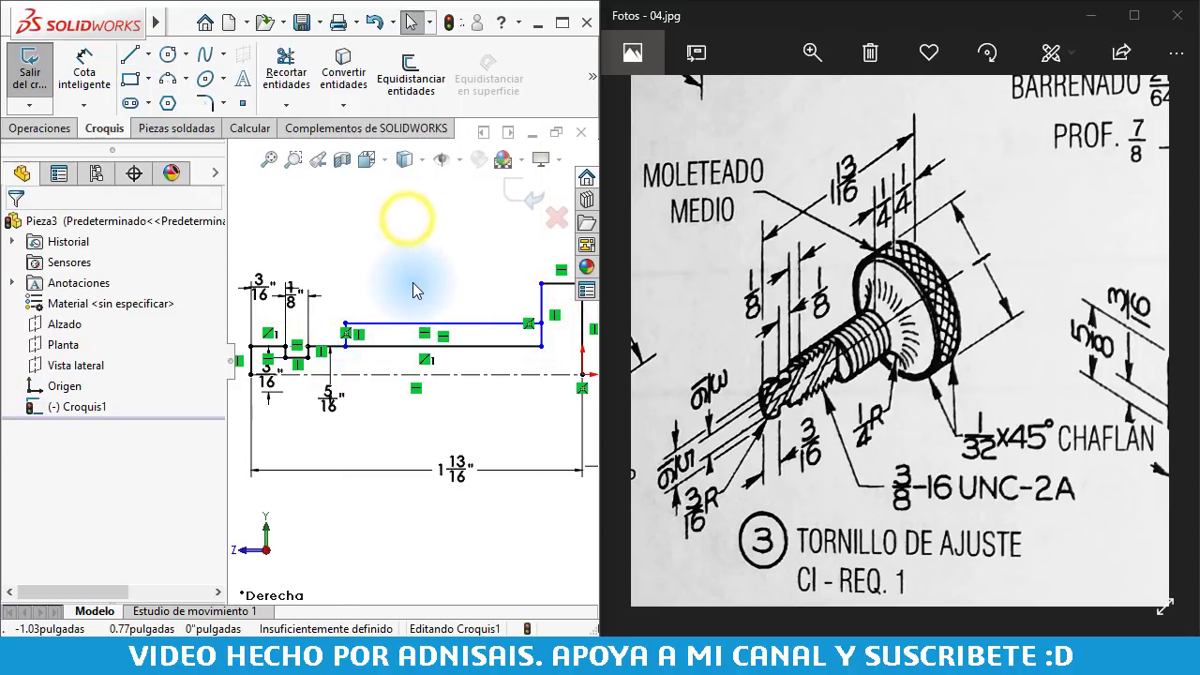
key(t)
drag(529, 352, 443, 394)
key(Escape)
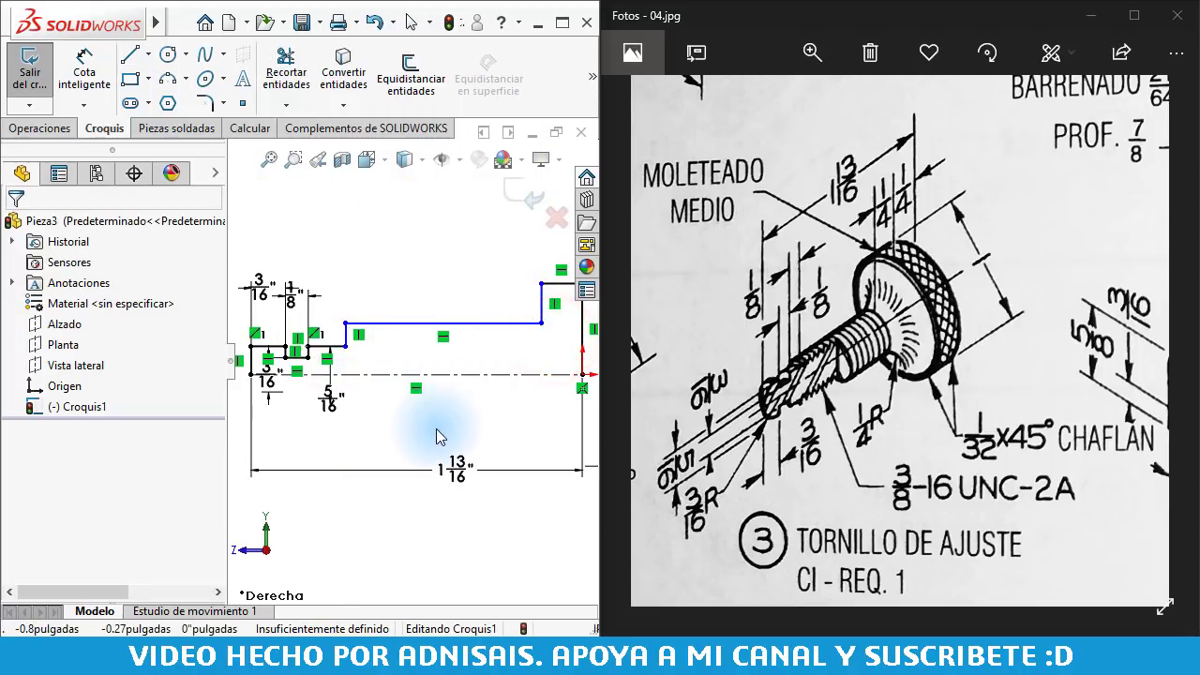
right_drag(436, 429, 397, 323)
- Dimension the thread line to the centreline as a 3/8" diameter
click(398, 325)
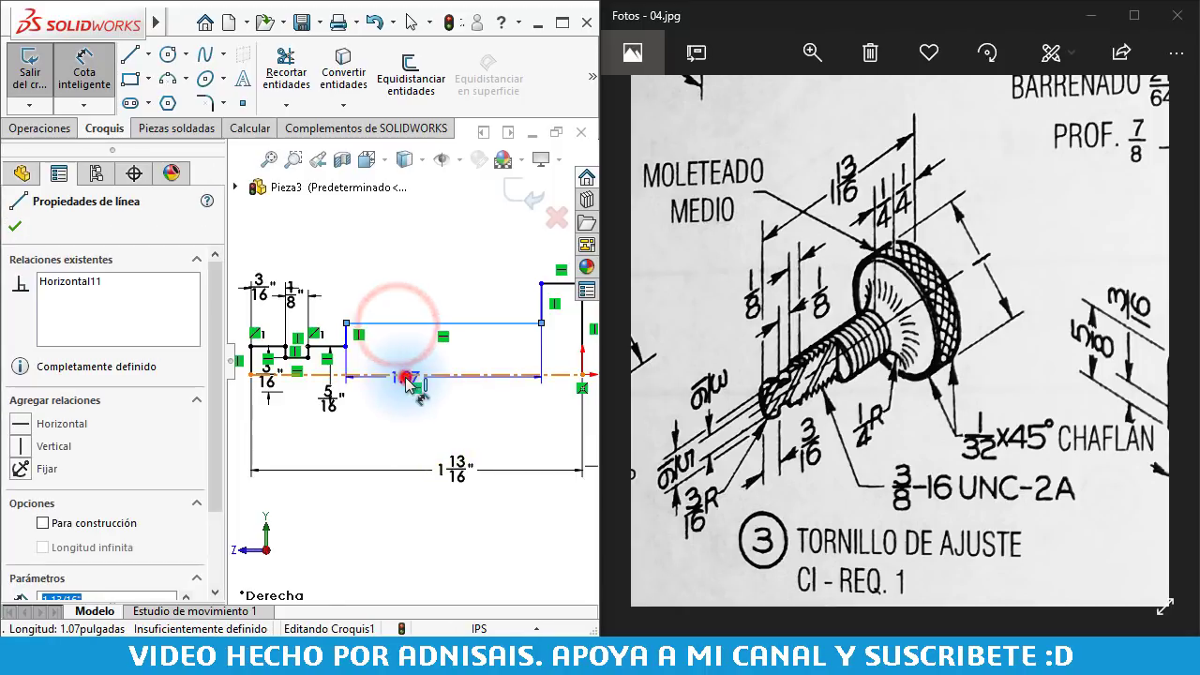
click(405, 375)
click(401, 405)
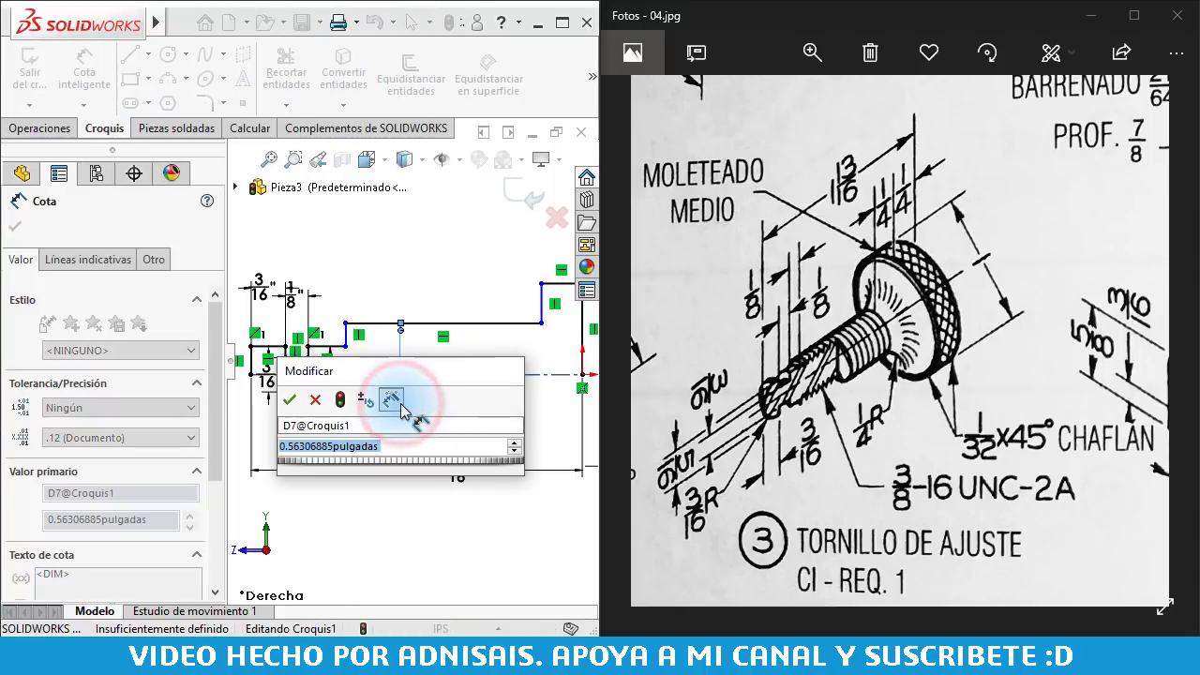
text(3/8)
key(Return)
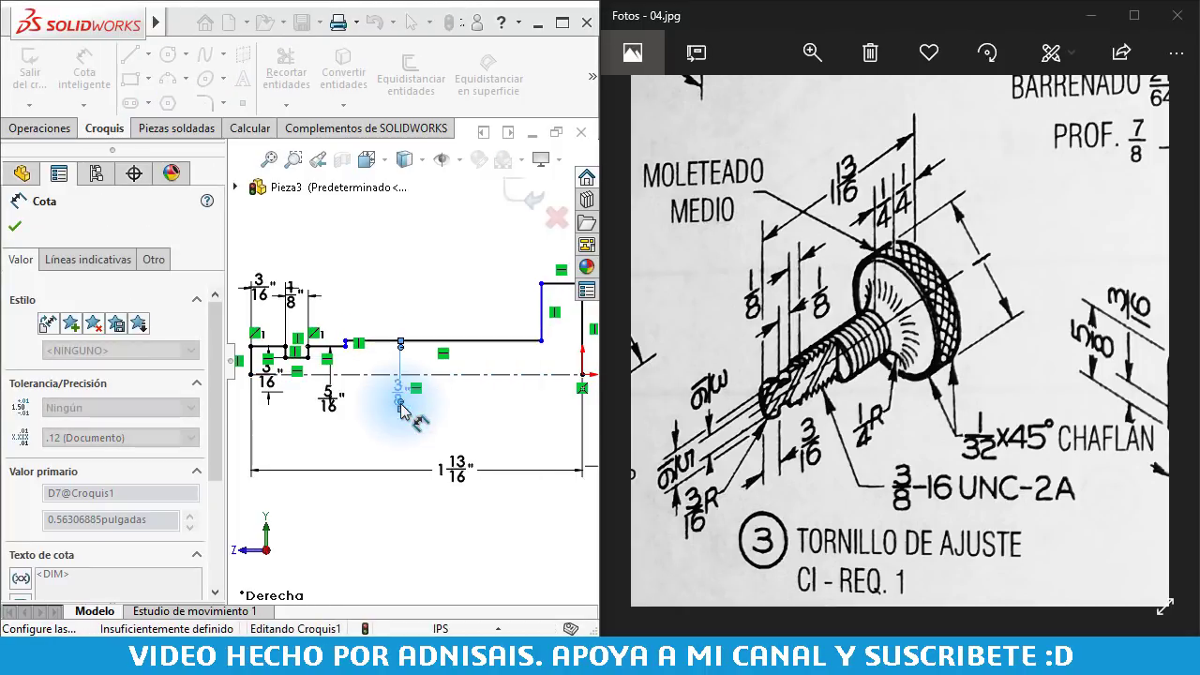
- Dimension the short step line 1/8"
scroll(361, 375, down, 2)
scroll(356, 370, down, 1)
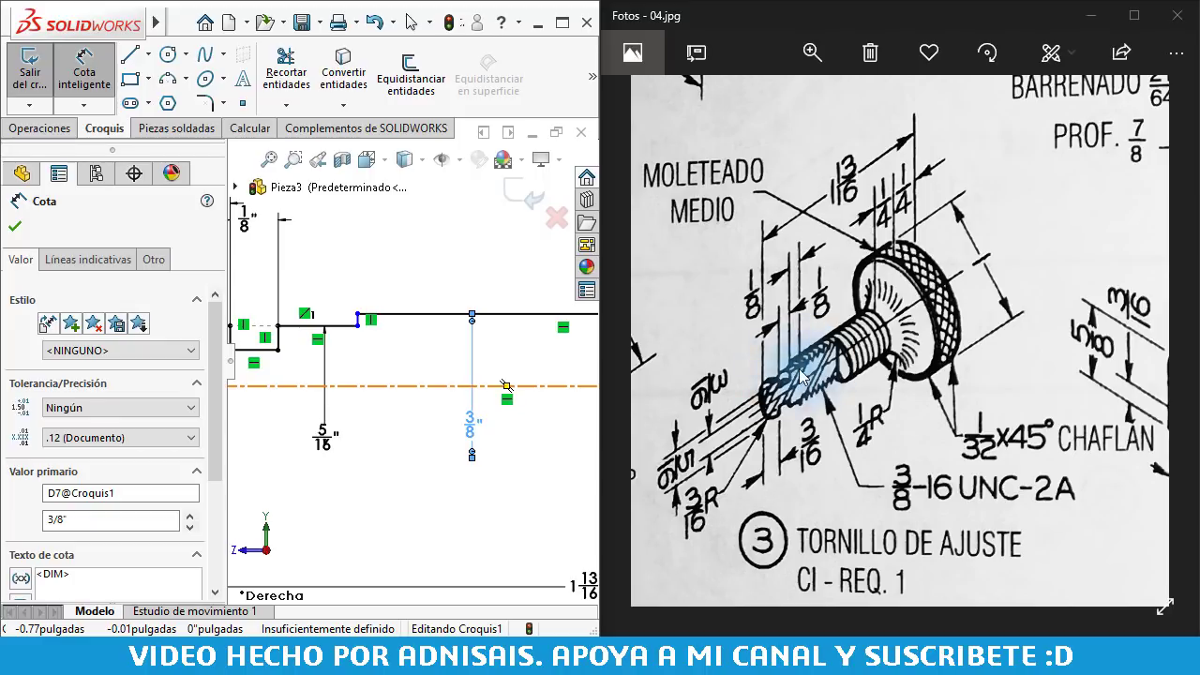
scroll(375, 343, up, 2)
scroll(375, 345, down, 3)
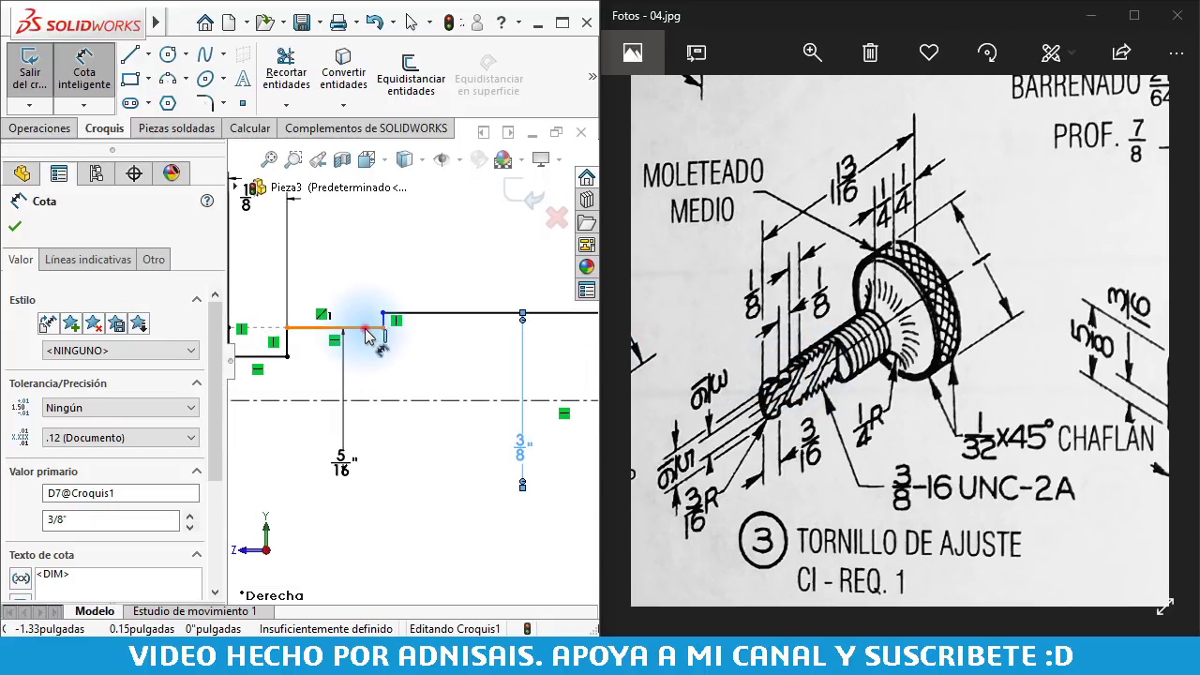
click(366, 328)
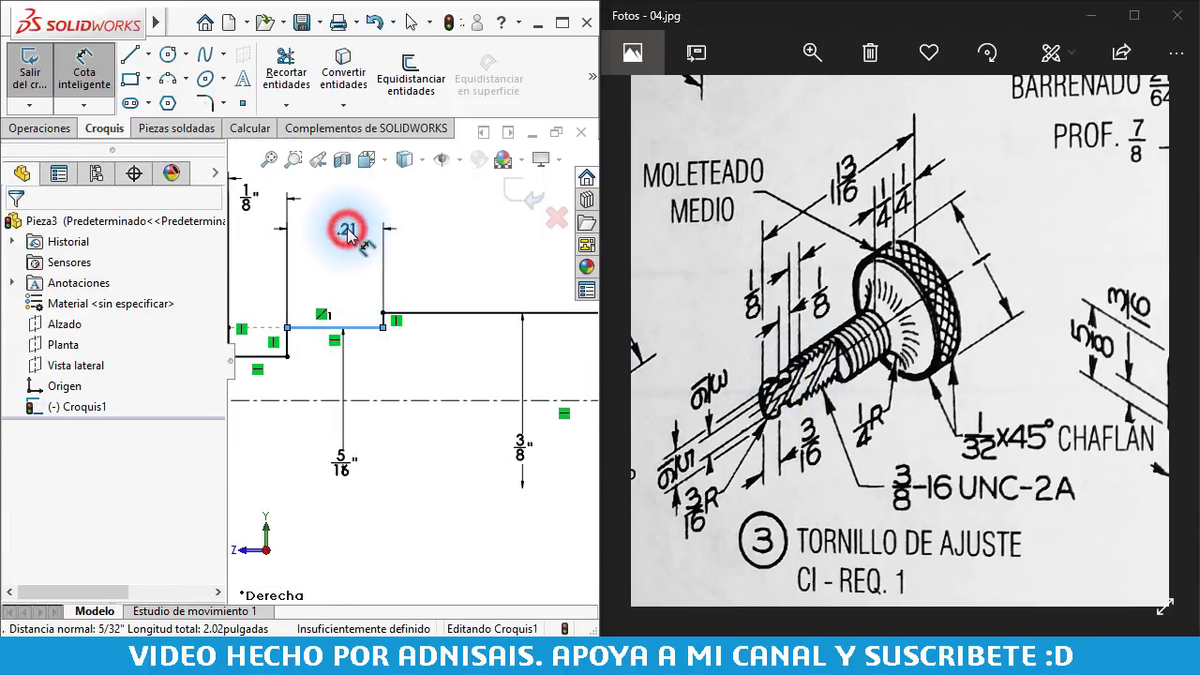
click(346, 233)
text(1/8)
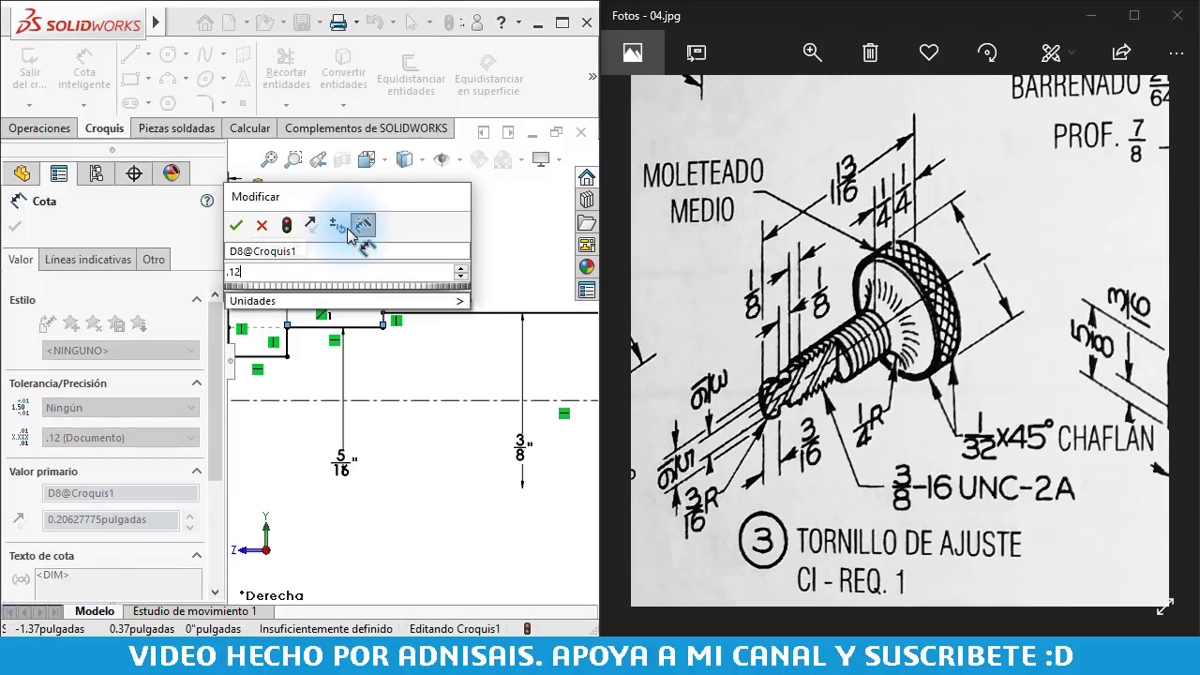
key(Return)
- Dimension the head's top line 1/4", leaving Croquis1 fully defined
scroll(392, 328, up, 2)
scroll(392, 333, up, 1)
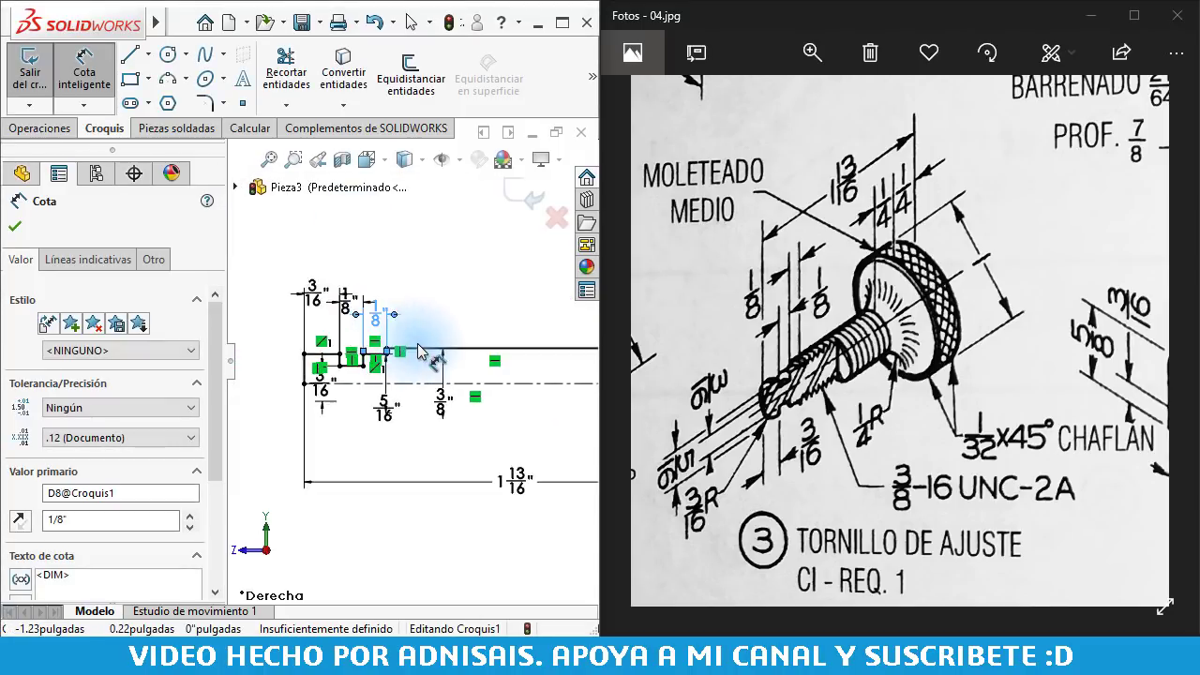
scroll(396, 349, up, 1)
scroll(558, 342, up, 1)
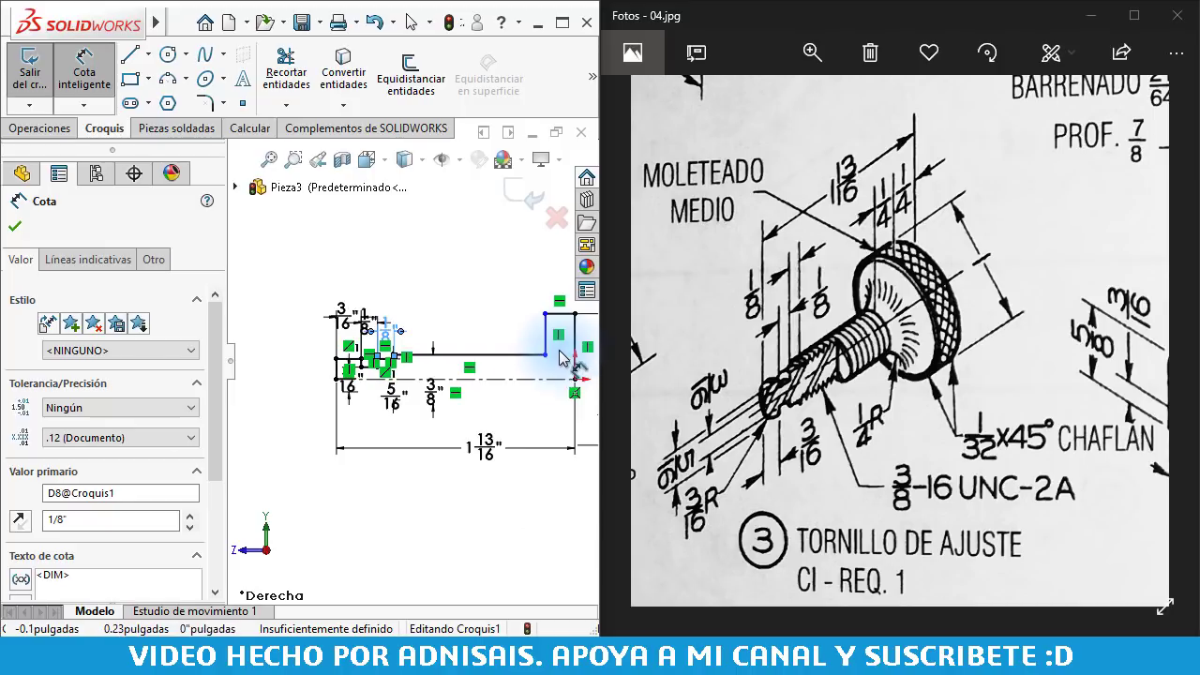
scroll(551, 361, up, 1)
scroll(544, 342, up, 1)
scroll(542, 339, down, 1)
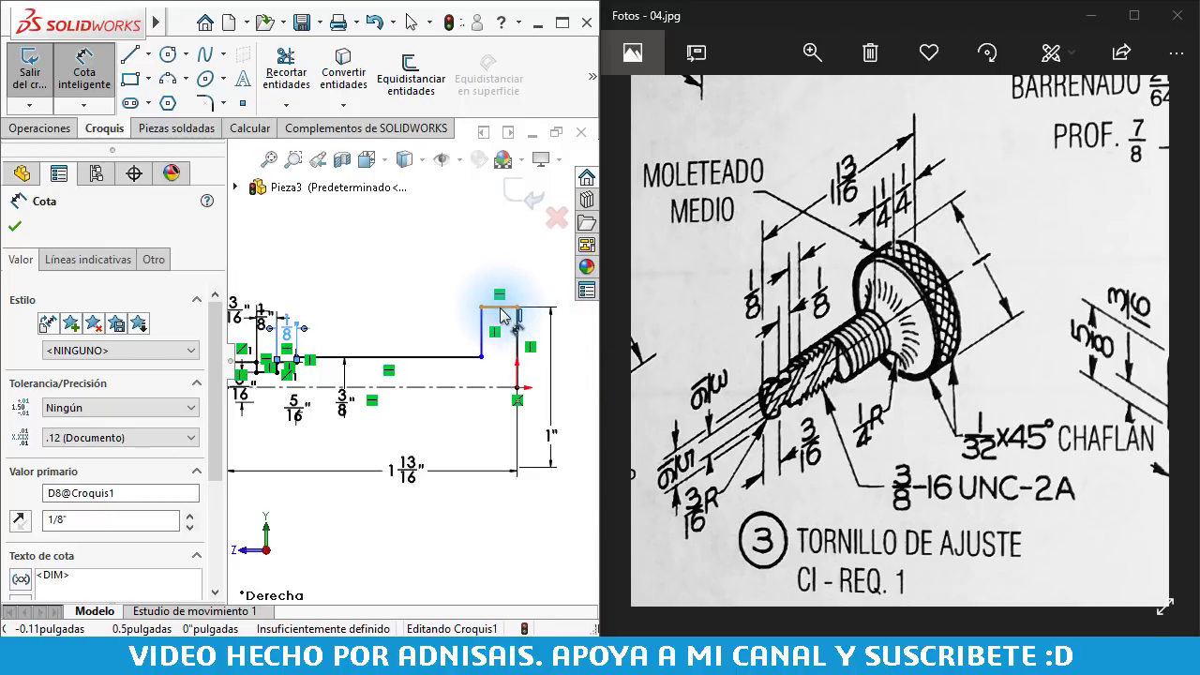
click(498, 307)
click(497, 259)
text(.25)
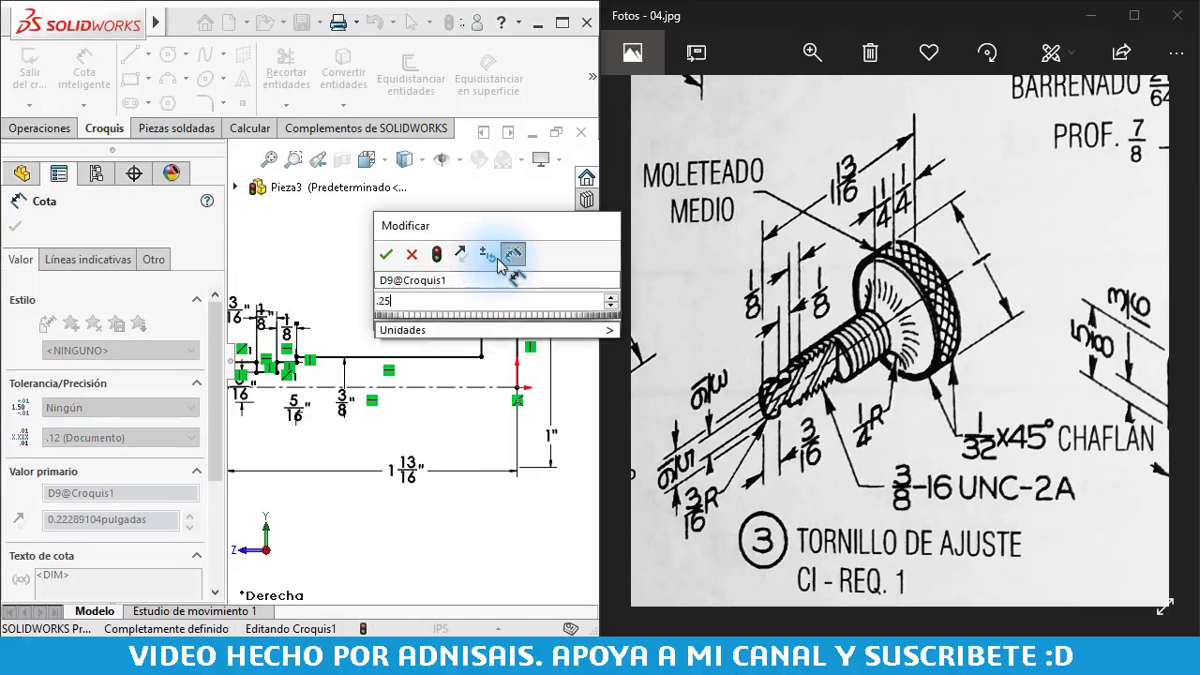
key(Return)
click(383, 263)
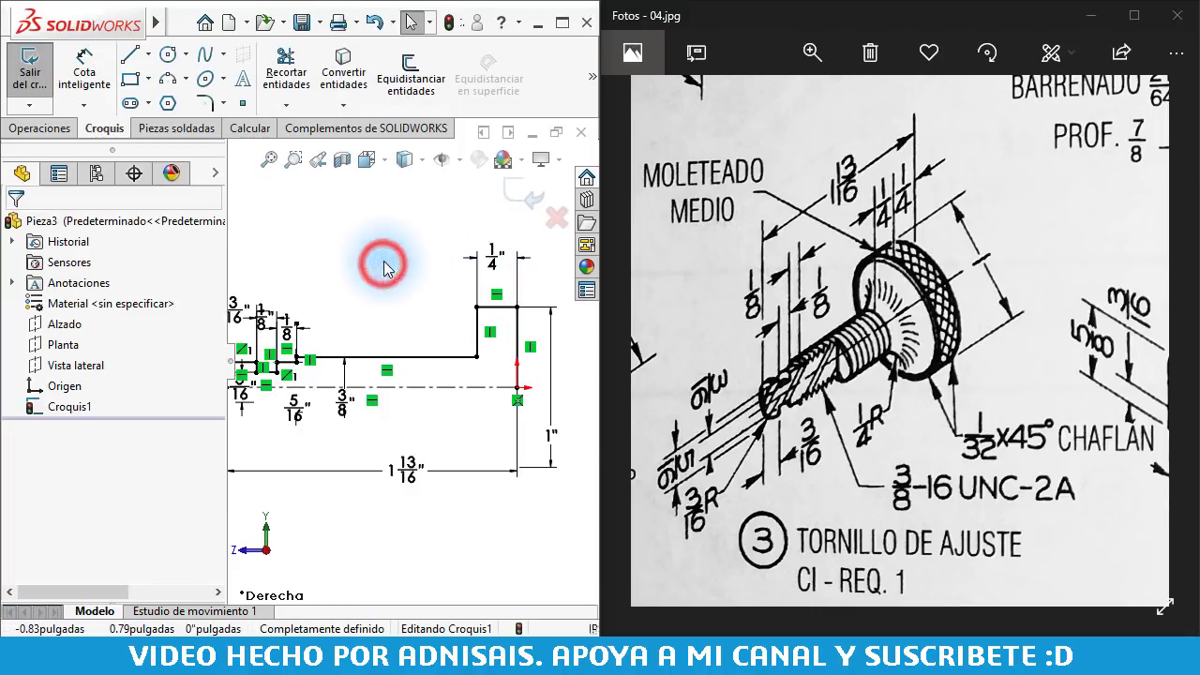
- Round the shank-to-head inner corner with a 1/4" sketch fillet
click(205, 104)
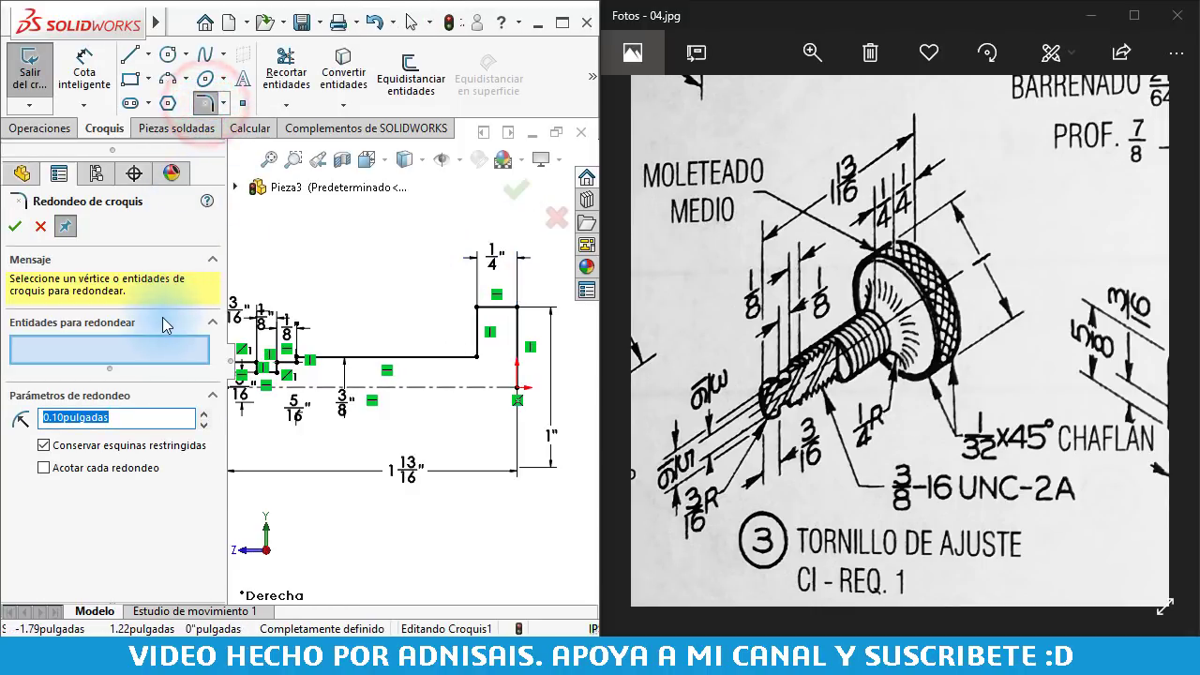
text(.1/4")
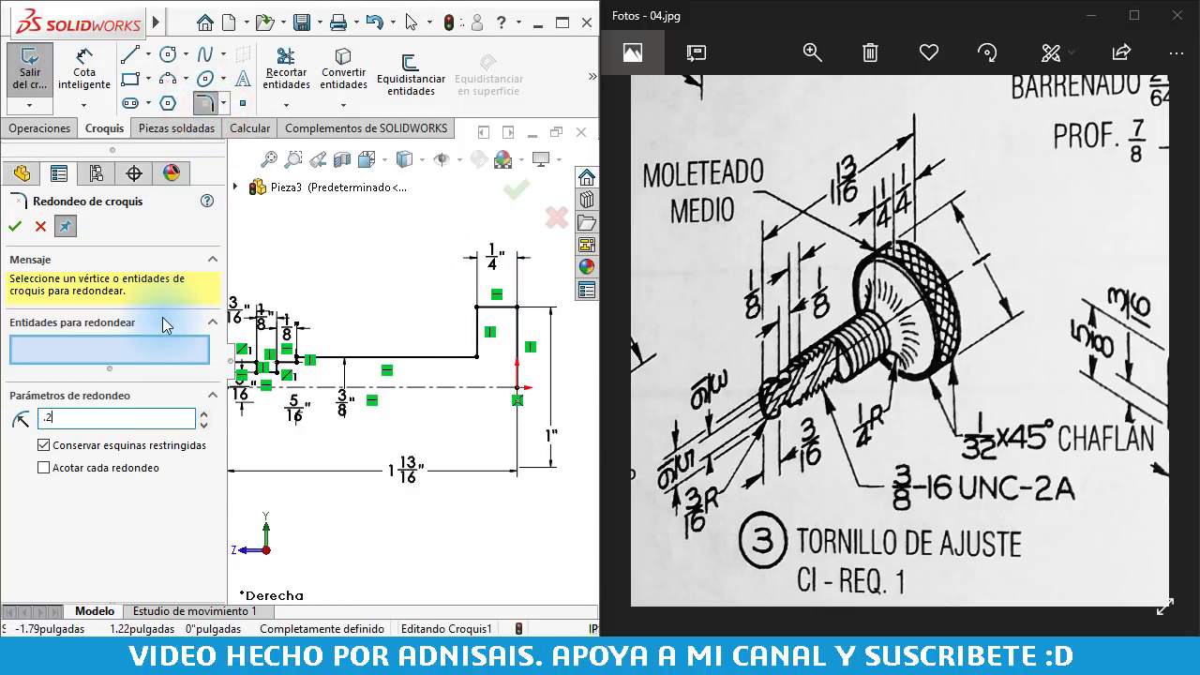
click(476, 356)
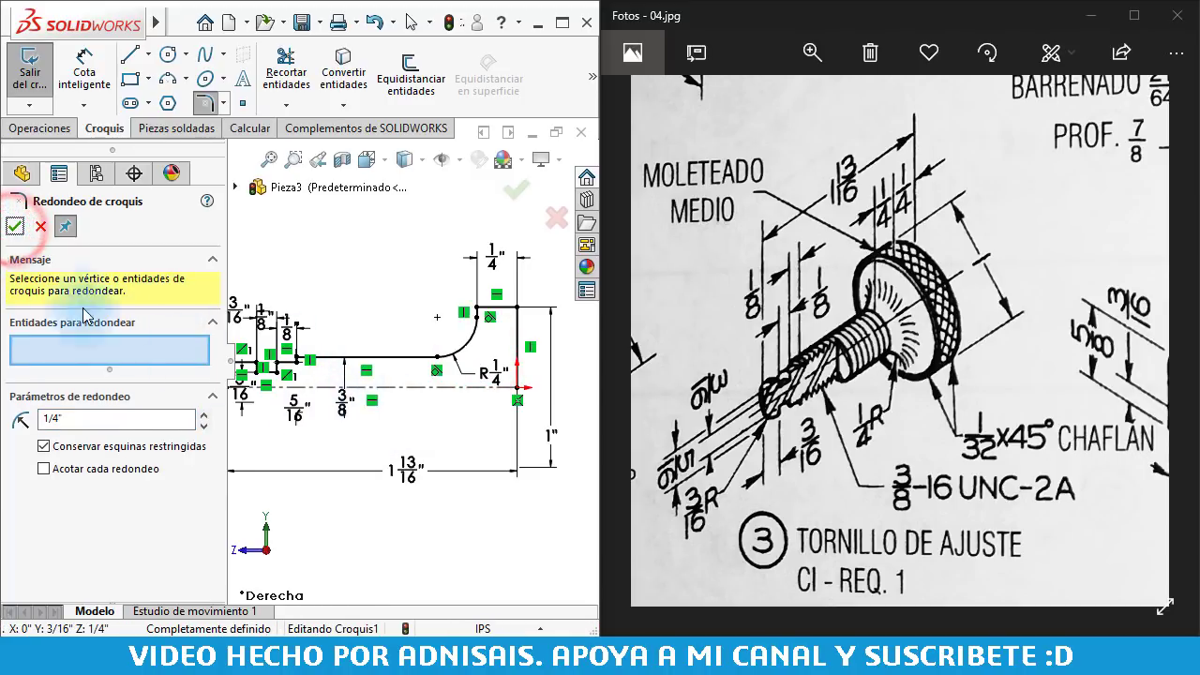
click(14, 227)
ctrl+middle_drag(447, 459, 472, 398)
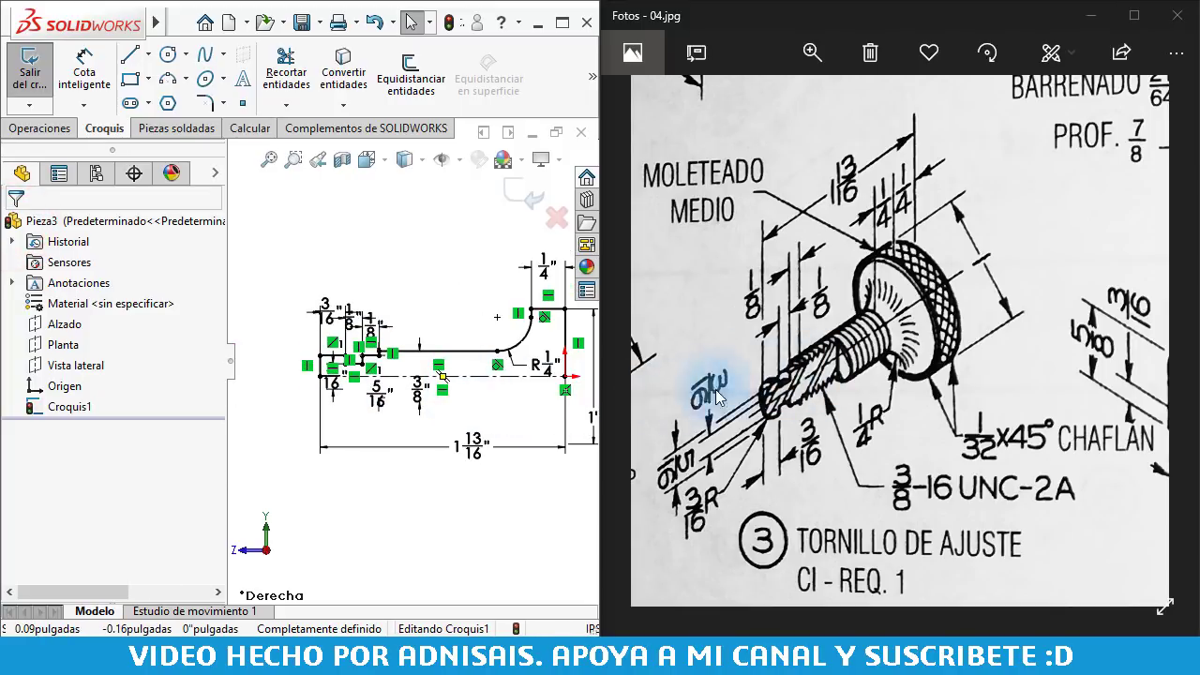
ctrl+middle_drag(550, 343, 519, 336)
- Revolve the screw profile 360° into Revolución1, letting SOLIDWORKS close the open sketch
click(59, 128)
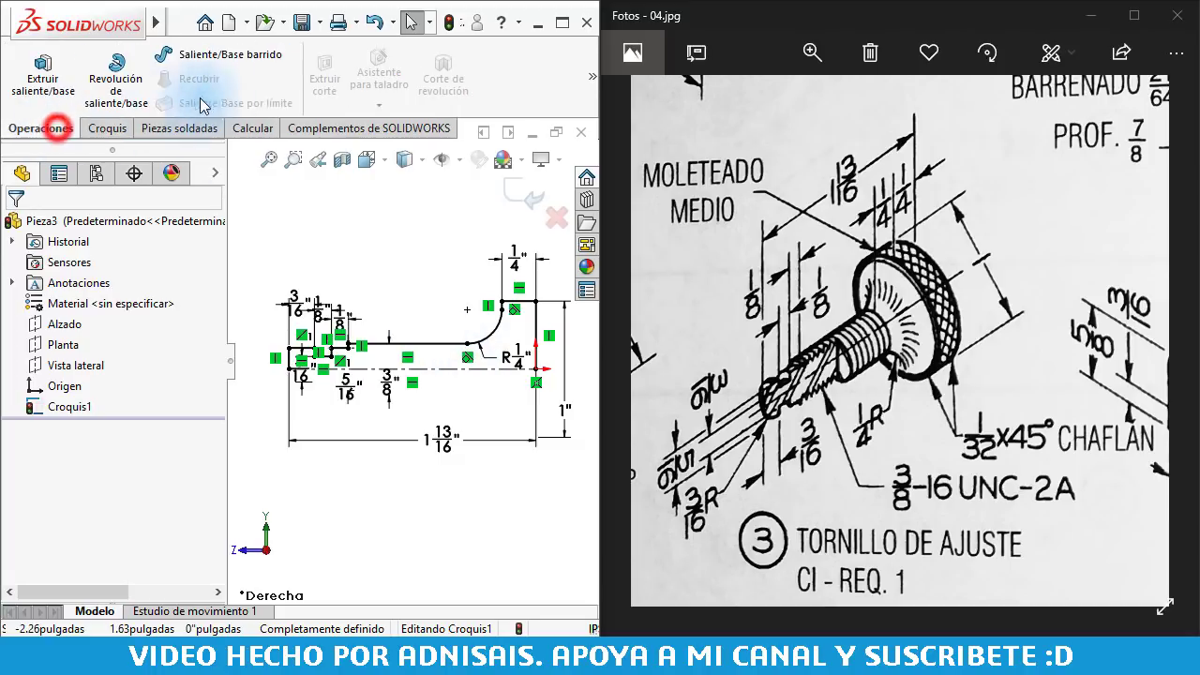
click(115, 75)
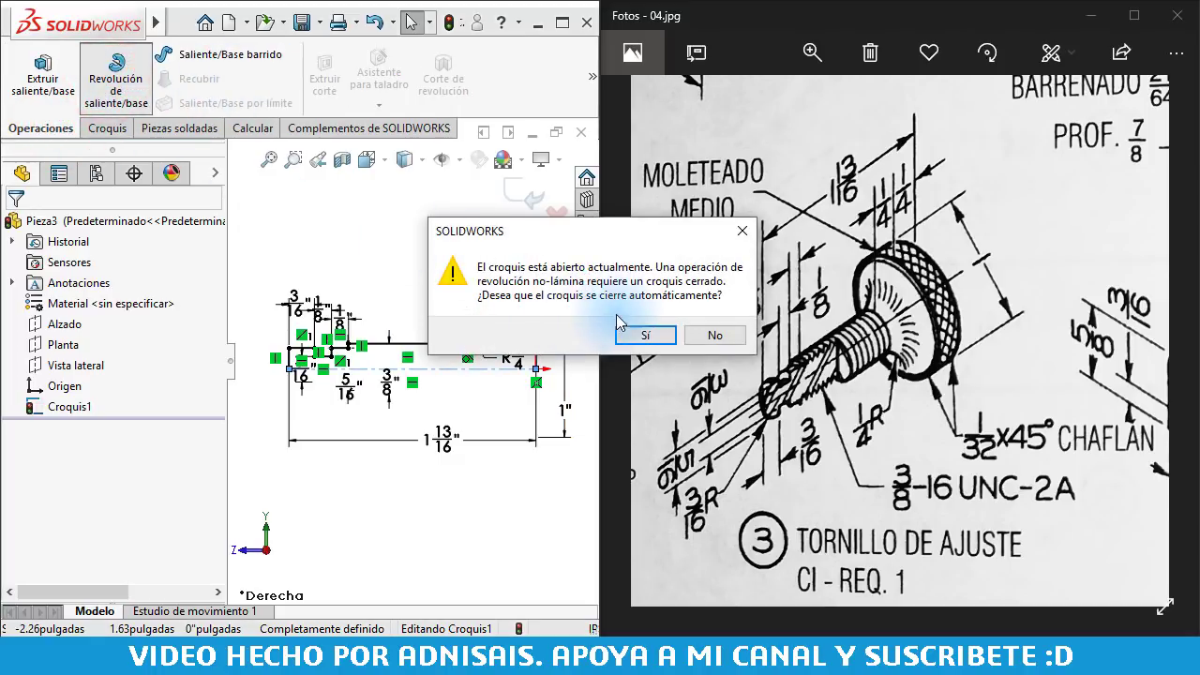
click(661, 334)
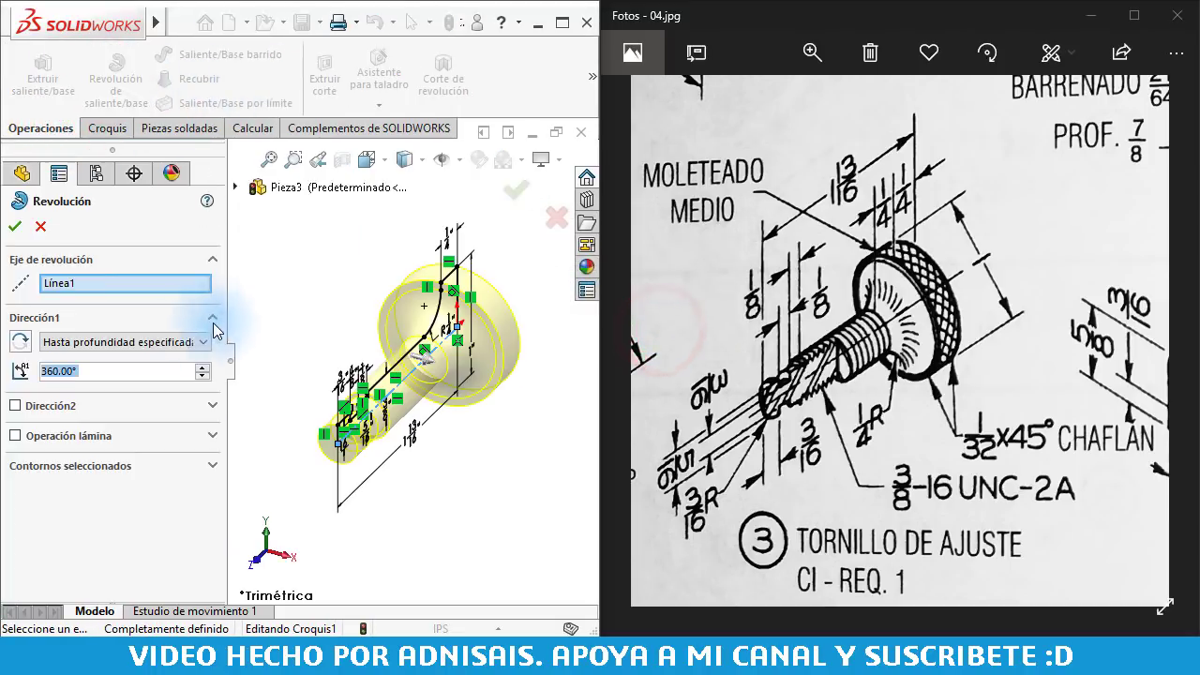
click(13, 225)
click(430, 504)
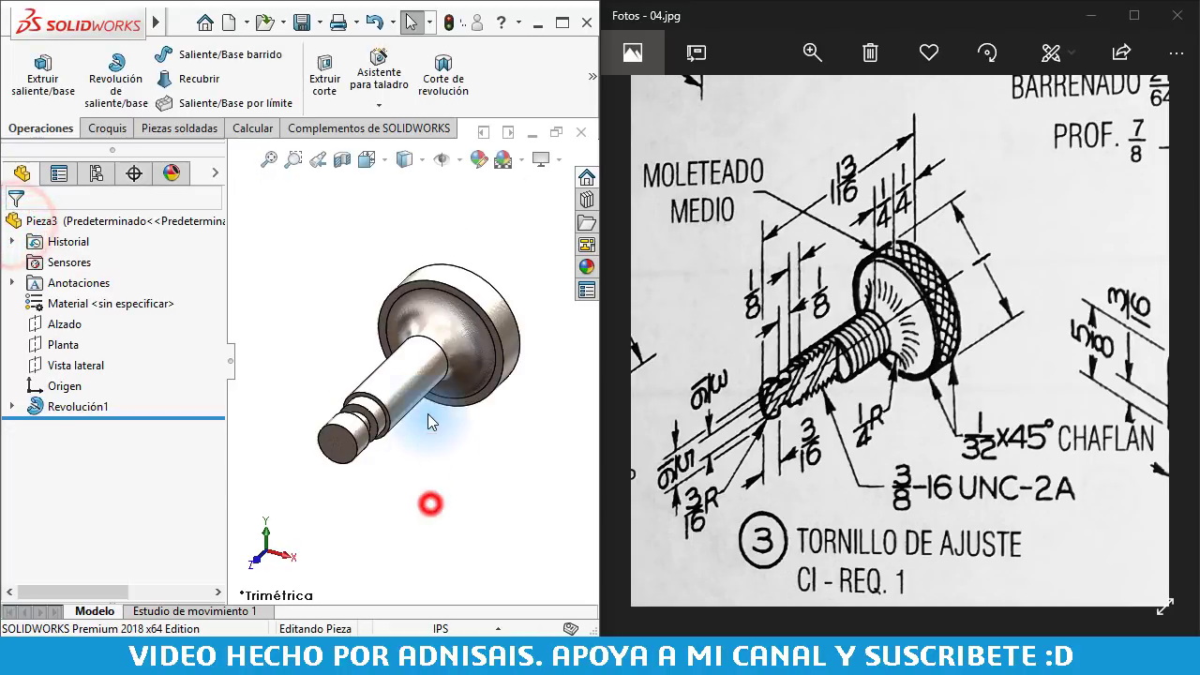
mouse_move(377, 383)
middle_down()
mouse_move(390, 388)
mouse_move(391, 356)
mouse_move(384, 396)
mouse_move(363, 369)
middle_up()
key(Escape)
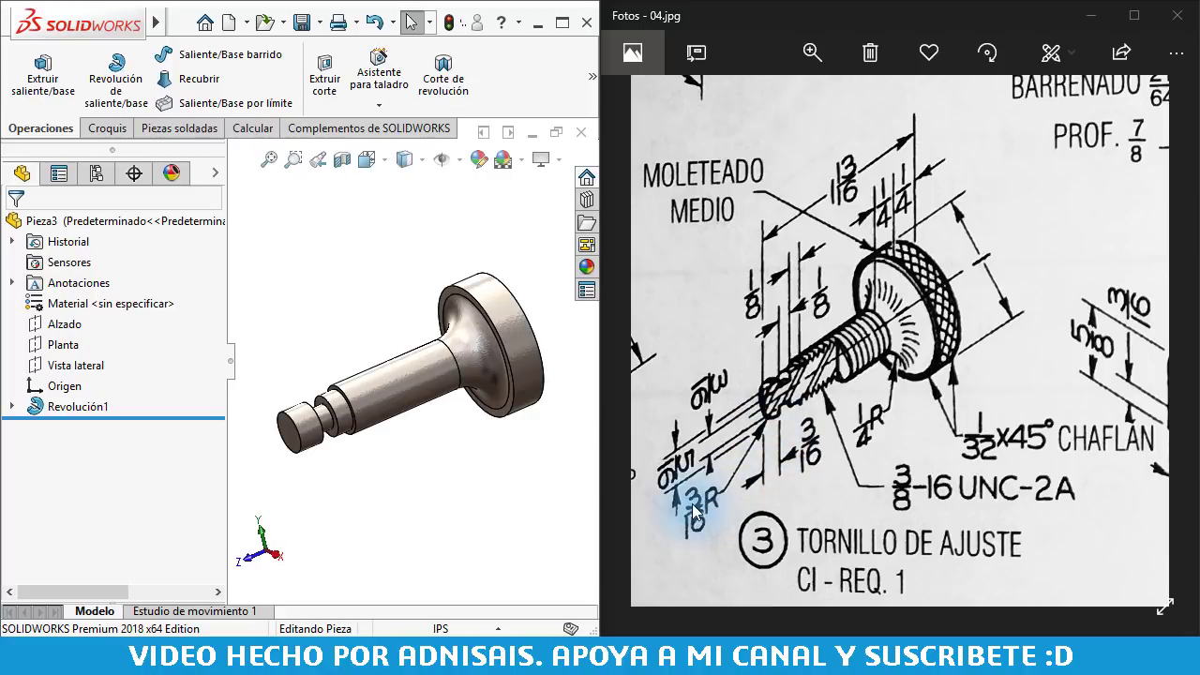
click(375, 497)
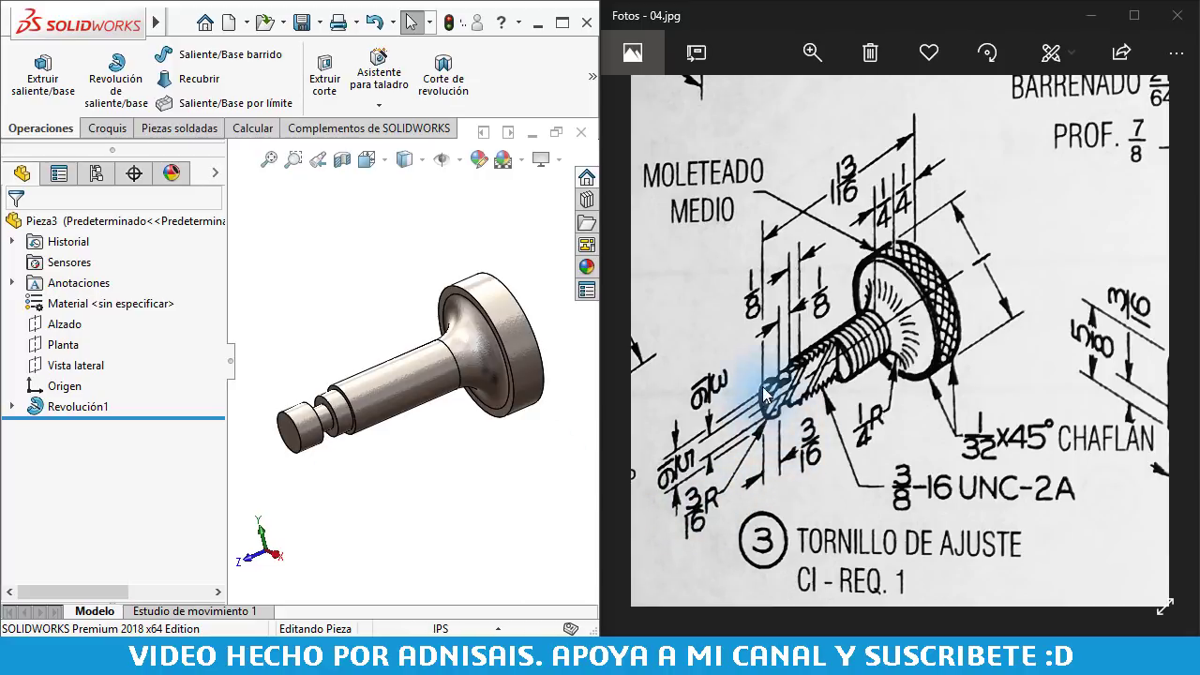
click(374, 262)
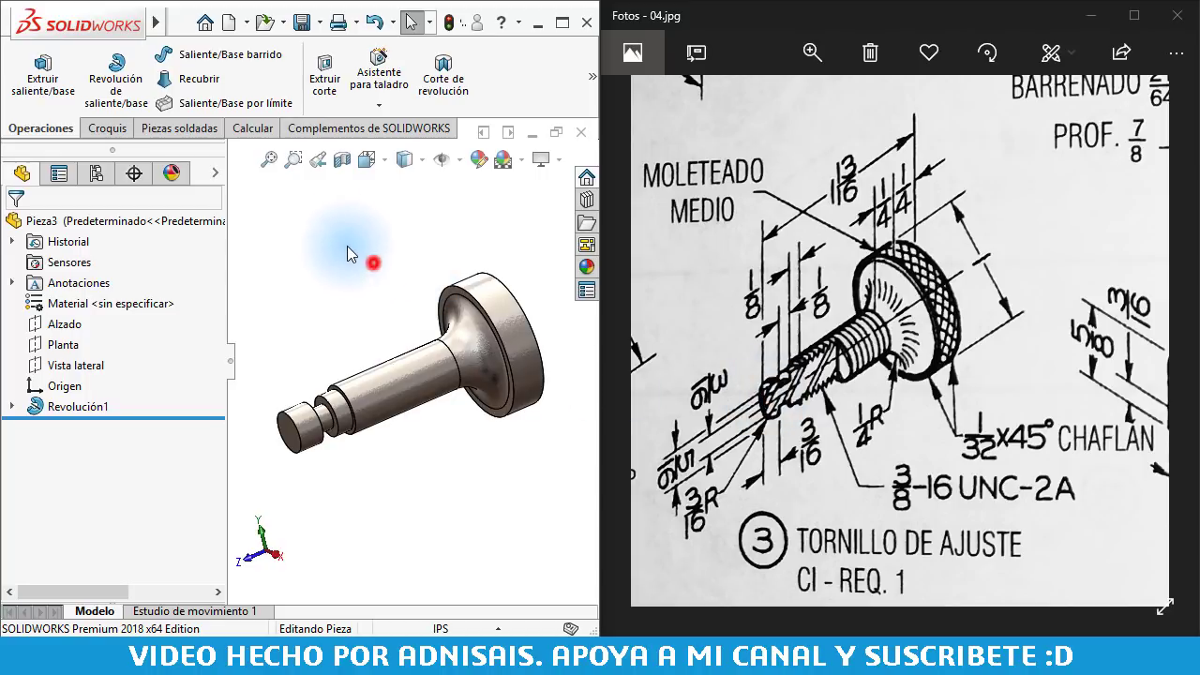
- Try a 3/16" fillet on the screw tip's end edge and dismiss the too-large error
click(591, 80)
click(194, 185)
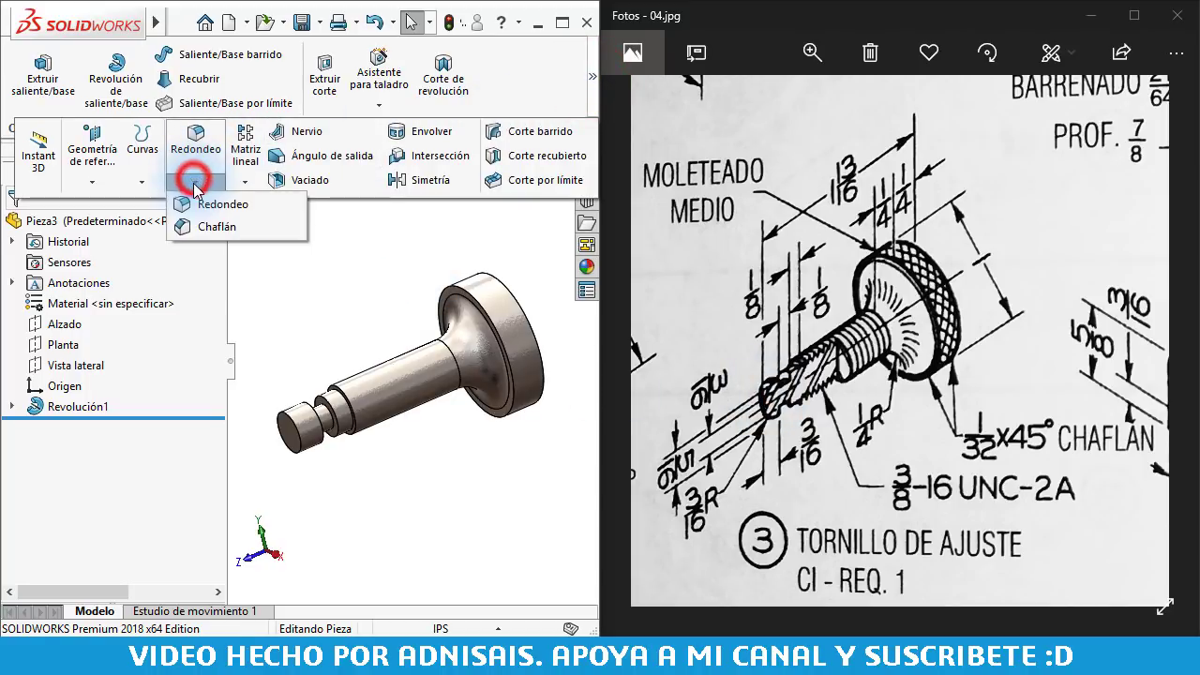
click(192, 203)
scroll(137, 455, down, 5)
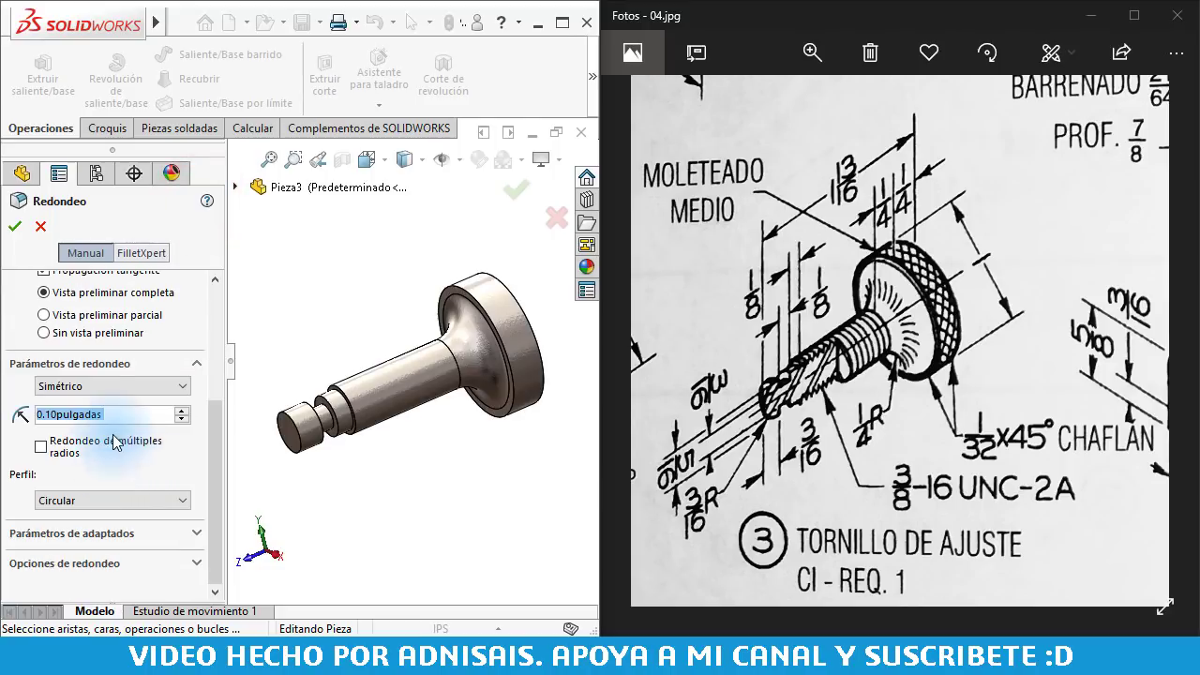
text(3/)
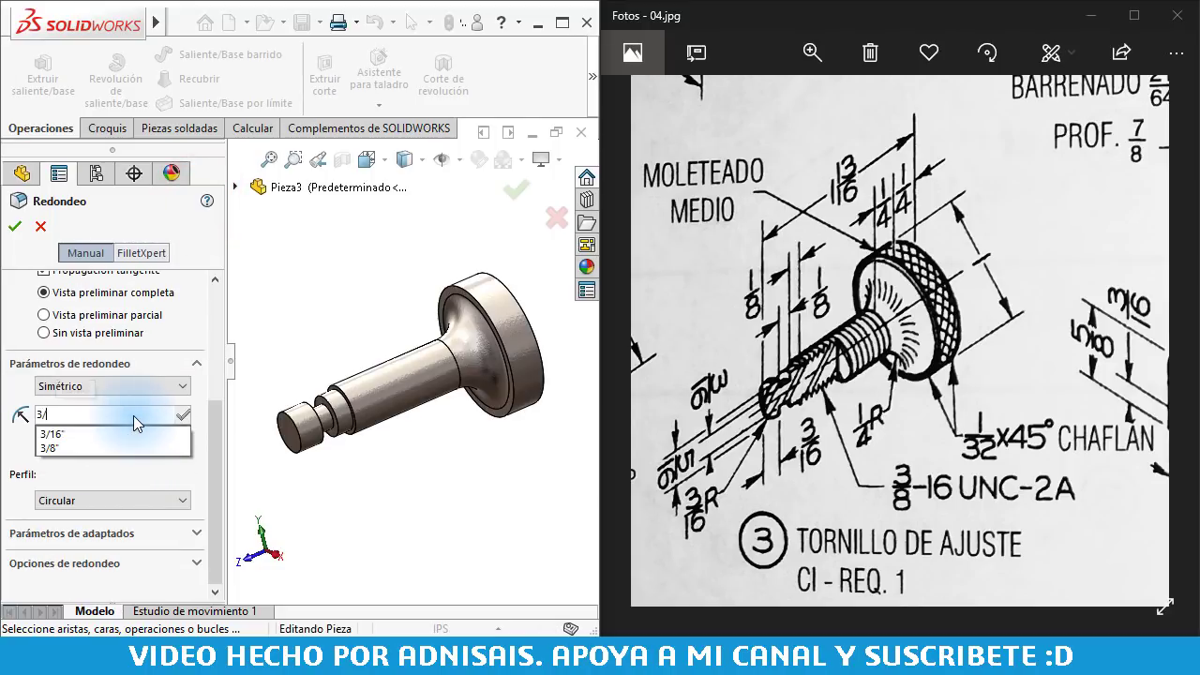
text(16)
key(Return)
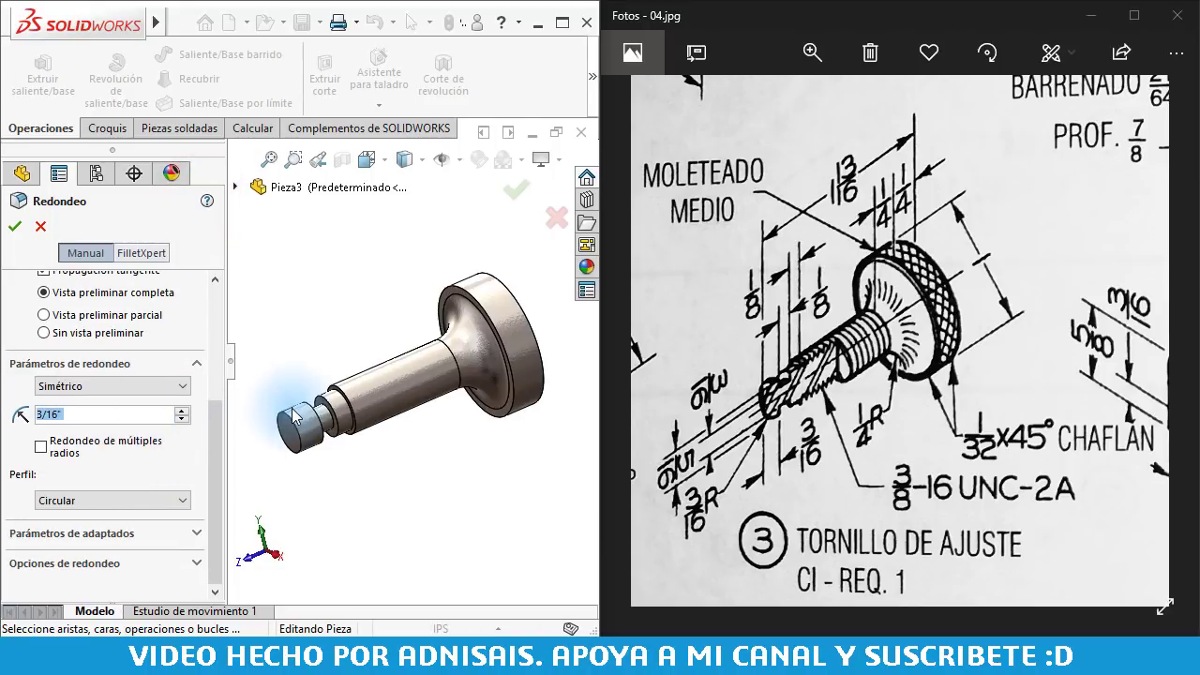
click(294, 429)
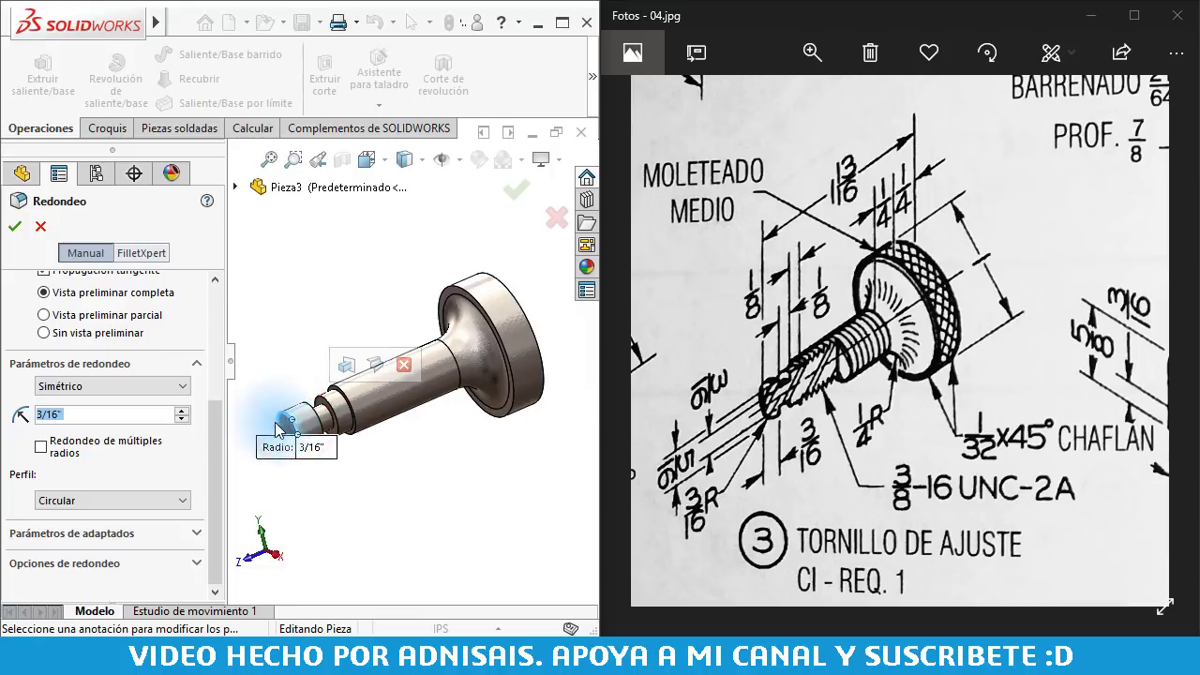
click(215, 375)
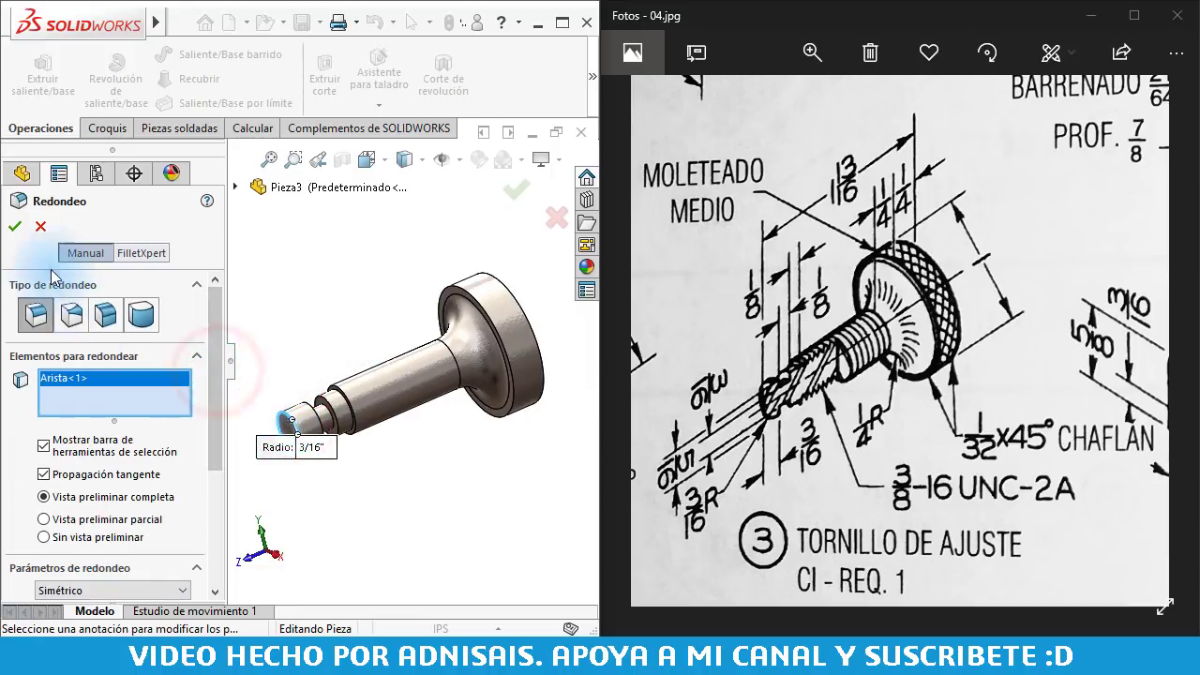
click(15, 227)
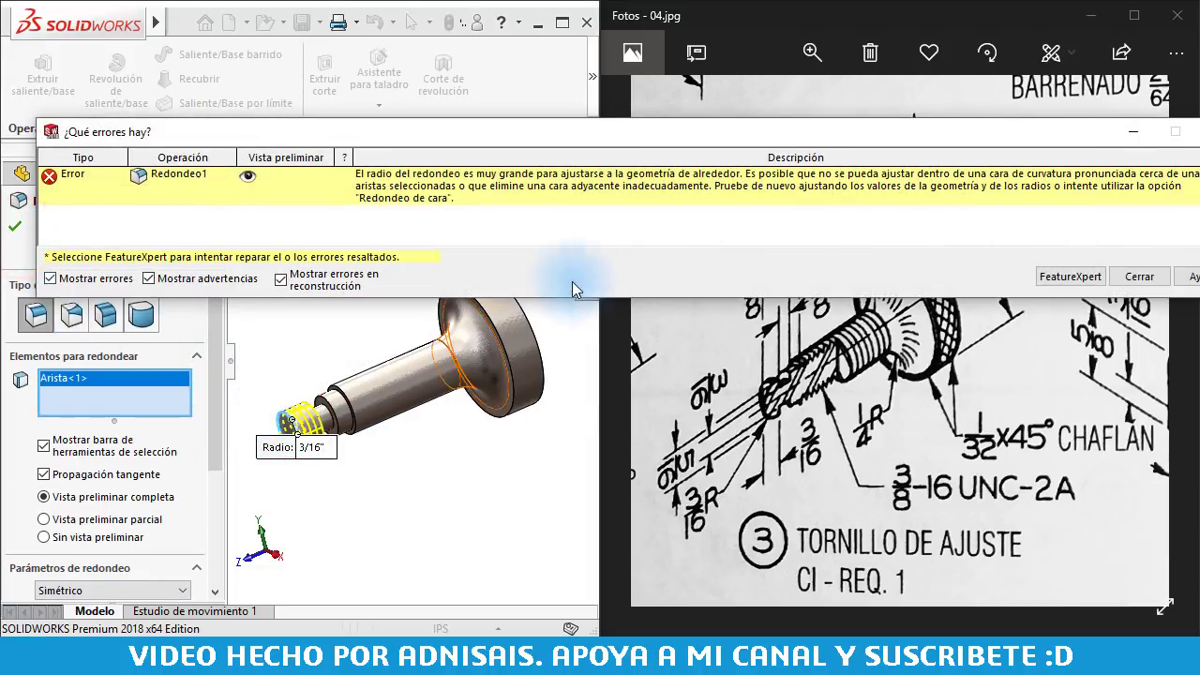
click(1160, 282)
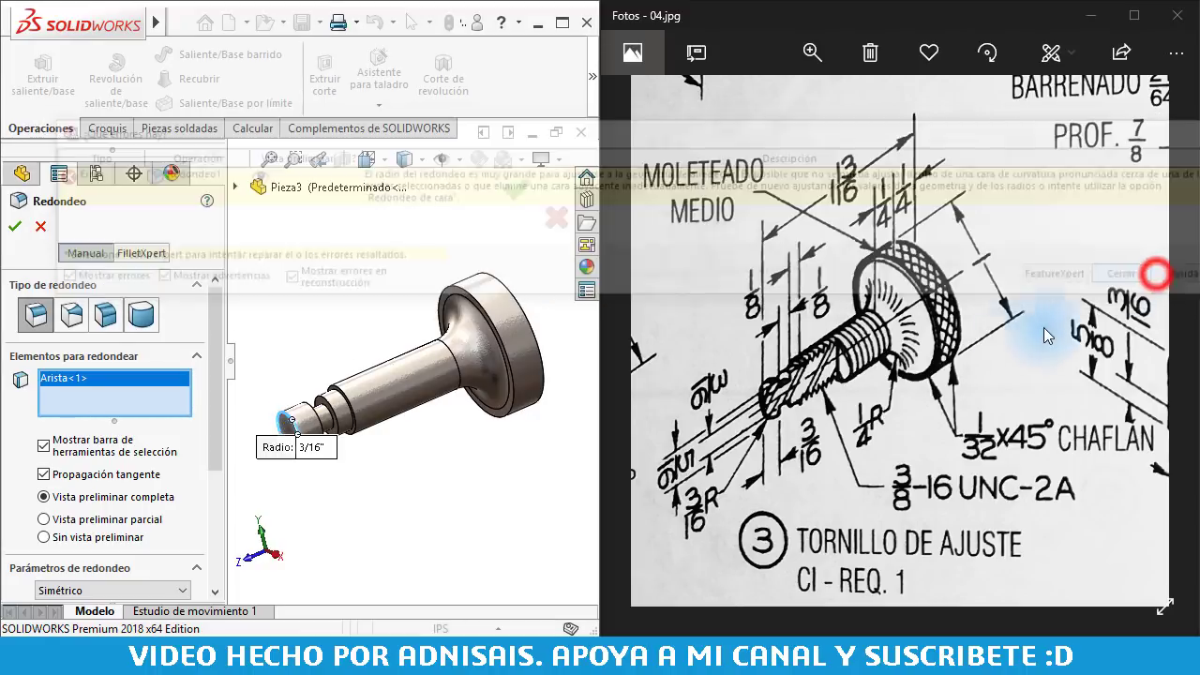
- Change the tip-edge fillet radius to 1/8" and check the preview
scroll(163, 456, down, 3)
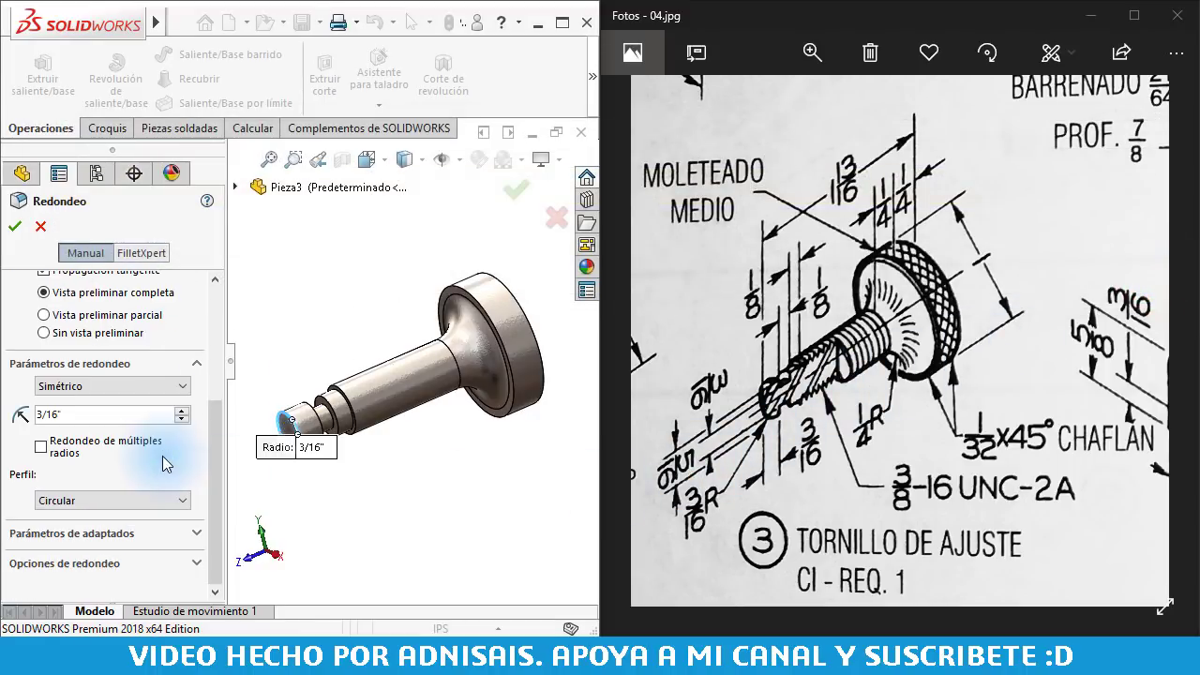
scroll(298, 403, down, 2)
scroll(298, 404, down, 2)
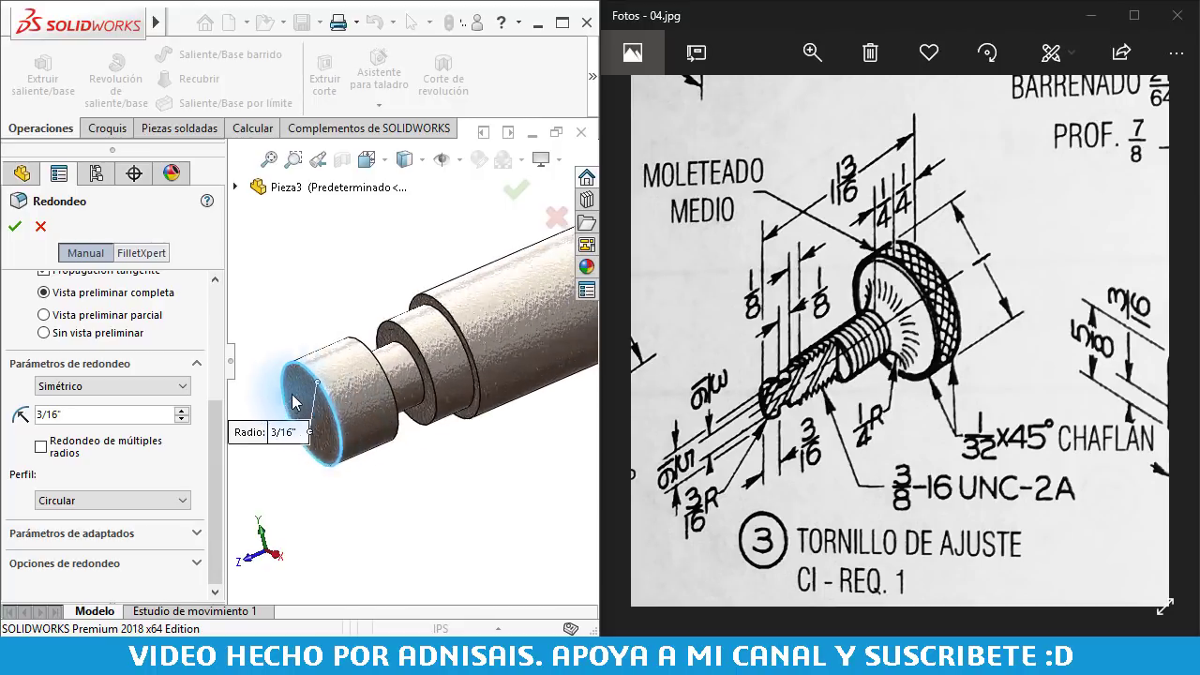
scroll(298, 403, down, 2)
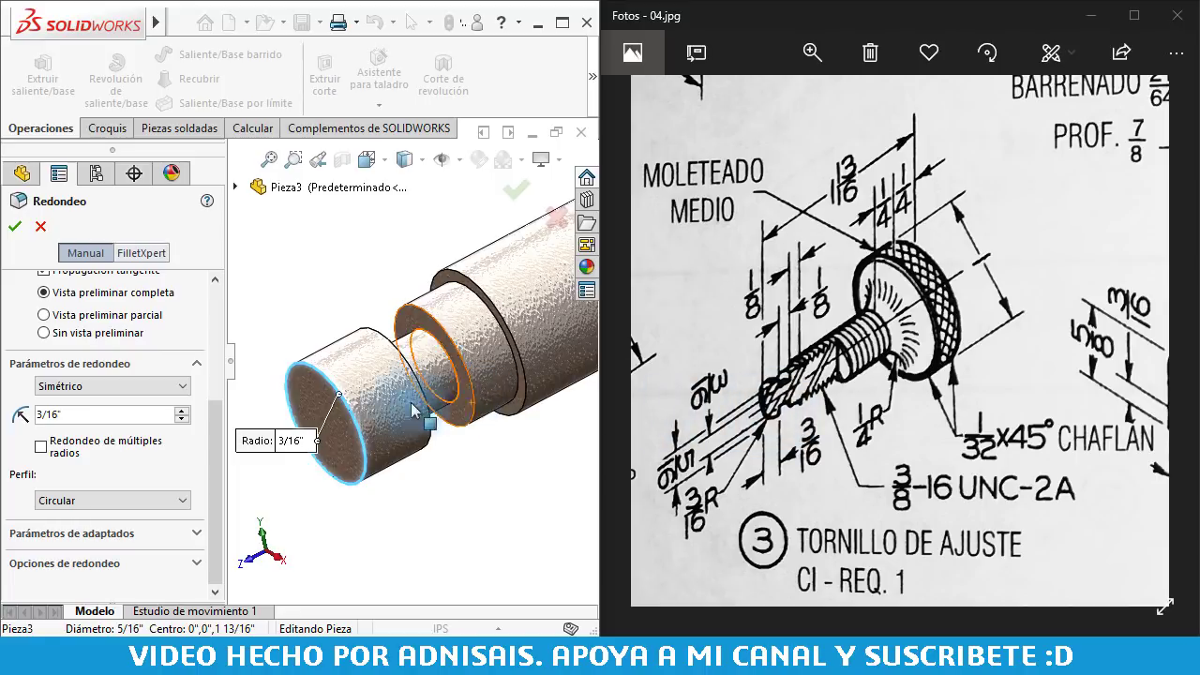
middle_drag(383, 405, 358, 386)
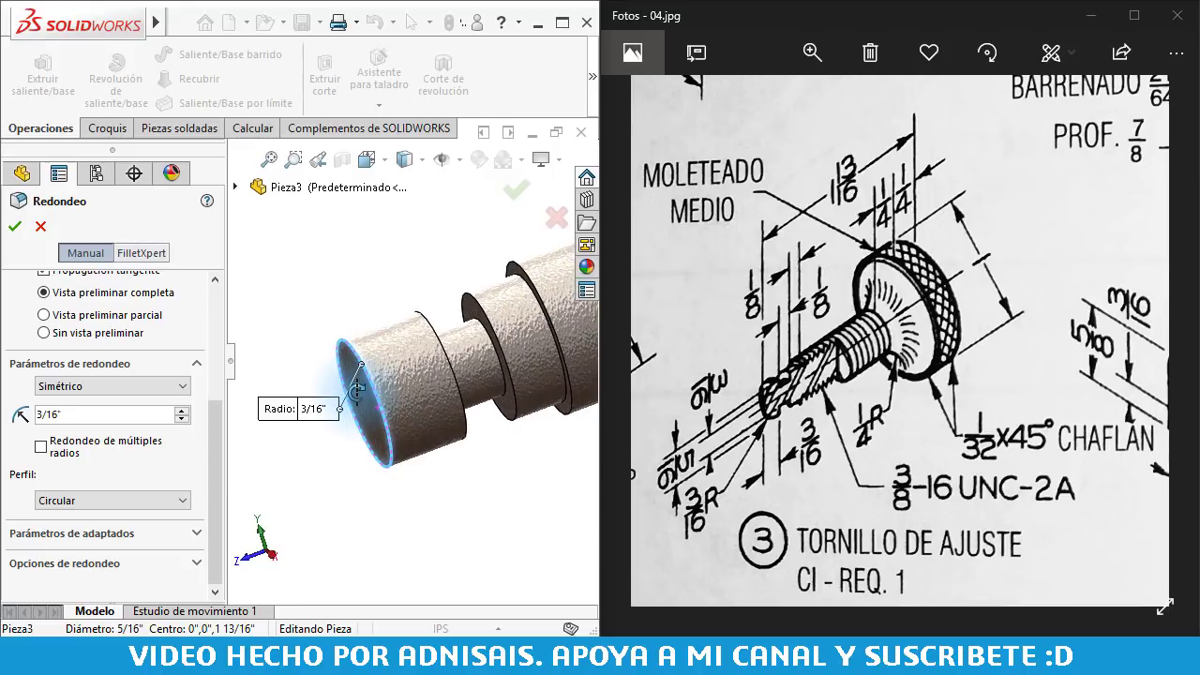
click(98, 412)
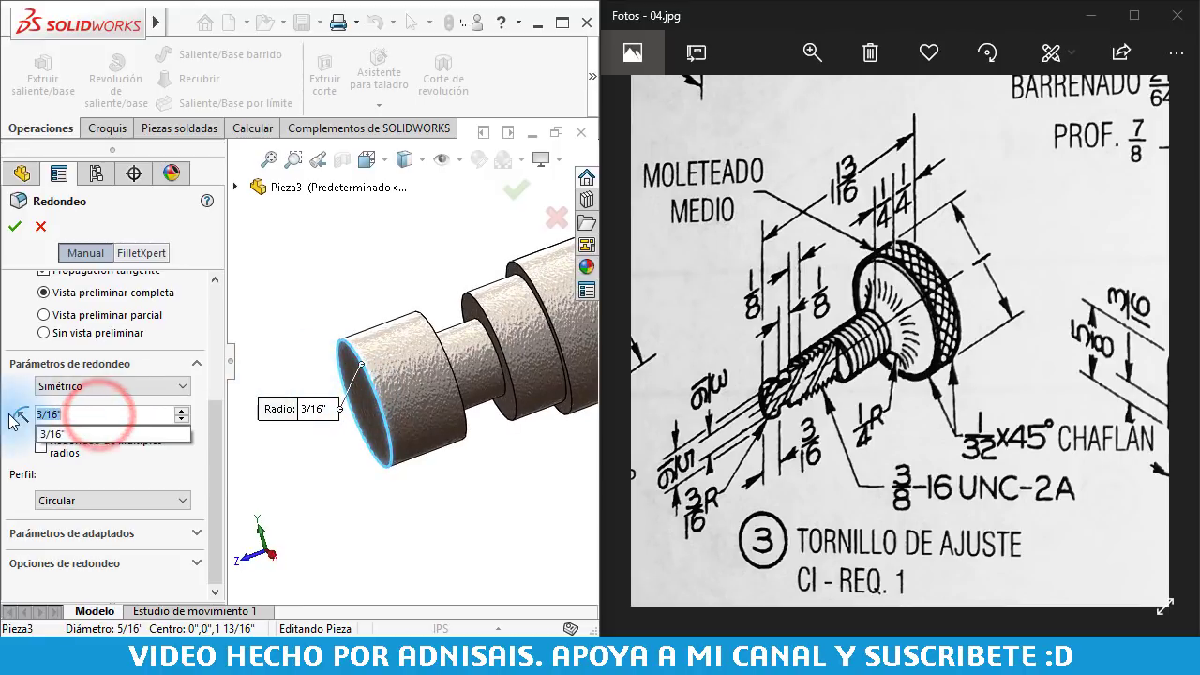
text(1/8)
key(Return)
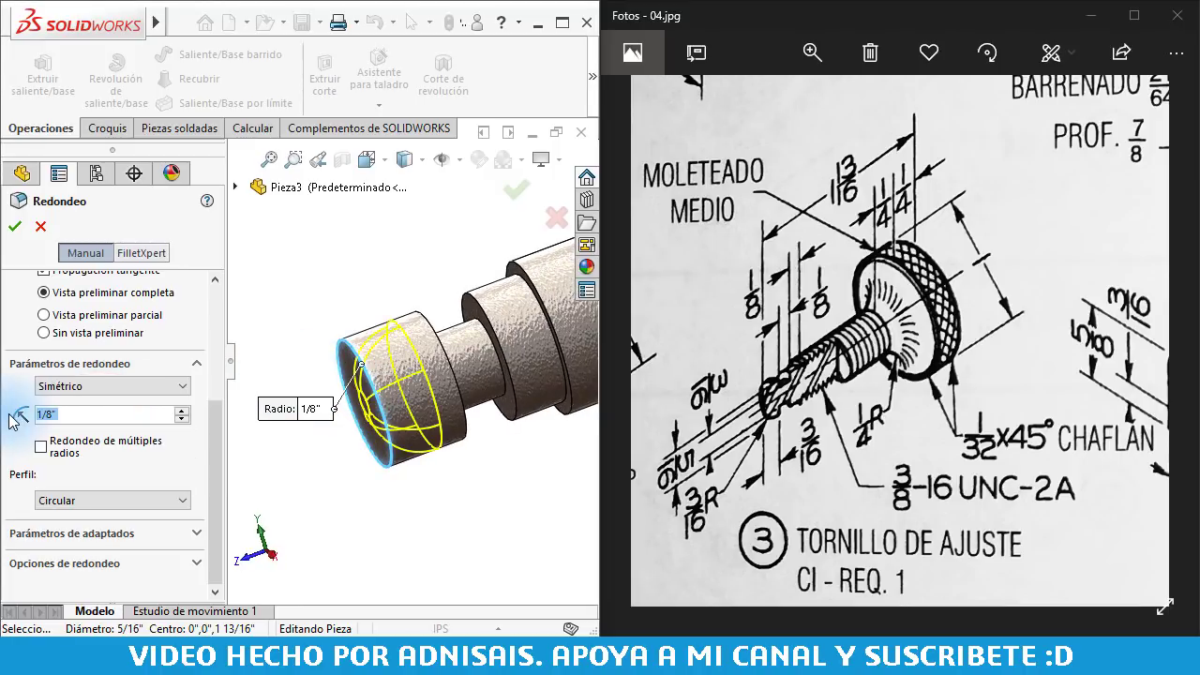
middle_drag(431, 413, 486, 404)
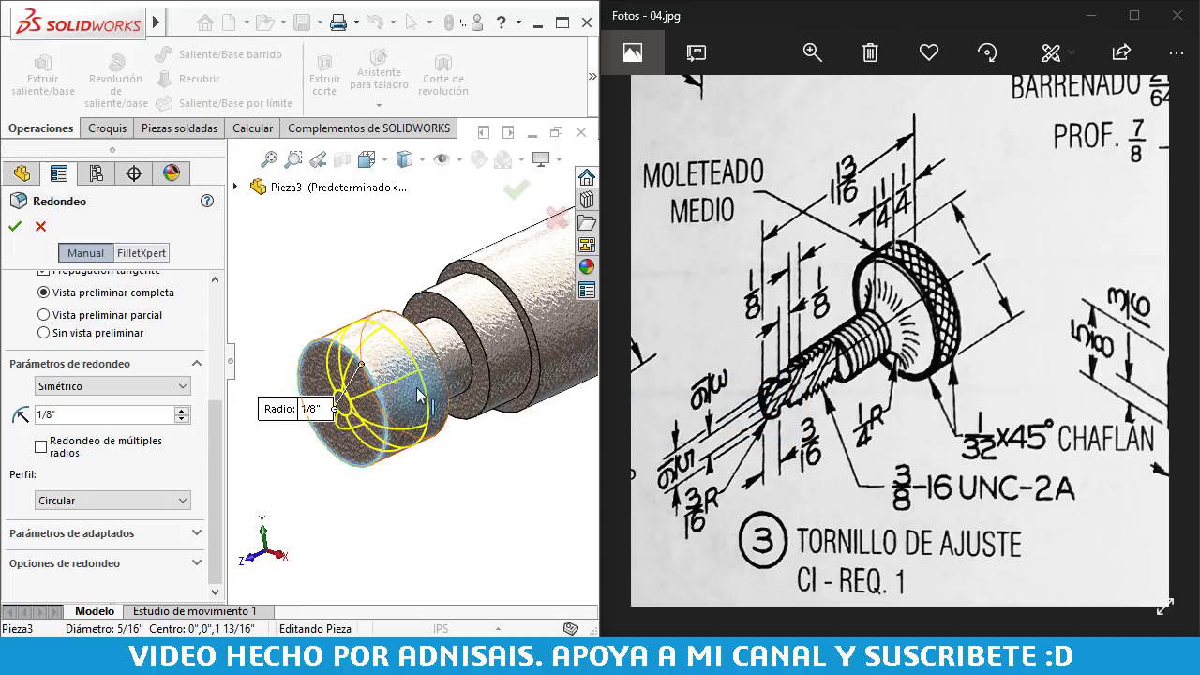
mouse_move(403, 375)
middle_down()
mouse_move(393, 361)
mouse_move(398, 373)
middle_up()
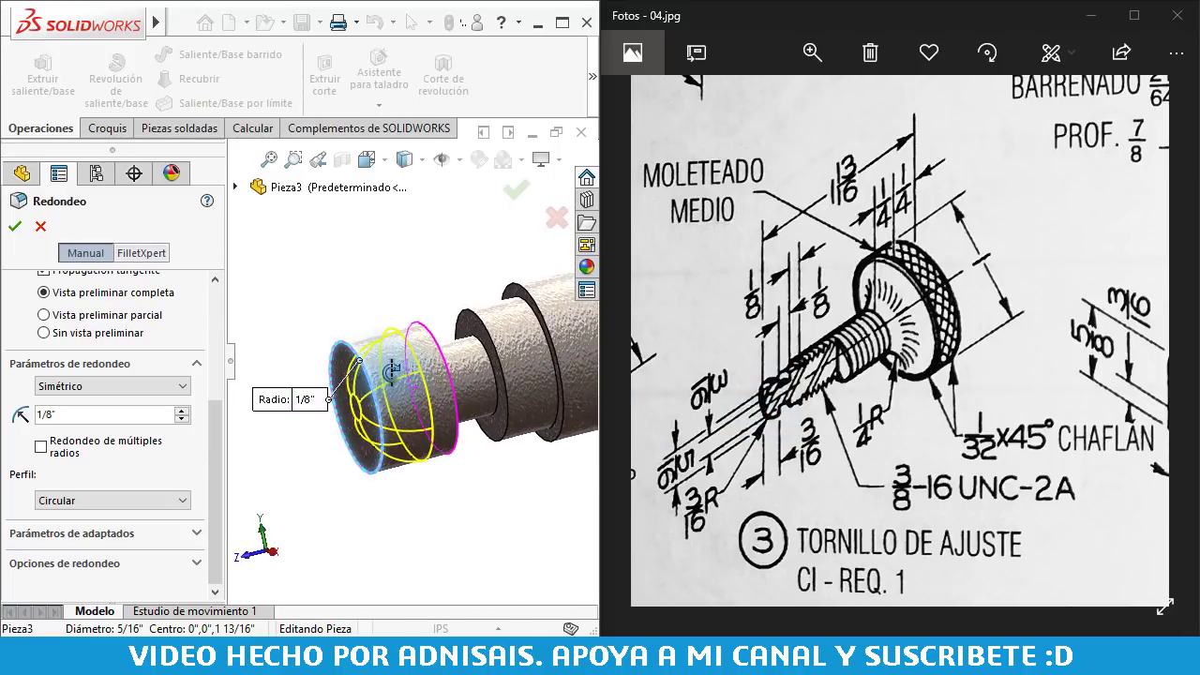
middle_drag(399, 373, 401, 377)
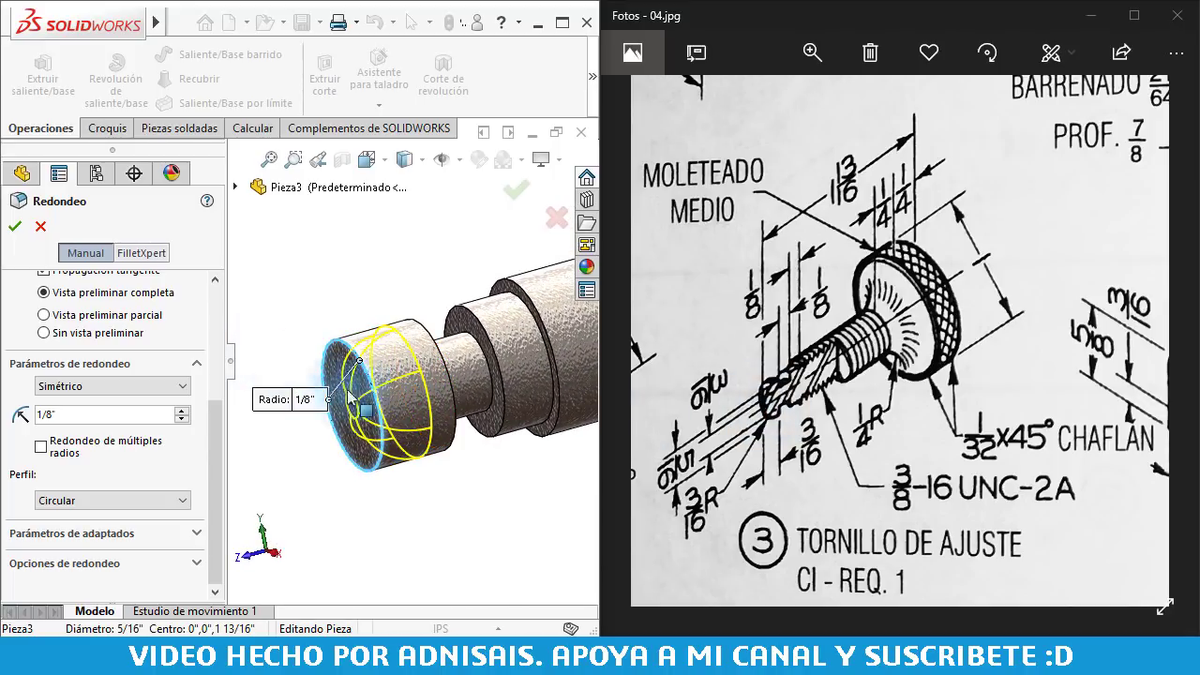
scroll(398, 375, up, 2)
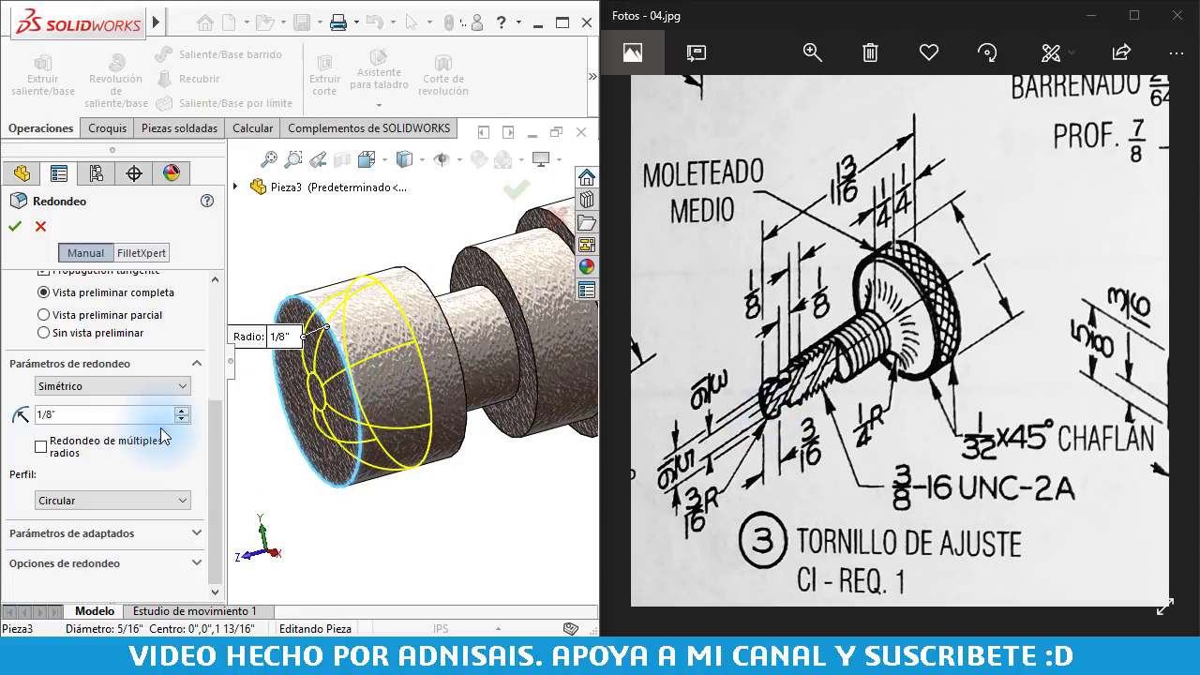
- Accept the 1/8" fillet as Redondeo2, giving the screw a domed tip
click(17, 231)
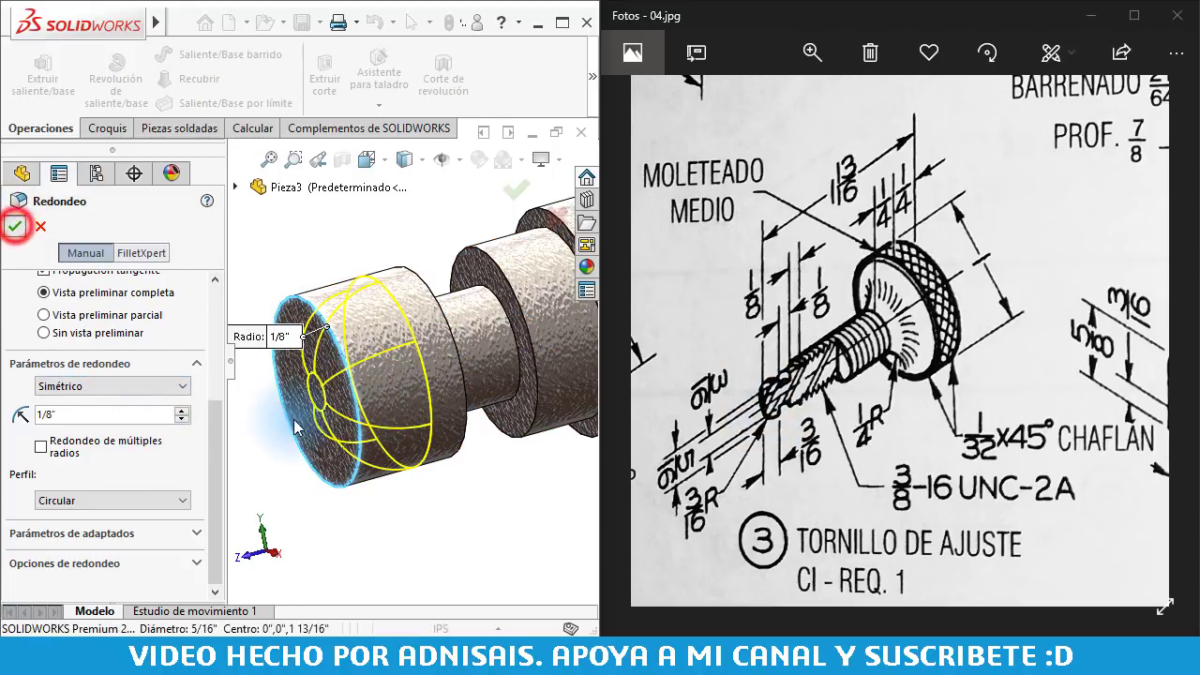
scroll(476, 497, up, 3)
middle_drag(488, 366, 460, 377)
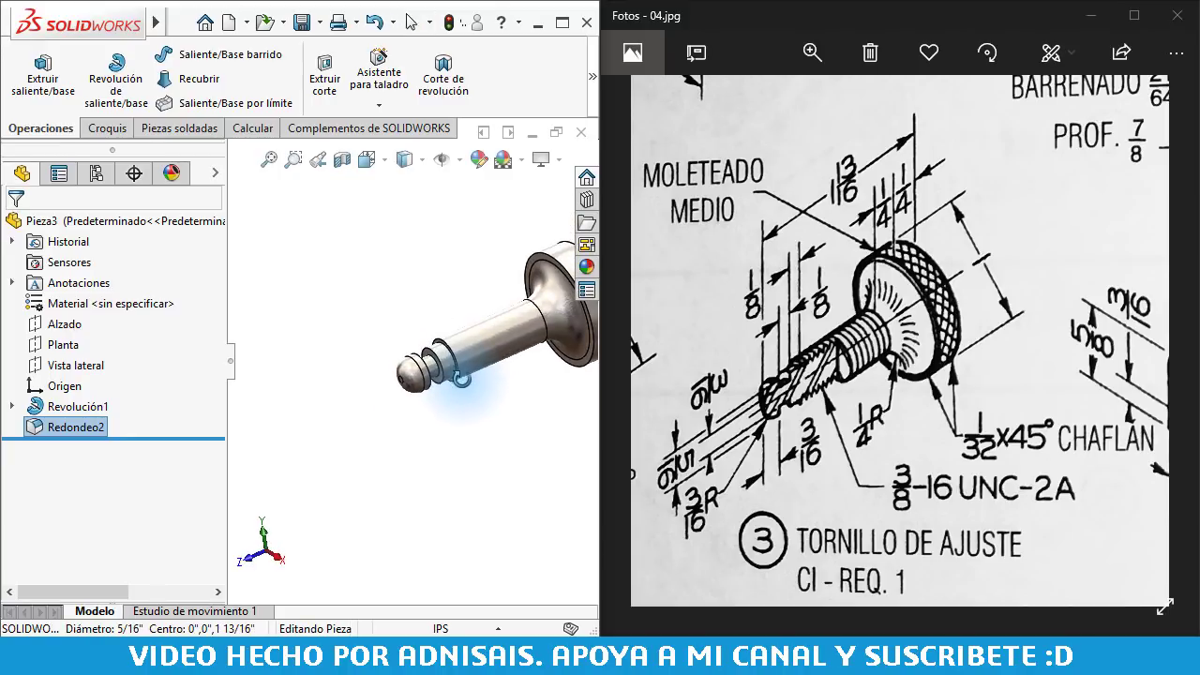
scroll(441, 389, down, 1)
scroll(452, 410, down, 2)
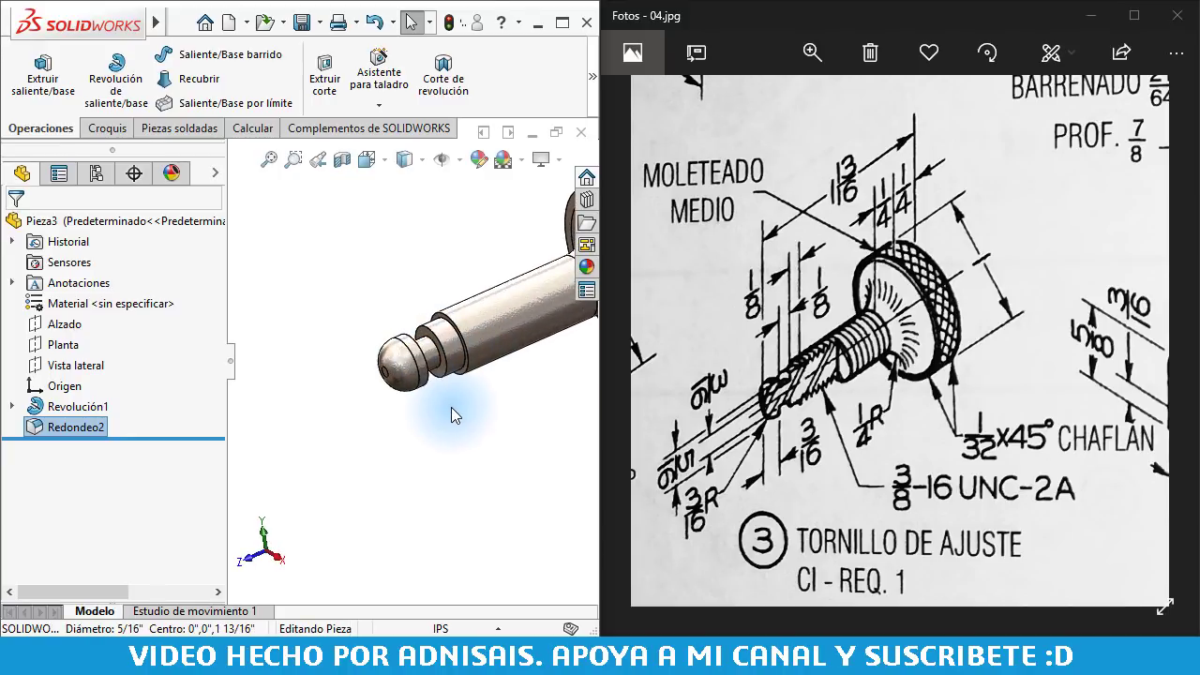
middle_drag(494, 366, 483, 324)
scroll(482, 322, down, 1)
scroll(459, 315, down, 2)
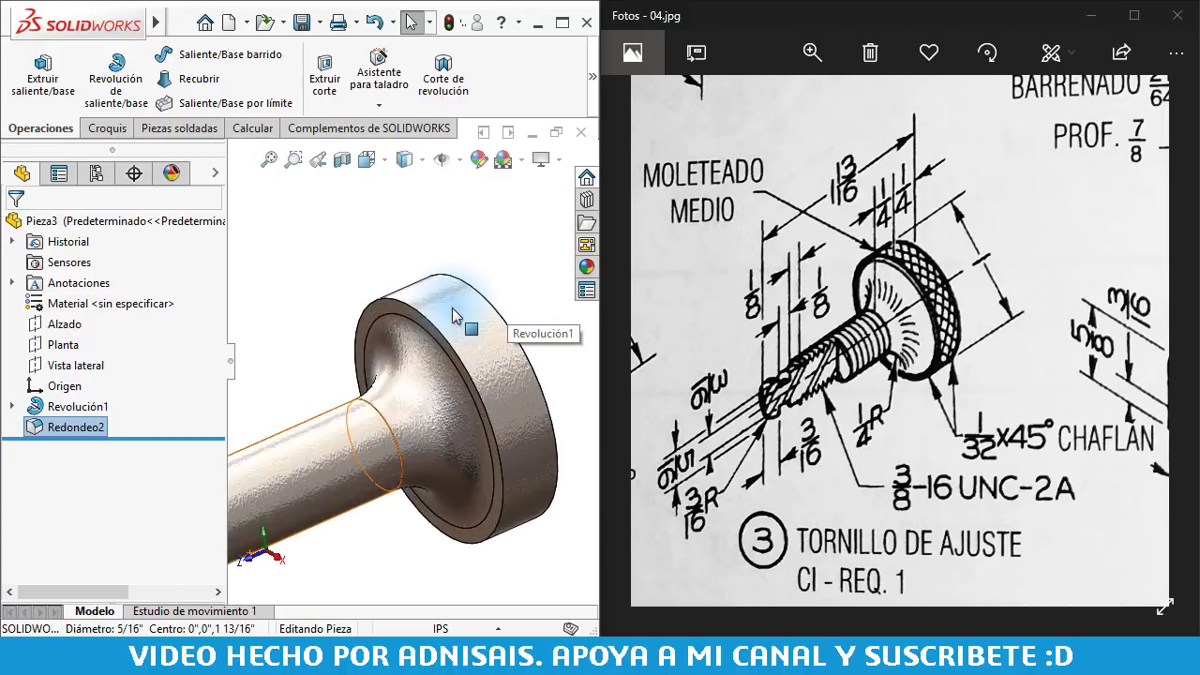
- Chamfer the flange head's outer face 1/32" × 45° as Chaflán1
click(418, 219)
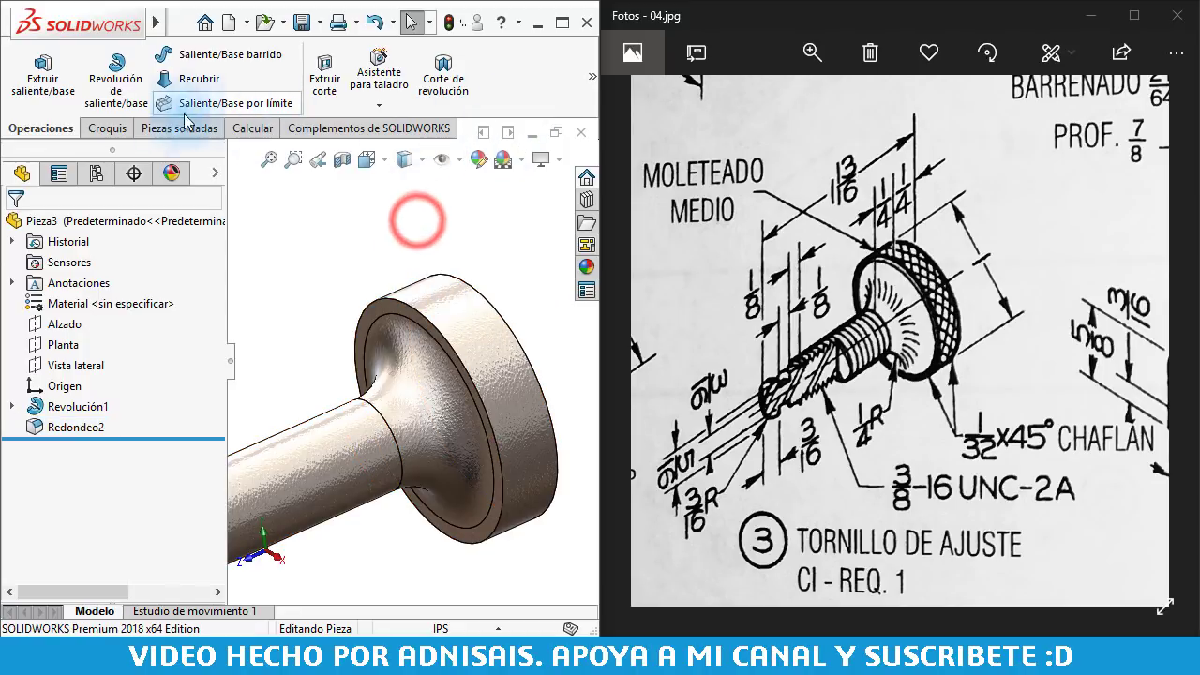
click(593, 92)
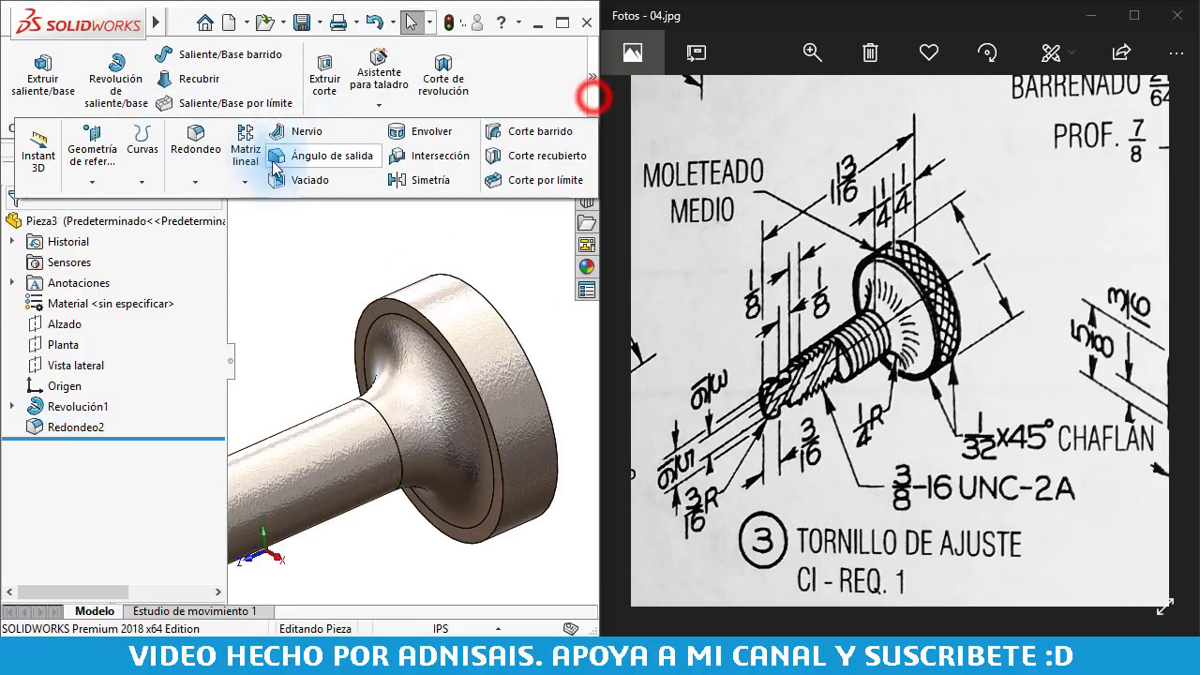
click(194, 181)
click(212, 226)
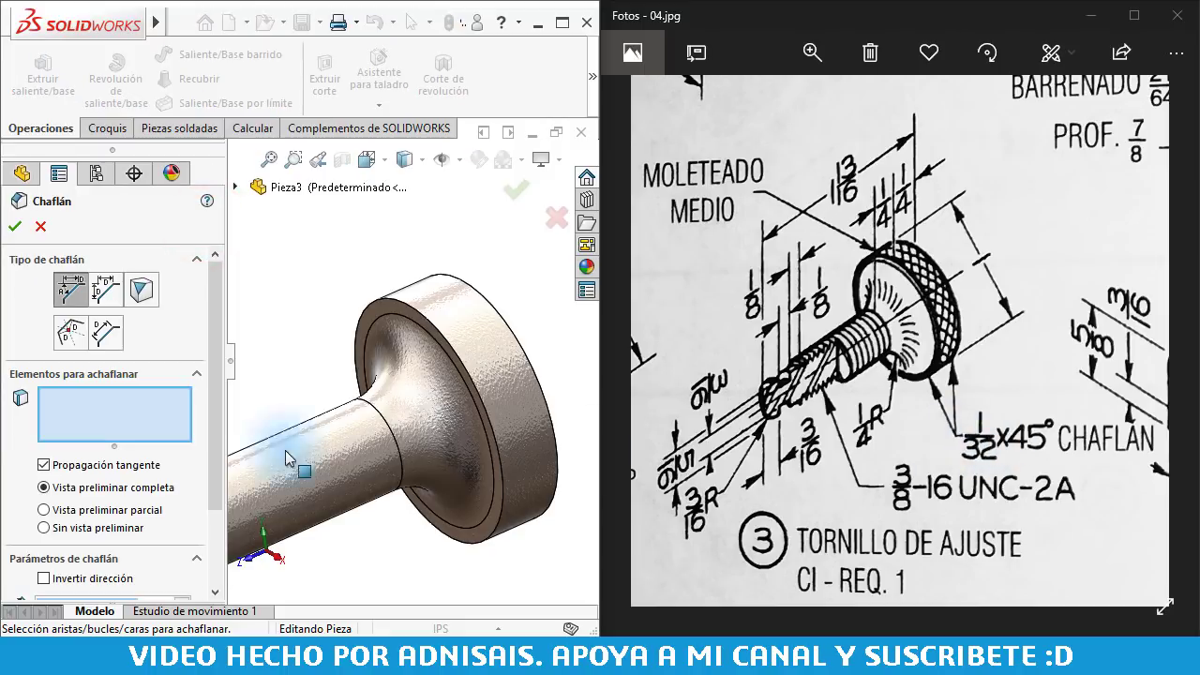
scroll(147, 464, down, 2)
text(1)
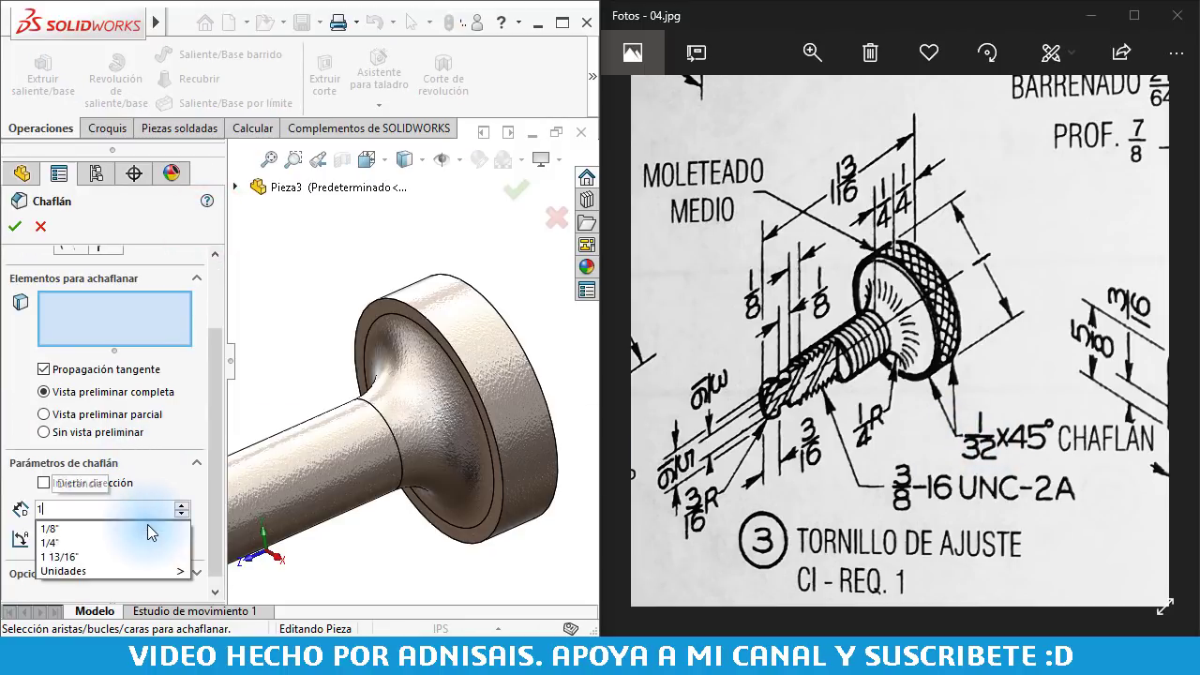
text(/32)
click(129, 320)
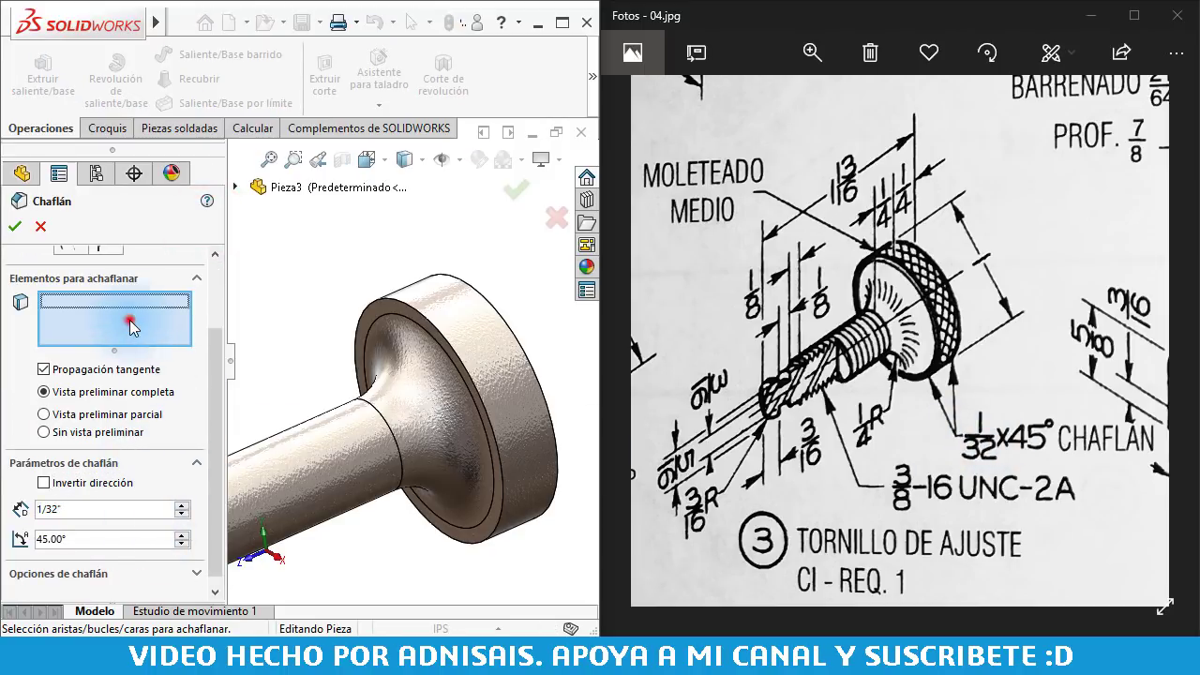
click(434, 304)
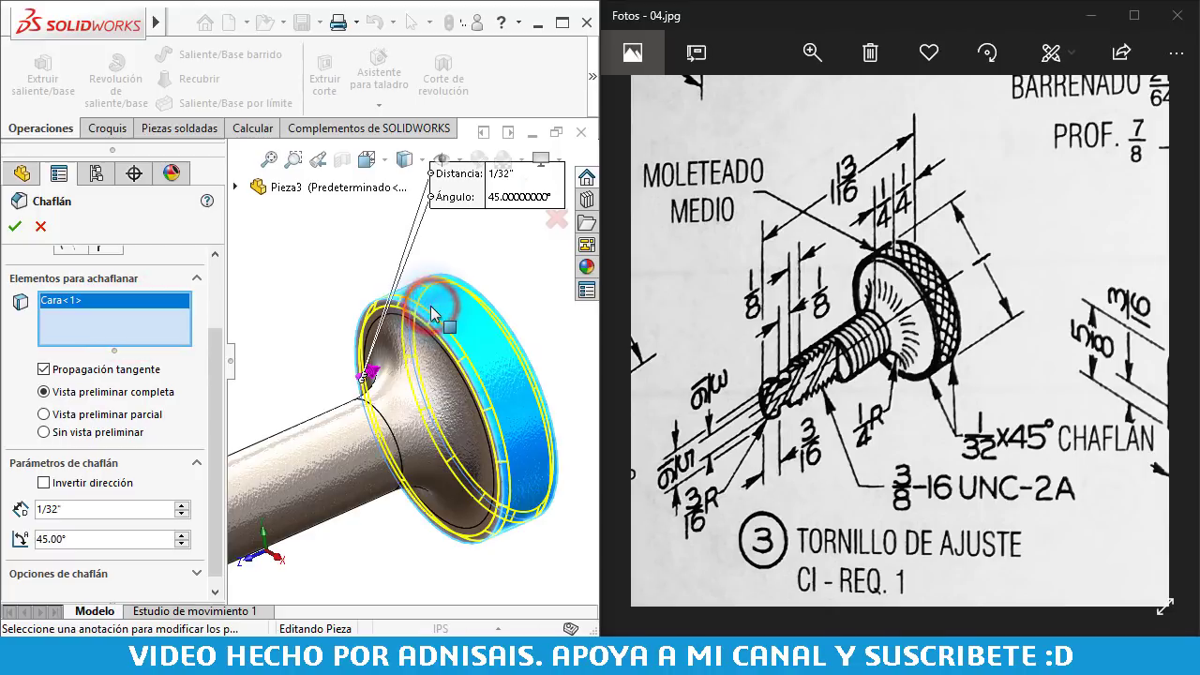
click(14, 226)
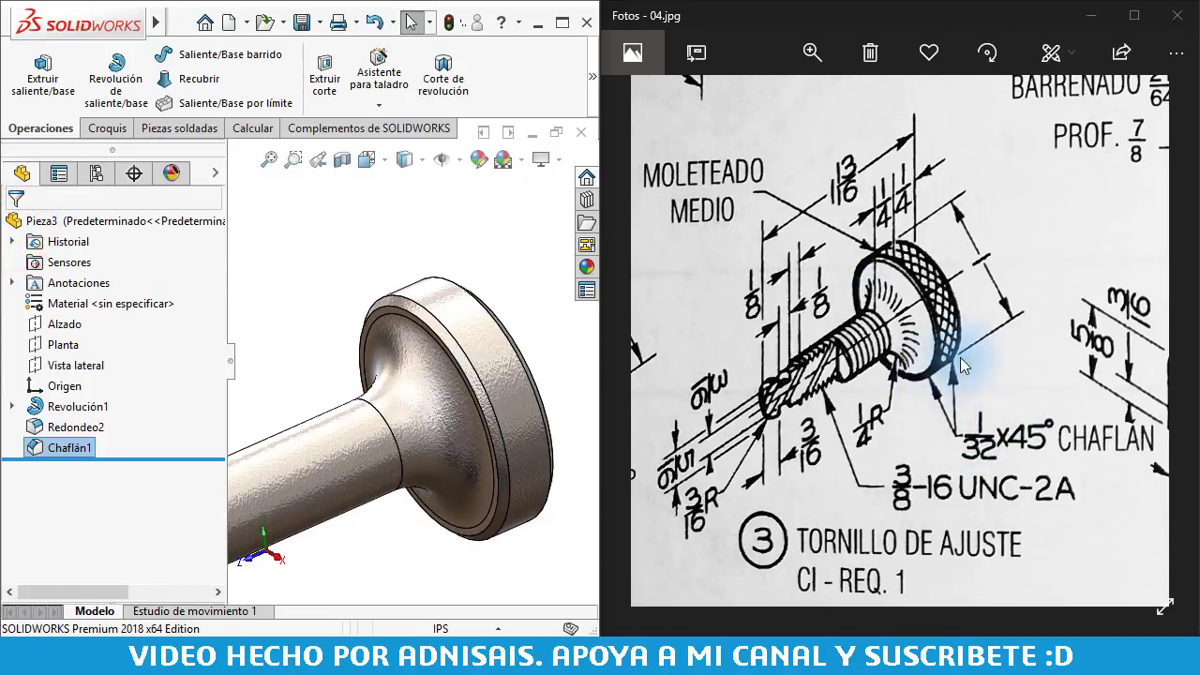
scroll(412, 375, up, 3)
mouse_move(403, 365)
middle_down()
mouse_move(410, 378)
mouse_move(378, 389)
middle_up()
scroll(410, 377, up, 2)
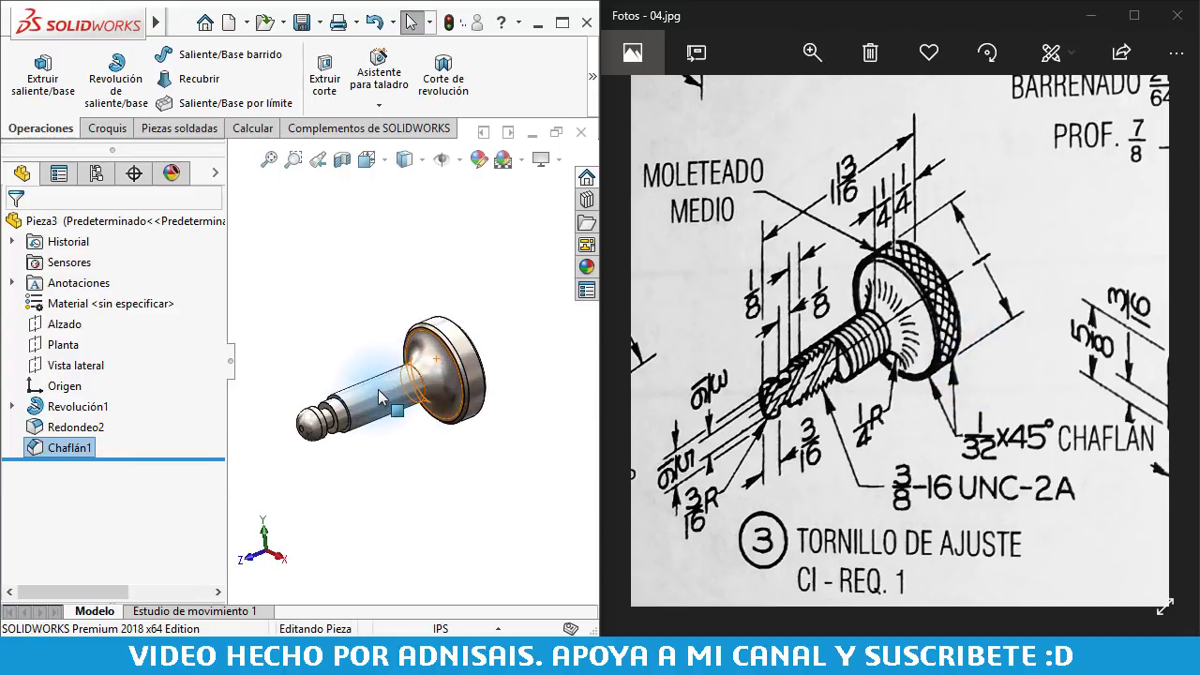
scroll(370, 396, down, 2)
- Add an Ansi Inch 3/8-16 cosmetic thread along the shank from the shaft edge to the head
scroll(363, 398, down, 2)
click(306, 309)
mouse_move(78, 23)
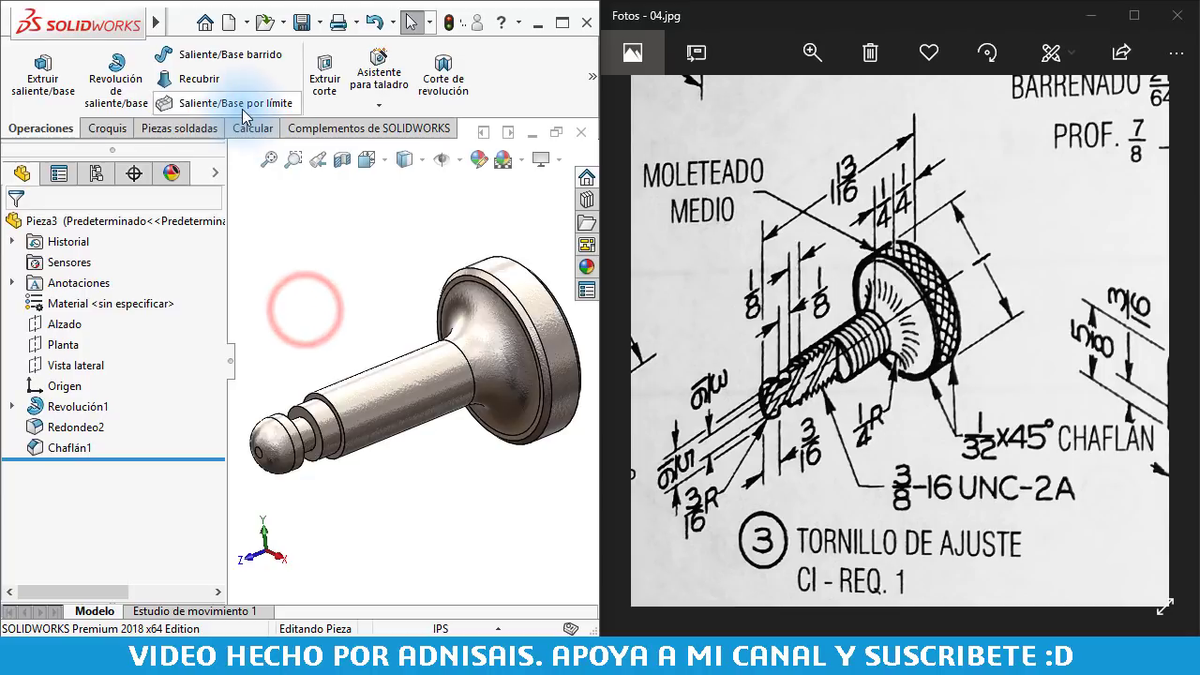
click(322, 22)
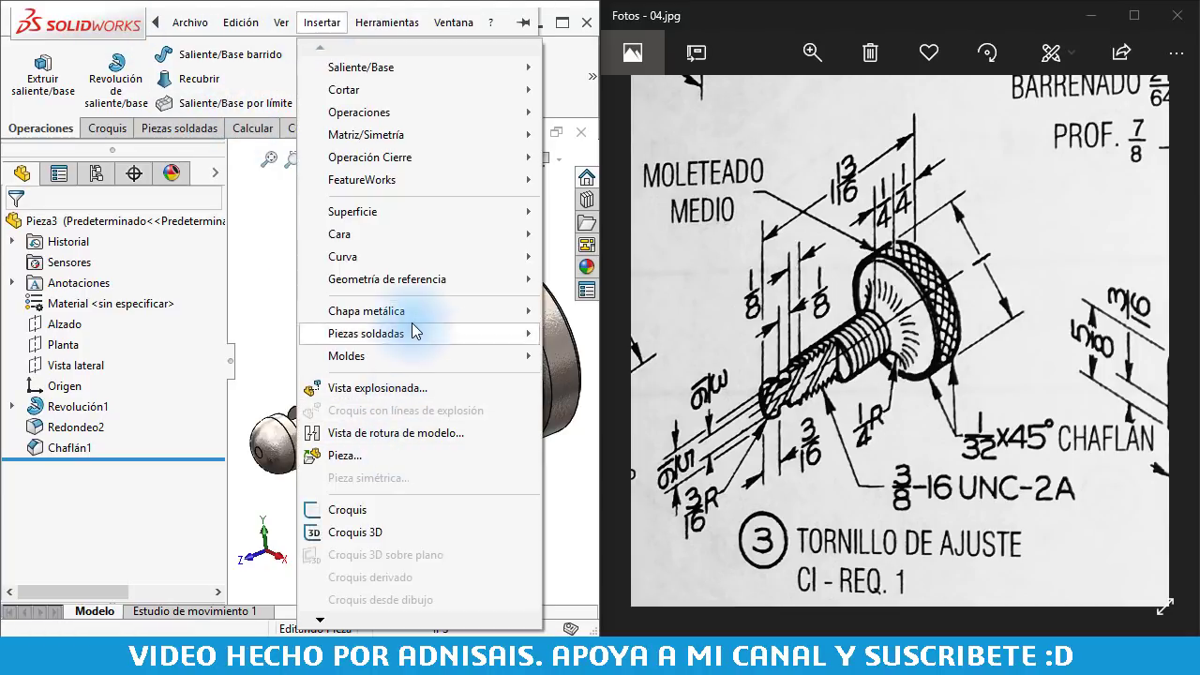
click(423, 623)
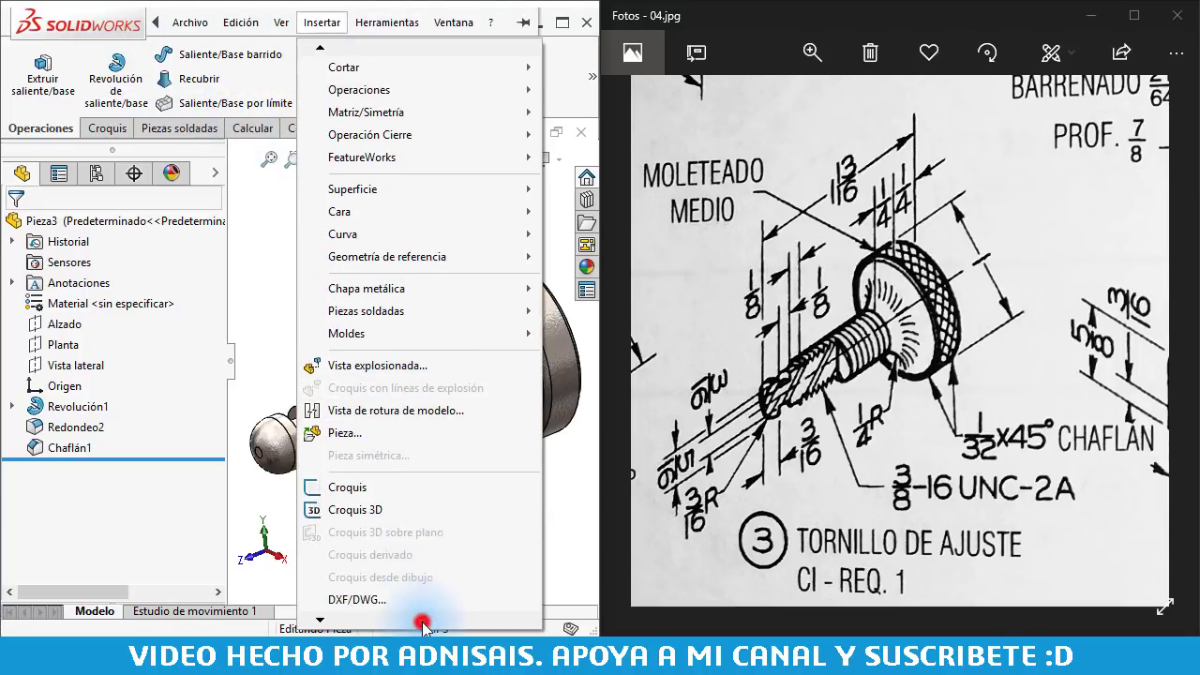
mouse_move(359, 532)
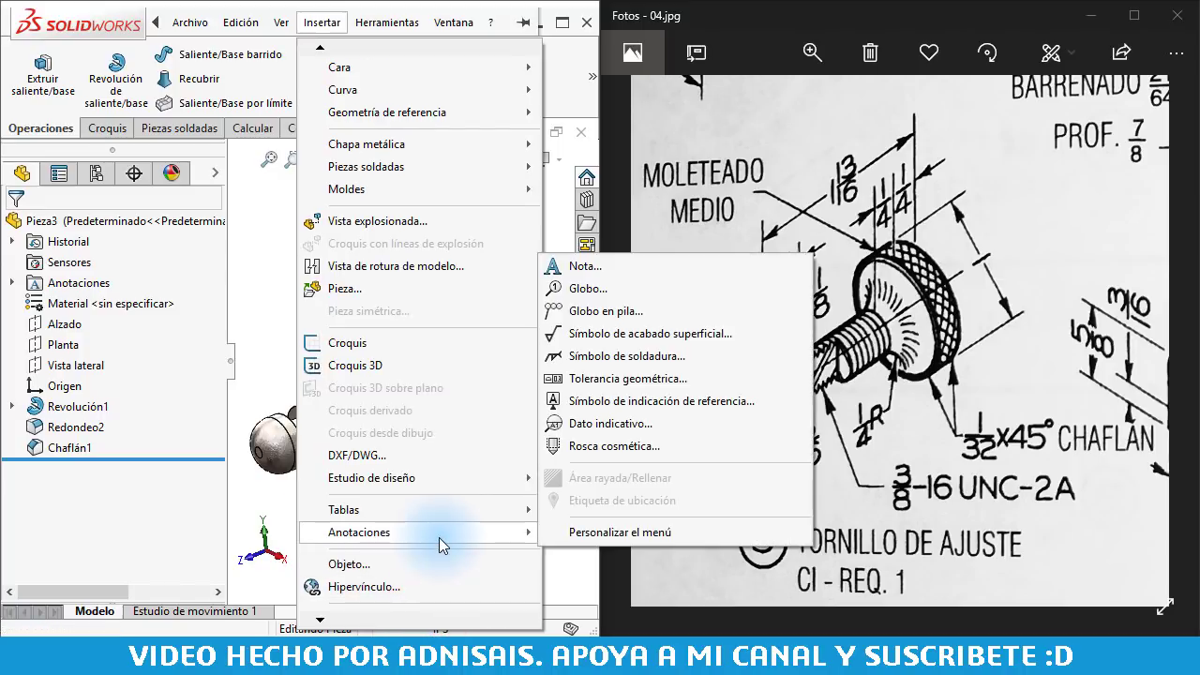
click(623, 448)
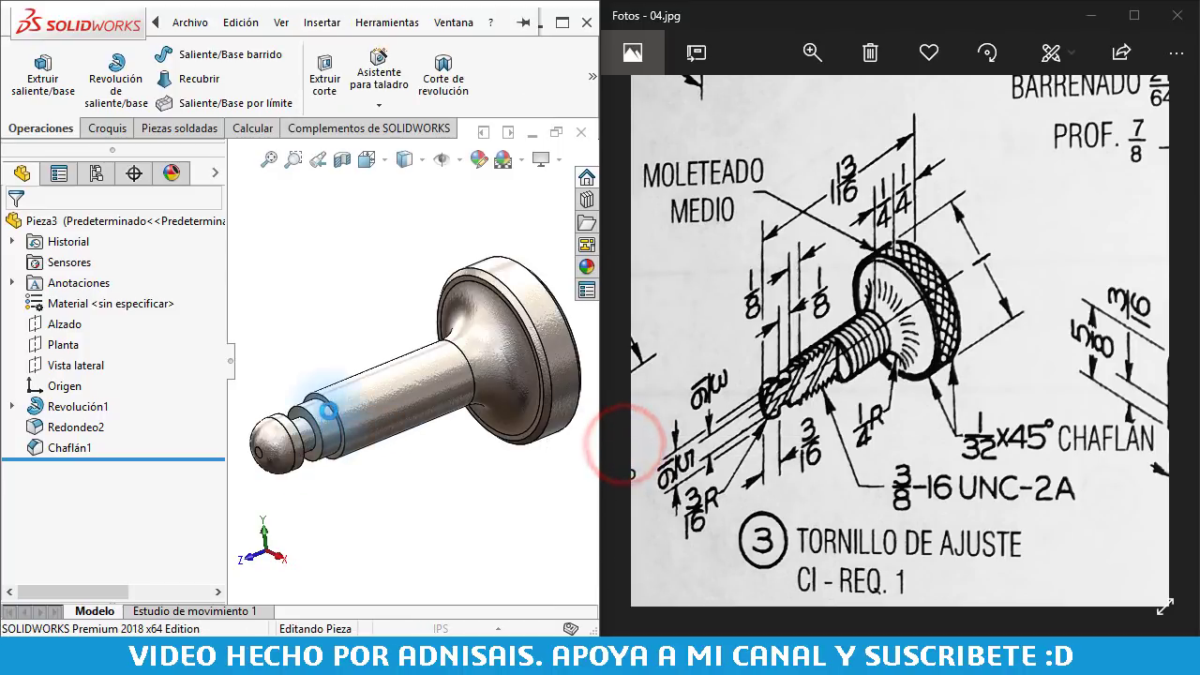
click(330, 405)
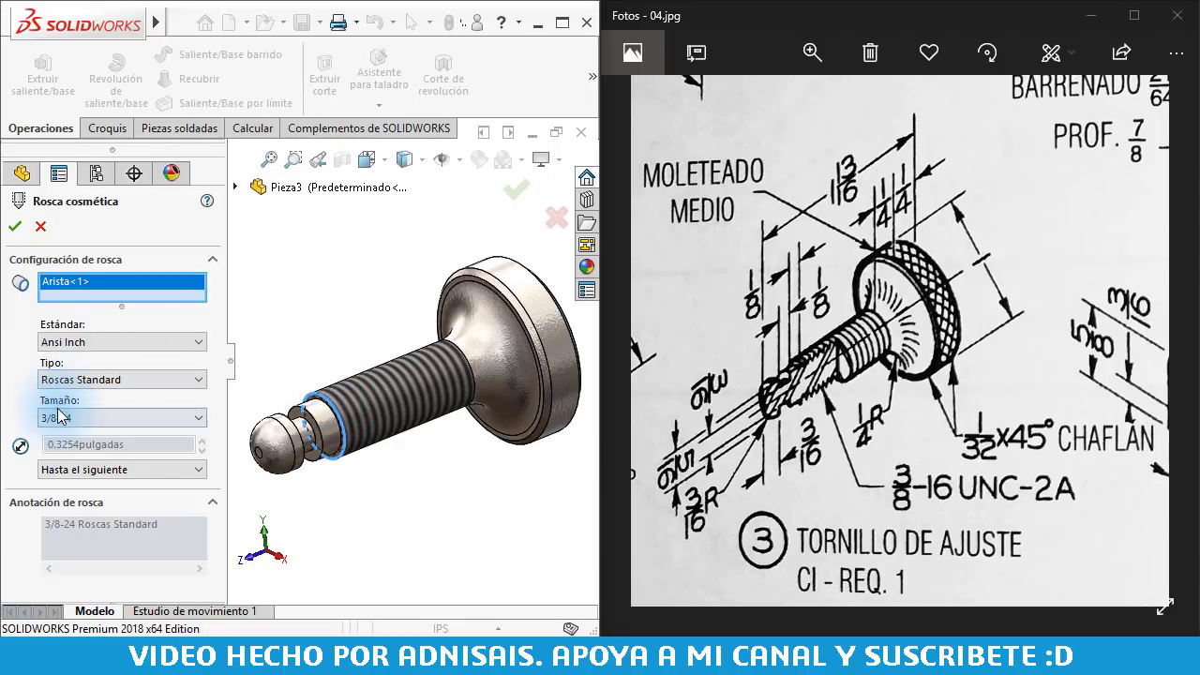
click(93, 420)
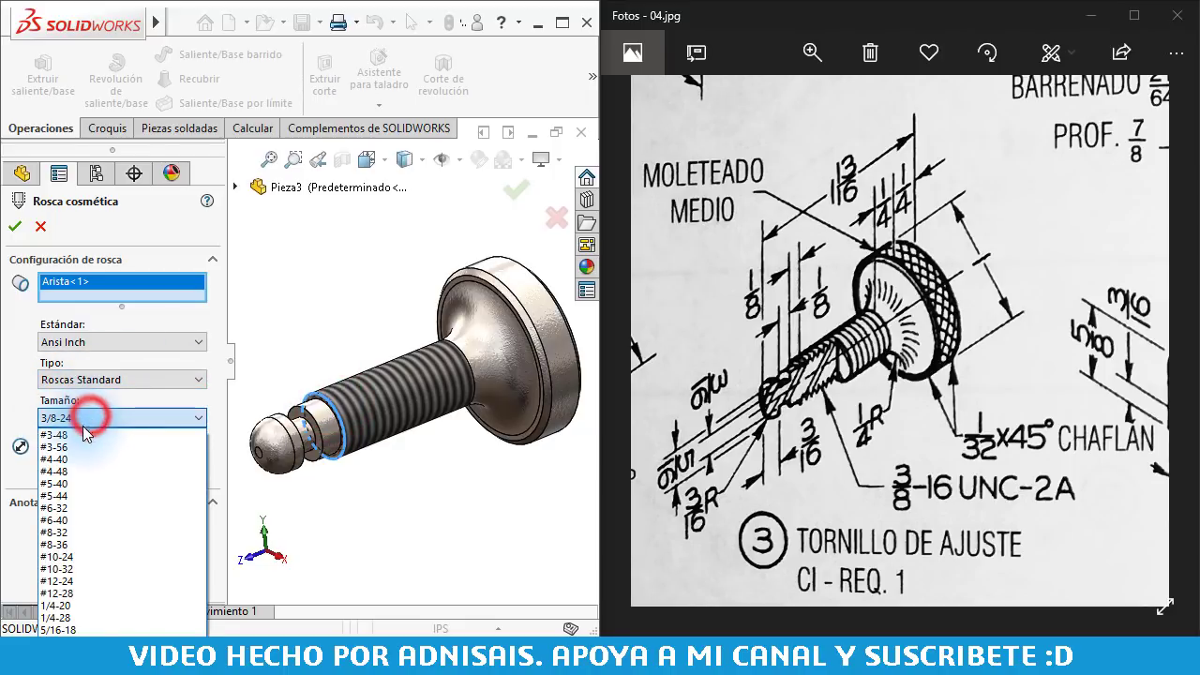
scroll(85, 618, down, 1)
click(85, 618)
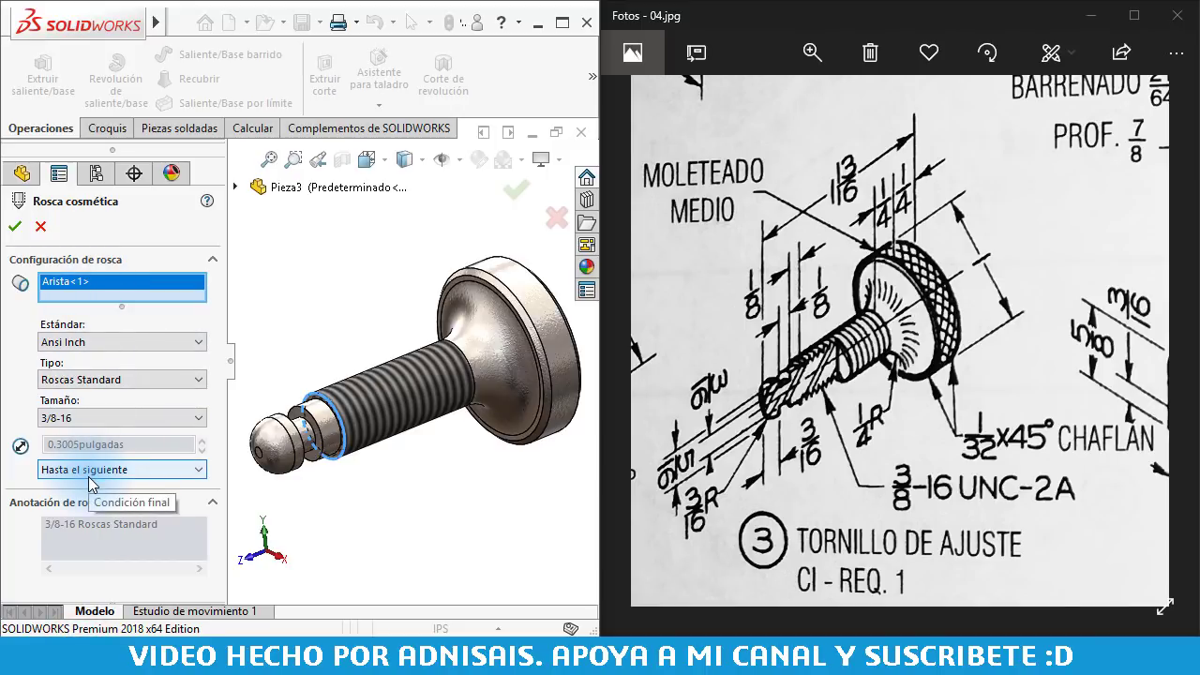
click(17, 228)
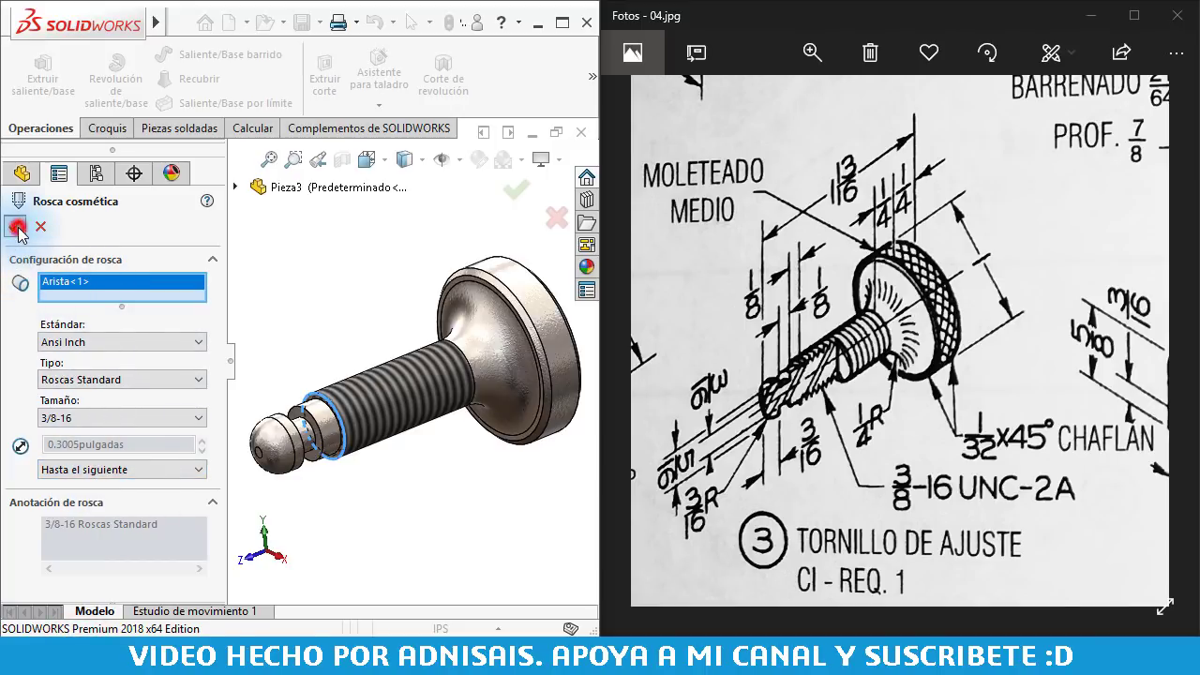
click(316, 286)
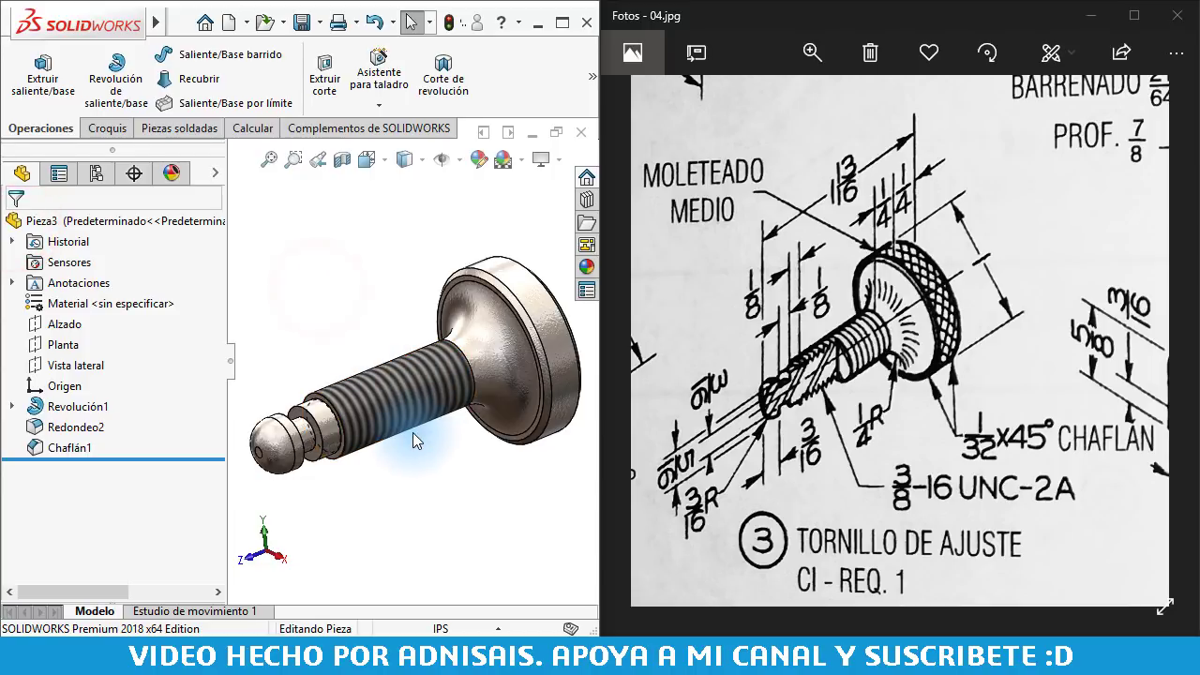
- Open the Appearances library and browse to the Metal > Acero steel appearances
ctrl+middle_drag(527, 316, 457, 328)
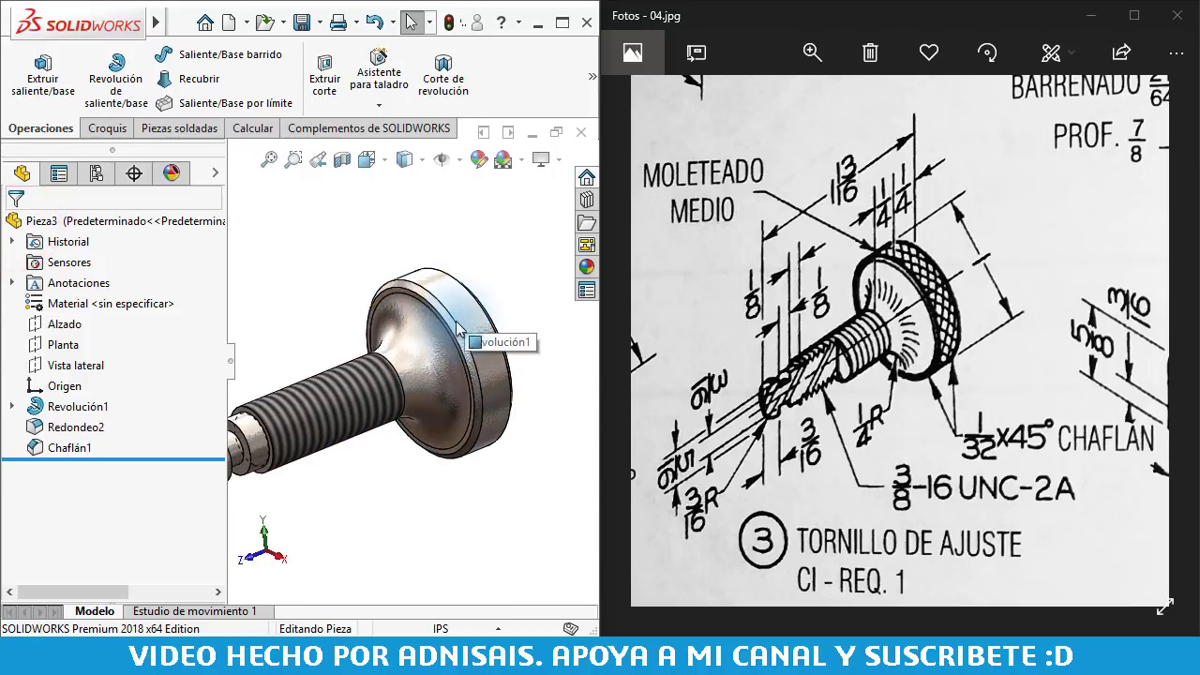
click(456, 328)
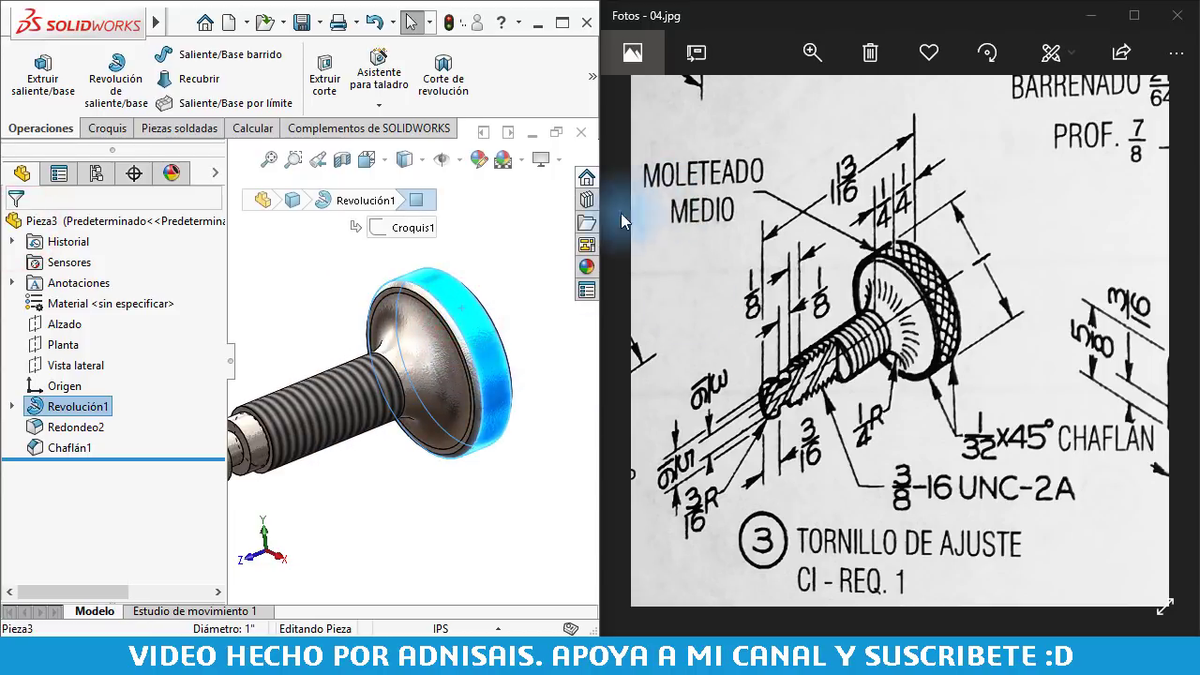
click(498, 262)
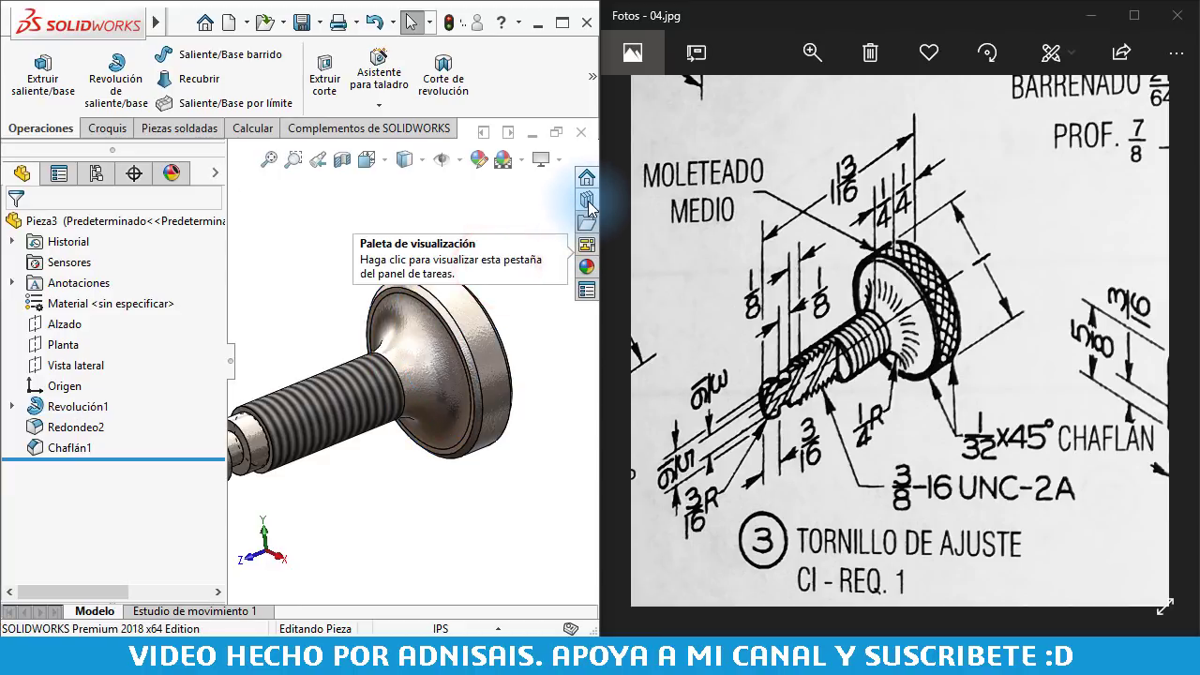
click(587, 266)
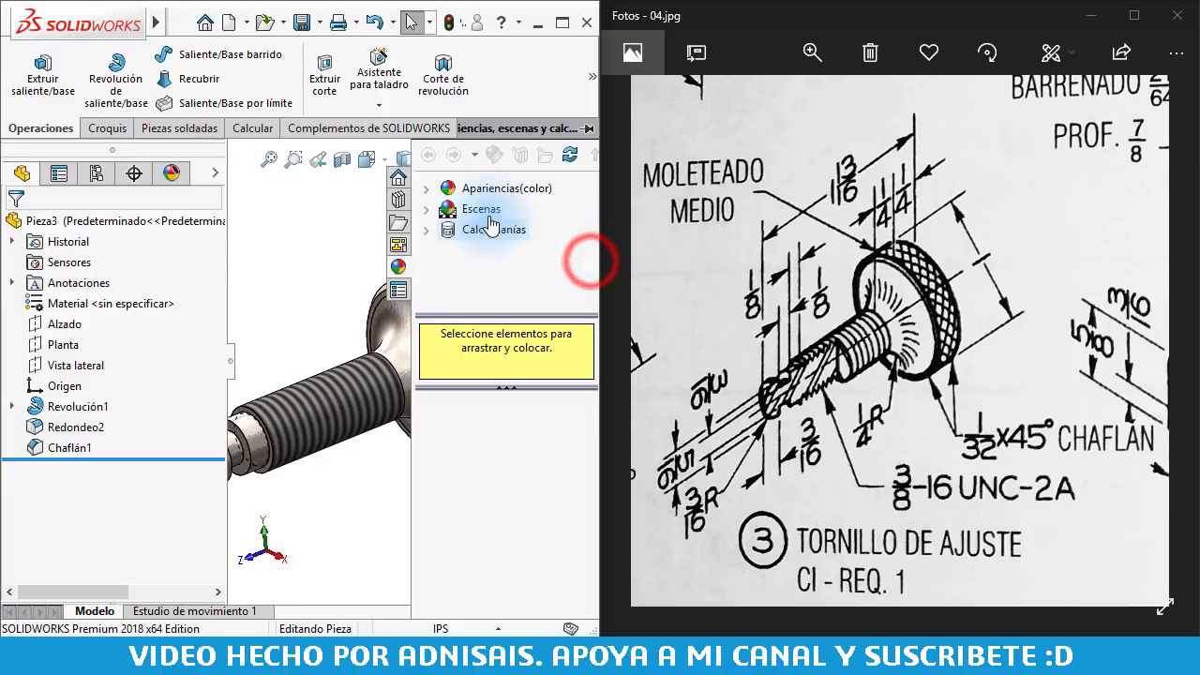
ctrl+middle_drag(336, 373, 244, 404)
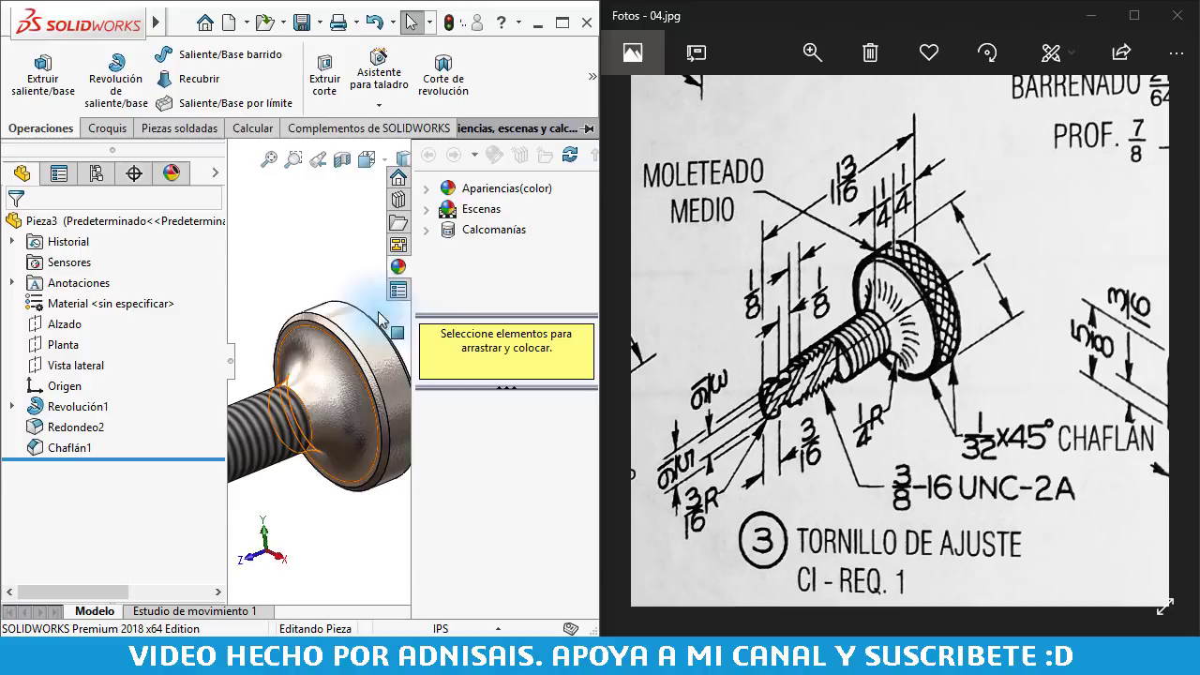
click(437, 188)
click(426, 187)
click(448, 227)
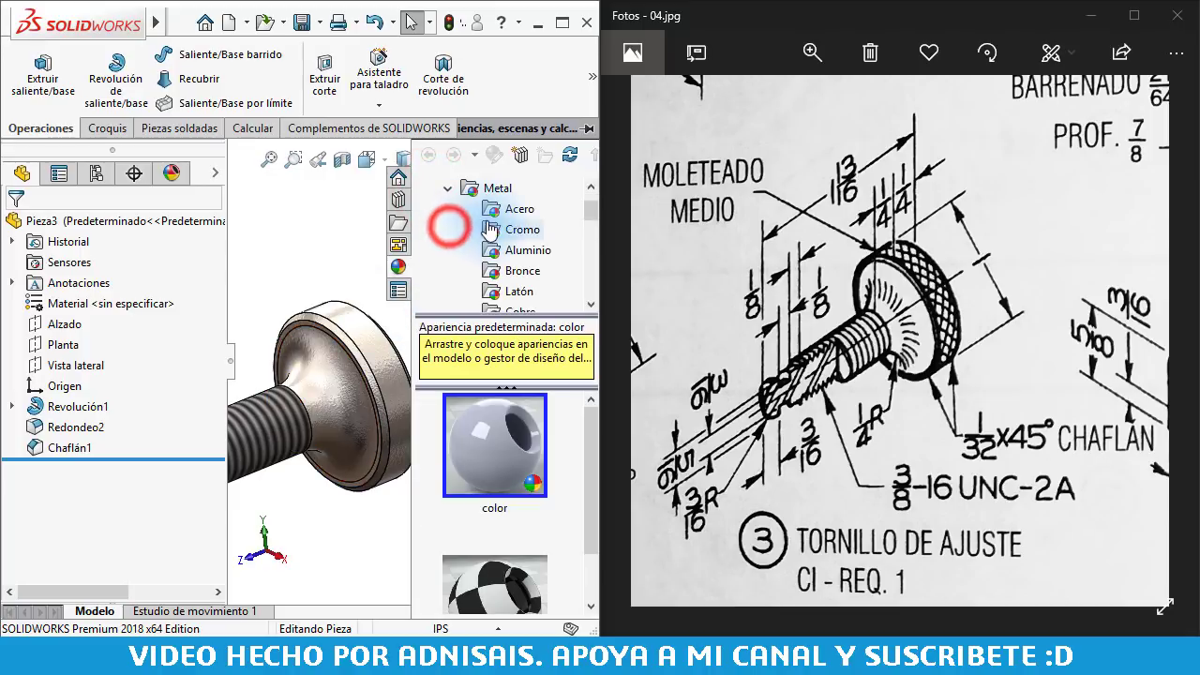
click(496, 210)
drag(588, 414, 590, 584)
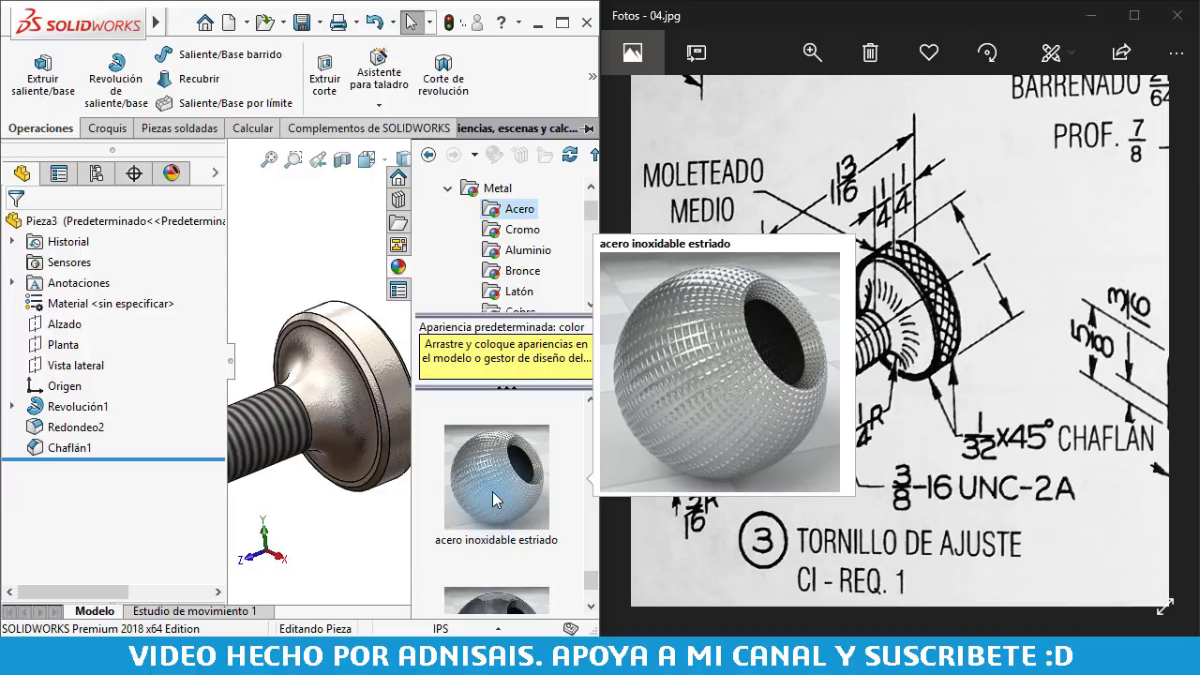
- Apply 'acero inoxidable estriado' to the head's outer rim face only, then inspect it in isometric view
drag(492, 491, 379, 376)
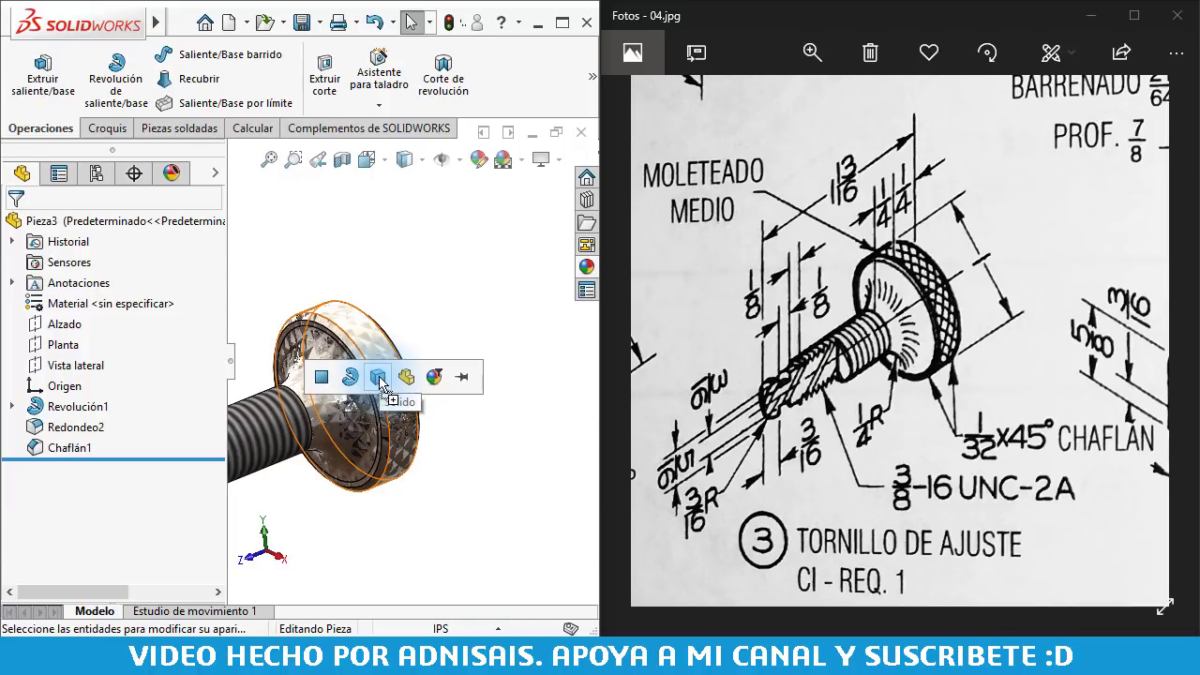
click(323, 377)
mouse_move(324, 379)
middle_down()
mouse_move(411, 376)
mouse_move(303, 362)
mouse_move(313, 322)
mouse_move(296, 349)
mouse_move(354, 335)
middle_up()
scroll(300, 310, down, 3)
scroll(347, 333, up, 3)
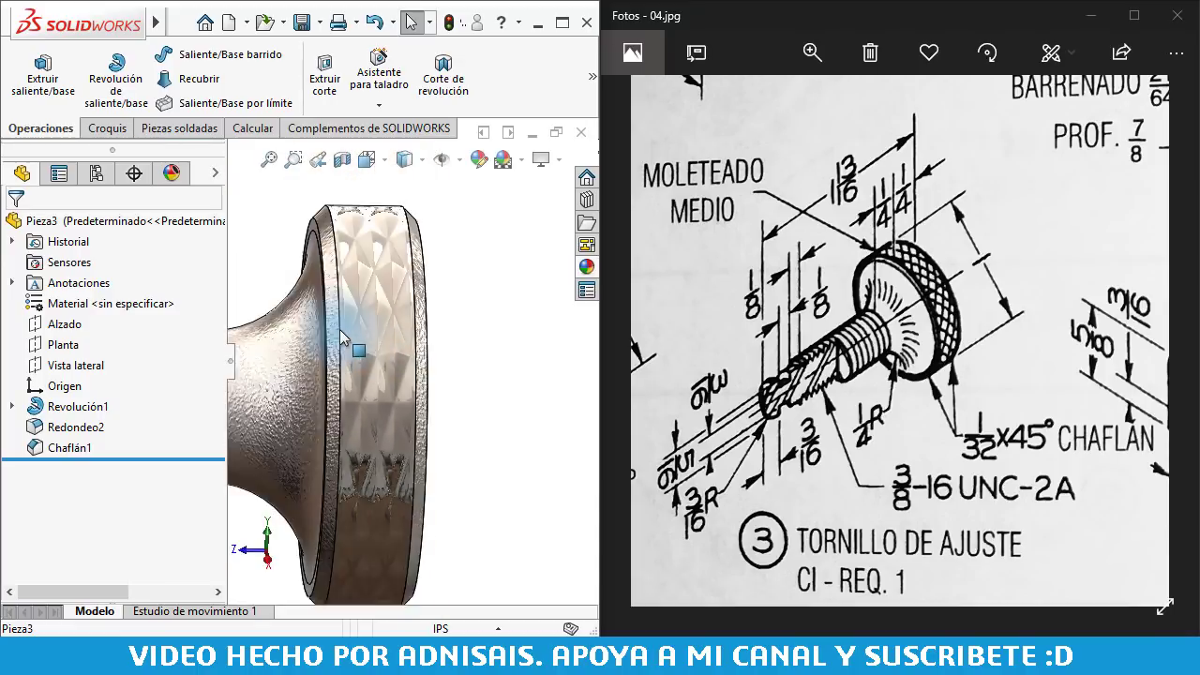
middle_drag(298, 276, 321, 358)
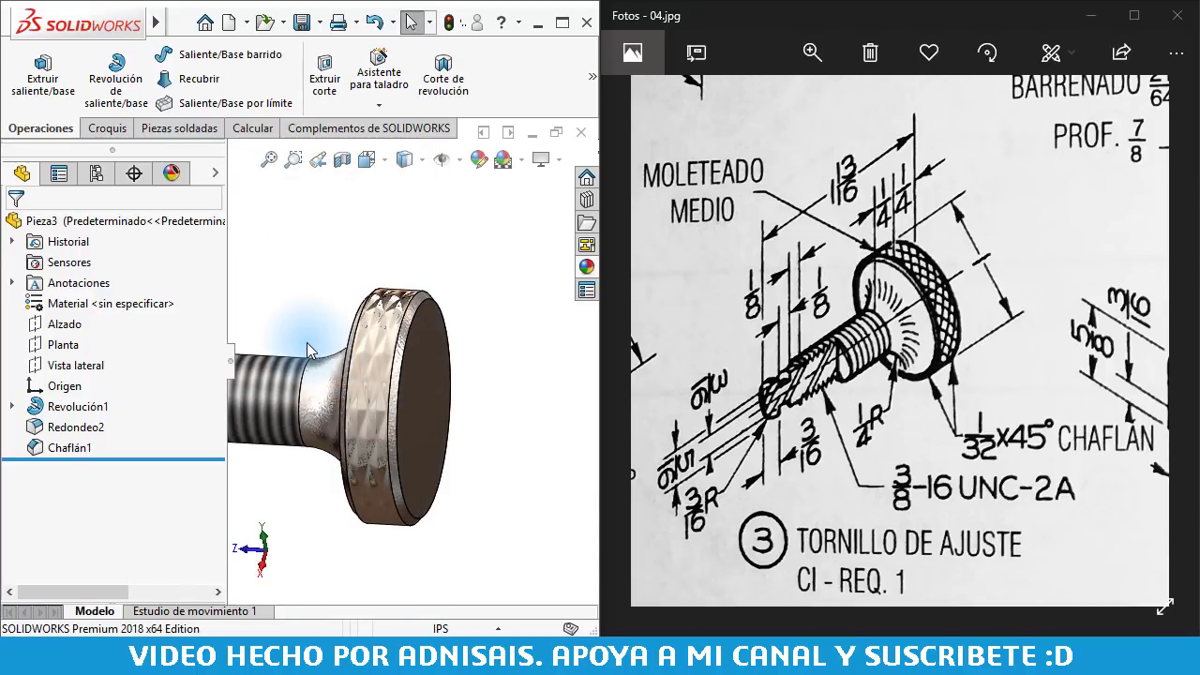
mouse_move(310, 351)
middle_down()
mouse_move(481, 359)
mouse_move(393, 314)
middle_up()
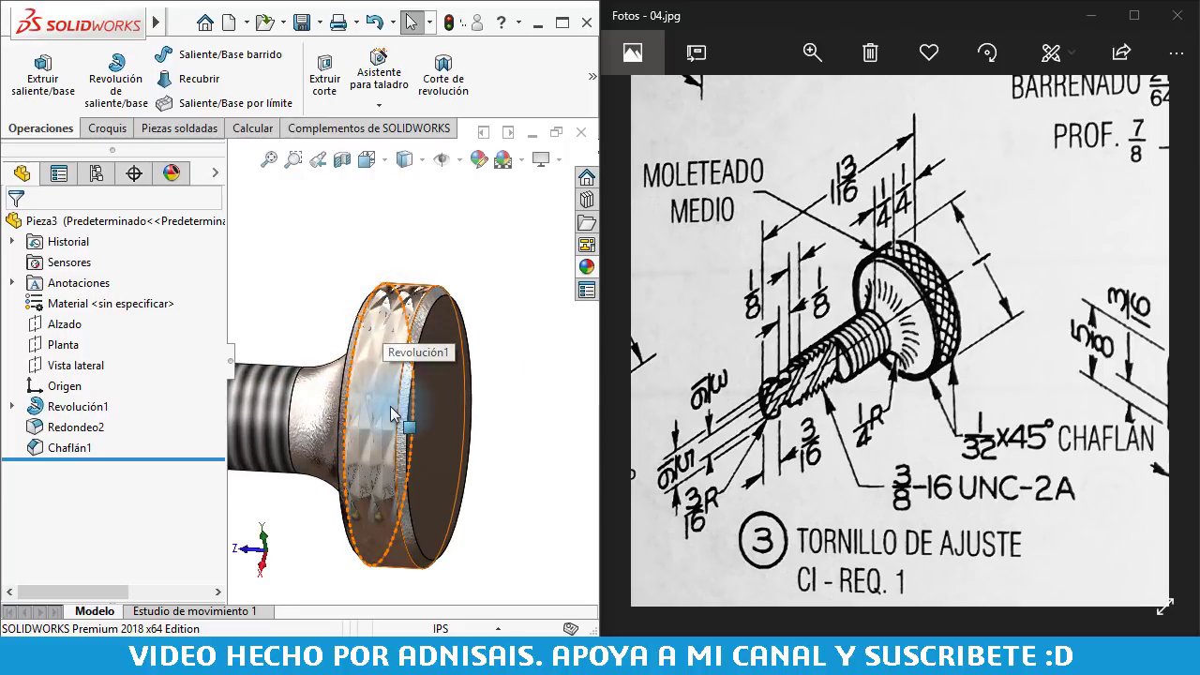
scroll(407, 403, up, 2)
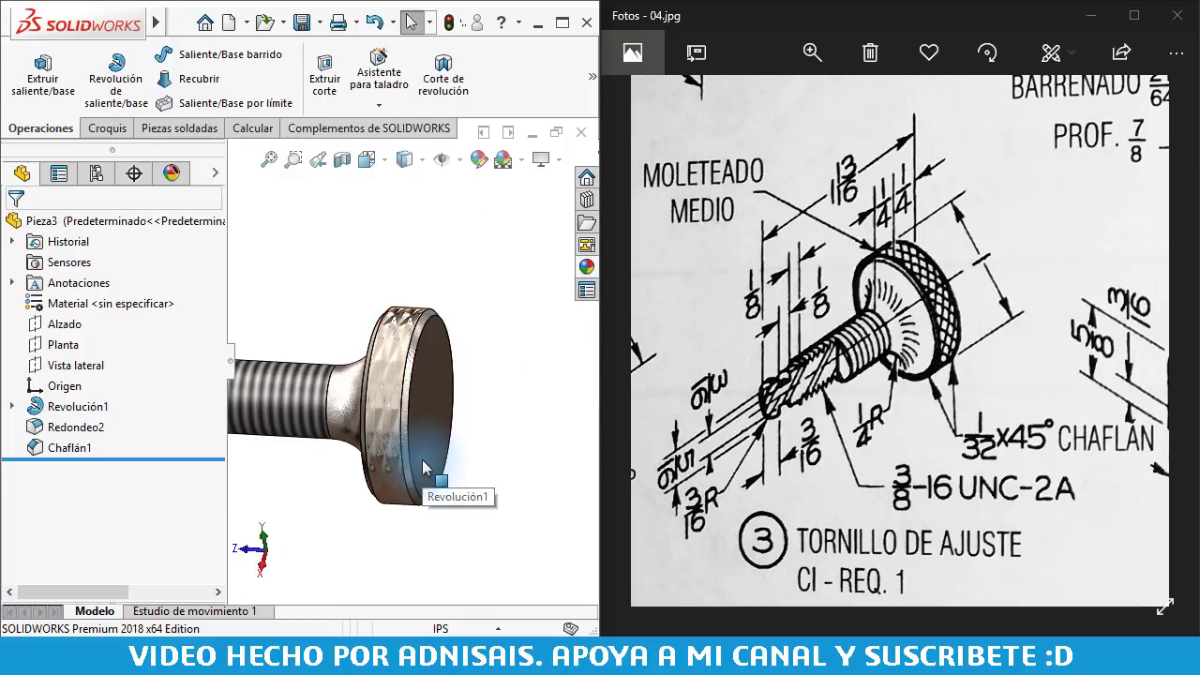
key(ctrl+7)
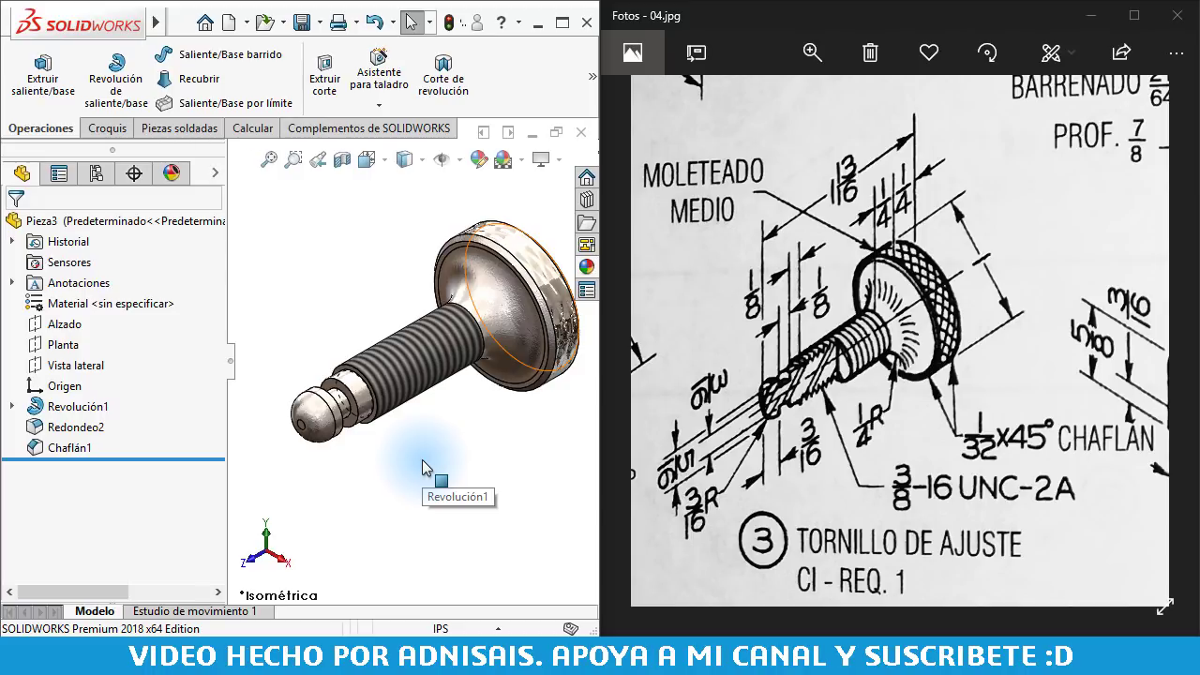
click(309, 285)
click(305, 23)
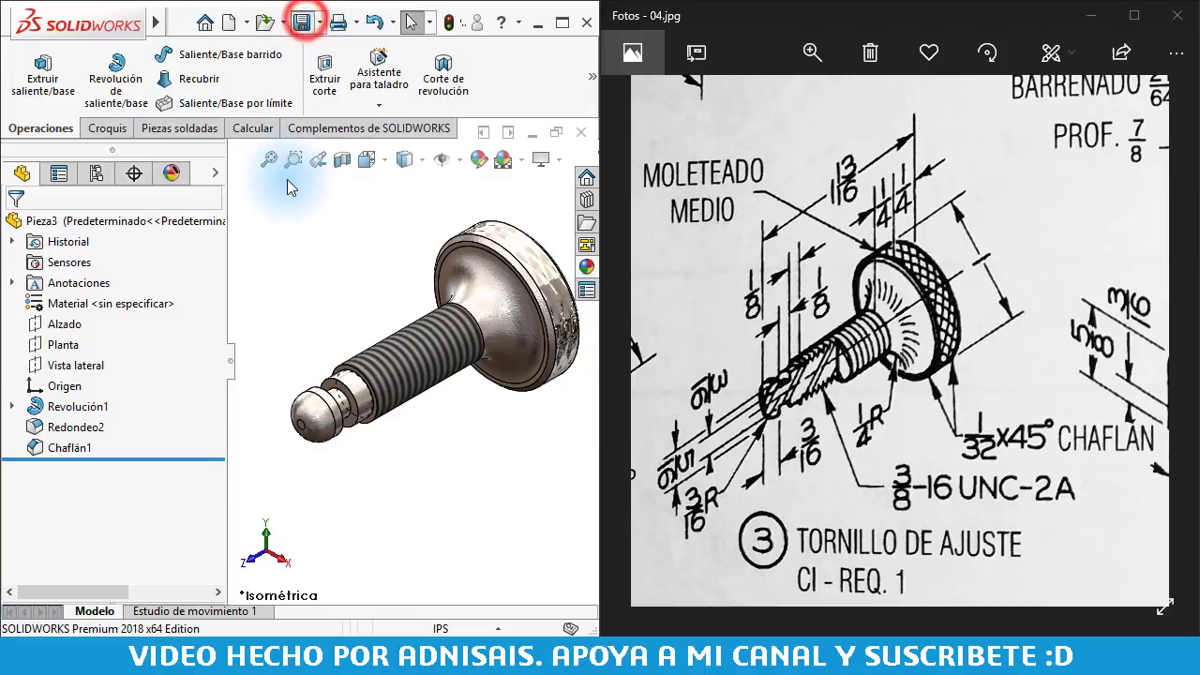
text(9090909-)
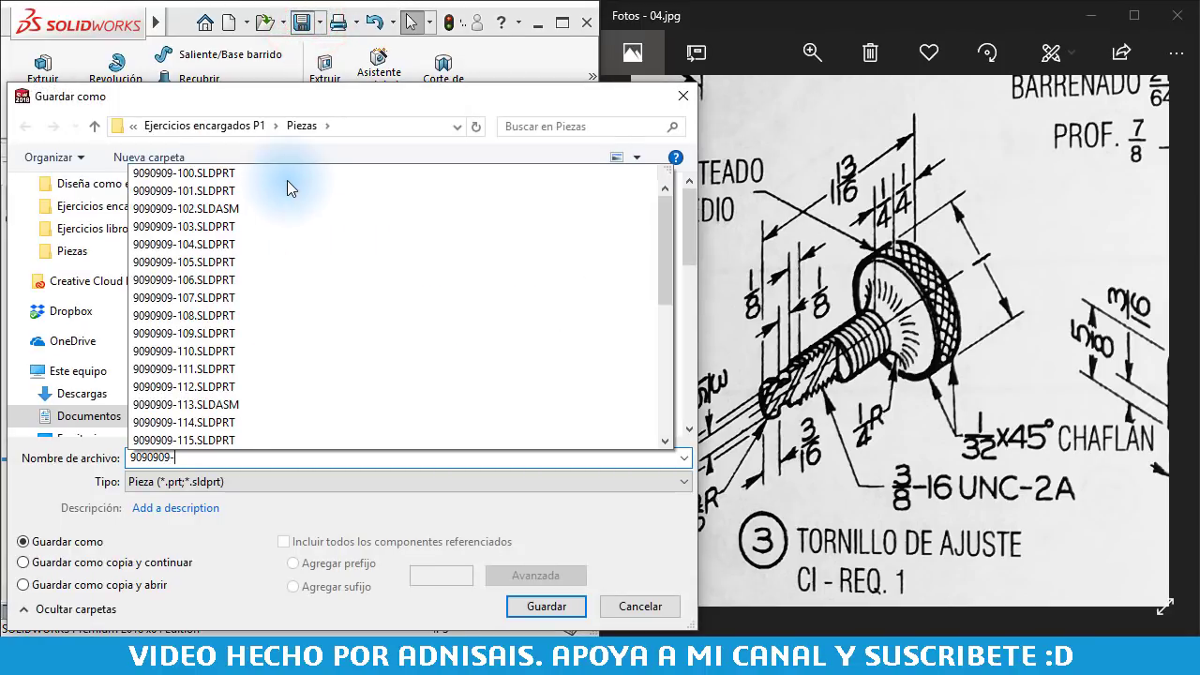
text(116)
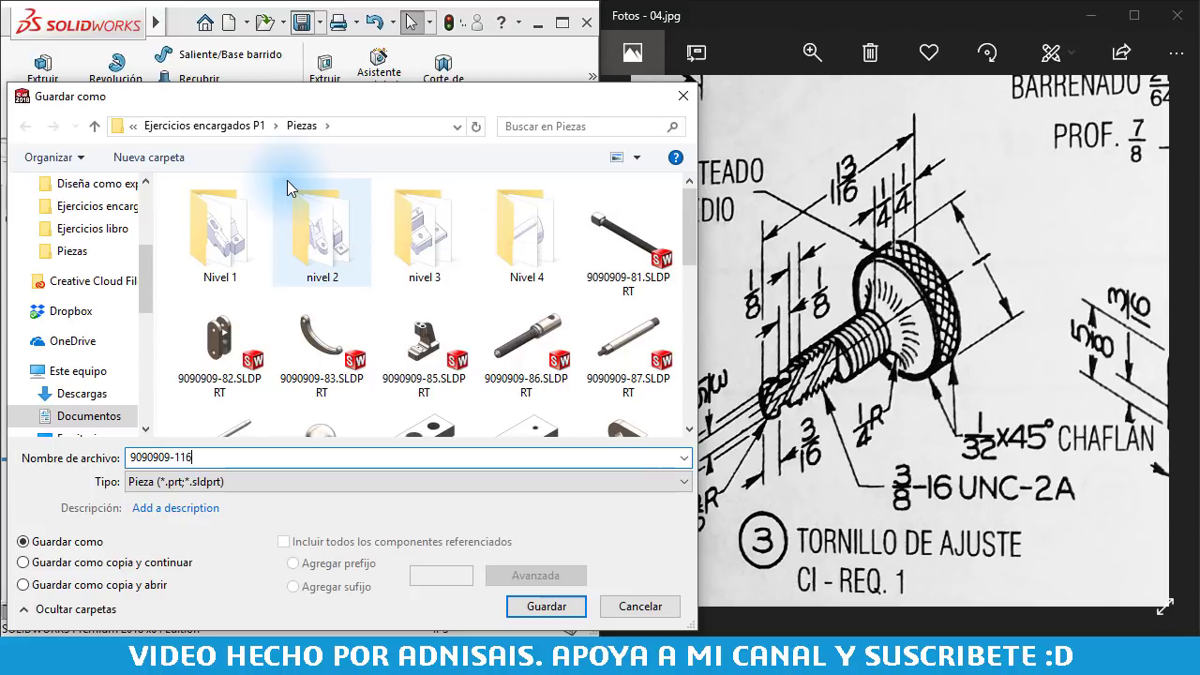
key(Return)
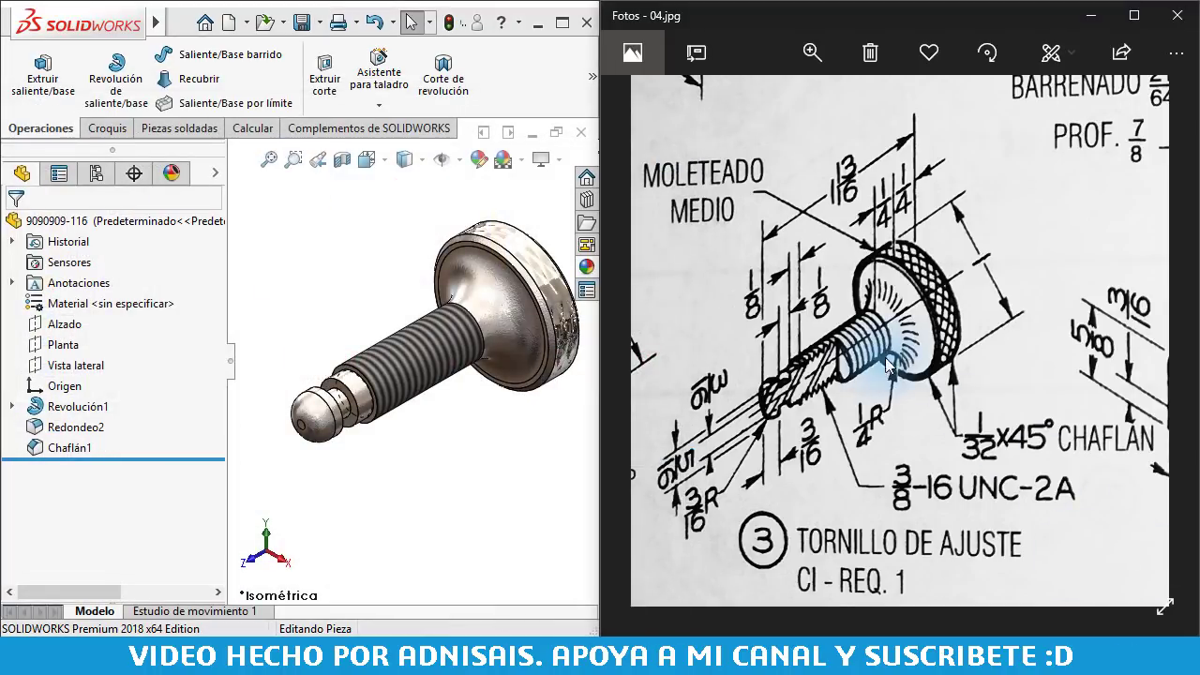
- Create a new empty part from the Pulgadas template
drag(885, 357, 1036, 314)
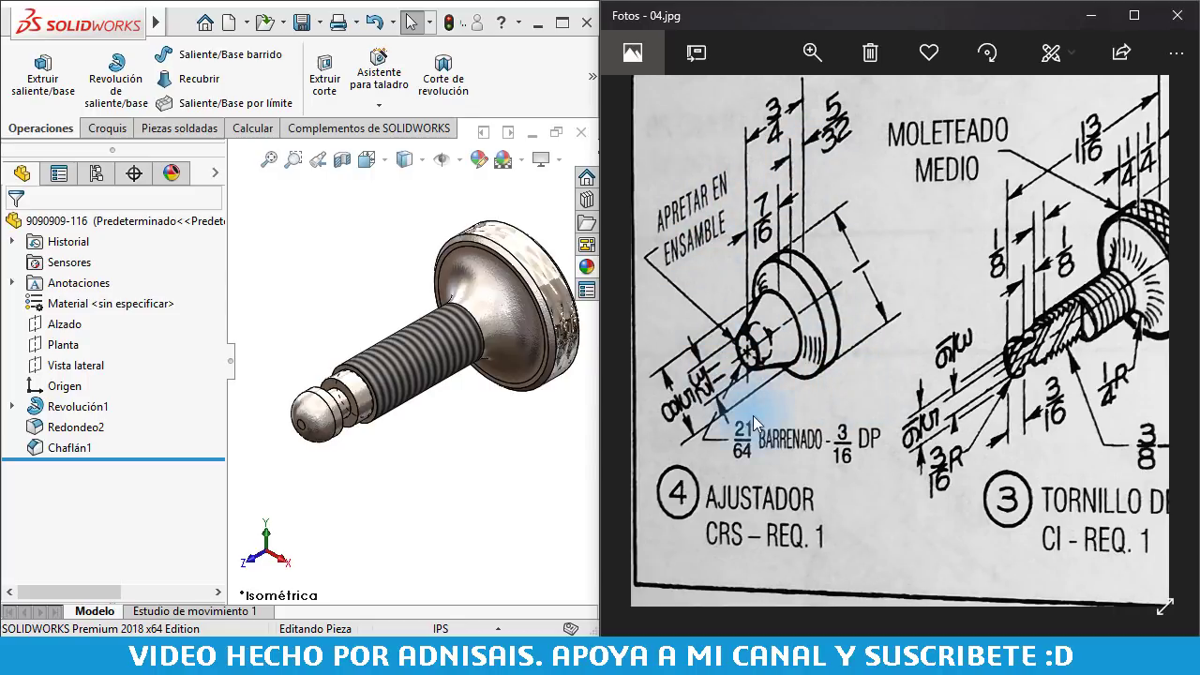
click(391, 254)
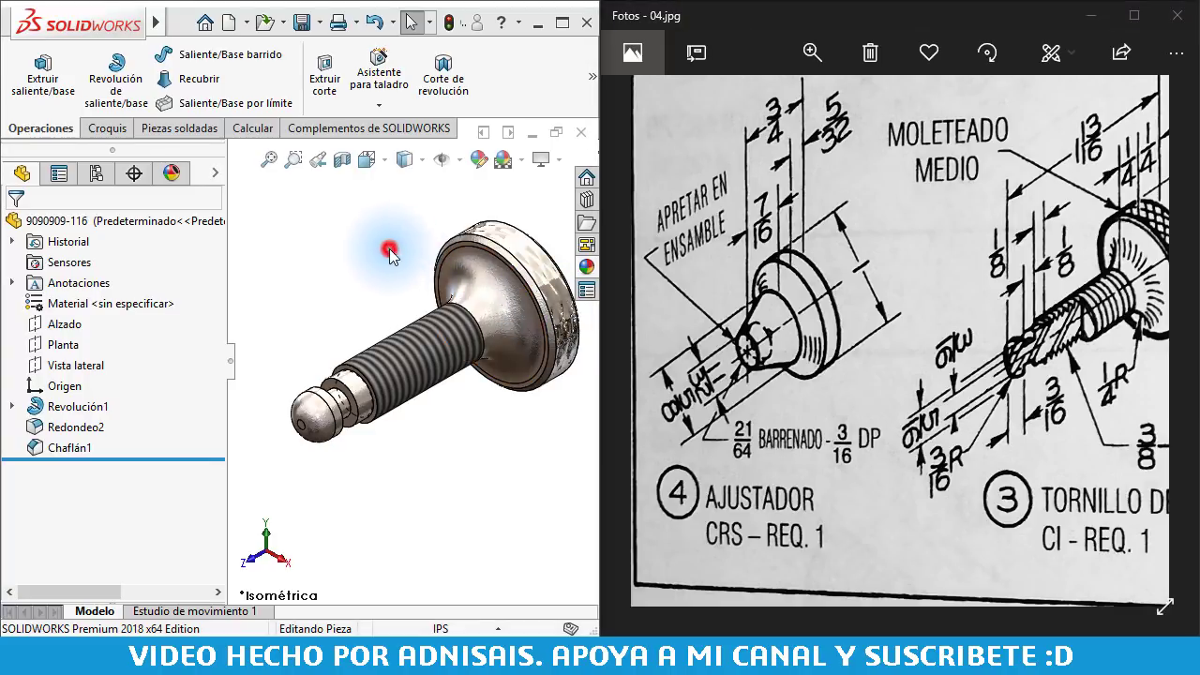
click(199, 26)
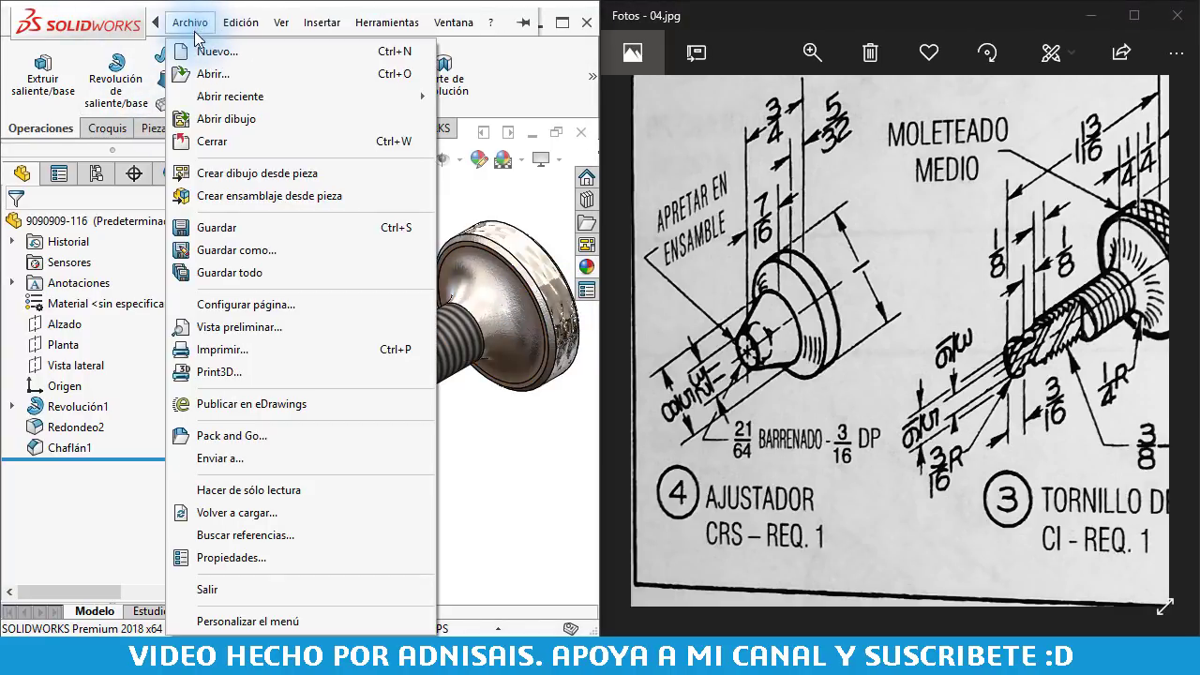
click(248, 55)
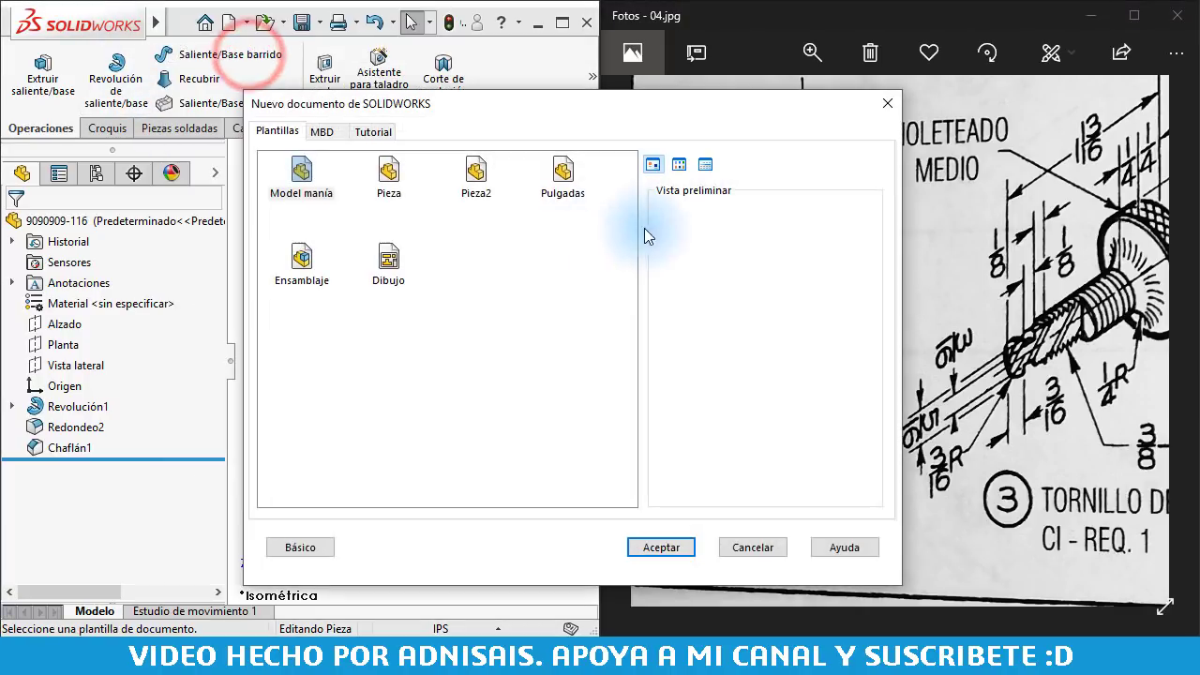
click(563, 176)
double_click(560, 197)
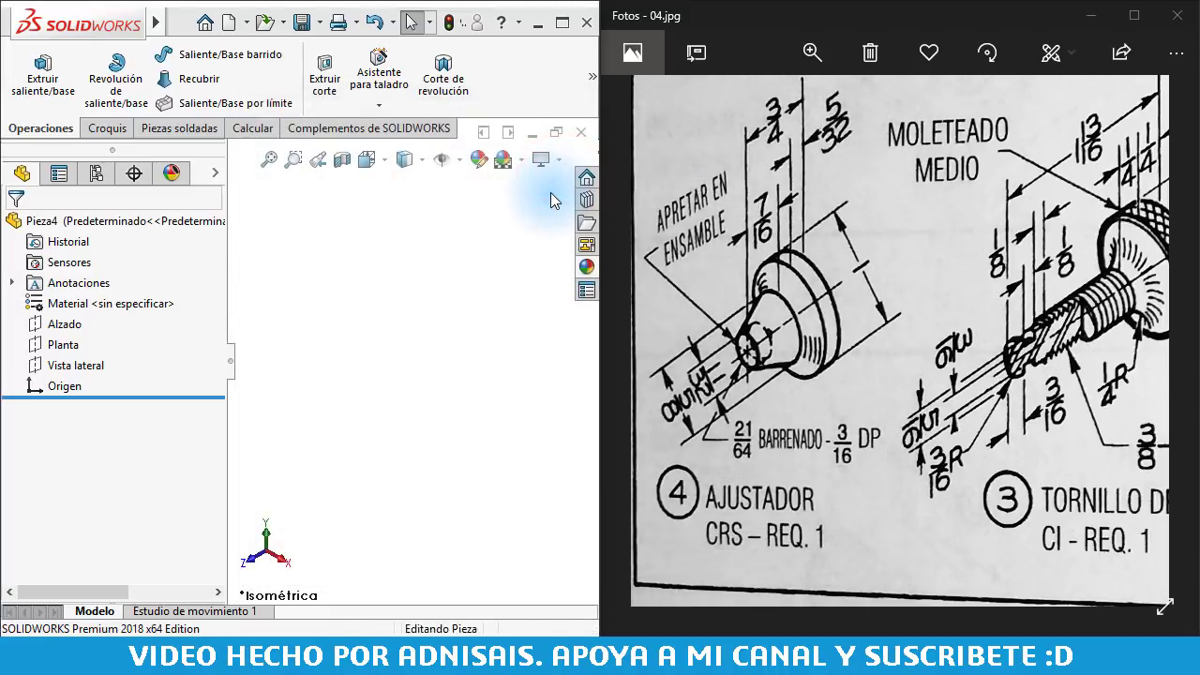
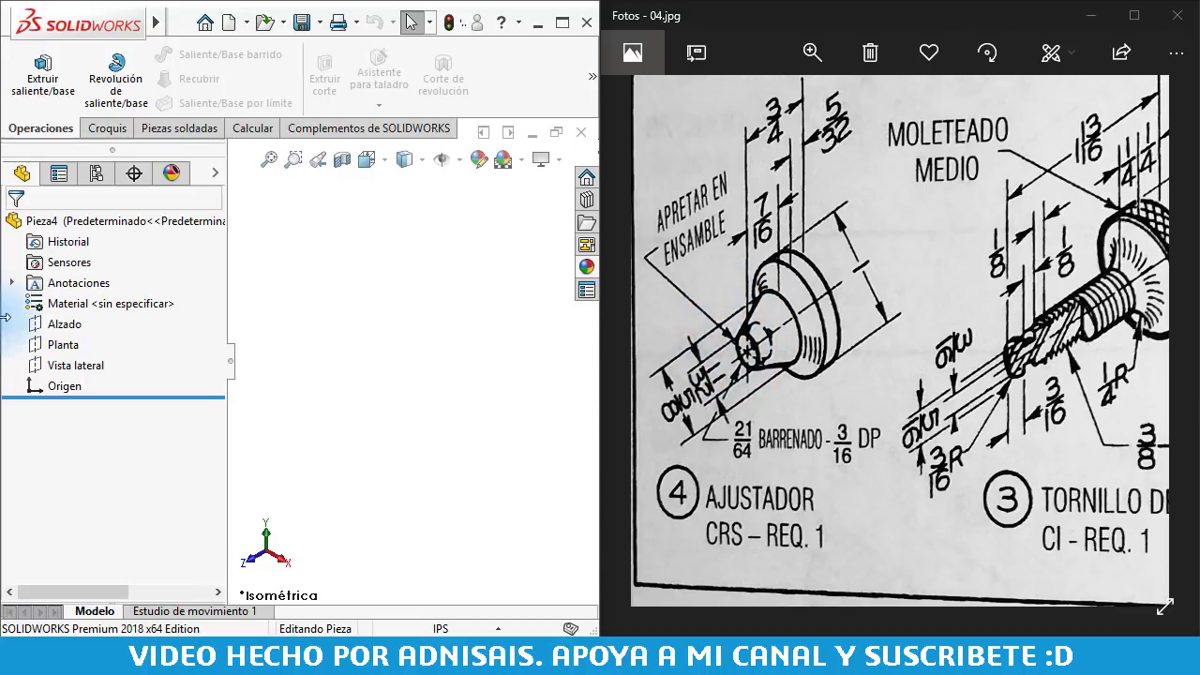
- Start a sketch on Vista lateral and draw a horizontal centerline leftward from the origin
click(75, 368)
click(88, 334)
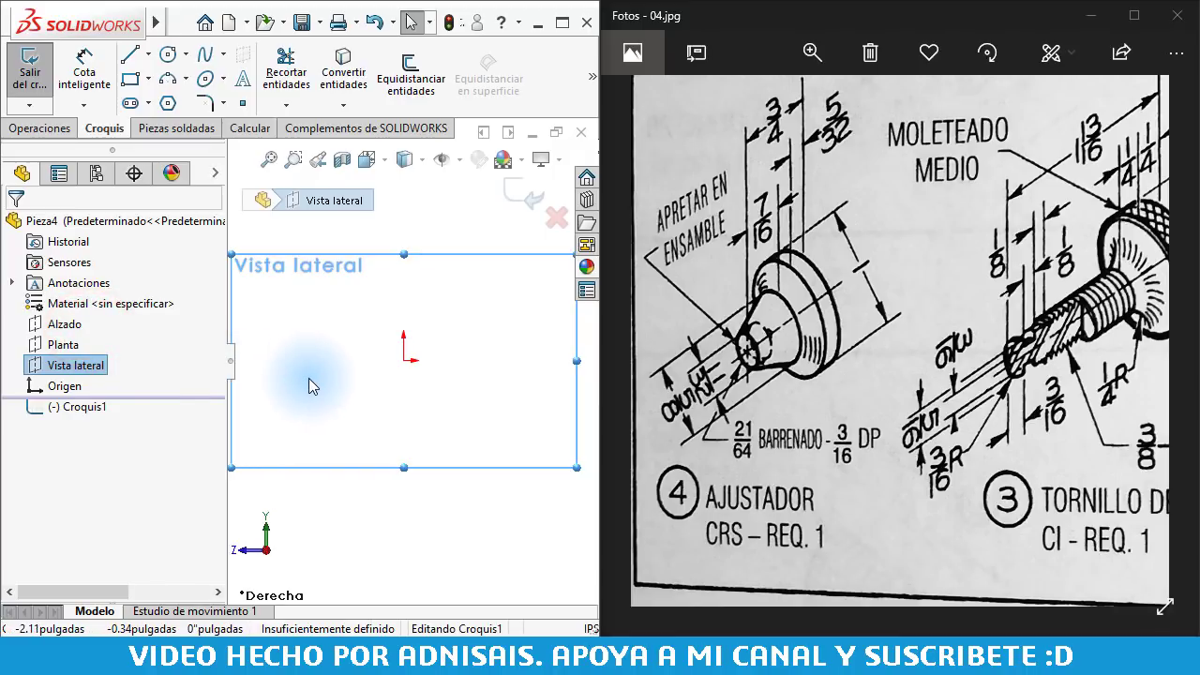
click(147, 53)
click(140, 100)
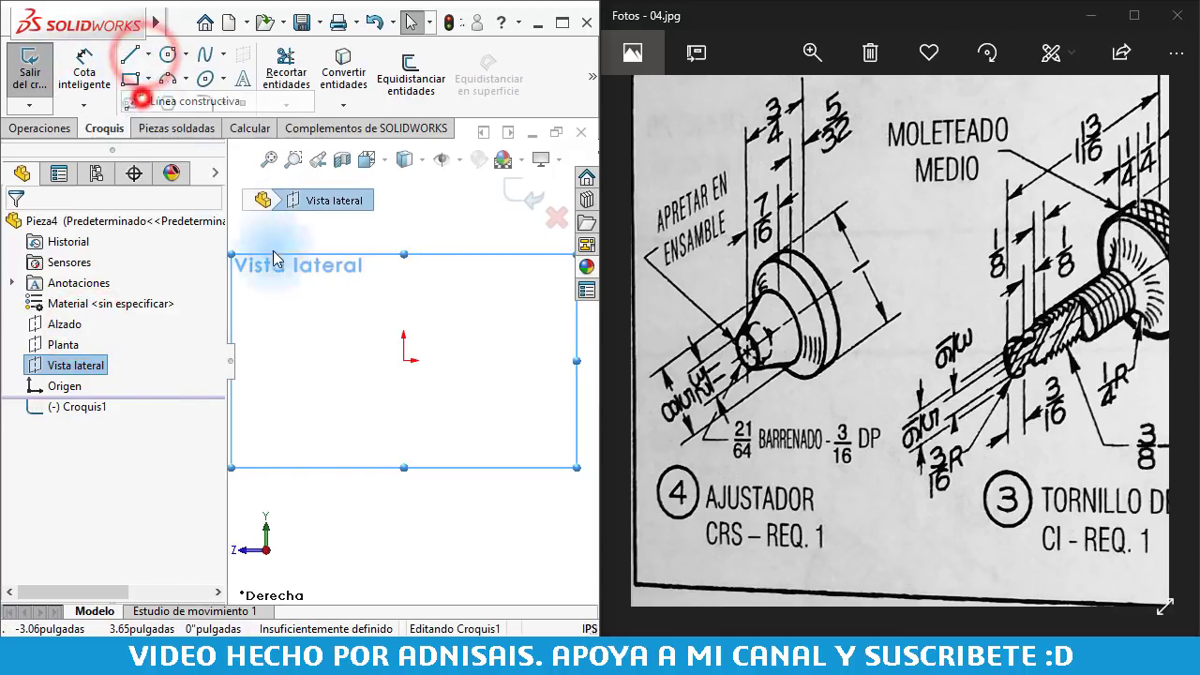
click(404, 360)
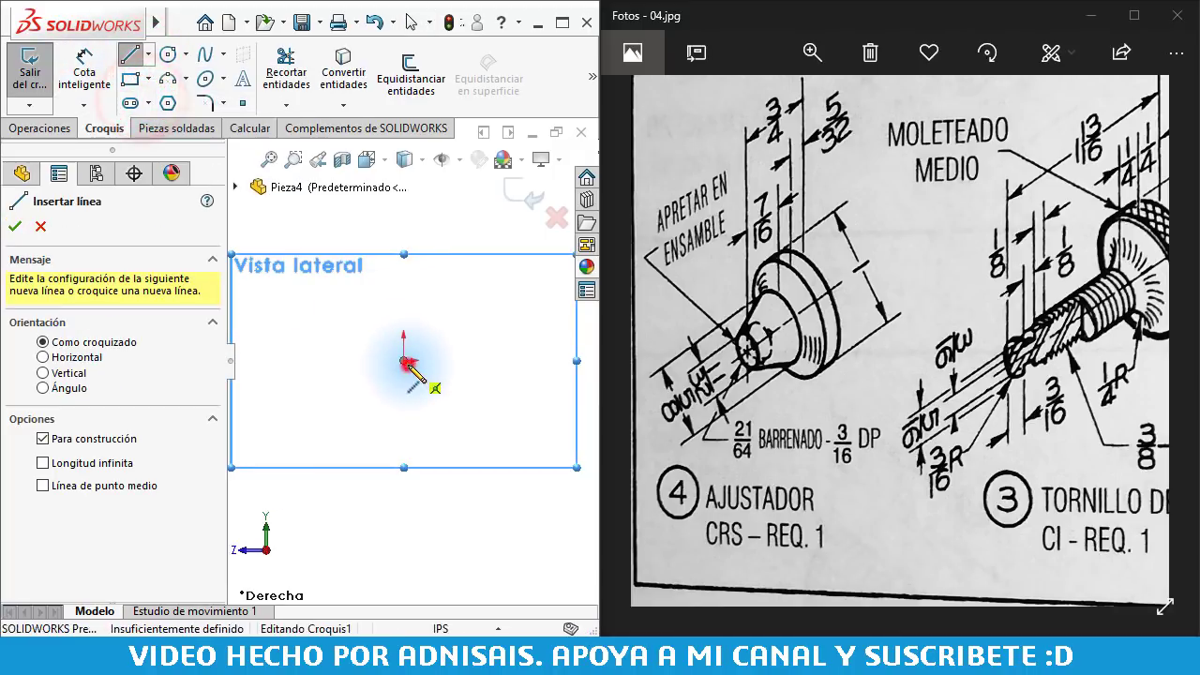
click(258, 359)
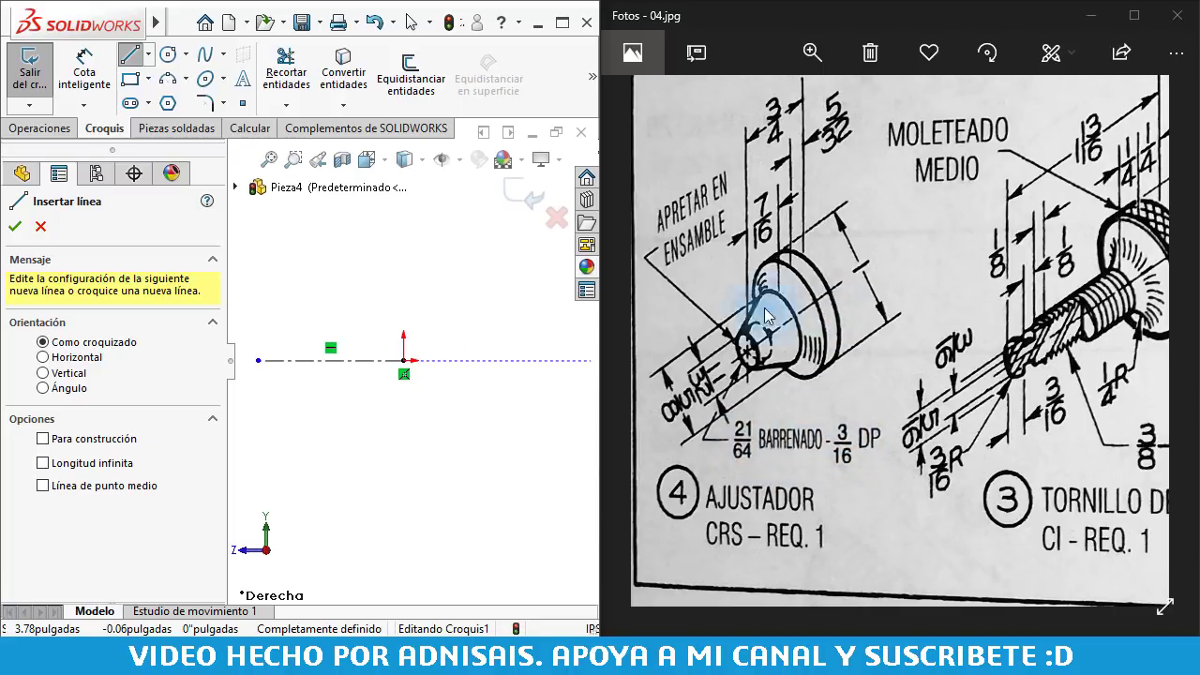
- Draw the stepped outline with the long sloped edge from the origin above the centerline
click(404, 360)
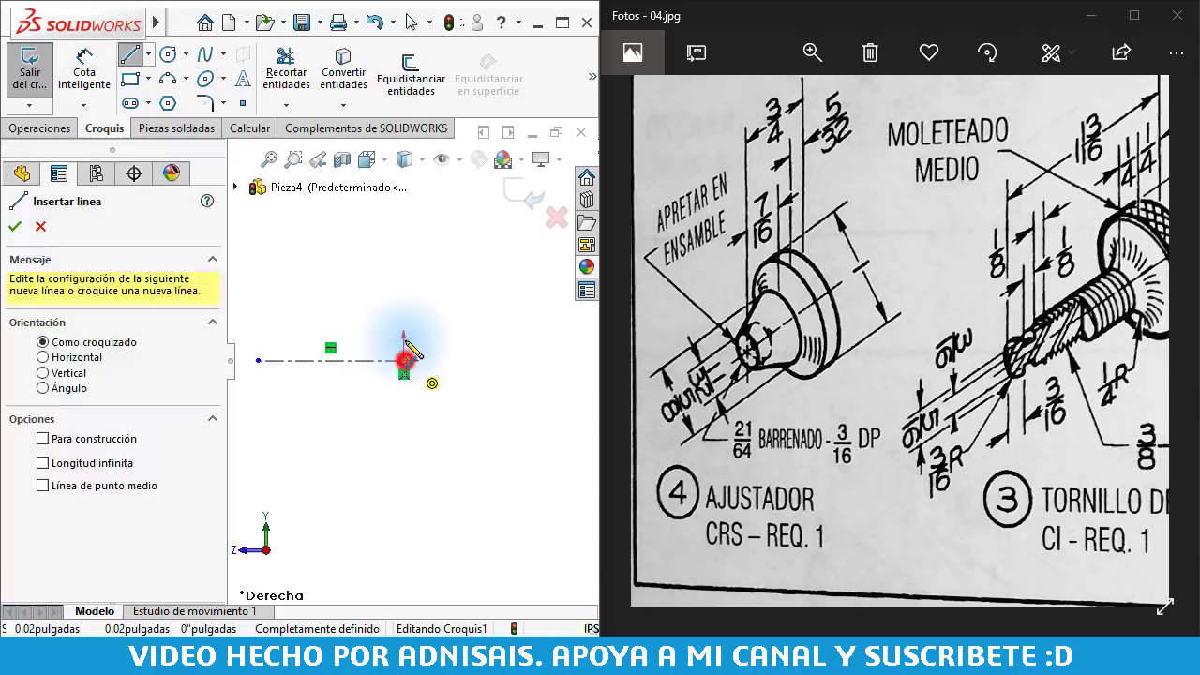
click(404, 272)
click(366, 272)
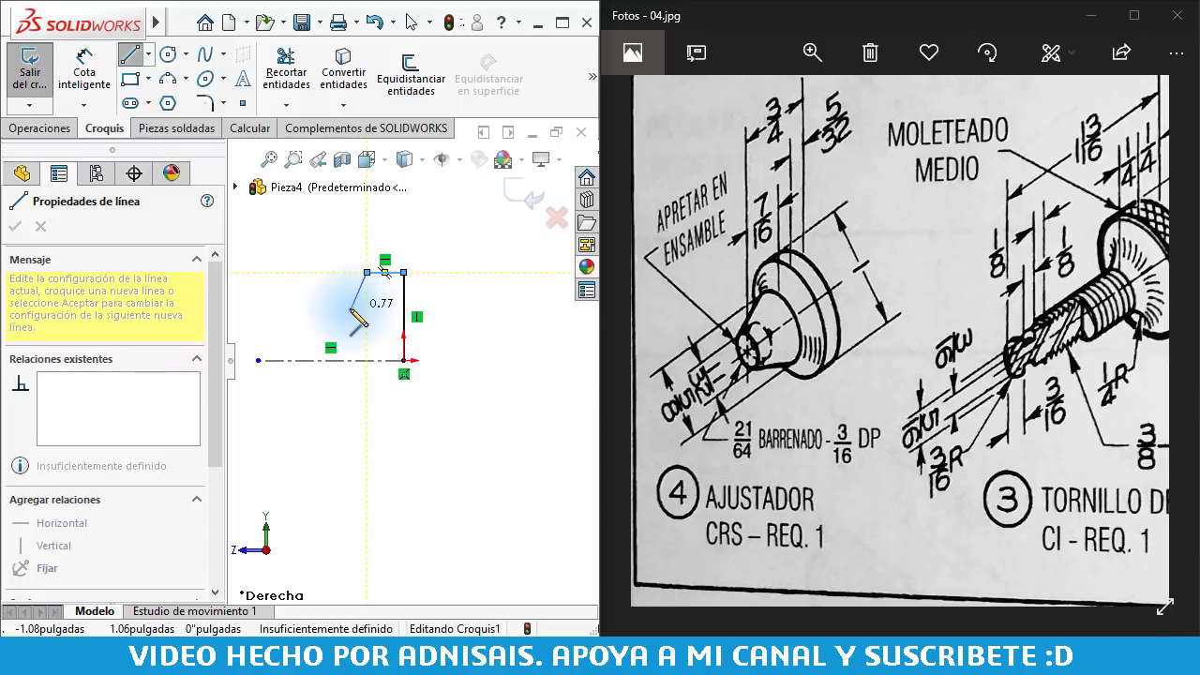
click(348, 309)
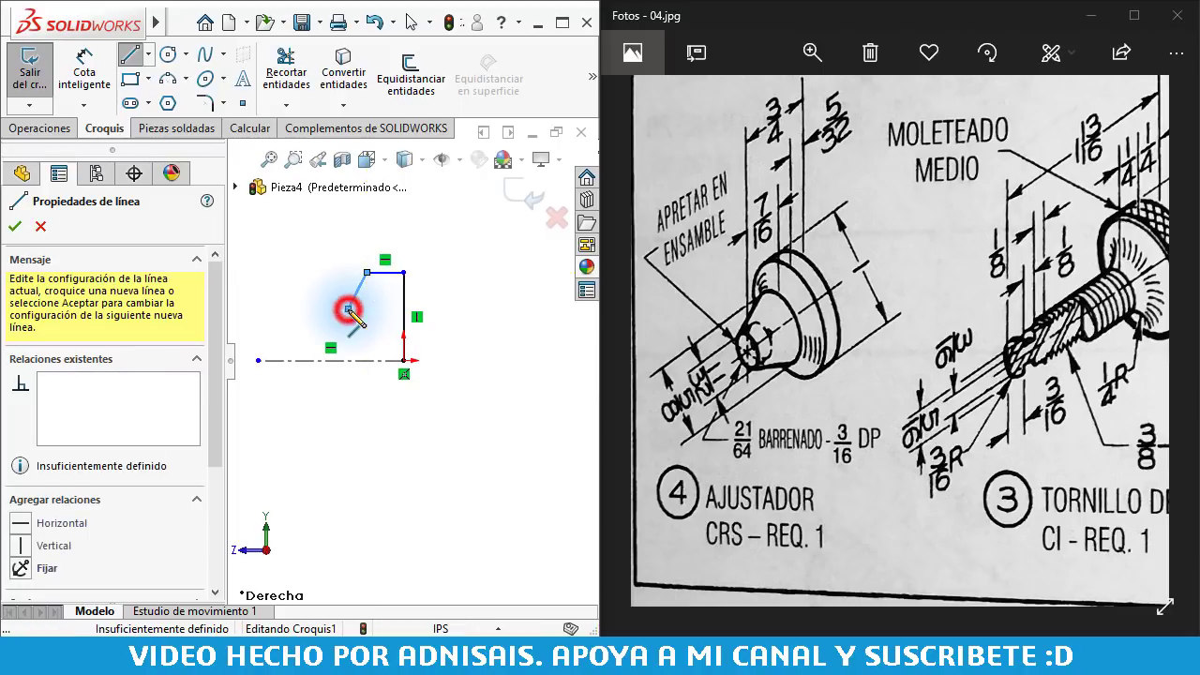
click(273, 333)
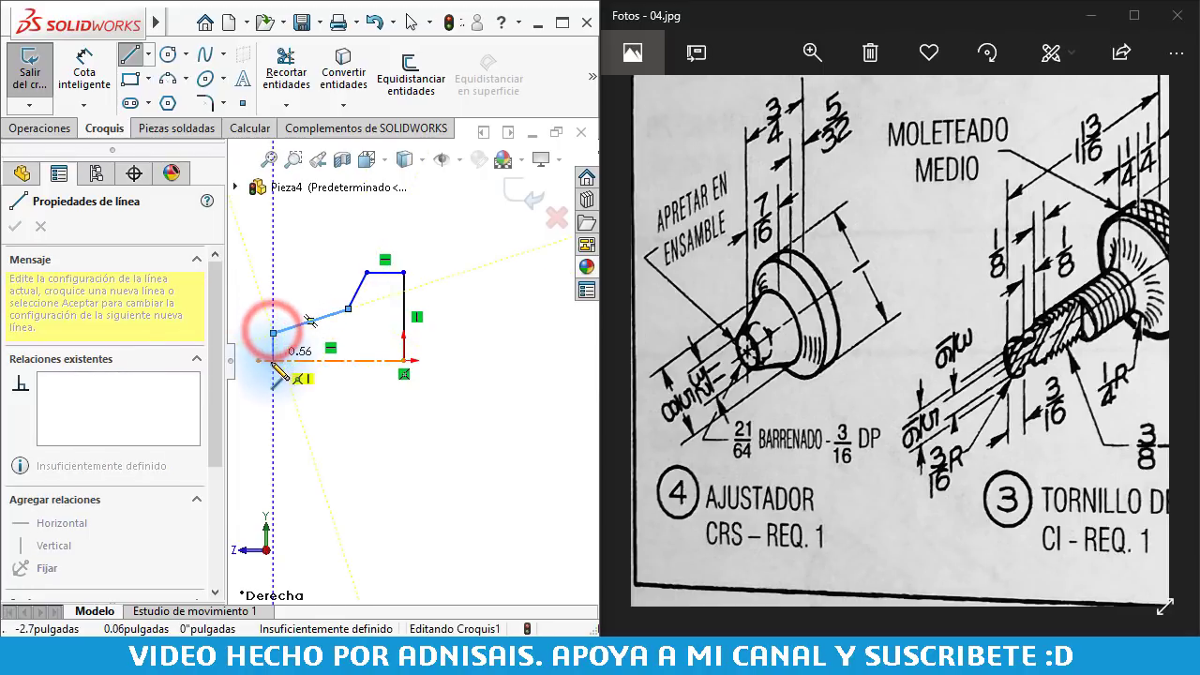
click(273, 360)
key(Escape)
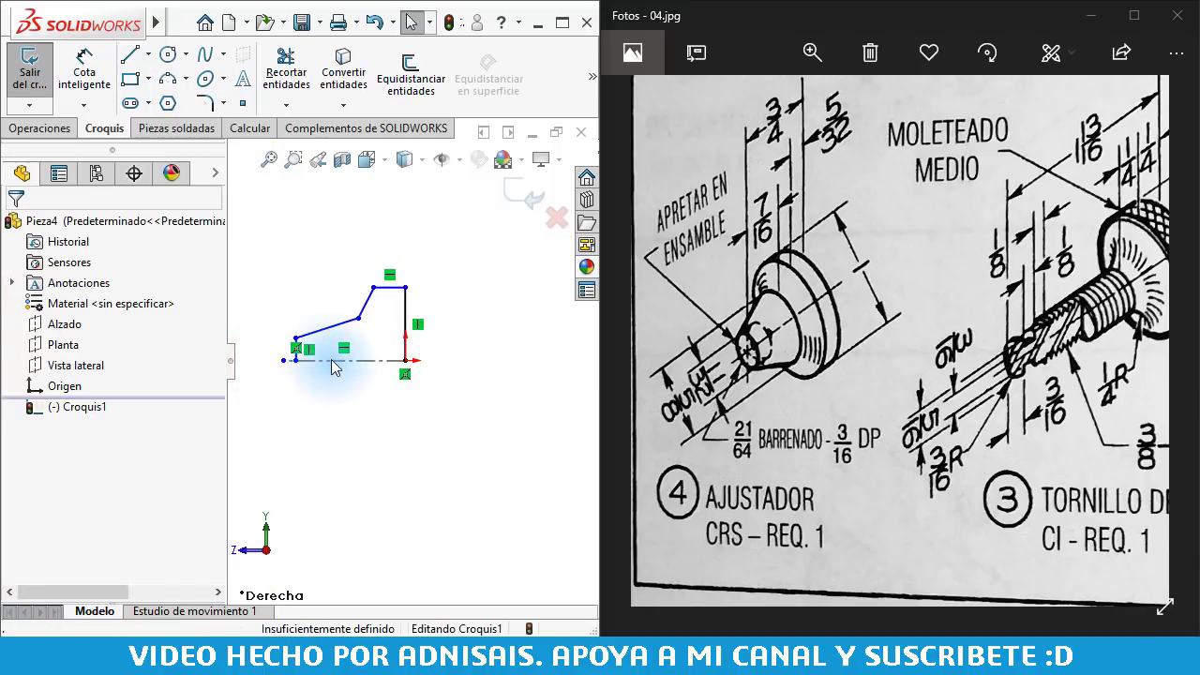
scroll(333, 361, down, 3)
right_drag(453, 450, 441, 245)
- Dimension the profile's diameters about the centerline: 1", 5/8" and 11/32"
click(434, 254)
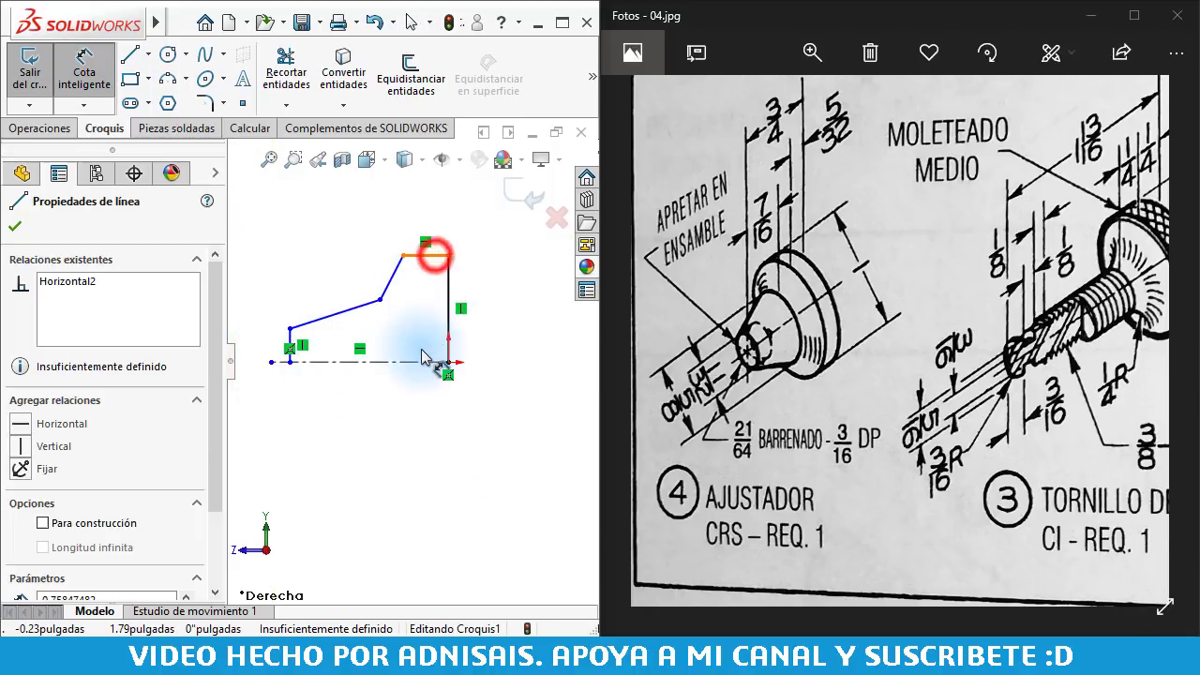
click(422, 357)
click(536, 389)
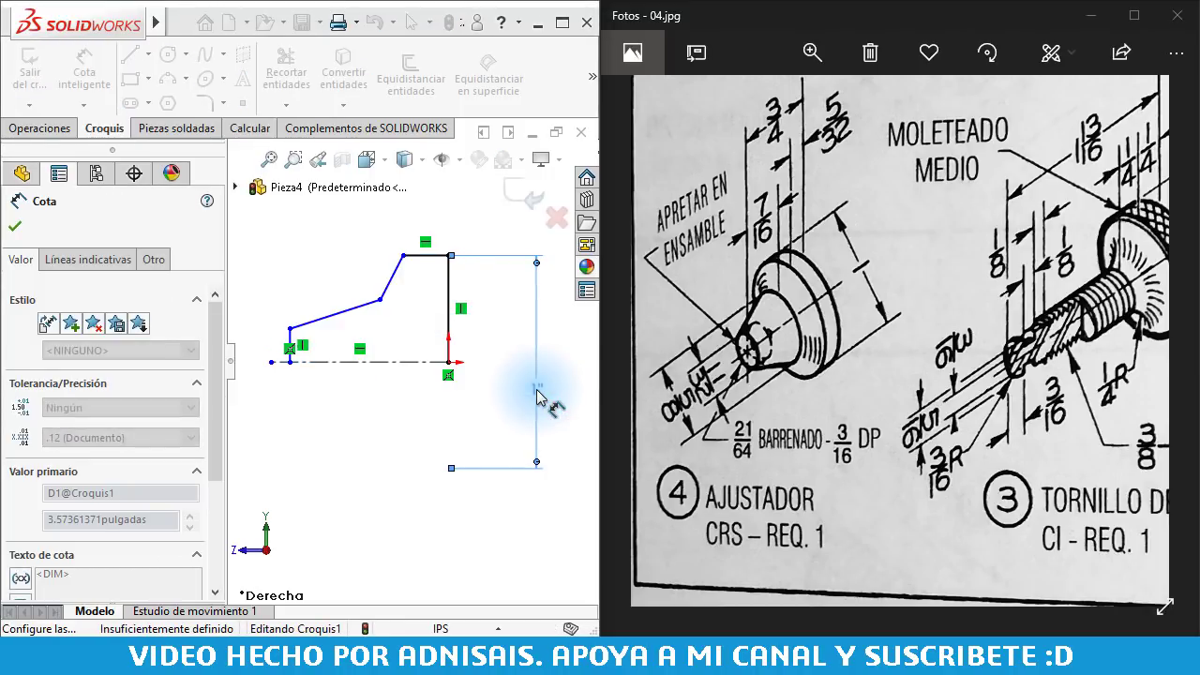
key(Return)
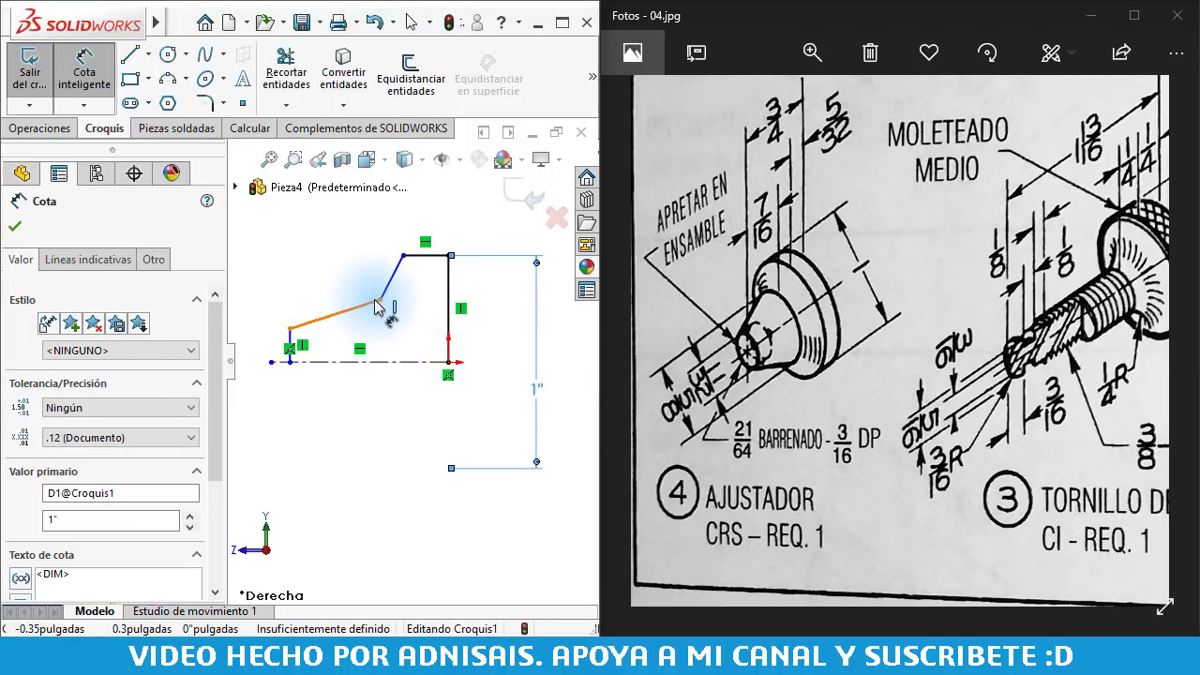
click(378, 305)
click(290, 345)
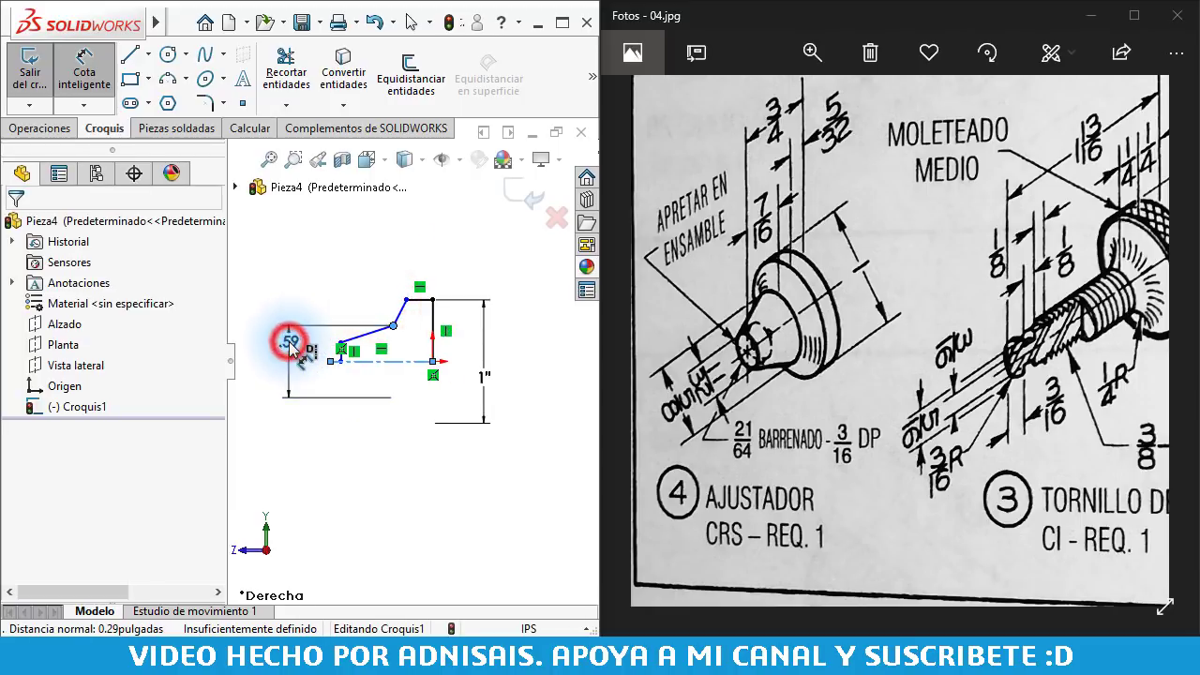
click(294, 349)
text(5/8)
key(Return)
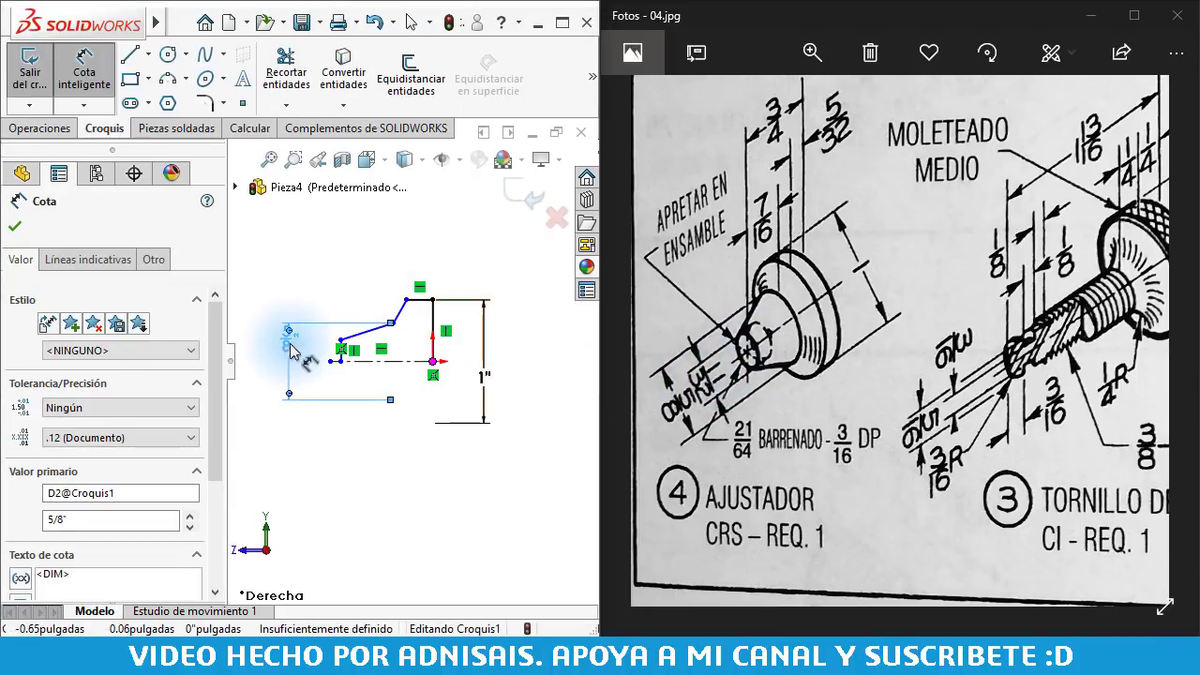
click(343, 341)
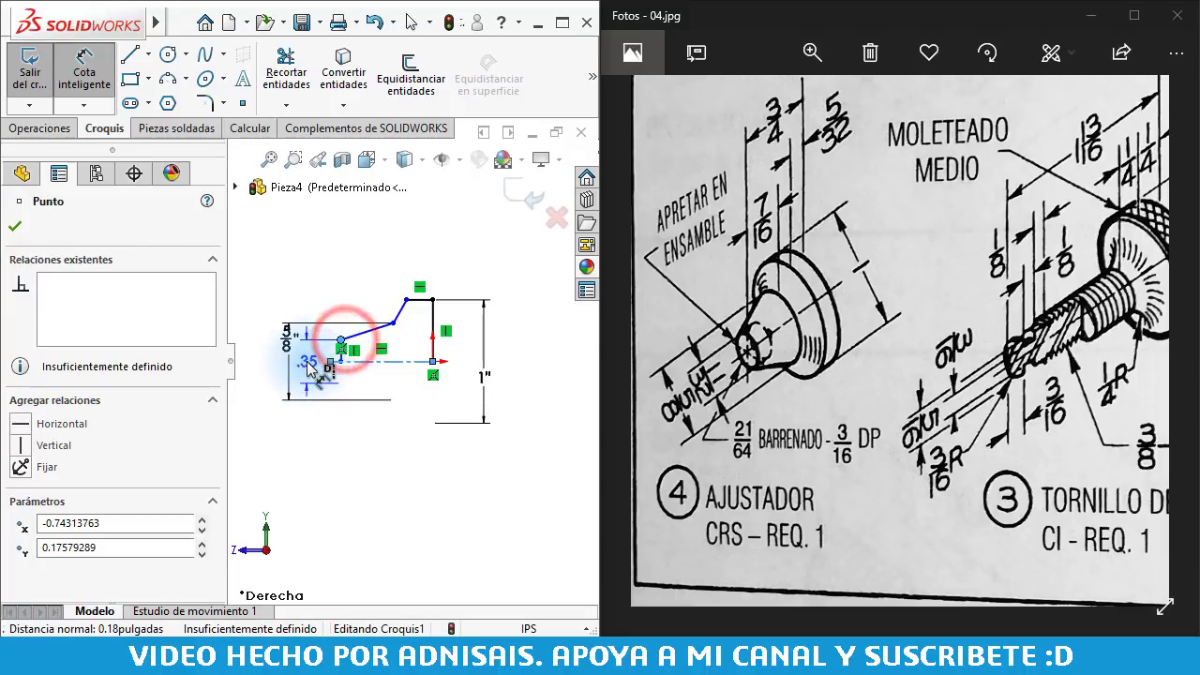
click(309, 348)
click(307, 360)
text(11/32)
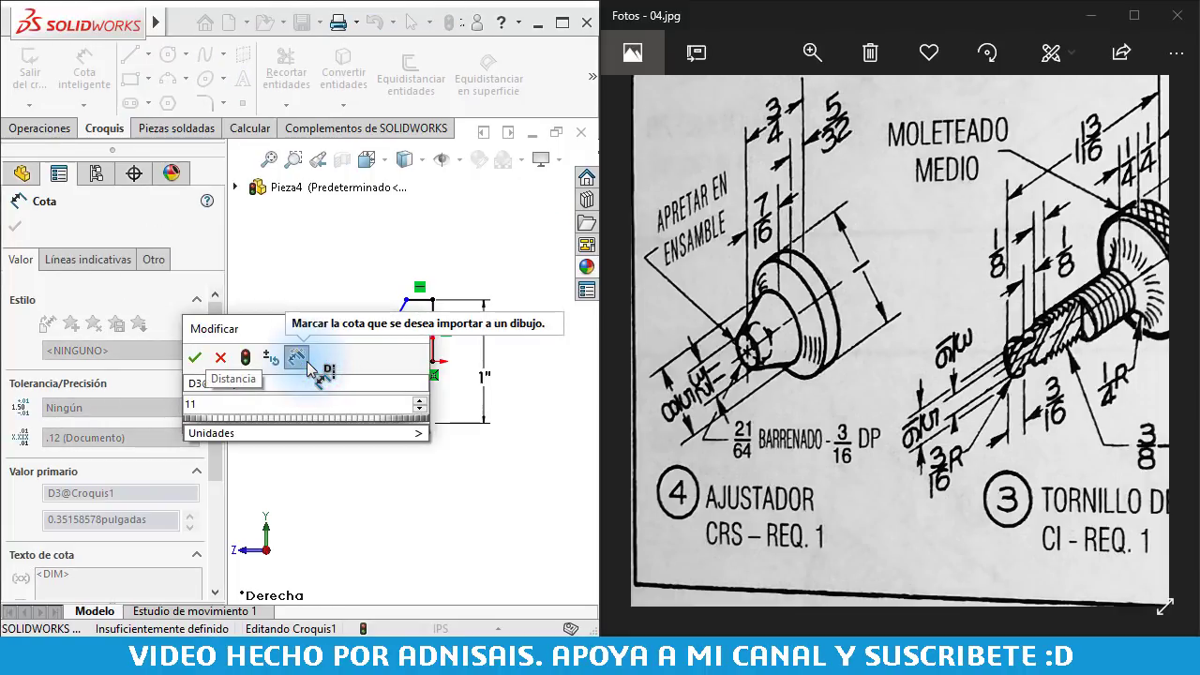
key(Return)
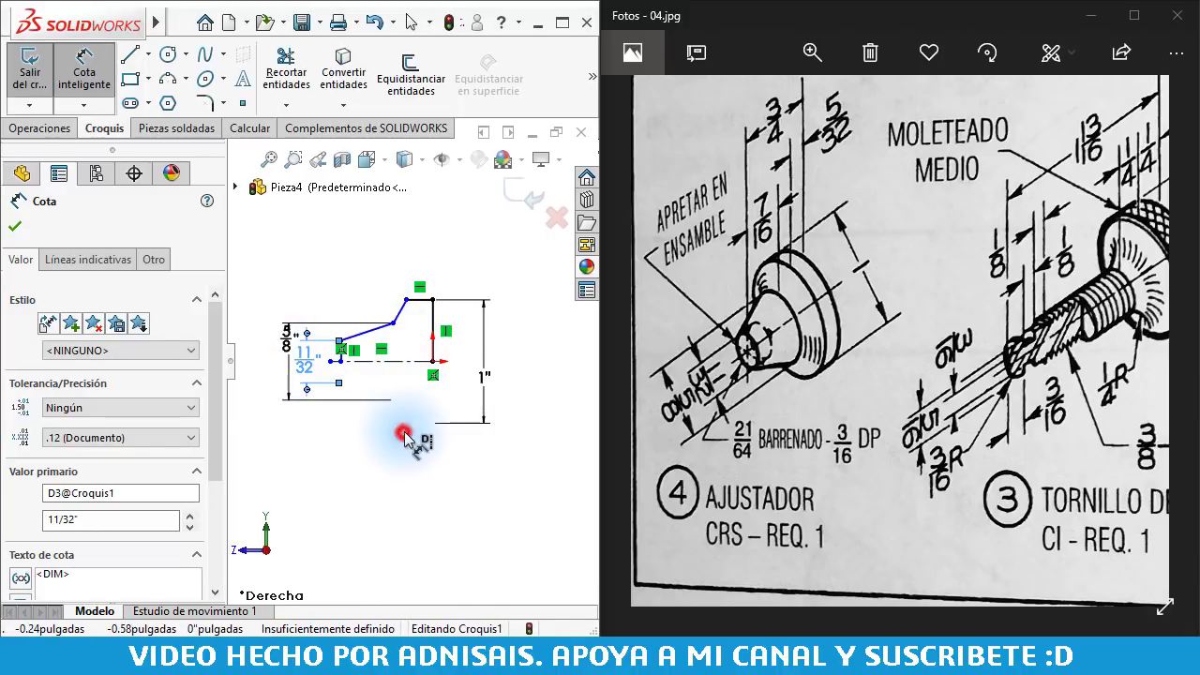
key(Escape)
- Add length dimensions of 5/32" on the top edge and 7/16" on the sloped section
scroll(401, 433, down, 2)
right_drag(422, 483, 403, 230)
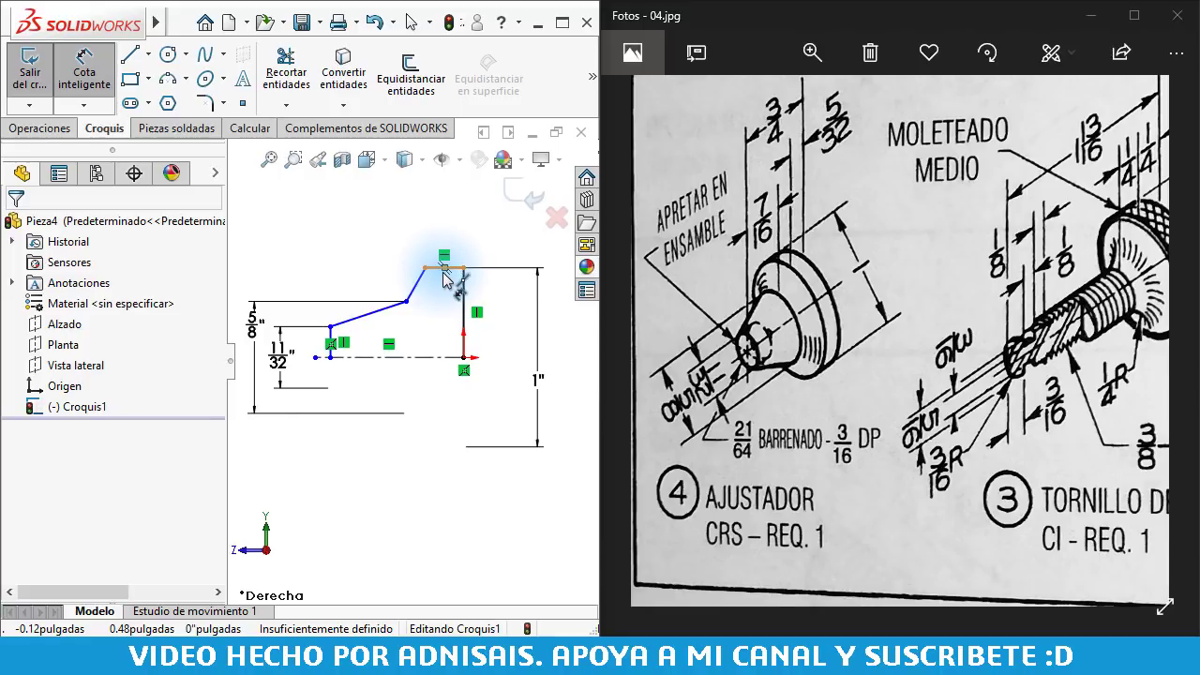
click(439, 269)
click(455, 269)
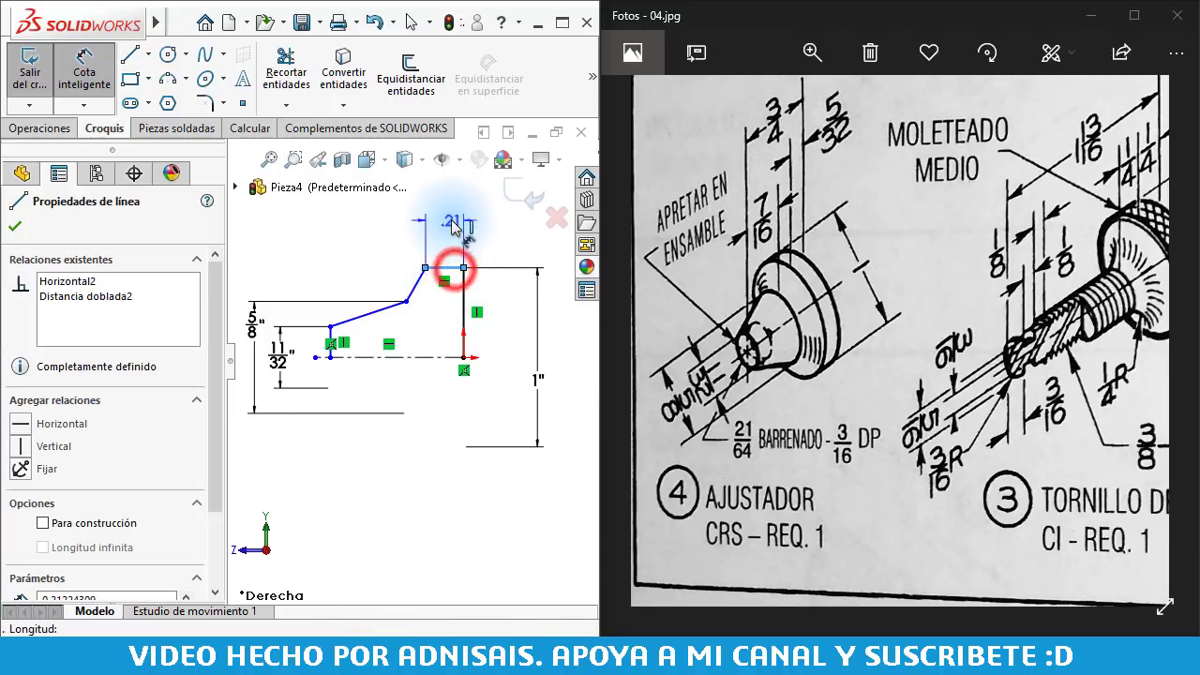
click(450, 223)
text(5/3)
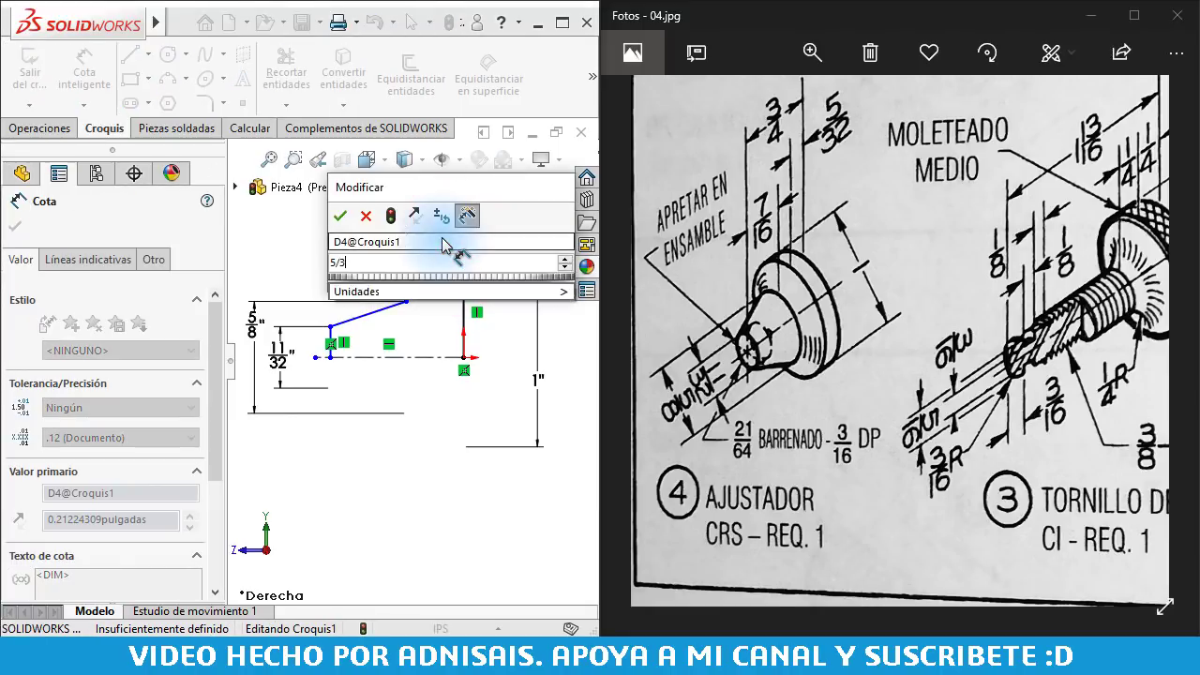
text(2)
key(Return)
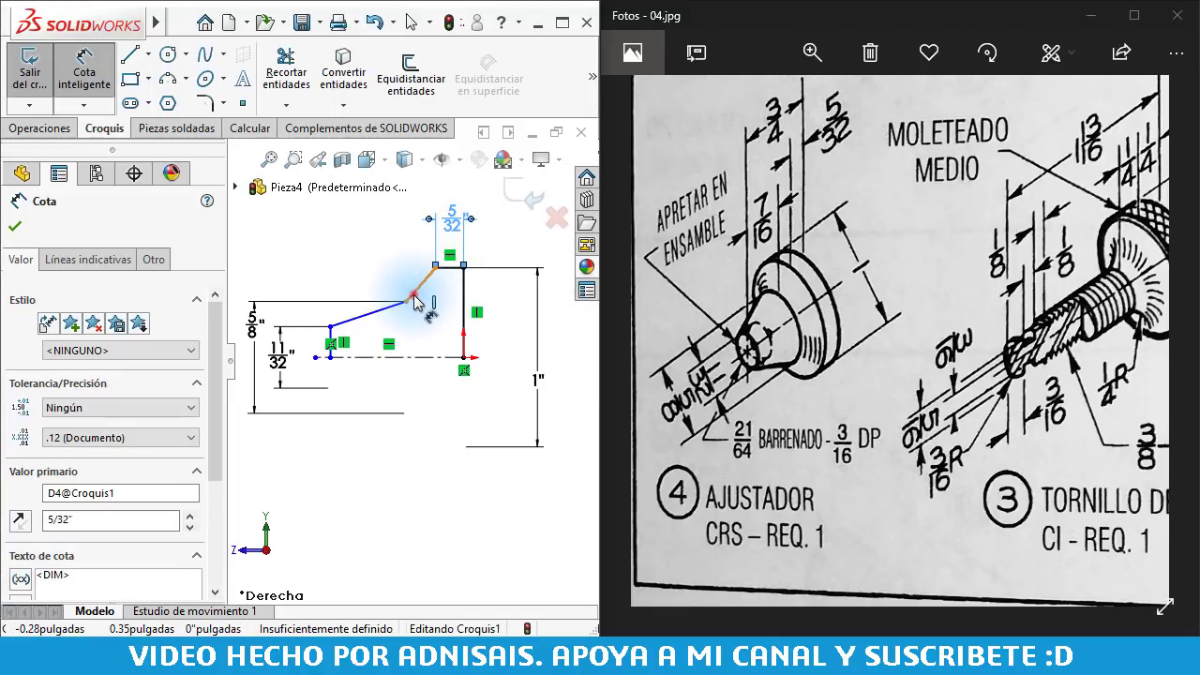
click(415, 300)
click(415, 216)
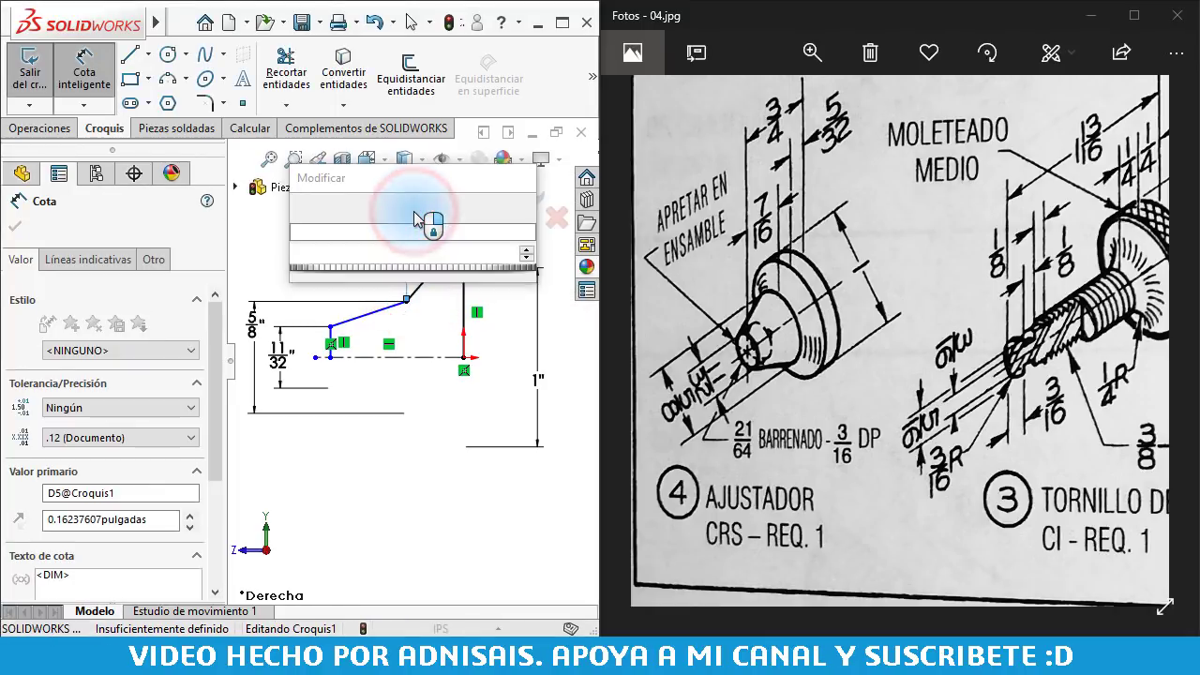
text(7/16)
key(Return)
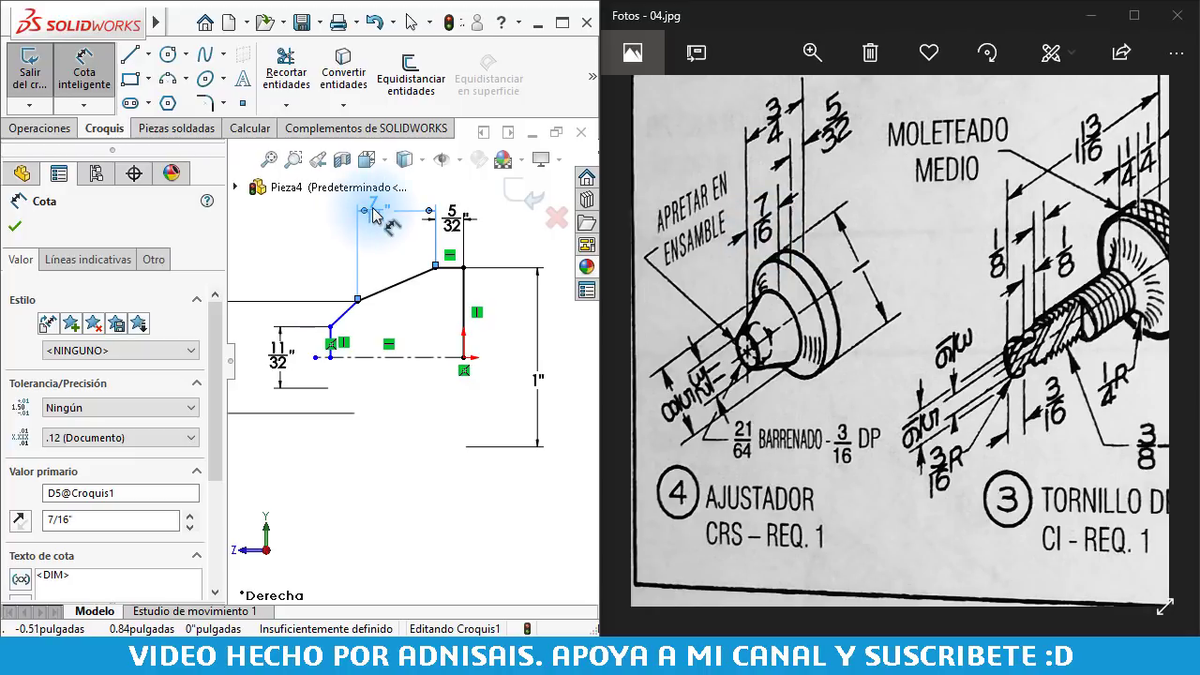
key(Delete)
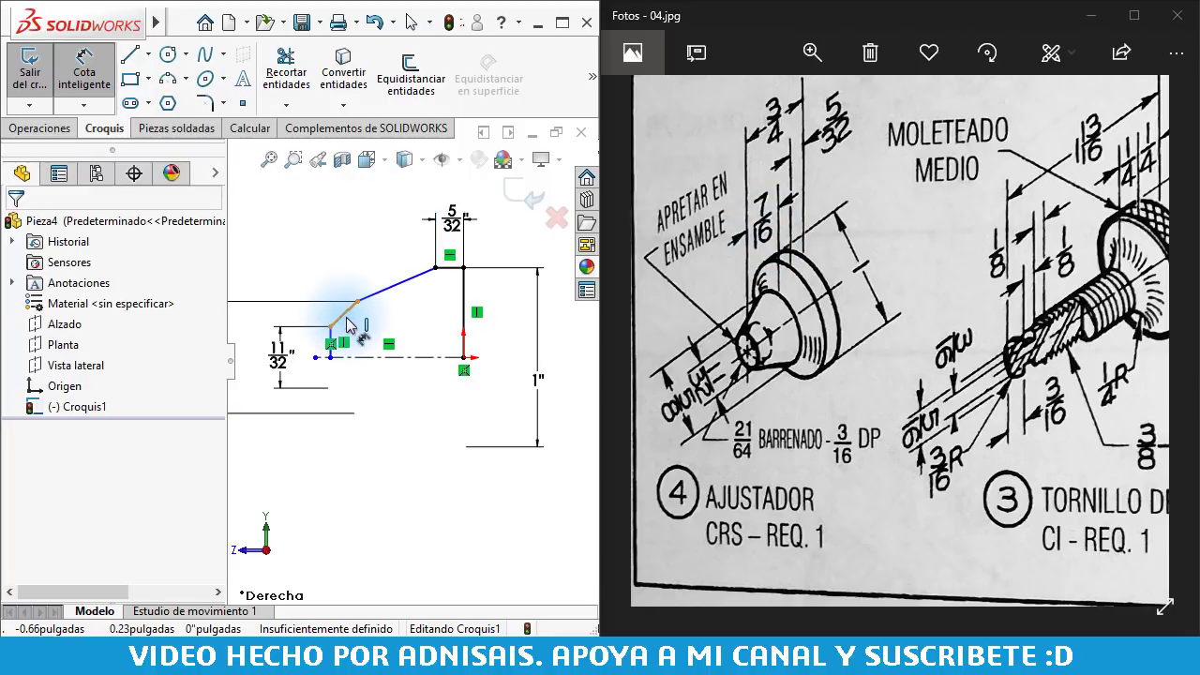
click(345, 314)
click(347, 265)
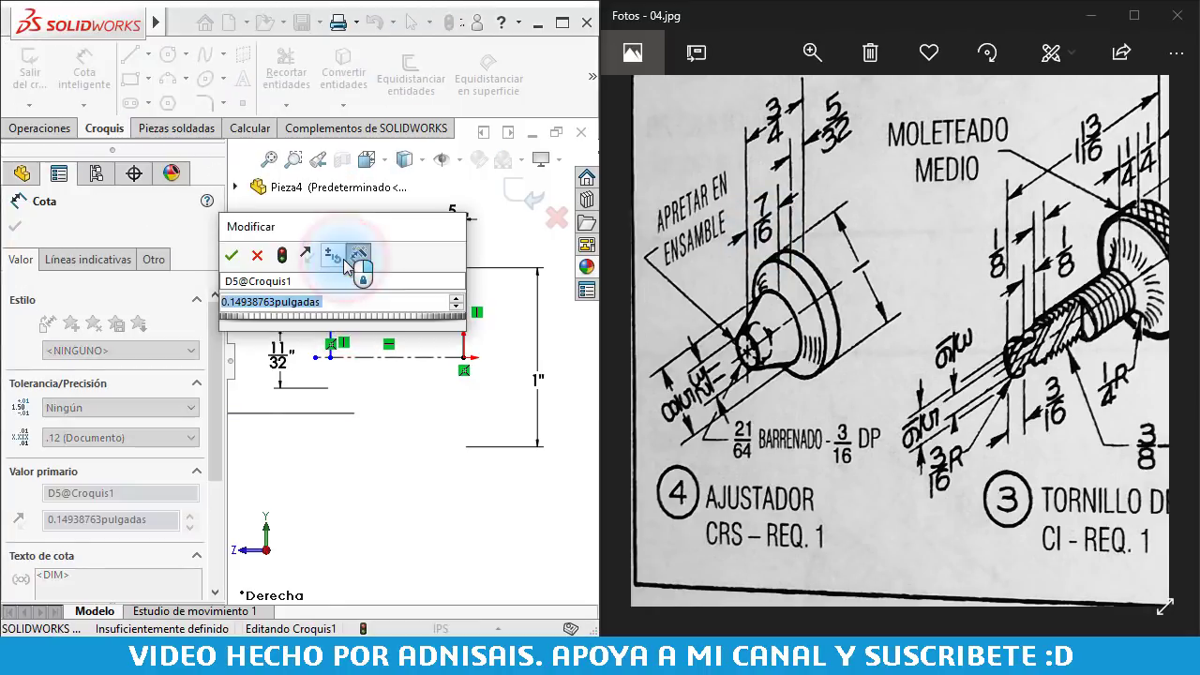
text(7/16)
key(Return)
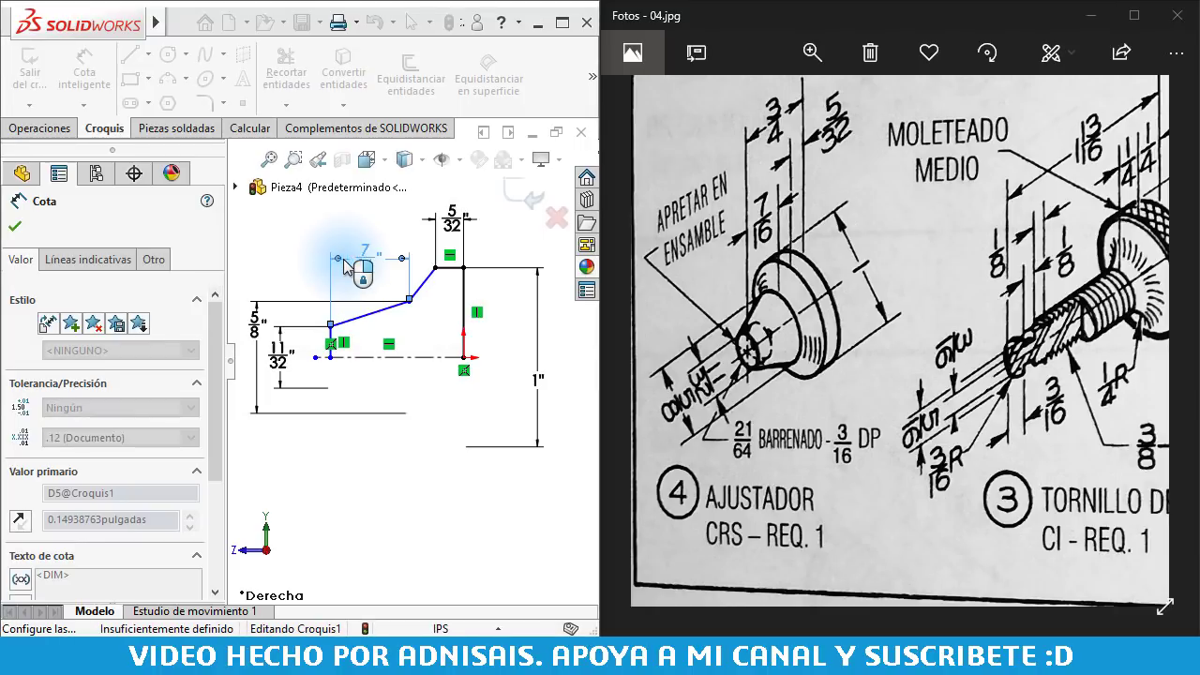
- Set the overall length between the left and right vertical edges to .75"
click(330, 344)
click(460, 343)
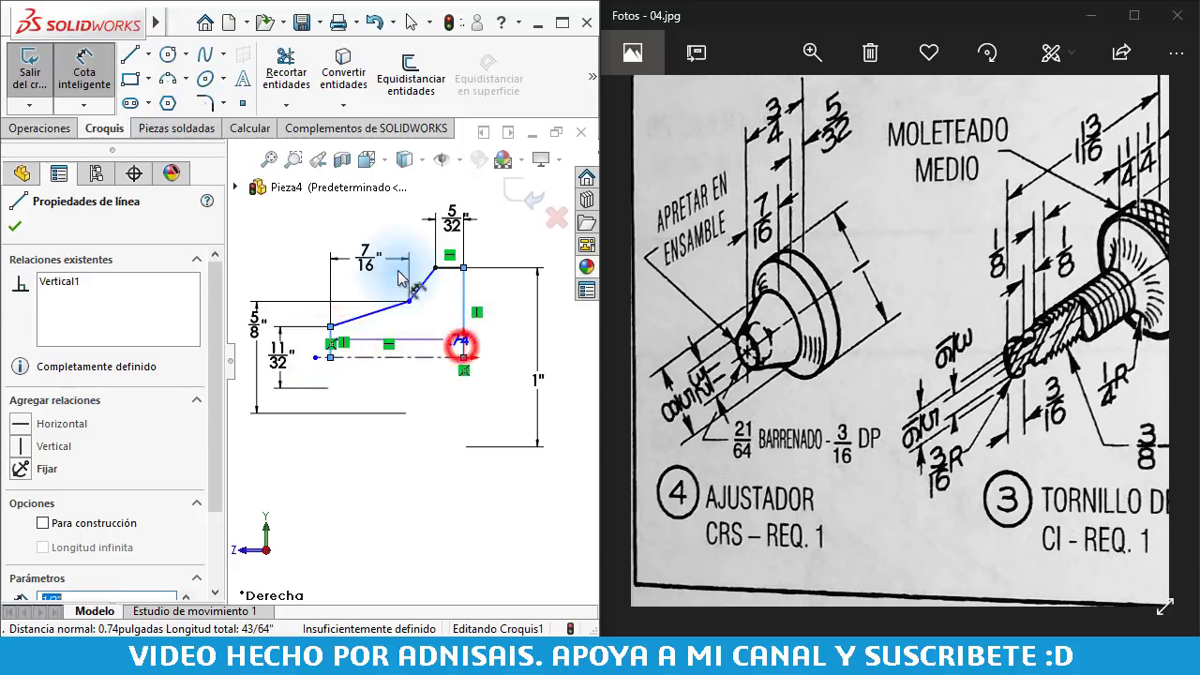
click(398, 221)
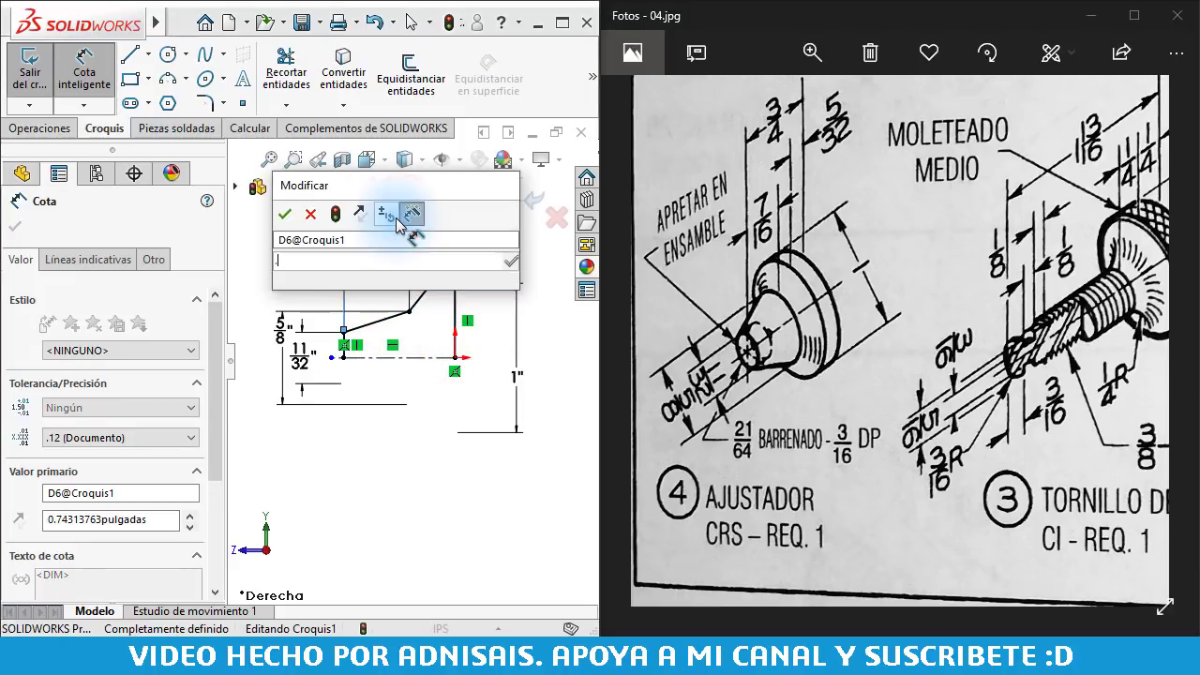
text(.75)
key(Return)
scroll(415, 294, down, 2)
scroll(415, 348, down, 2)
key(Escape)
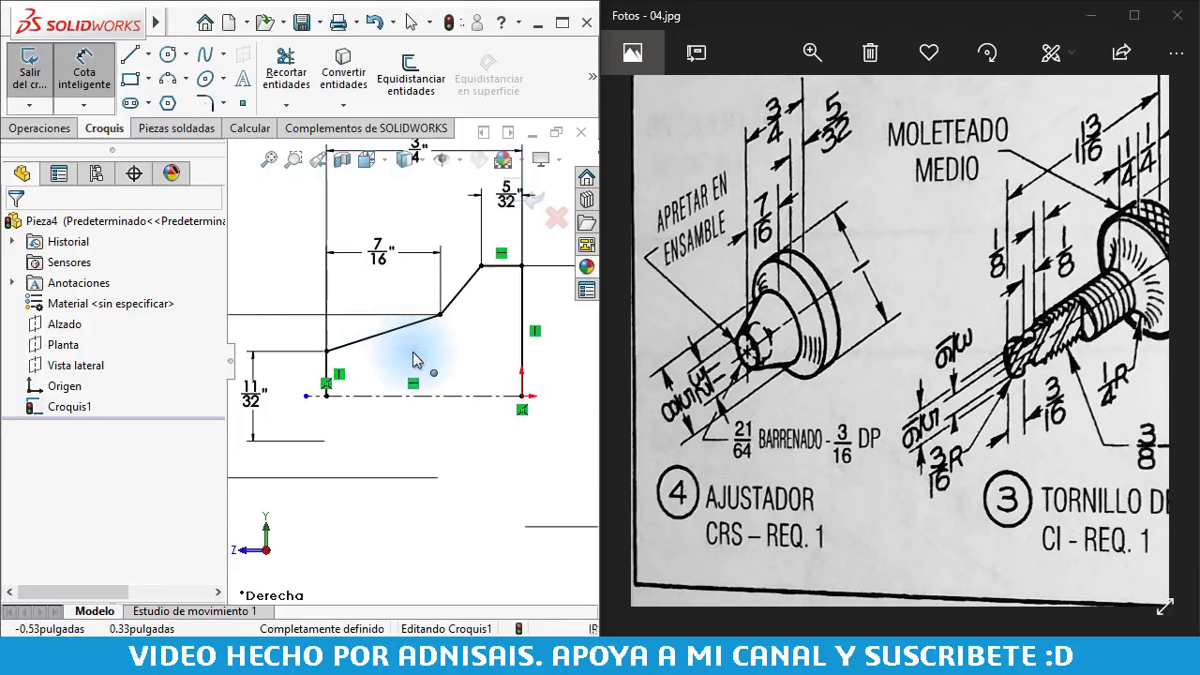
click(56, 133)
- Revolve the Croquis1 profile about its centerline into the solid stepped cone Revolución1
click(115, 82)
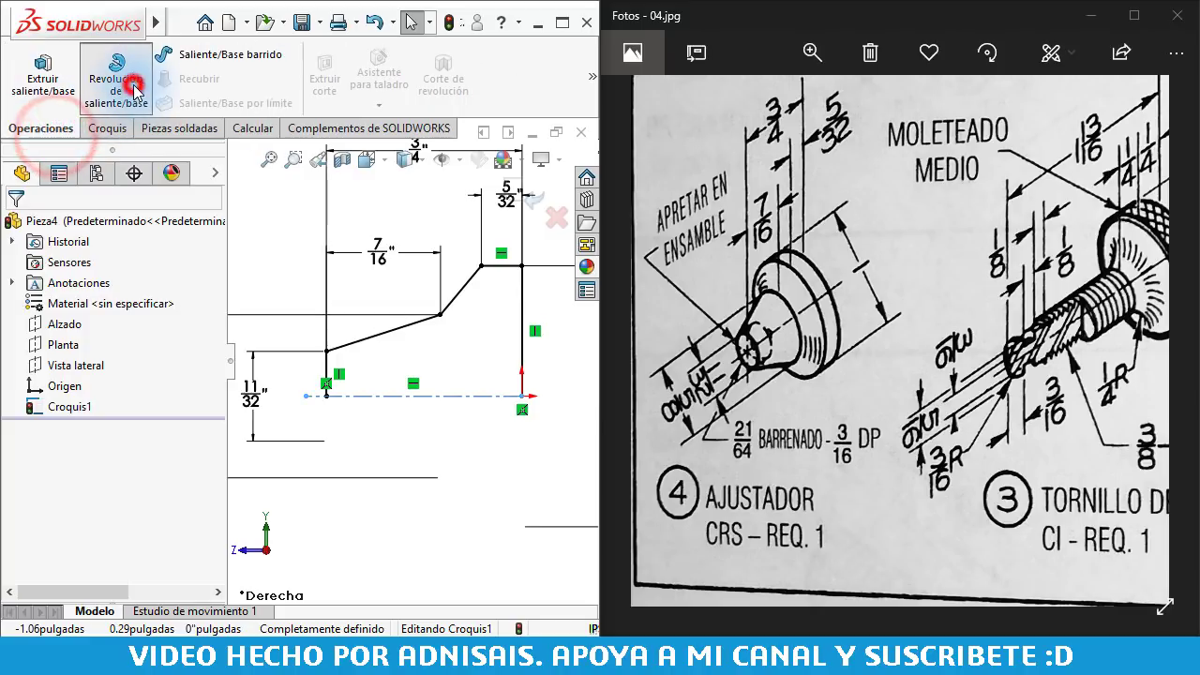
click(645, 337)
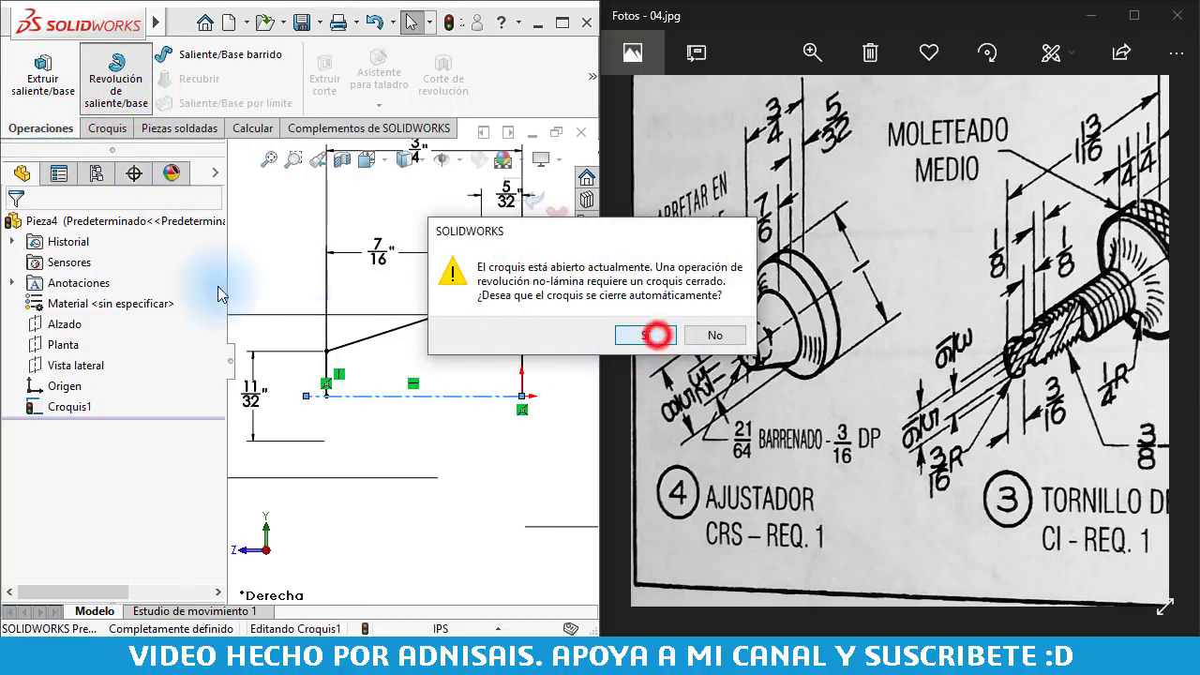
click(15, 229)
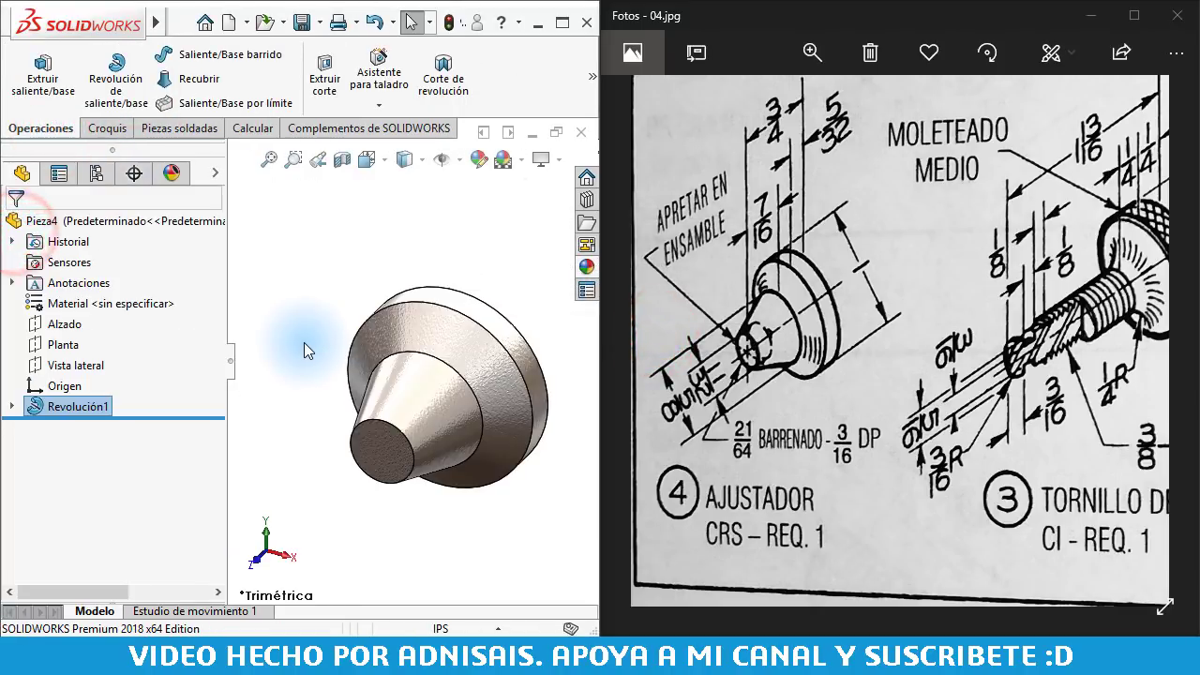
click(304, 342)
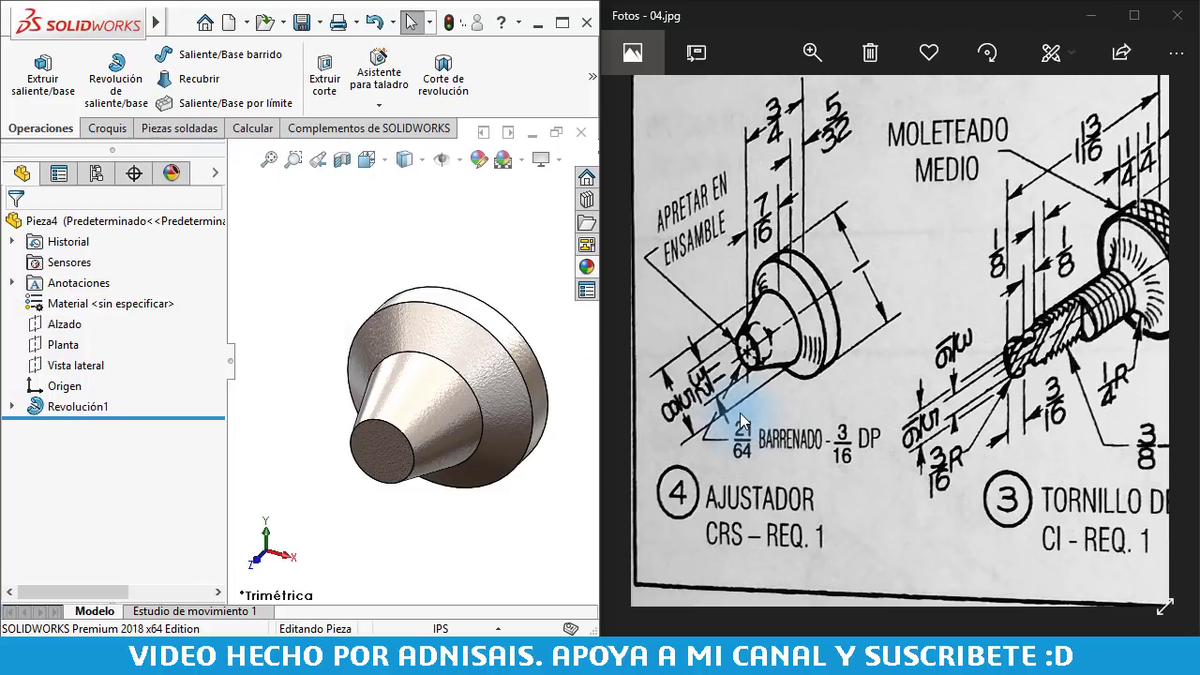
click(334, 262)
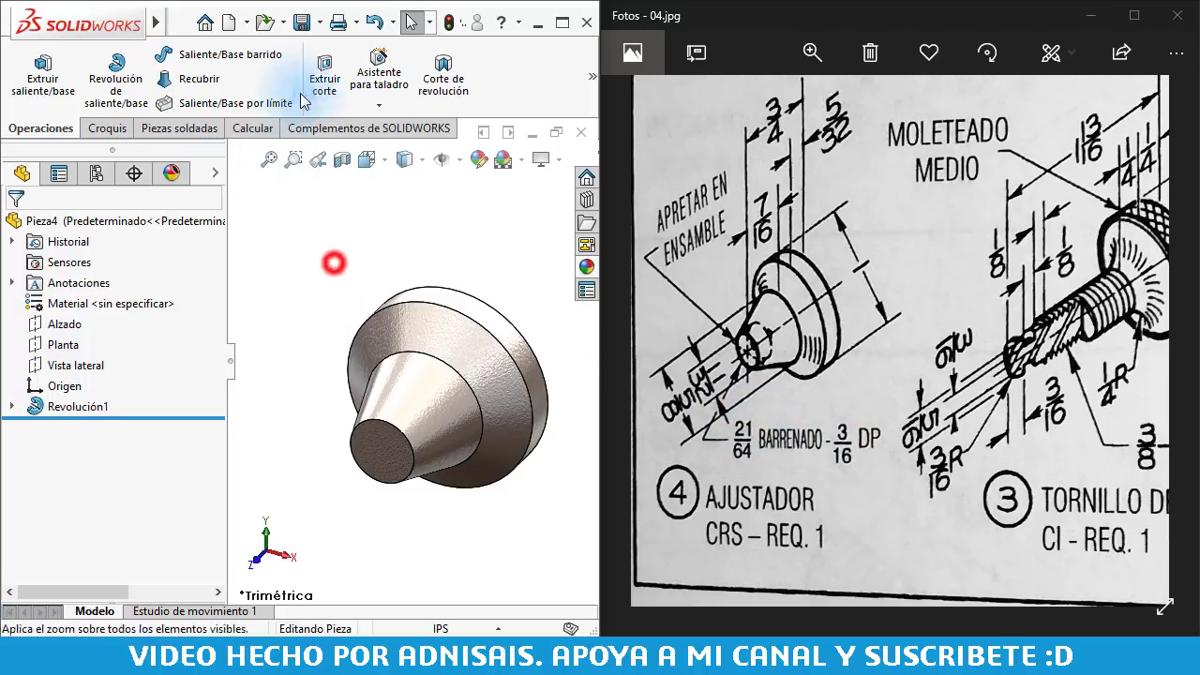
- In Hole Wizard, choose Todos los tamaños de perforadores with hole size 21/64
click(363, 62)
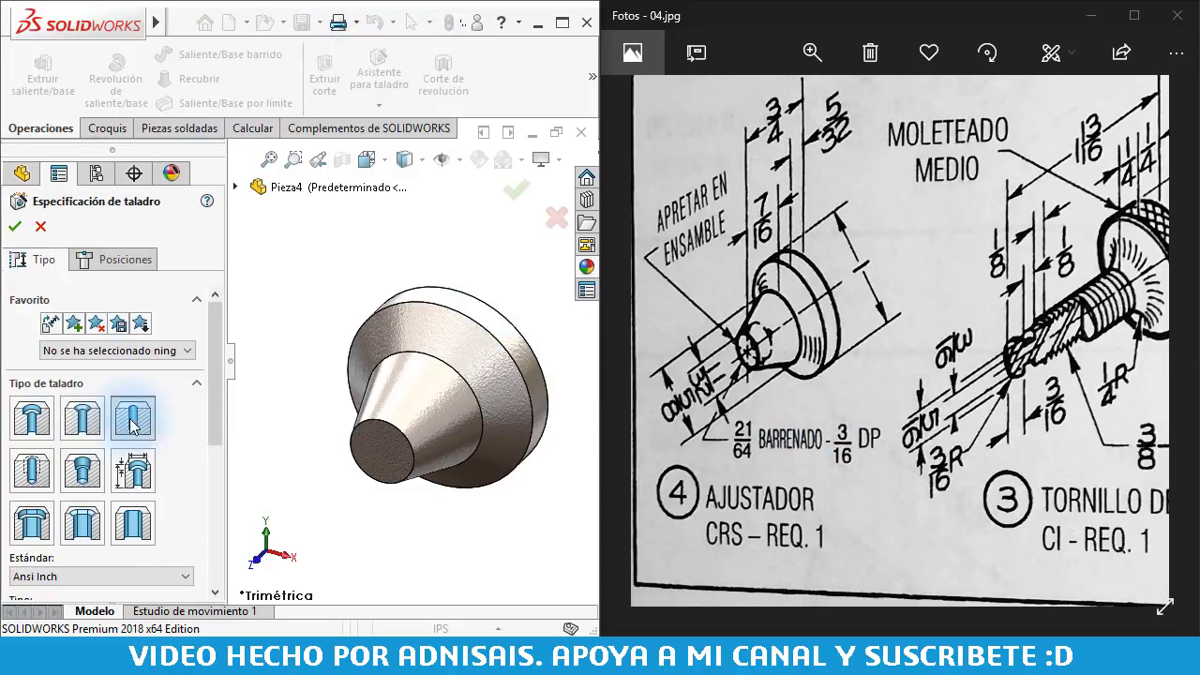
drag(215, 328, 216, 404)
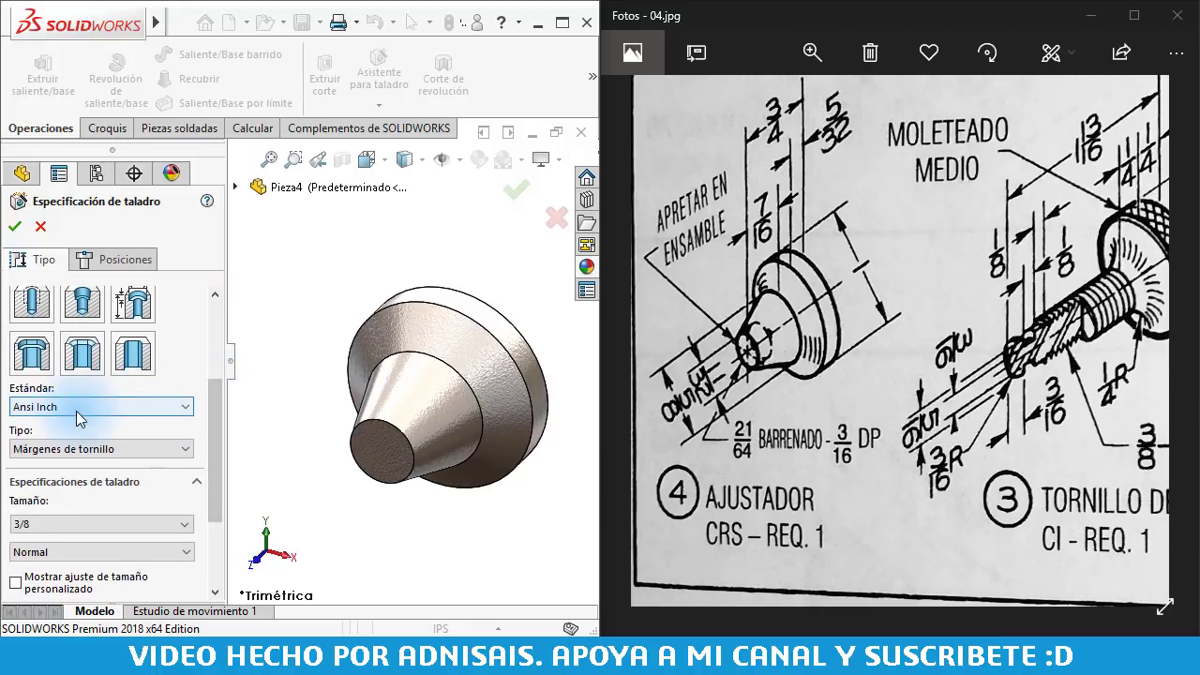
click(114, 529)
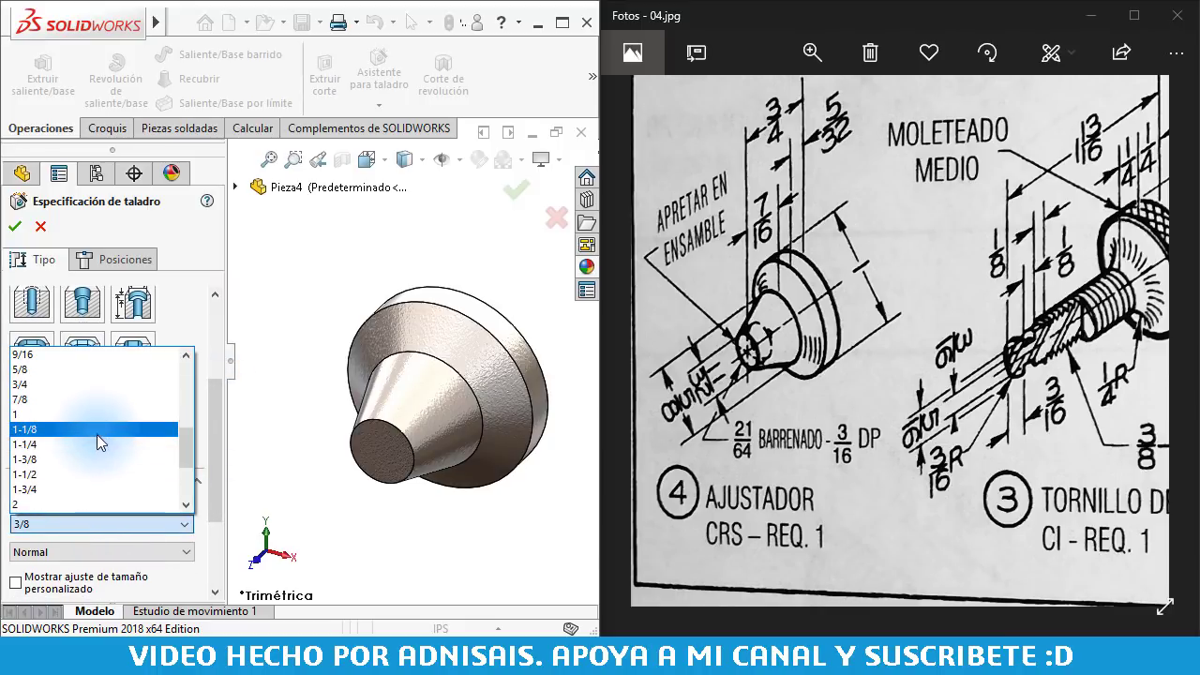
scroll(96, 436, up, 2)
scroll(94, 427, up, 1)
scroll(93, 427, up, 2)
scroll(90, 444, up, 1)
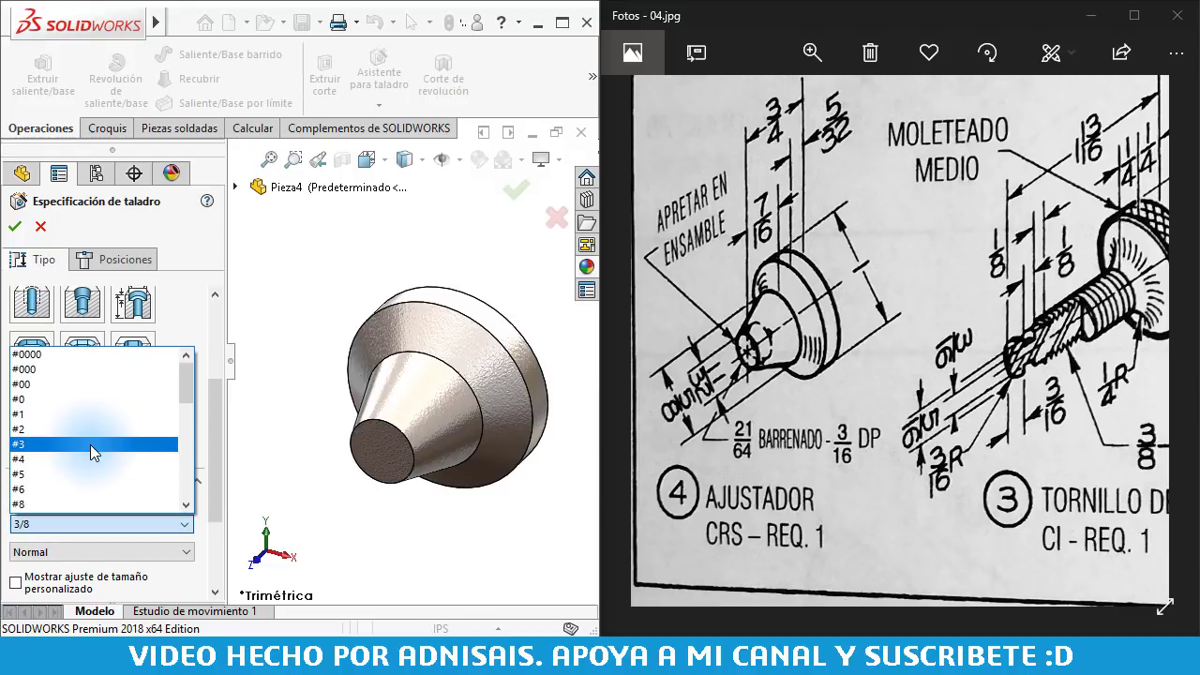
scroll(78, 453, down, 3)
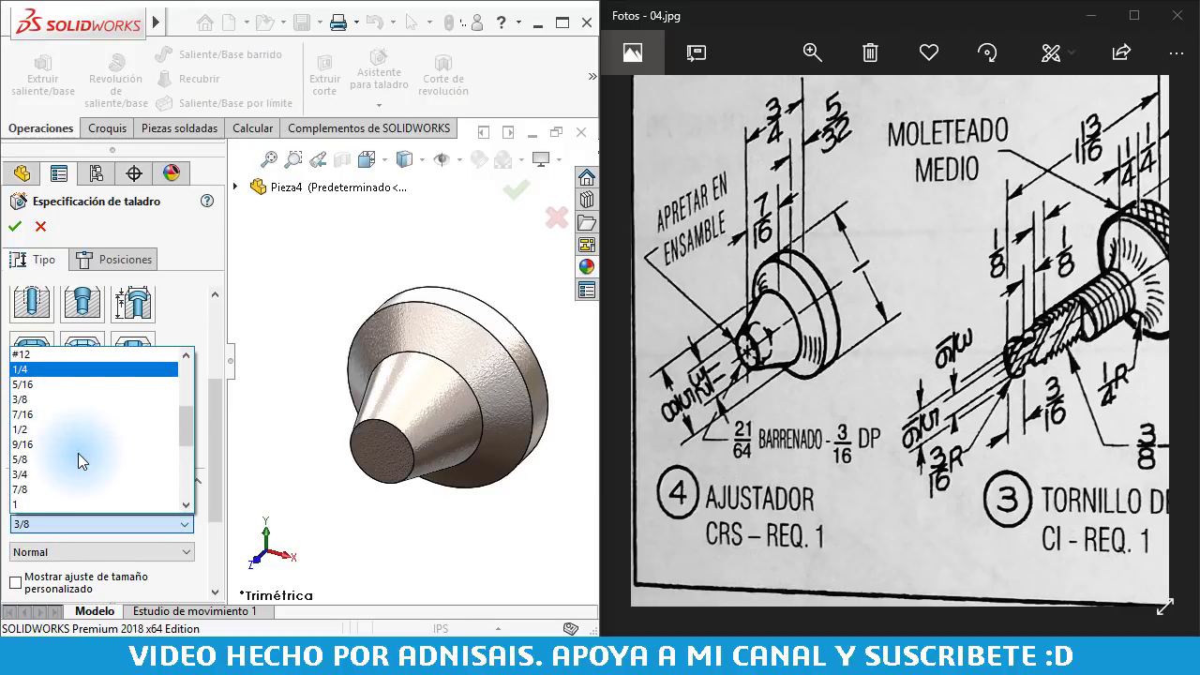
scroll(78, 453, down, 2)
click(215, 430)
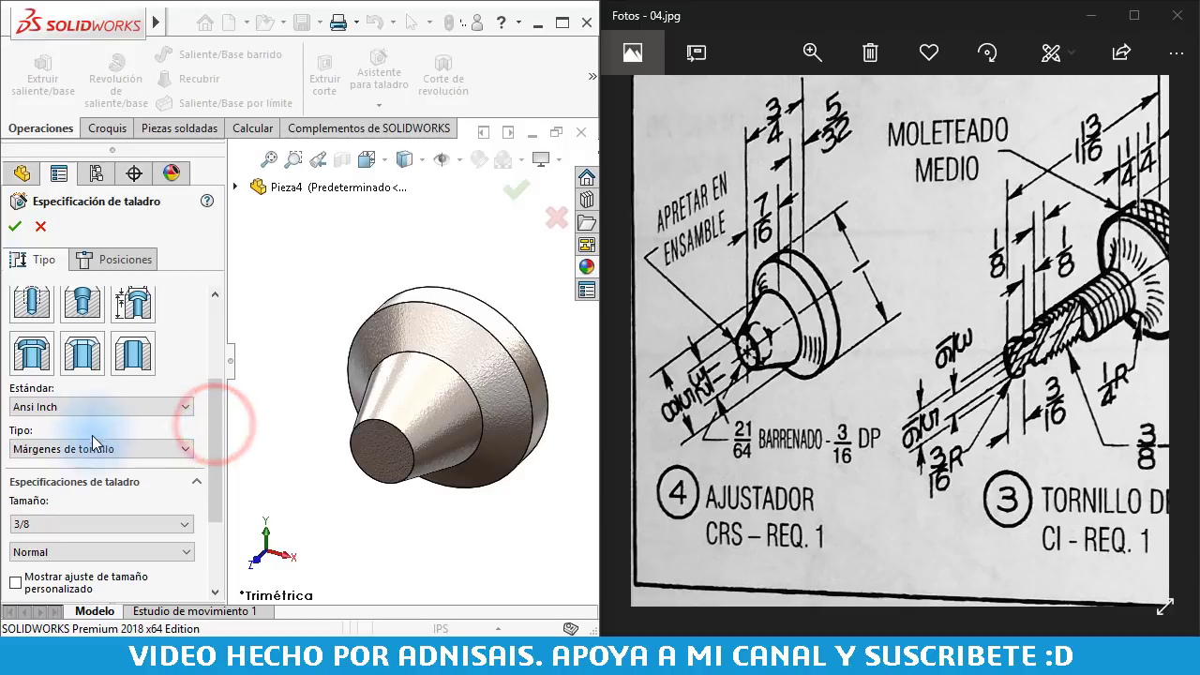
click(63, 452)
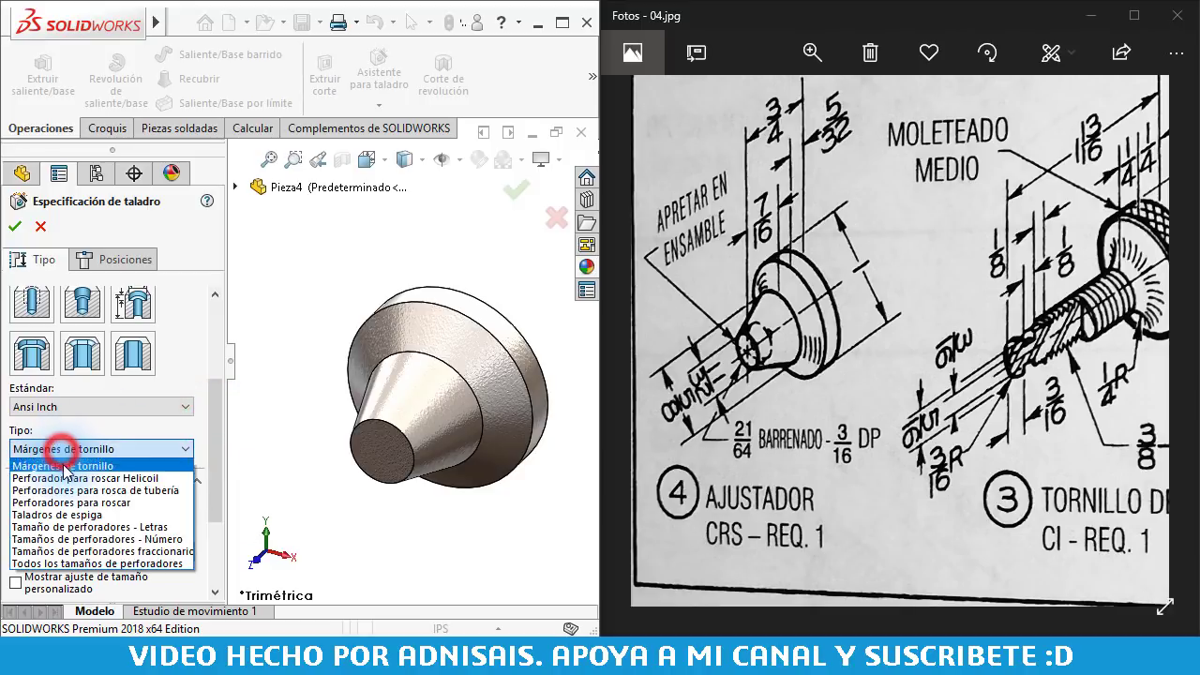
click(61, 563)
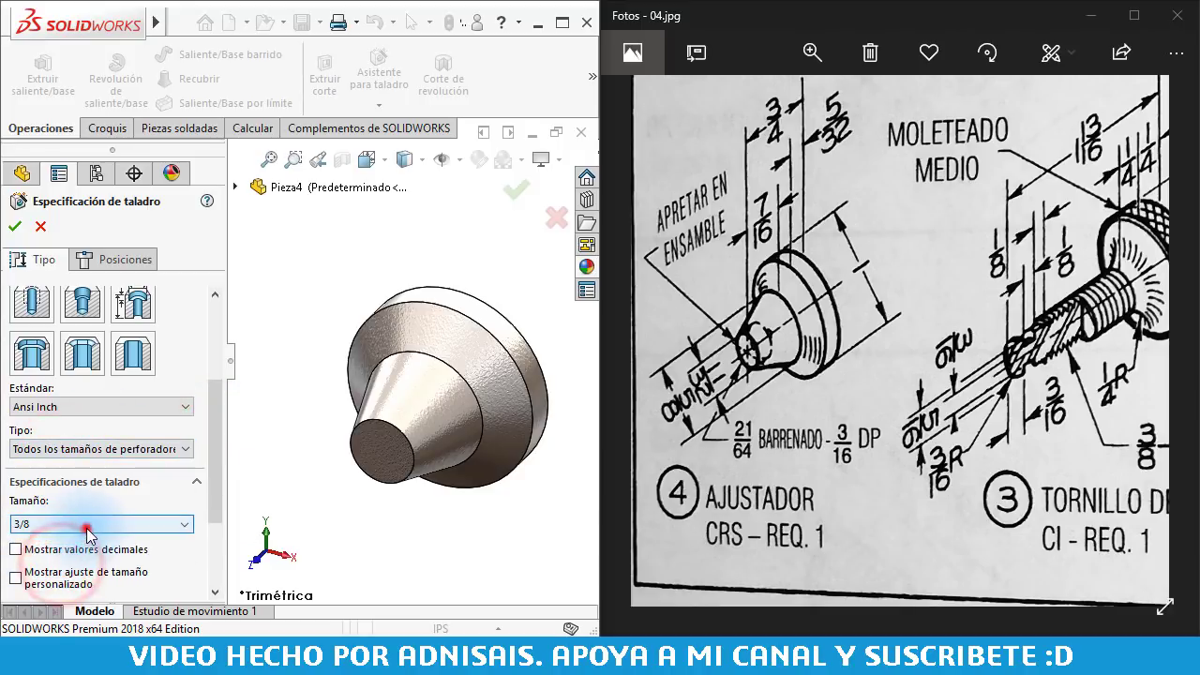
click(88, 524)
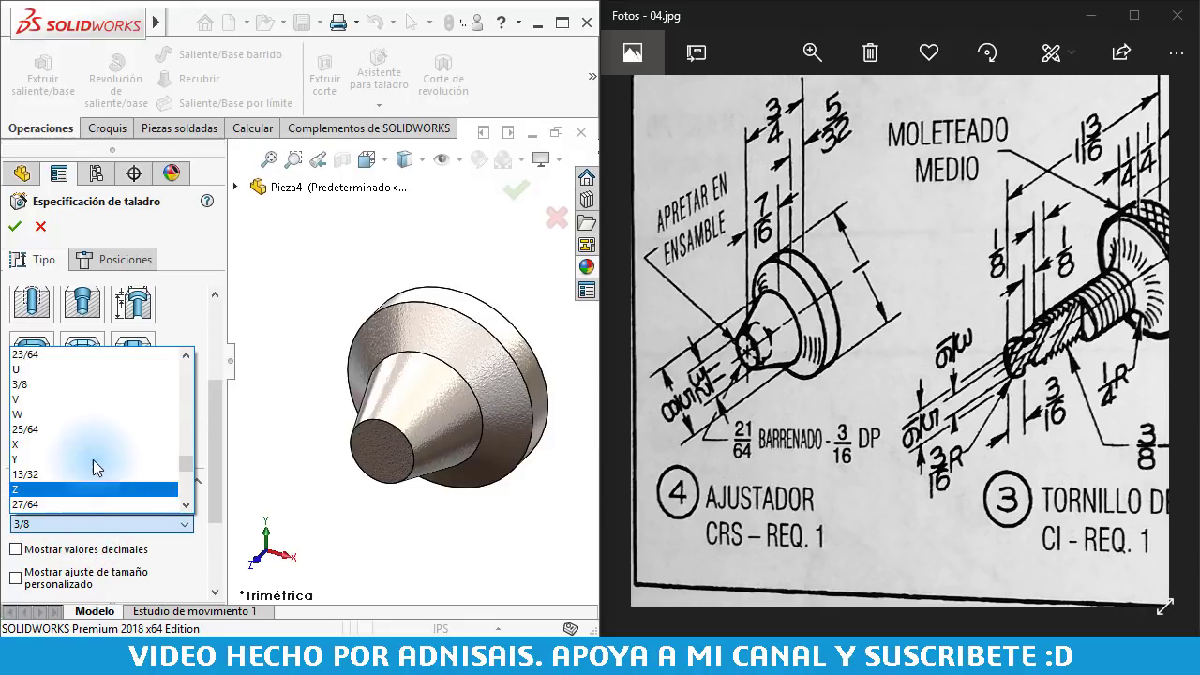
scroll(93, 459, up, 3)
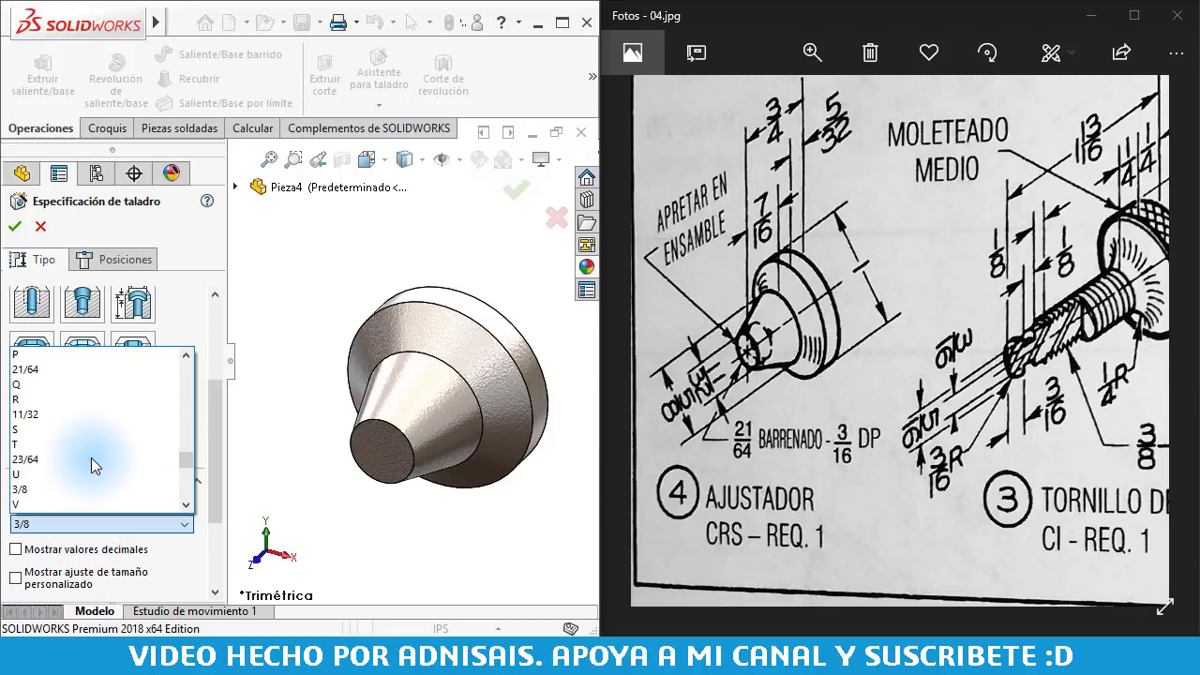
click(67, 370)
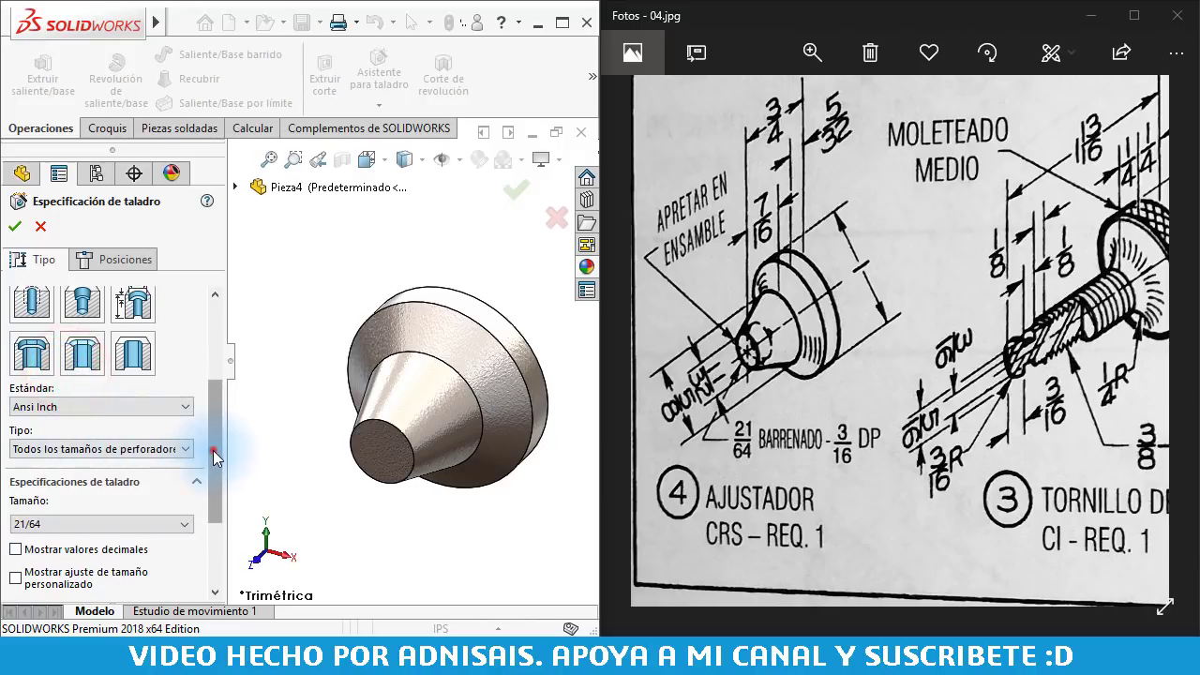
- Make the hole blind (Hasta profundidad especificada) at 3/16" deep
drag(212, 450, 215, 511)
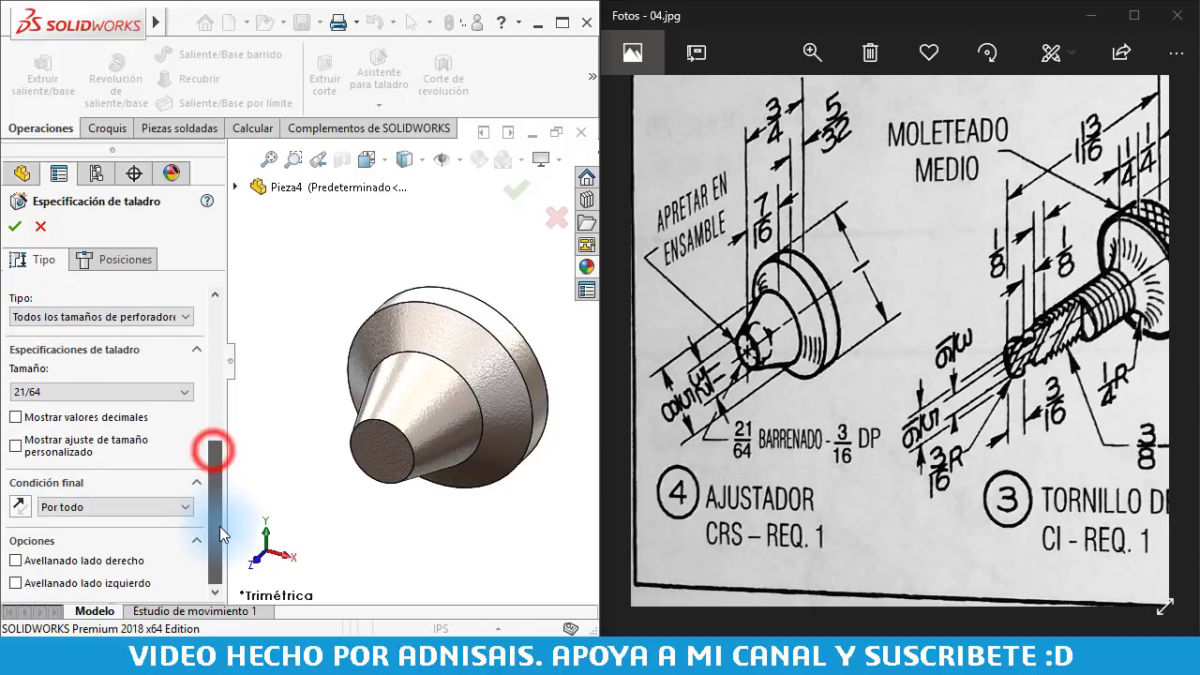
click(76, 512)
click(77, 520)
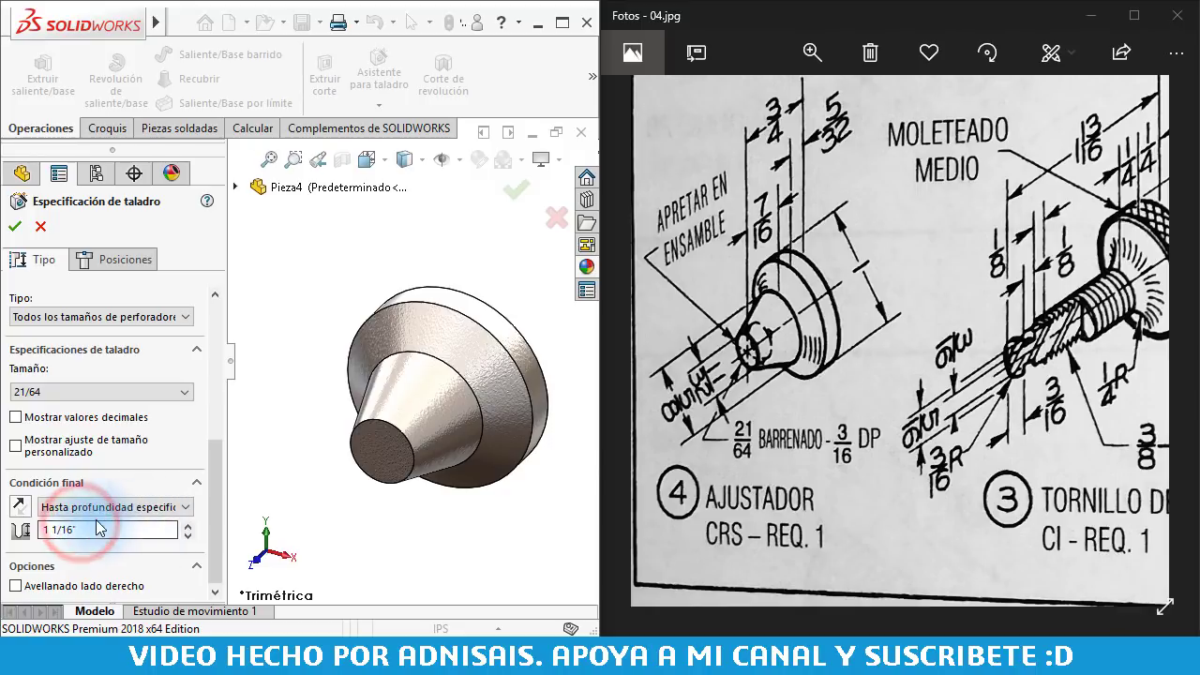
double_click(102, 529)
text(3)
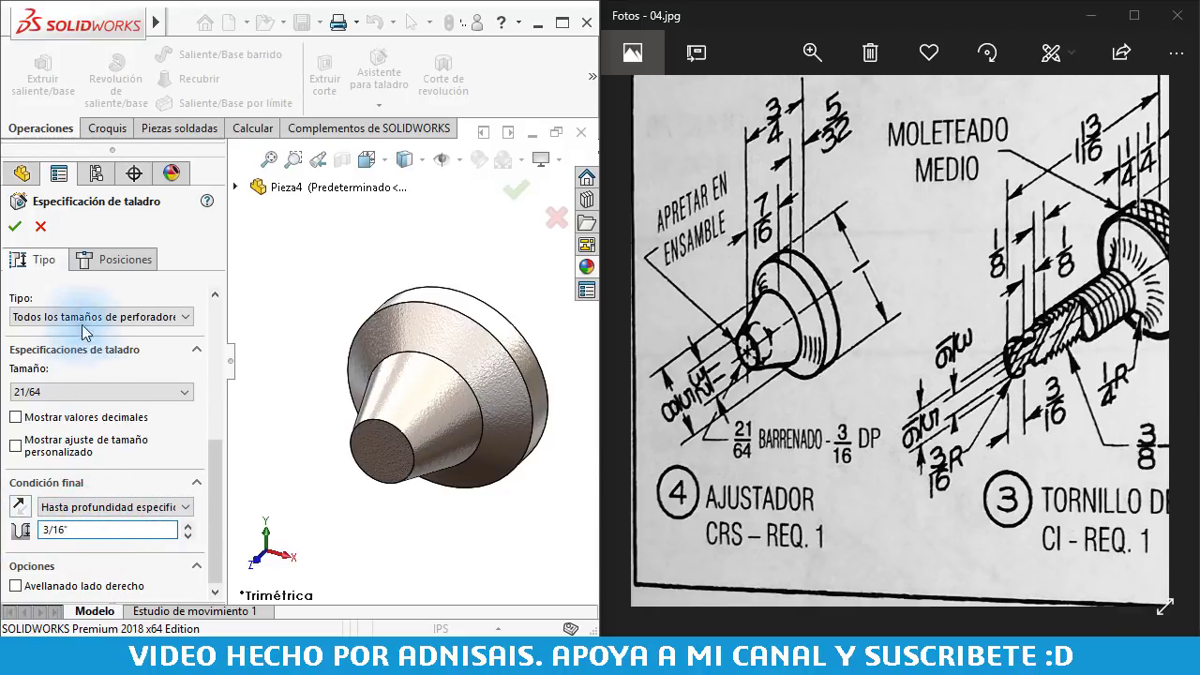
click(103, 259)
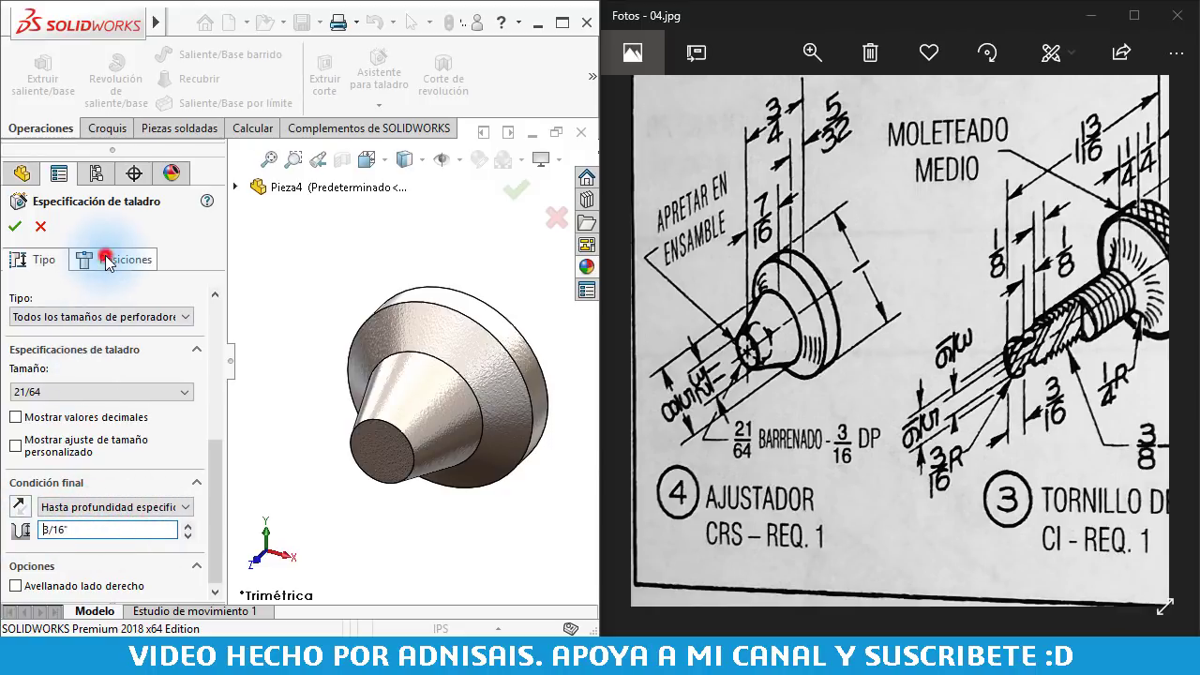
- Place the 21/64 hole at the centre of the cone's small end face and inspect it
click(382, 467)
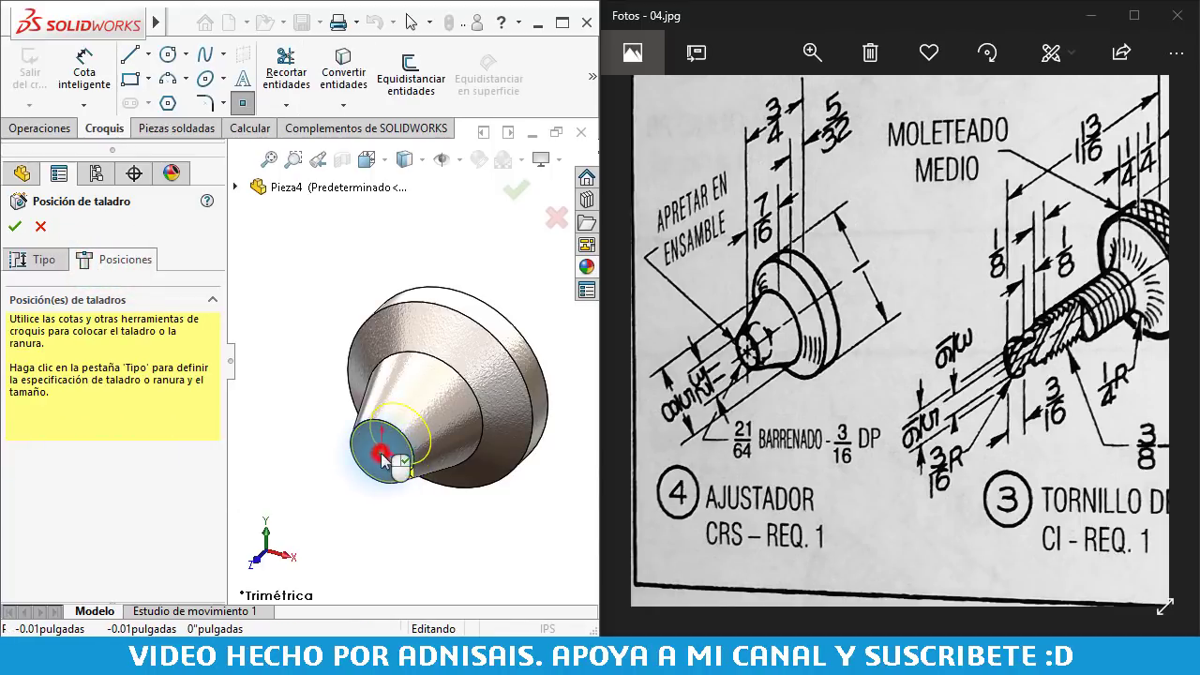
click(14, 225)
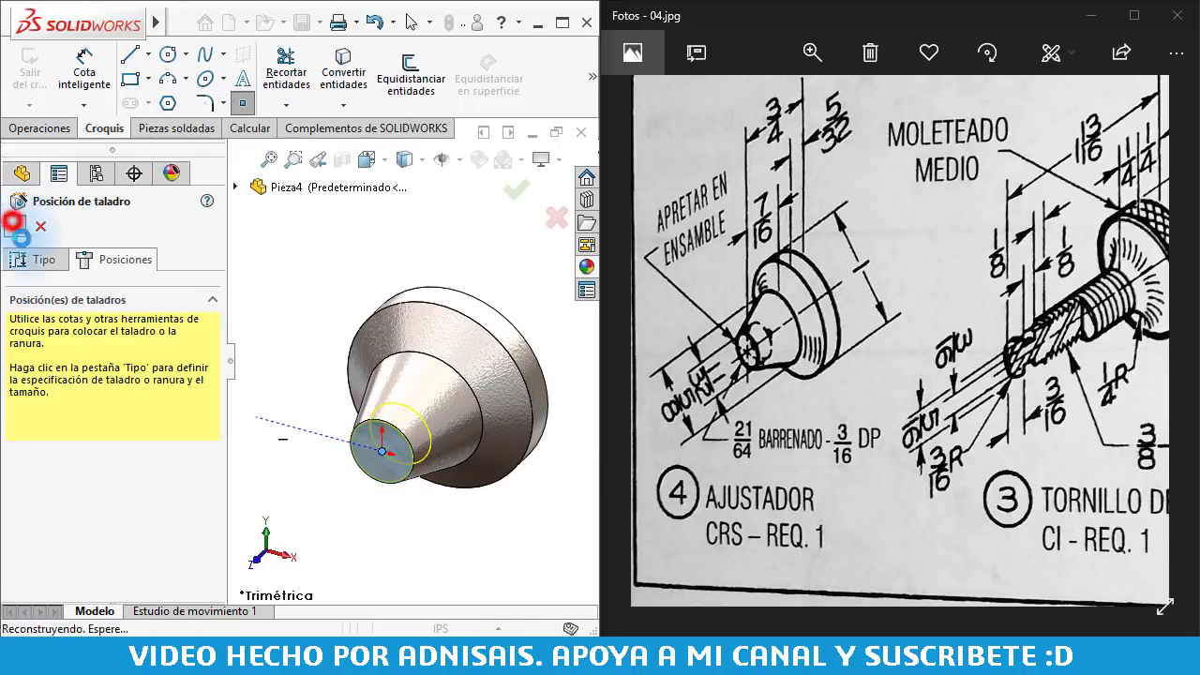
mouse_move(367, 558)
middle_down()
mouse_move(405, 437)
mouse_move(366, 488)
middle_up()
scroll(466, 362, up, 3)
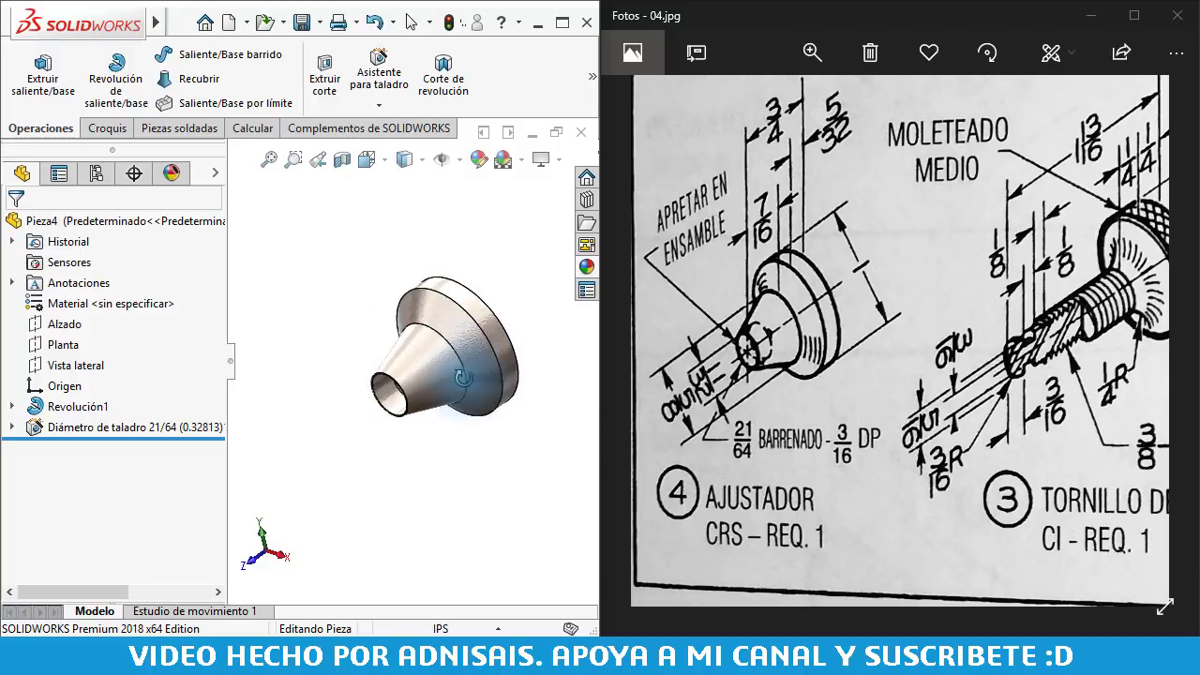
middle_drag(463, 378, 456, 396)
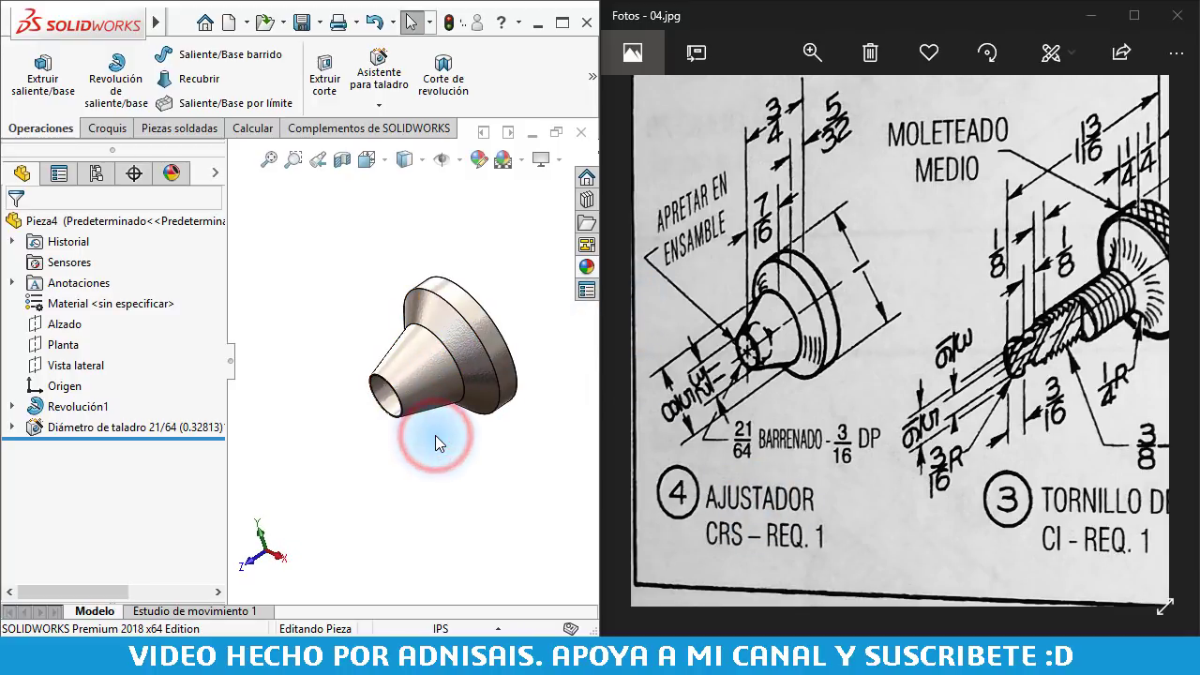
key(ctrl+s)
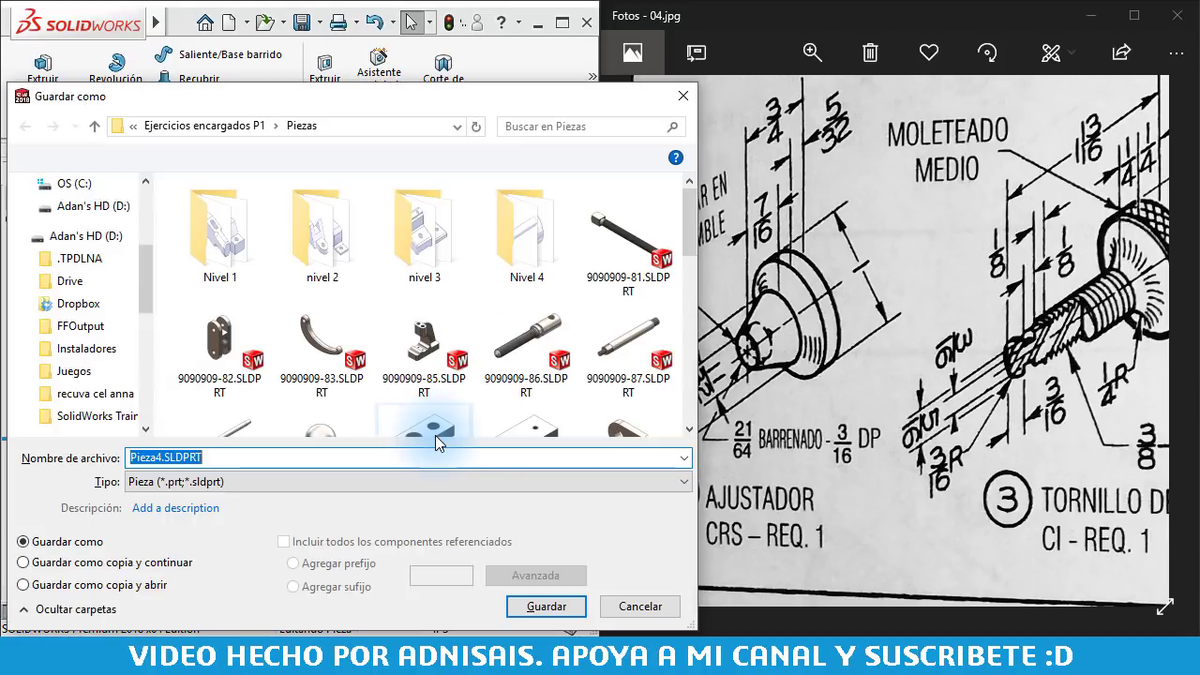
text(9090909)
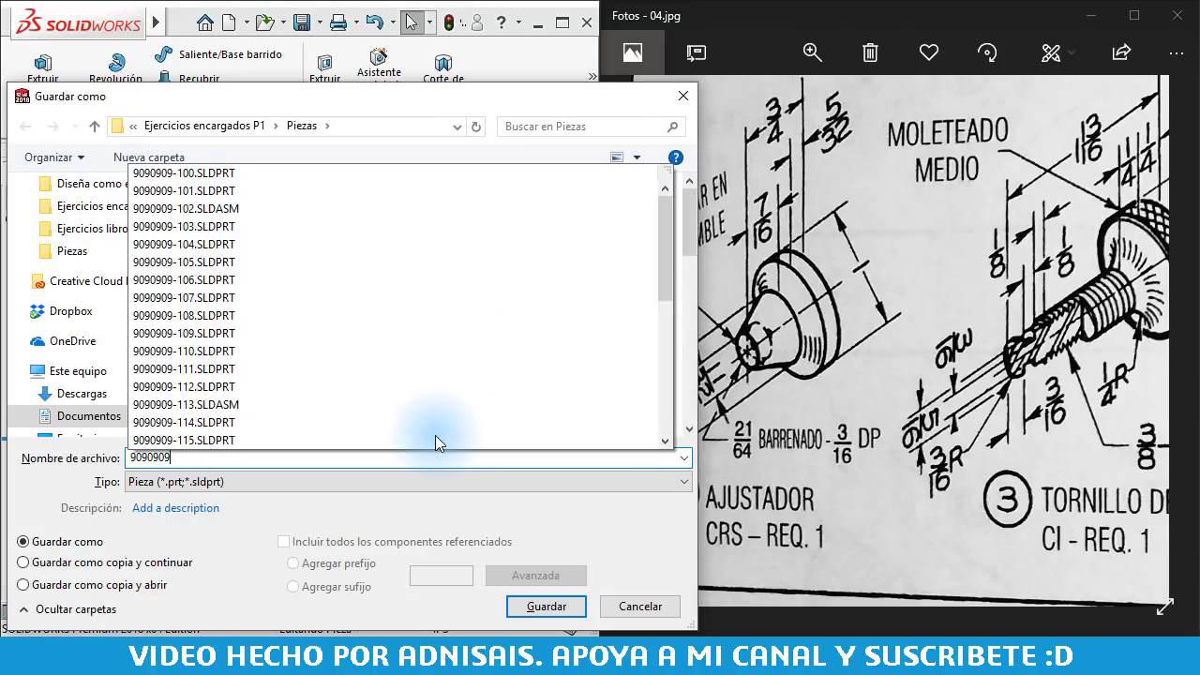
text(-11)
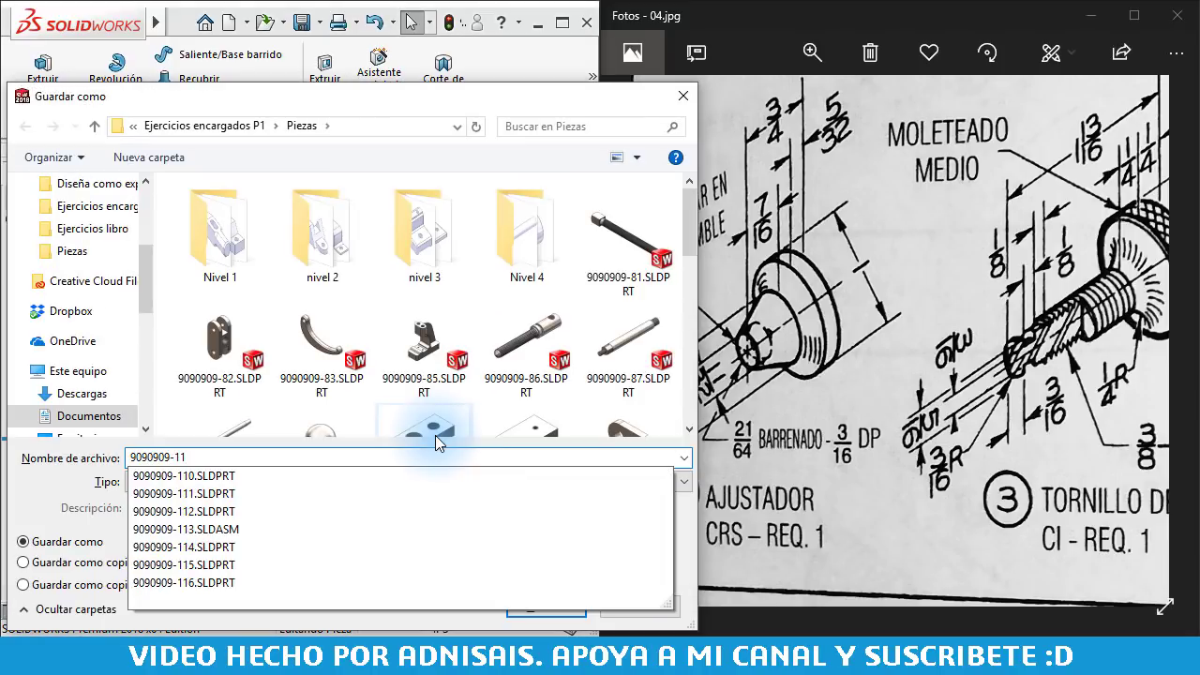
text(7)
key(Return)
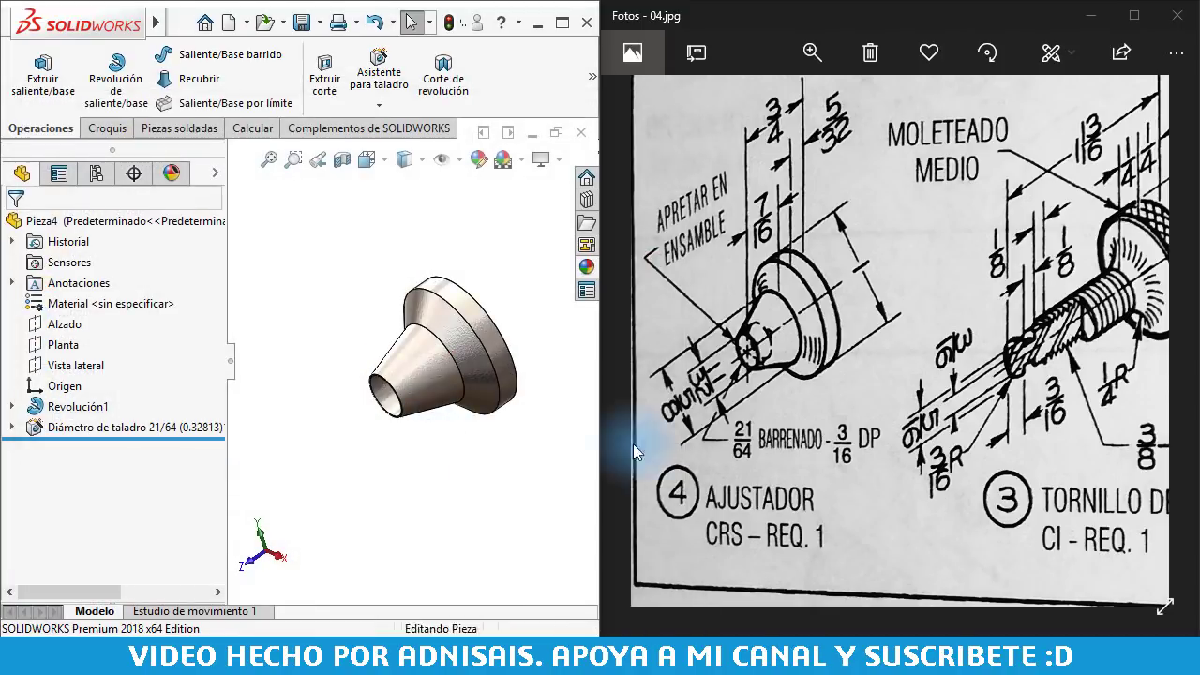
- Zoom the 04.jpg drawing in Photos onto the Botón giratorio detail, then return to SOLIDWORKS
click(774, 375)
click(851, 356)
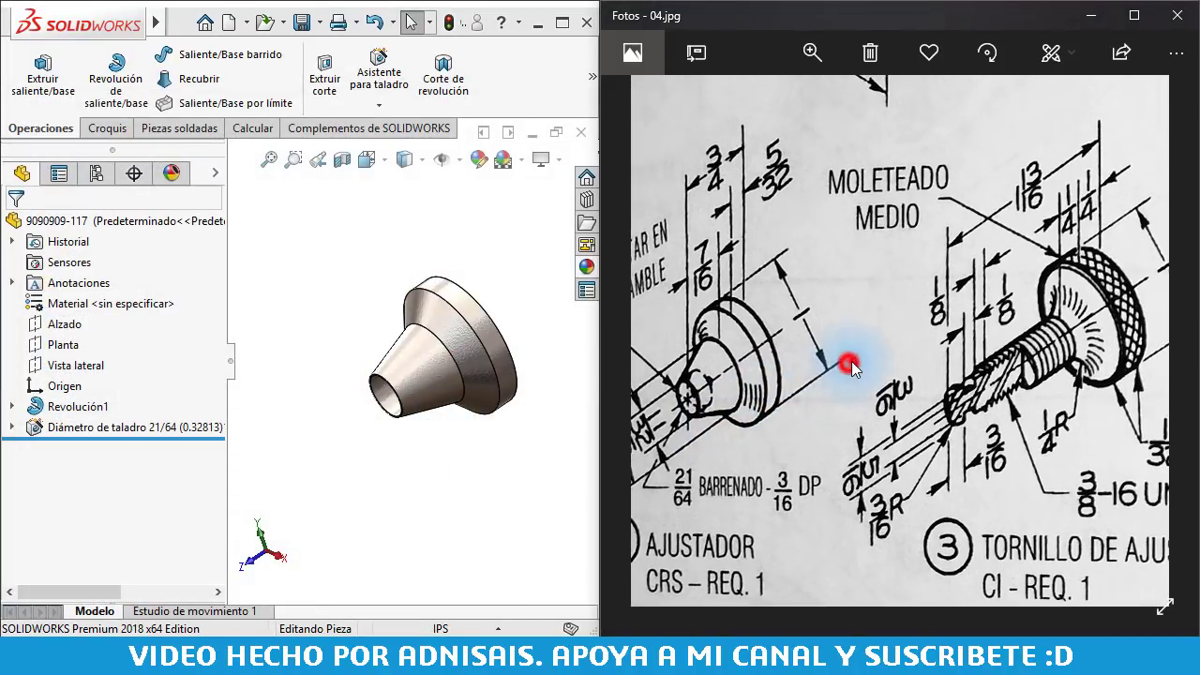
click(919, 382)
click(916, 347)
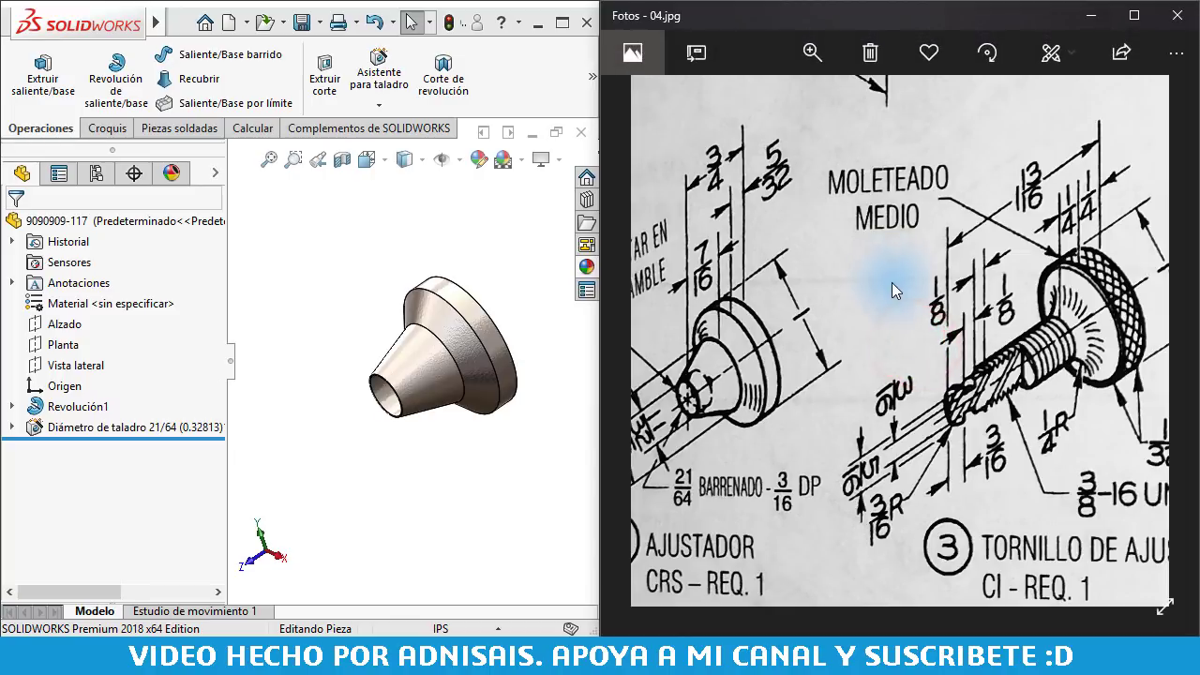
double_click(812, 280)
scroll(685, 225, down, 1)
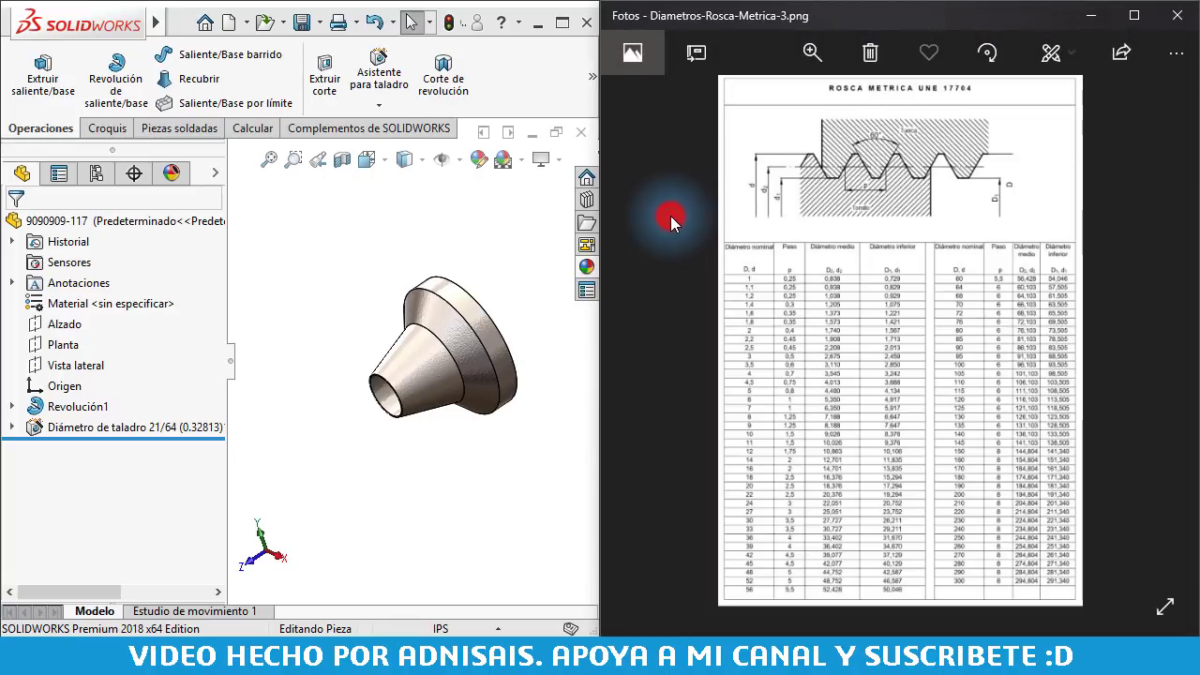
click(1161, 323)
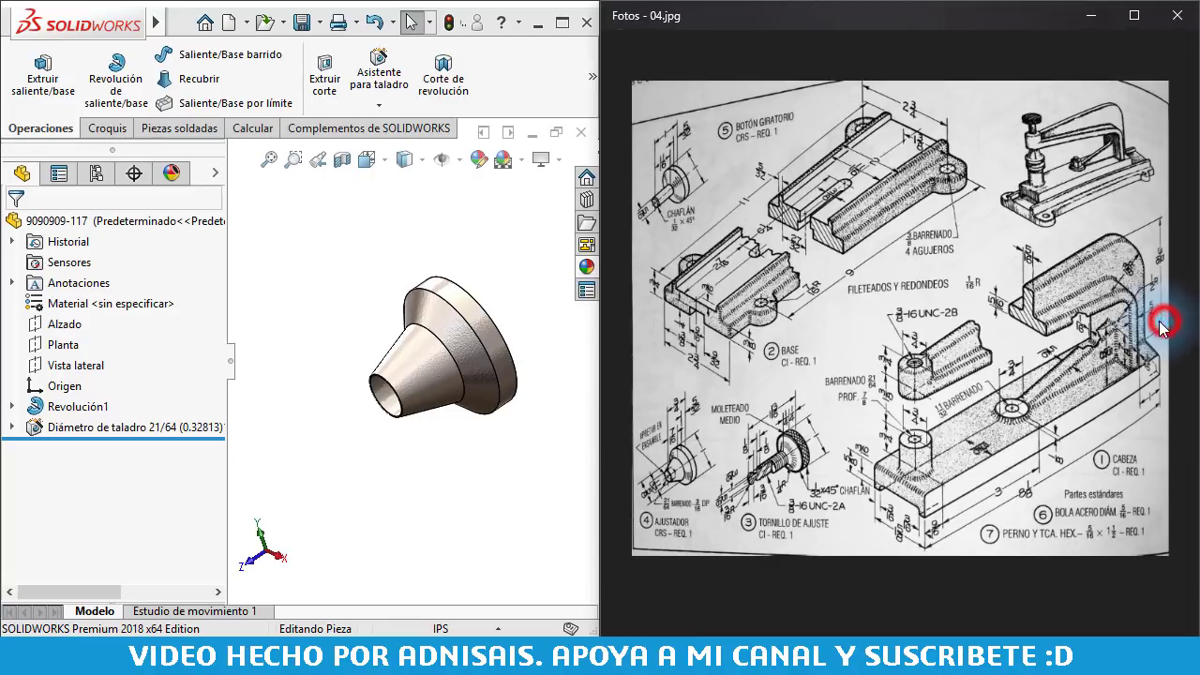
double_click(777, 233)
double_click(828, 205)
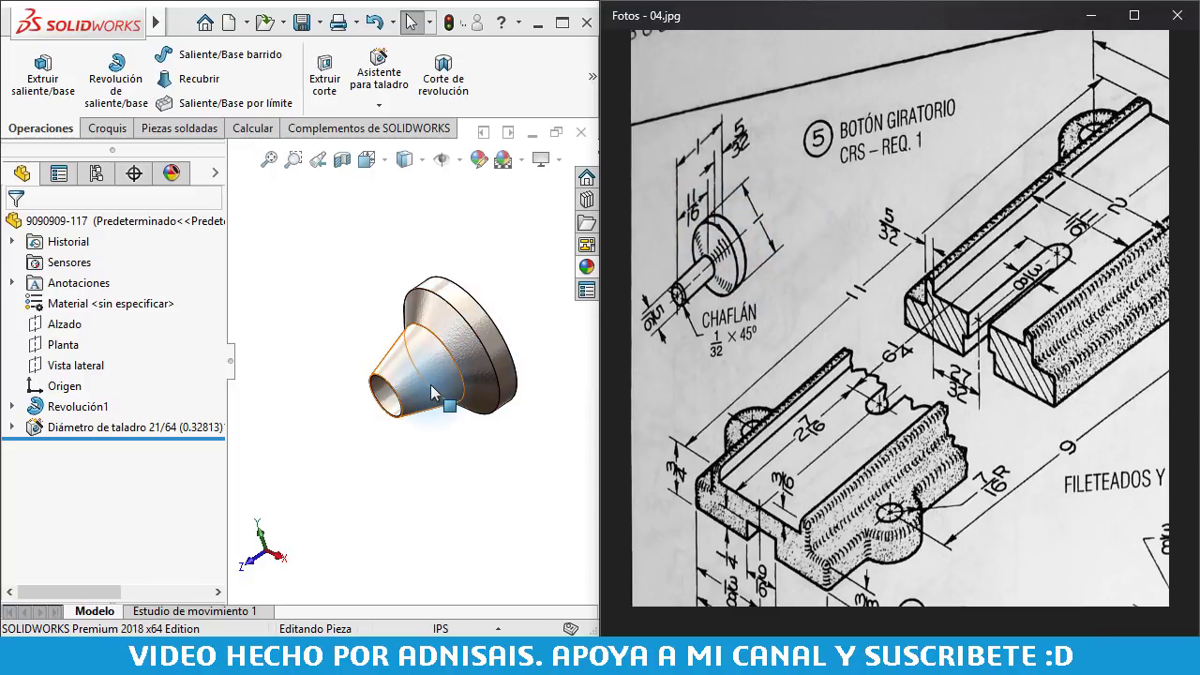
click(364, 252)
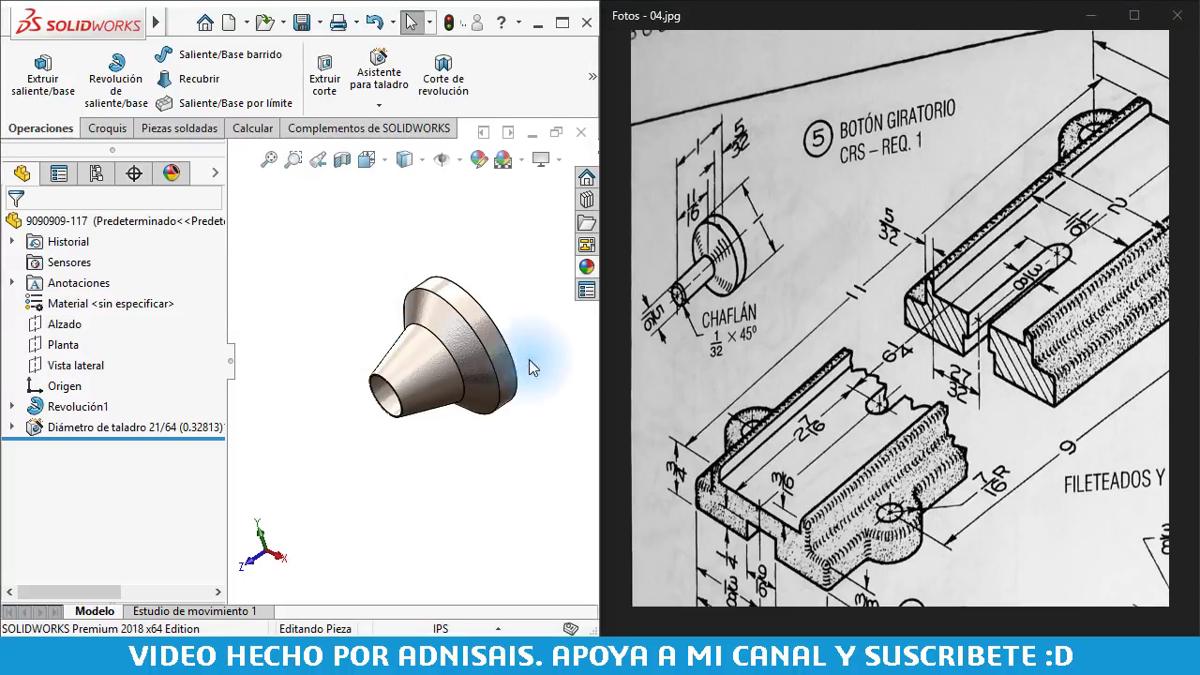
click(320, 263)
- Create a new Pulgadas part and draw a horizontal centerline from the origin on Vista lateral
click(229, 22)
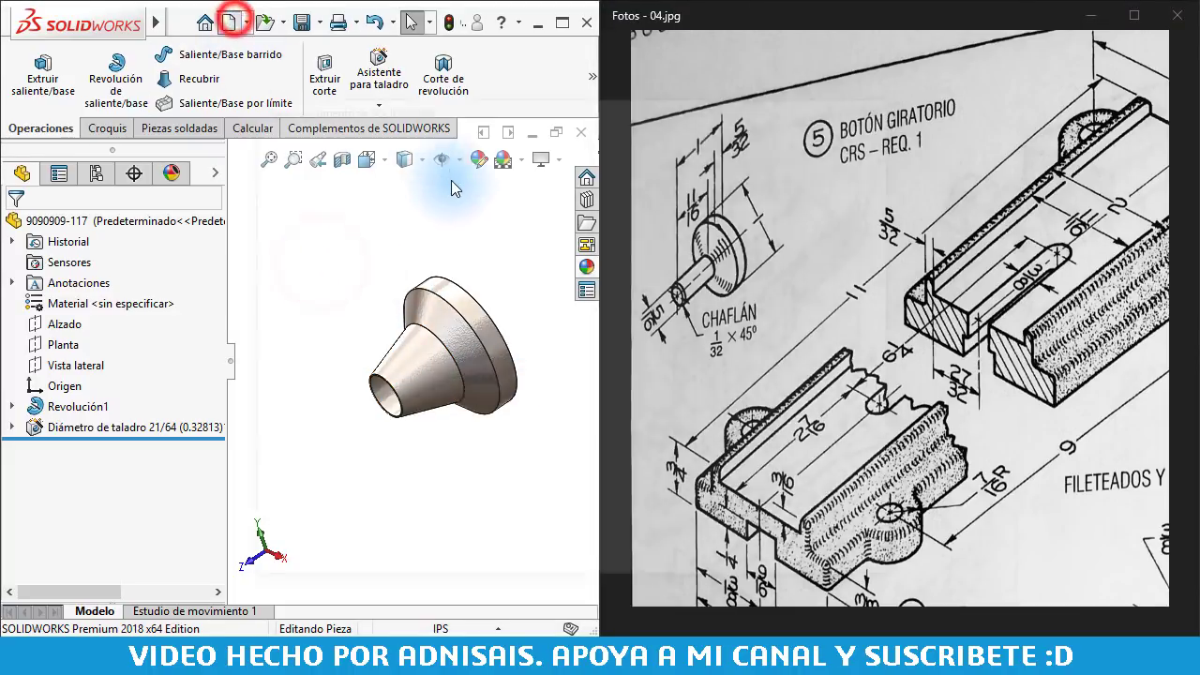
click(565, 182)
click(661, 537)
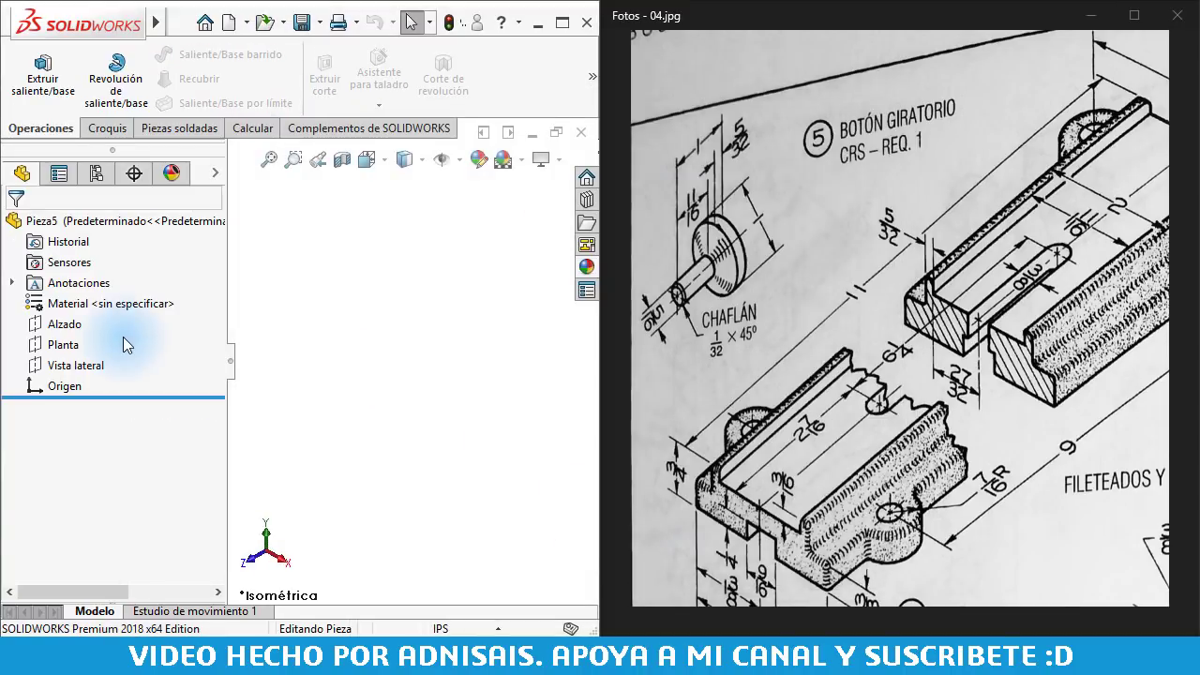
click(64, 366)
click(87, 335)
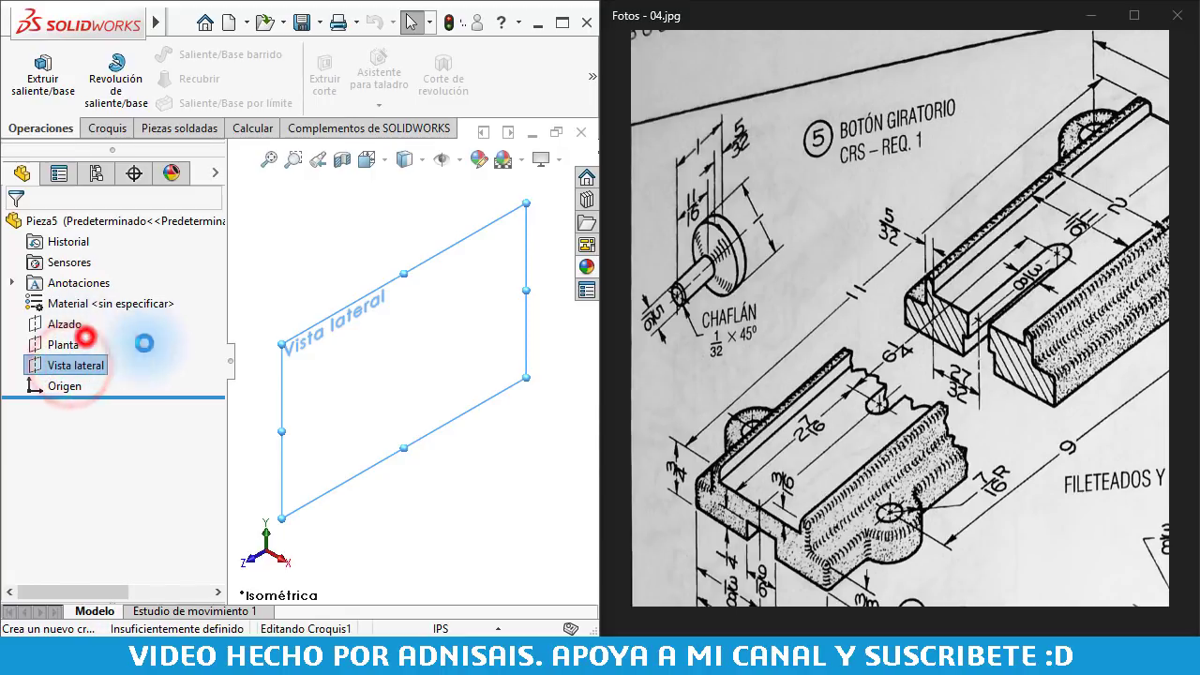
click(148, 54)
click(161, 100)
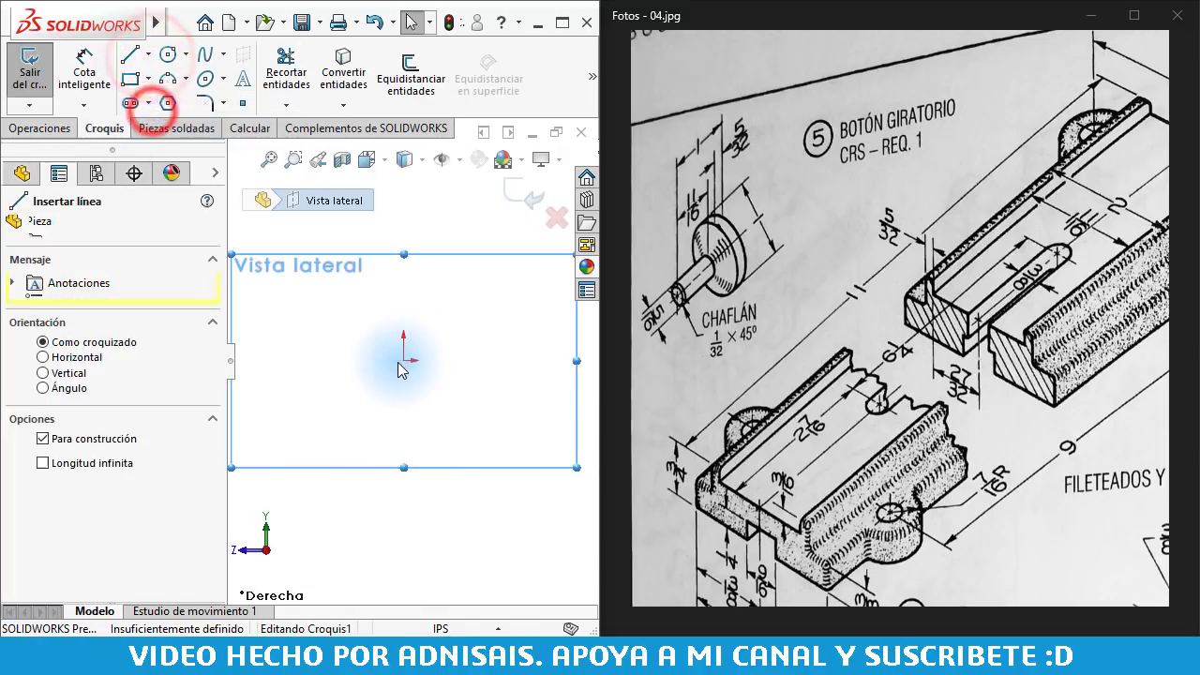
click(404, 361)
click(260, 361)
key(Escape)
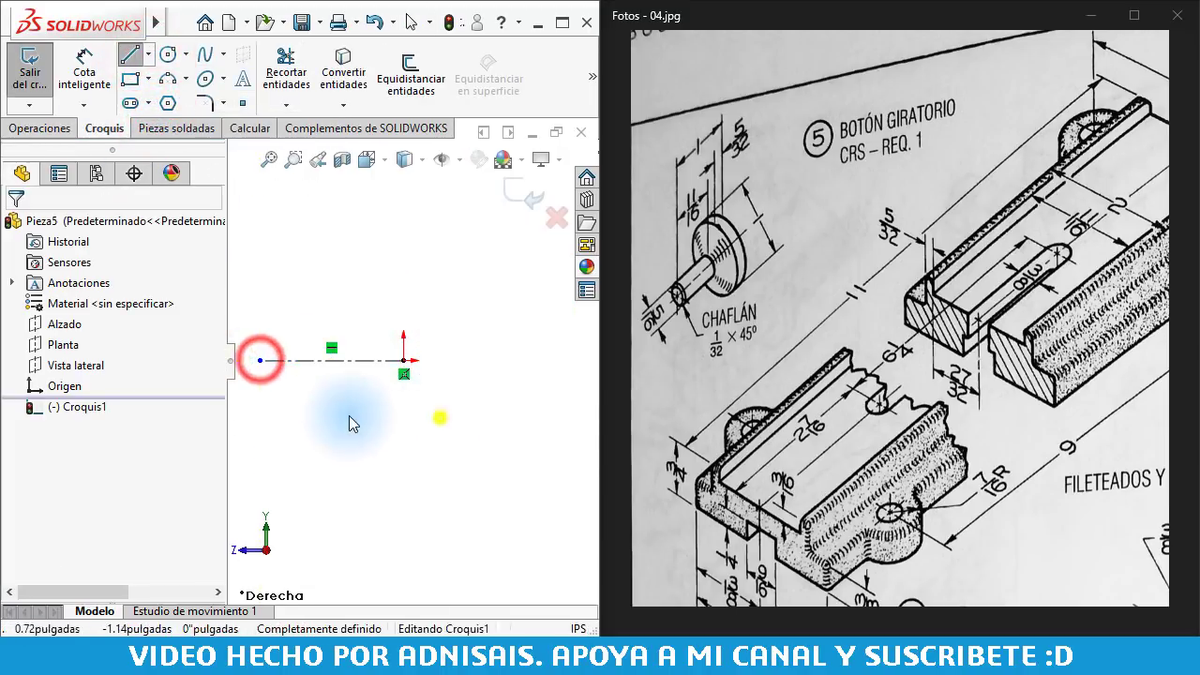
- Draw the knob's stepped outline with slanted edge and stem, closing it on the centerline
click(404, 361)
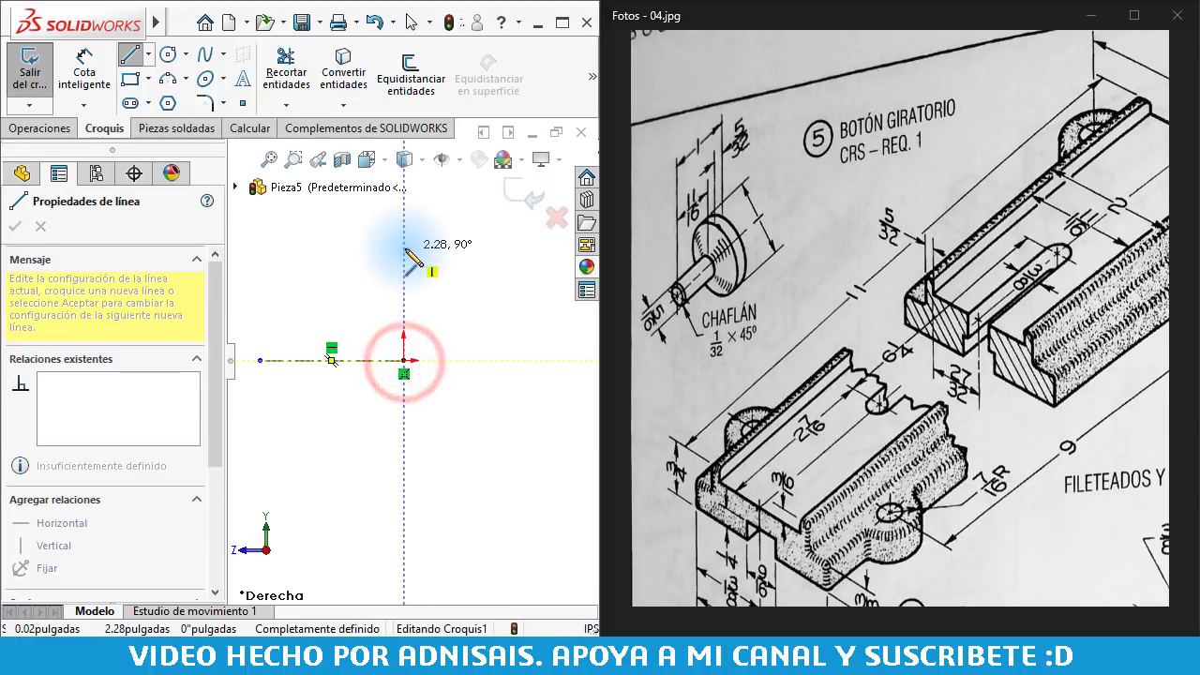
click(404, 251)
click(376, 250)
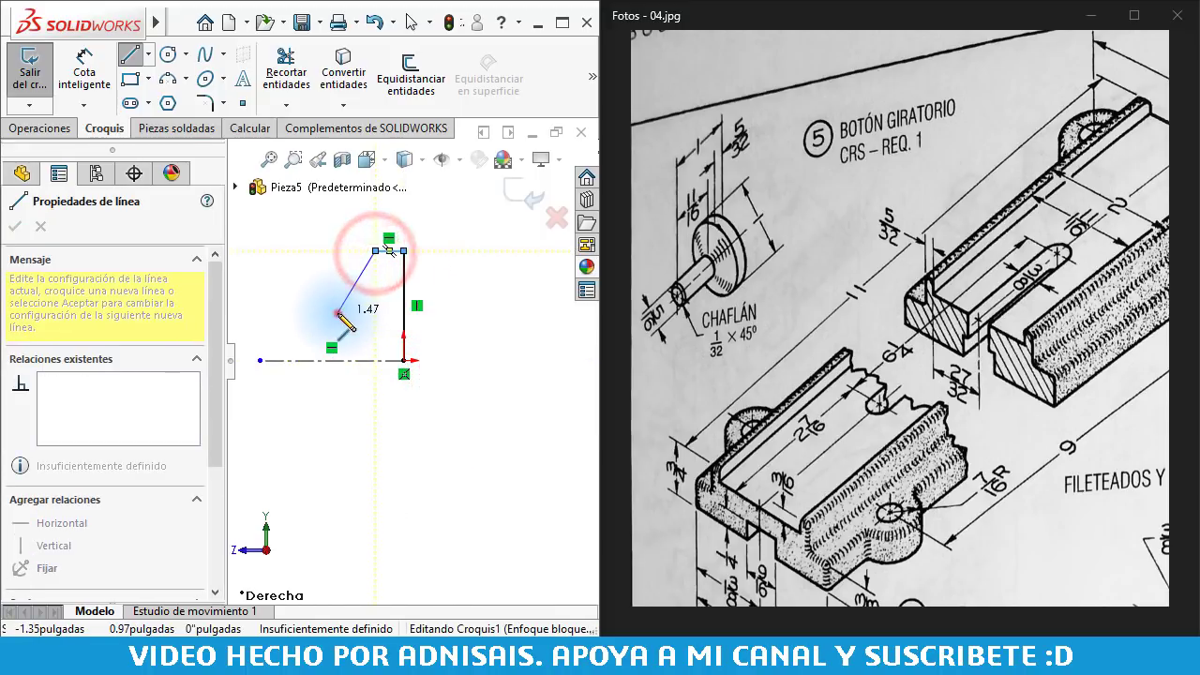
click(338, 313)
click(261, 312)
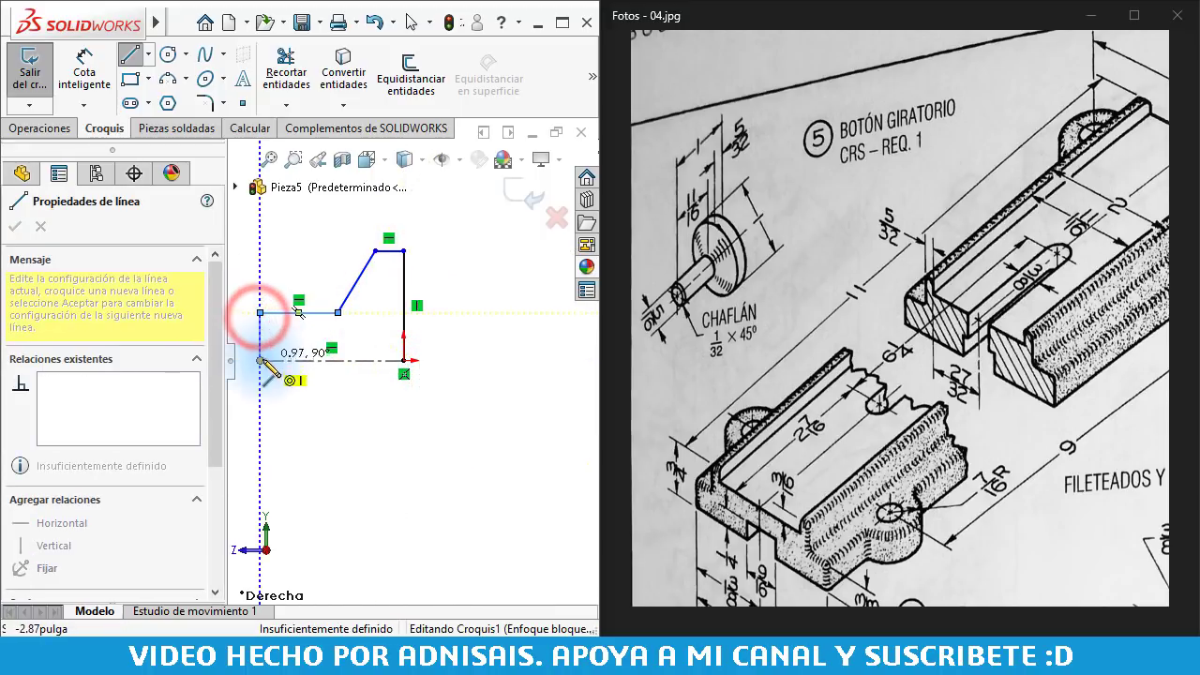
click(261, 360)
scroll(375, 368, up, 2)
scroll(366, 369, down, 2)
click(432, 354)
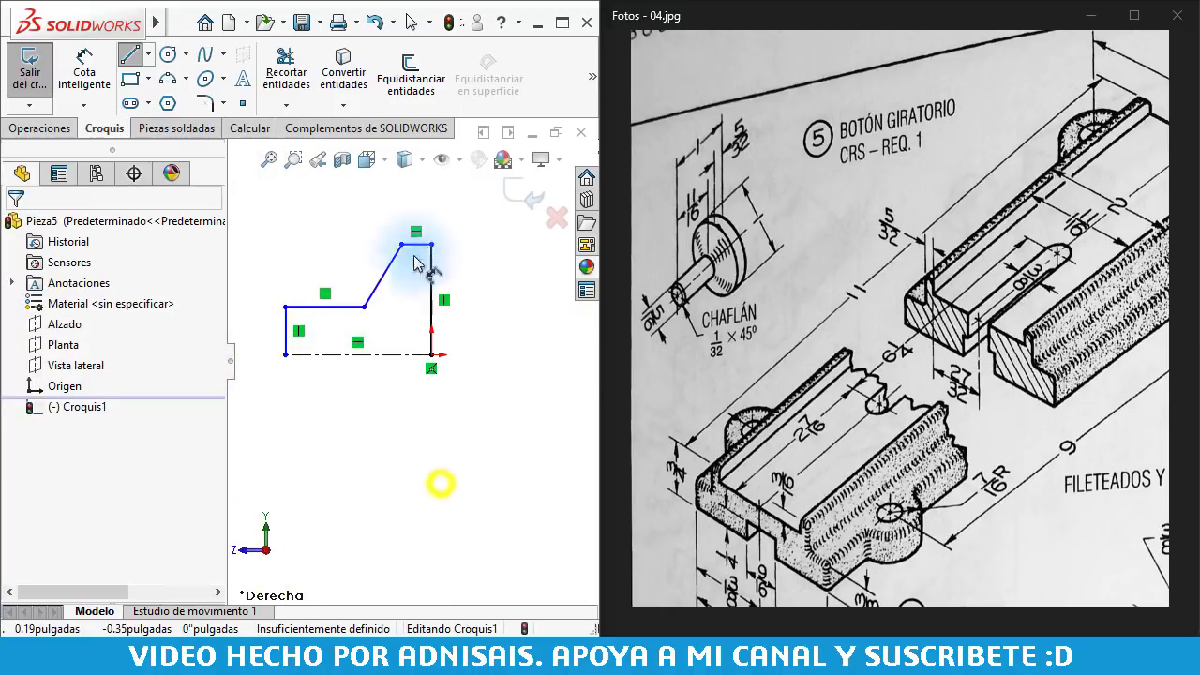
right_drag(441, 482, 356, 373)
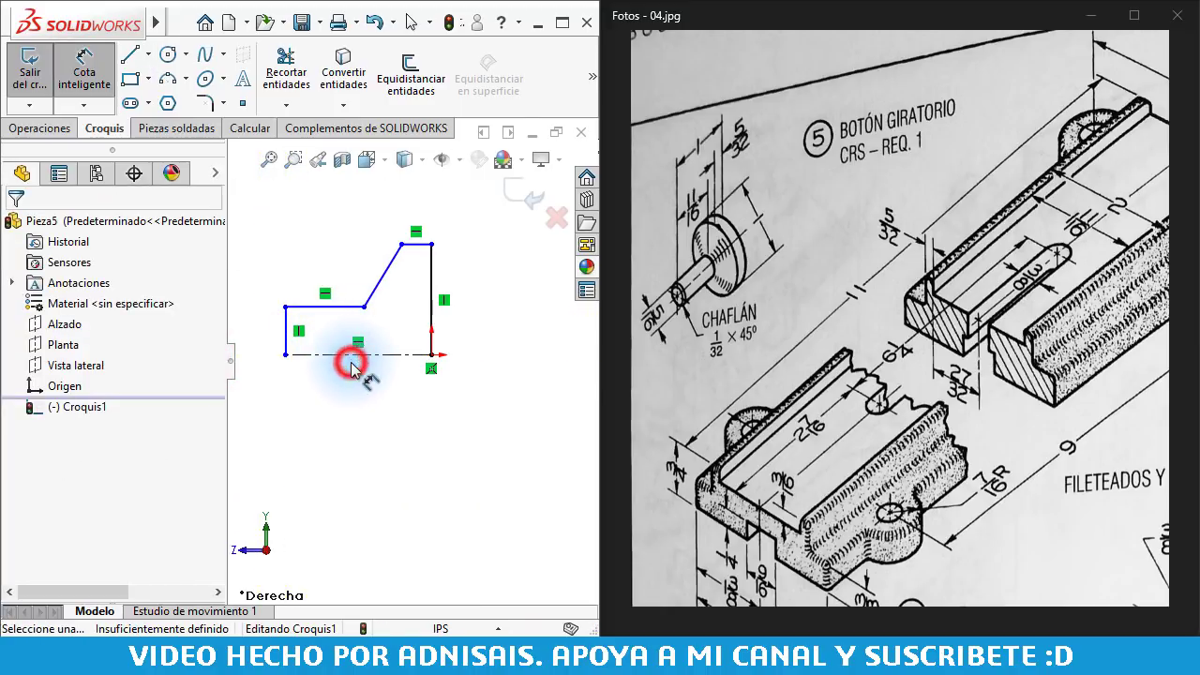
- Dimension the centerline length to 1" and the head diameter to 1"
click(351, 356)
click(354, 448)
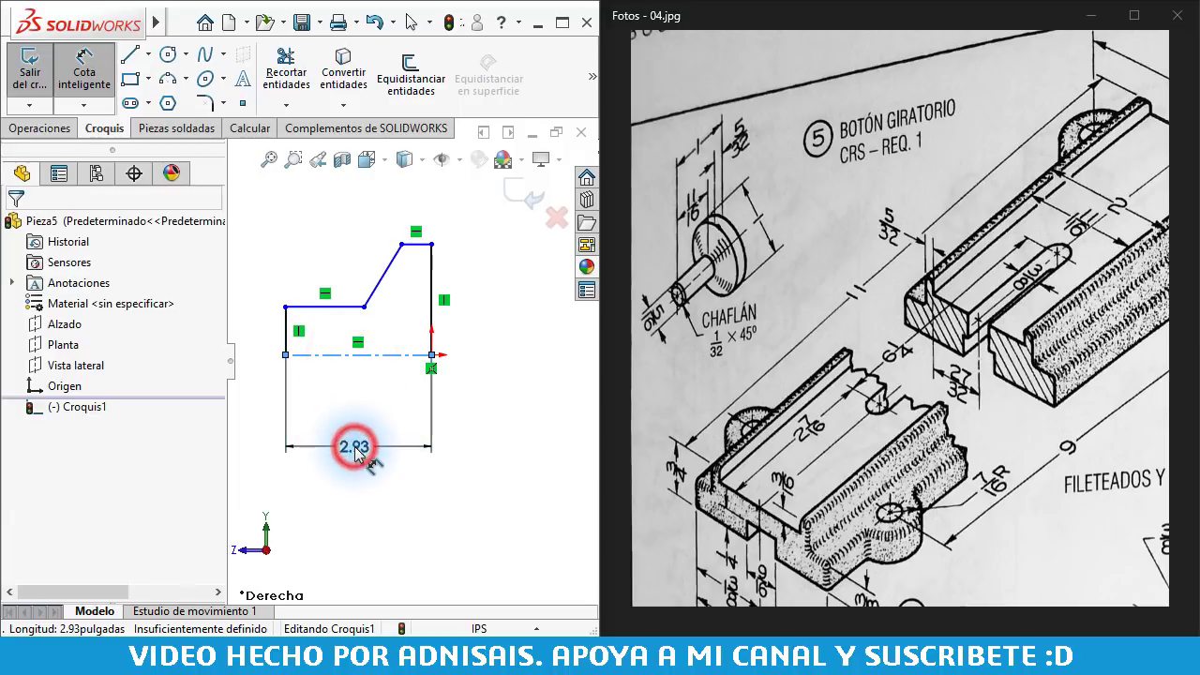
text(1)
key(Return)
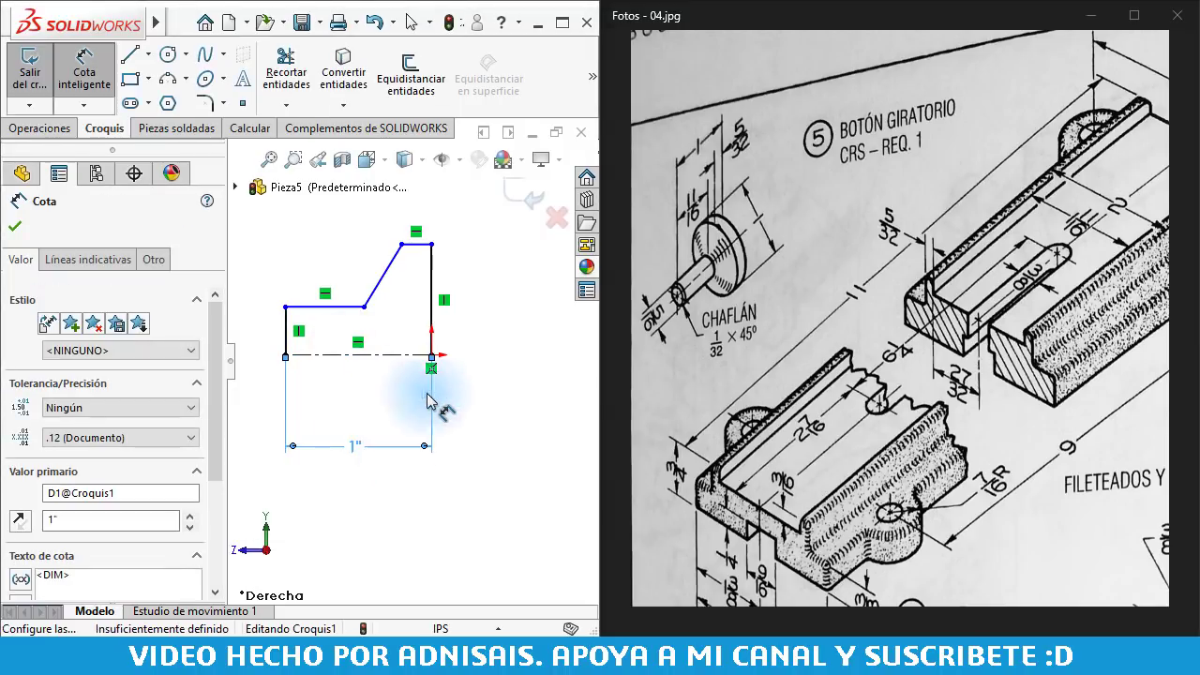
click(421, 244)
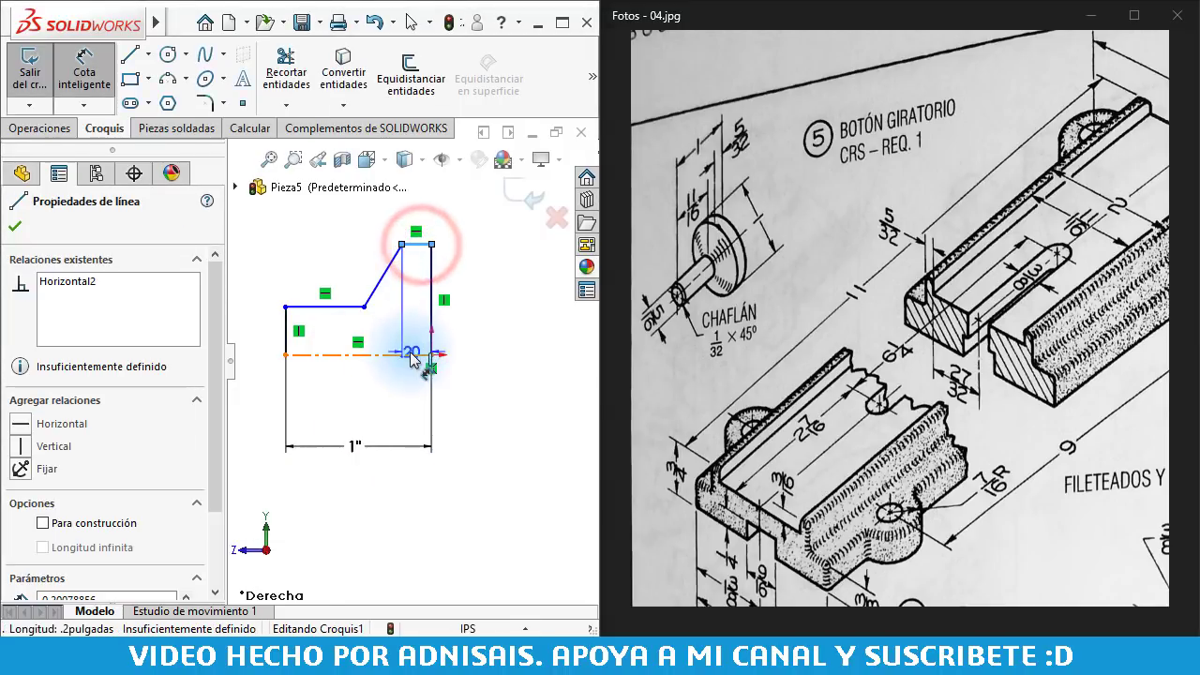
click(409, 355)
click(504, 401)
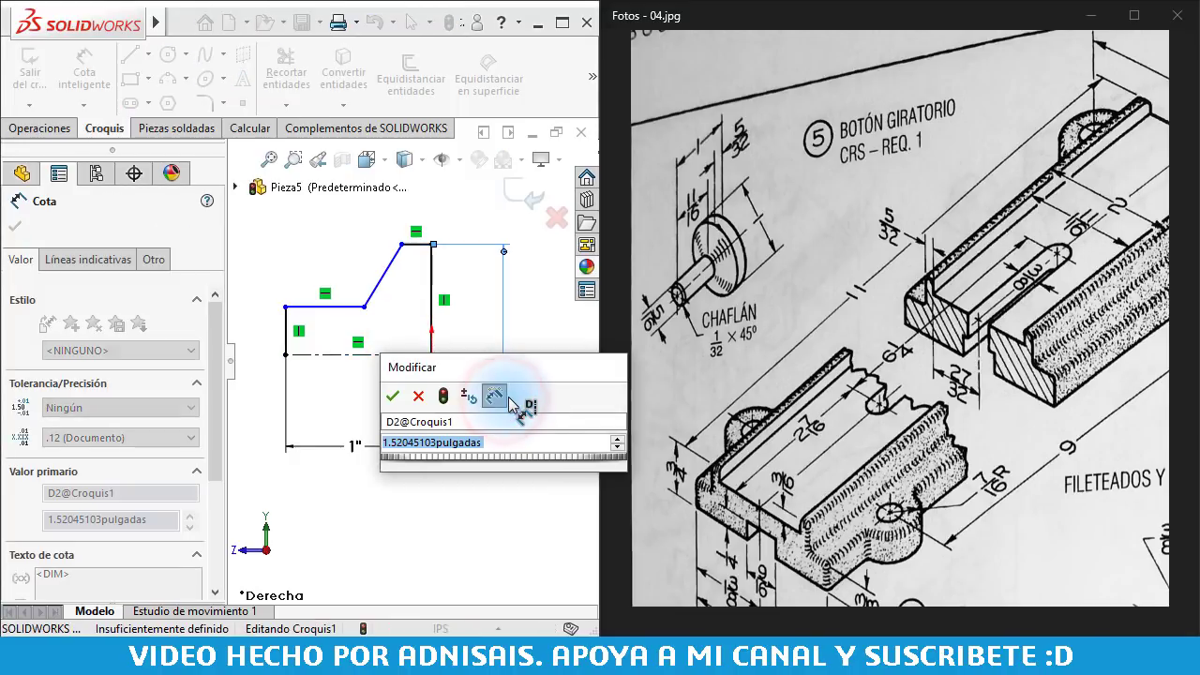
text(1)
key(Return)
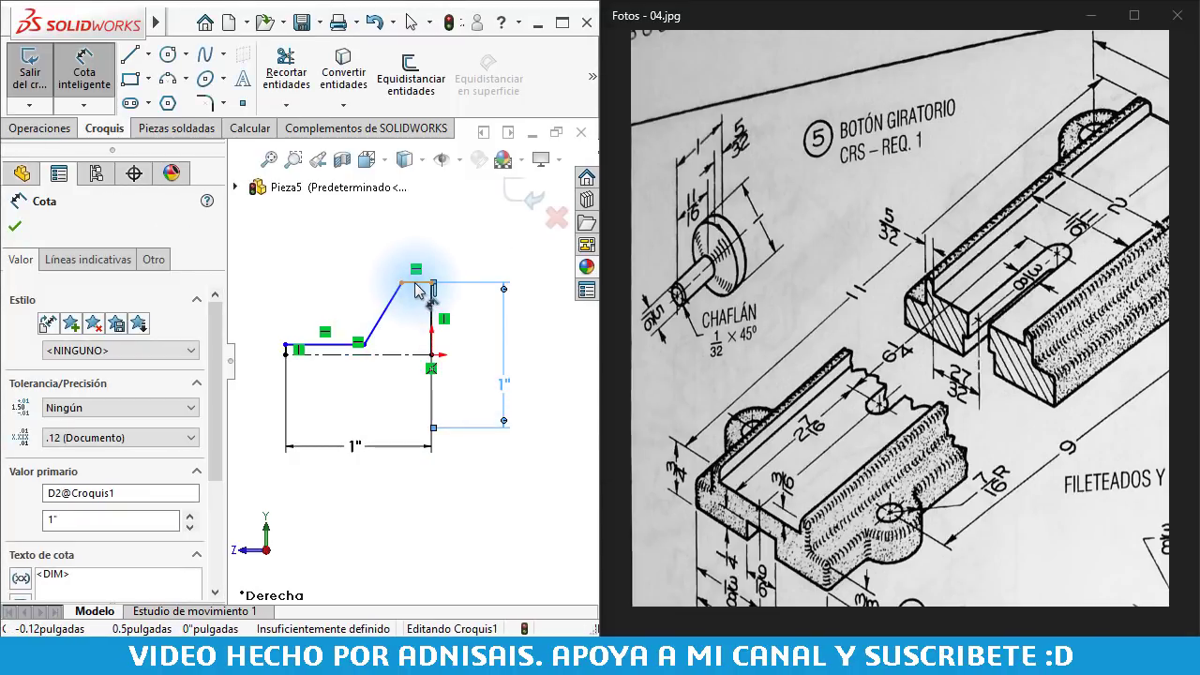
- Dimension the short top edge of the knob profile to 5/32"
click(417, 283)
click(426, 283)
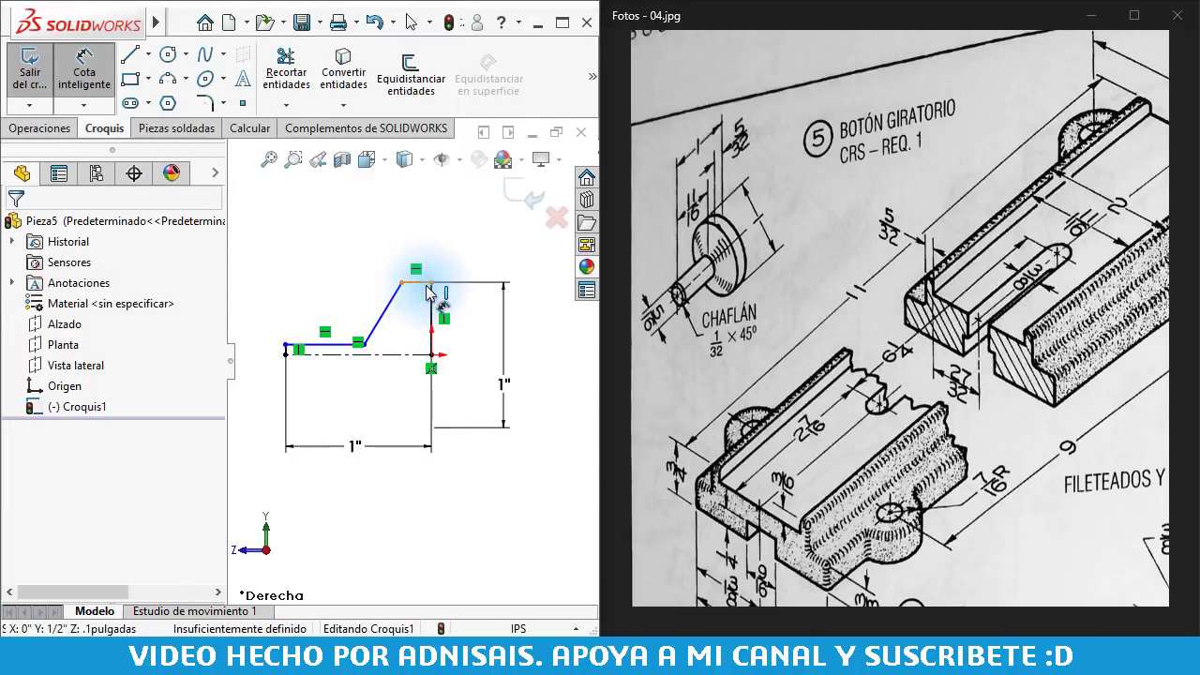
click(425, 283)
click(429, 234)
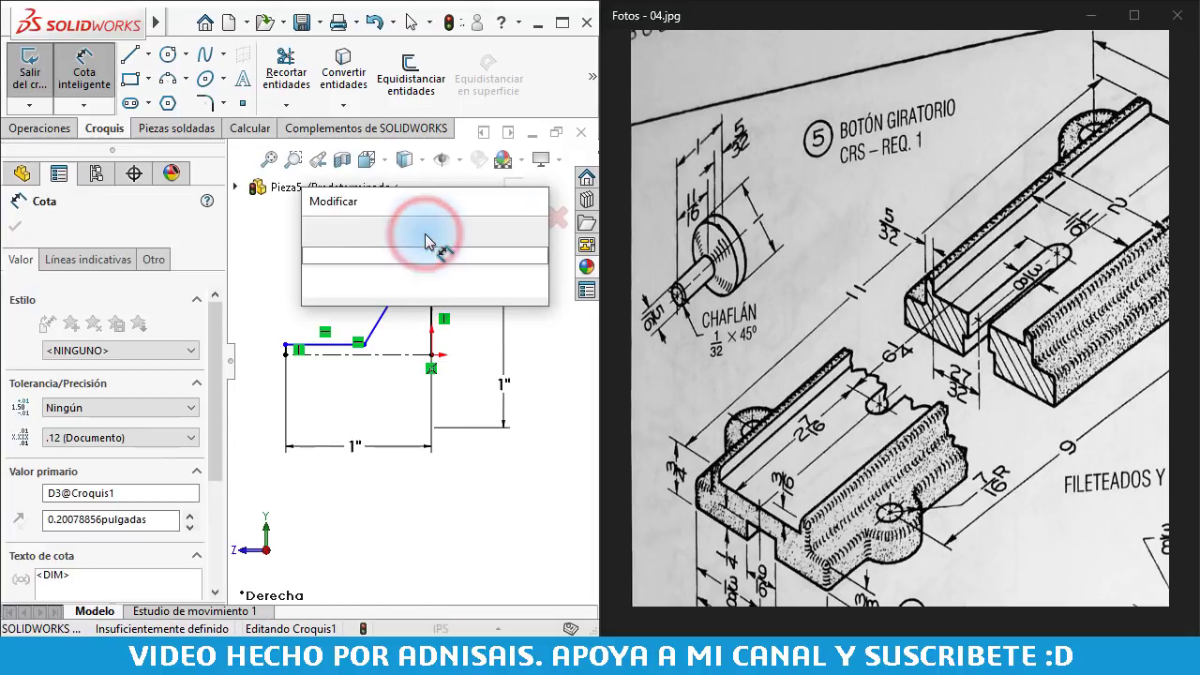
text(5/32)
key(Return)
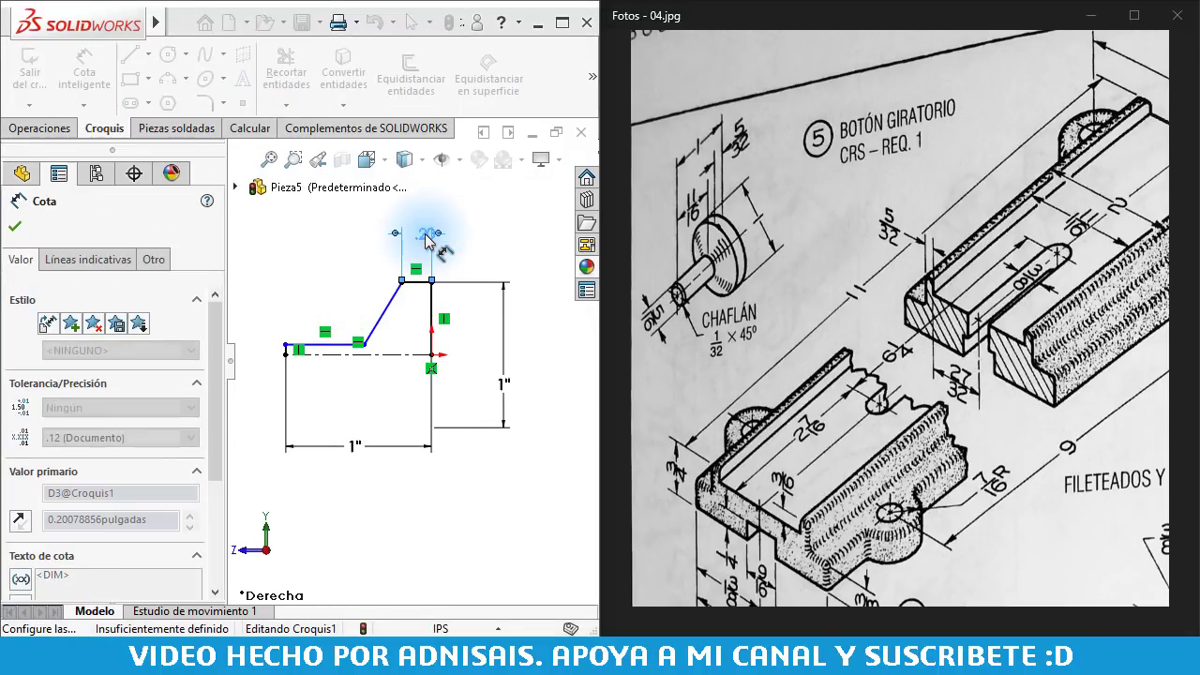
- Set the stem length to 11/16" and the stem diameter to 5/16"
click(324, 351)
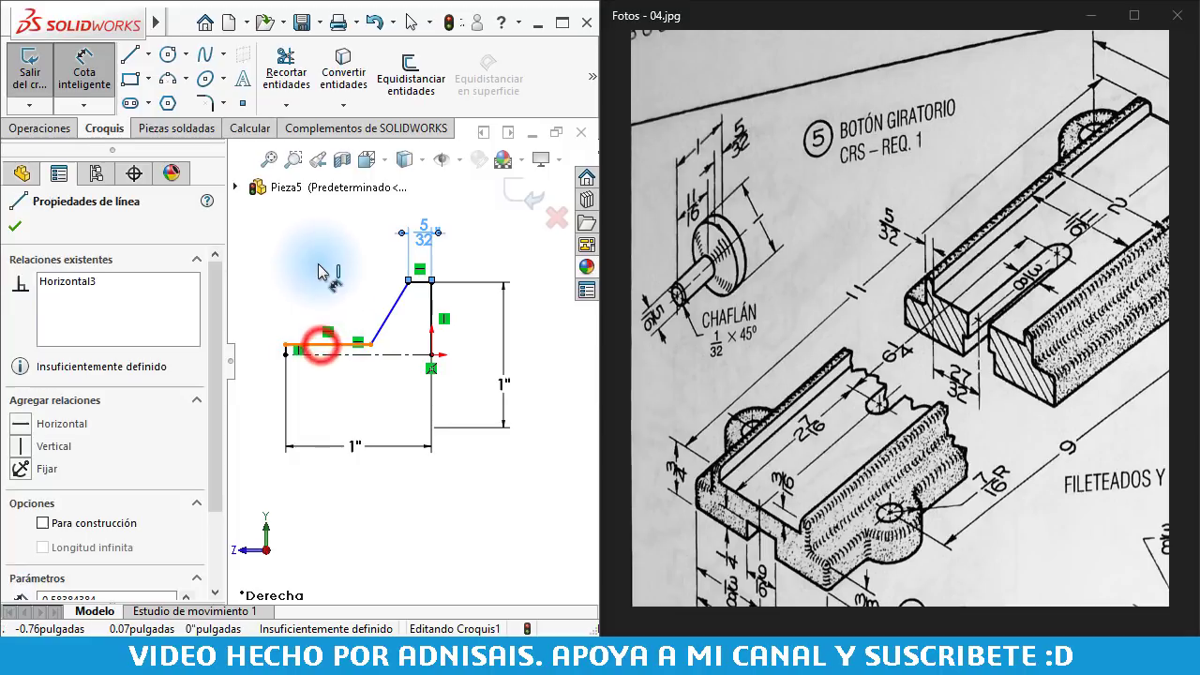
click(322, 261)
text(11/16)
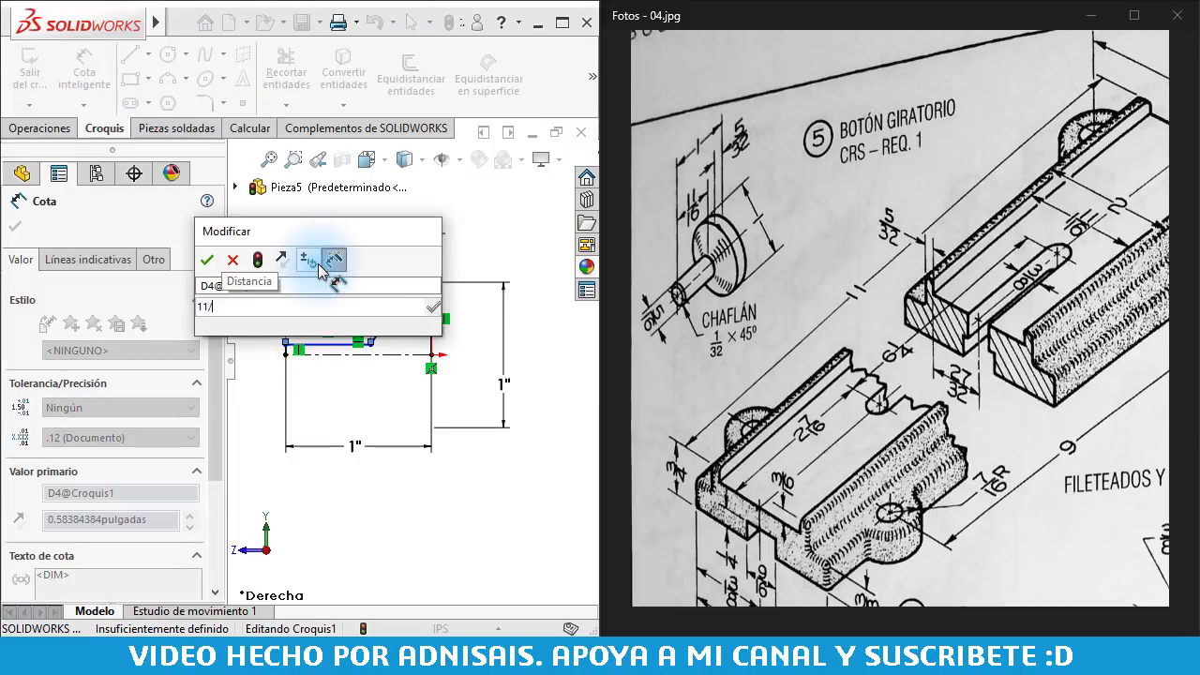
key(Return)
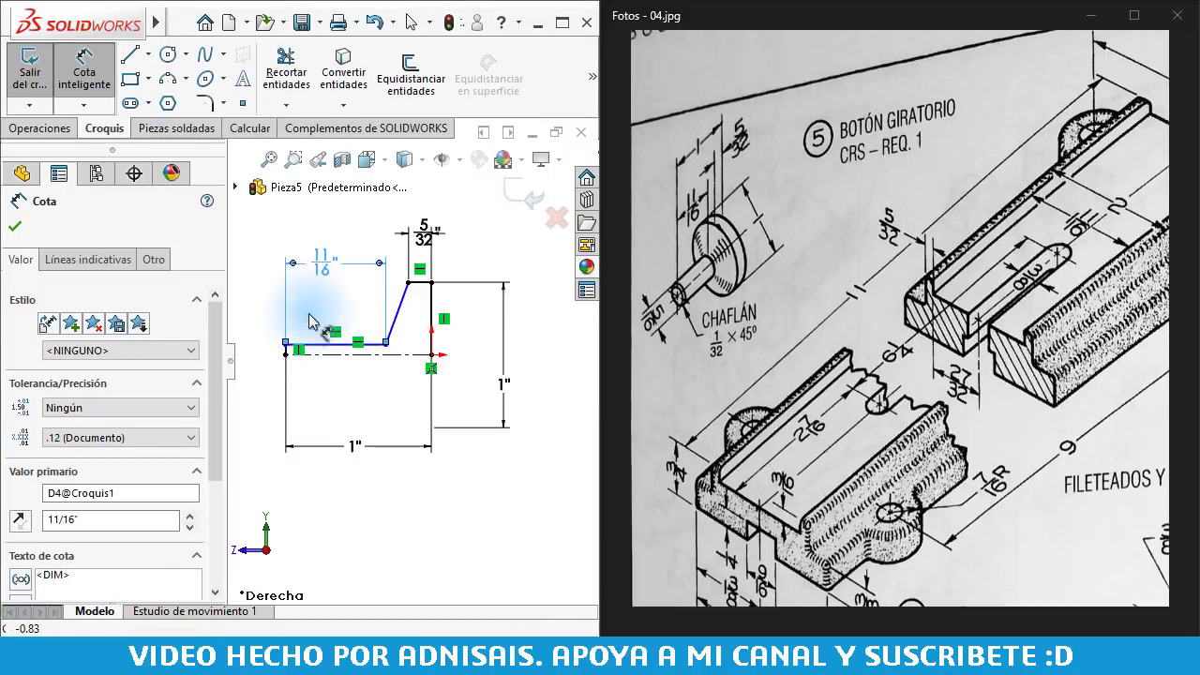
click(309, 345)
click(317, 355)
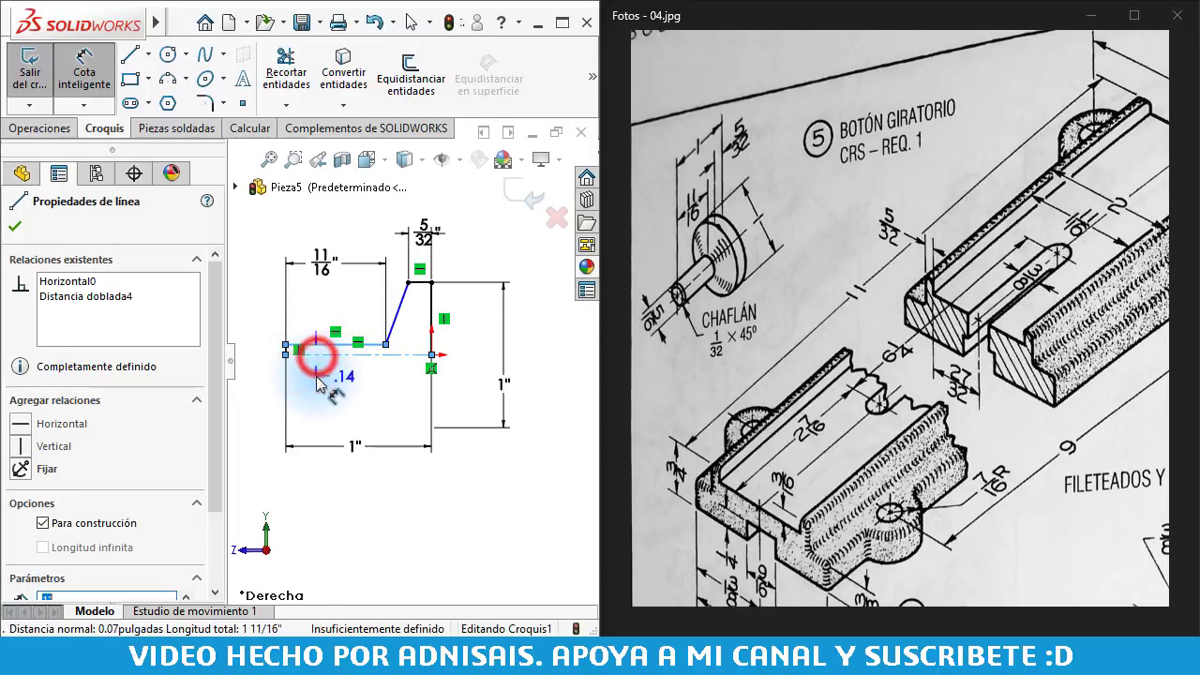
click(318, 380)
text(5/16)
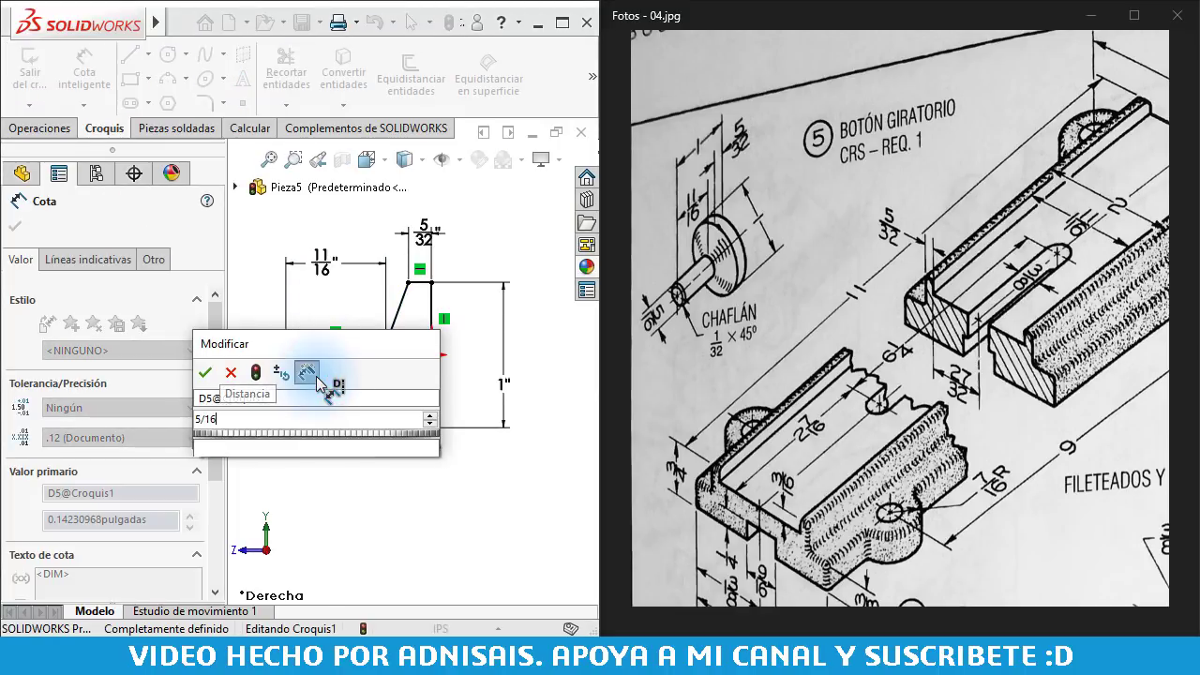
key(Return)
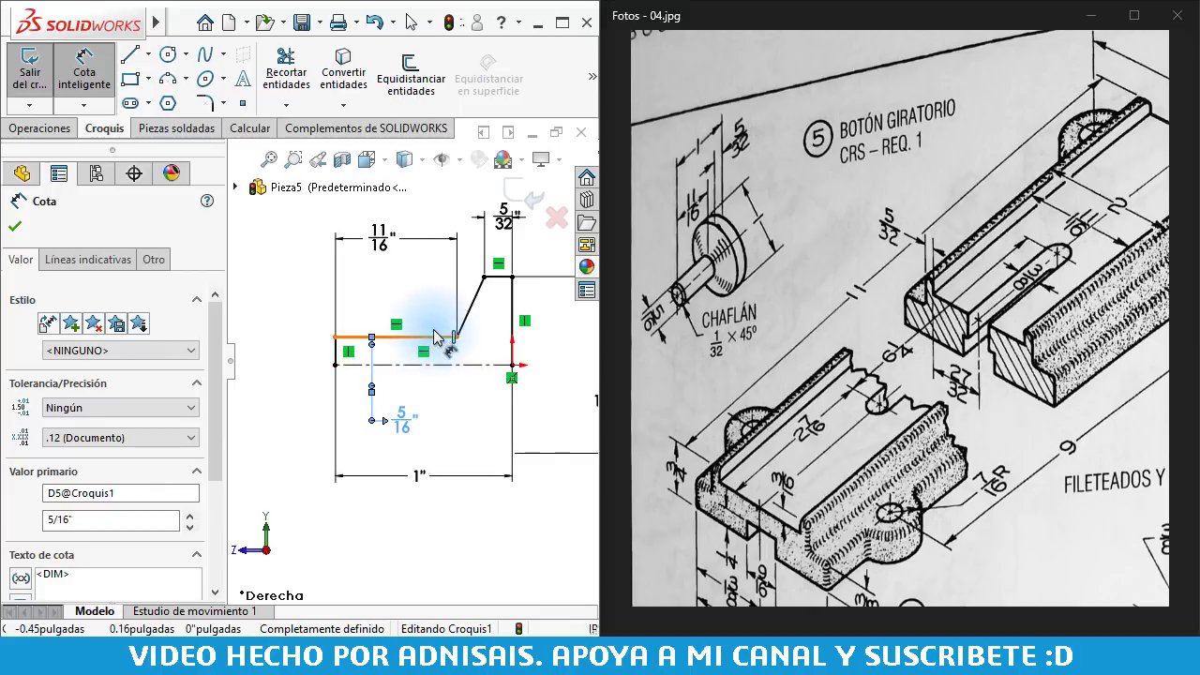
click(36, 129)
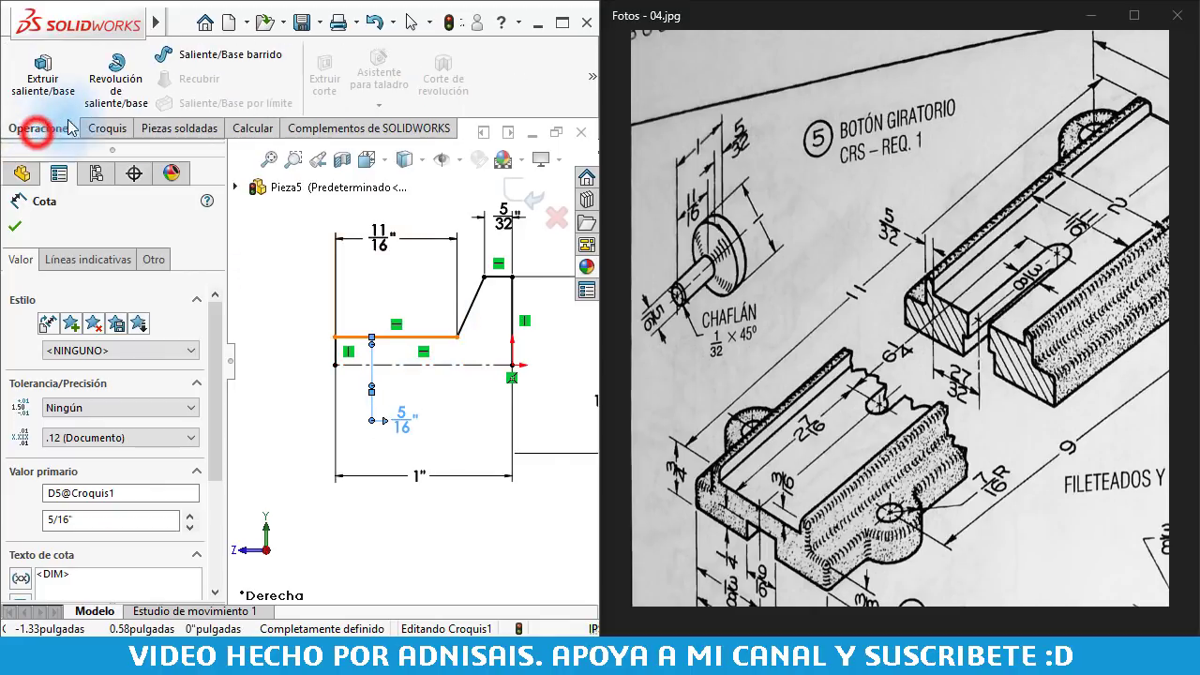
- Revolve the knob sketch a full 360° about its centerline into a solid
click(110, 95)
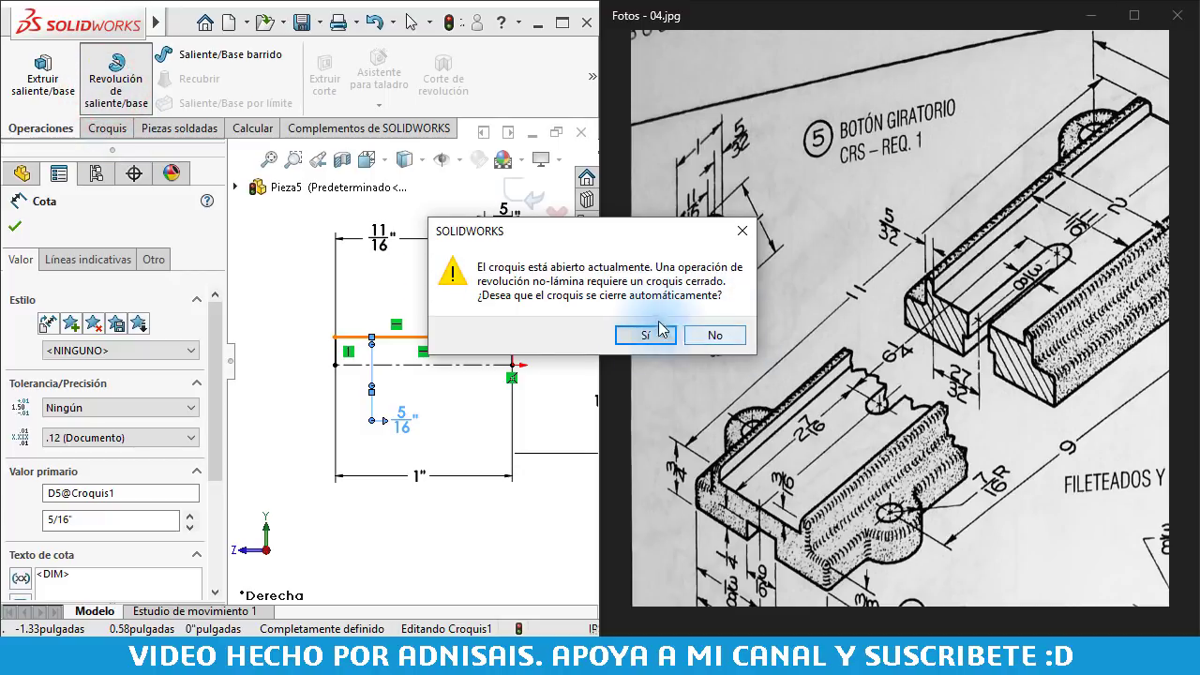
click(646, 335)
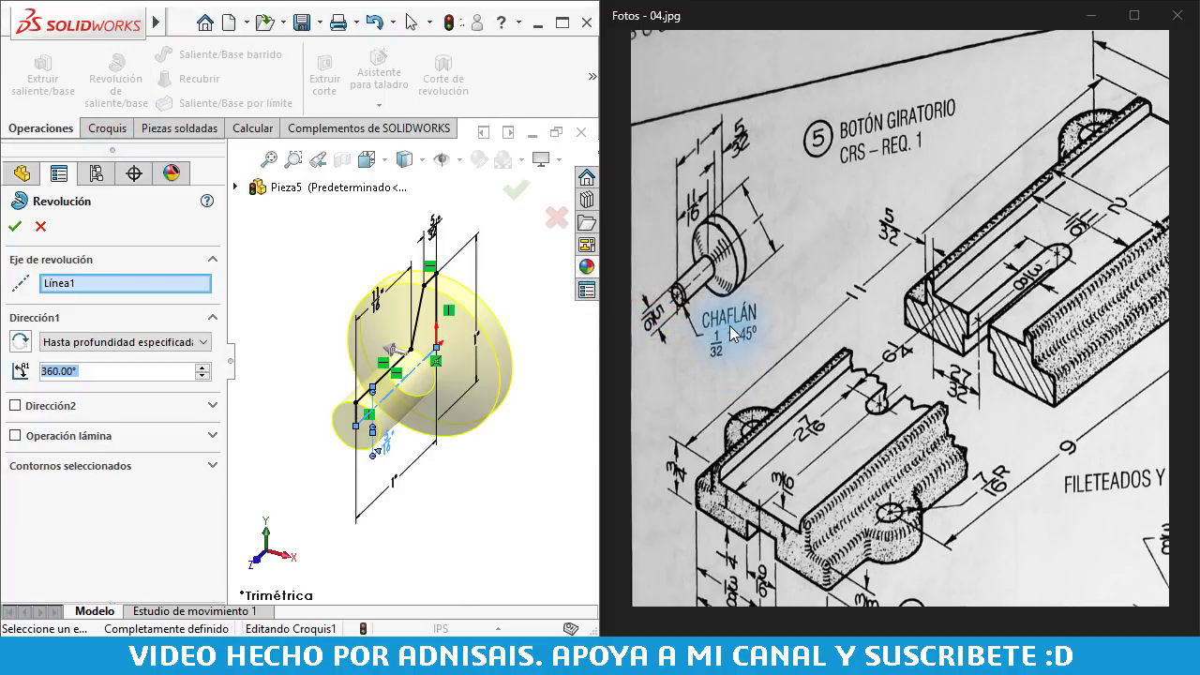
click(14, 225)
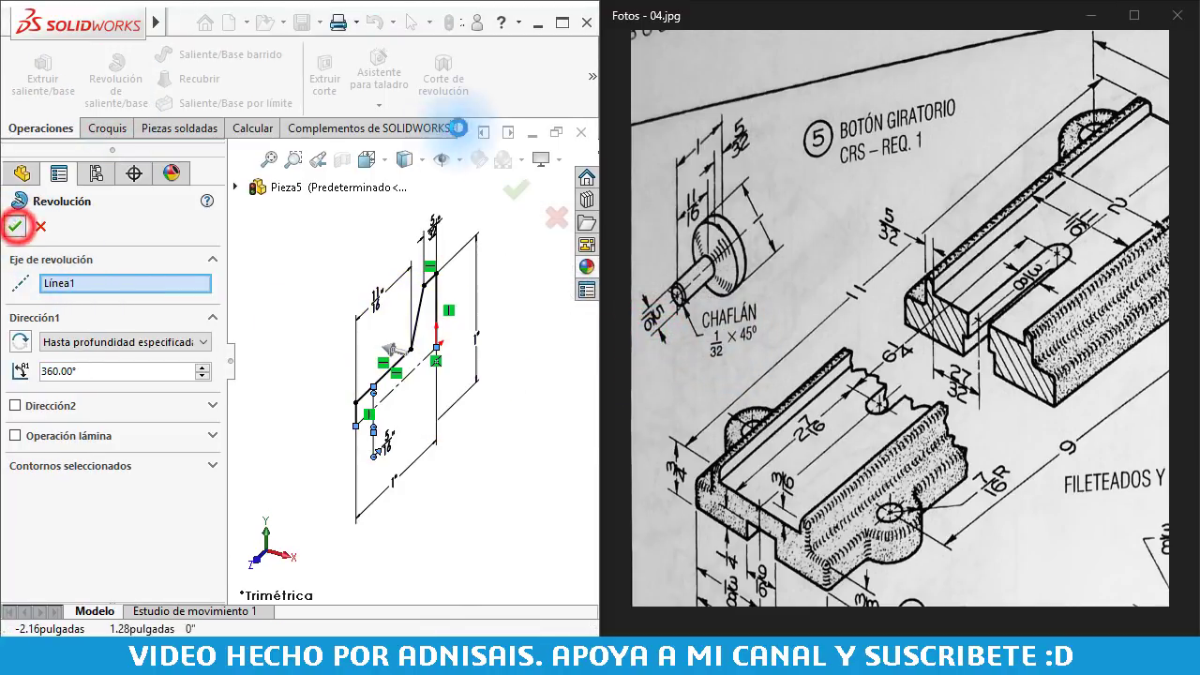
click(590, 103)
click(211, 185)
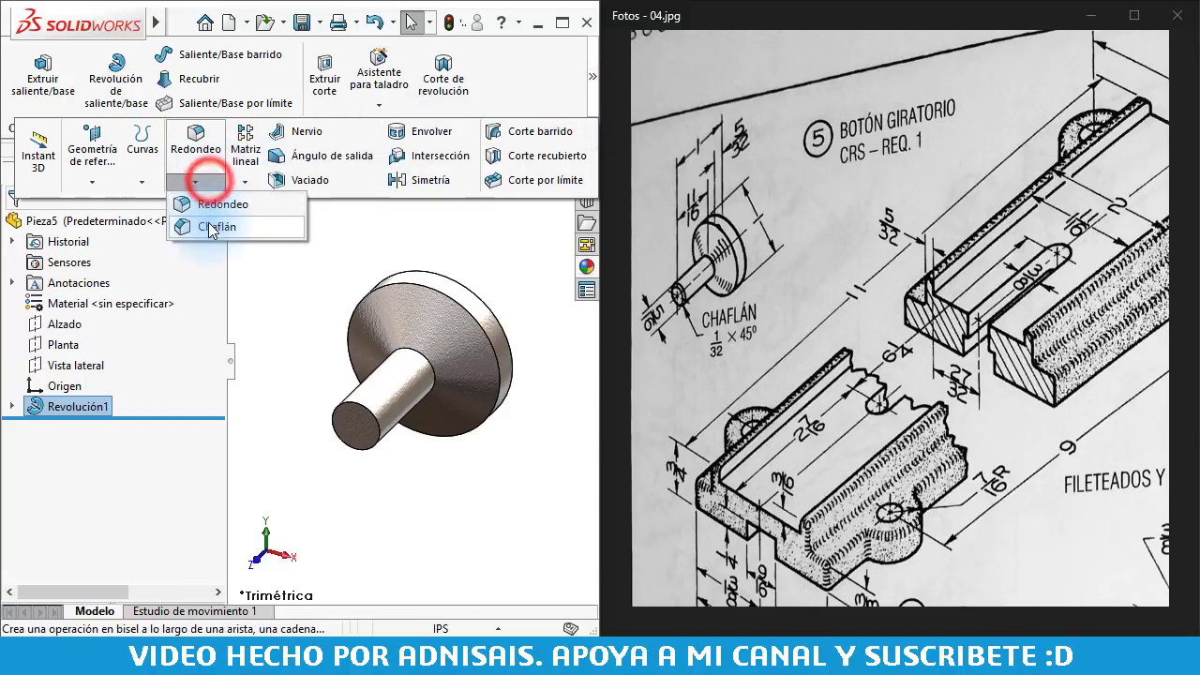
- Chamfer the stem's end edge at 1/32" × 45° and orbit to view the knob
click(209, 225)
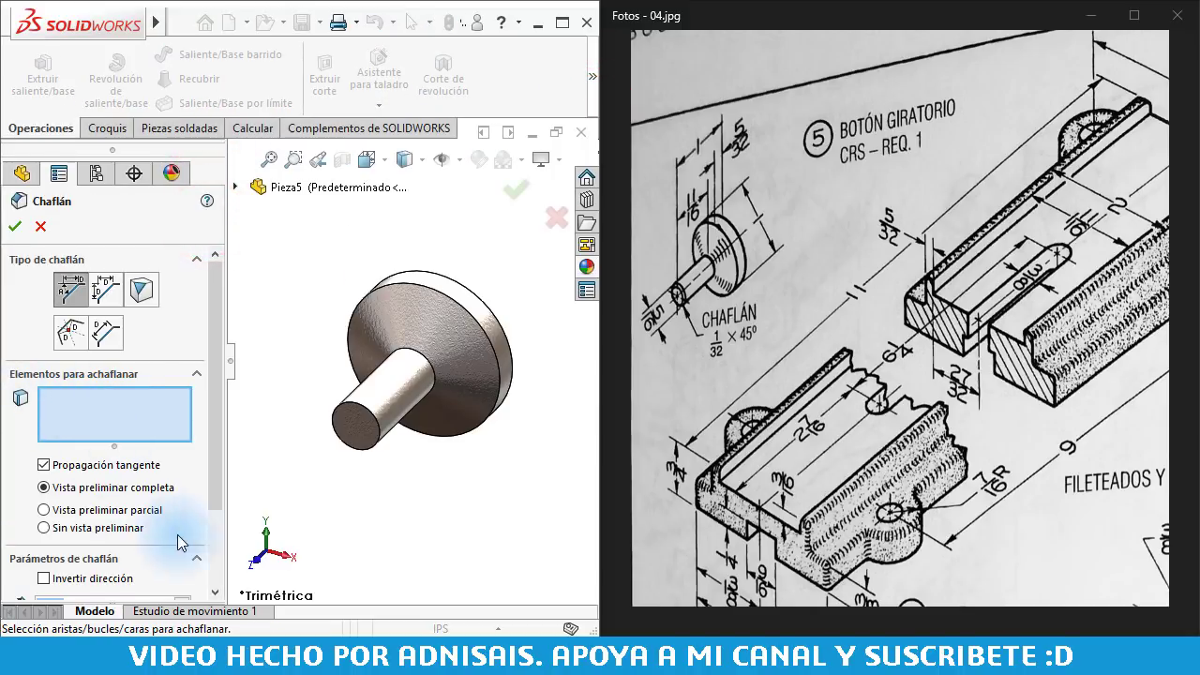
click(220, 543)
click(217, 427)
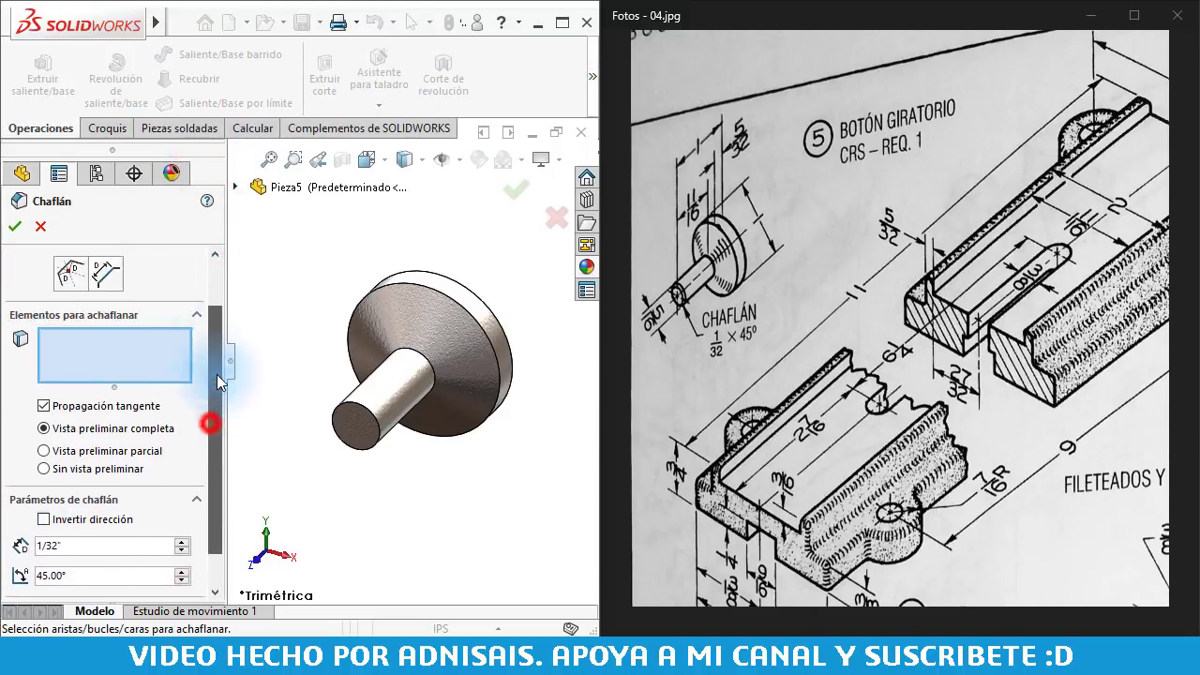
click(108, 429)
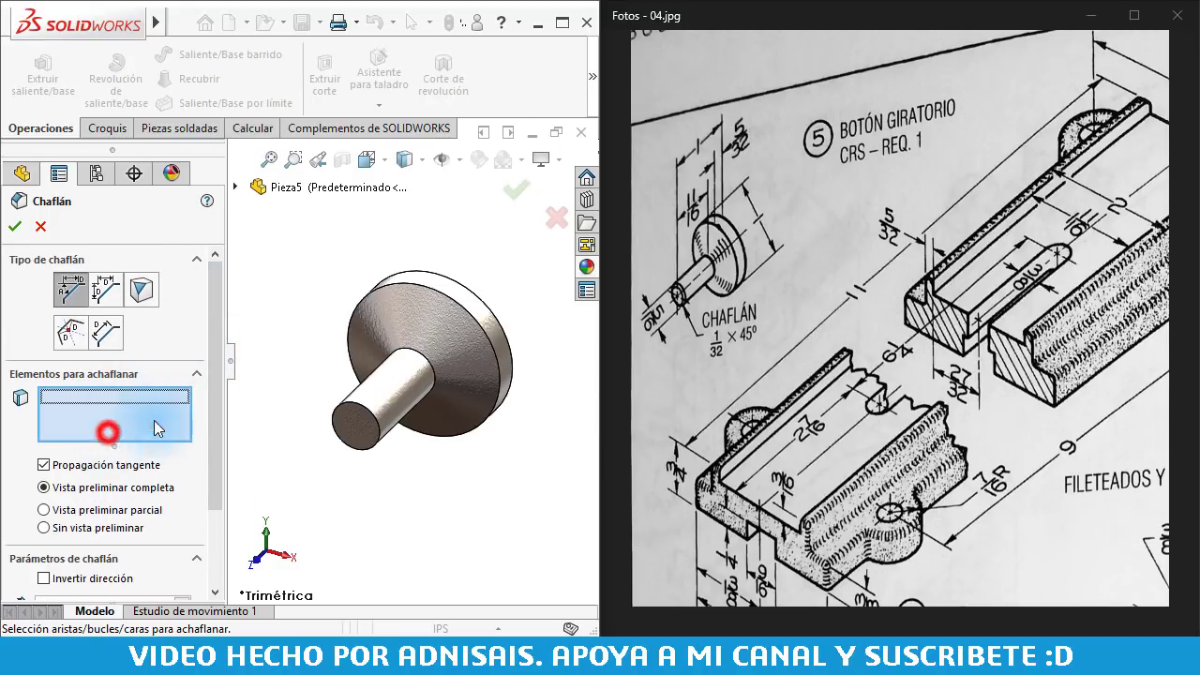
click(361, 416)
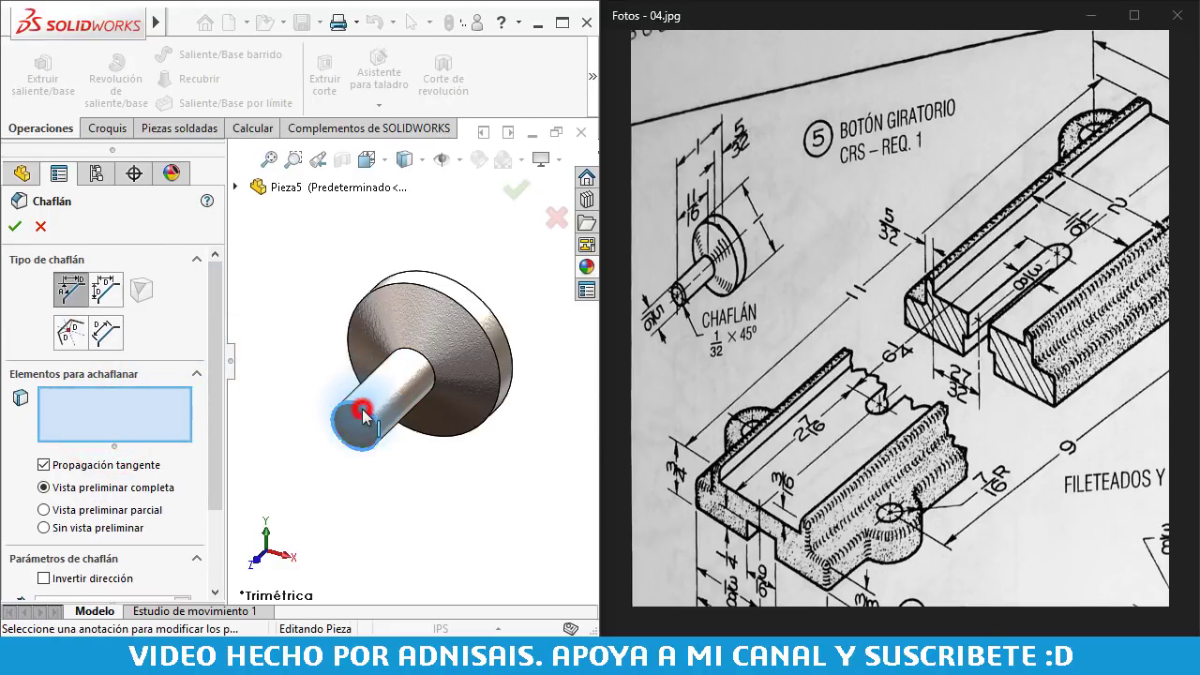
click(15, 226)
middle_drag(301, 261, 419, 331)
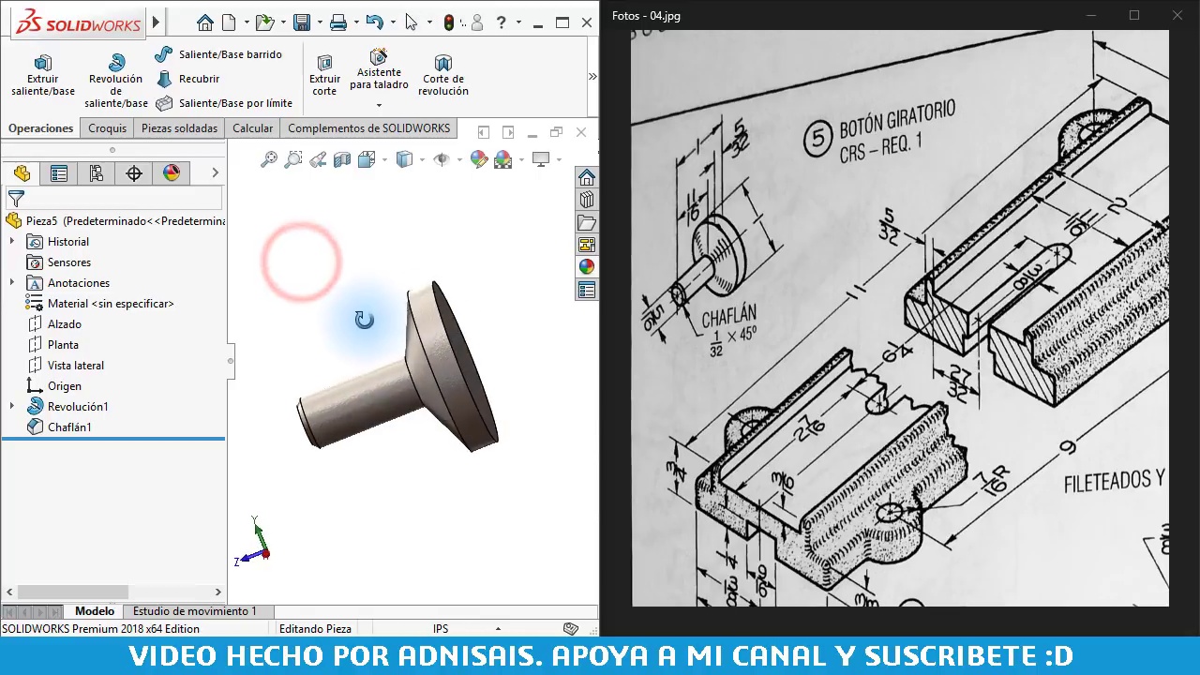
click(301, 22)
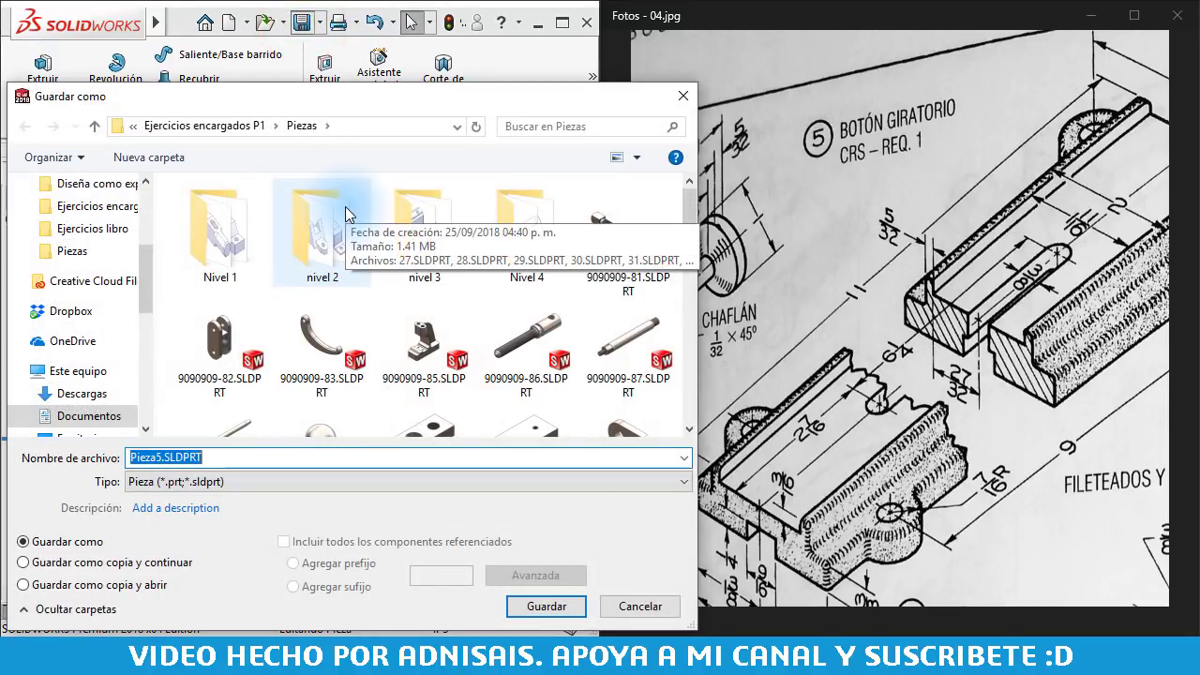
text(9090909)
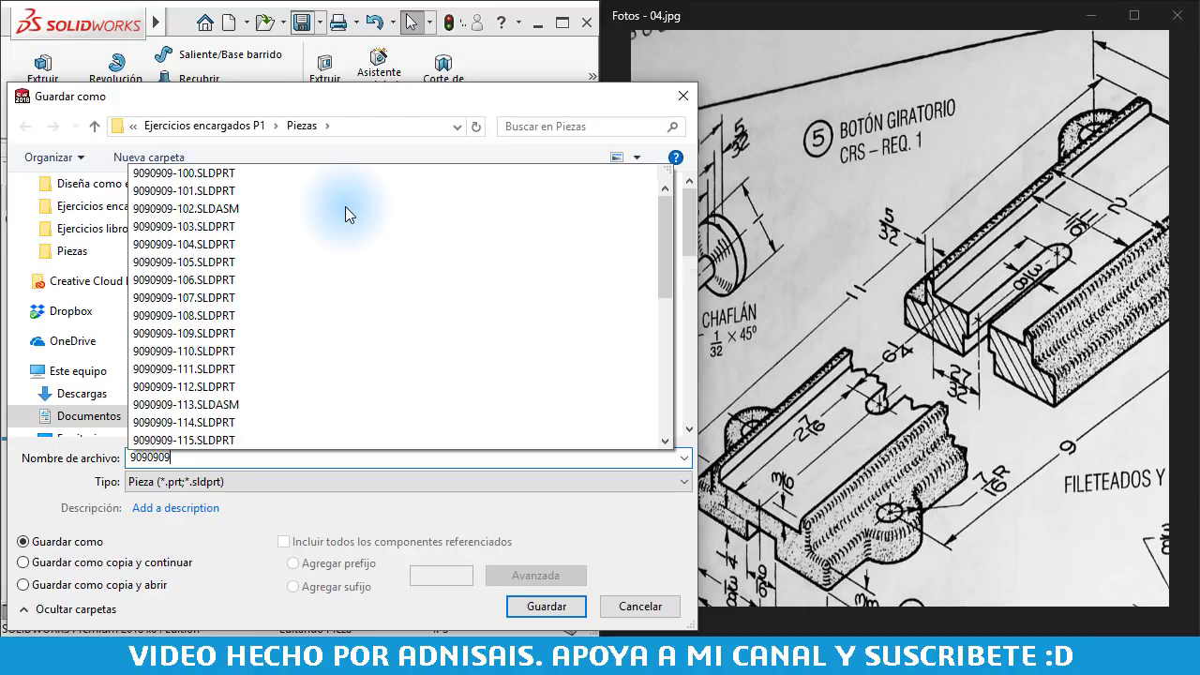
text(-11)
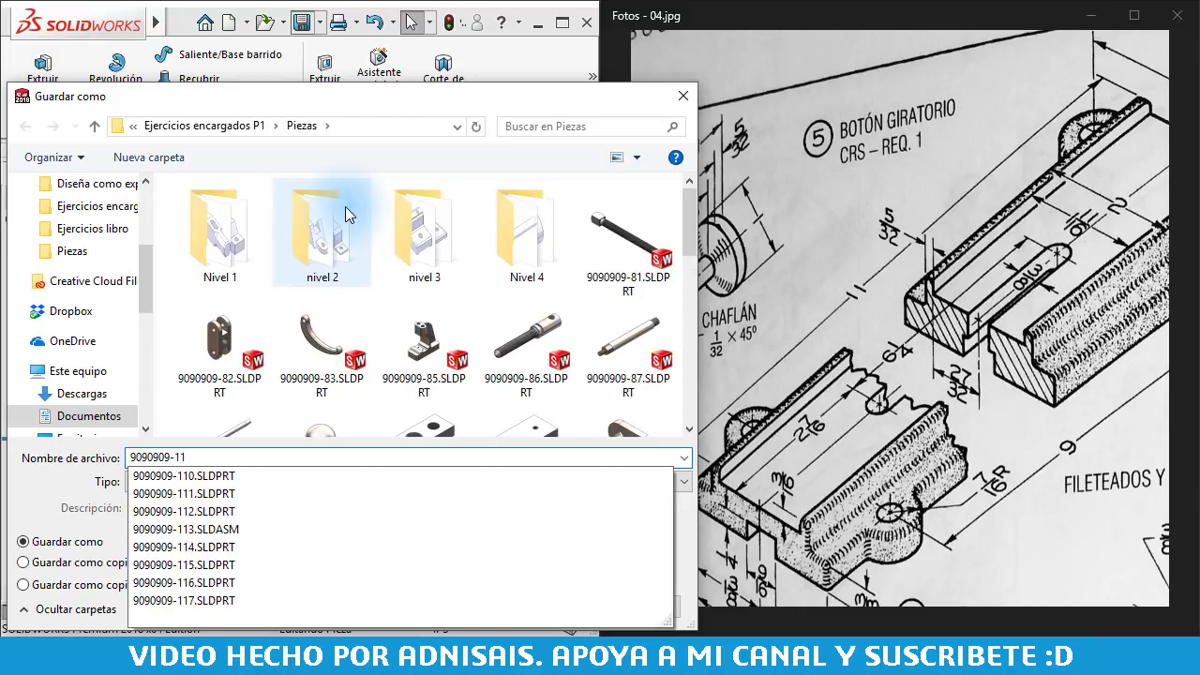
text(8)
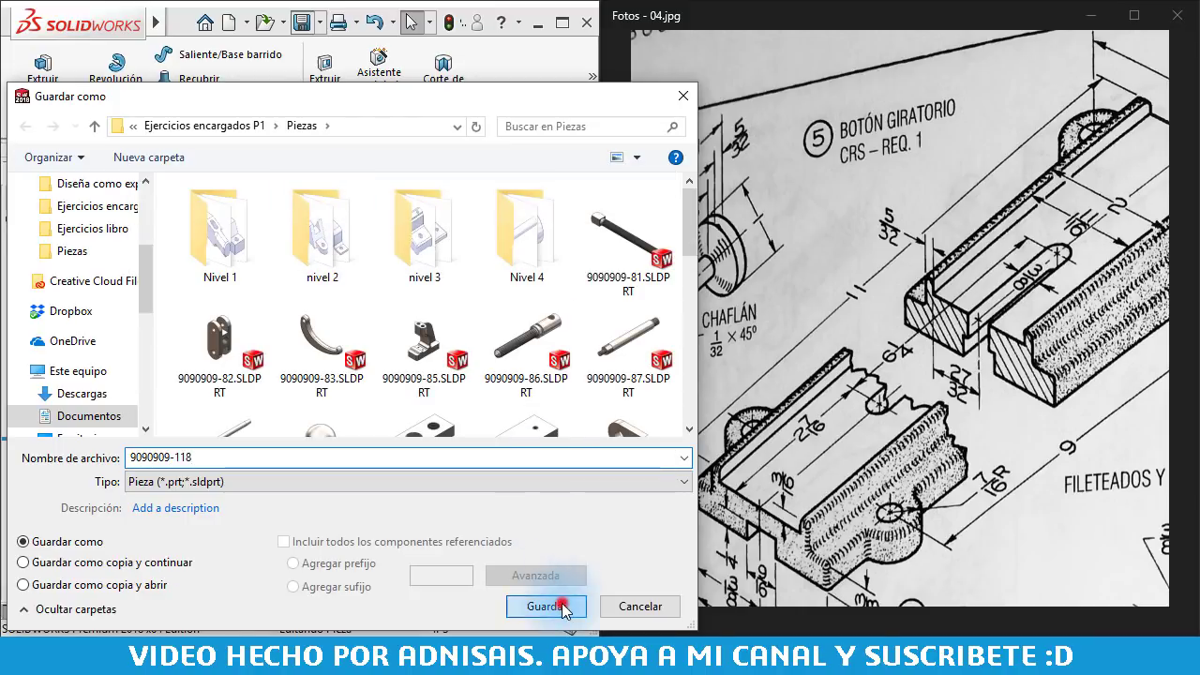
click(562, 607)
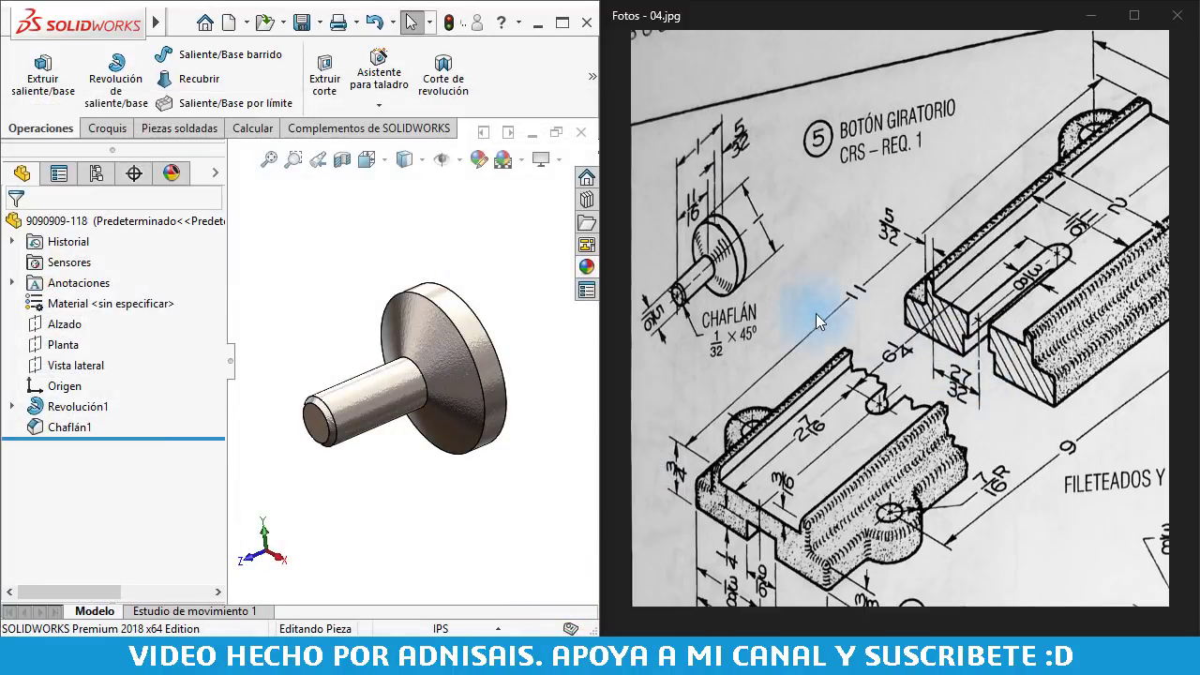
- Zoom the Photos reference sheet onto the assembled clamp drawing, then return to SOLIDWORKS
scroll(844, 280, down, 5)
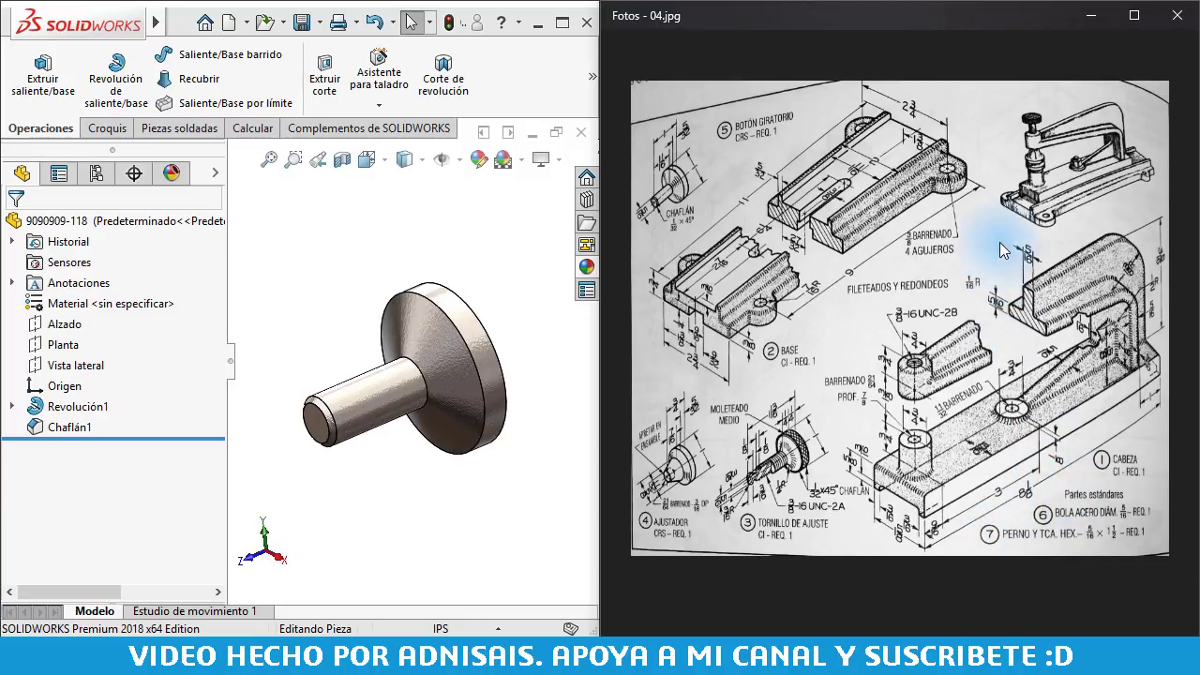
scroll(1038, 192, up, 5)
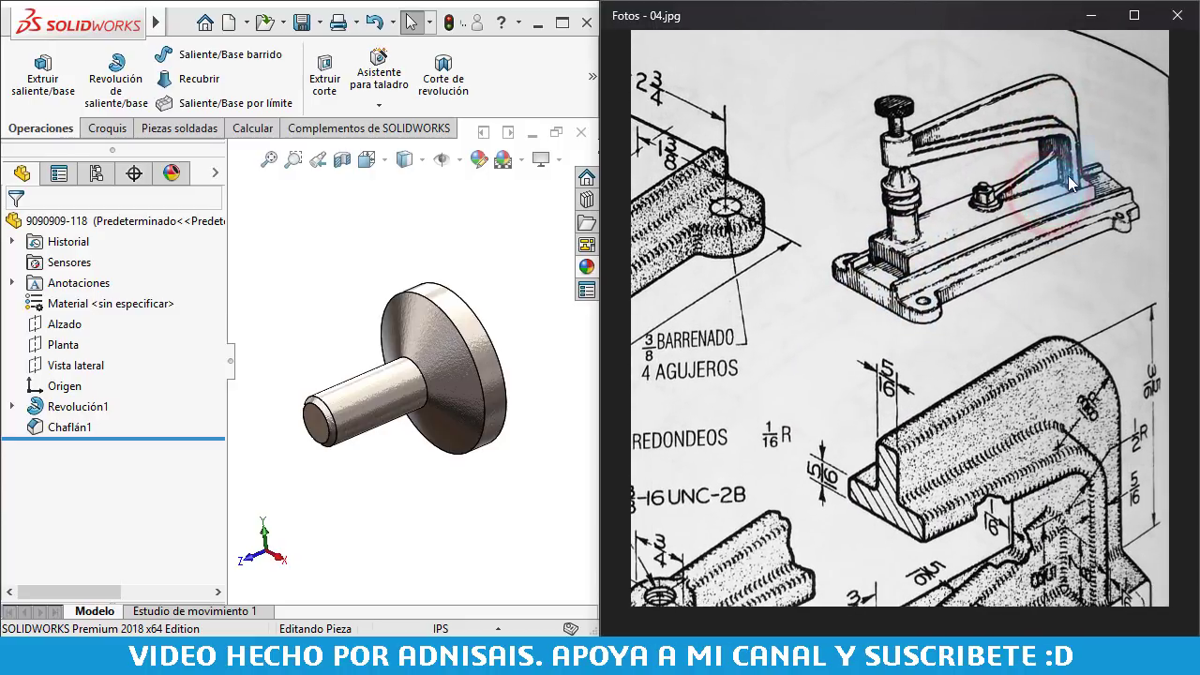
scroll(990, 147, up, 2)
scroll(992, 147, up, 2)
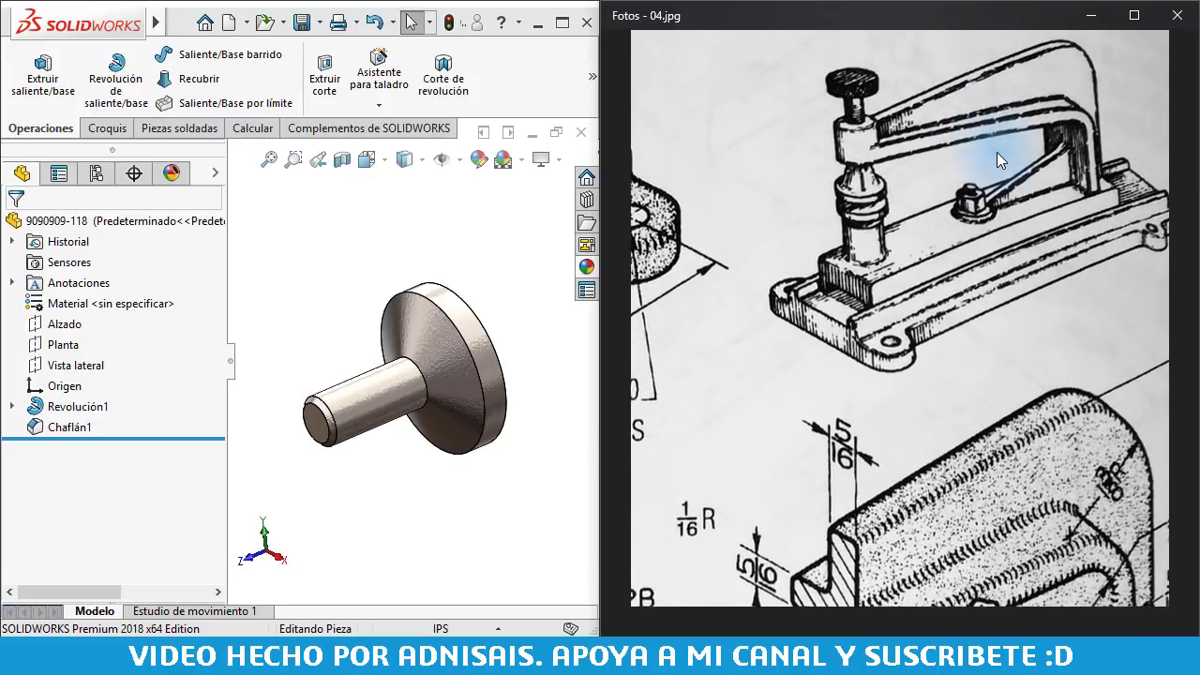
click(403, 241)
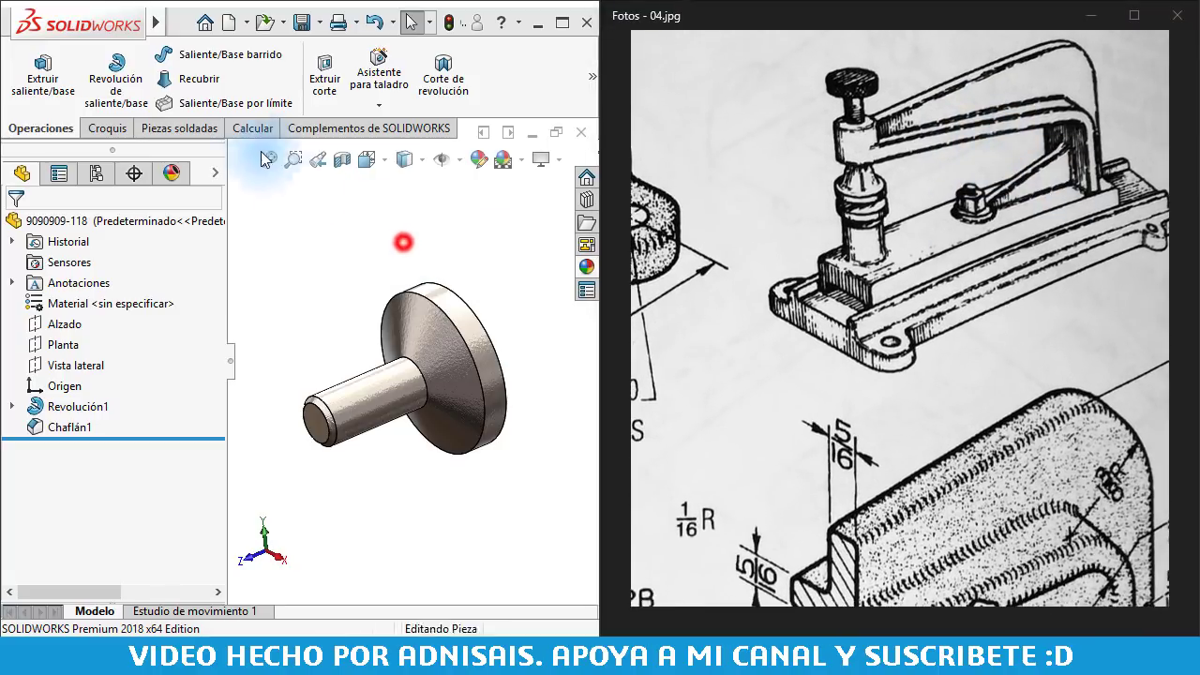
click(230, 22)
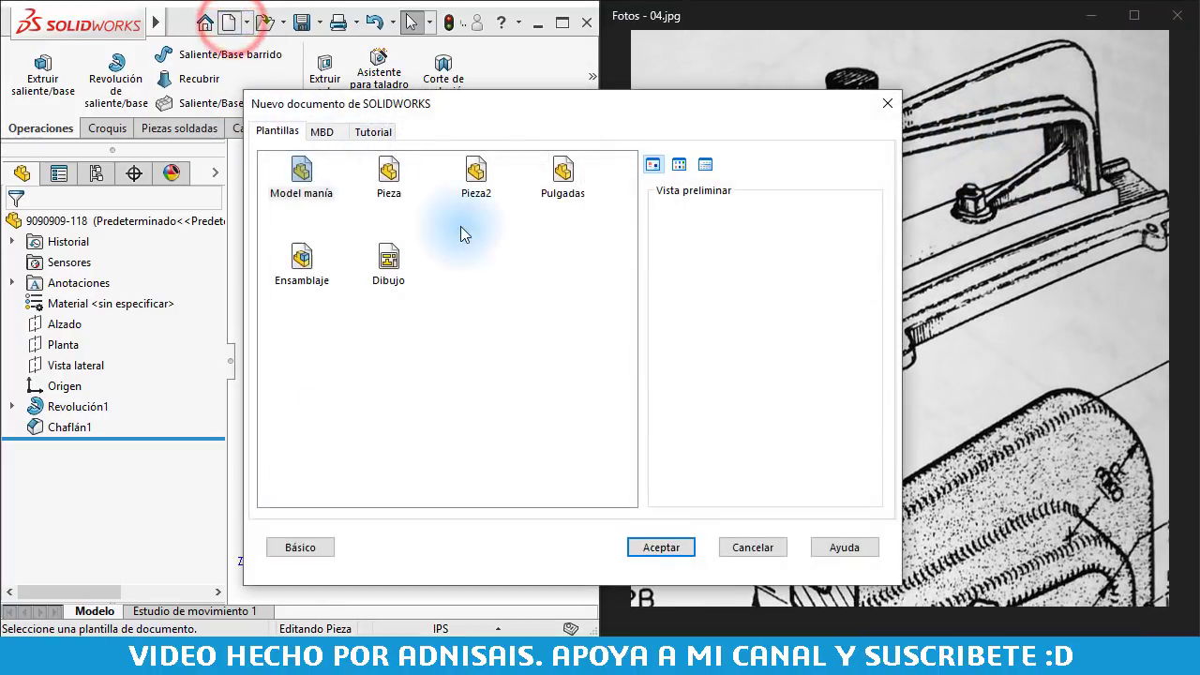
double_click(315, 253)
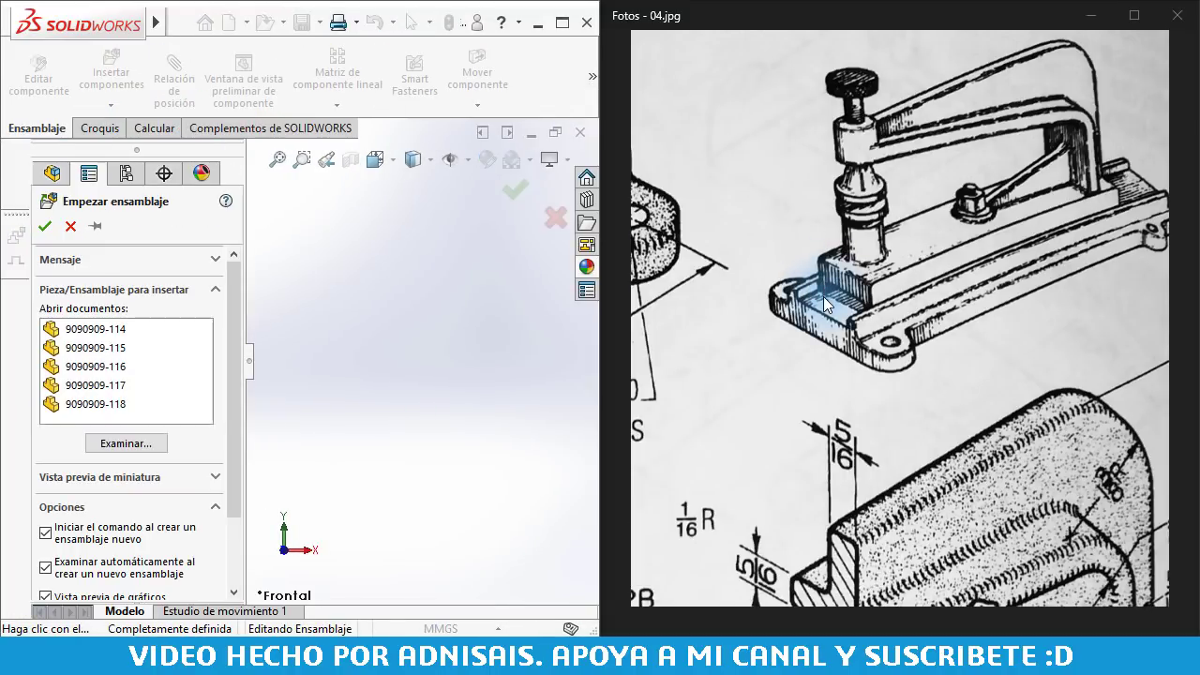
drag(946, 435, 884, 290)
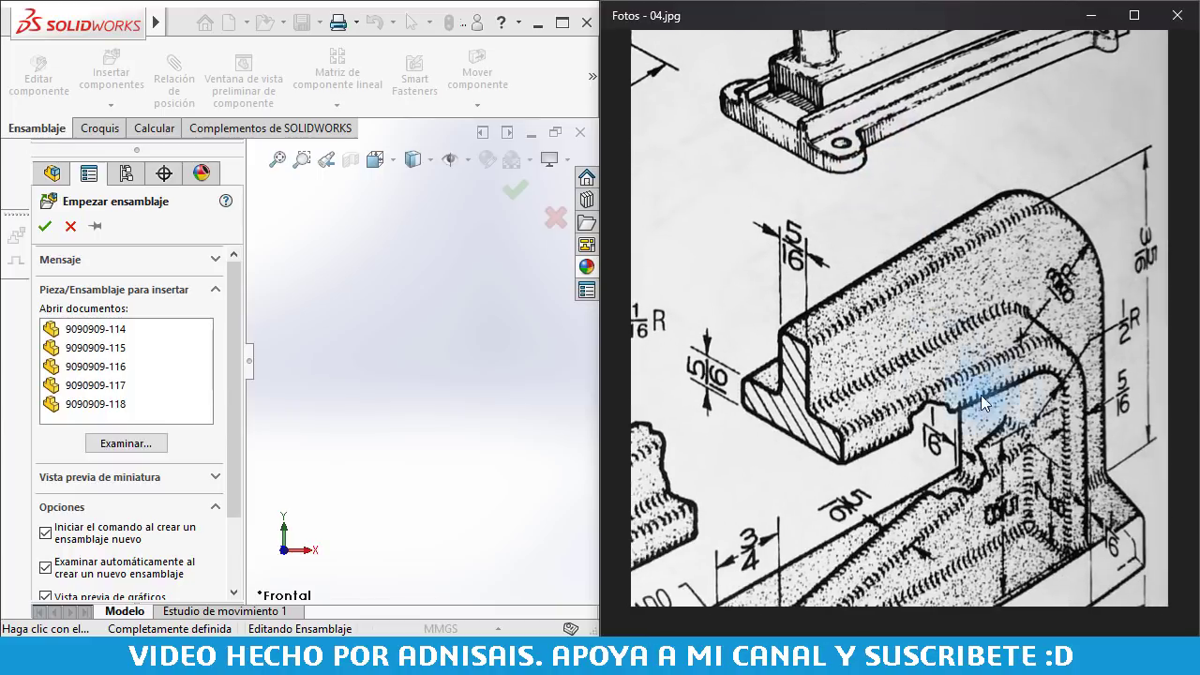
drag(804, 298, 825, 422)
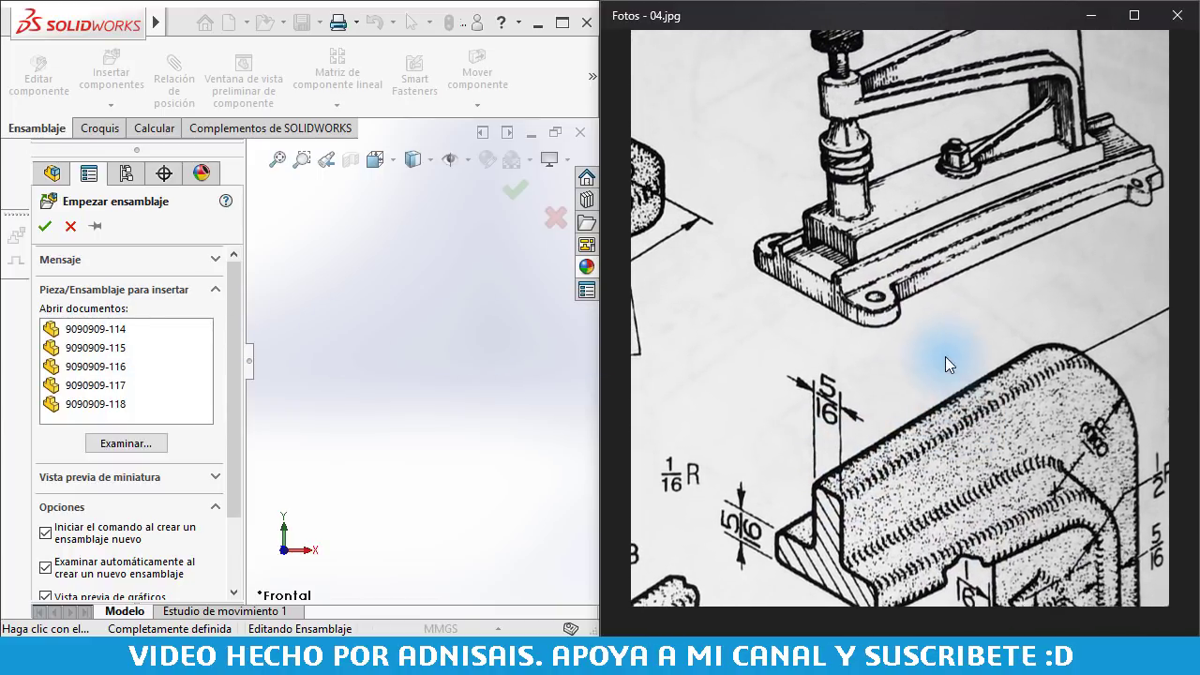
click(107, 349)
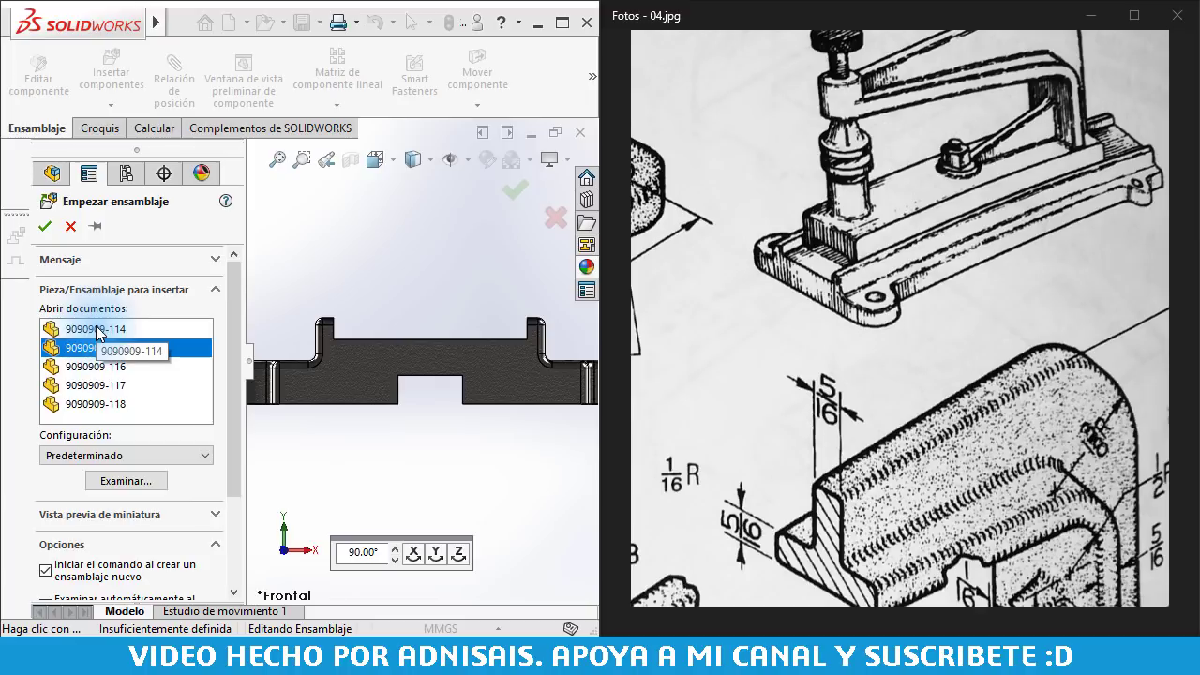
click(46, 228)
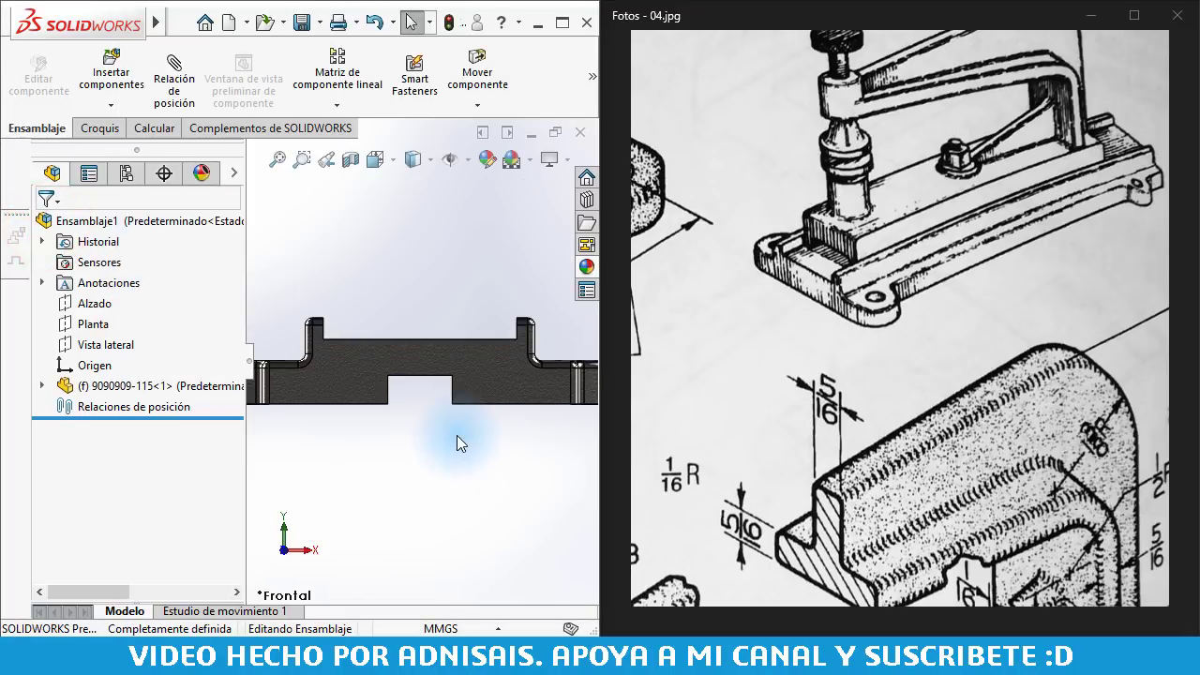
key(ctrl+7)
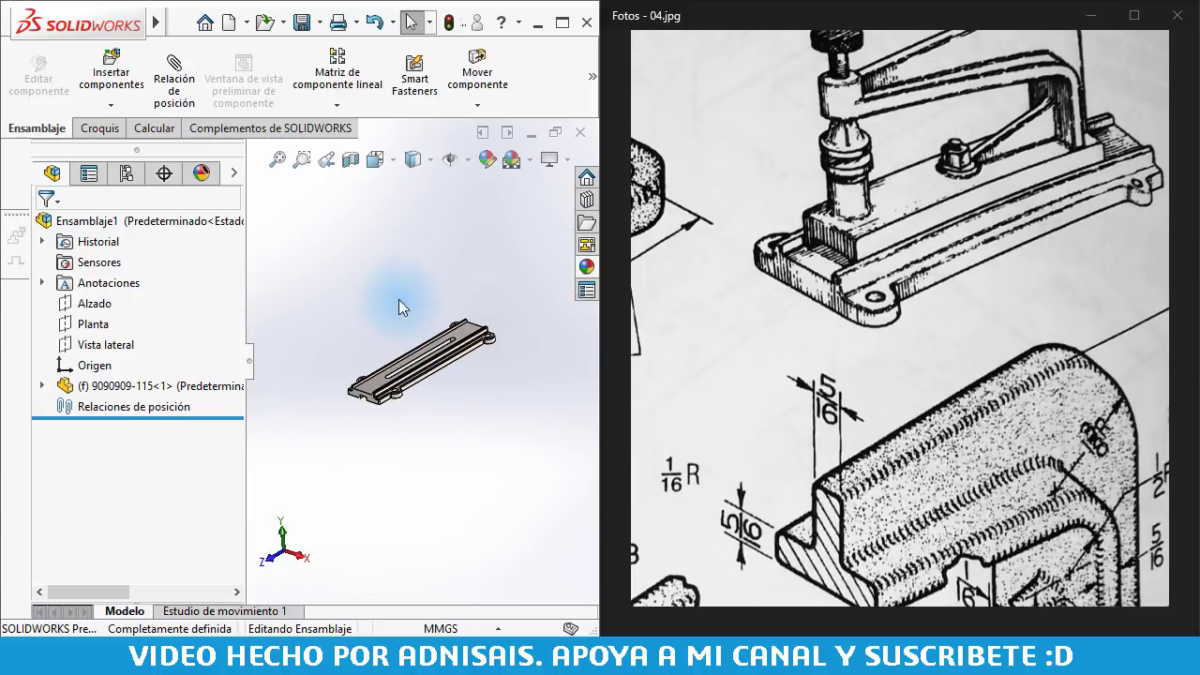
click(111, 73)
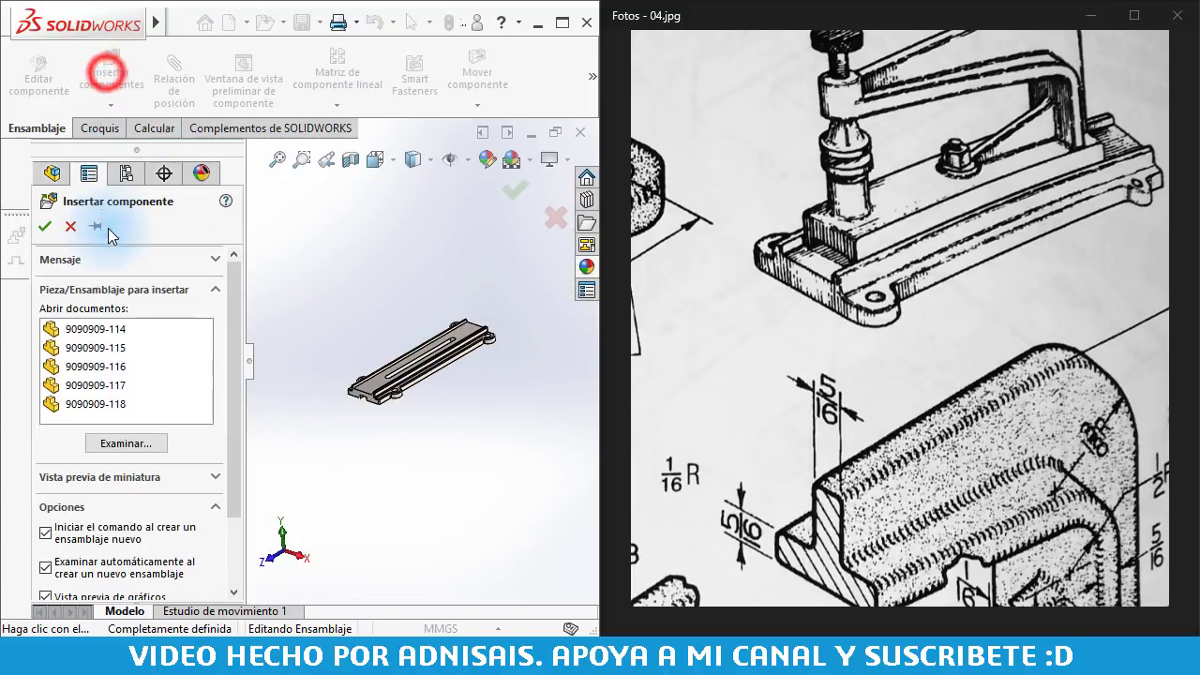
click(99, 326)
ctrl+click(118, 364)
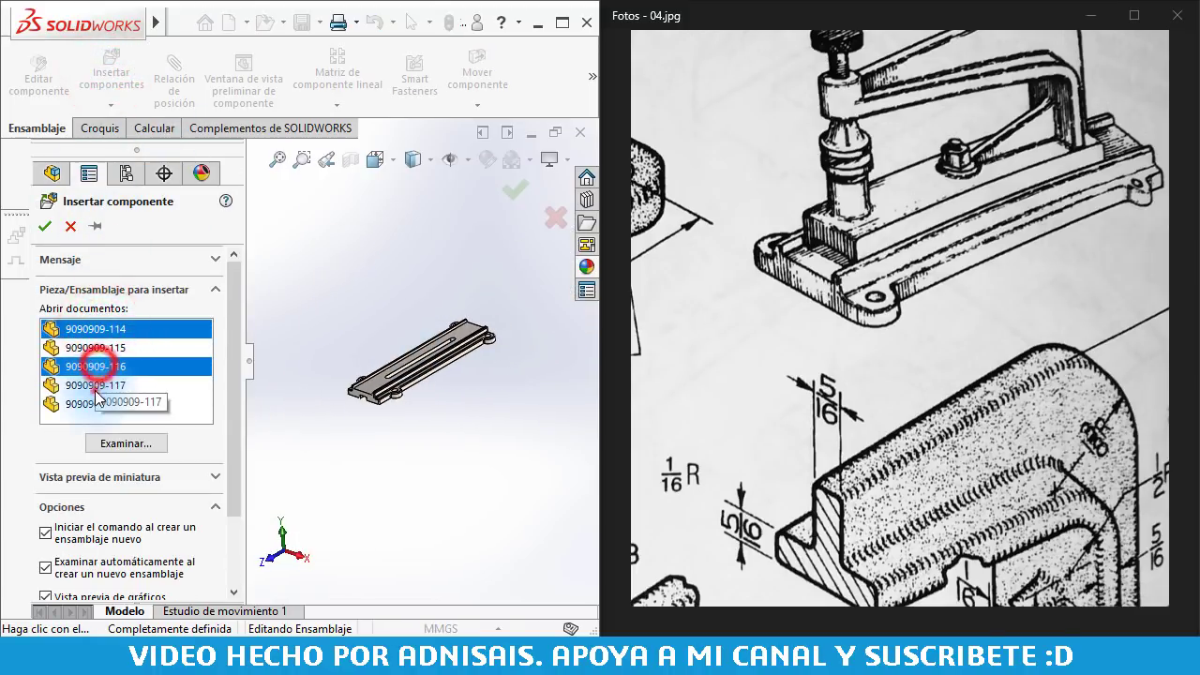
ctrl+click(94, 384)
ctrl+click(92, 405)
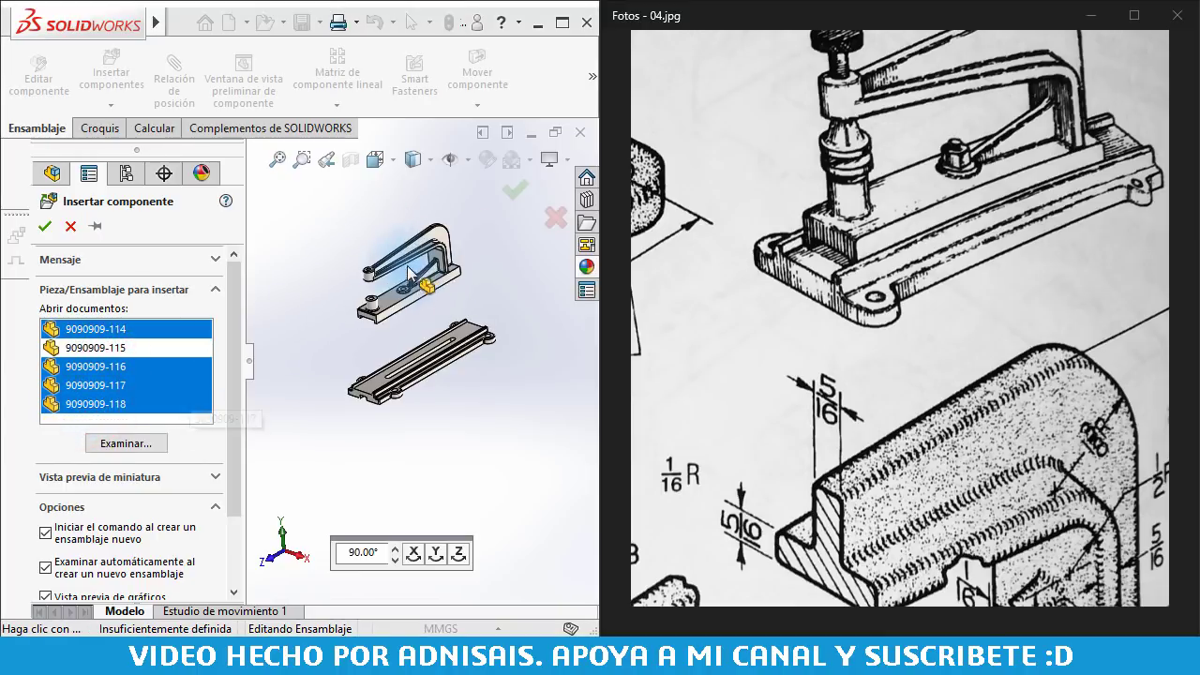
click(416, 247)
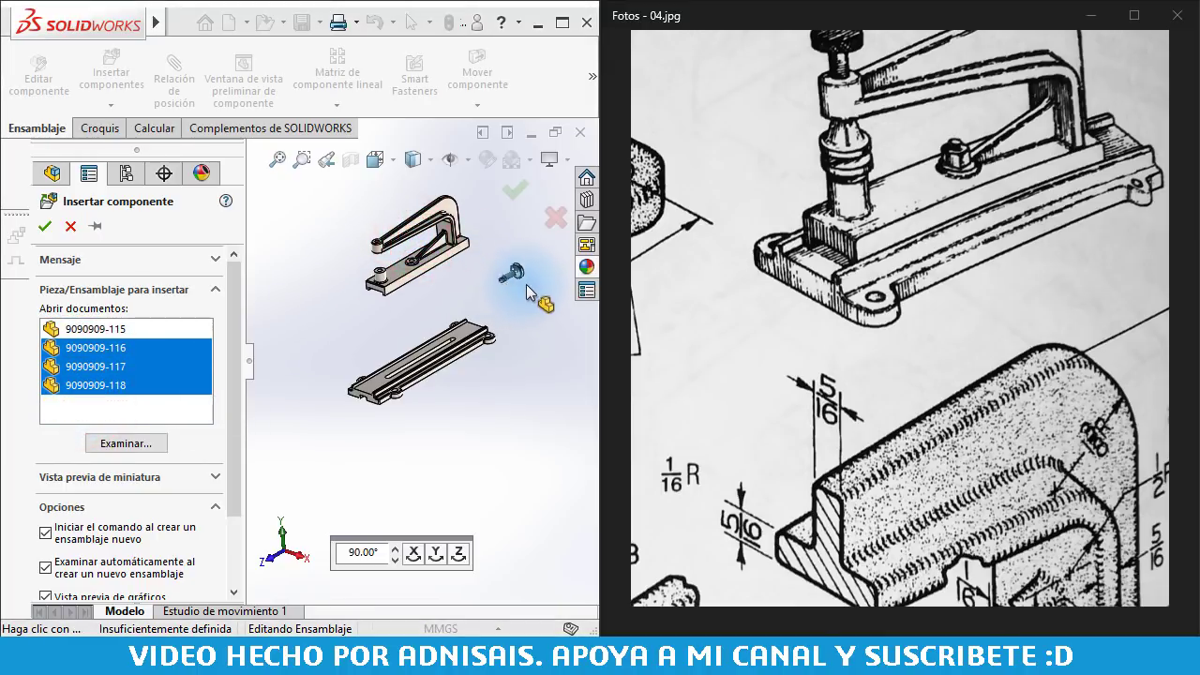
click(511, 281)
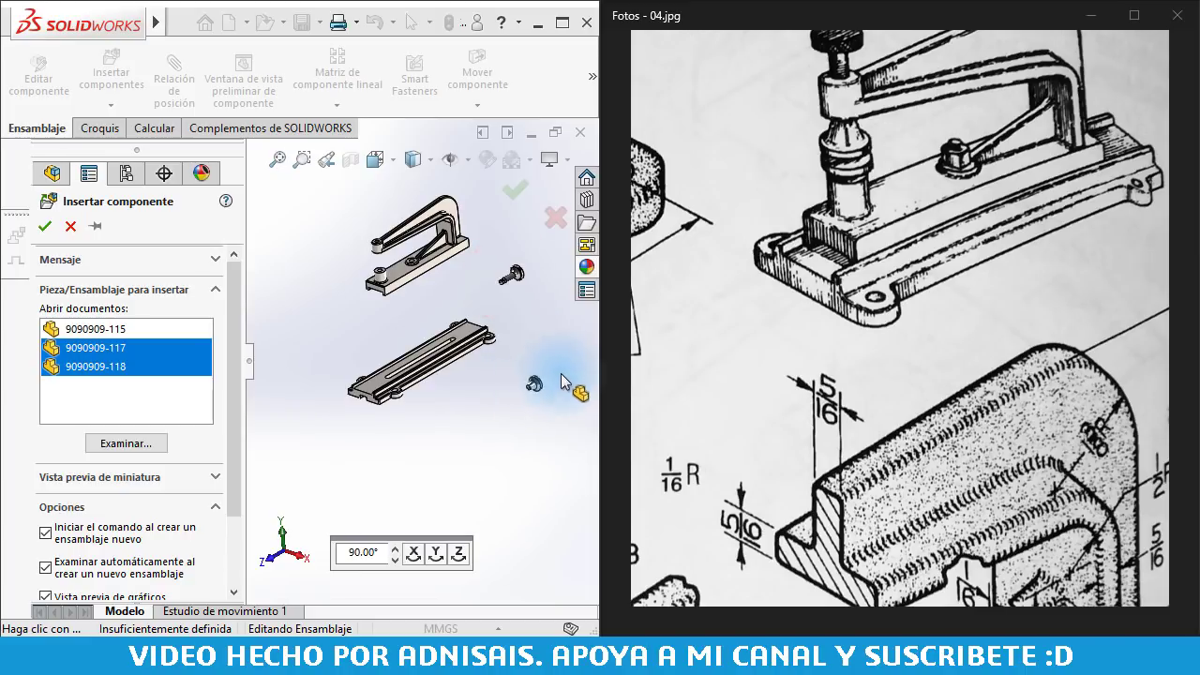
click(522, 365)
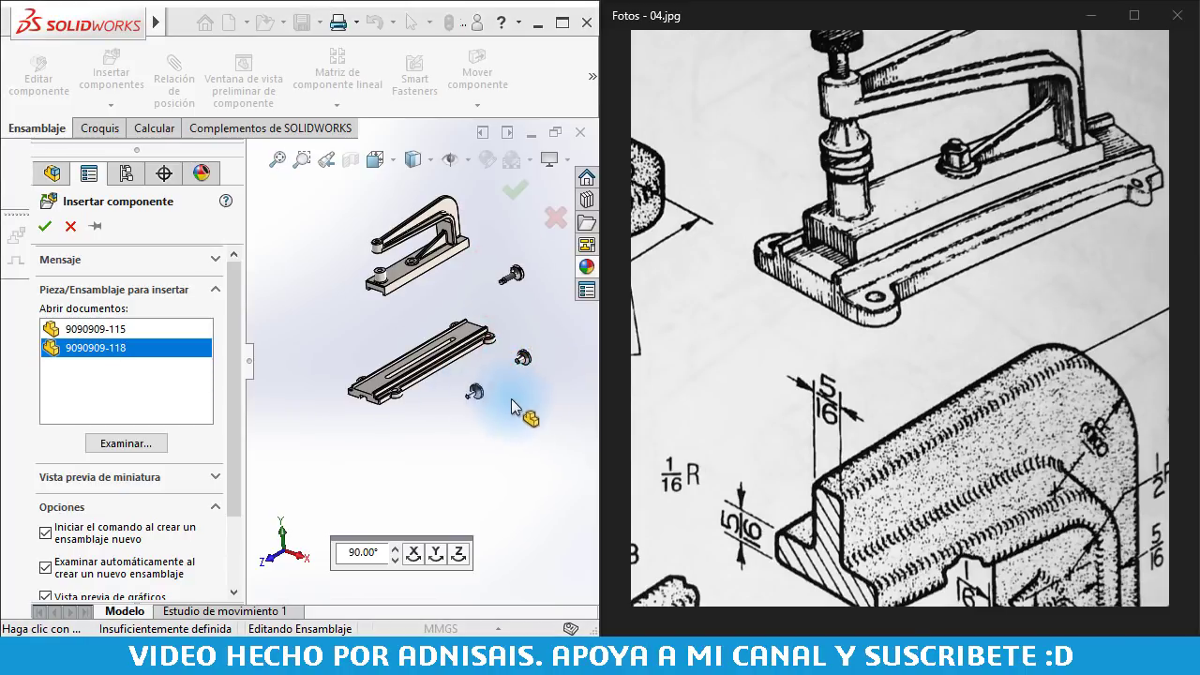
click(478, 412)
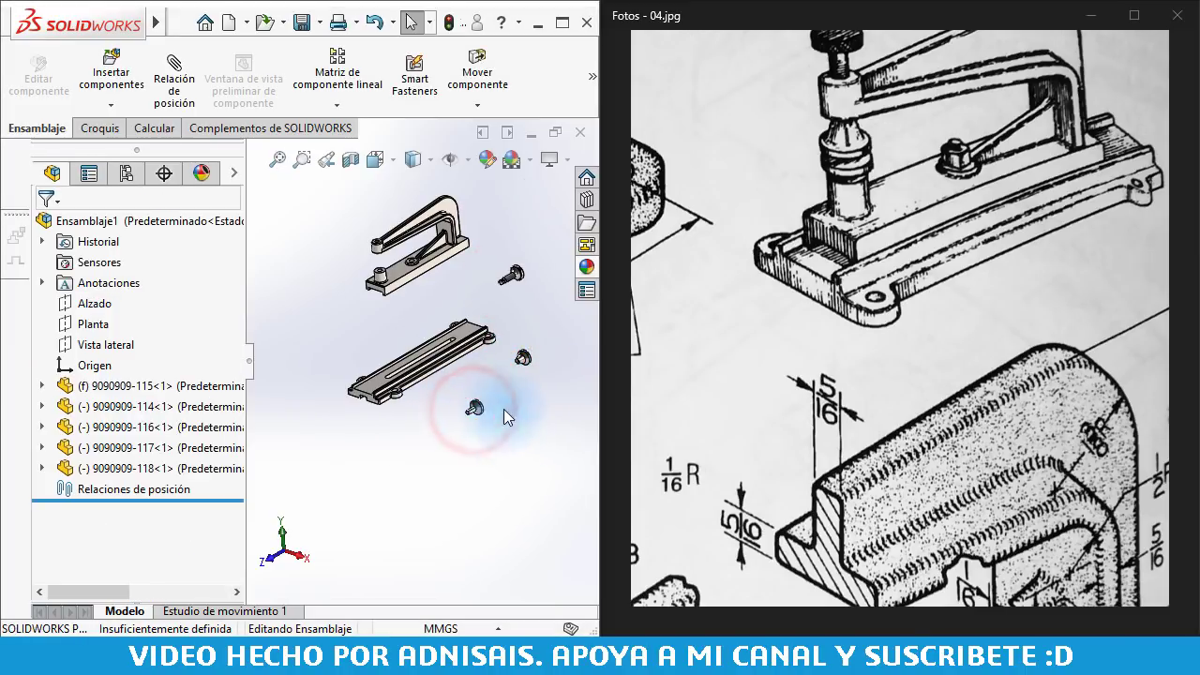
- Mate the arm's side plane coincident with the assembly's side plane
scroll(446, 299, up, 2)
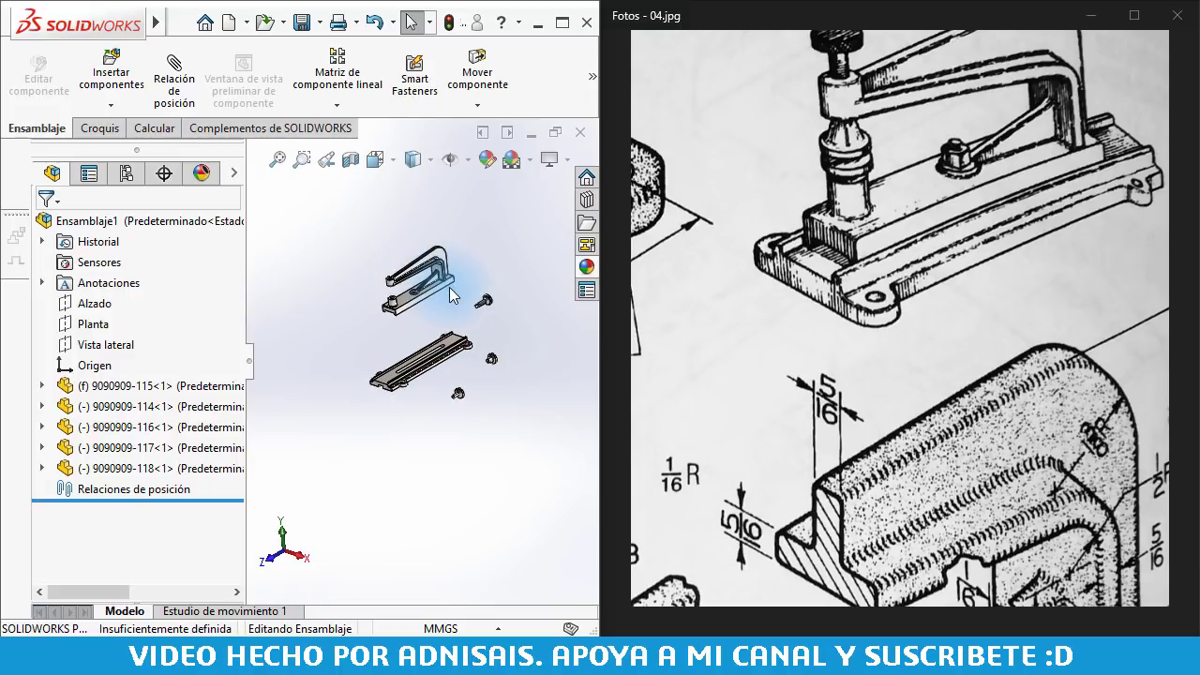
scroll(446, 296, down, 2)
scroll(426, 311, down, 2)
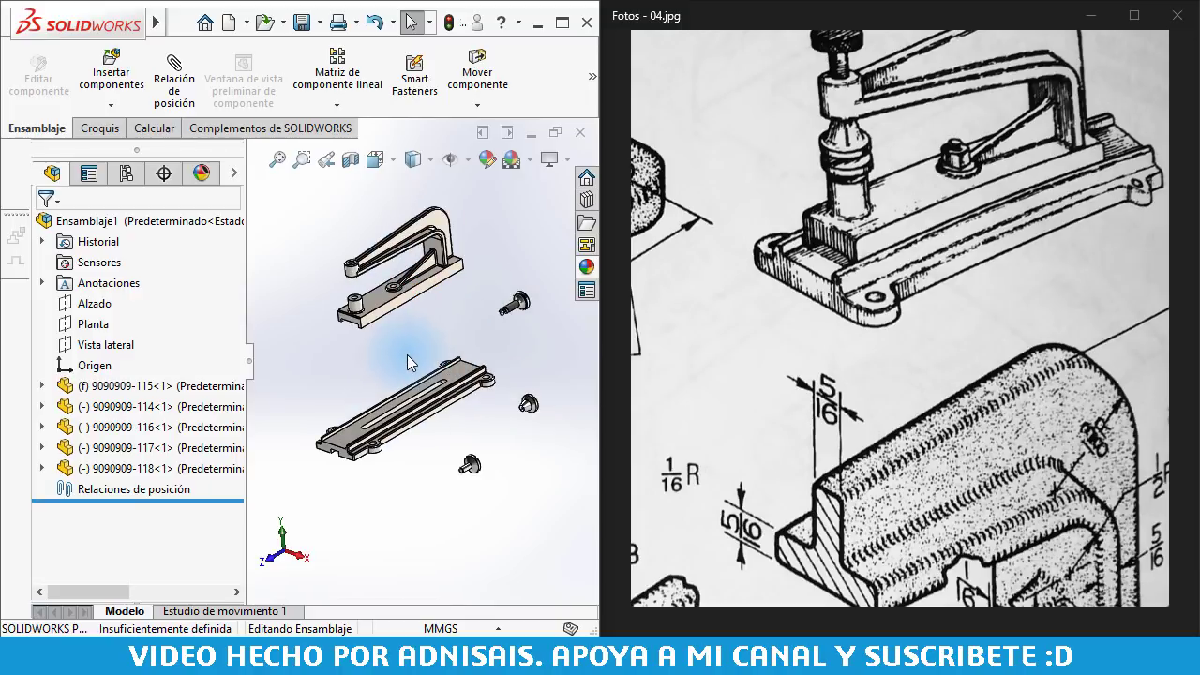
middle_drag(407, 354, 333, 362)
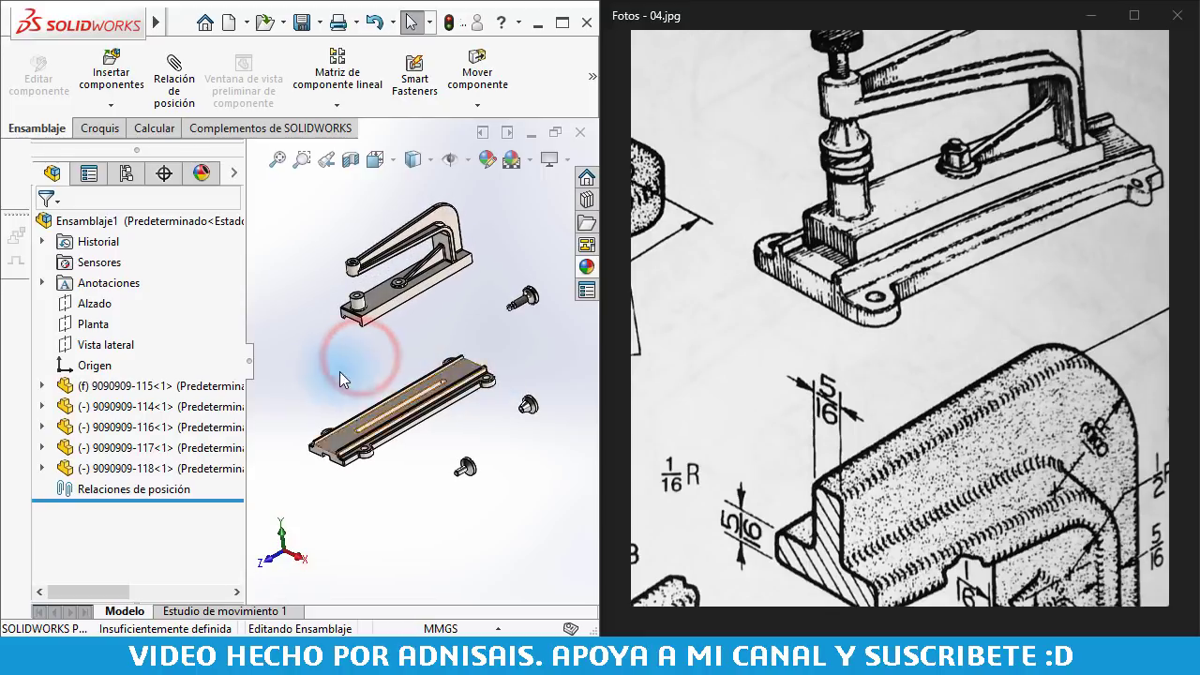
click(115, 406)
click(41, 405)
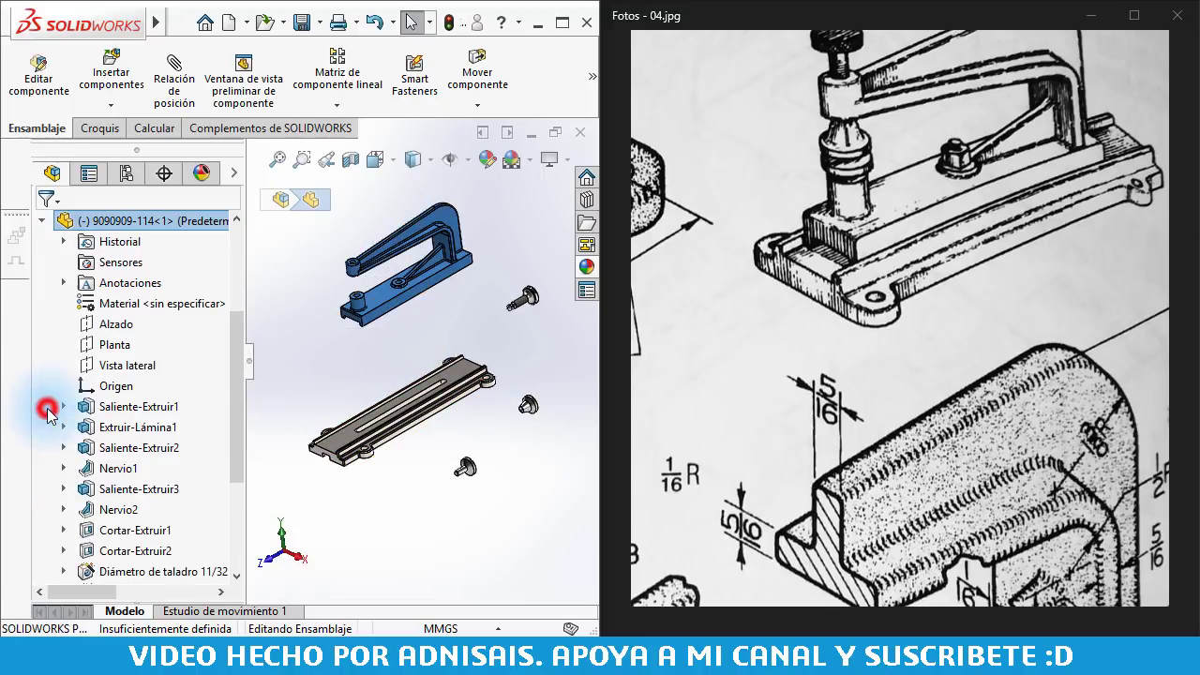
click(103, 364)
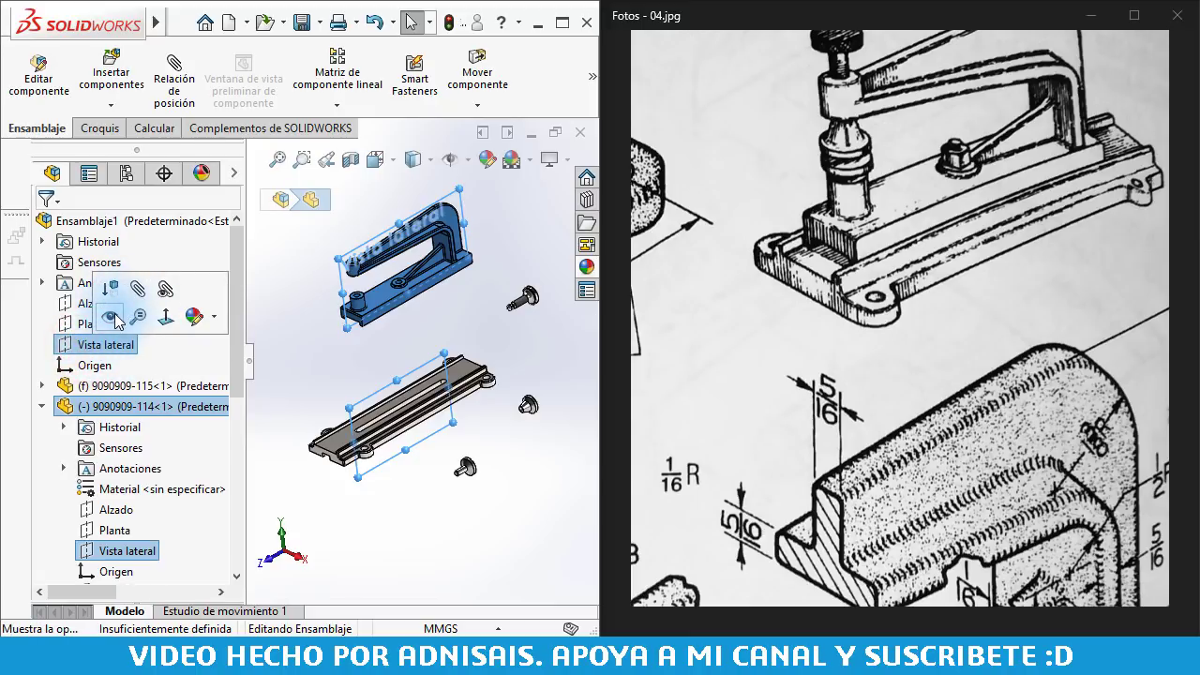
ctrl+click(90, 352)
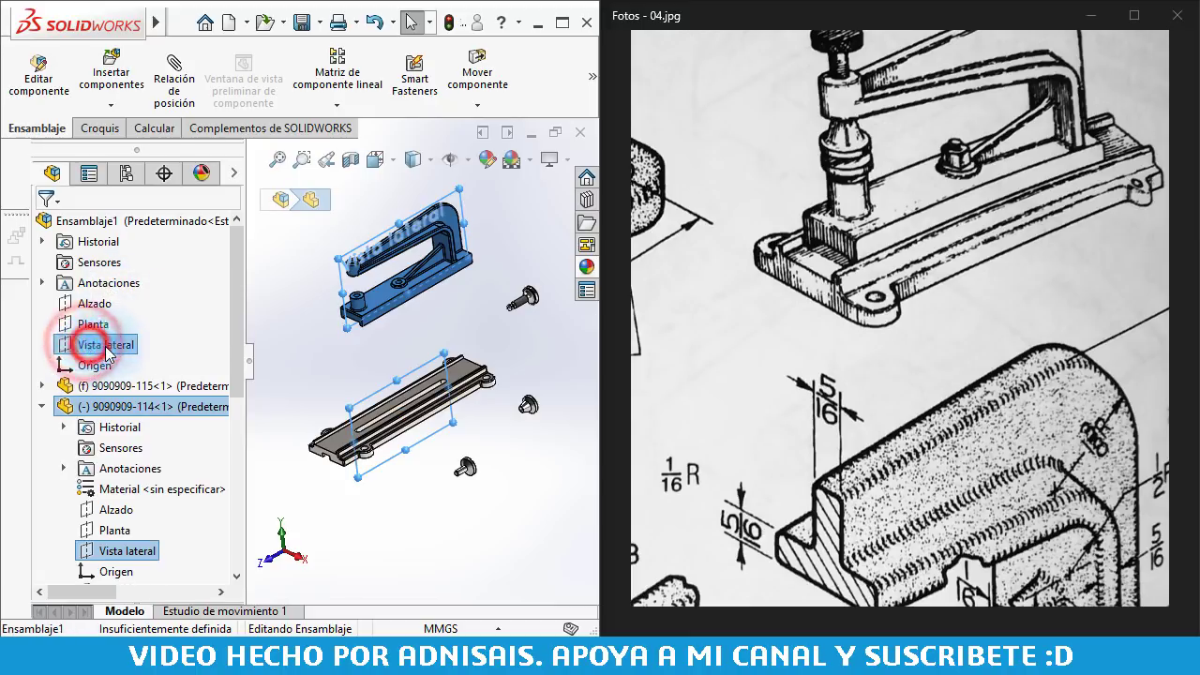
click(181, 94)
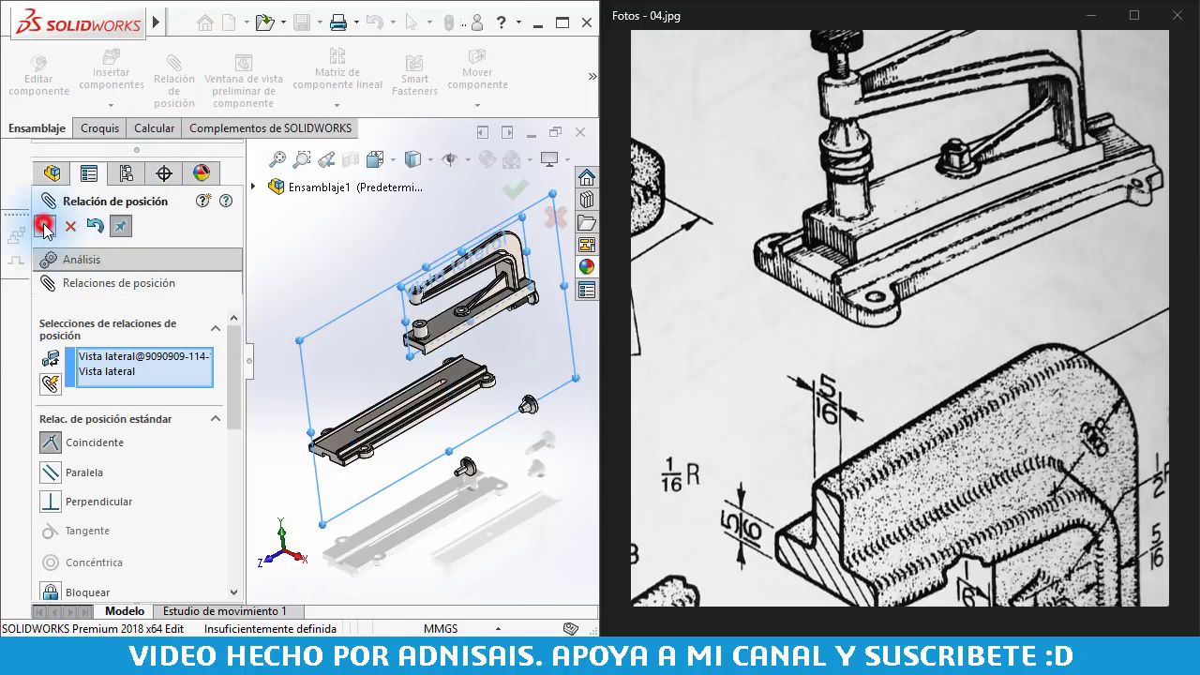
click(44, 227)
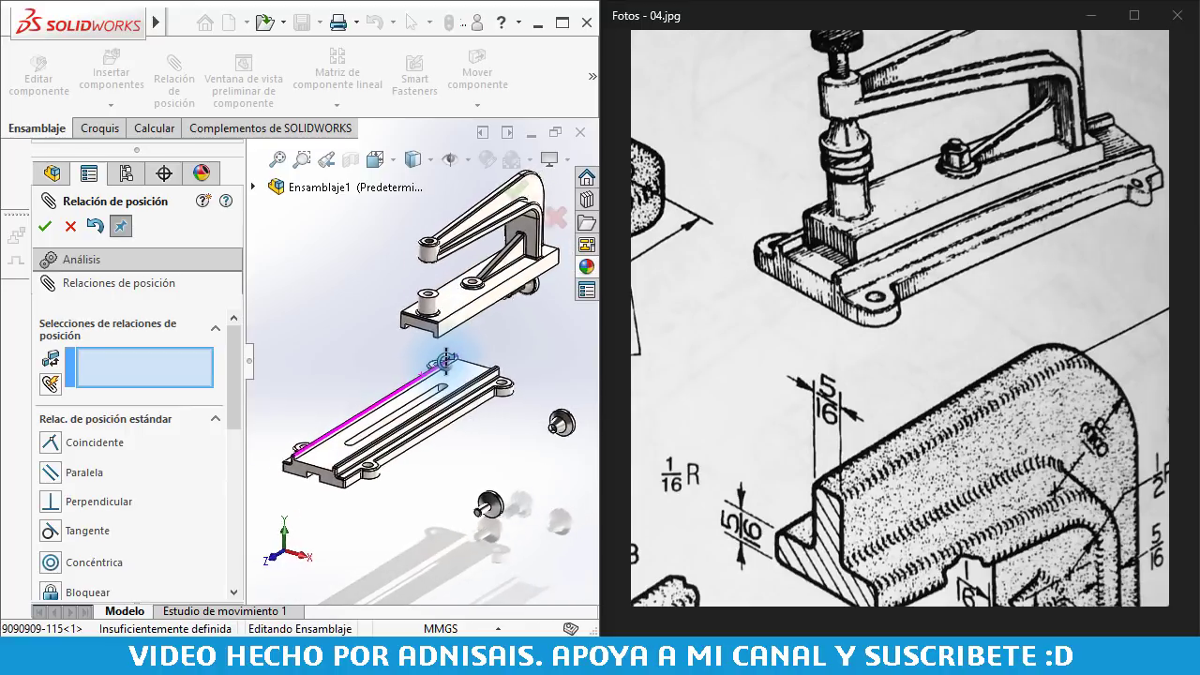
- Make a face of the arm coincident with the base face
scroll(309, 356, down, 2)
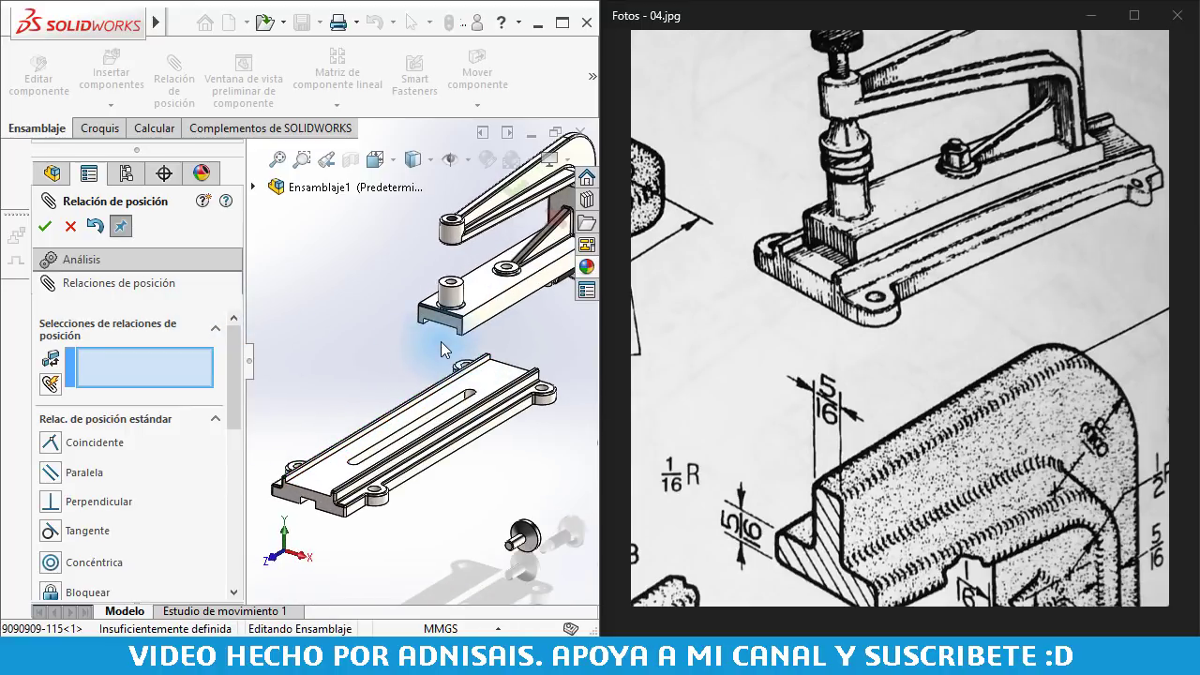
mouse_move(444, 349)
middle_down()
mouse_move(456, 253)
mouse_move(474, 385)
mouse_move(409, 306)
mouse_move(405, 410)
middle_up()
scroll(474, 389, down, 3)
click(471, 384)
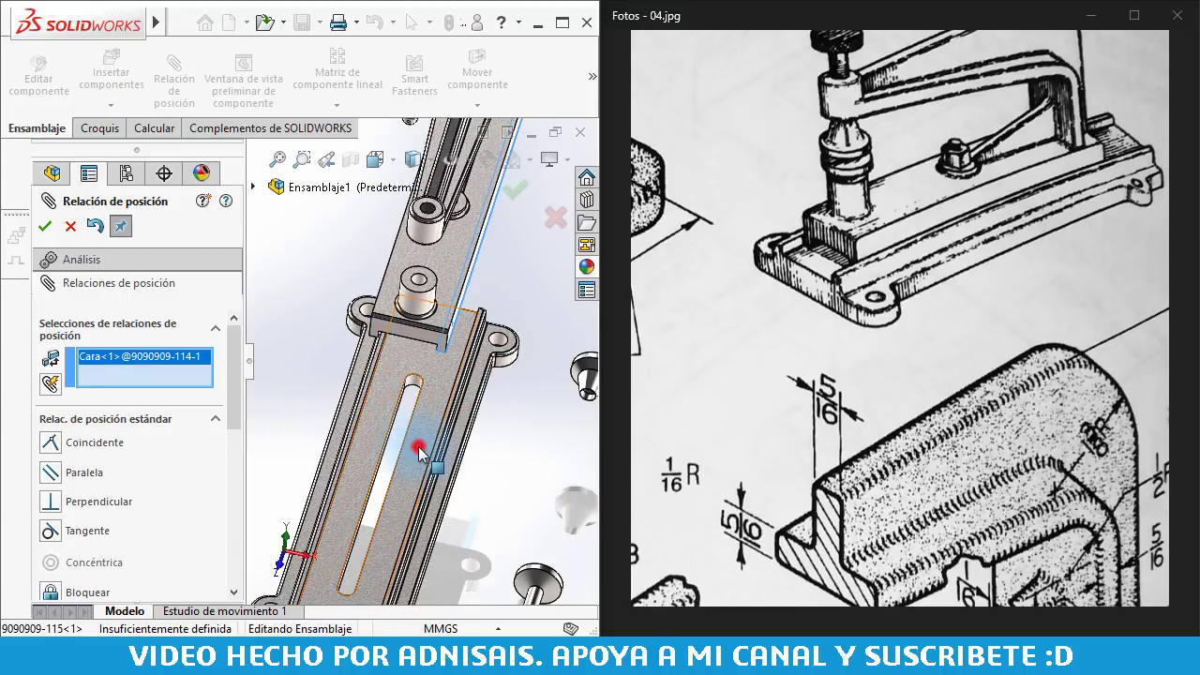
click(415, 447)
click(576, 481)
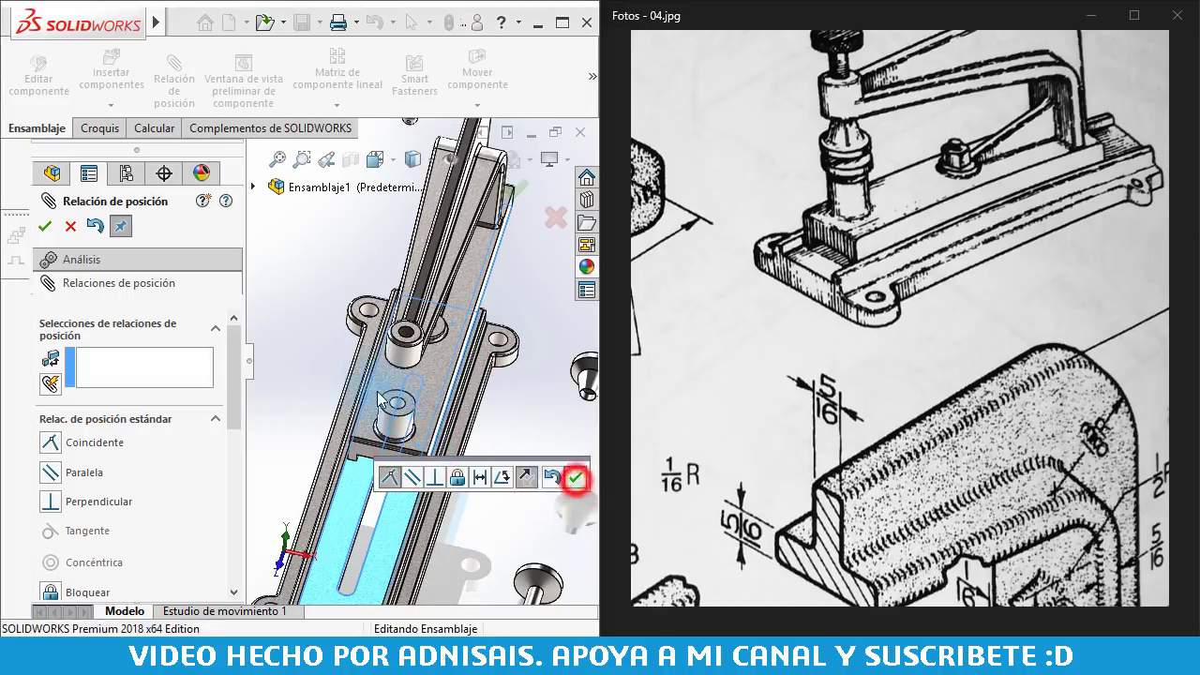
- Make the arm's front plane coincident with the assembly's front plane
scroll(573, 477, up, 3)
middle_drag(573, 477, 433, 273)
scroll(433, 273, up, 3)
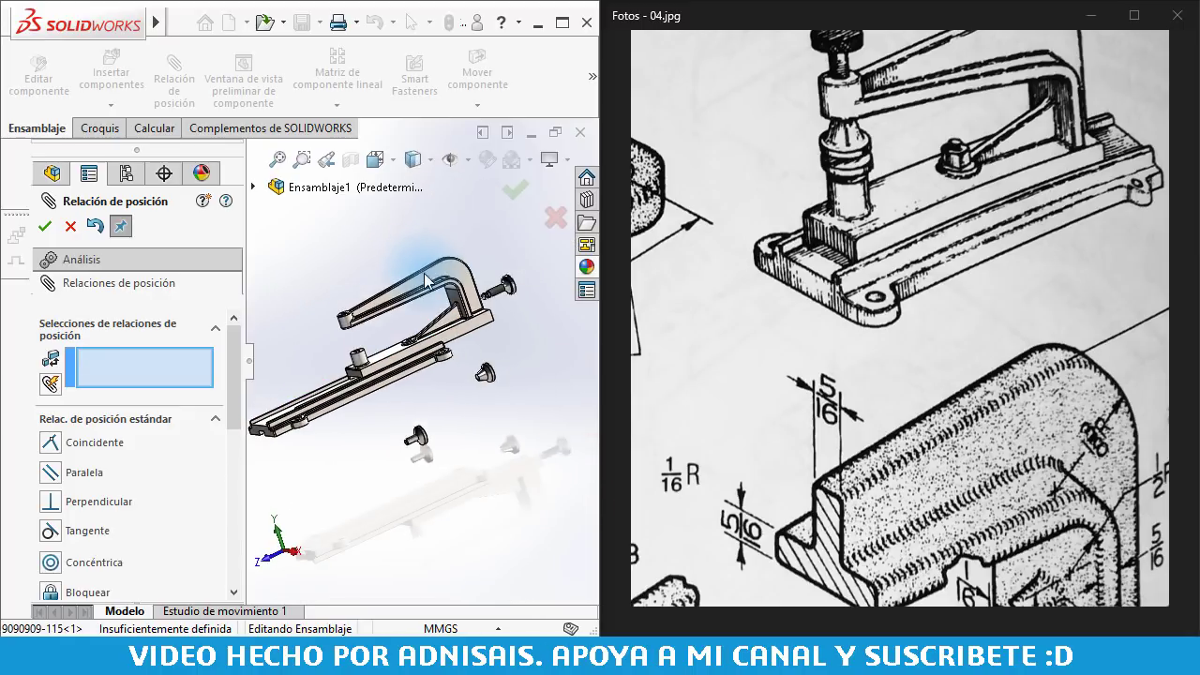
middle_drag(349, 329, 341, 354)
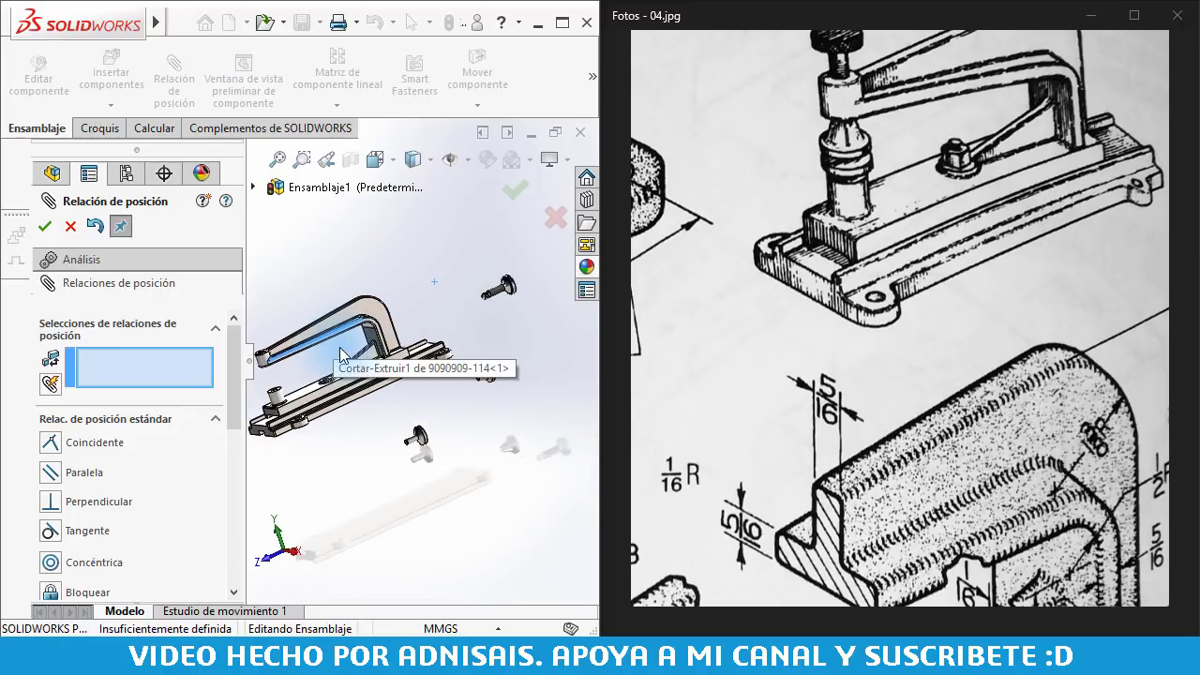
drag(346, 350, 387, 368)
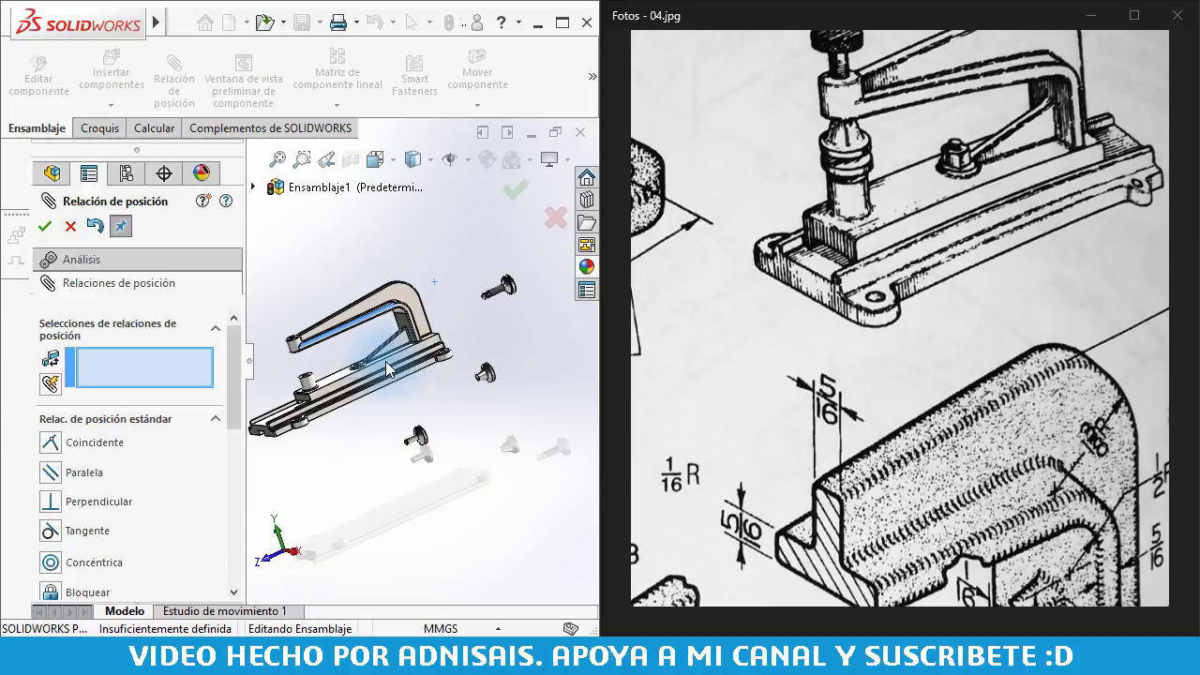
scroll(401, 387, up, 3)
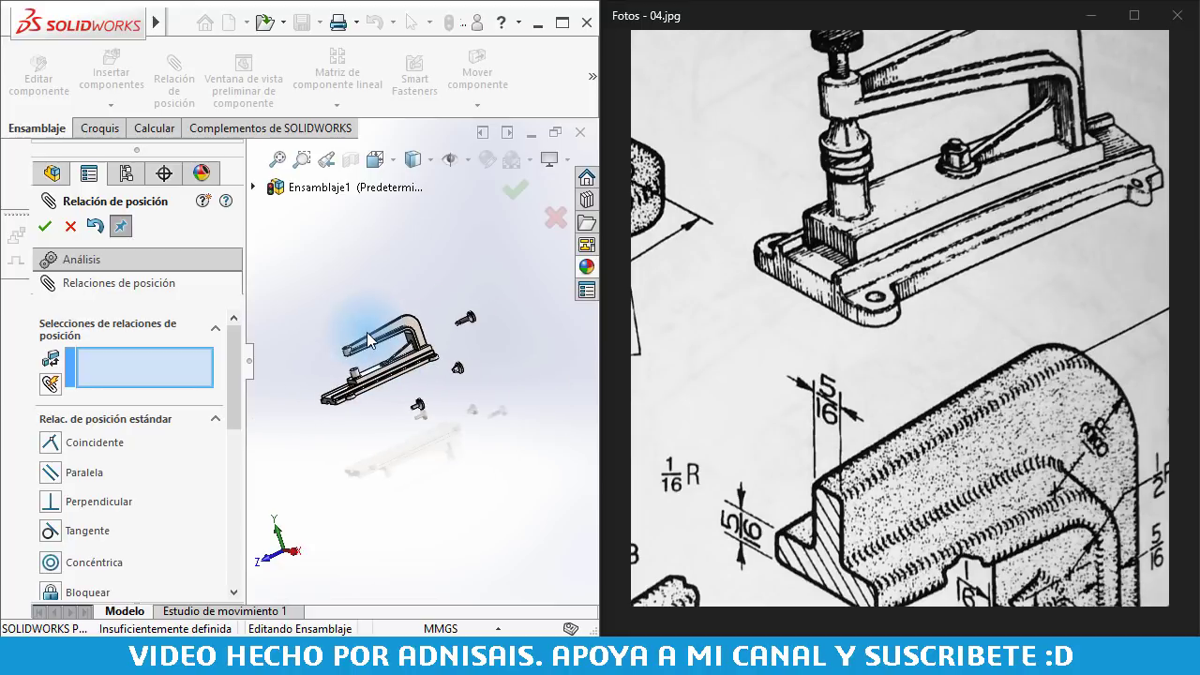
middle_drag(320, 327, 347, 330)
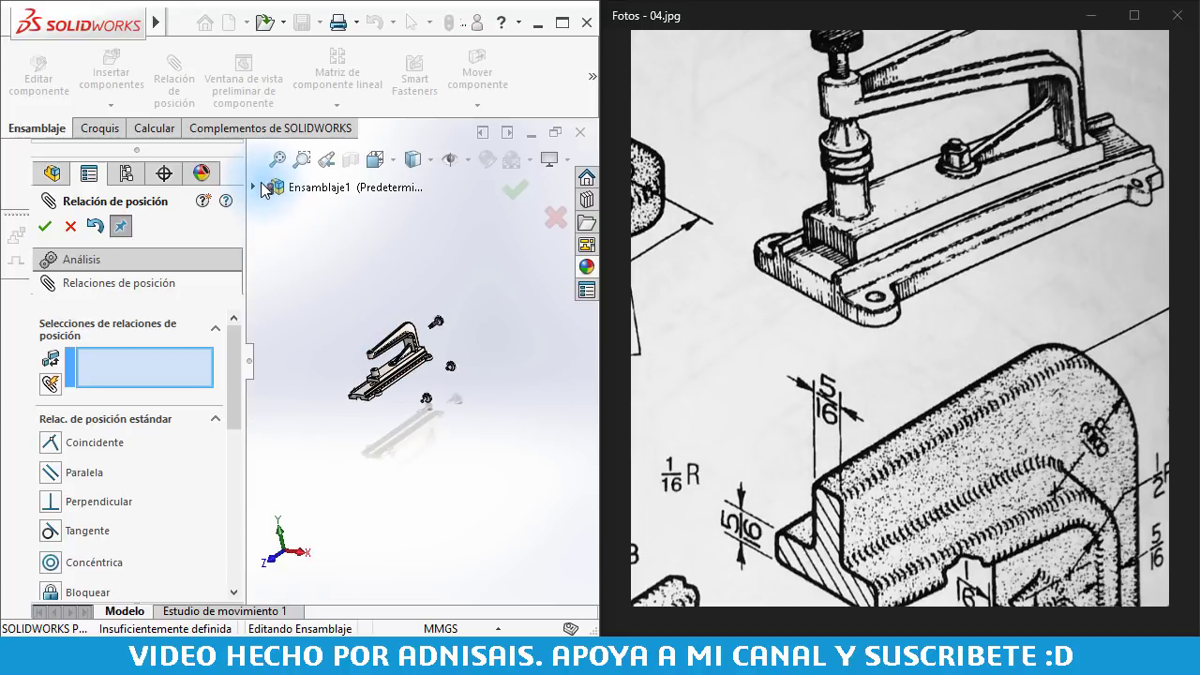
scroll(402, 393, down, 5)
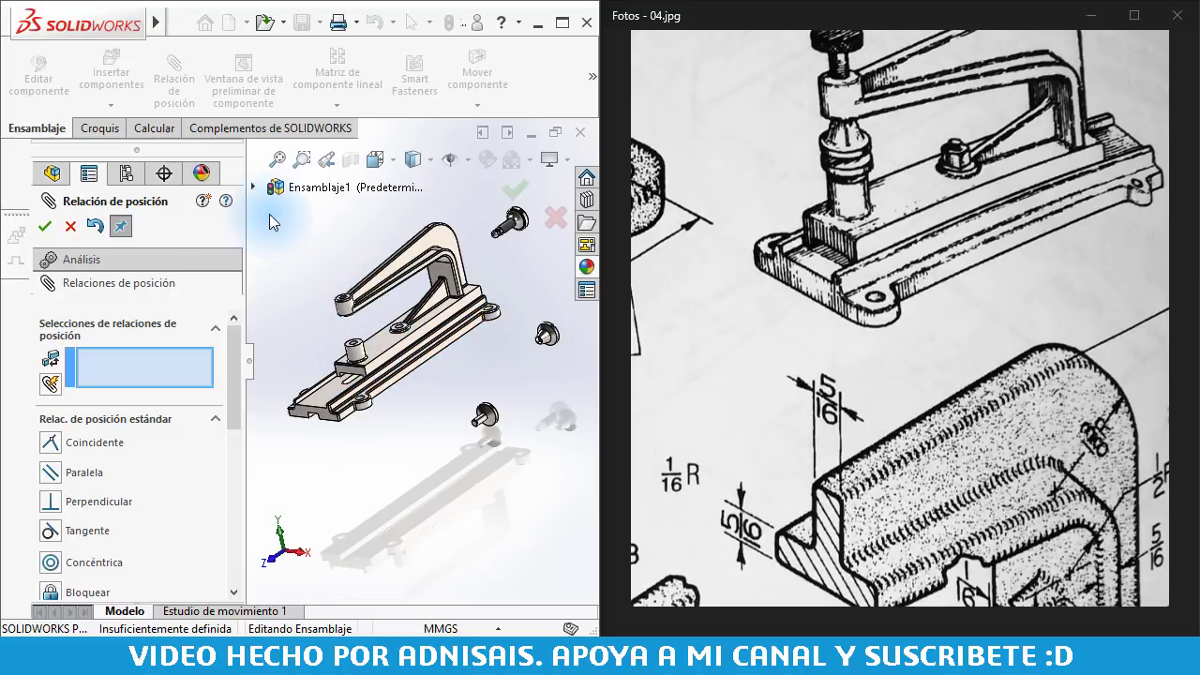
click(257, 192)
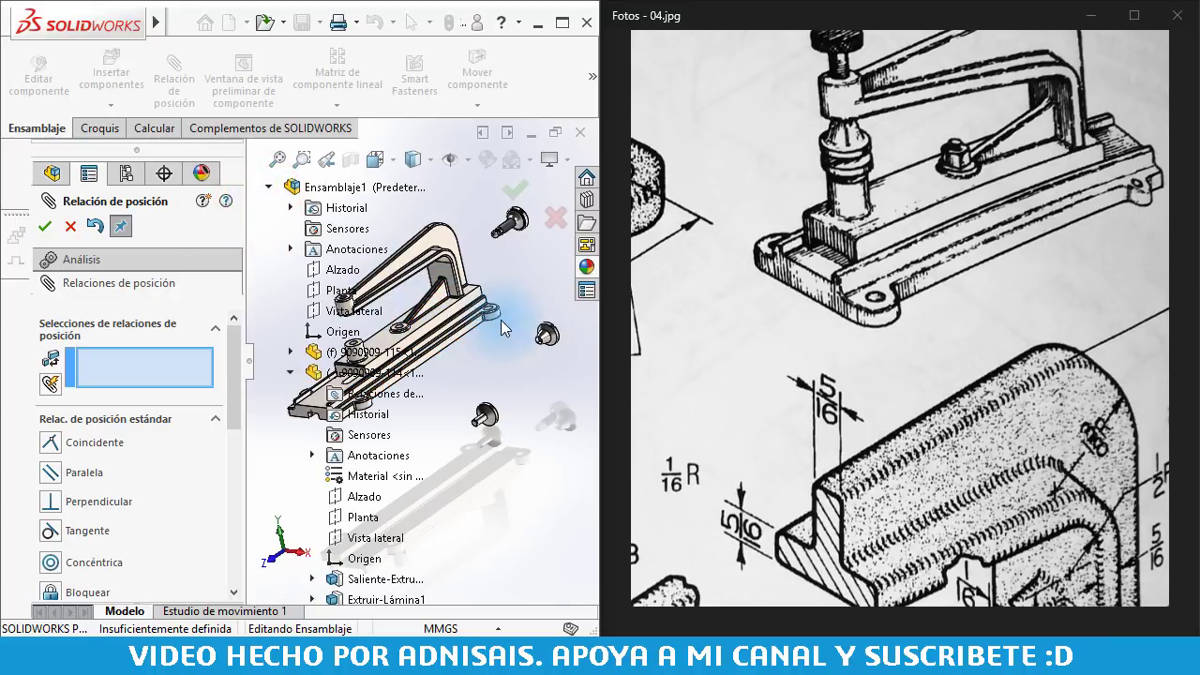
scroll(497, 333, up, 3)
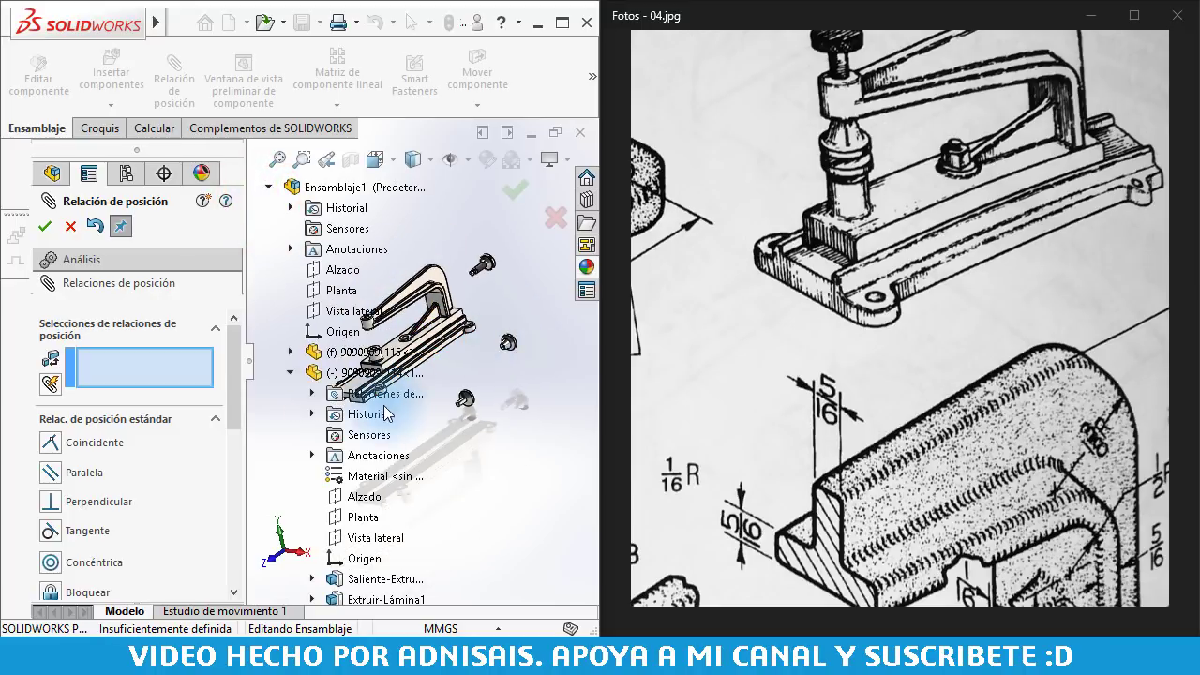
click(367, 499)
click(332, 272)
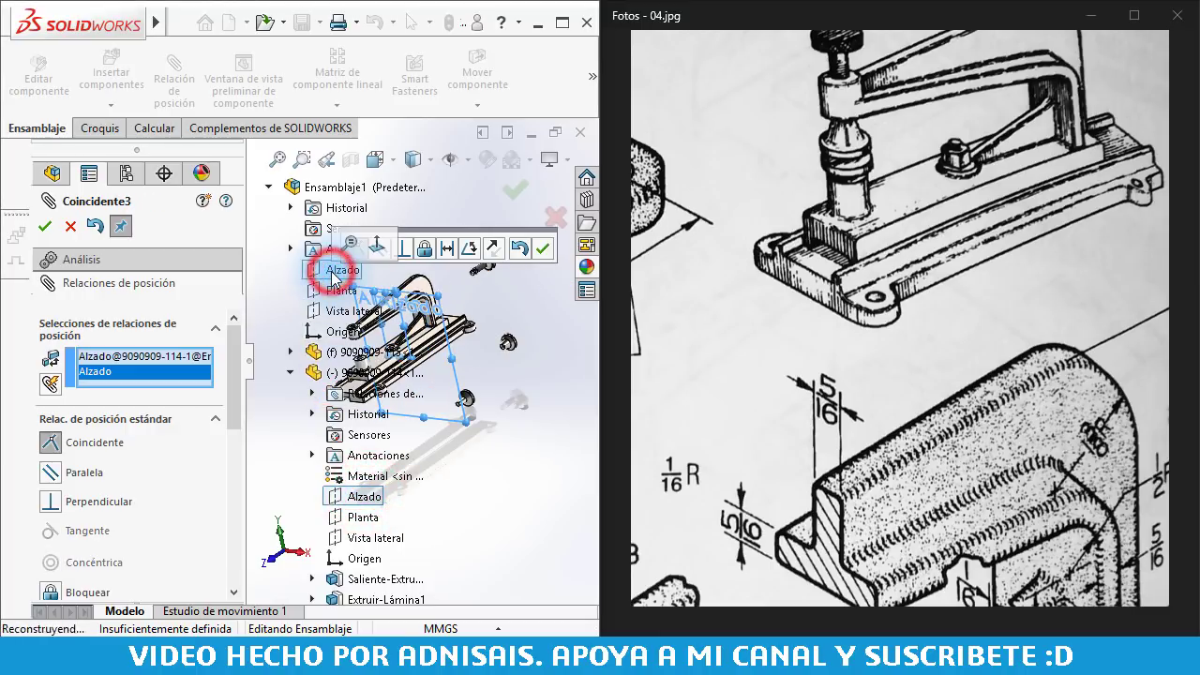
click(44, 227)
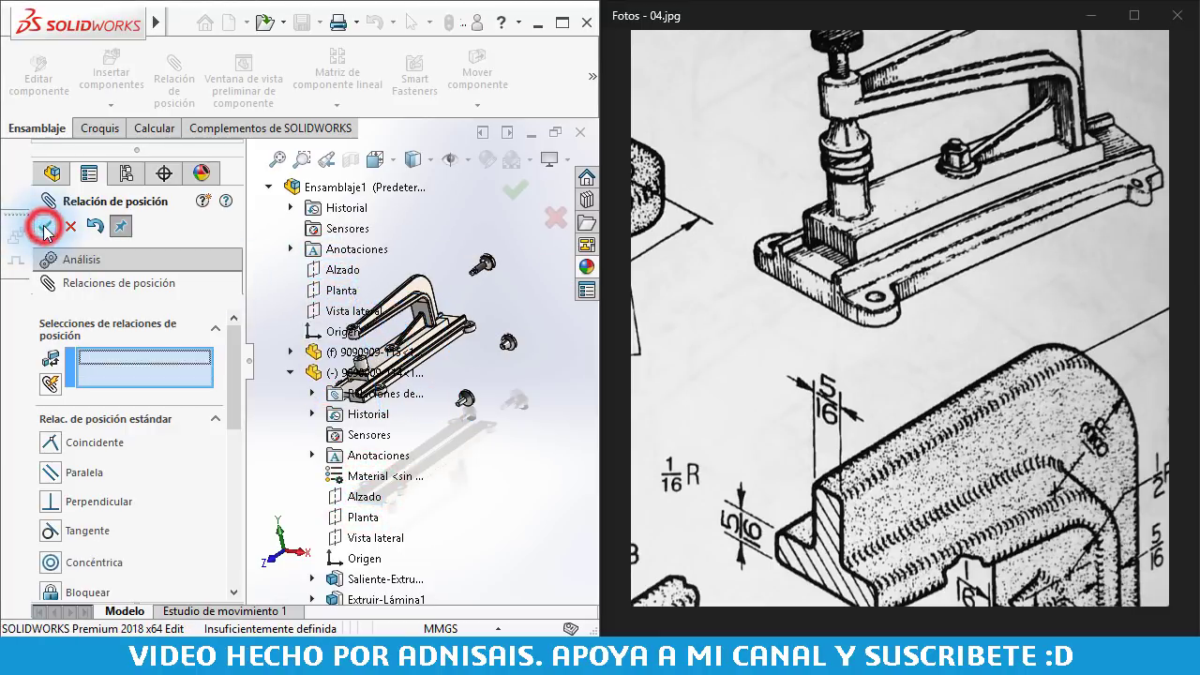
click(418, 294)
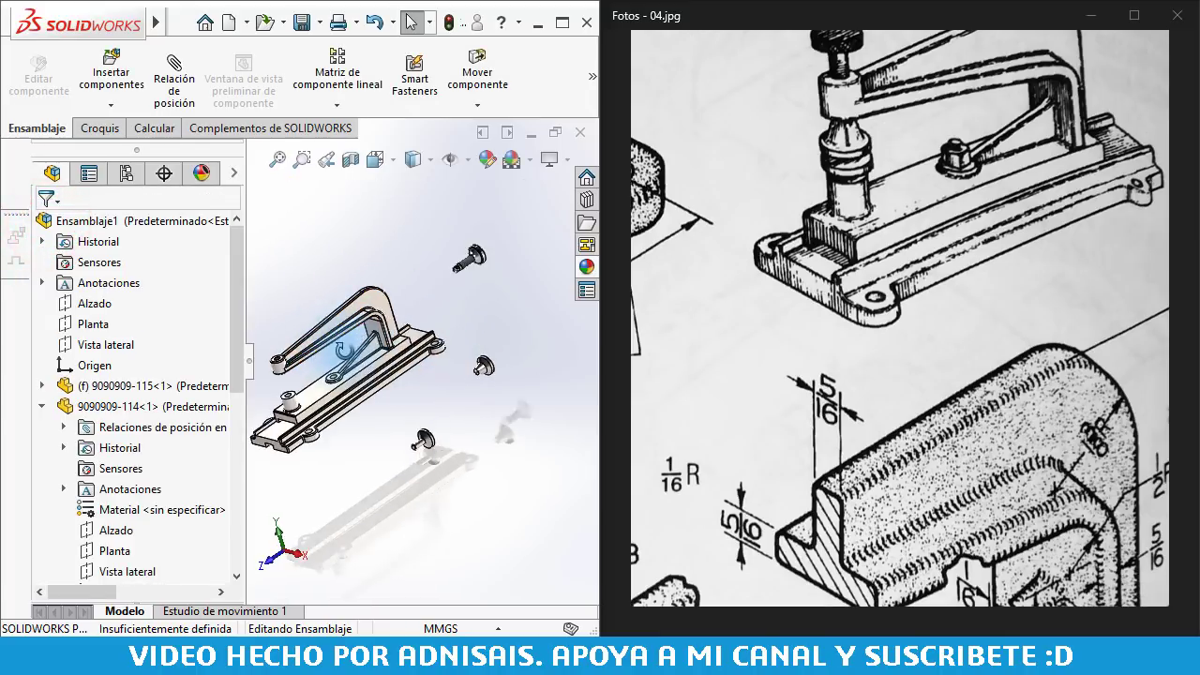
- Select the adjusting screw and rotate it upright
click(353, 320)
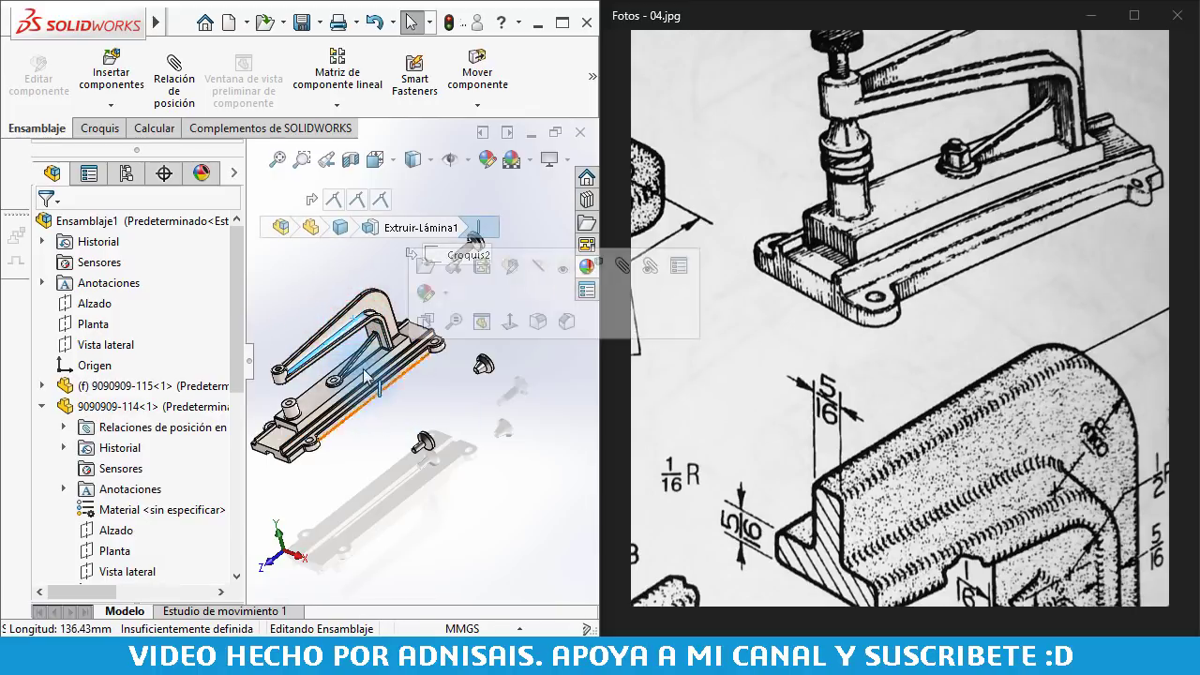
ctrl+middle_drag(359, 349, 415, 374)
click(448, 458)
scroll(871, 278, up, 3)
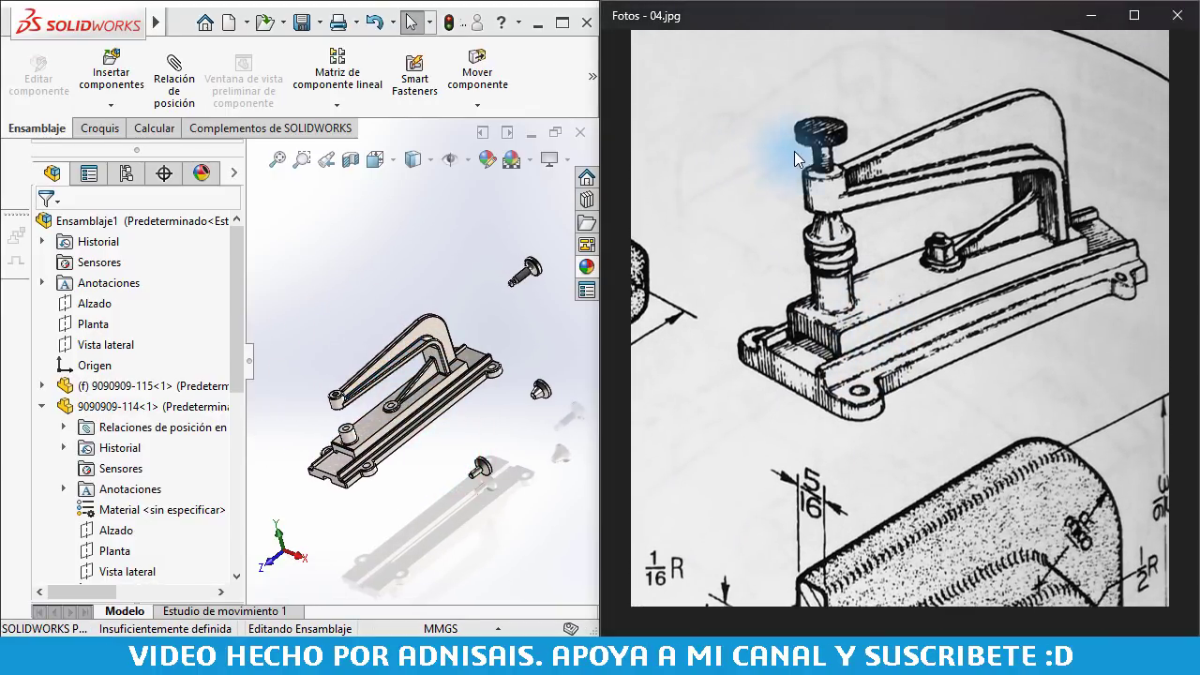
scroll(548, 270, down, 3)
scroll(507, 309, down, 3)
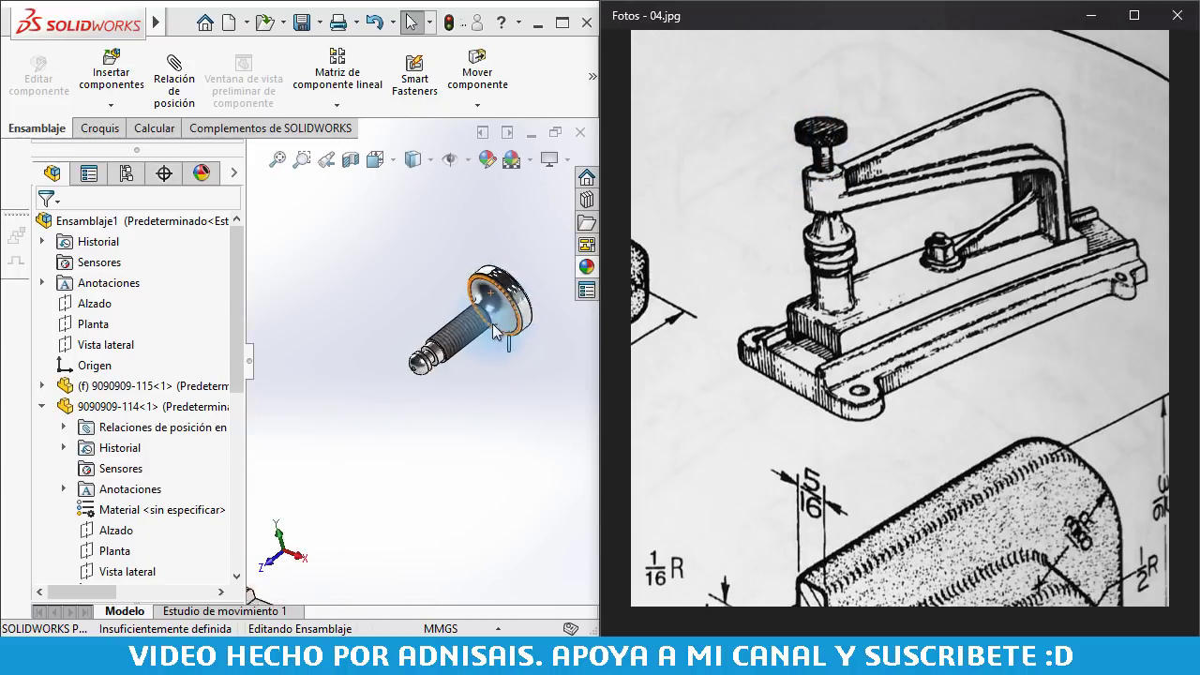
scroll(448, 352, down, 2)
click(450, 362)
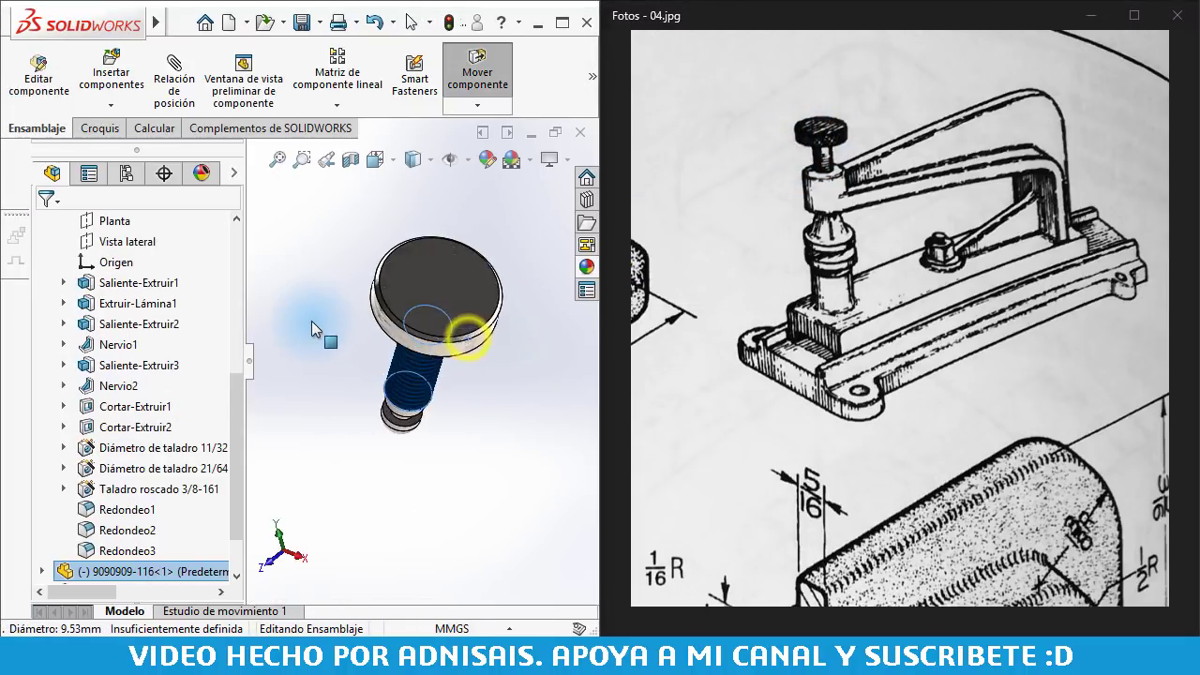
right_drag(468, 336, 283, 283)
- Mate the screw's threaded shank concentric with the hole in the arm's eye
click(370, 382)
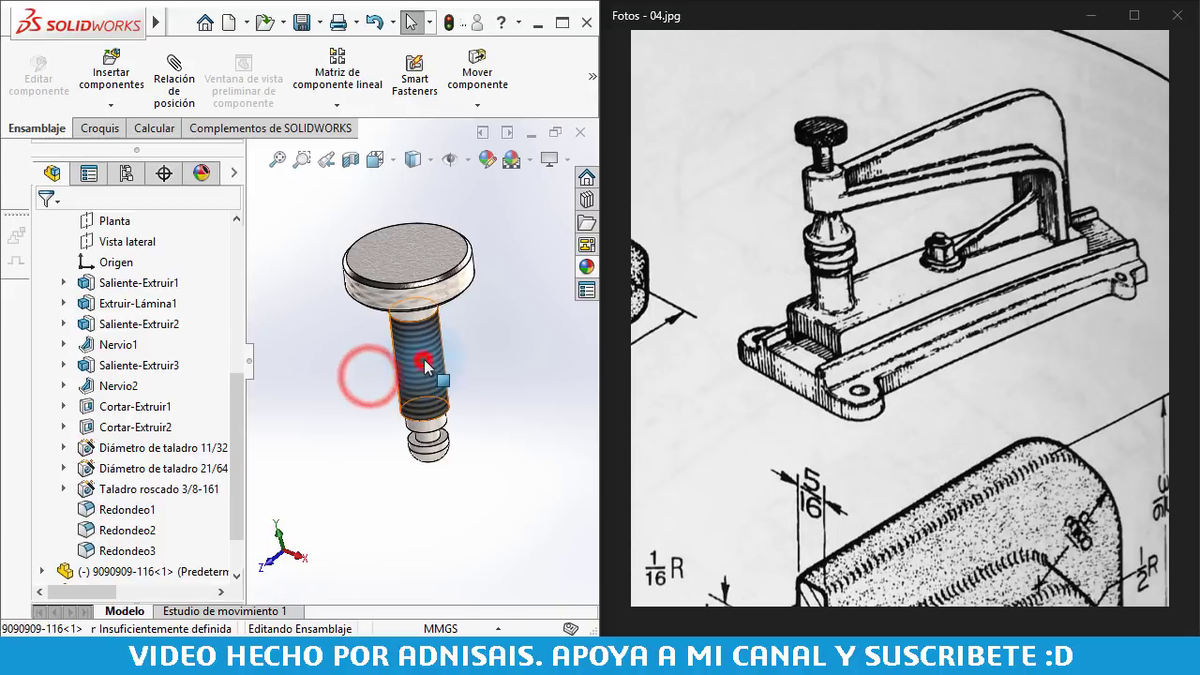
click(413, 360)
scroll(507, 456, up, 2)
scroll(501, 450, up, 3)
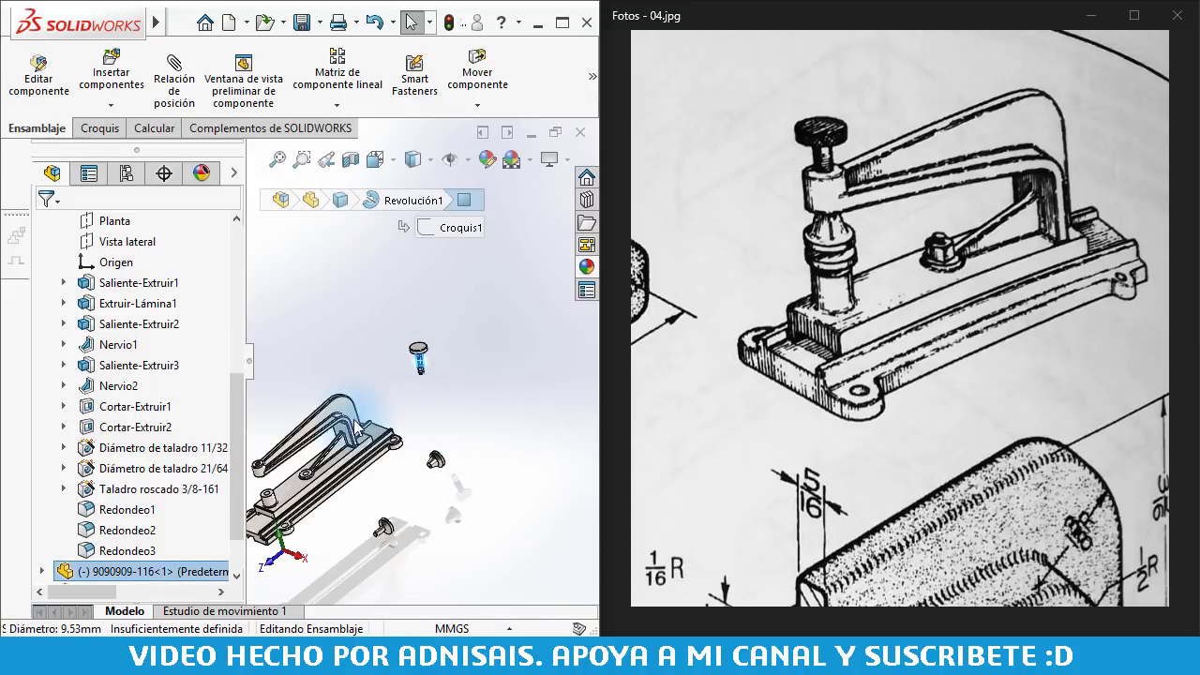
scroll(303, 453, down, 2)
scroll(374, 422, down, 2)
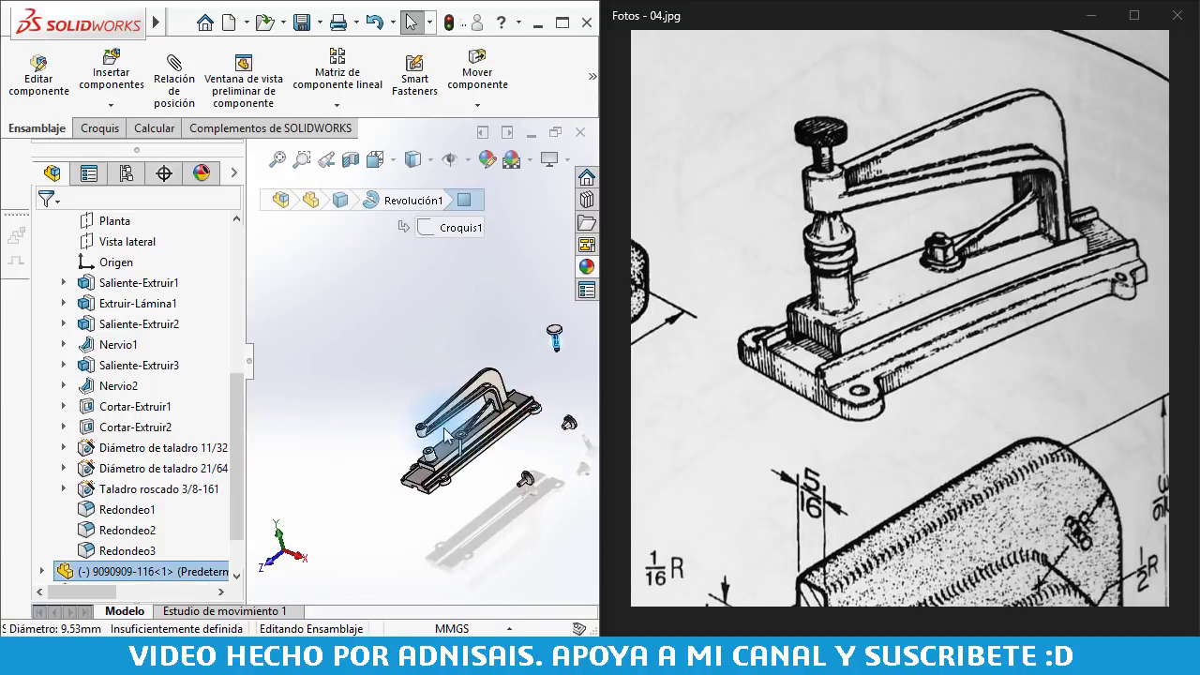
scroll(396, 409, down, 2)
scroll(434, 421, down, 1)
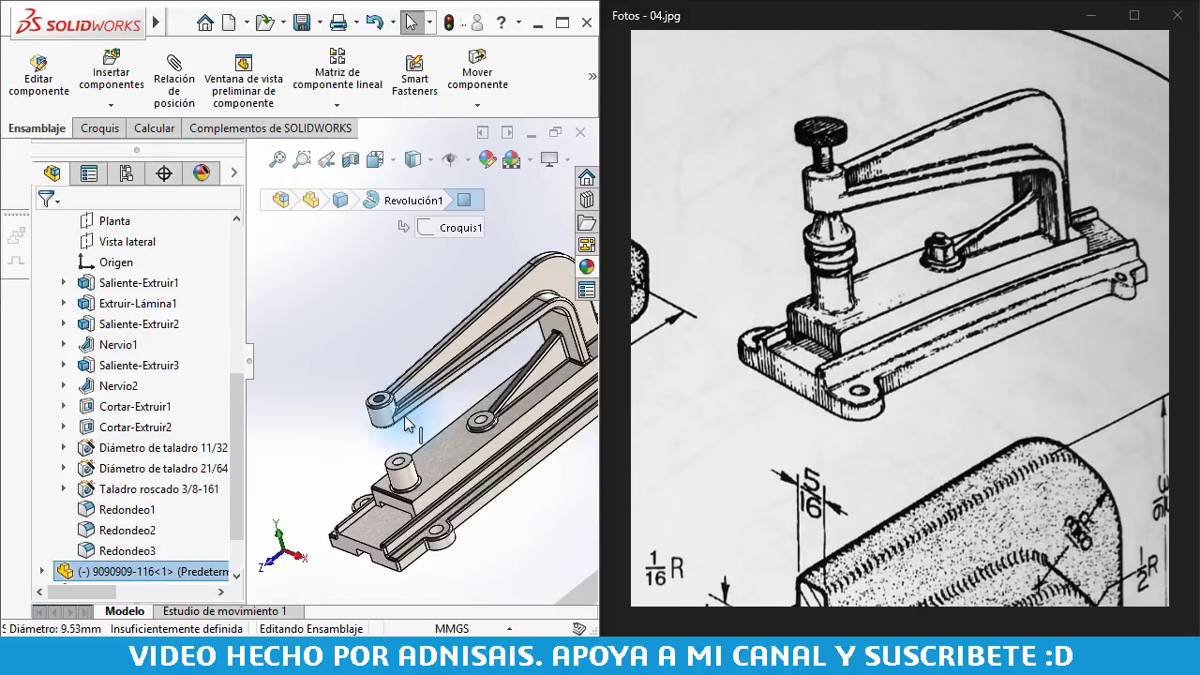
scroll(494, 433, down, 3)
scroll(408, 427, up, 3)
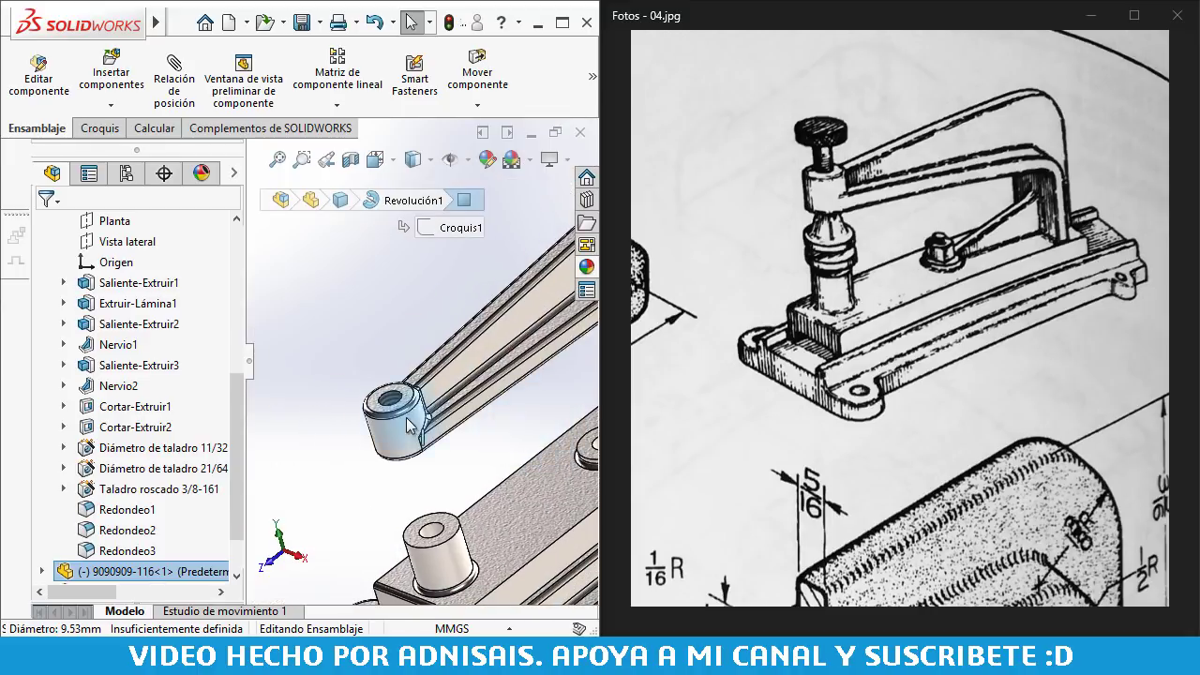
click(392, 401)
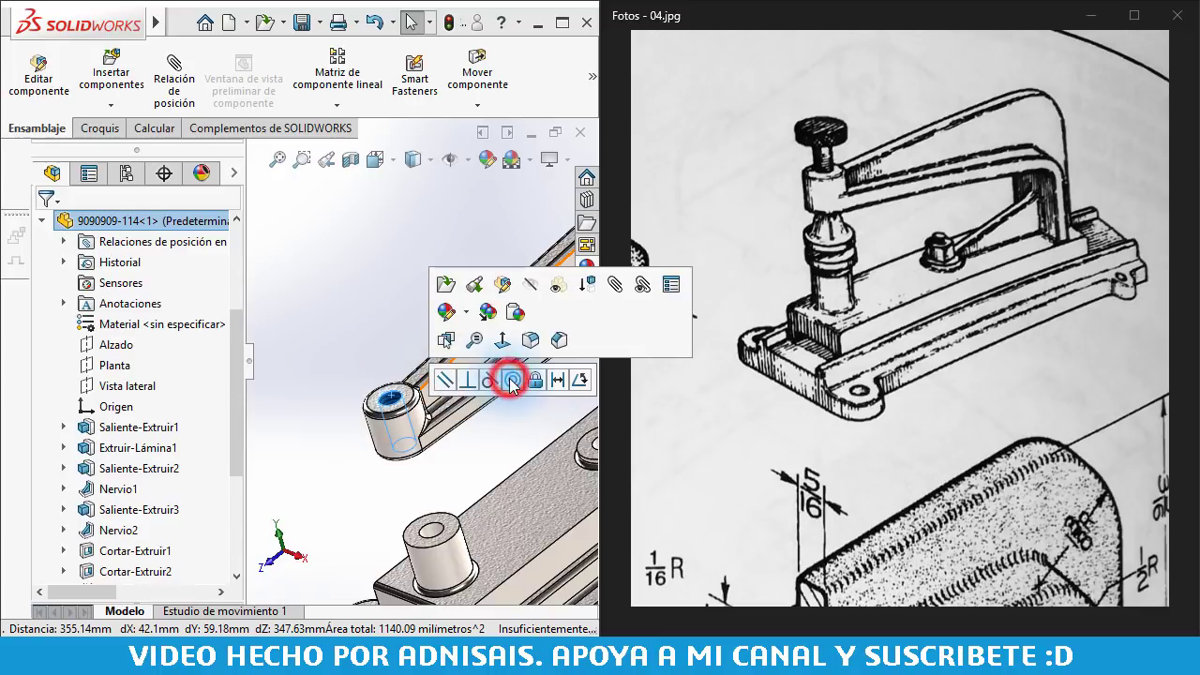
click(511, 380)
click(418, 282)
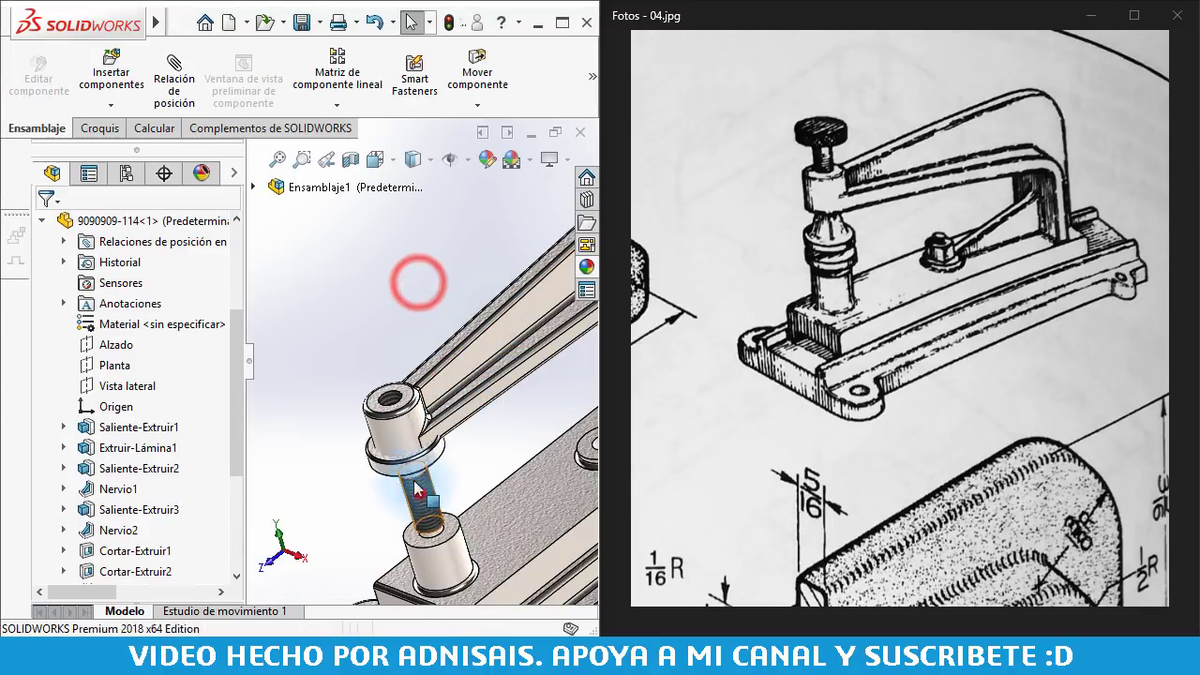
- Lift the screw onto the arm eye and move the clamp body away from the small parts
drag(417, 489, 290, 223)
click(489, 449)
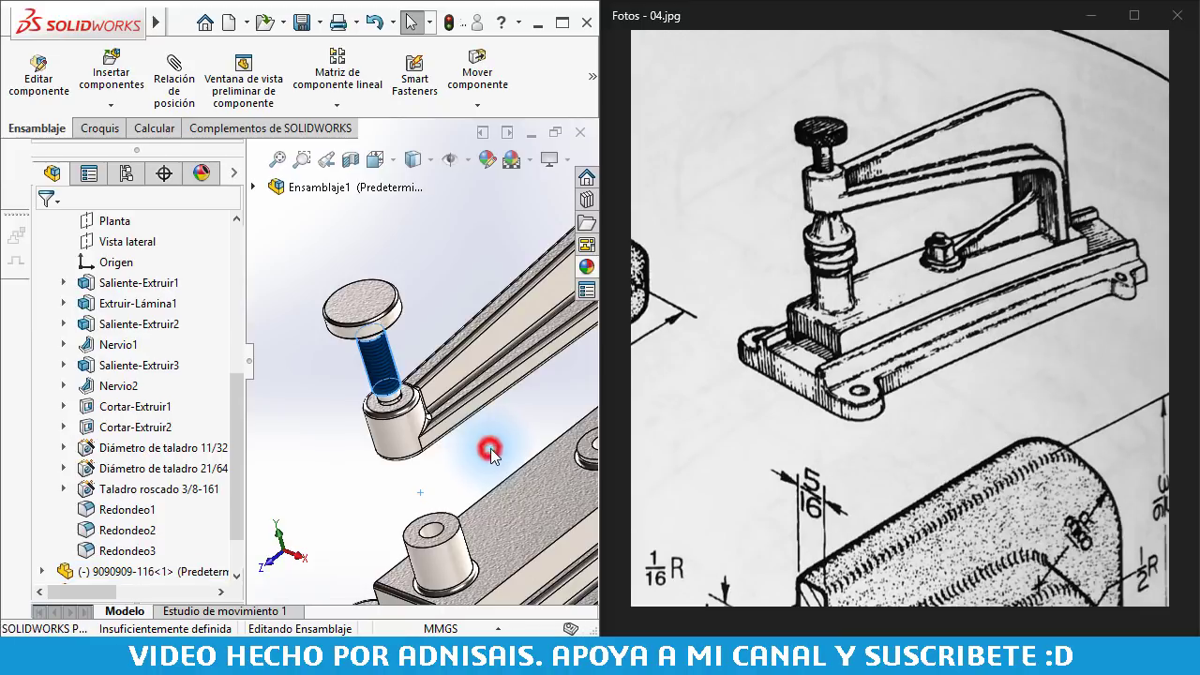
scroll(490, 448, up, 2)
scroll(496, 396, up, 2)
scroll(507, 375, up, 1)
scroll(498, 366, up, 1)
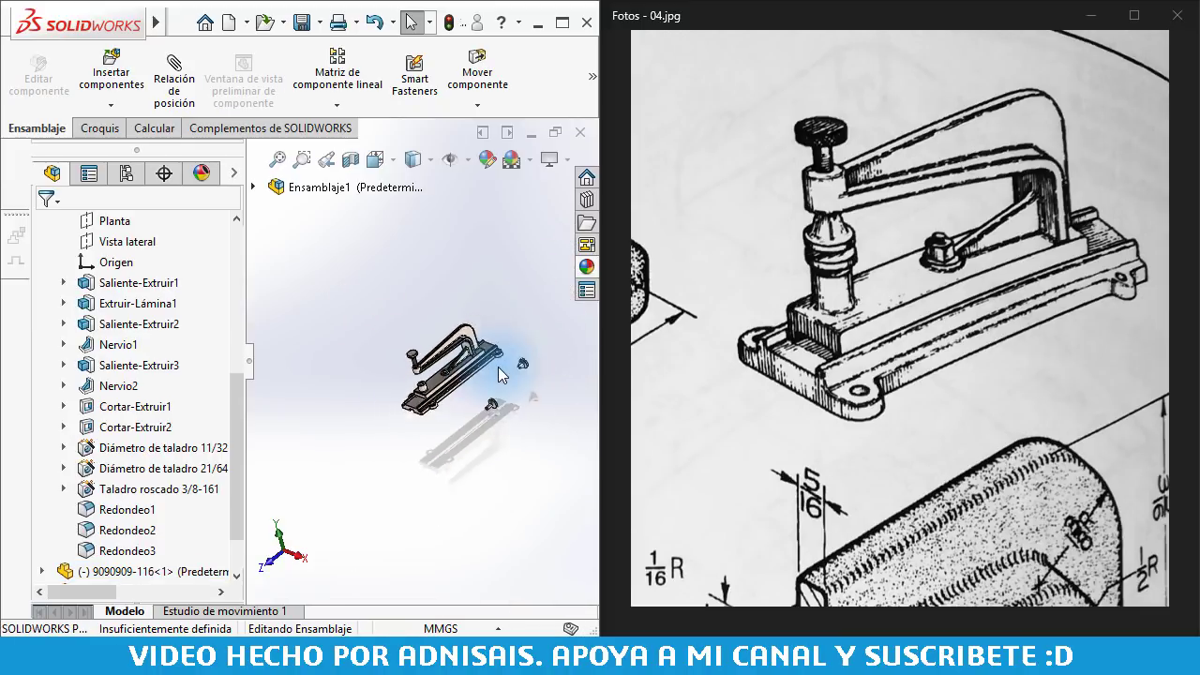
scroll(441, 371, down, 3)
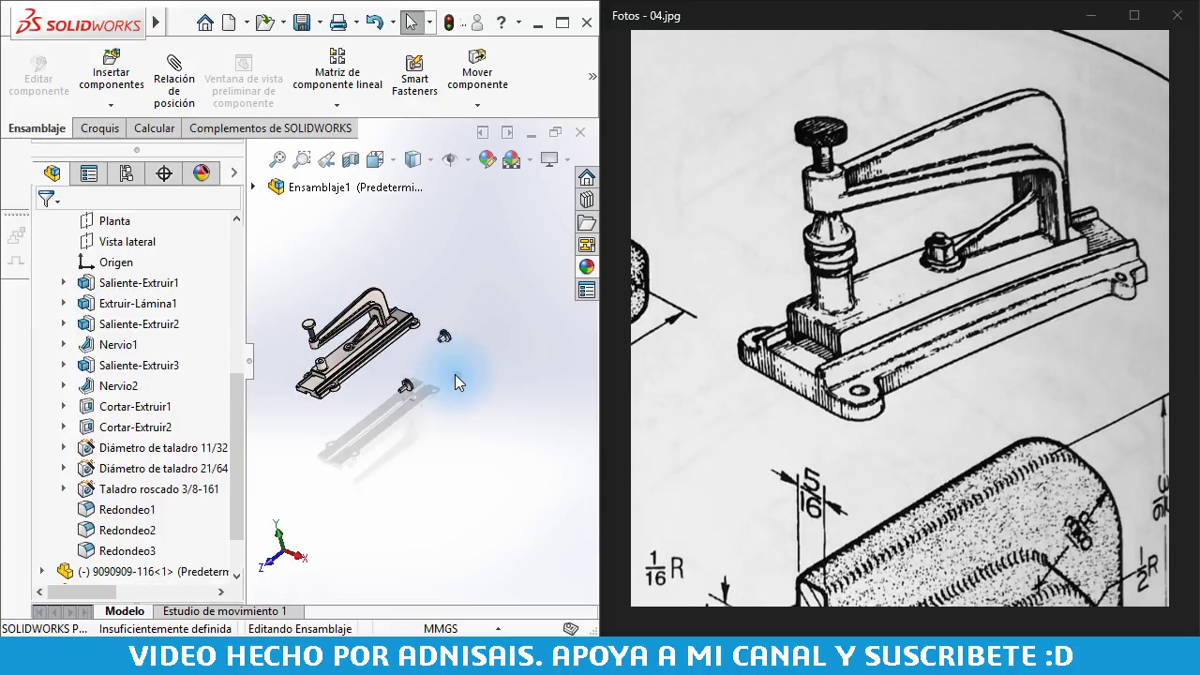
right_drag(436, 368, 372, 307)
- Drag the small screw part over next to the knob on the clamp arm
click(255, 187)
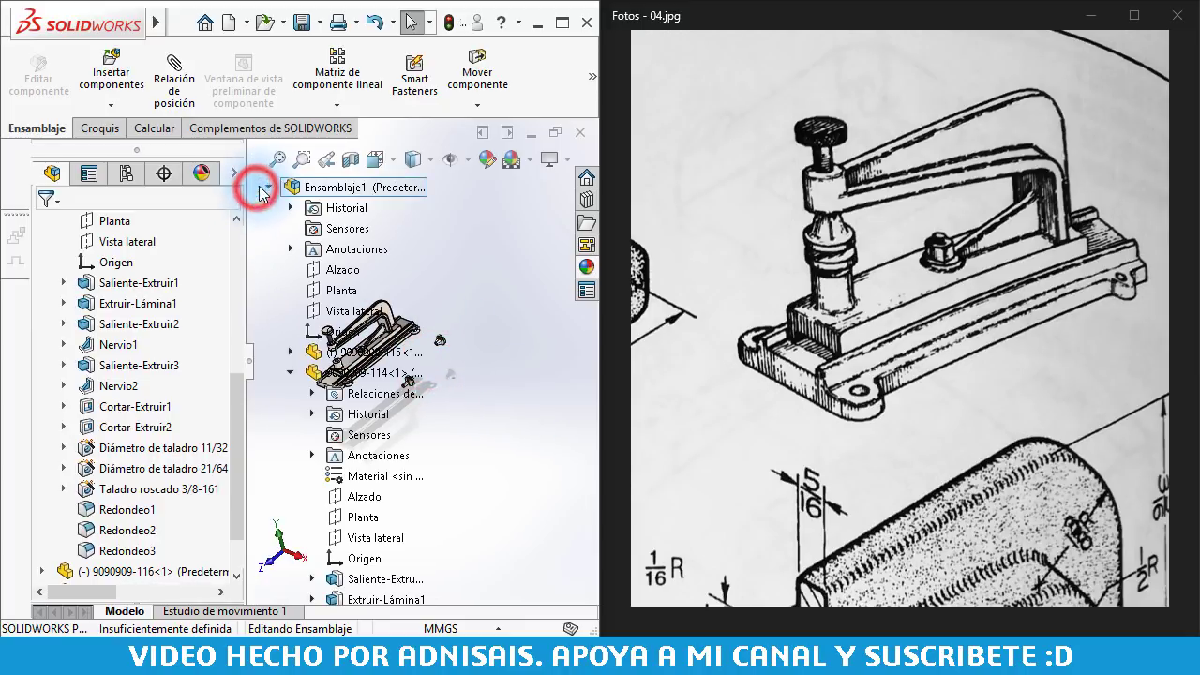
click(255, 187)
right_drag(468, 397, 445, 376)
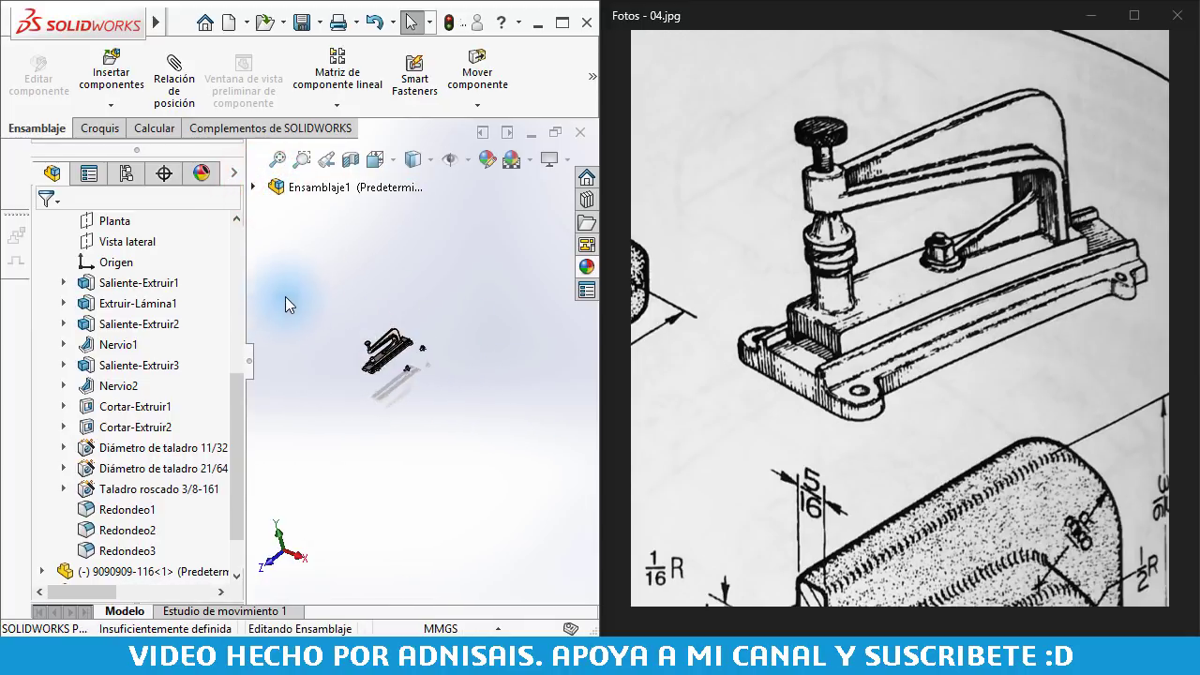
scroll(328, 340, down, 3)
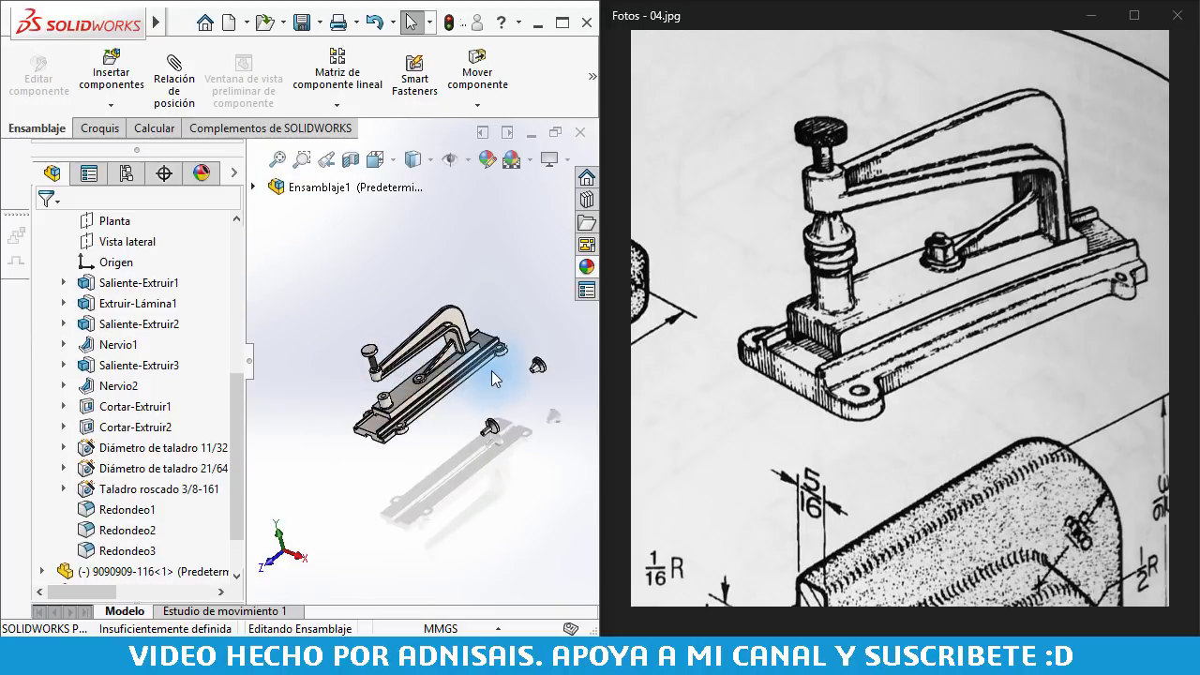
scroll(492, 370, down, 3)
scroll(537, 391, down, 3)
scroll(510, 299, down, 2)
click(518, 246)
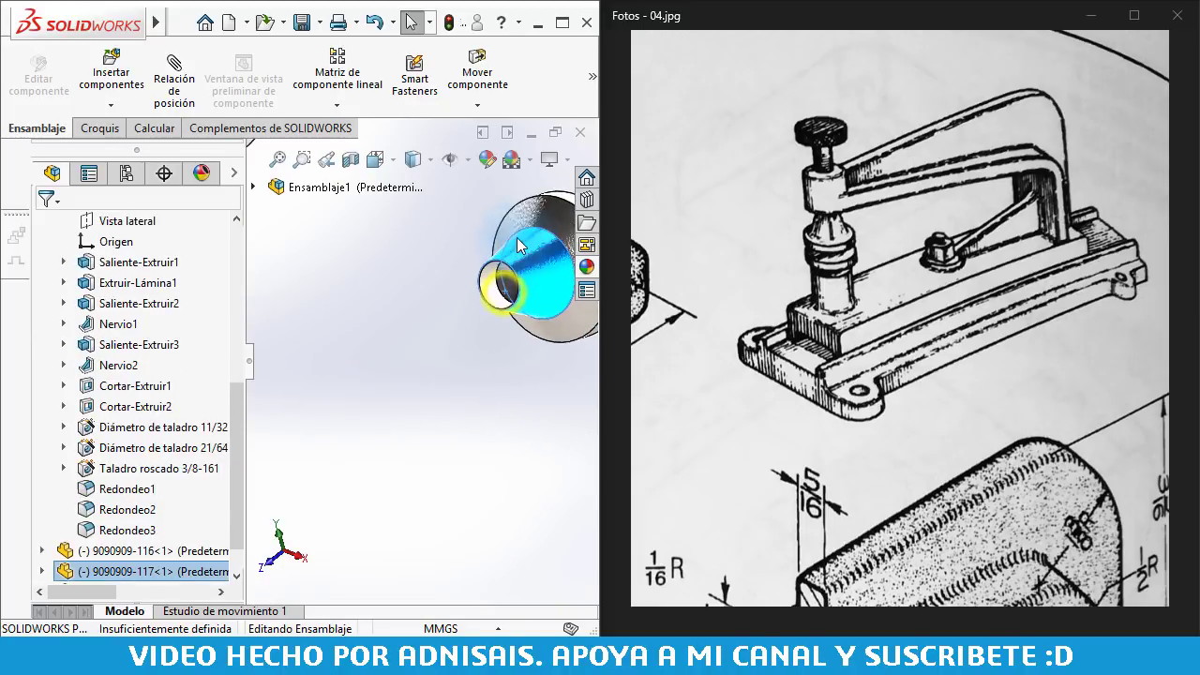
drag(517, 246, 497, 286)
scroll(416, 318, up, 3)
scroll(329, 361, up, 3)
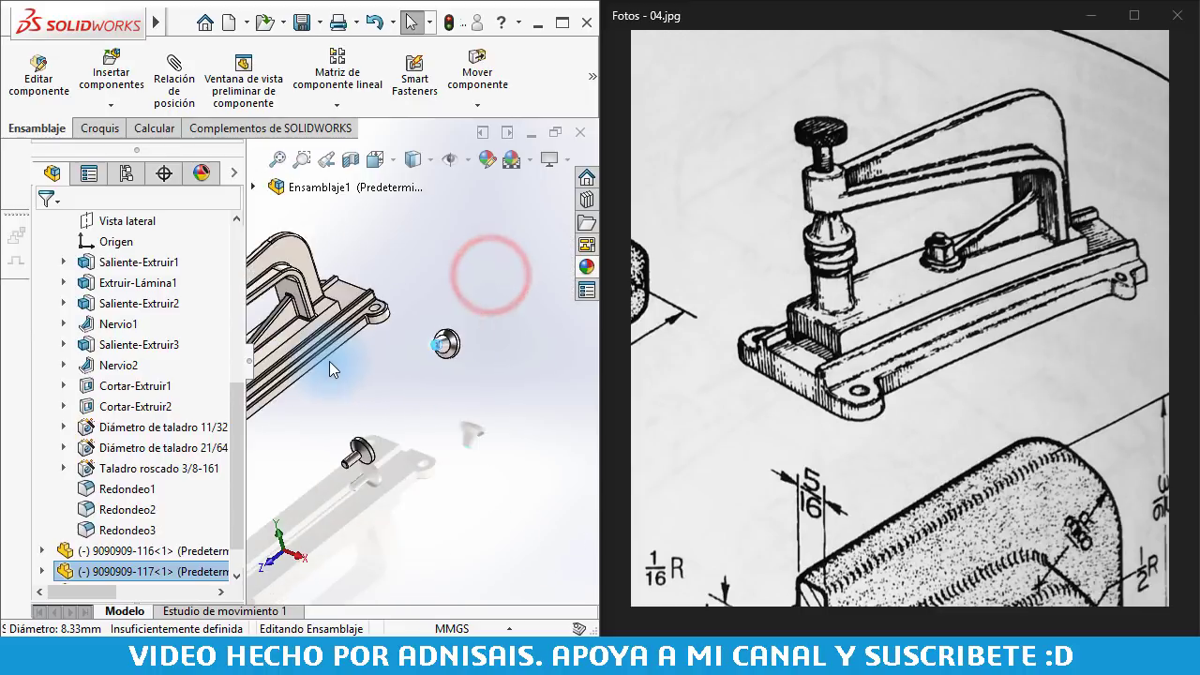
scroll(329, 361, up, 2)
scroll(455, 342, down, 3)
alt+drag(454, 342, 411, 319)
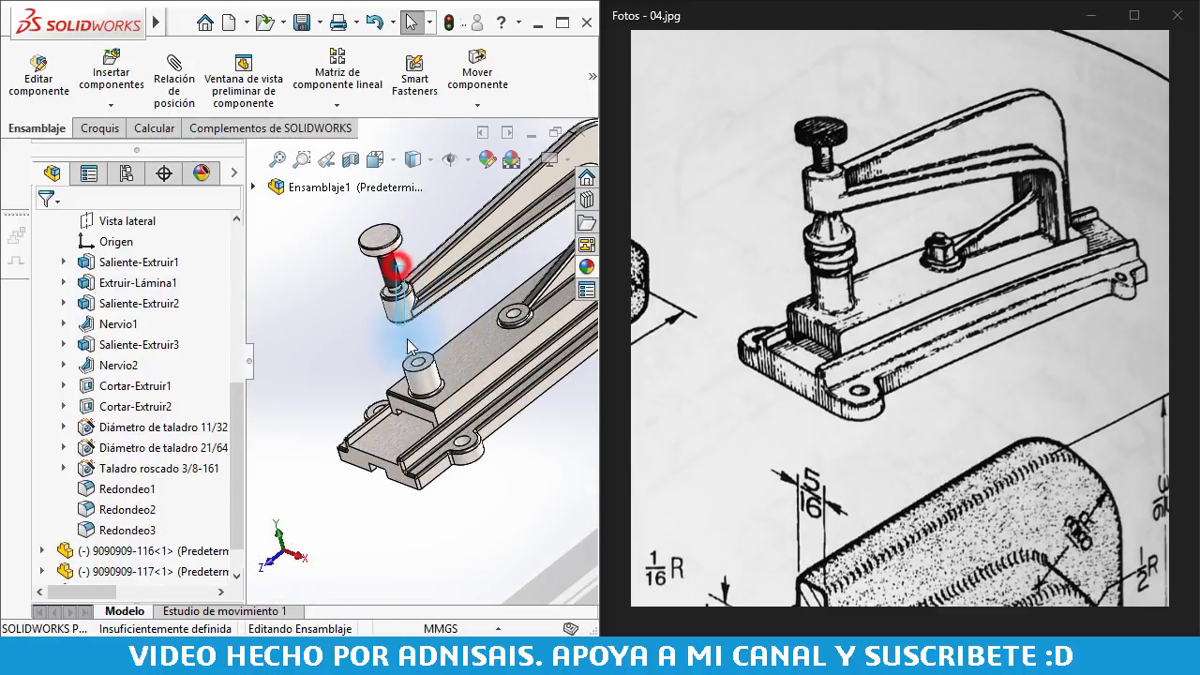
scroll(394, 300, down, 2)
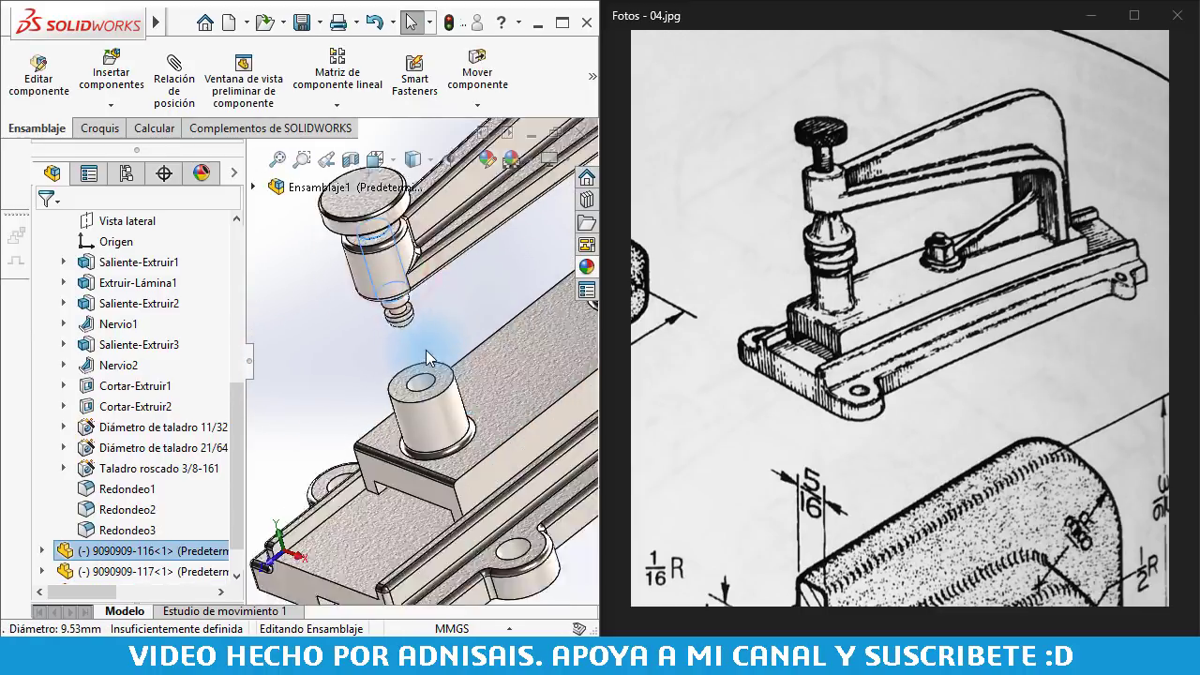
scroll(375, 281, down, 2)
scroll(362, 269, down, 1)
scroll(525, 346, up, 2)
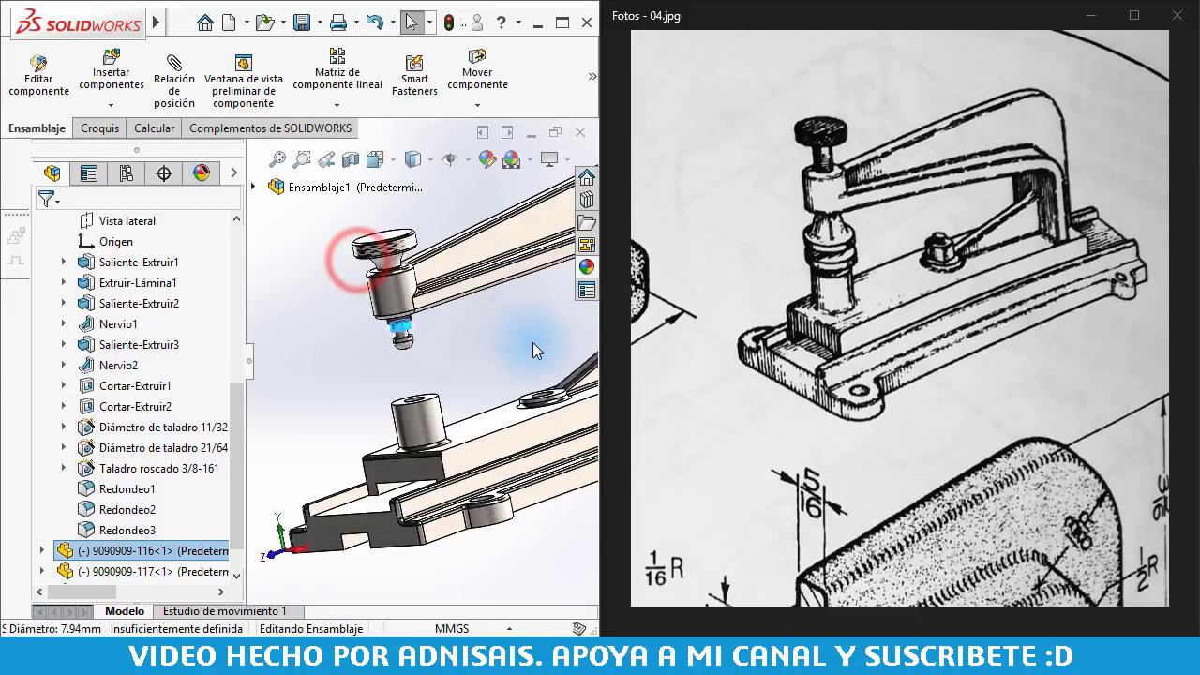
scroll(539, 348, up, 2)
scroll(563, 361, up, 2)
scroll(575, 488, down, 3)
scroll(576, 488, down, 2)
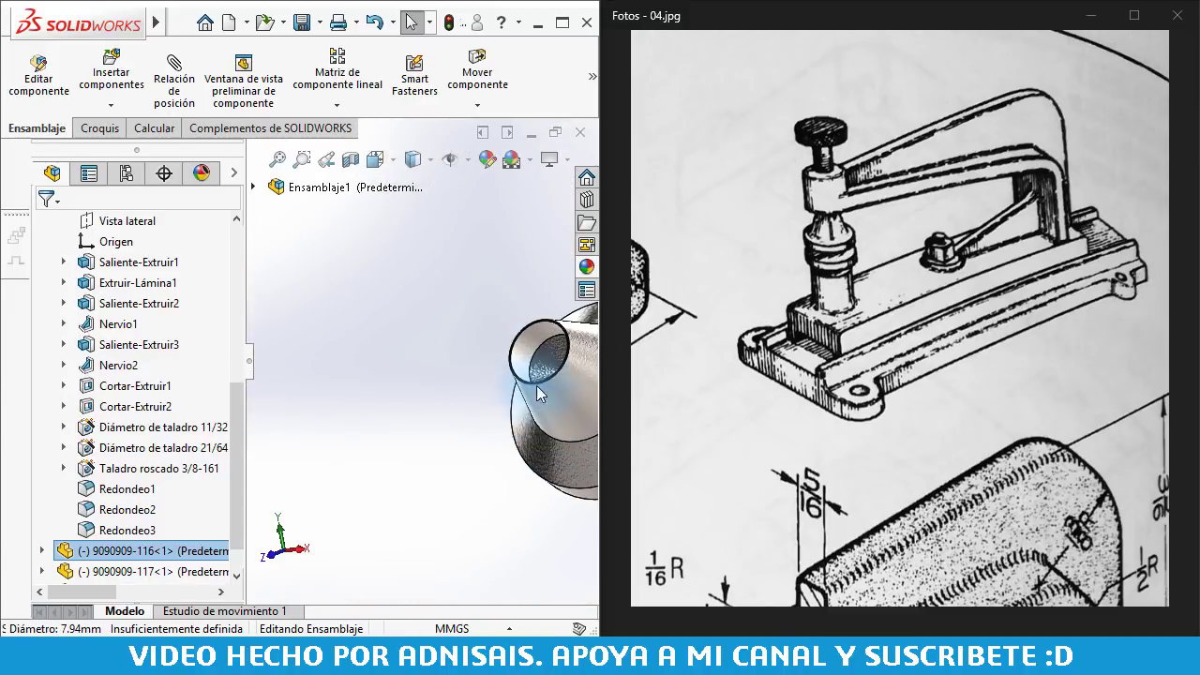
ctrl+click(529, 359)
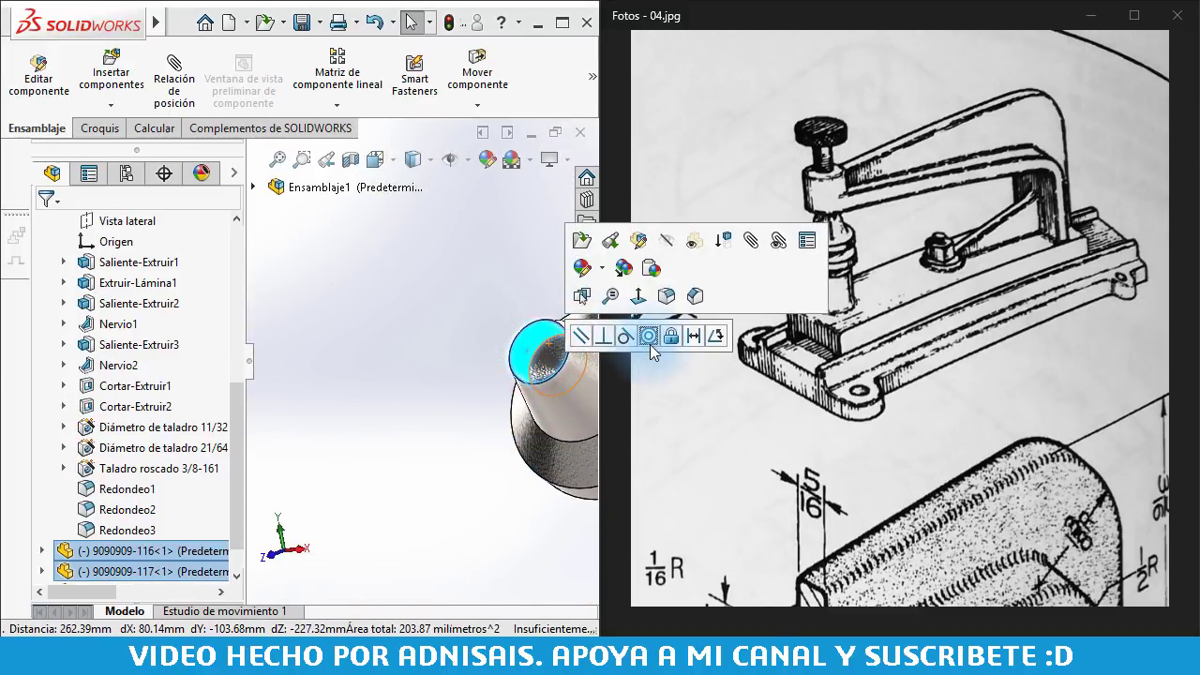
click(649, 344)
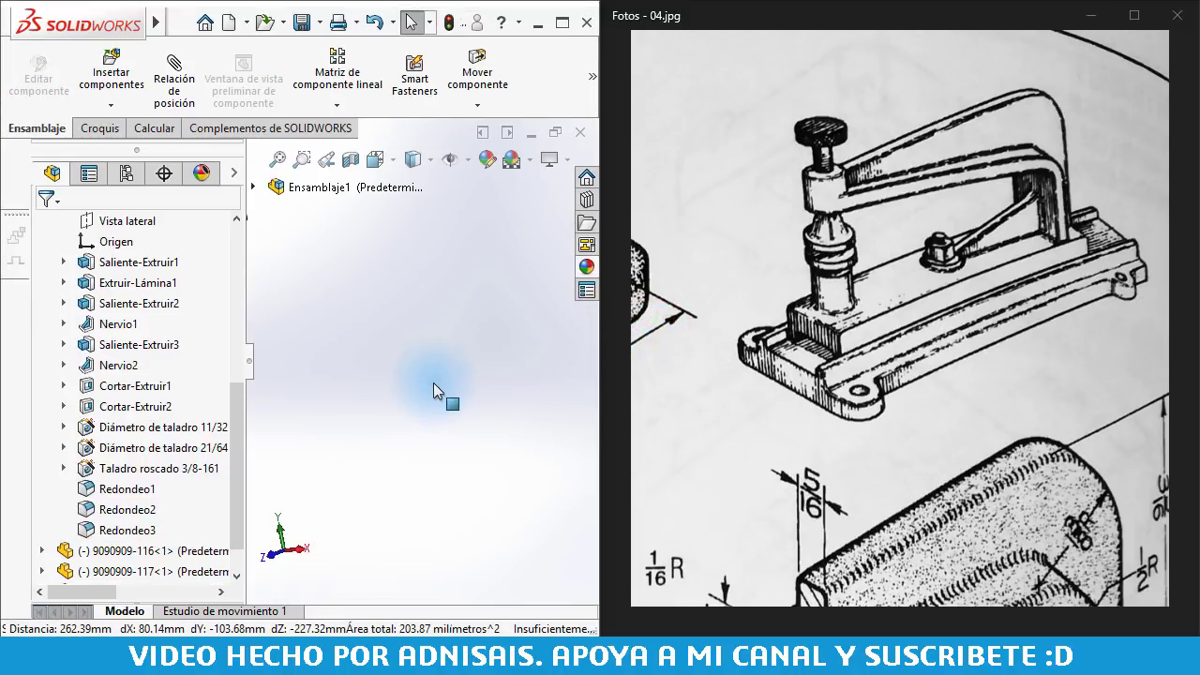
- Drag the spindle upward to check the concentric mate holds
scroll(413, 393, up, 3)
scroll(413, 394, down, 3)
scroll(425, 317, down, 3)
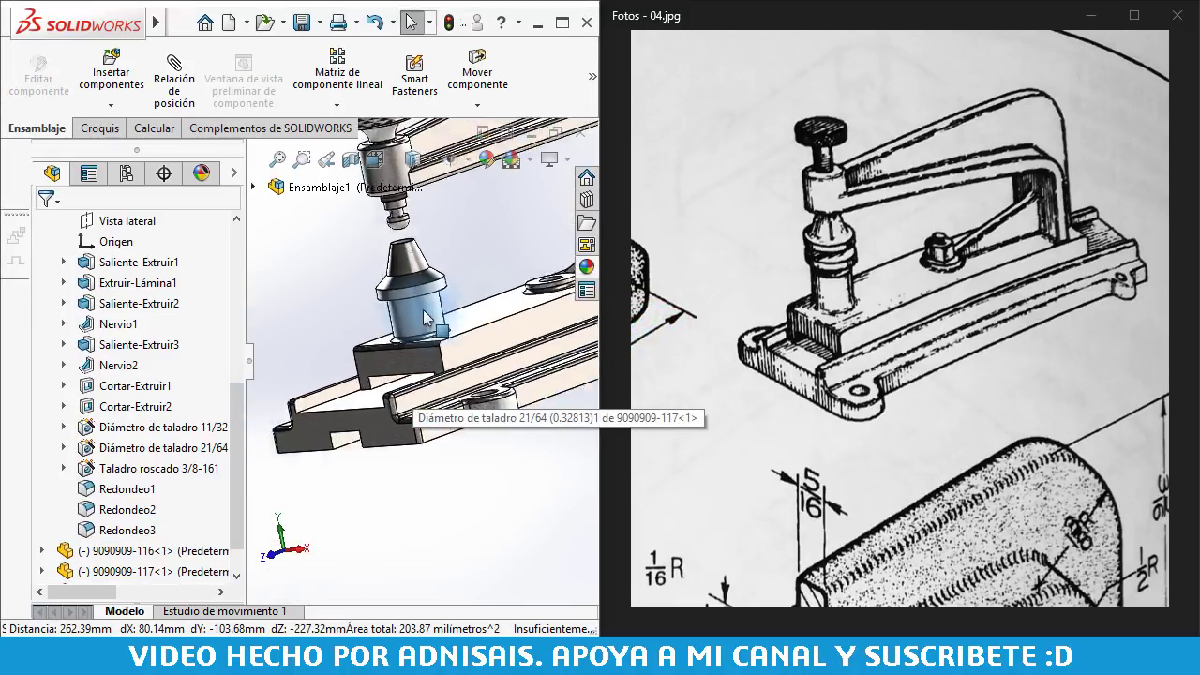
drag(424, 316, 401, 208)
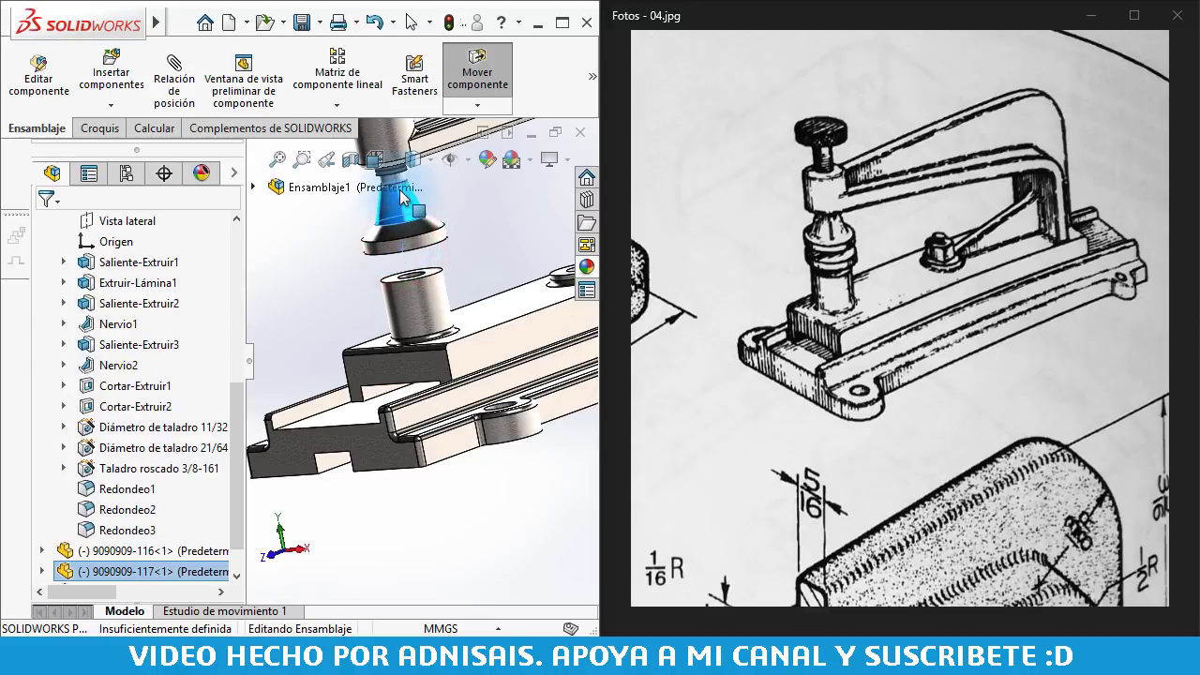
drag(401, 189, 370, 290)
middle_drag(371, 290, 459, 285)
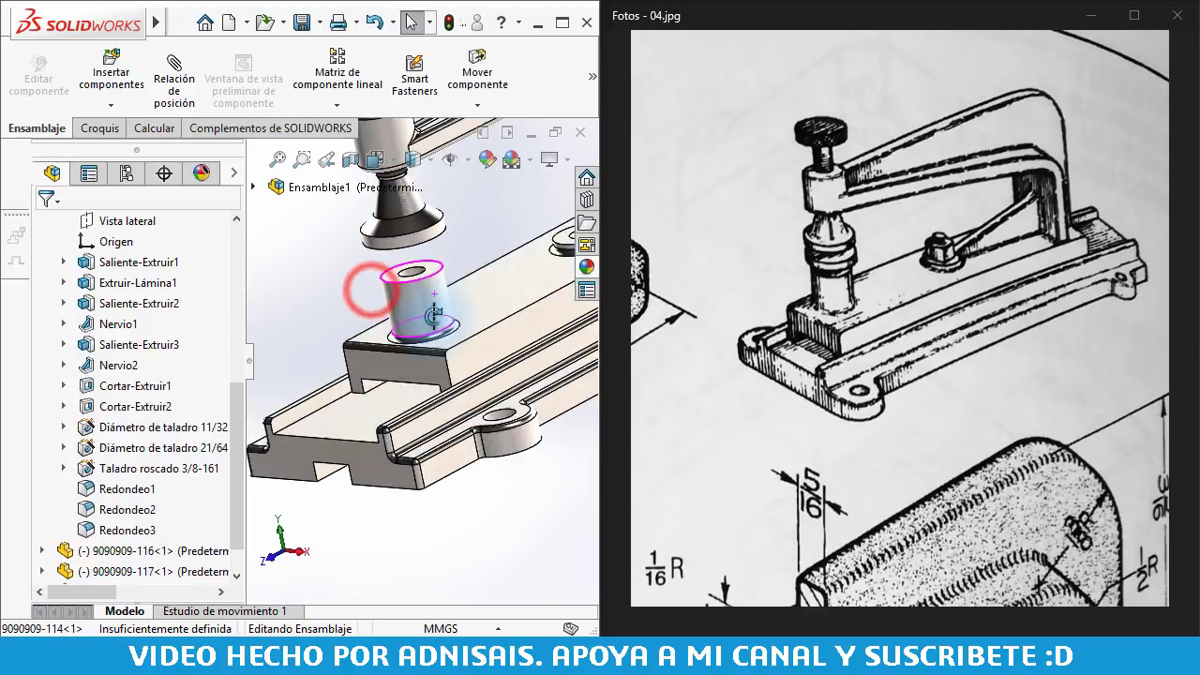
scroll(550, 348, up, 3)
scroll(513, 428, down, 5)
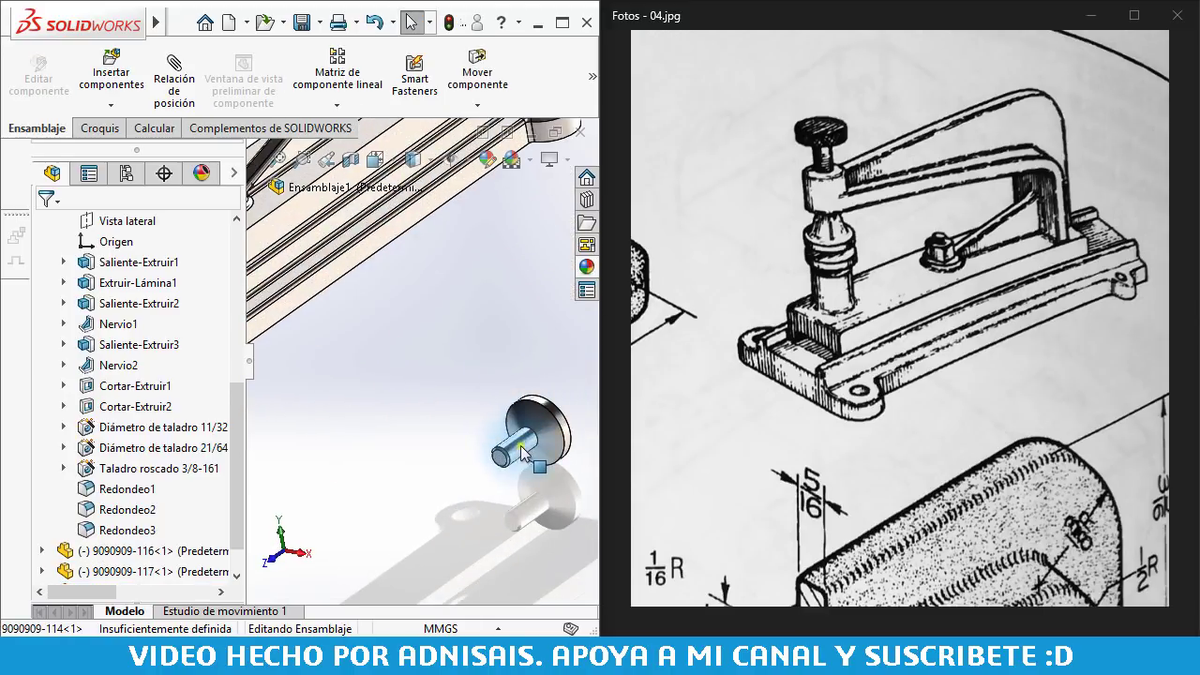
right_drag(522, 450, 421, 467)
click(489, 447)
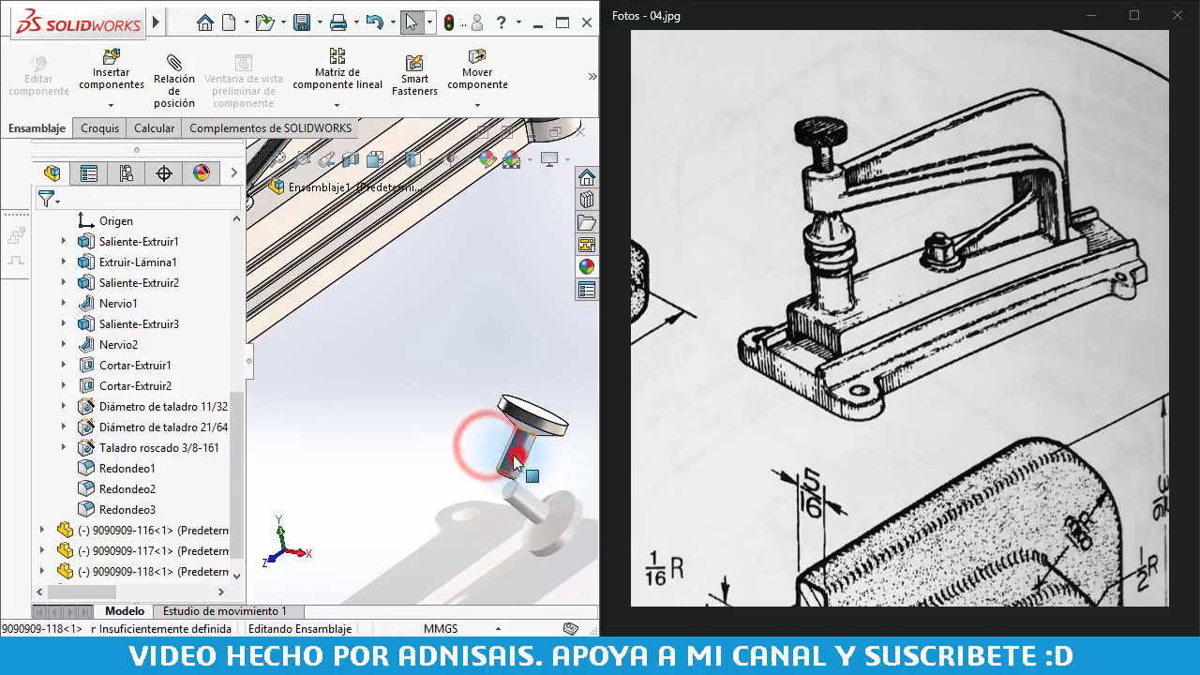
- Select the hole face atop the bushing, choose a mate type, and select the base's hole face
scroll(515, 462, up, 3)
scroll(333, 316, down, 3)
scroll(373, 386, down, 3)
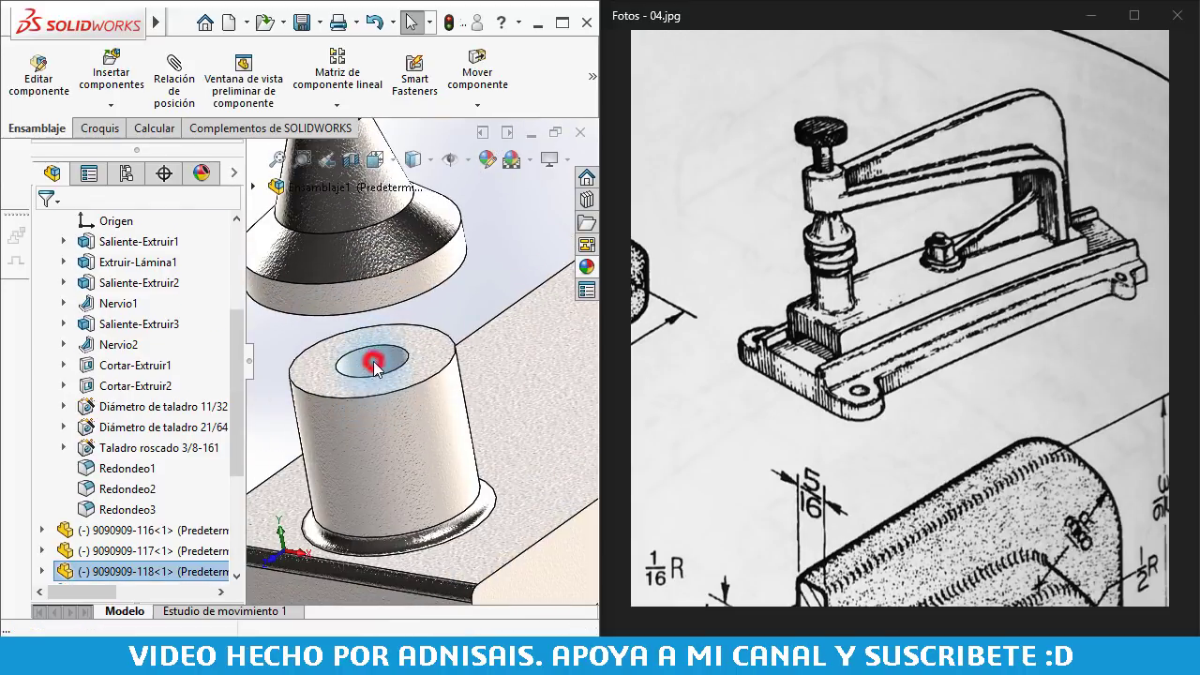
click(373, 365)
click(497, 345)
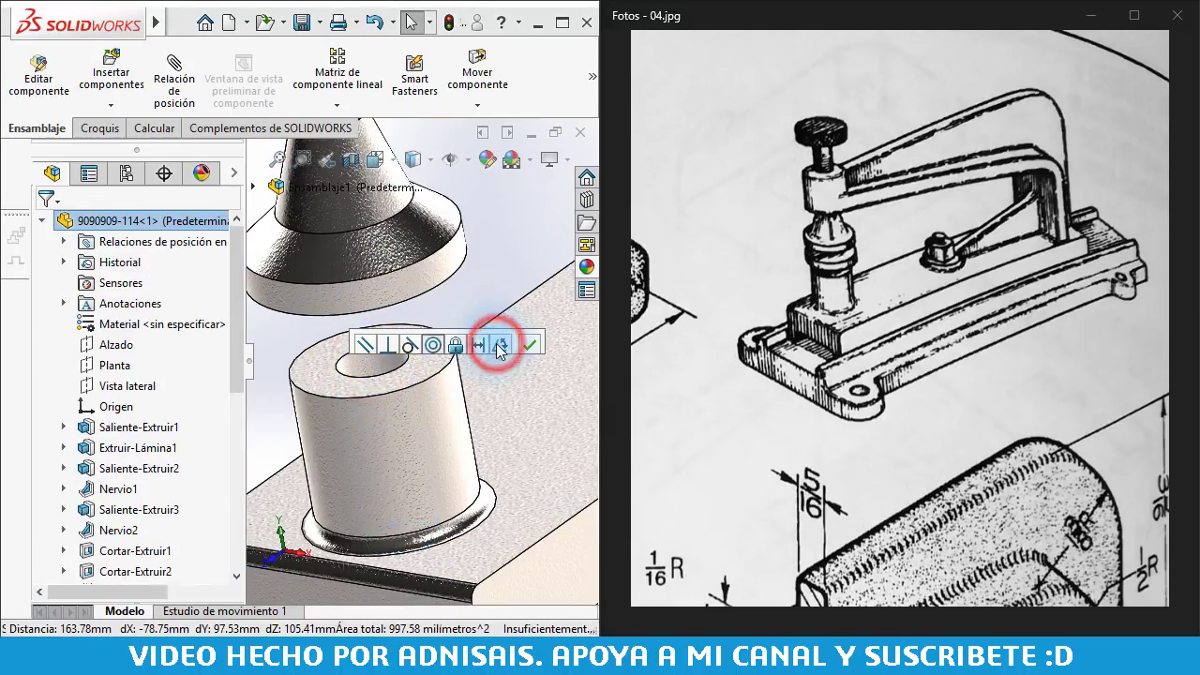
scroll(528, 343, up, 2)
scroll(528, 391, up, 3)
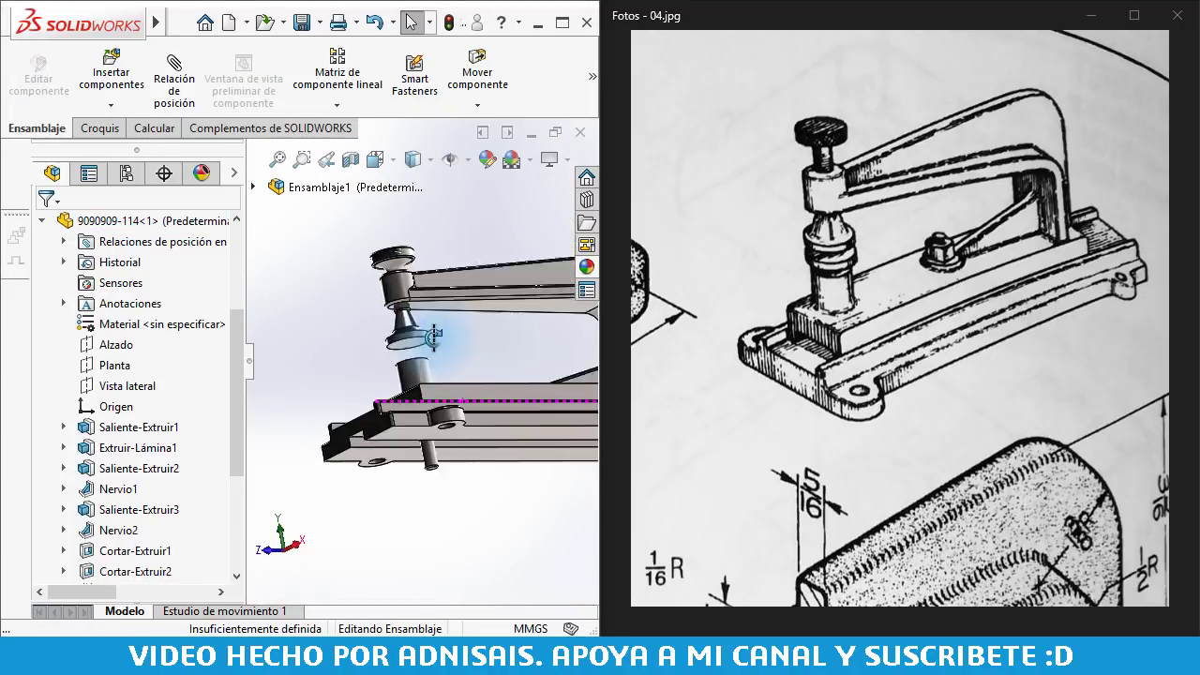
middle_drag(434, 336, 449, 449)
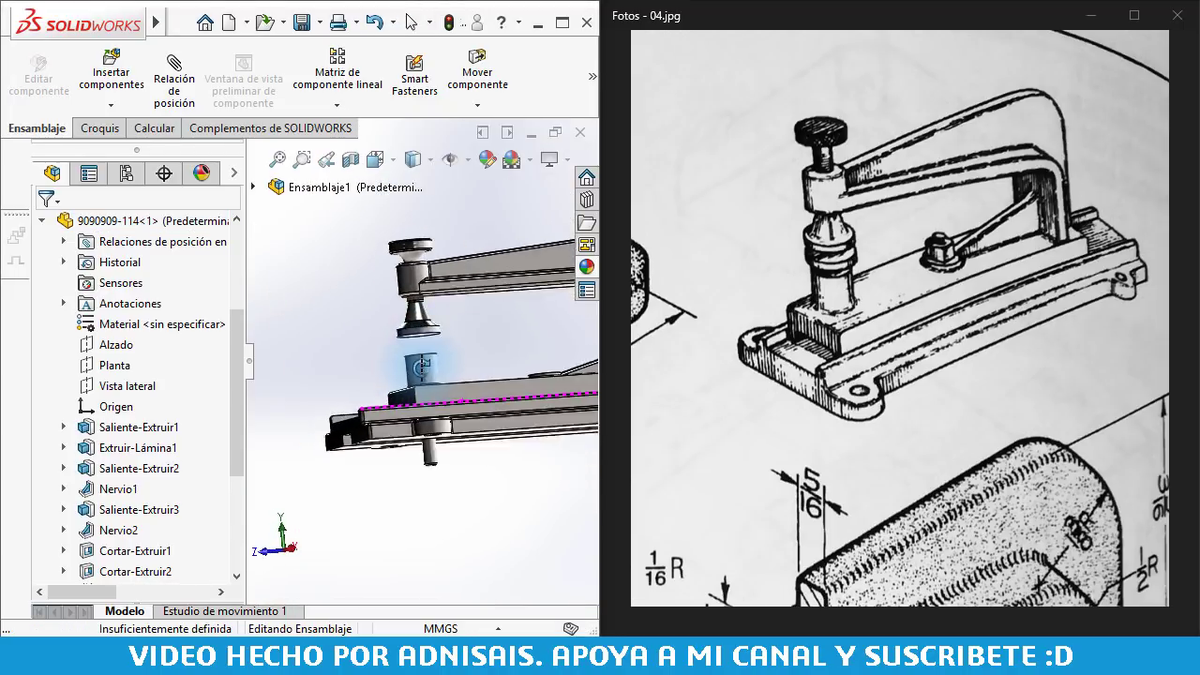
click(426, 455)
- Select the spindle's cone face from a side view, then clear the selection
scroll(427, 349, down, 2)
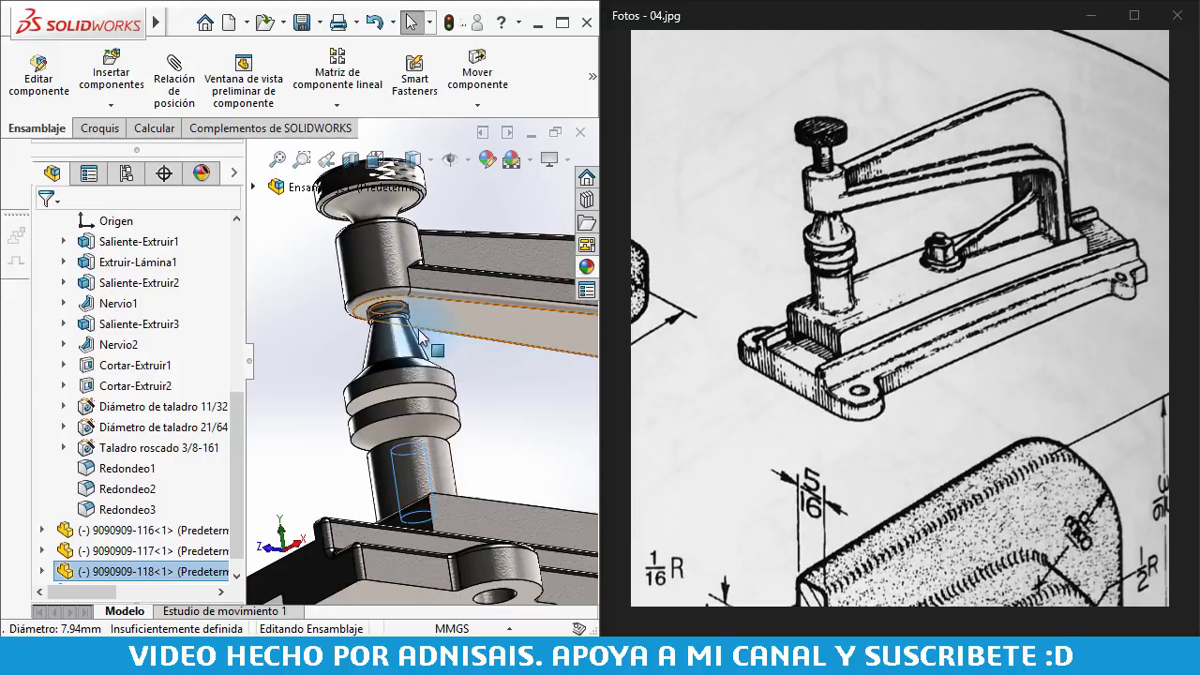
scroll(421, 342, down, 2)
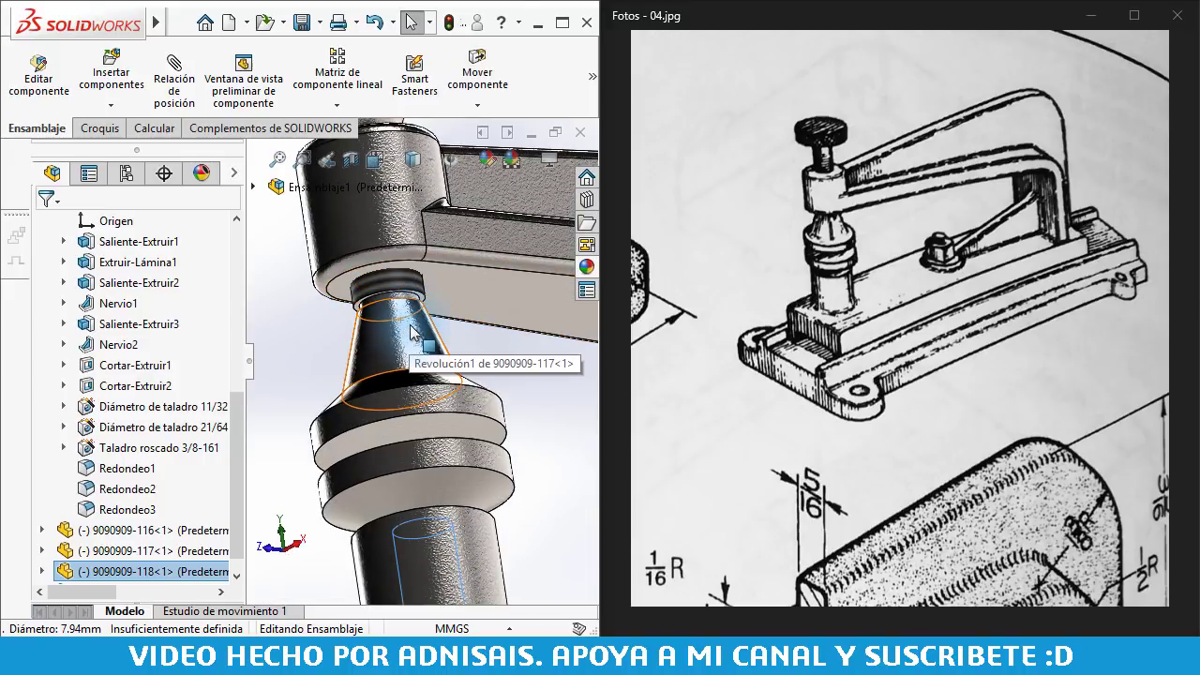
middle_drag(413, 333, 403, 368)
scroll(413, 370, up, 2)
click(405, 350)
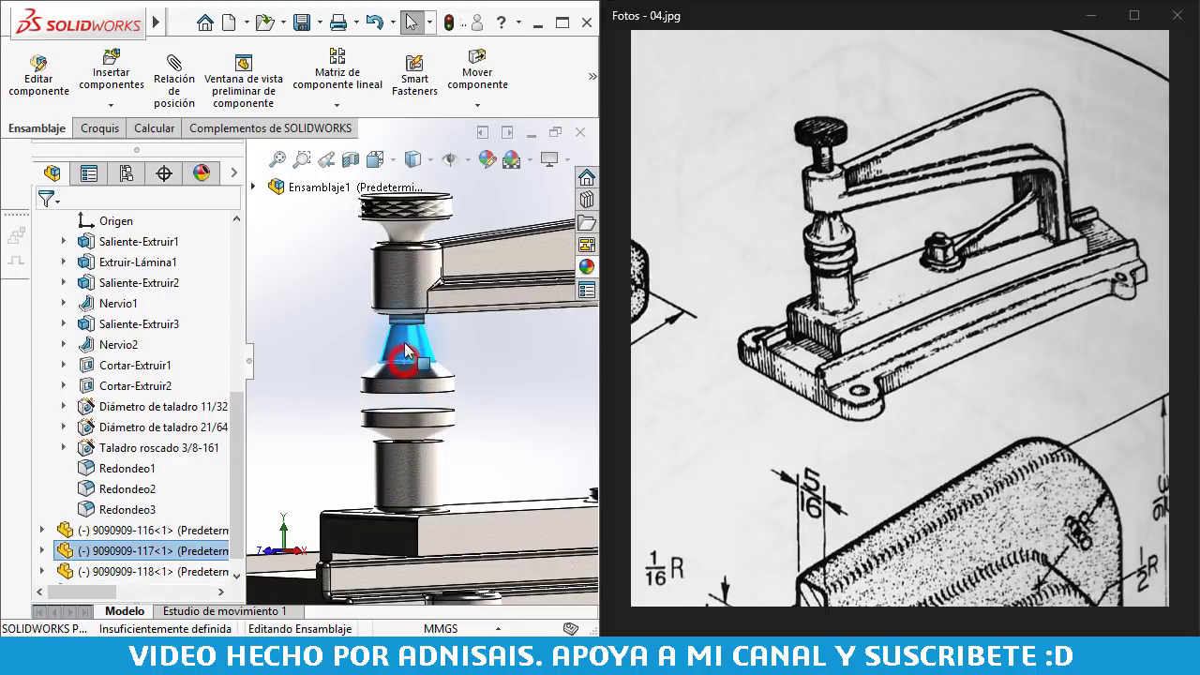
click(353, 344)
scroll(379, 365, down, 2)
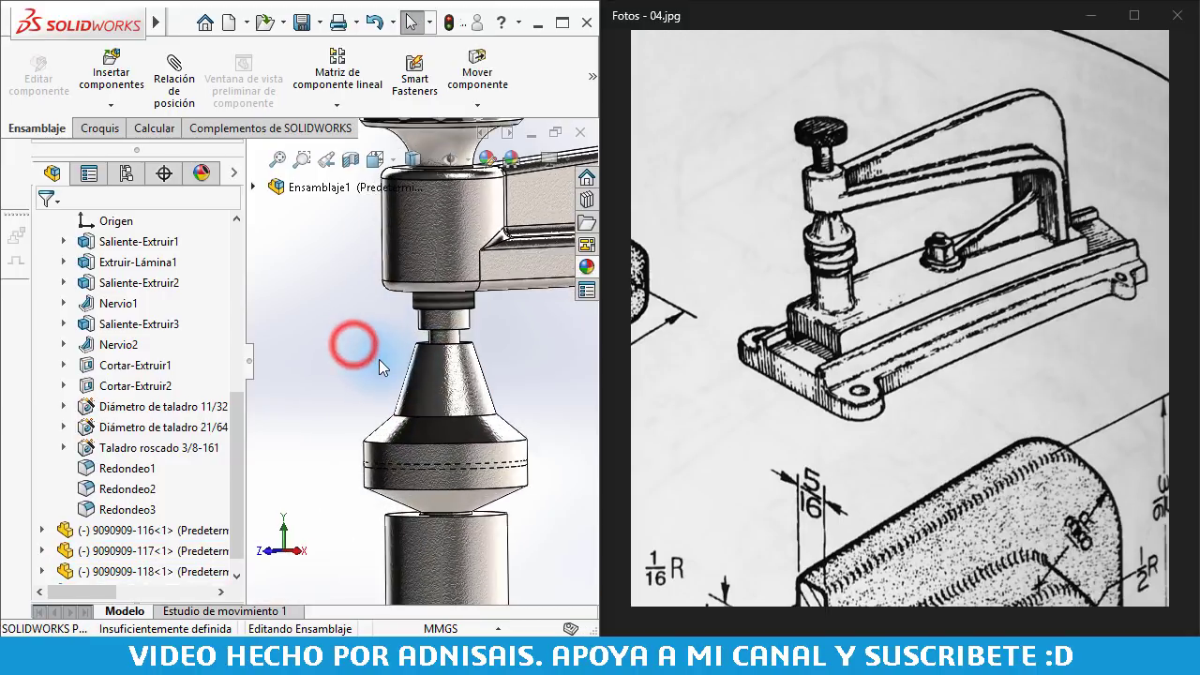
middle_drag(379, 359, 349, 375)
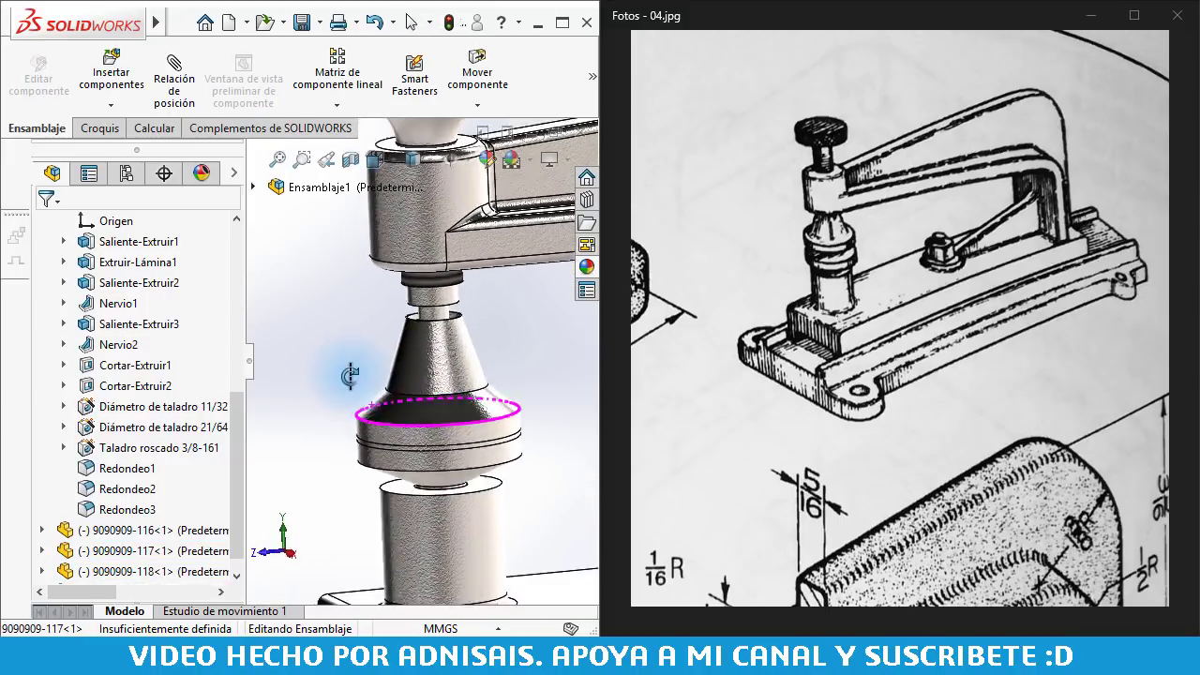
scroll(351, 373, down, 2)
scroll(352, 367, down, 2)
scroll(354, 361, down, 2)
scroll(357, 354, down, 1)
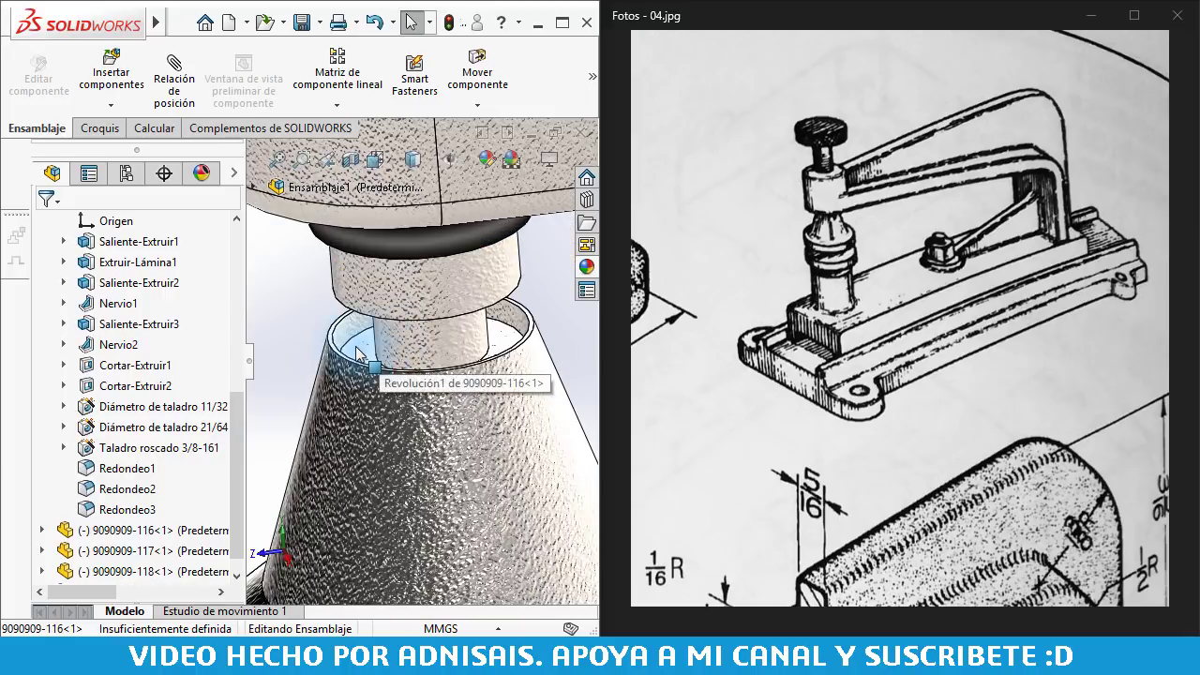
drag(349, 343, 370, 274)
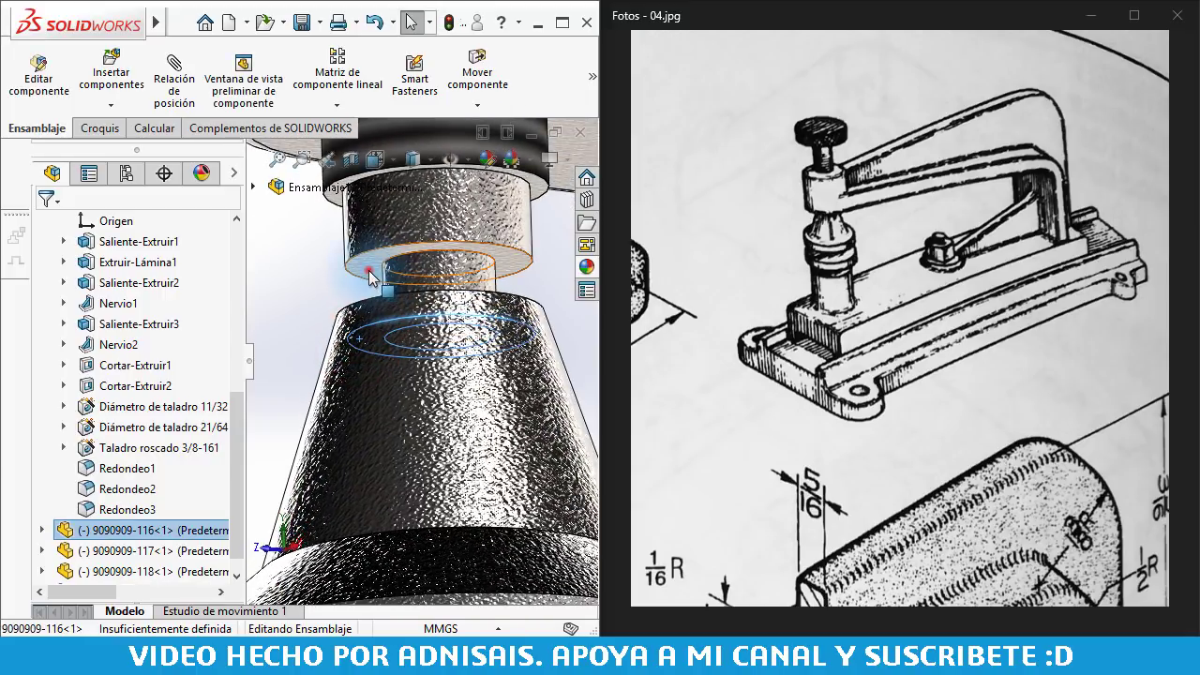
click(370, 274)
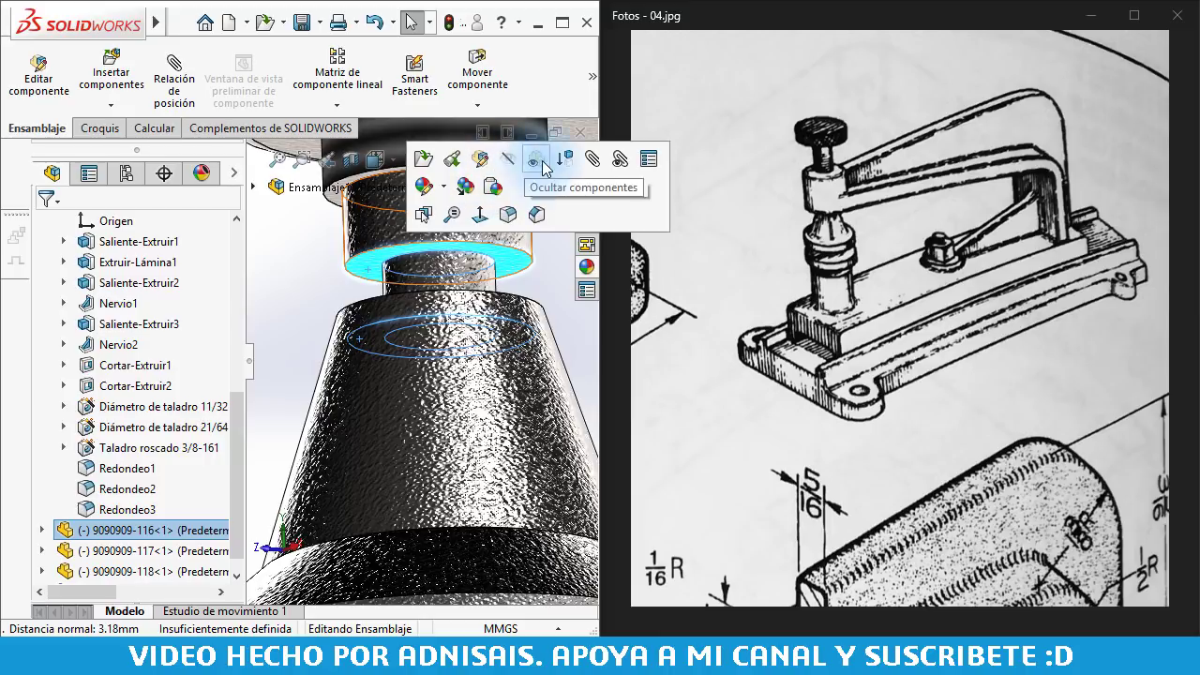
- Start a mate between the bushing and cone faces, clear the selections, then cancel it
click(592, 161)
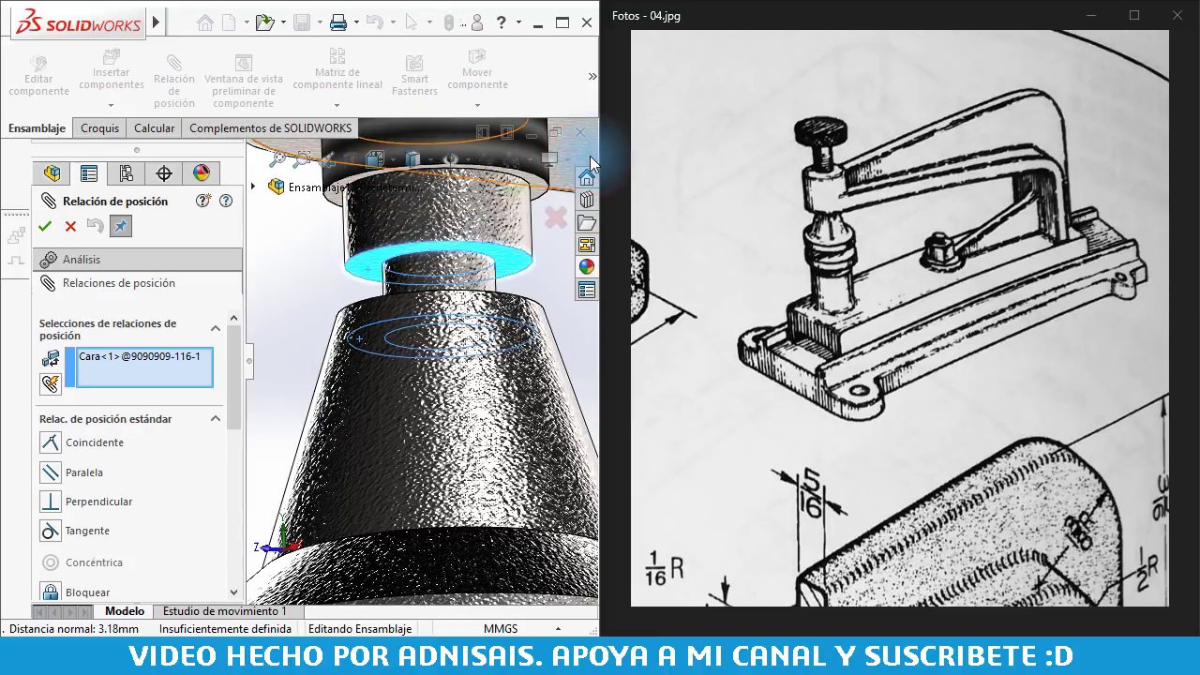
click(391, 327)
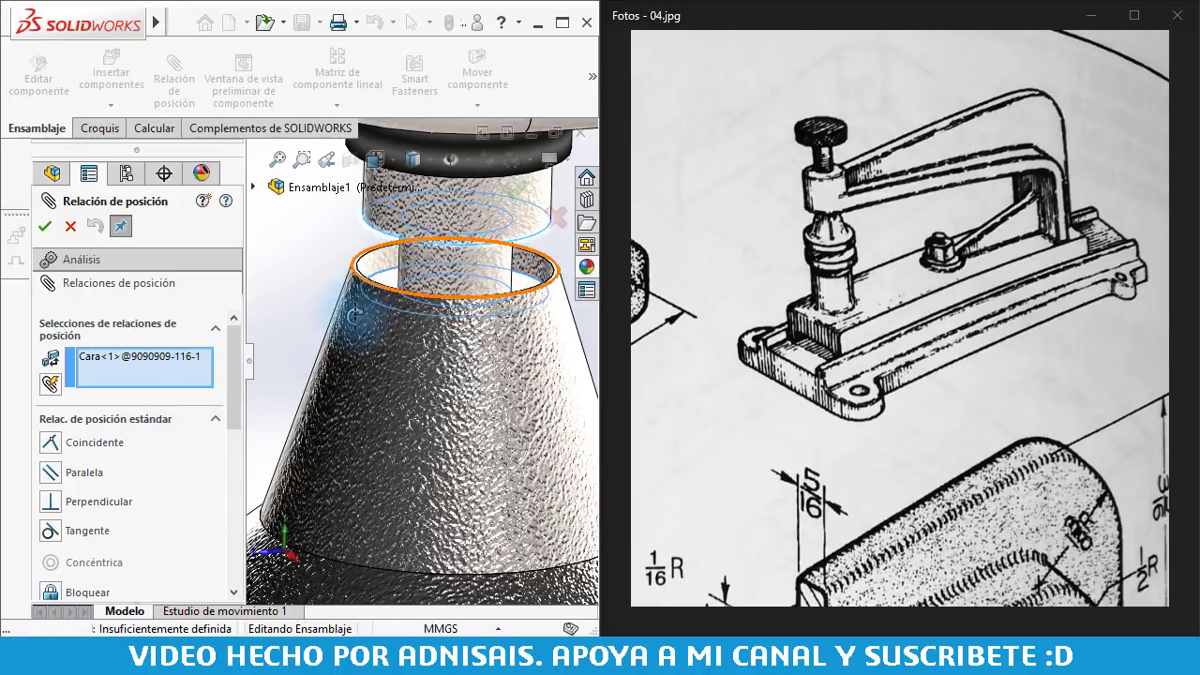
click(358, 272)
right_click(163, 372)
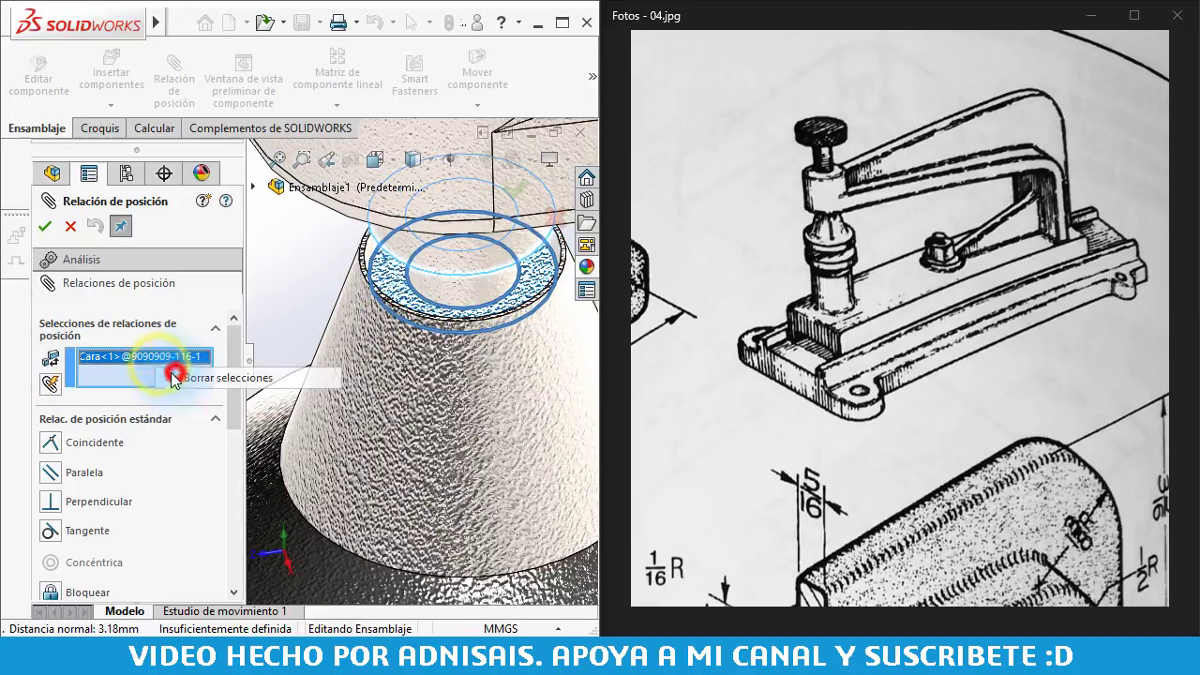
click(178, 377)
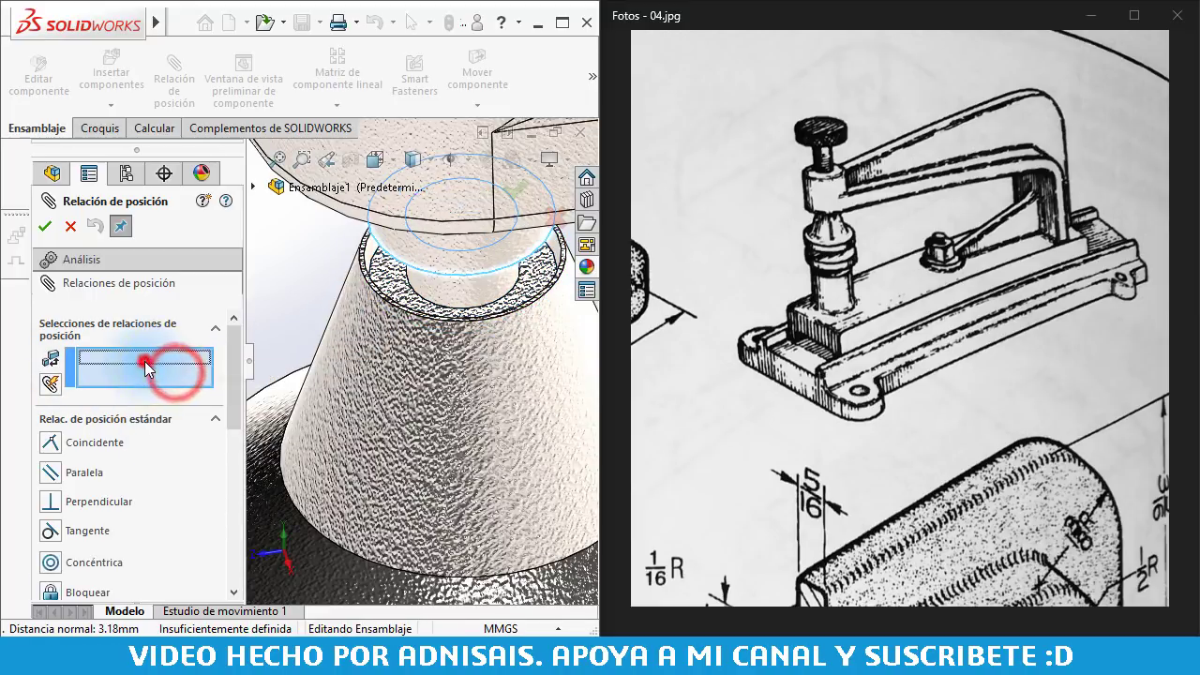
click(379, 276)
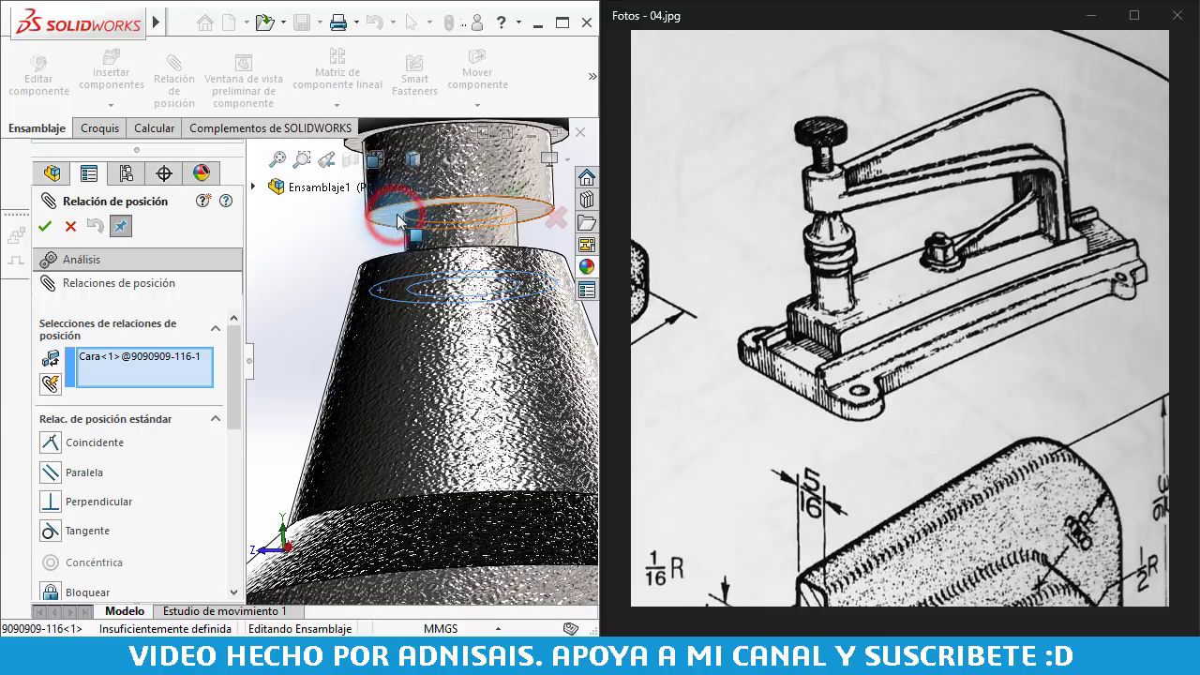
click(72, 226)
click(495, 307)
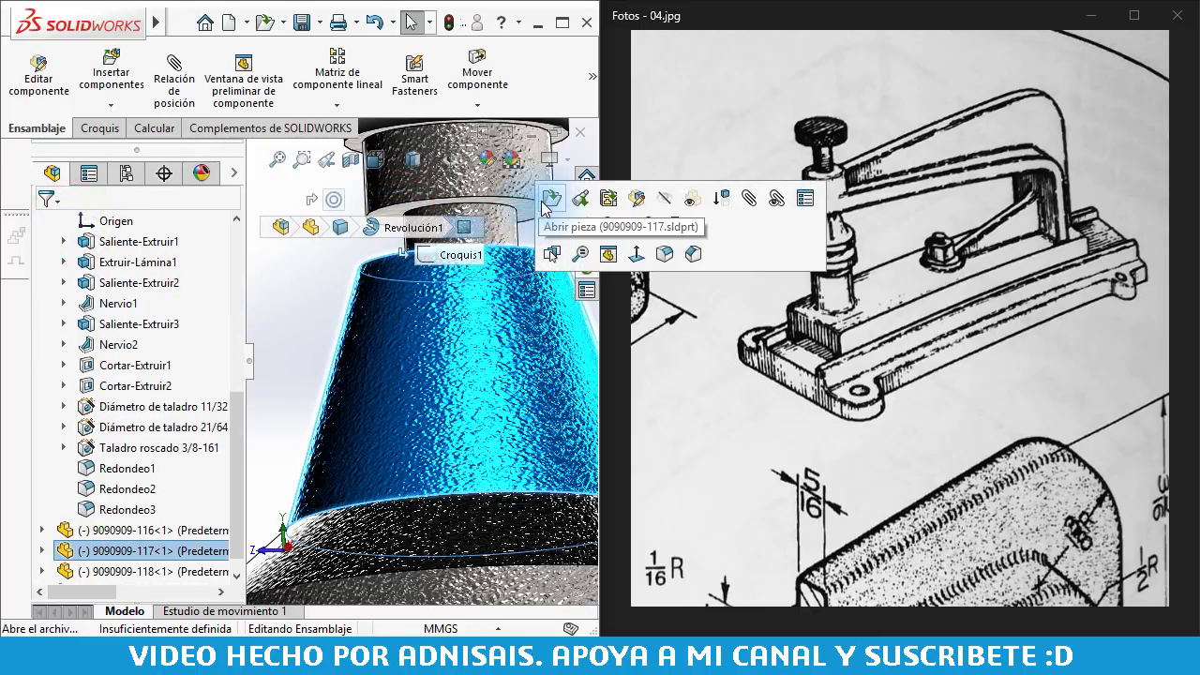
middle_drag(377, 304, 380, 351)
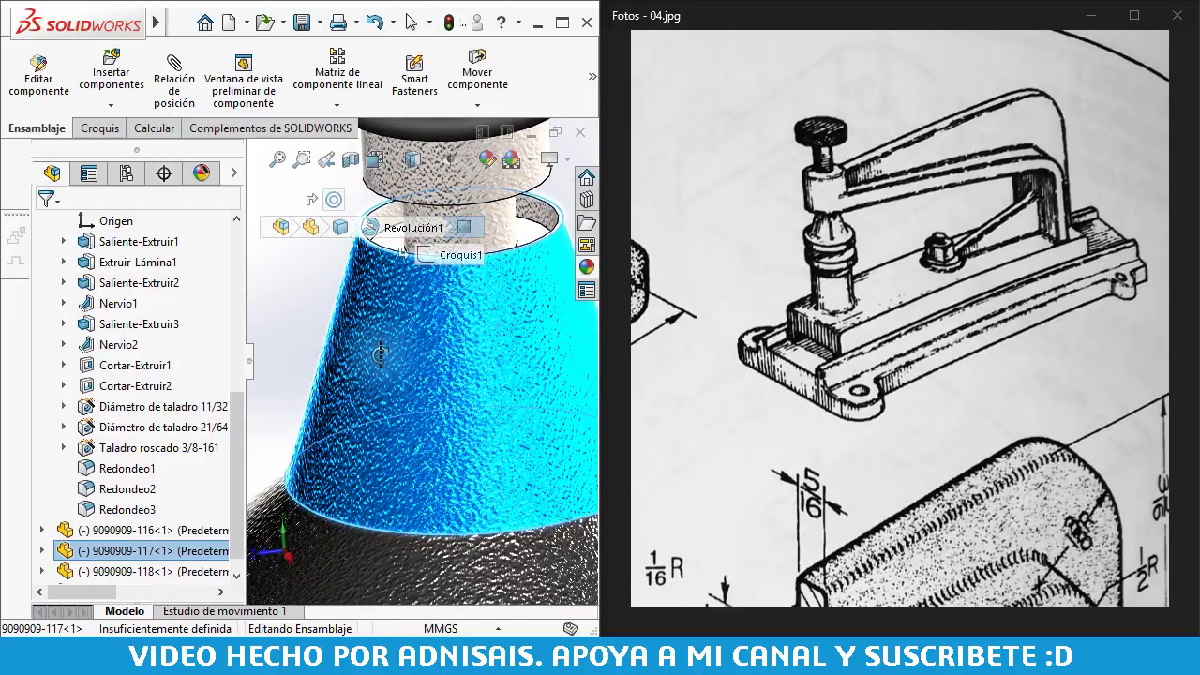
scroll(409, 332, up, 3)
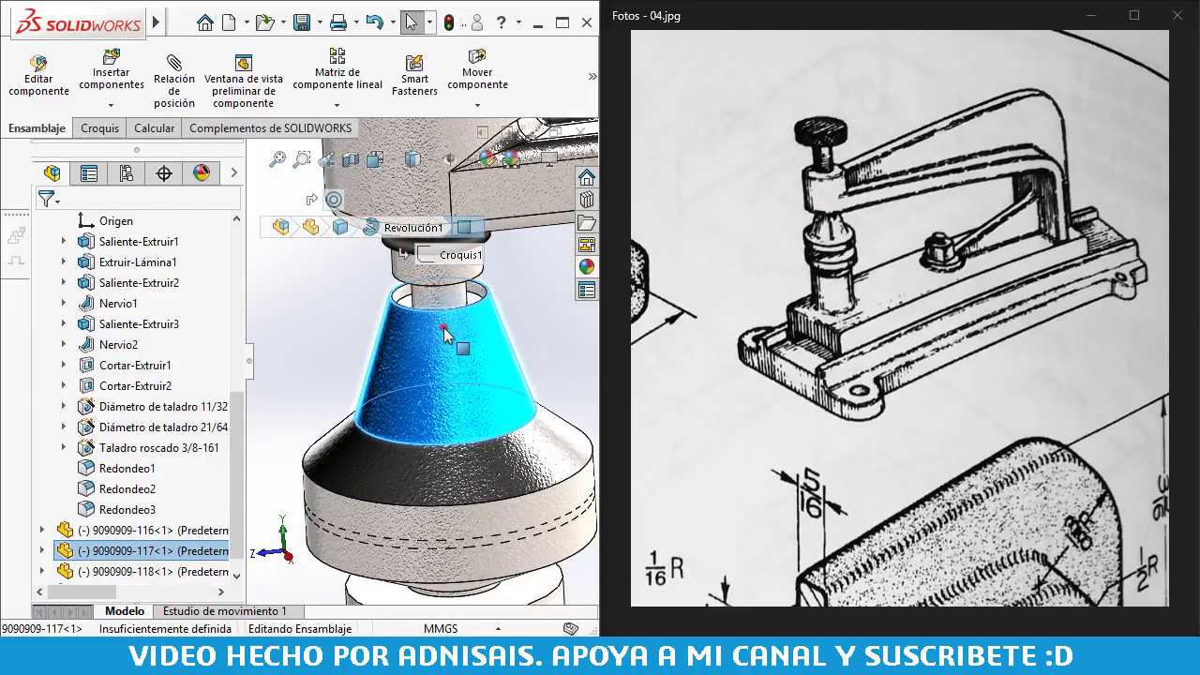
scroll(426, 375, down, 3)
scroll(414, 373, down, 2)
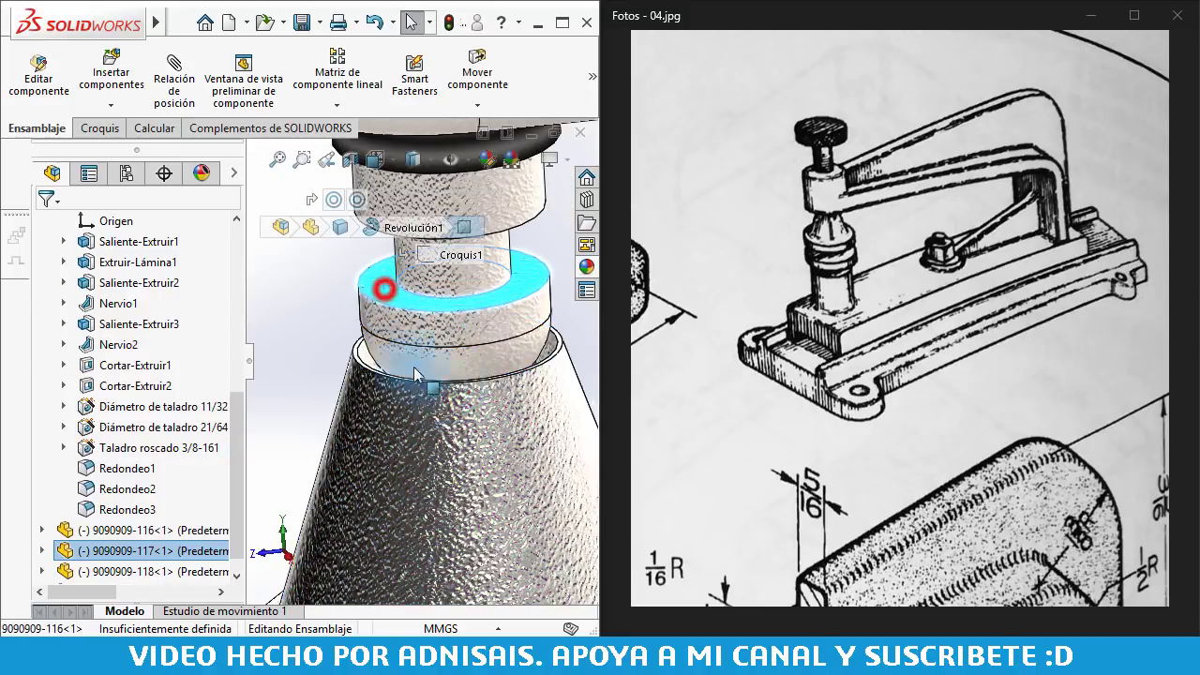
drag(469, 415, 473, 474)
click(323, 361)
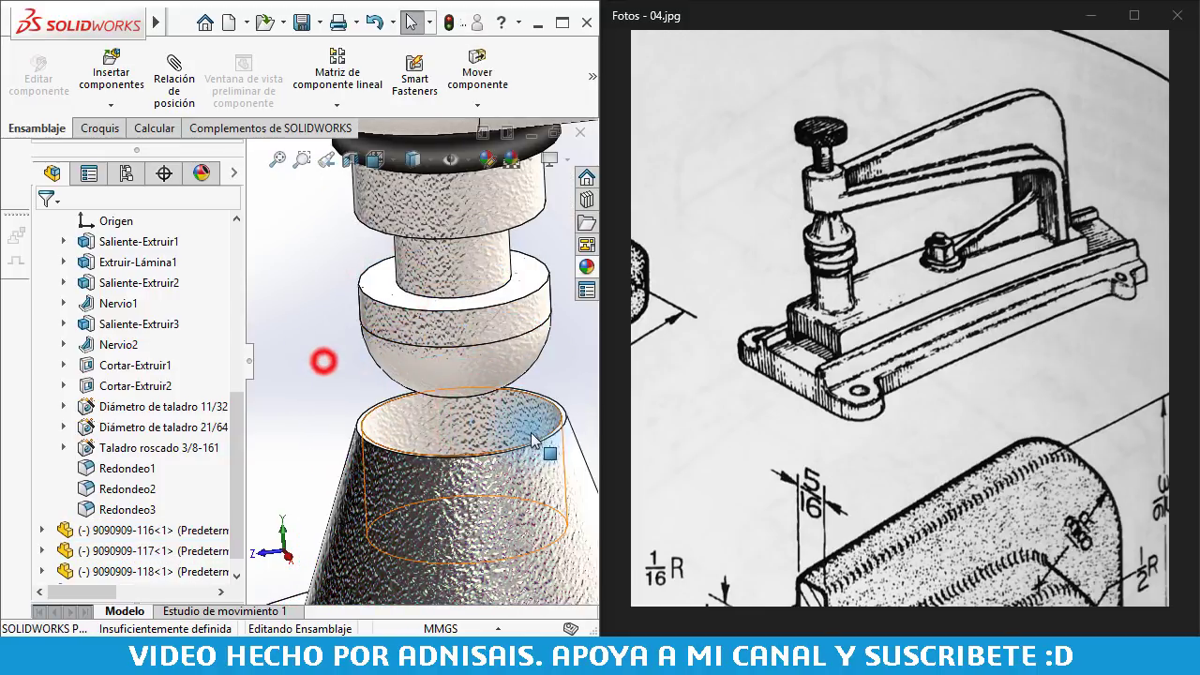
mouse_move(532, 440)
middle_down()
mouse_move(520, 454)
mouse_move(525, 442)
mouse_move(482, 447)
mouse_move(447, 414)
middle_up()
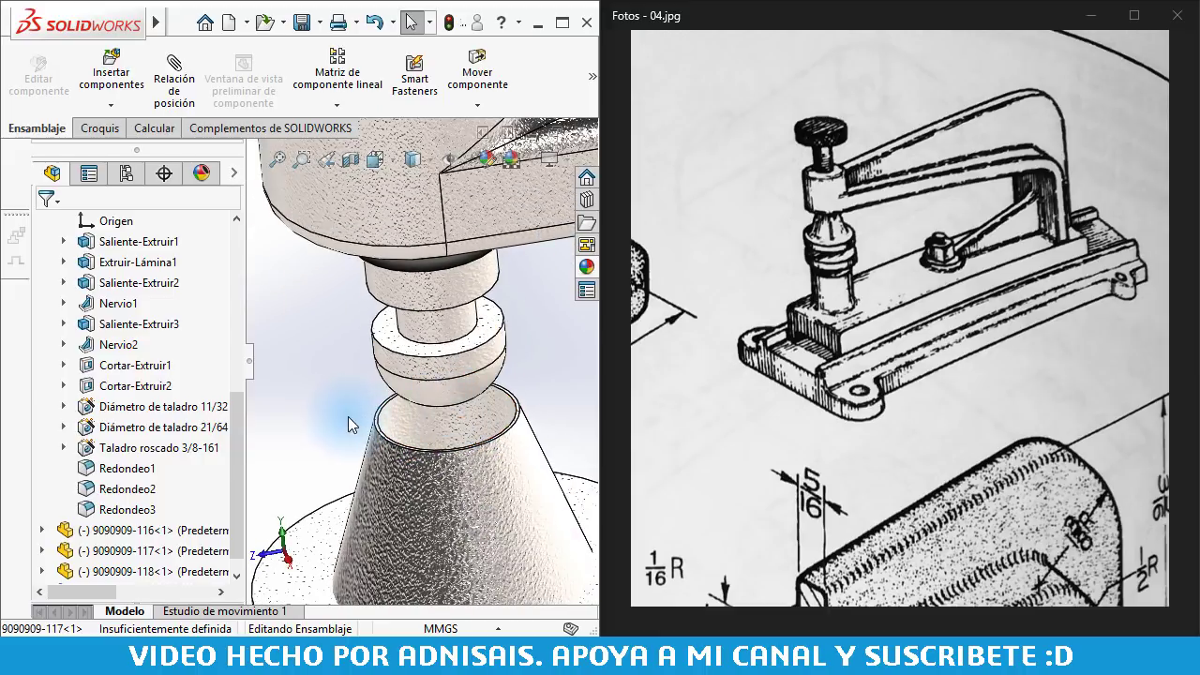
scroll(339, 410, down, 2)
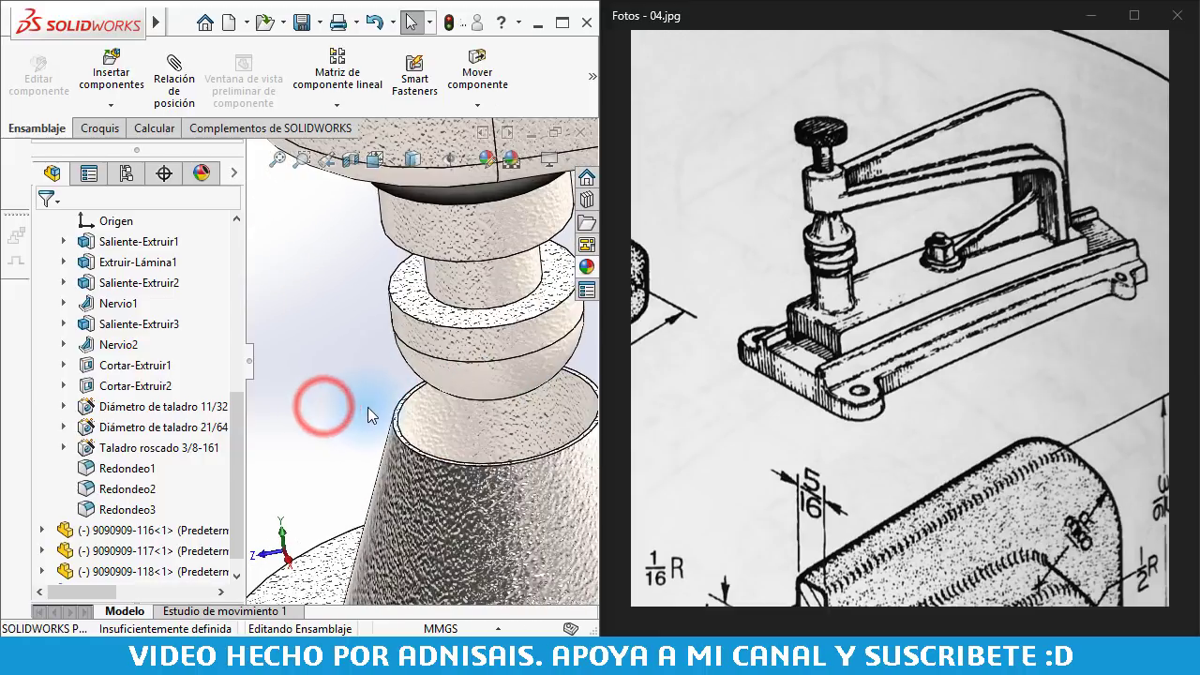
- Mate the ring face coincident with the cone's top edge
click(406, 298)
scroll(394, 412, down, 2)
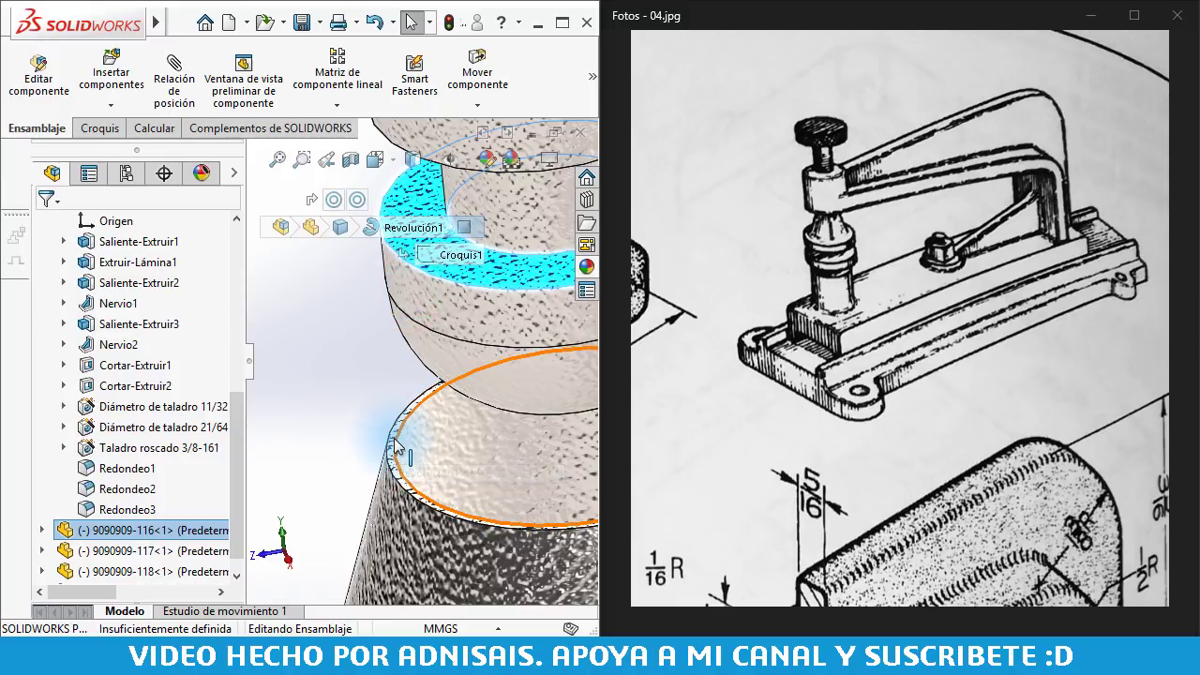
scroll(395, 446, down, 3)
ctrl+click(399, 417)
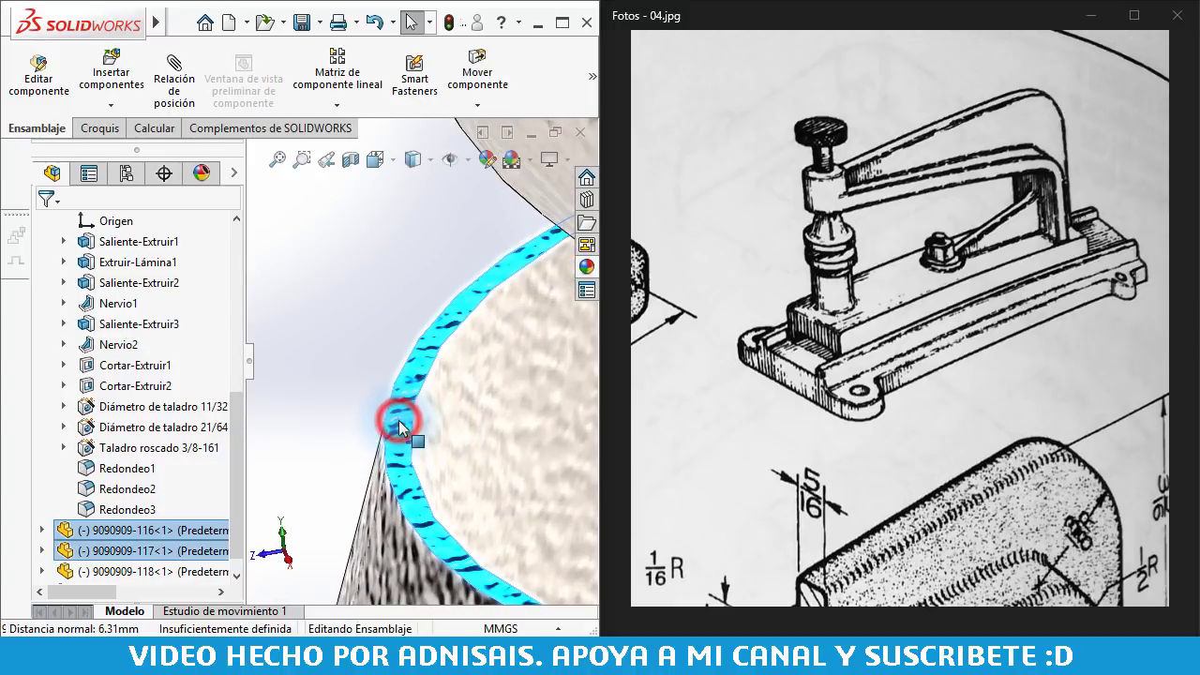
click(455, 403)
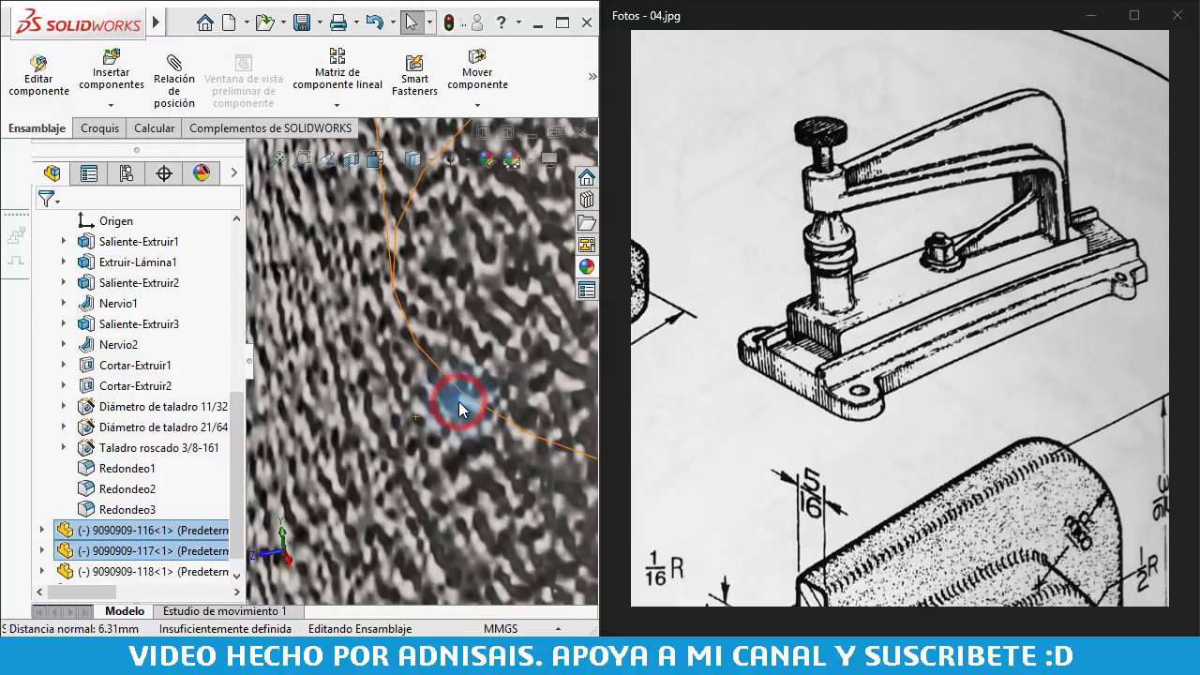
- Pull the cone upward to check the new coincident mate
scroll(448, 372, up, 2)
scroll(450, 356, up, 2)
scroll(455, 328, up, 2)
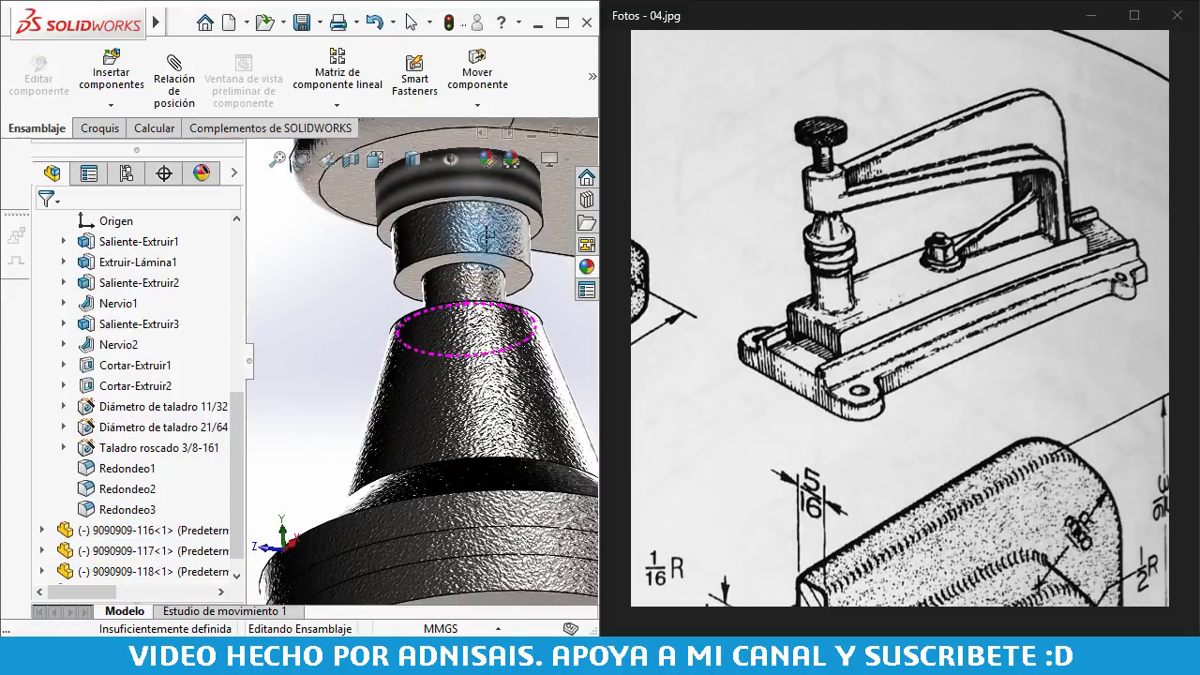
scroll(459, 300, up, 2)
scroll(460, 301, up, 2)
scroll(431, 324, up, 1)
click(415, 342)
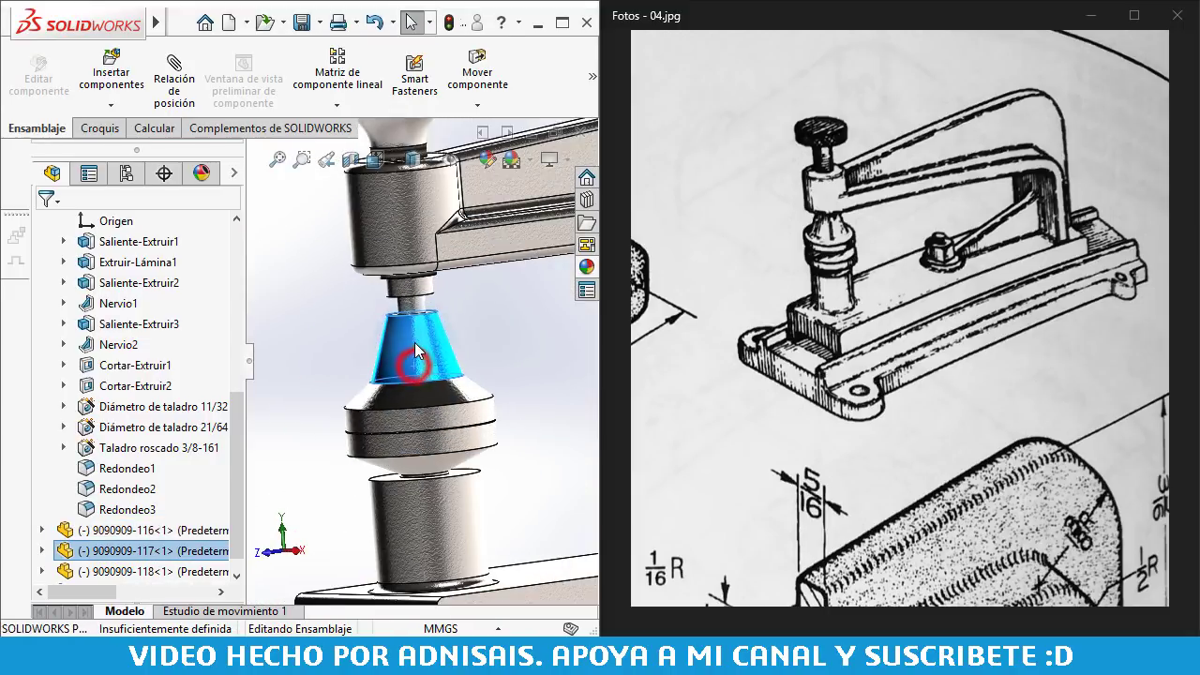
drag(415, 342, 418, 366)
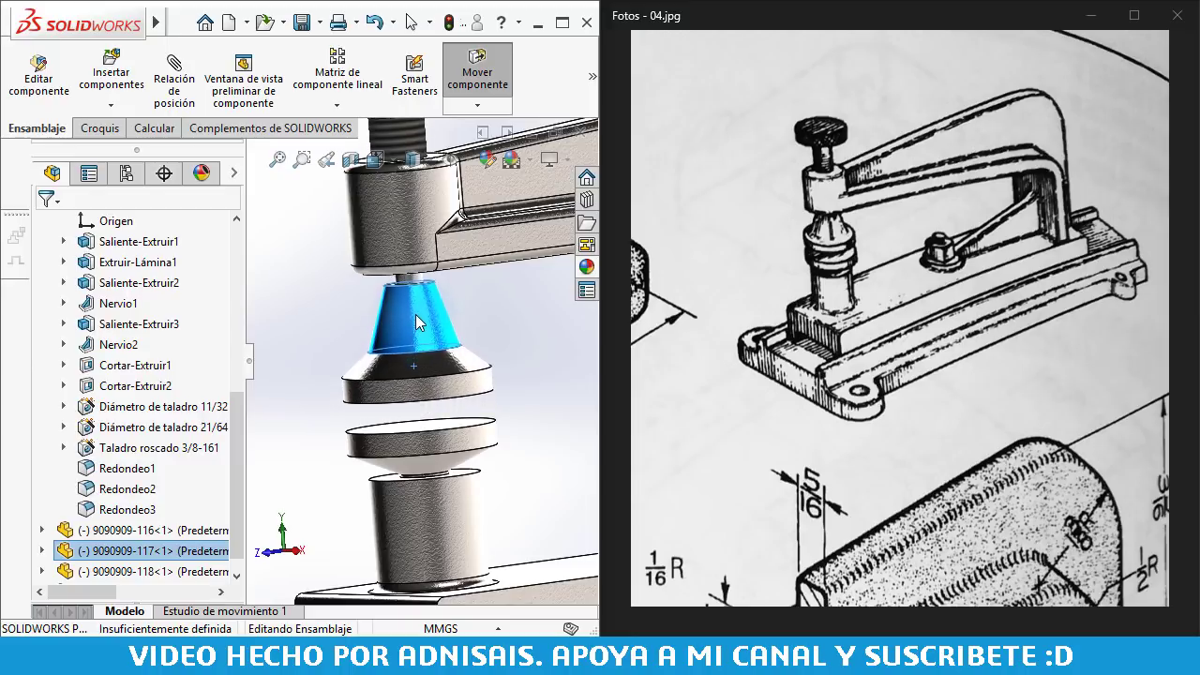
scroll(418, 366, down, 2)
click(398, 422)
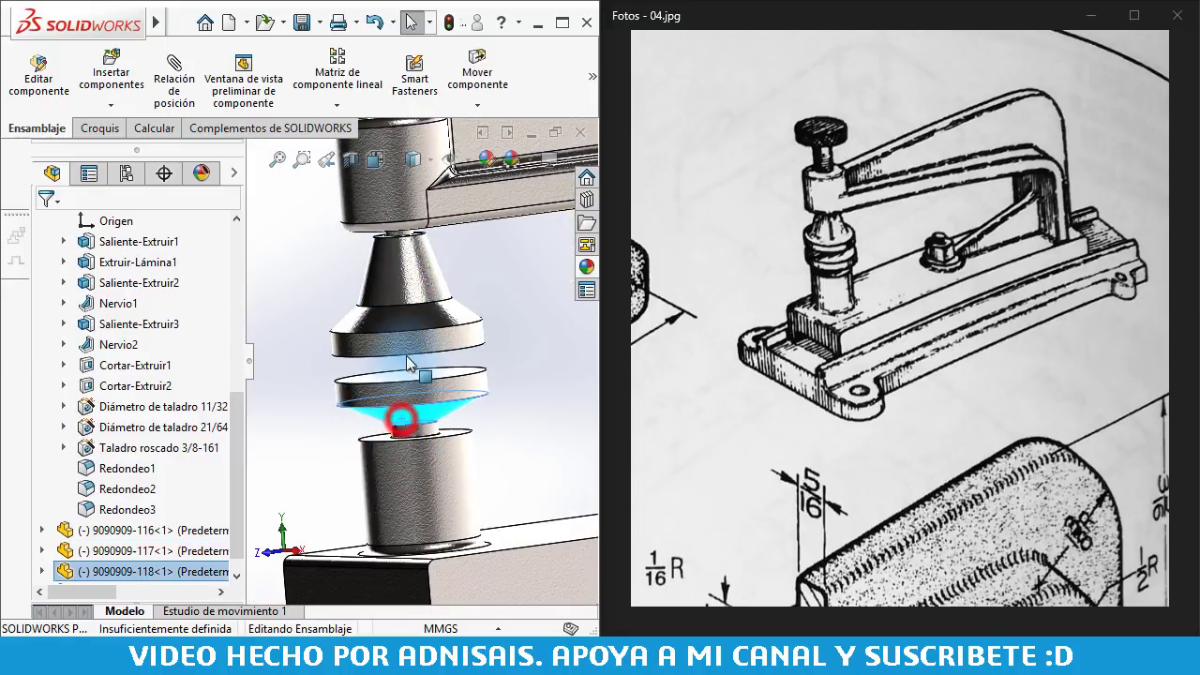
key(Escape)
scroll(333, 427, down, 2)
scroll(333, 427, down, 2)
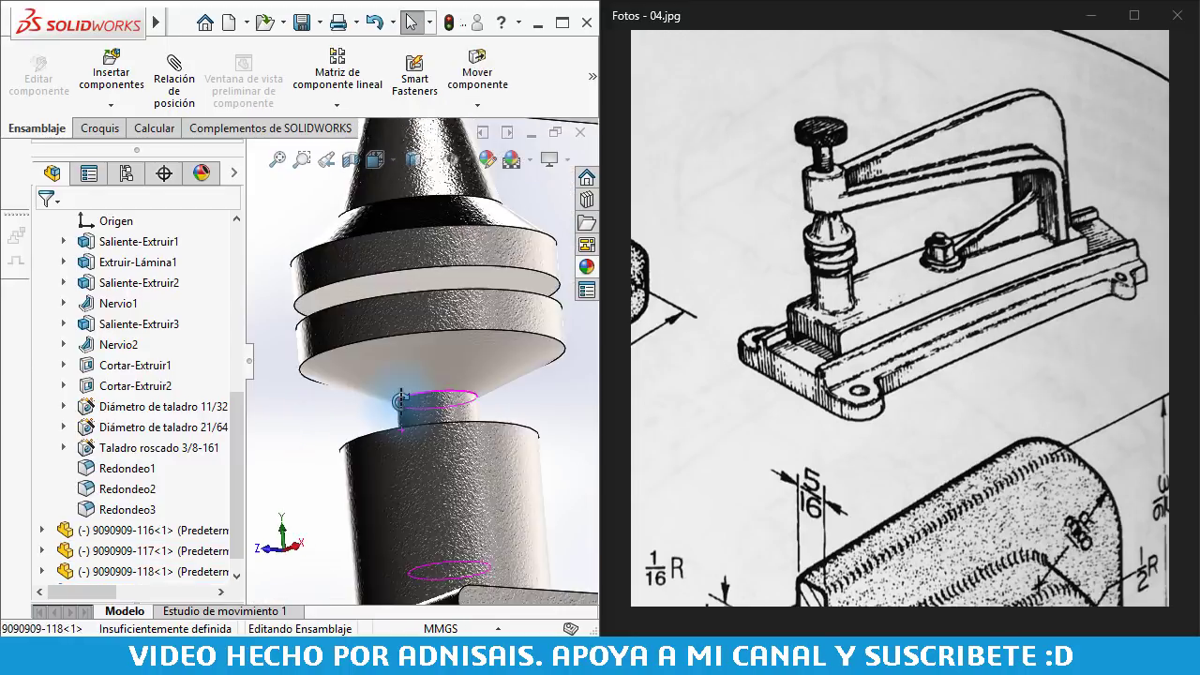
scroll(412, 422, down, 2)
scroll(411, 419, down, 2)
scroll(411, 419, down, 2)
scroll(411, 419, down, 2)
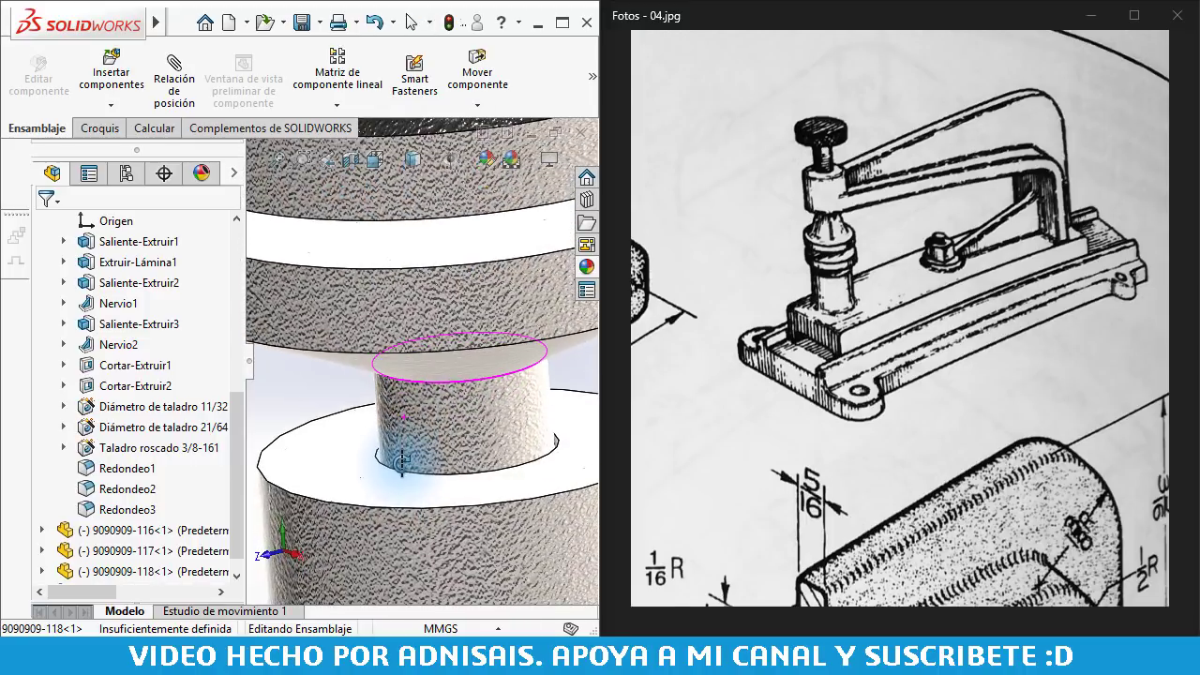
scroll(410, 419, down, 2)
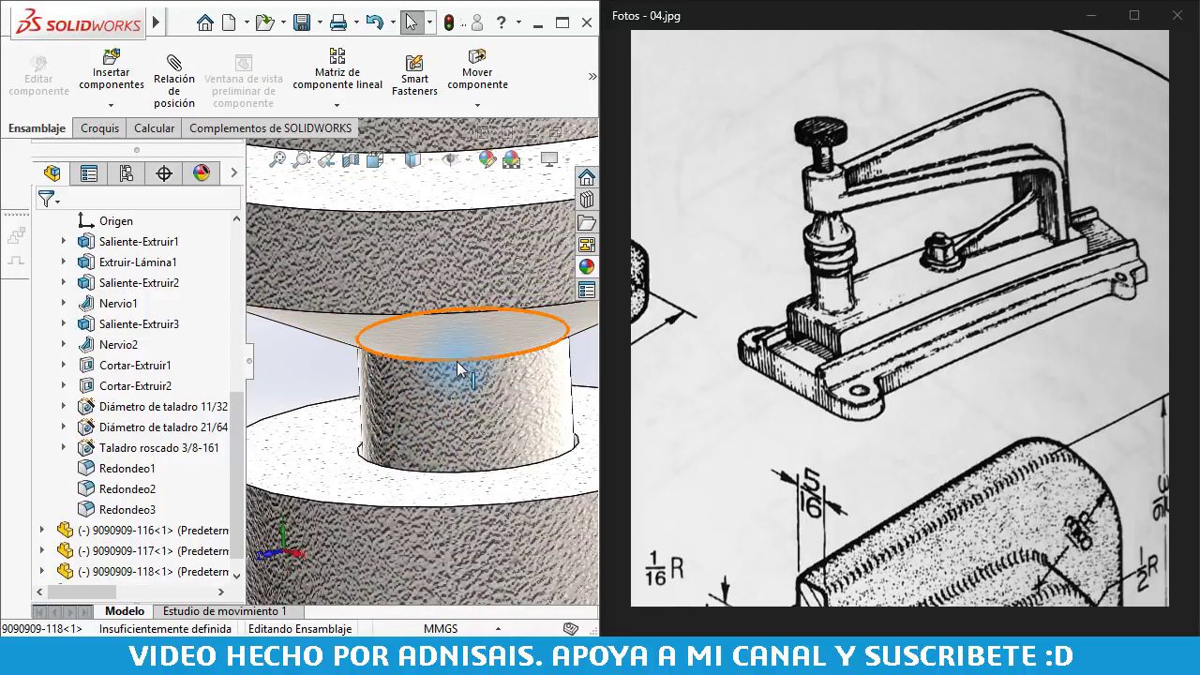
click(456, 359)
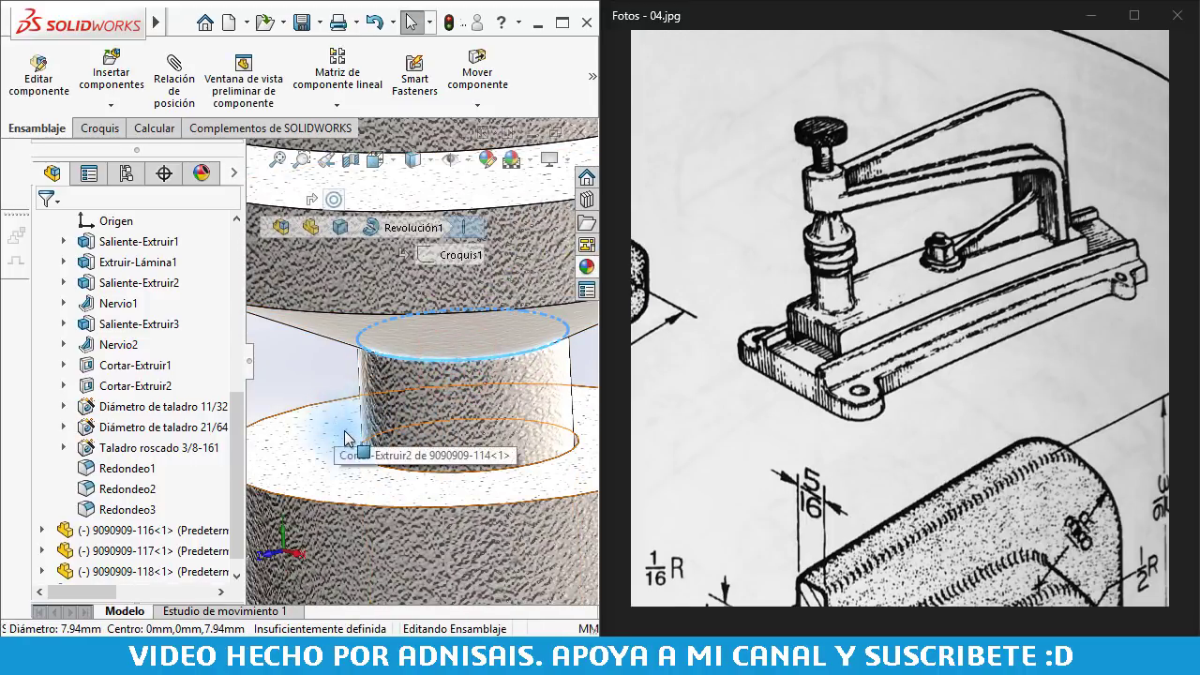
click(363, 491)
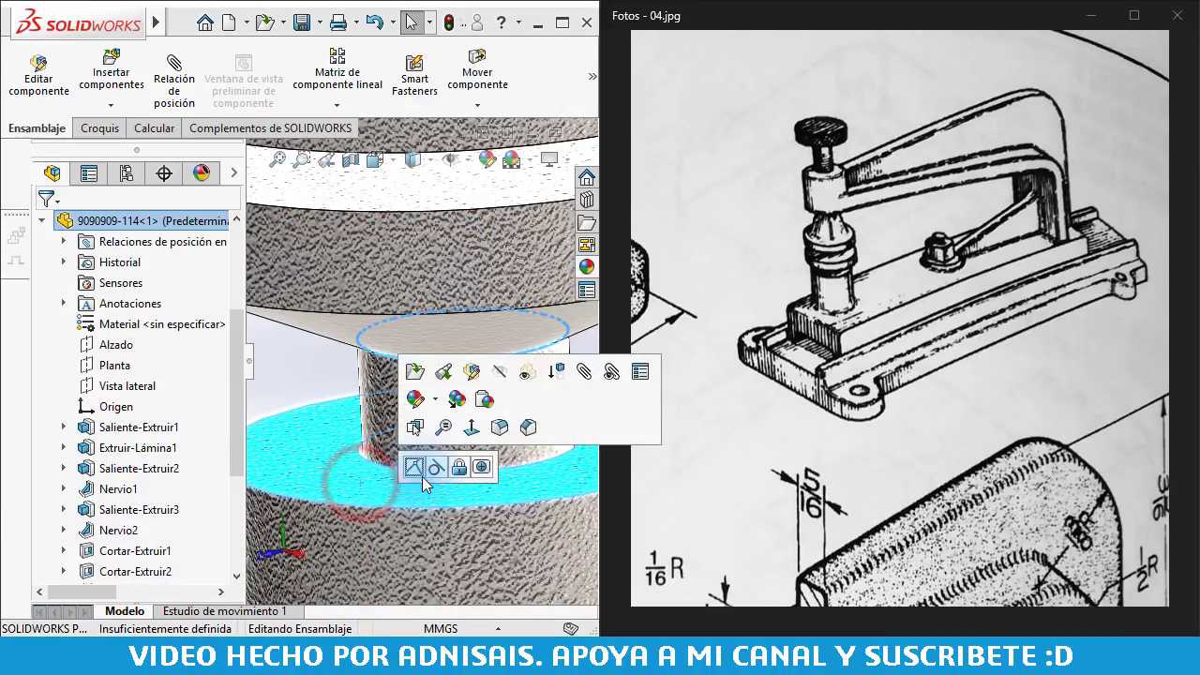
click(418, 465)
- Lift the knob and cone to test the stacked mates
scroll(403, 431, up, 3)
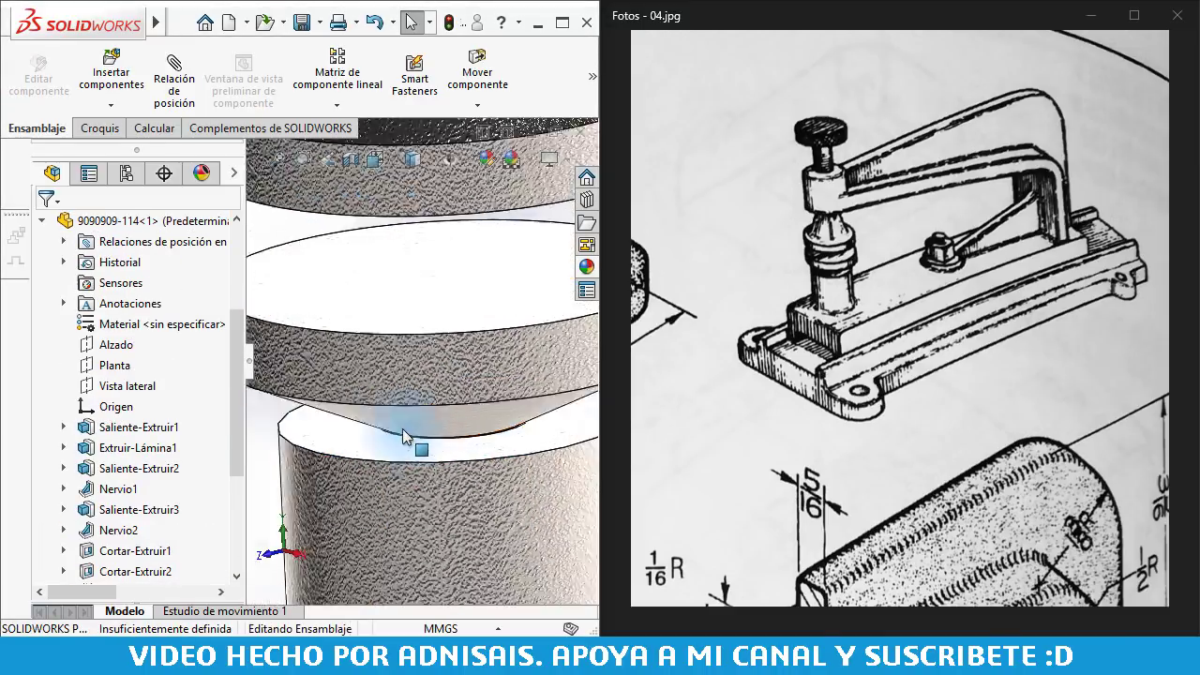
scroll(430, 364, up, 3)
scroll(429, 363, up, 2)
scroll(420, 337, up, 2)
scroll(410, 307, up, 2)
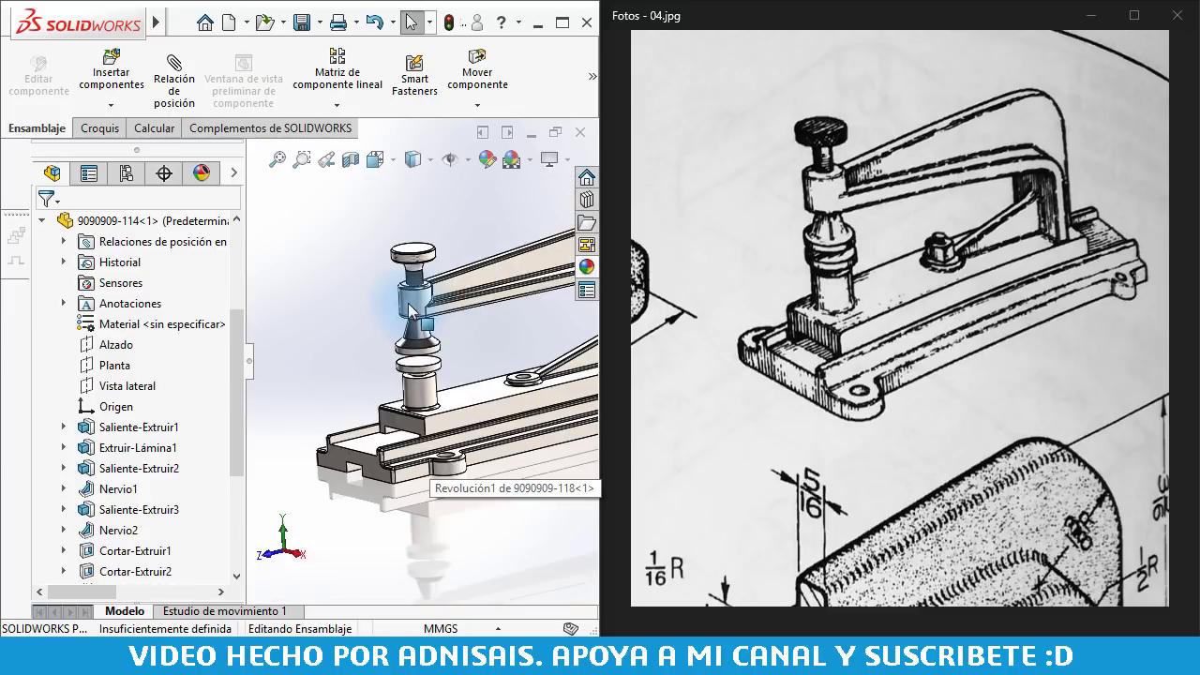
drag(413, 267, 414, 263)
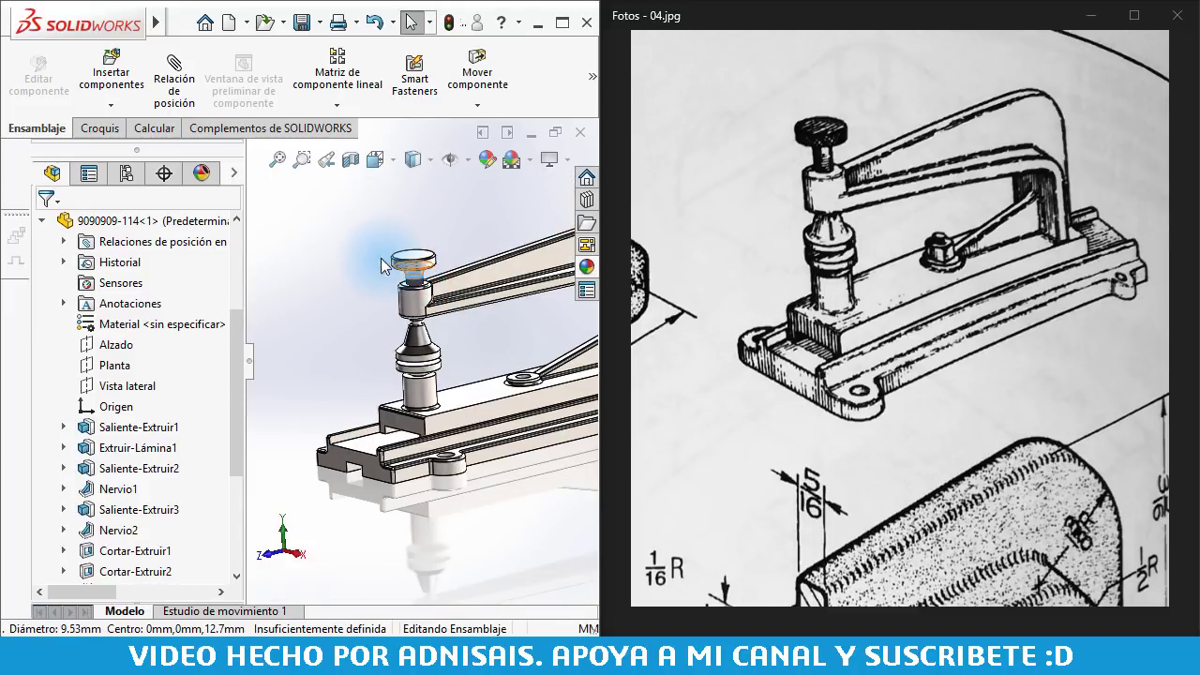
- Scroll the 04.jpg drawing to the 'Partes estándares' list showing the 5/16 × 1 1/2 hex bolt
scroll(332, 251, down, 2)
scroll(332, 251, down, 2)
scroll(883, 89, down, 1)
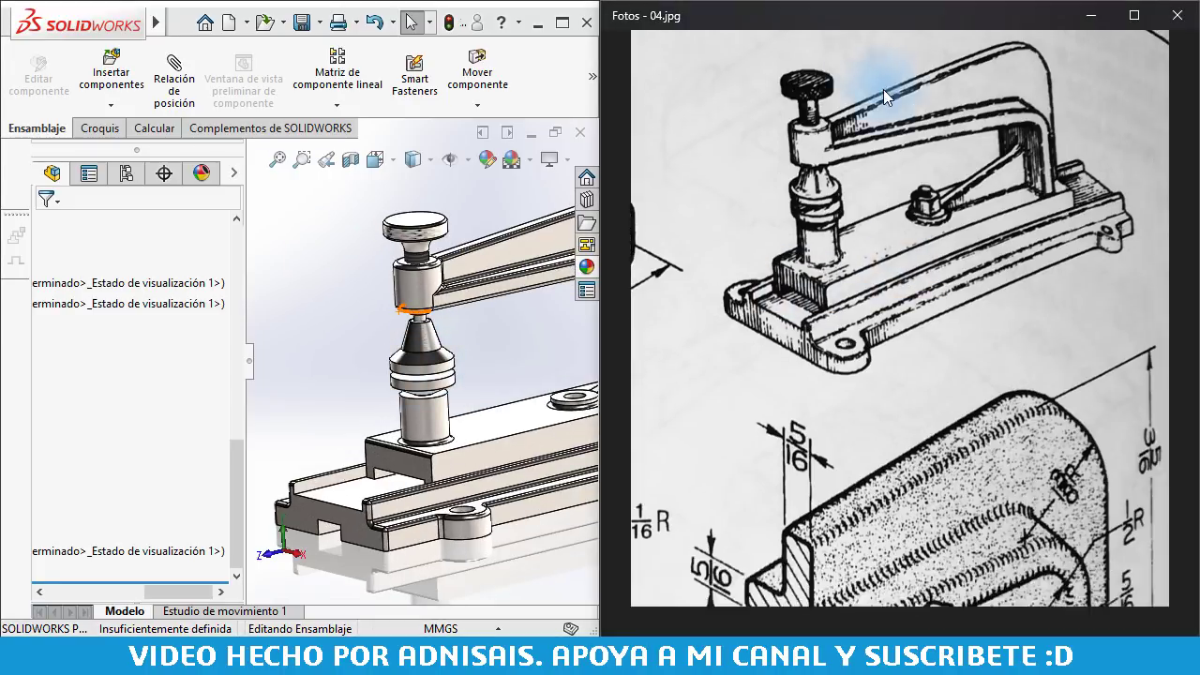
scroll(948, 196, down, 2)
scroll(830, 308, down, 2)
scroll(939, 444, down, 2)
scroll(911, 338, down, 1)
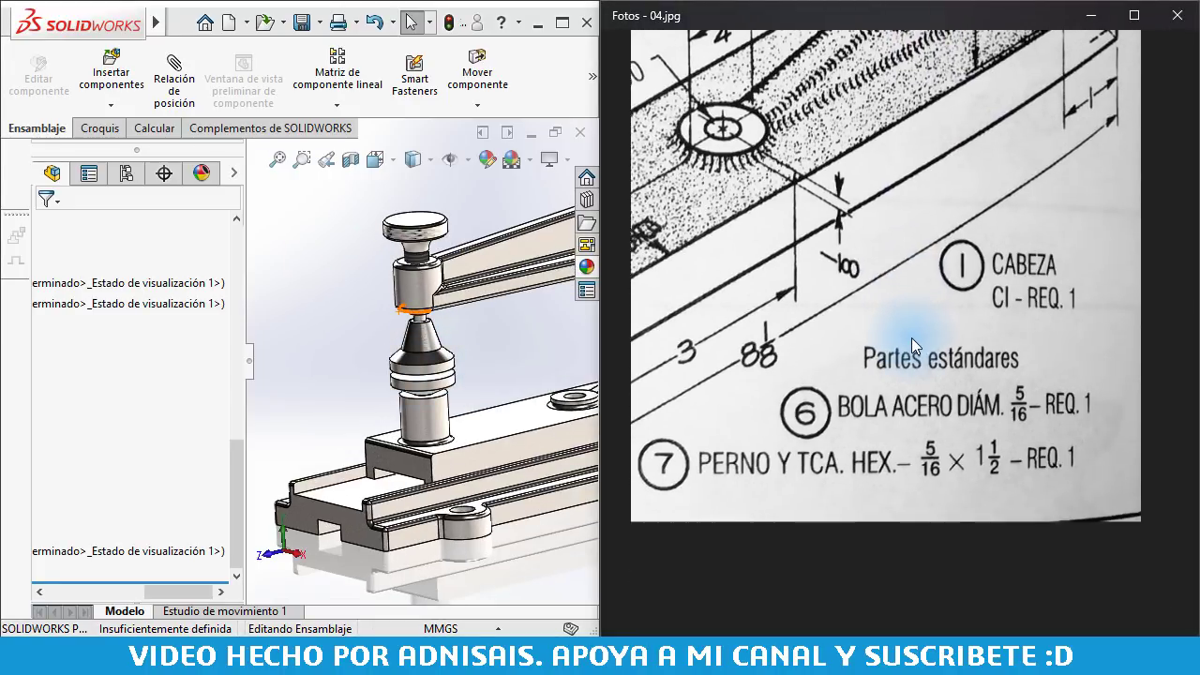
scroll(911, 337, up, 1)
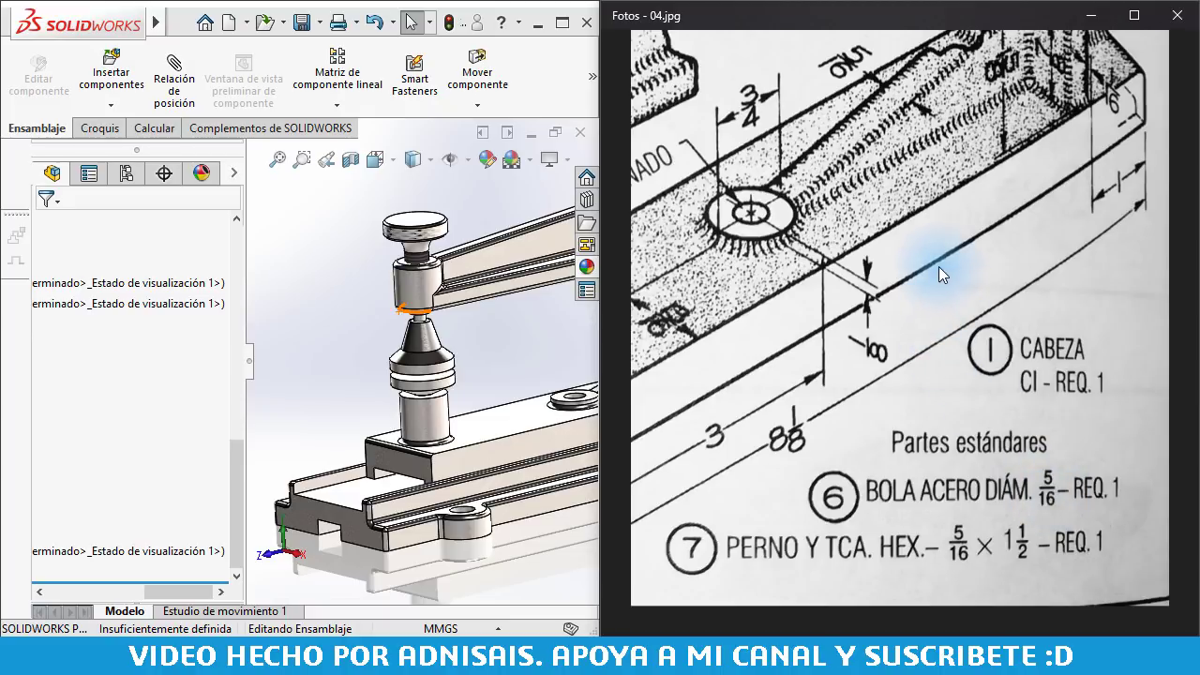
scroll(938, 266, up, 3)
scroll(839, 534, up, 2)
scroll(841, 461, down, 1)
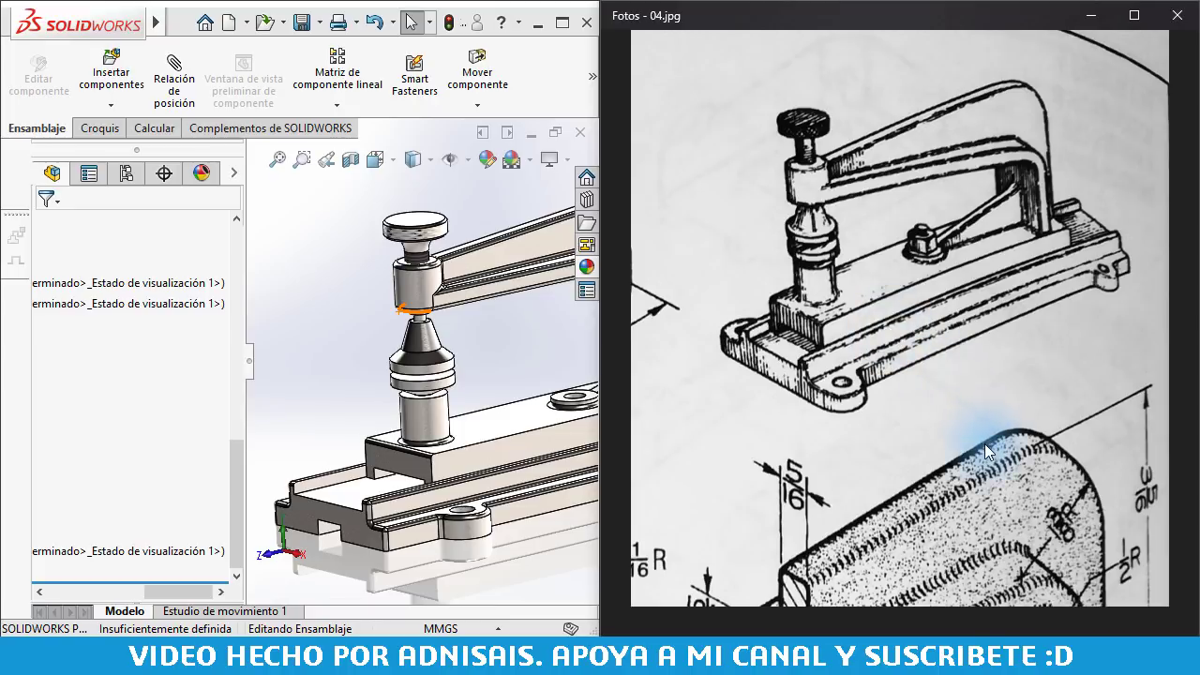
scroll(984, 443, up, 2)
scroll(983, 377, up, 2)
scroll(978, 400, up, 2)
scroll(985, 385, up, 2)
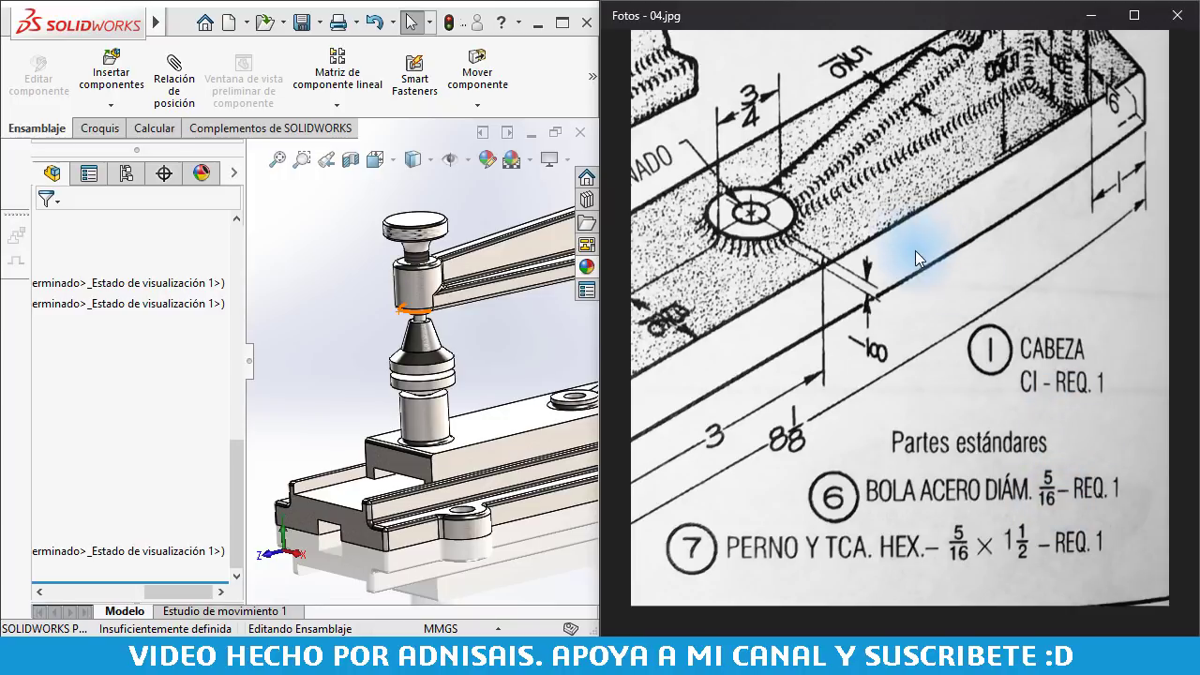
- Zoom in on the cone and small cylinder, and pan Photos to detail 3, Tornillo de ajuste
click(436, 365)
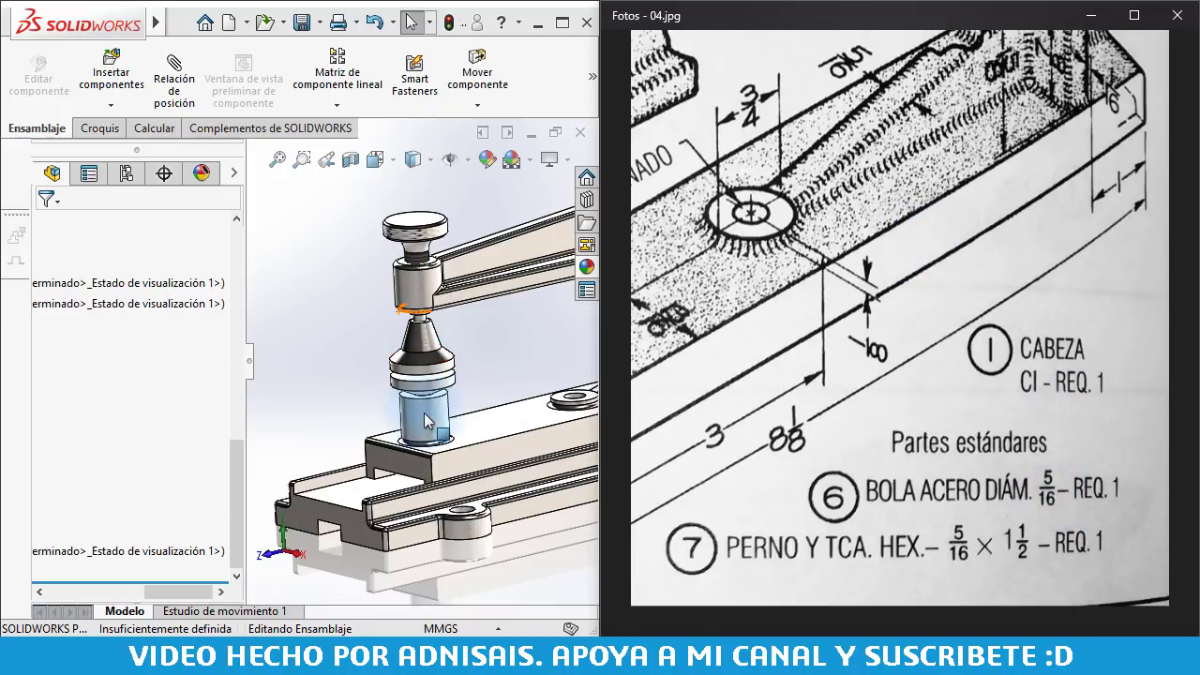
middle_drag(426, 426, 413, 422)
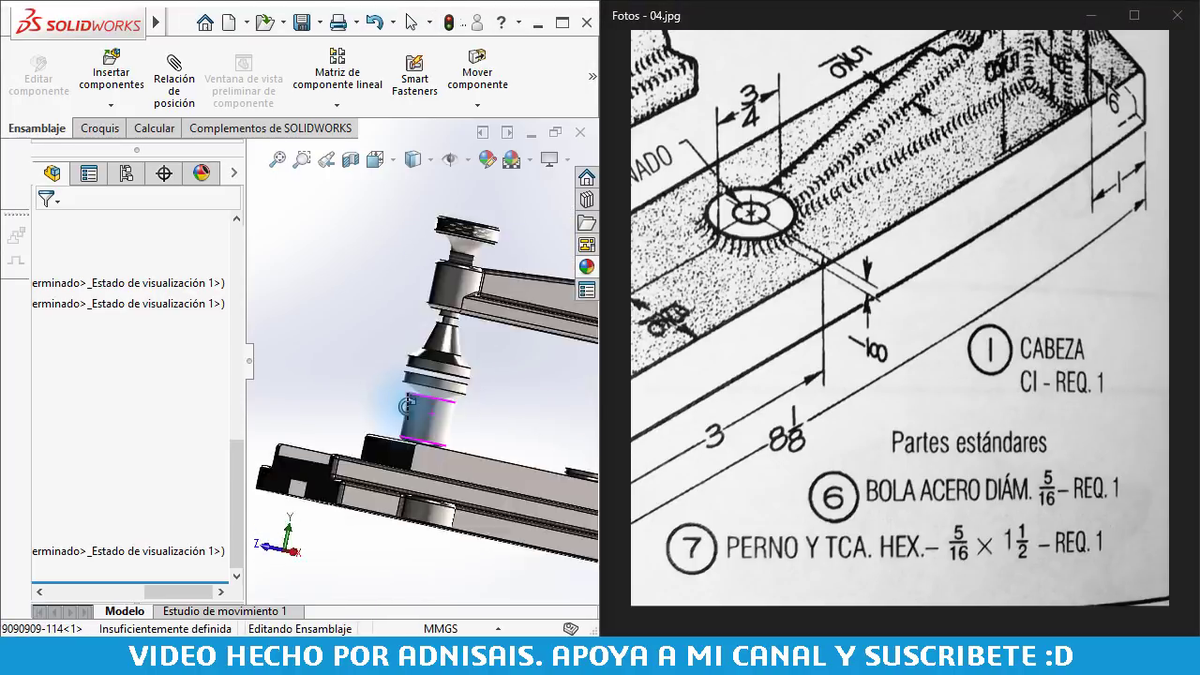
scroll(412, 417, down, 2)
scroll(412, 417, down, 4)
scroll(417, 394, down, 2)
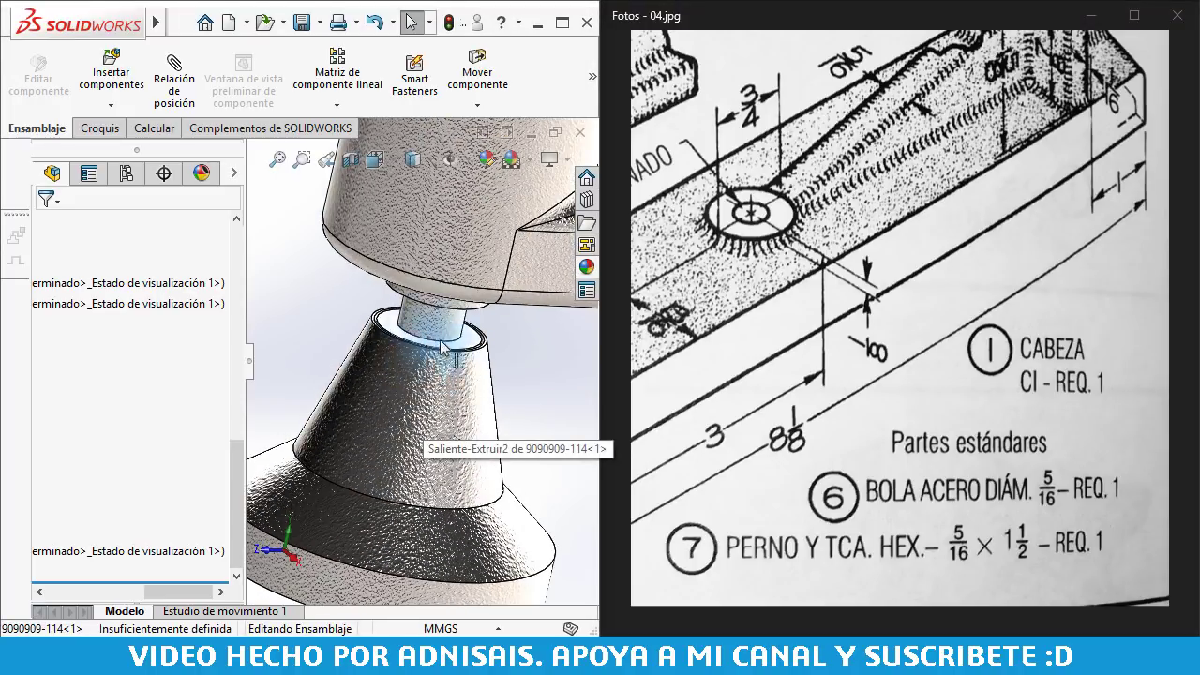
scroll(424, 334, up, 1)
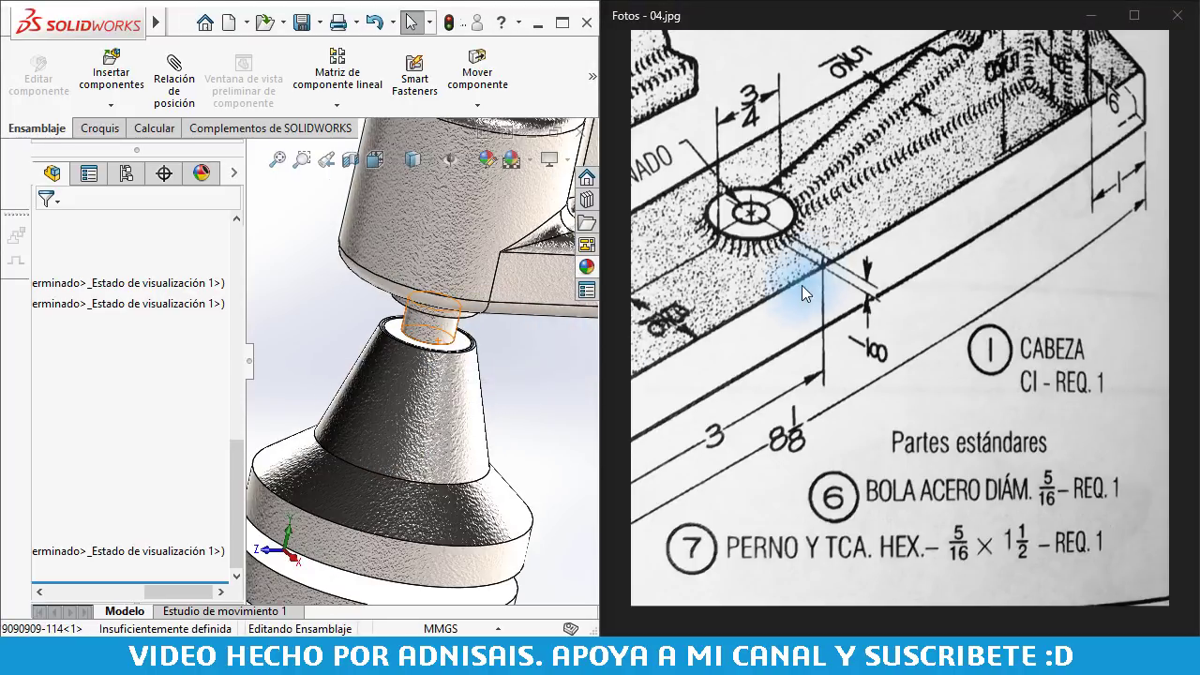
mouse_move(801, 285)
mouse_down()
mouse_move(740, 358)
mouse_move(828, 409)
mouse_up()
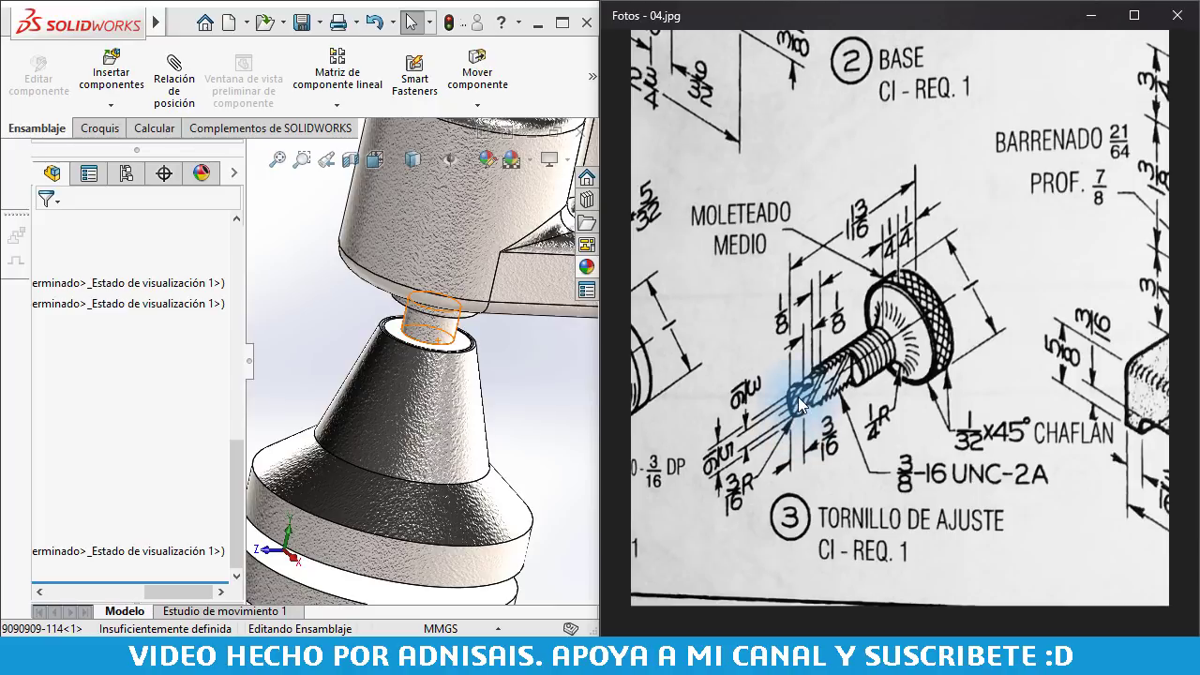
- Fit the reference drawing, then zoom in on the adjusting screw's threaded tip
double_click(795, 413)
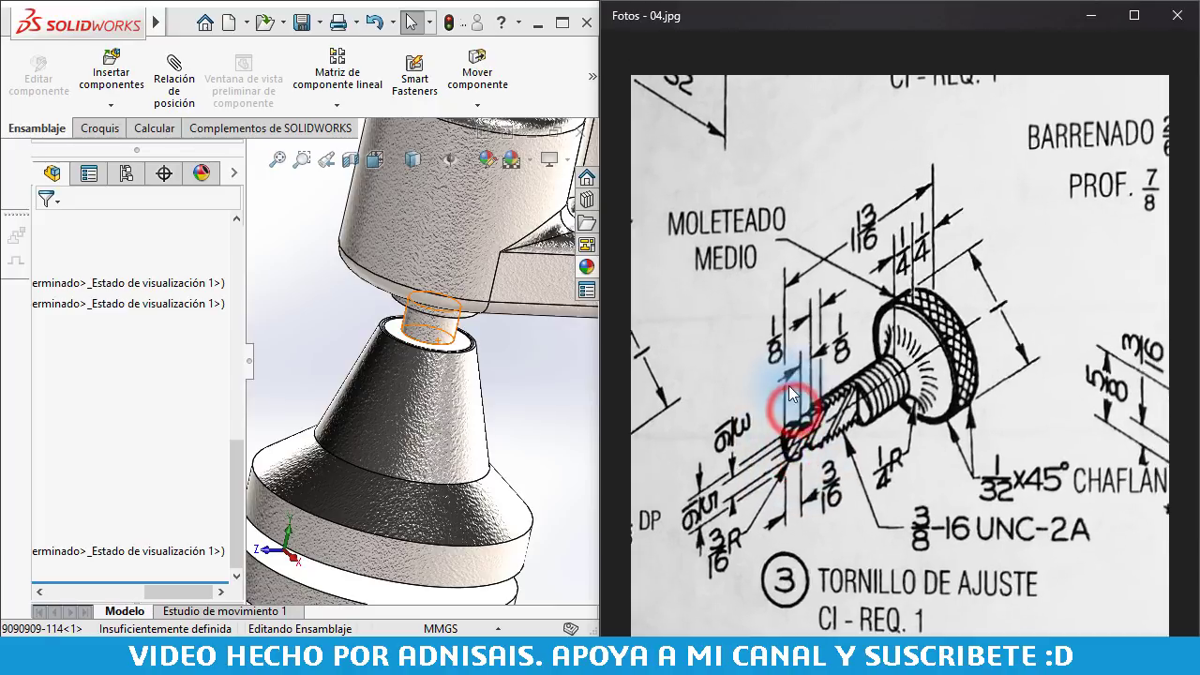
double_click(750, 525)
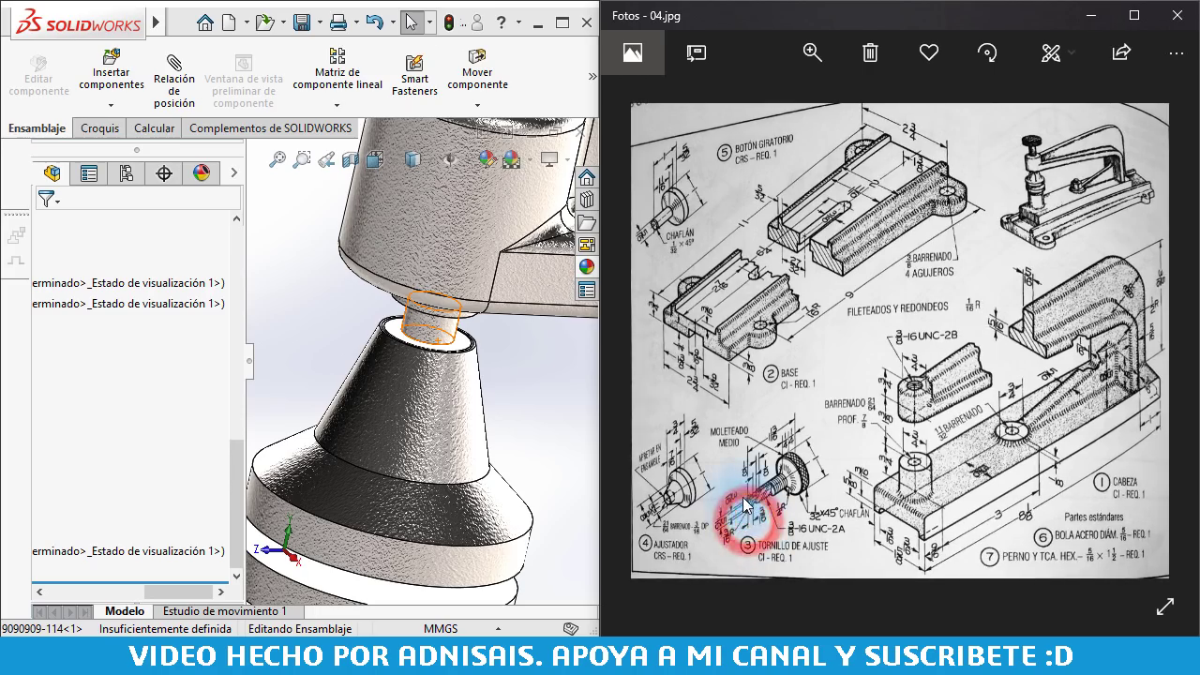
scroll(720, 301, up, 3)
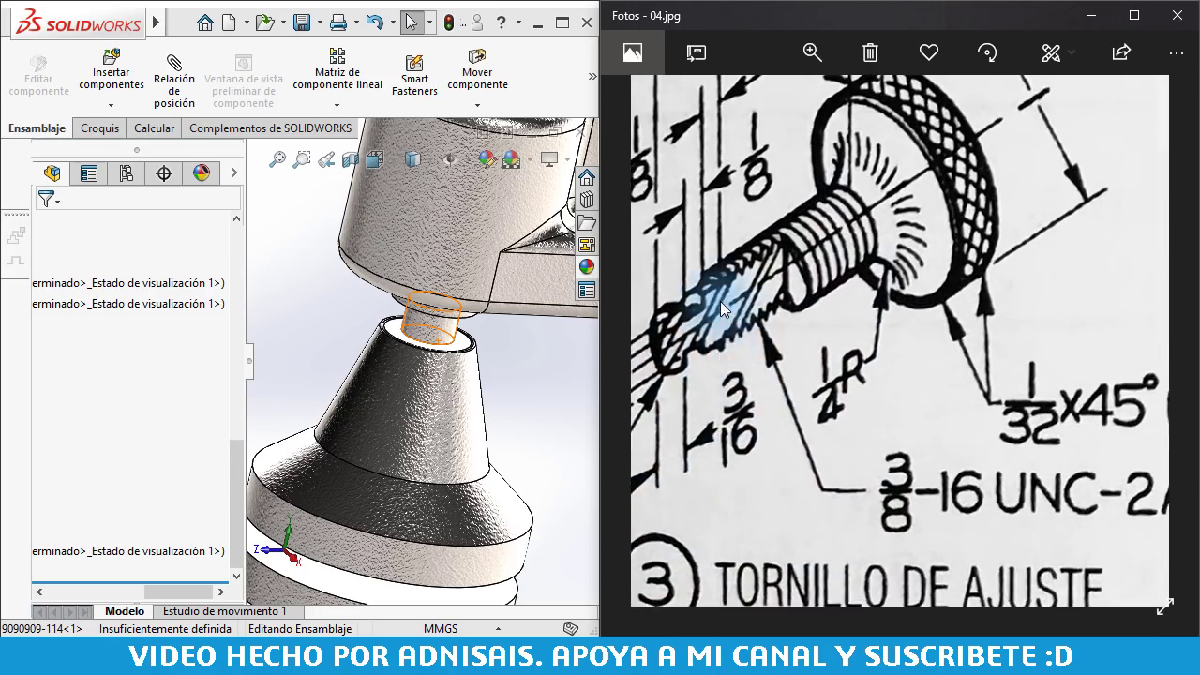
scroll(750, 314, up, 2)
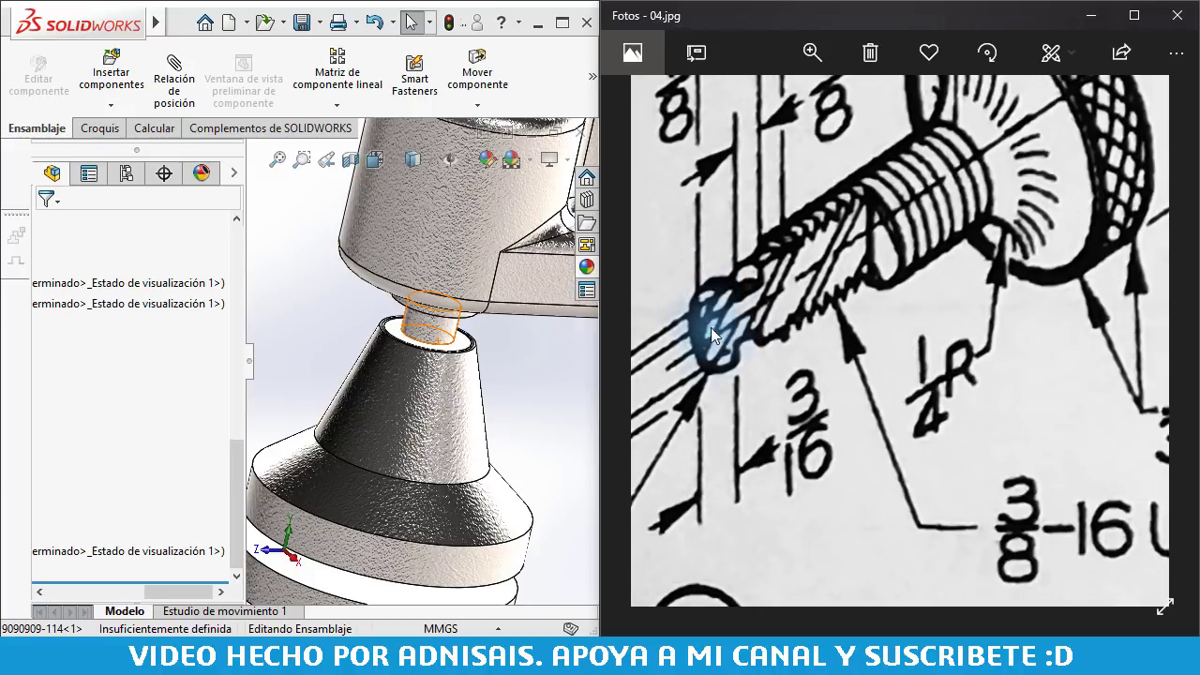
mouse_move(725, 329)
mouse_down()
mouse_move(902, 294)
mouse_move(855, 307)
mouse_up()
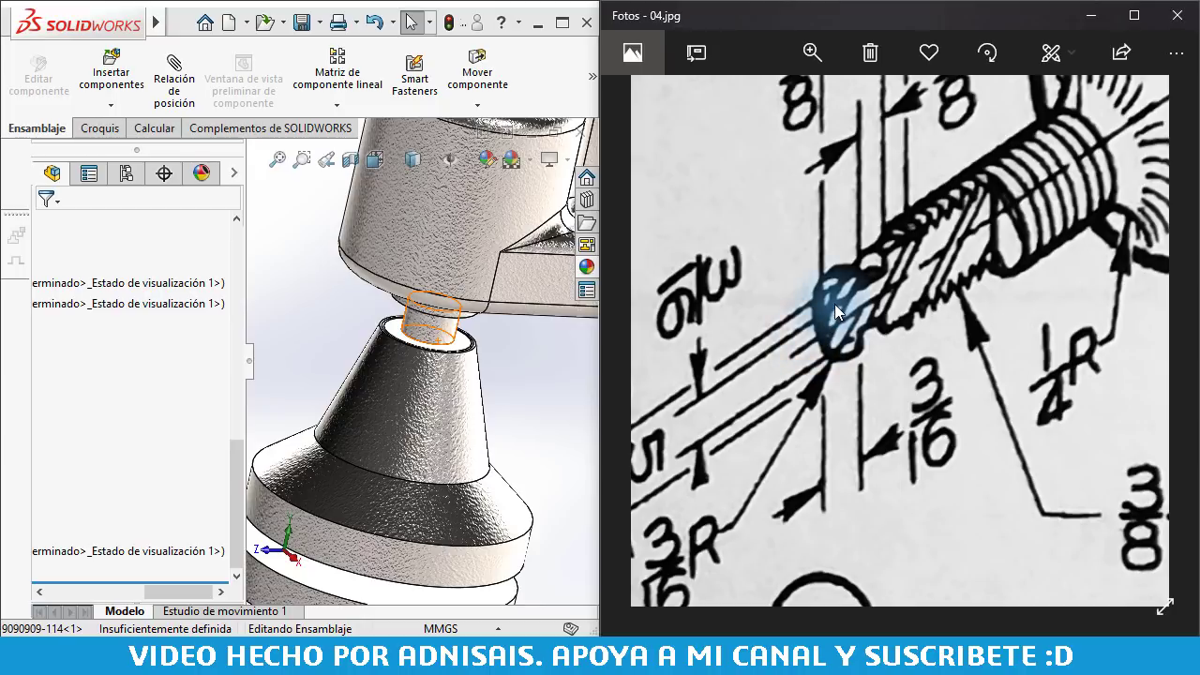
scroll(840, 299, up, 2)
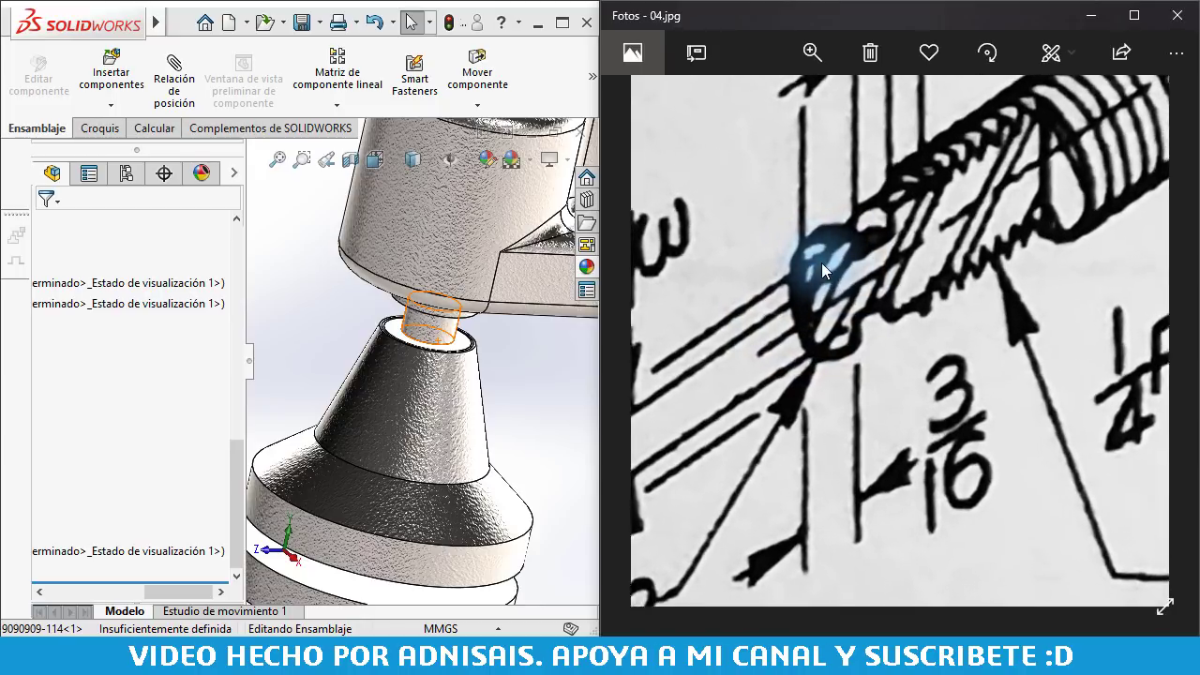
scroll(822, 262, up, 2)
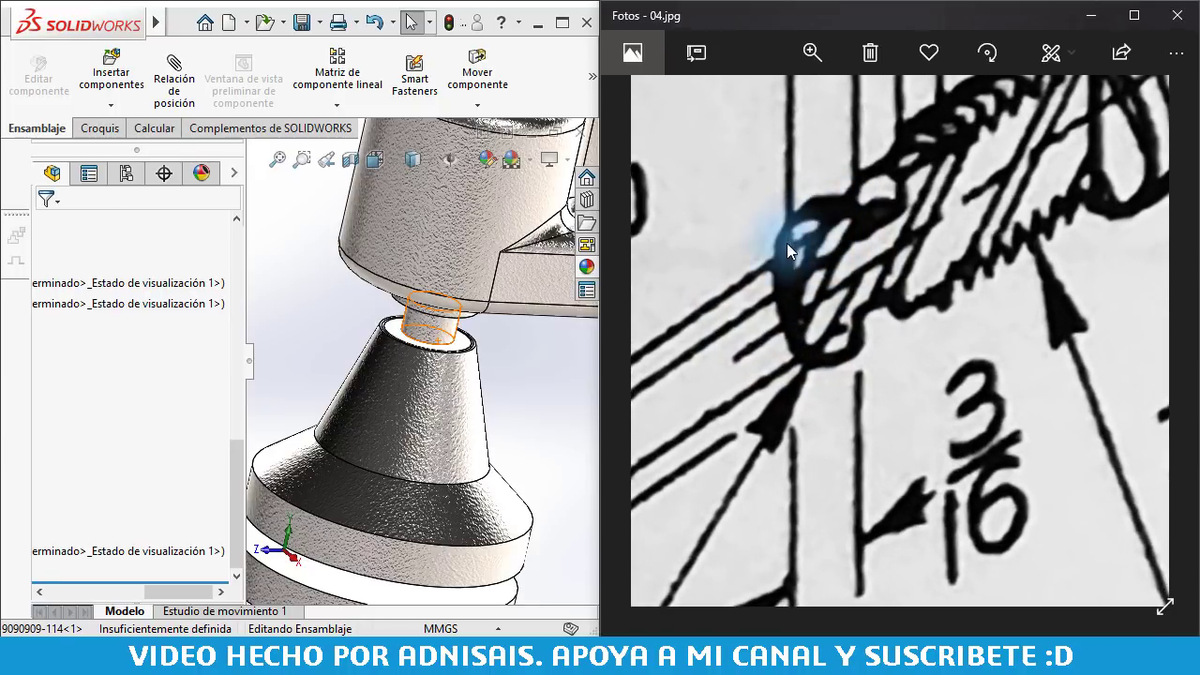
scroll(833, 277, down, 2)
scroll(864, 303, down, 2)
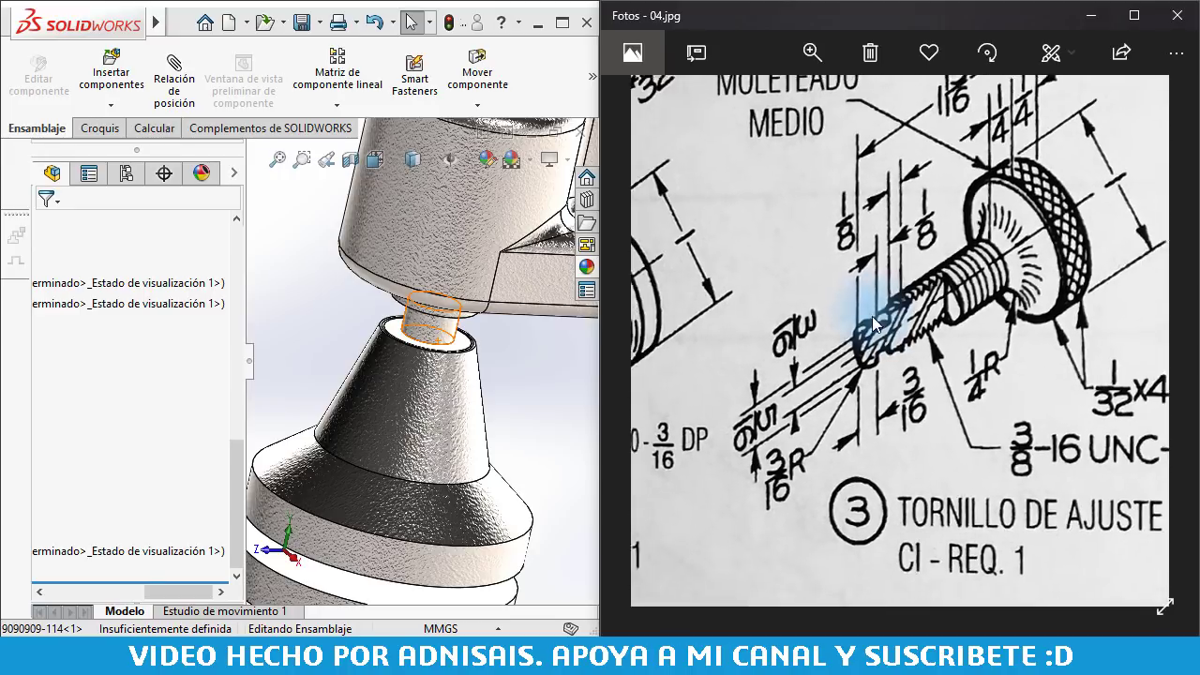
scroll(882, 318, down, 2)
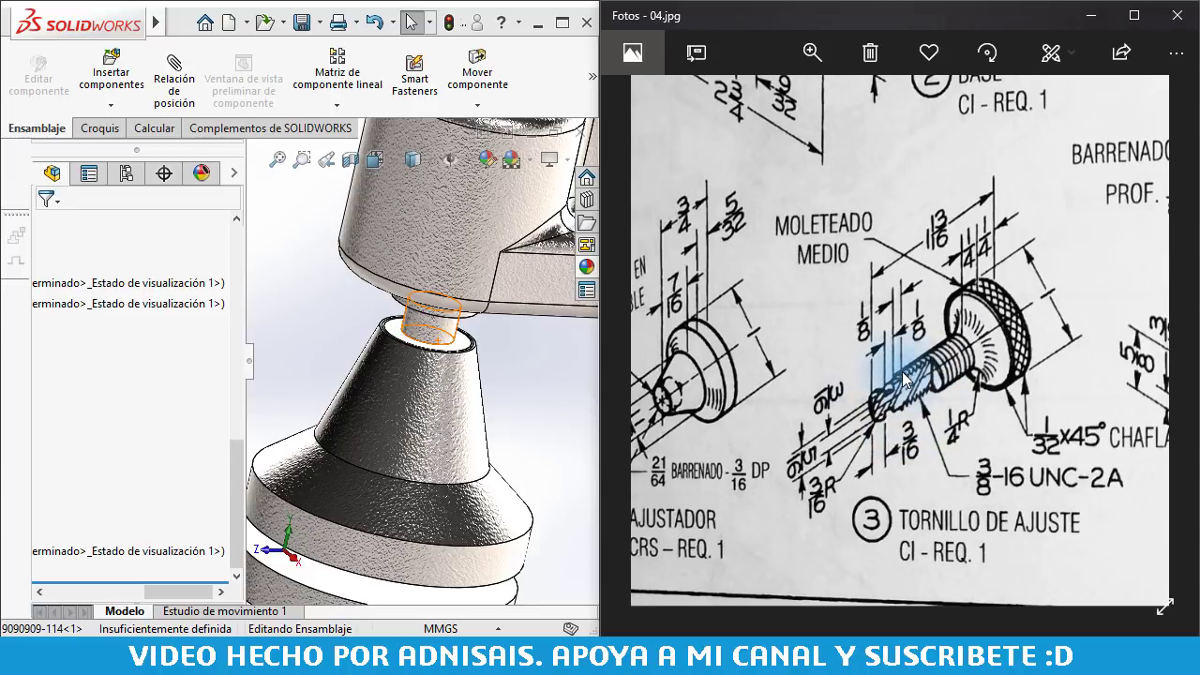
- Pan the photo to the base plate drawing and the standard parts list
click(450, 361)
scroll(449, 347, up, 5)
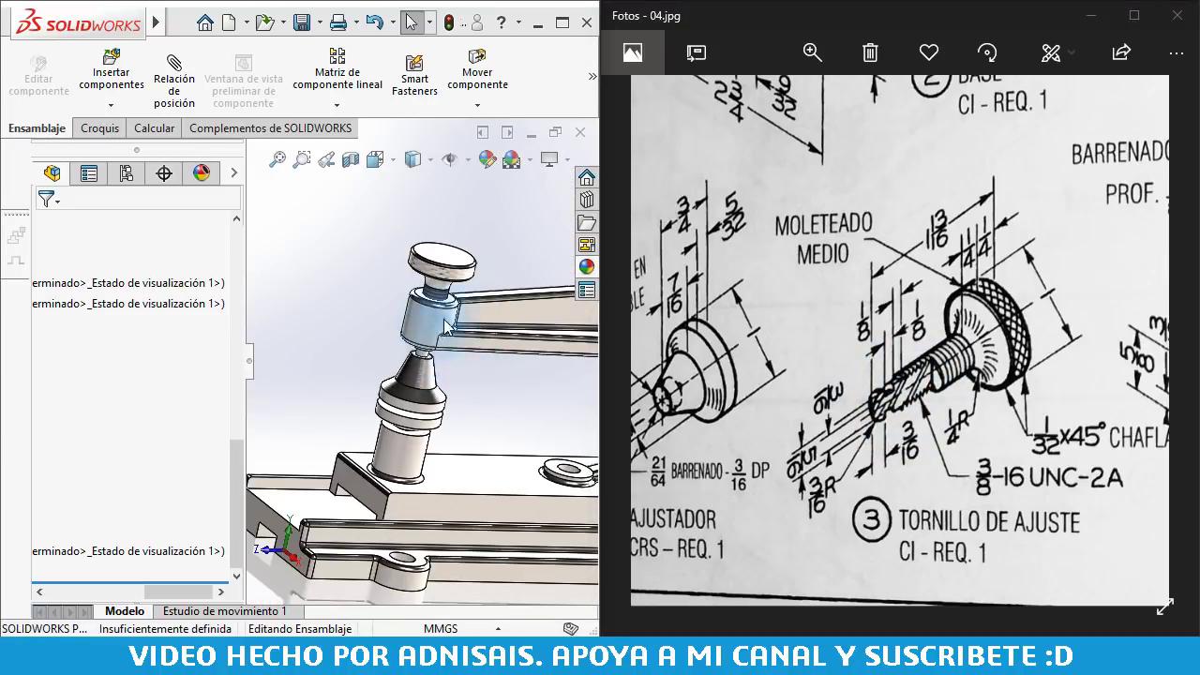
mouse_move(991, 402)
mouse_down()
mouse_move(889, 362)
mouse_move(596, 382)
mouse_up()
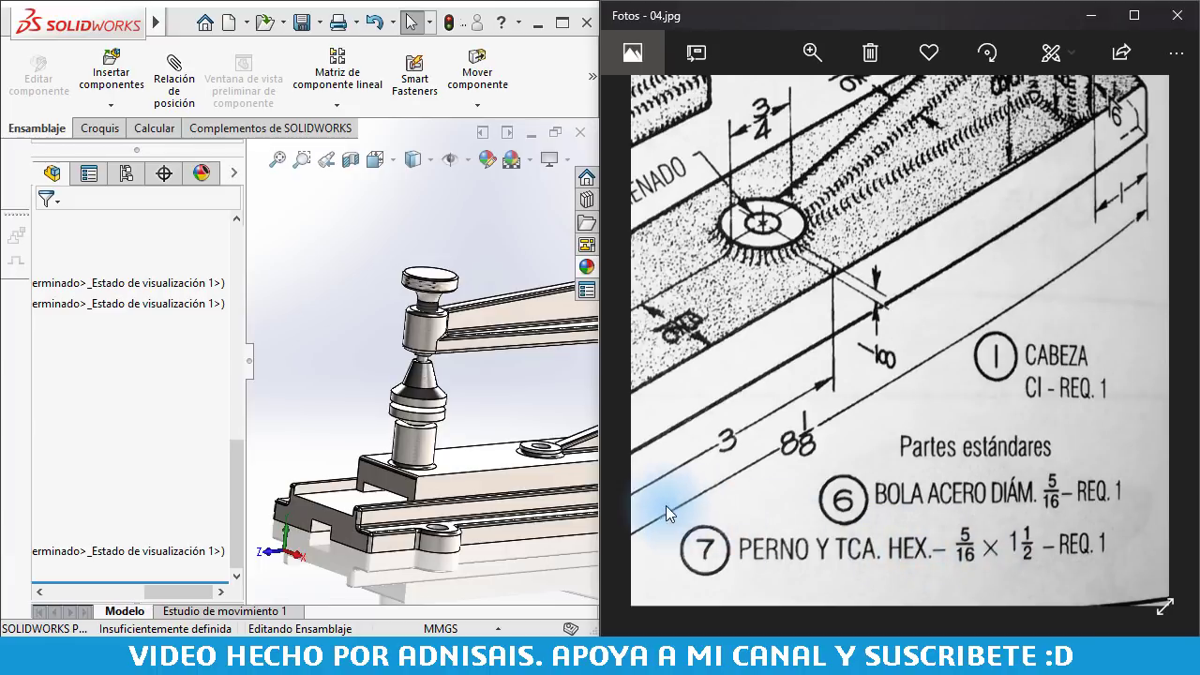
- Zoom and pan the view toward the hole in the base plate
scroll(441, 403, up, 3)
drag(801, 390, 777, 415)
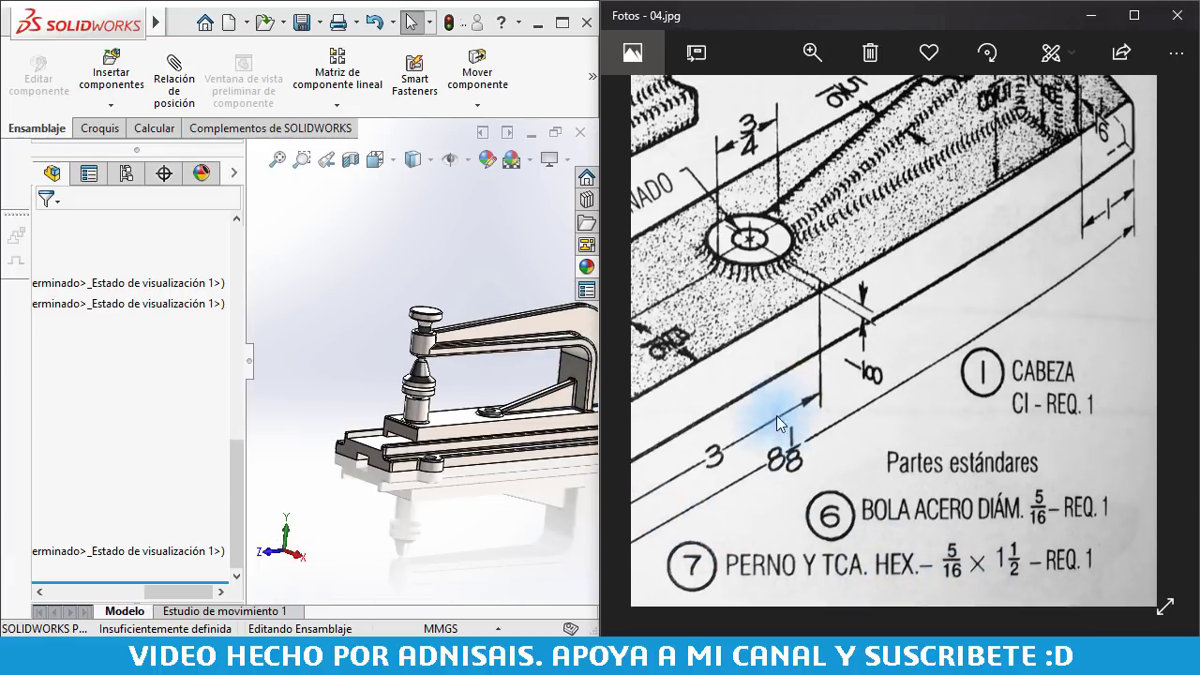
scroll(776, 415, up, 3)
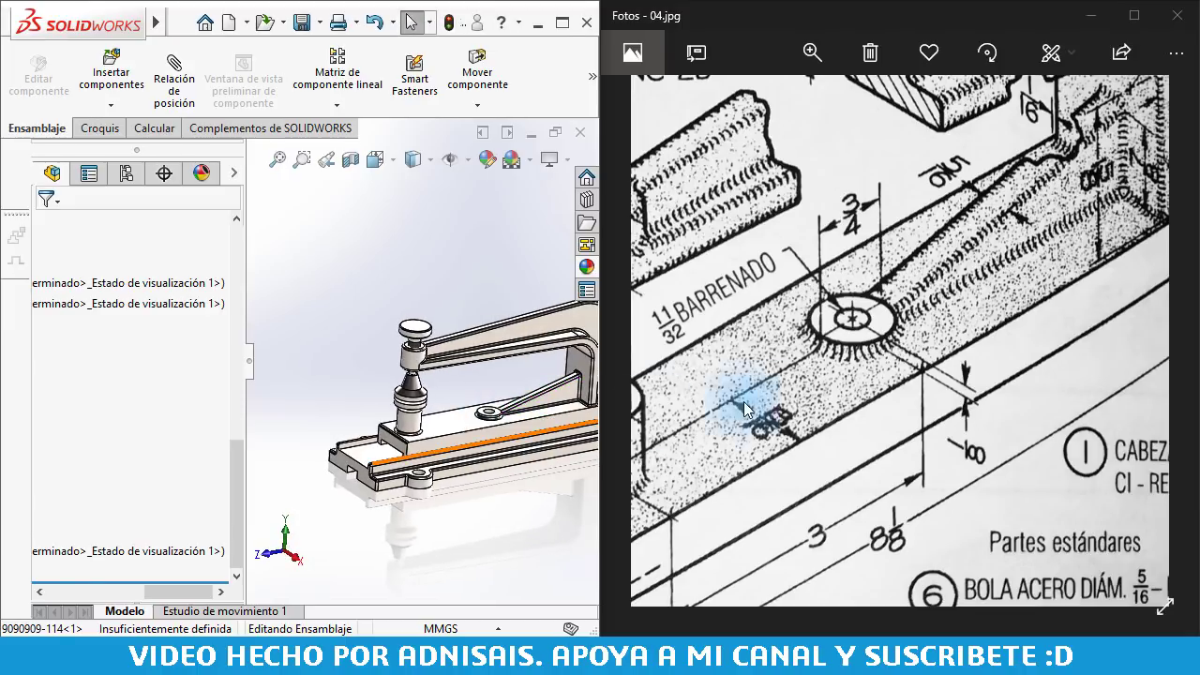
drag(876, 352, 854, 185)
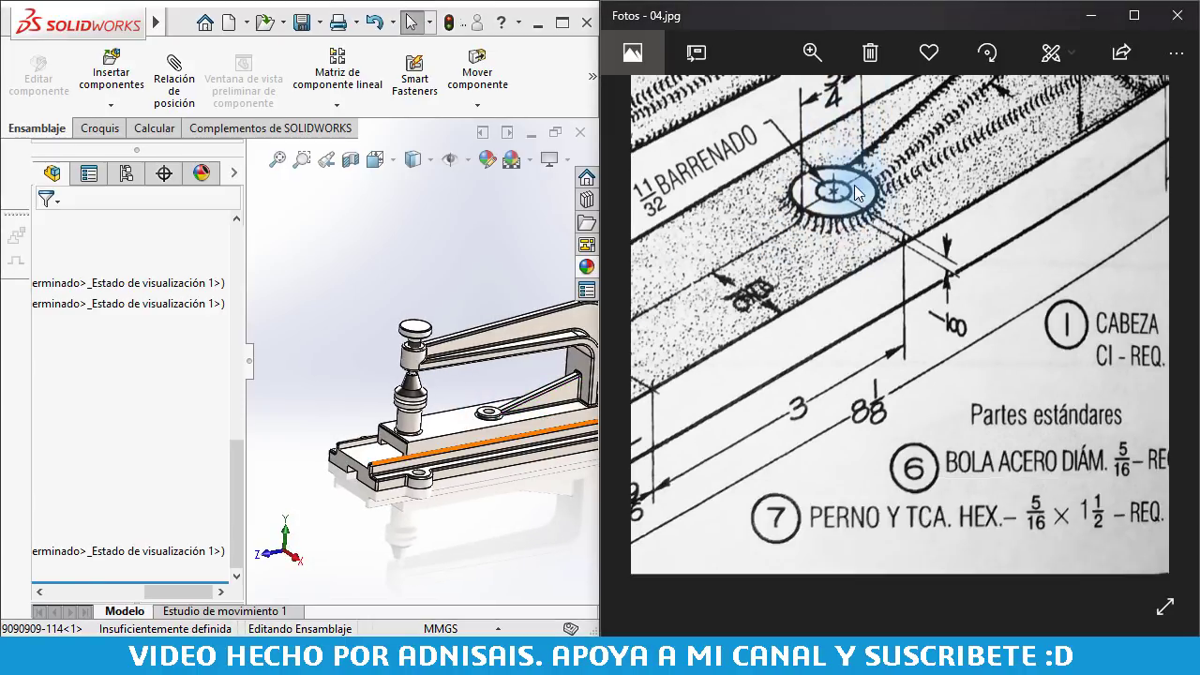
mouse_move(869, 352)
mouse_down()
mouse_move(831, 351)
mouse_move(919, 396)
mouse_up()
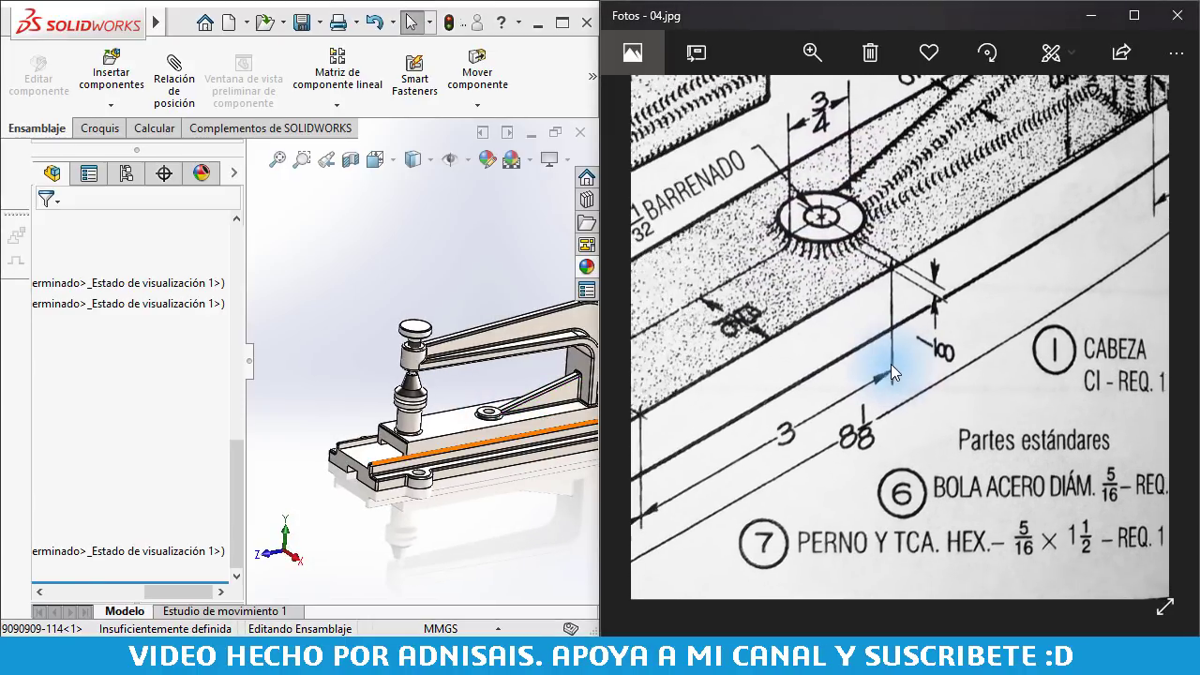
- Return to the clamp assembly and frame its upper parts
click(431, 276)
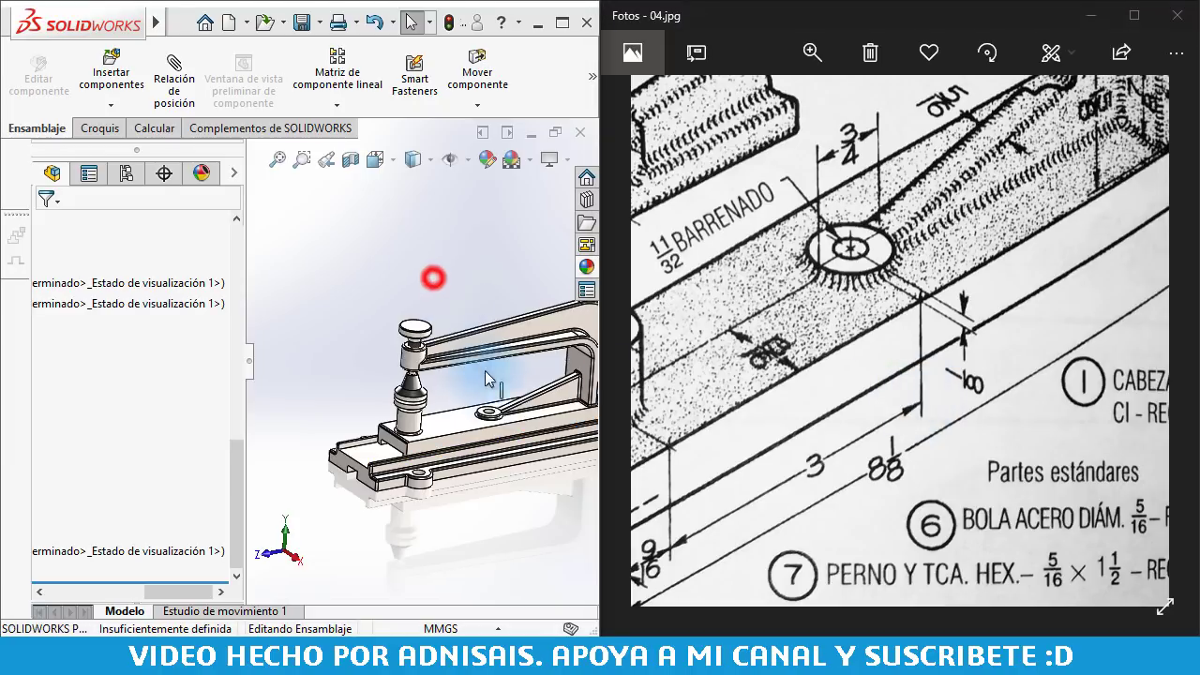
scroll(431, 275, down, 3)
scroll(403, 337, down, 3)
scroll(394, 384, up, 3)
scroll(395, 403, up, 3)
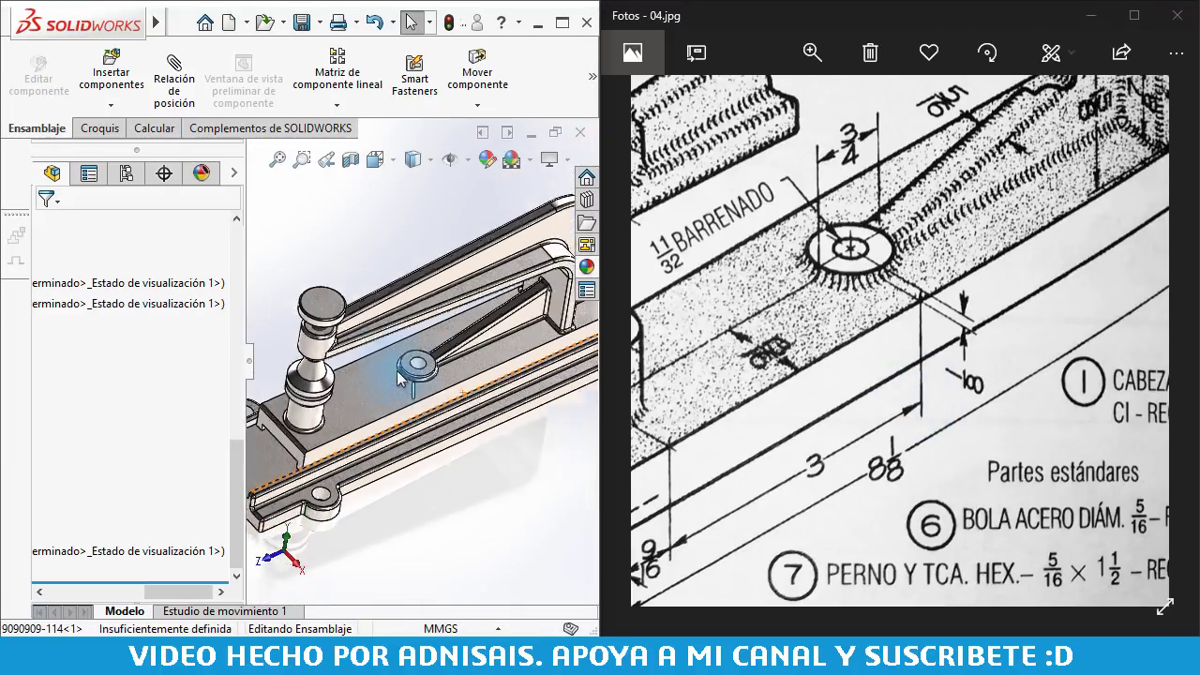
scroll(398, 361, up, 2)
drag(861, 338, 843, 511)
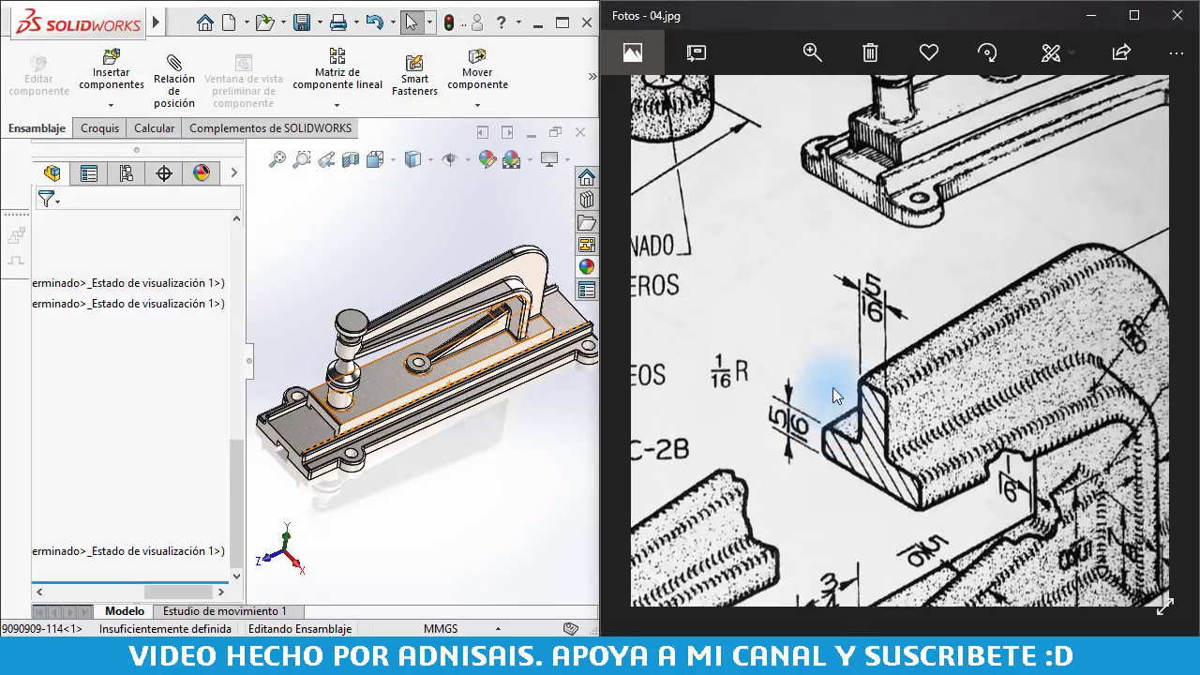
drag(839, 367, 721, 455)
- Orbit the clamp to show the base's underside, then open the Design Library
middle_drag(465, 400, 407, 193)
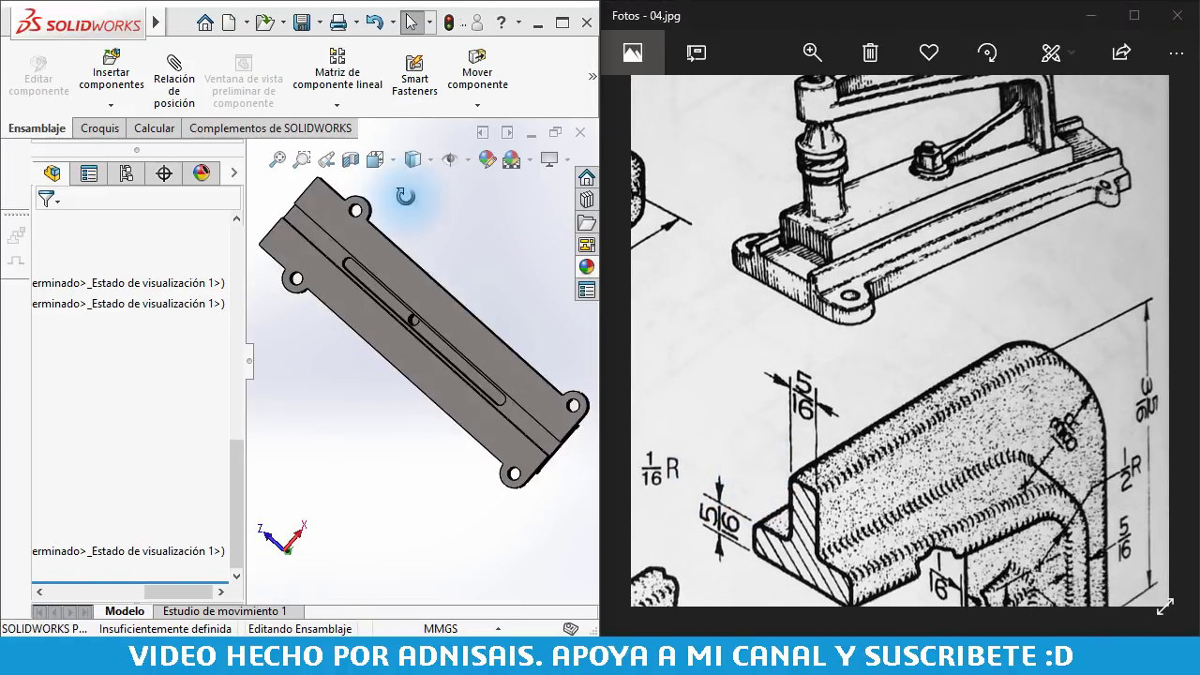
scroll(416, 334, down, 2)
scroll(441, 338, down, 3)
mouse_move(415, 348)
middle_down()
mouse_move(469, 282)
mouse_move(442, 432)
mouse_move(375, 343)
middle_up()
scroll(382, 340, down, 2)
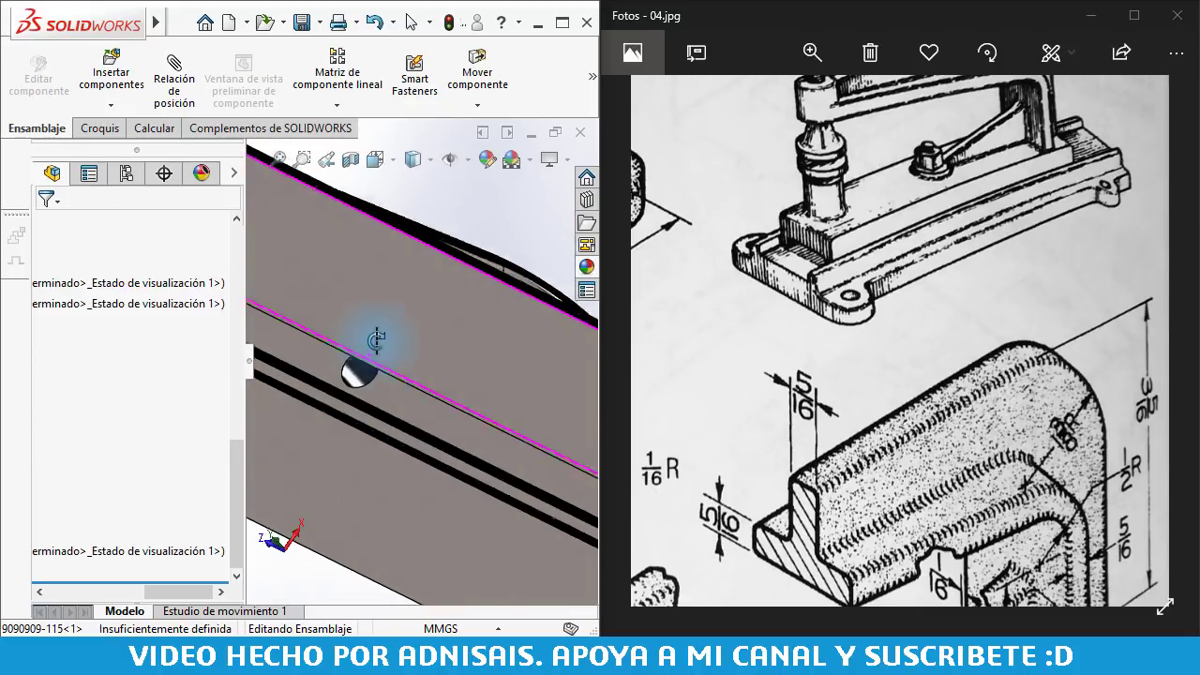
scroll(388, 343, down, 2)
scroll(386, 327, down, 1)
scroll(385, 327, up, 2)
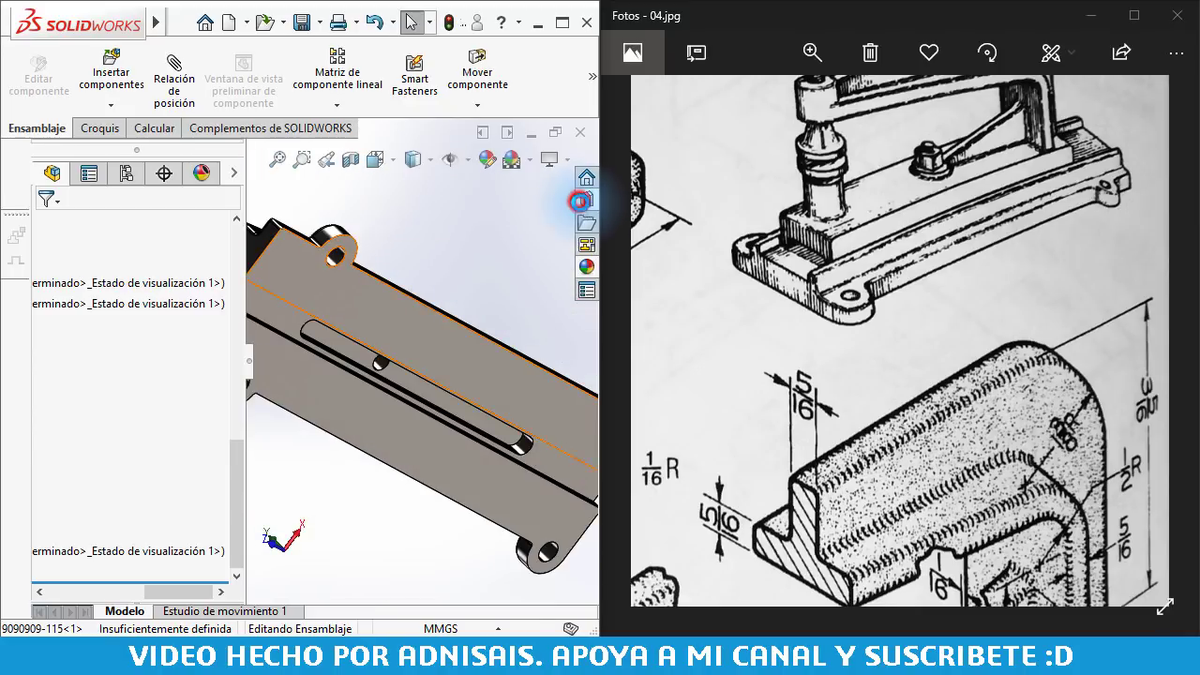
click(586, 200)
- In Toolbox, expand Ansi Inch > bolts and screws and open the hex head bolts folder
middle_drag(356, 368, 347, 281)
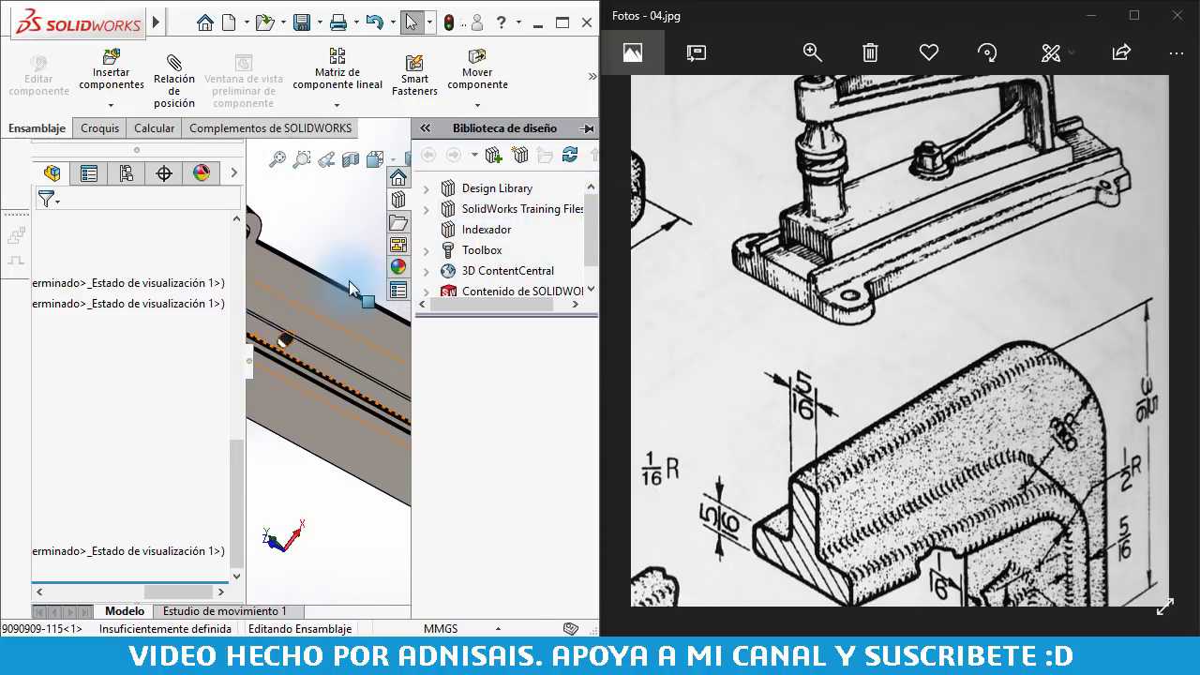
click(434, 248)
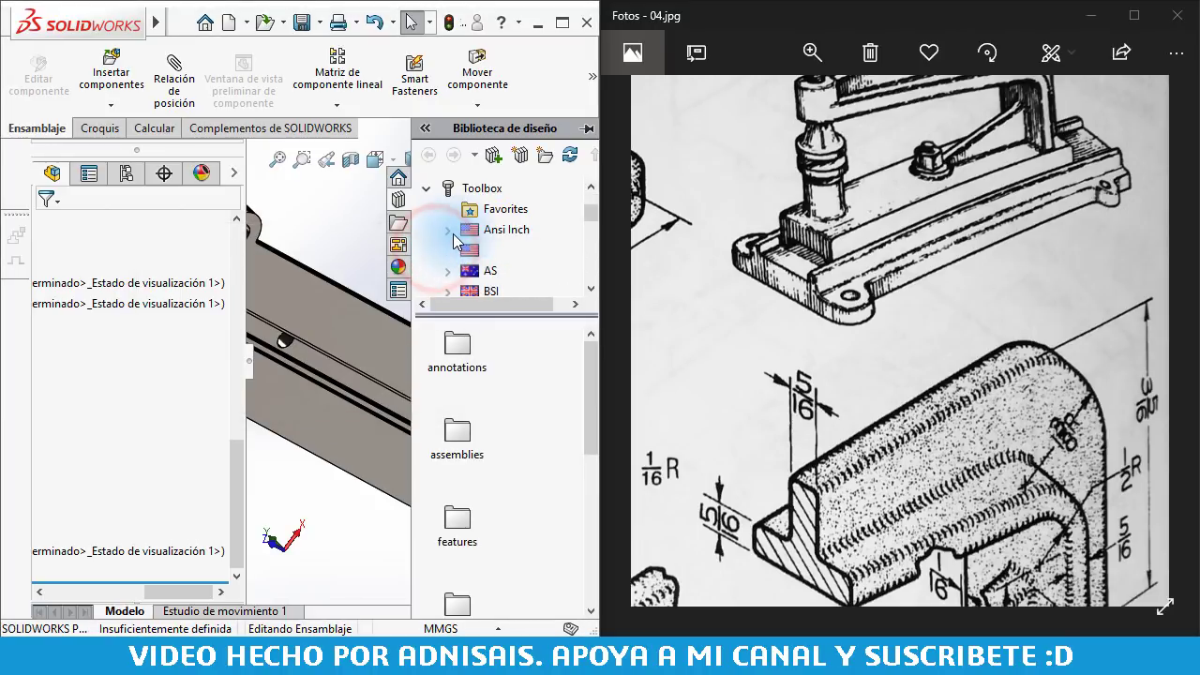
click(448, 229)
scroll(459, 227, down, 2)
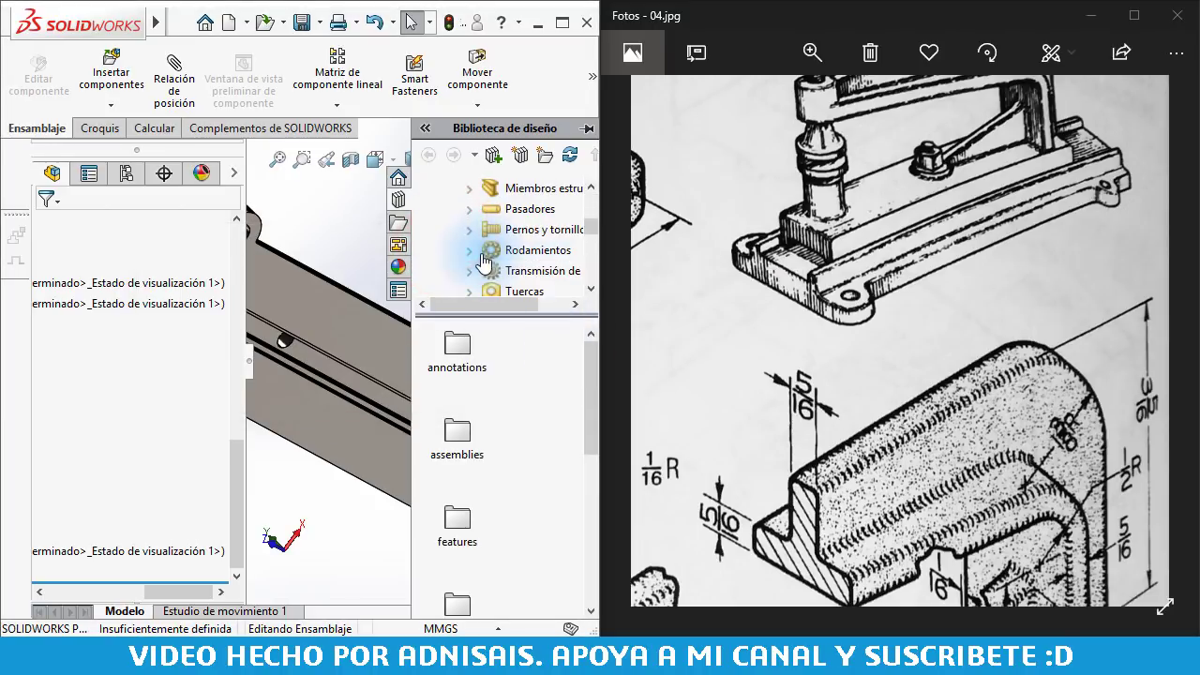
click(470, 230)
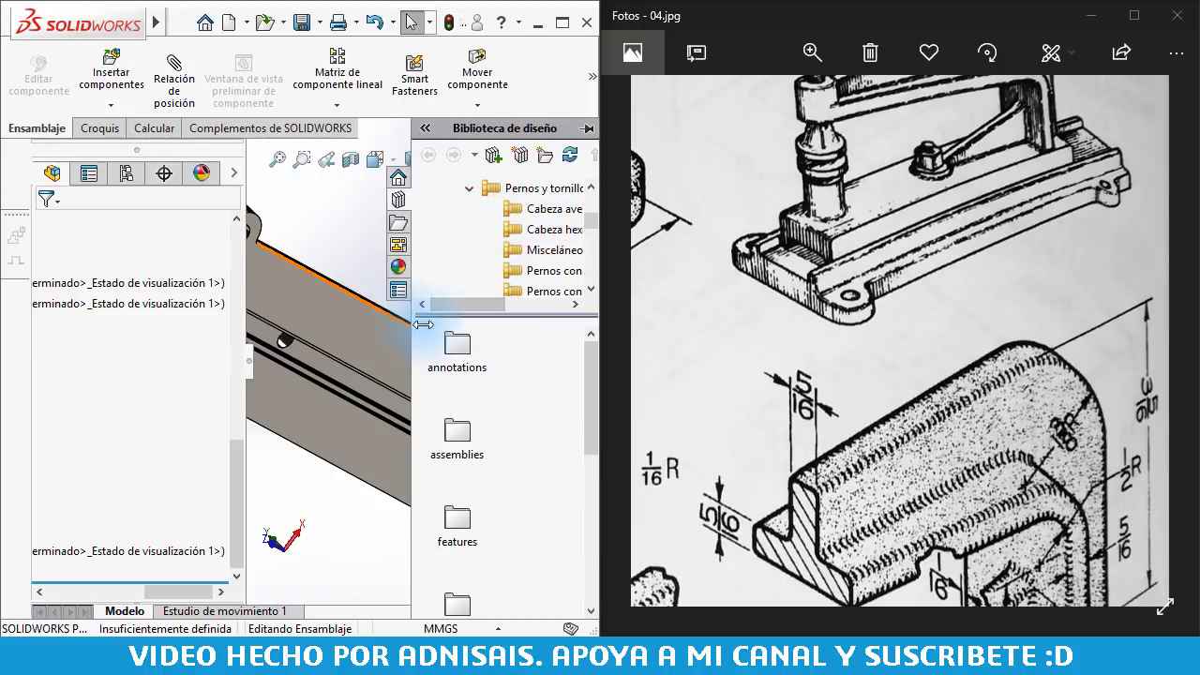
click(552, 238)
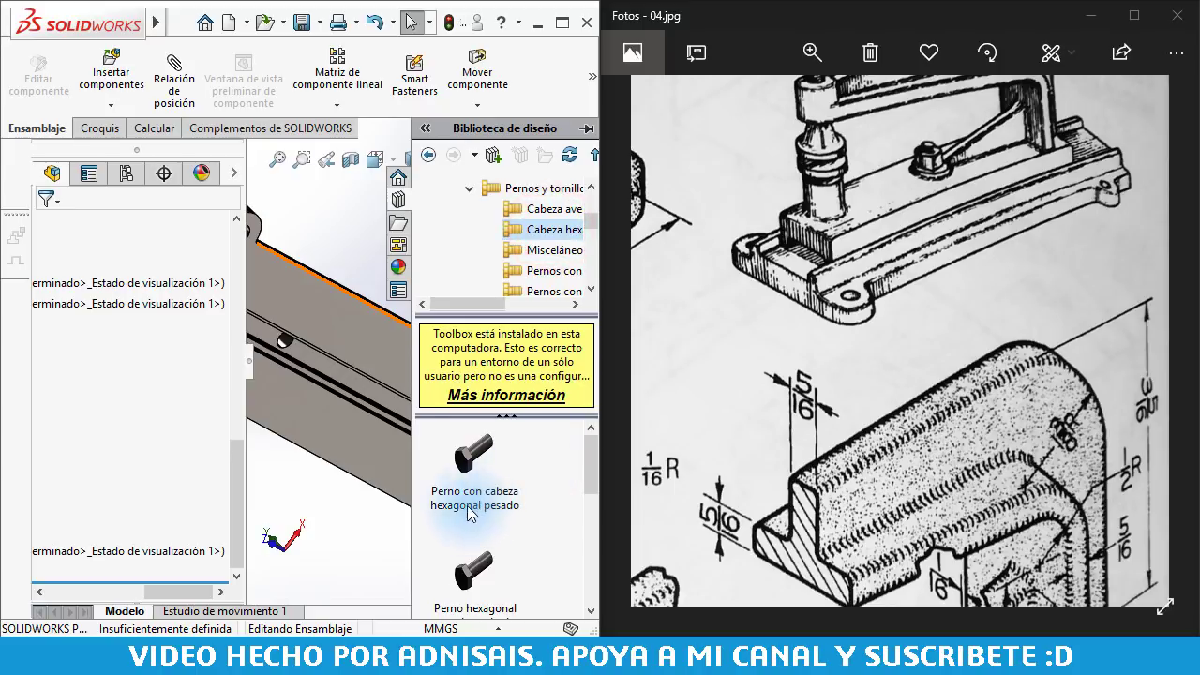
click(462, 457)
- Scroll the bolt previews, browse miscellaneous bolts, and widen the Design Library pane
scroll(483, 474, down, 2)
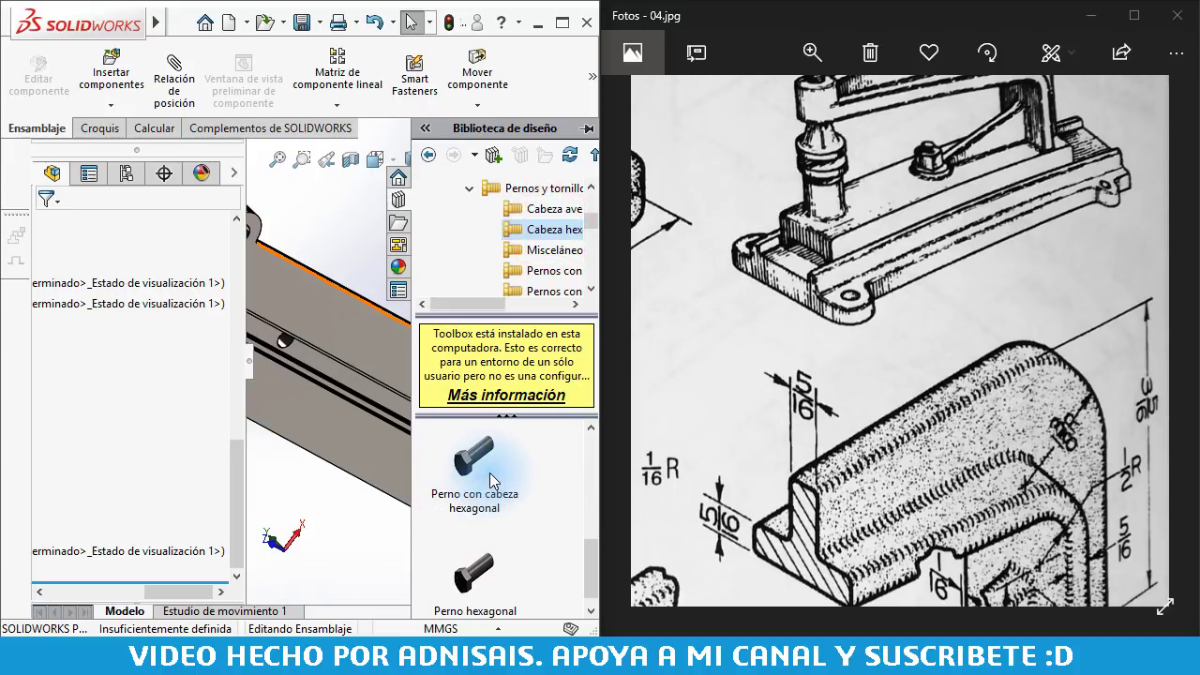
scroll(495, 549, down, 2)
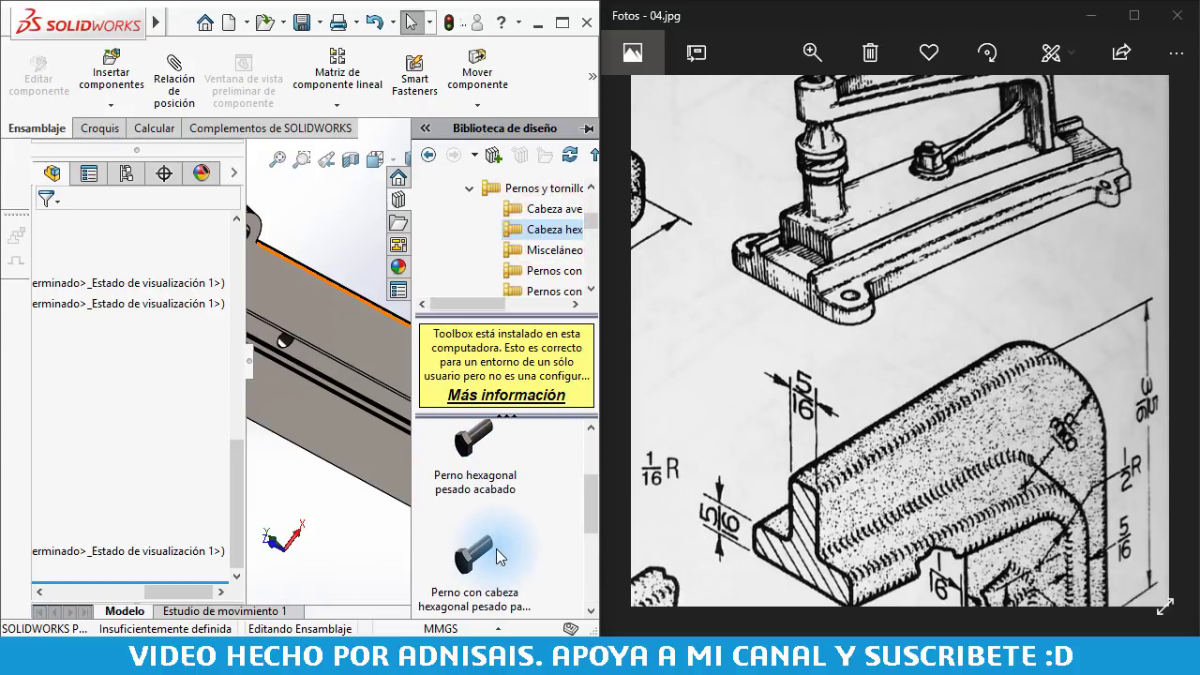
scroll(495, 549, down, 1)
drag(590, 480, 591, 617)
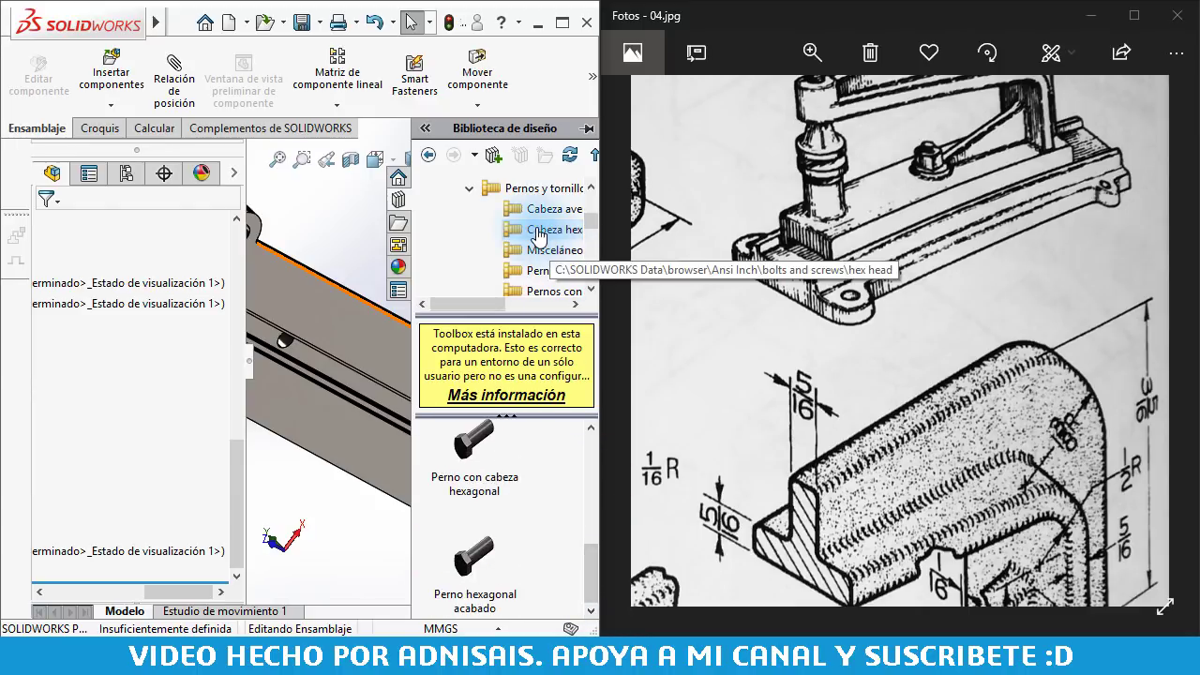
click(540, 249)
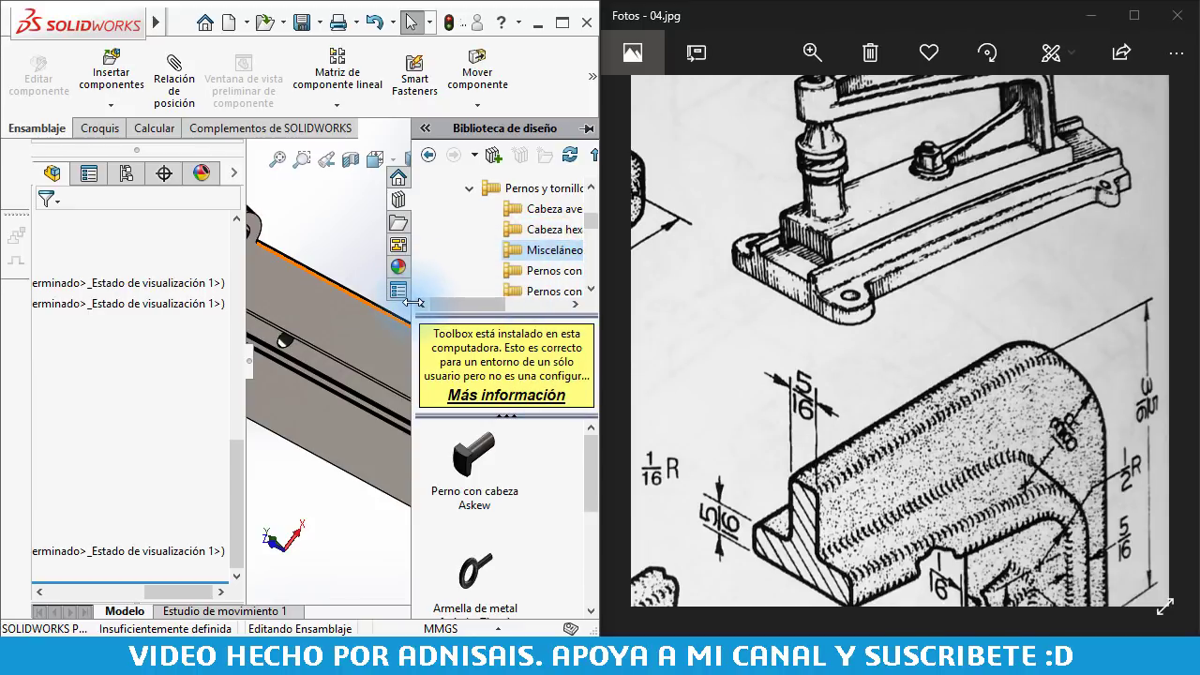
drag(413, 301, 317, 302)
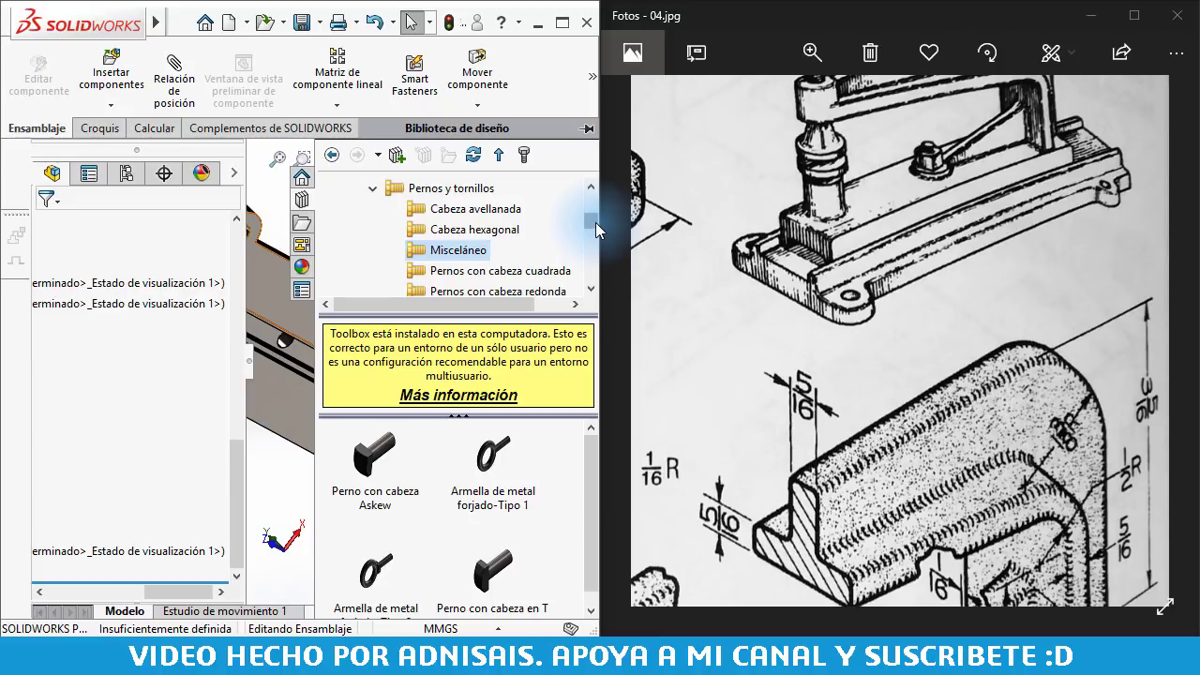
drag(591, 232, 591, 241)
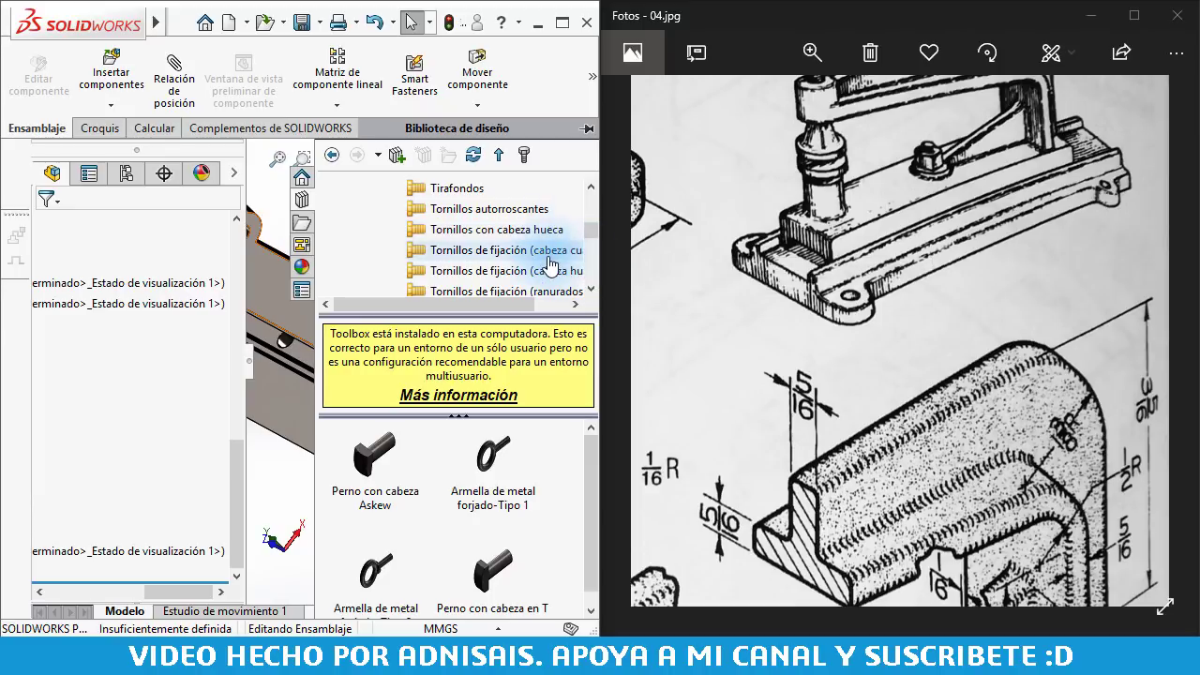
- Browse the slotted set, flat-head metric, wing and miniature screw categories
click(591, 292)
click(509, 250)
click(591, 291)
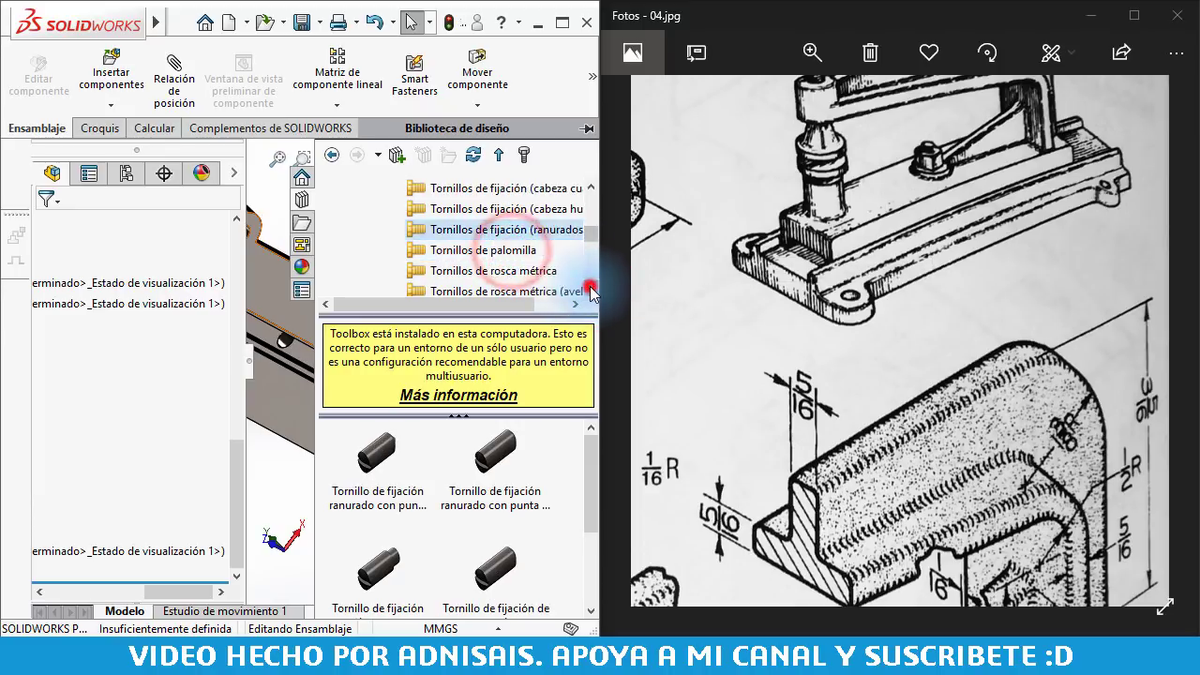
click(590, 291)
click(509, 250)
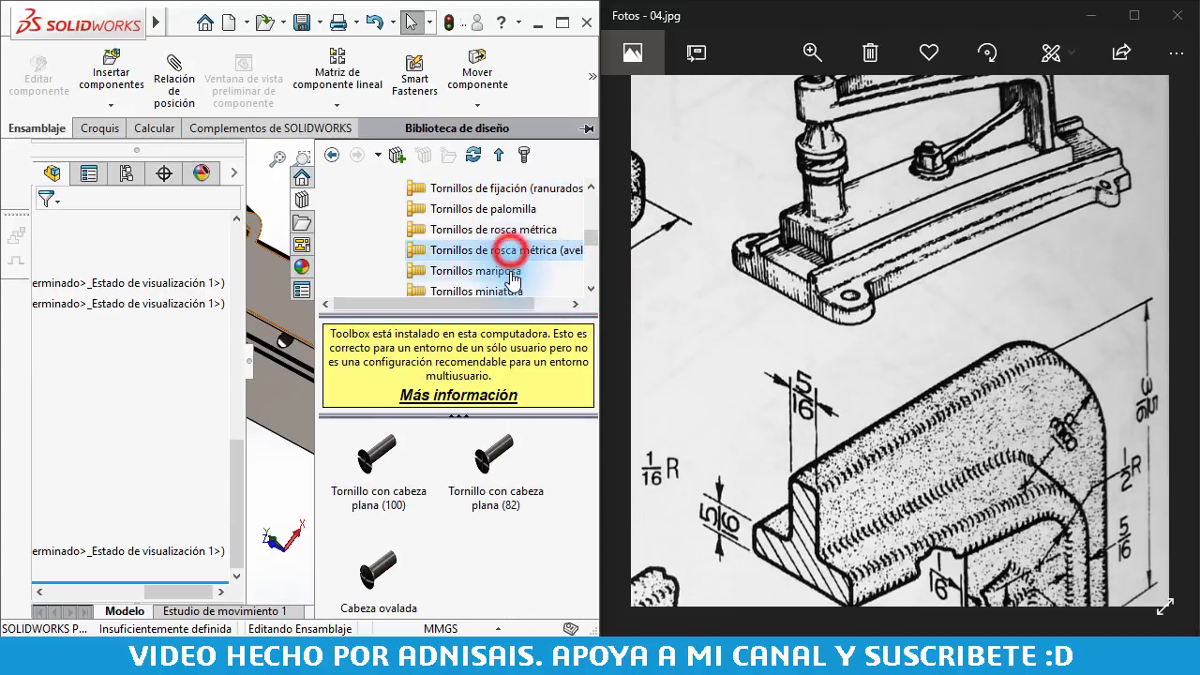
click(515, 271)
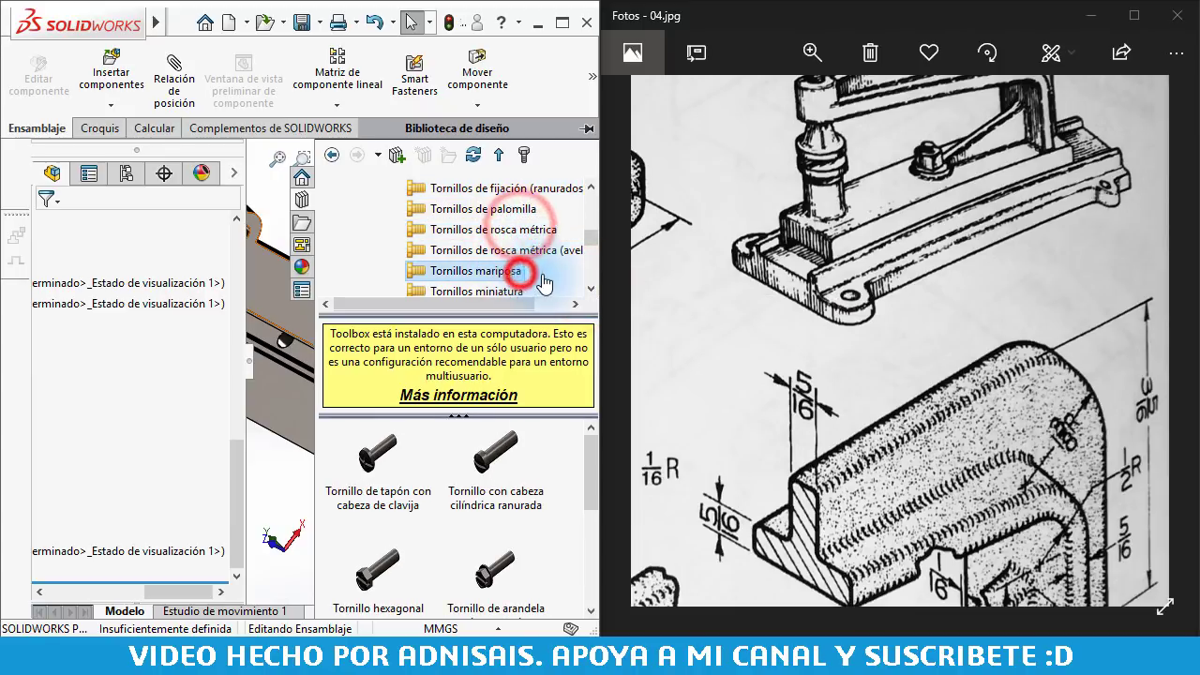
click(591, 289)
click(590, 288)
click(591, 288)
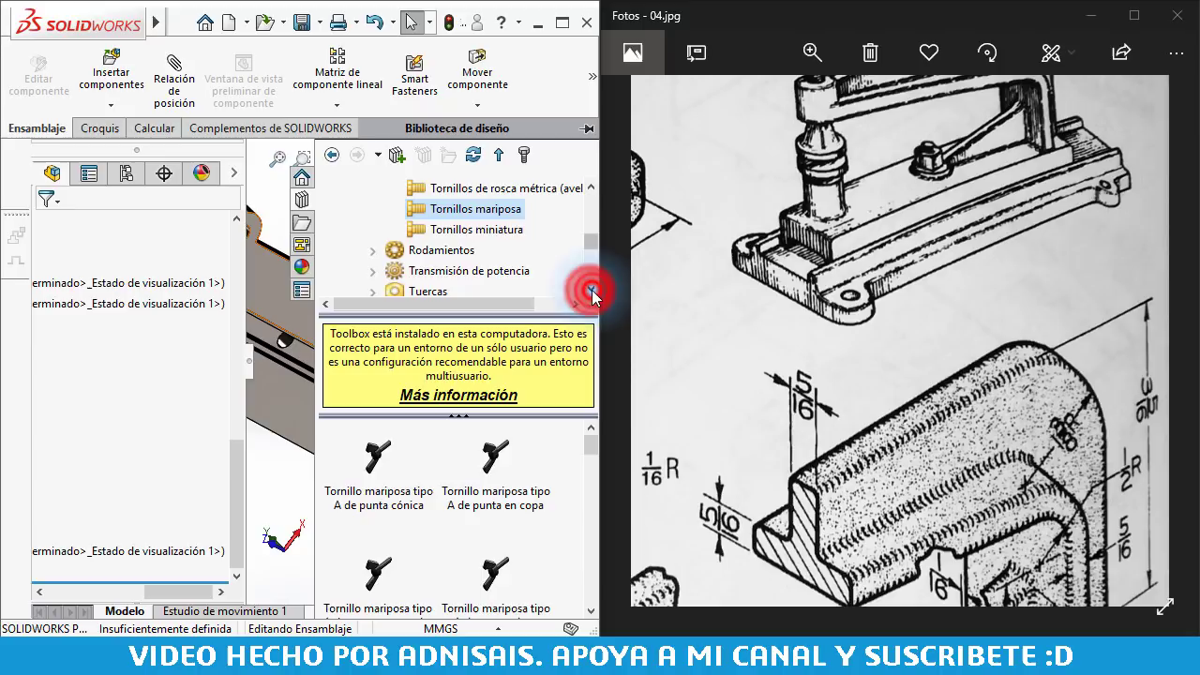
click(492, 229)
scroll(515, 248, up, 2)
scroll(516, 249, up, 3)
scroll(469, 242, down, 1)
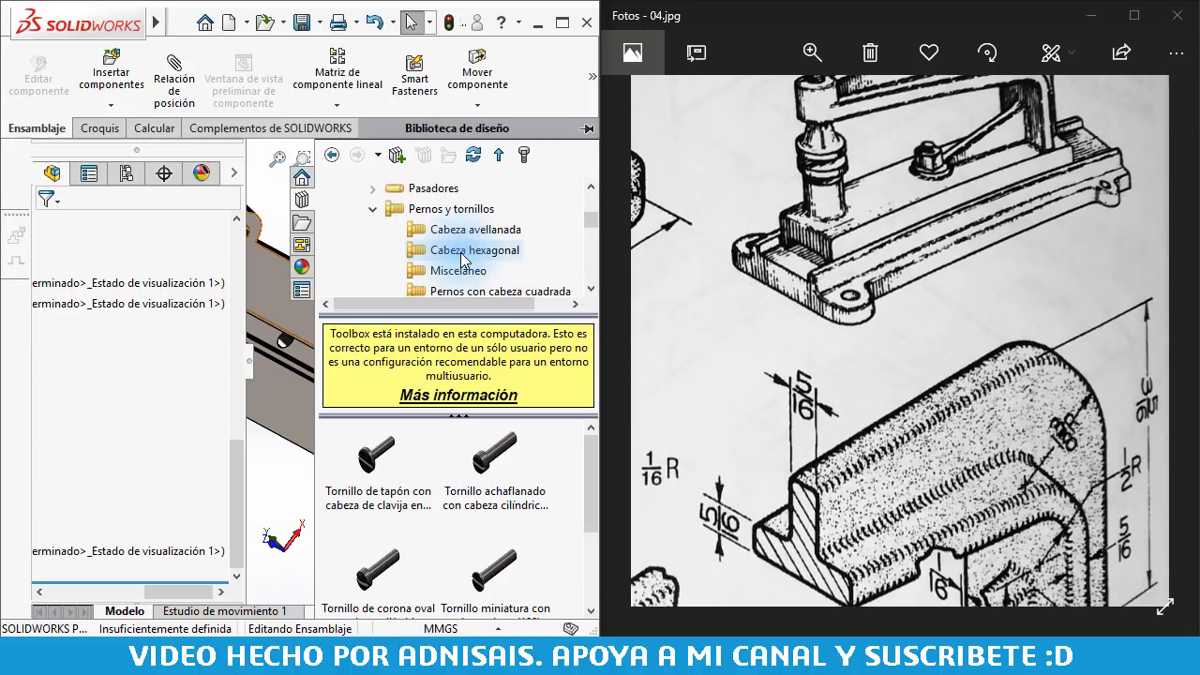
- Check the countersunk bolts, then show Cabeza hexagonal bolts and narrow the pane
click(464, 234)
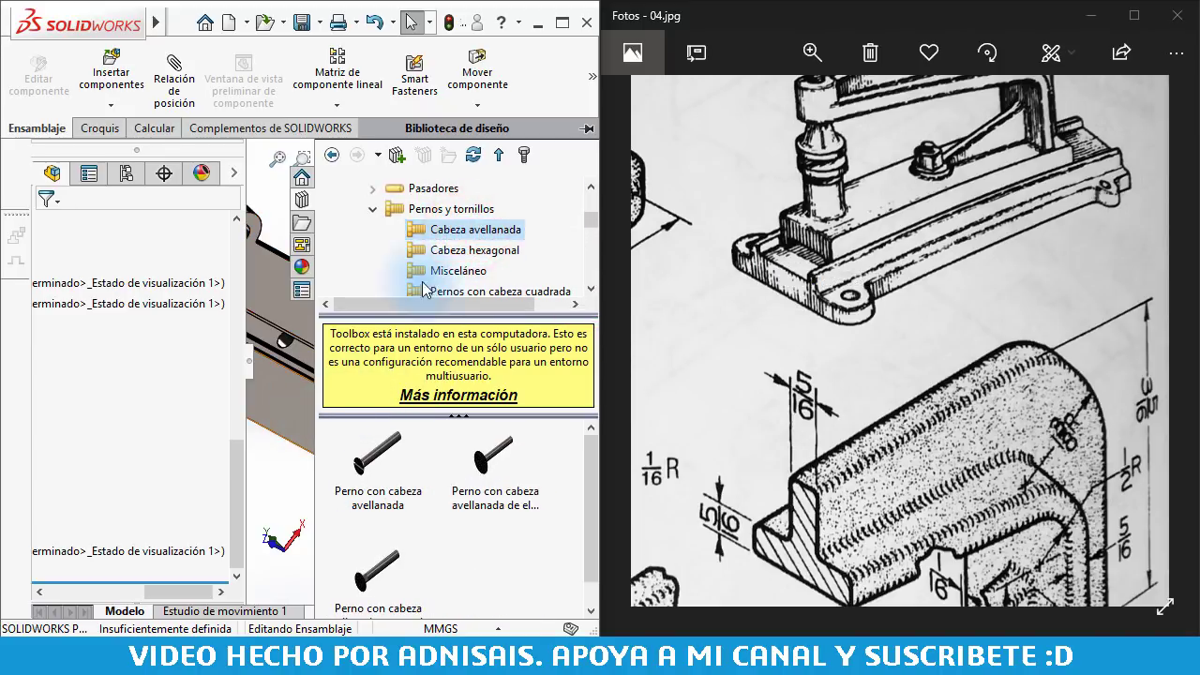
click(449, 253)
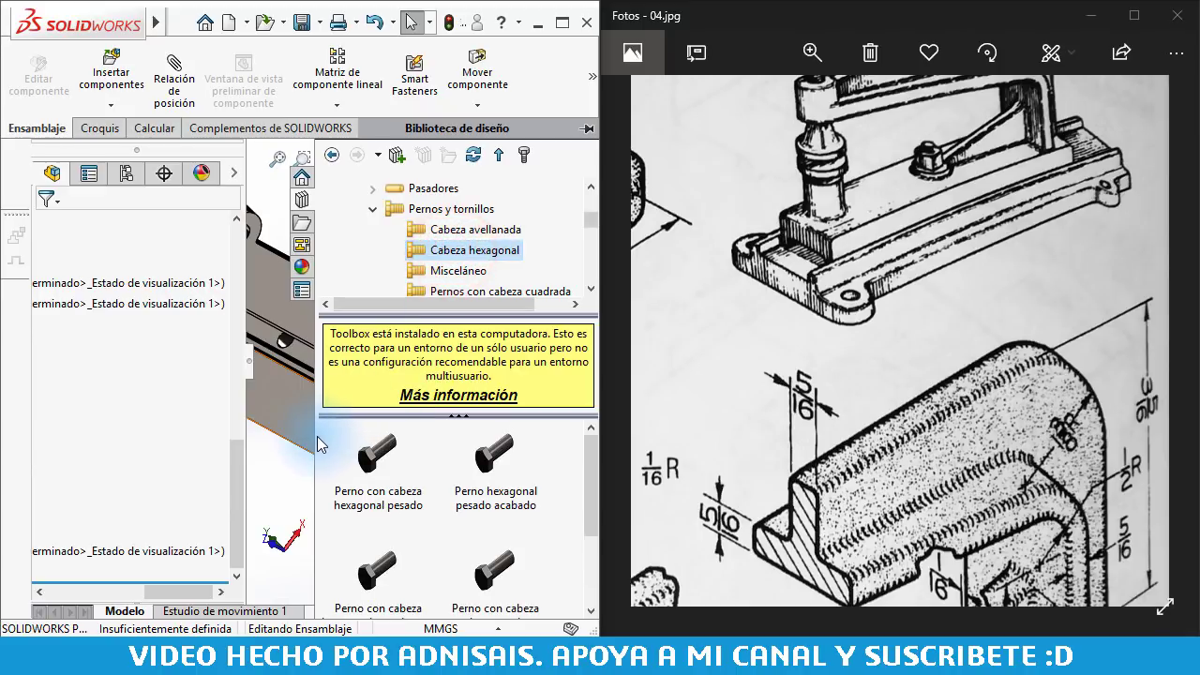
drag(315, 437, 409, 437)
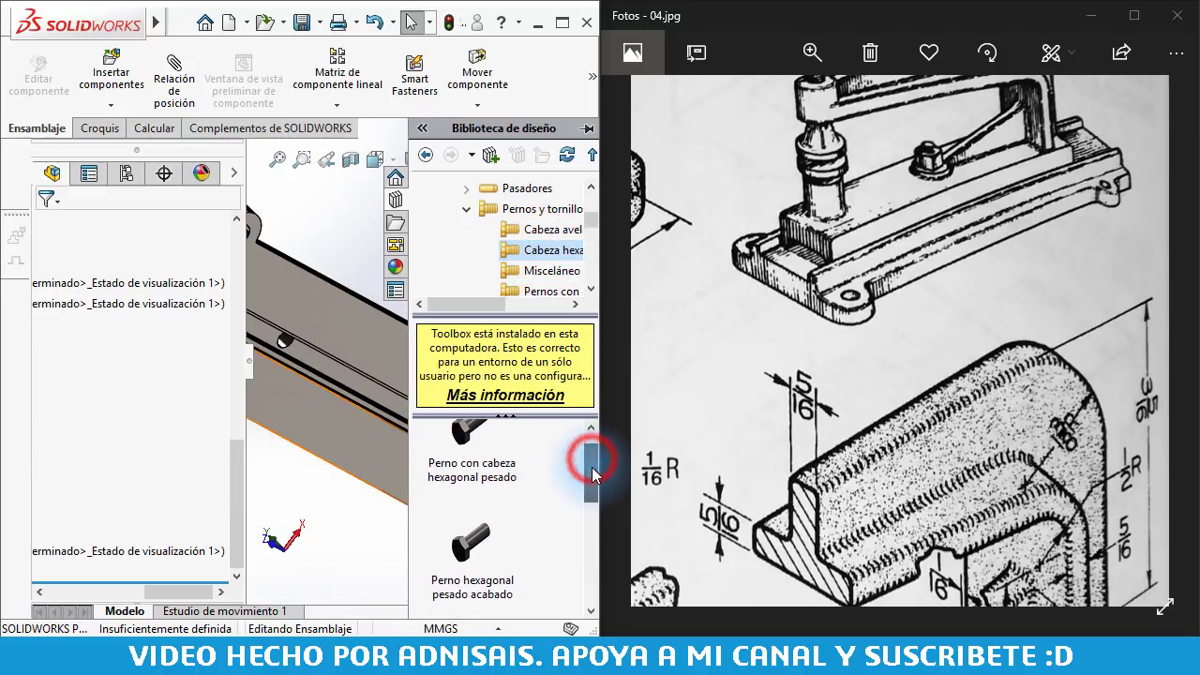
drag(593, 459, 578, 583)
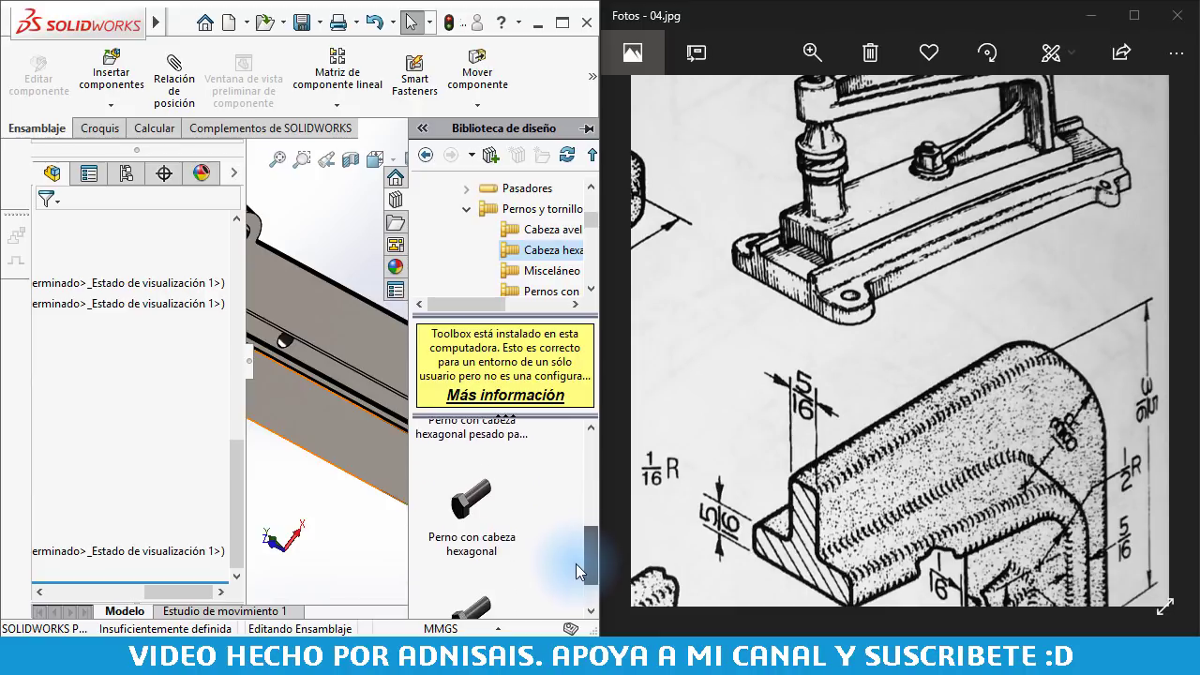
- Drag 'Perno con cabeza hexagonal' from the Toolbox into the base plate's hole
click(471, 464)
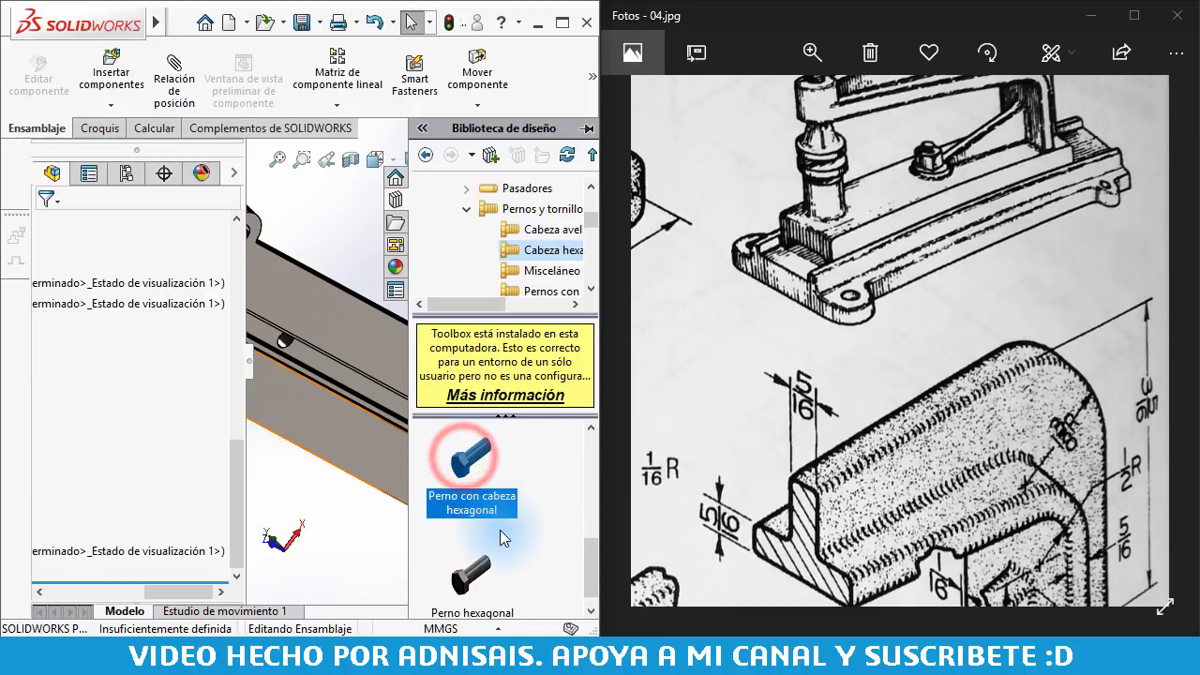
scroll(497, 544, down, 1)
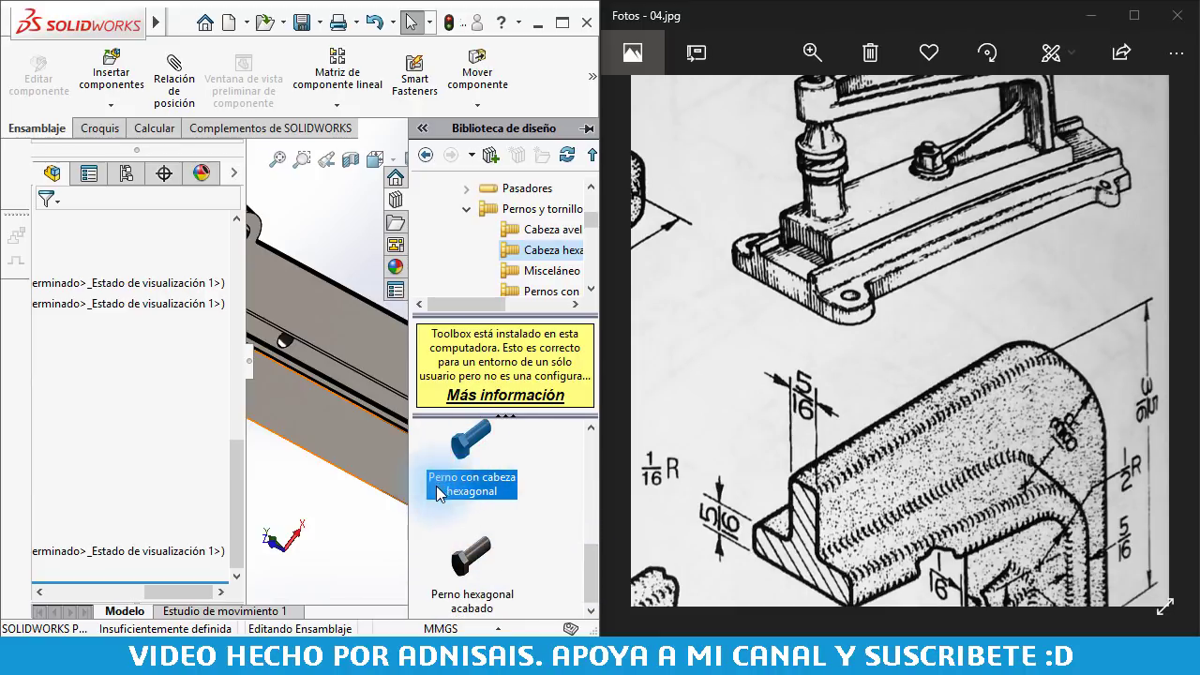
mouse_move(451, 444)
mouse_down()
mouse_move(358, 353)
mouse_move(353, 310)
mouse_up()
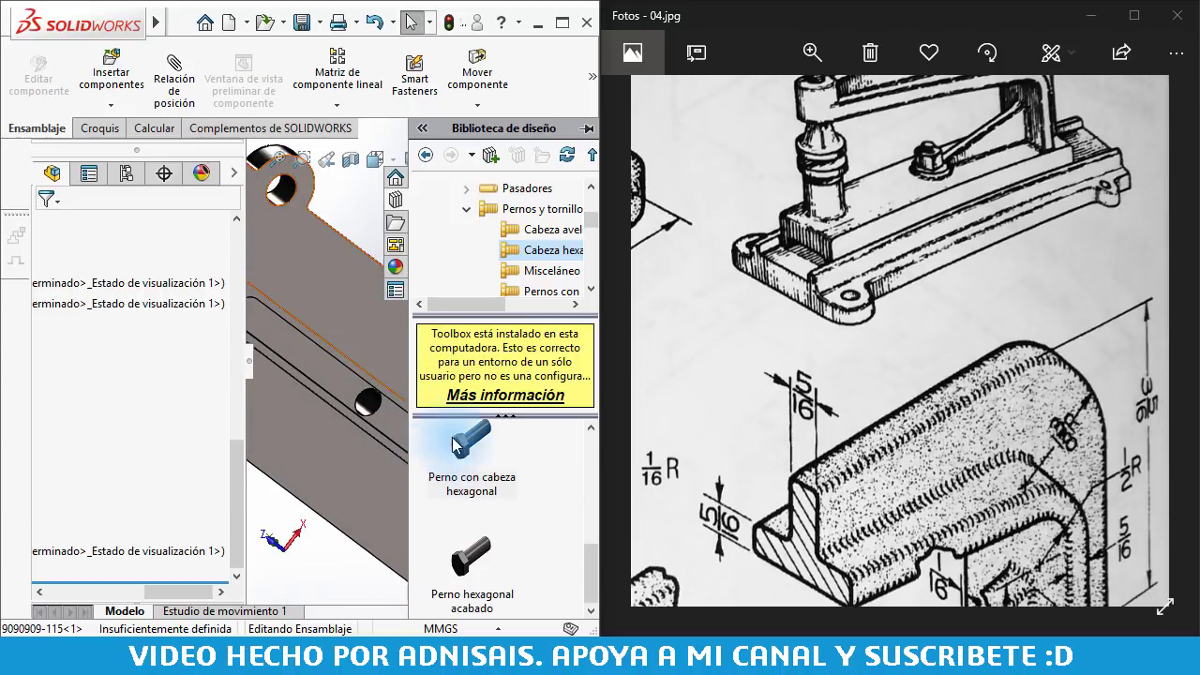
drag(462, 451, 372, 403)
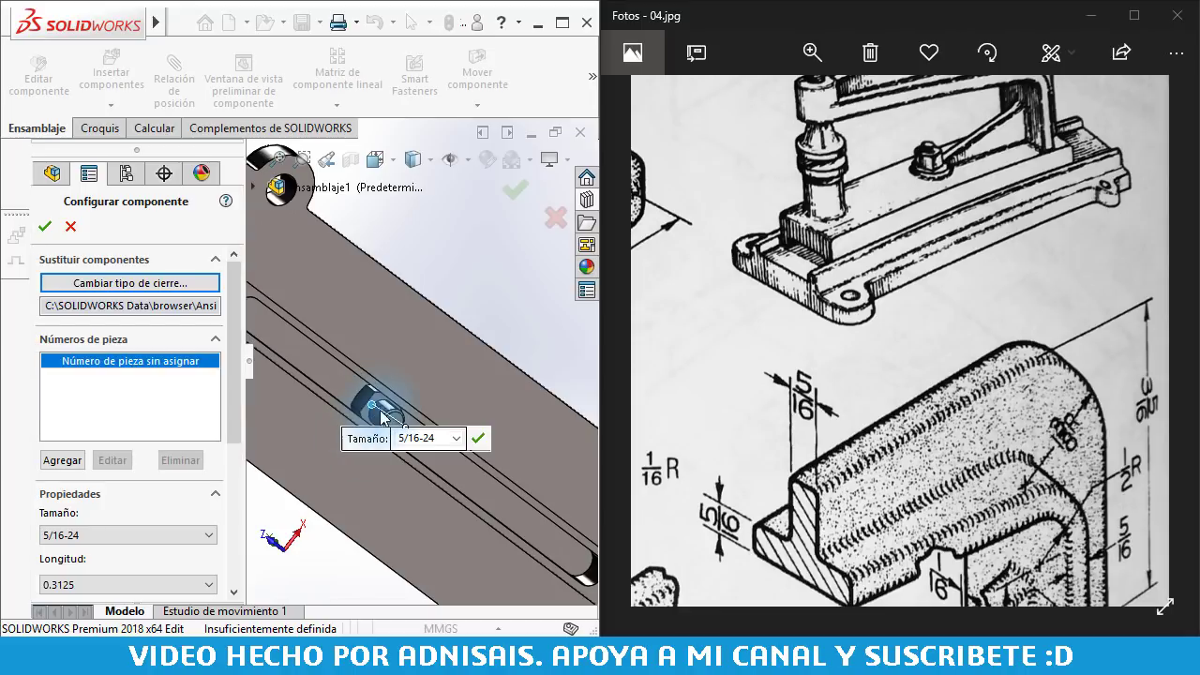
- Change the bolt's Tamaño from 5/16-24 to 5/16-18
scroll(382, 416, down, 5)
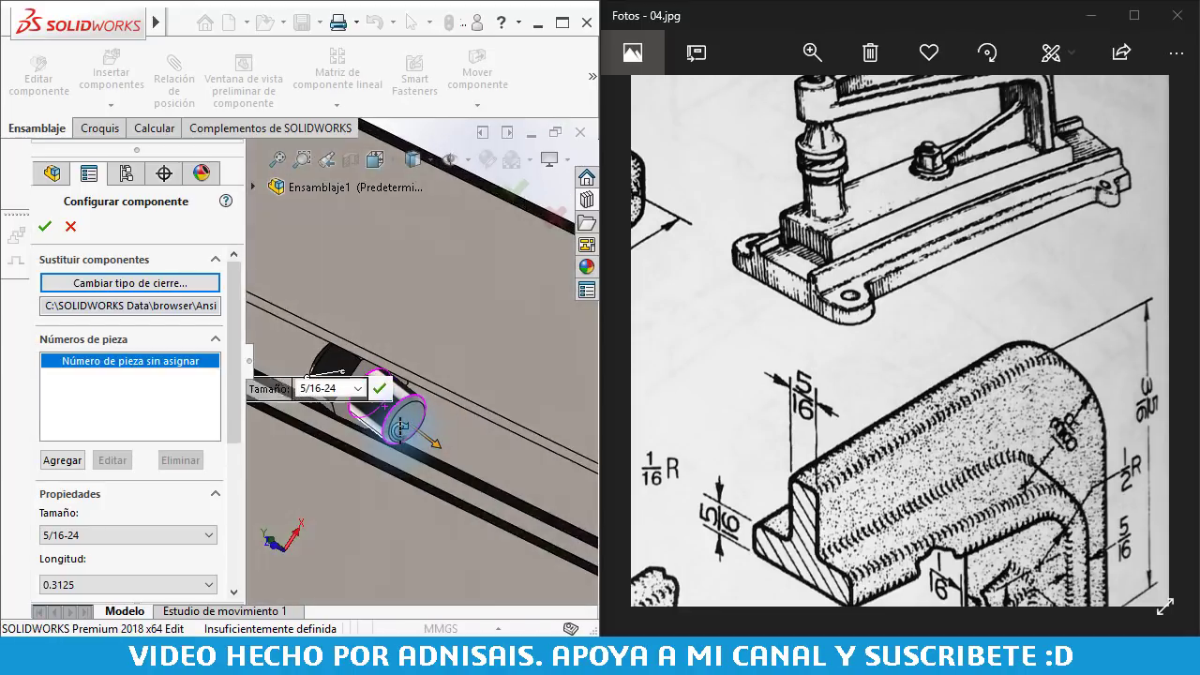
click(358, 388)
click(329, 405)
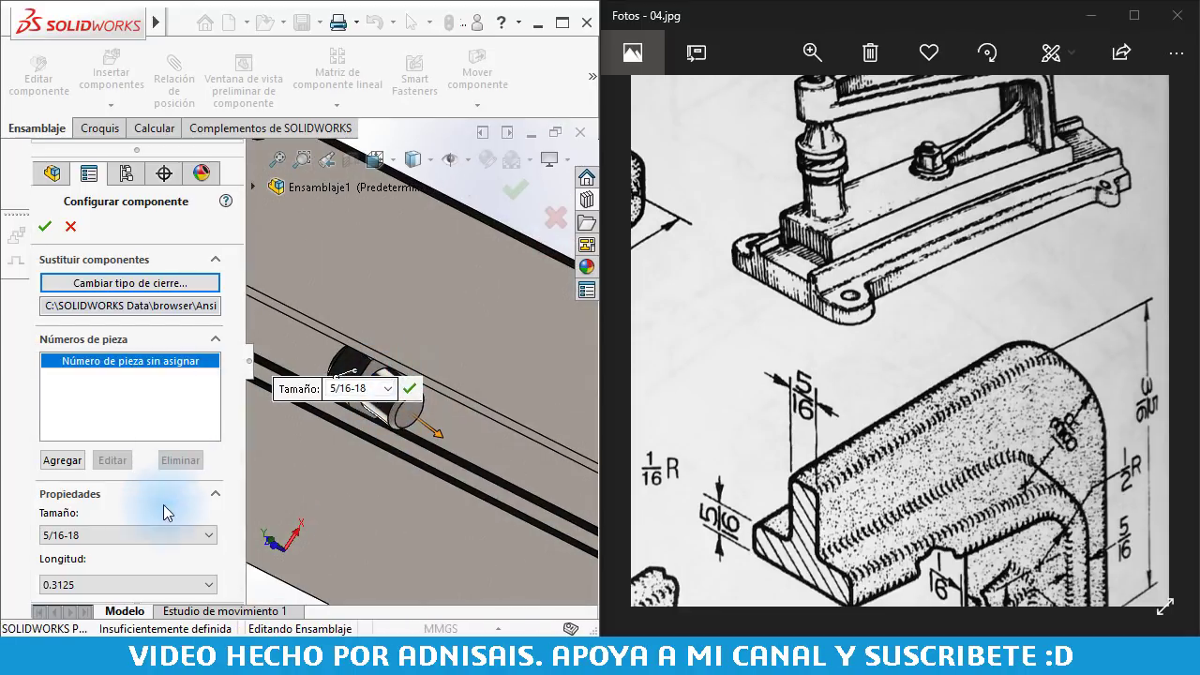
drag(702, 491, 718, 255)
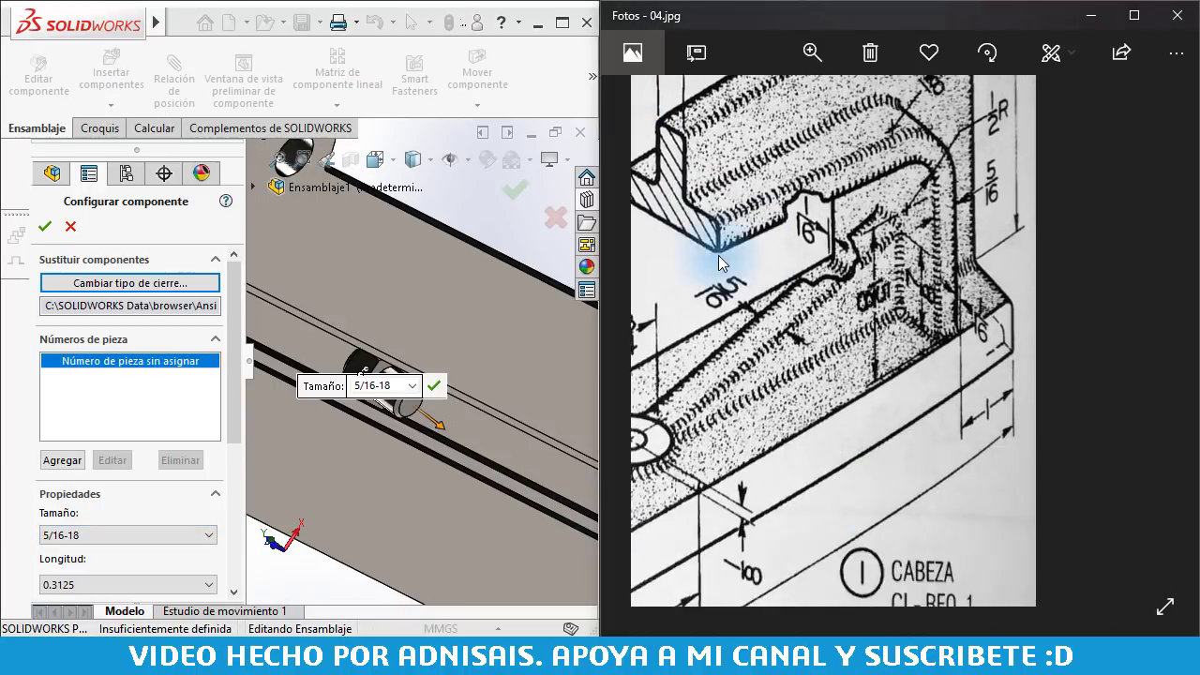
scroll(750, 225, down, 2)
scroll(877, 433, up, 2)
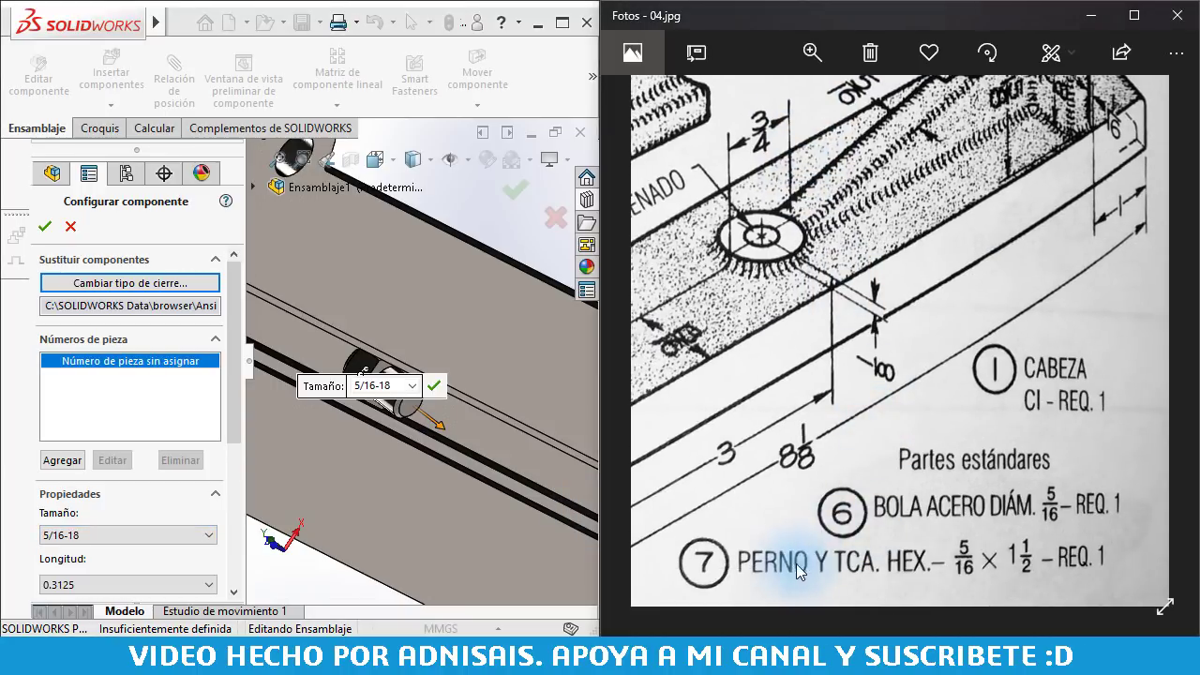
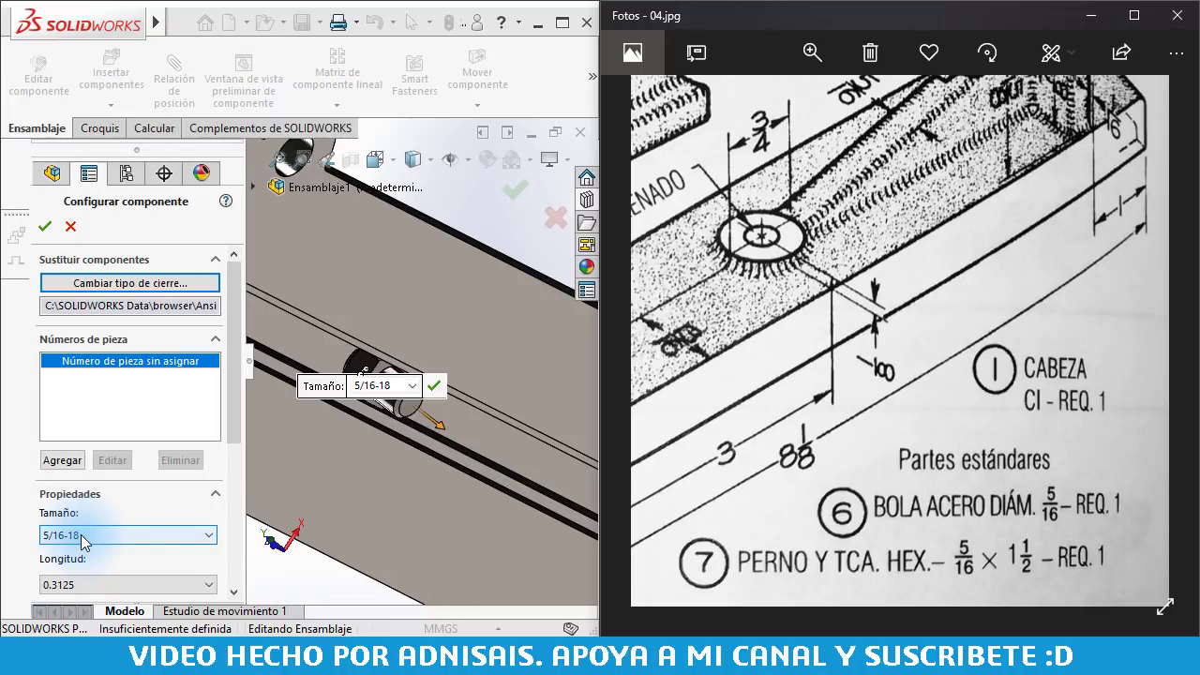
- Set the 5/16-18 toolbox bolt to length 1.5 with 0.875 thread, then finish inserting it
drag(228, 401, 229, 481)
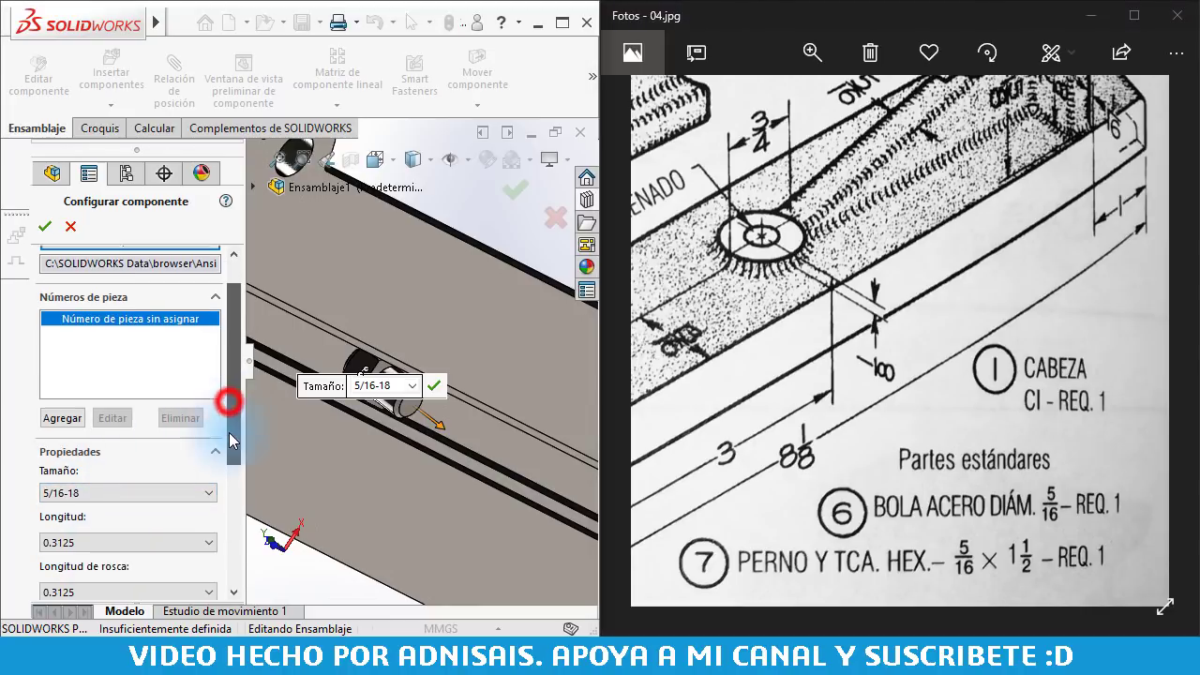
scroll(130, 415, down, 2)
click(83, 418)
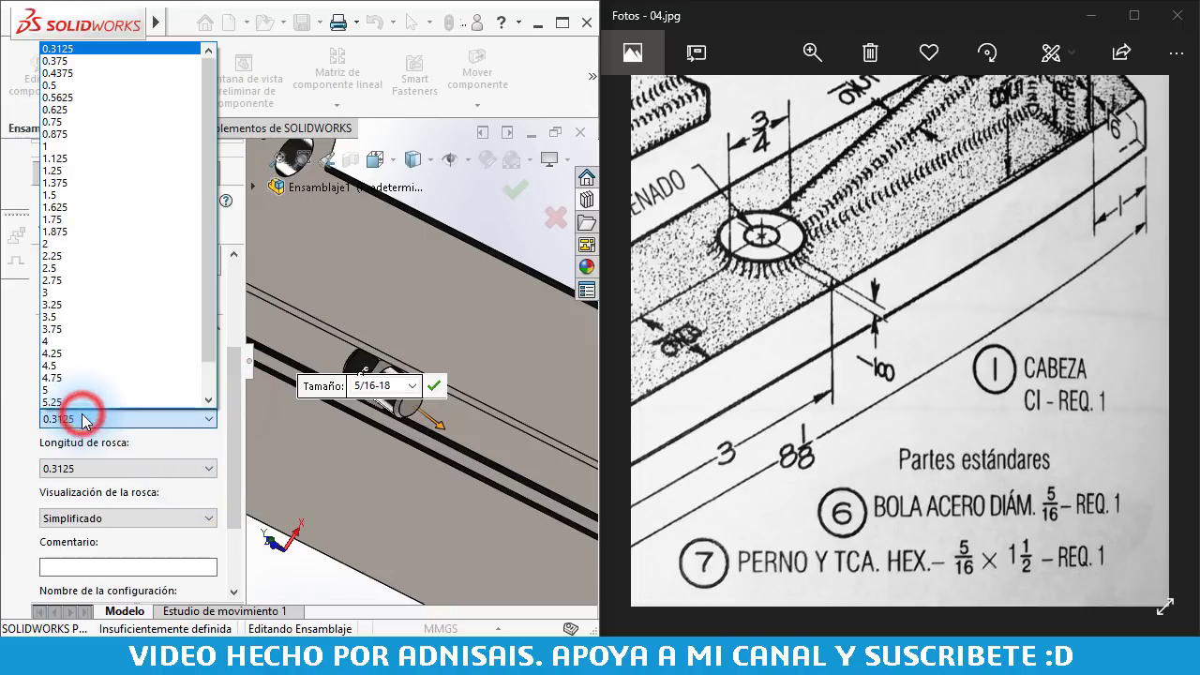
click(81, 195)
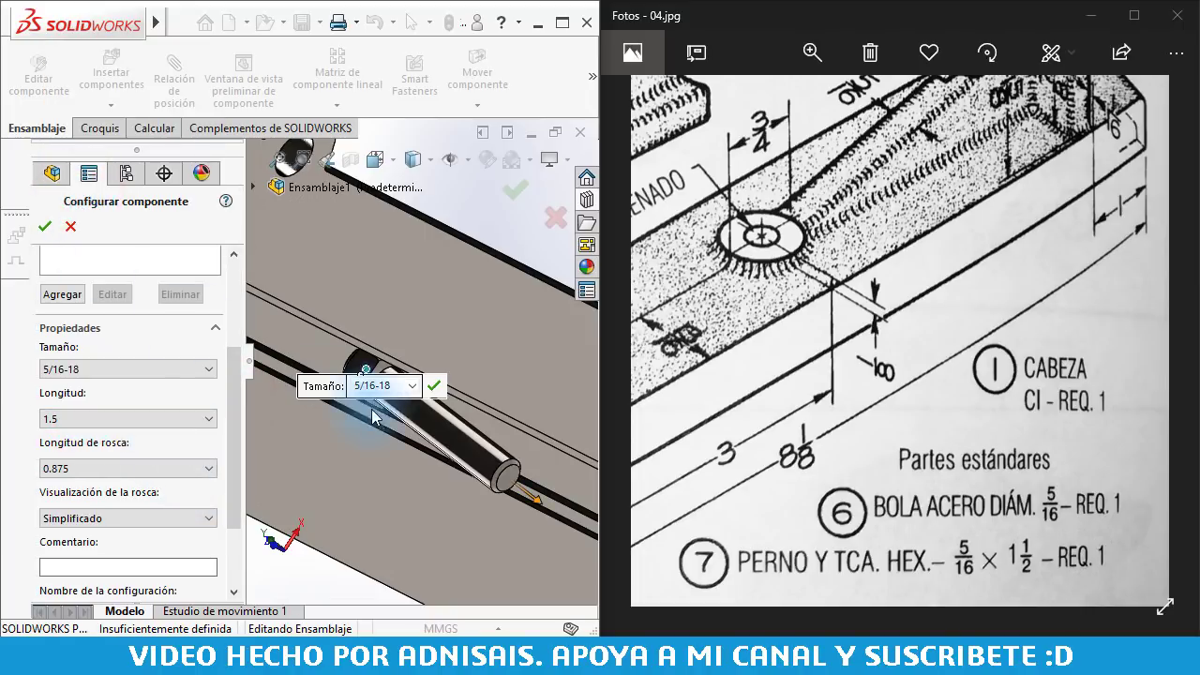
click(54, 229)
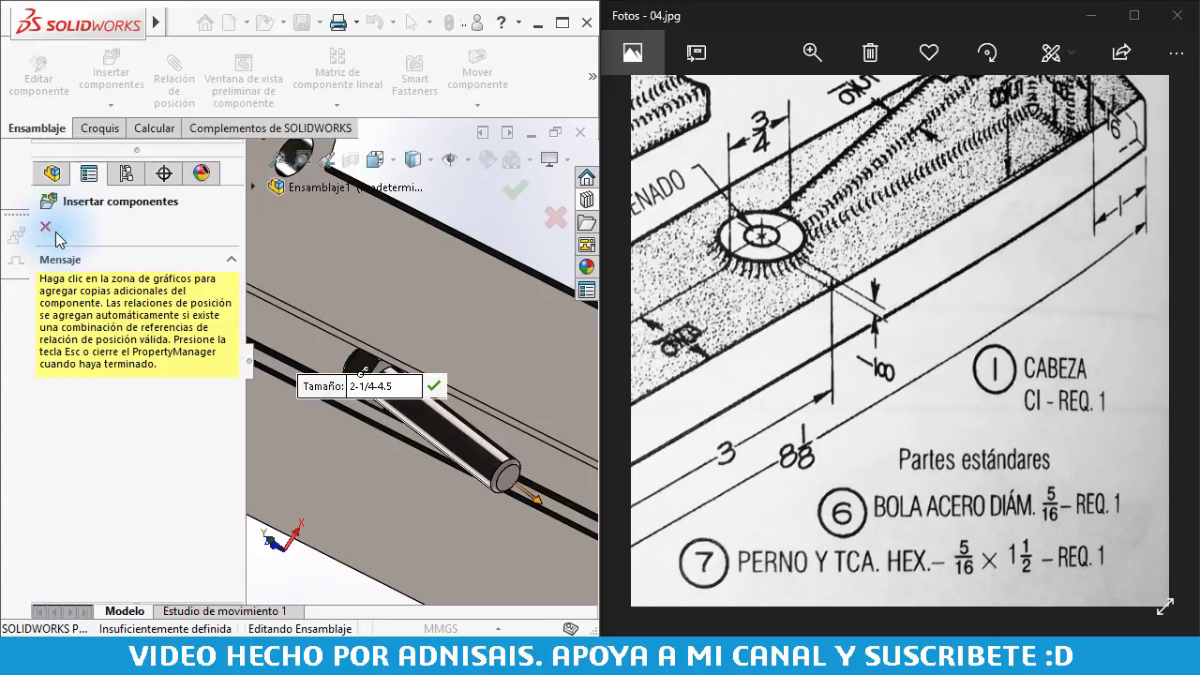
key(Escape)
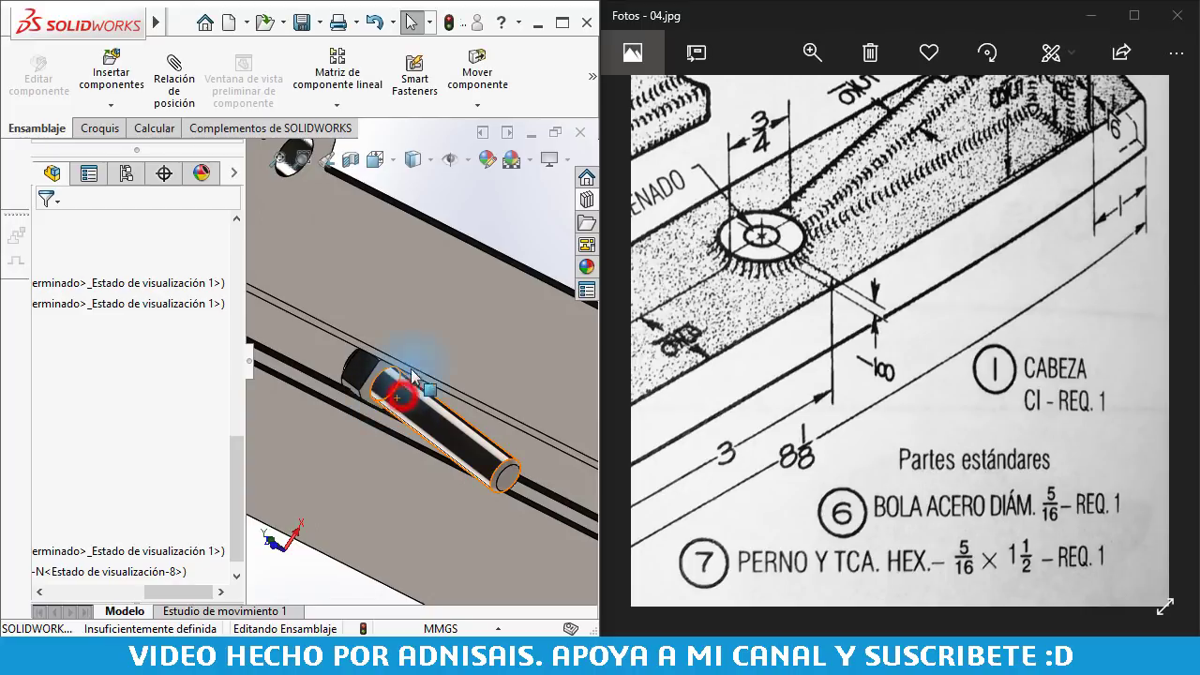
- Drag the hex bolt along the slot to expose its head
click(405, 398)
drag(390, 271, 460, 265)
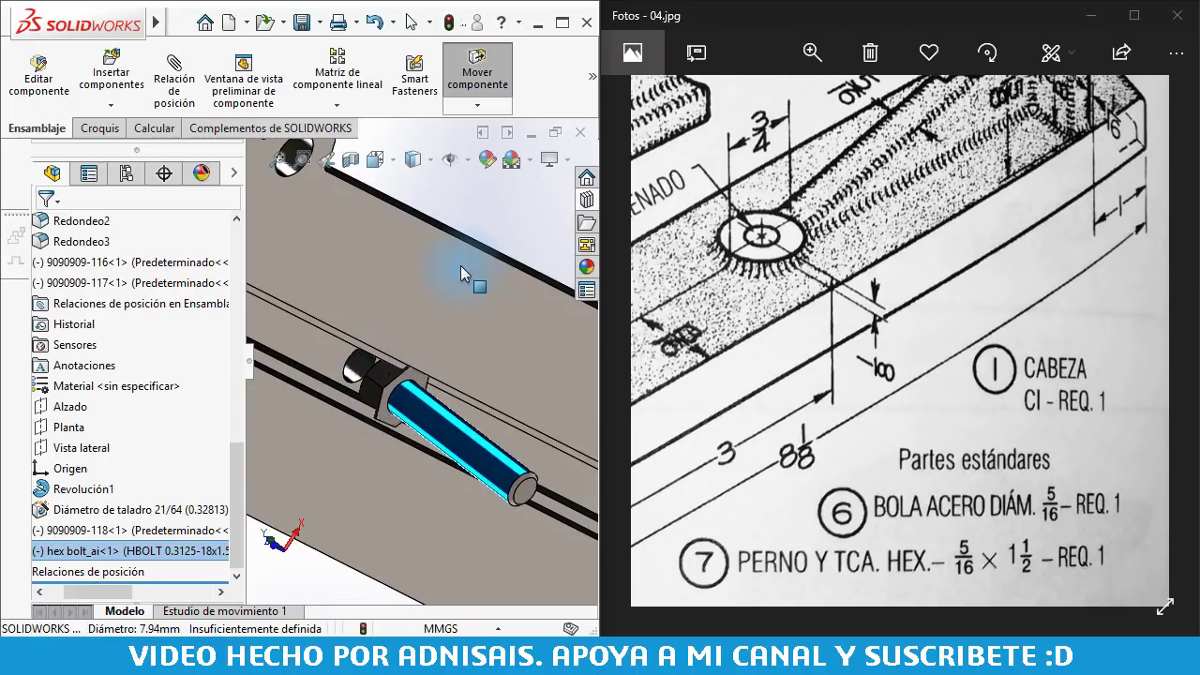
key(Escape)
drag(433, 441, 405, 443)
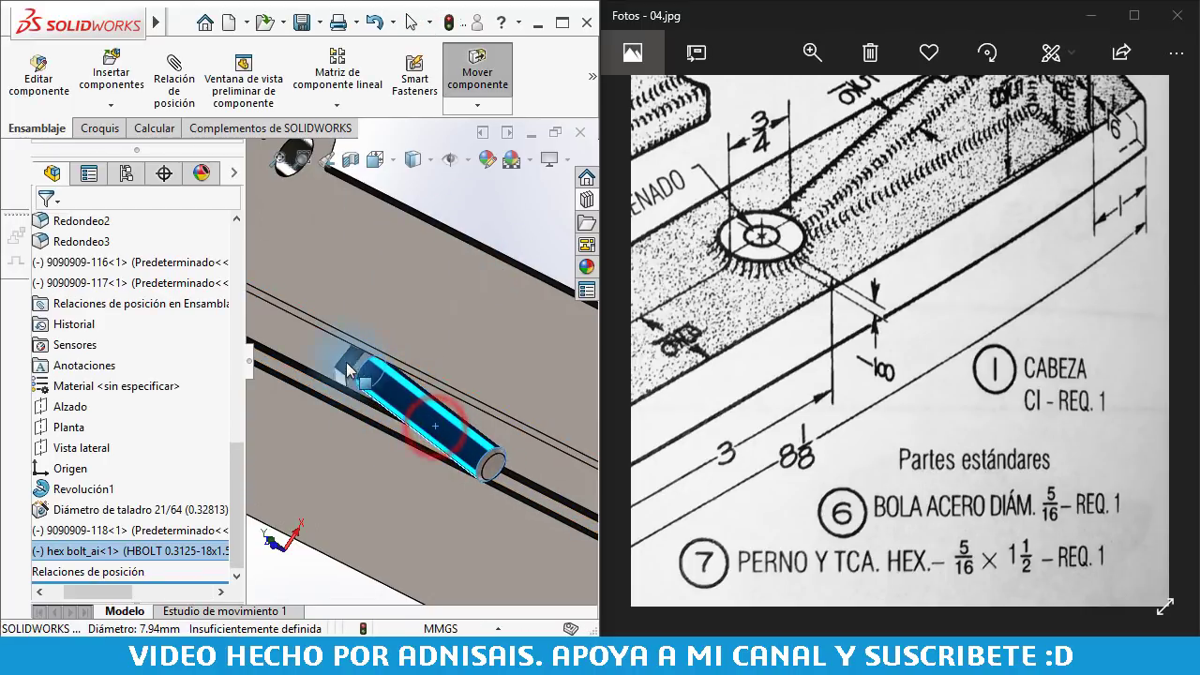
key(Escape)
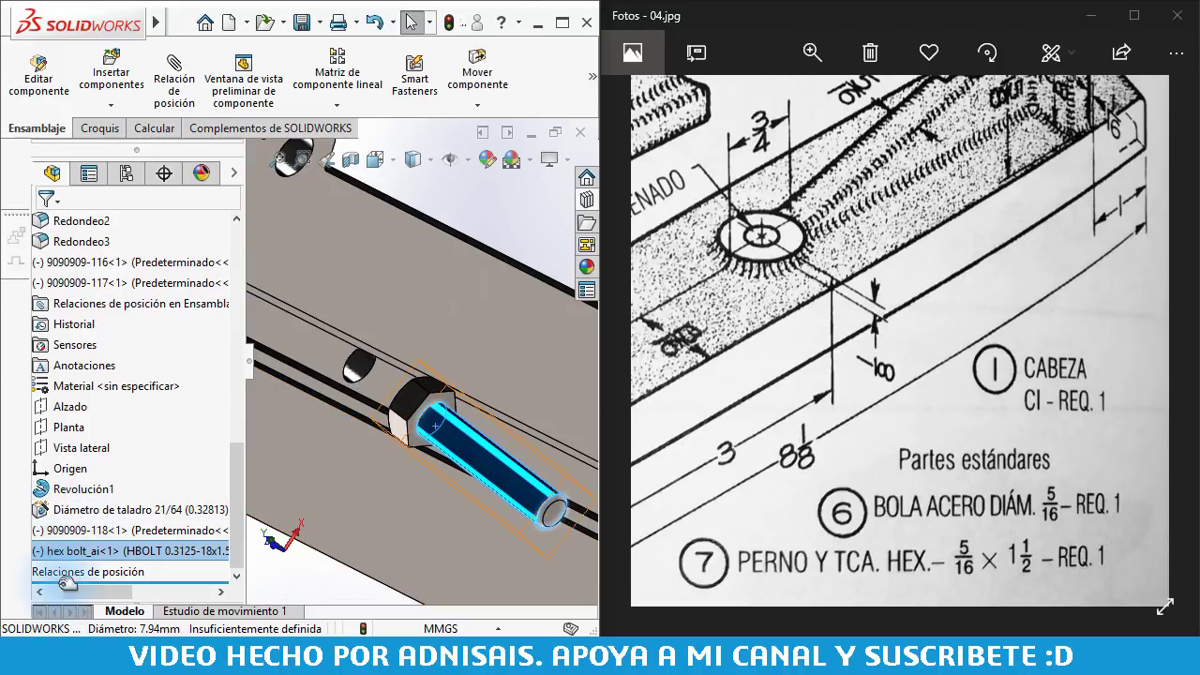
- Flip the Concéntrica4 mate's alignment so the bolt points the opposite way
drag(70, 593, 35, 577)
click(42, 569)
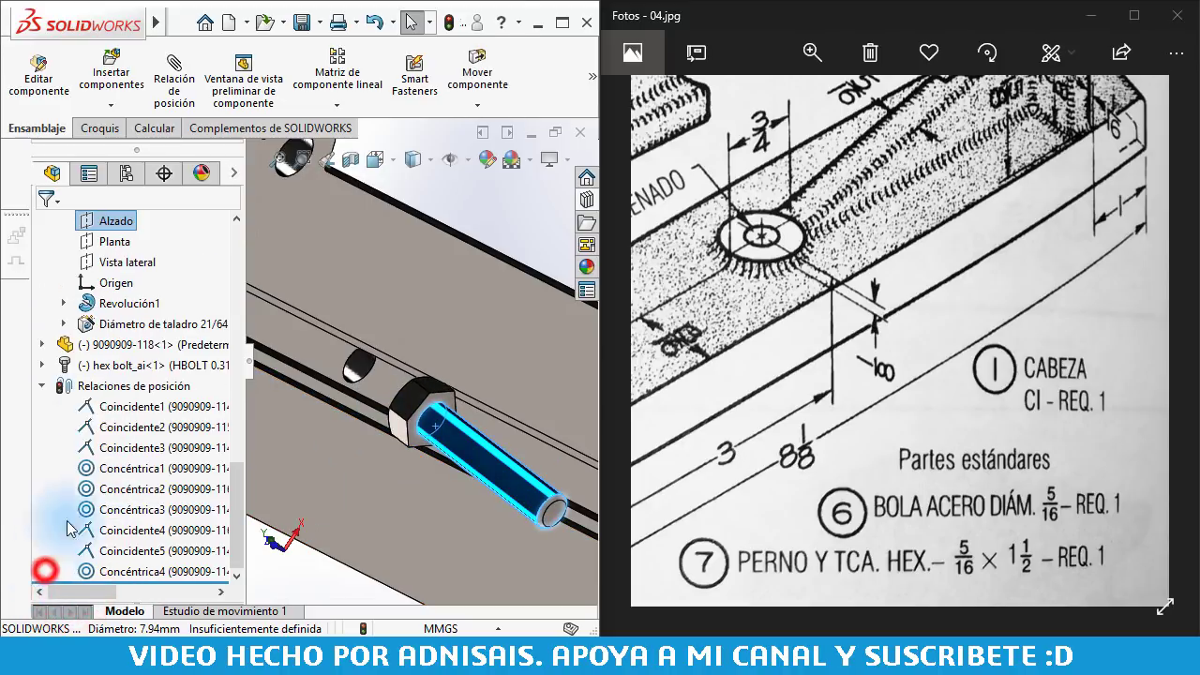
click(119, 571)
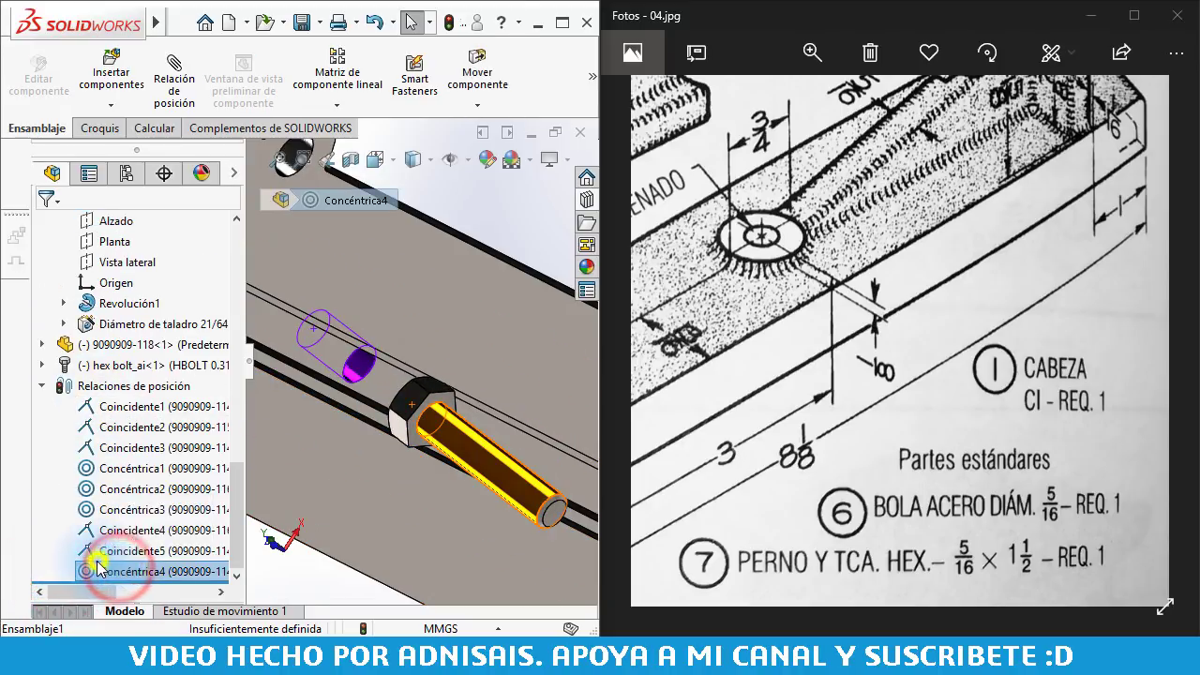
right_click(98, 569)
click(155, 368)
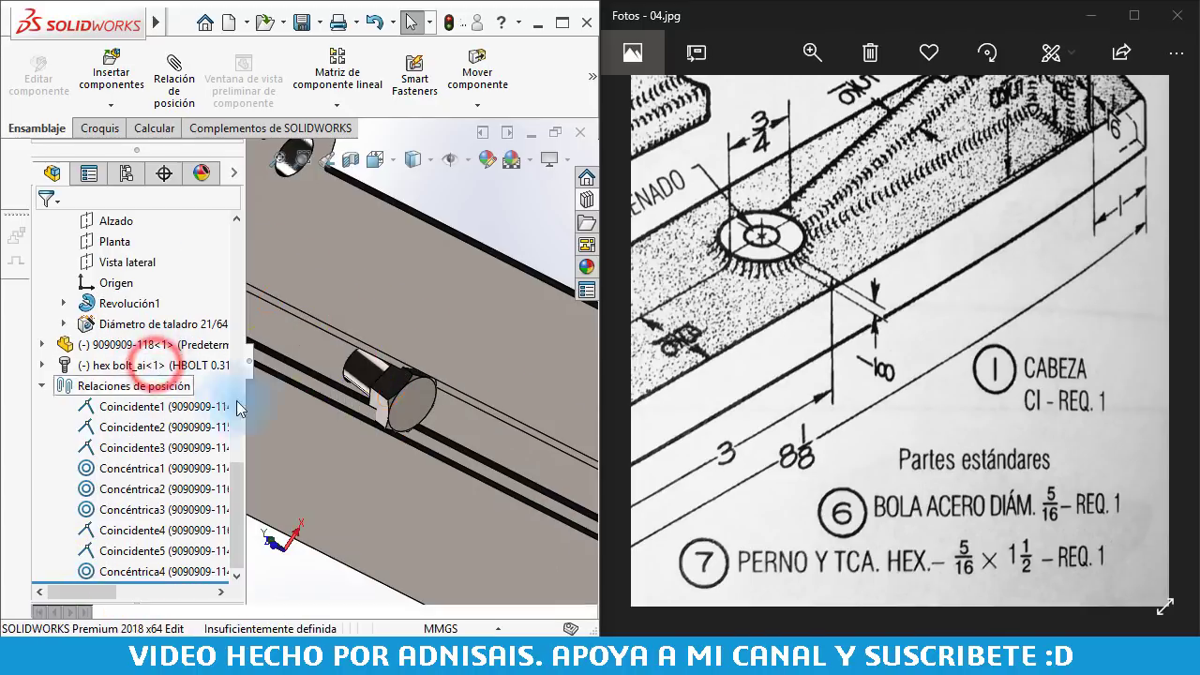
click(403, 398)
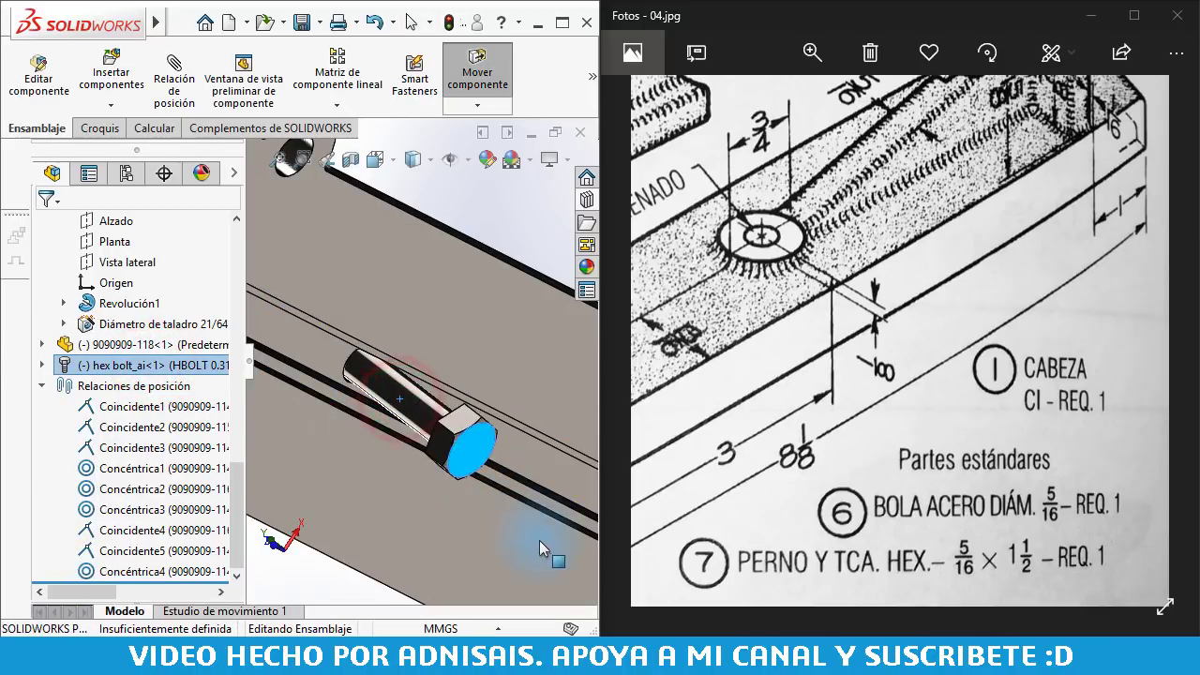
mouse_move(540, 544)
middle_down()
mouse_move(370, 361)
mouse_move(482, 446)
middle_up()
click(334, 343)
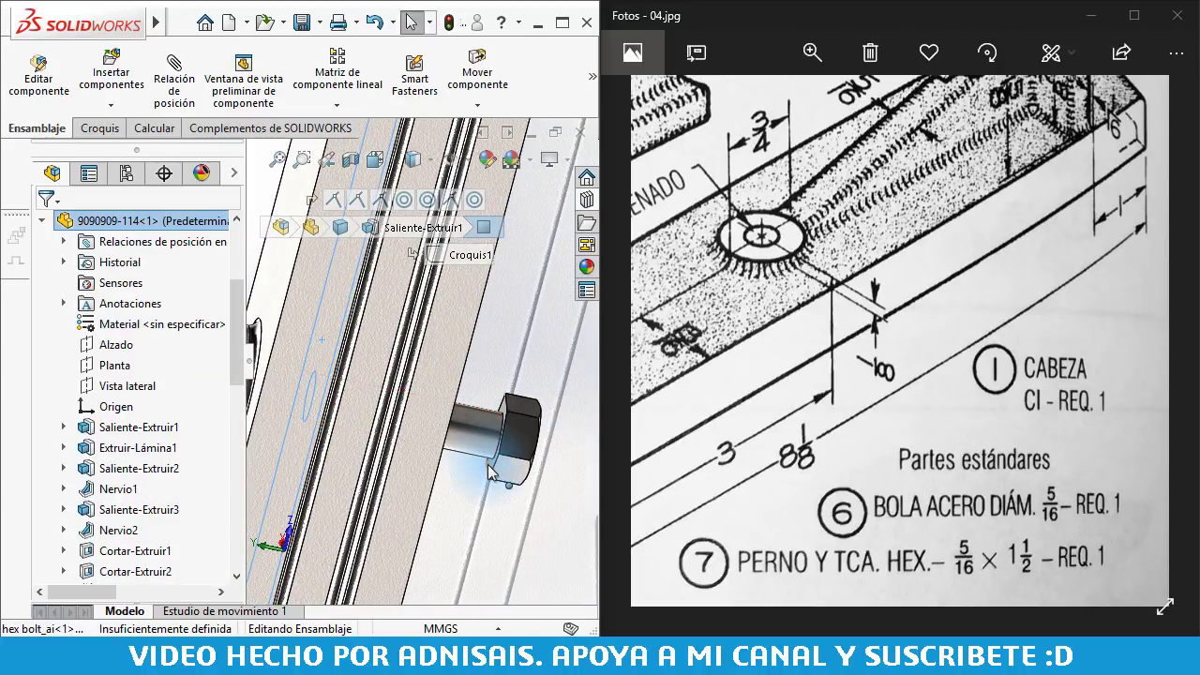
- Add a Coincidente mate between the hex bolt face and the rail's side face
scroll(491, 471, down, 3)
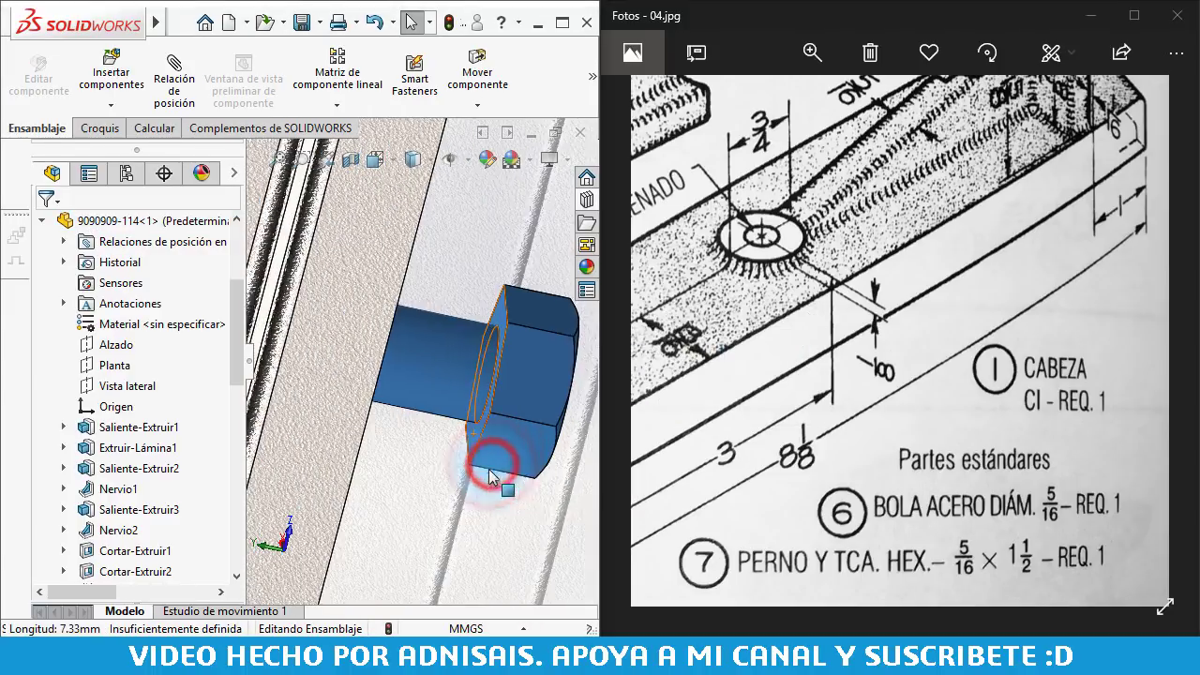
scroll(464, 443, down, 2)
right_click(461, 415)
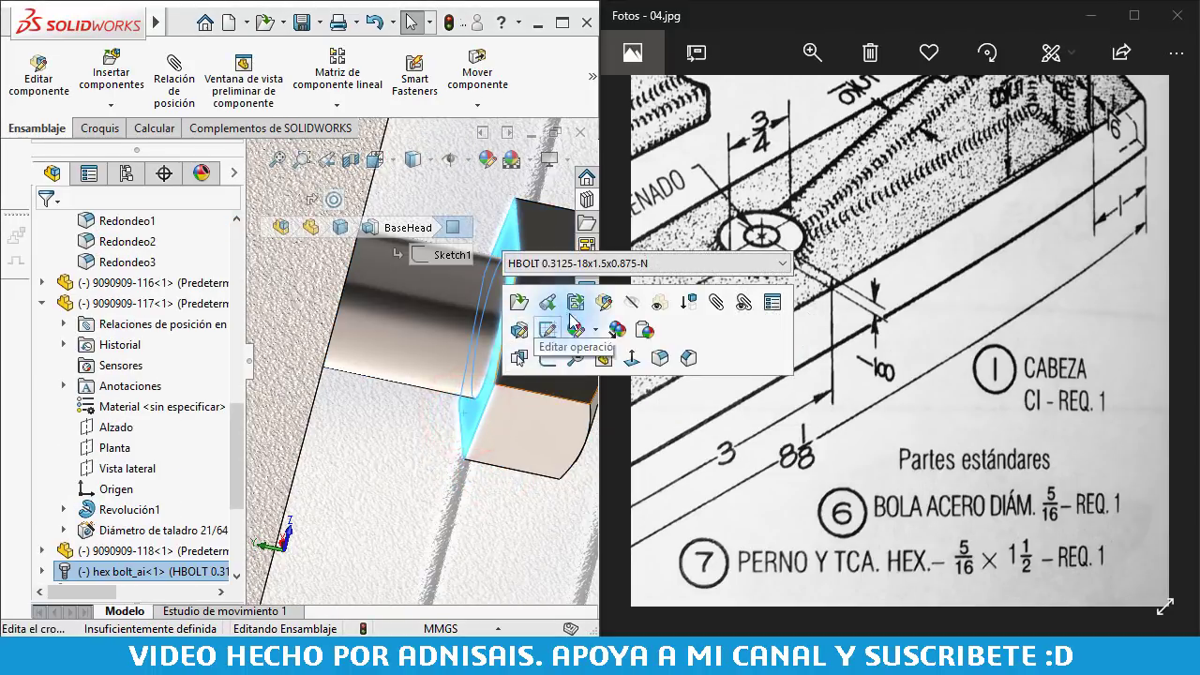
scroll(411, 352, up, 5)
middle_drag(411, 352, 298, 336)
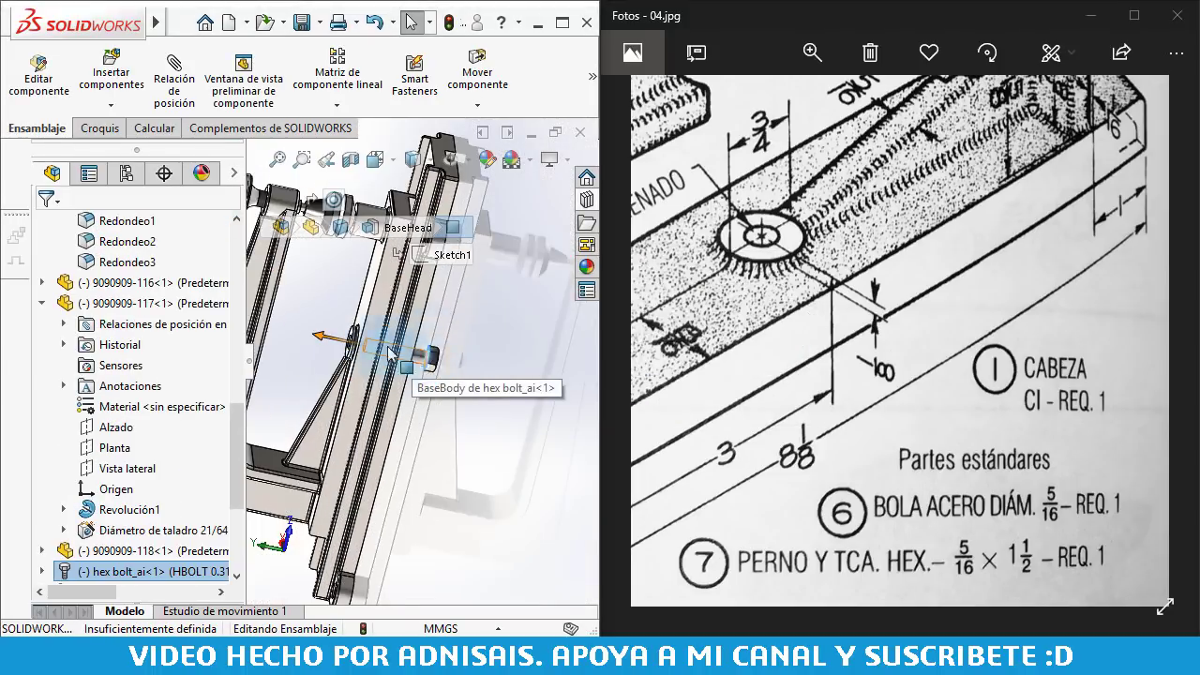
scroll(348, 340, down, 2)
scroll(348, 345, down, 3)
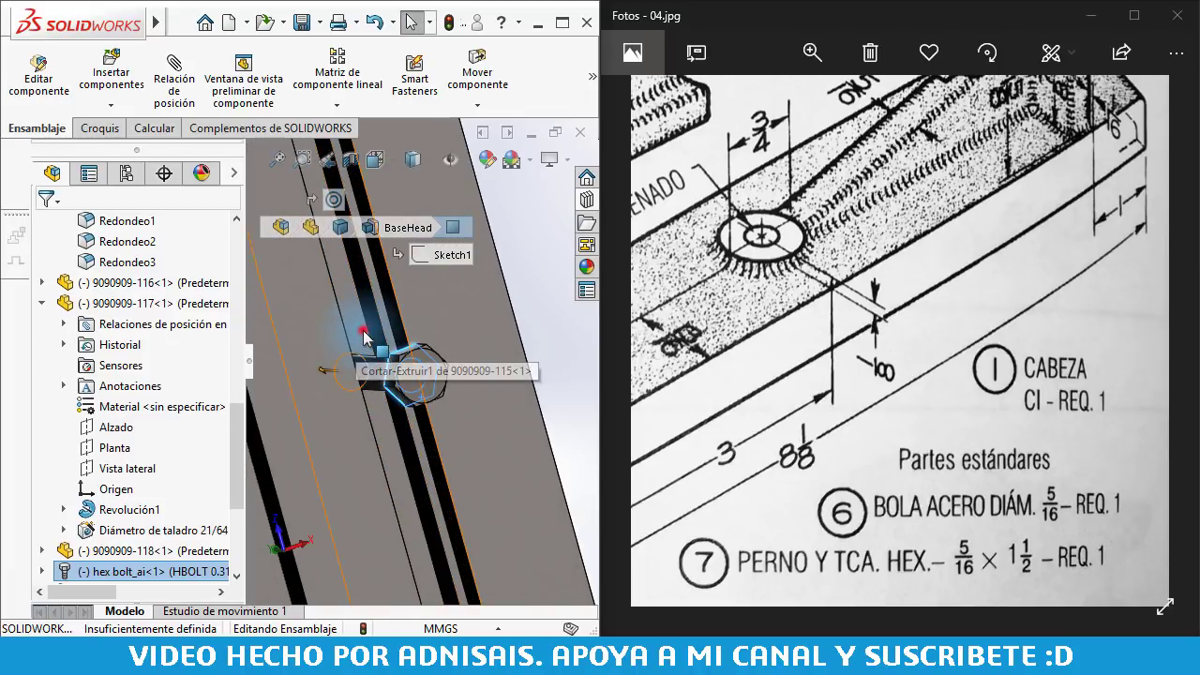
click(365, 338)
click(417, 315)
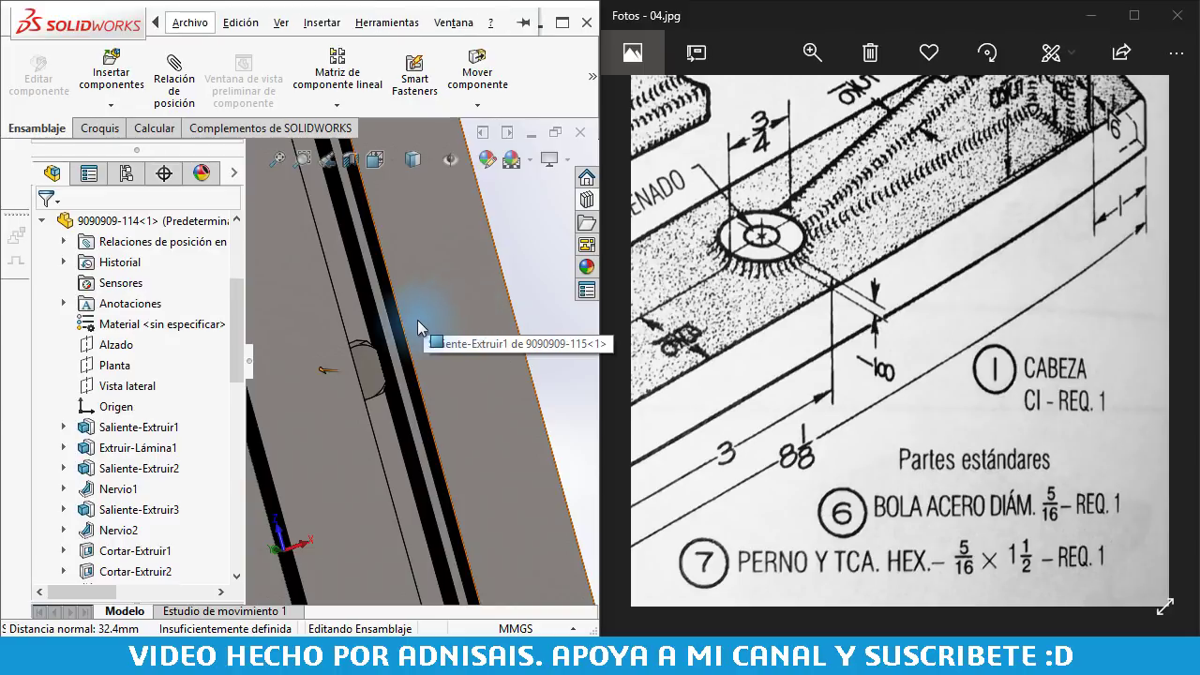
click(497, 305)
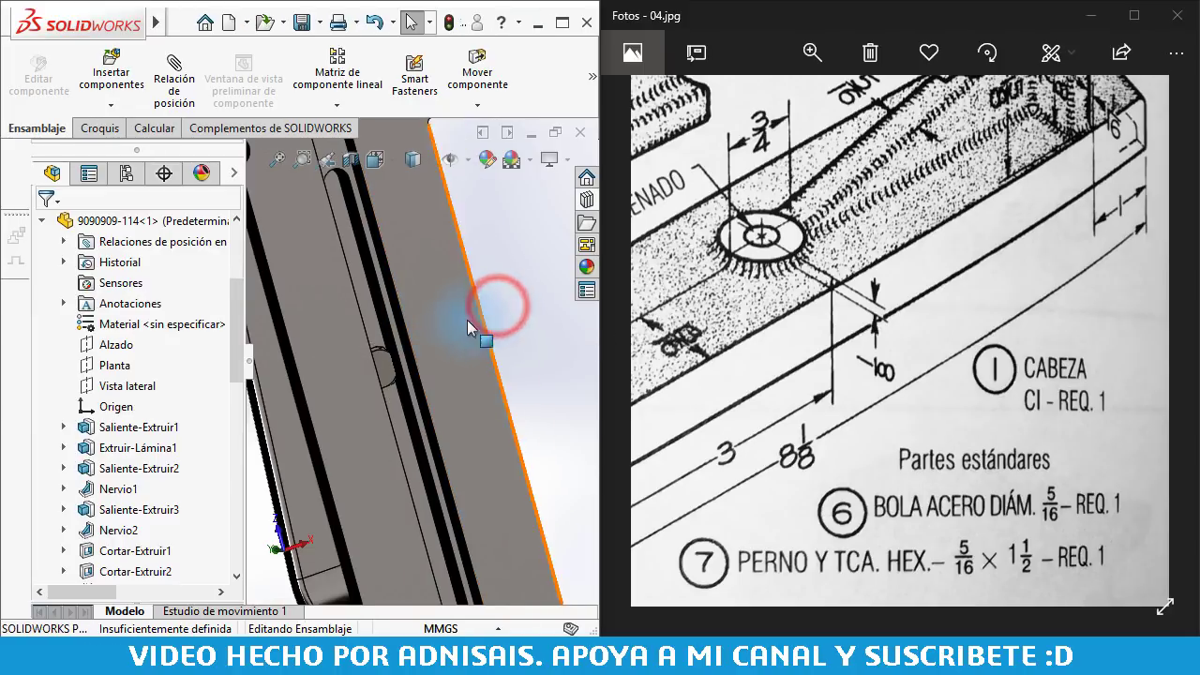
scroll(441, 309, up, 5)
mouse_move(390, 373)
middle_down()
mouse_move(406, 411)
mouse_move(393, 384)
middle_up()
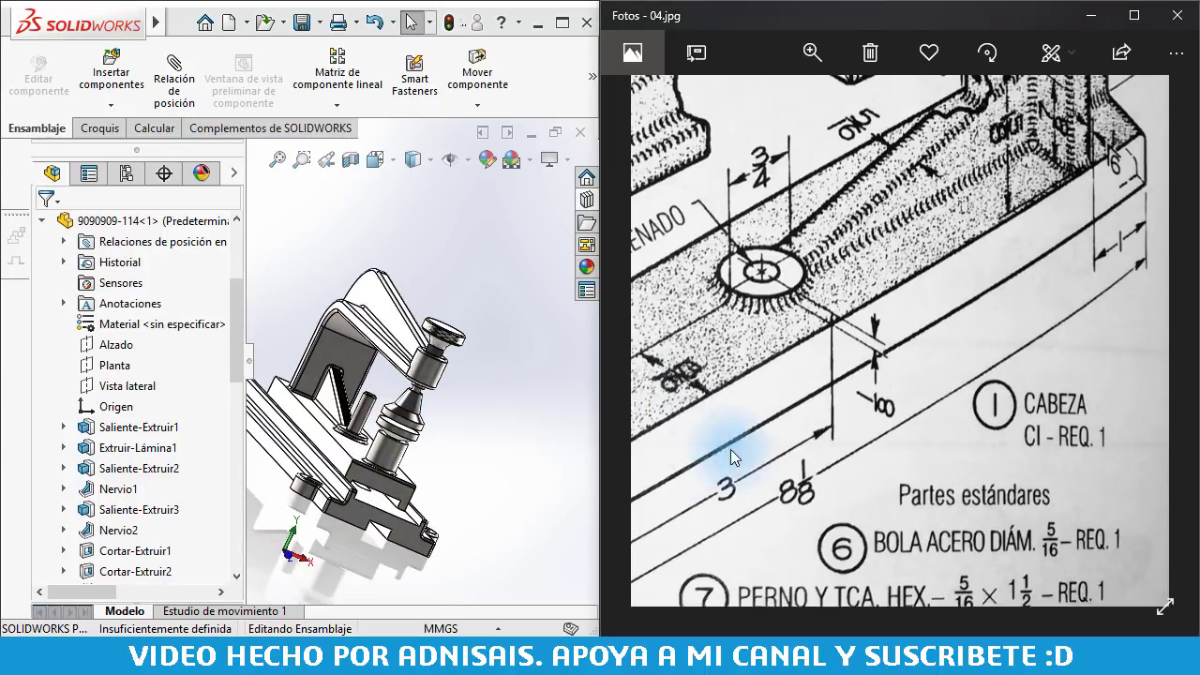
- Open Coincidente6, the rail-face-to-bolt-face mate, for editing from Relaciones de posición
mouse_move(722, 441)
mouse_down()
mouse_move(926, 450)
mouse_move(836, 385)
mouse_move(893, 374)
mouse_up()
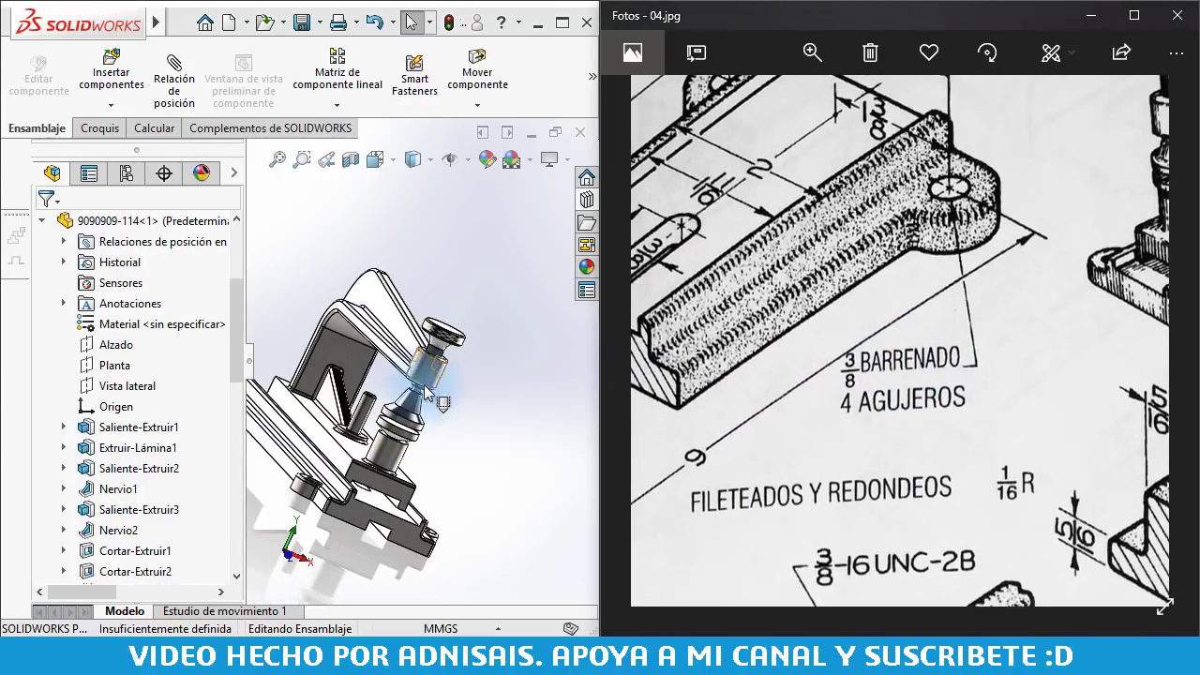
middle_drag(362, 388, 458, 332)
mouse_move(439, 457)
middle_down()
mouse_move(447, 394)
mouse_move(415, 353)
mouse_move(421, 322)
mouse_move(415, 348)
mouse_move(369, 369)
mouse_move(377, 375)
middle_up()
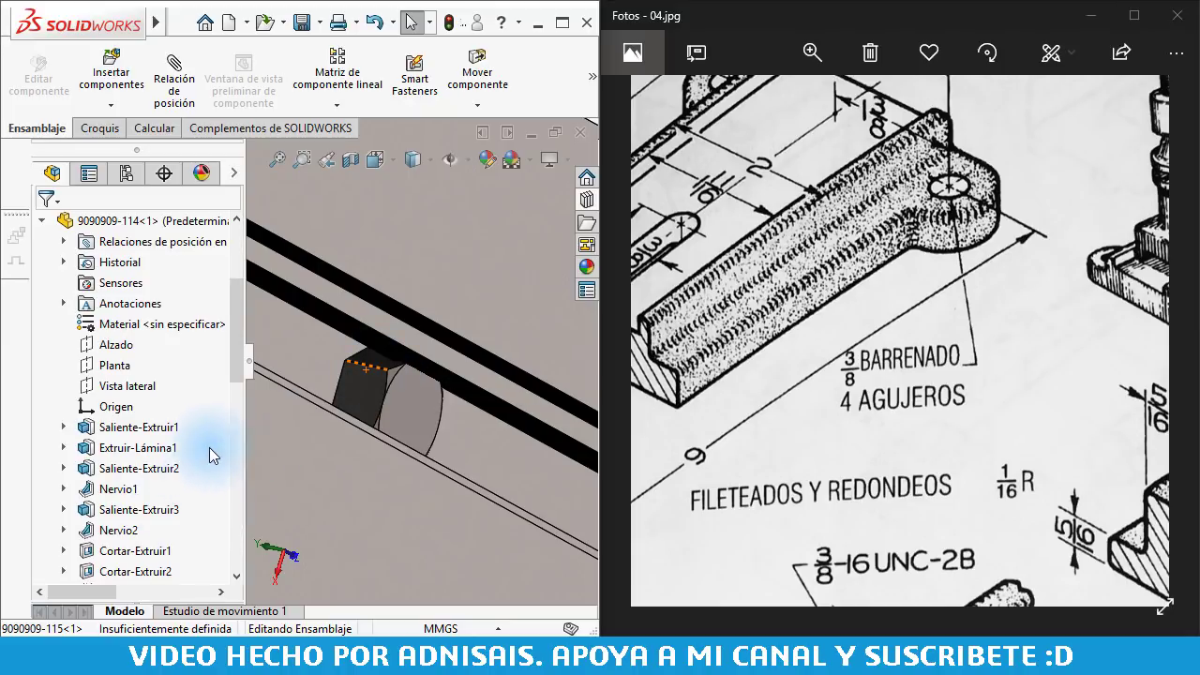
scroll(209, 460, down, 2)
scroll(202, 460, down, 4)
scroll(117, 430, down, 5)
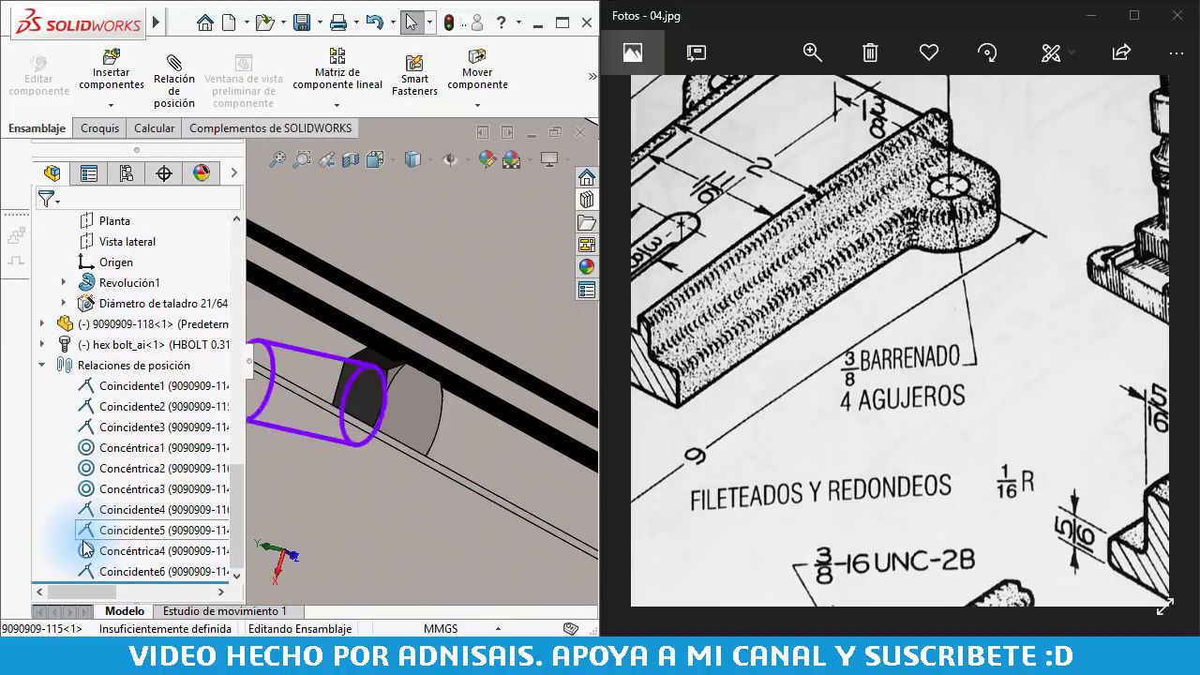
click(100, 570)
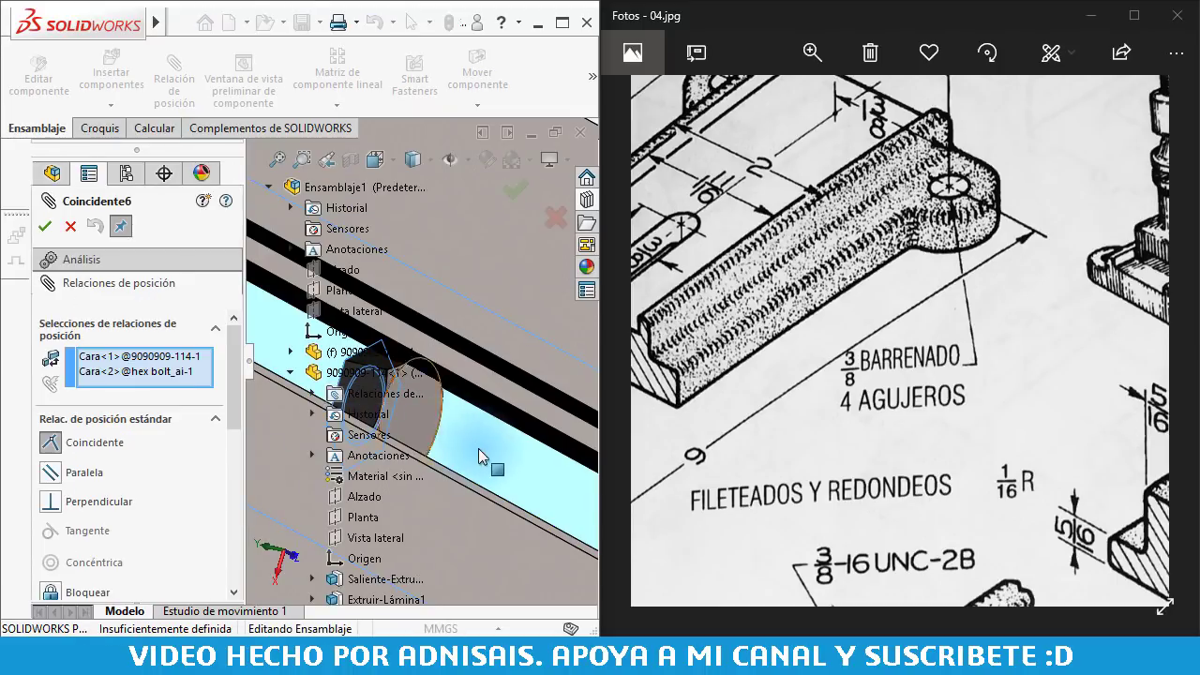
click(503, 435)
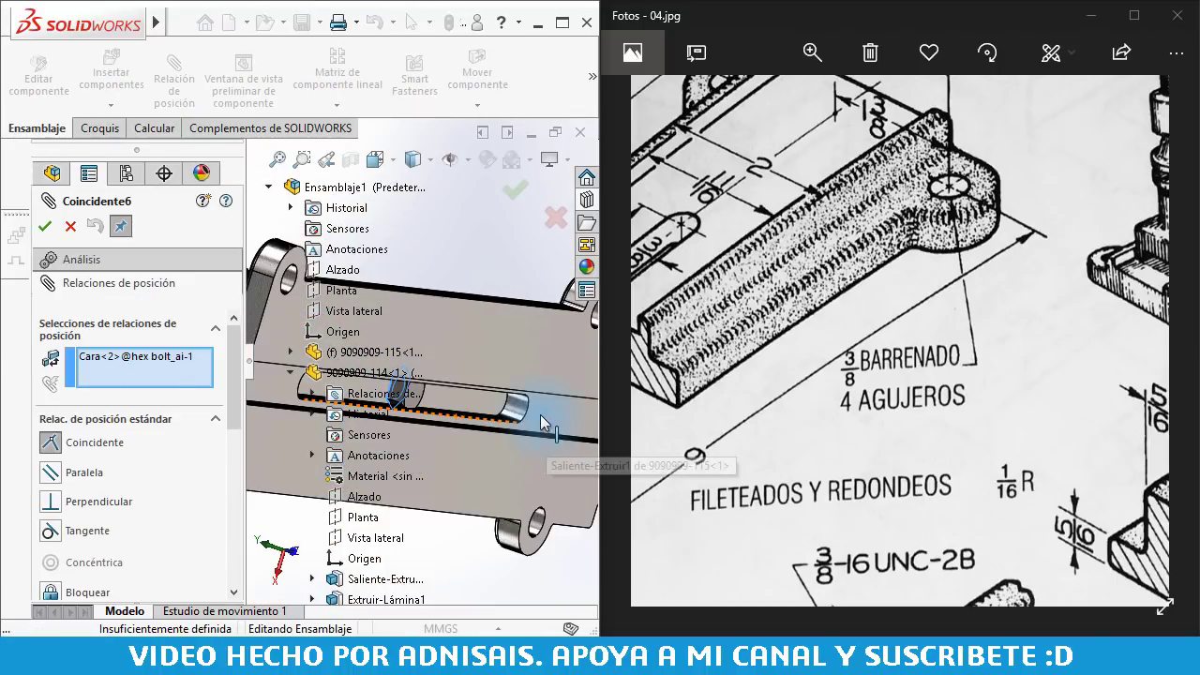
click(540, 421)
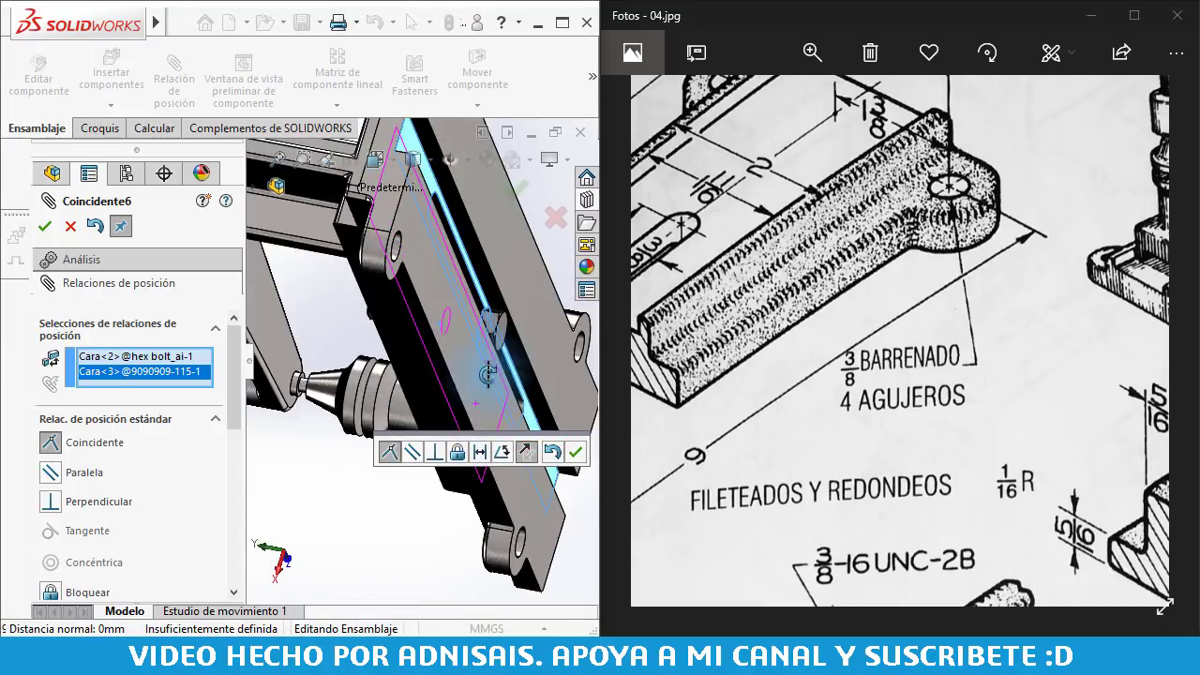
click(576, 454)
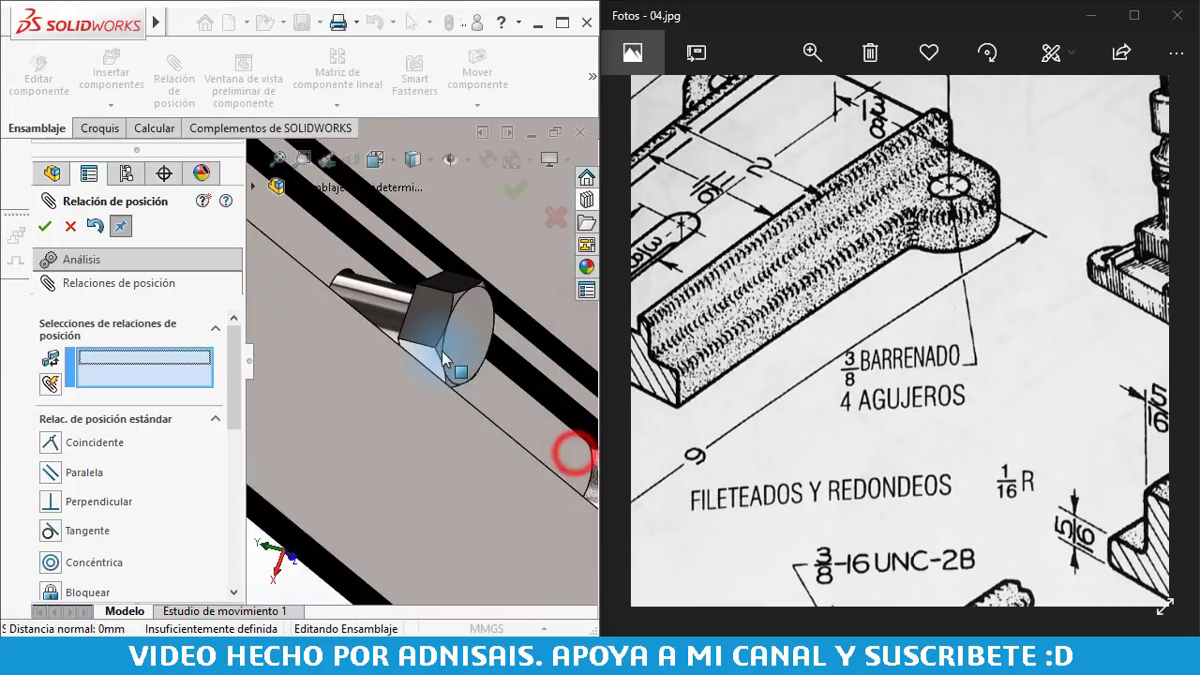
- Make a flat bolt-head face parallel to the base slot face (Paralelo1)
mouse_move(410, 359)
middle_down()
mouse_move(324, 315)
mouse_move(559, 341)
middle_up()
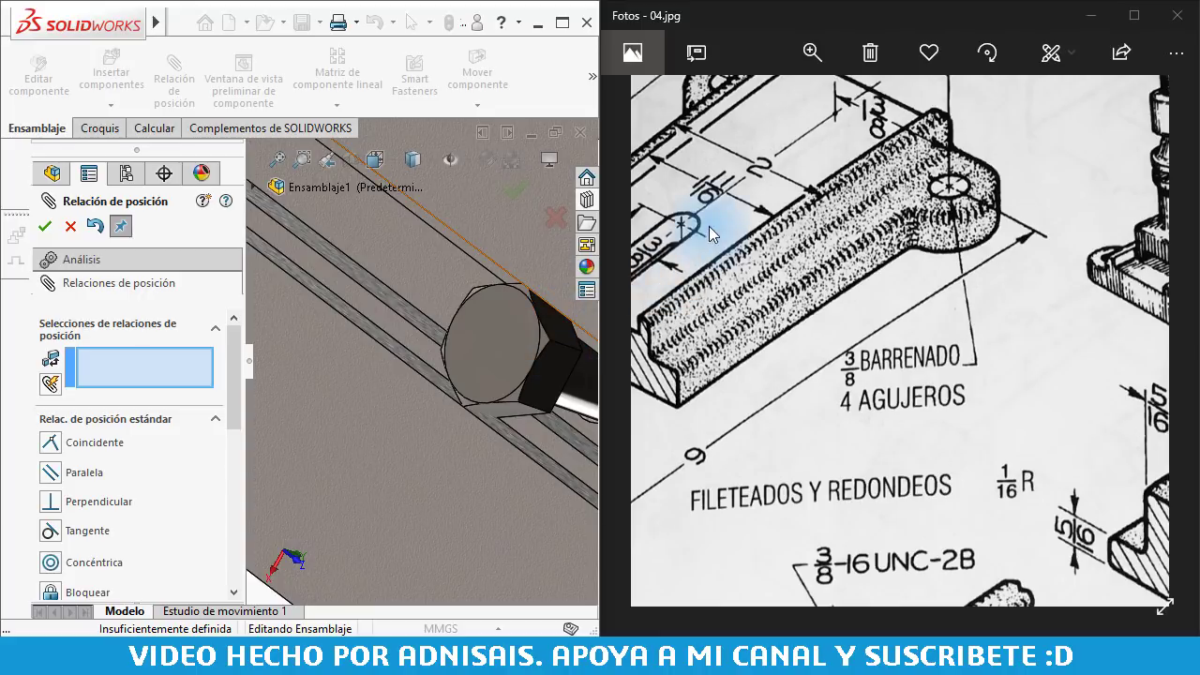
mouse_move(837, 401)
mouse_down()
mouse_move(1004, 408)
mouse_move(1007, 383)
mouse_move(827, 333)
mouse_move(713, 422)
mouse_move(663, 503)
mouse_up()
drag(972, 209, 944, 242)
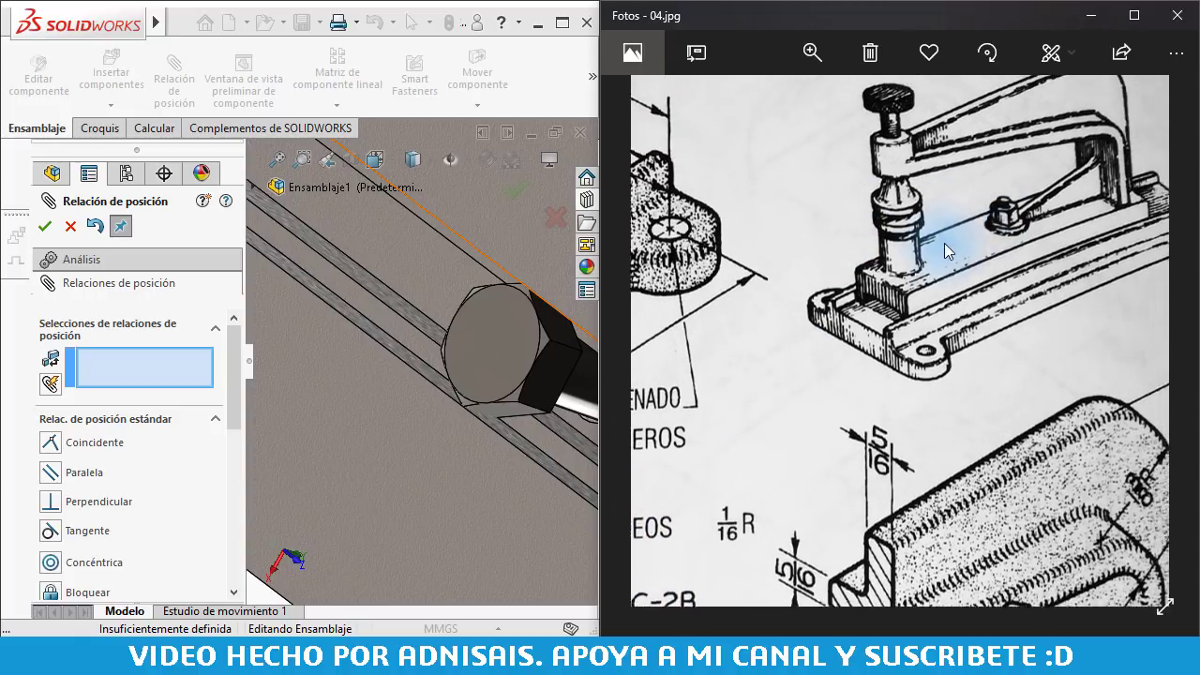
mouse_move(535, 339)
middle_down()
mouse_move(548, 334)
mouse_move(525, 310)
middle_up()
click(530, 326)
click(537, 345)
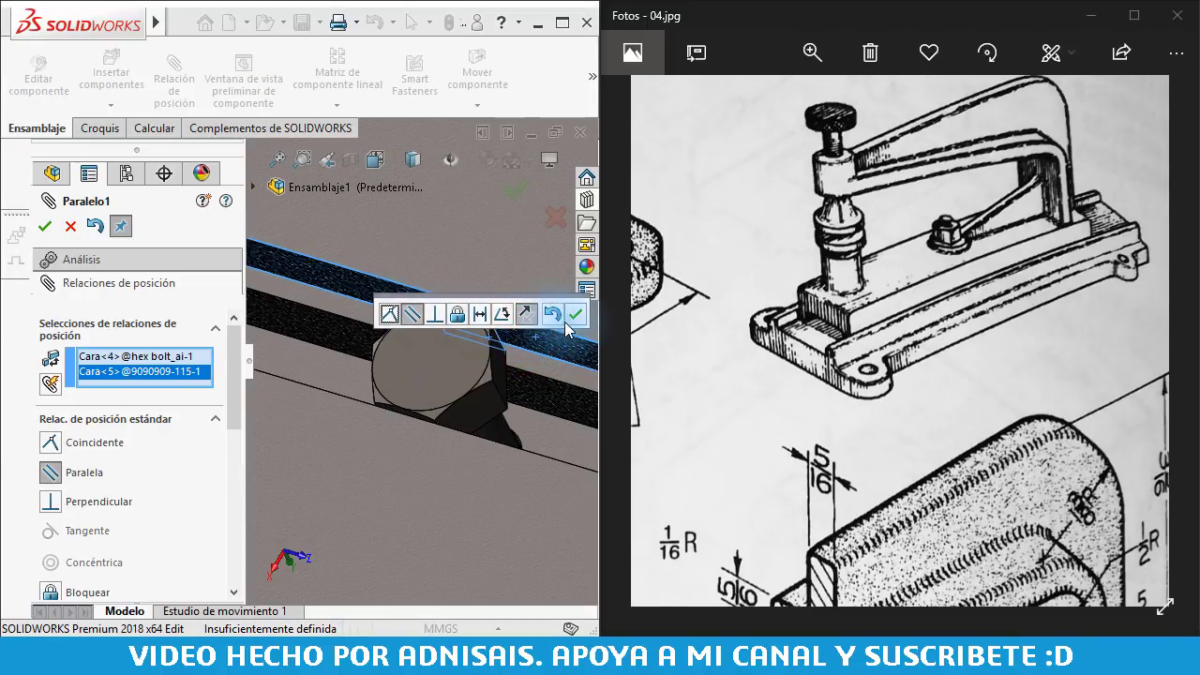
click(571, 316)
click(48, 227)
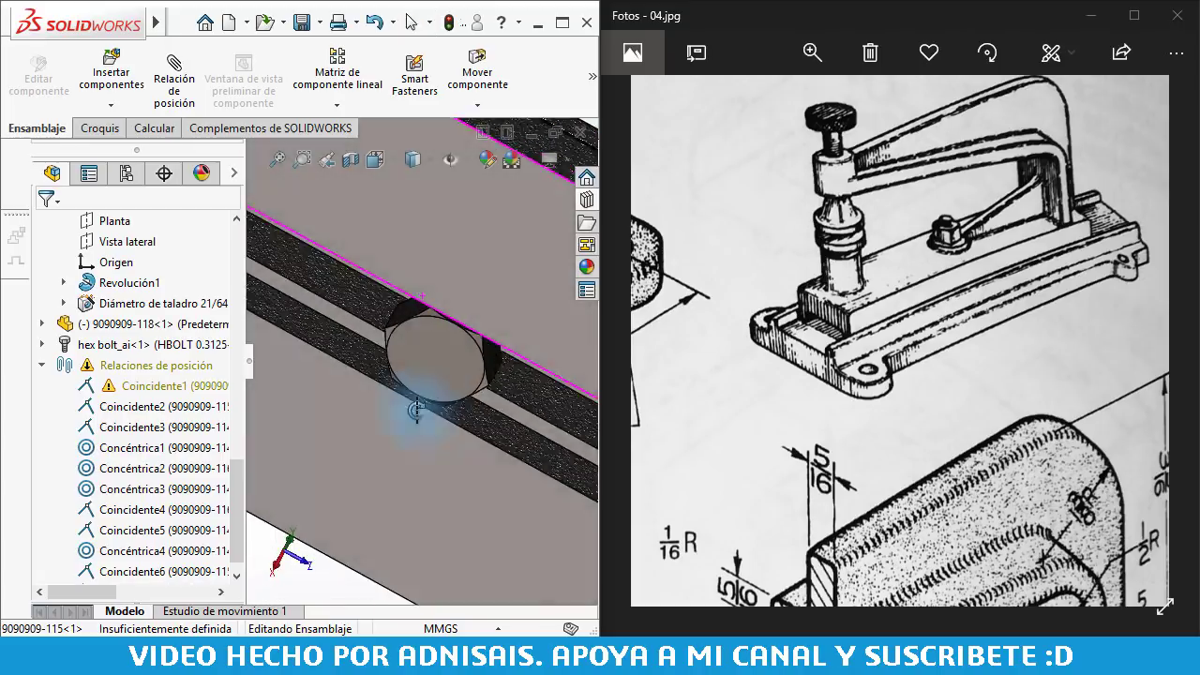
- Check the Coincidente1 mate warning, then return to an overall view of the slot
scroll(415, 406, down, 3)
middle_drag(416, 327, 329, 313)
scroll(109, 422, down, 1)
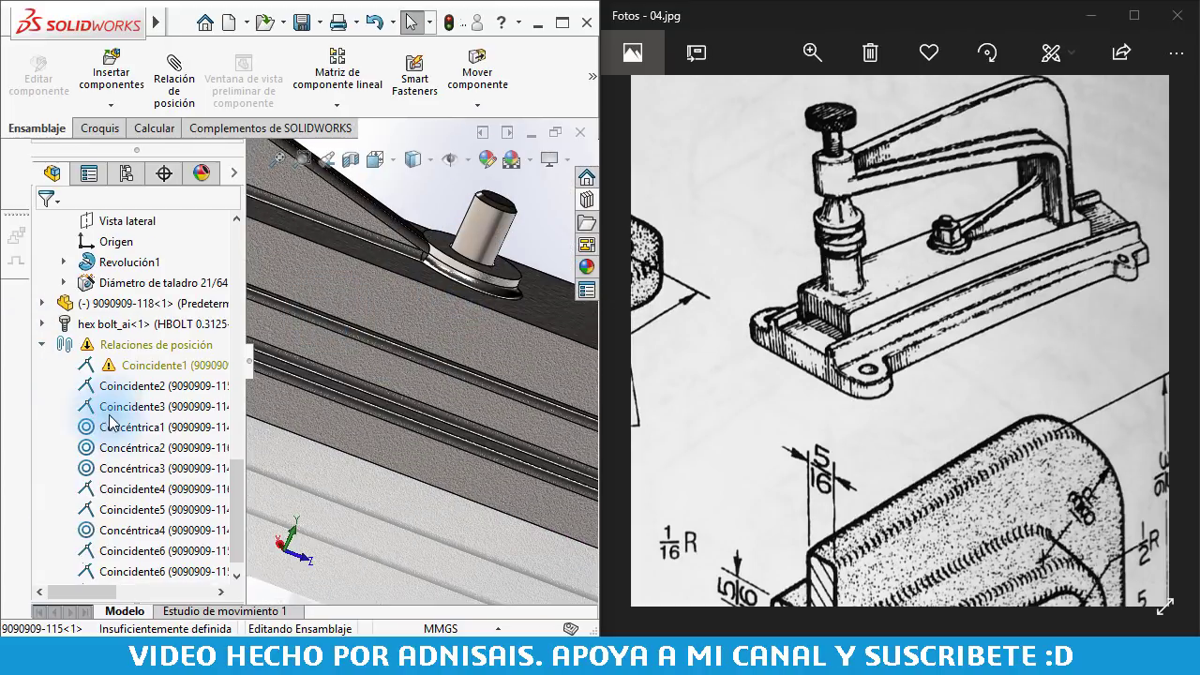
click(92, 365)
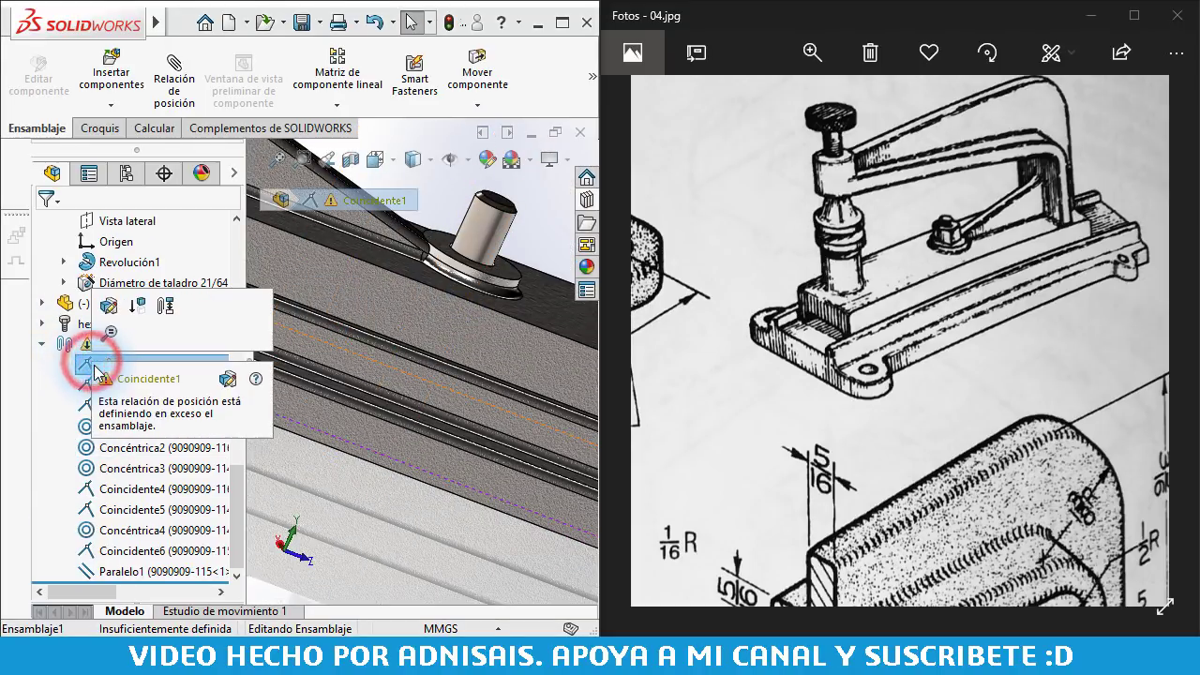
click(325, 530)
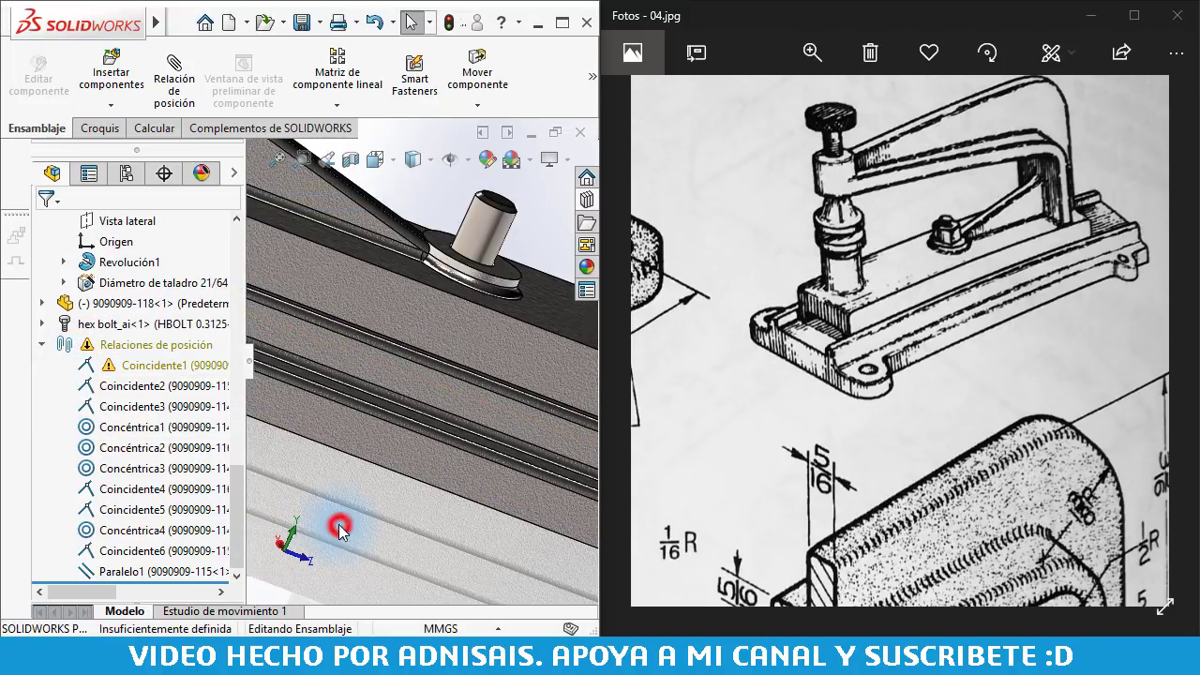
mouse_move(271, 495)
middle_down()
mouse_move(388, 383)
mouse_move(287, 344)
mouse_move(336, 349)
mouse_move(370, 290)
middle_up()
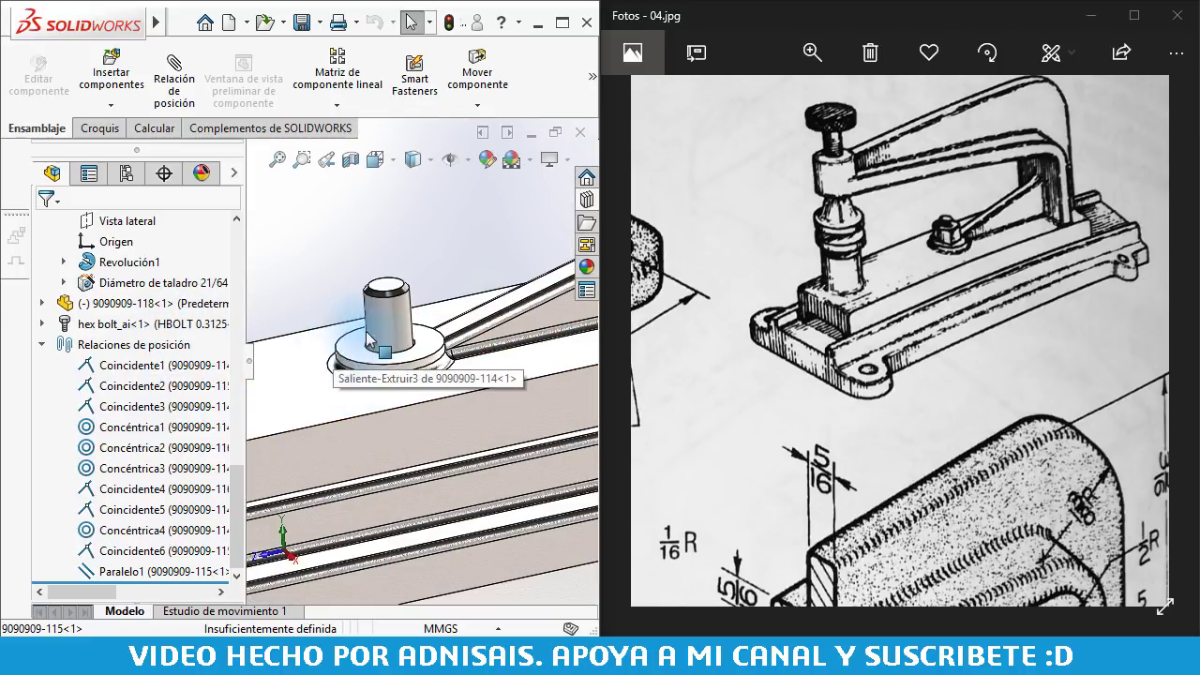
- Browse the Toolbox design library to Tuercas > Tuercas hex
click(585, 200)
click(467, 208)
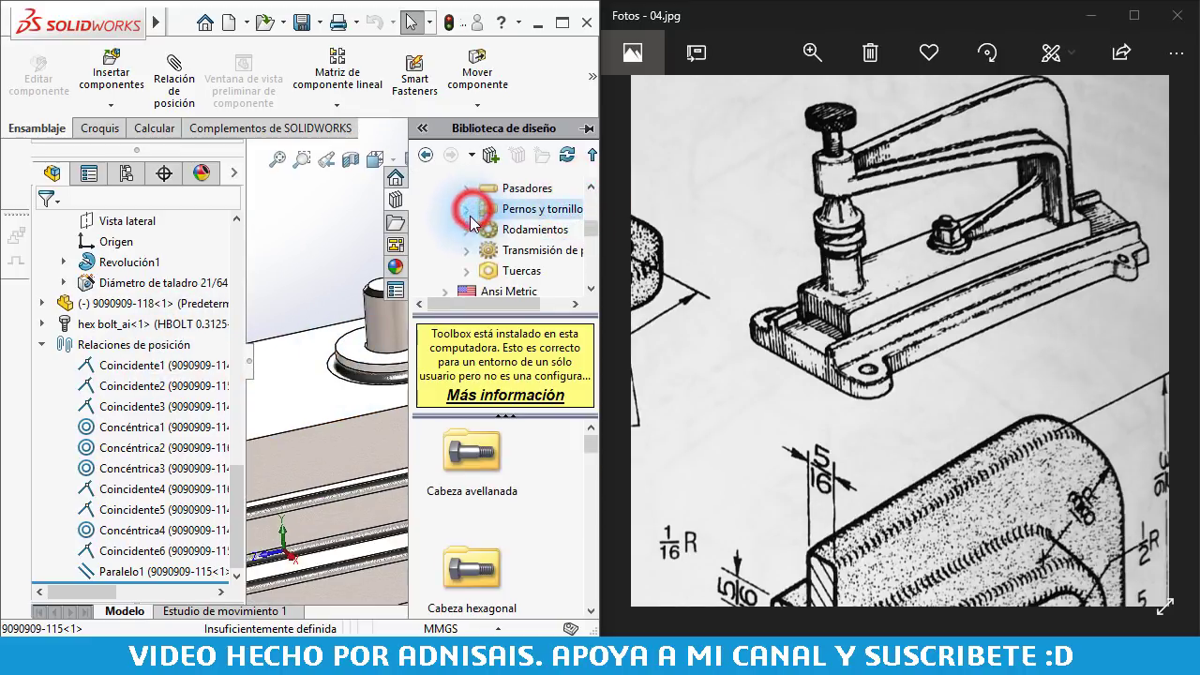
click(469, 270)
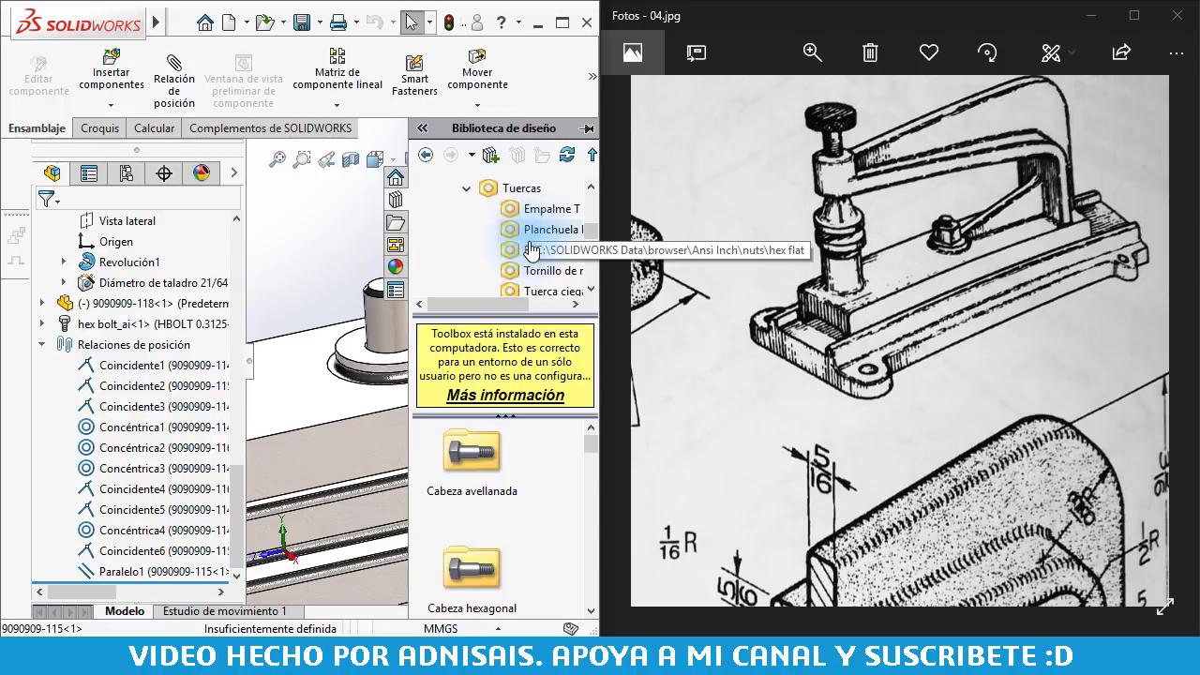
scroll(544, 275, down, 3)
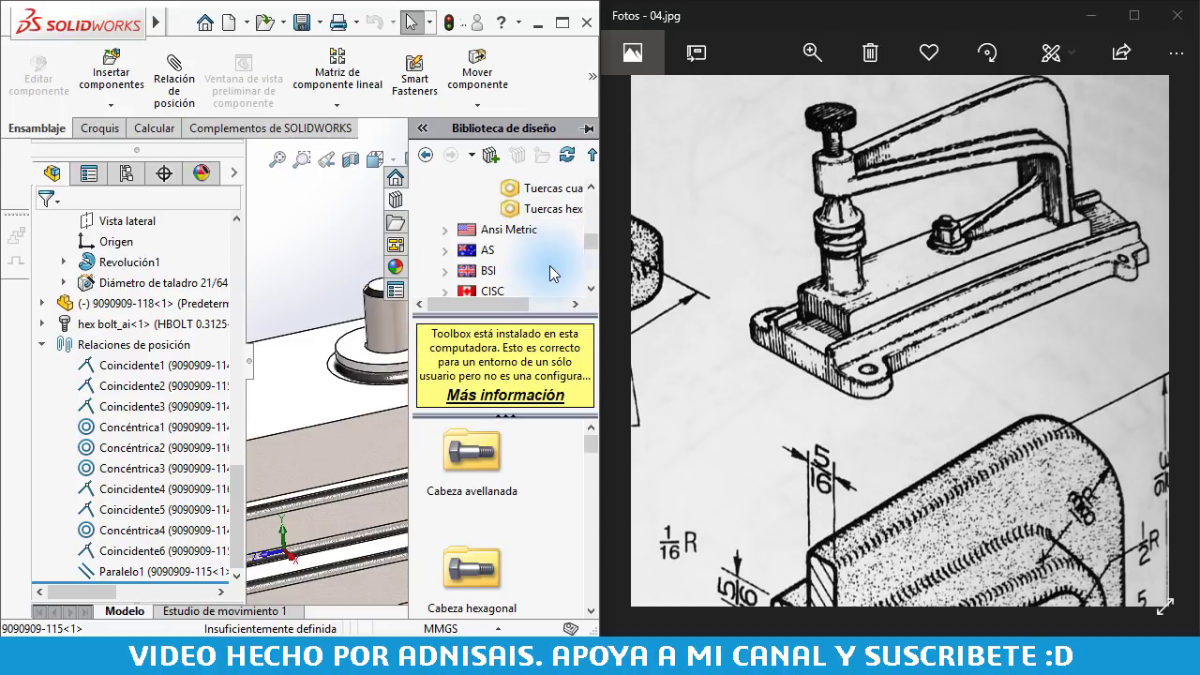
scroll(553, 232, up, 3)
click(552, 270)
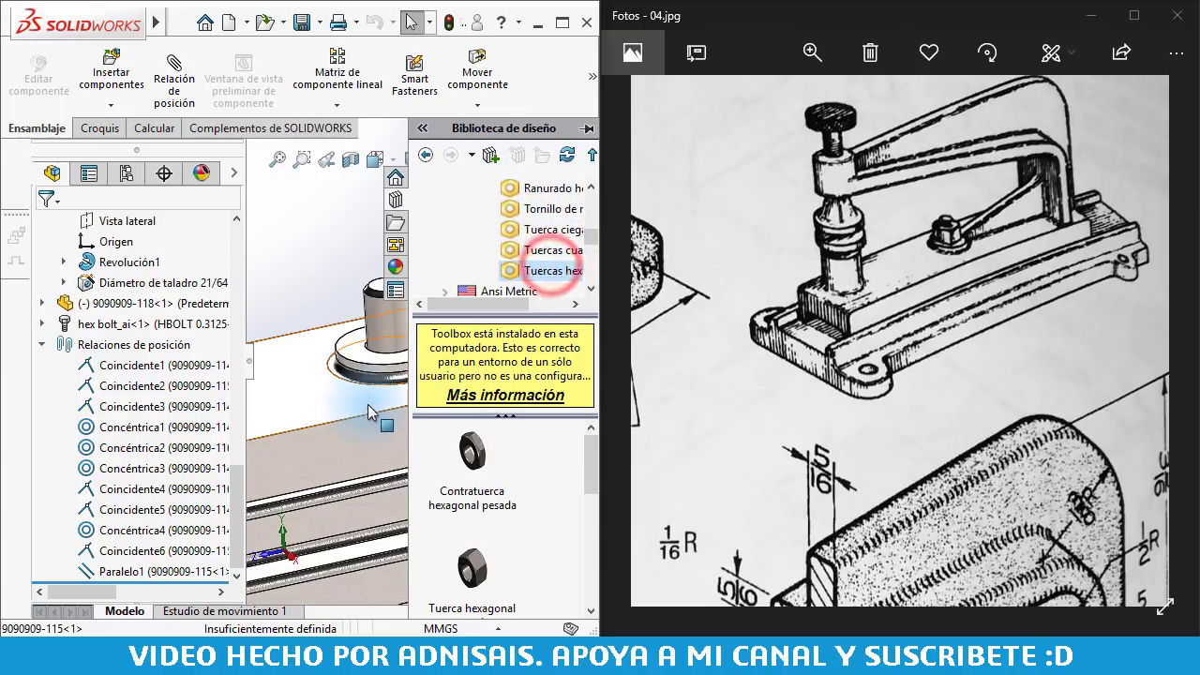
mouse_move(359, 418)
ctrl+middle_down()
mouse_move(265, 399)
mouse_move(294, 401)
ctrl+middle_up()
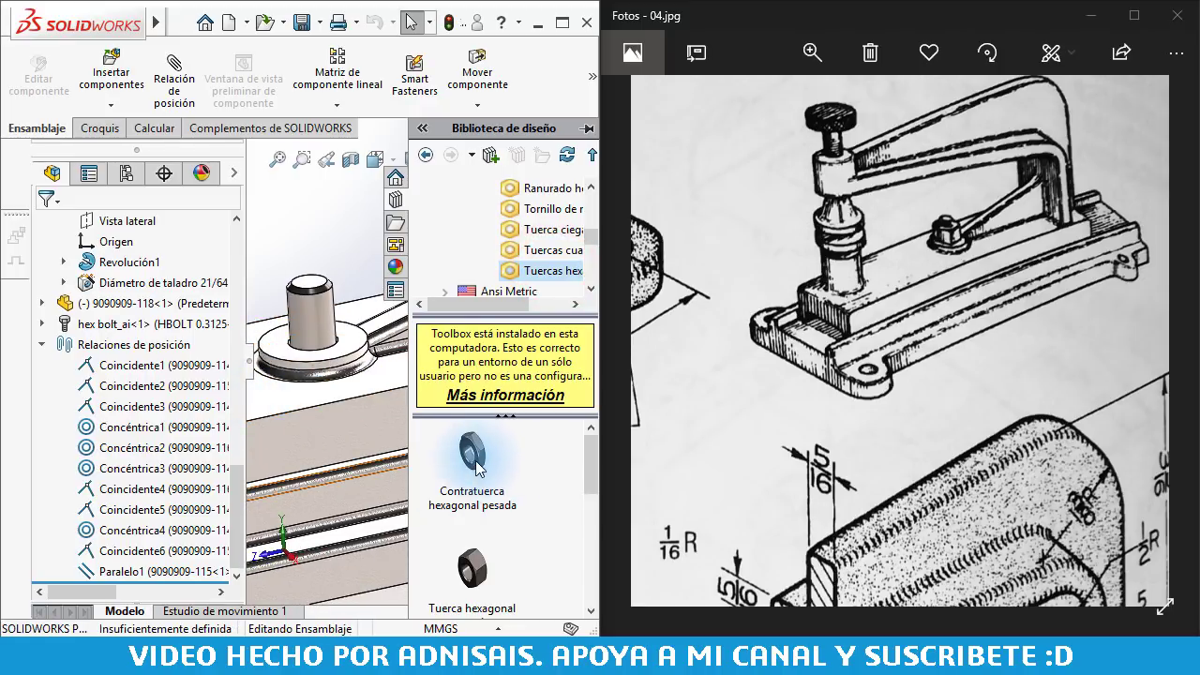
mouse_move(471, 469)
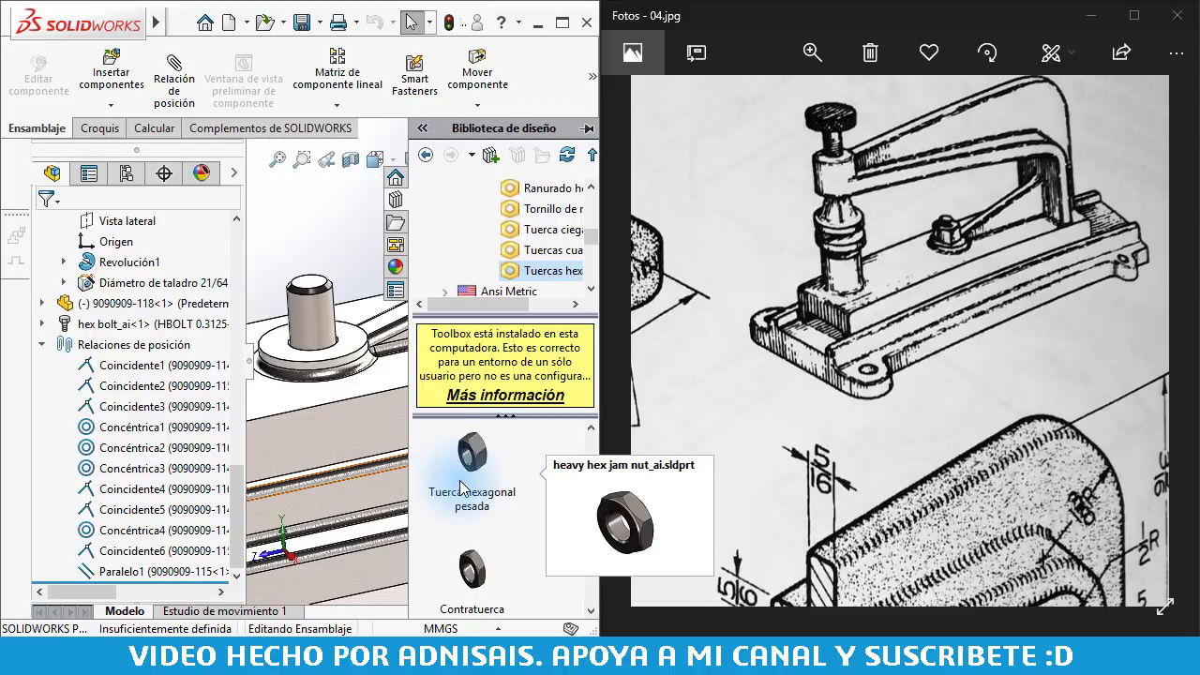
scroll(460, 487, down, 1)
scroll(476, 476, down, 1)
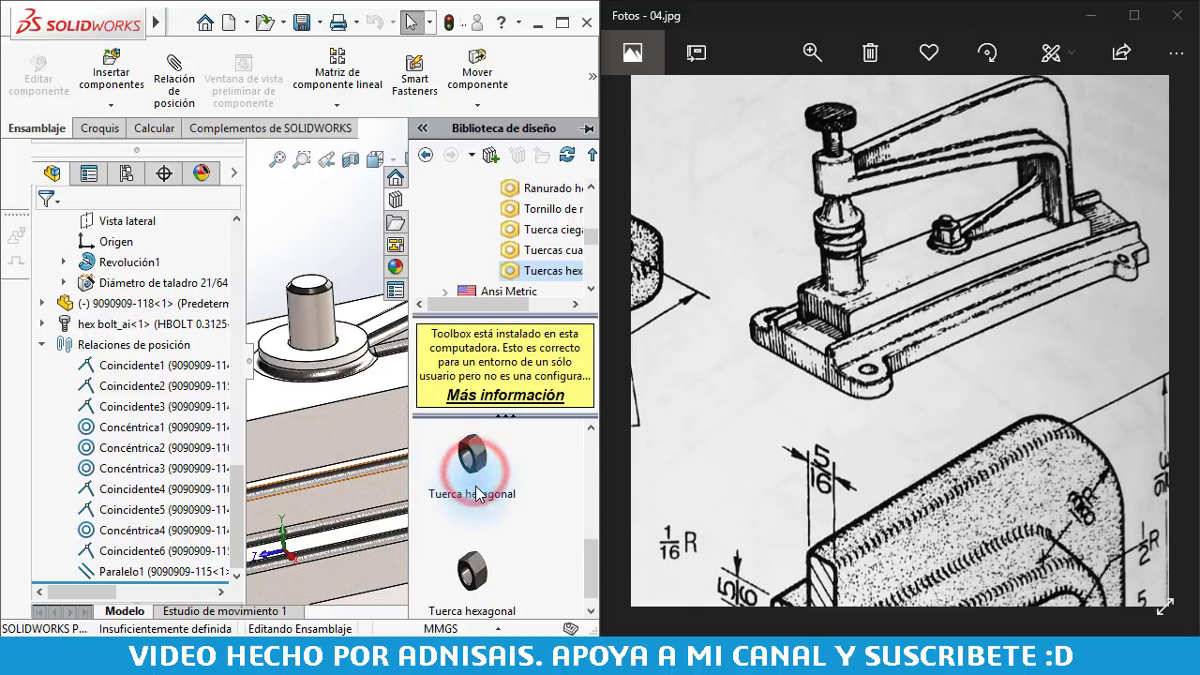
- Place a 5/16-18 Tuerca hexagonal concentric on the bolt and view it isometrically
drag(469, 460, 323, 326)
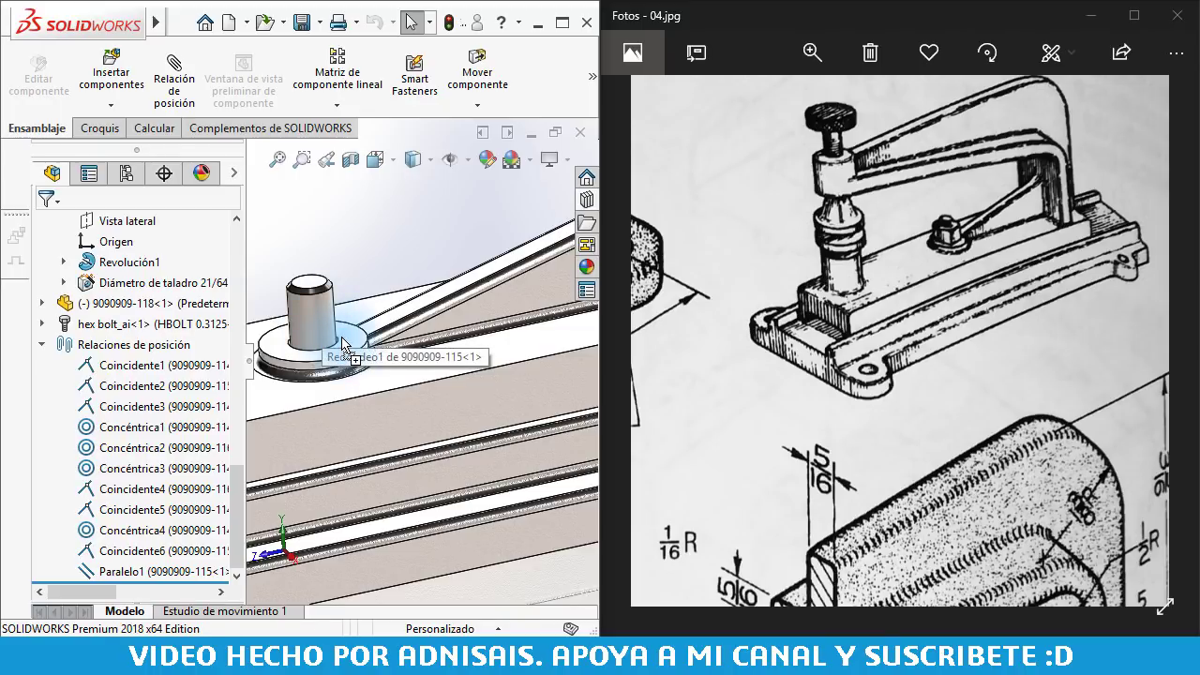
drag(342, 347, 343, 345)
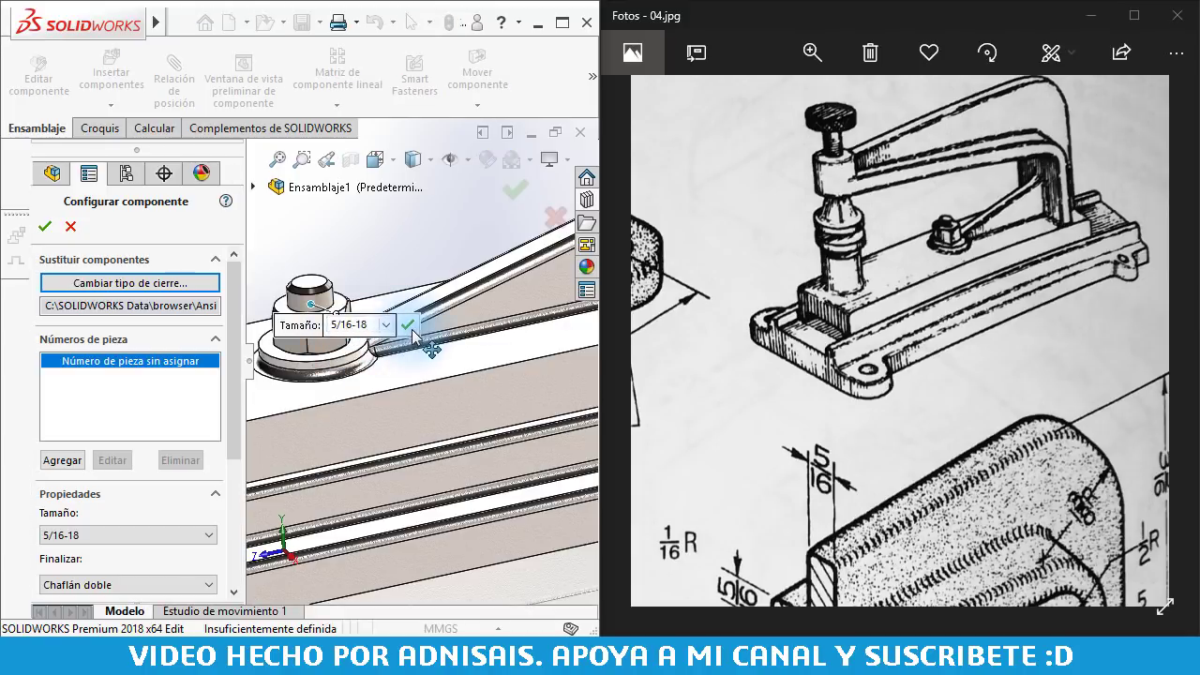
click(47, 227)
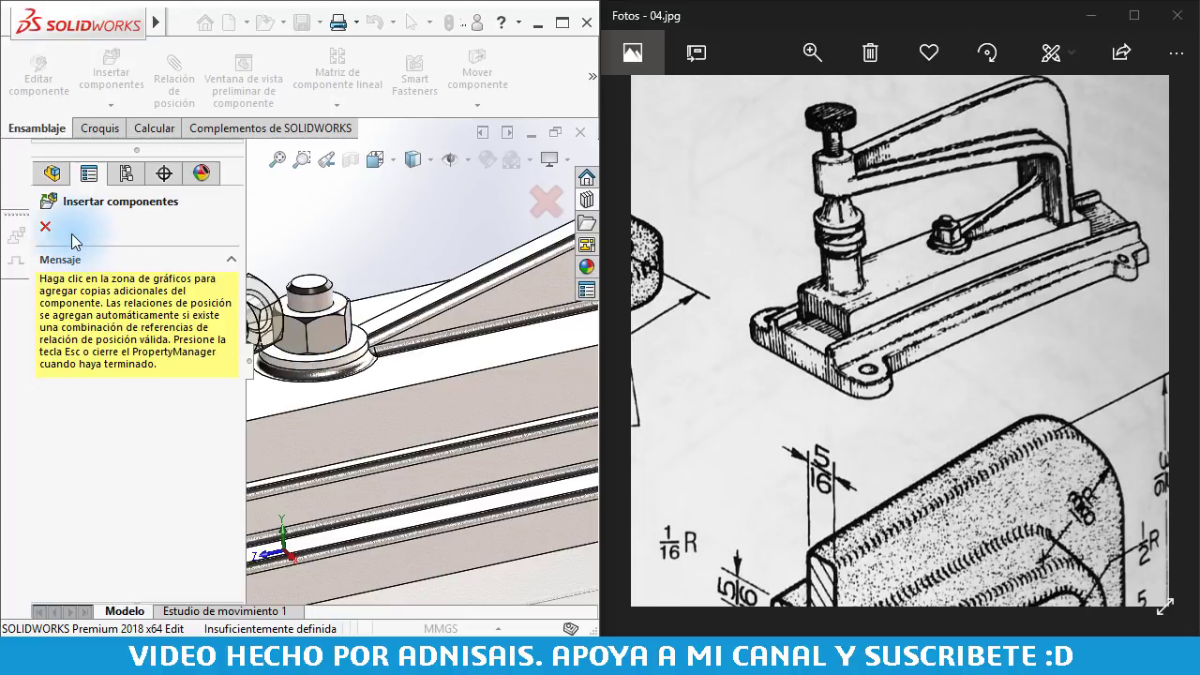
click(358, 252)
key(ctrl+7)
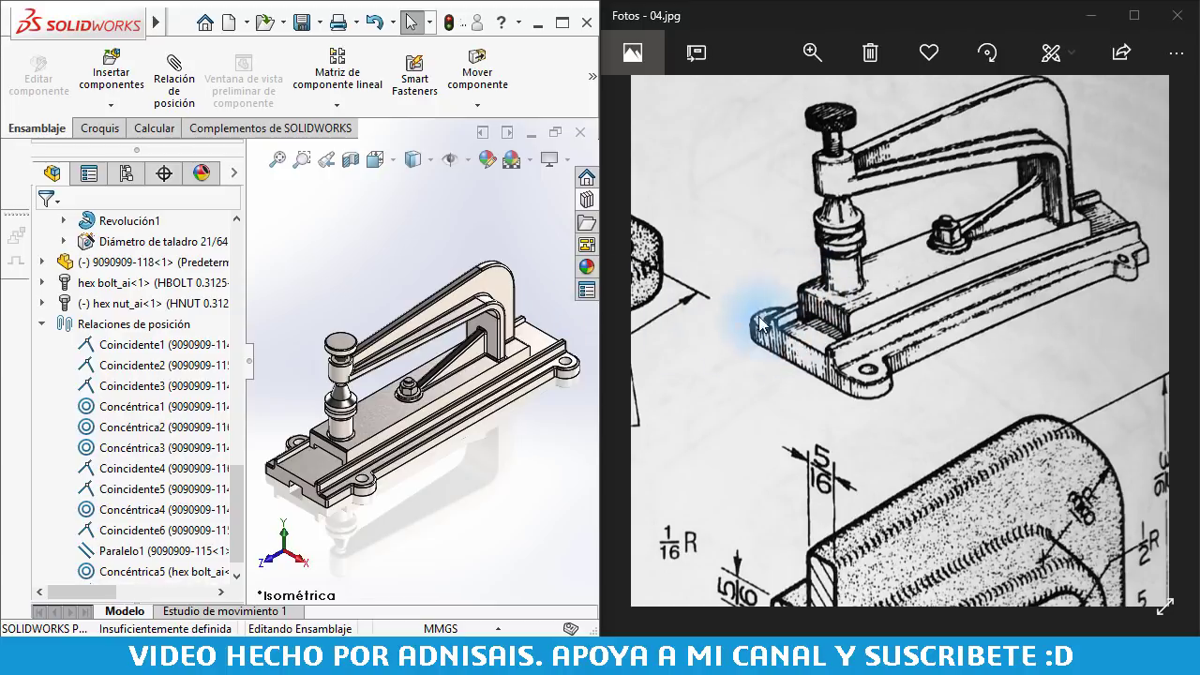
scroll(804, 241, up, 3)
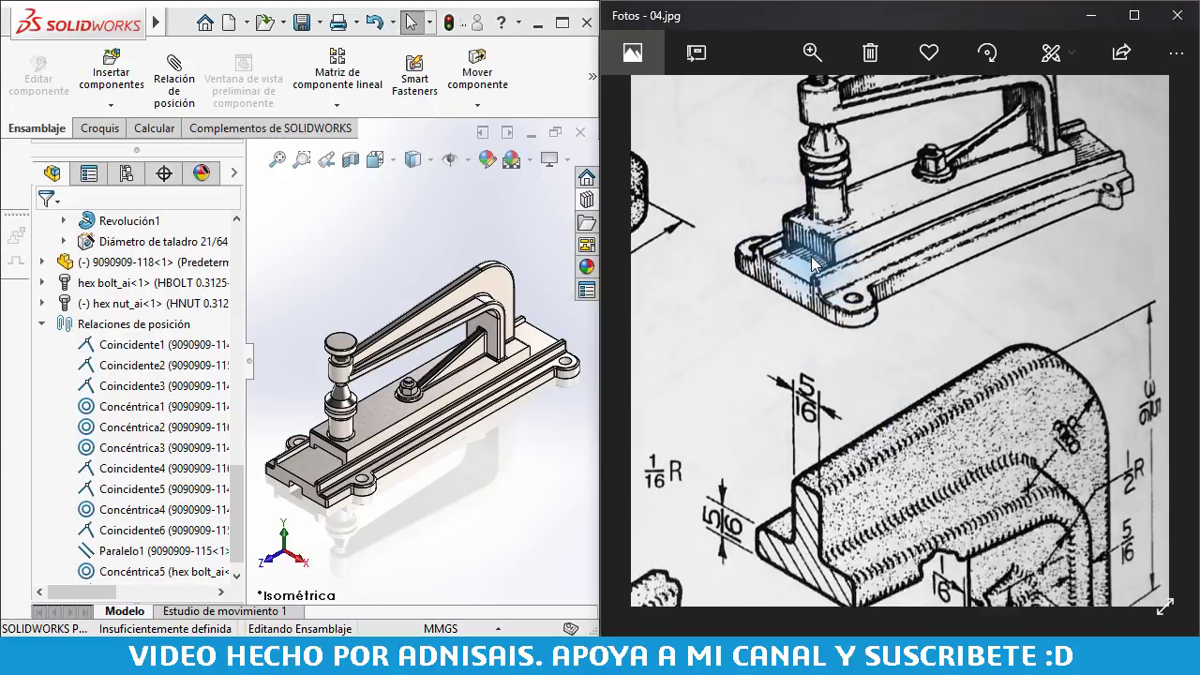
scroll(816, 227, up, 2)
scroll(863, 375, up, 1)
scroll(912, 450, up, 2)
scroll(912, 450, down, 2)
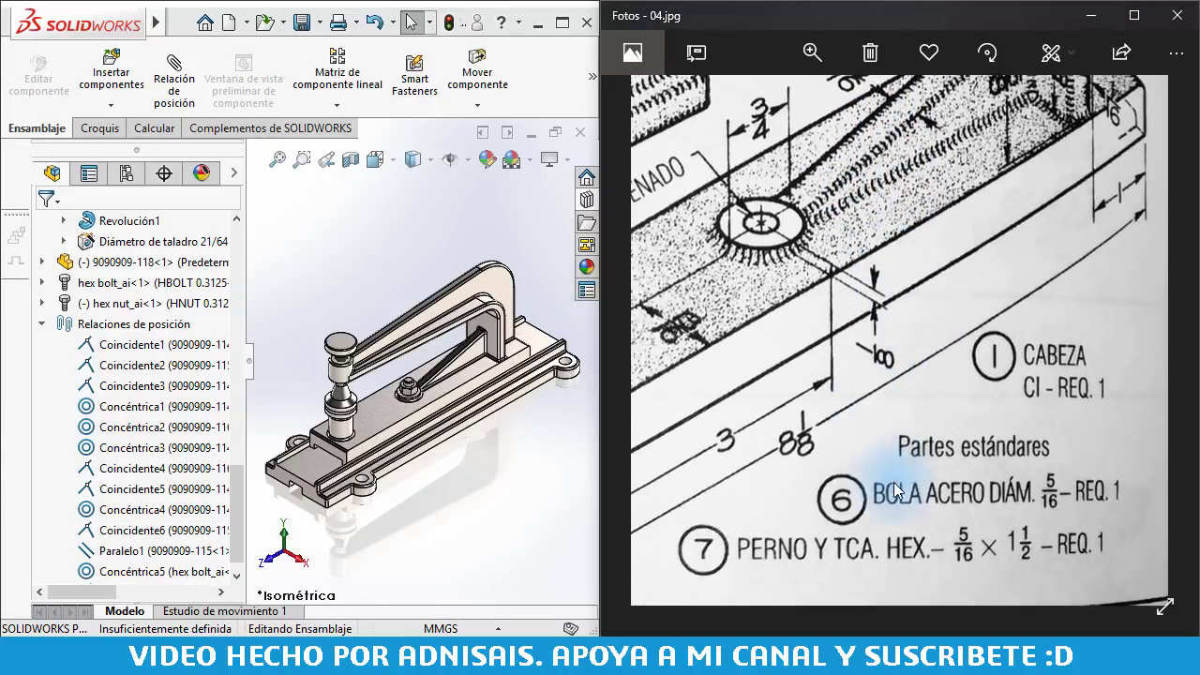
click(384, 272)
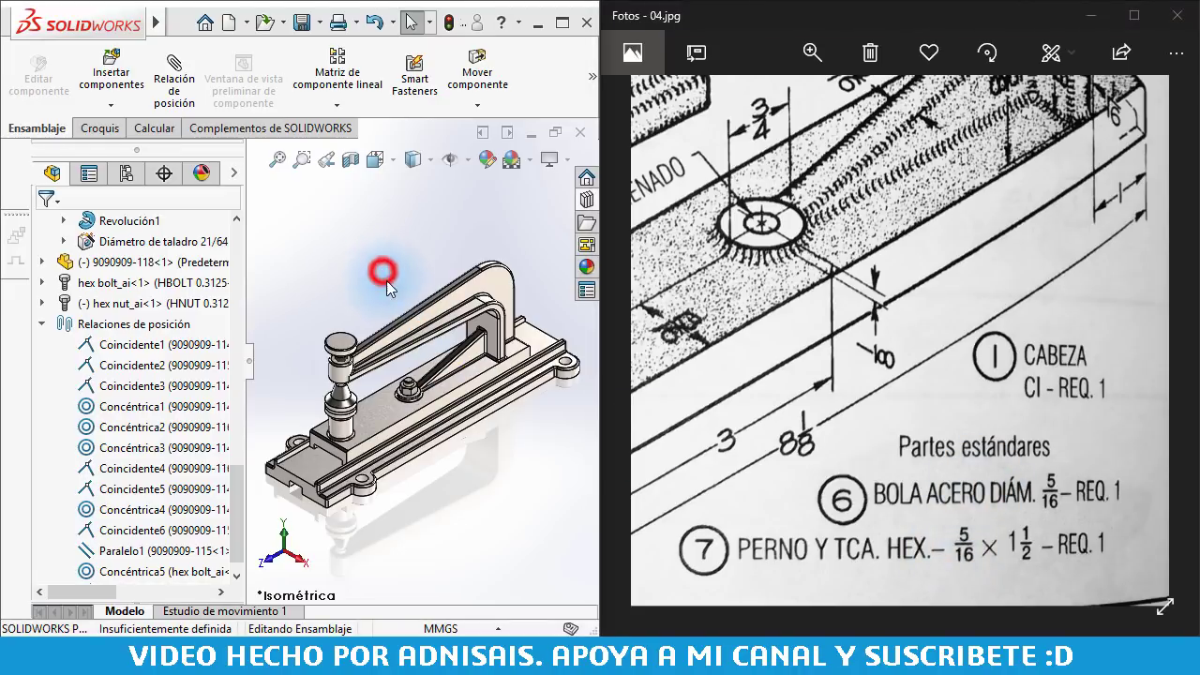
click(300, 22)
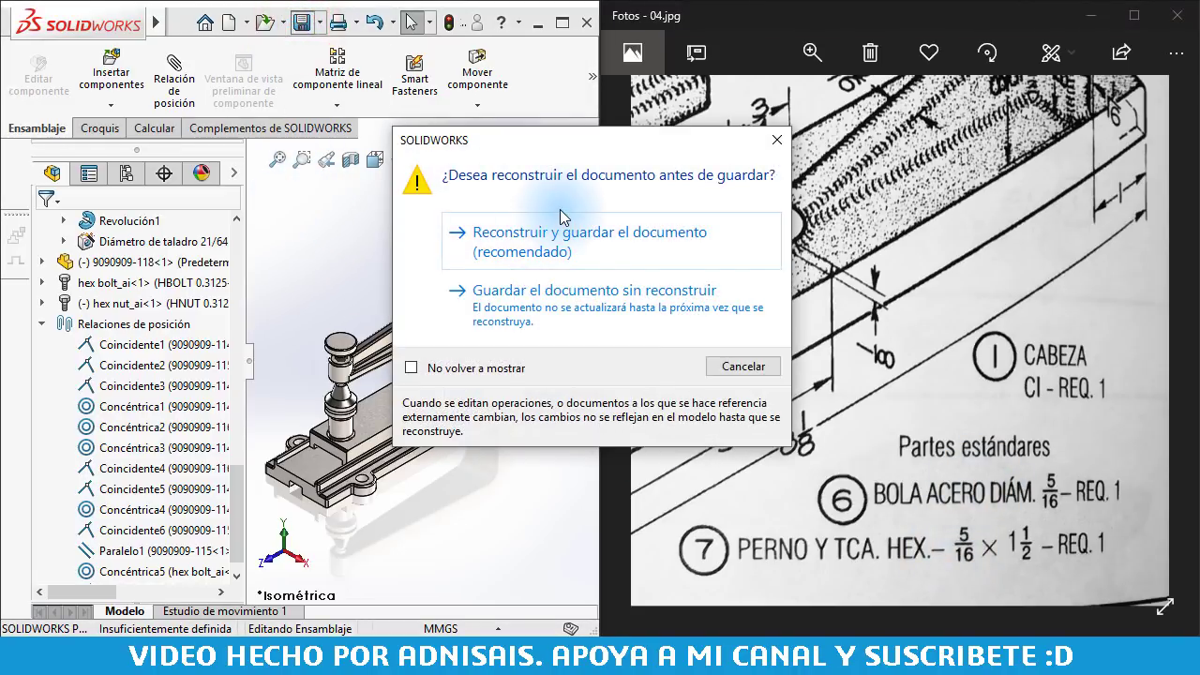
click(536, 233)
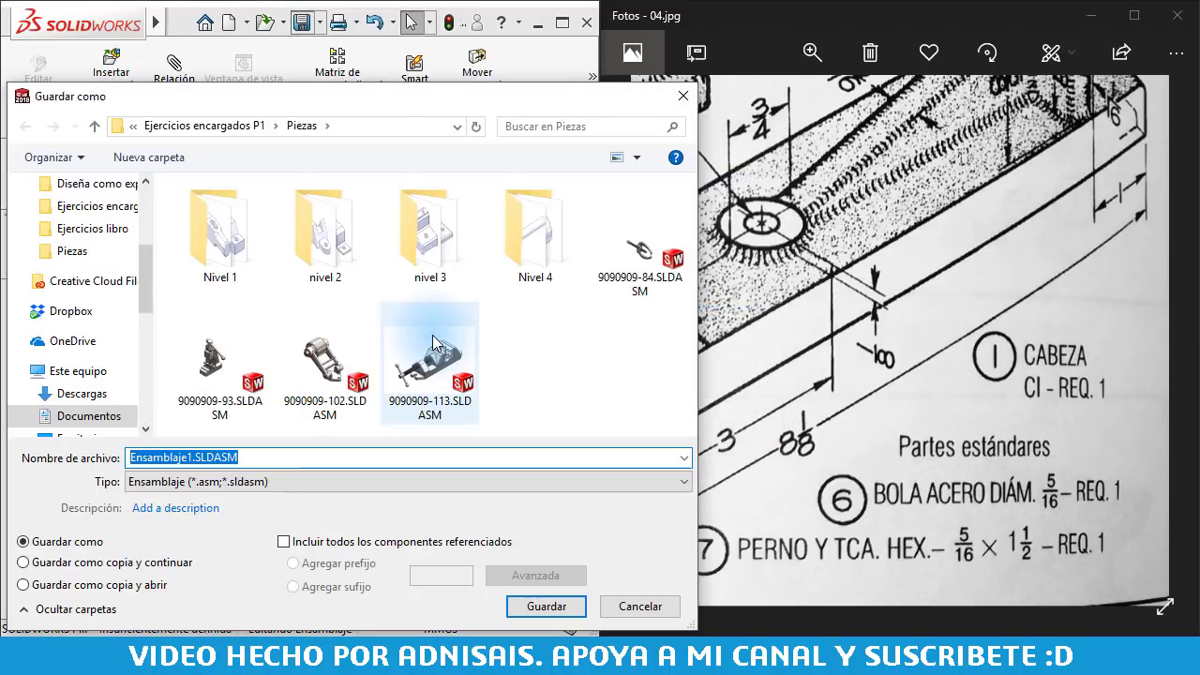
mouse_move(430, 361)
text(909)
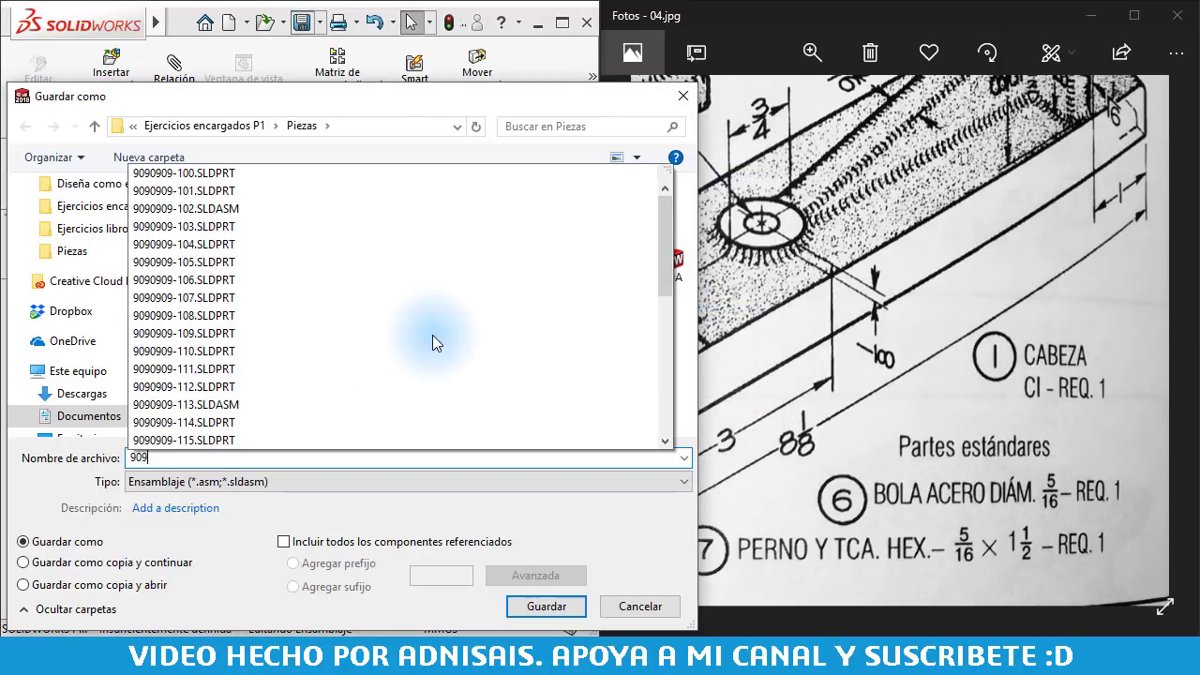
text(0909-)
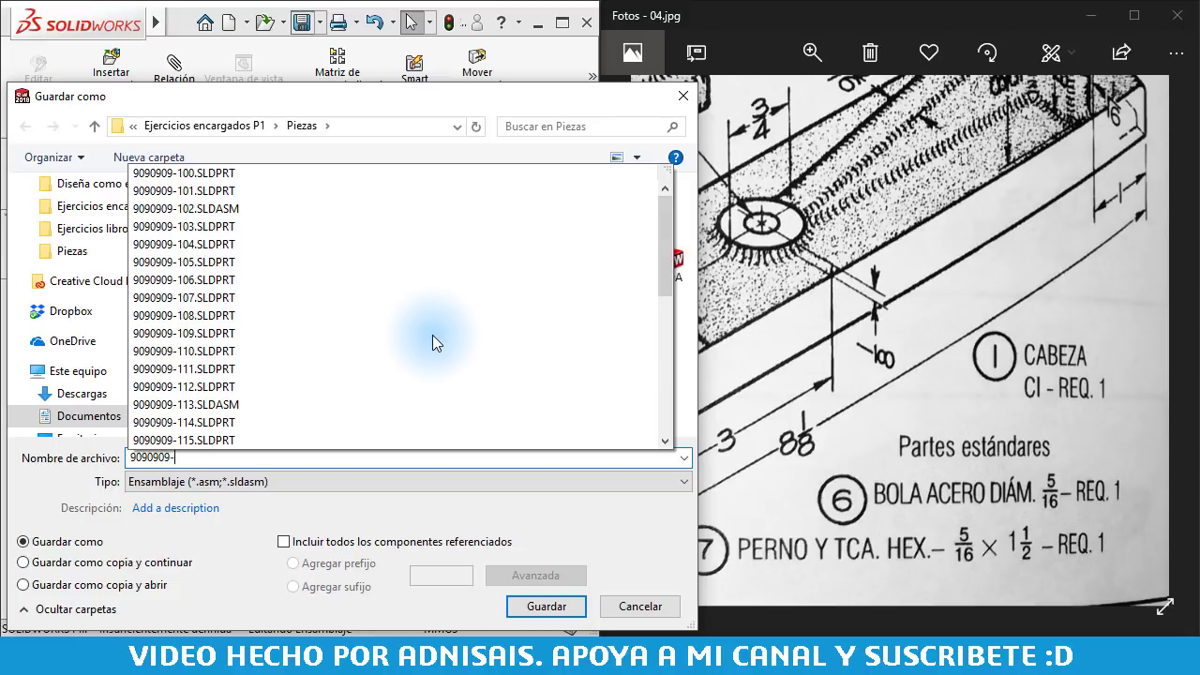
text(11)
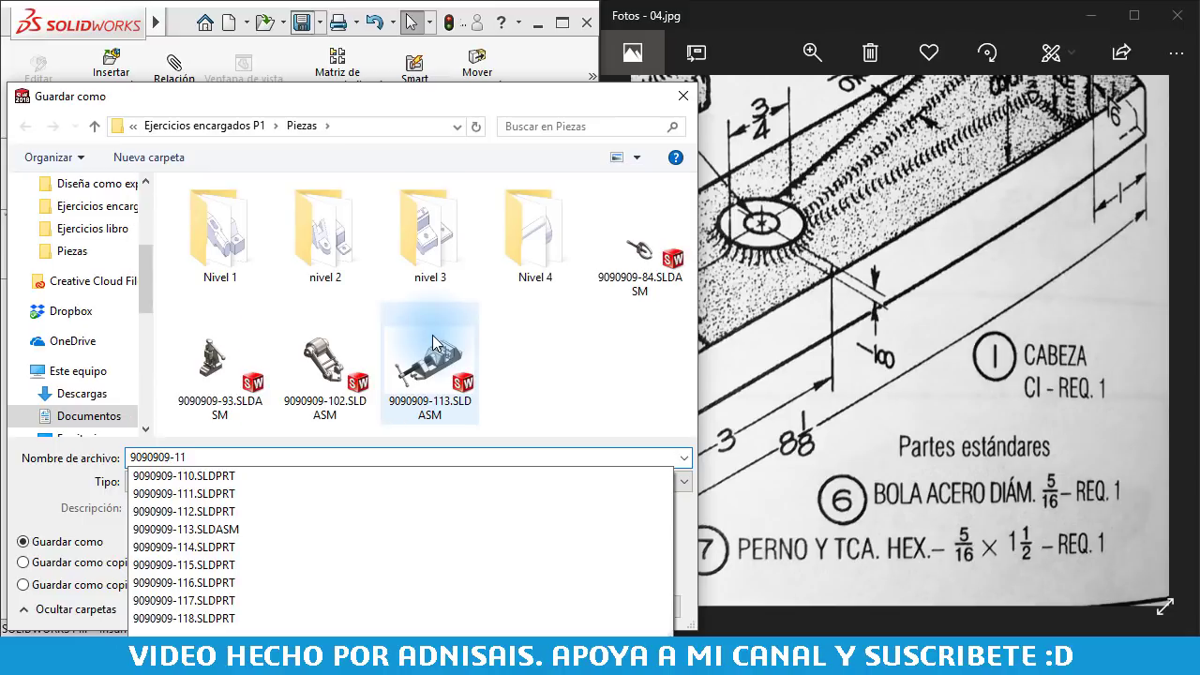
text(9)
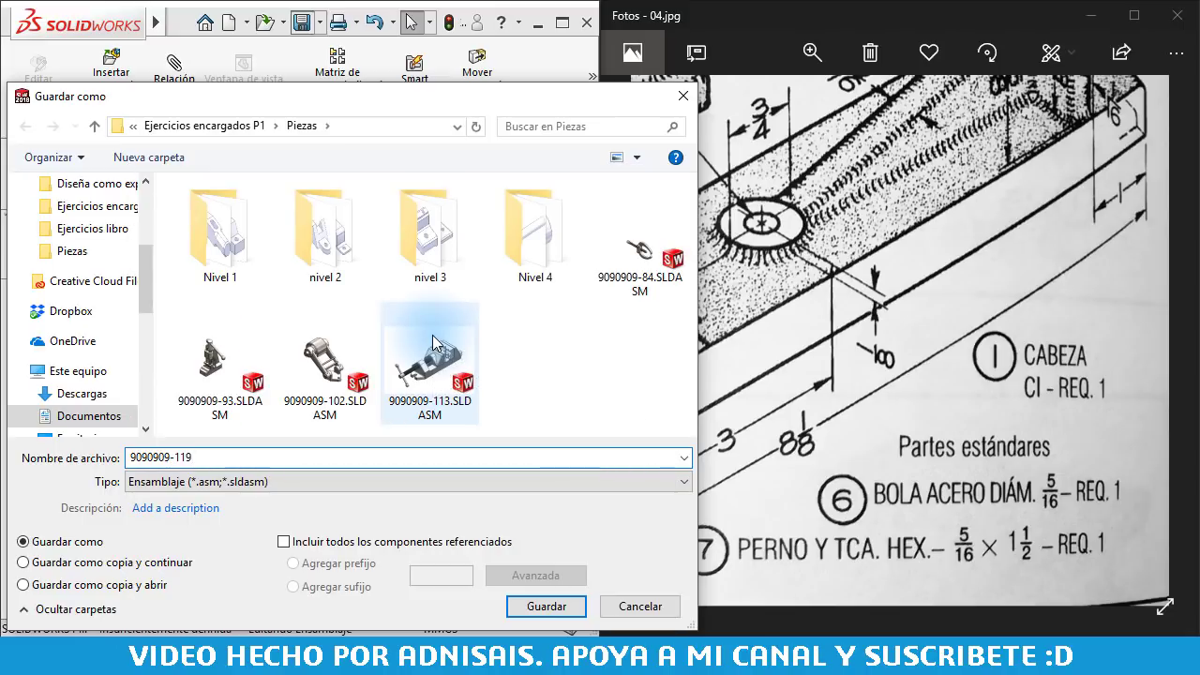
key(Return)
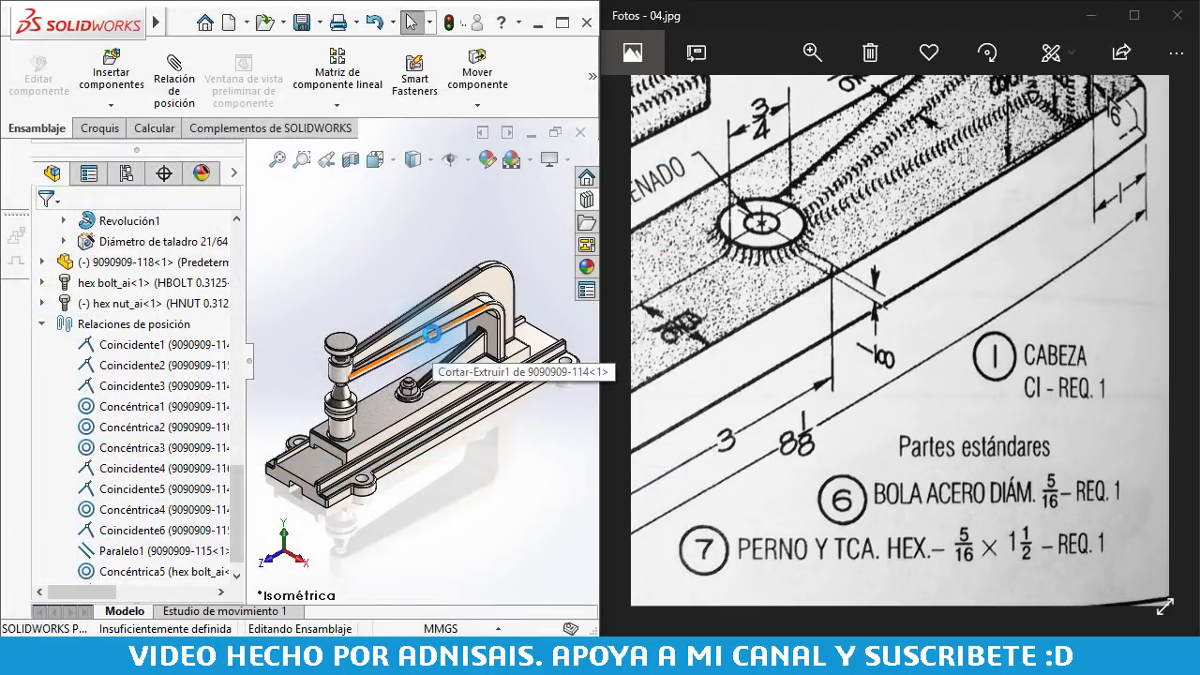
double_click(833, 323)
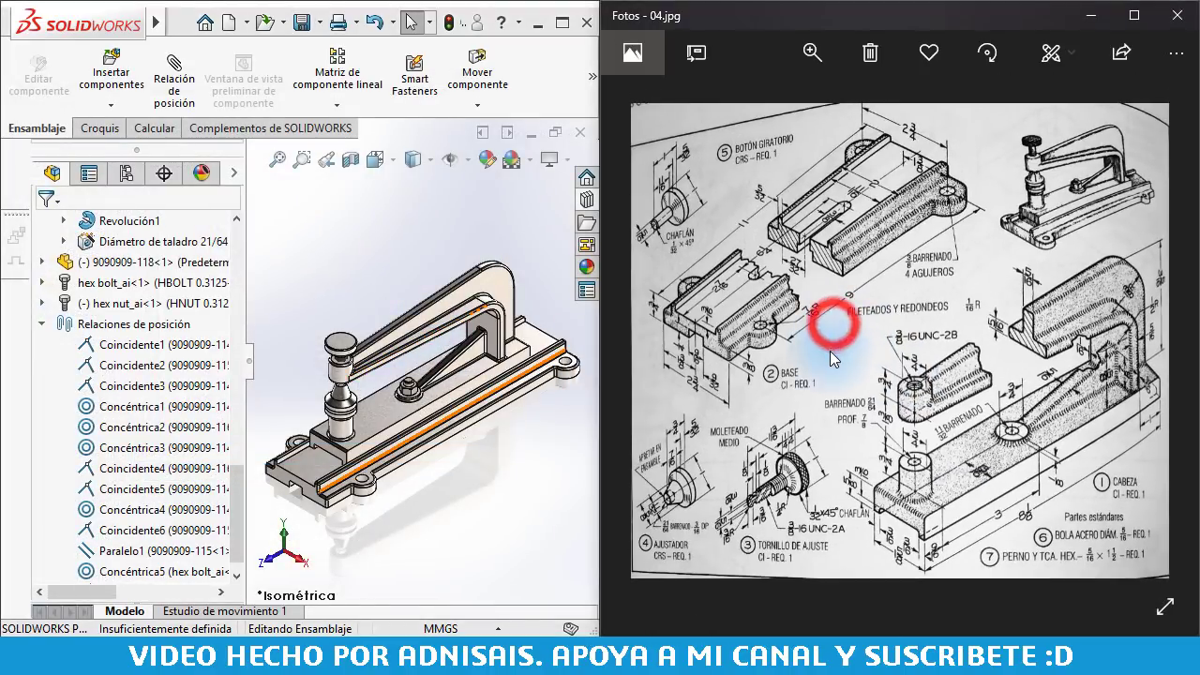